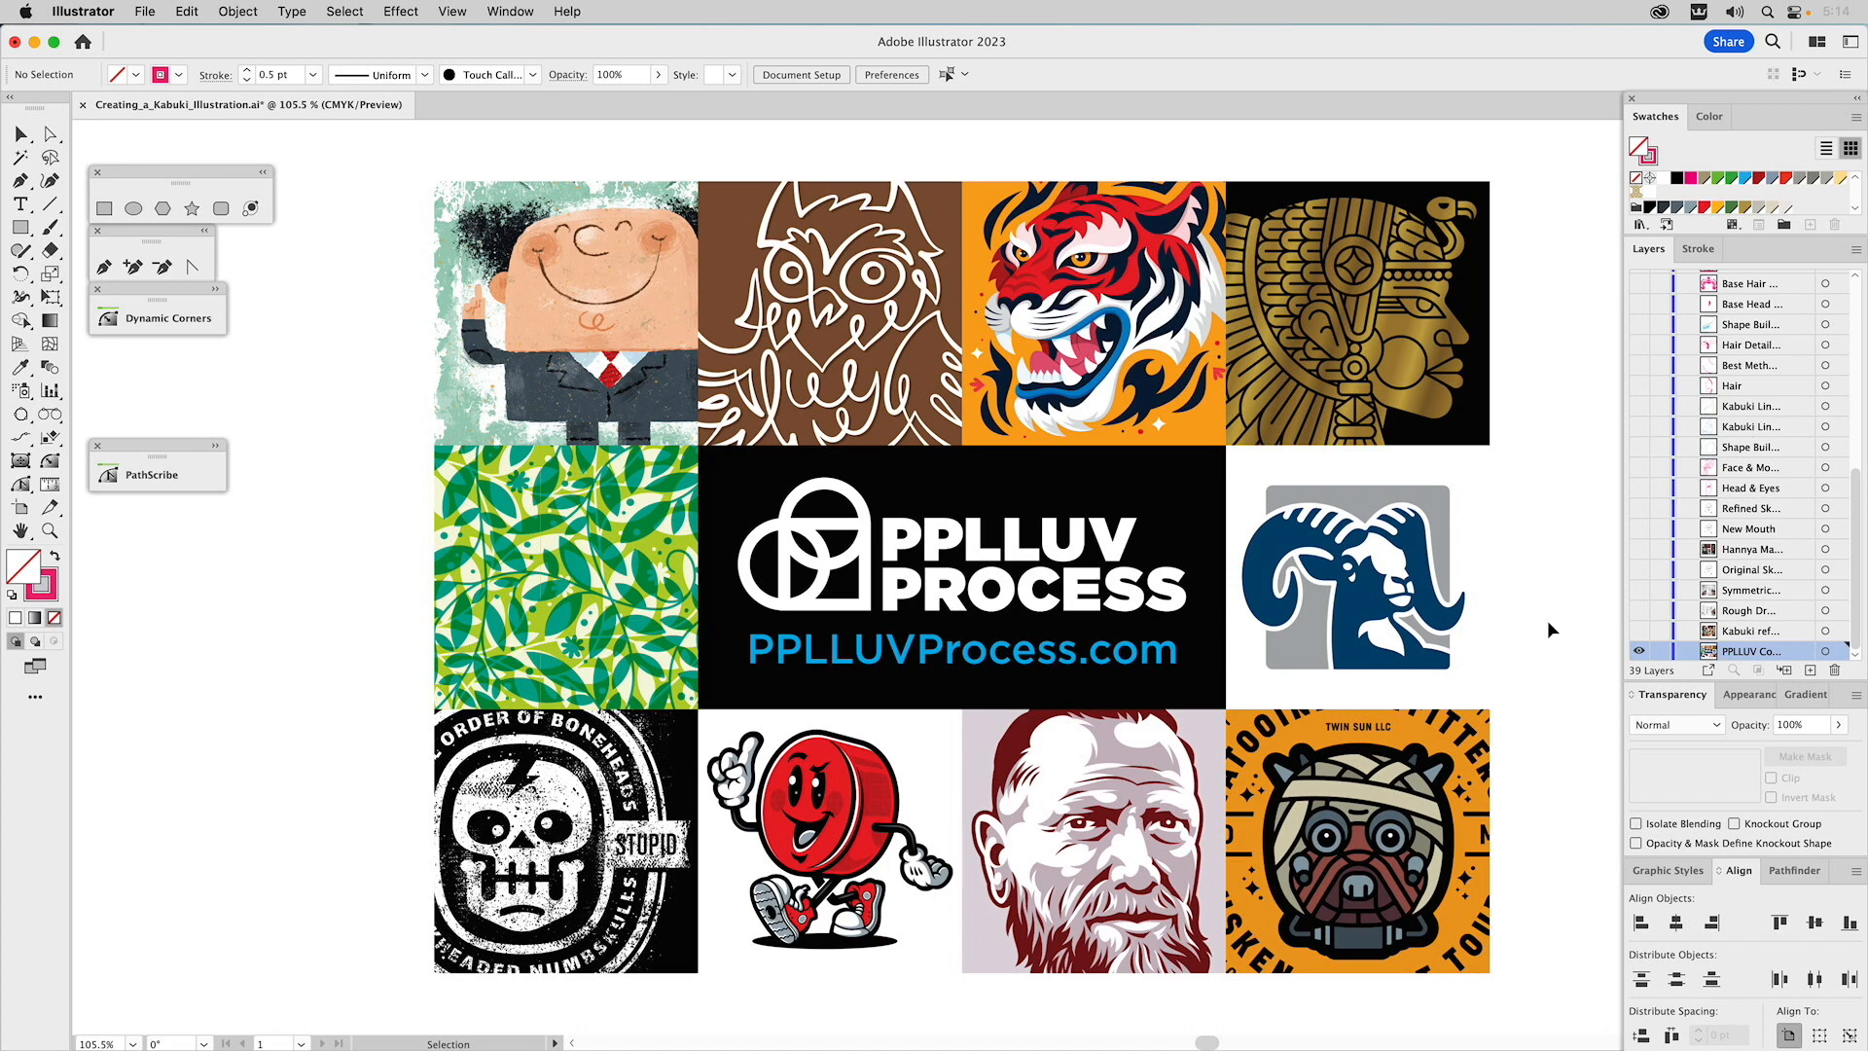
View the Kabuki reference layer instead of the PPLLUV artwork, and end with only the rough drawing layer visible and active.
click(1639, 630)
click(1640, 651)
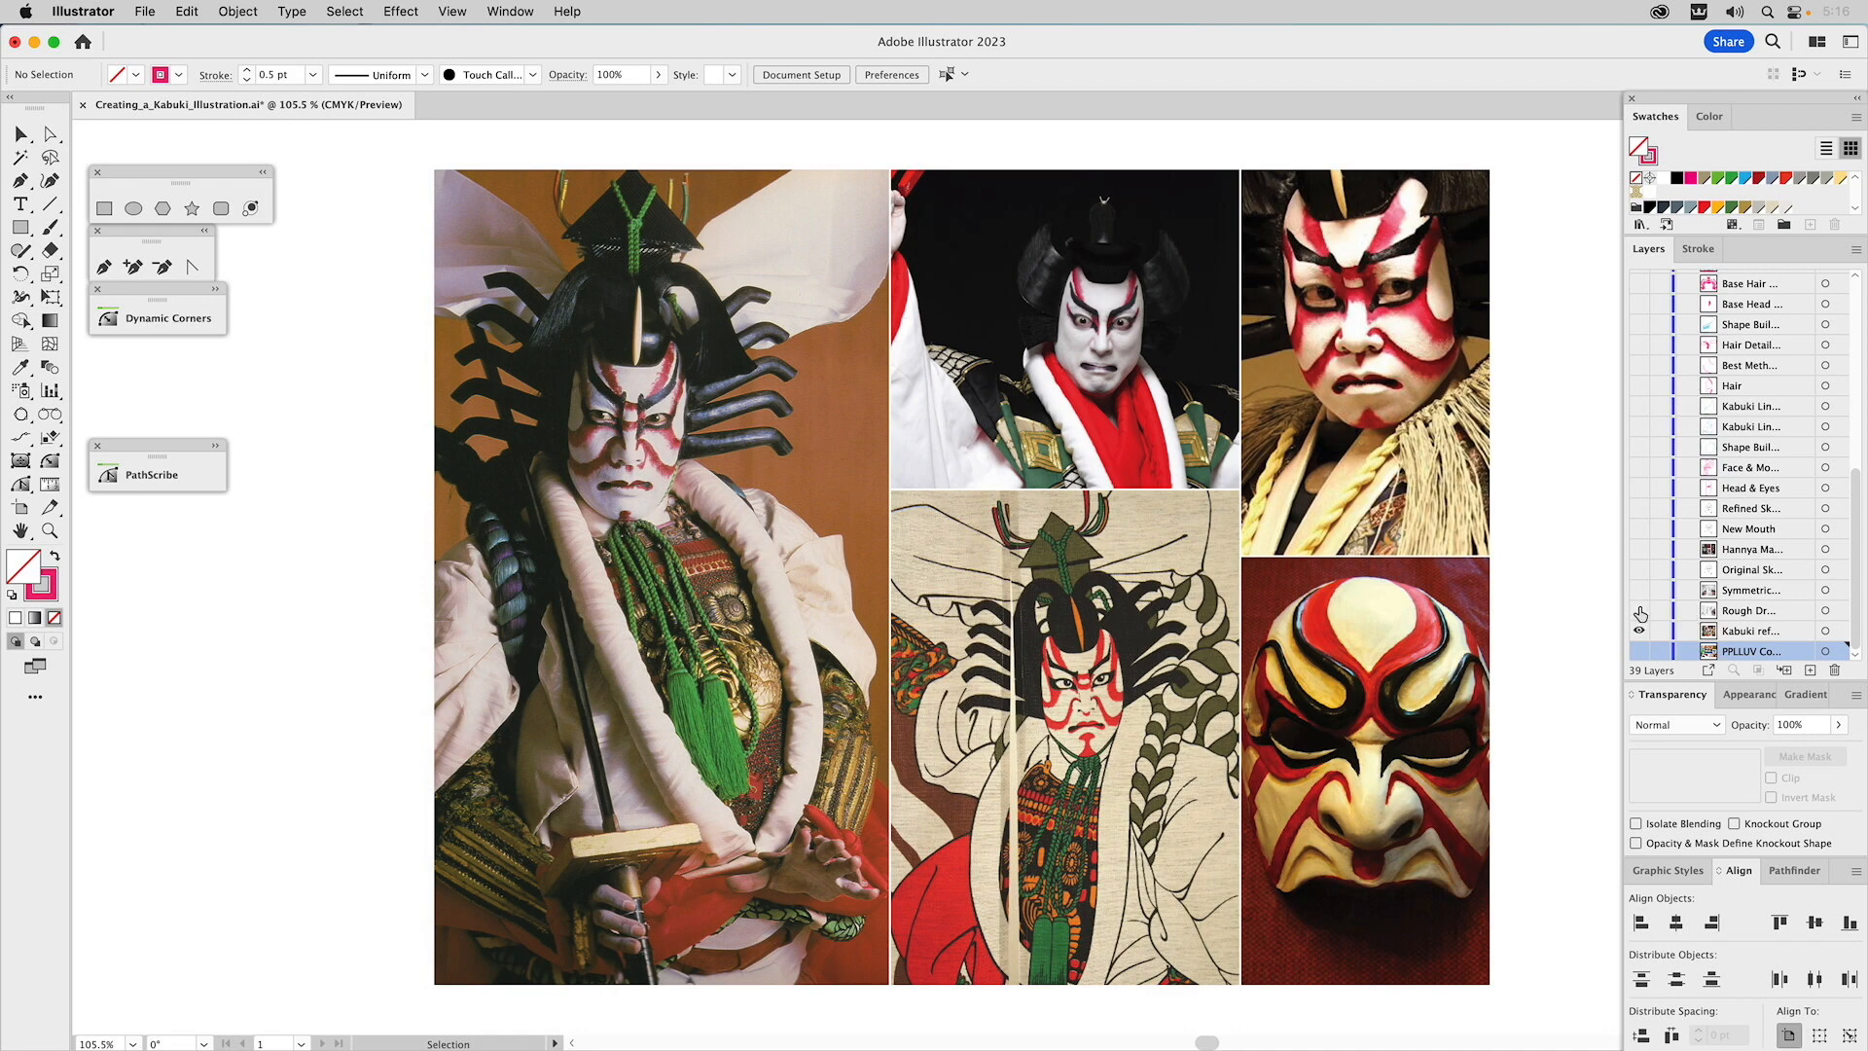
click(1640, 611)
click(1639, 630)
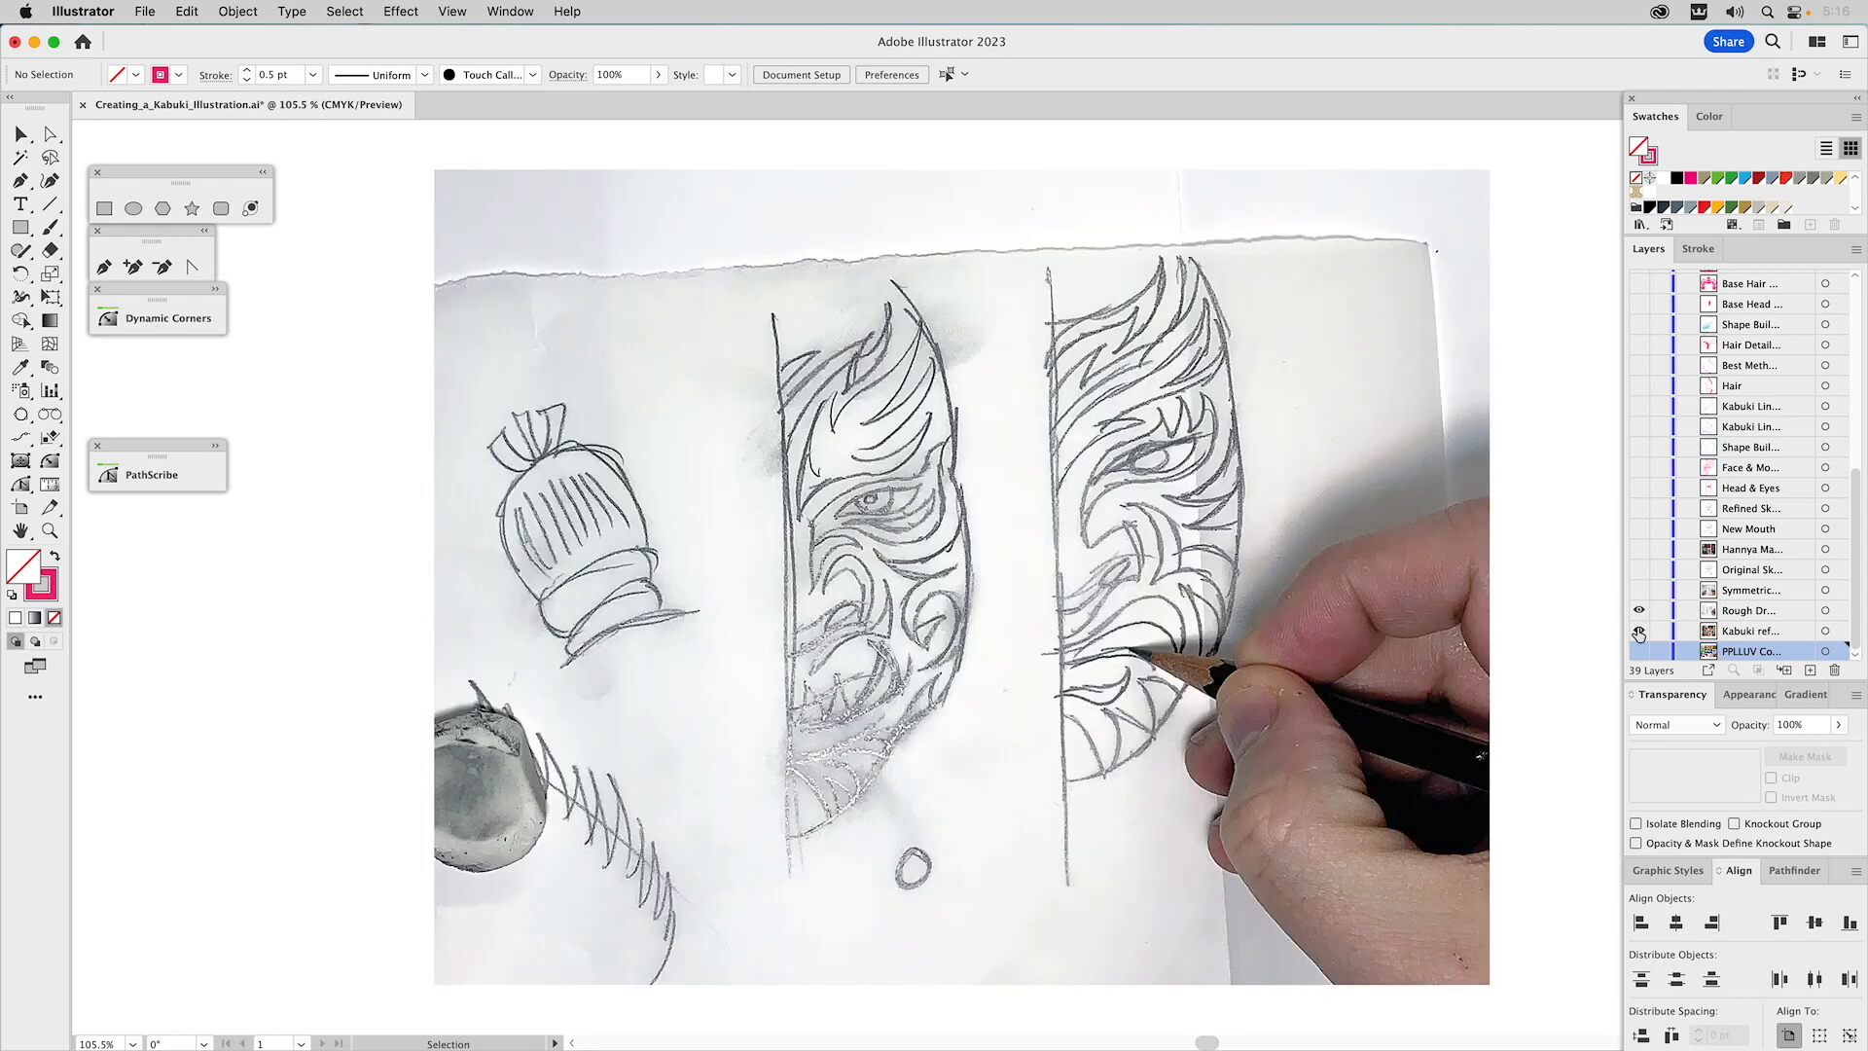
click(1739, 611)
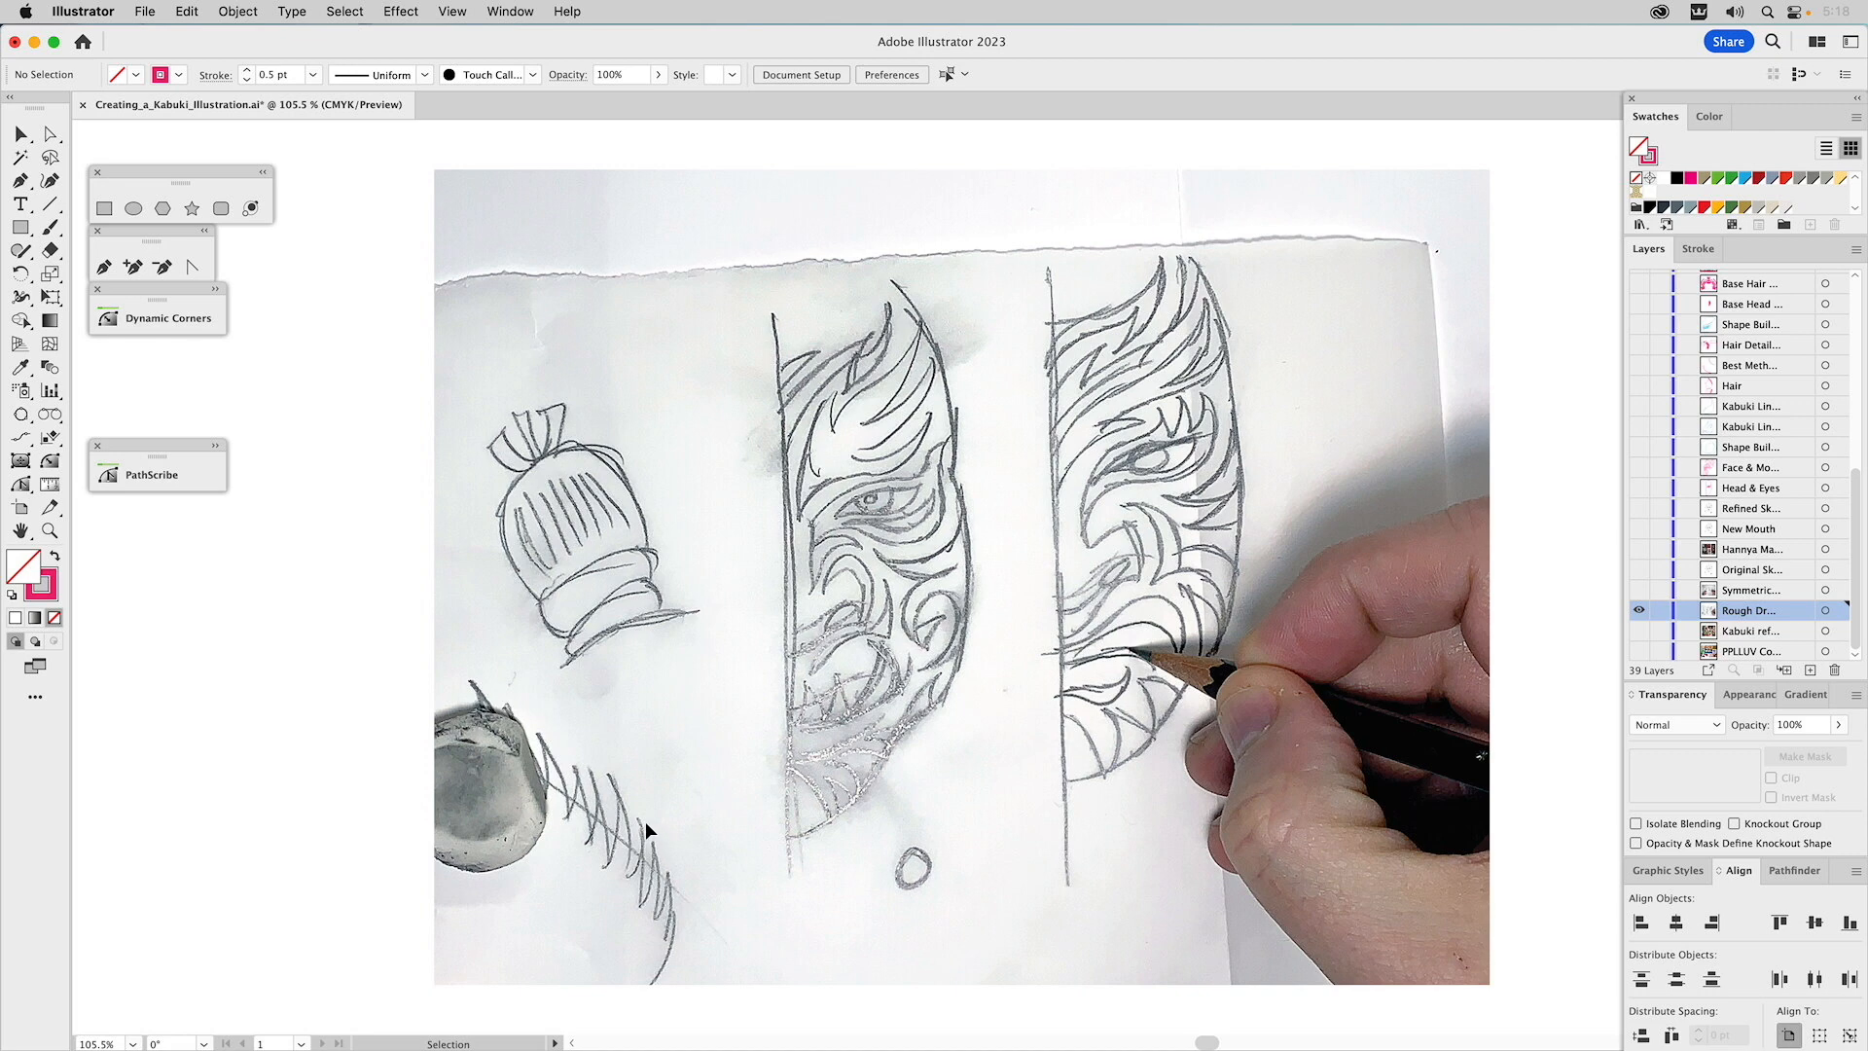
View the symmetrical drawing layer in place of the rough drawing, and end with only the original sketch layer visible and active.
click(1640, 591)
click(1639, 611)
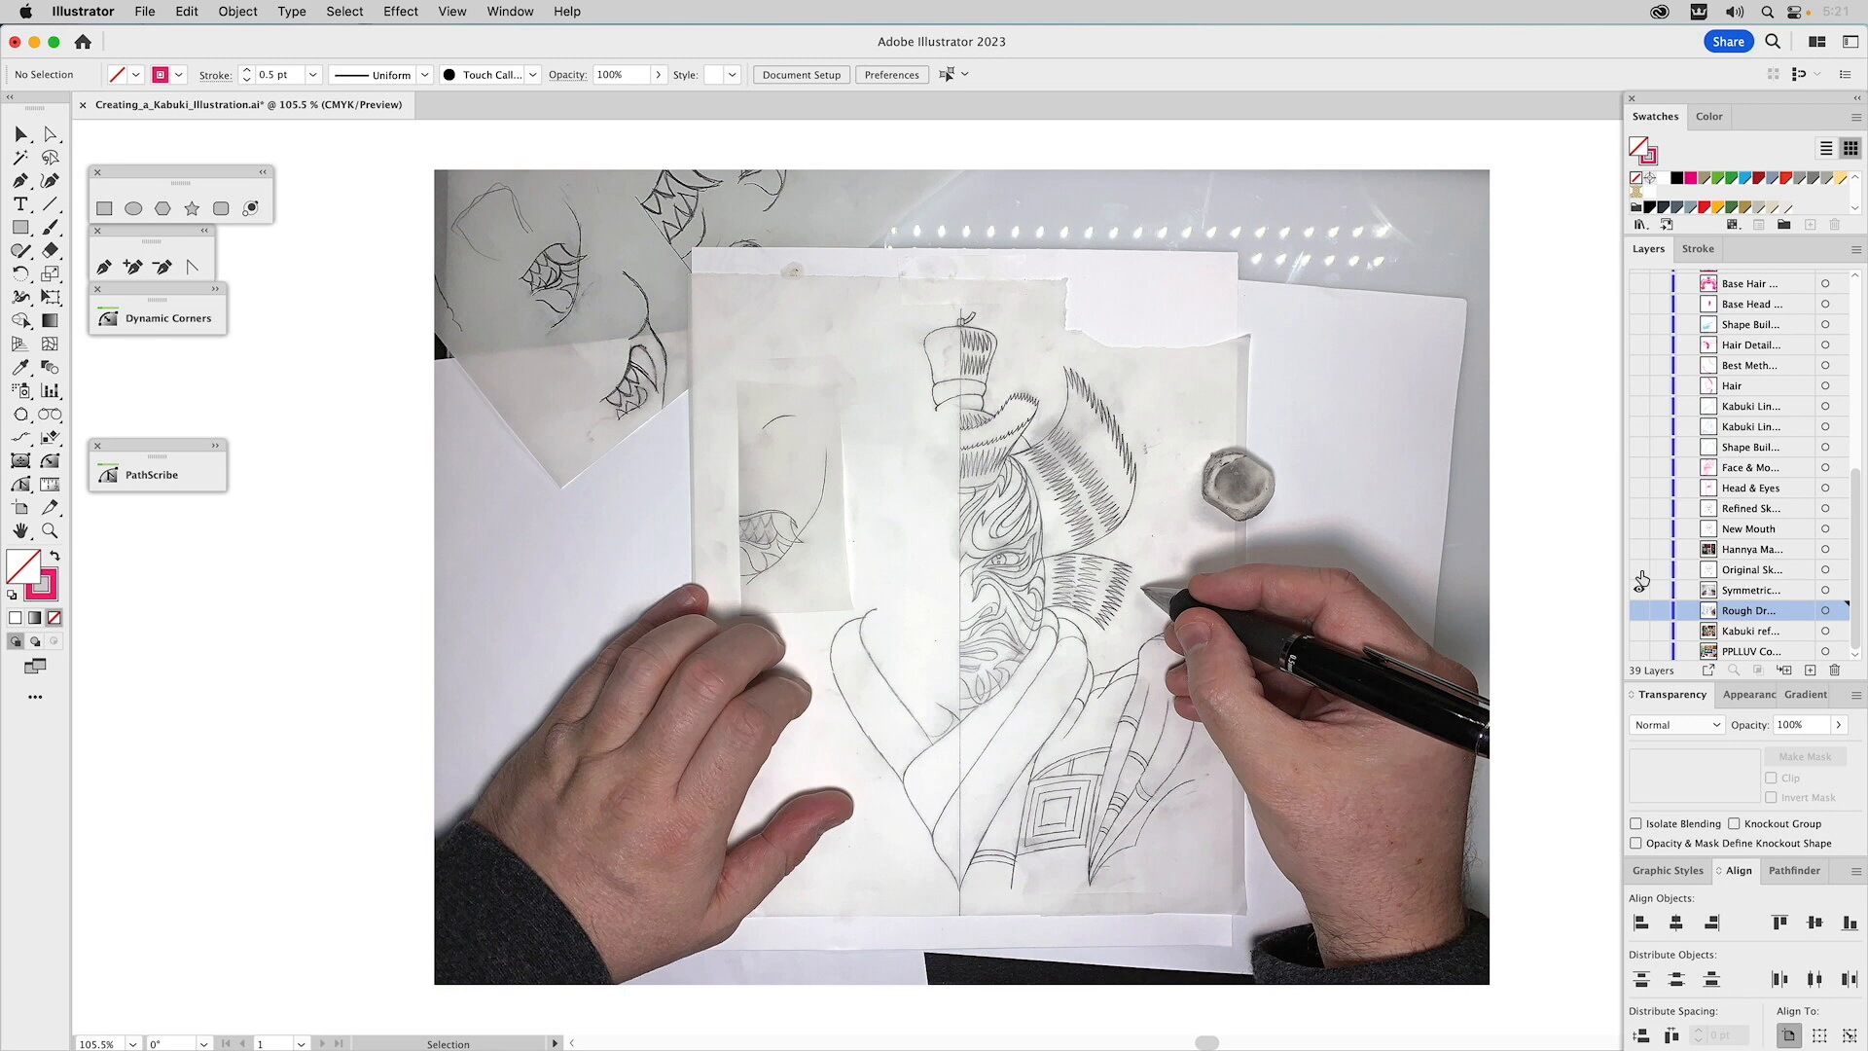
click(1640, 571)
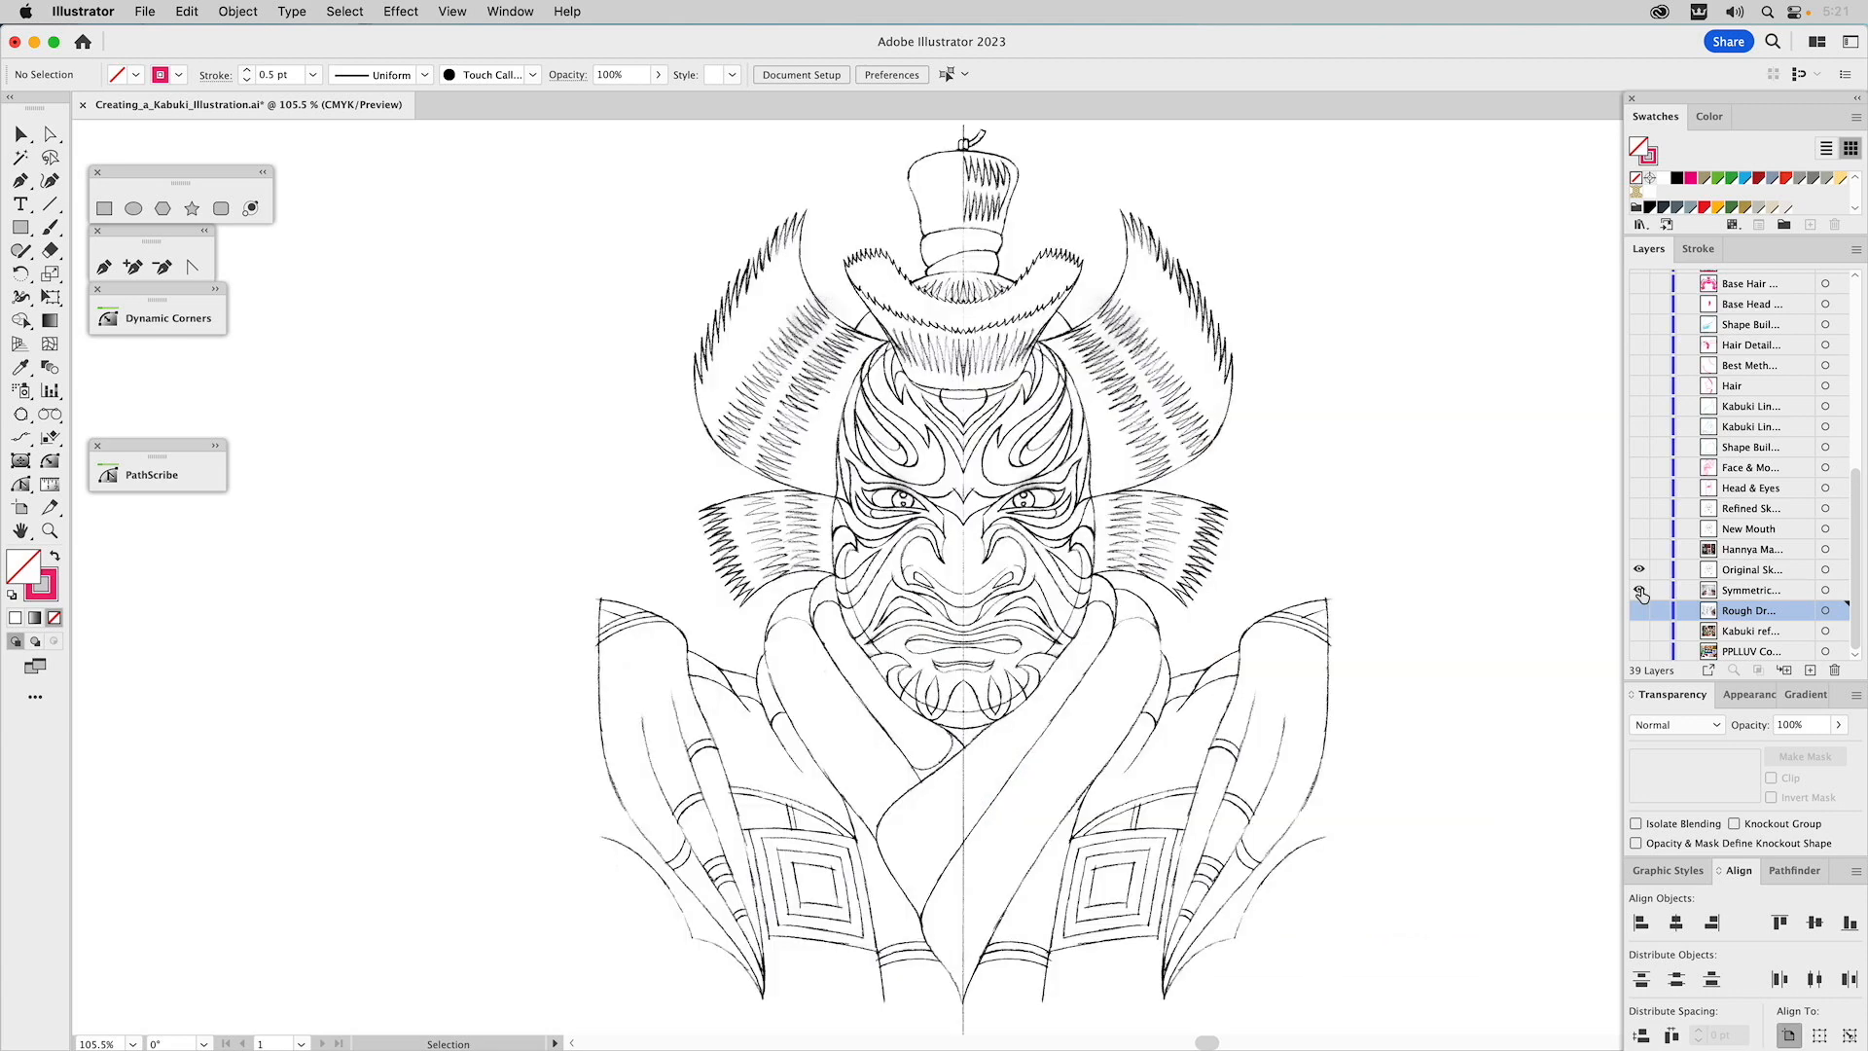
click(1729, 571)
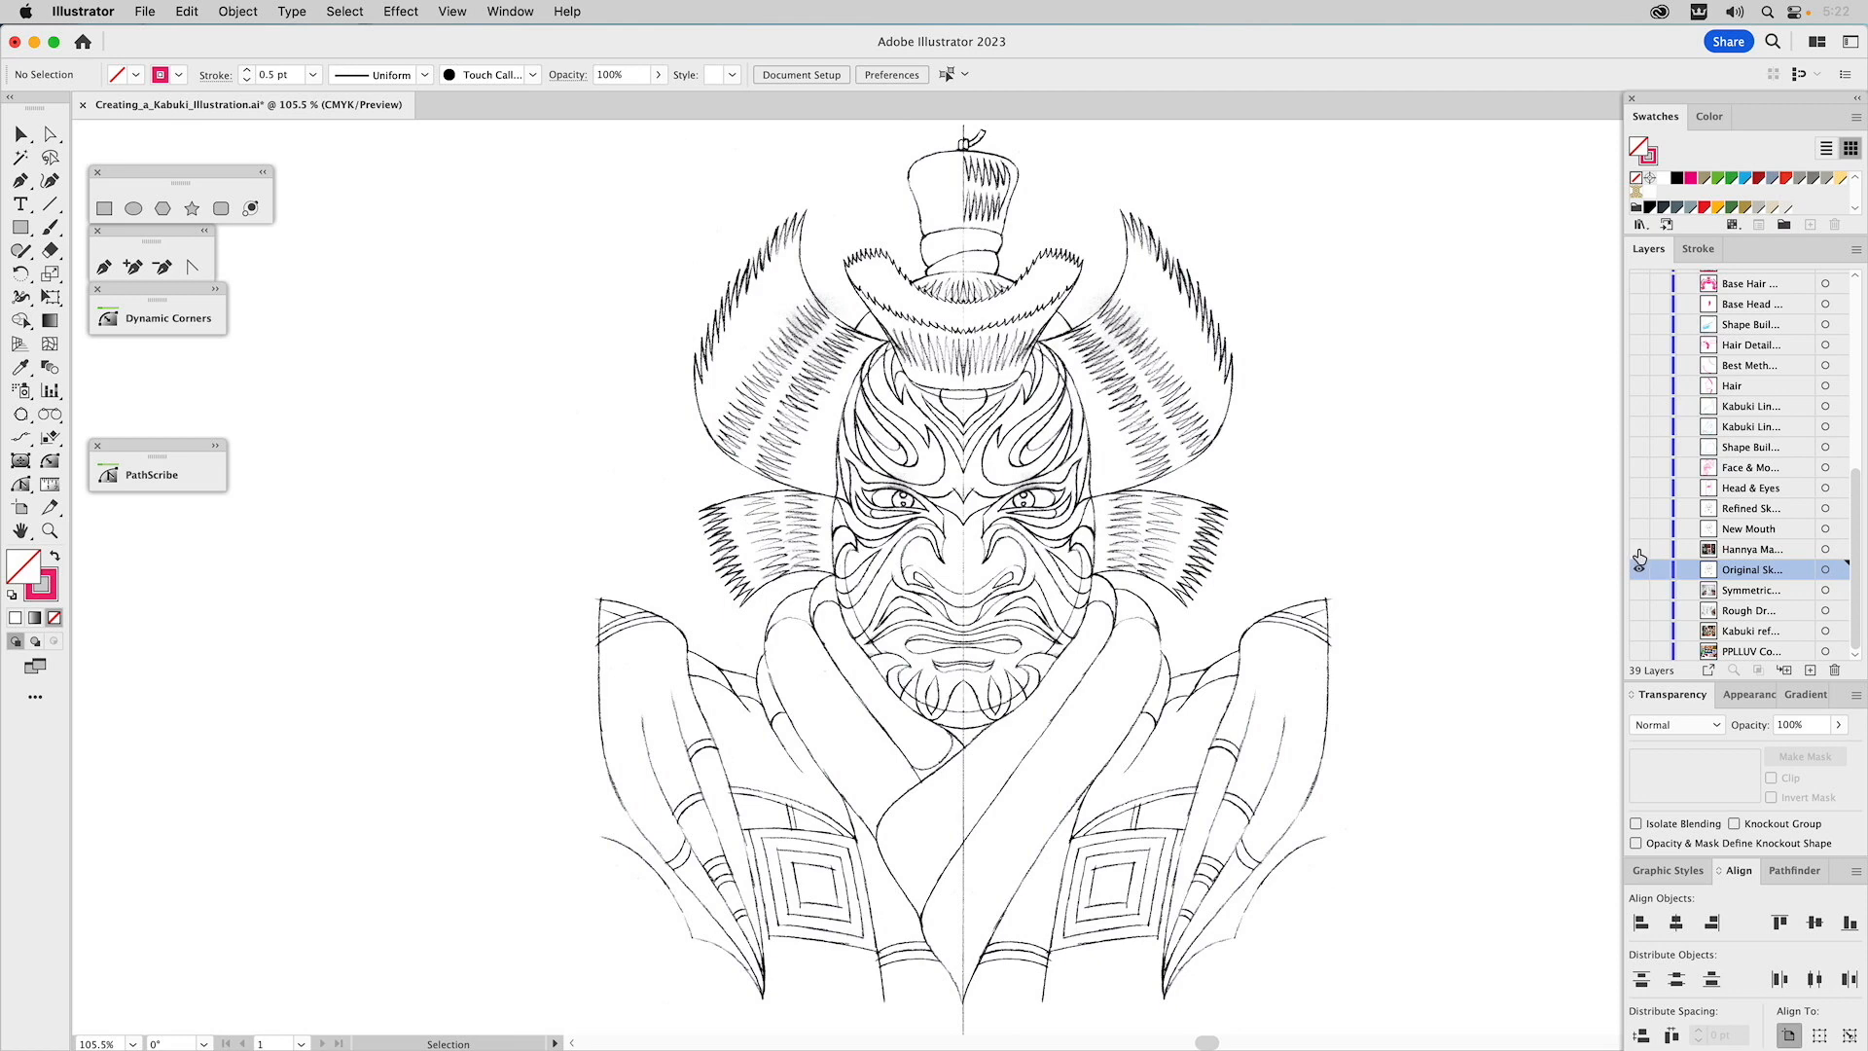
Review the Hannya mask reference layer on its own, and replace it with the New Mouth sketch layer.
click(1639, 549)
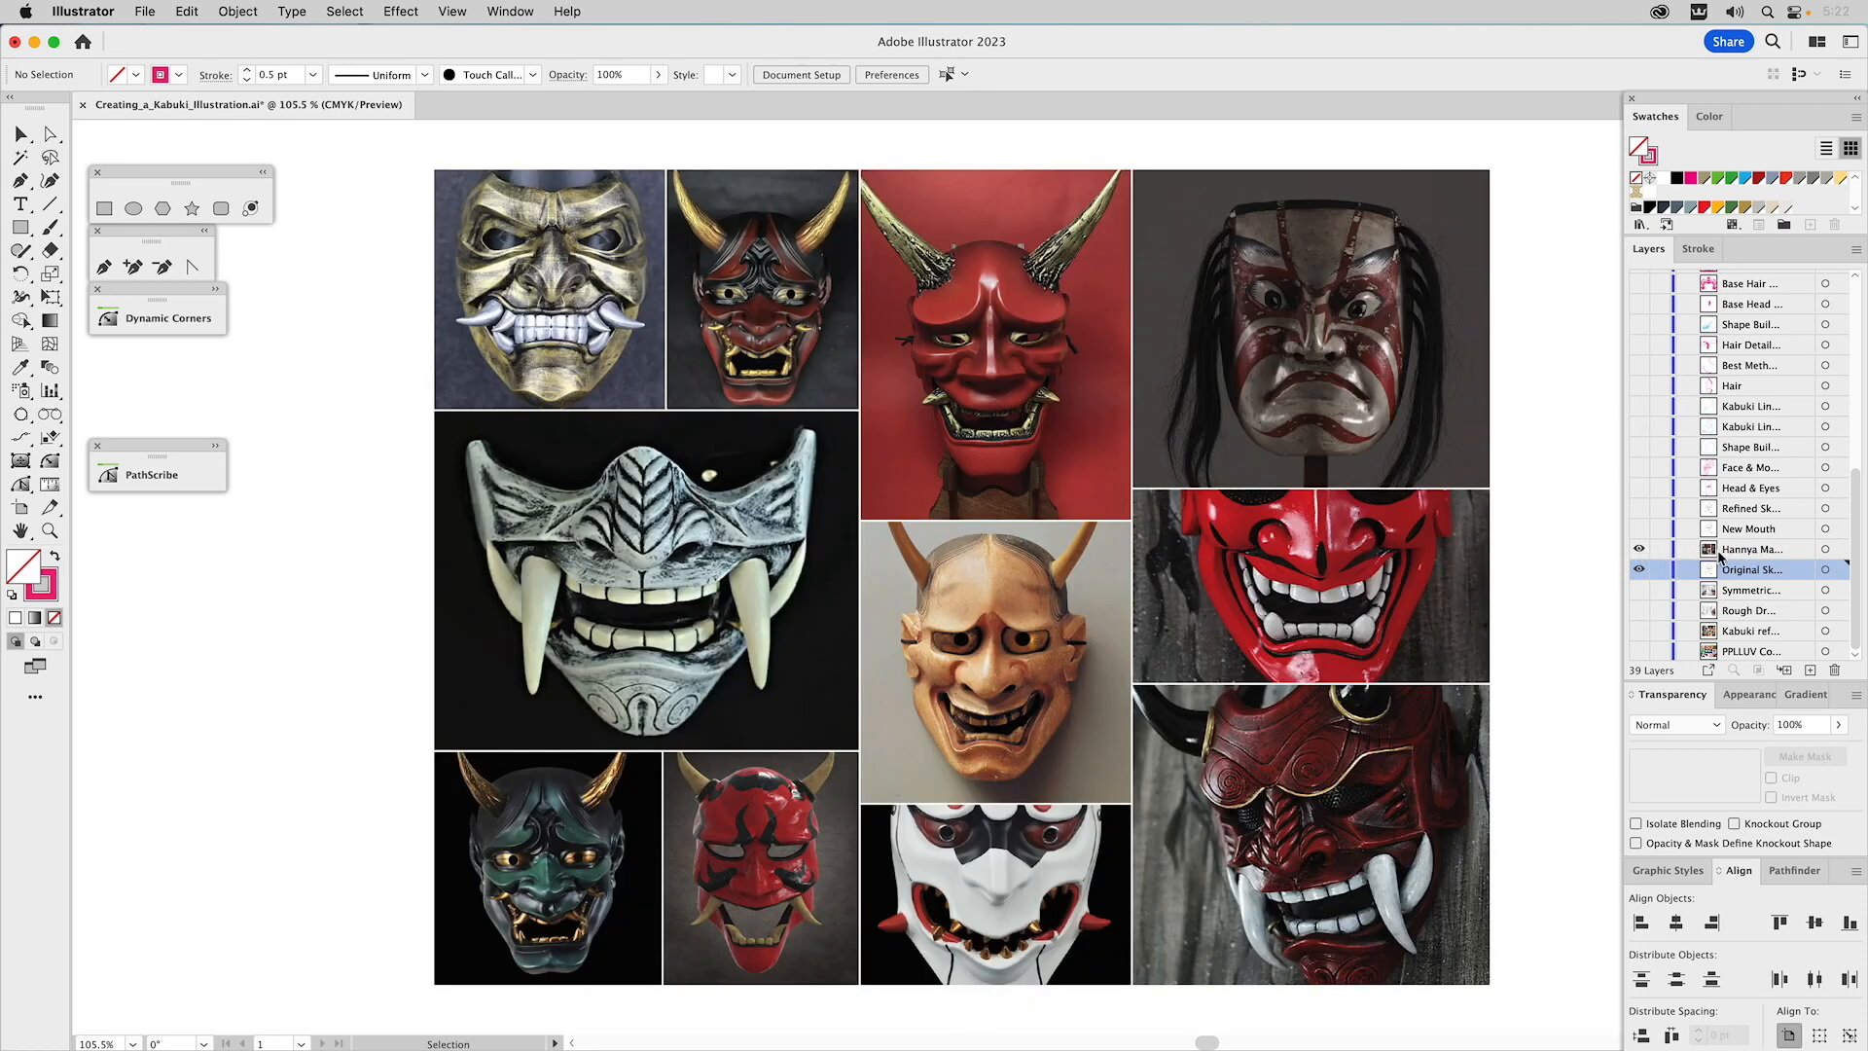
click(1640, 571)
click(1741, 551)
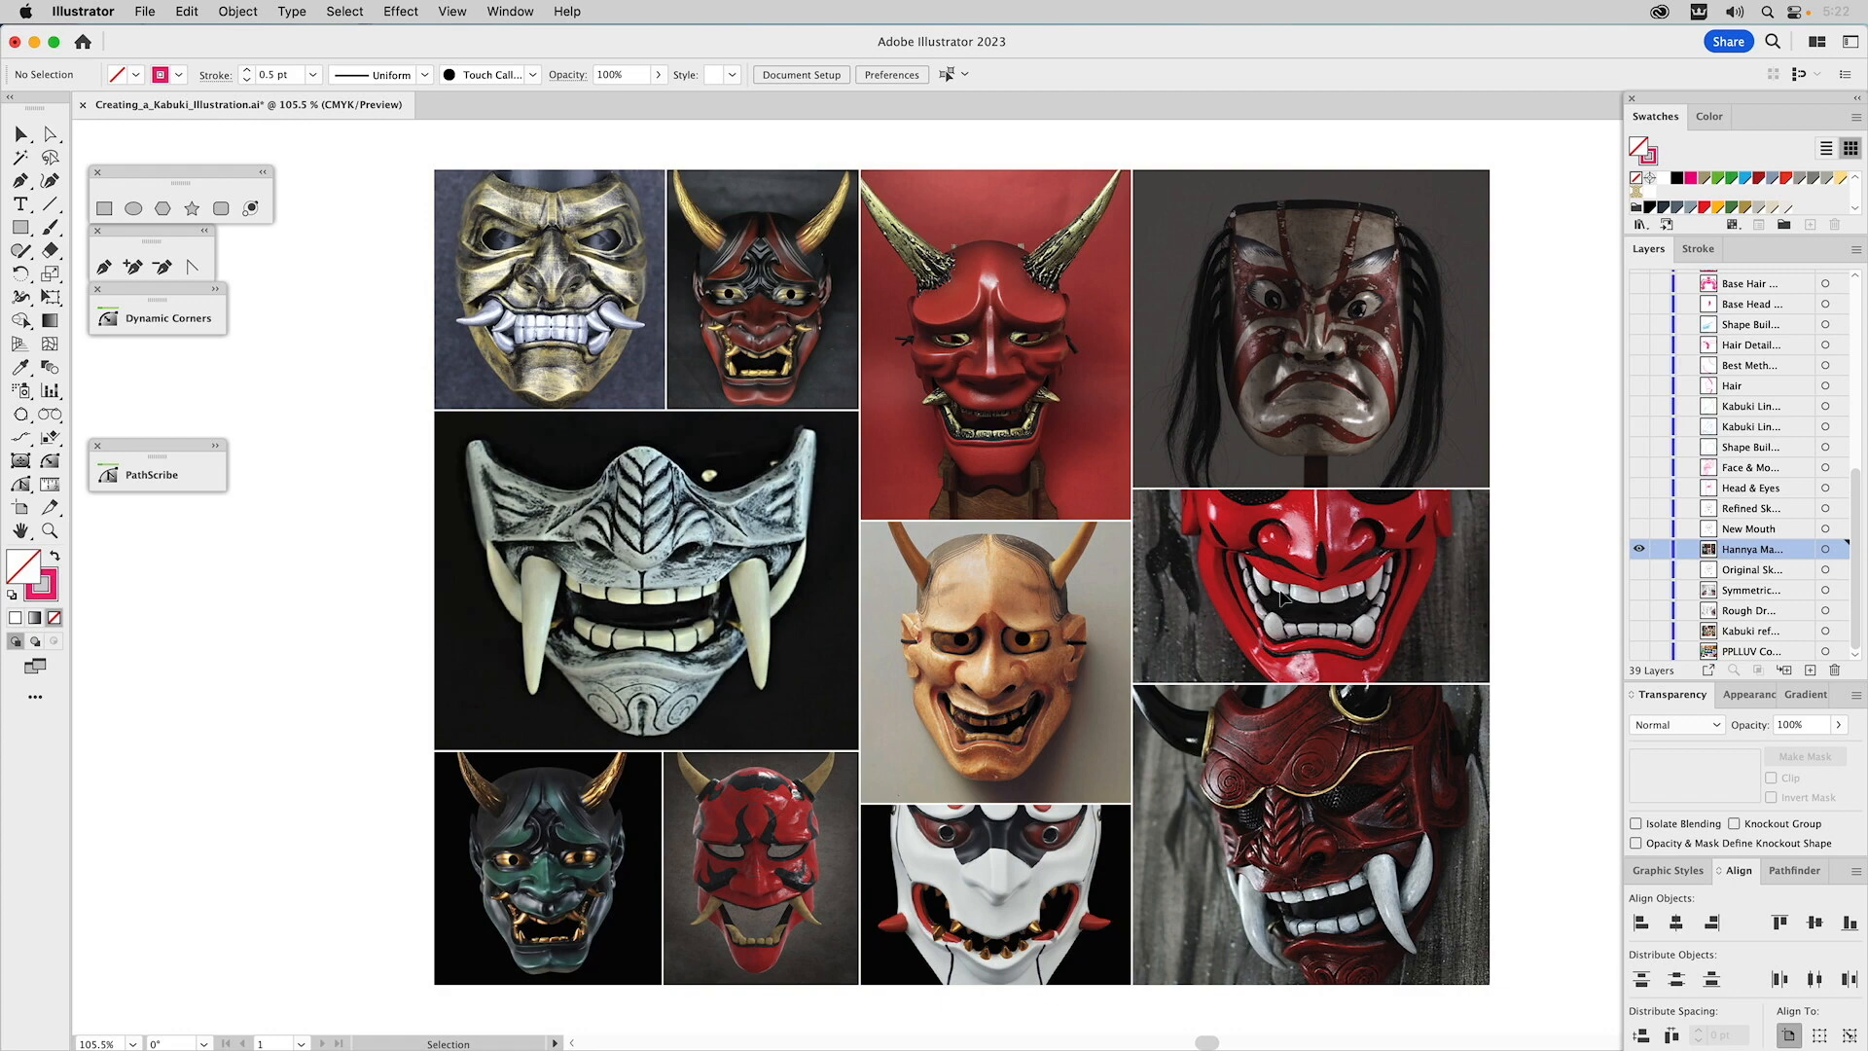
click(1639, 532)
click(1639, 548)
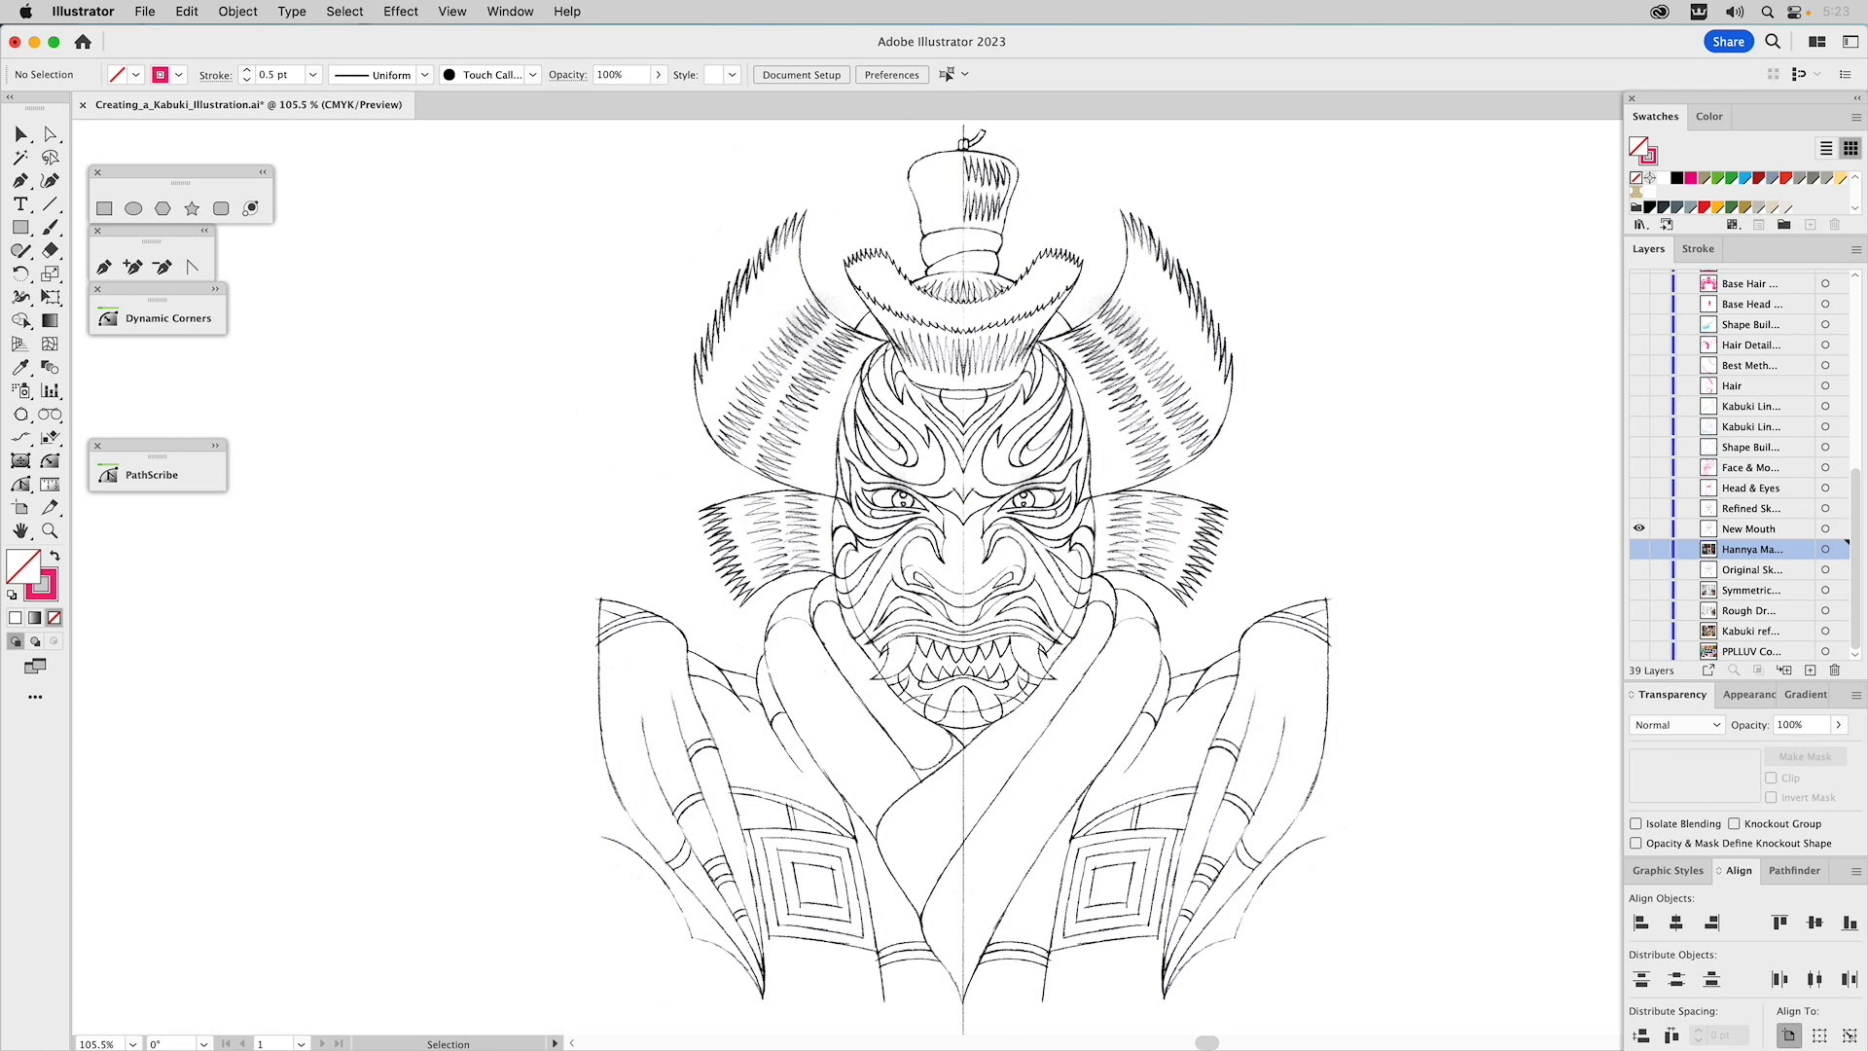
Compare the refined sketch with the New Mouth sketch by repeatedly toggling the refined sketch layer's visibility.
click(1638, 514)
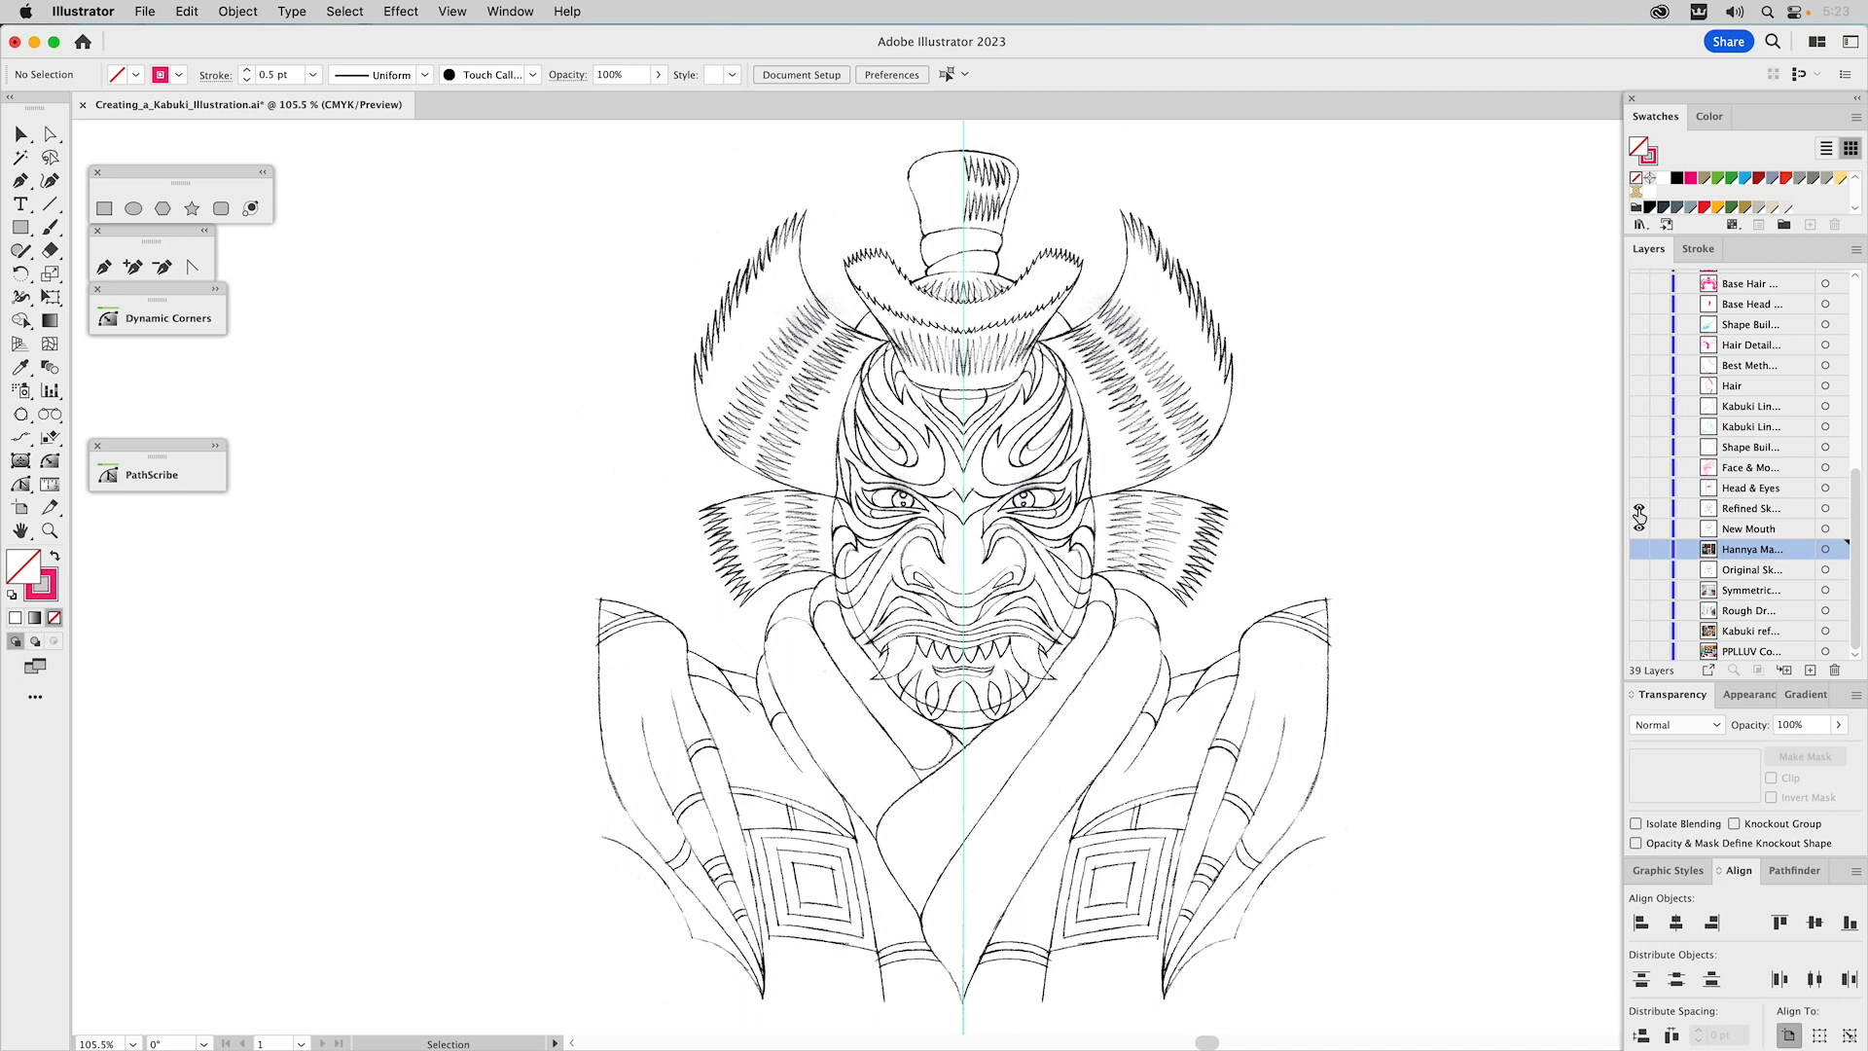
click(1639, 521)
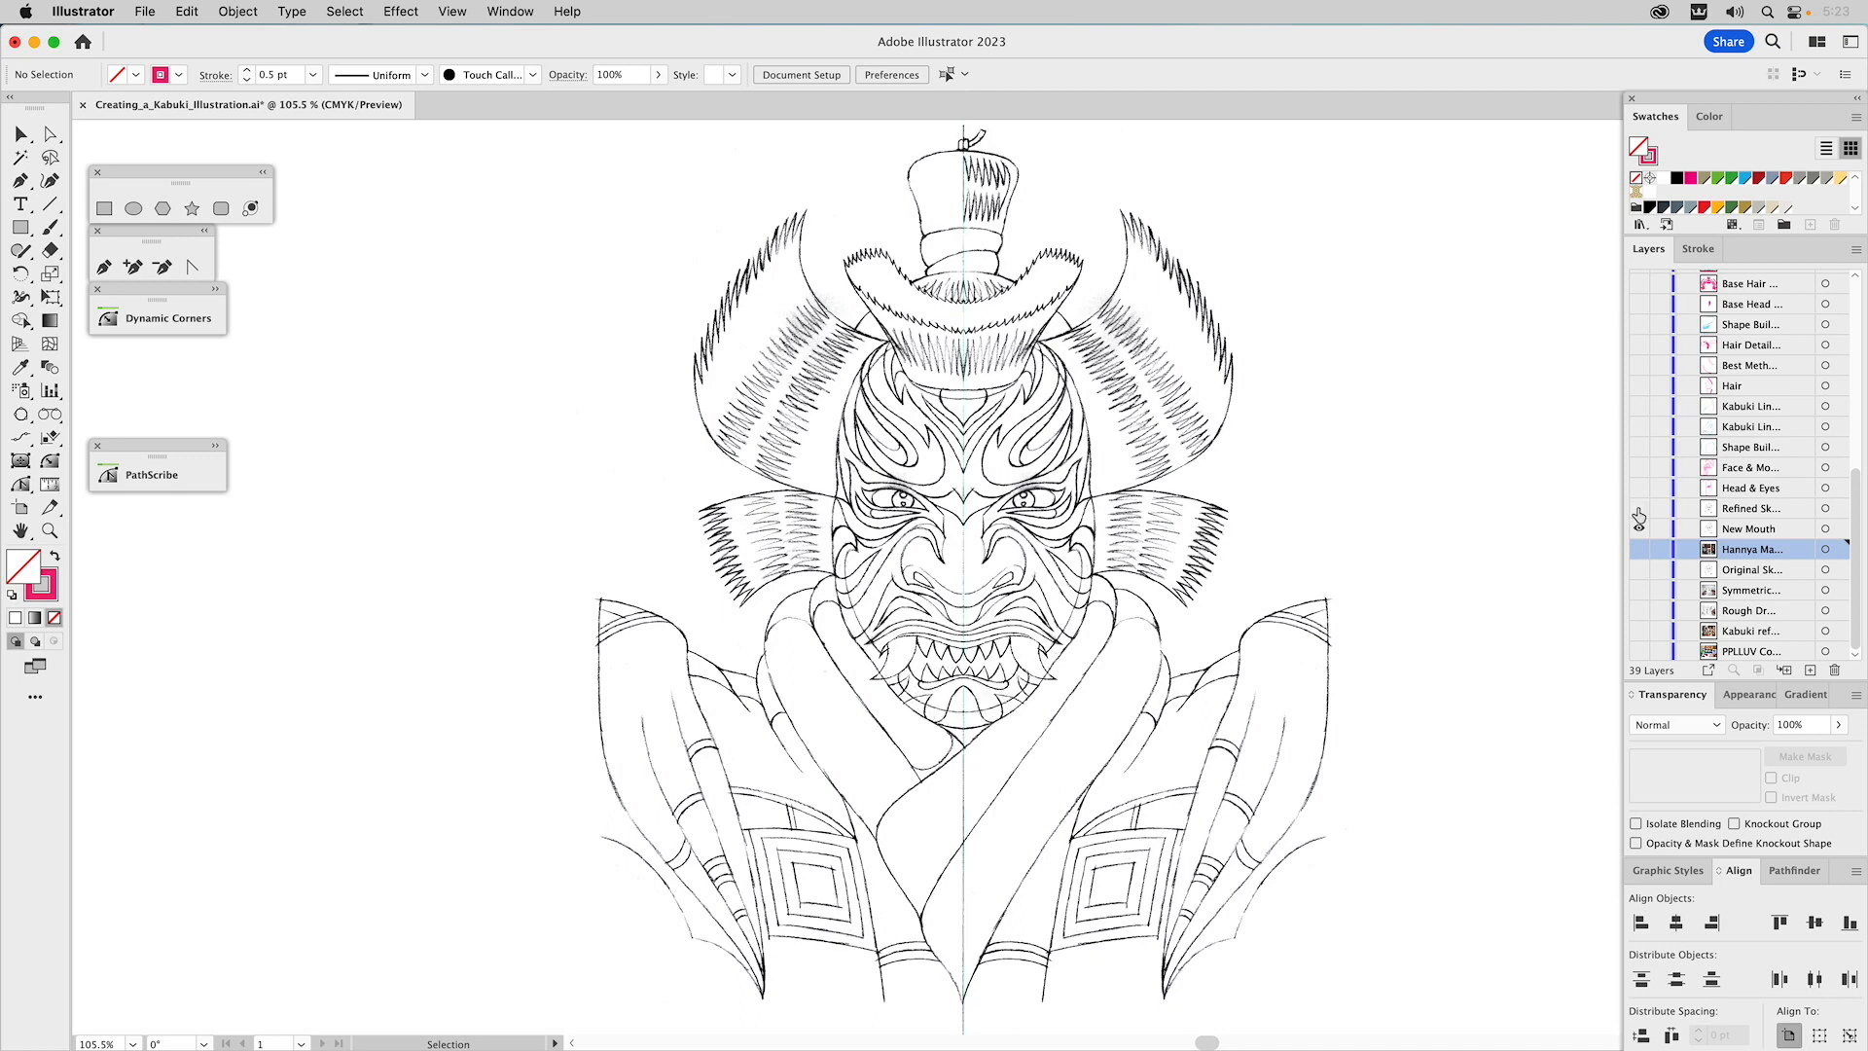
click(1640, 518)
click(1639, 517)
click(1639, 515)
click(1640, 515)
click(1639, 515)
click(1640, 516)
click(1640, 516)
click(1639, 516)
click(1639, 516)
click(1640, 515)
click(1640, 516)
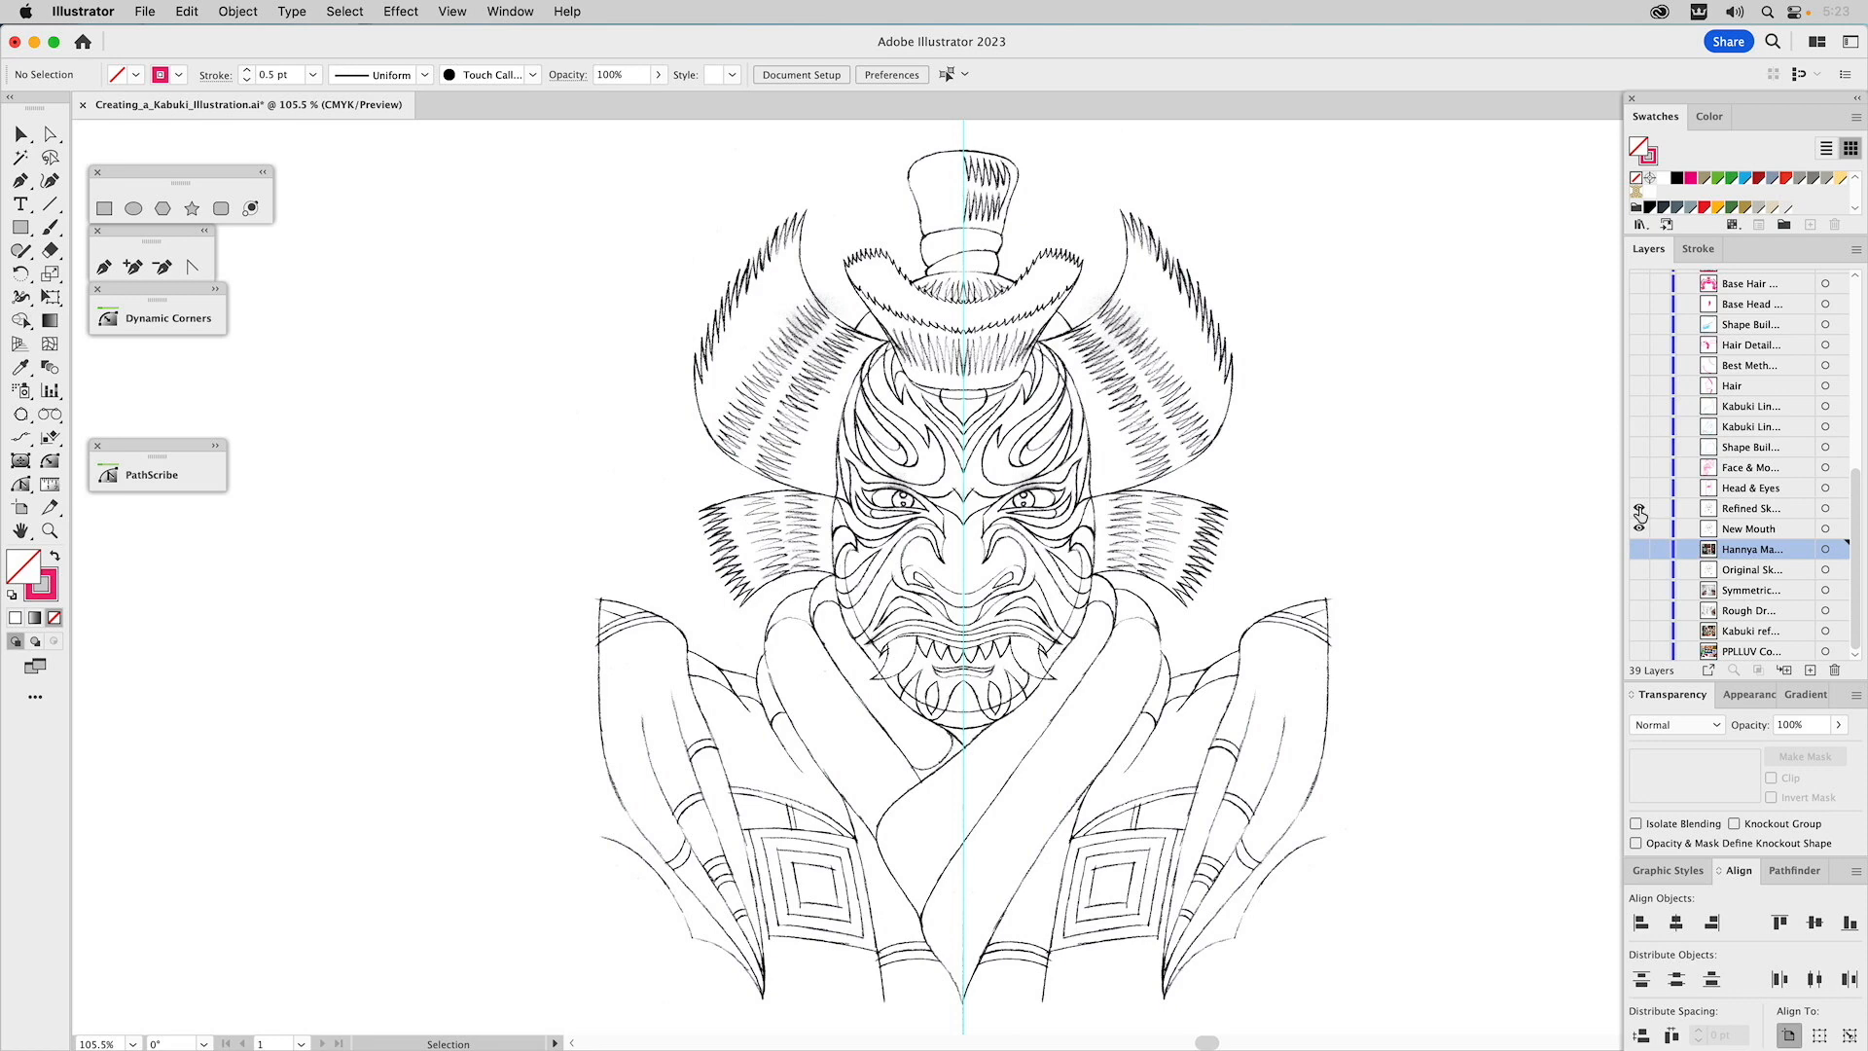
click(1640, 525)
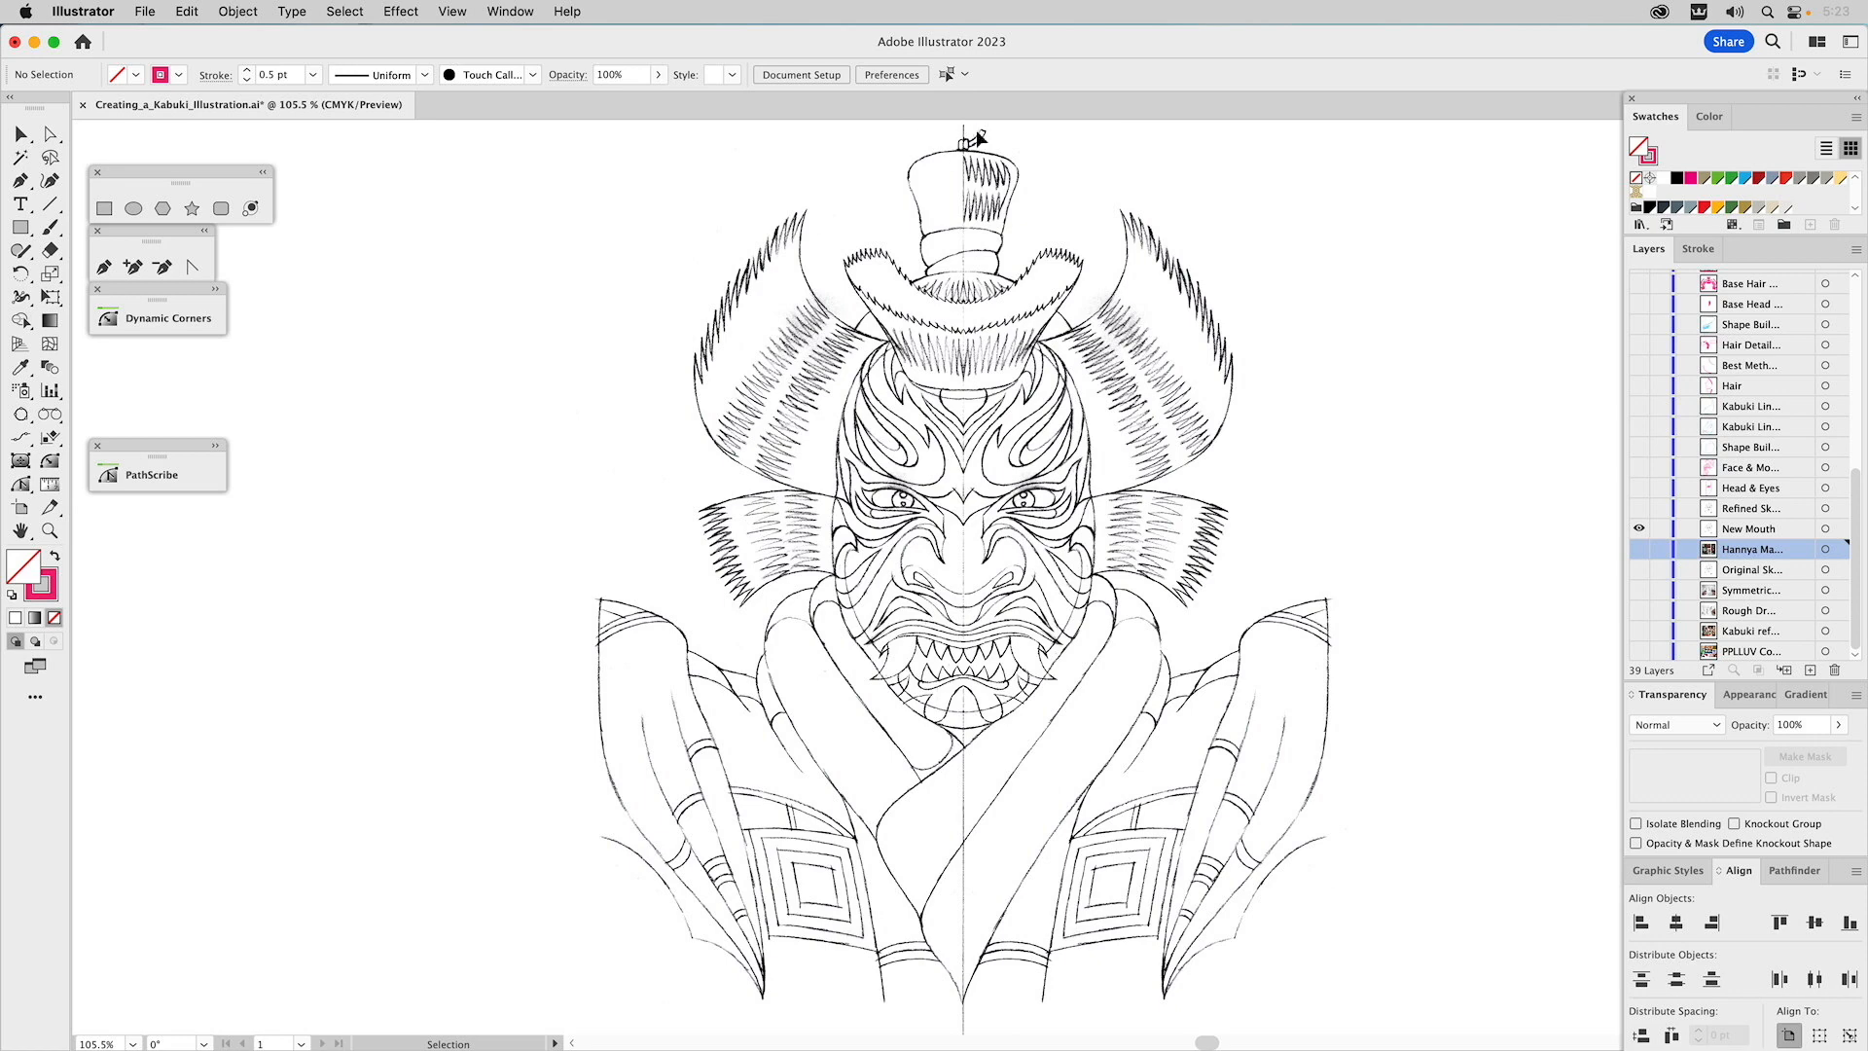
Show the refined sketch instead of New Mouth, fade its image to 15% opacity and lock its layer.
click(1640, 510)
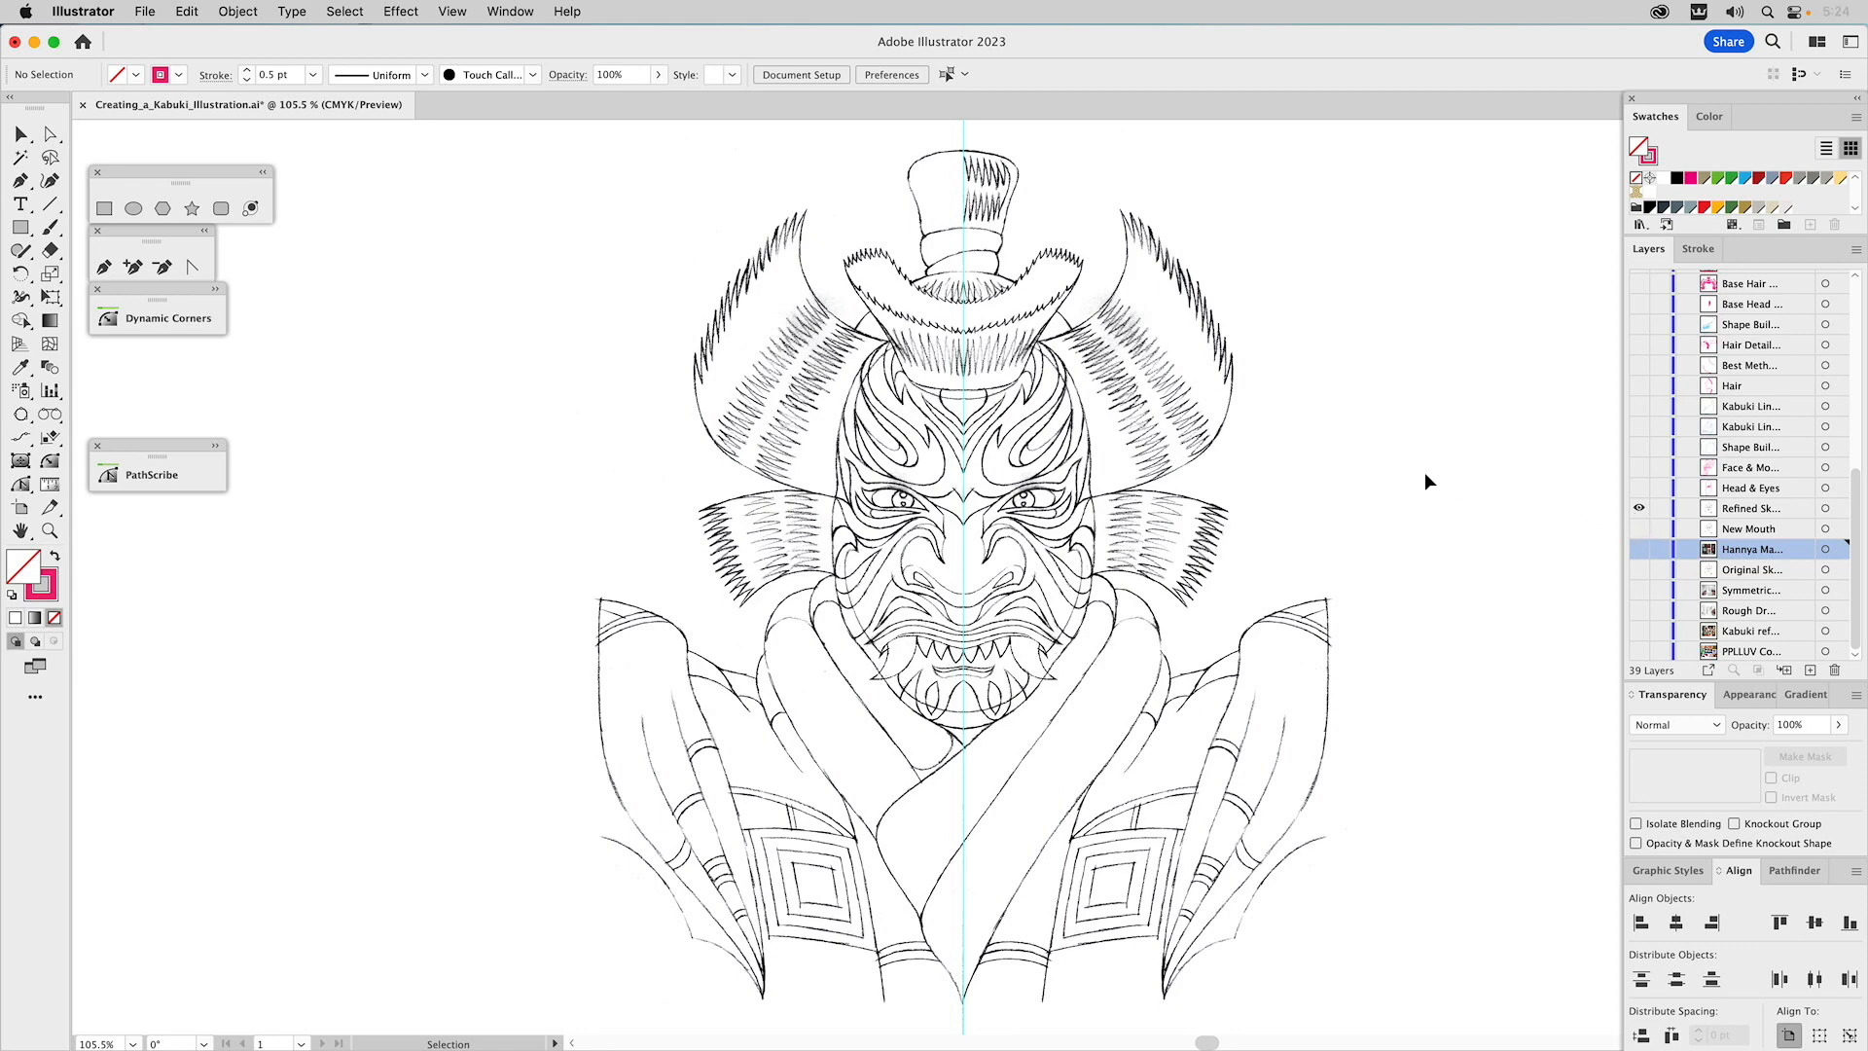
click(1171, 408)
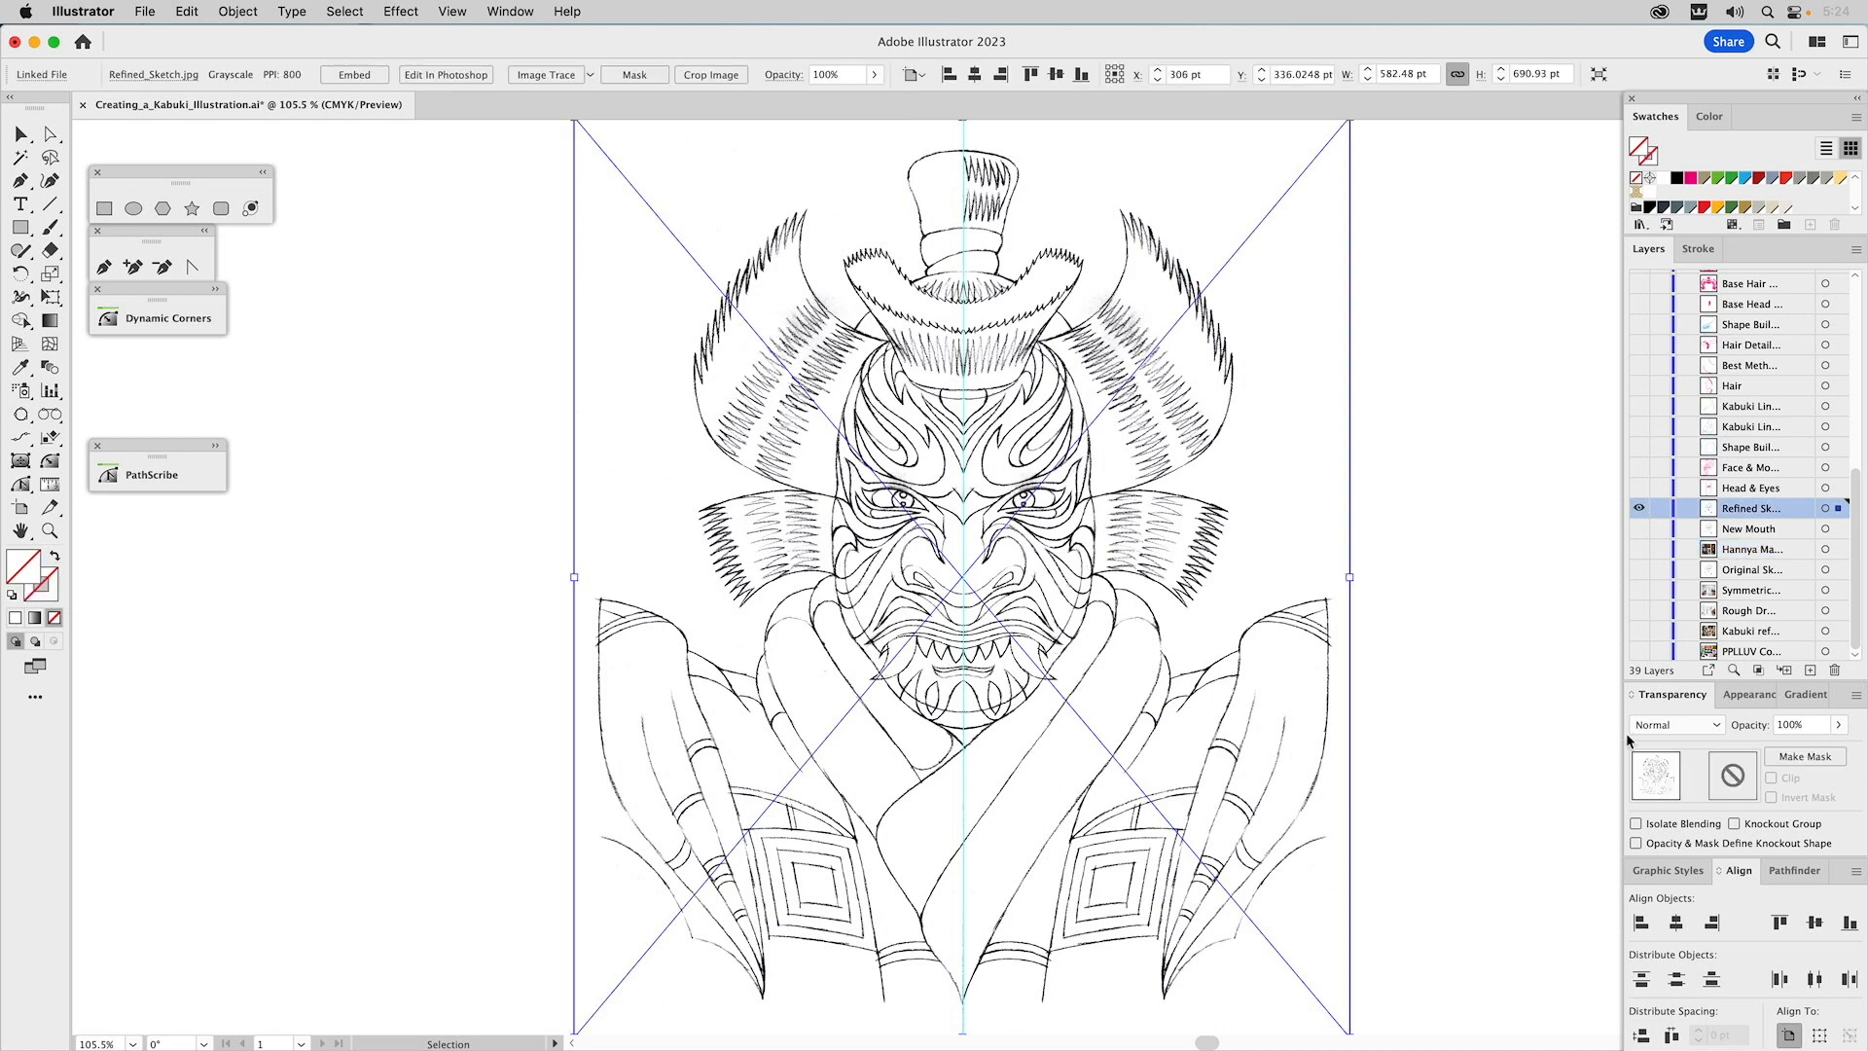
click(1796, 725)
text(15)
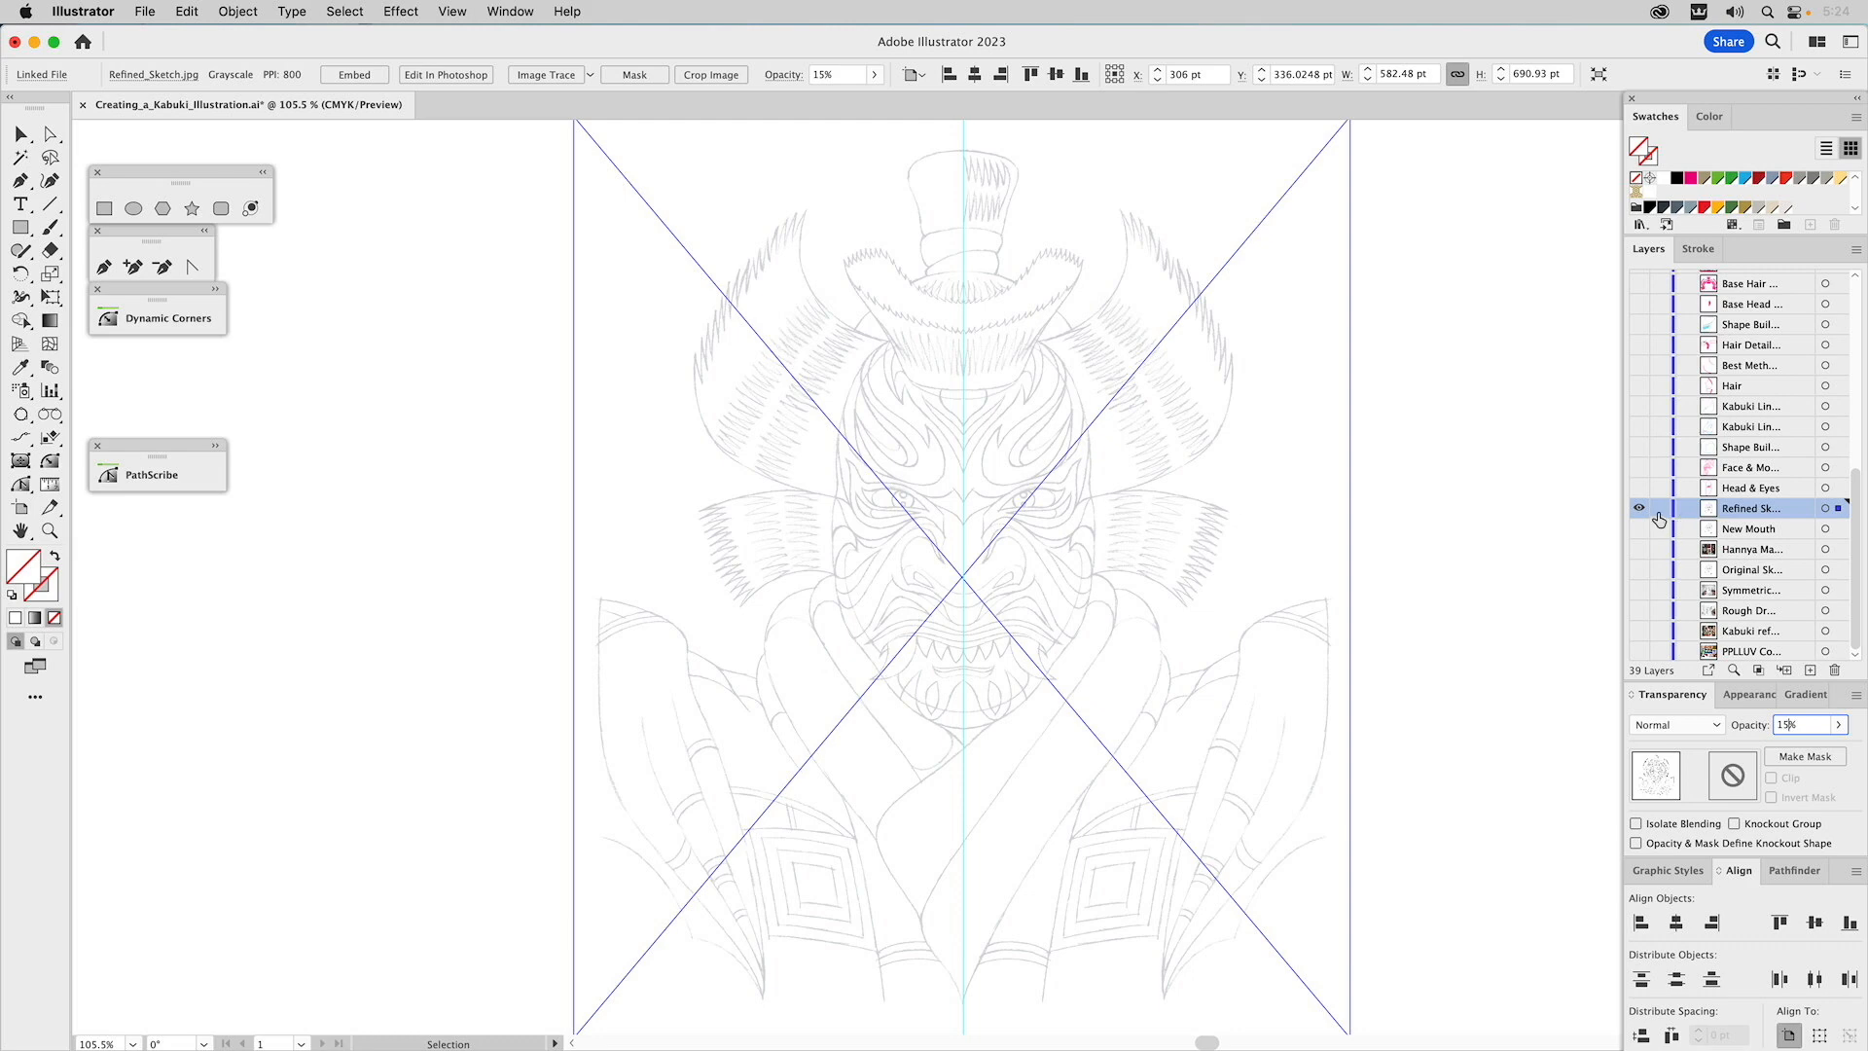
click(1660, 510)
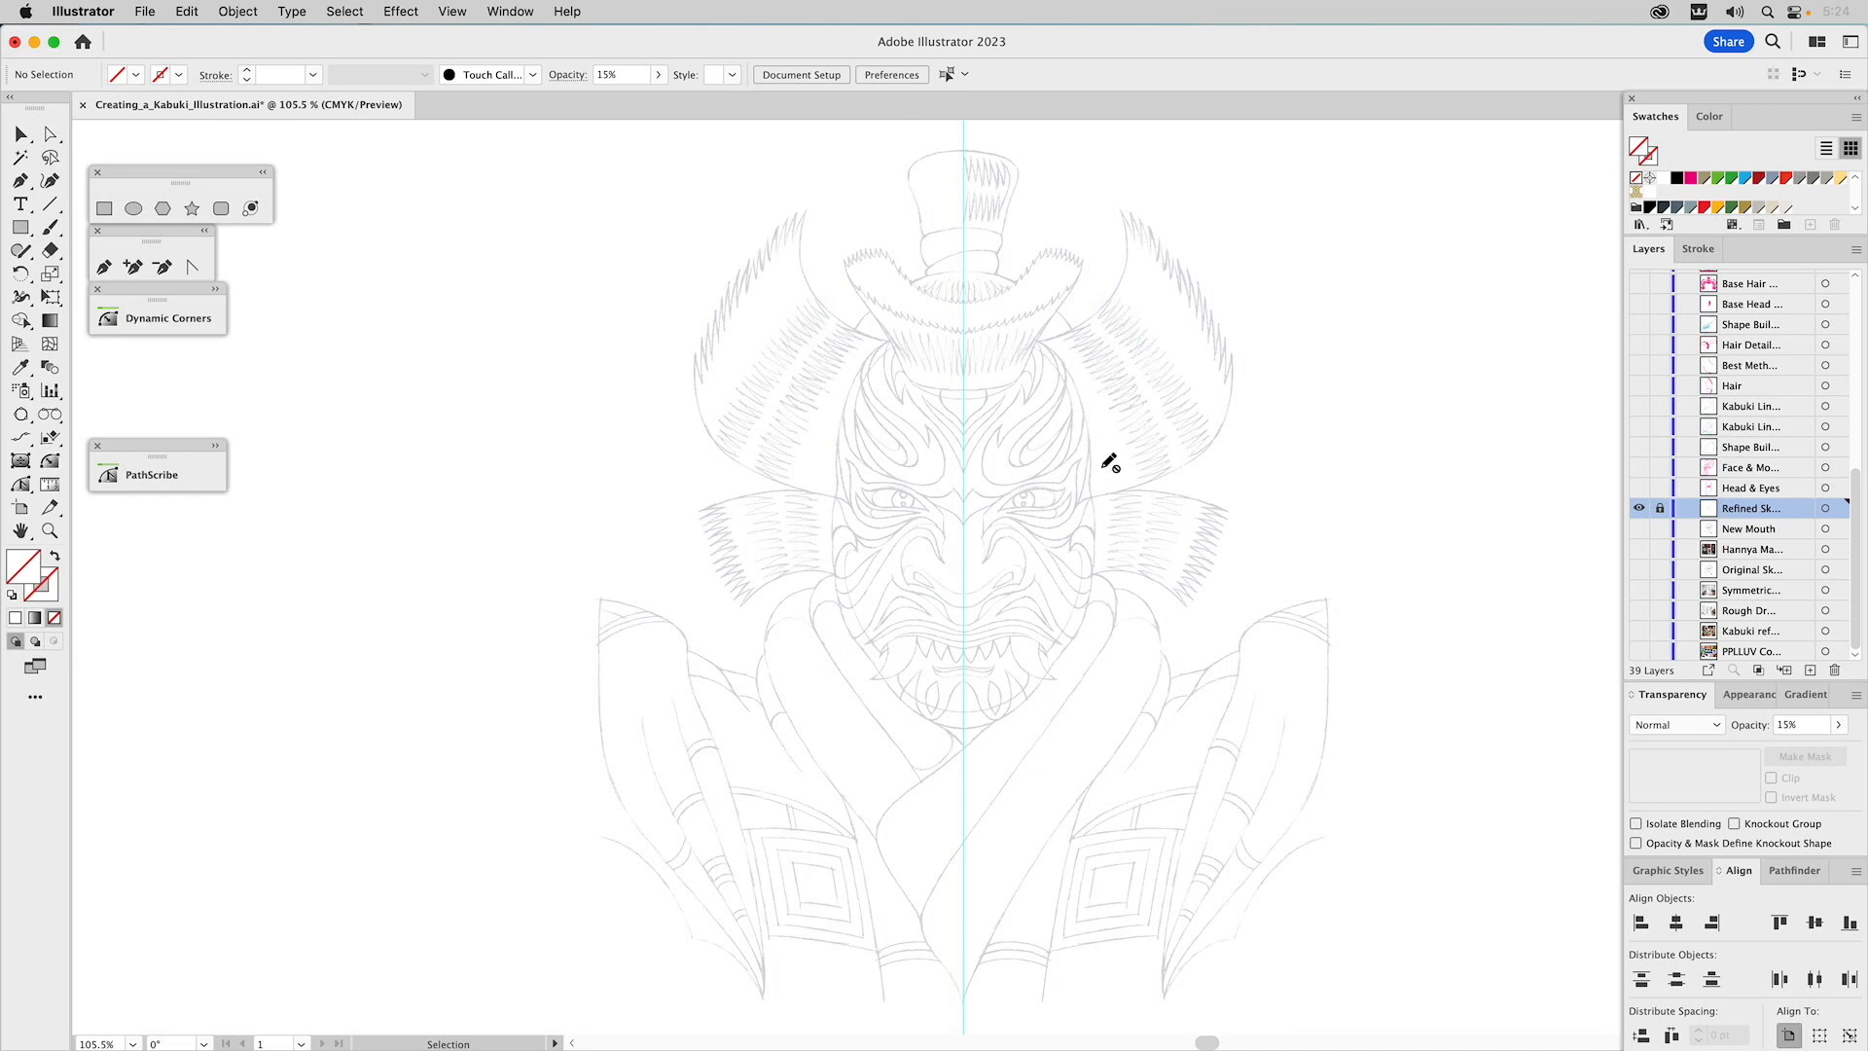
Show the Head & Eyes layer over the faded sketch and make it the active layer.
click(1639, 493)
click(1751, 489)
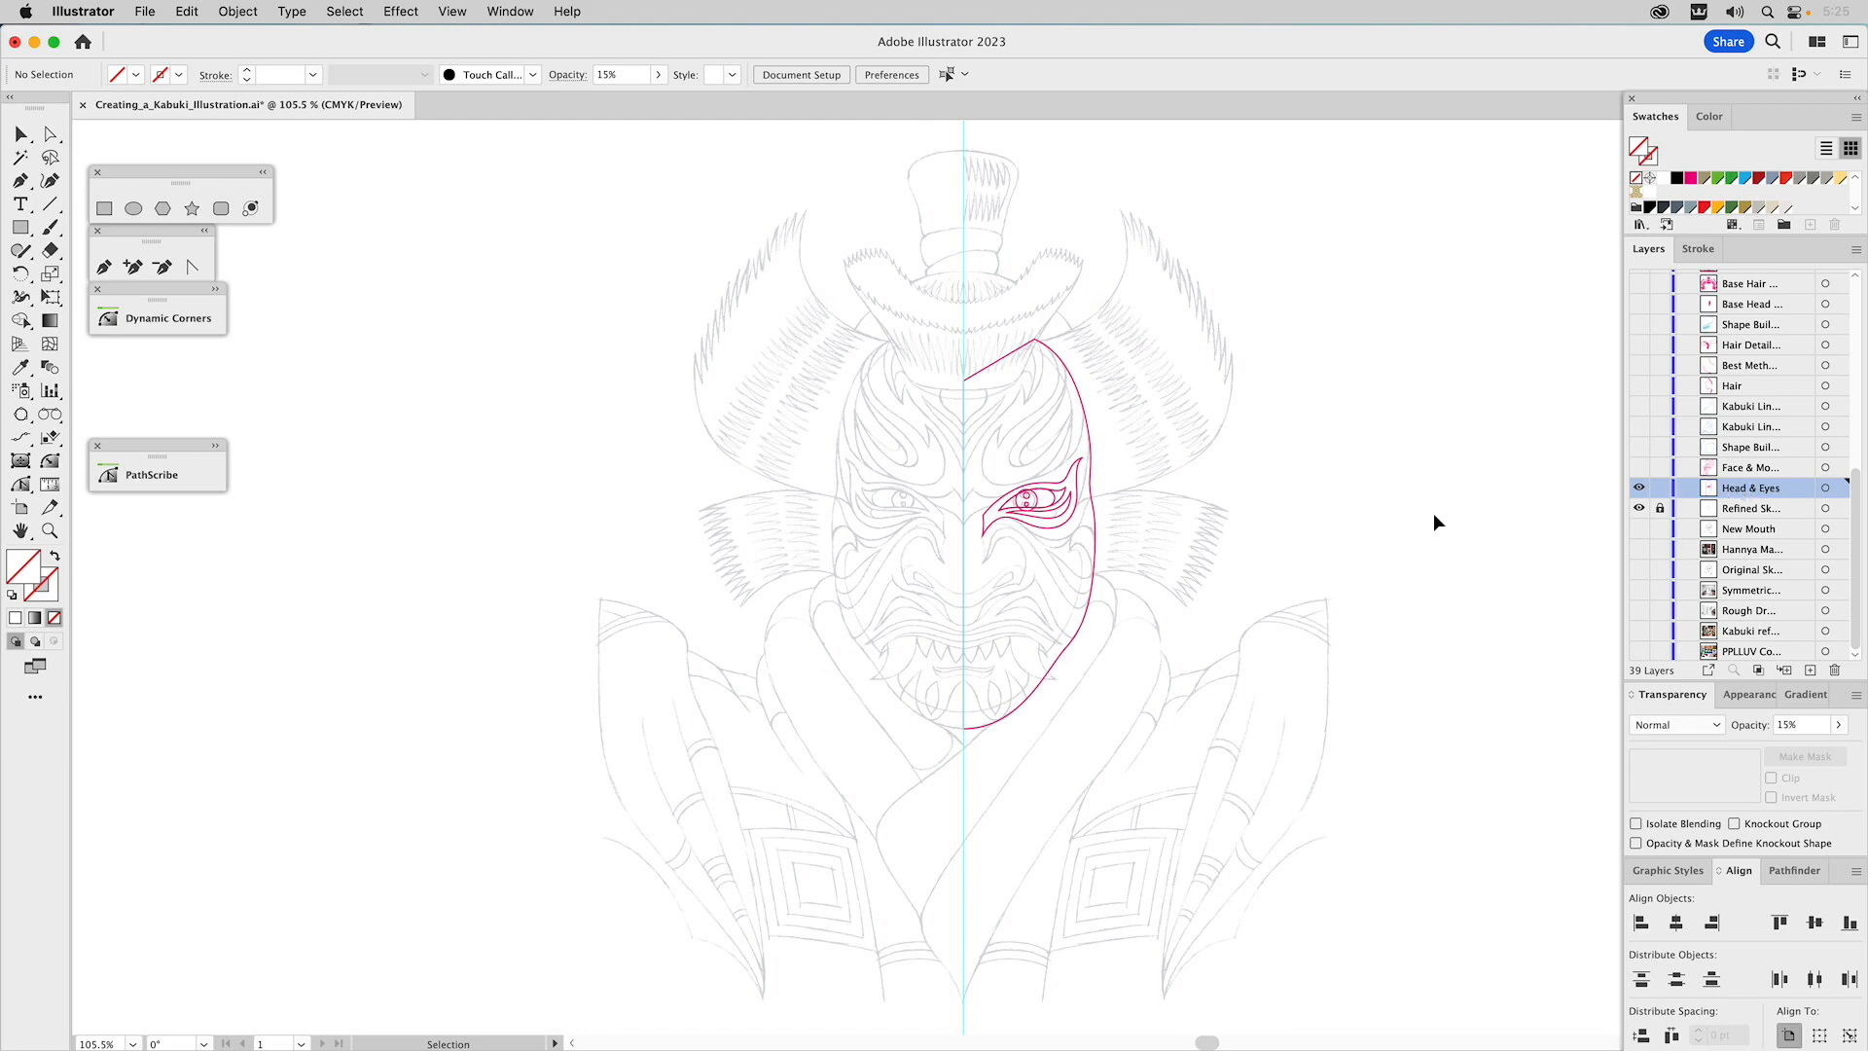
Examine the anchor points and handles of the half-head outline path, including the smooth point beside the temple.
key(z)
drag(895, 311, 1200, 793)
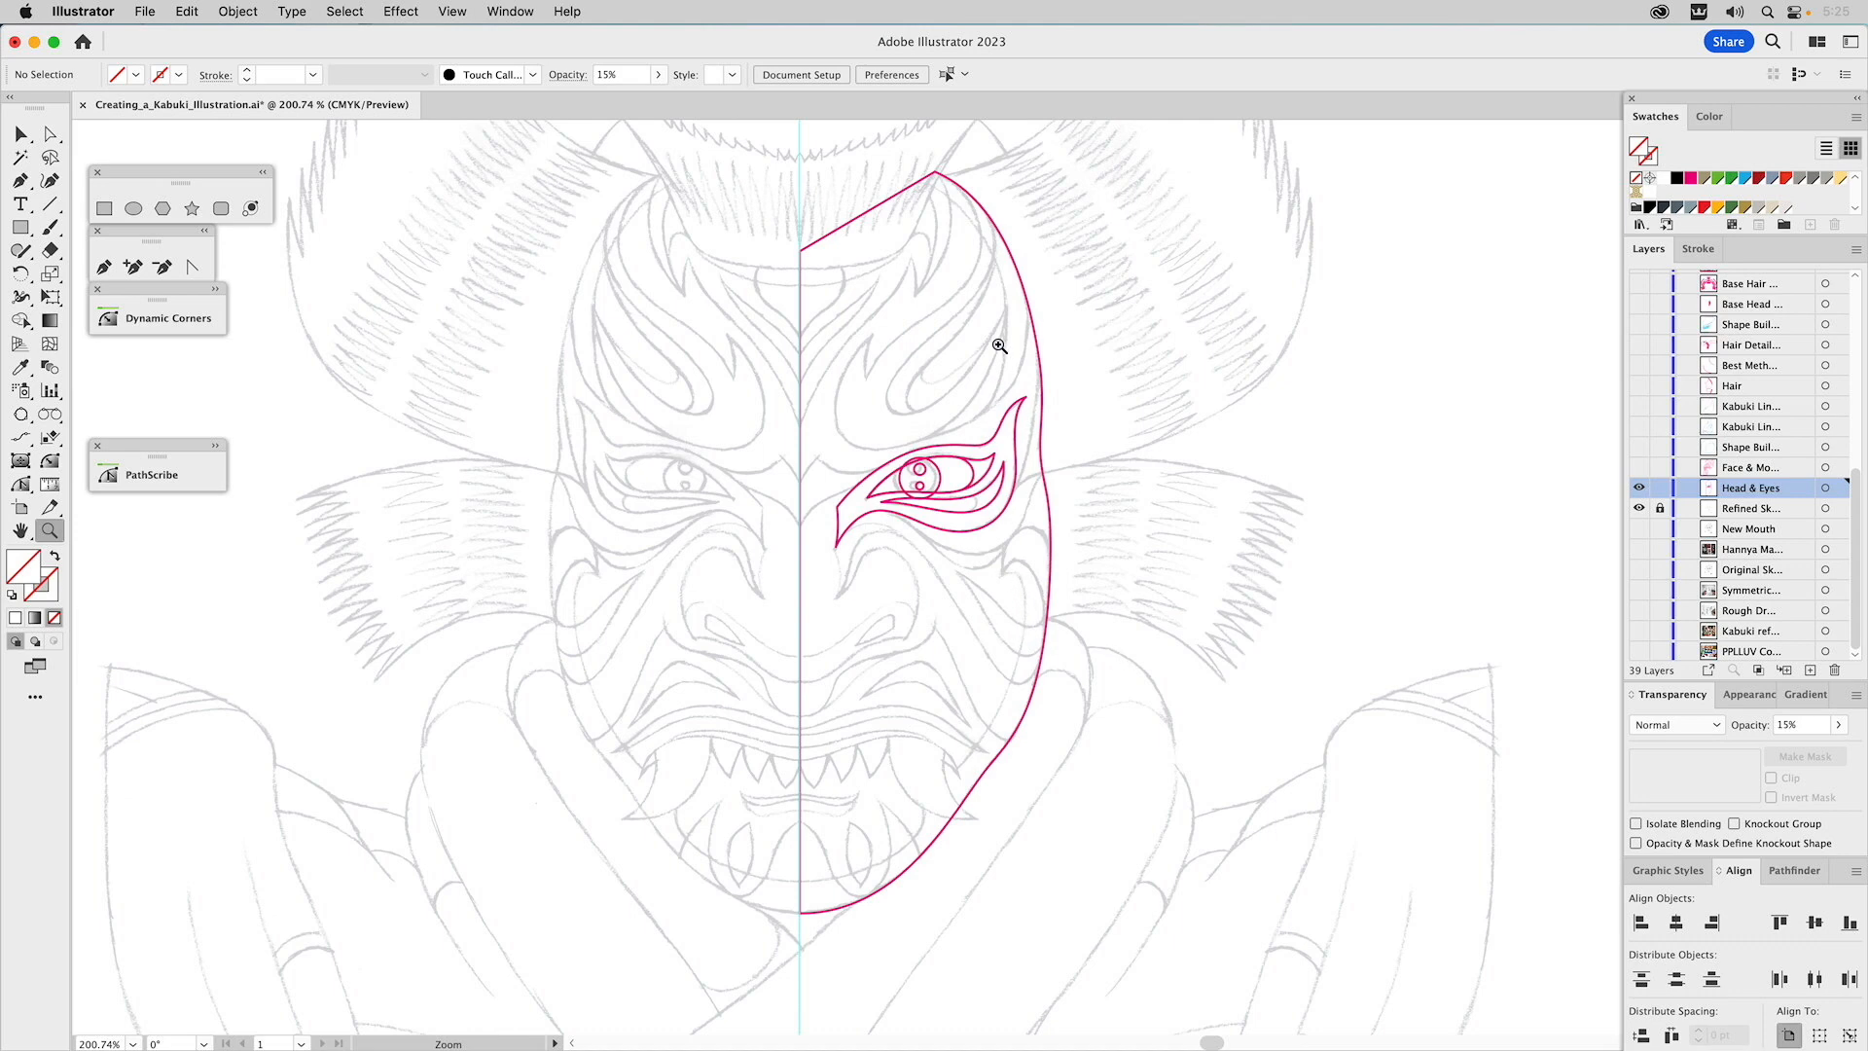
key(v)
click(1029, 301)
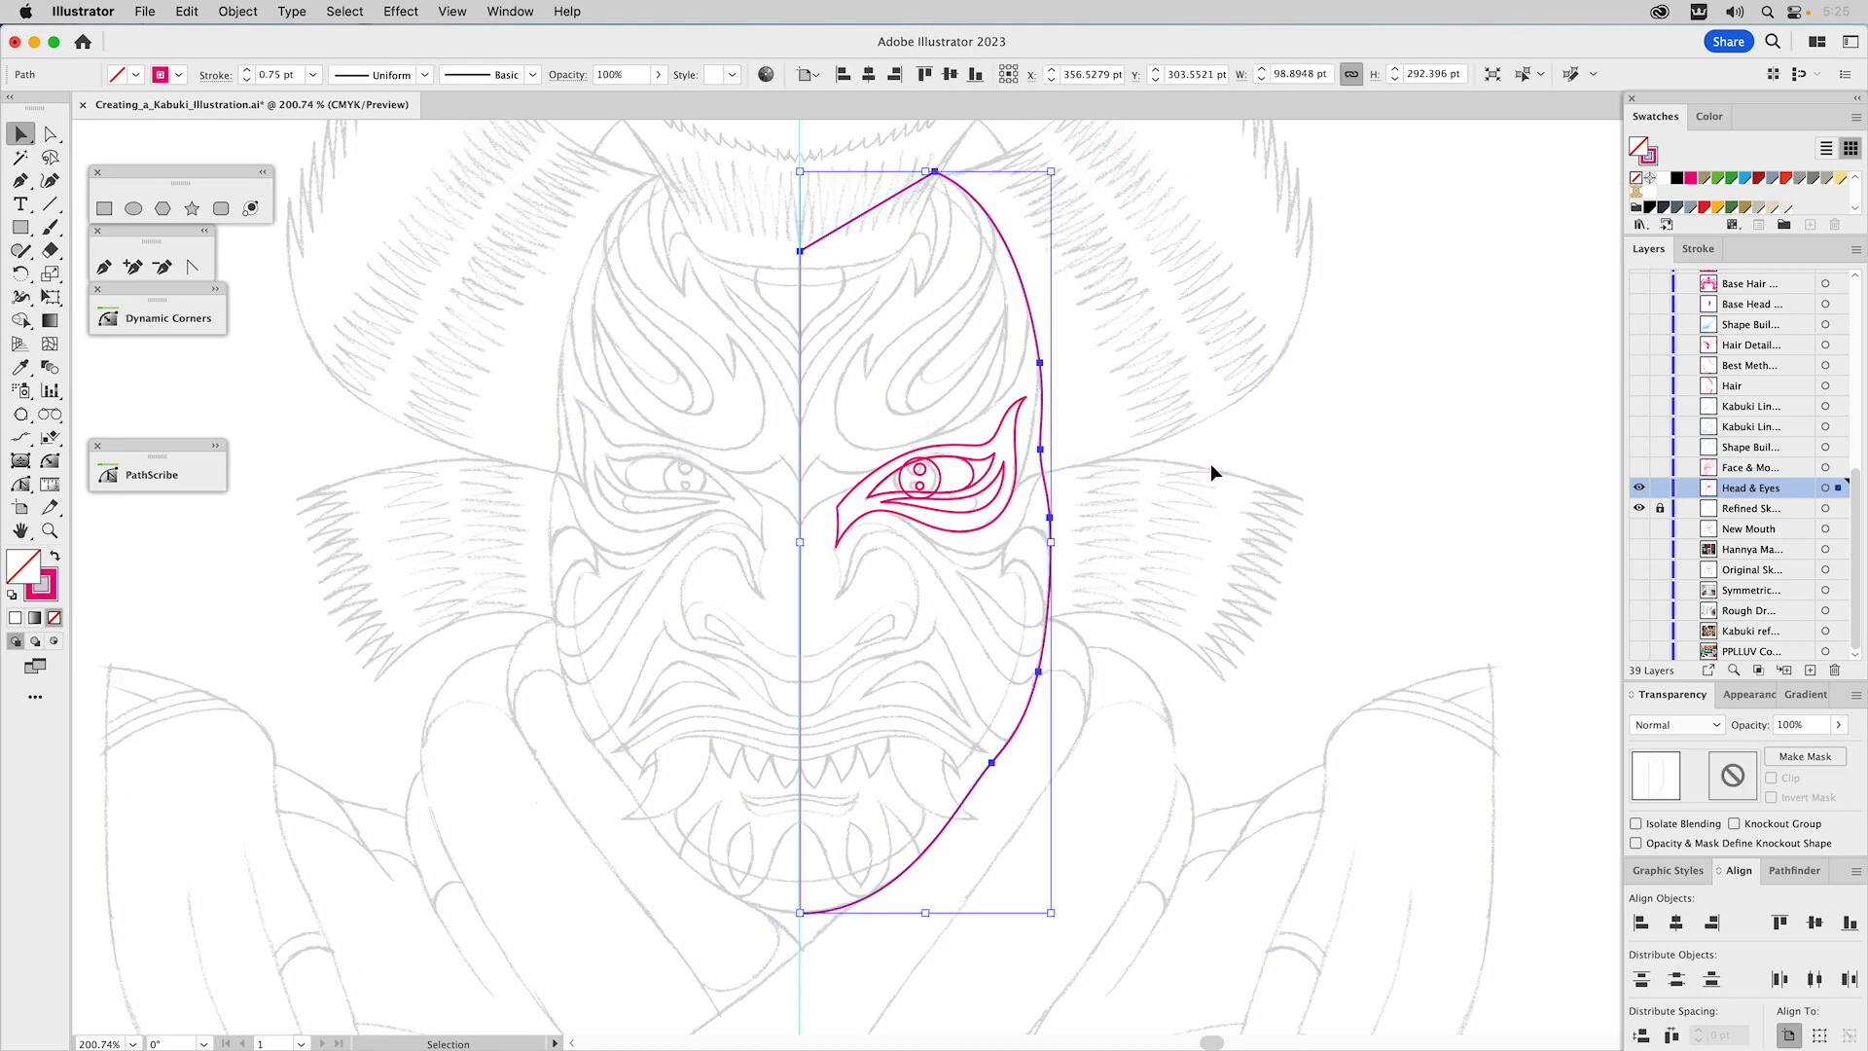
key(a)
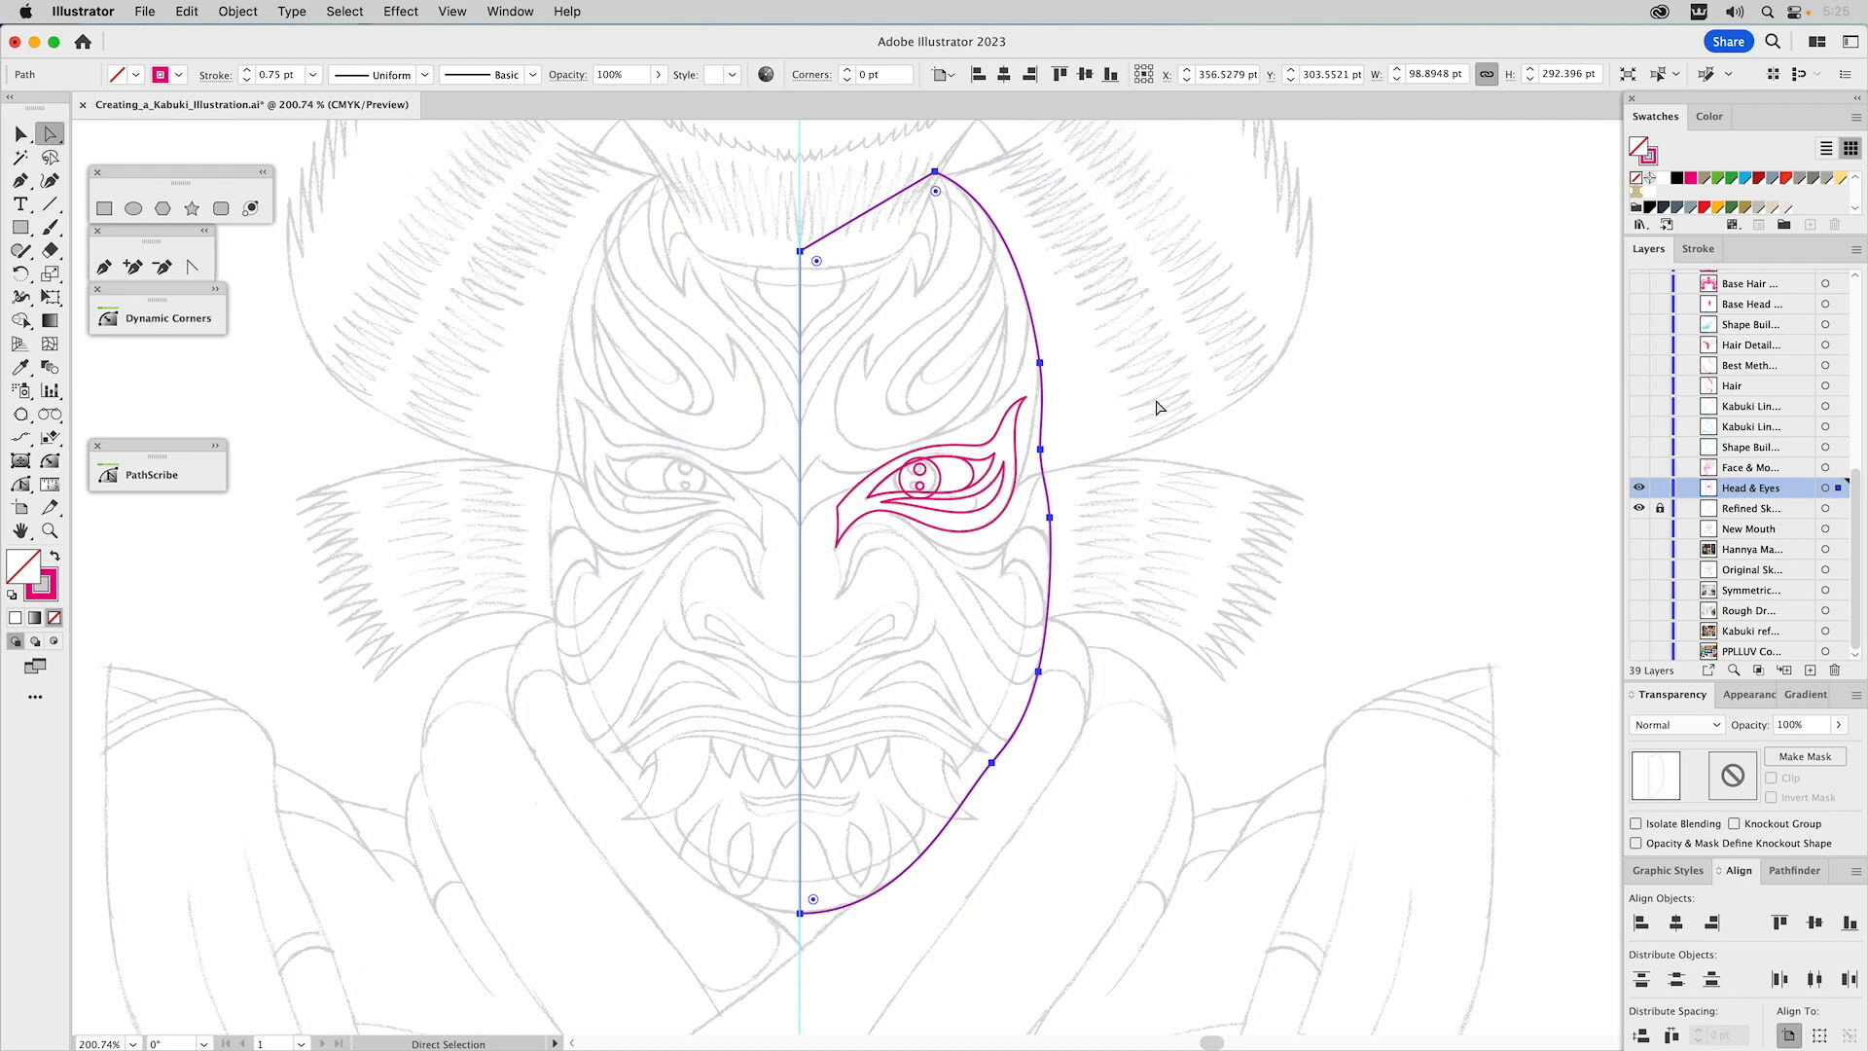
click(1040, 362)
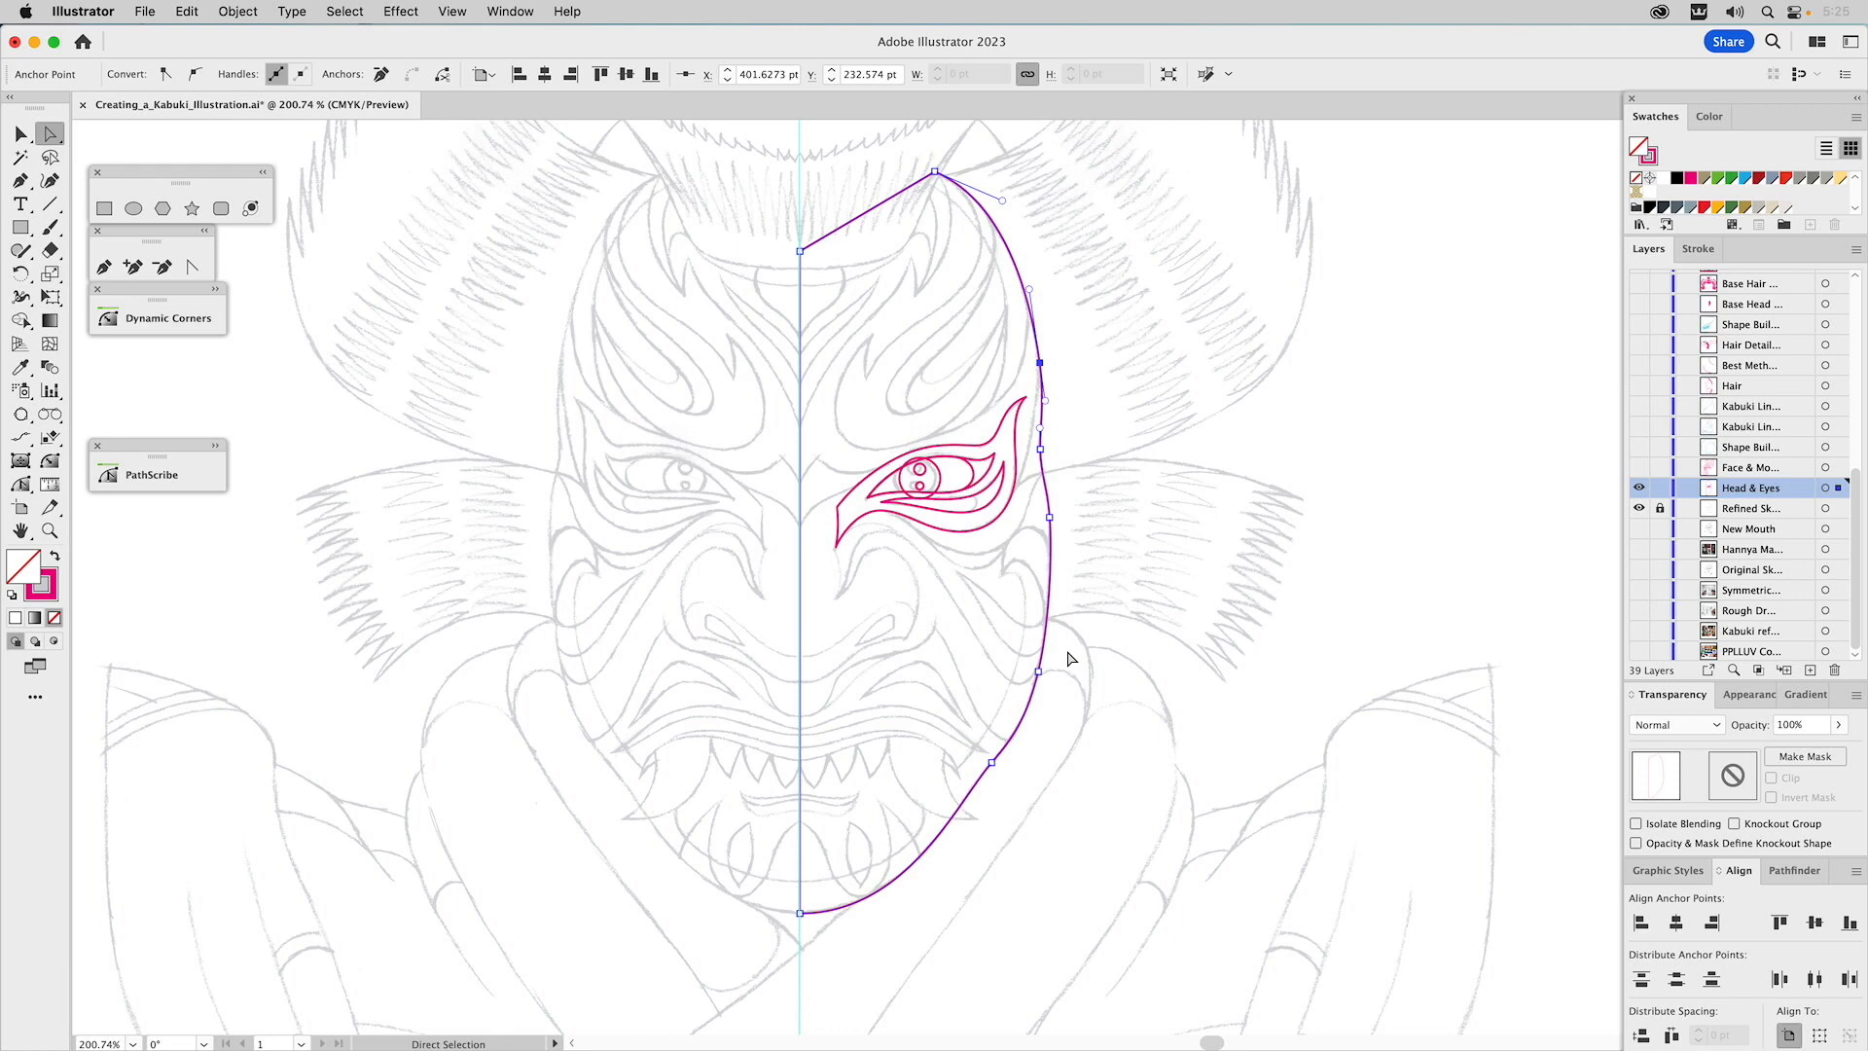
click(1193, 584)
Examine the eye's ellipse and the anchor points along the top edge of the outer eye shape.
key(v)
click(944, 481)
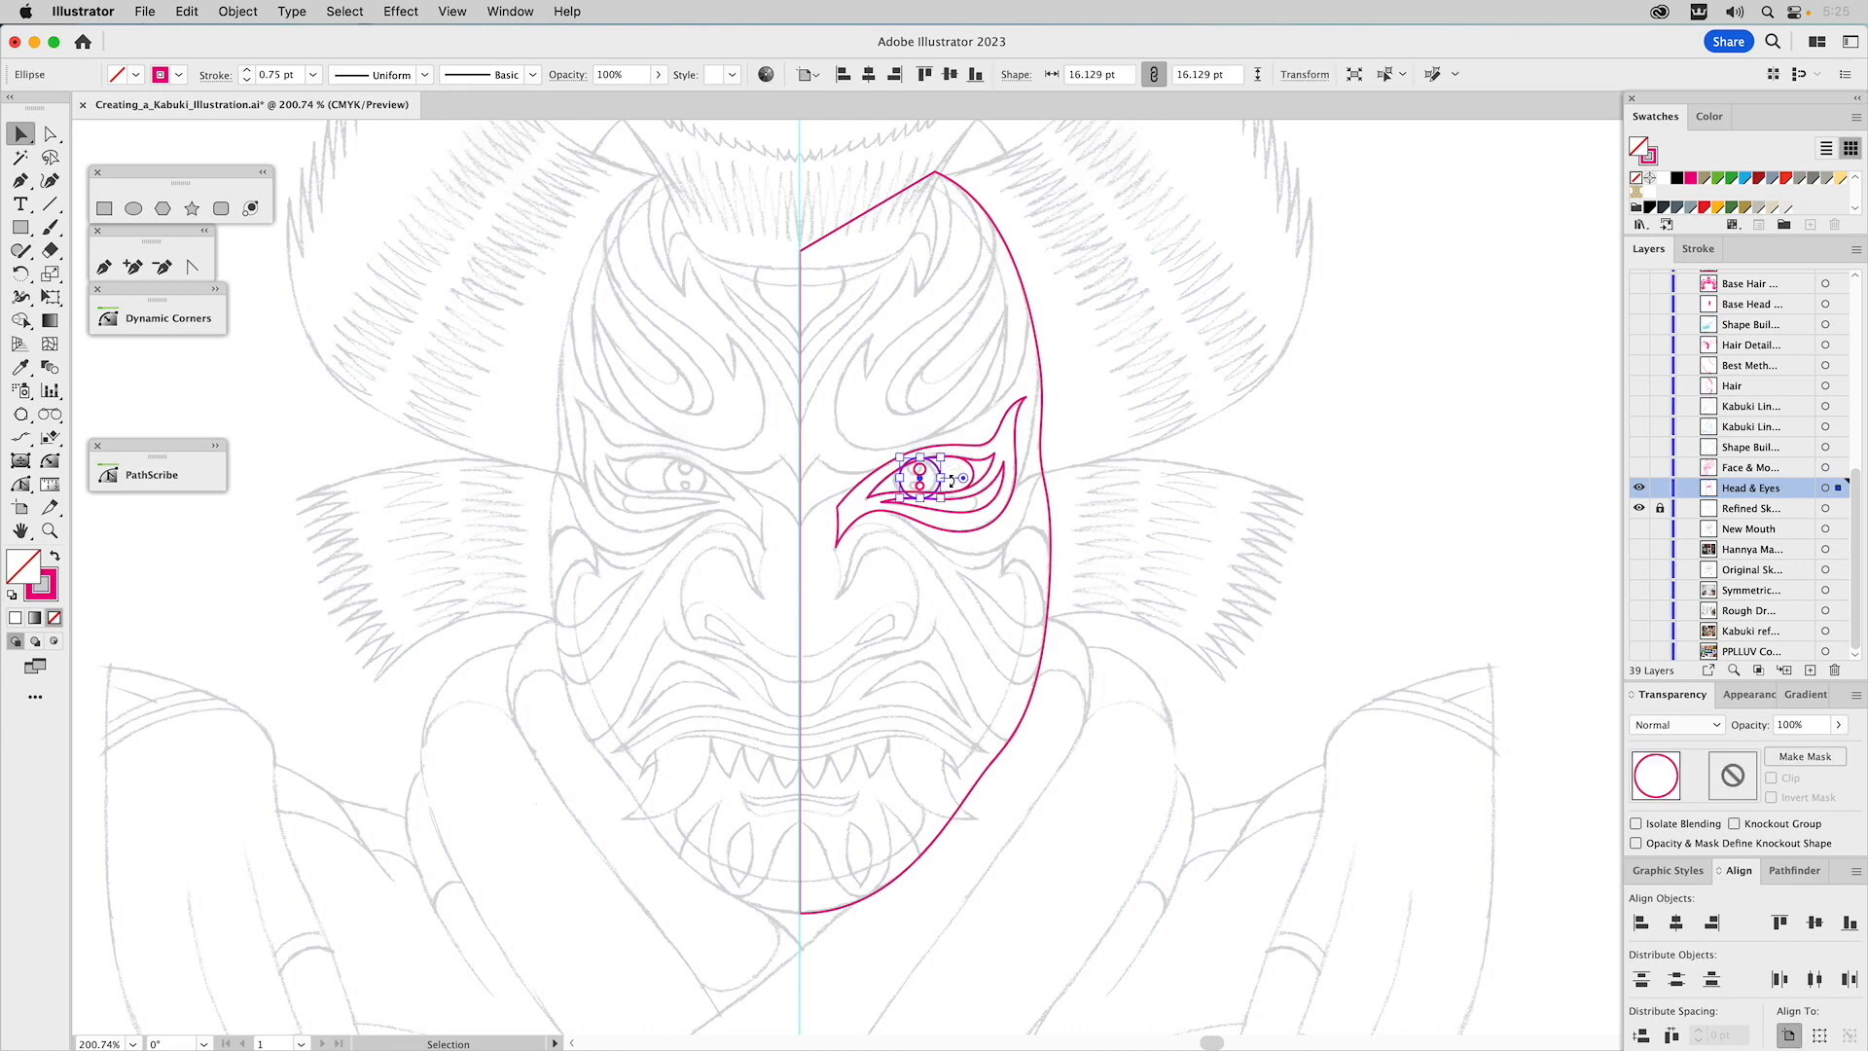
click(1114, 469)
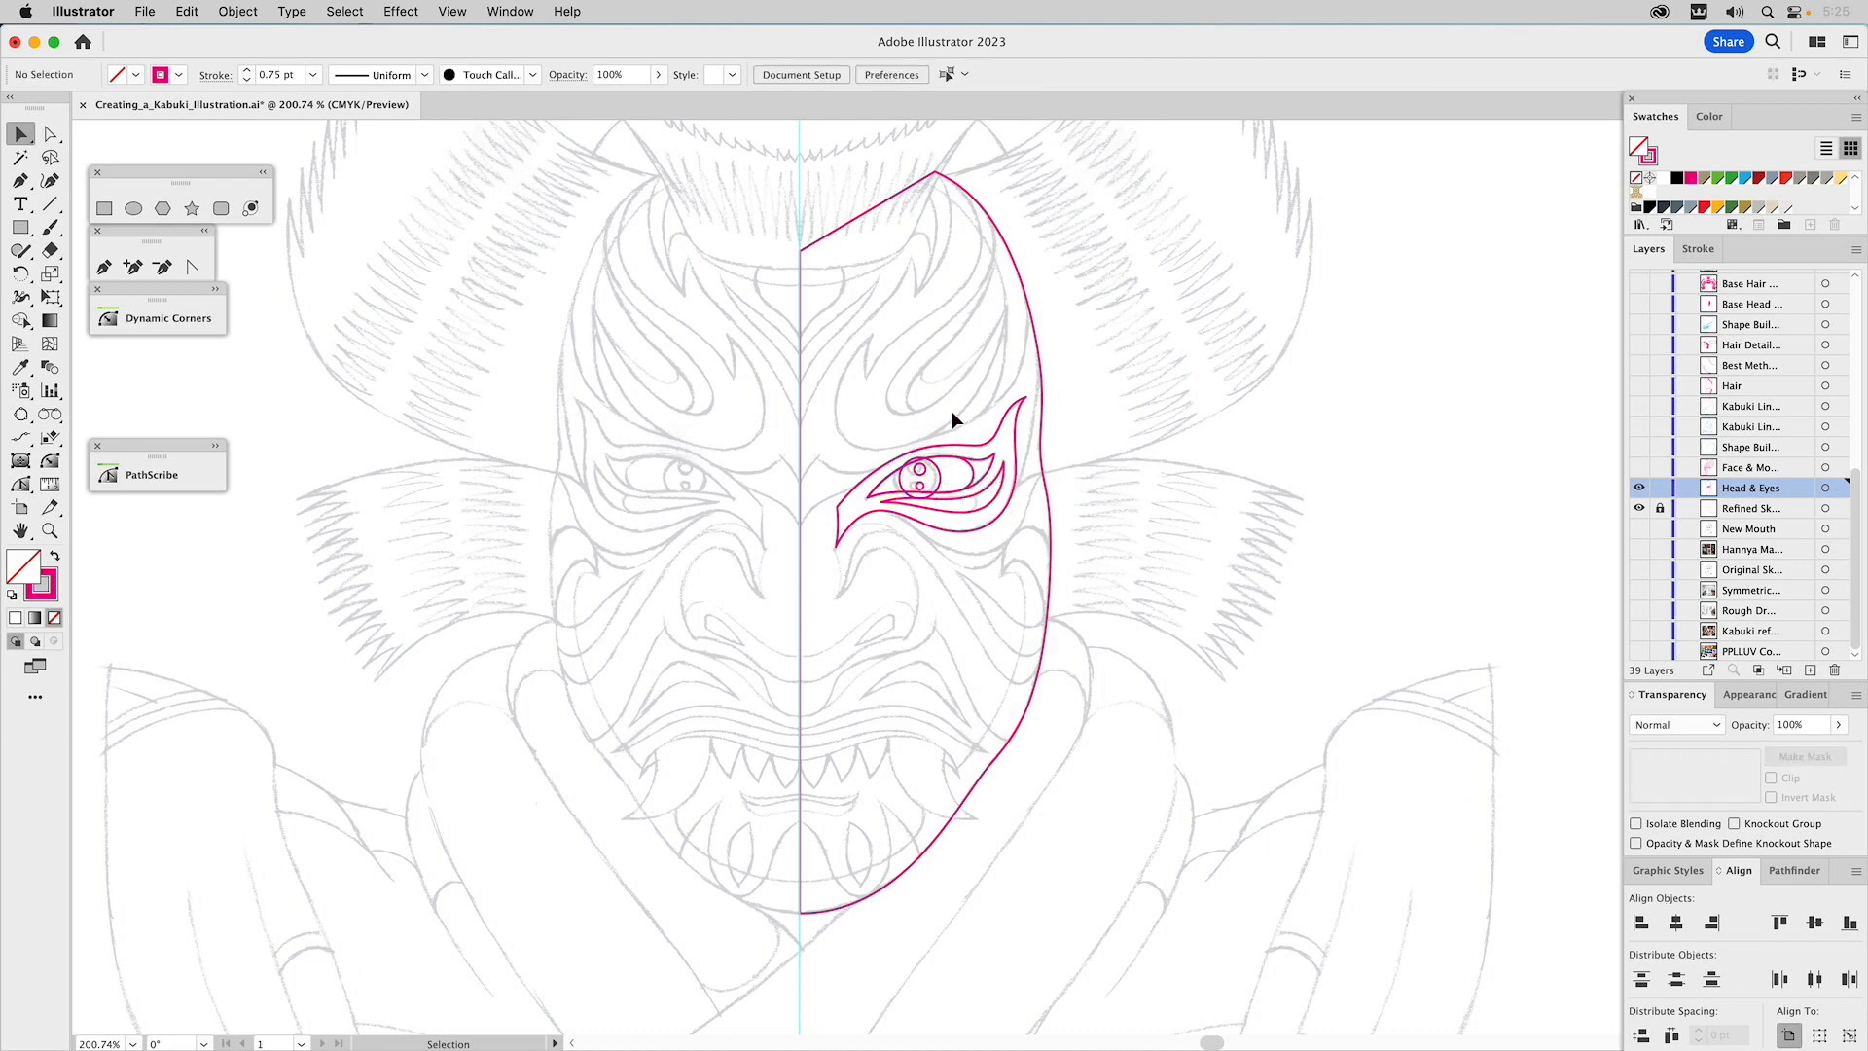
click(986, 449)
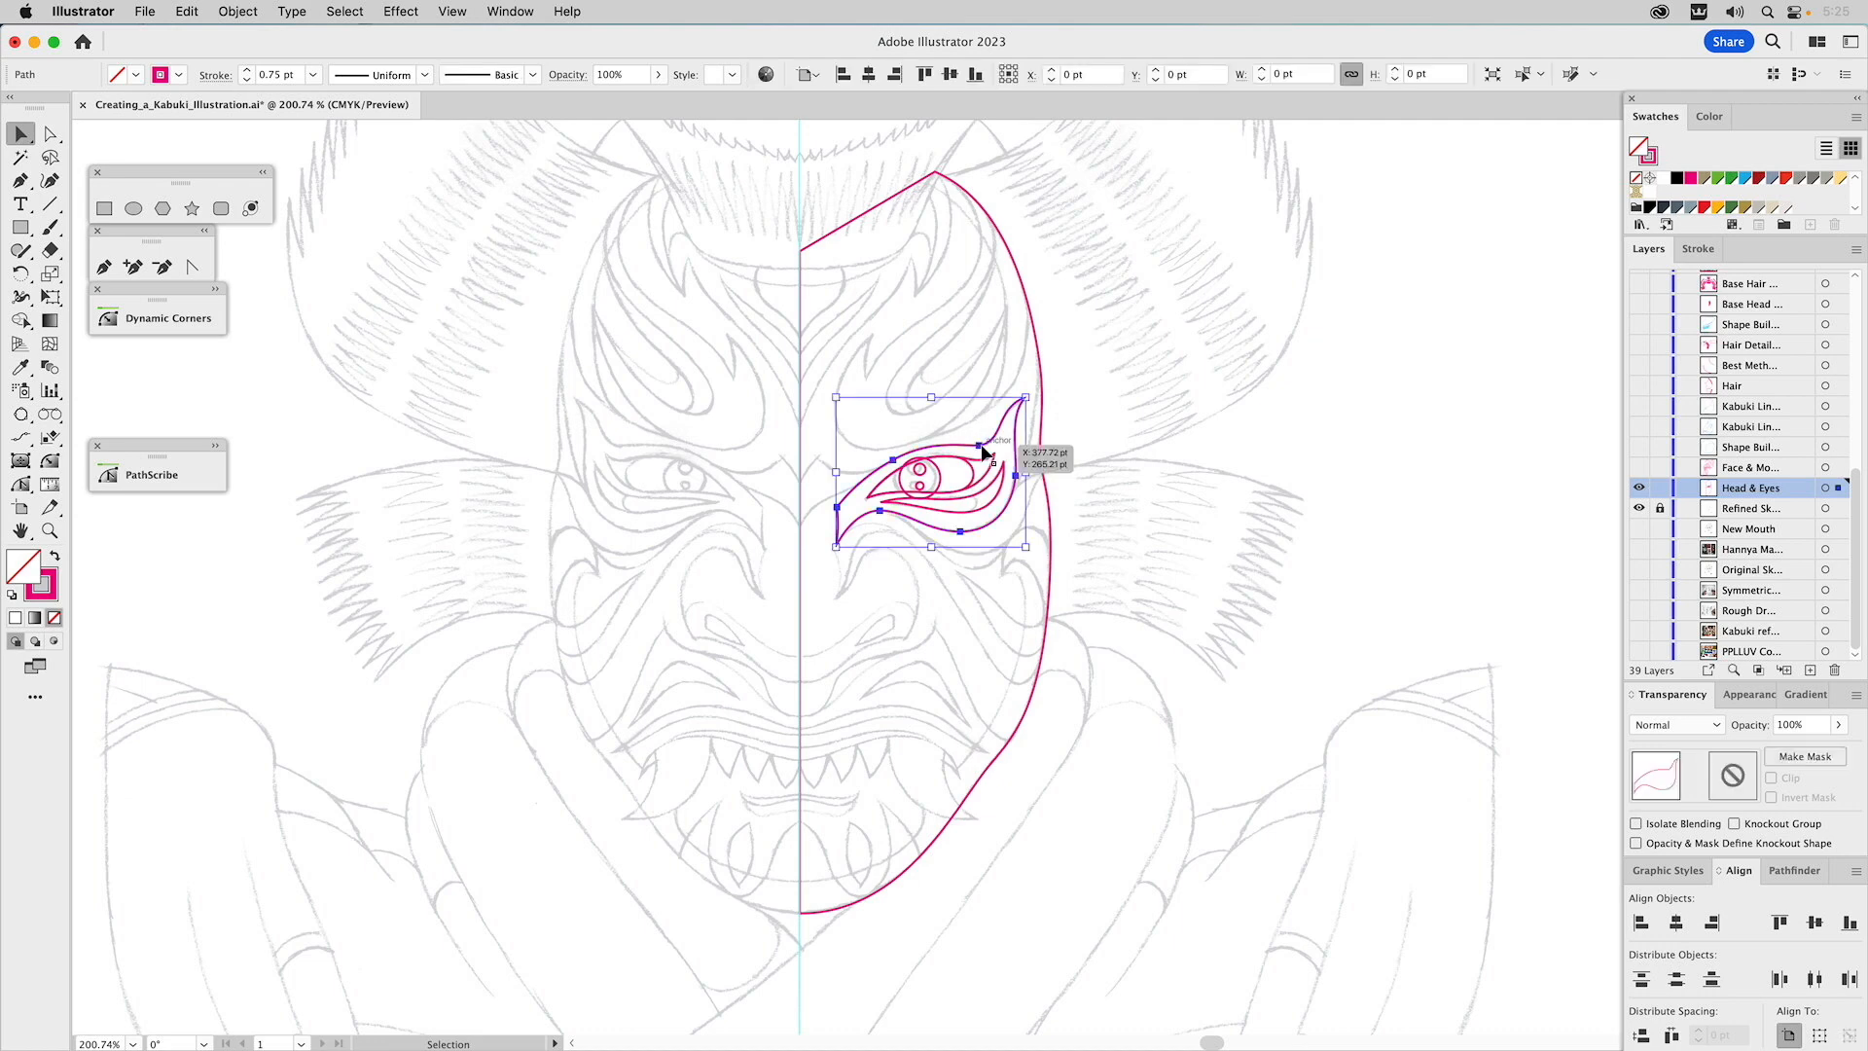
key(a)
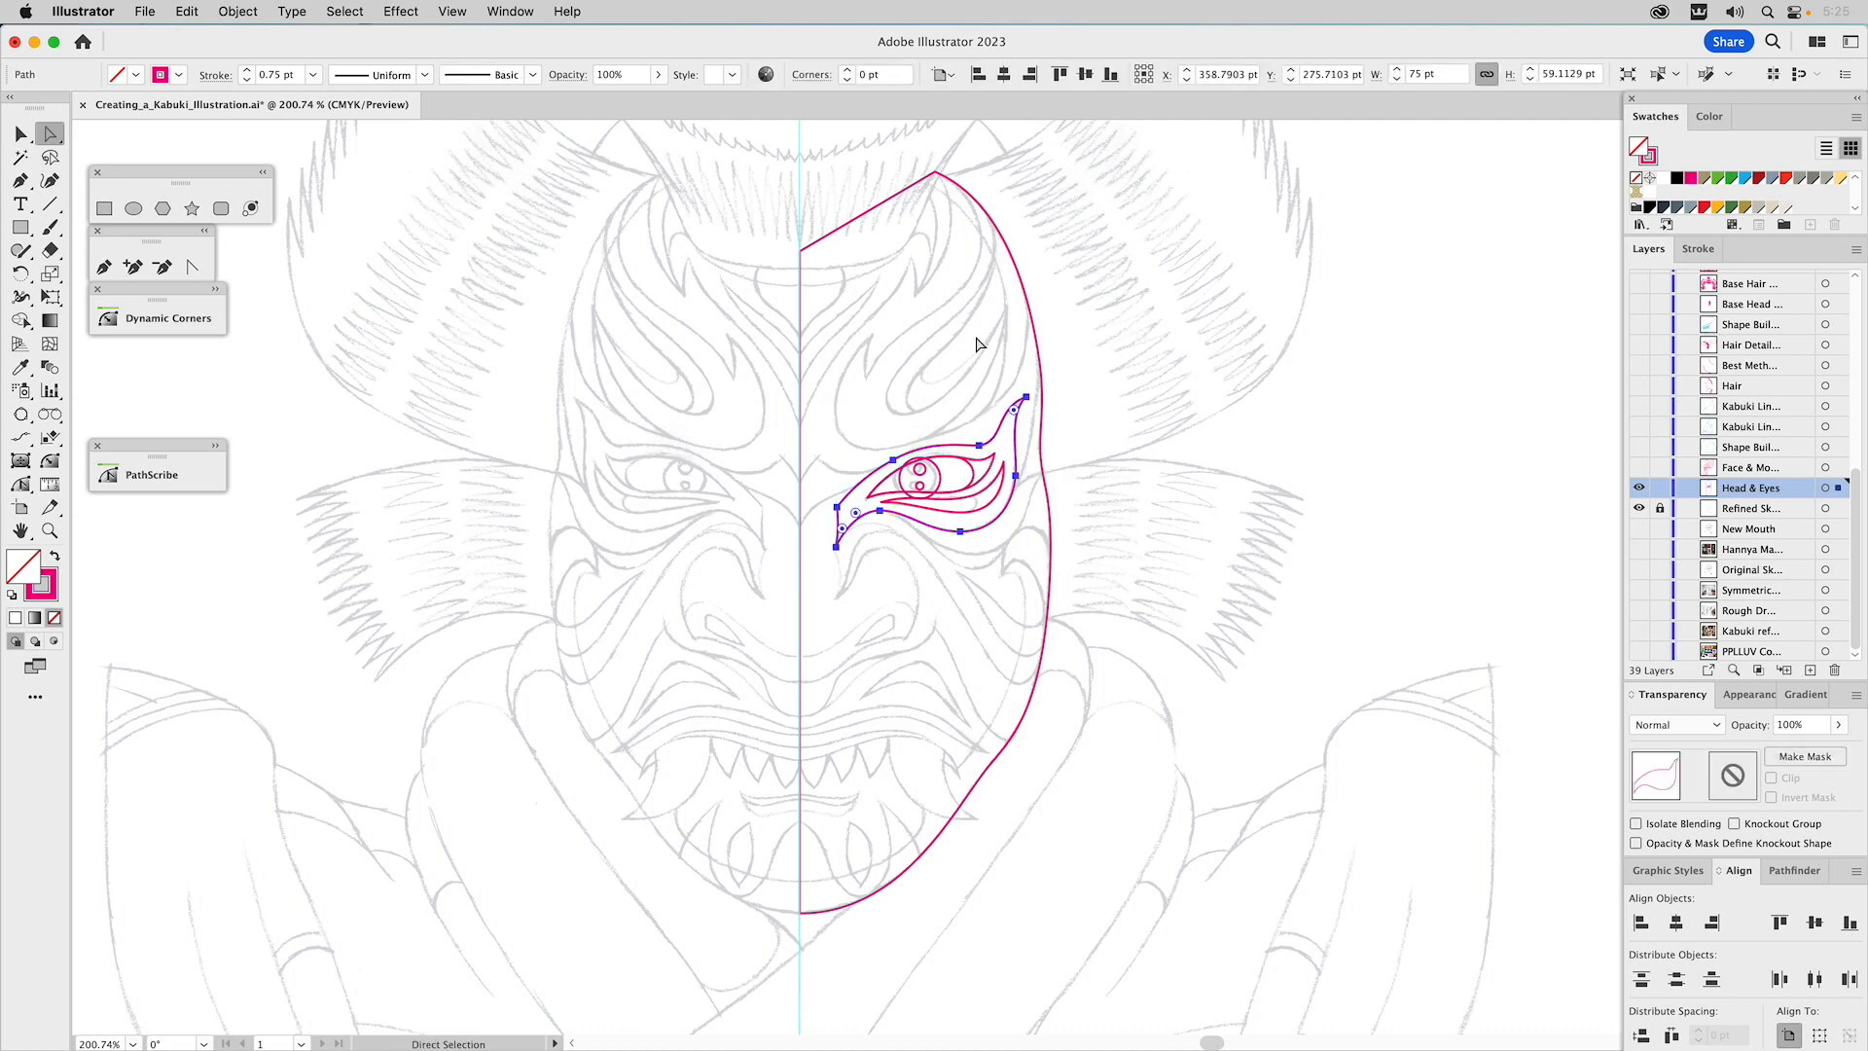
click(985, 452)
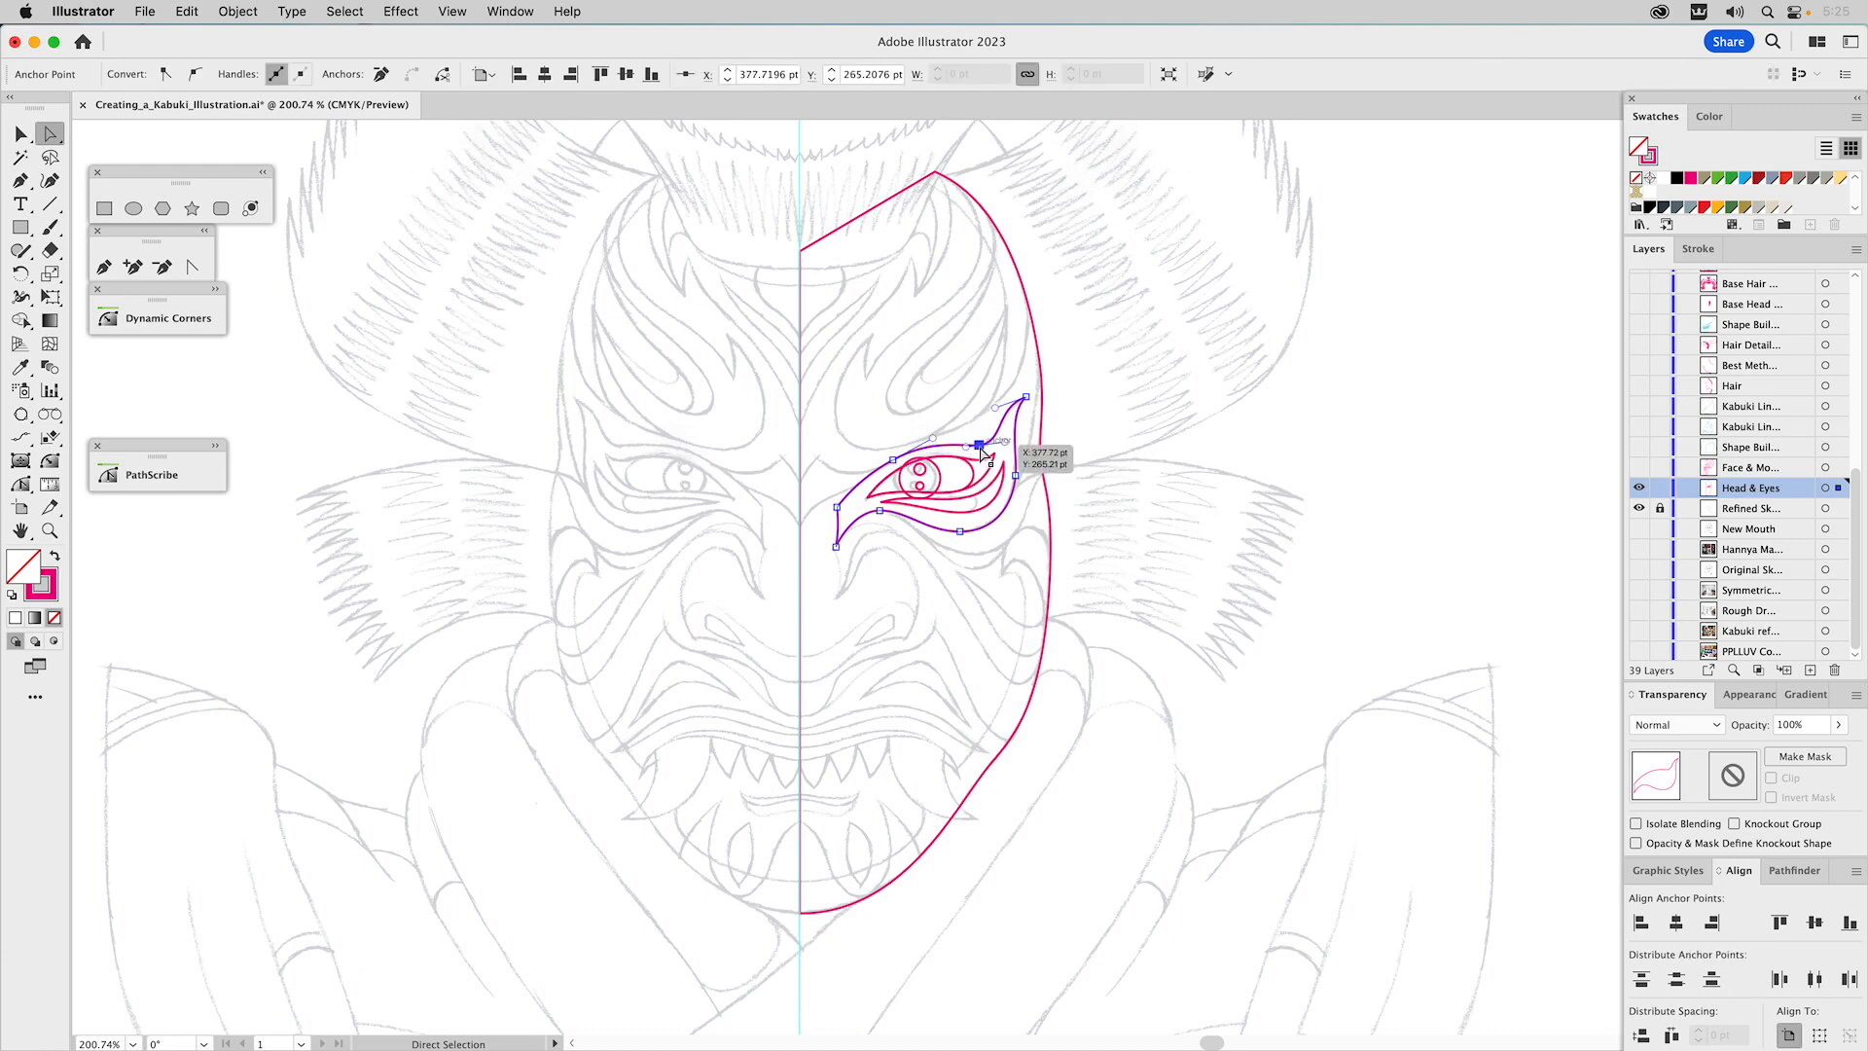
click(893, 459)
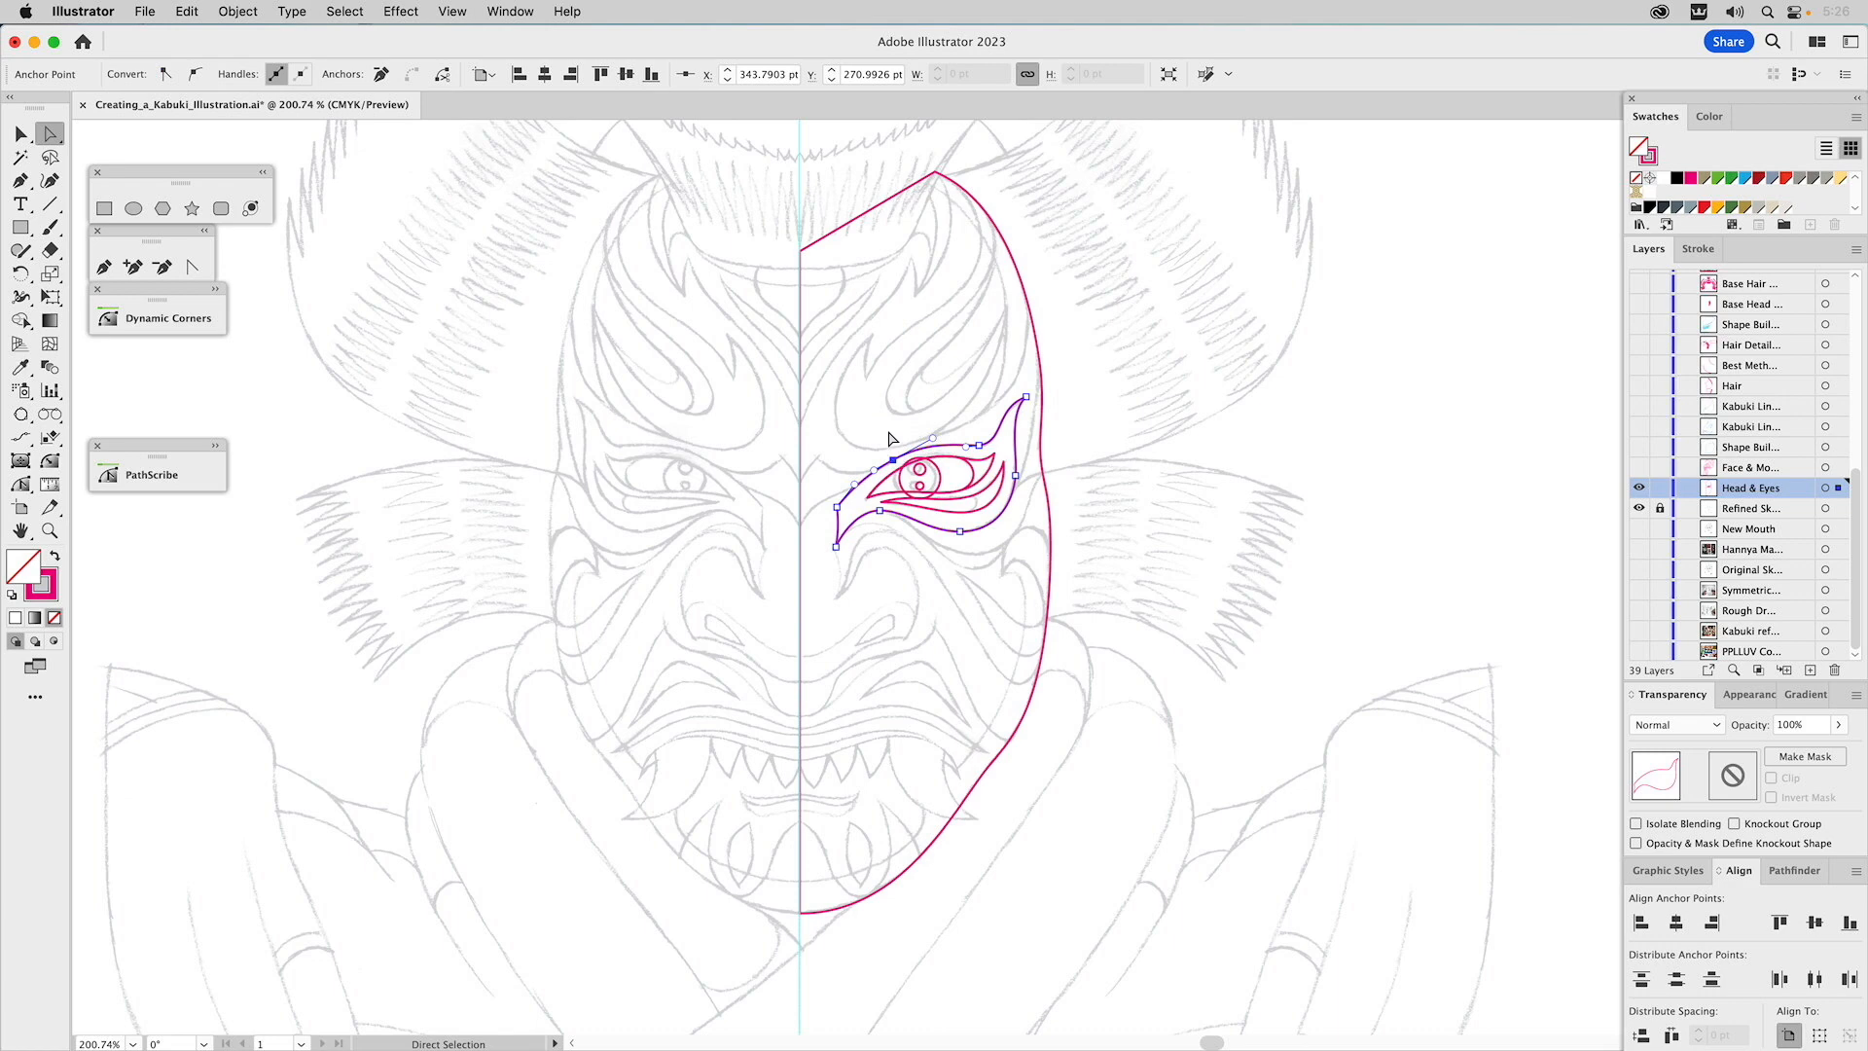
click(891, 438)
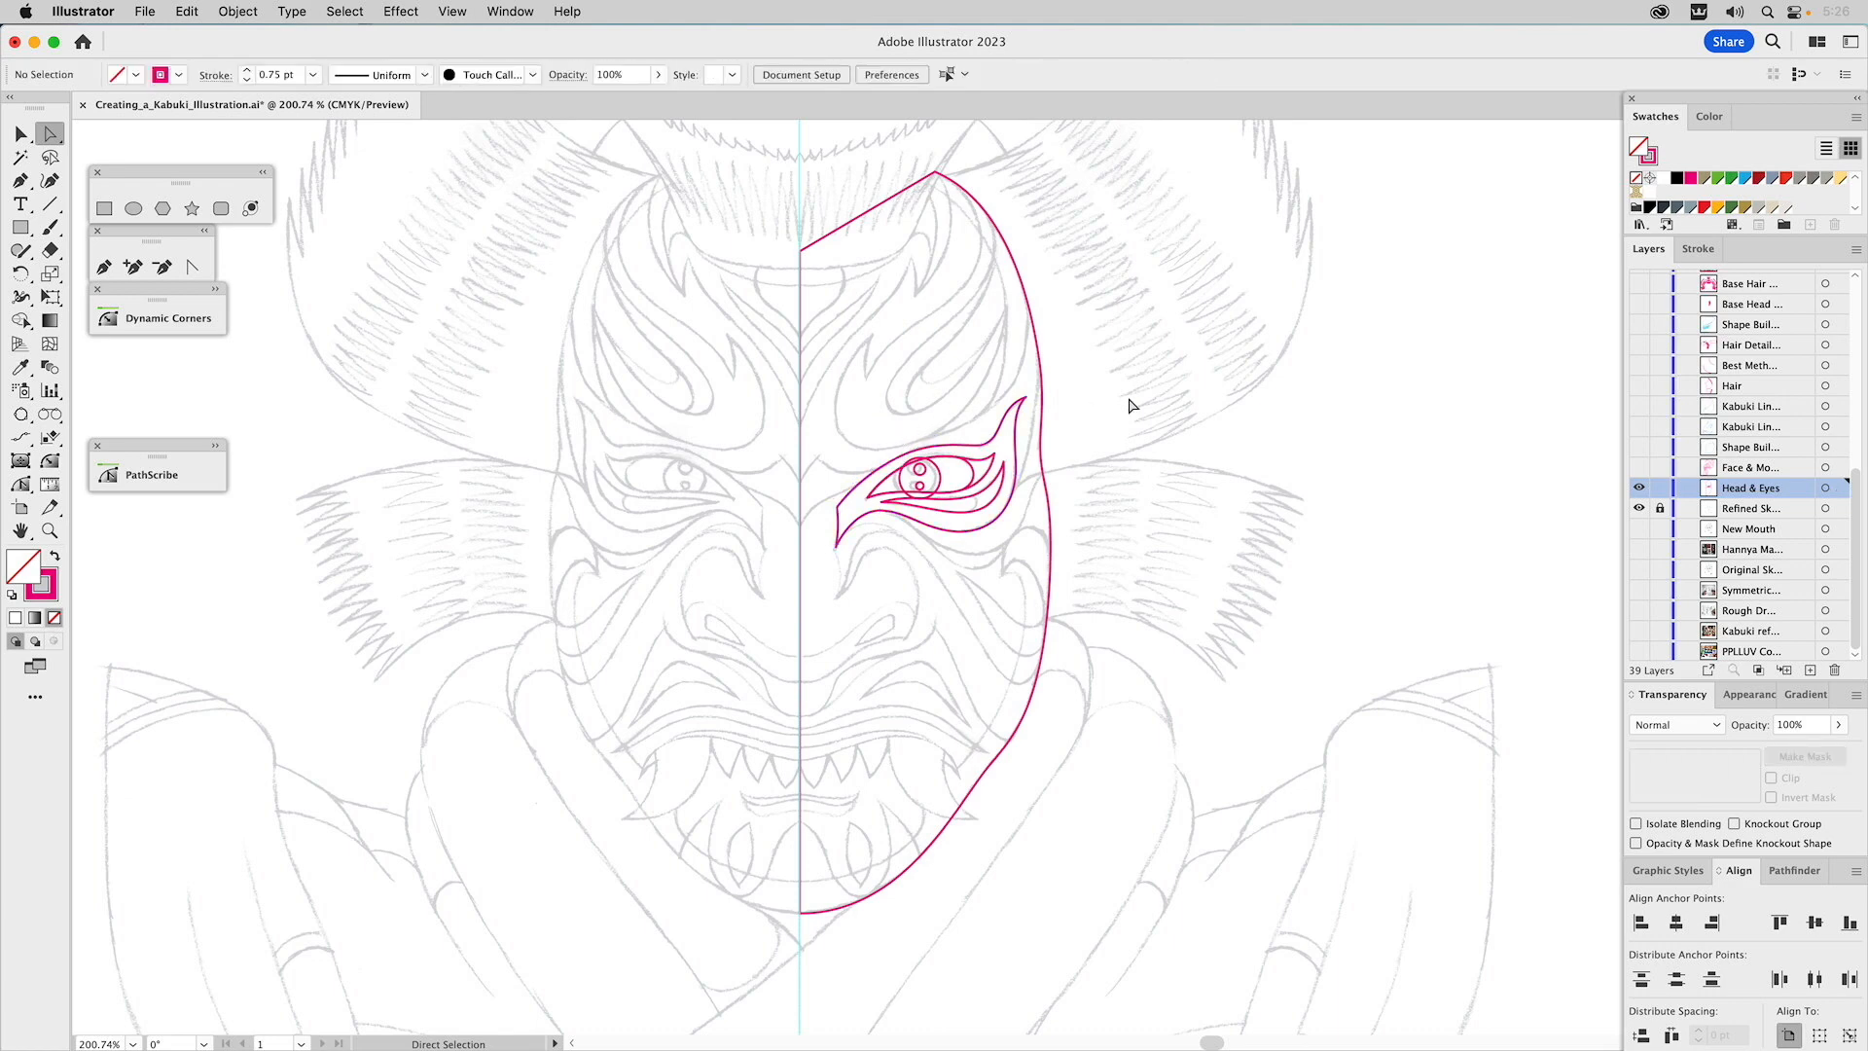
Show the face and mouth layer's vector paths together with the Head & Eyes layer.
click(1638, 468)
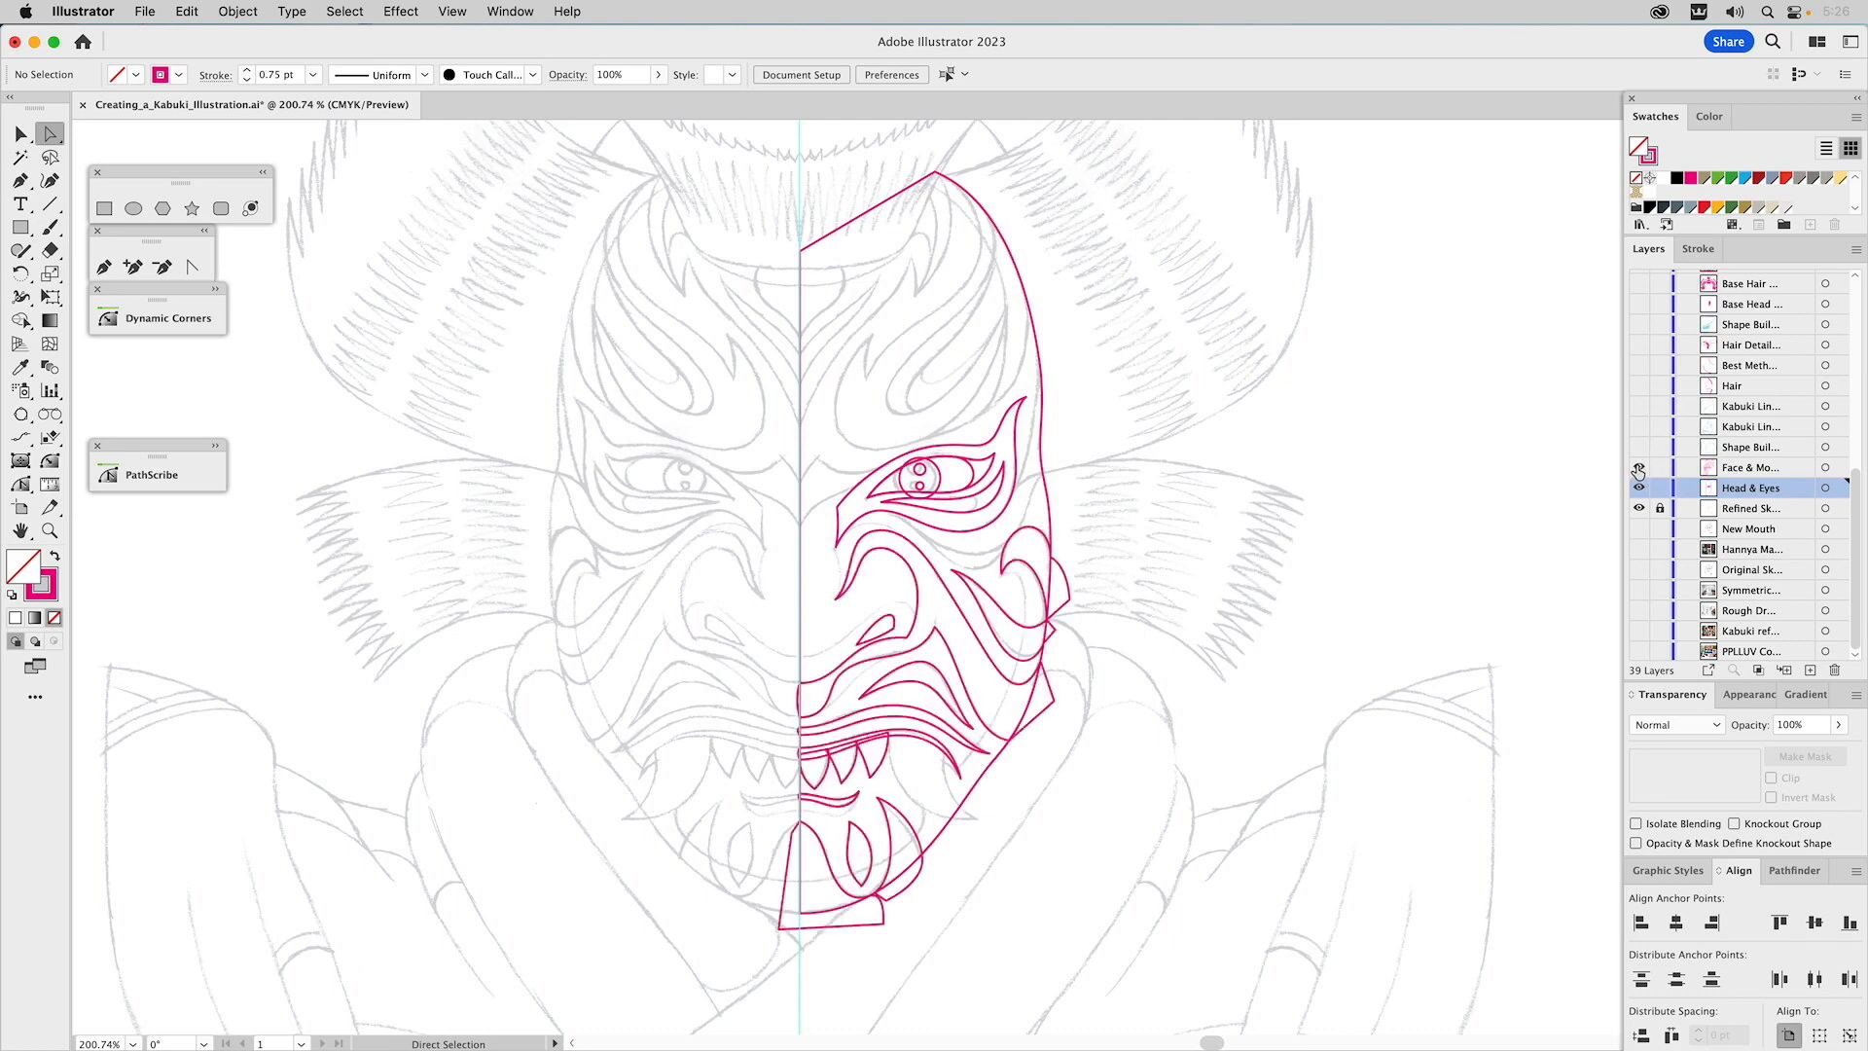
click(1639, 468)
click(1638, 468)
Copy the half-head outline path to the clipboard.
key(v)
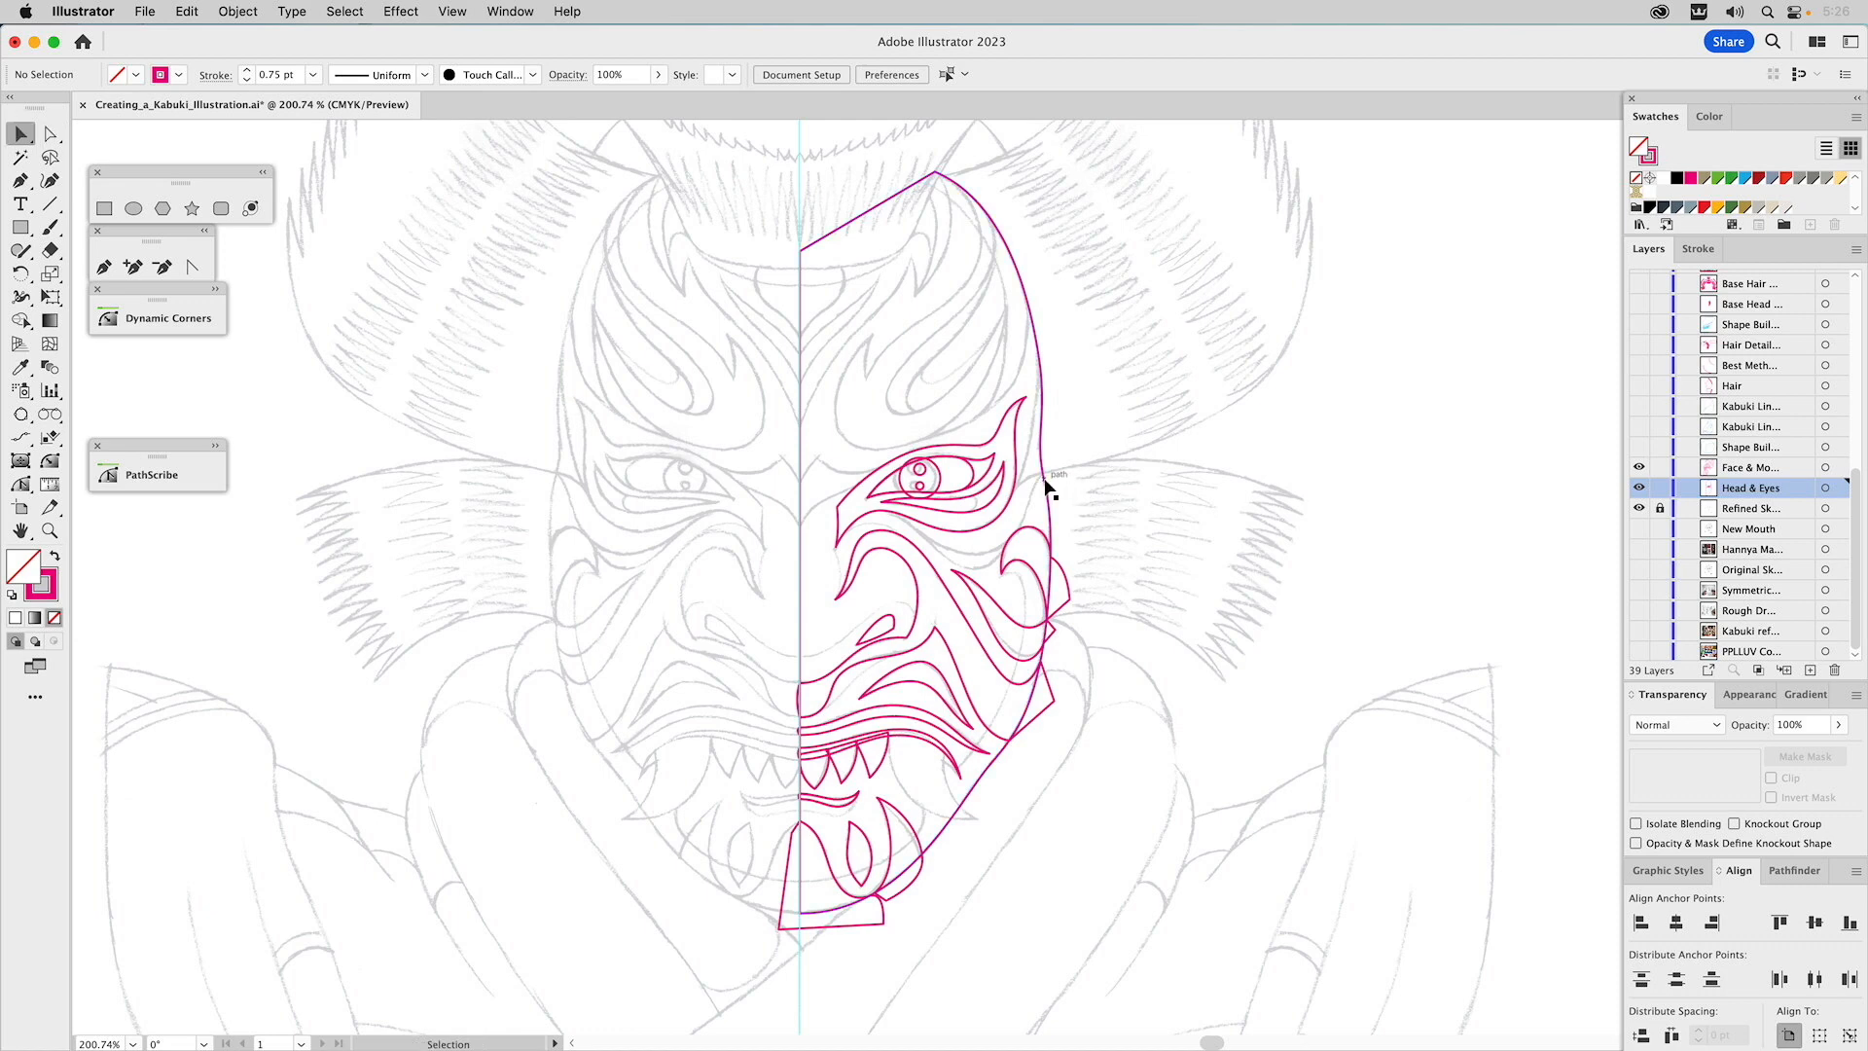
click(1045, 483)
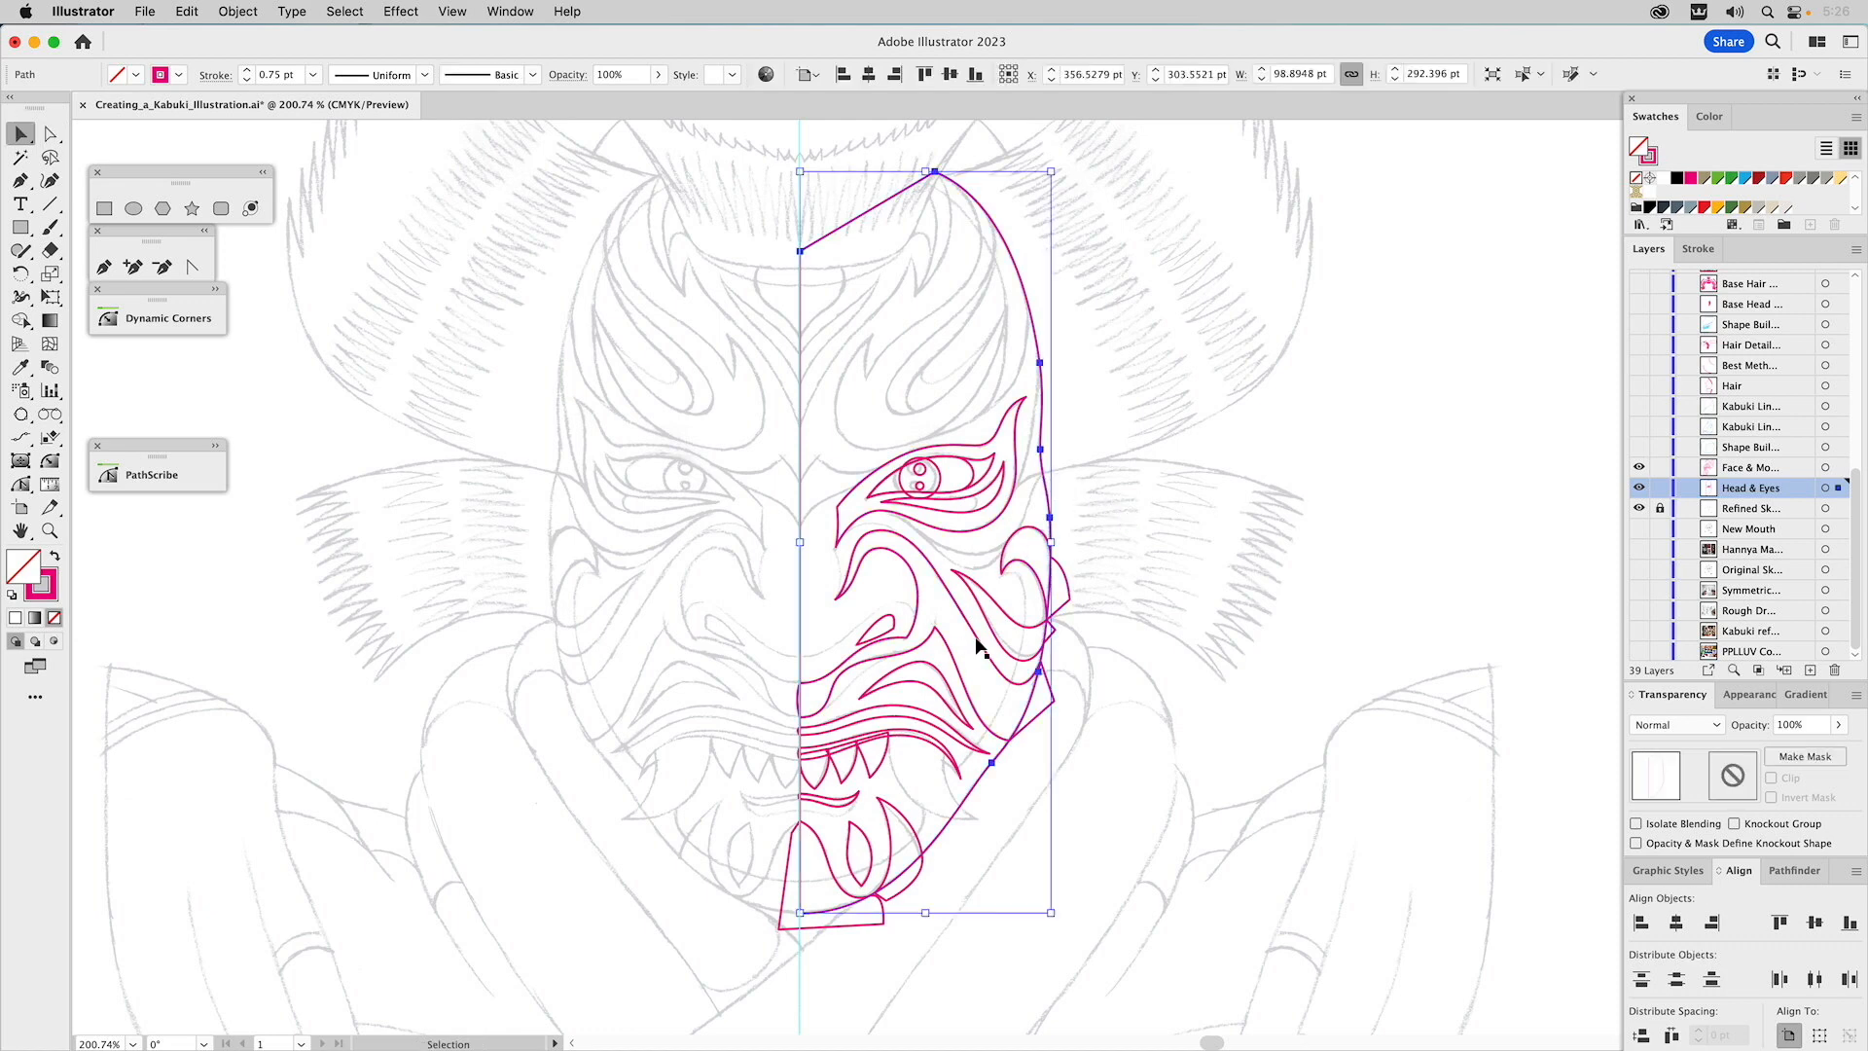
click(1107, 428)
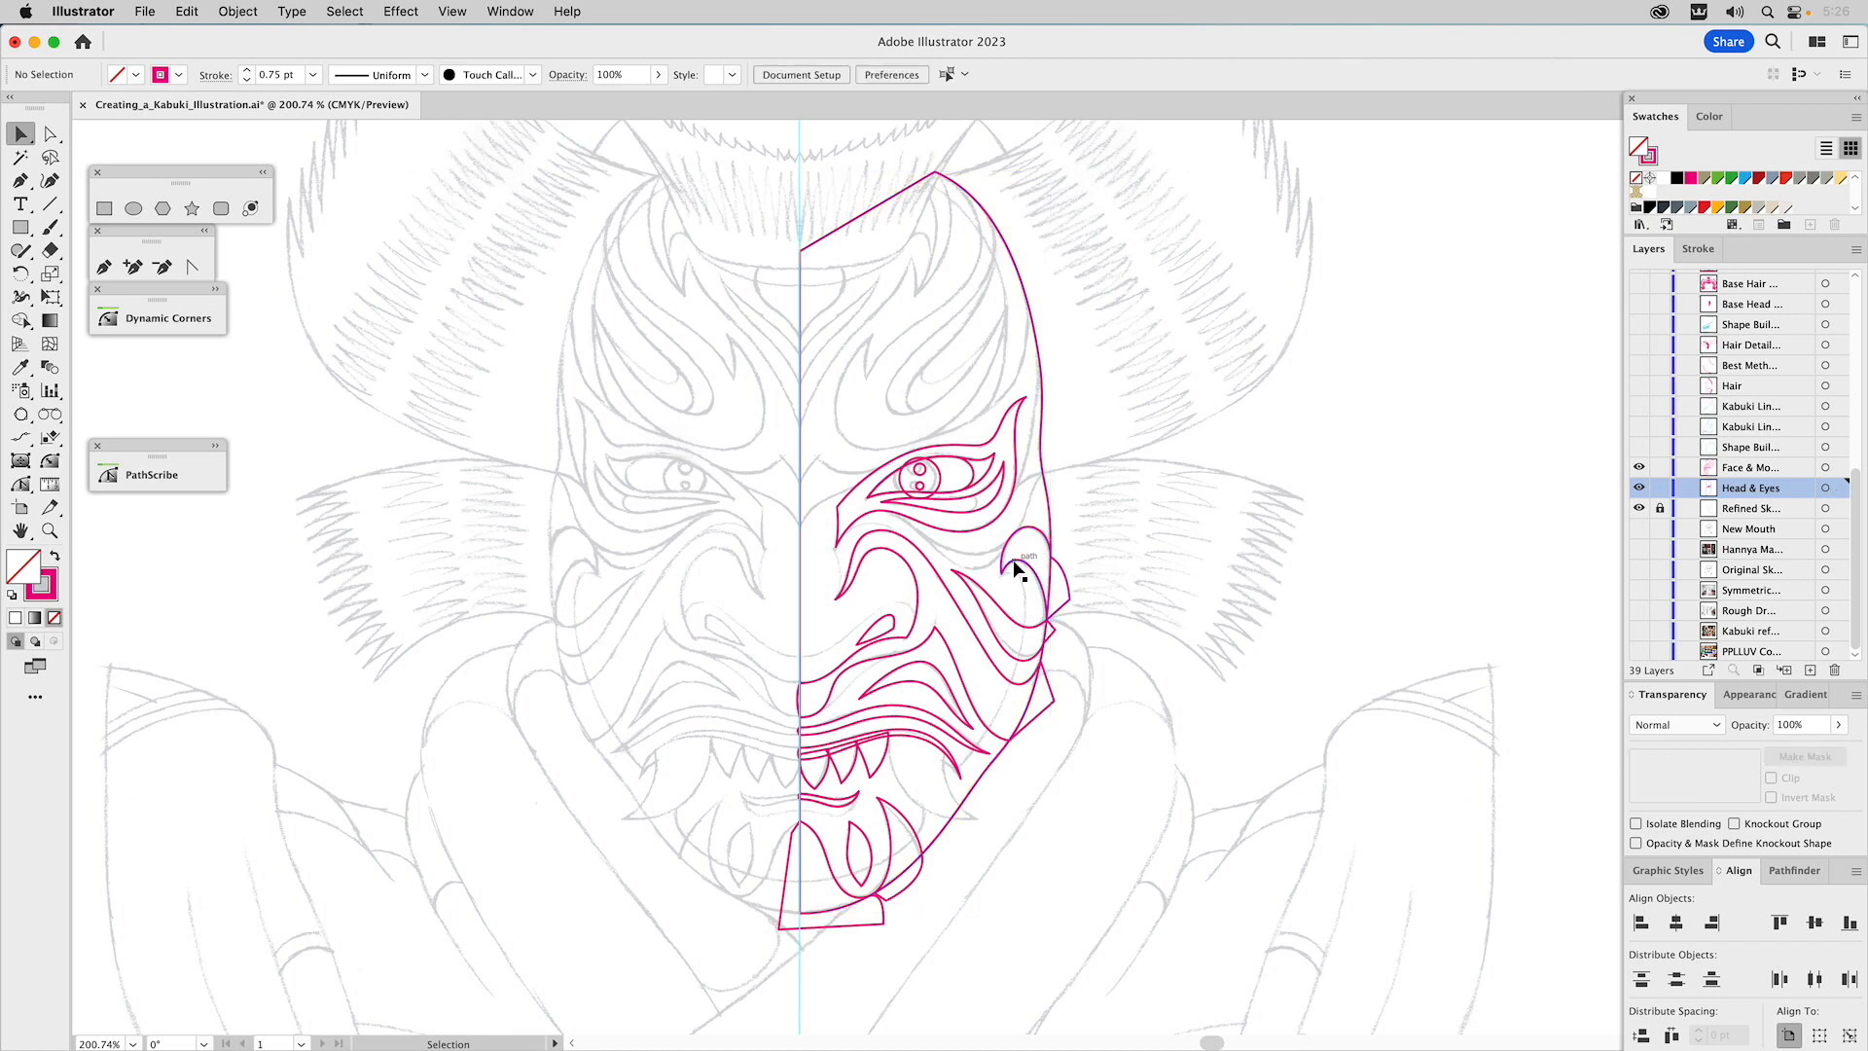
click(1048, 499)
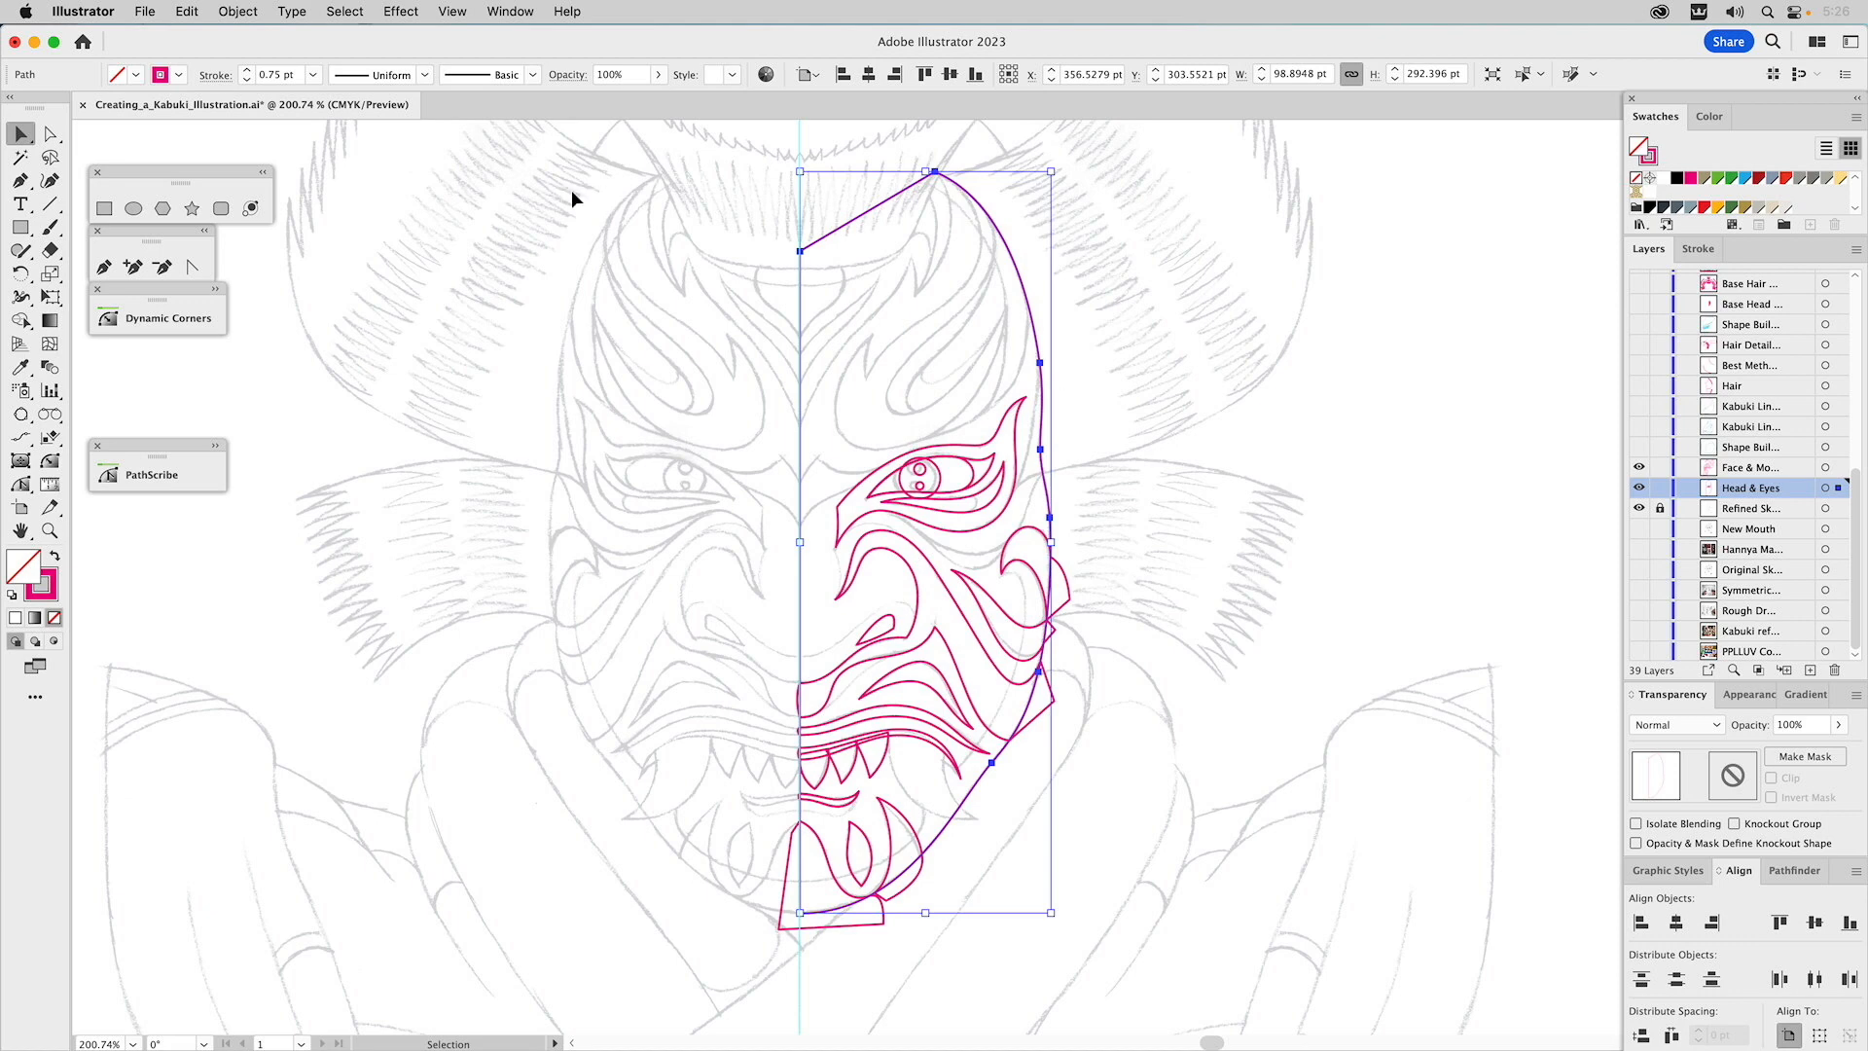
click(188, 10)
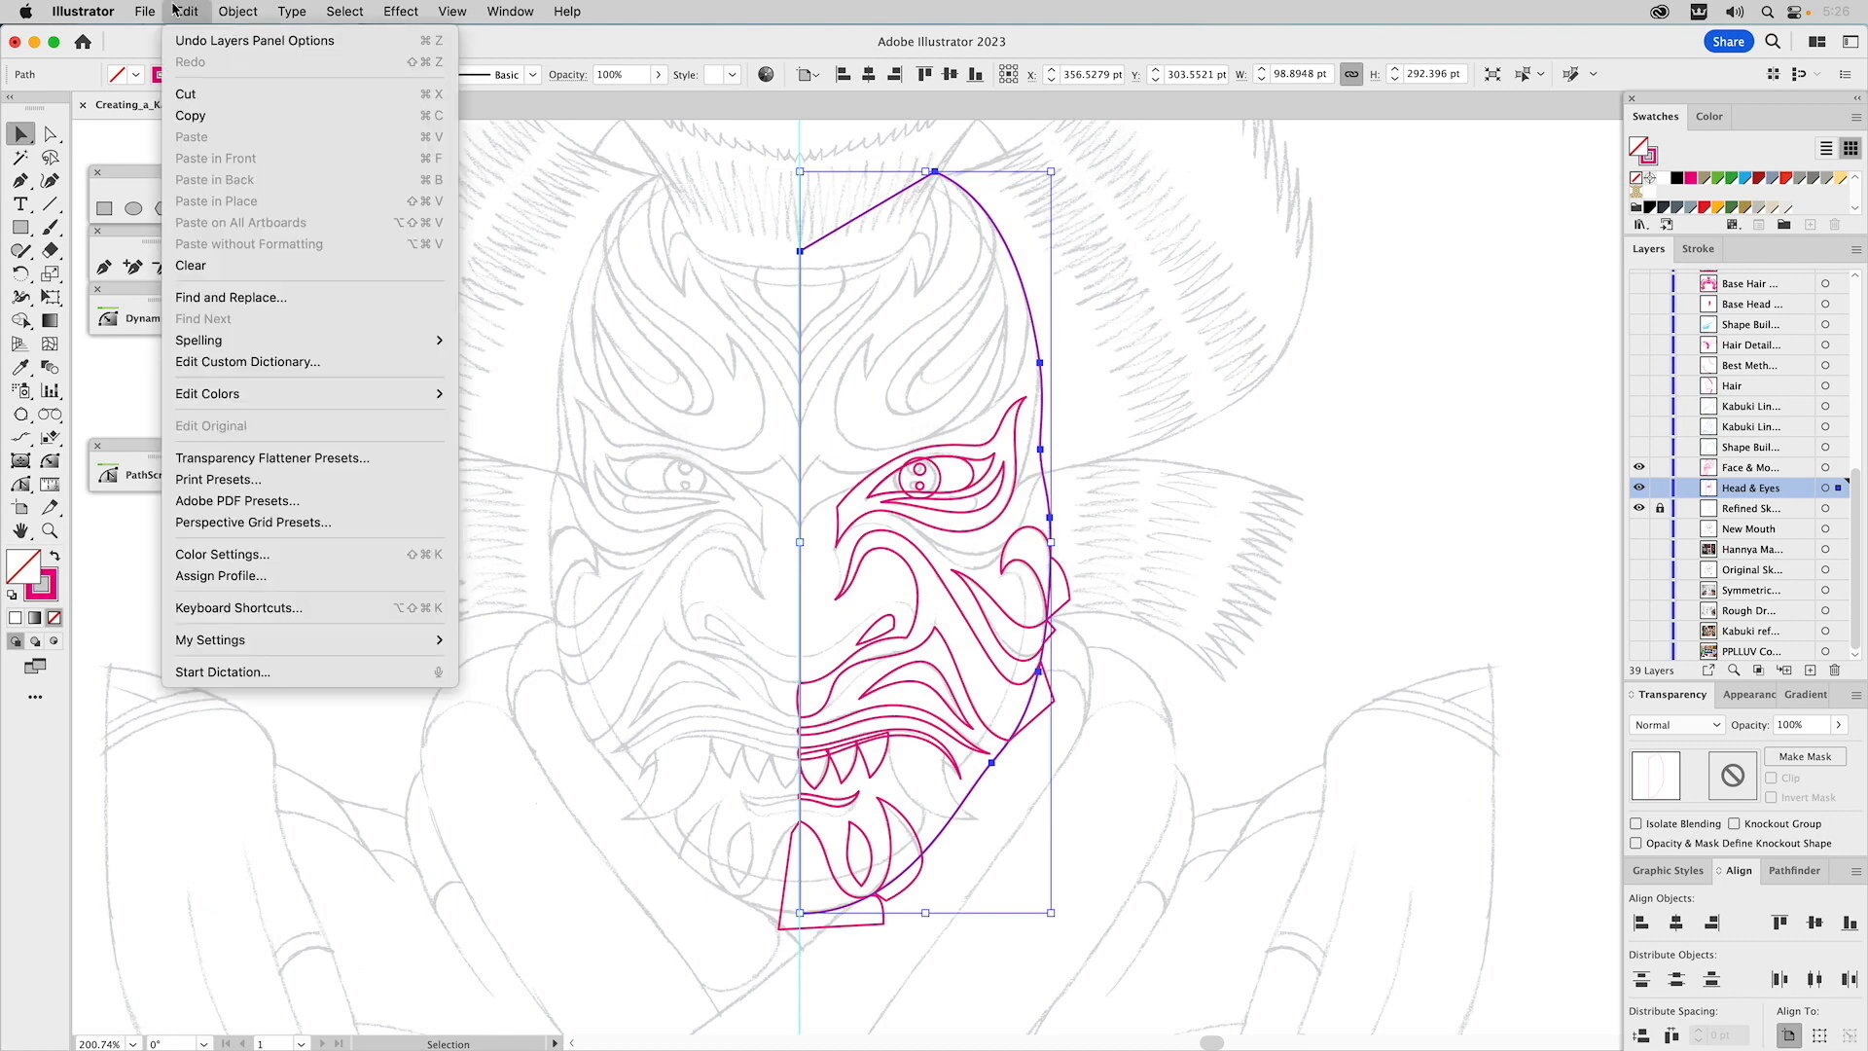
mouse_move(151, 10)
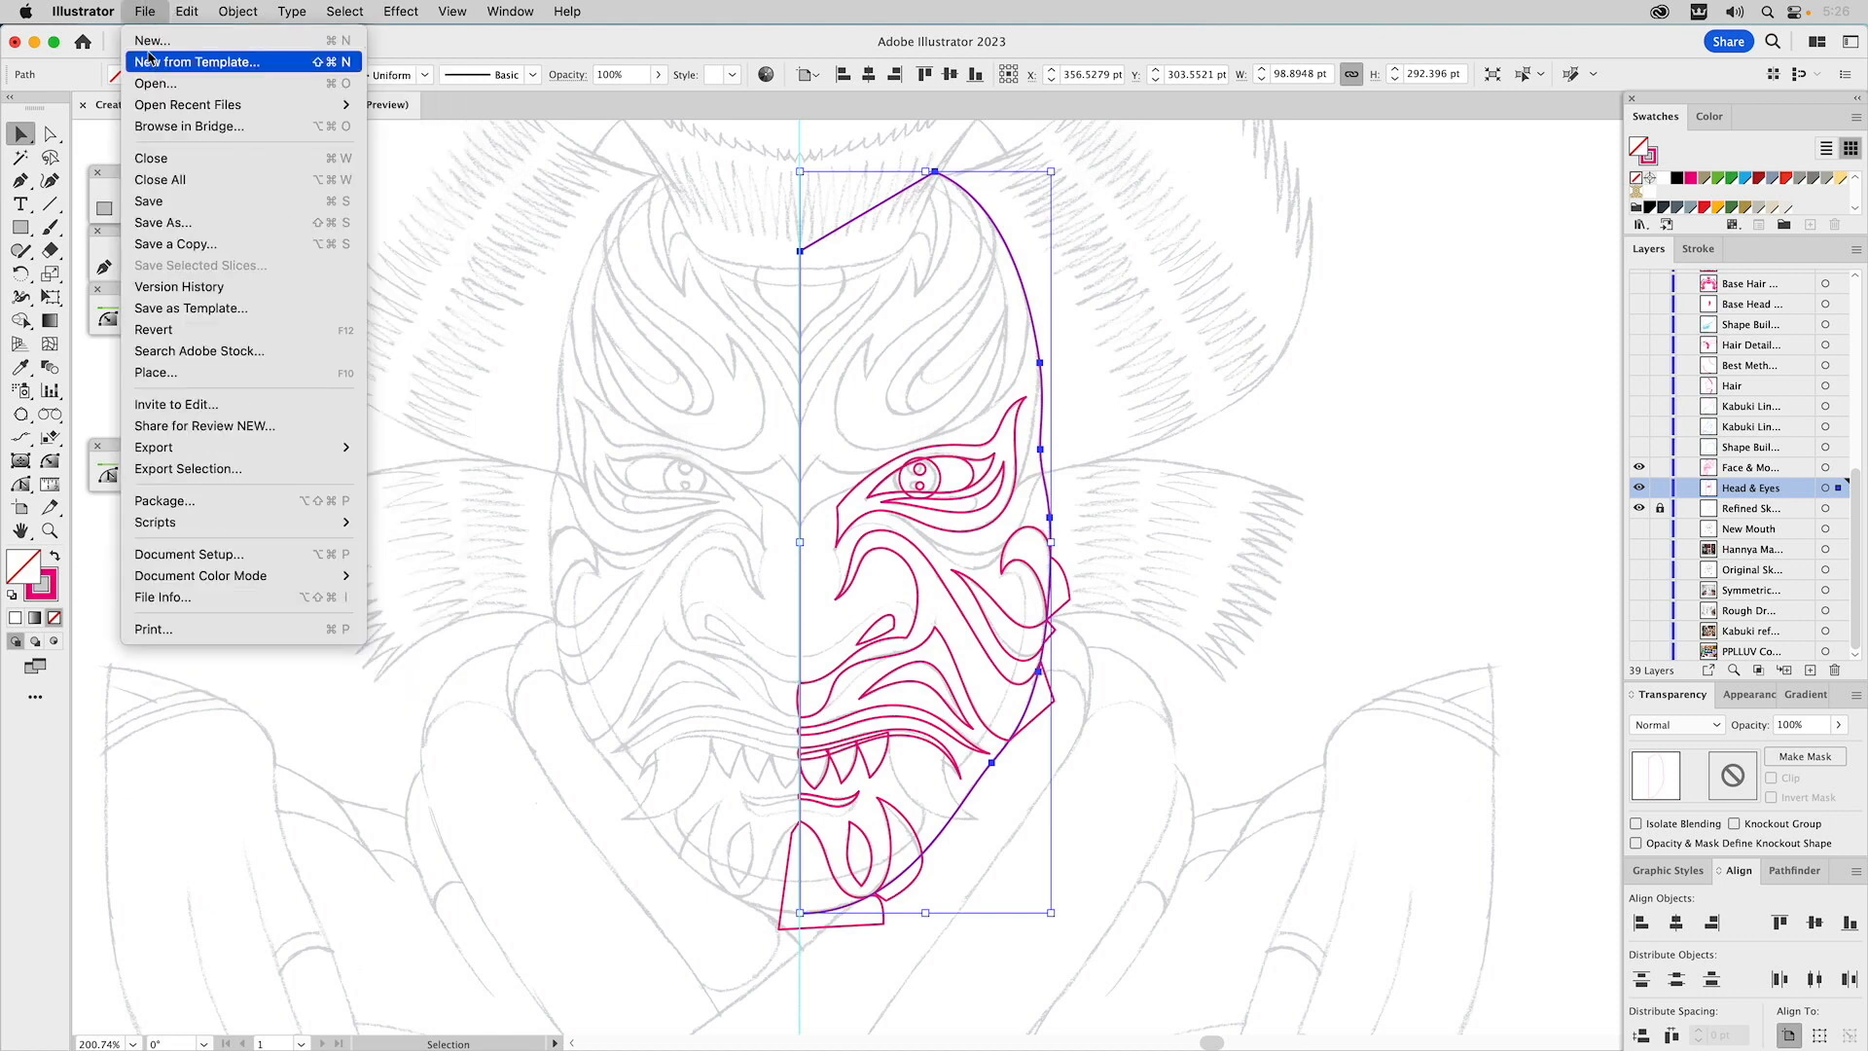
mouse_move(228, 14)
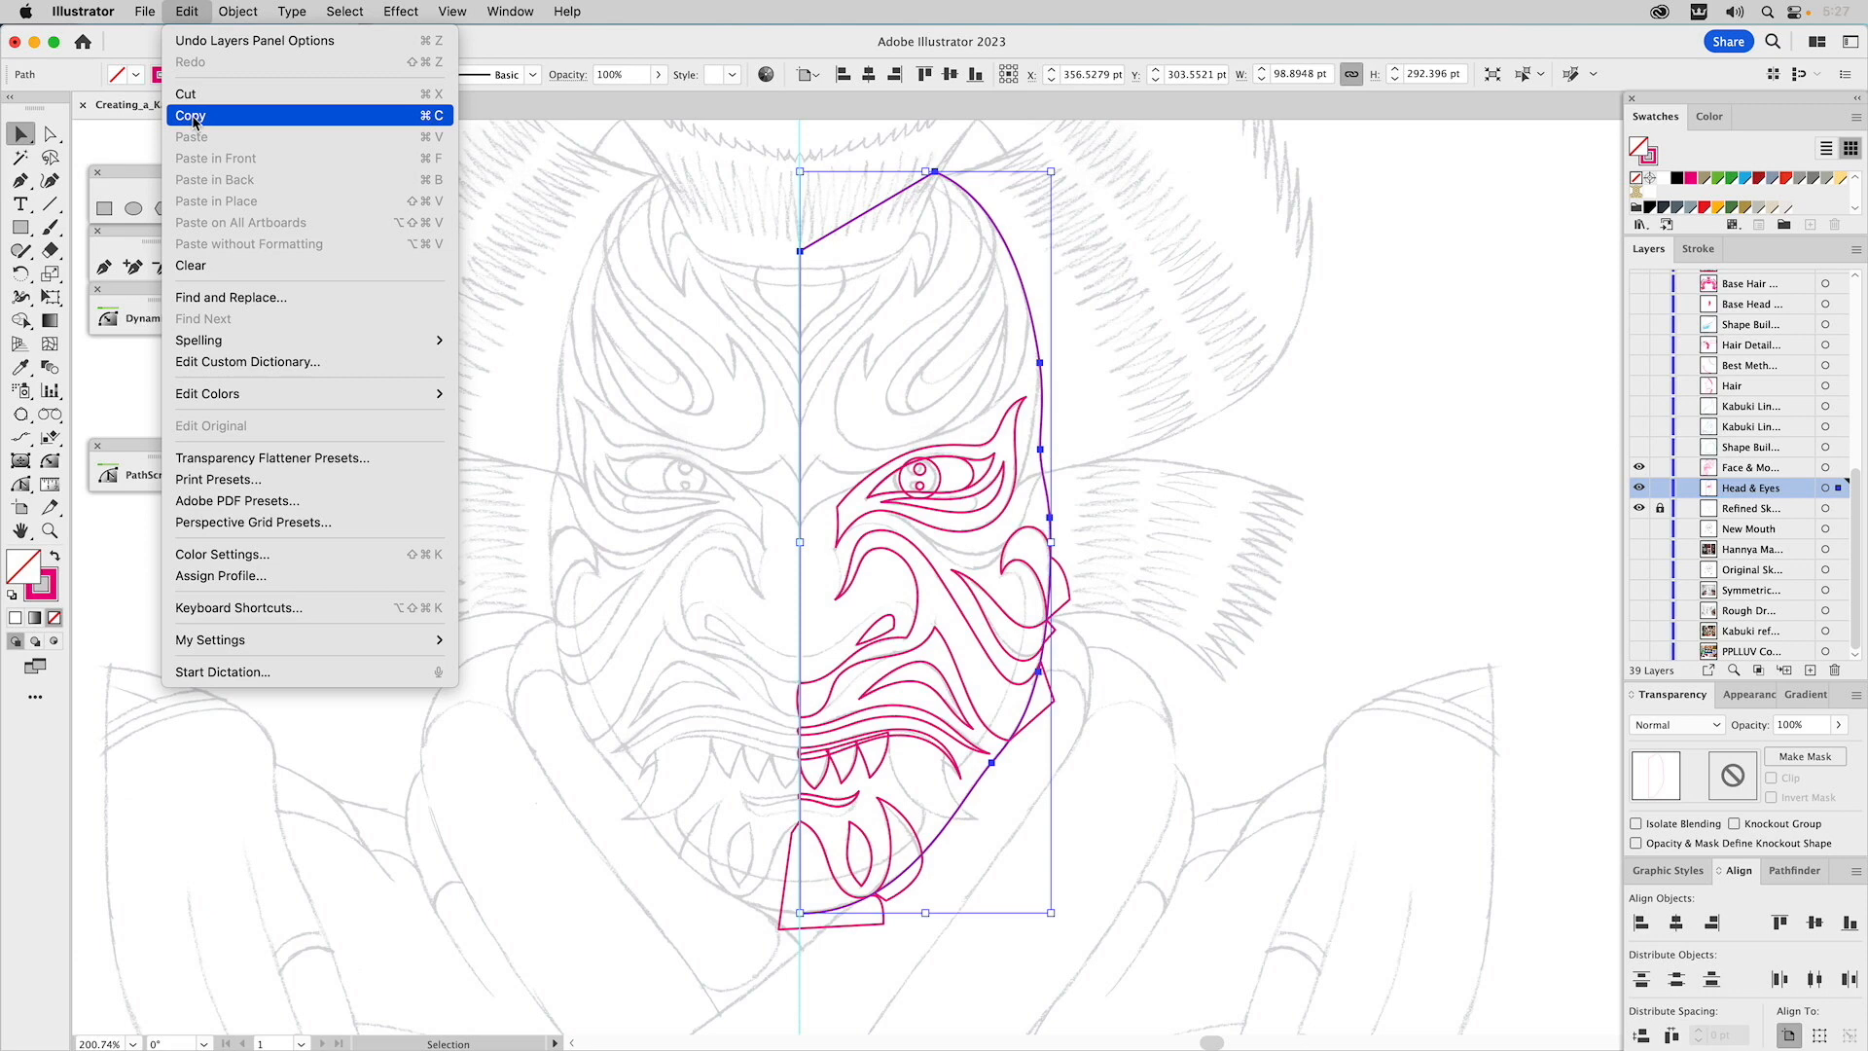
click(194, 118)
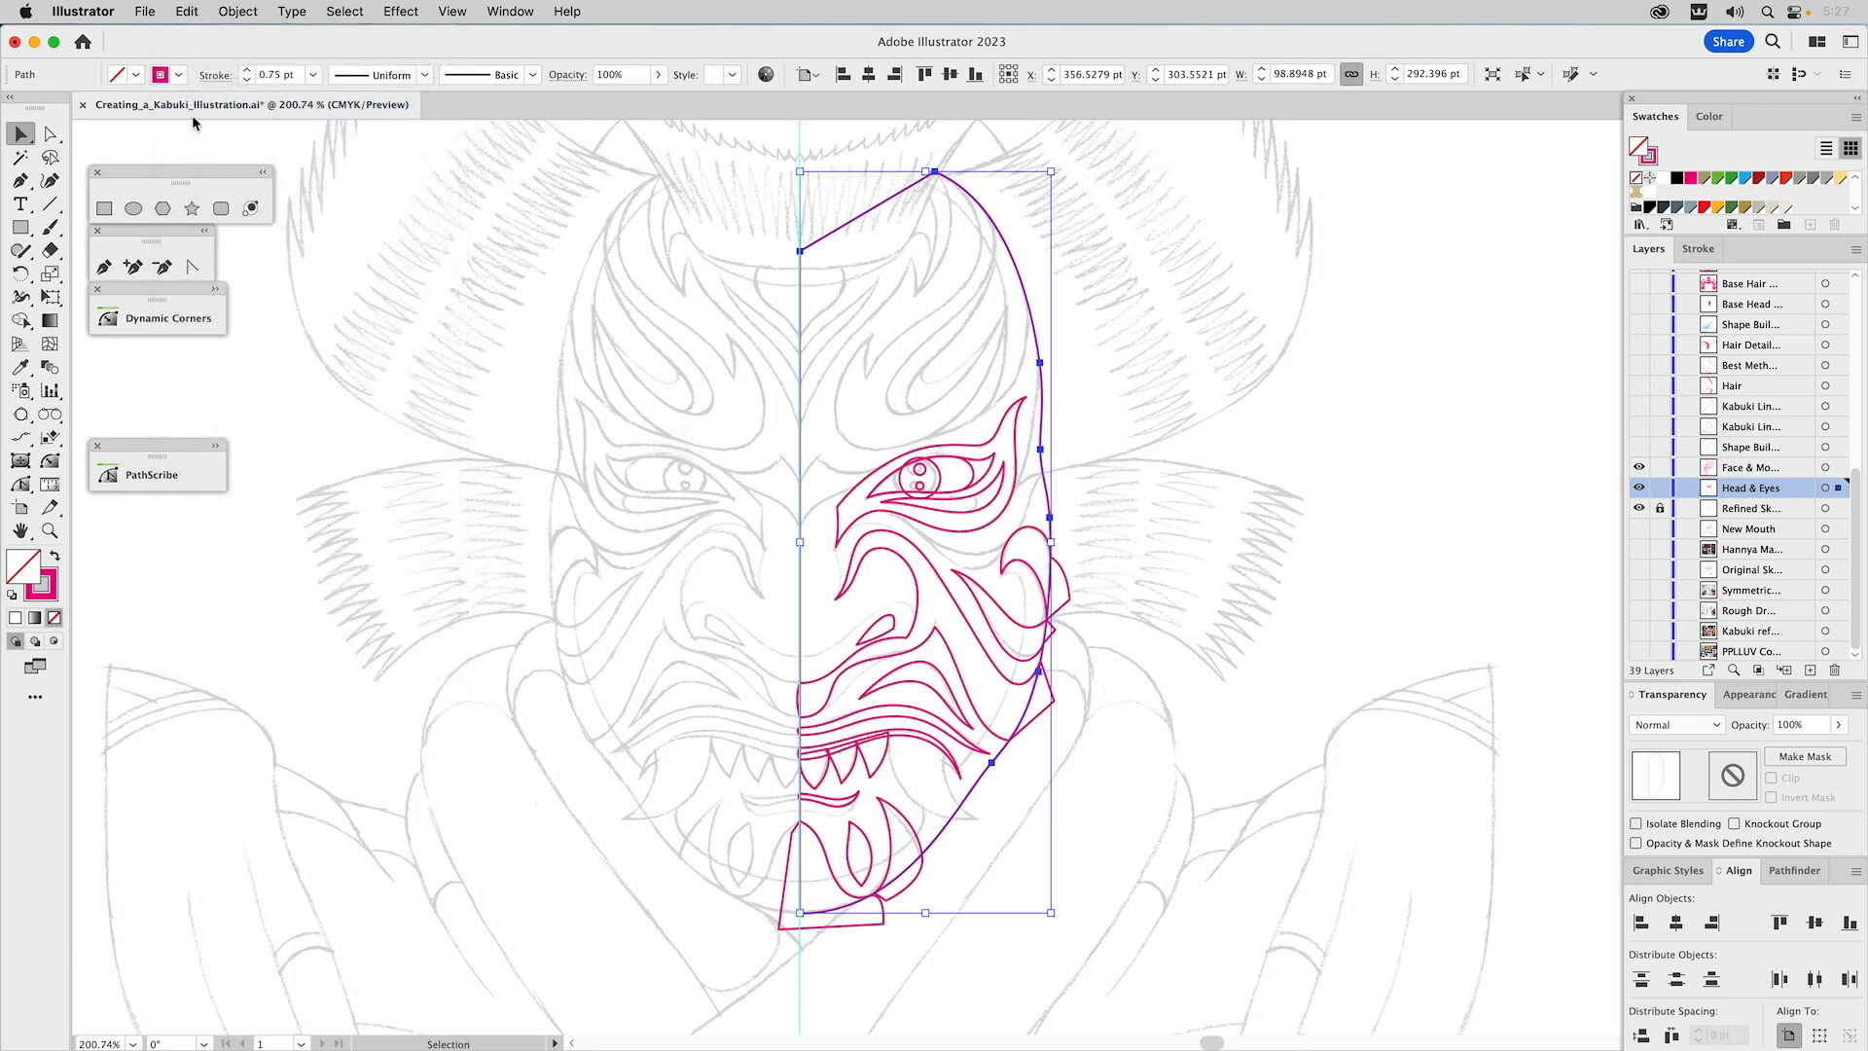
Paste a duplicate of the half-head outline in front of the original and bring it to the front of its layer.
click(188, 12)
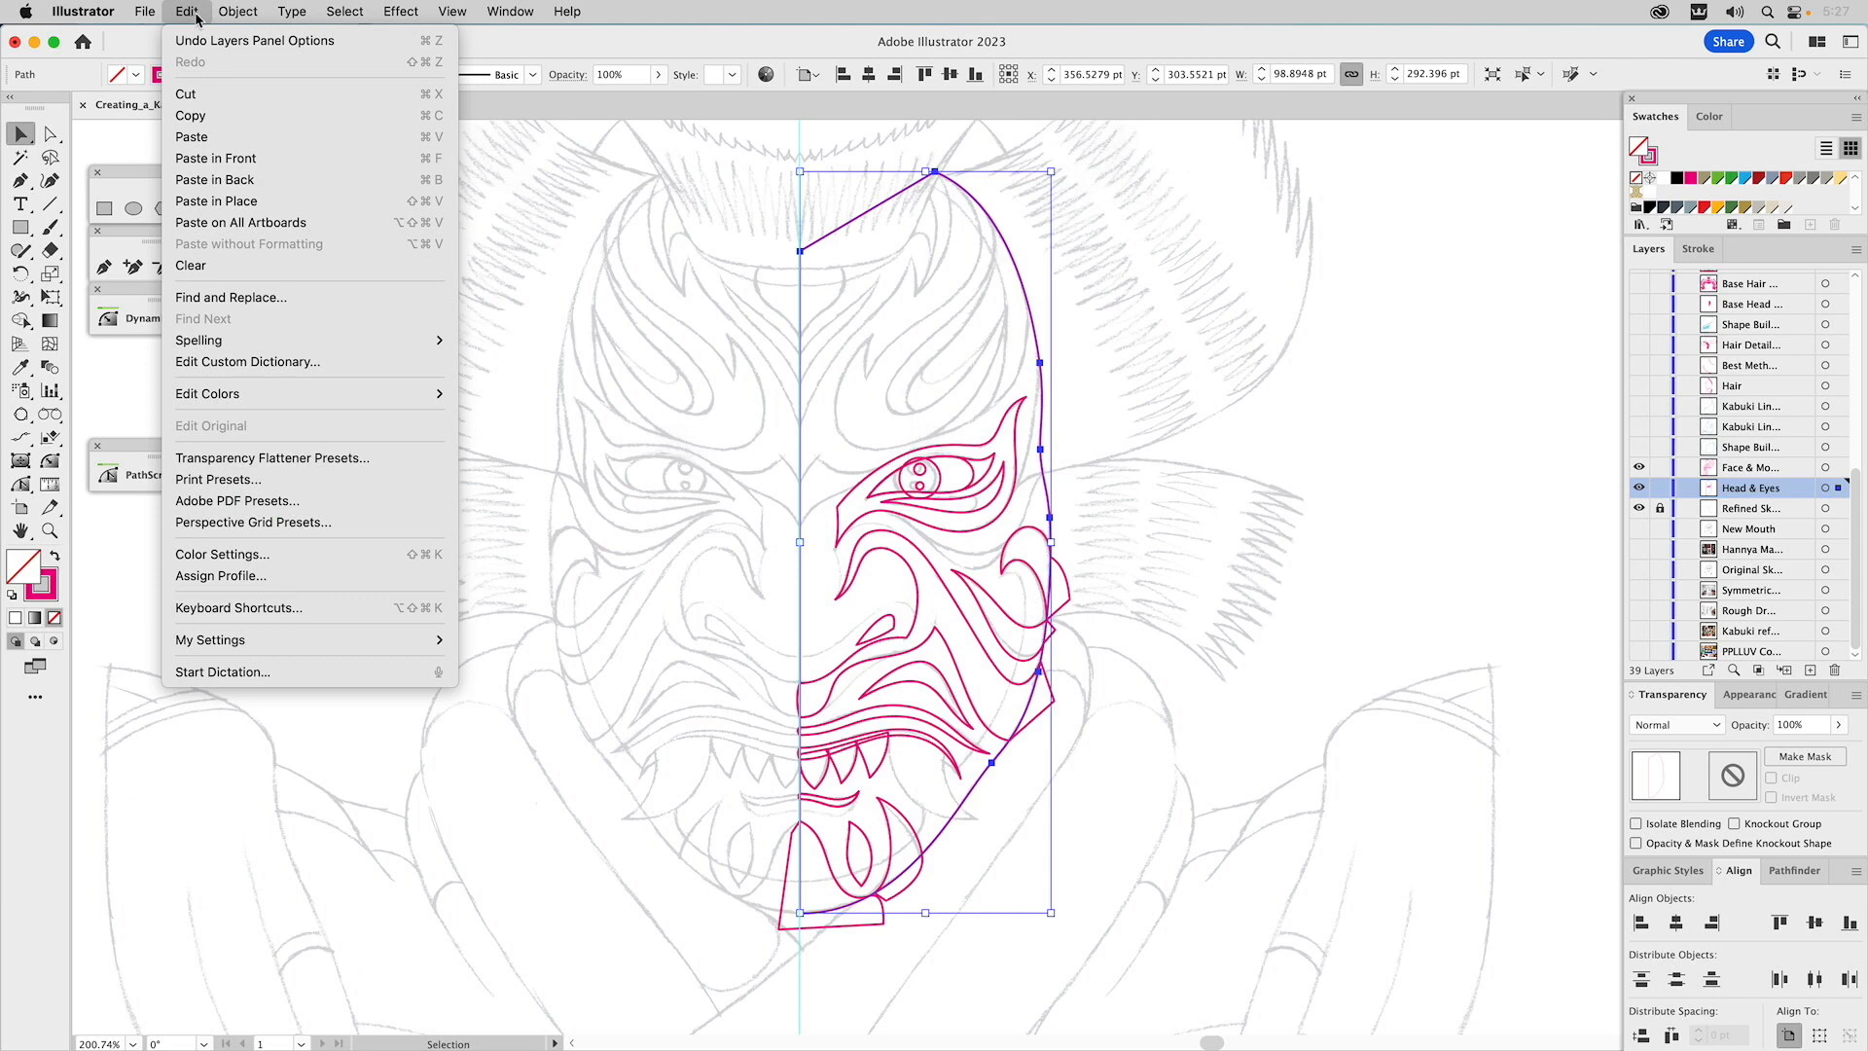
click(215, 160)
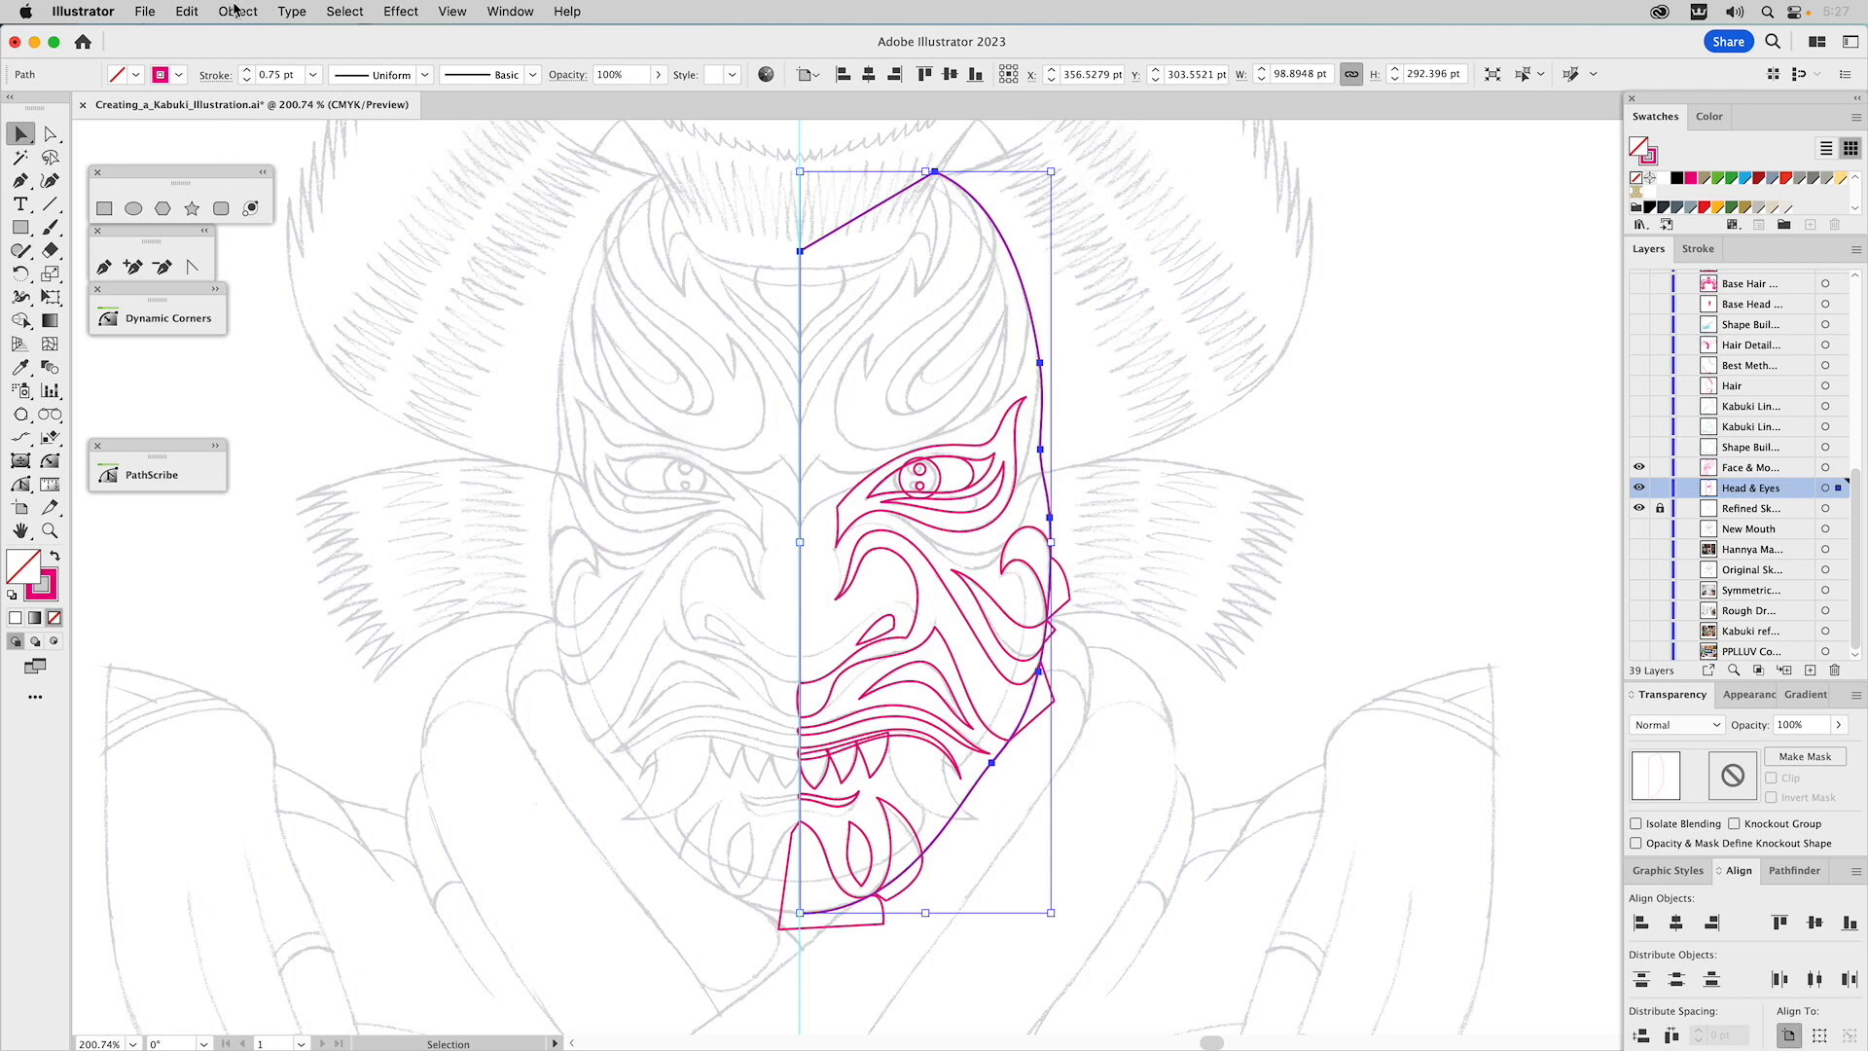
click(237, 12)
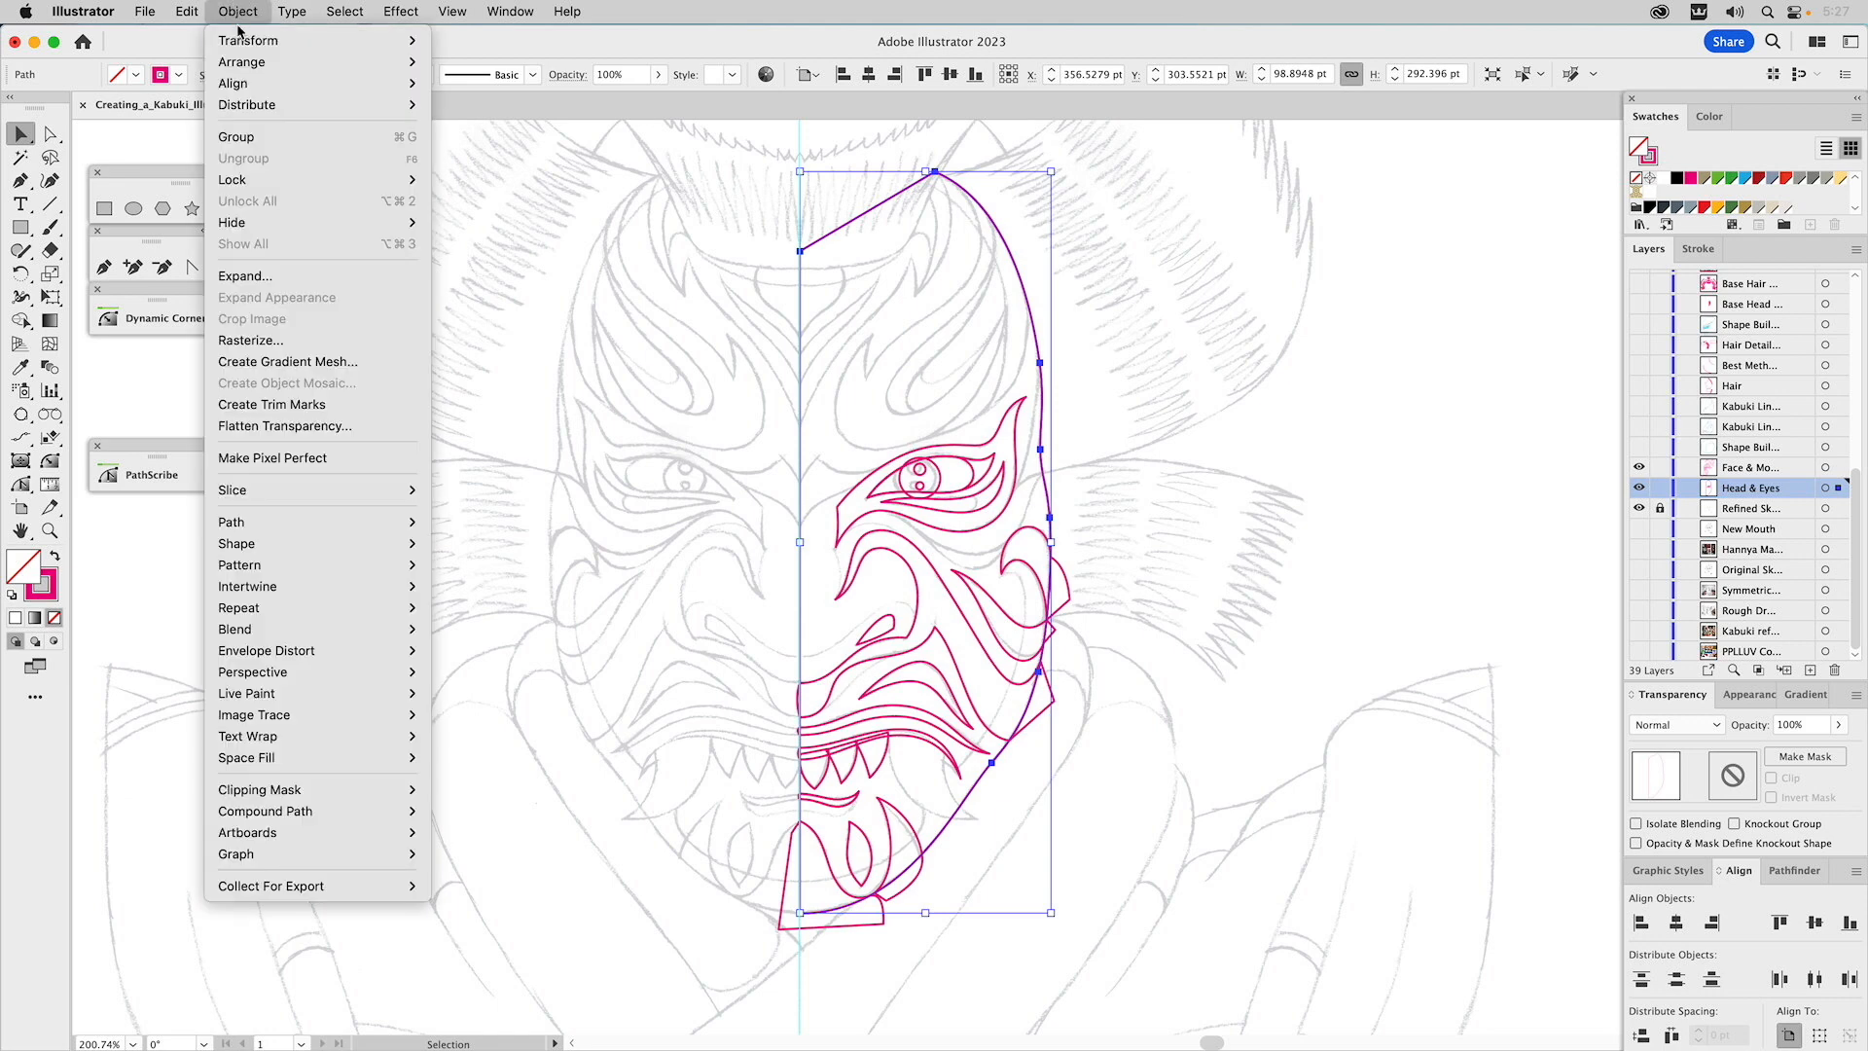
mouse_move(244, 62)
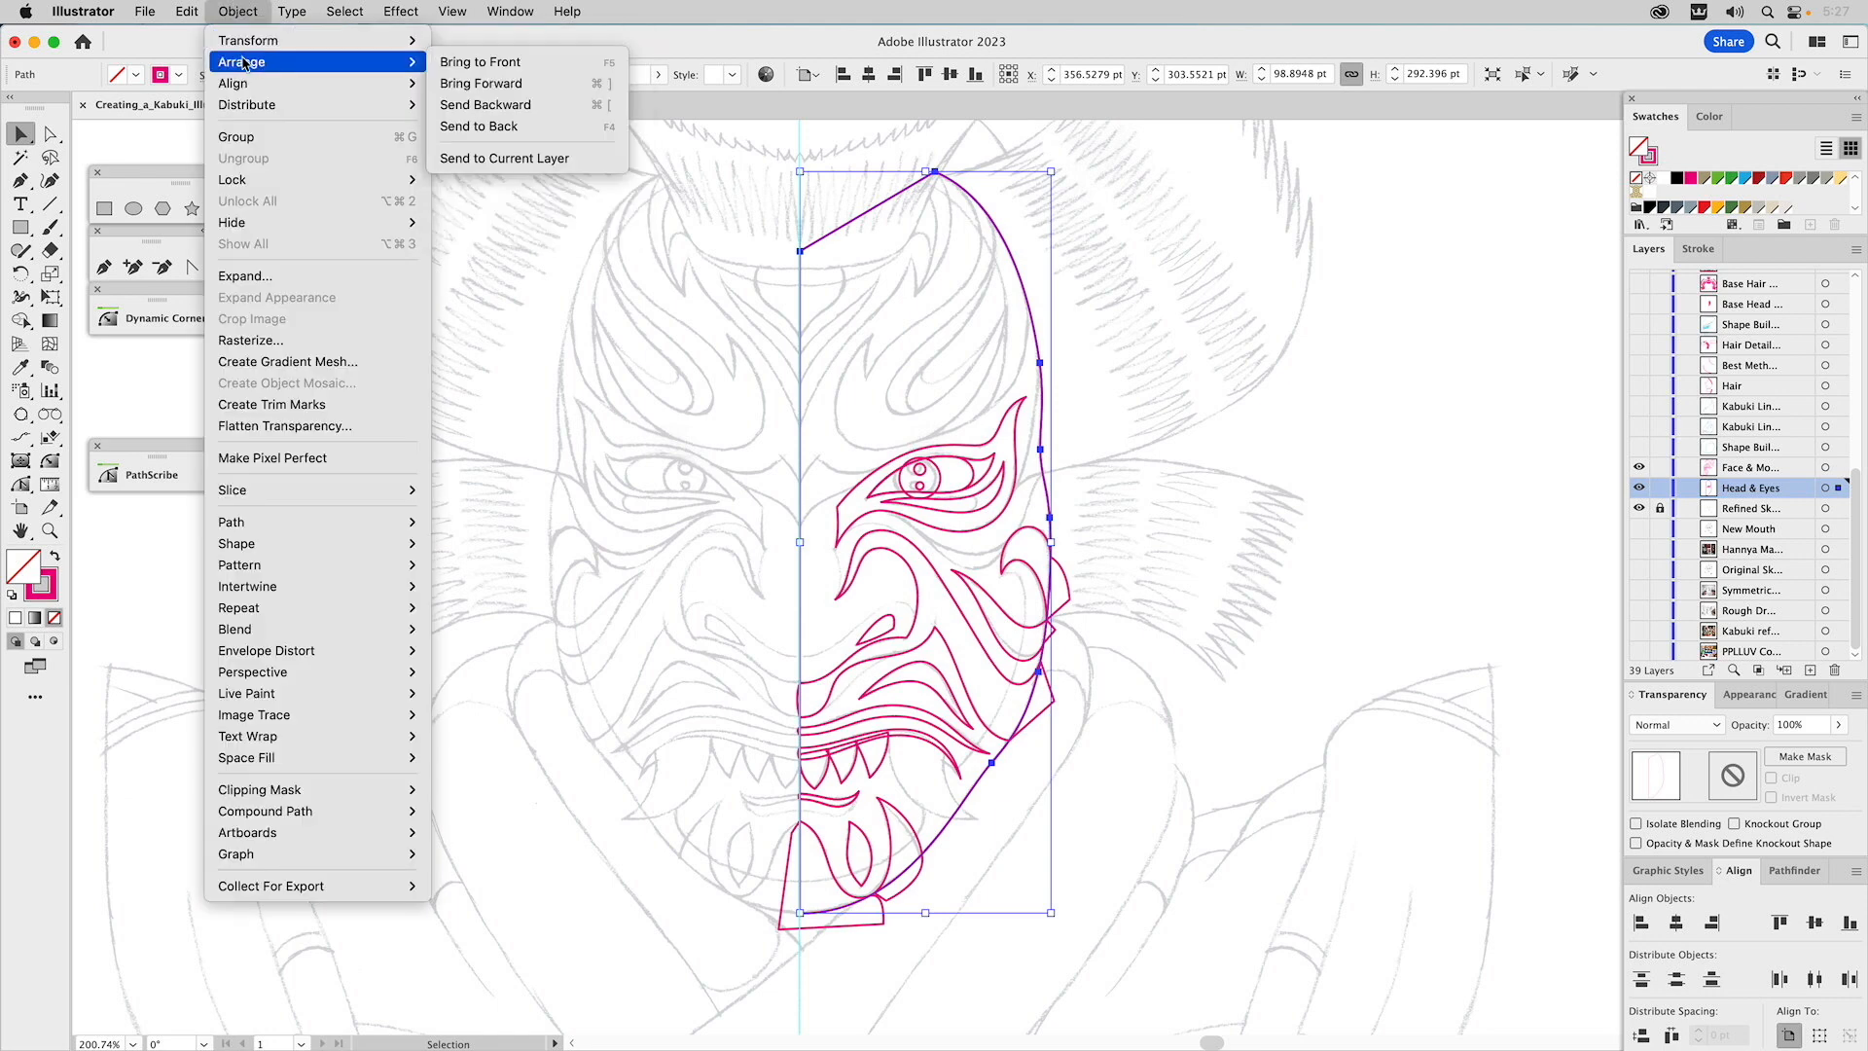
click(484, 62)
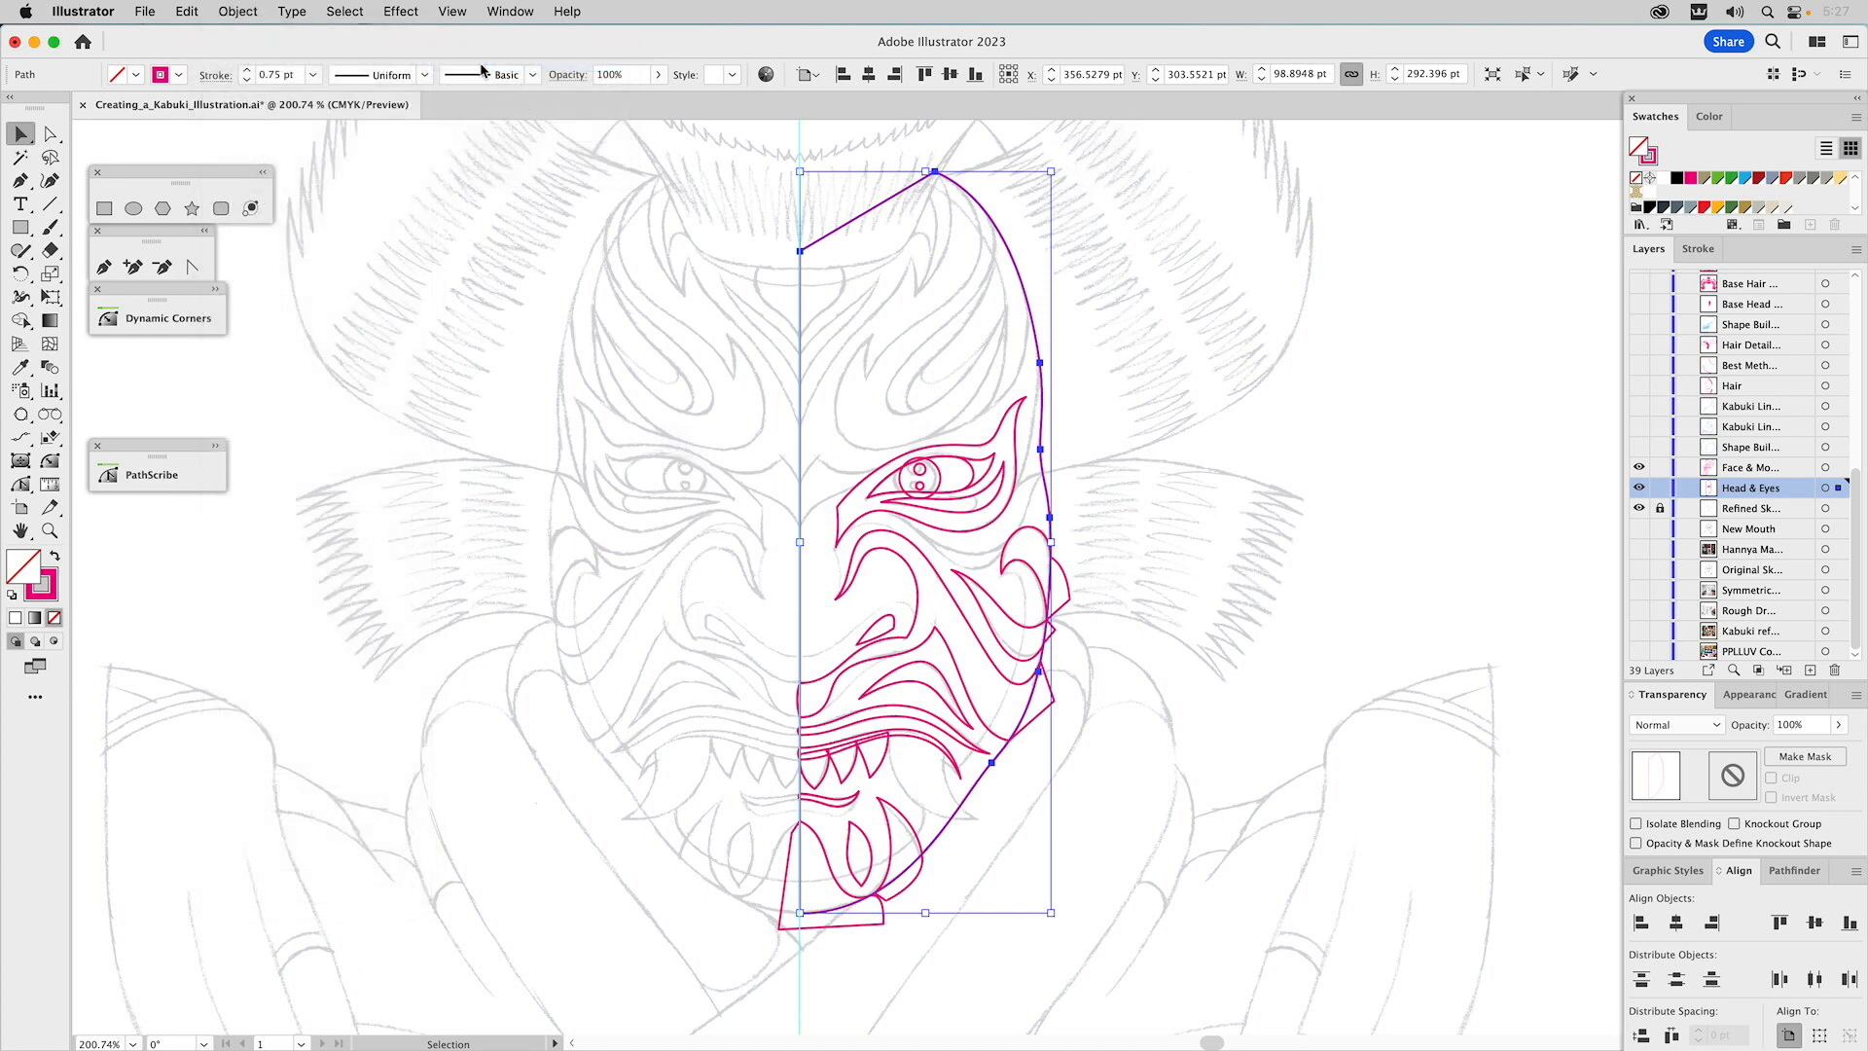
Move the duplicate head outline aside to check the stacked copies, and undo the move.
click(1121, 258)
click(1013, 267)
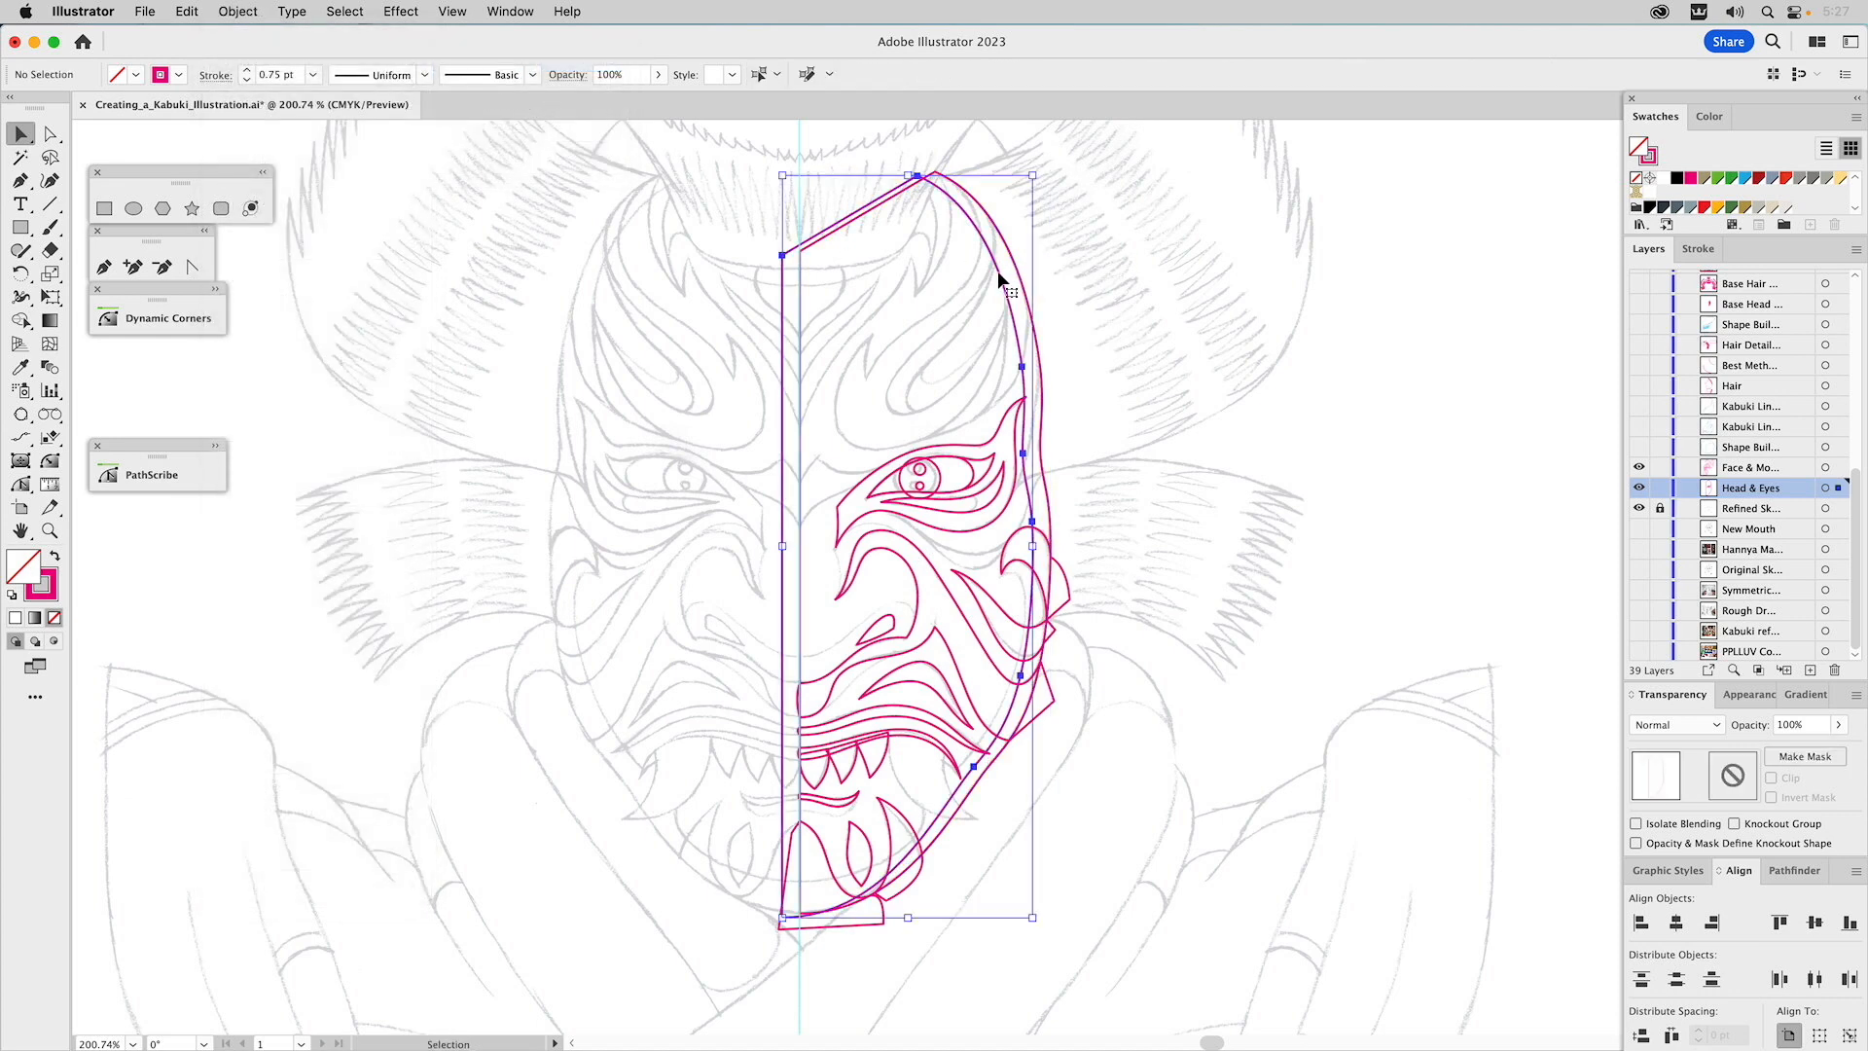
key(super+z)
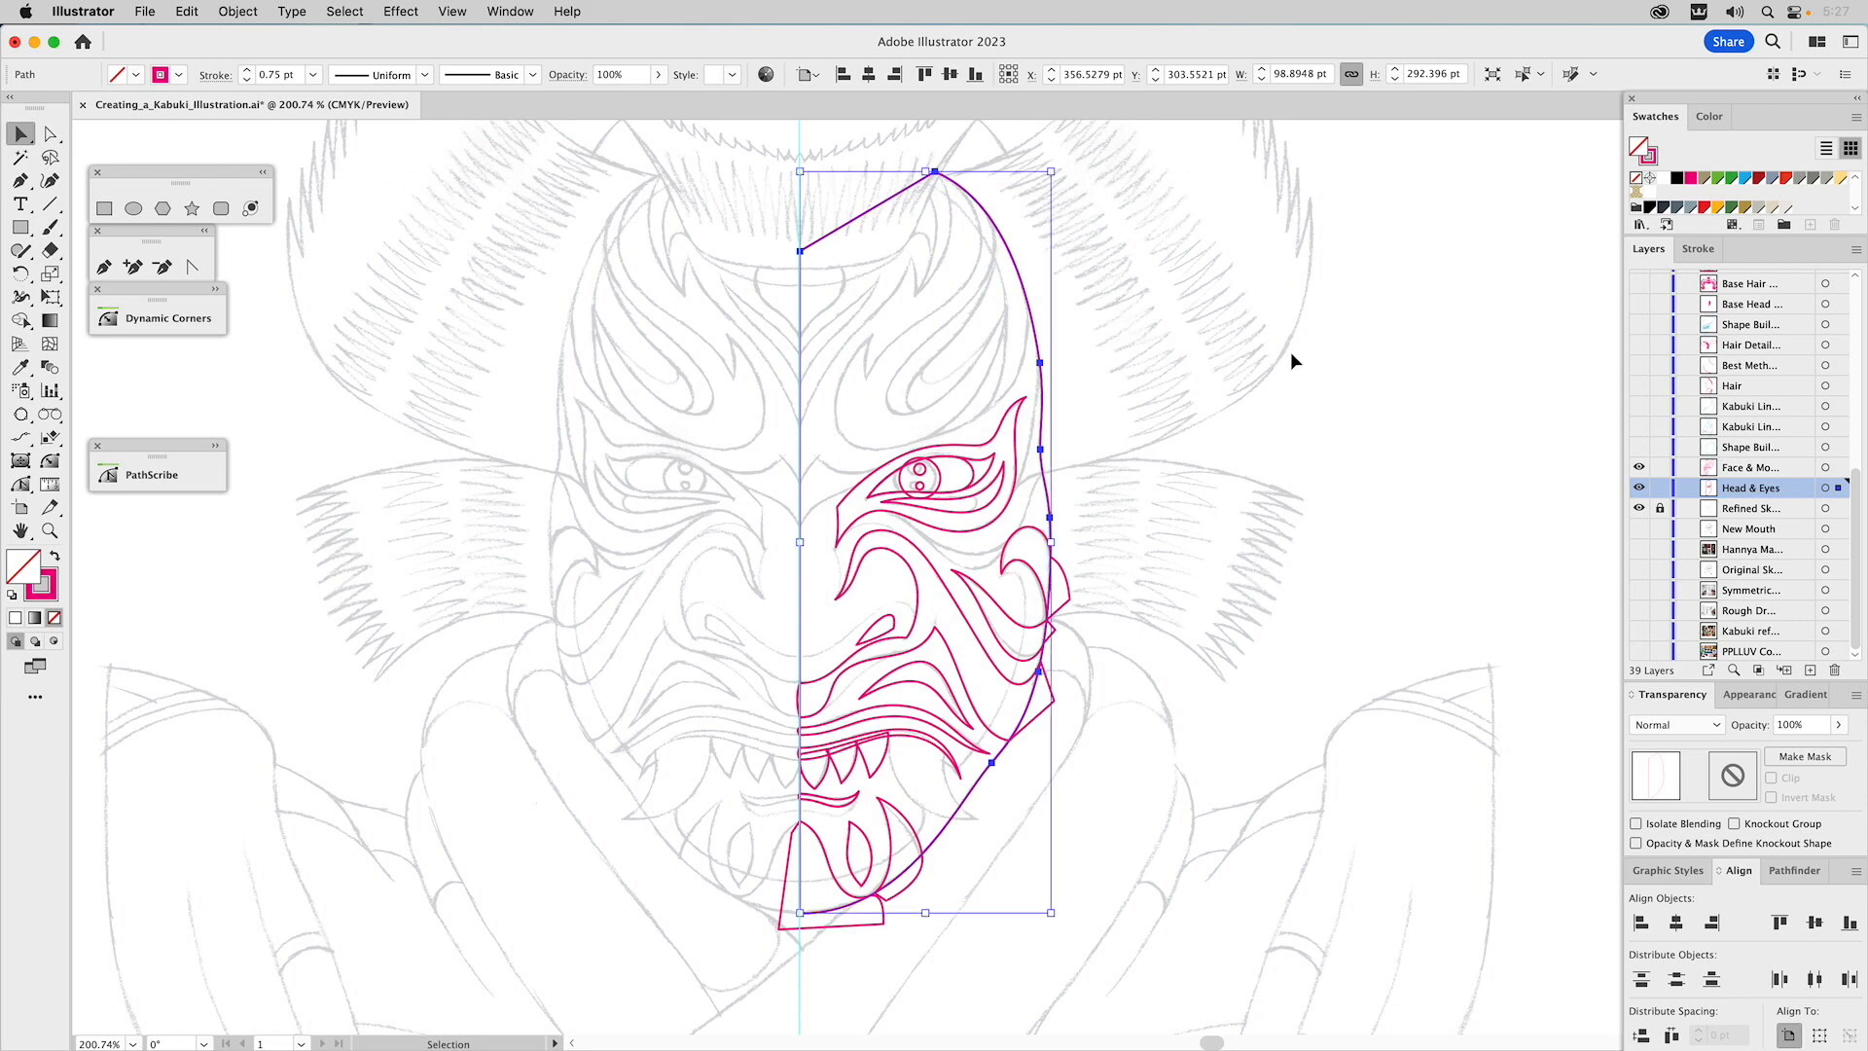
click(1240, 338)
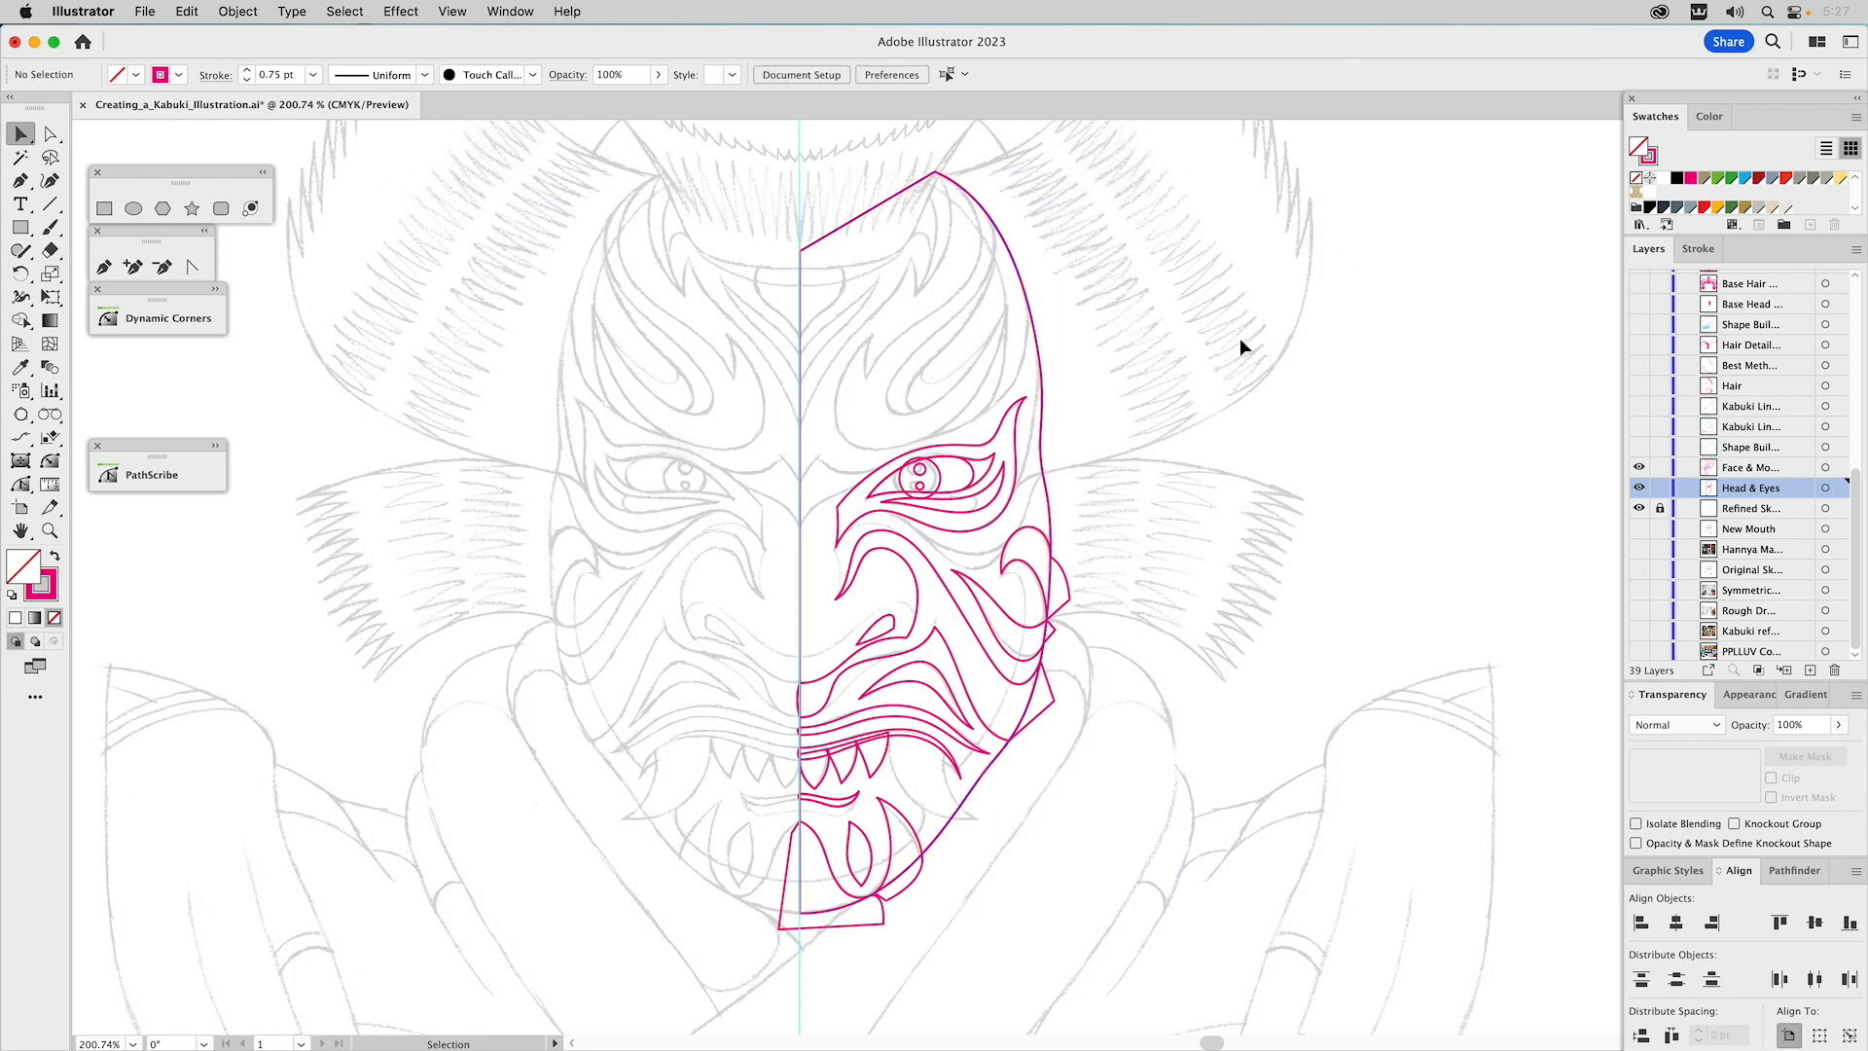
click(1039, 327)
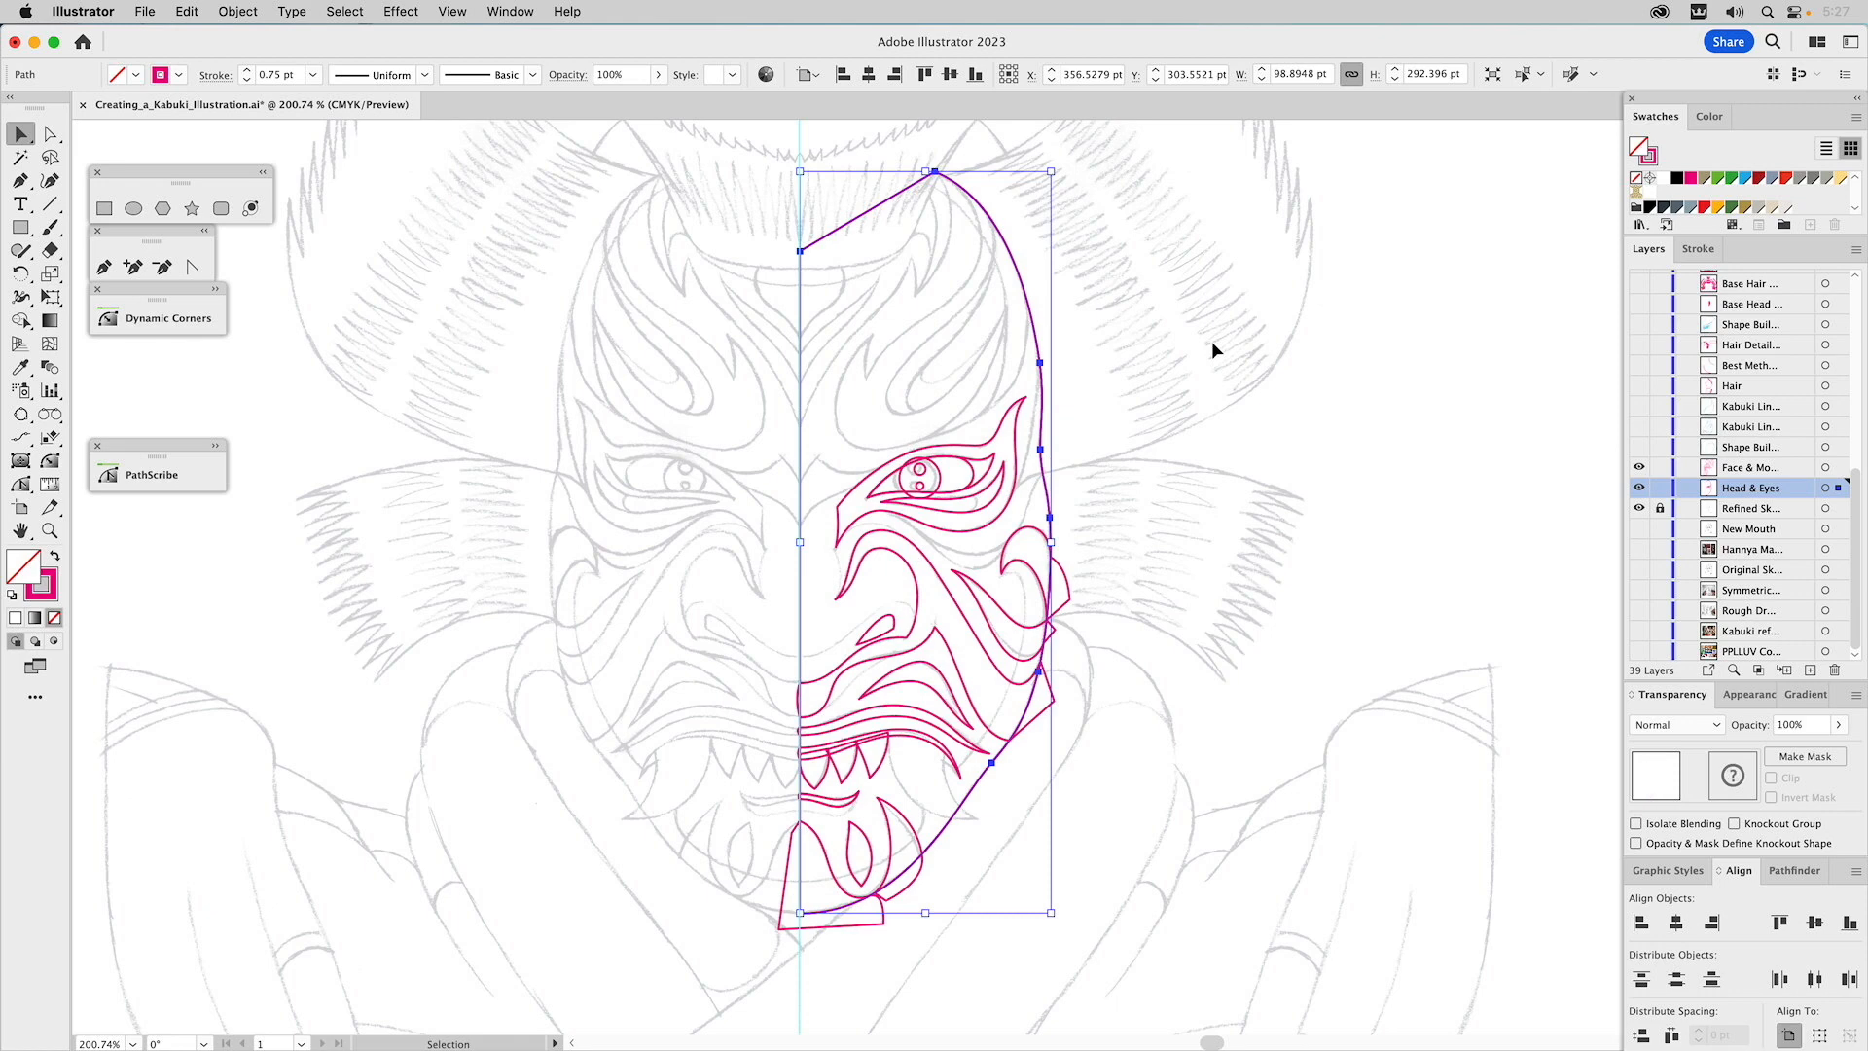
click(1167, 335)
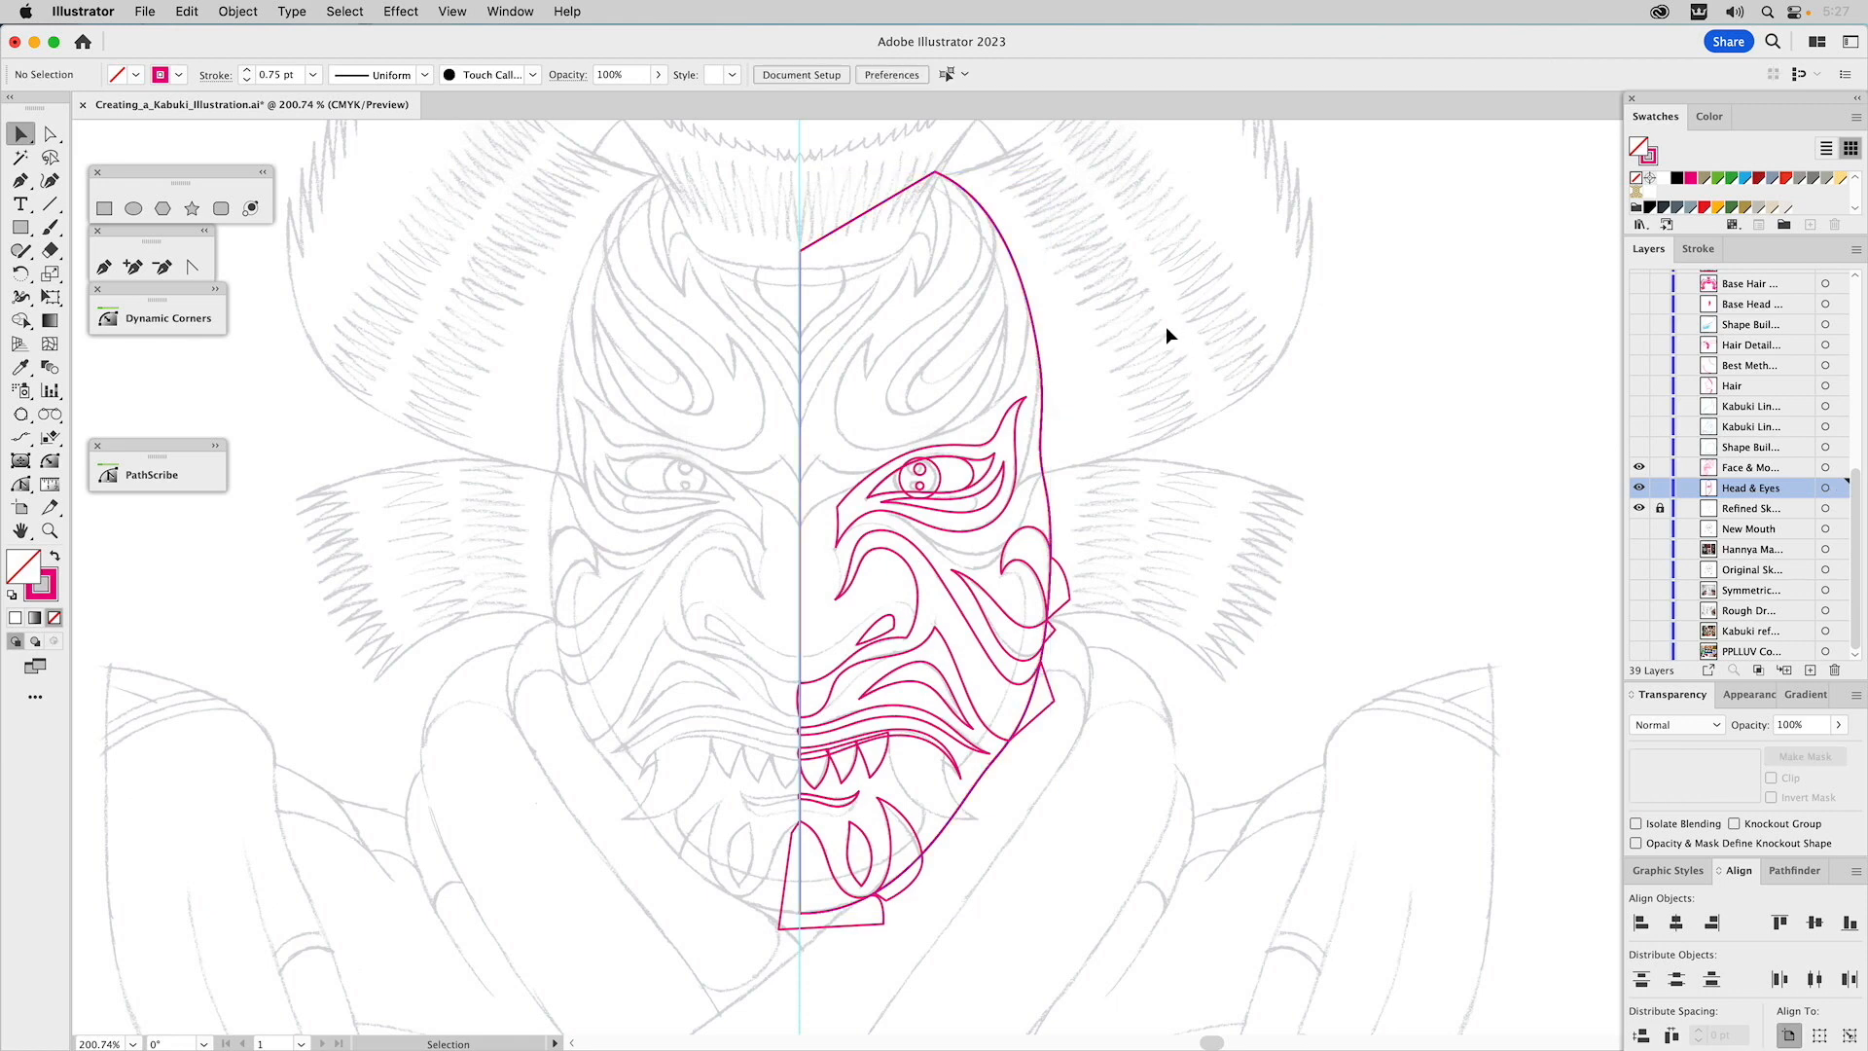
mouse_move(1035, 332)
mouse_down()
mouse_move(1021, 341)
mouse_move(1034, 323)
mouse_move(1062, 338)
mouse_up()
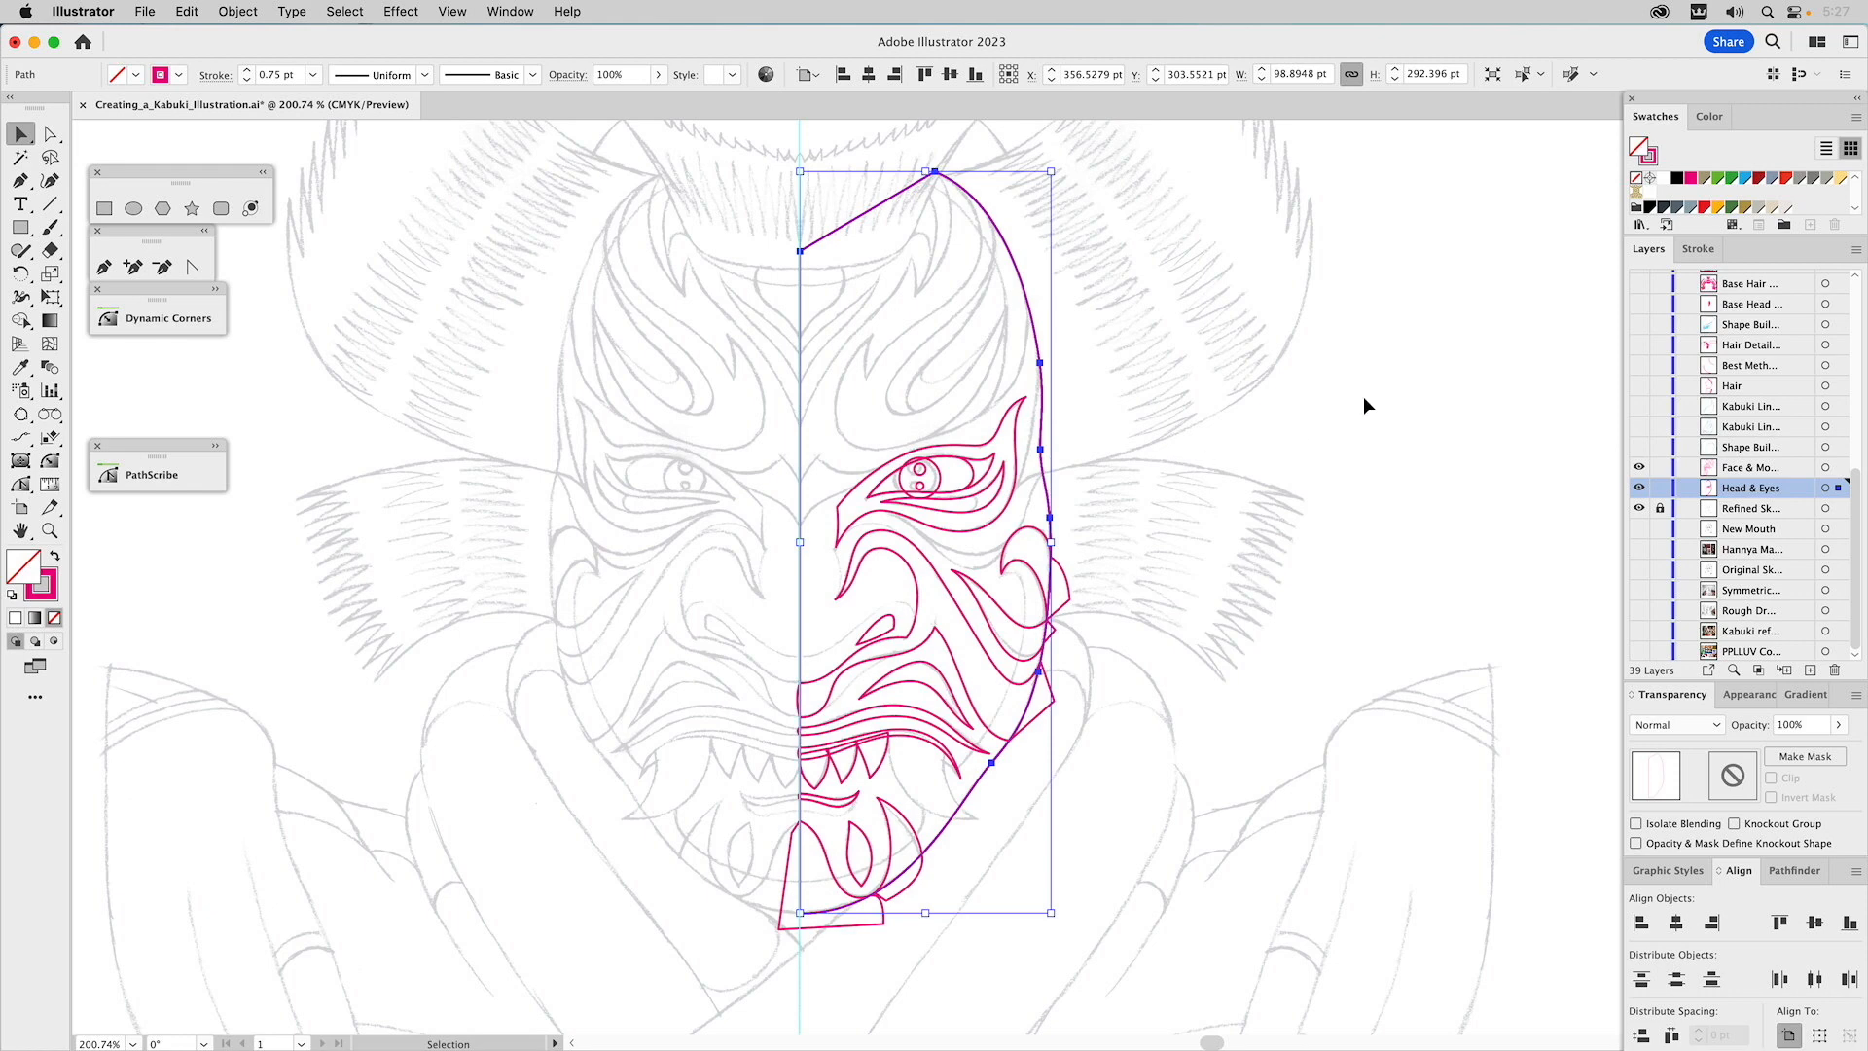
click(1159, 255)
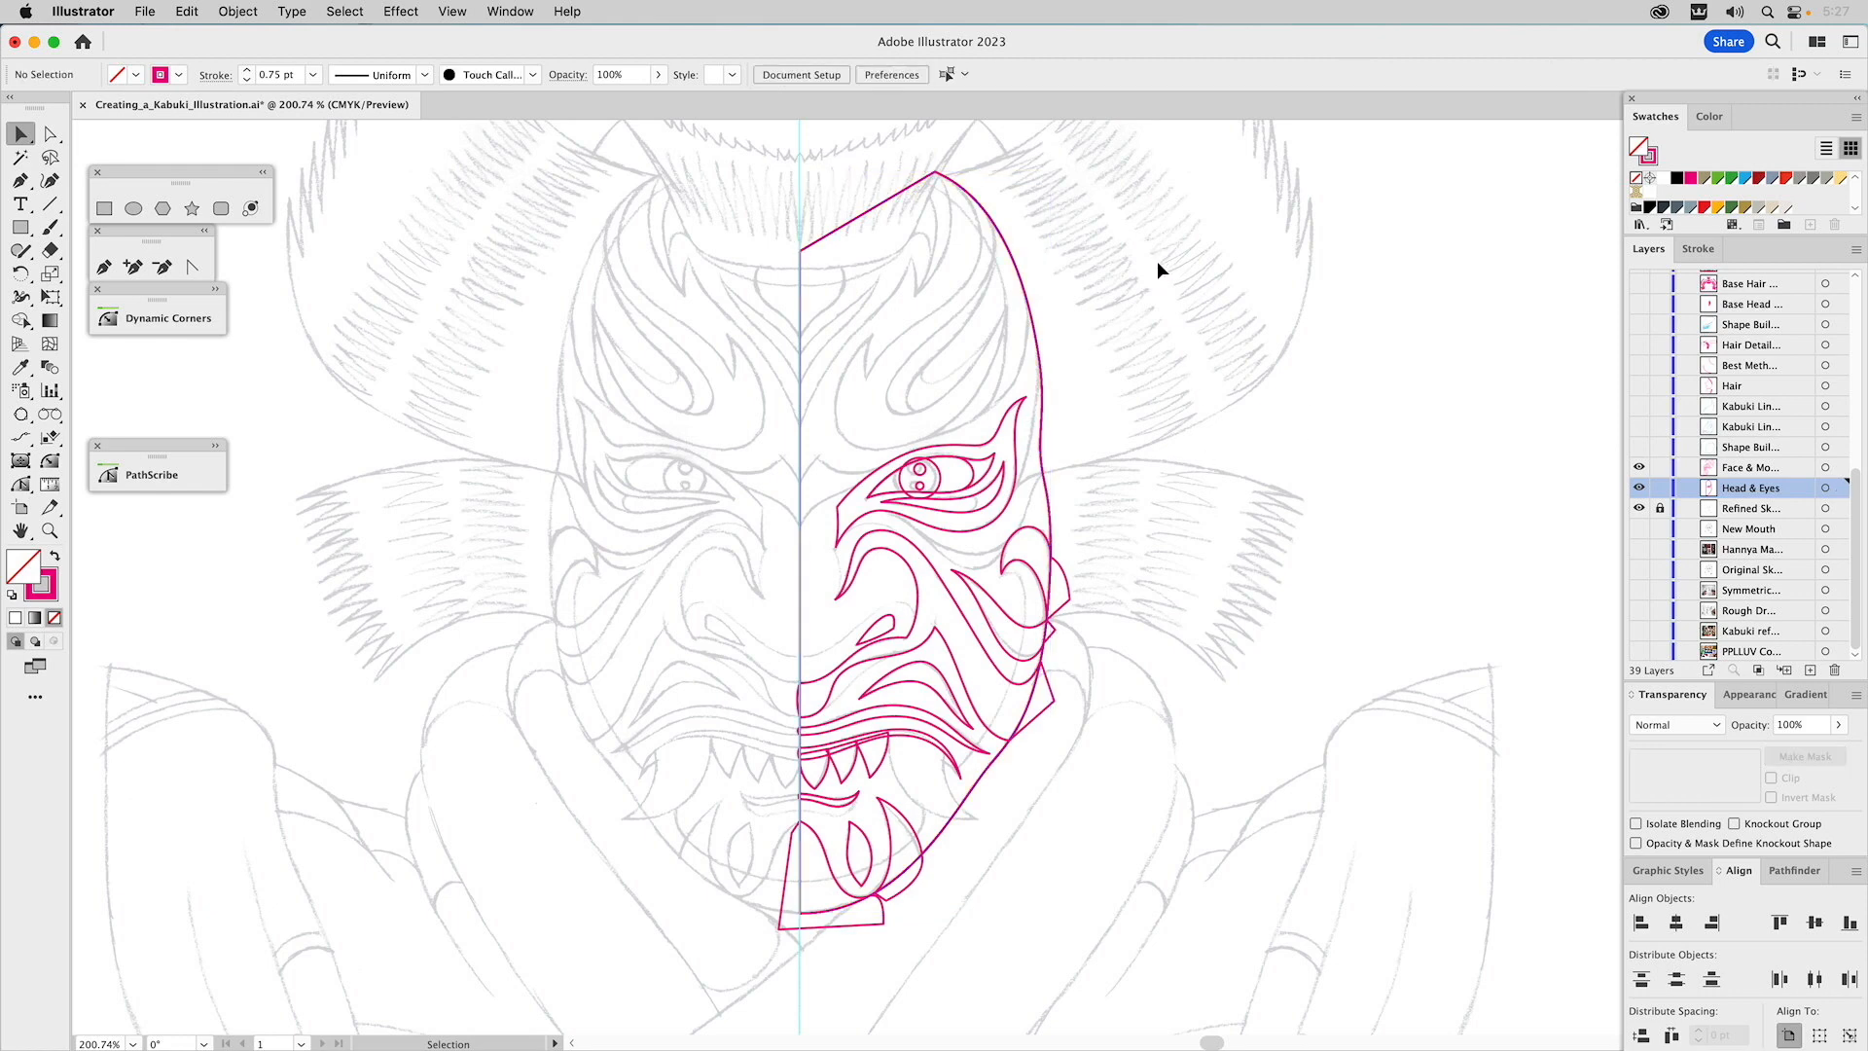
Trim the ear curl shape to the face edge with Pathfinder Intersect, using a copy of the half-head outline.
click(1045, 493)
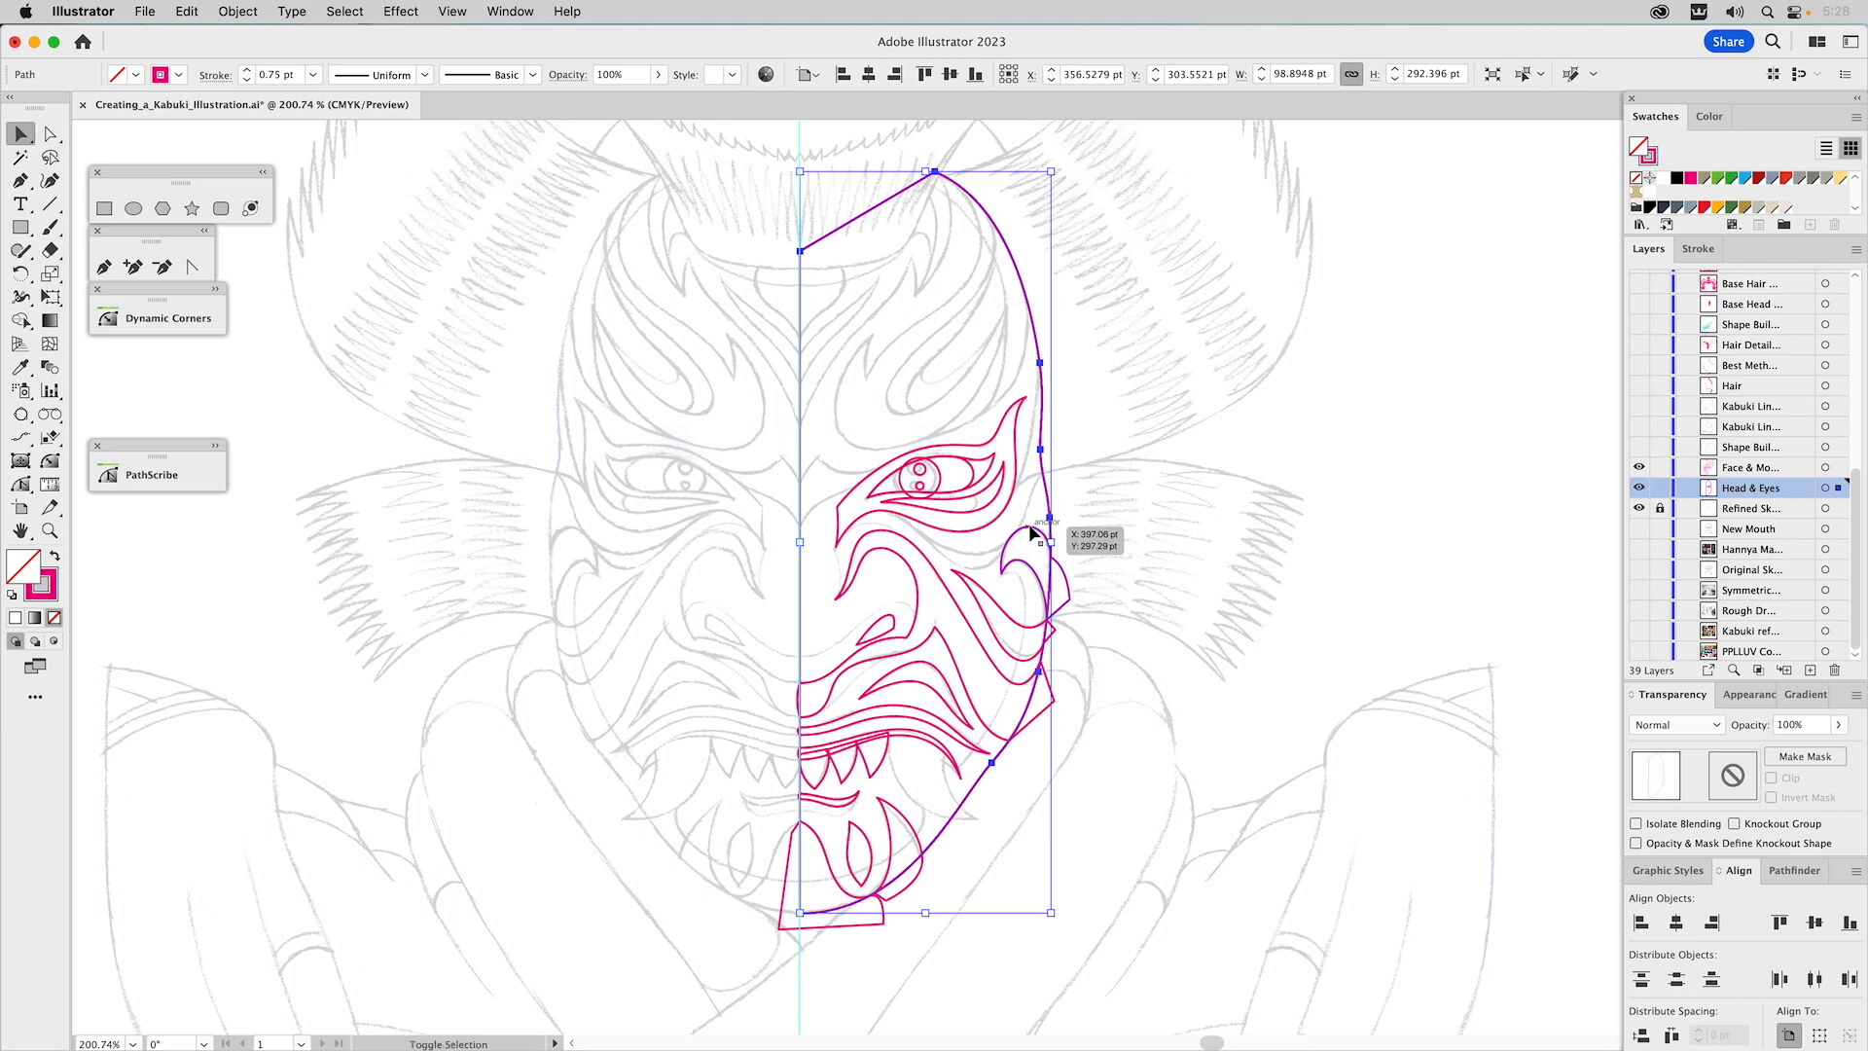
shift+click(1030, 527)
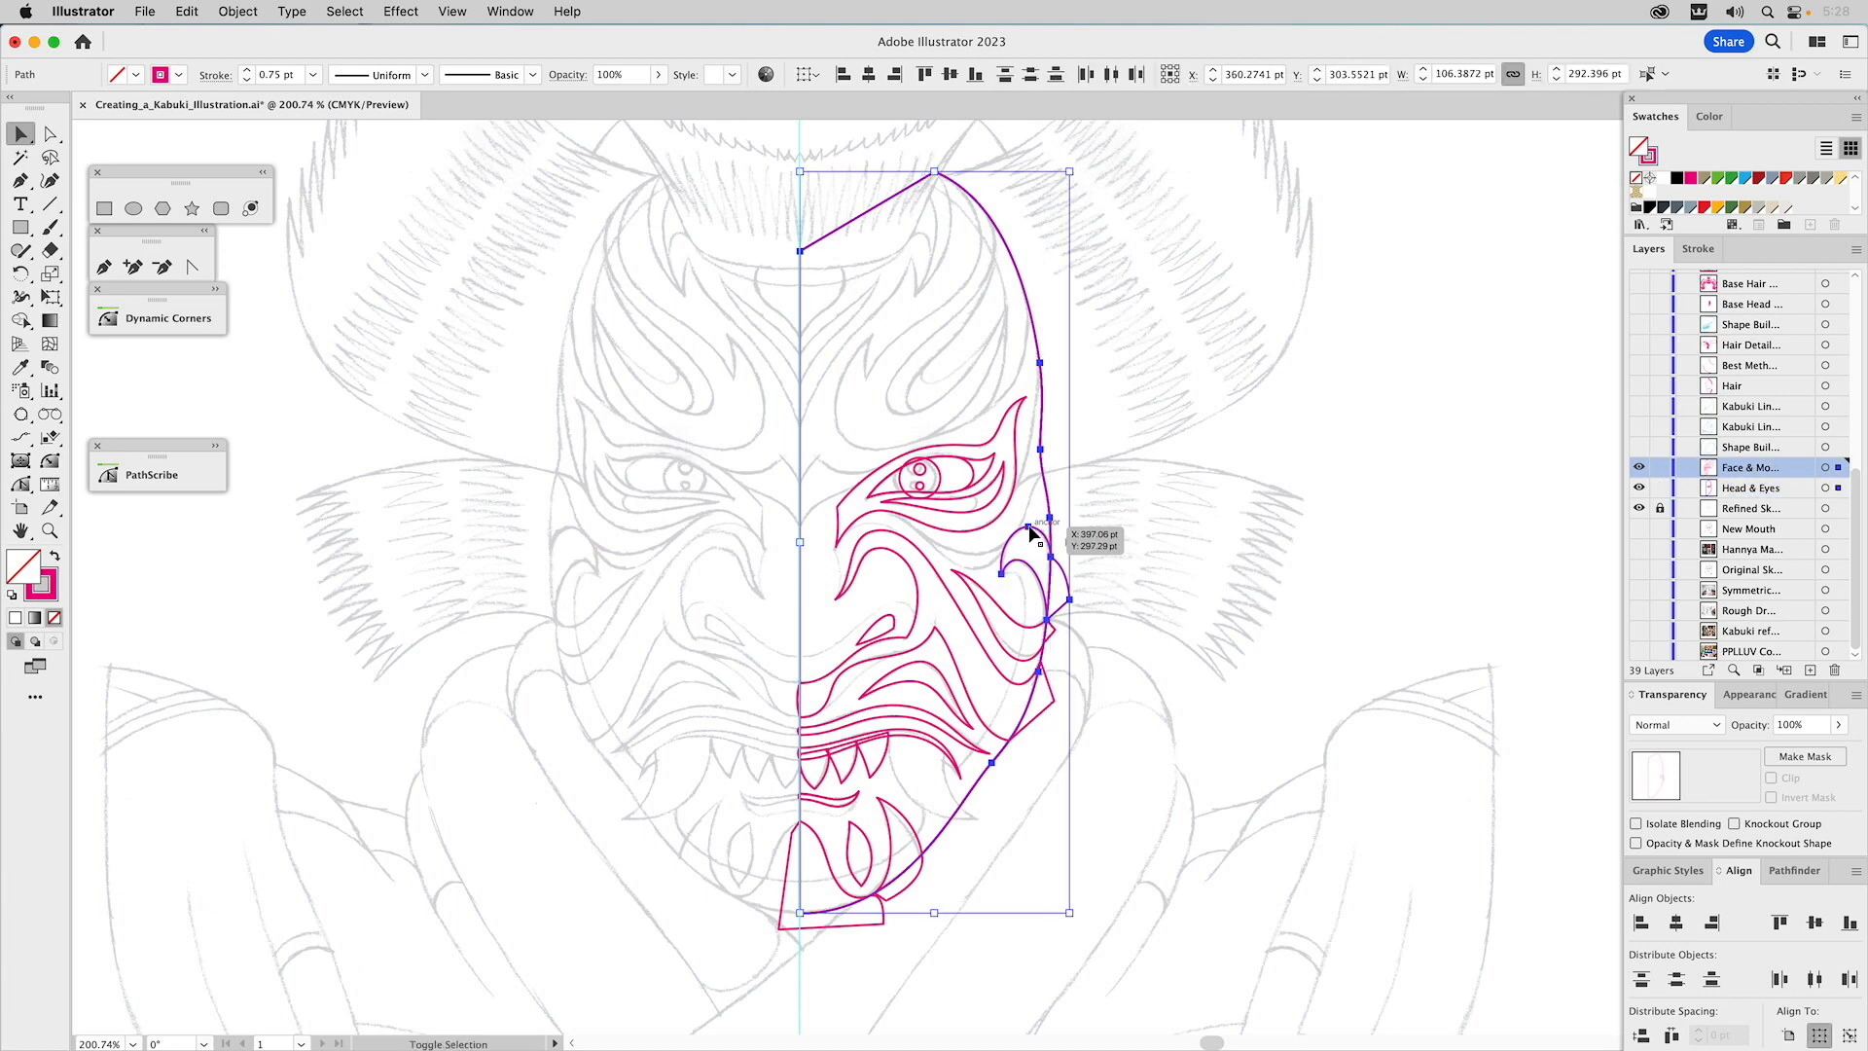
click(1791, 872)
drag(1784, 869, 1259, 318)
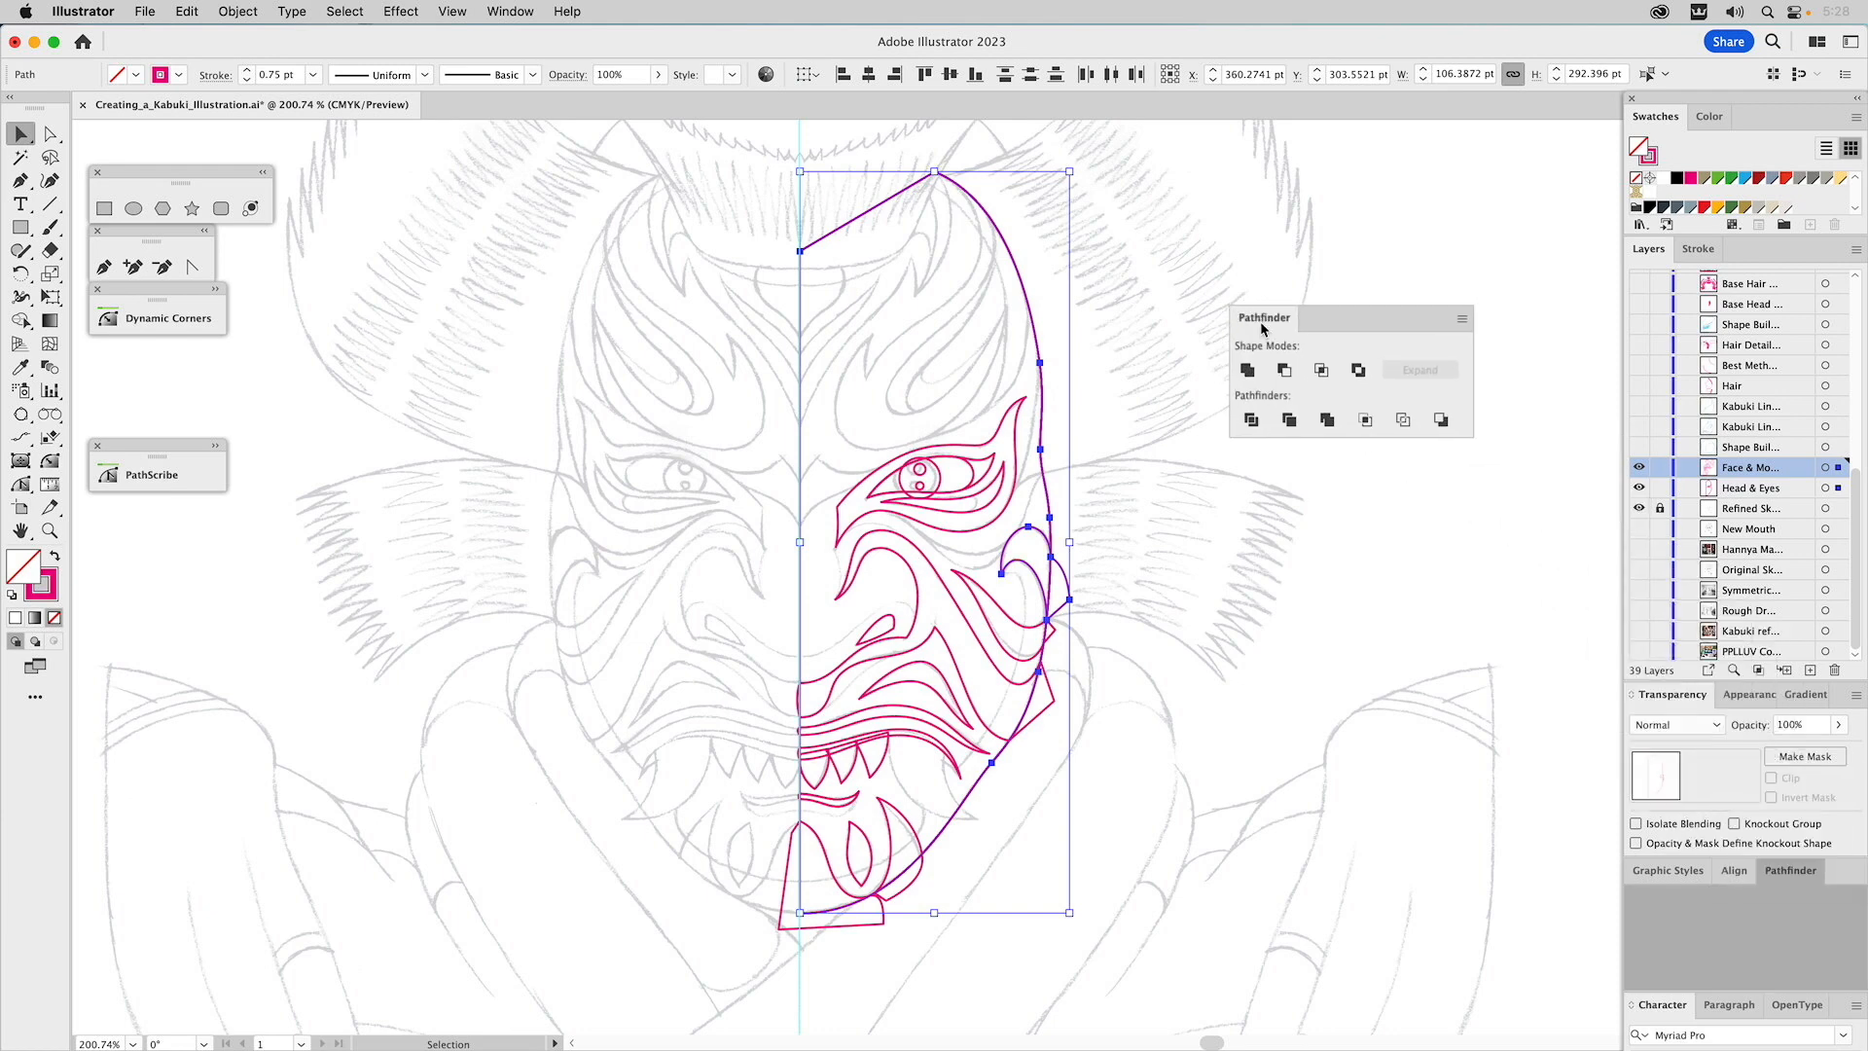
click(1321, 371)
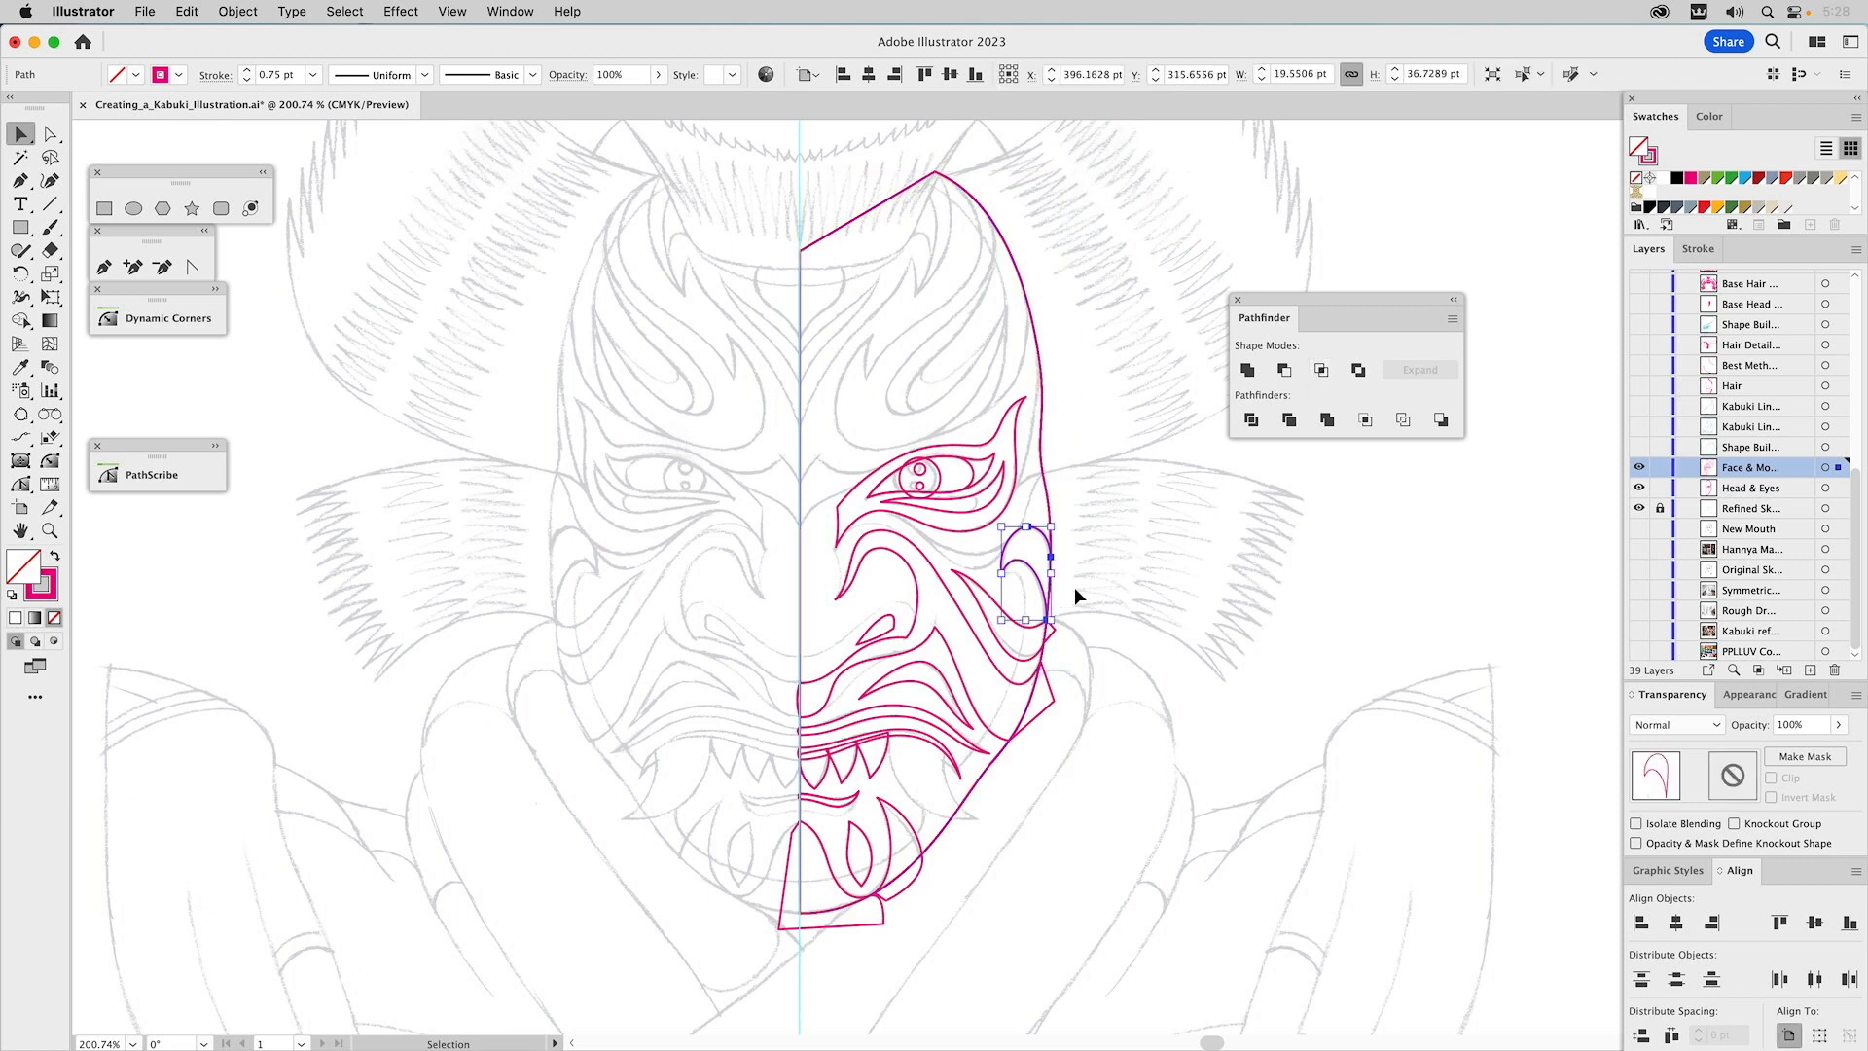
Trim the cheek stripe and the large nose-to-jaw shape by intersecting each with a copy of the half-head outline.
click(1048, 498)
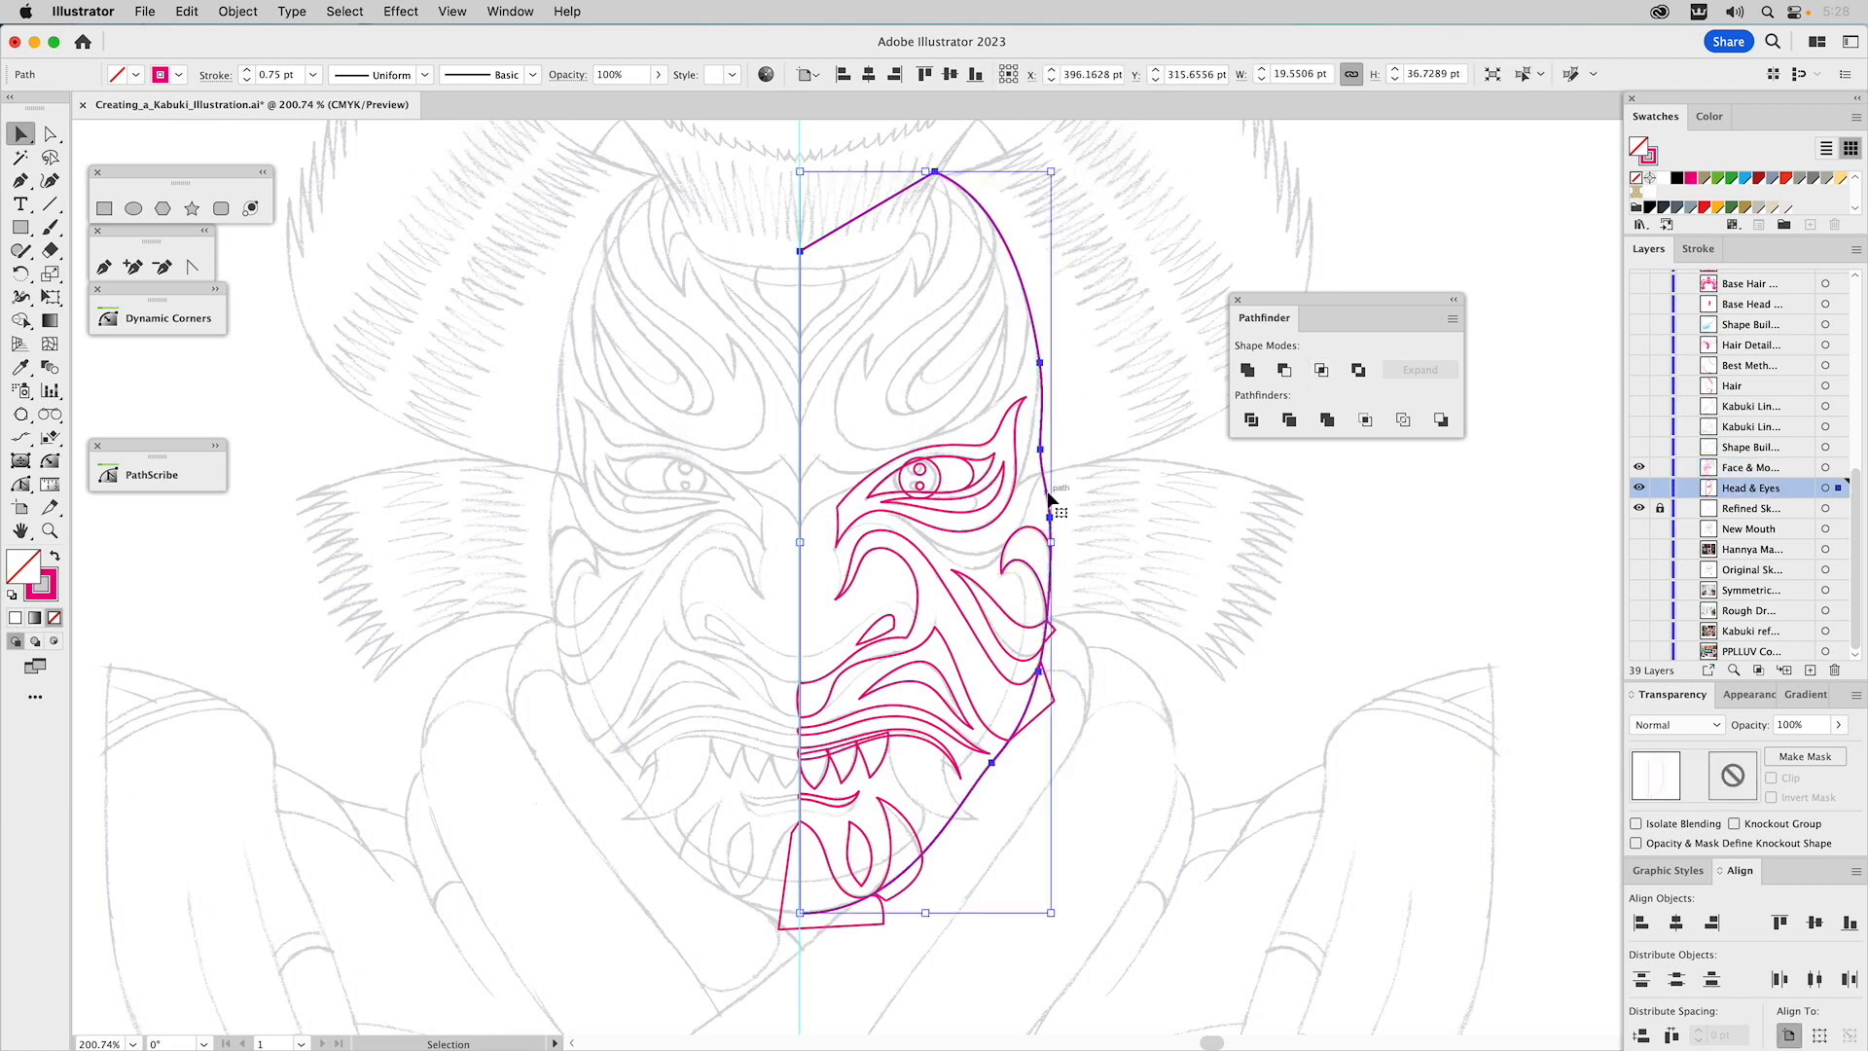
shift+click(994, 600)
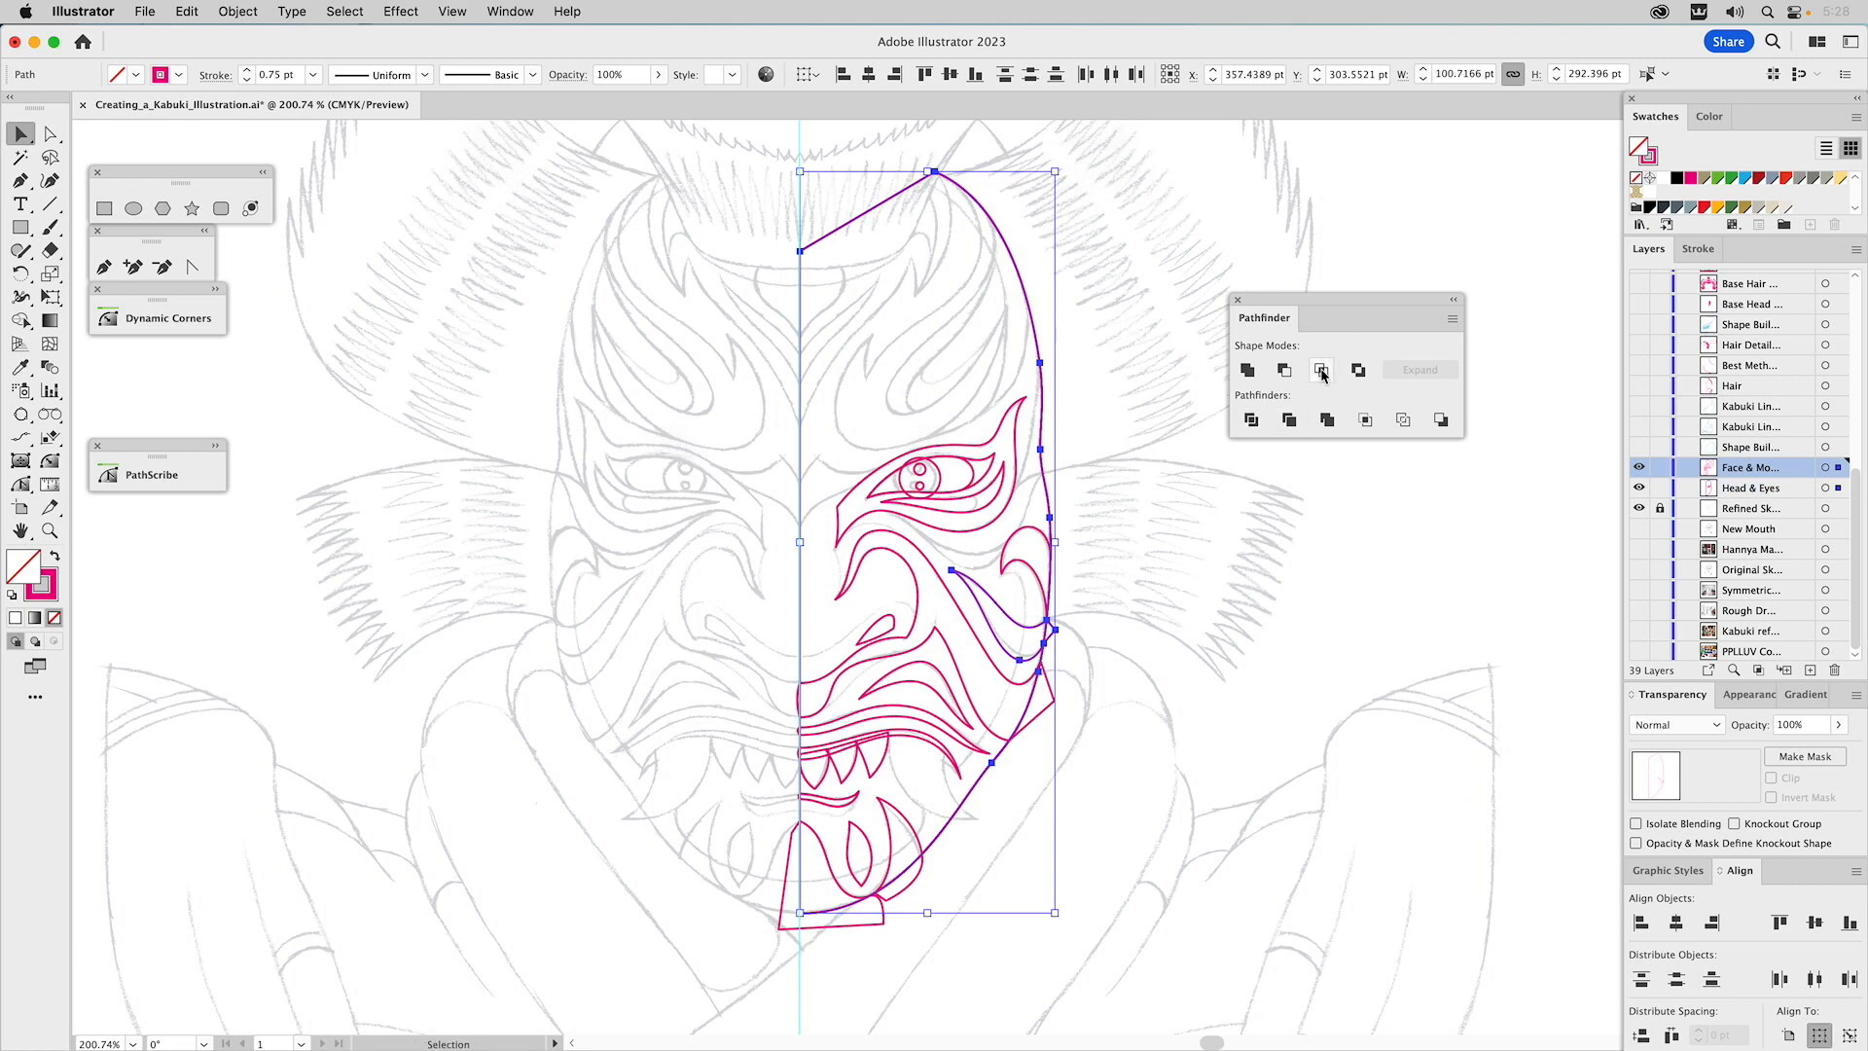
shift+click(1046, 484)
shift+click(1046, 484)
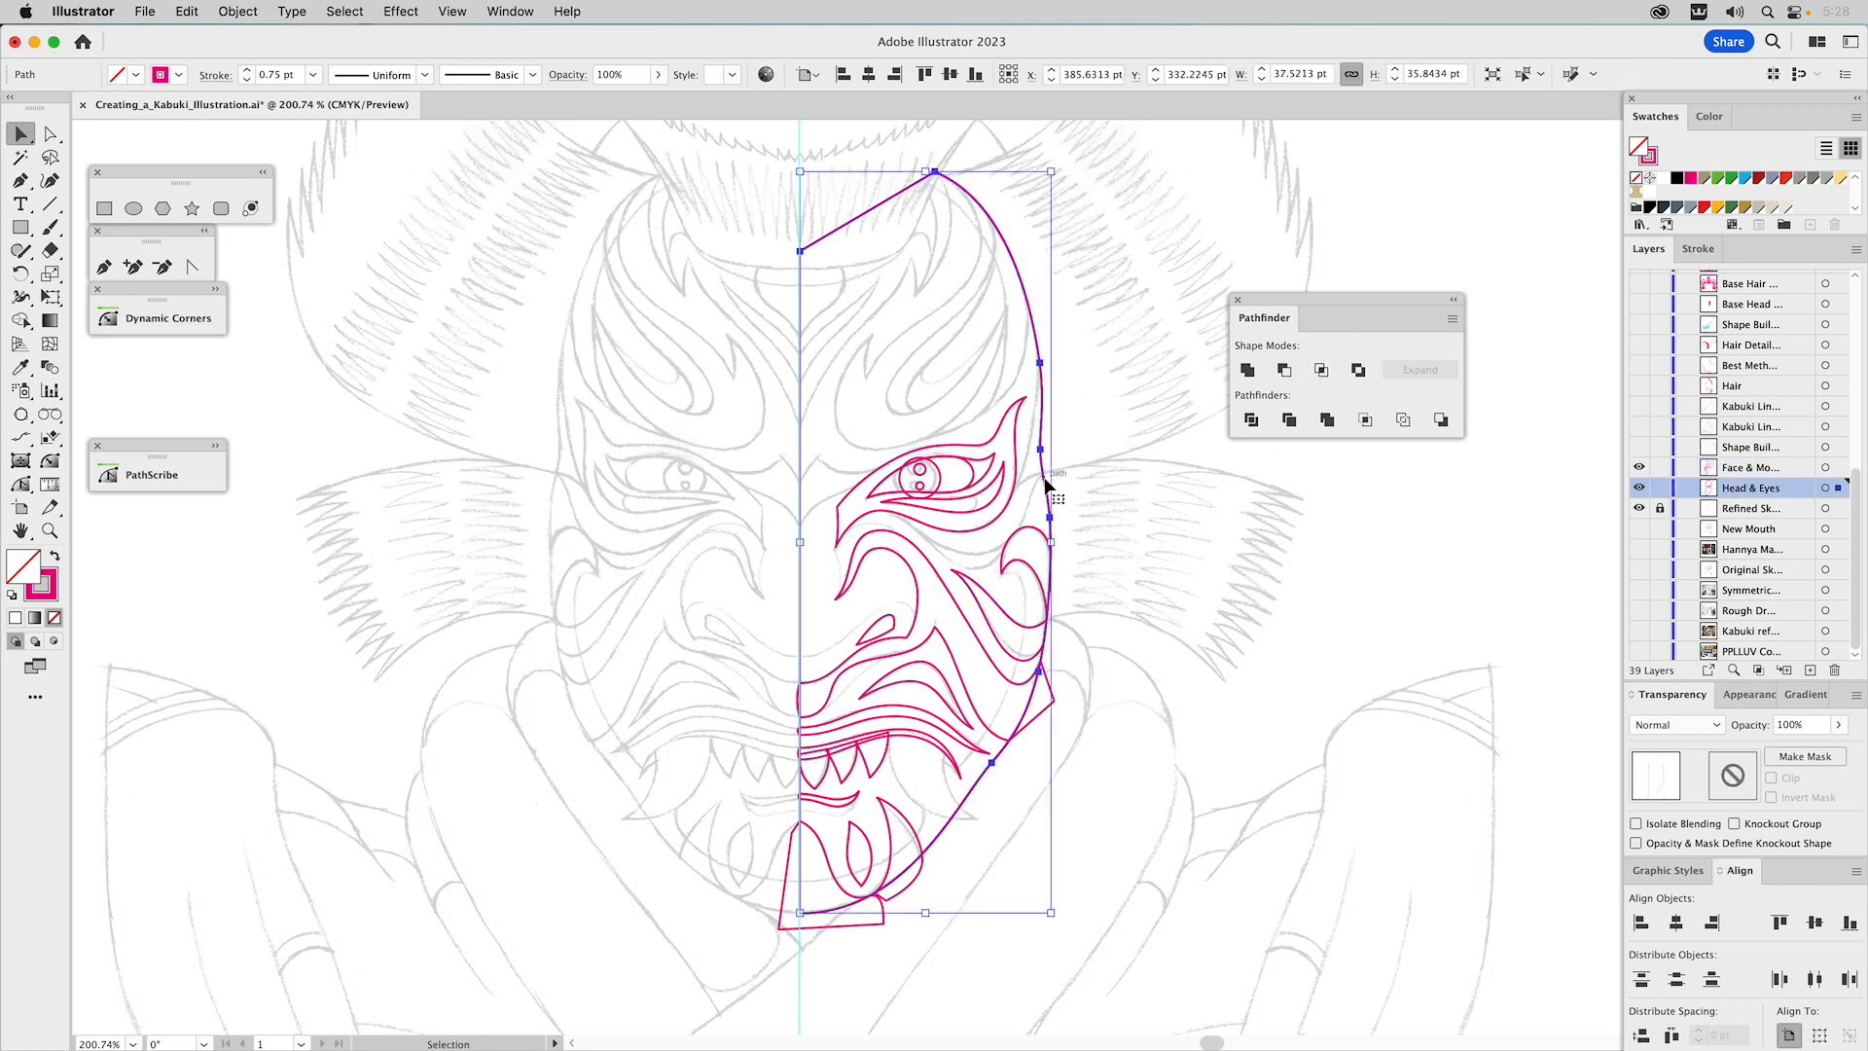
shift+click(1002, 682)
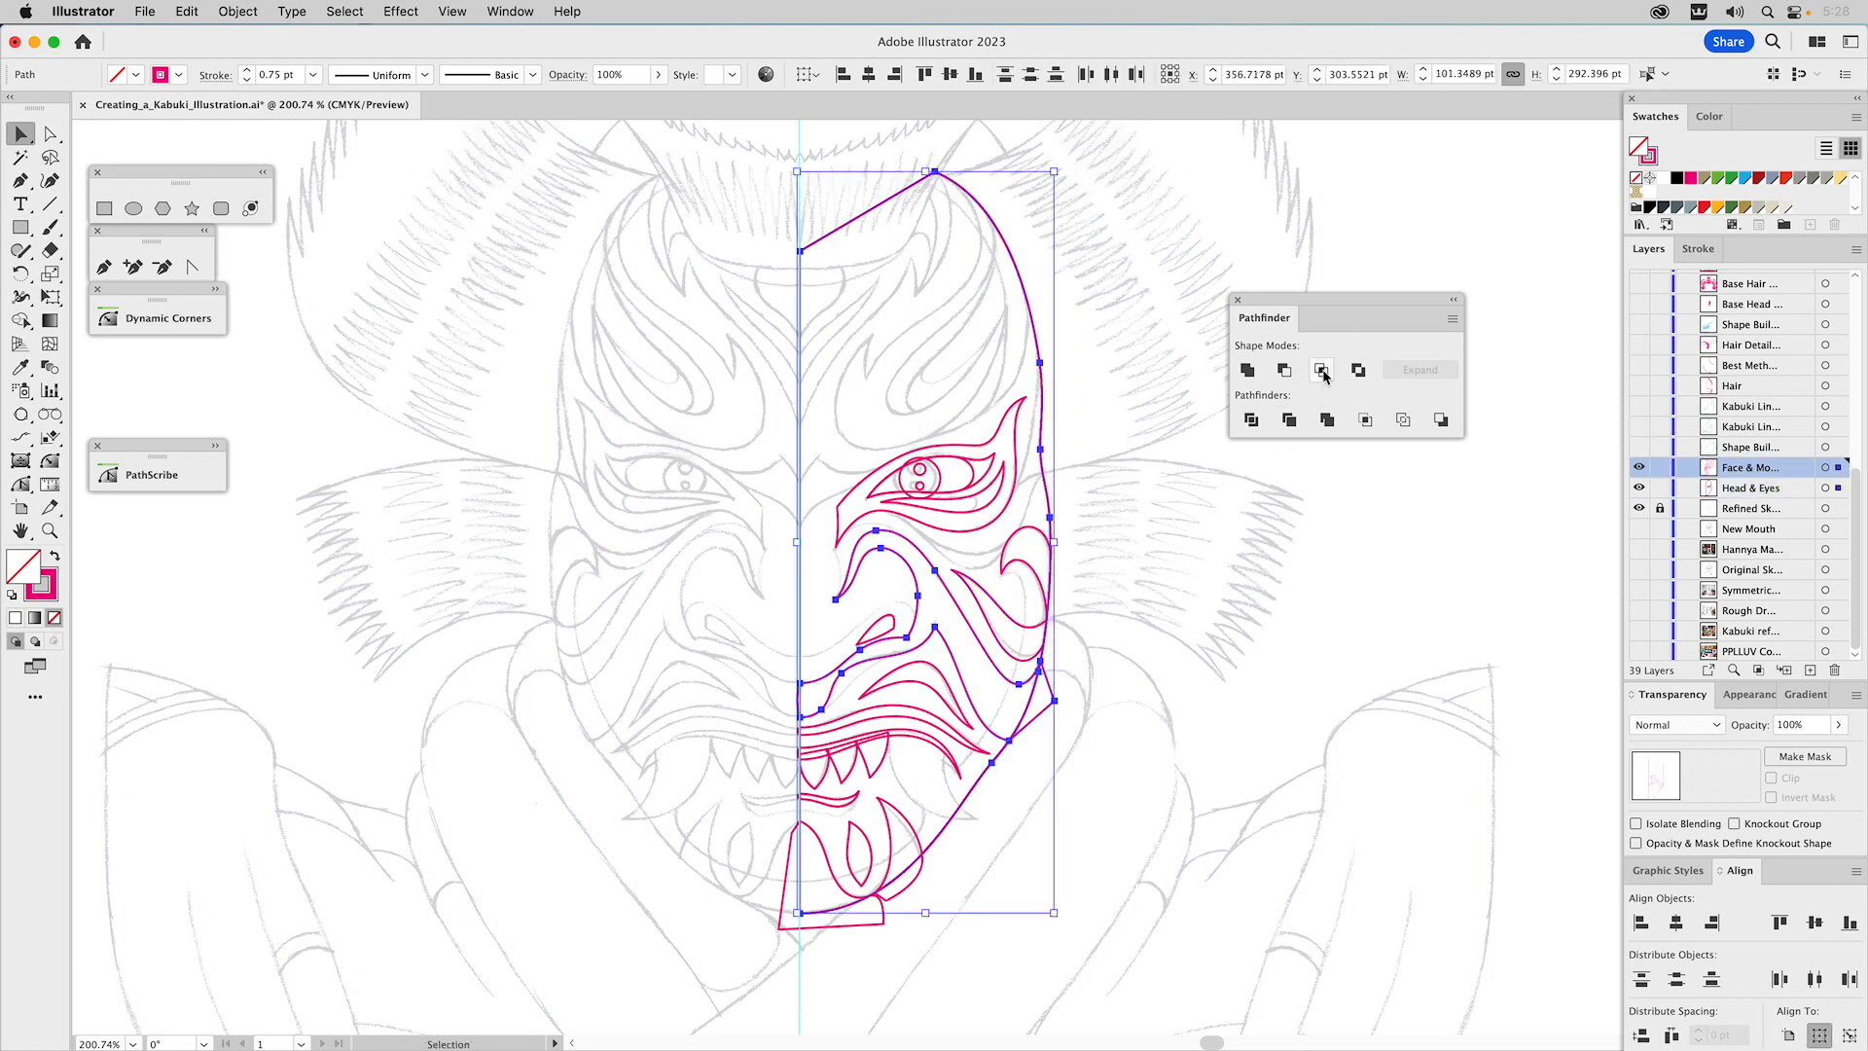
shift+click(984, 767)
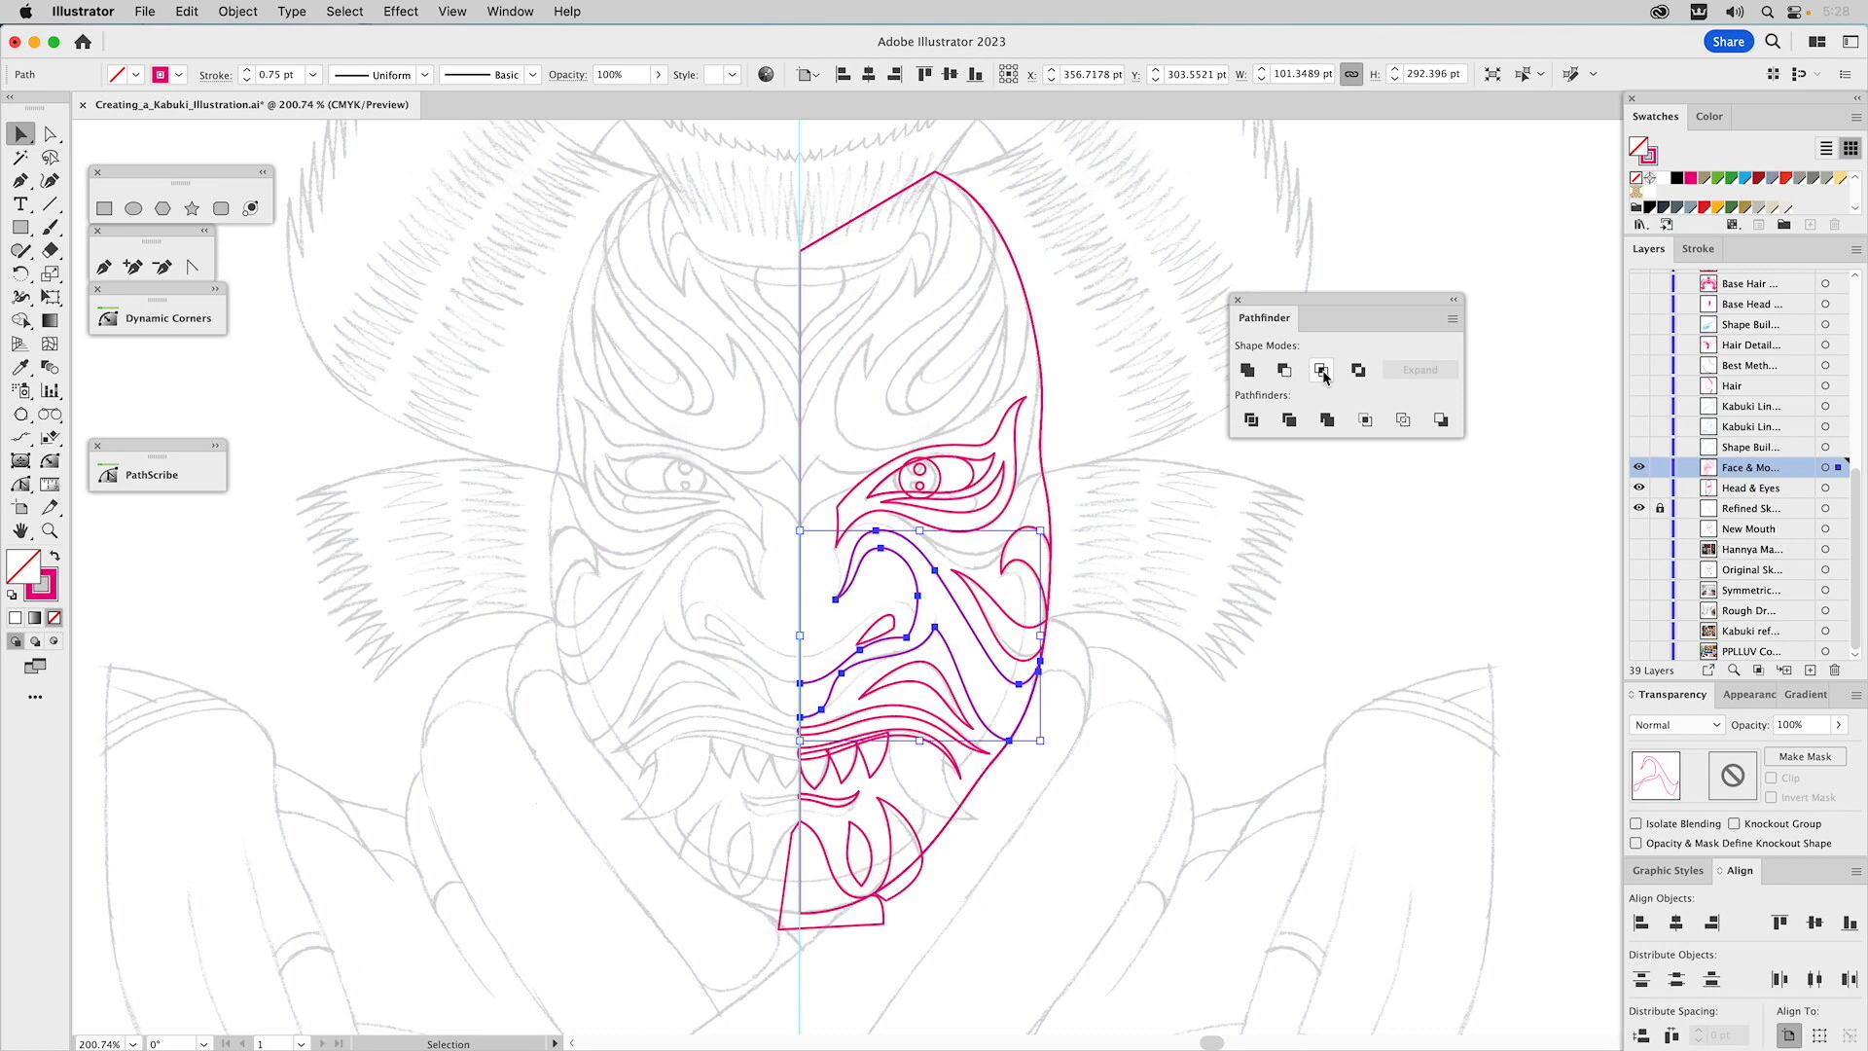
Trim the lower-jaw curl and the central chin shape by intersecting each with a copy of the half-head outline.
click(950, 820)
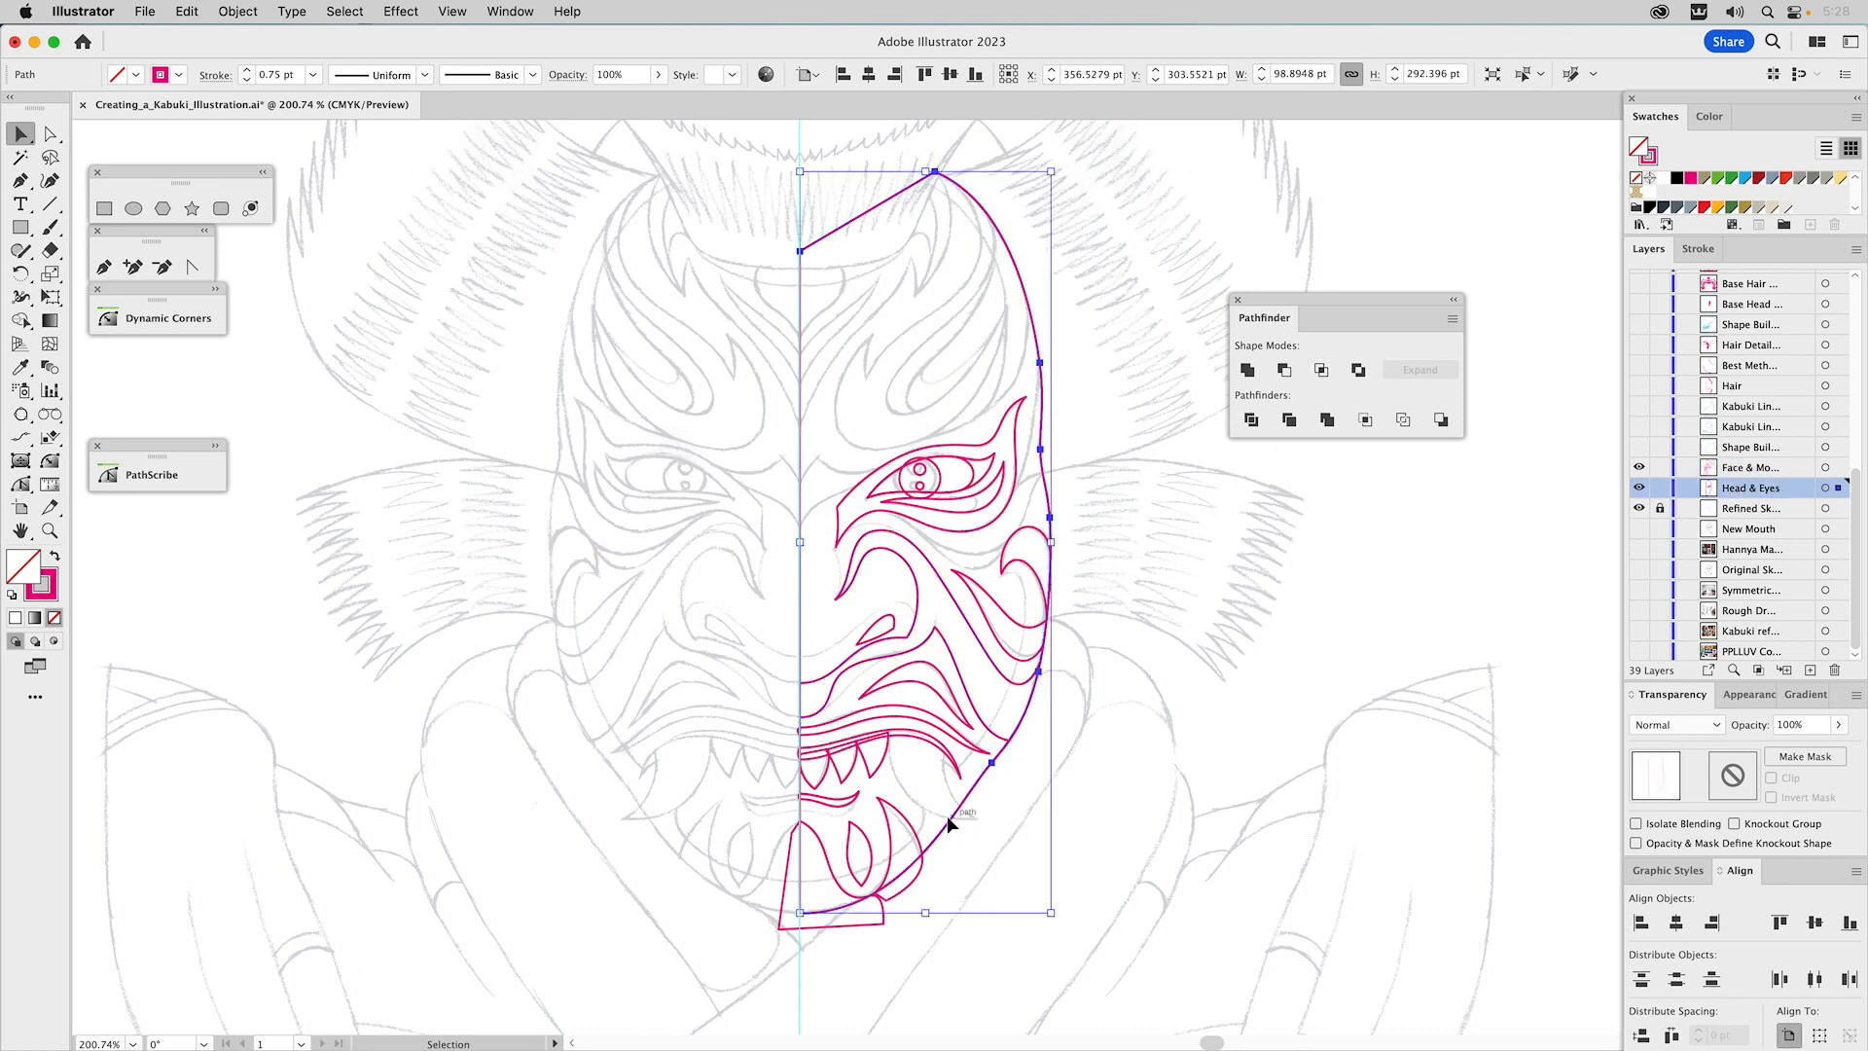
click(914, 832)
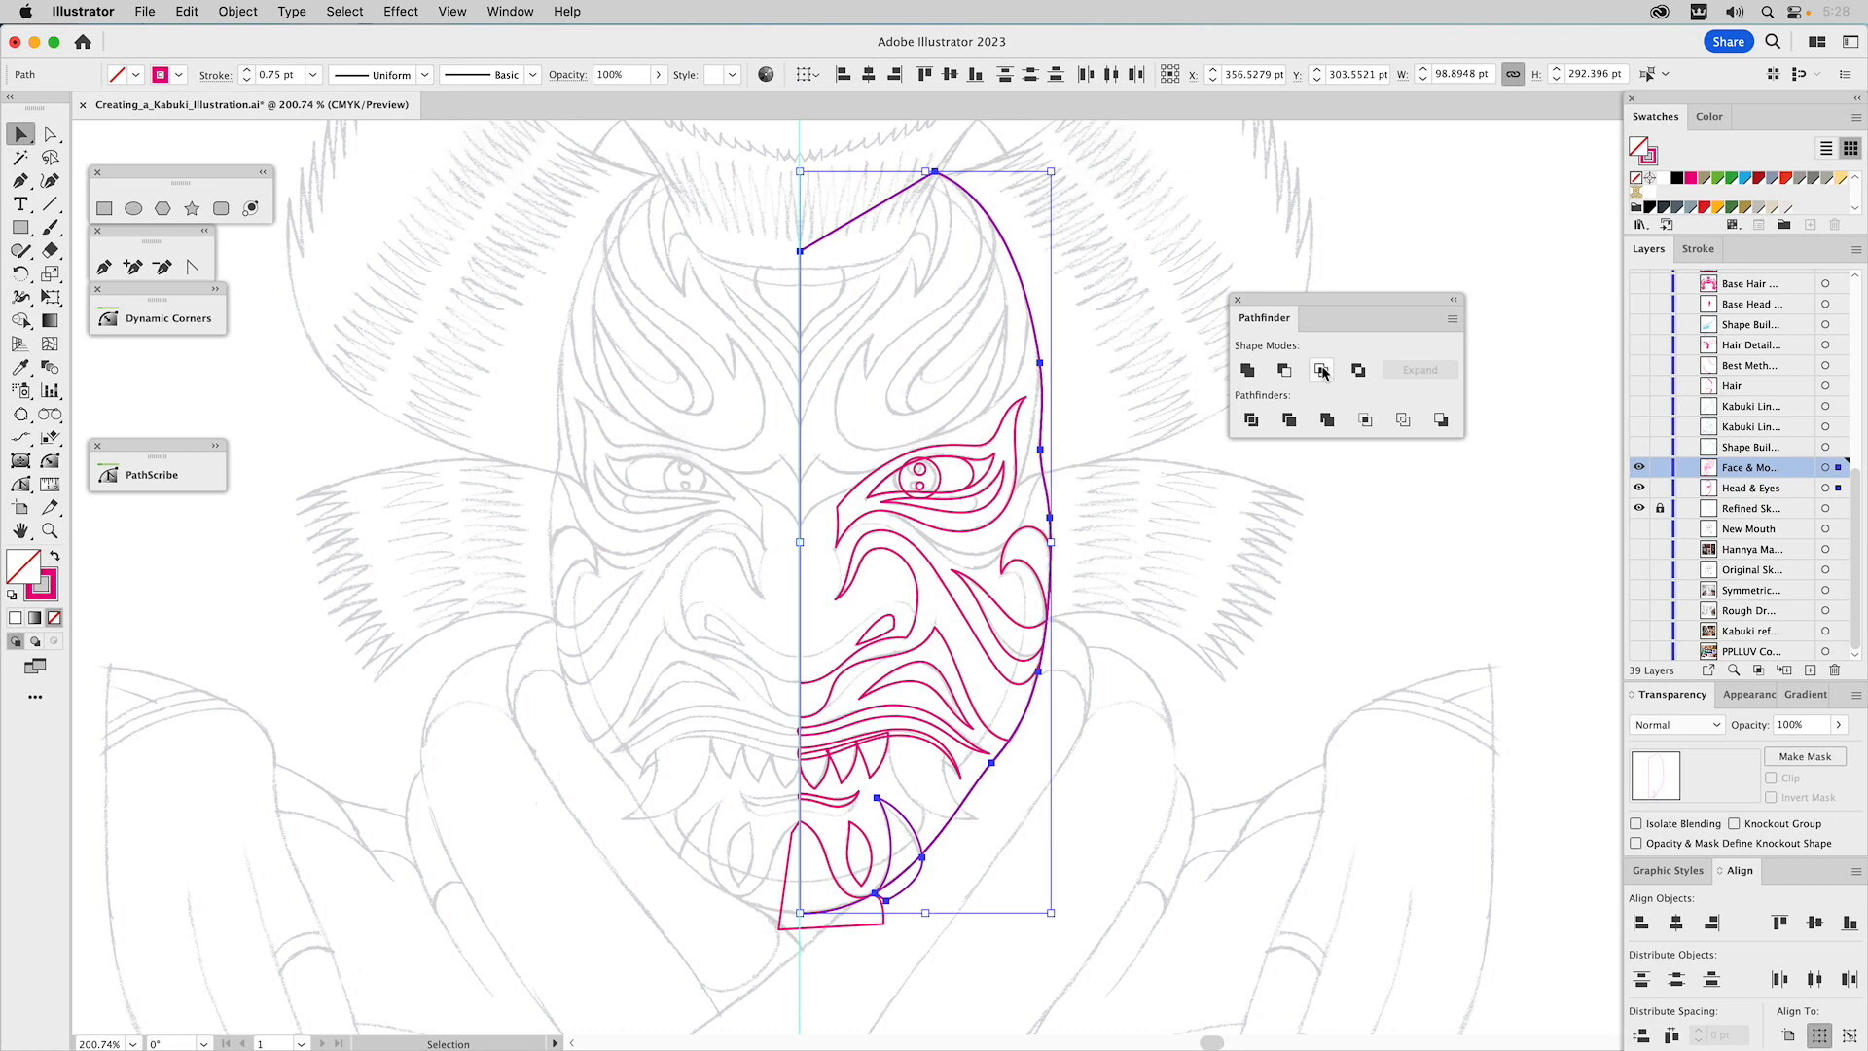
click(837, 873)
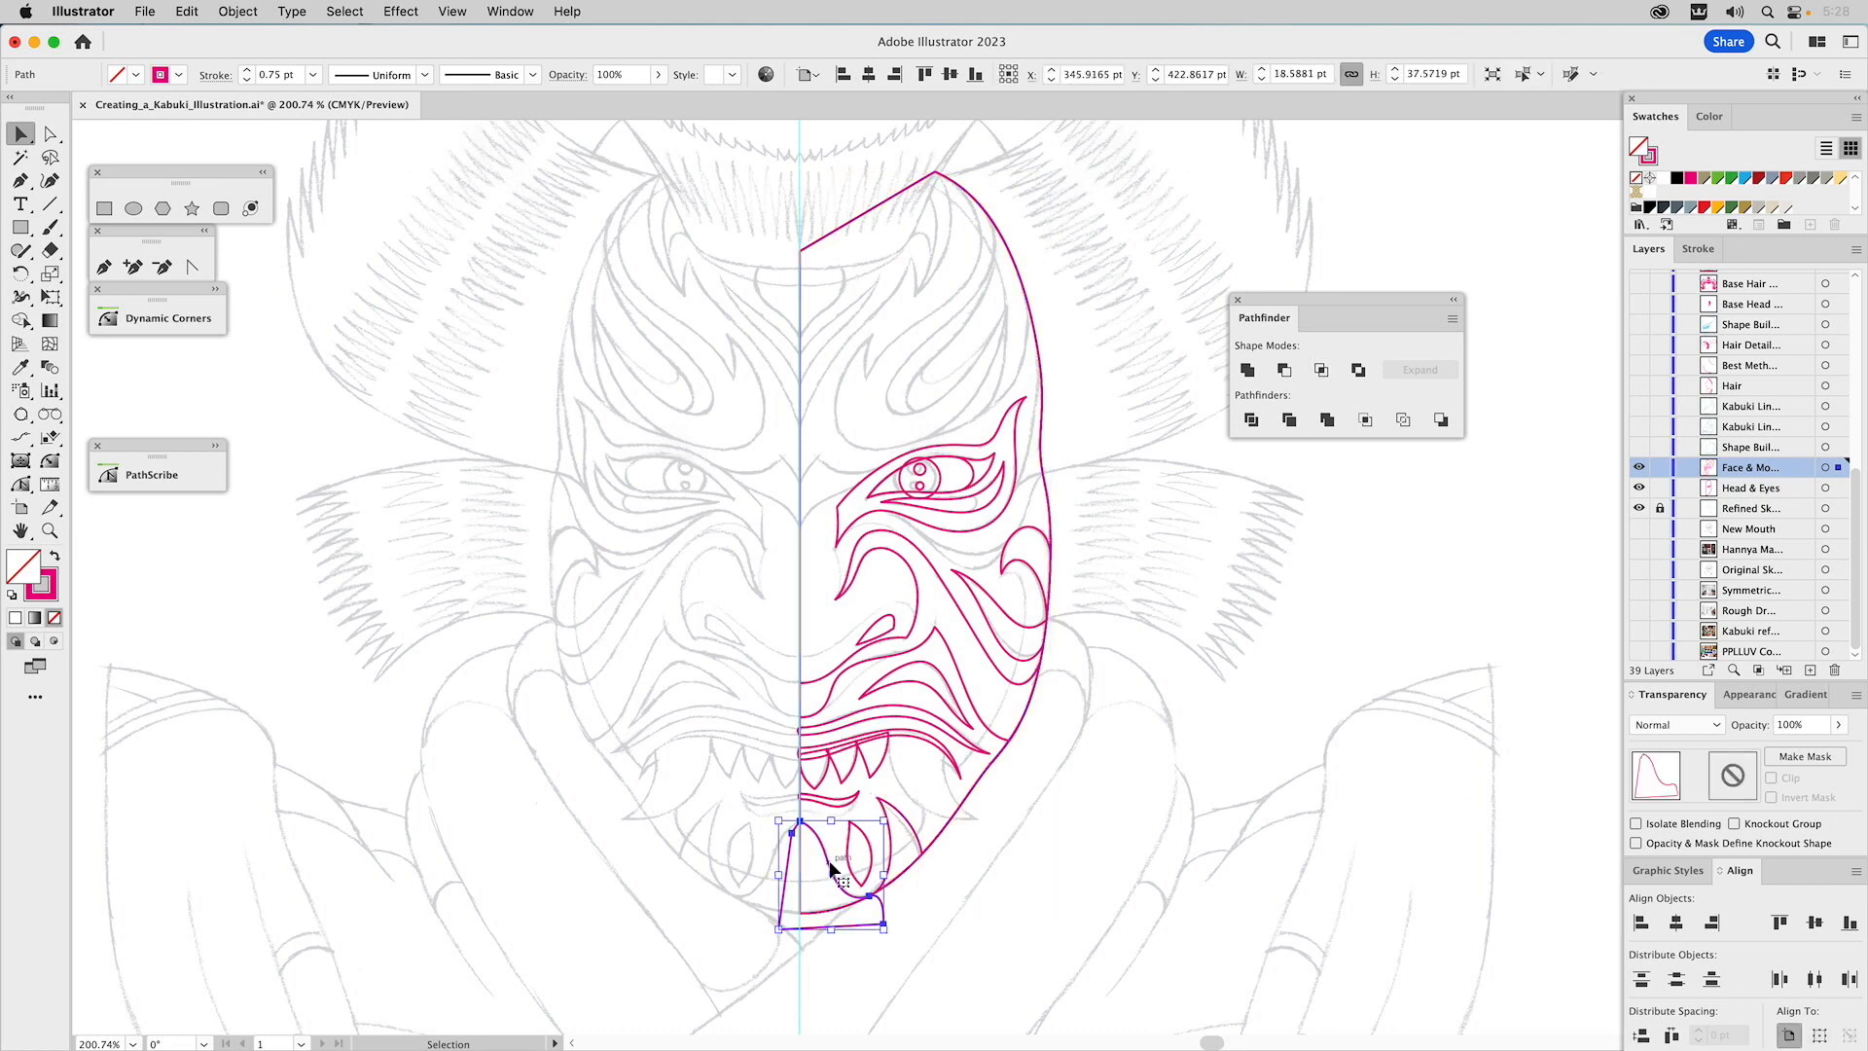
shift+click(963, 807)
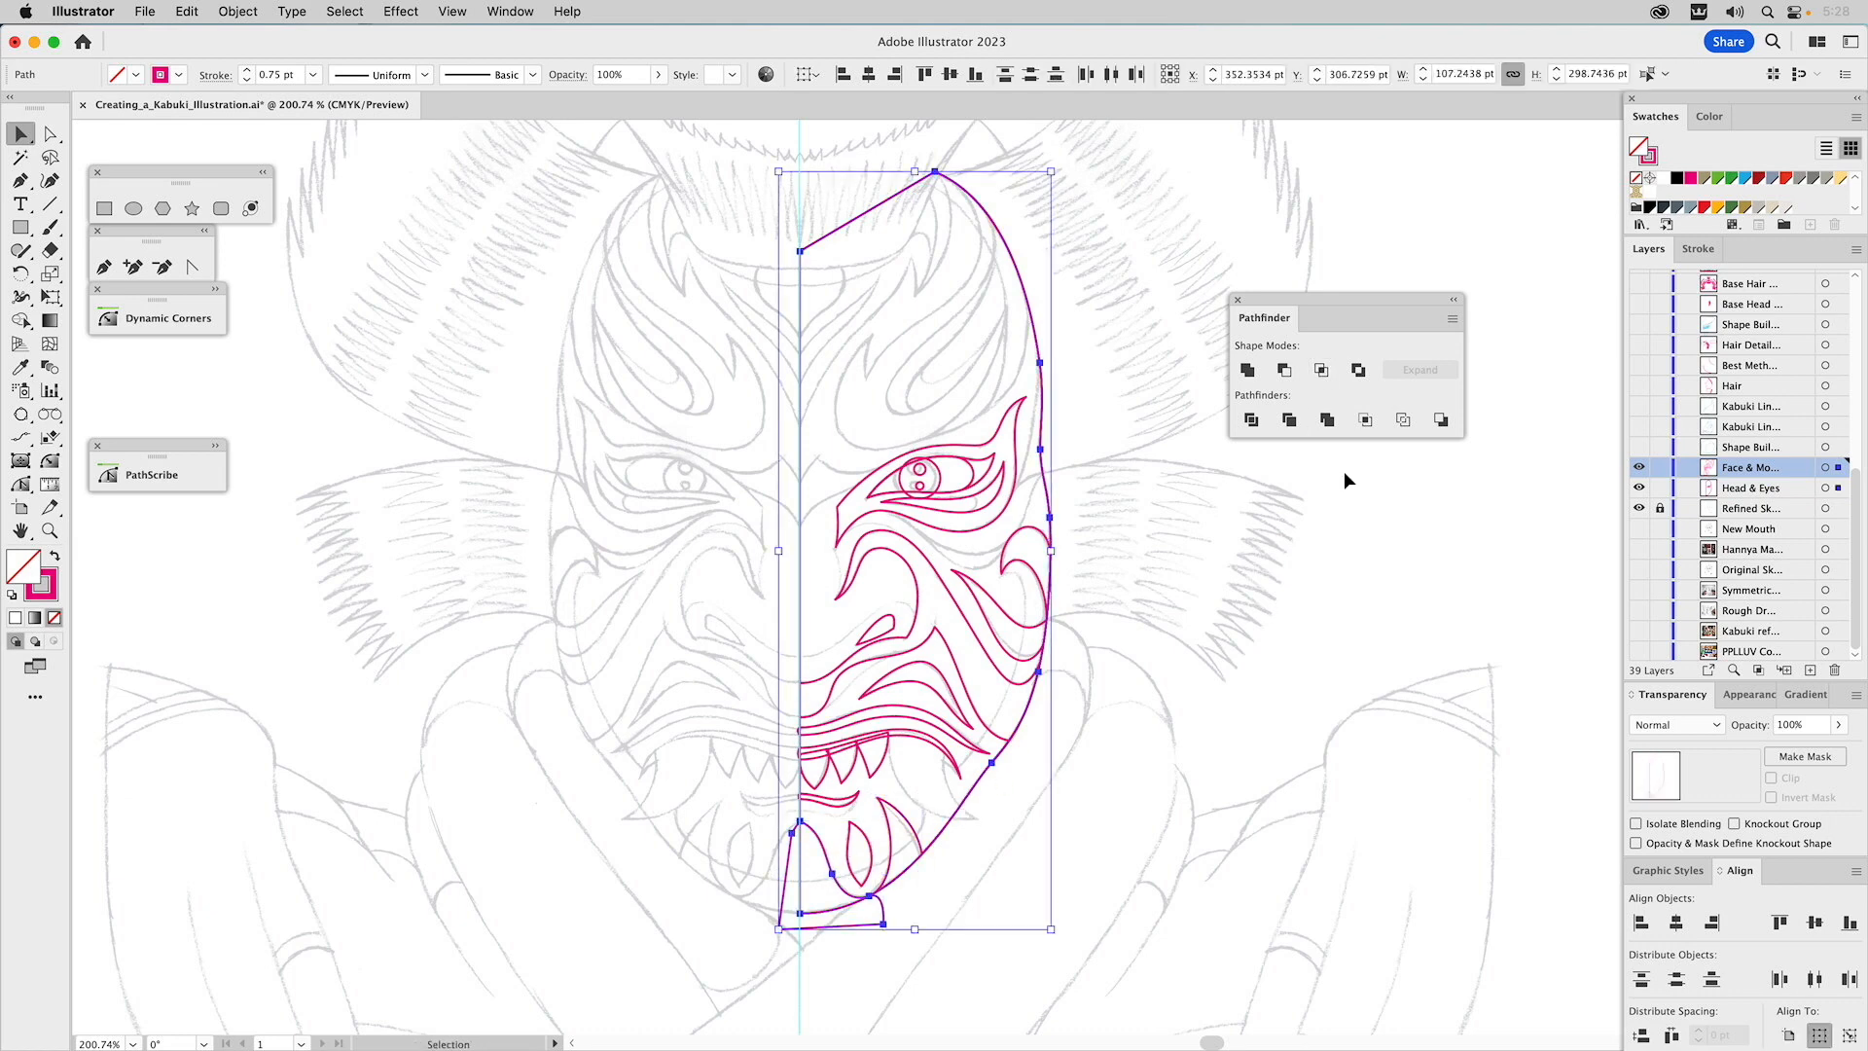
click(1321, 370)
Move the half-head outline slightly aside to check for leftover stacked copies, and undo the move.
click(1014, 788)
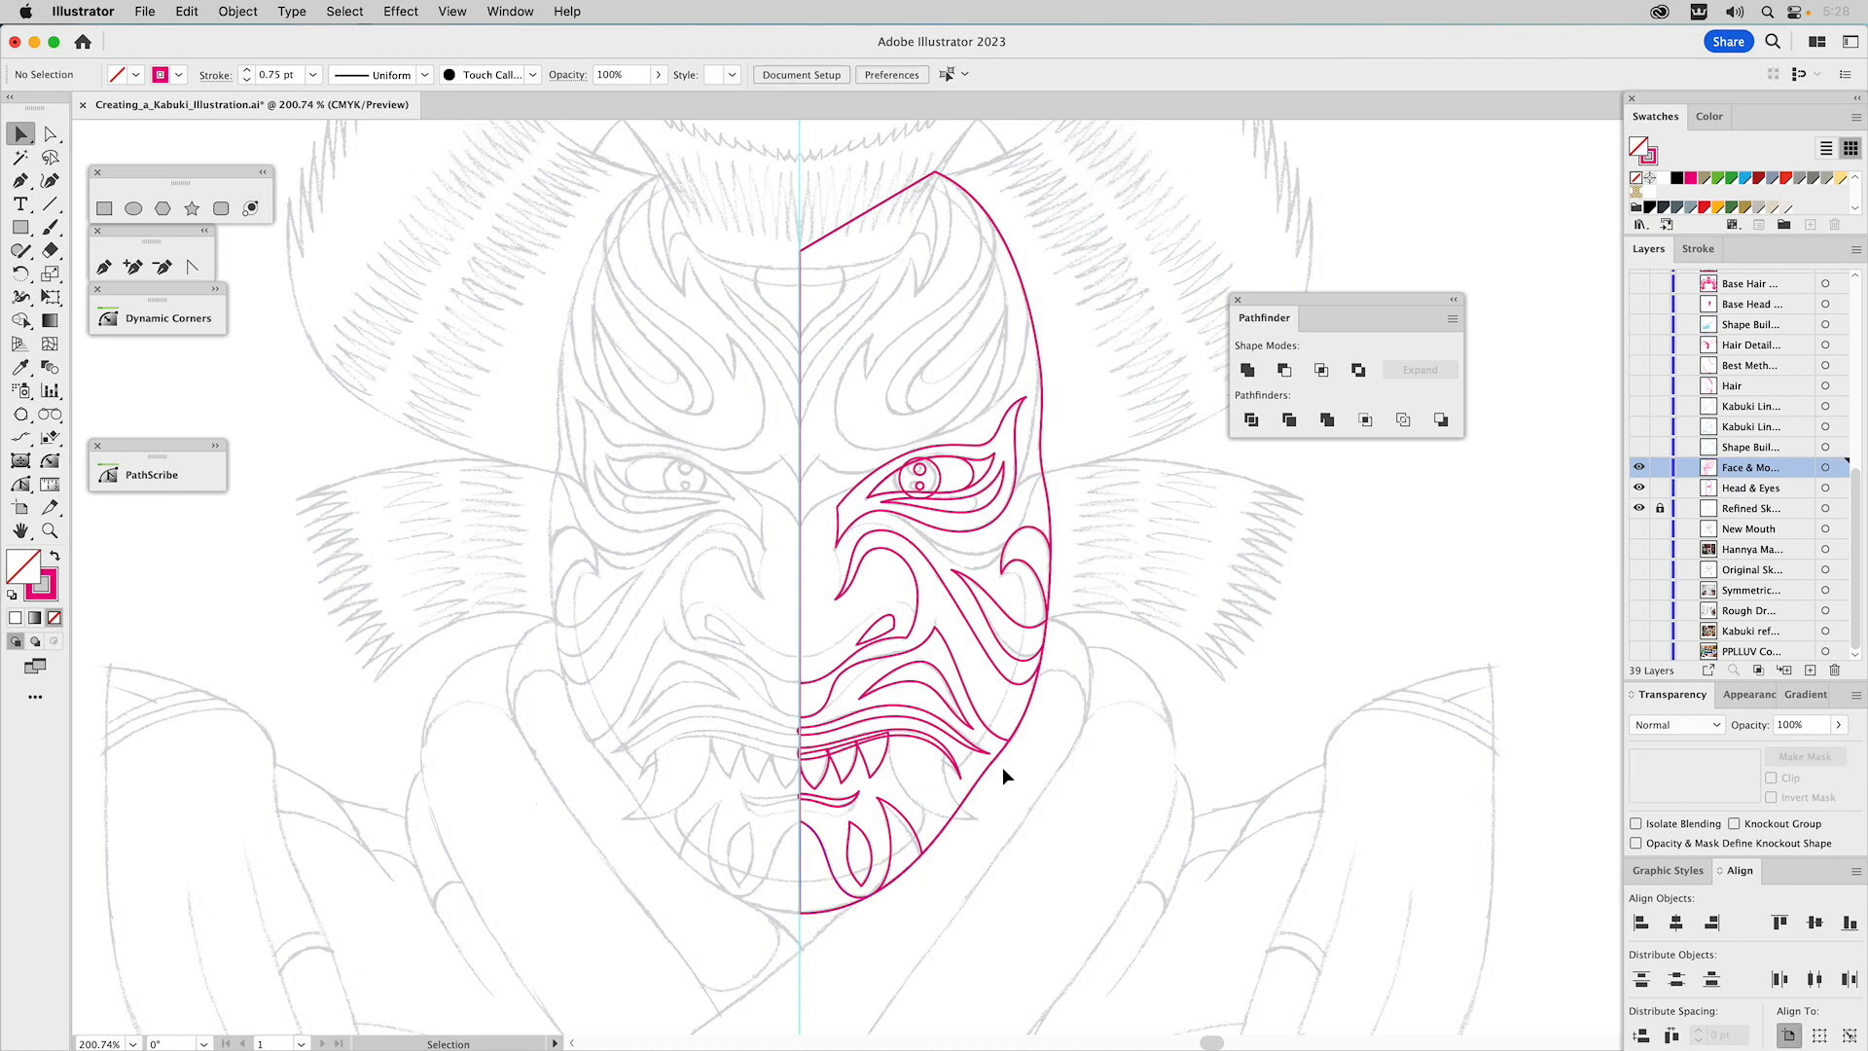
drag(988, 769, 1000, 773)
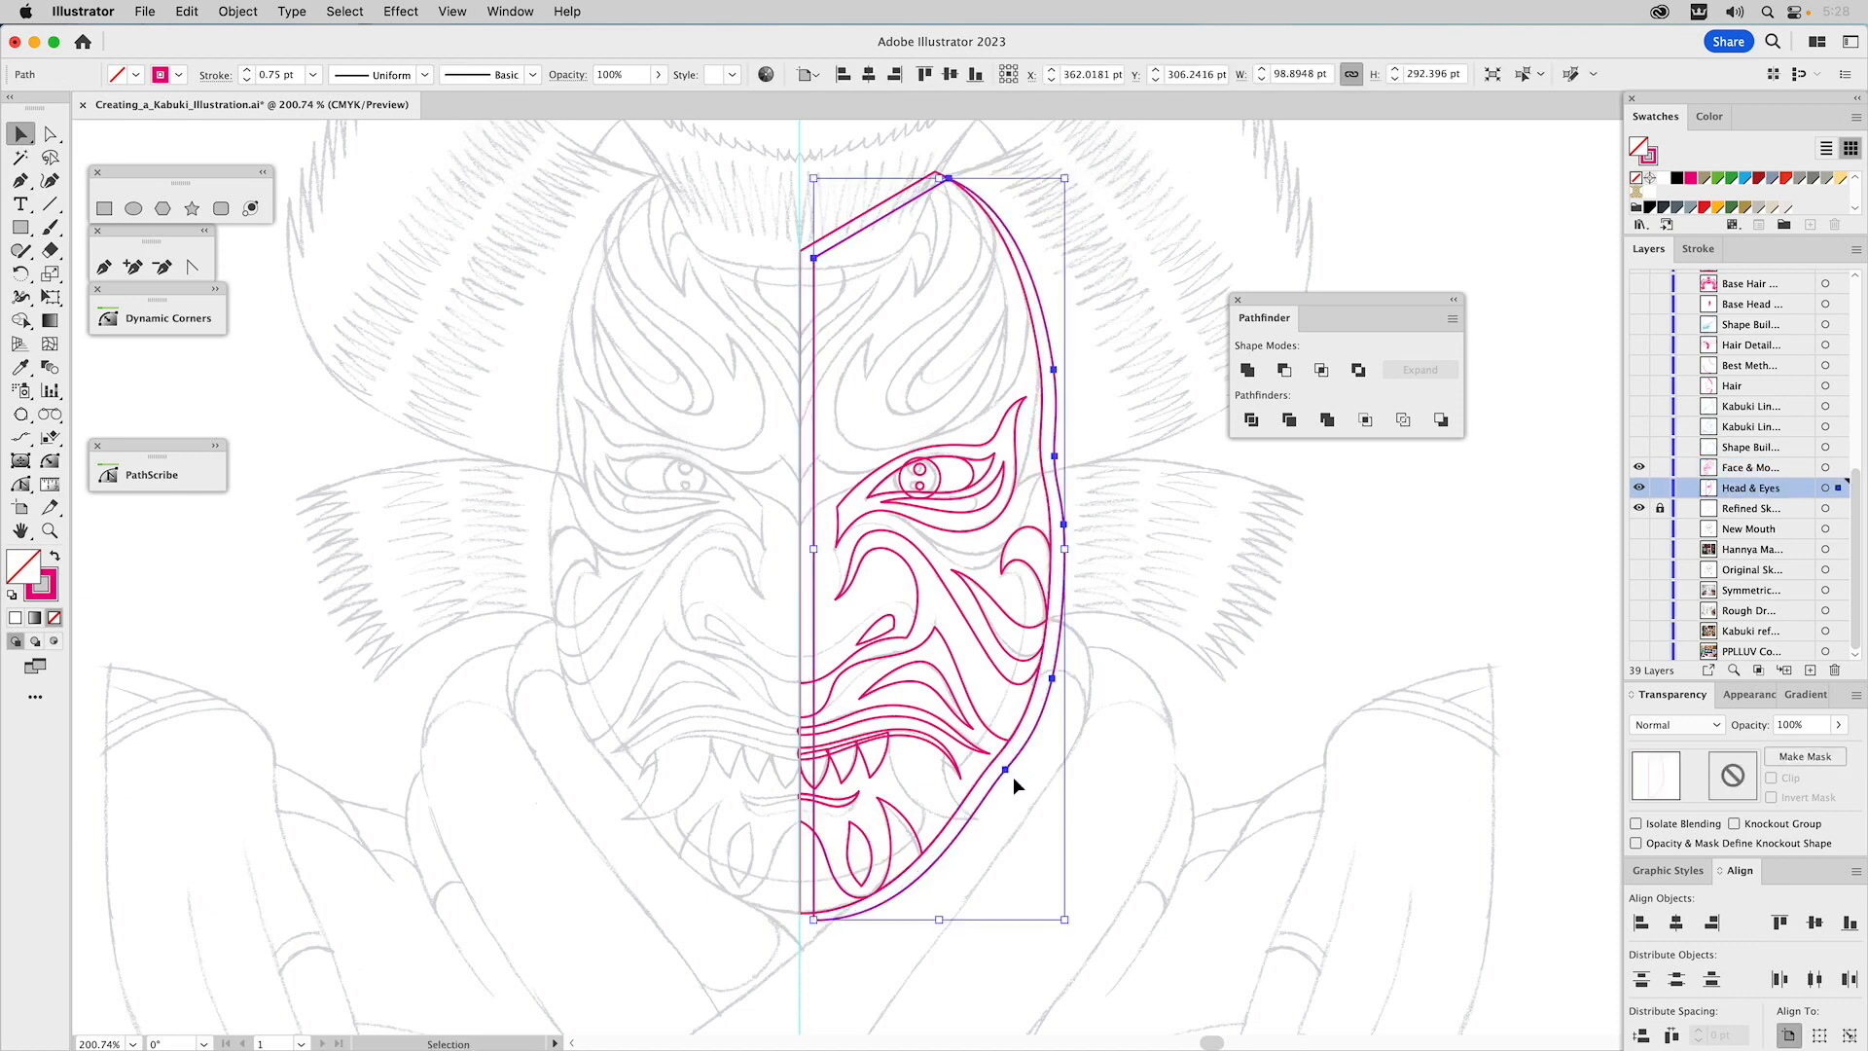
click(1012, 777)
click(990, 774)
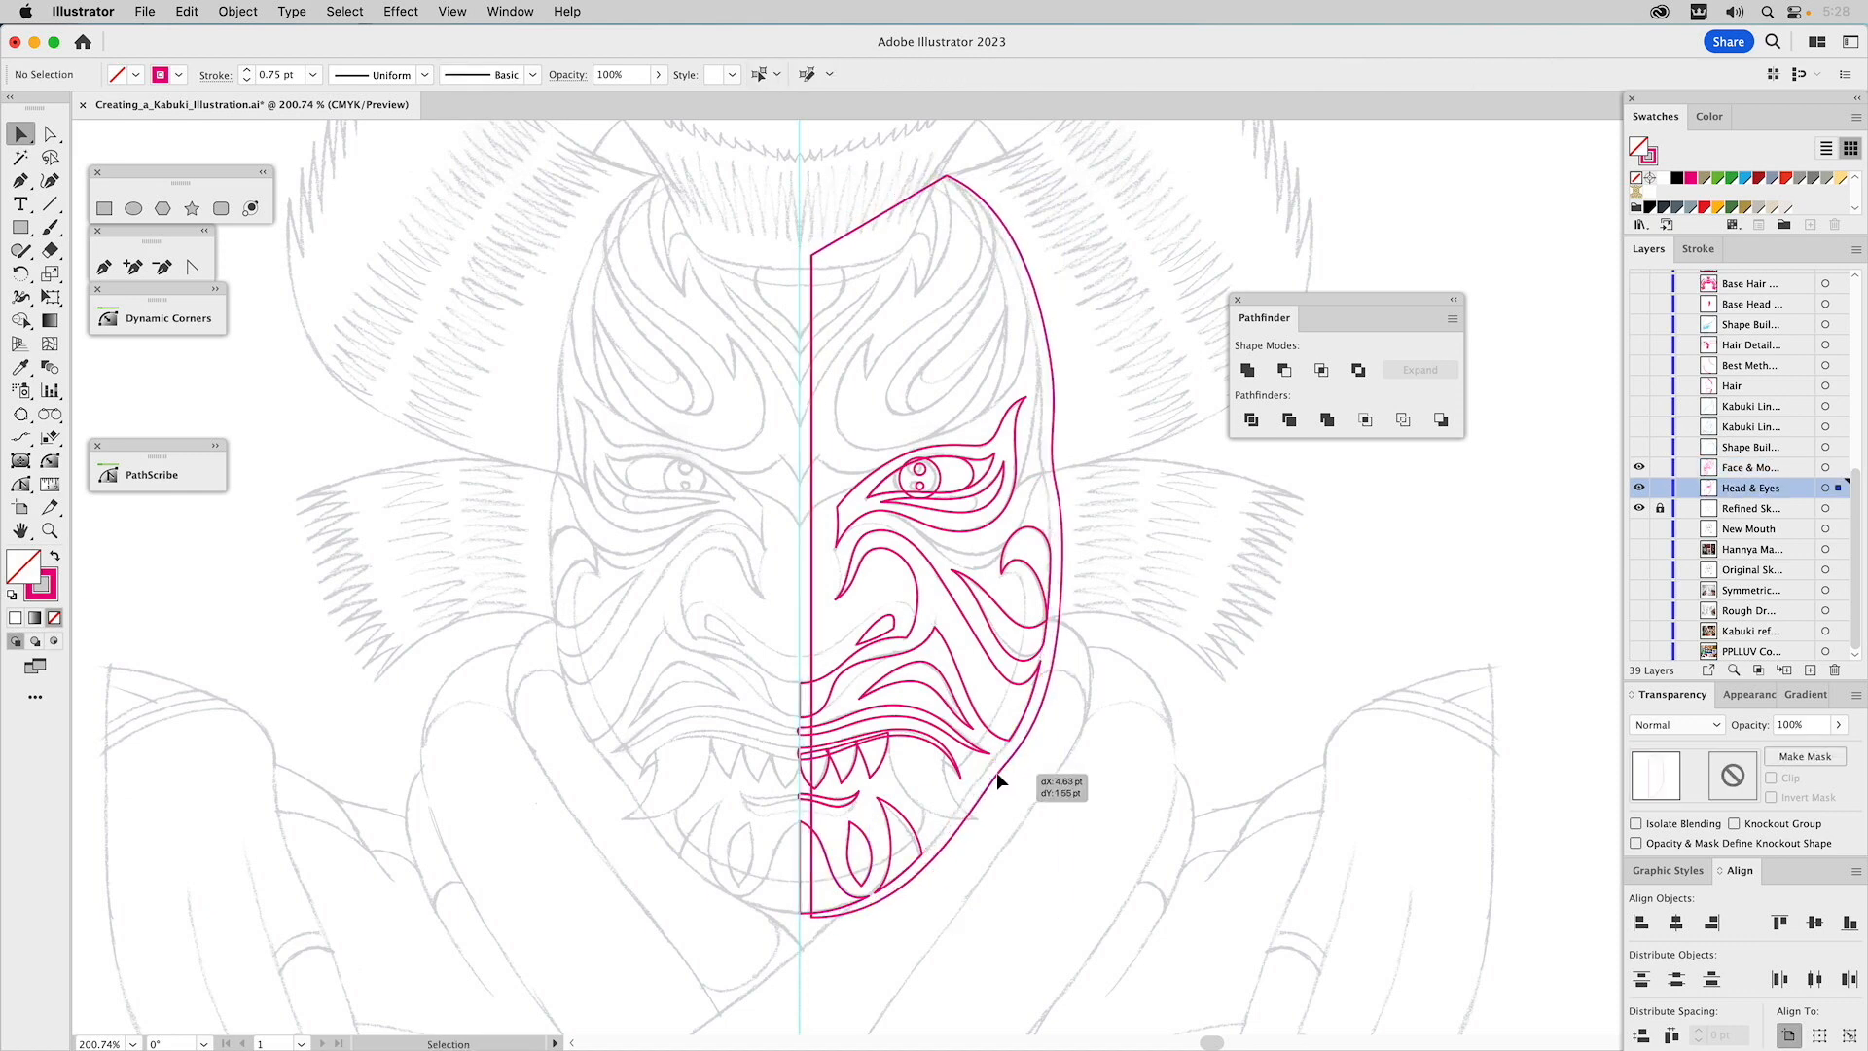
click(1113, 767)
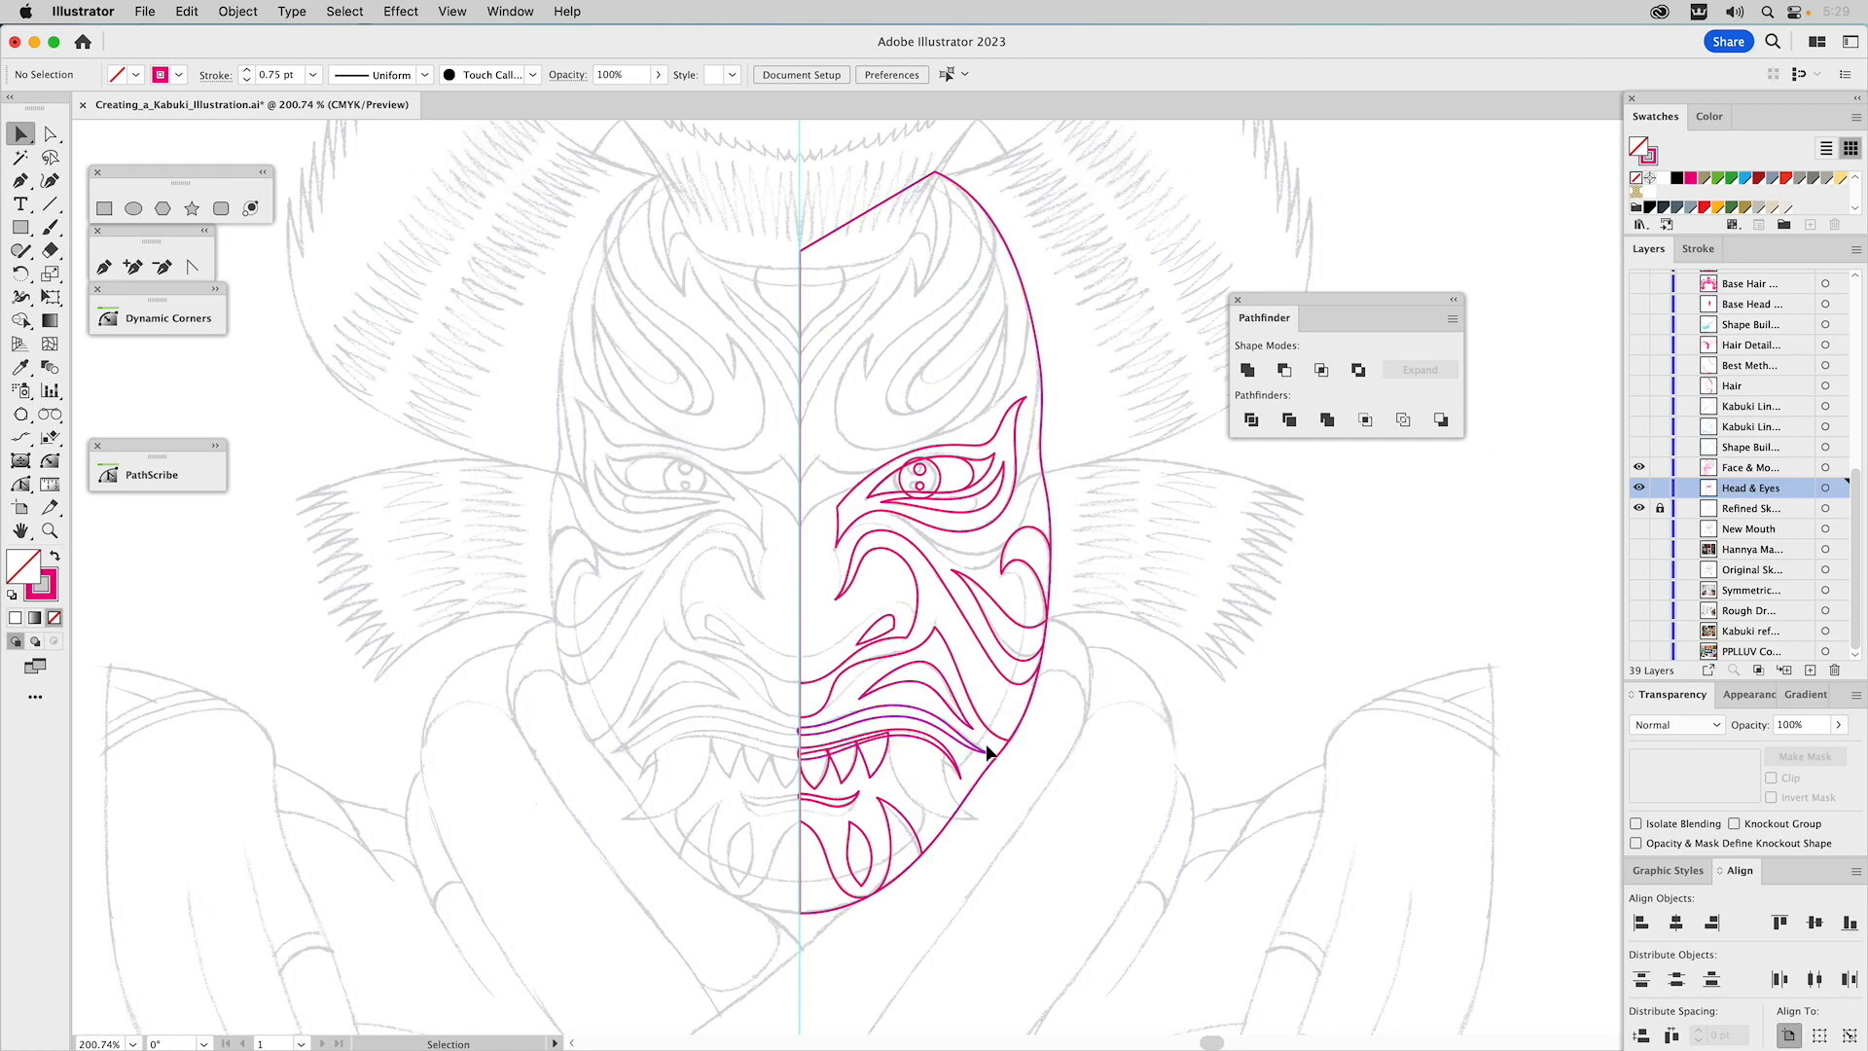
Select all the face paths and set their stroke weight to 0.25 pt, leaving nothing selected.
key(z)
drag(726, 446, 1401, 971)
drag(1145, 857, 1280, 775)
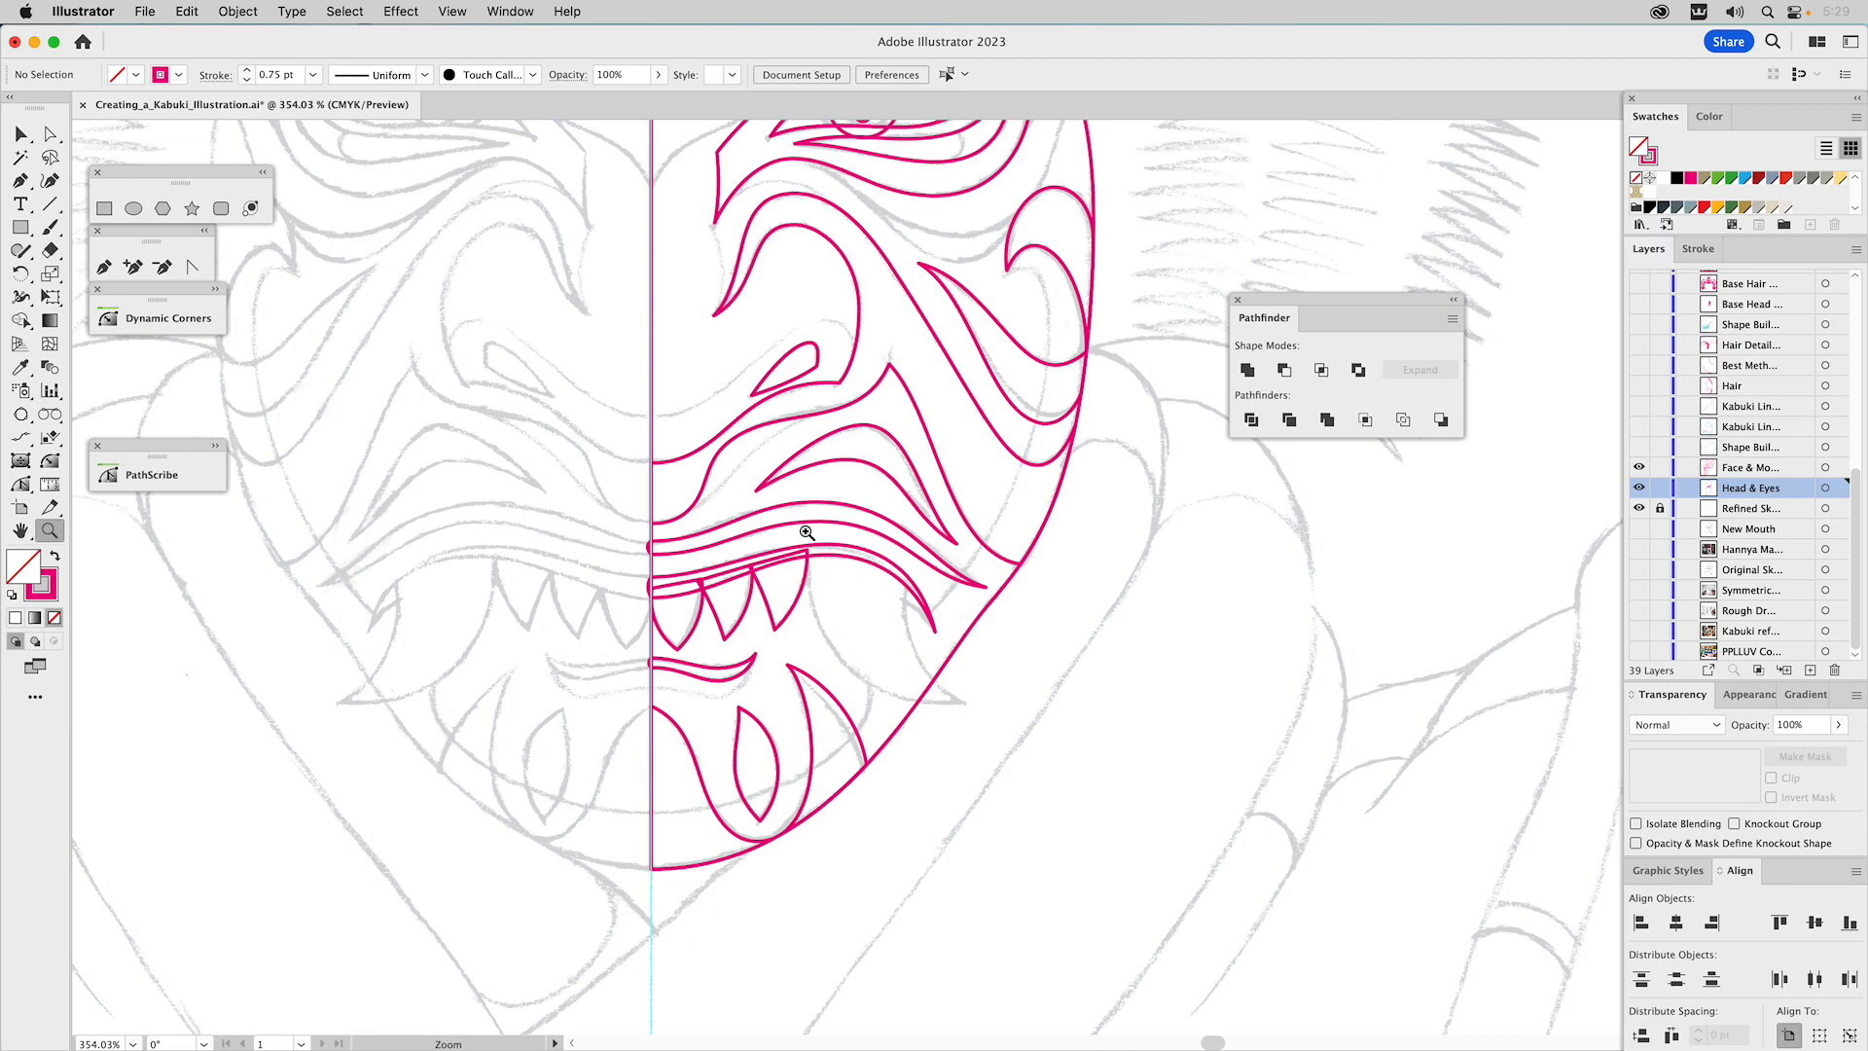
key(v)
key(super+a)
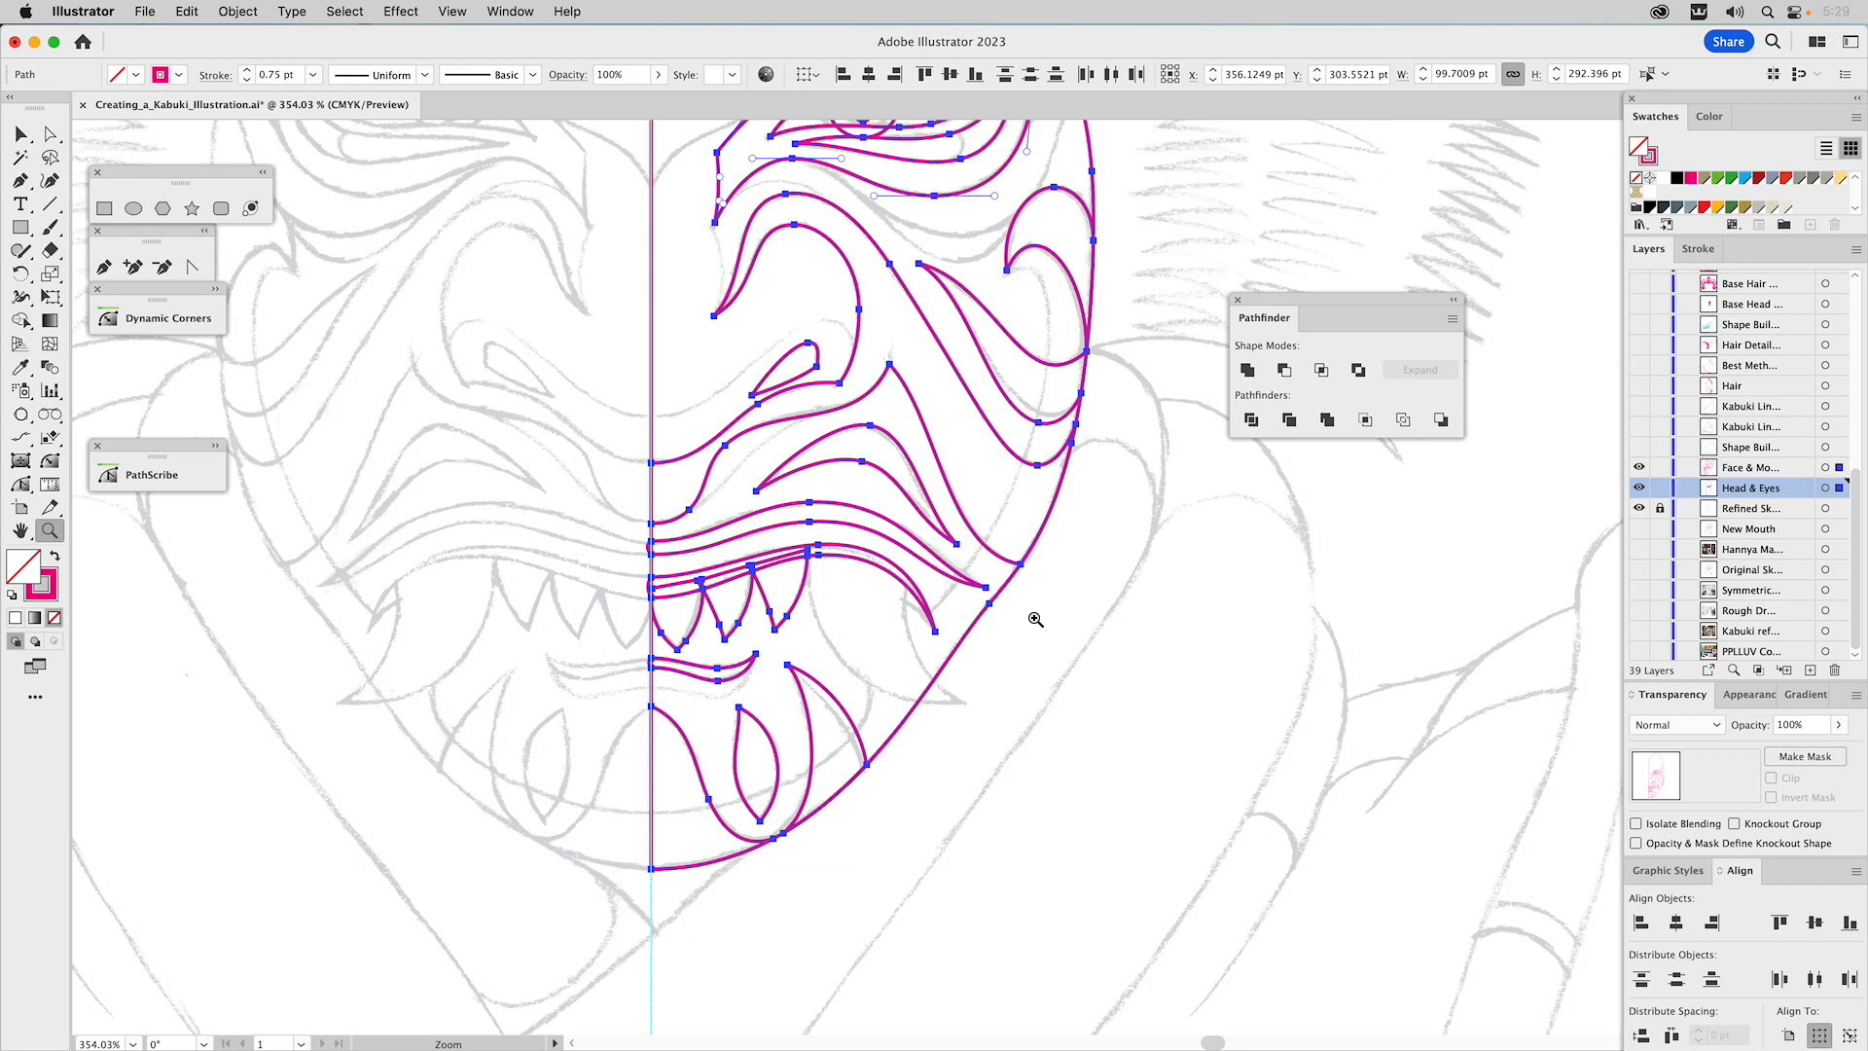
click(1705, 253)
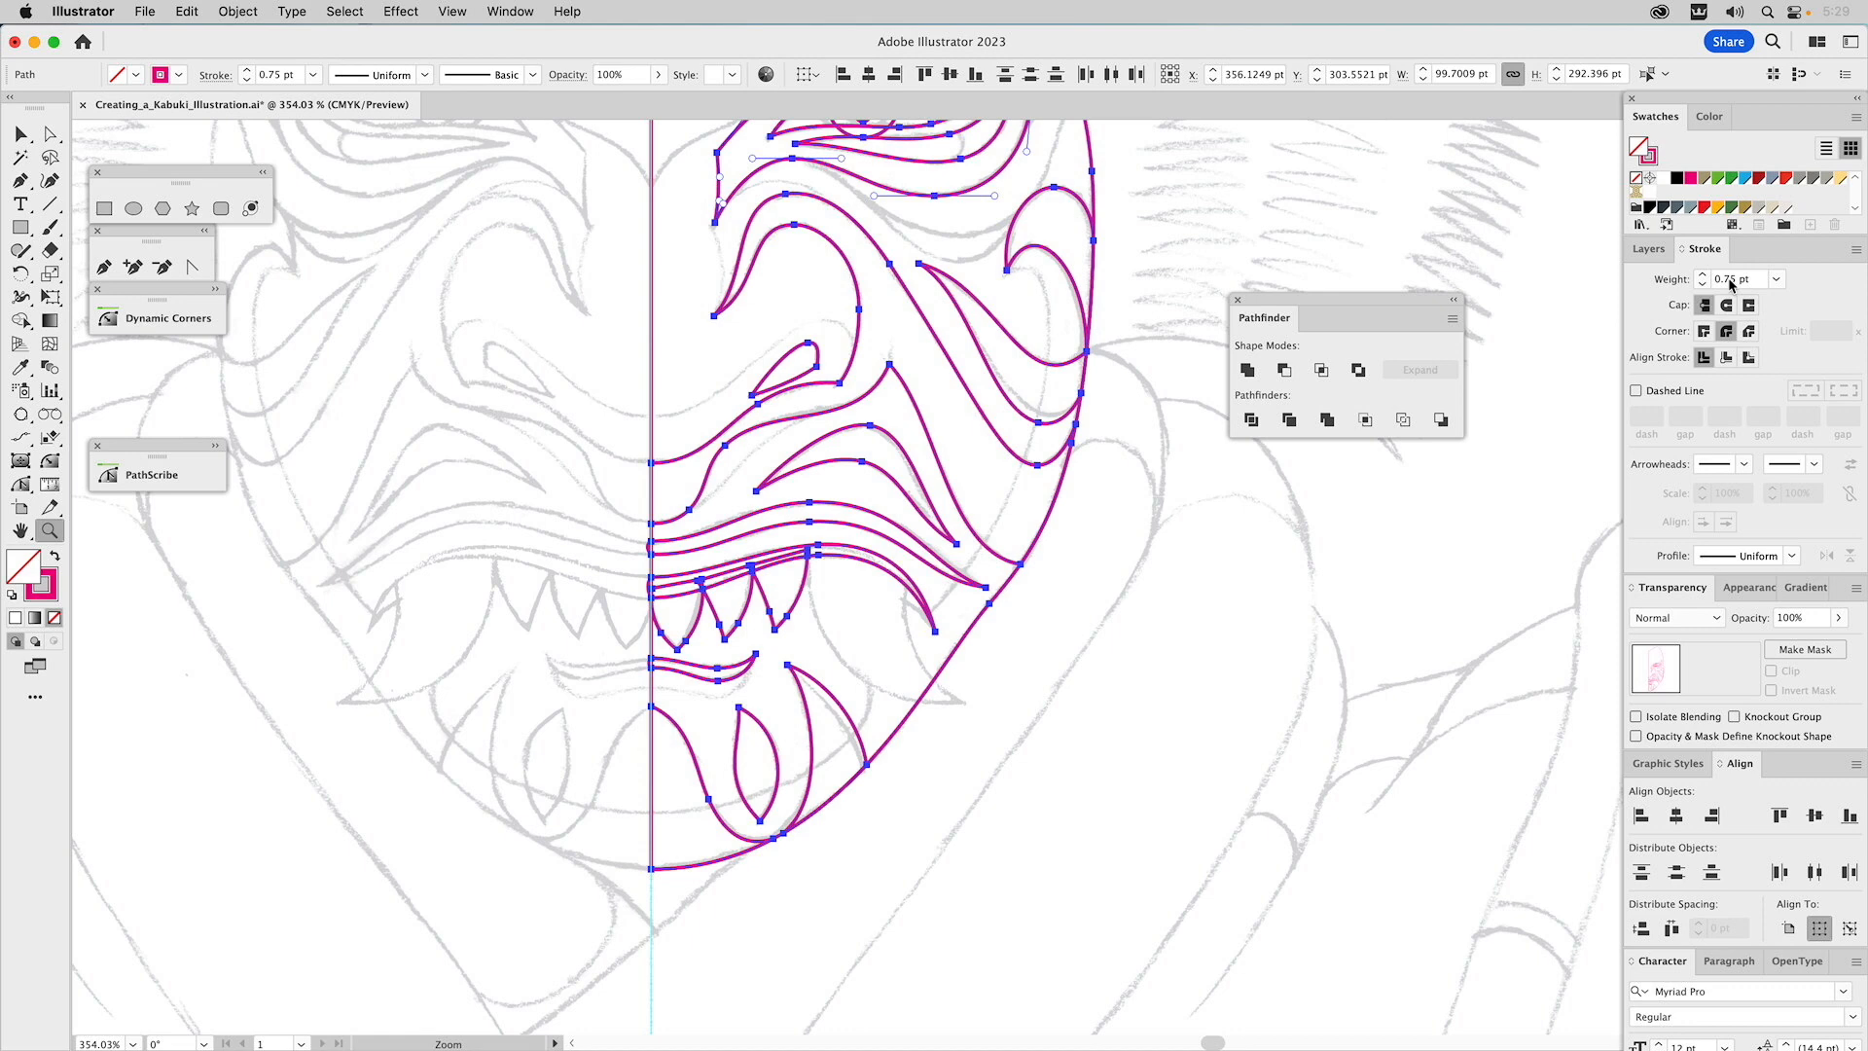
double_click(1730, 281)
click(1677, 764)
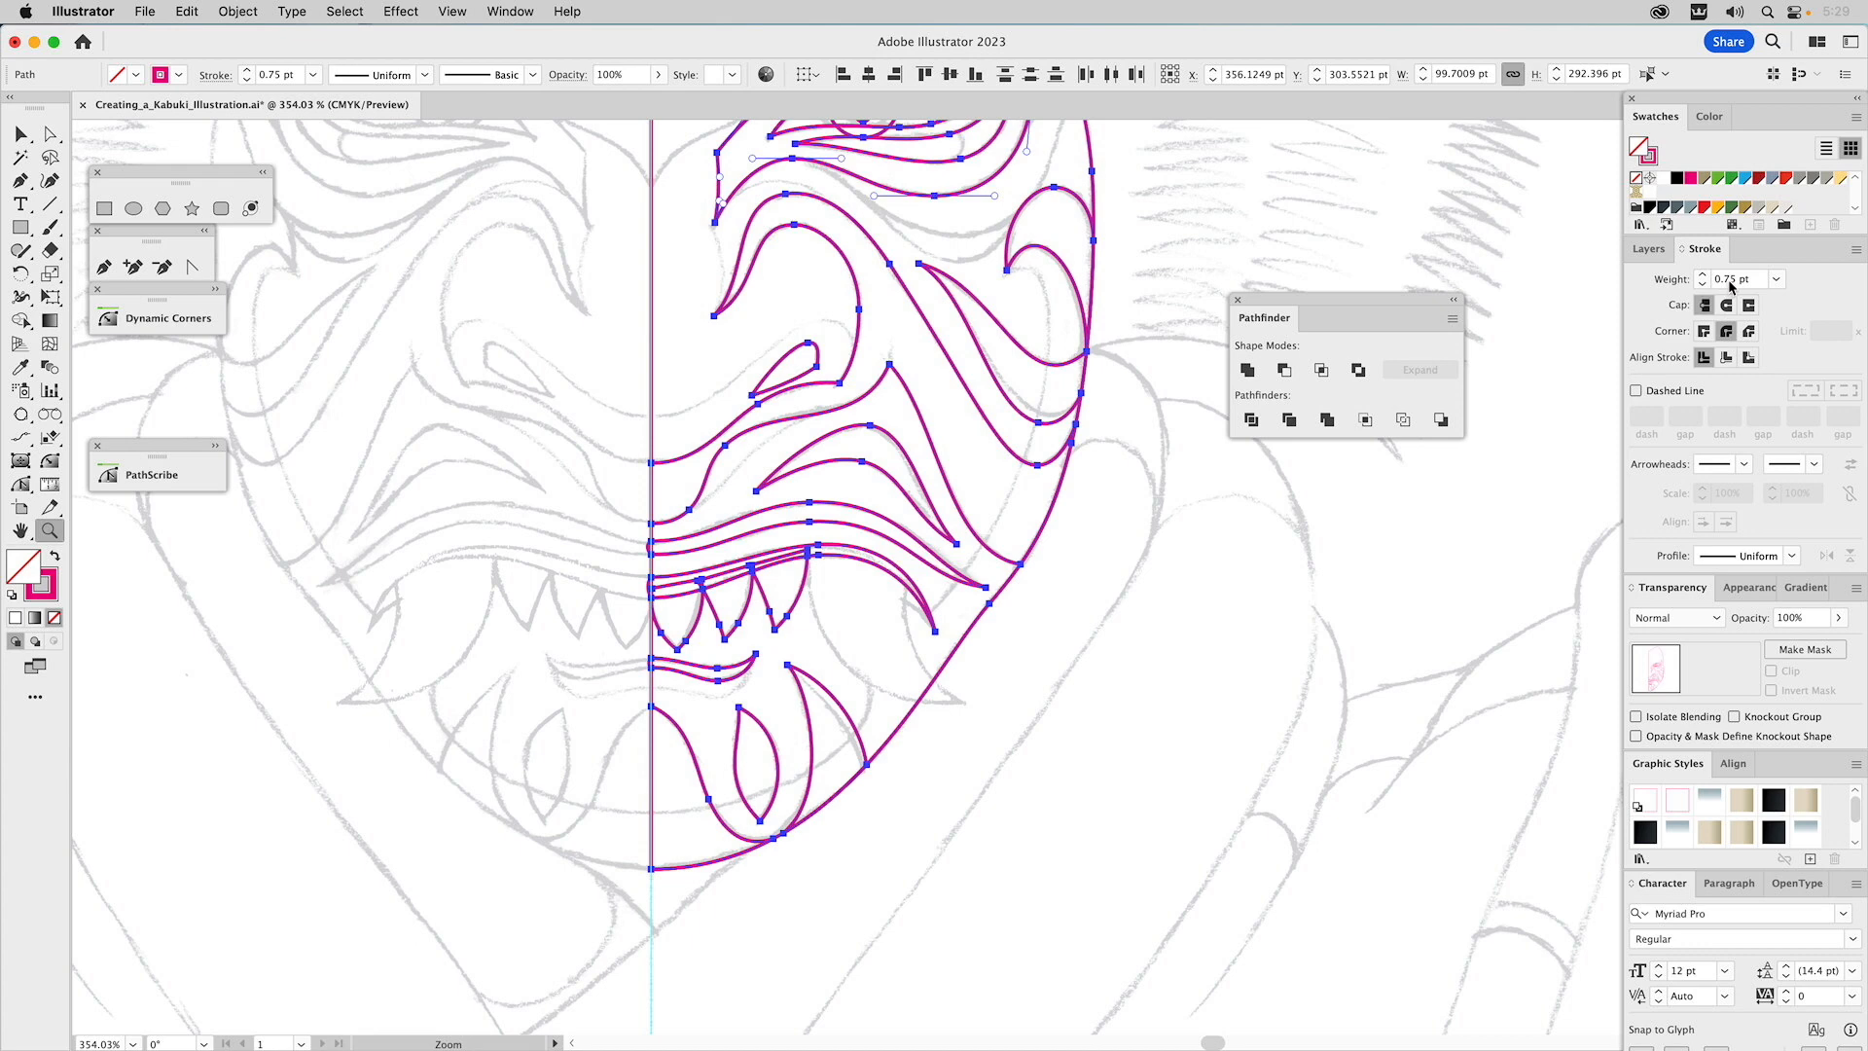
click(1776, 279)
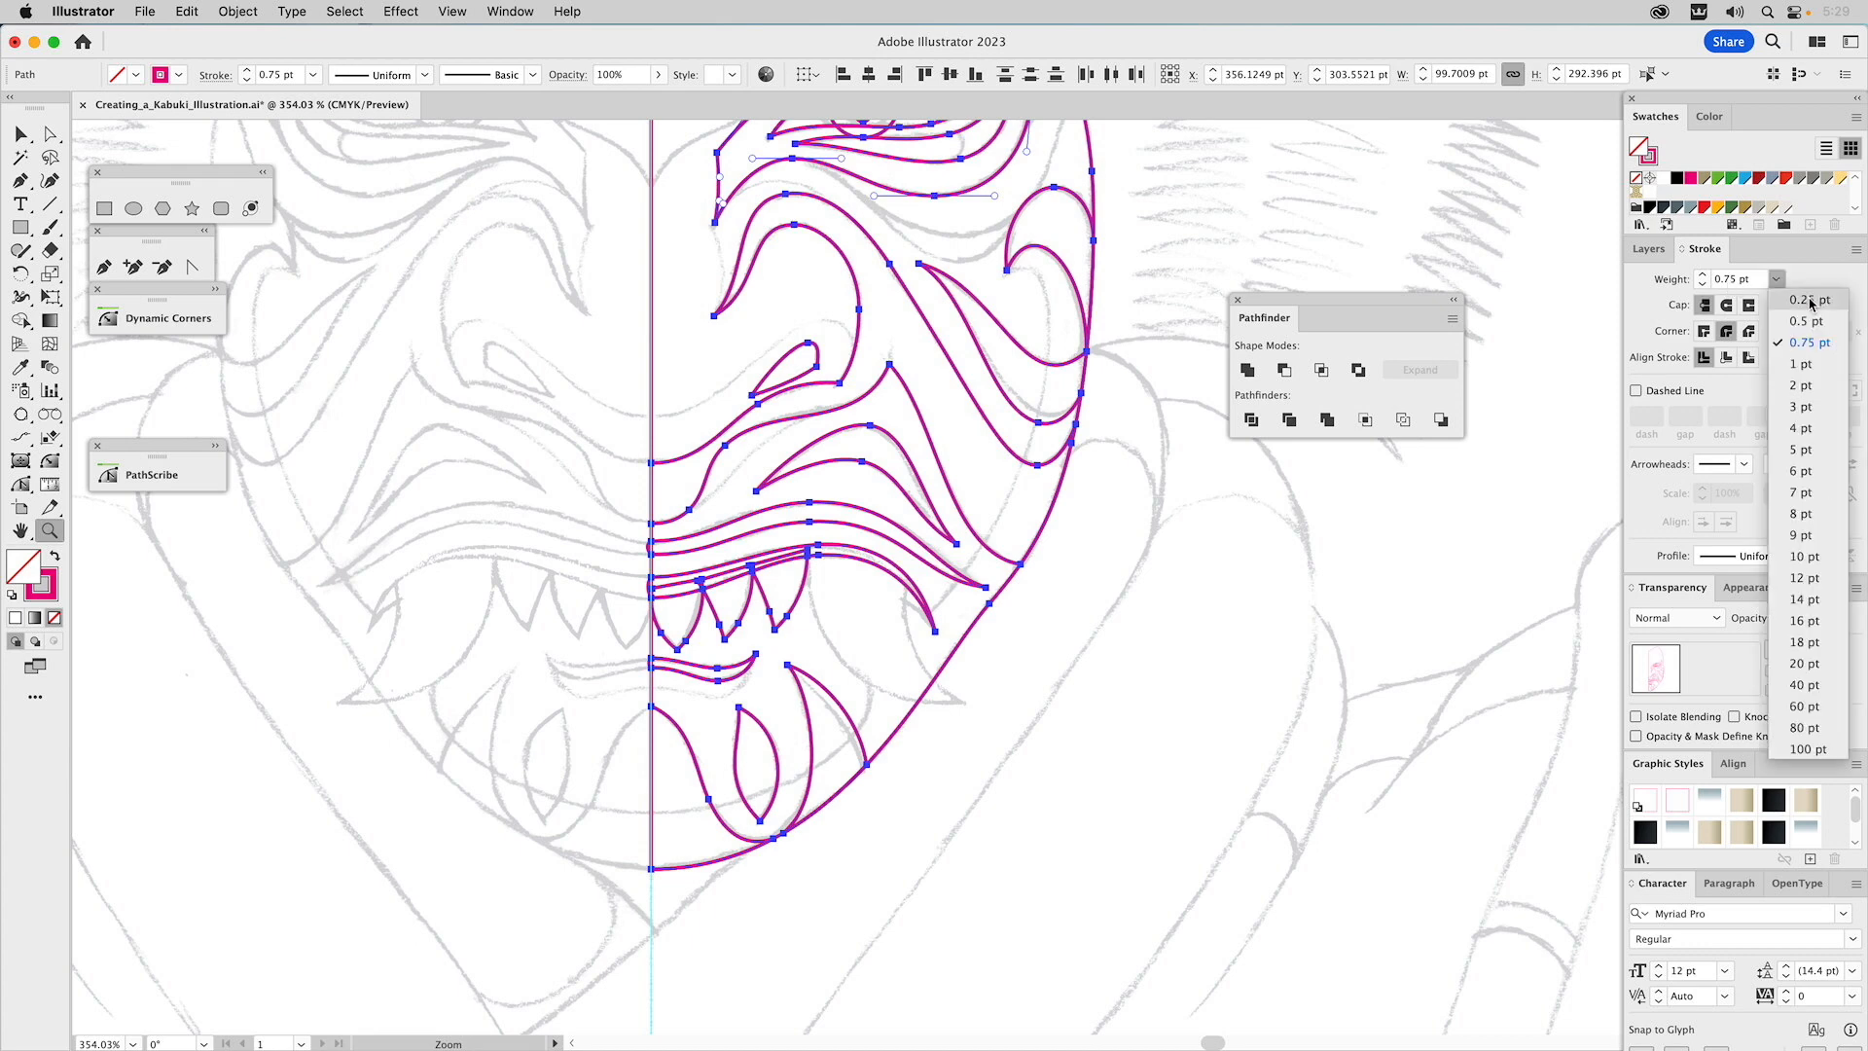
click(1809, 300)
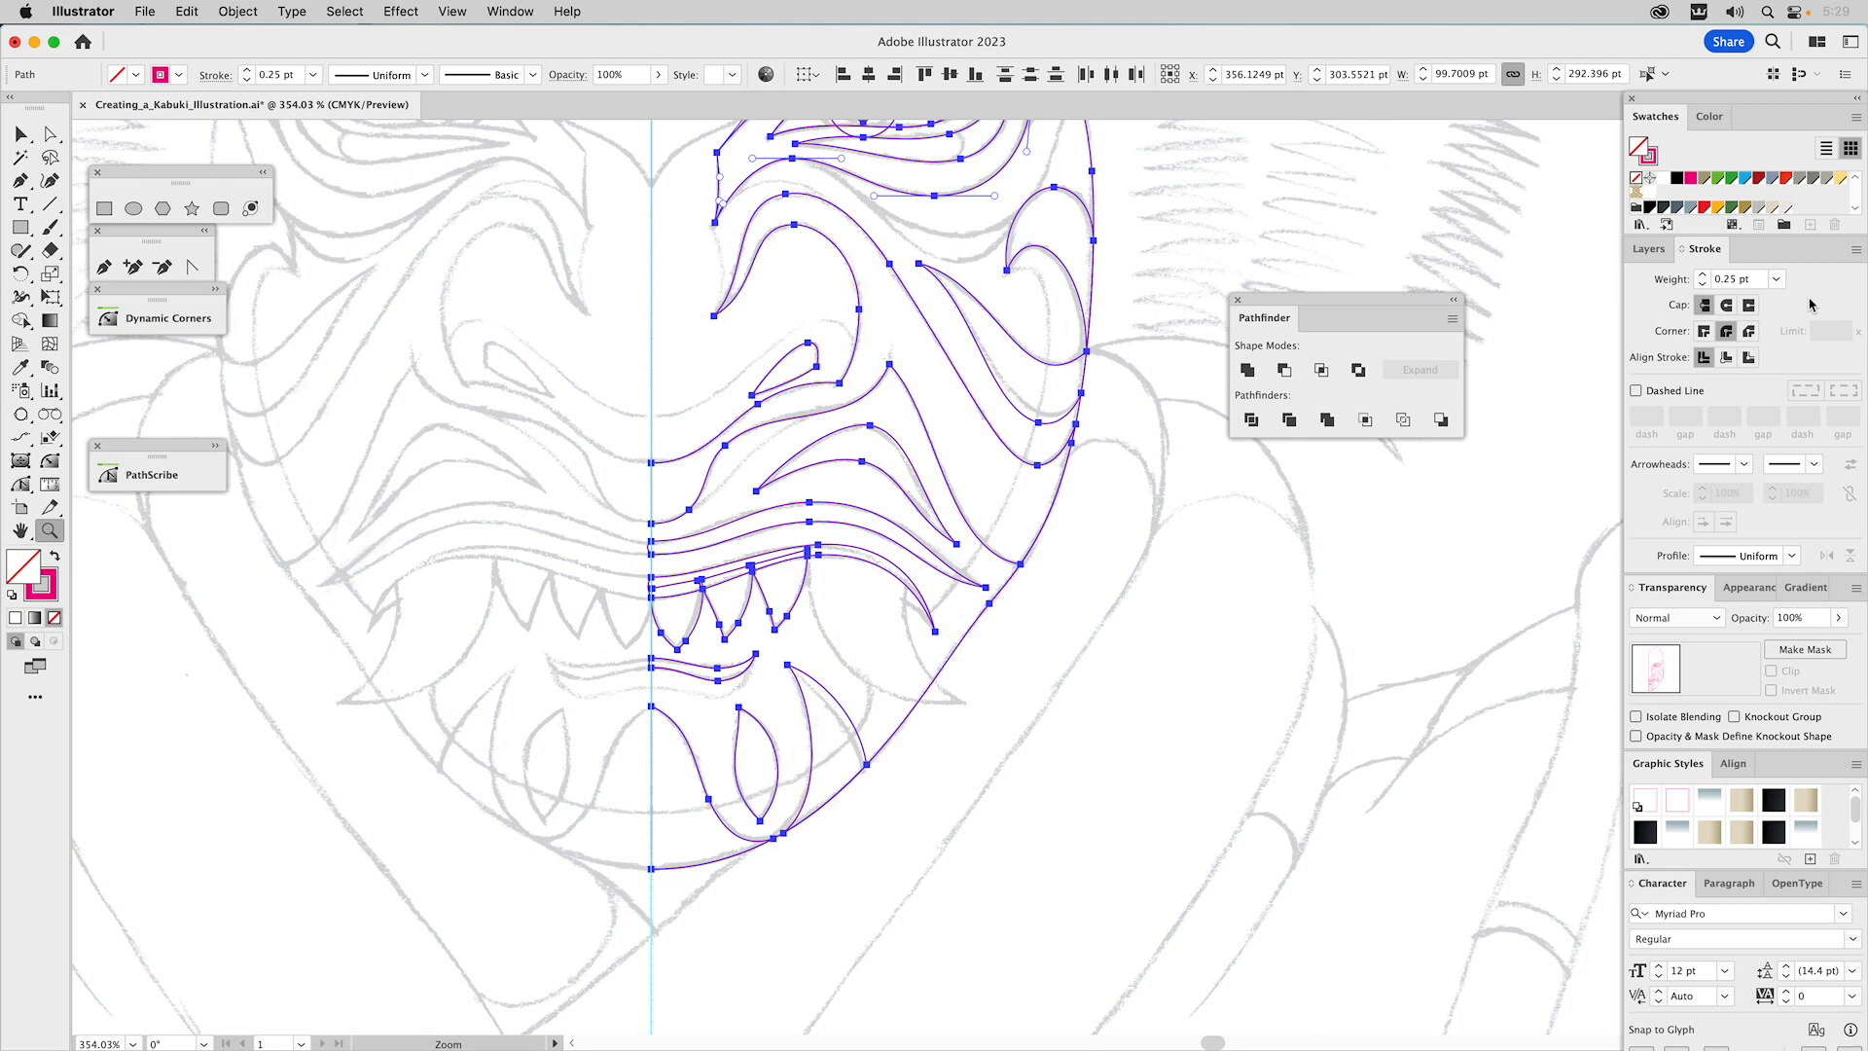
super+click(1158, 550)
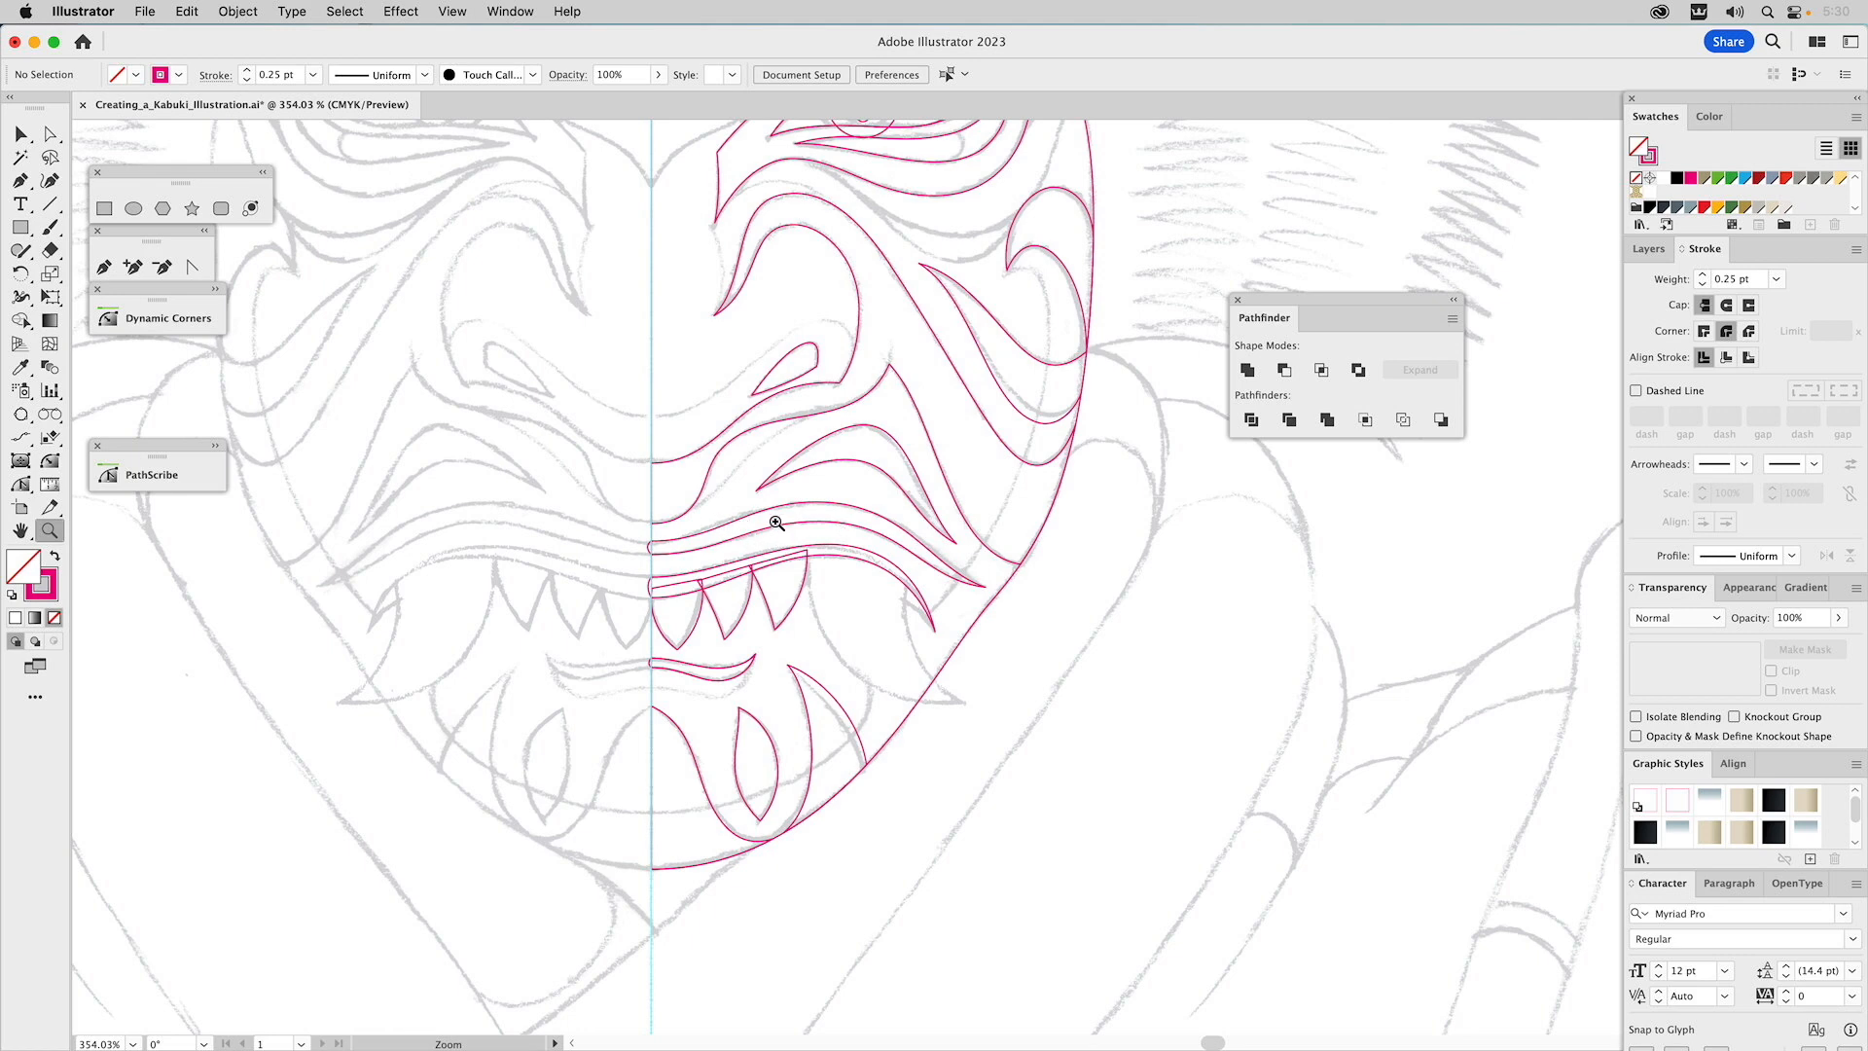
Show the shape-building layer directly above the face layer, containing the two overlapping blue circles at the mouth corner.
drag(713, 473, 1312, 892)
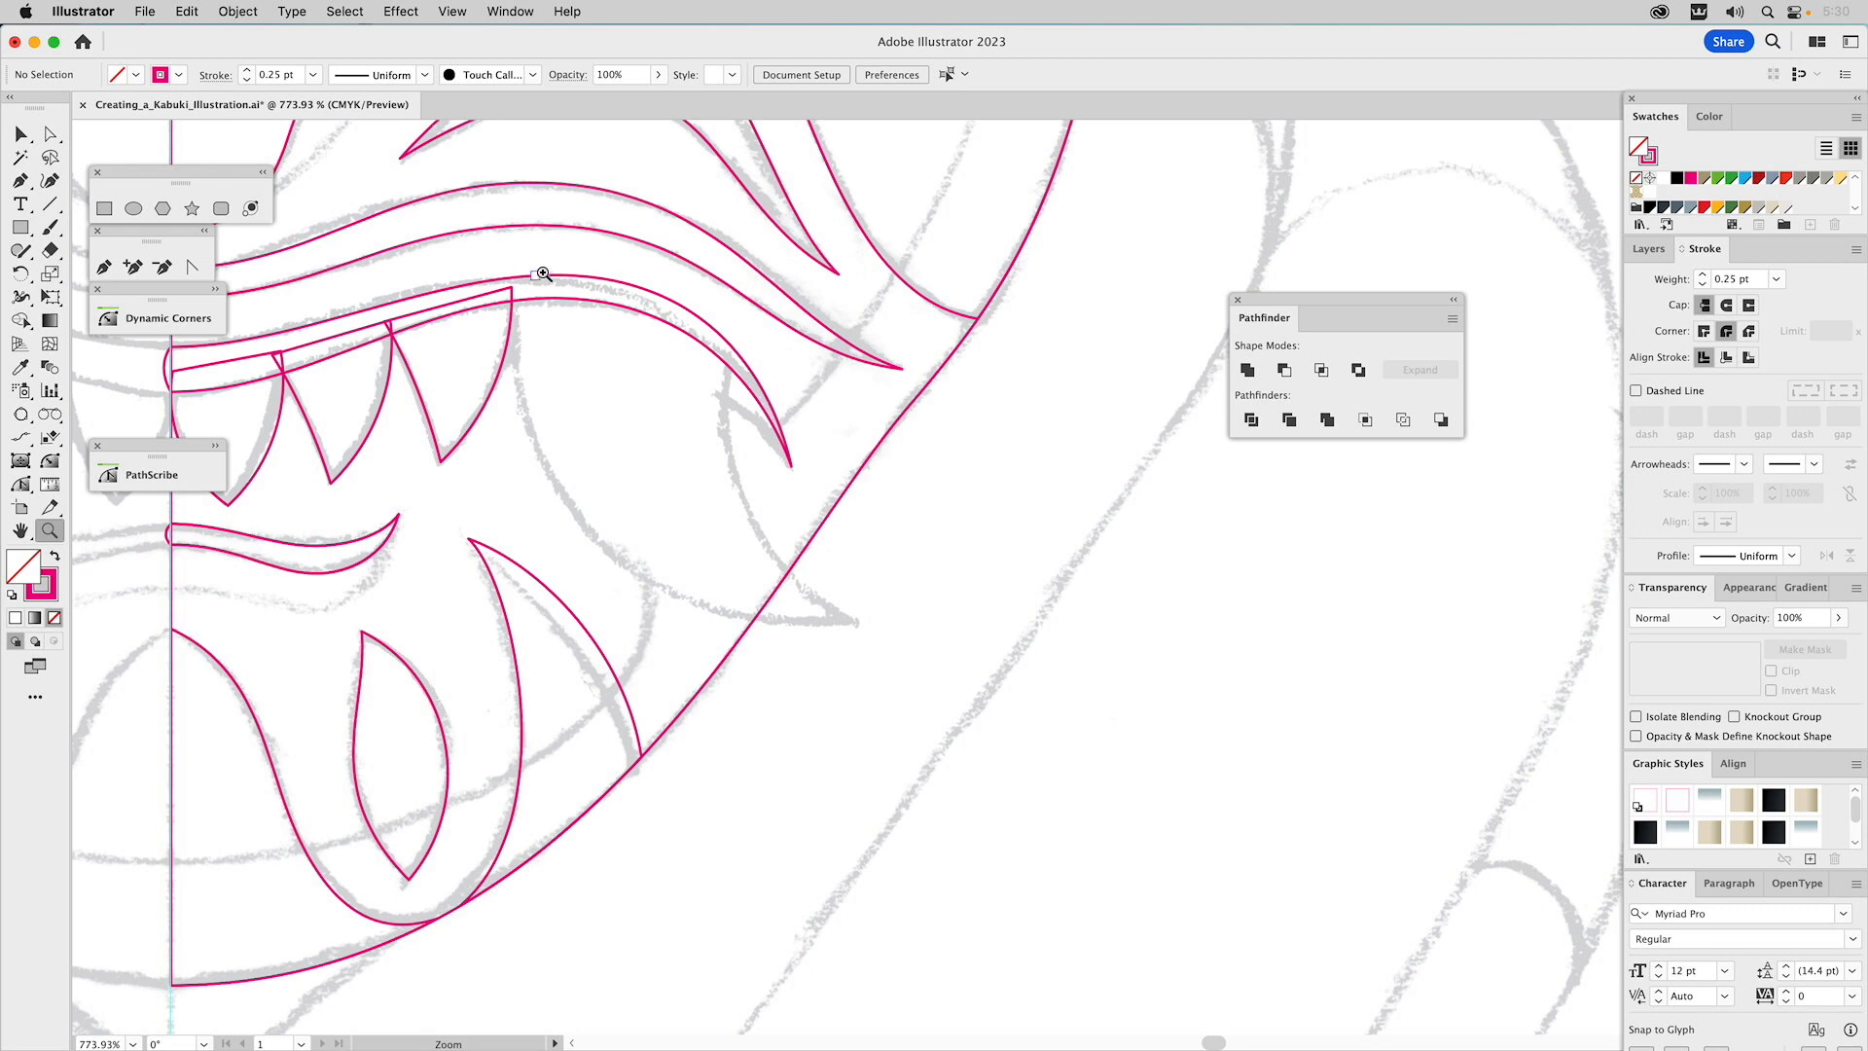
click(1647, 249)
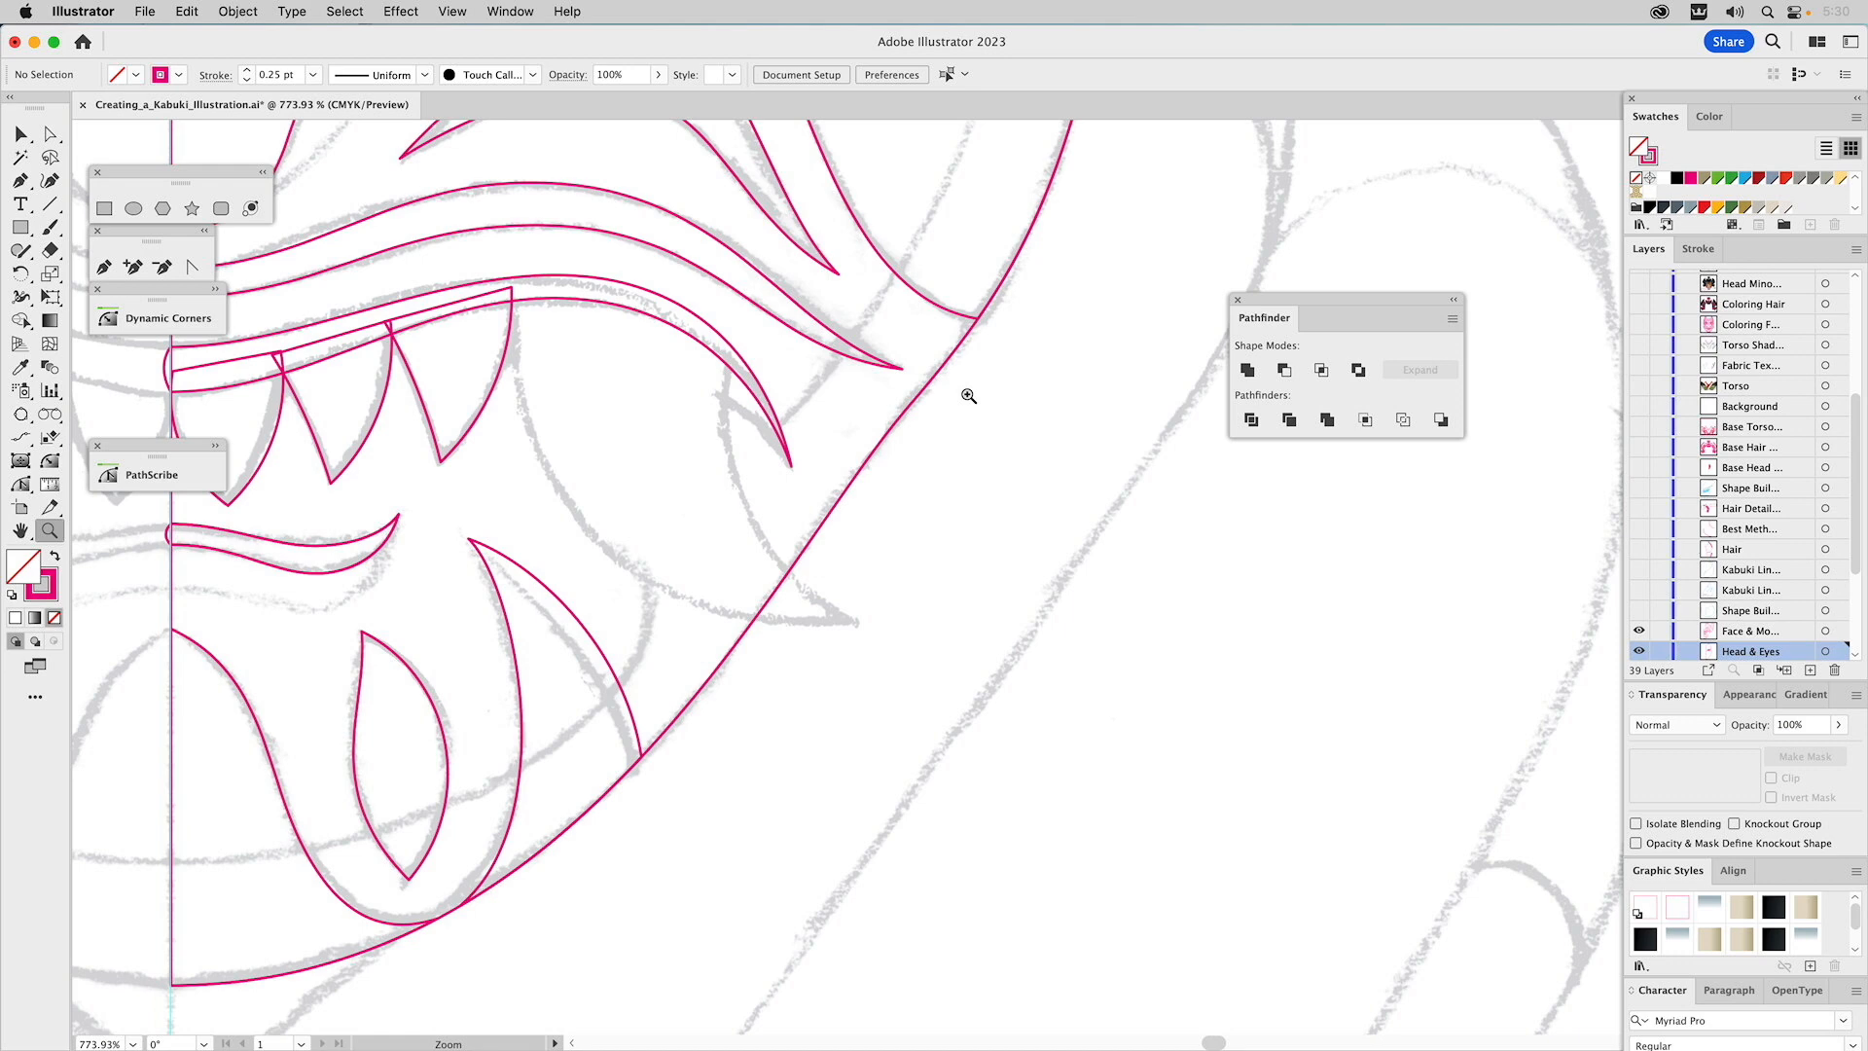
alt+click(839, 348)
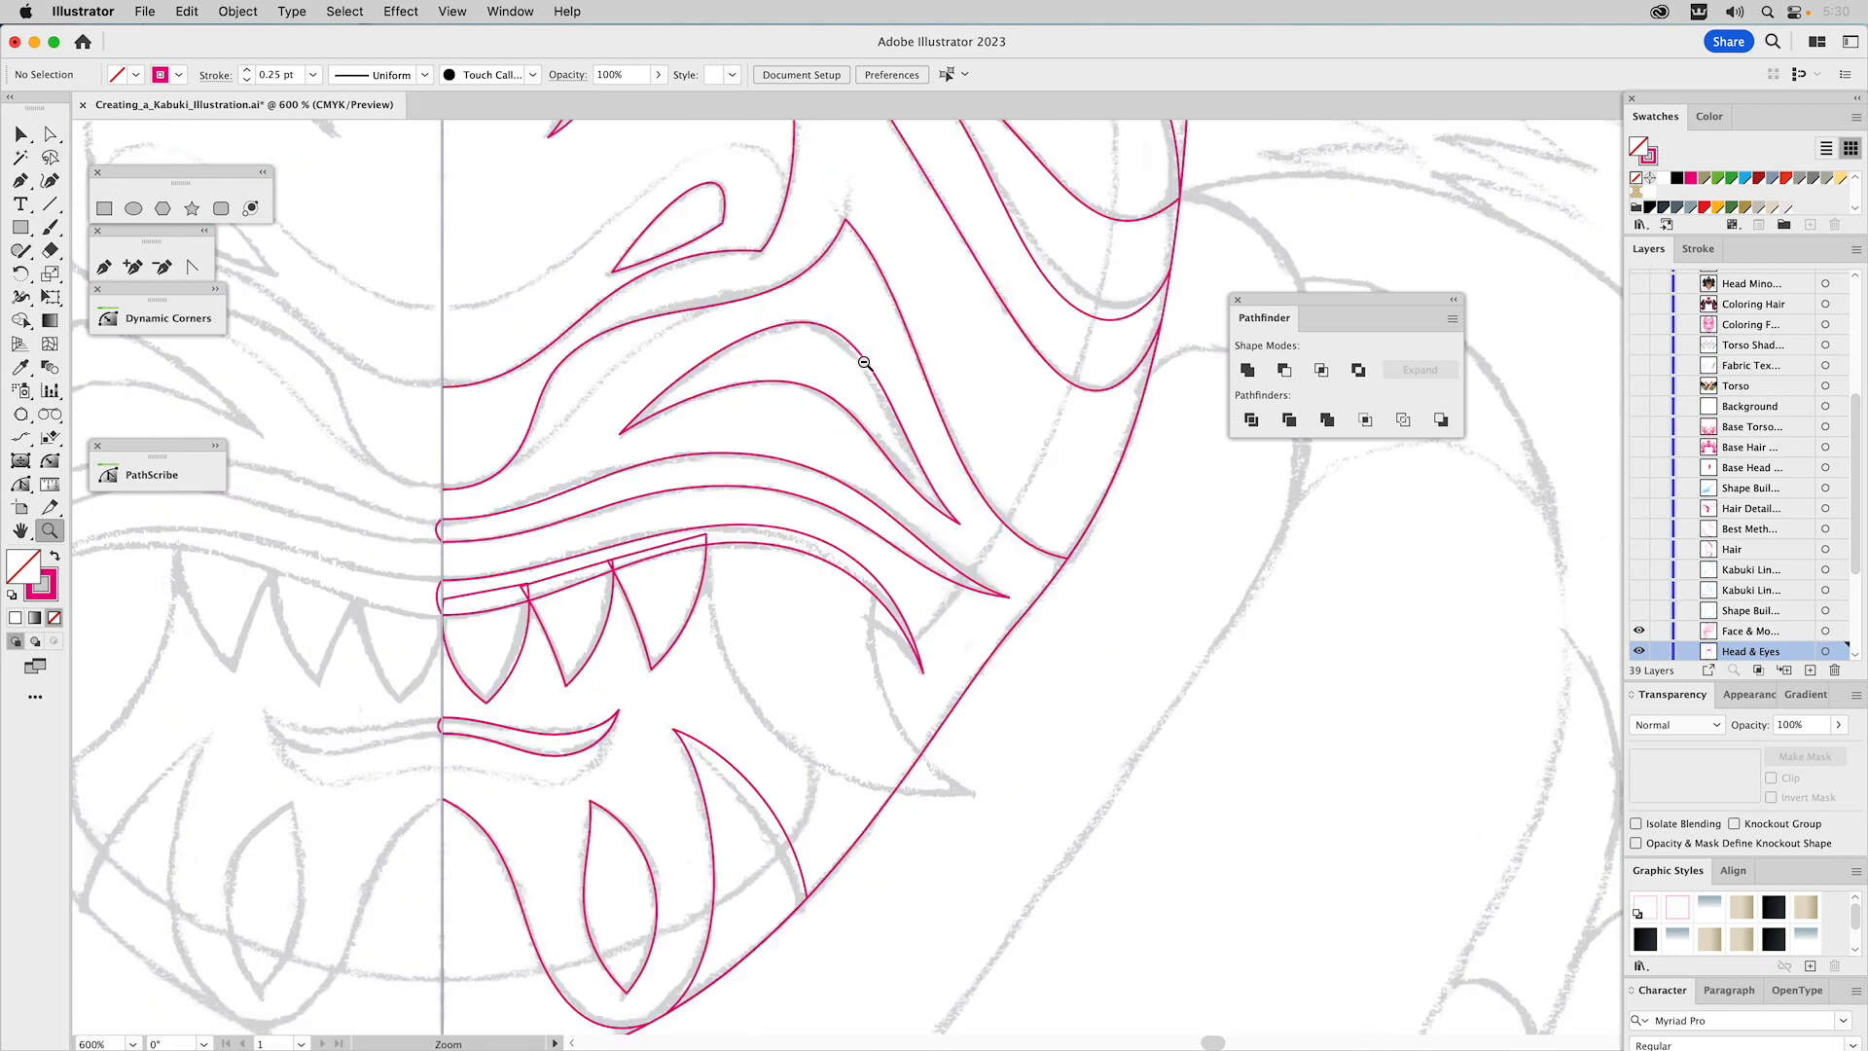
alt+click(922, 405)
scroll(922, 375, down, 2)
scroll(866, 432, right, 2)
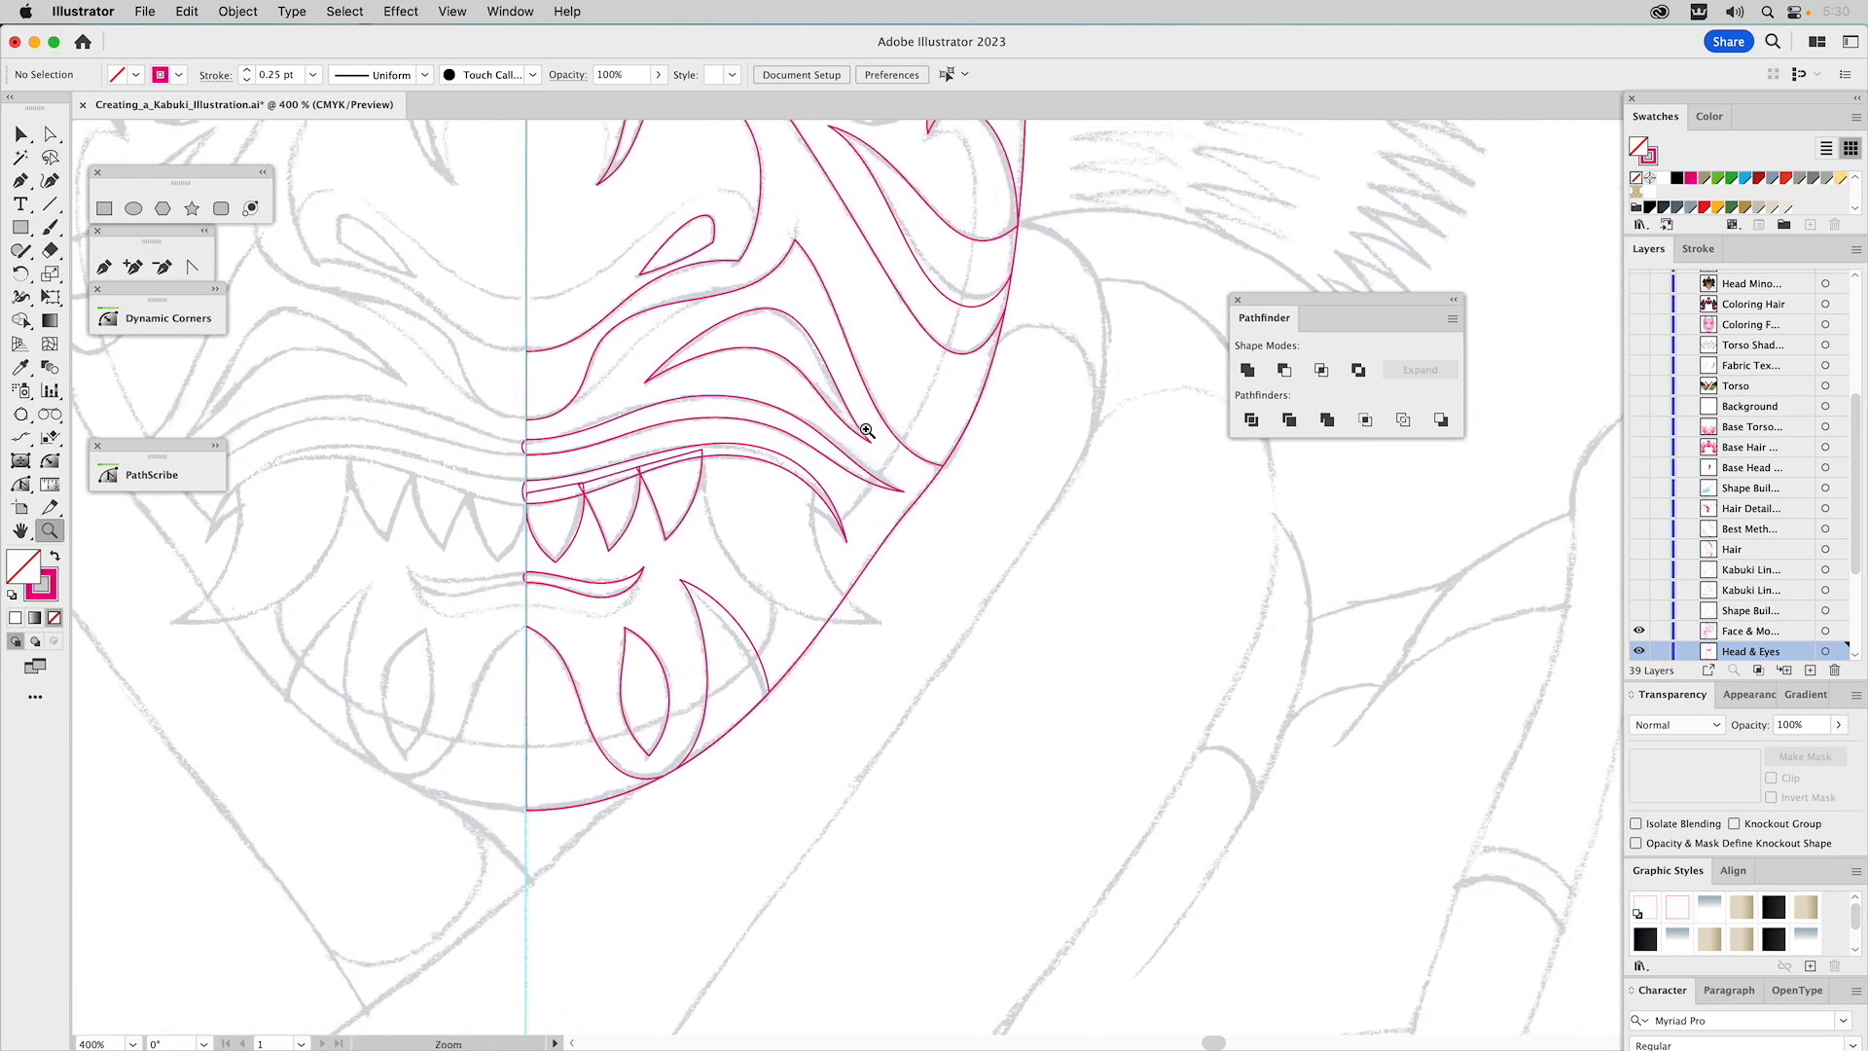
click(1639, 611)
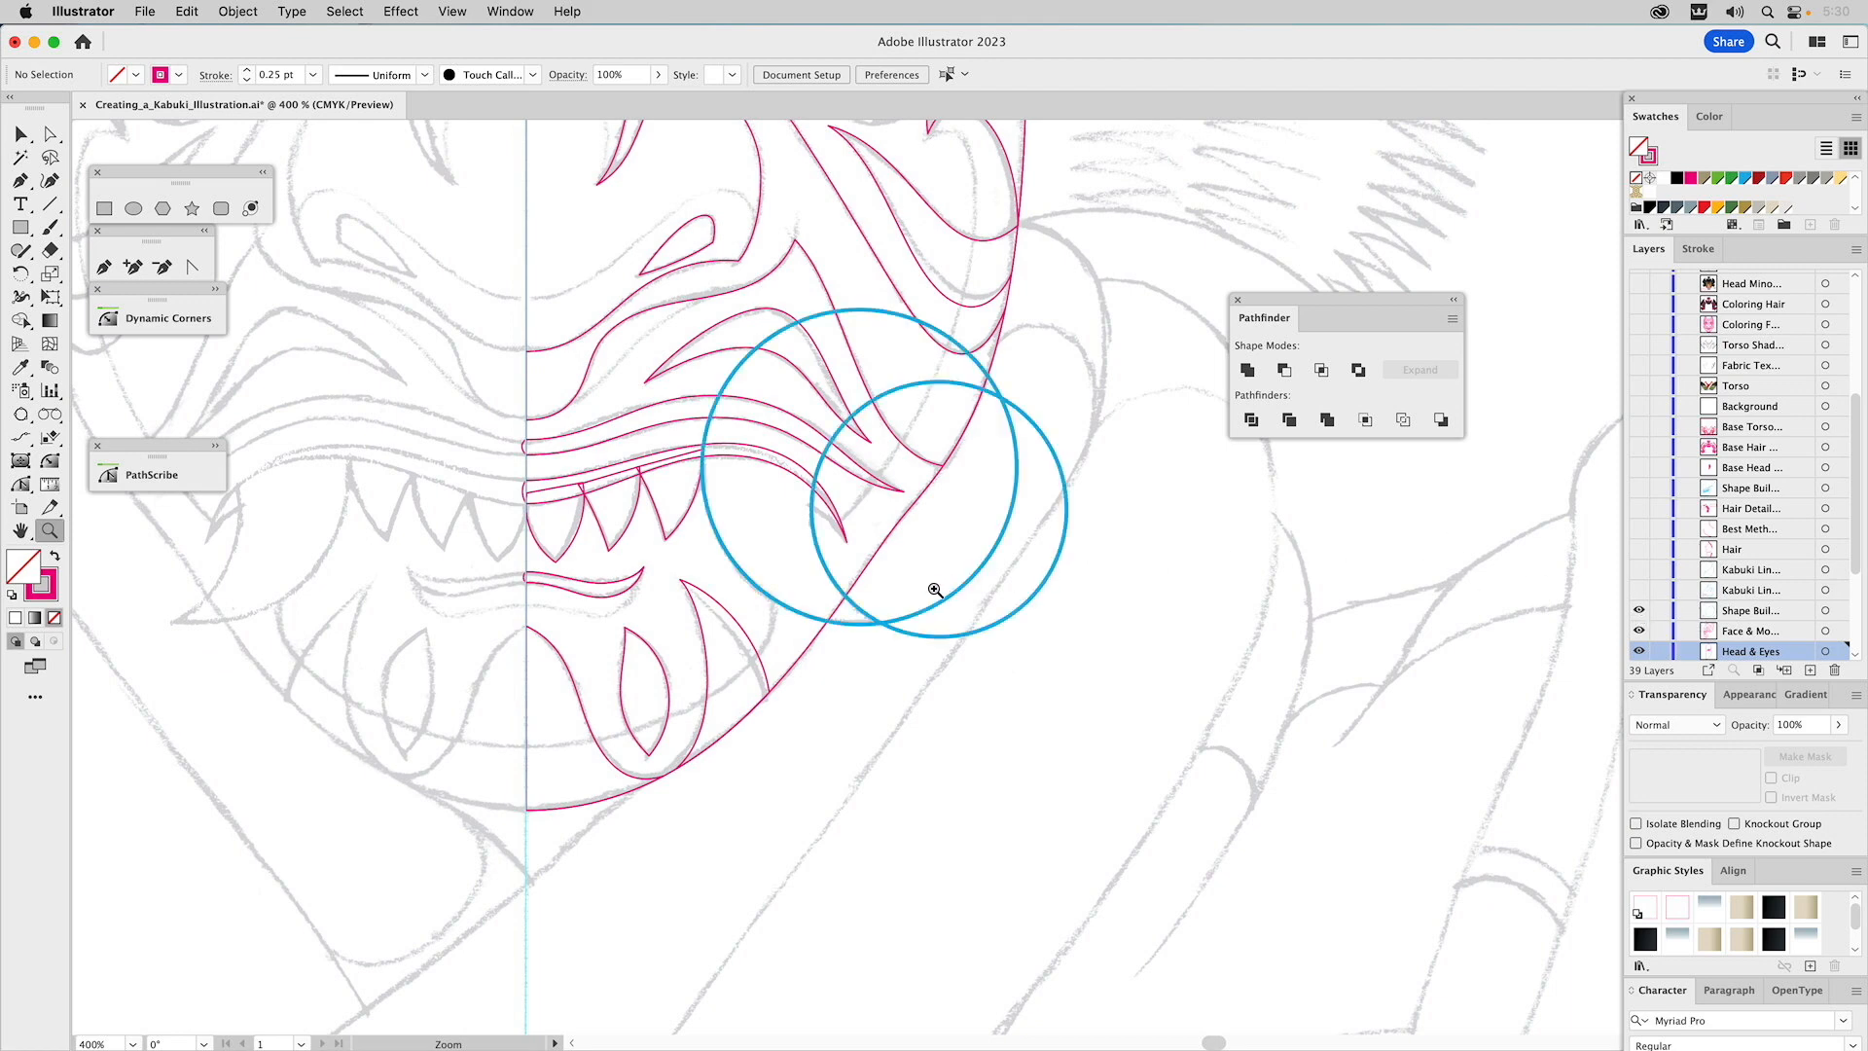
key(v)
click(1638, 611)
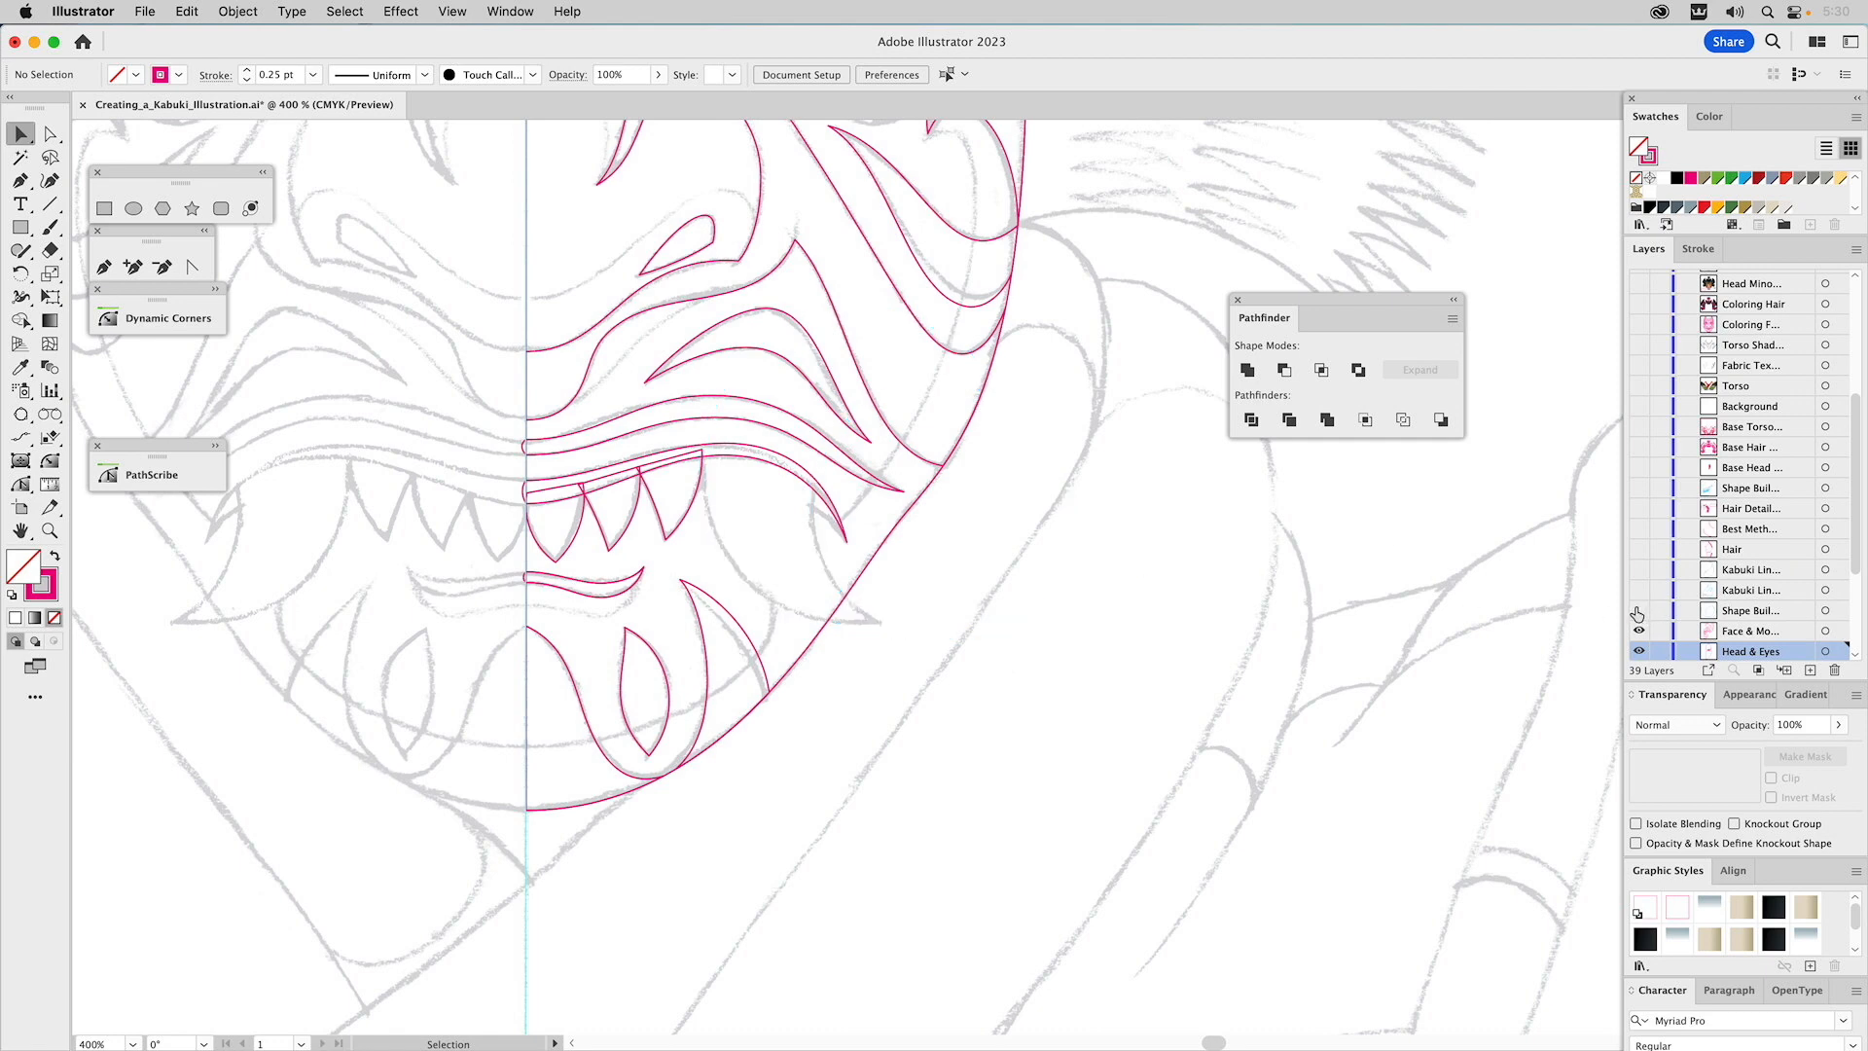
click(1639, 611)
click(1638, 611)
click(1639, 611)
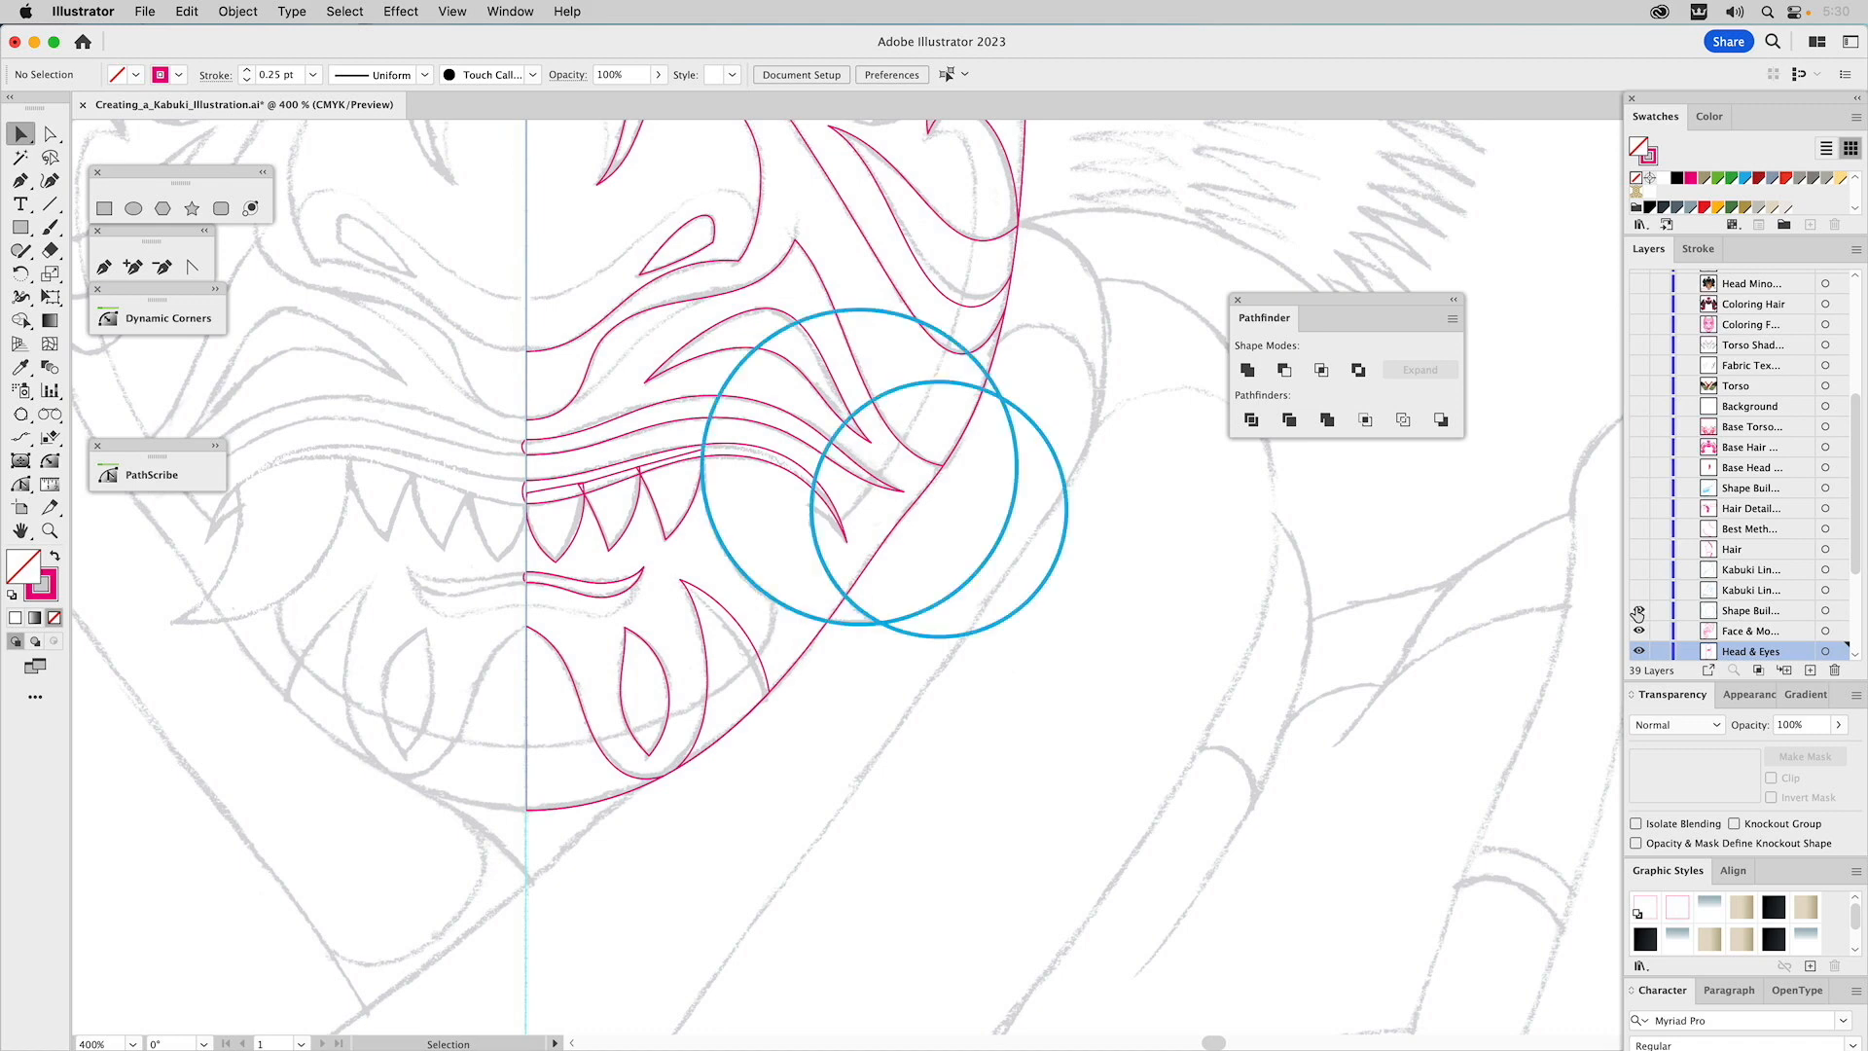
Subtract the smaller blue circle from the larger one with Pathfinder Minus Front to form a crescent.
click(835, 584)
click(835, 584)
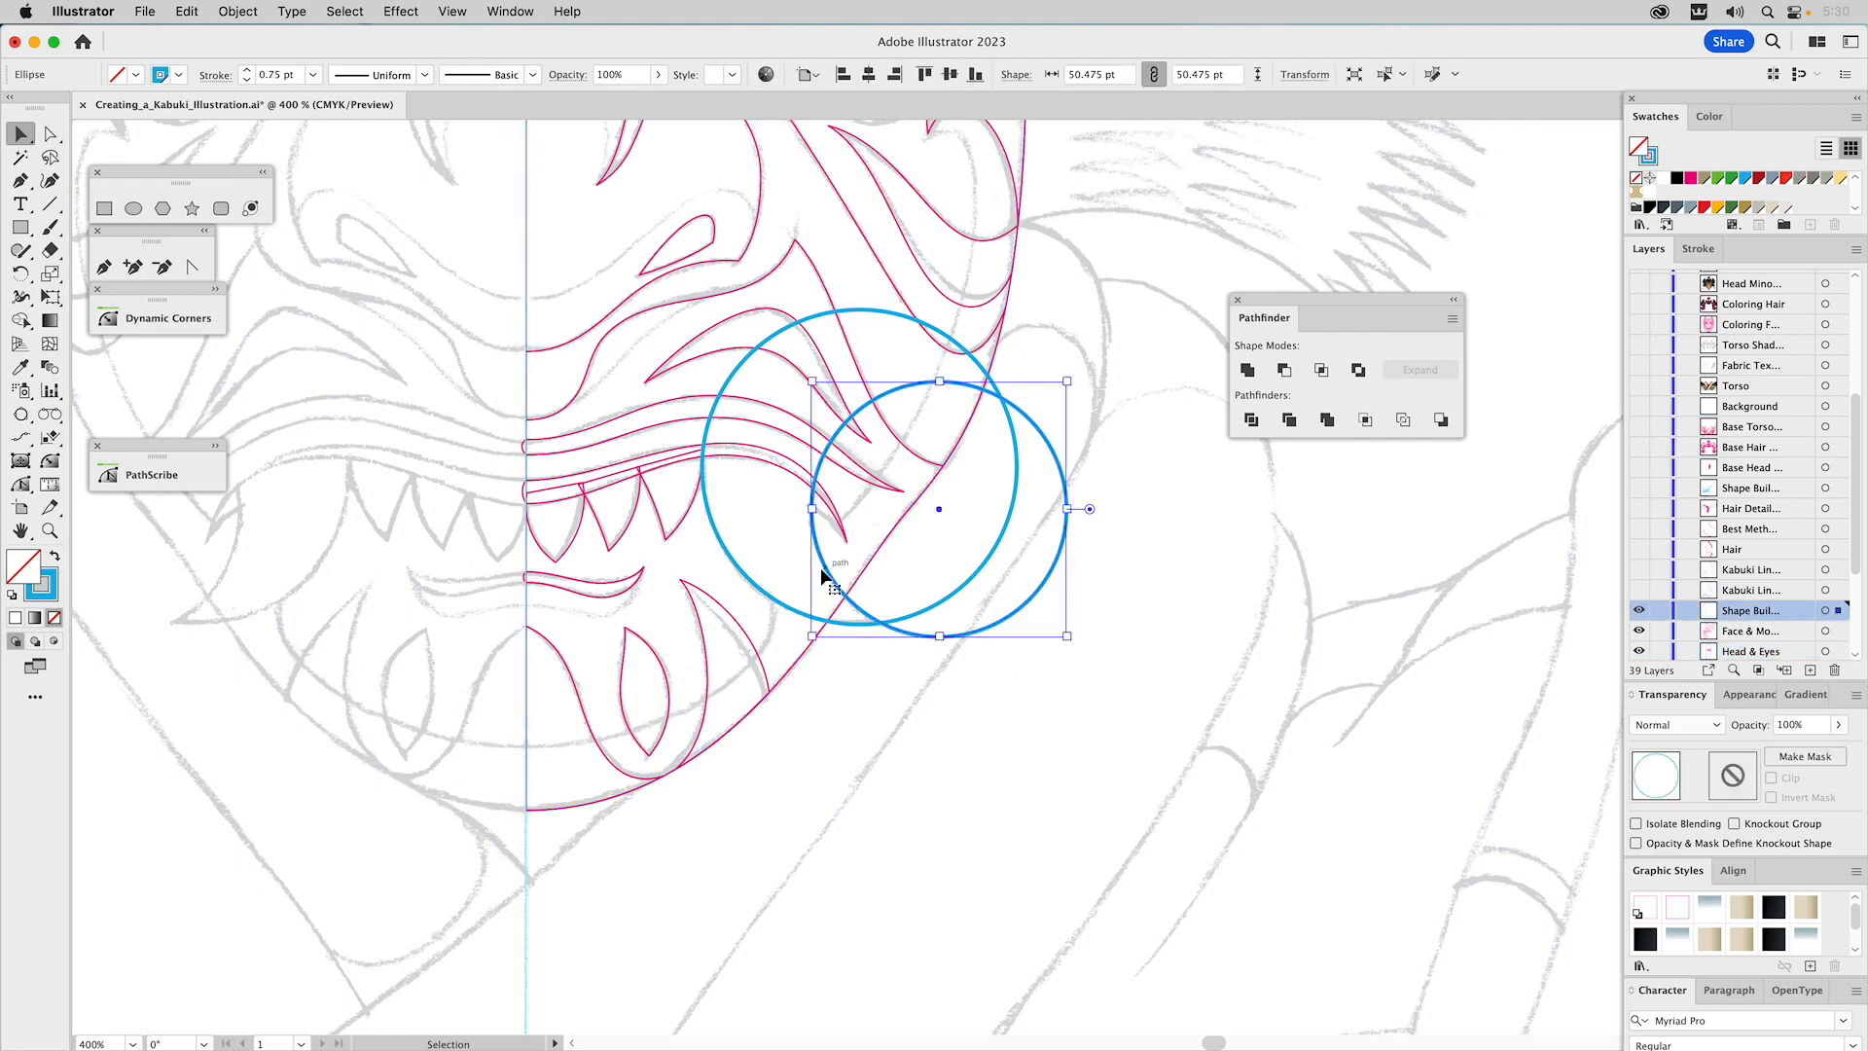
shift+click(741, 569)
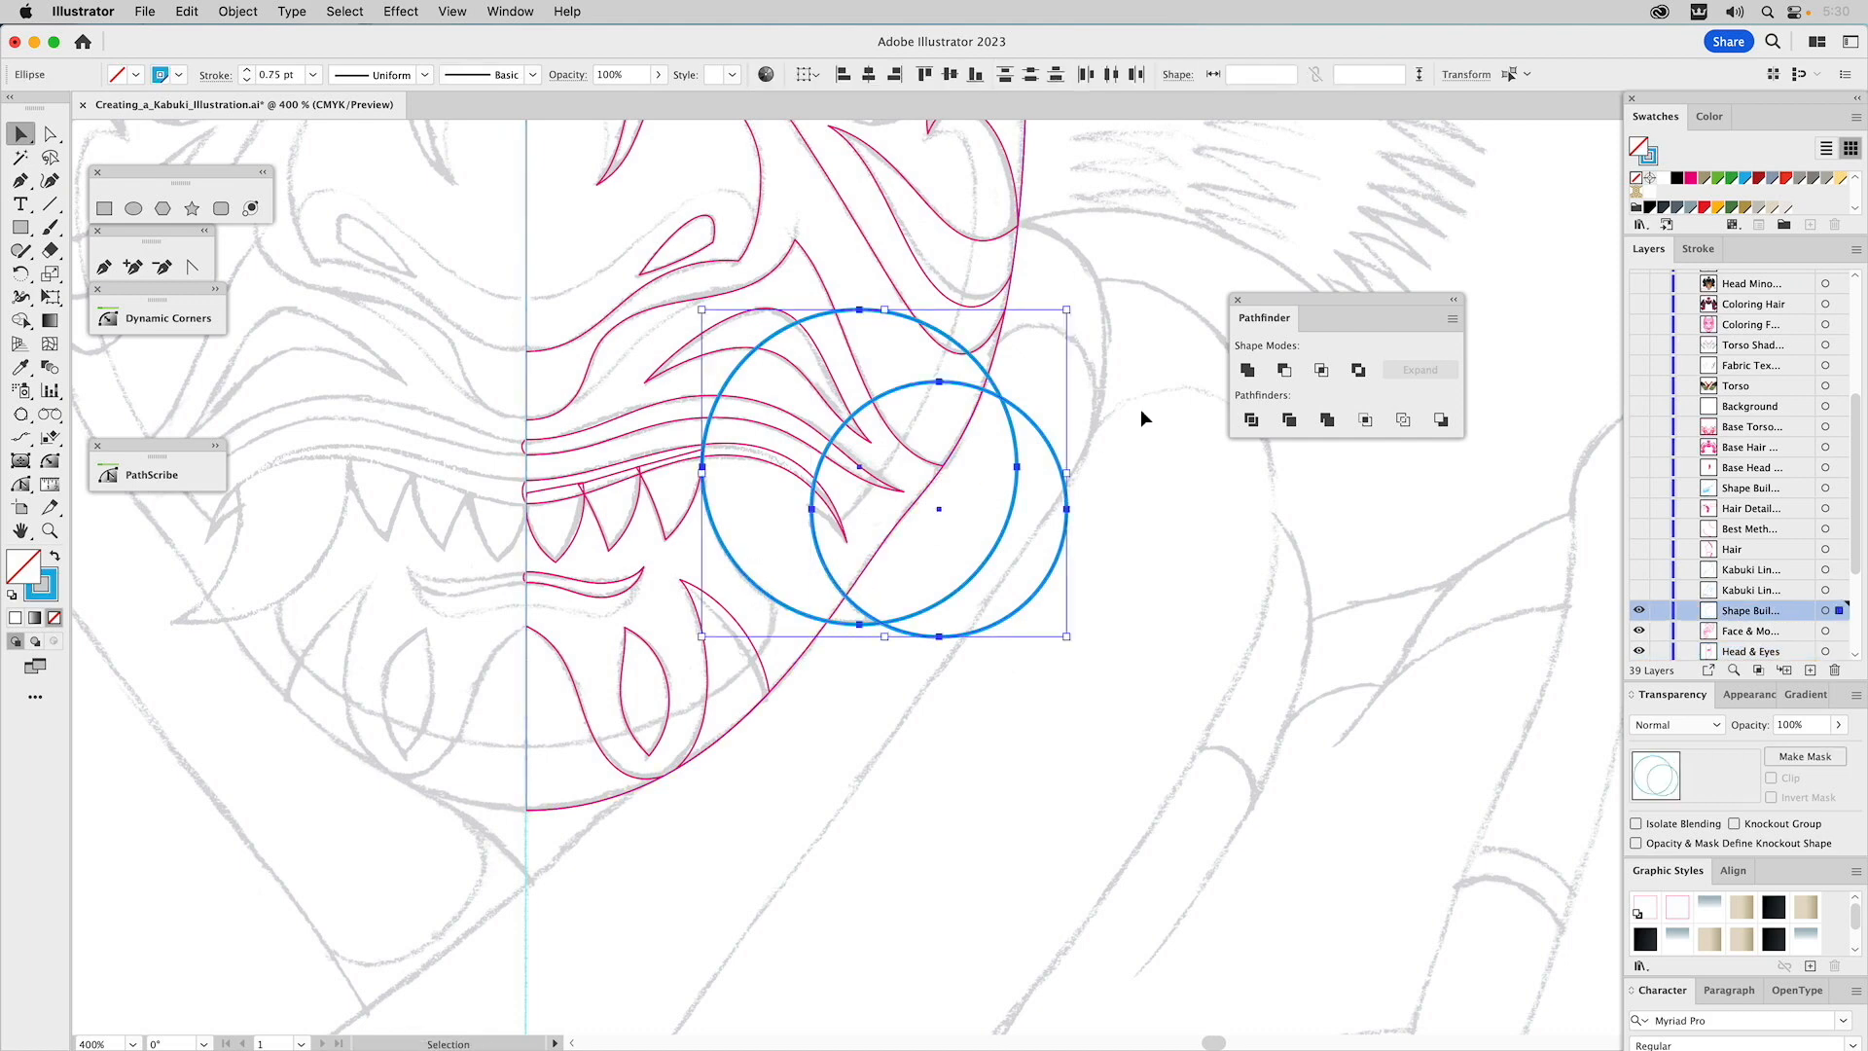
click(1284, 370)
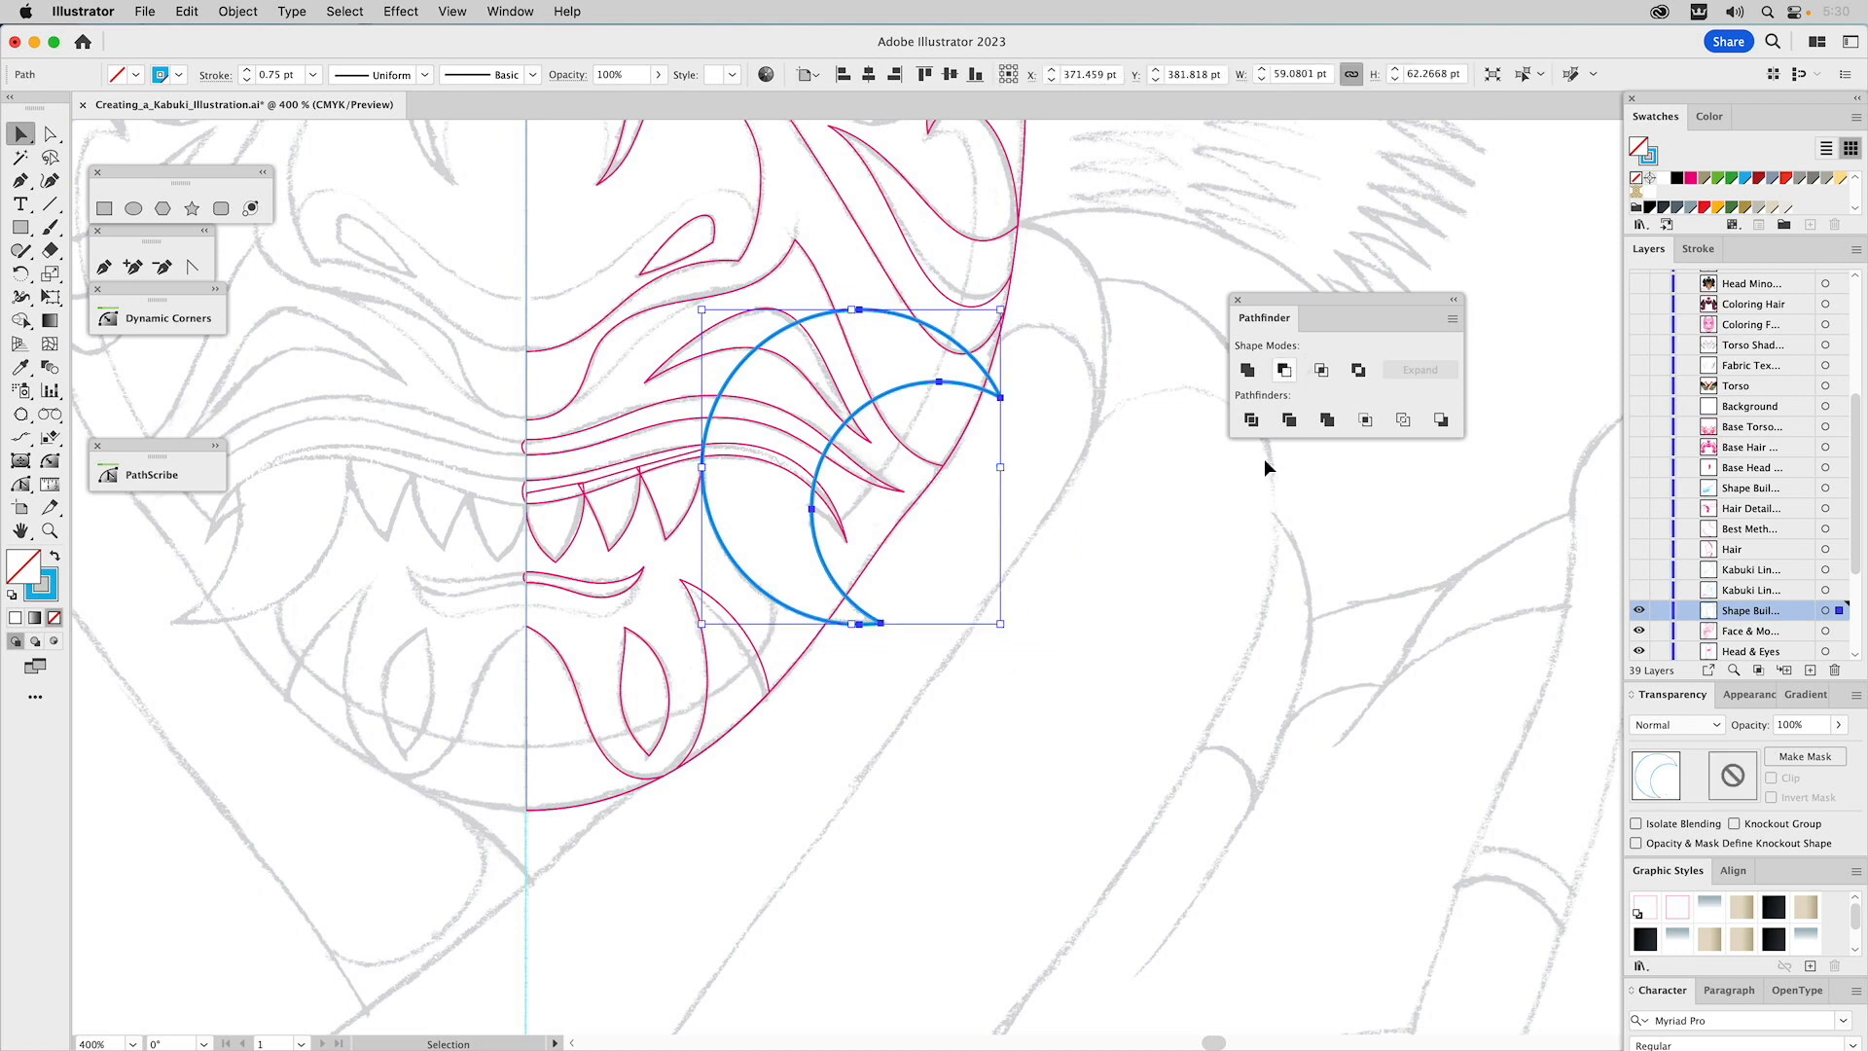
click(1186, 565)
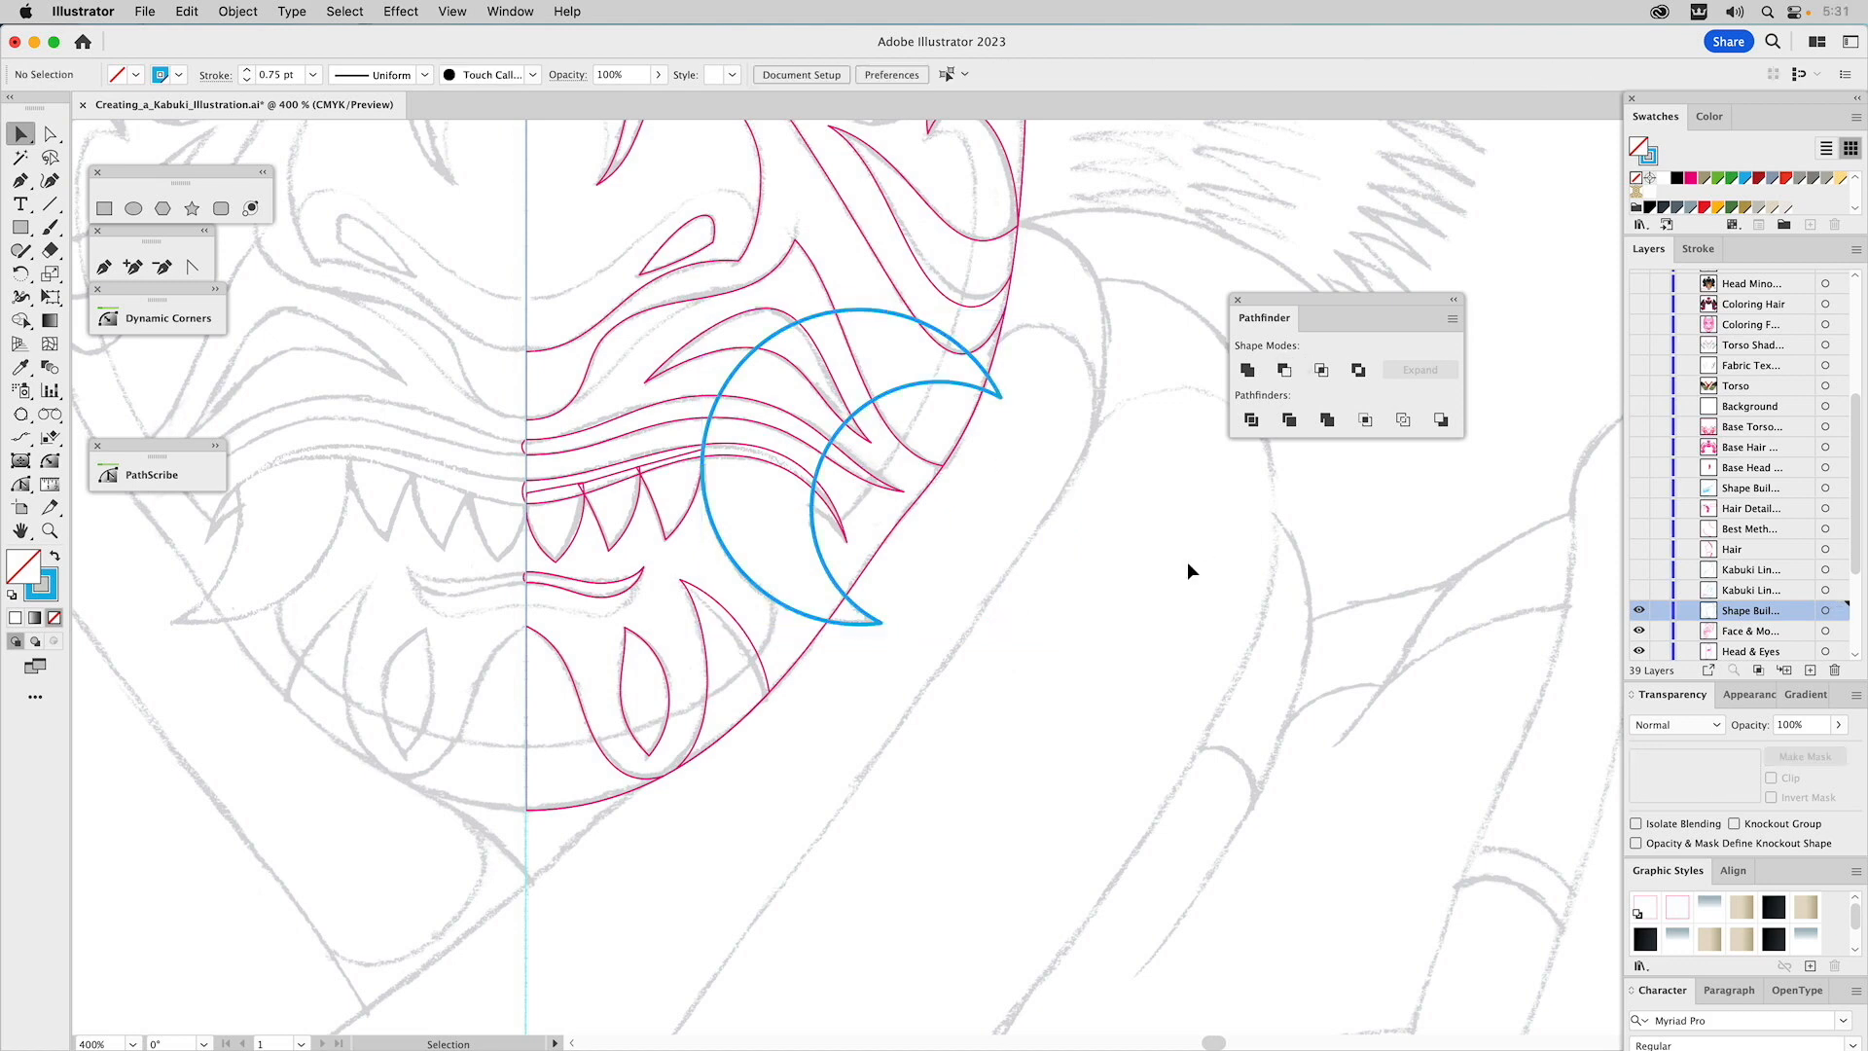
Draw a closed Pen path that follows the curved lip band and encloses the lower part of the blue crescent.
key(z)
drag(614, 336, 954, 713)
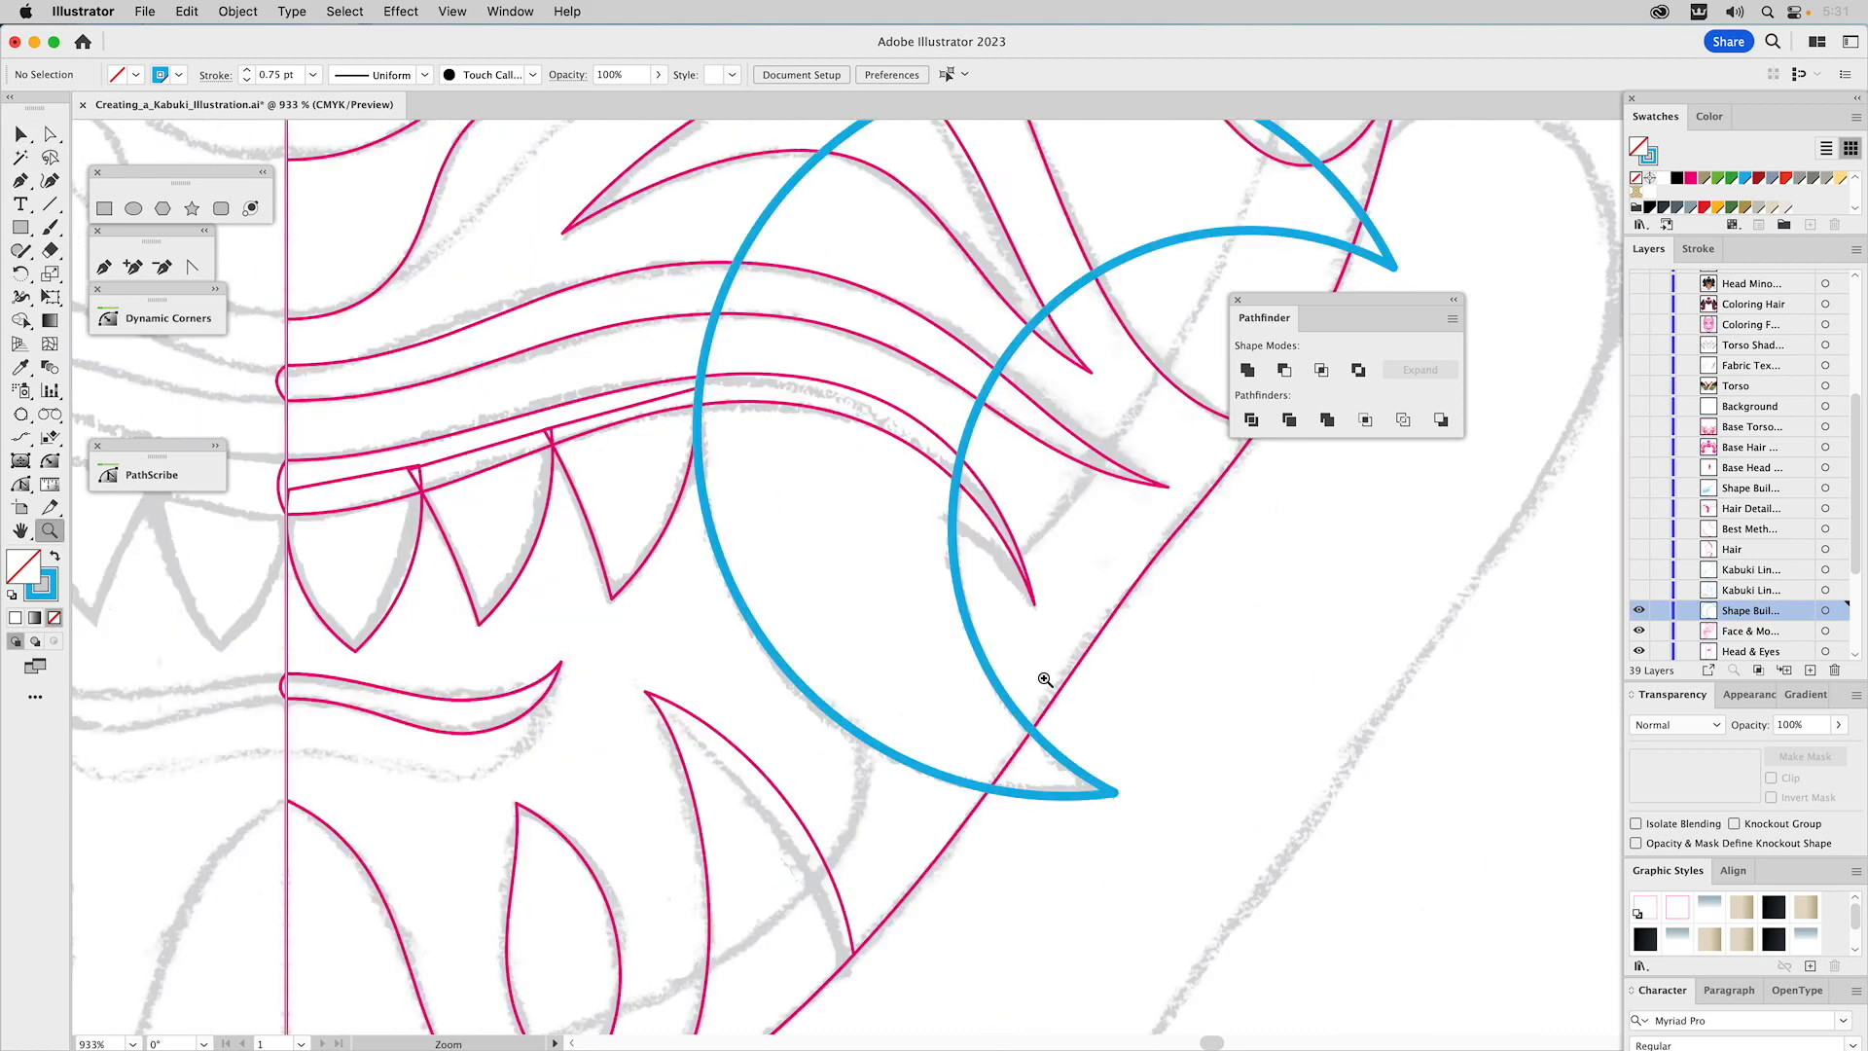
click(105, 267)
drag(666, 390, 698, 401)
click(795, 389)
drag(902, 424, 932, 447)
click(977, 492)
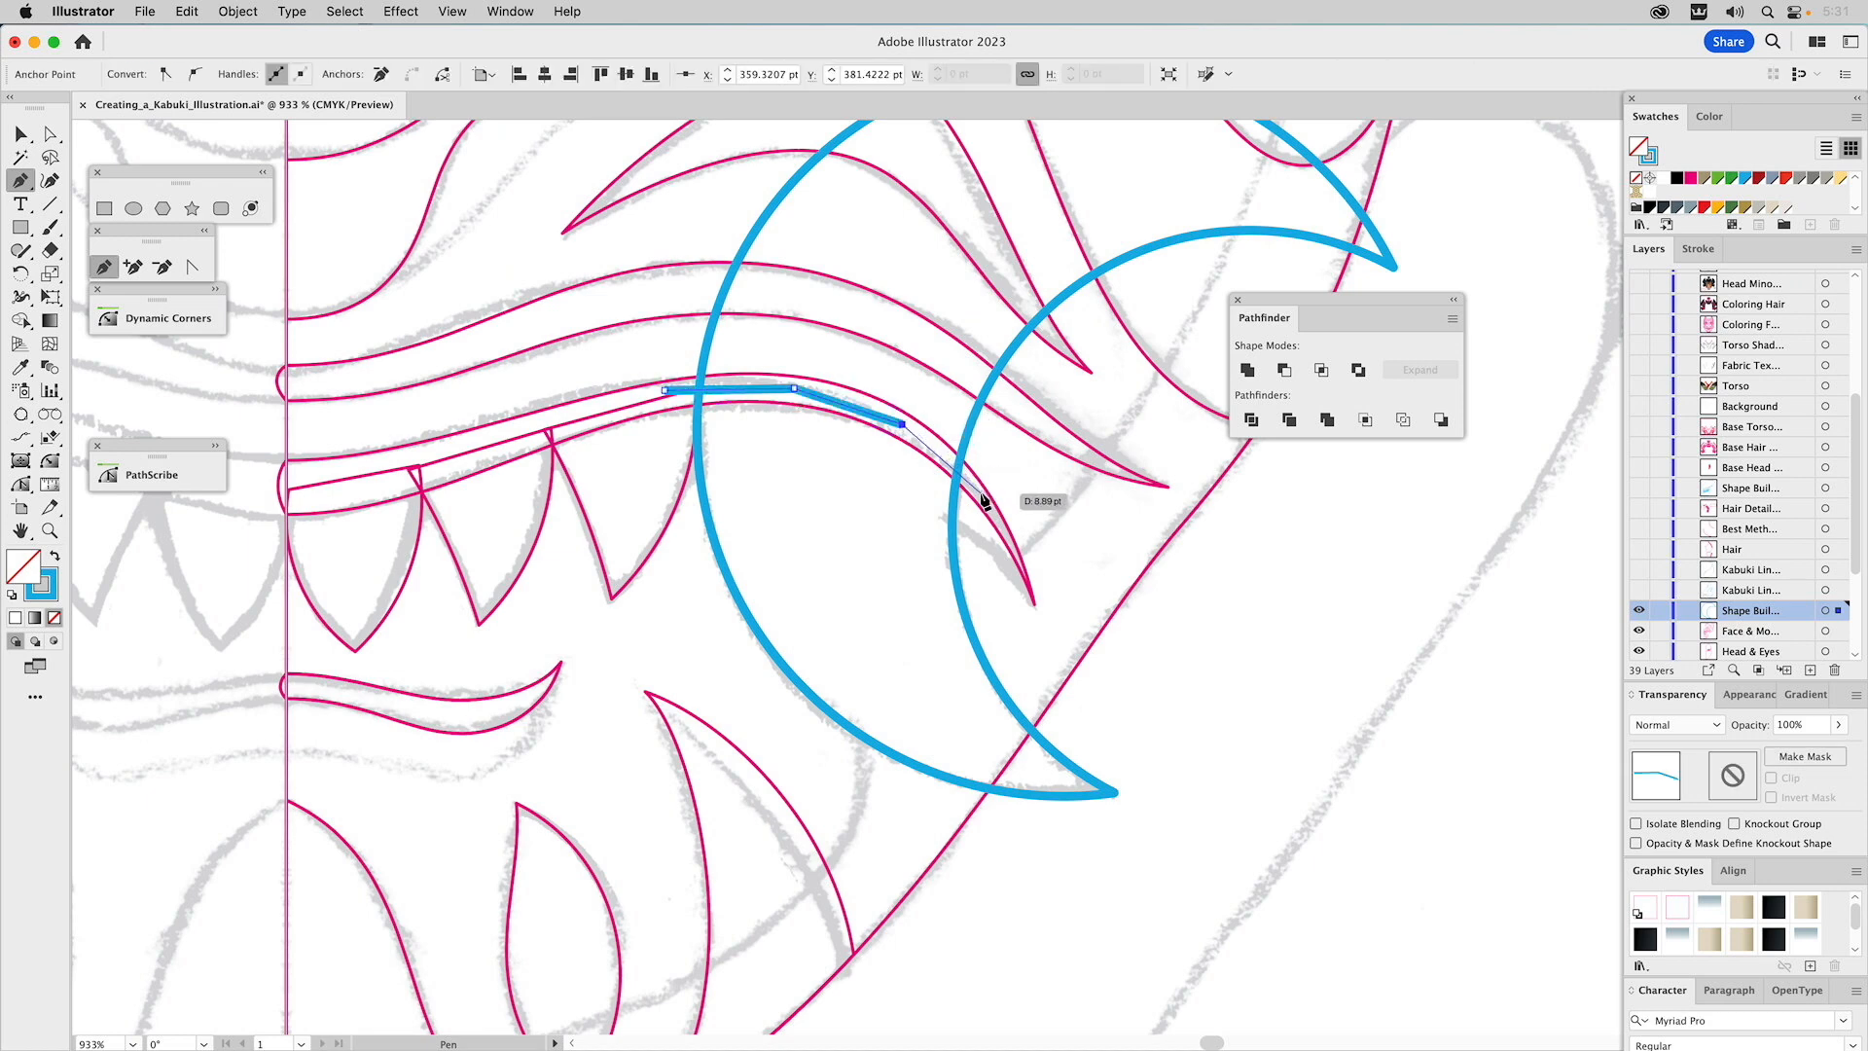
click(1230, 803)
click(1045, 927)
click(645, 691)
click(664, 390)
Intersect the crescent with the closed Pen path to keep only its part below the lip band.
key(super)
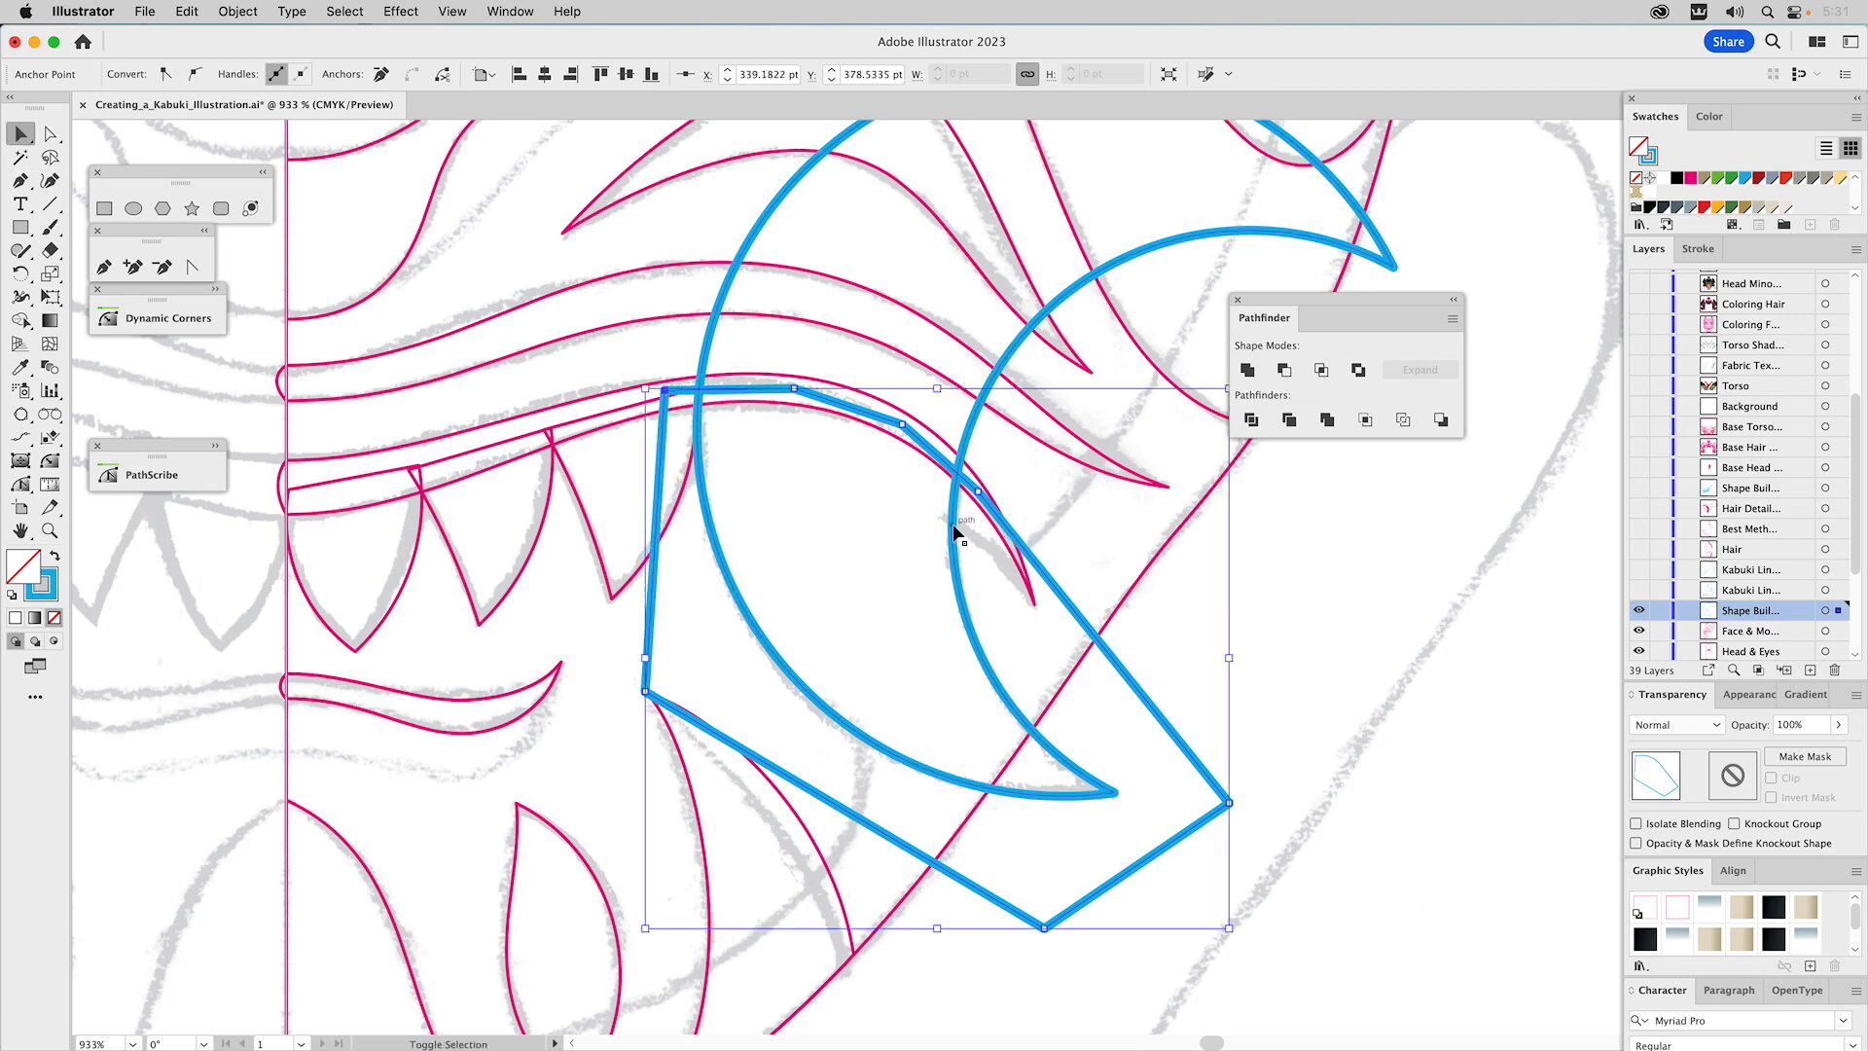
click(1321, 370)
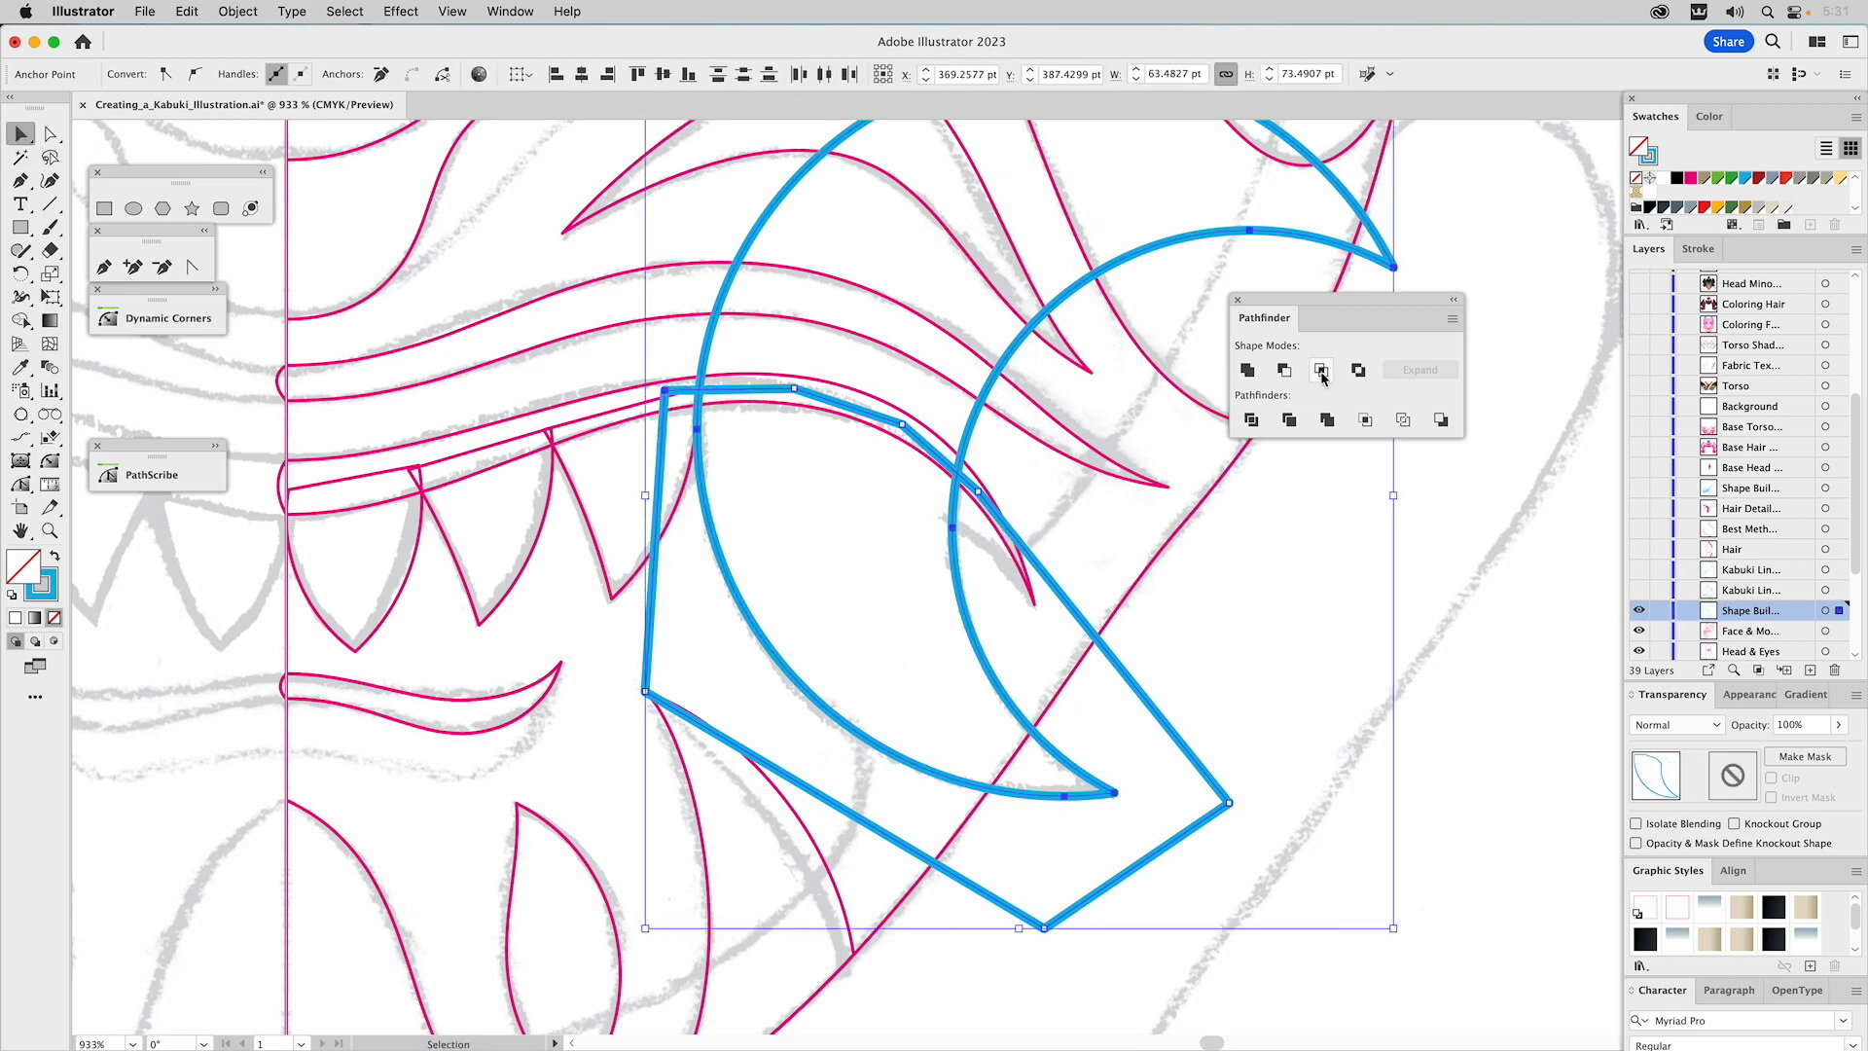
click(1268, 632)
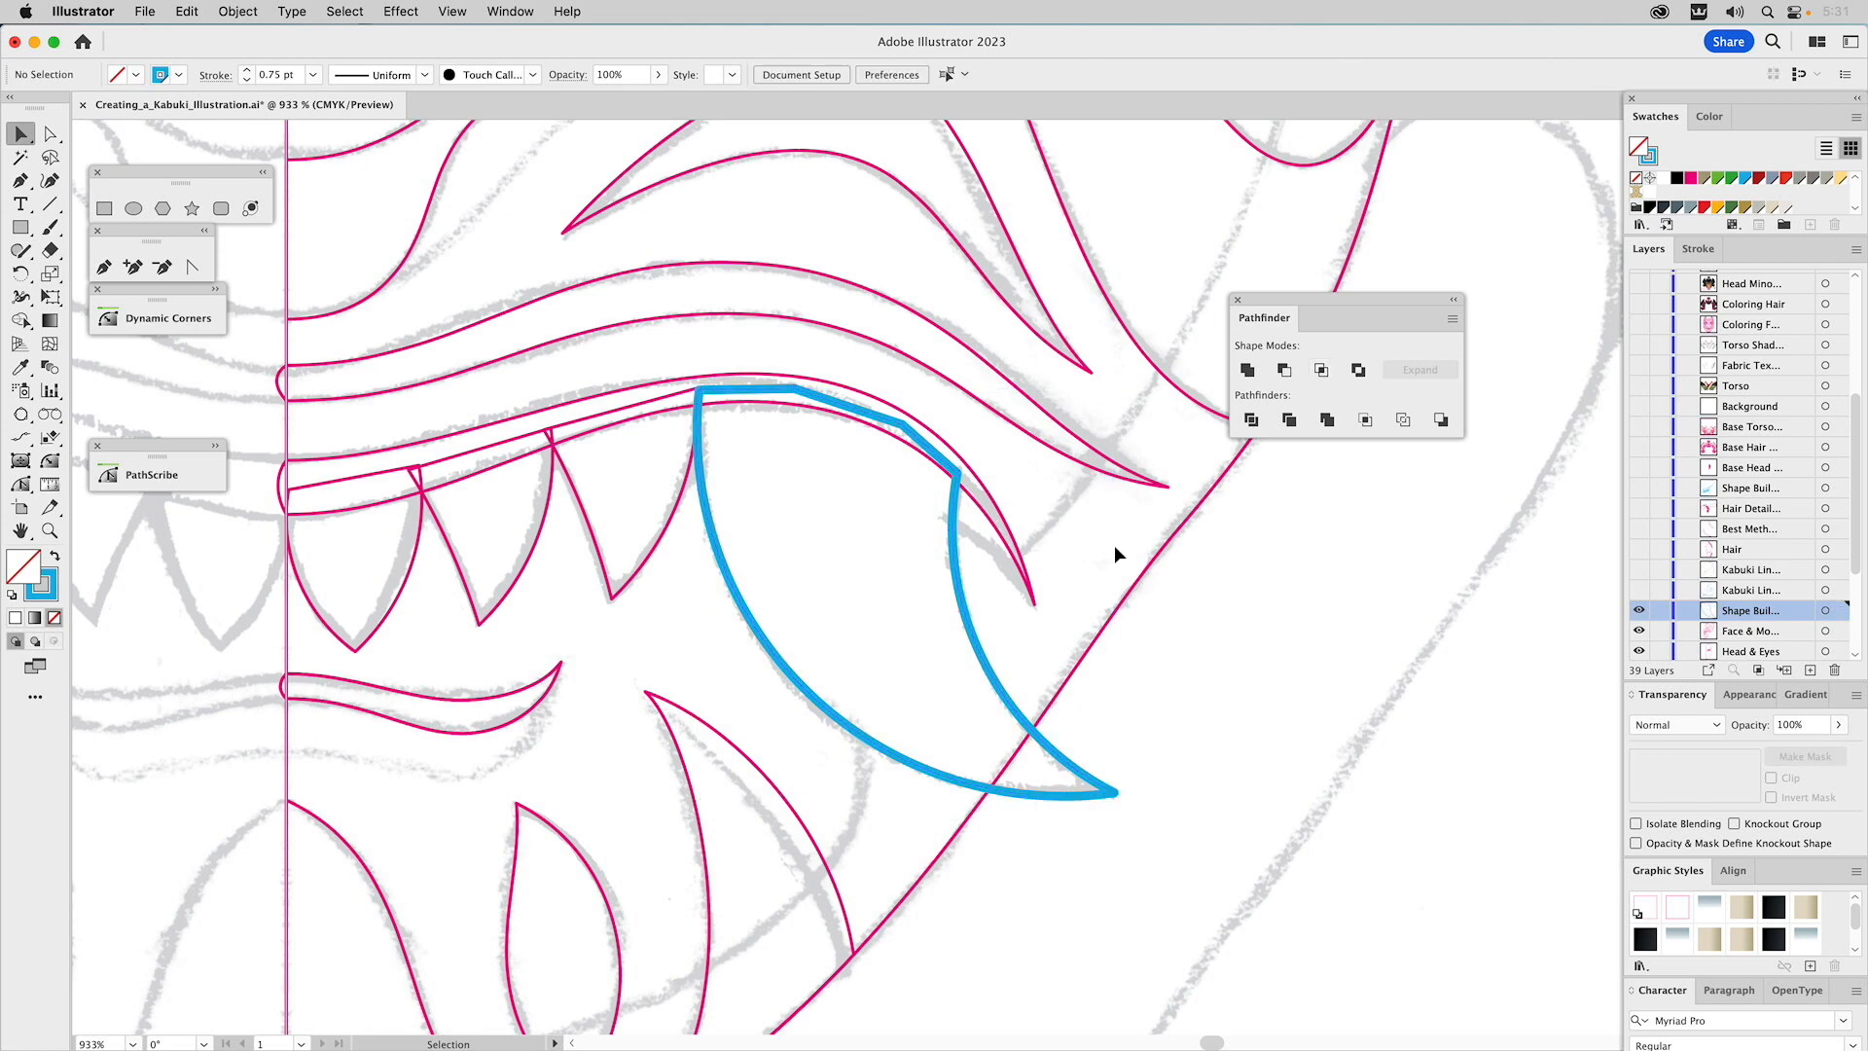
Copy the lip band onto the shape-building layer and subtract the copy from the blue crescent piece with Minus Front.
click(983, 508)
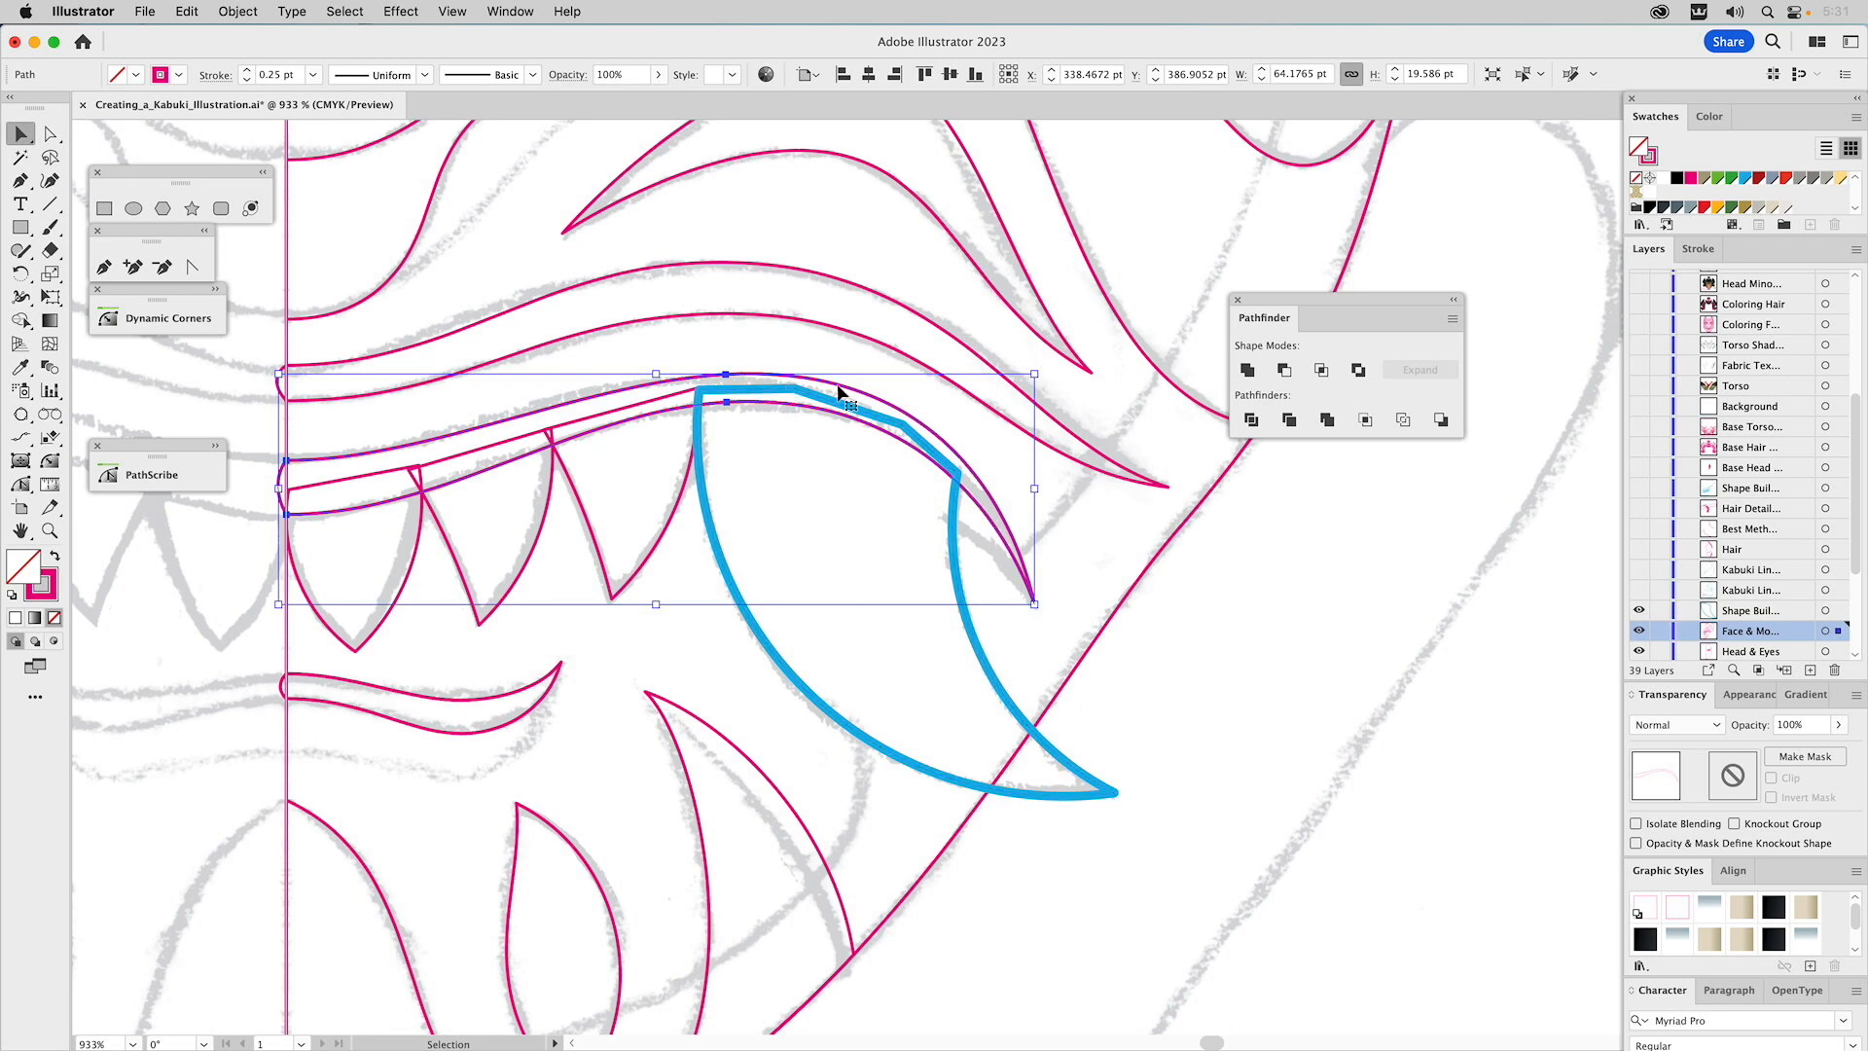
drag(1838, 630, 1838, 610)
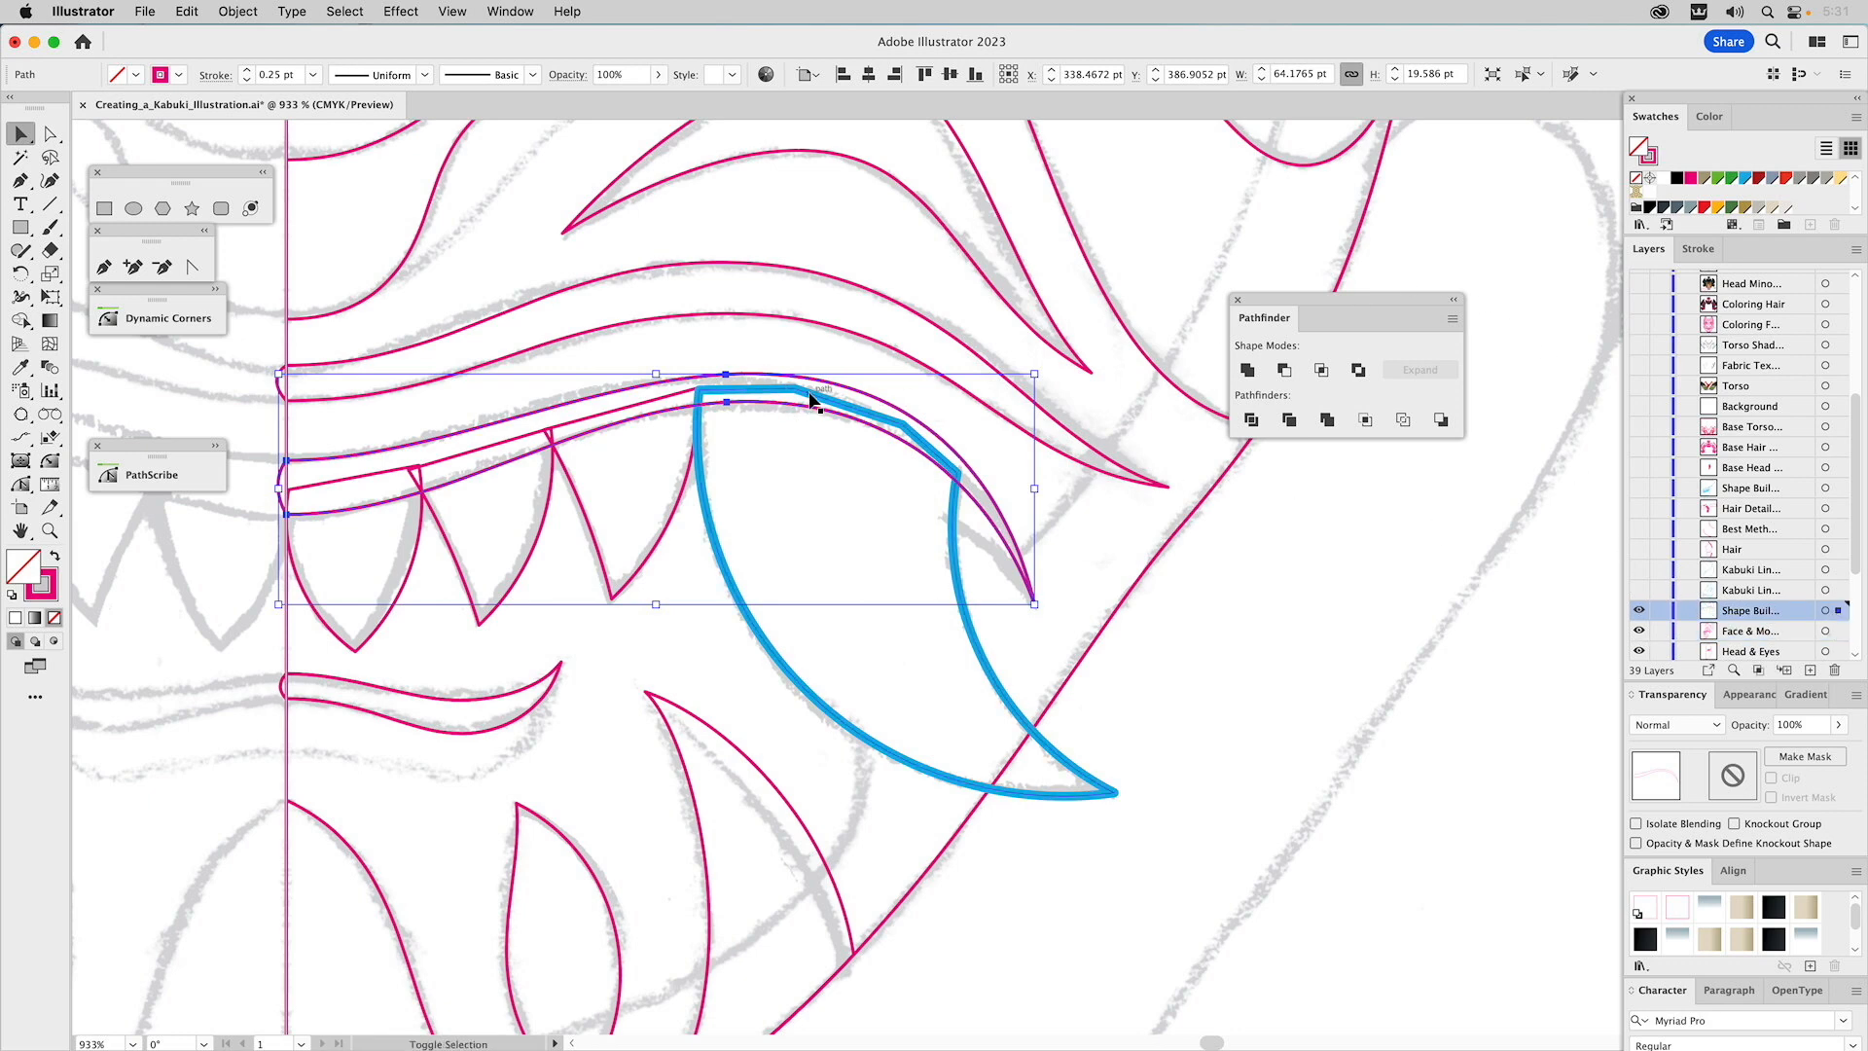
click(1284, 370)
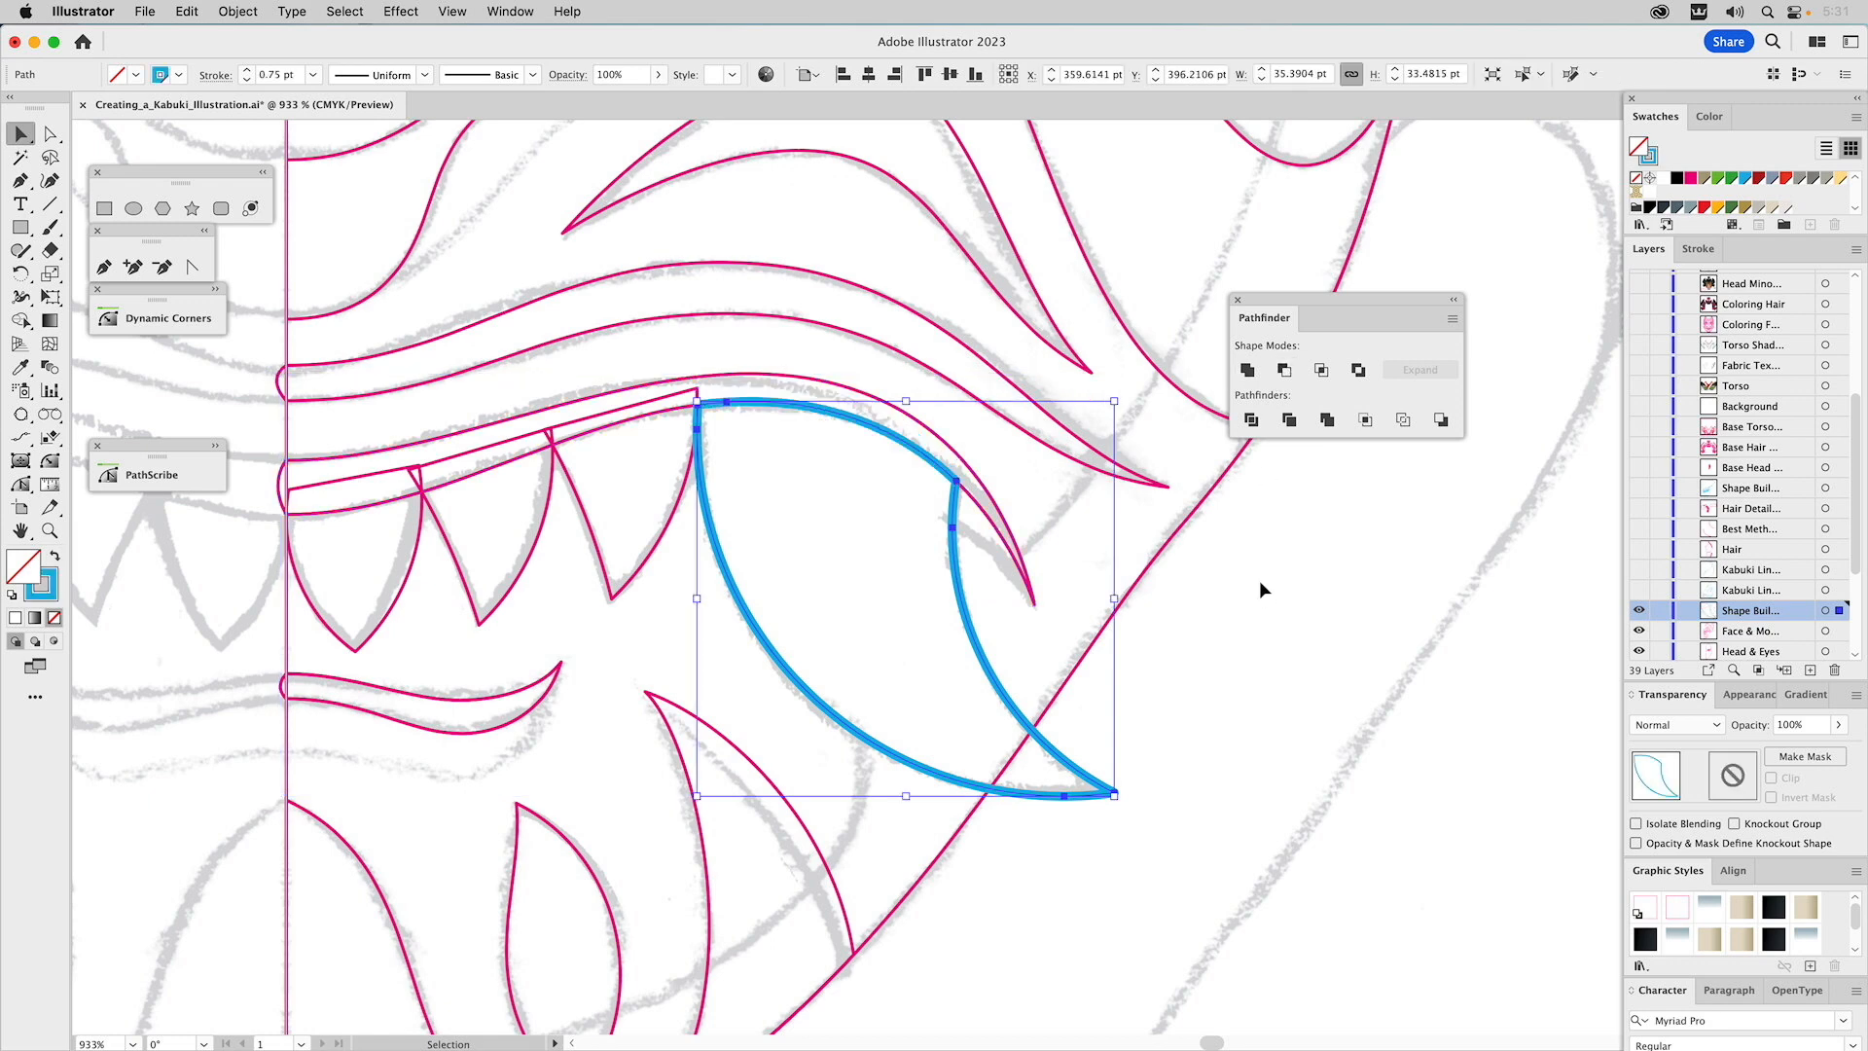
click(1293, 714)
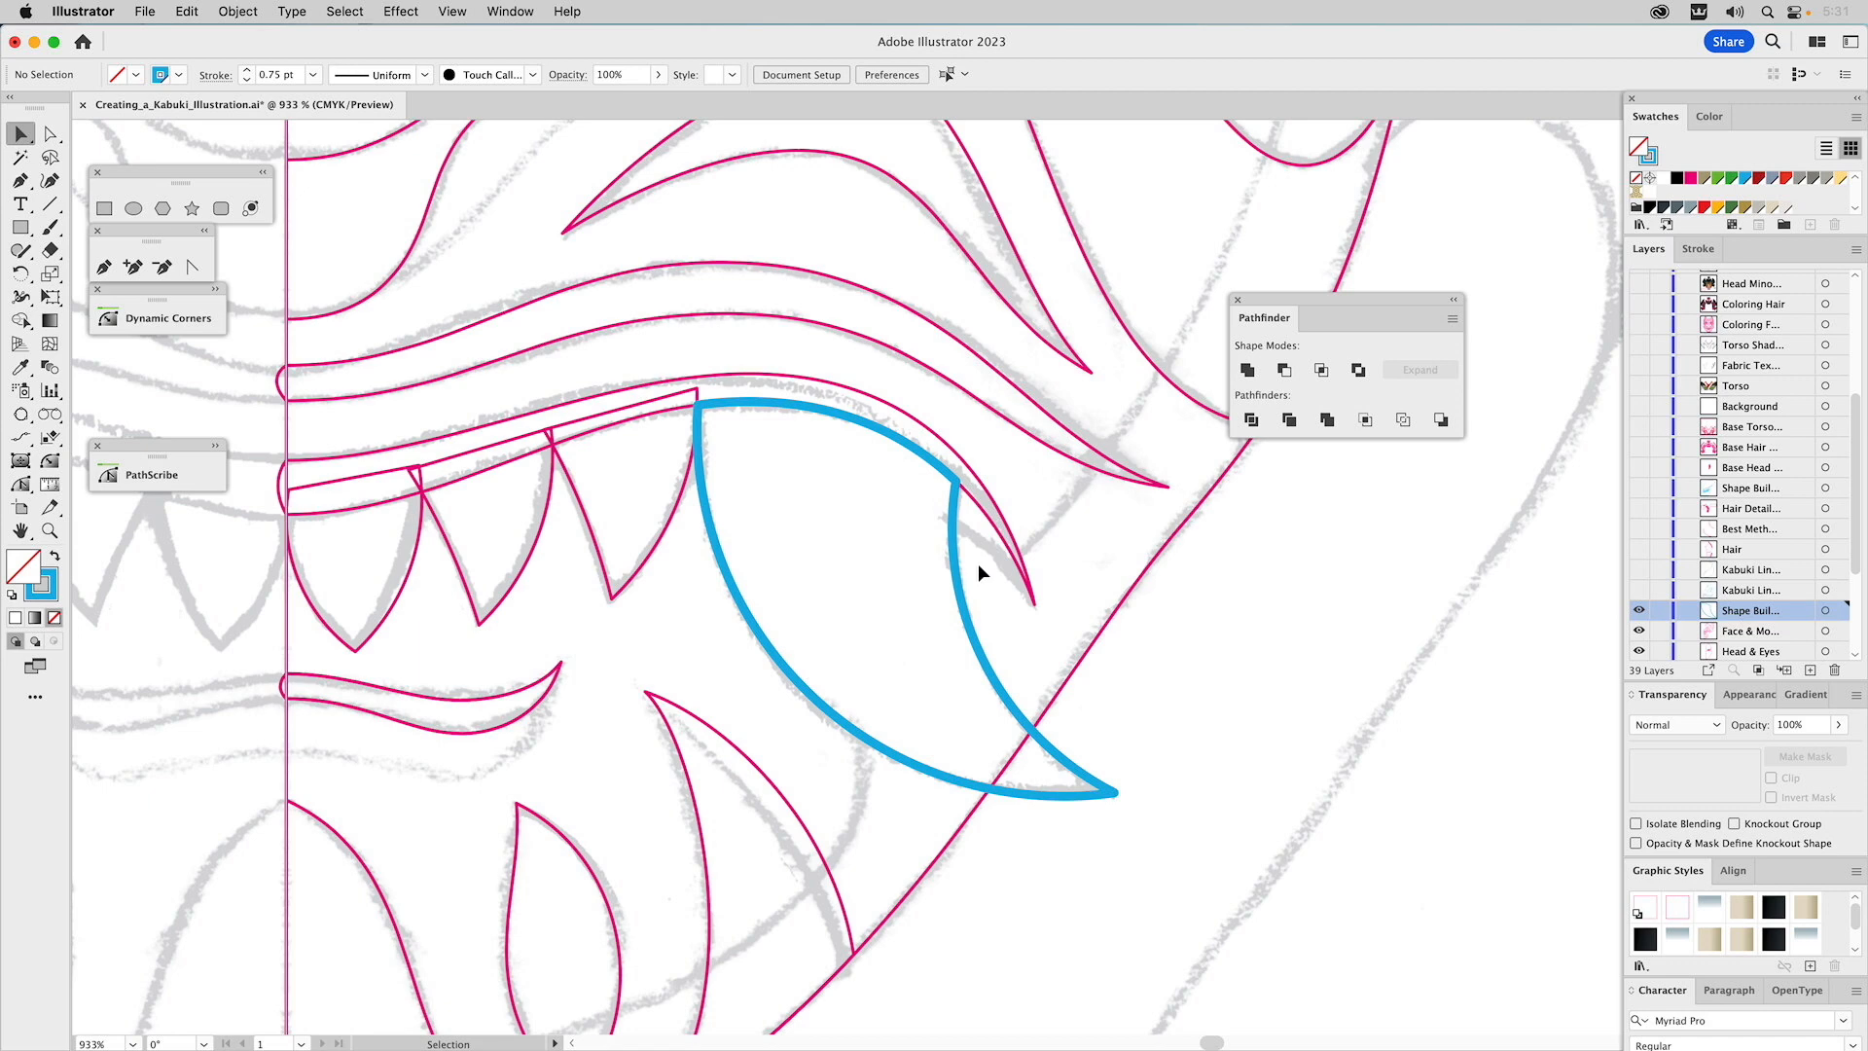
Delete the blue shape built from the circles at the mouth corner.
click(942, 598)
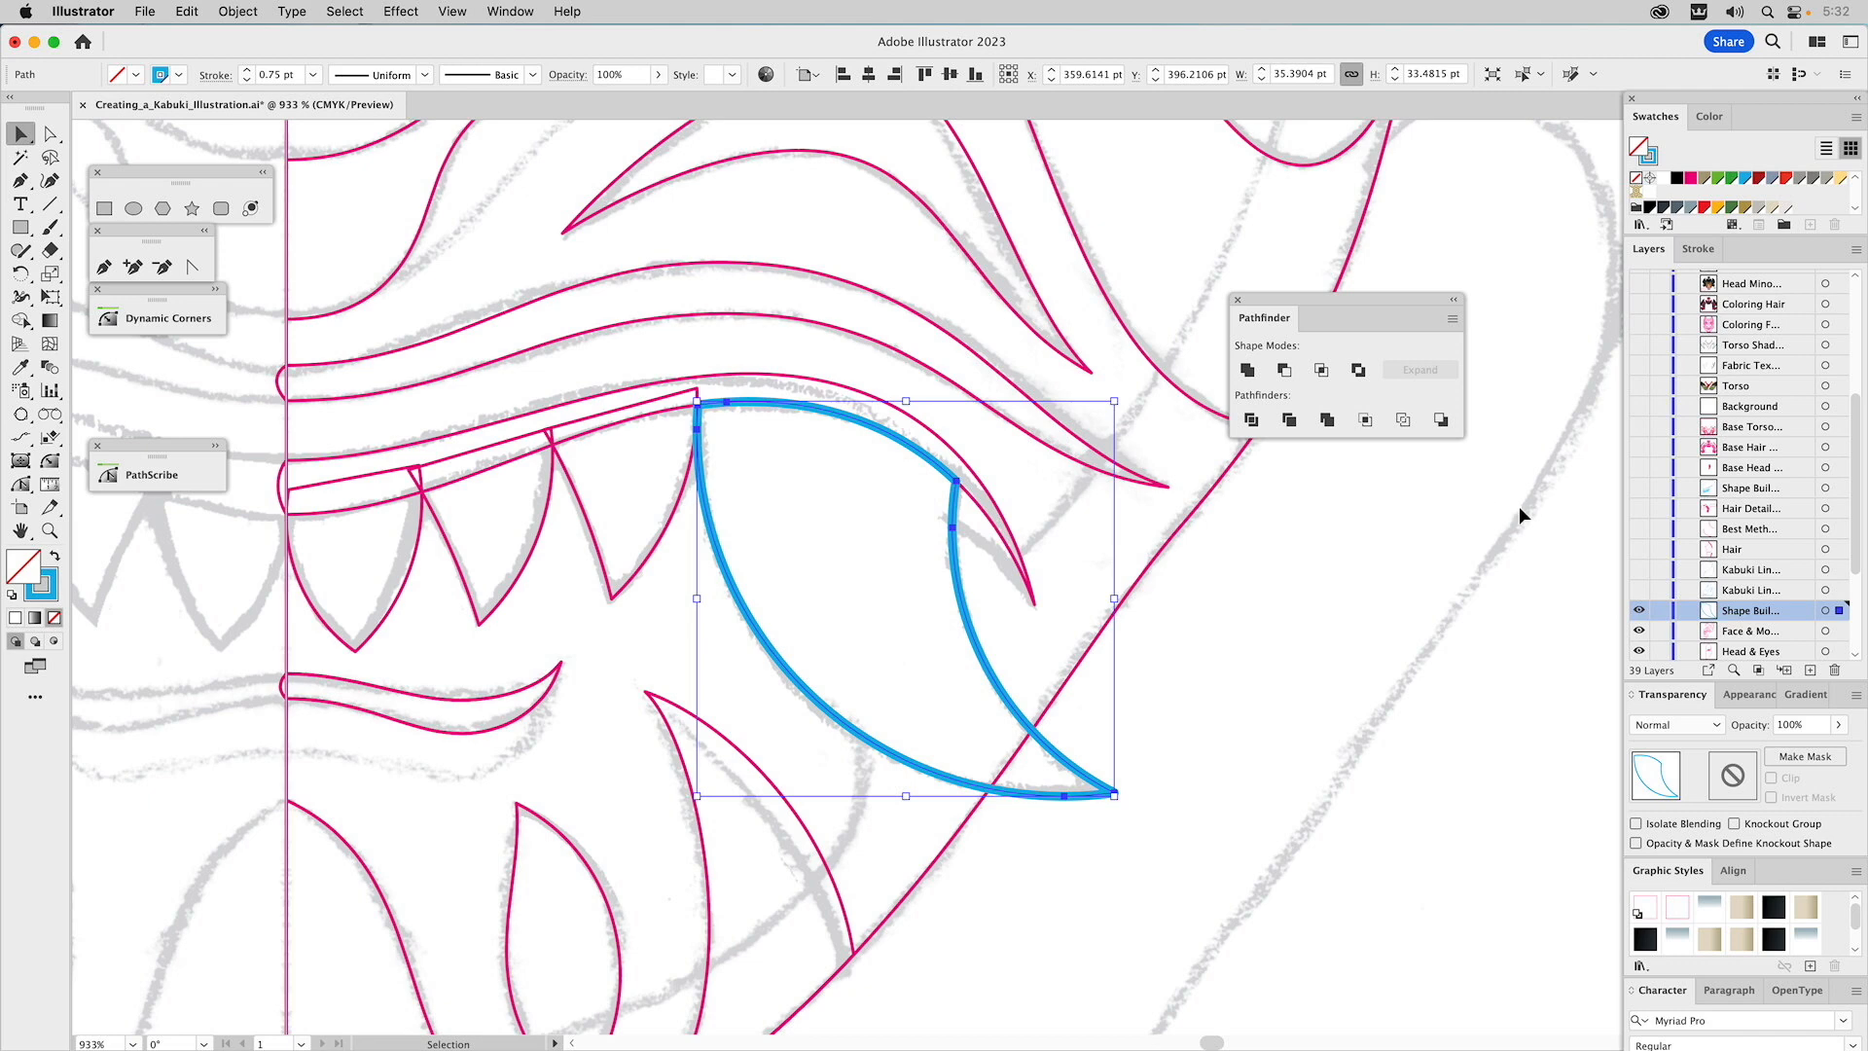
key(Delete)
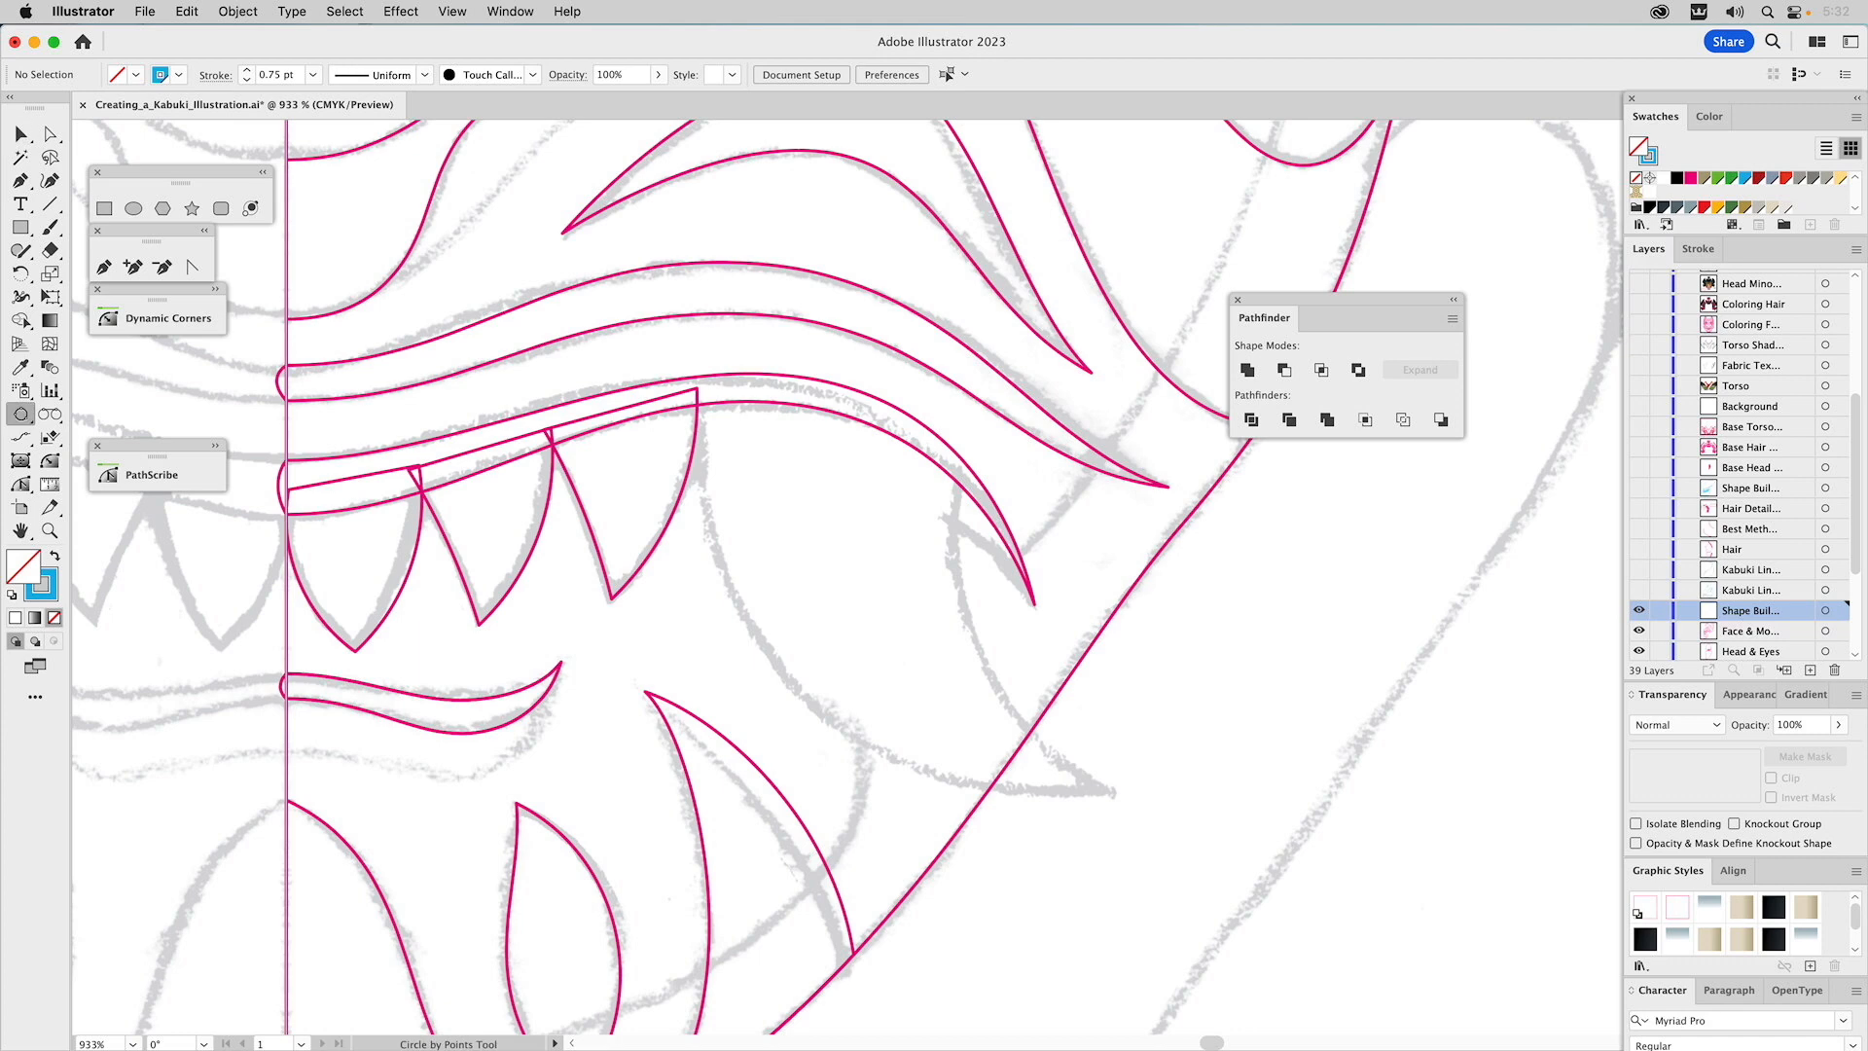
Choose the Arc by Points tool and return to the teeth outlines' layer, adopting their 0.25 pt magenta stroke with nothing selected.
click(22, 415)
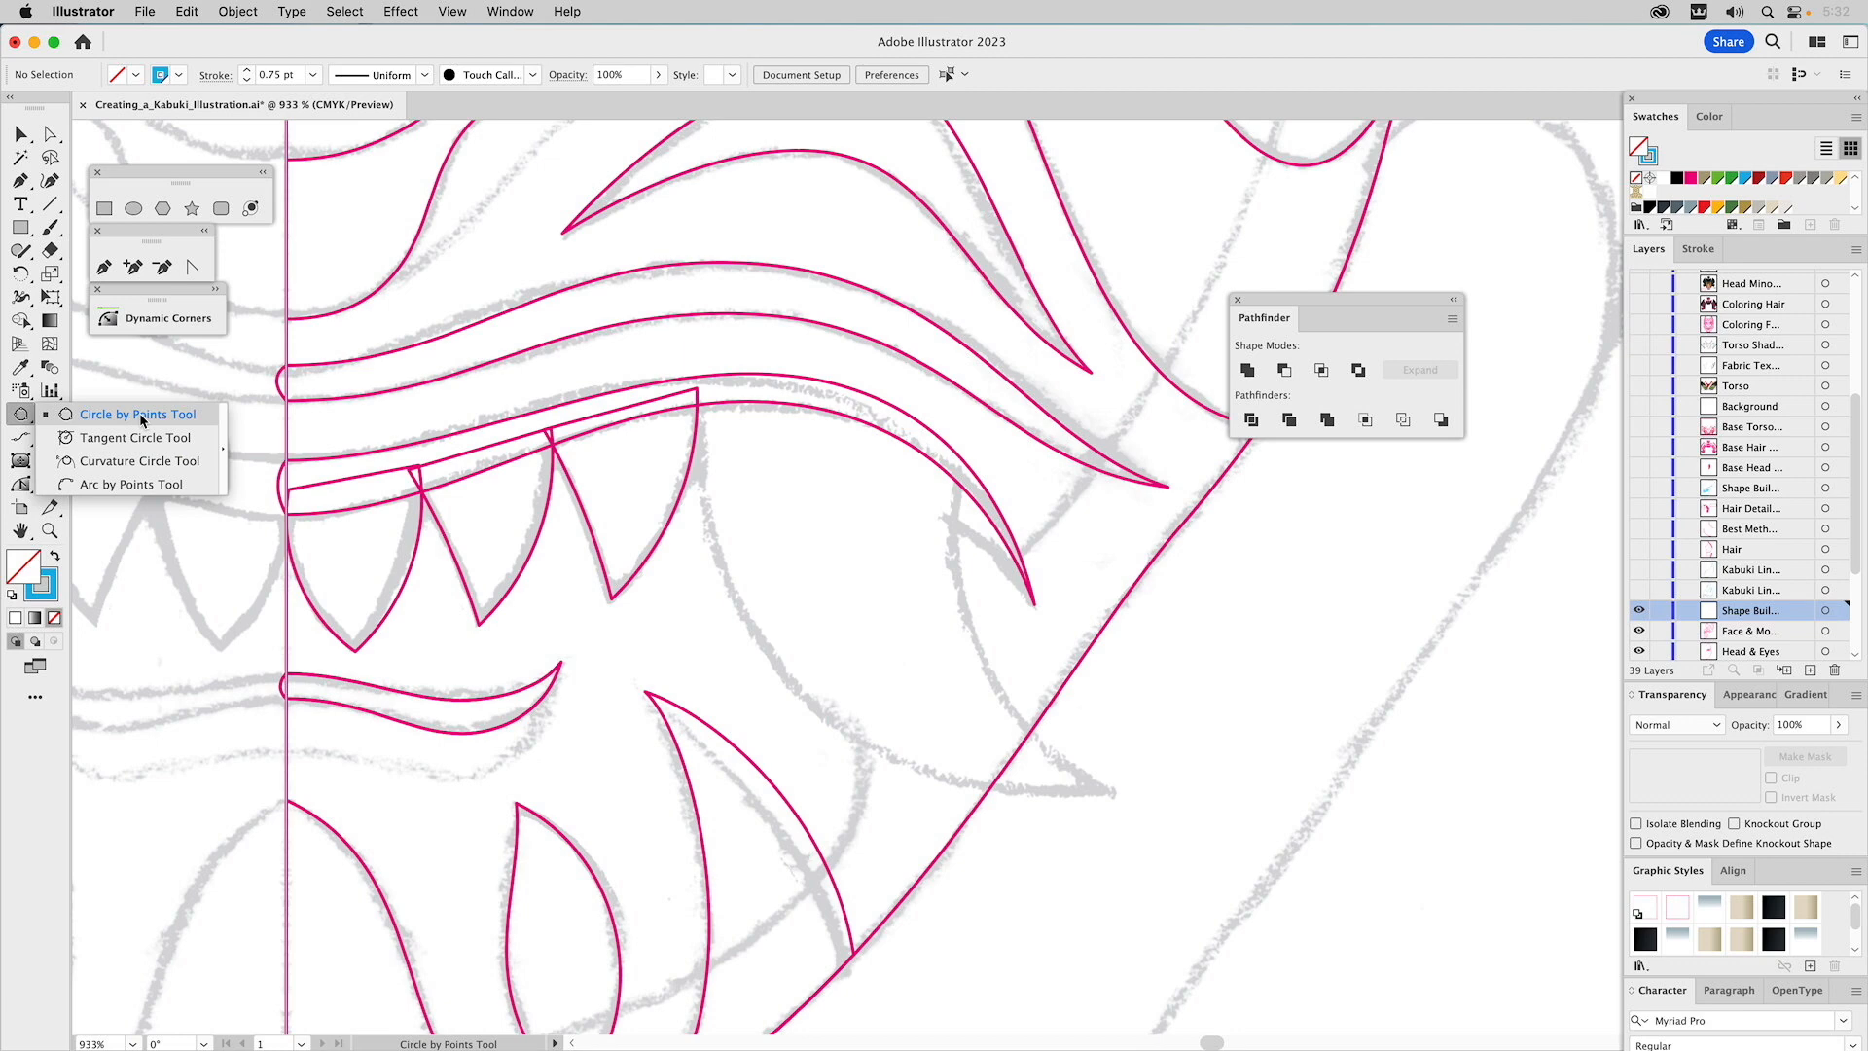
click(97, 482)
click(690, 474)
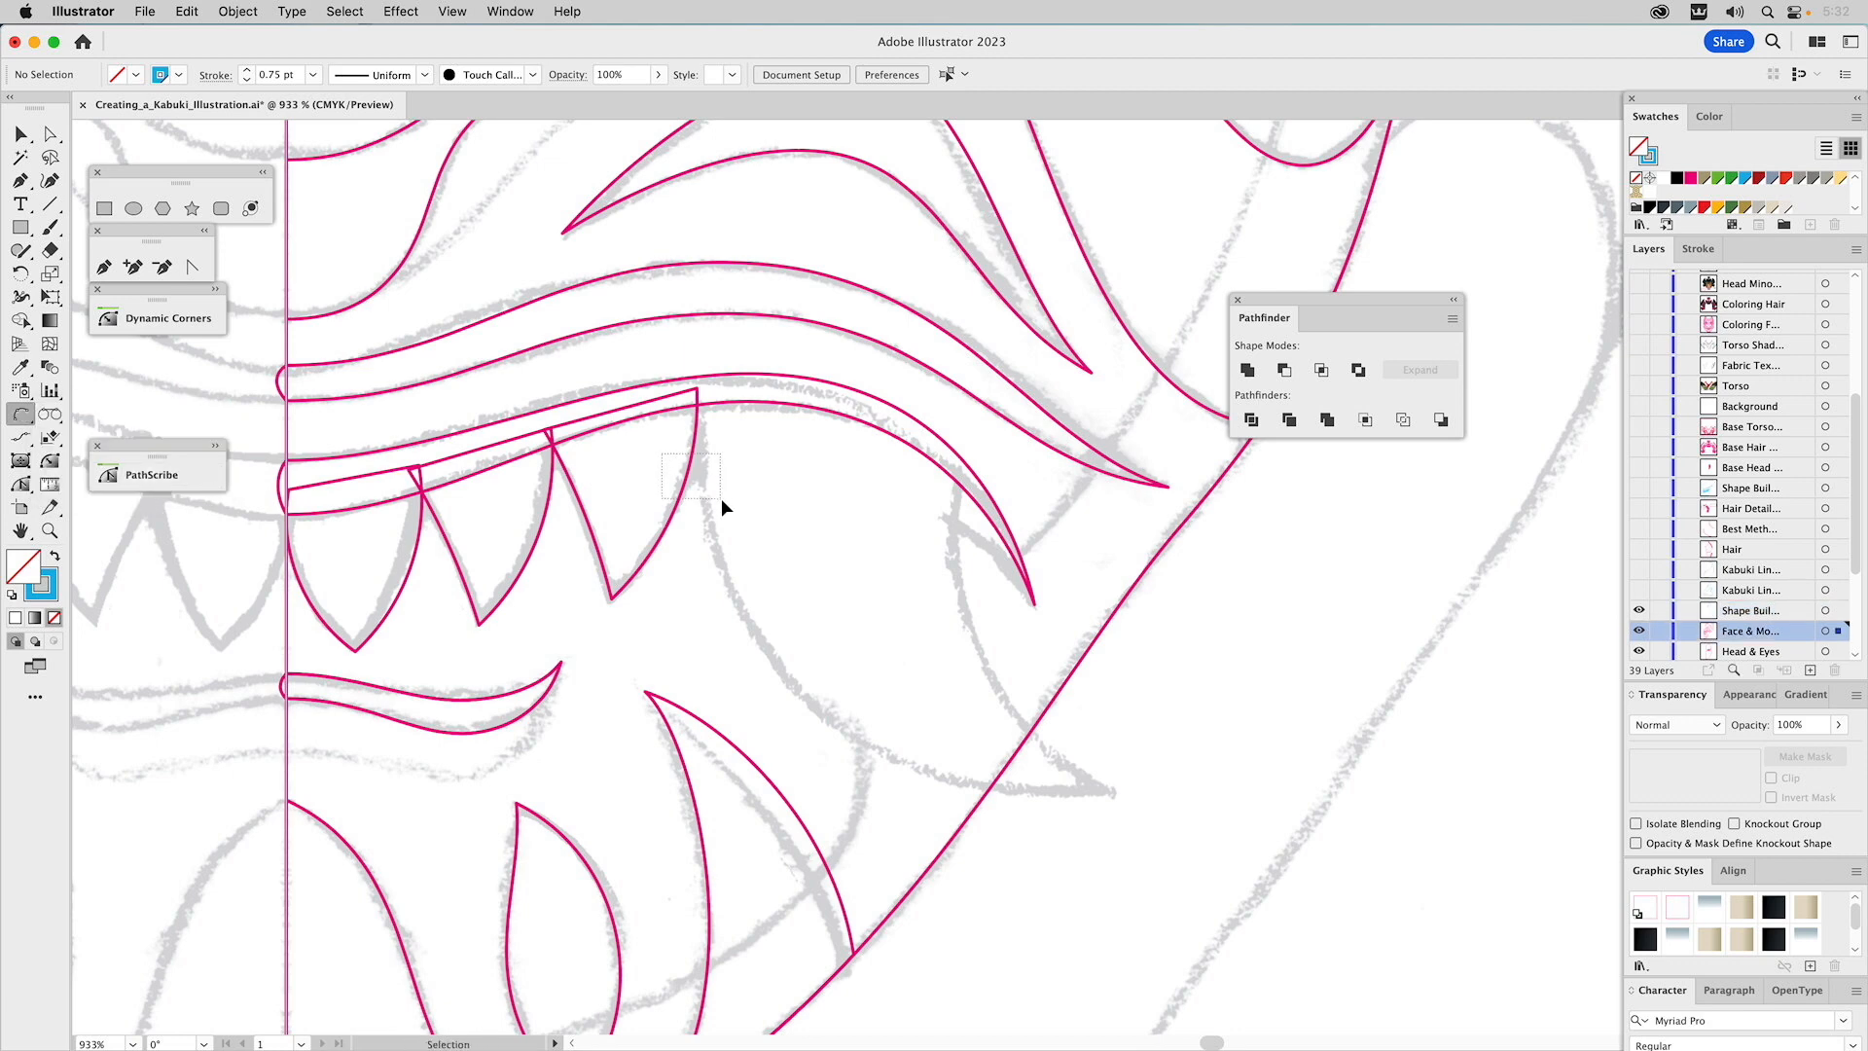
click(759, 501)
click(20, 413)
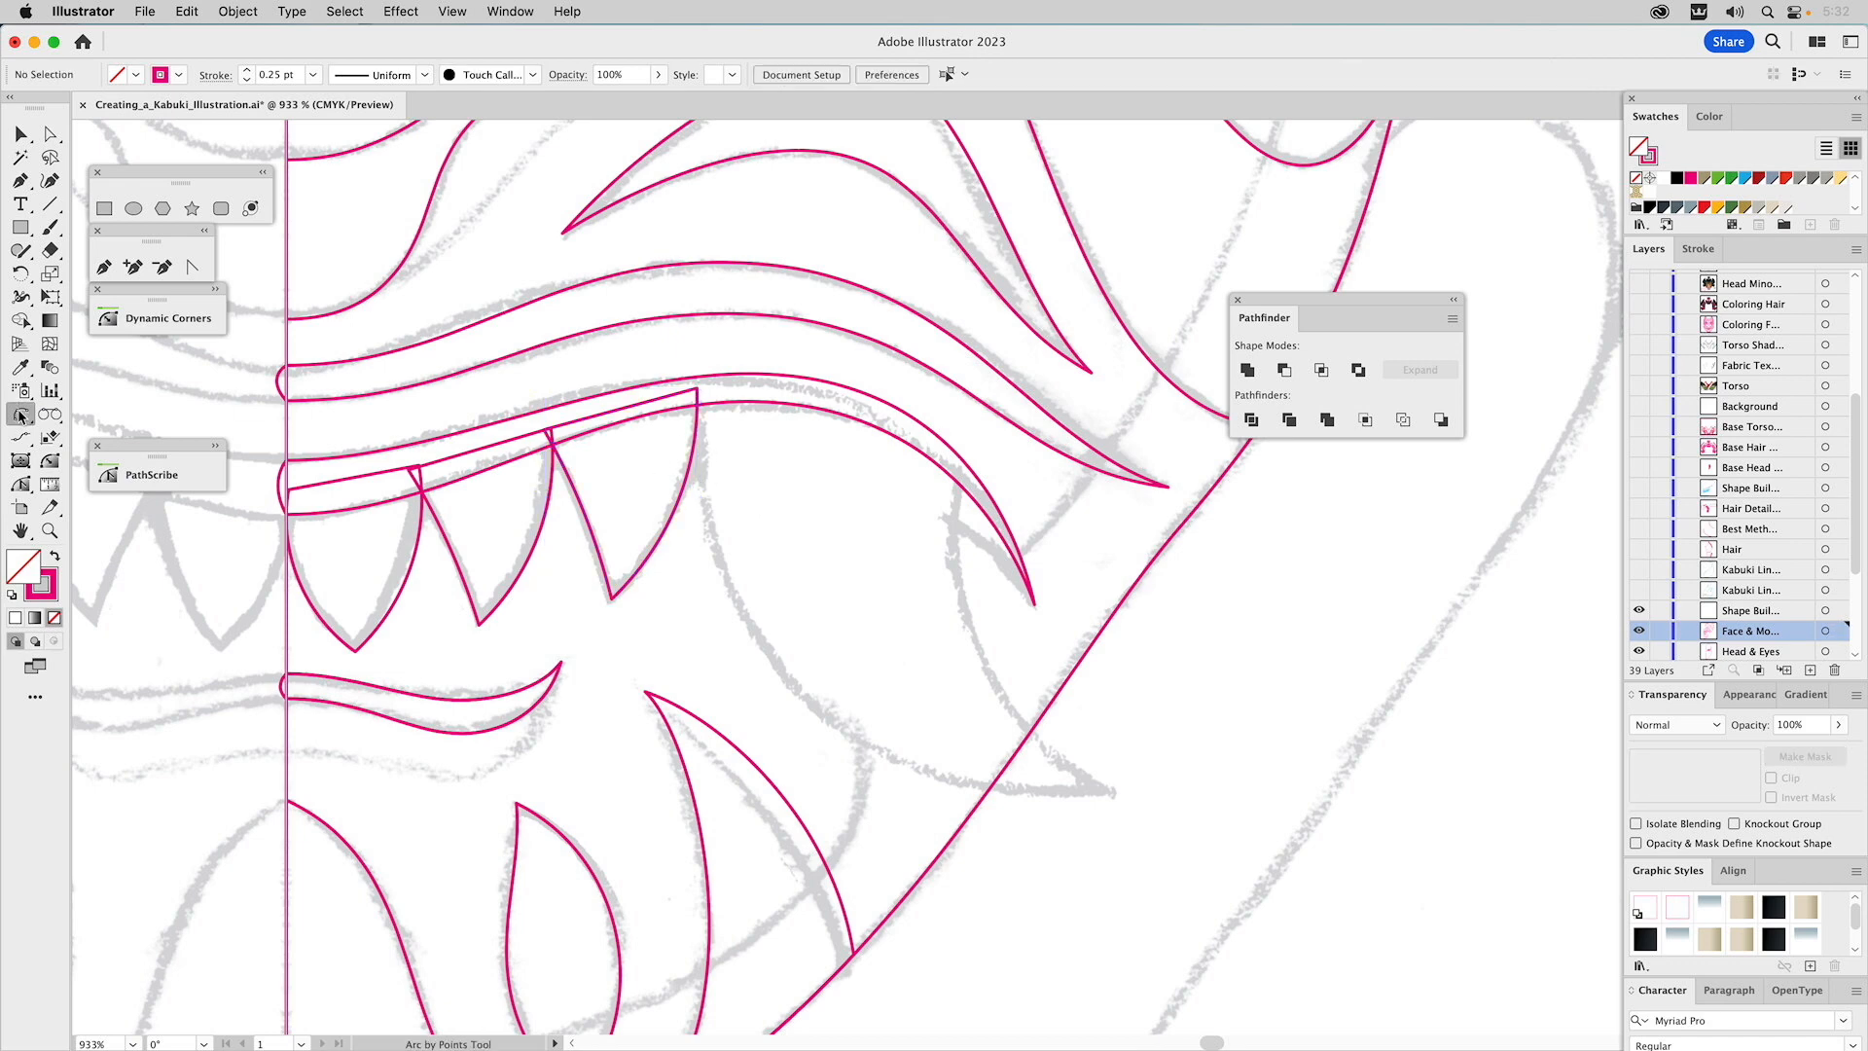
click(697, 404)
key(Escape)
key(a)
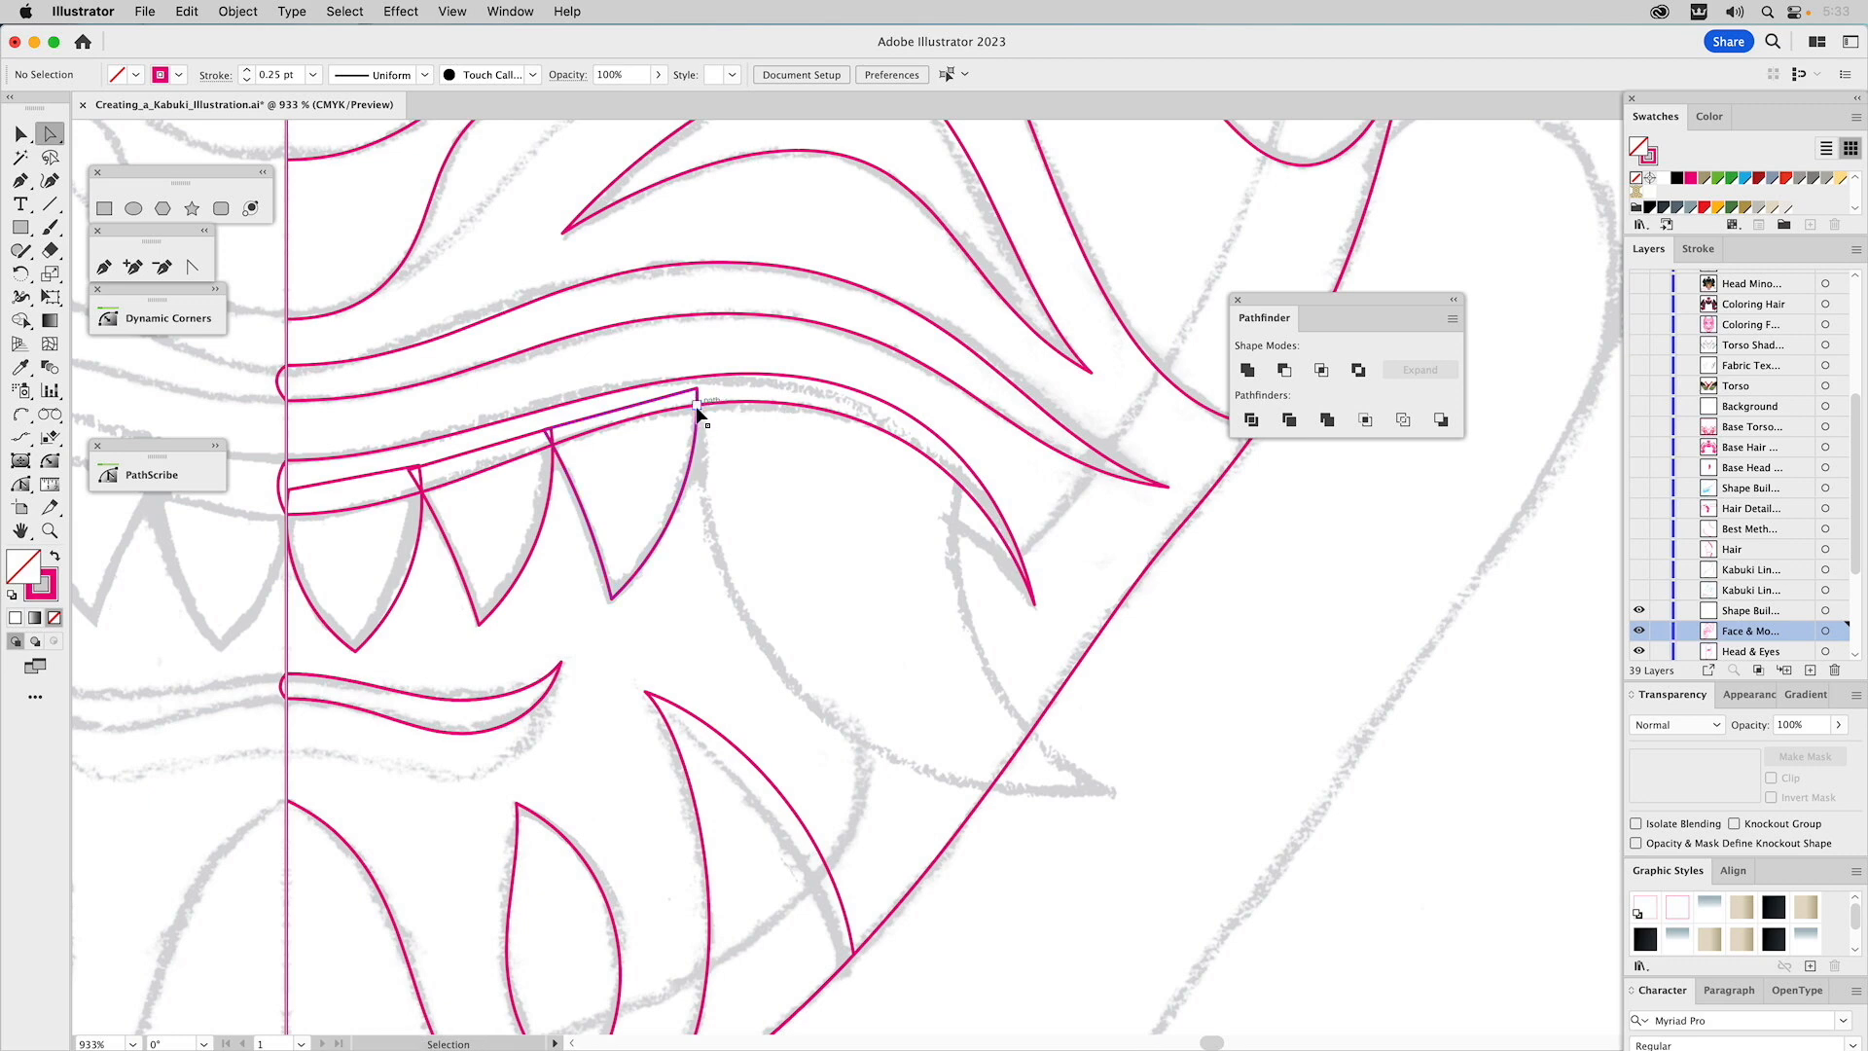
Draw a three-point arc about 35 pt wide and 33 pt high from the outermost tooth's upper corner to the sketched mouth-corner tip.
click(50, 531)
drag(543, 303, 1342, 876)
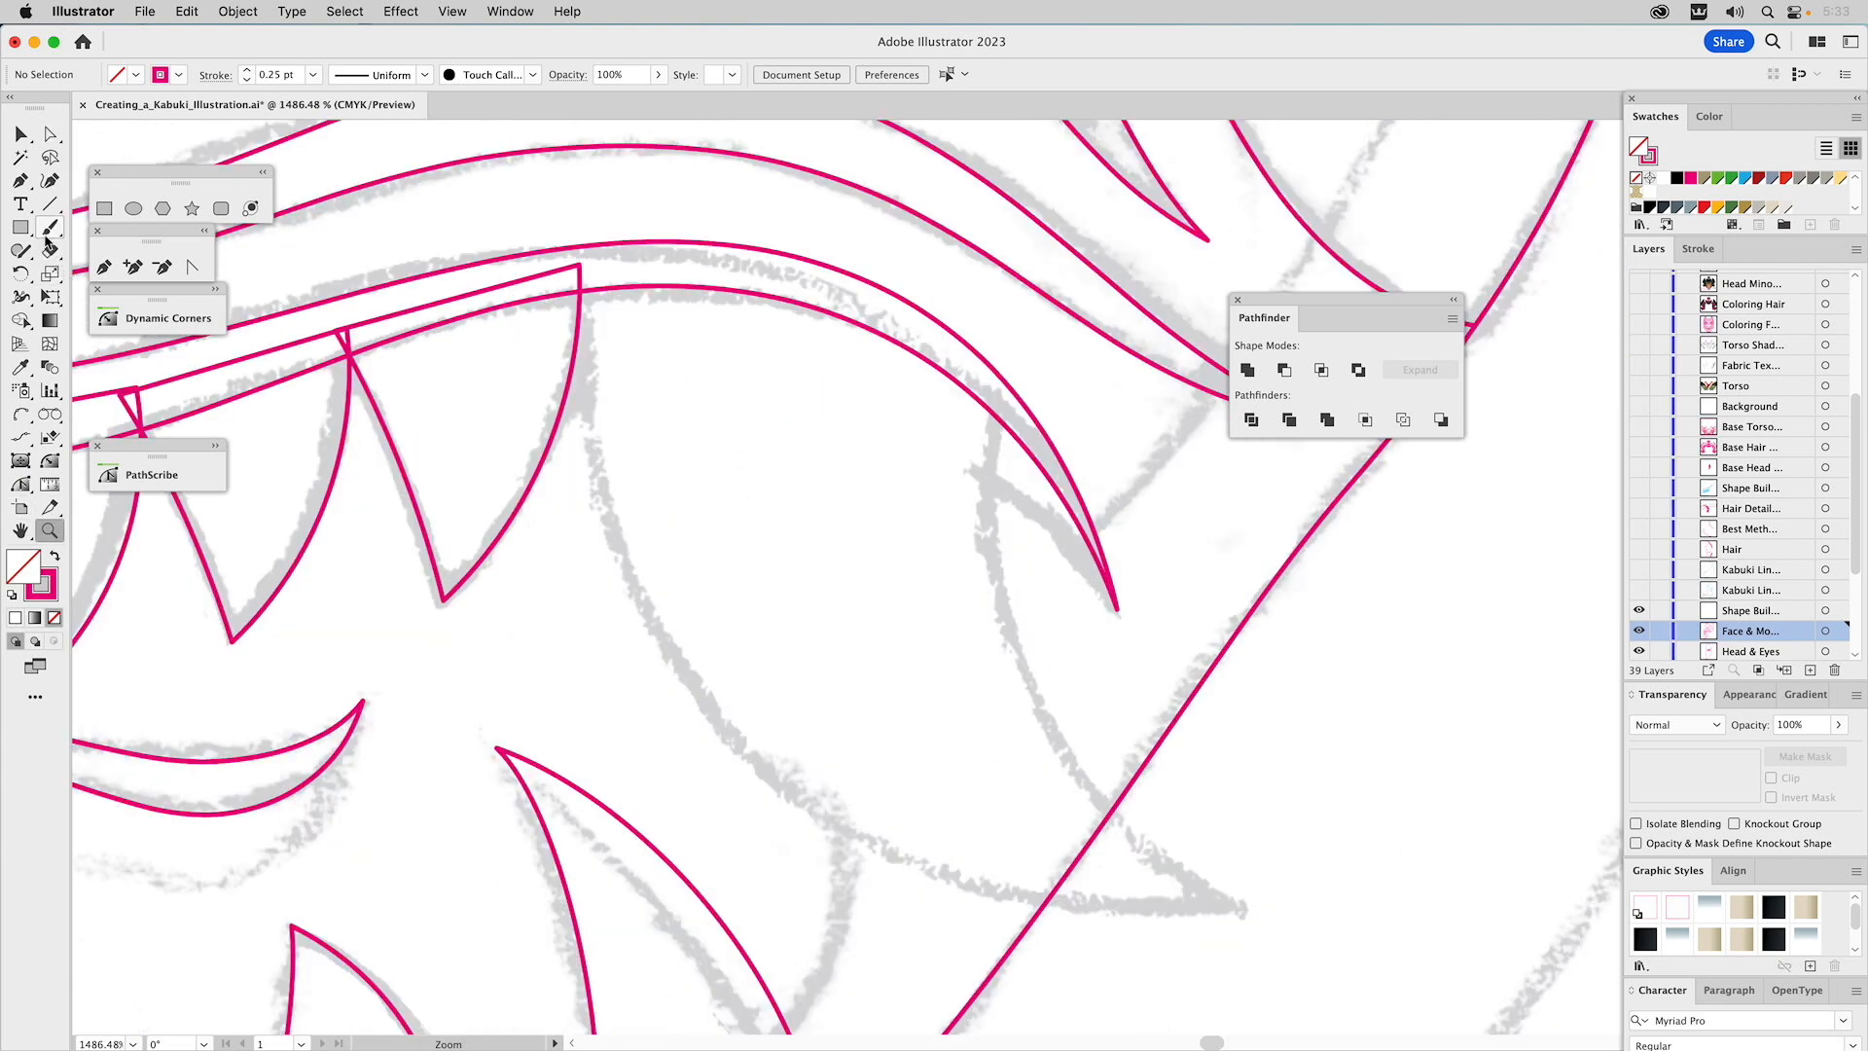
click(20, 417)
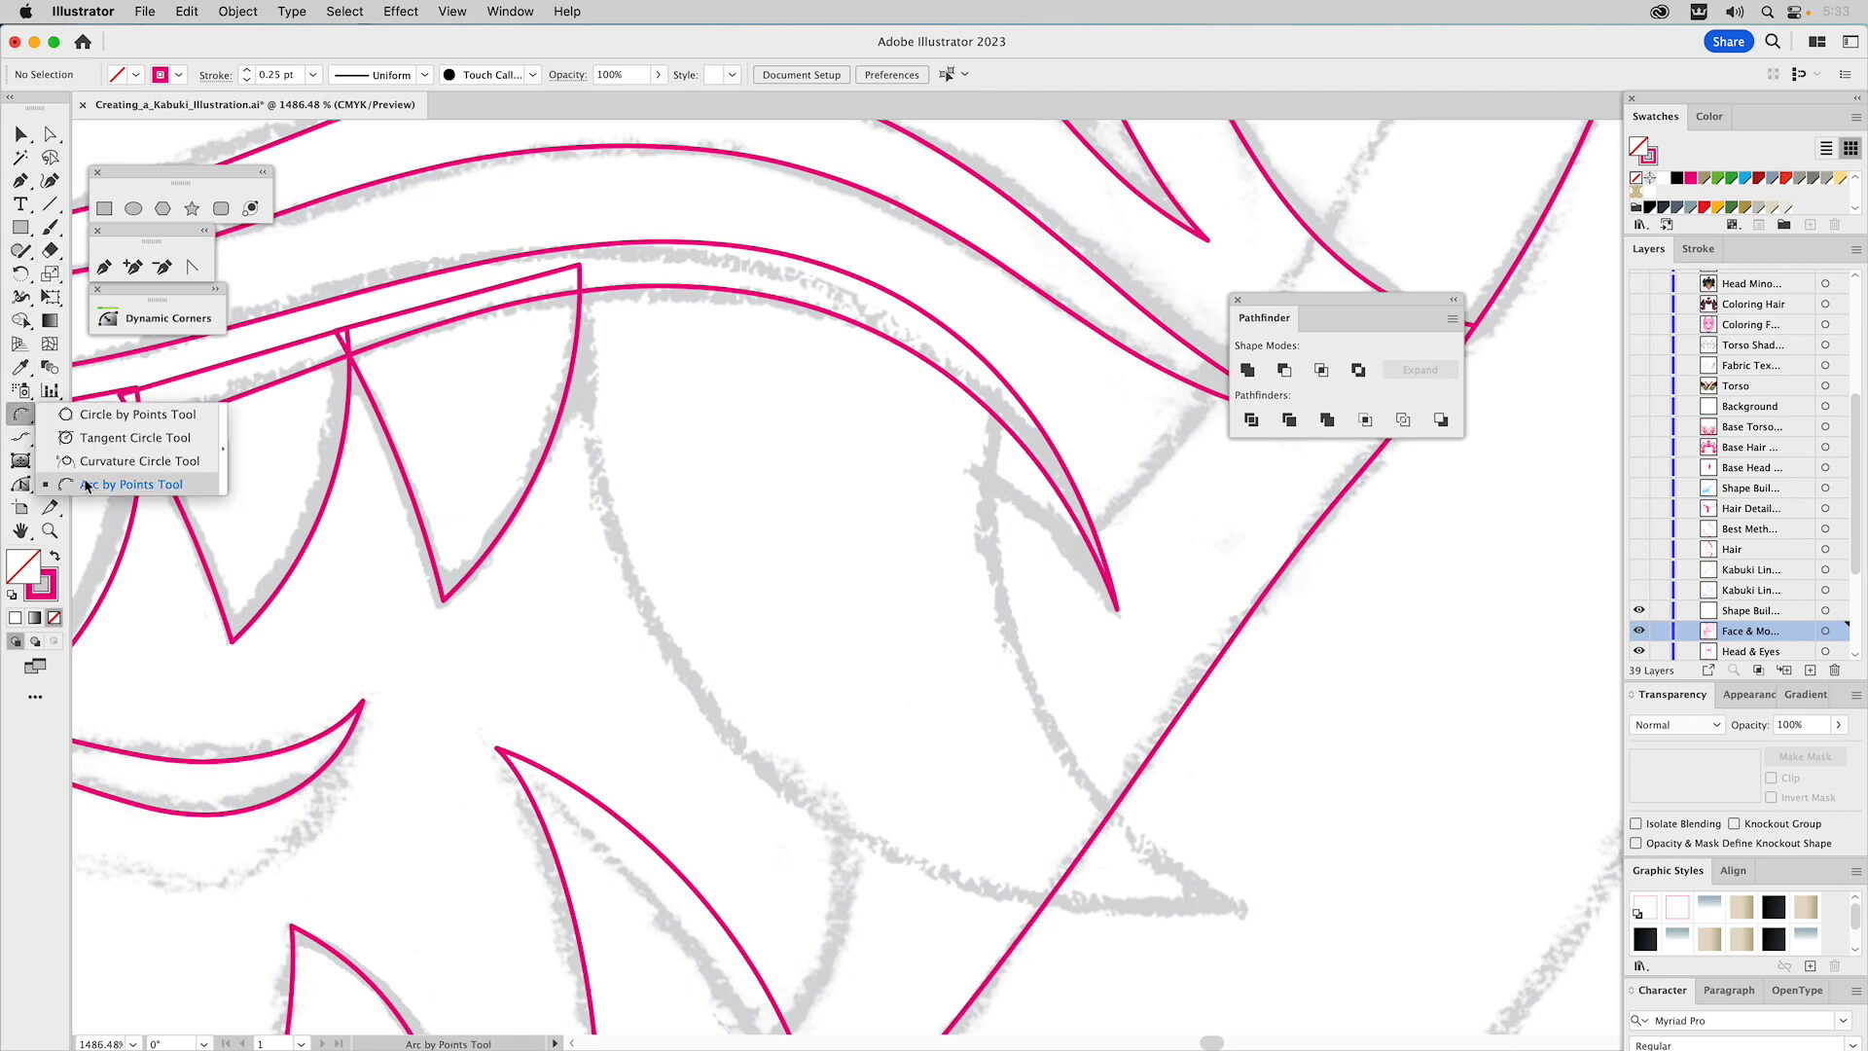
click(21, 417)
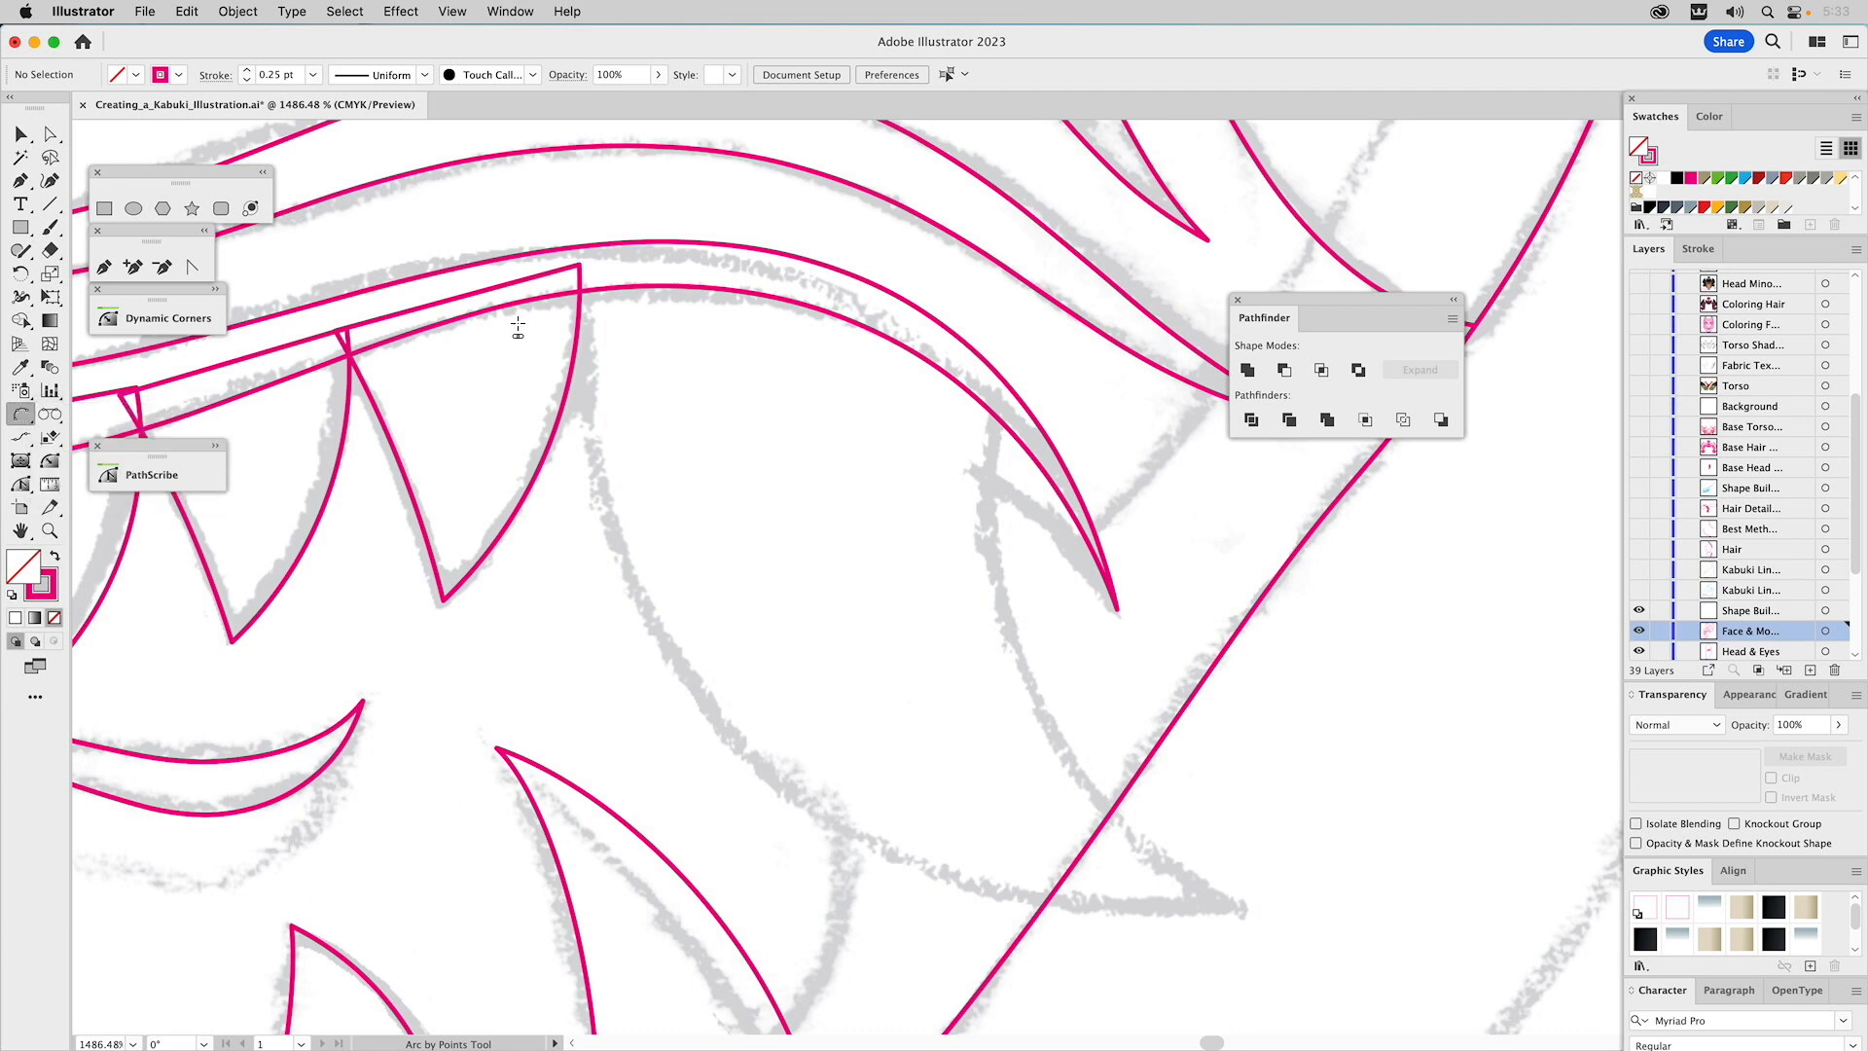
click(580, 291)
click(1242, 909)
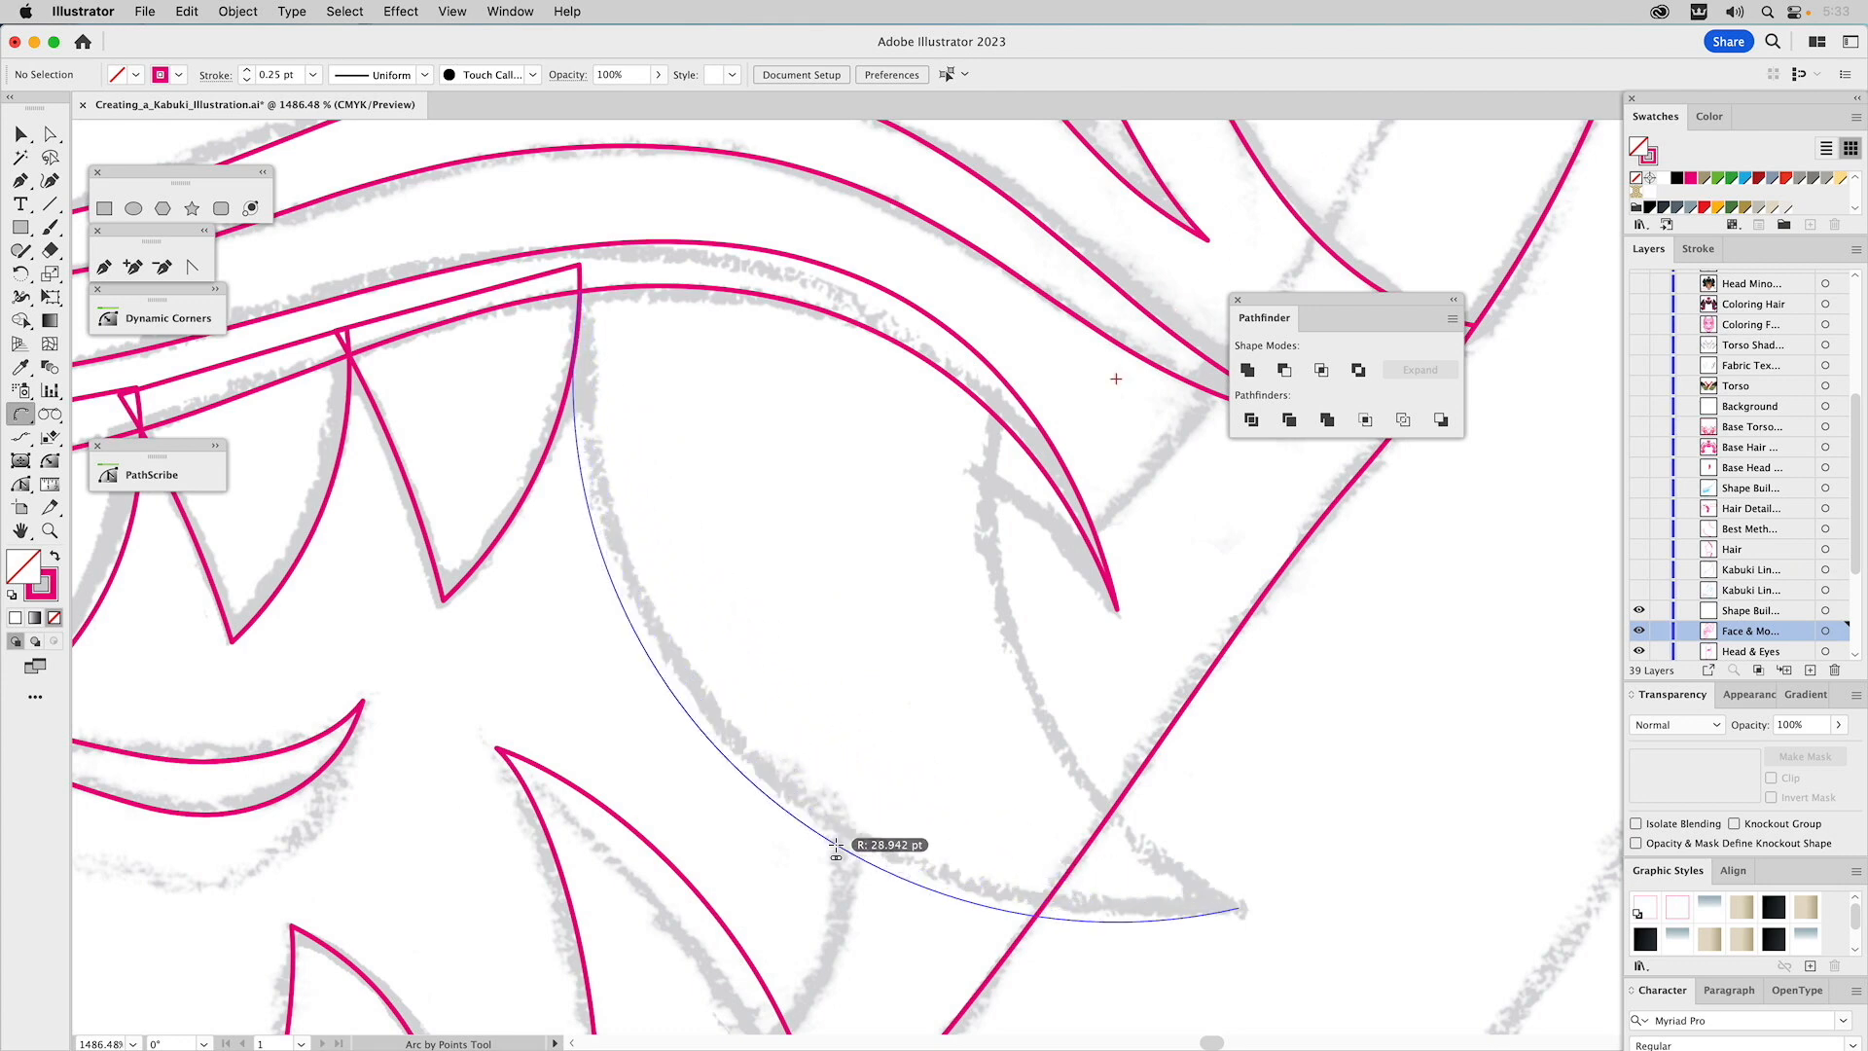
click(885, 847)
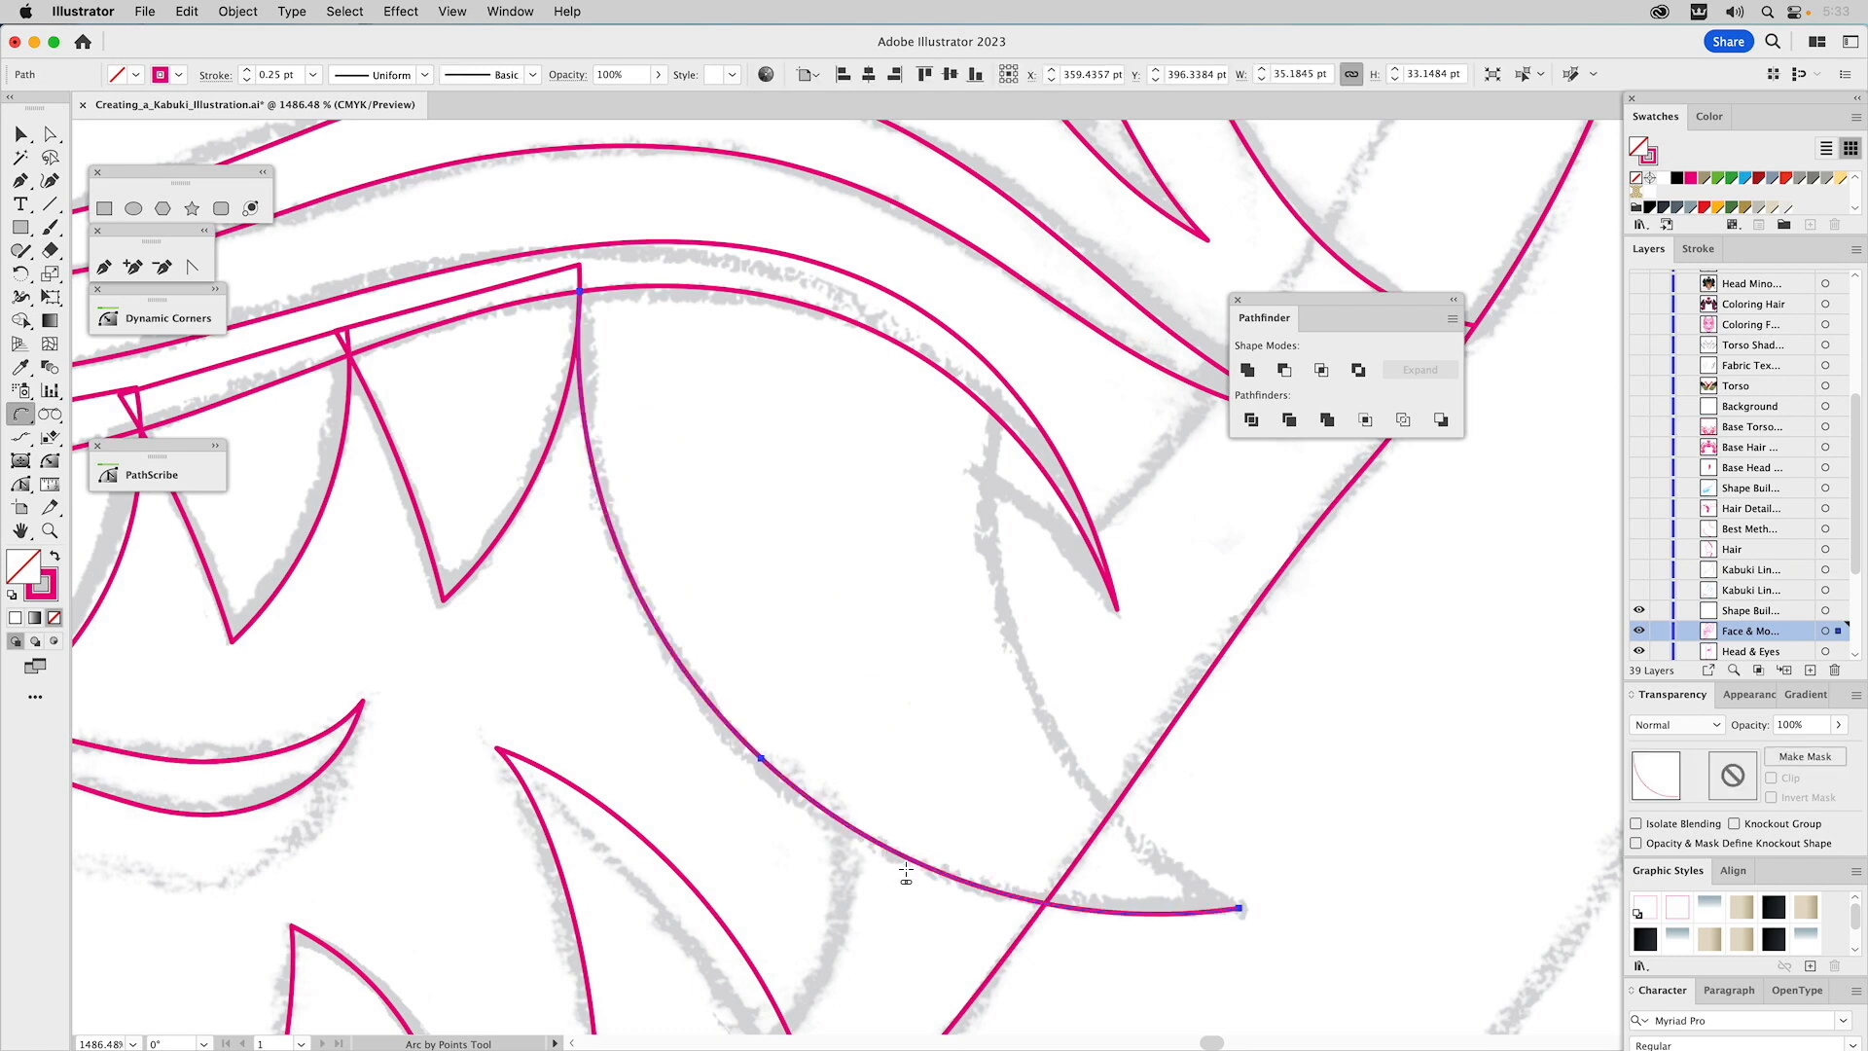
Continue from the mouth-corner tip with an arc of about 26 pt radius along the sketch, ending inside the lip band.
click(1239, 908)
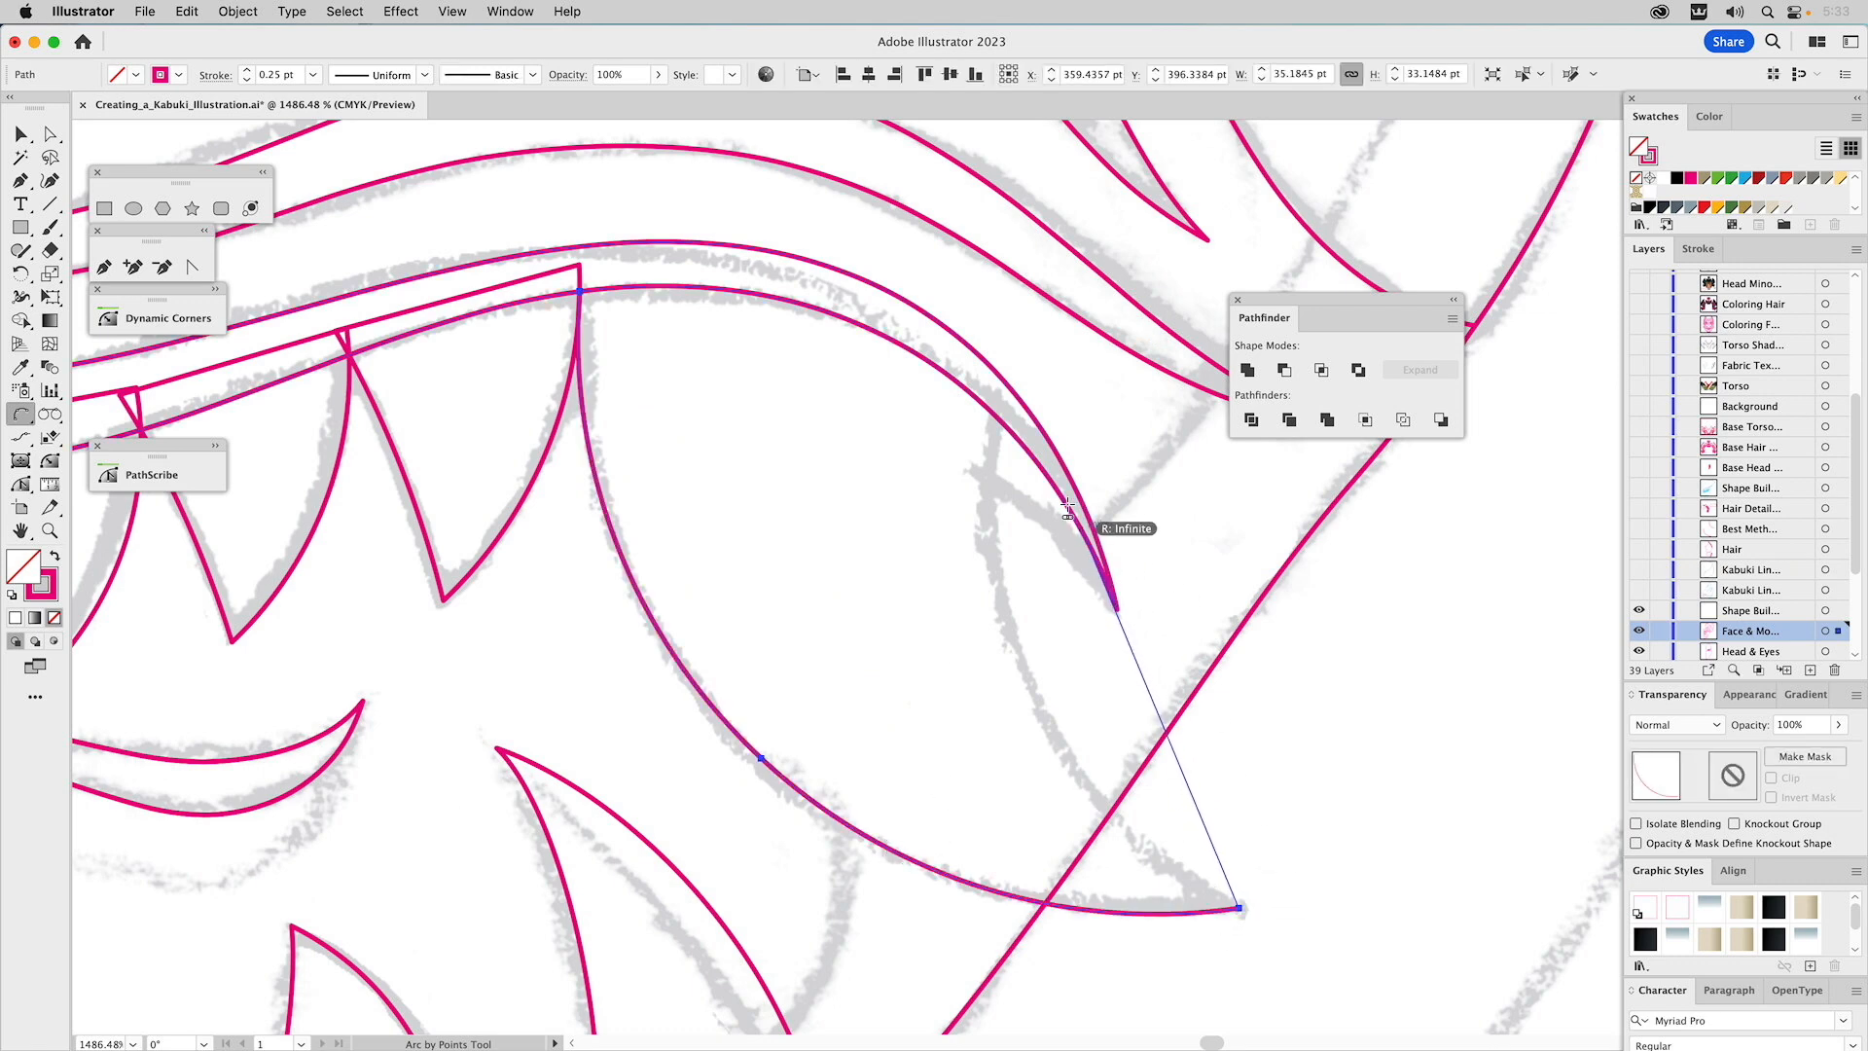
click(996, 399)
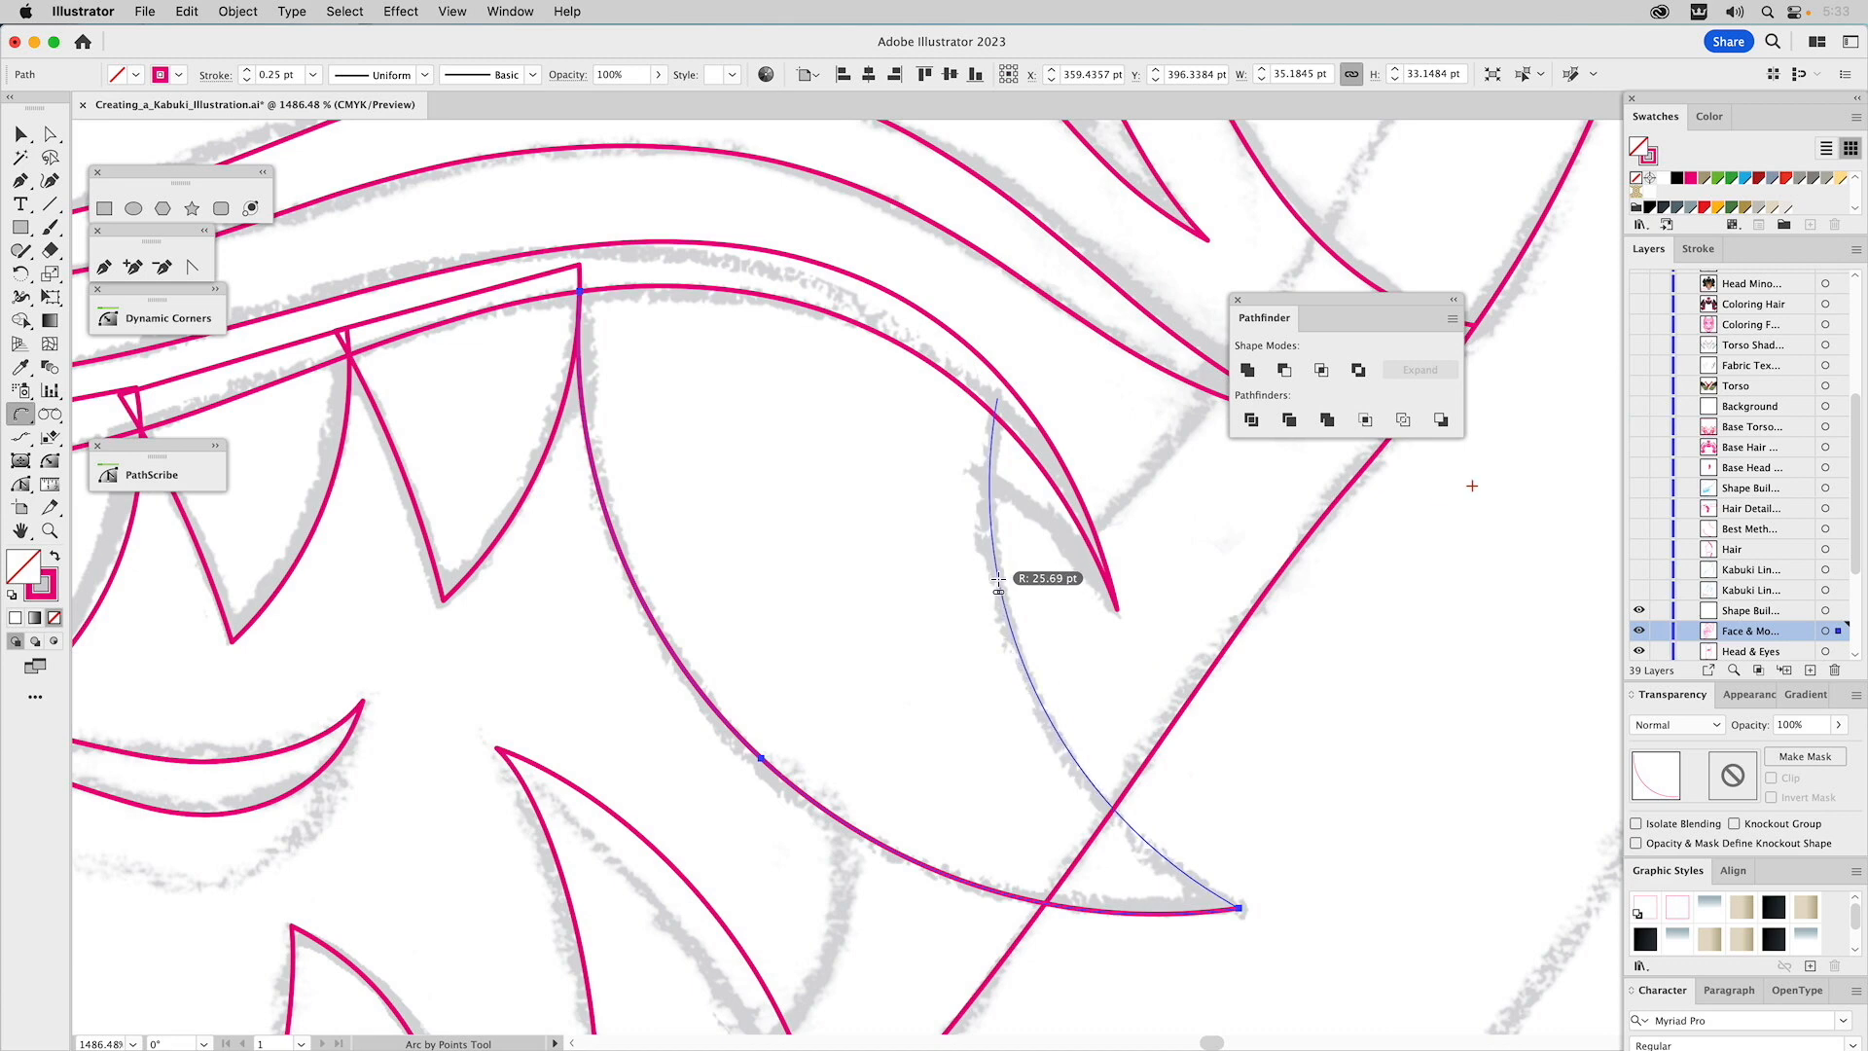
click(993, 574)
Close the mouth-corner shape with an arc of about 22 pt radius inside the lip band, ending at the outermost tooth's upper corner.
click(996, 399)
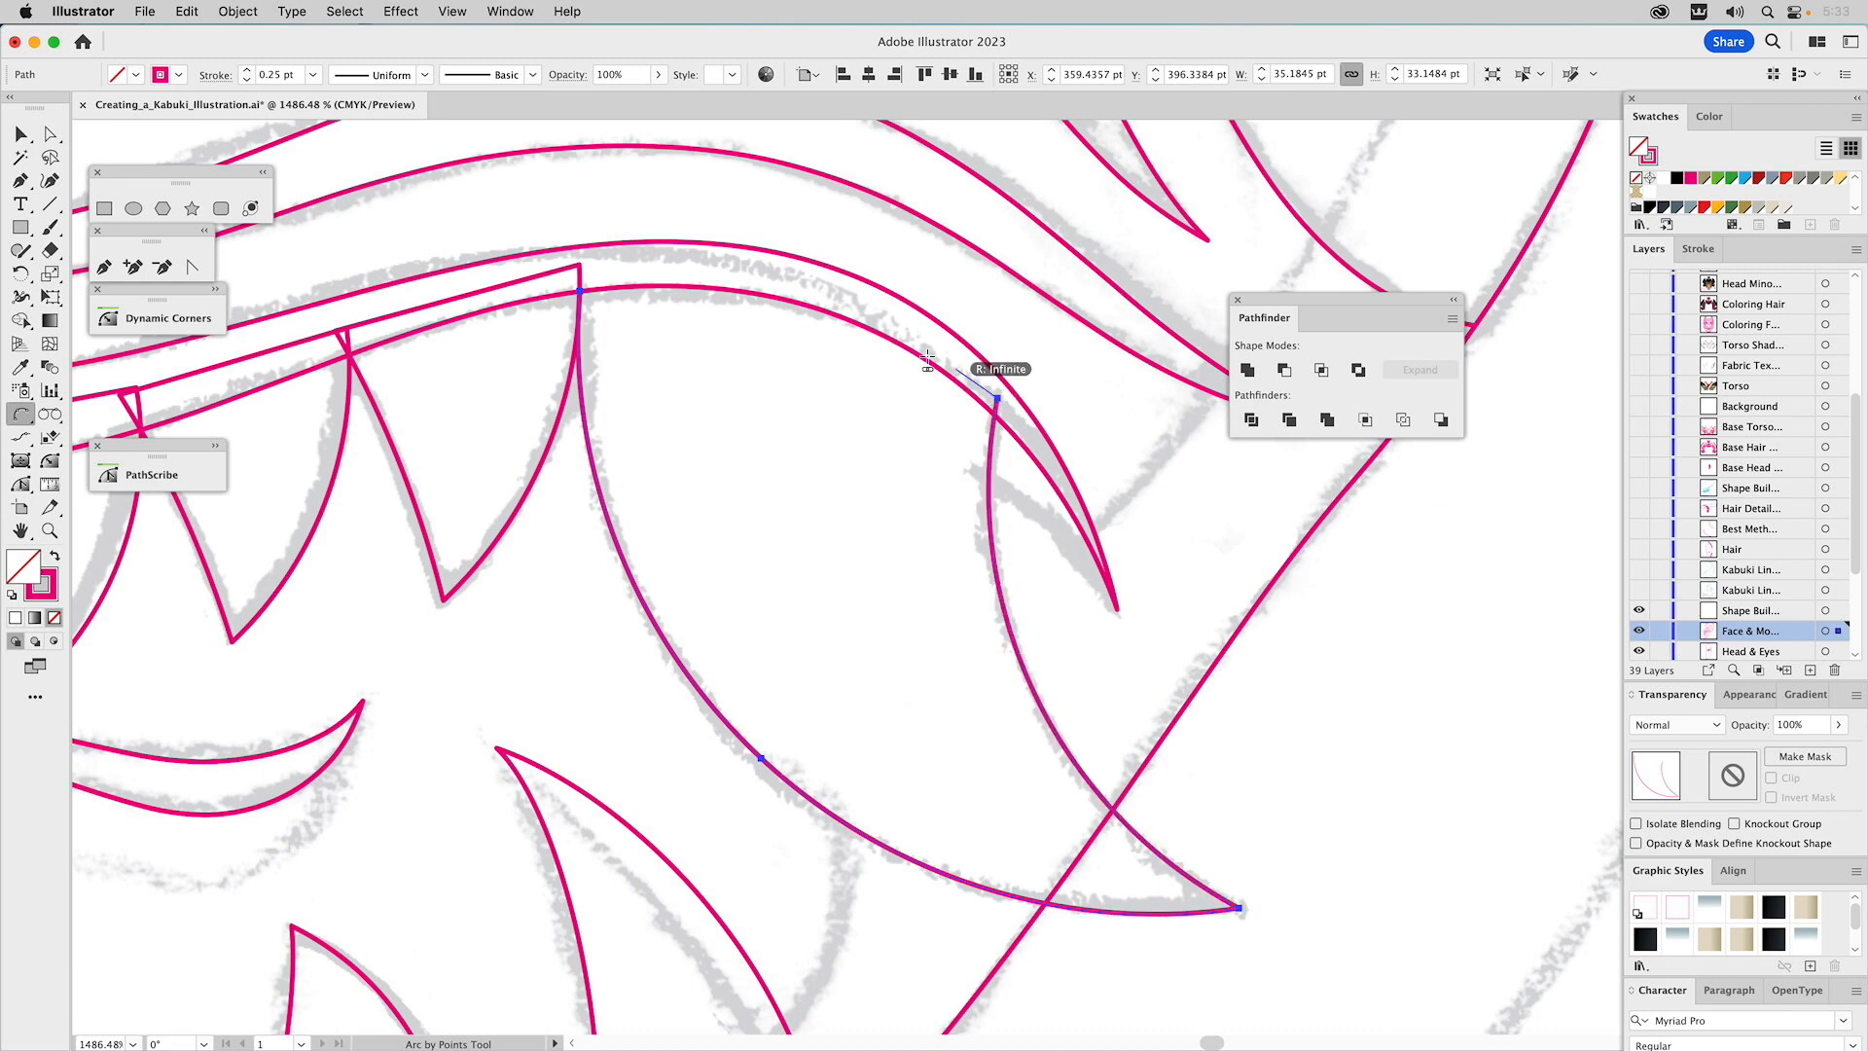
click(579, 290)
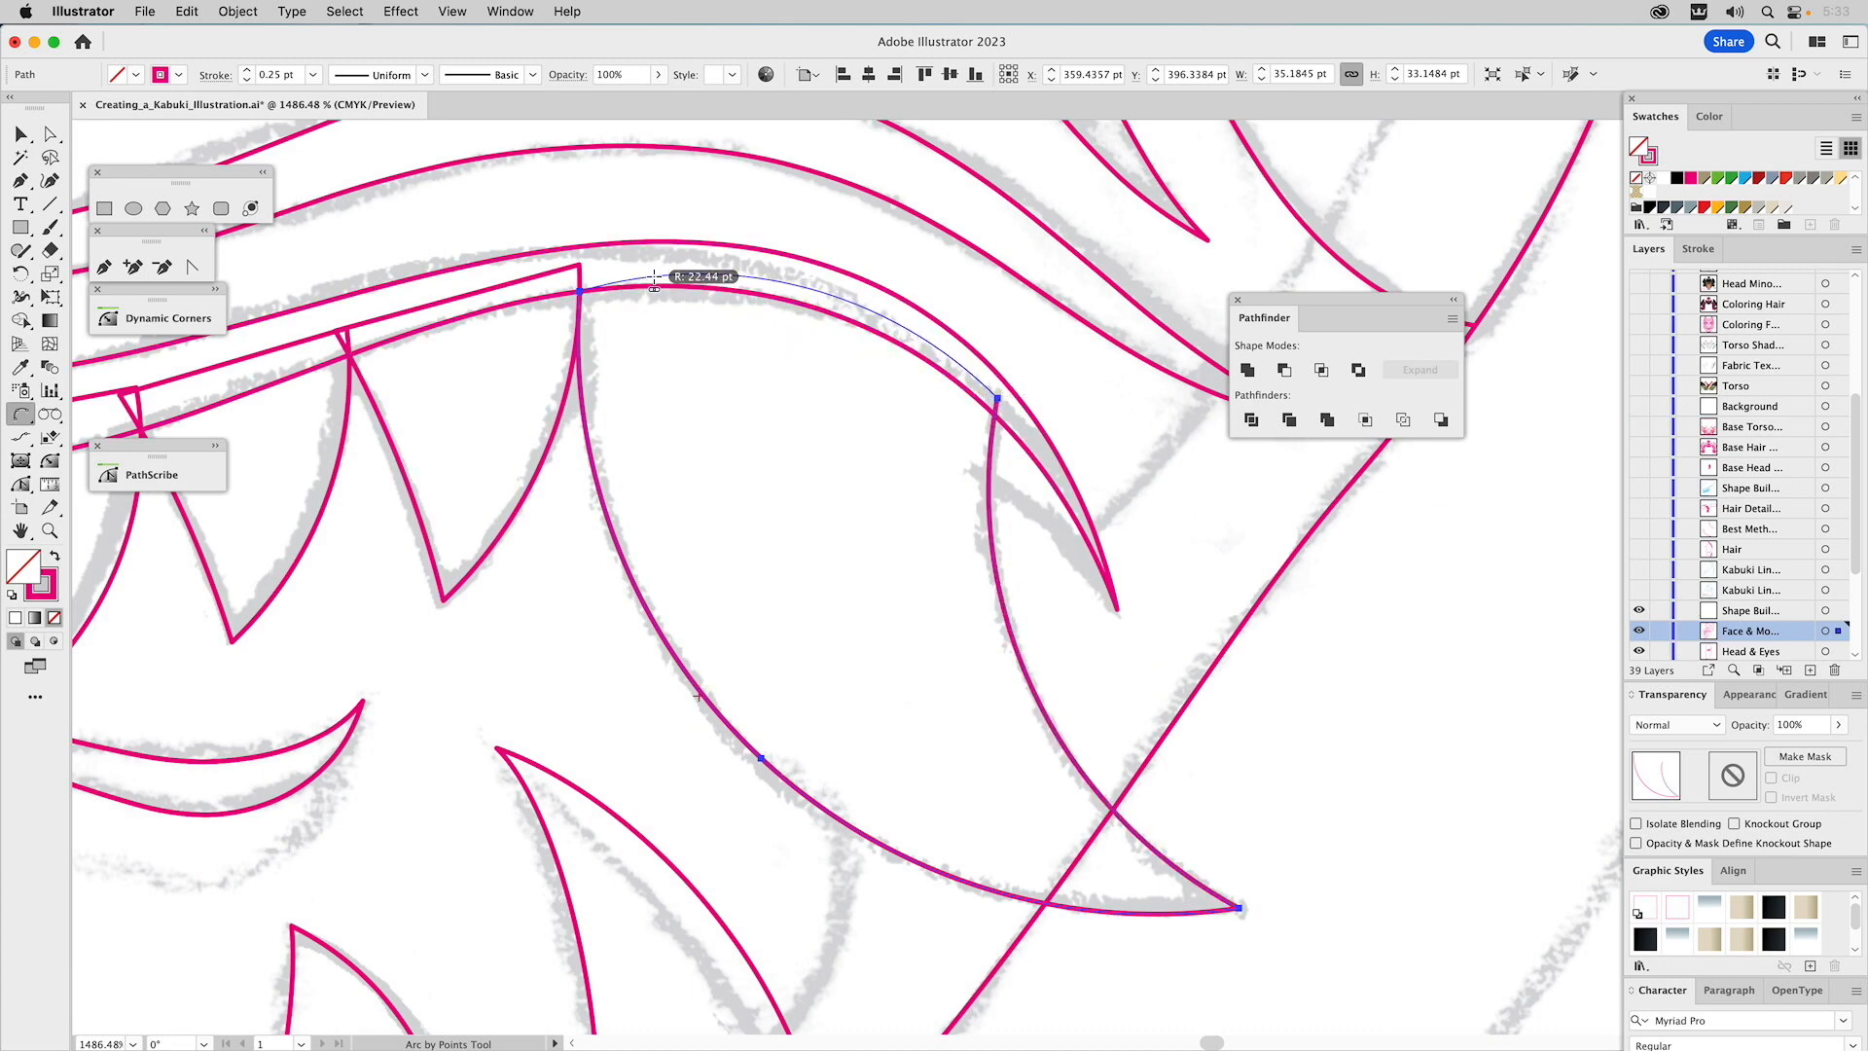
click(669, 276)
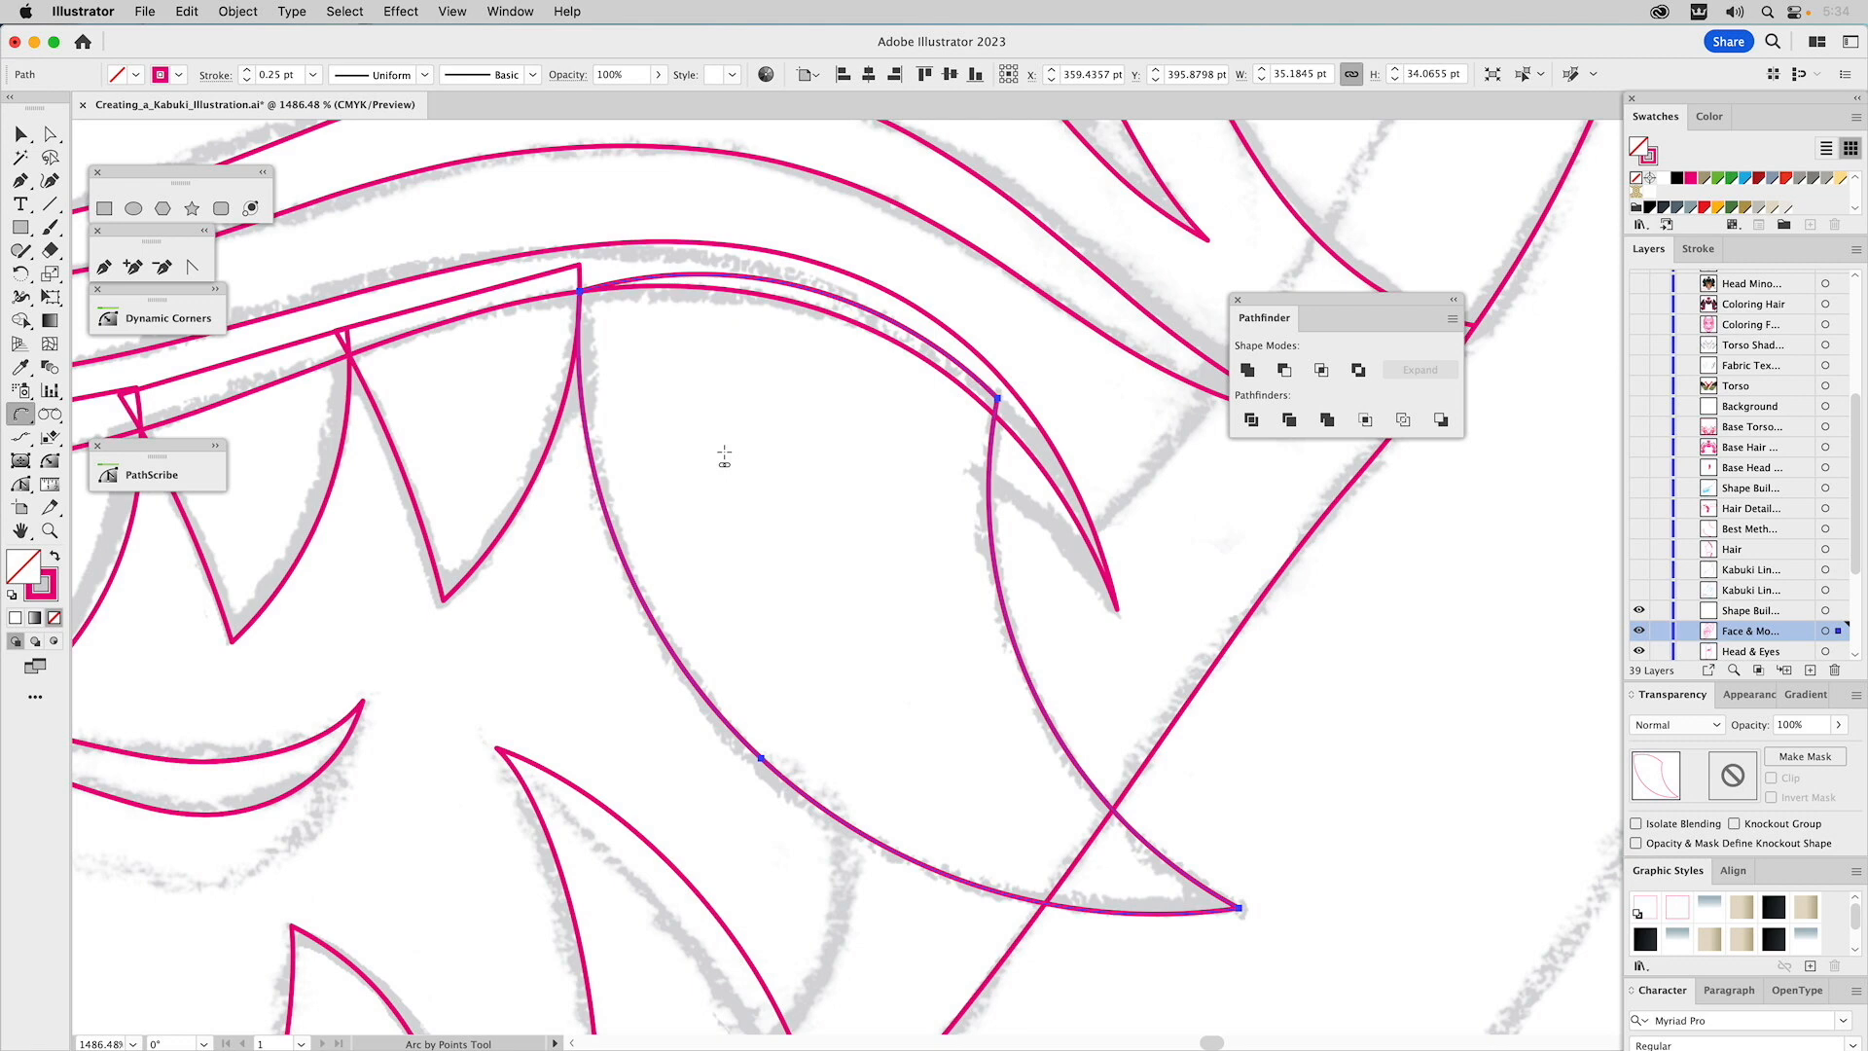
Unite the three teeth and the mouth-corner shape with Pathfinder, and check the resulting object type in its appearance attributes.
key(super)
click(52, 534)
alt+click(718, 547)
alt+click(757, 543)
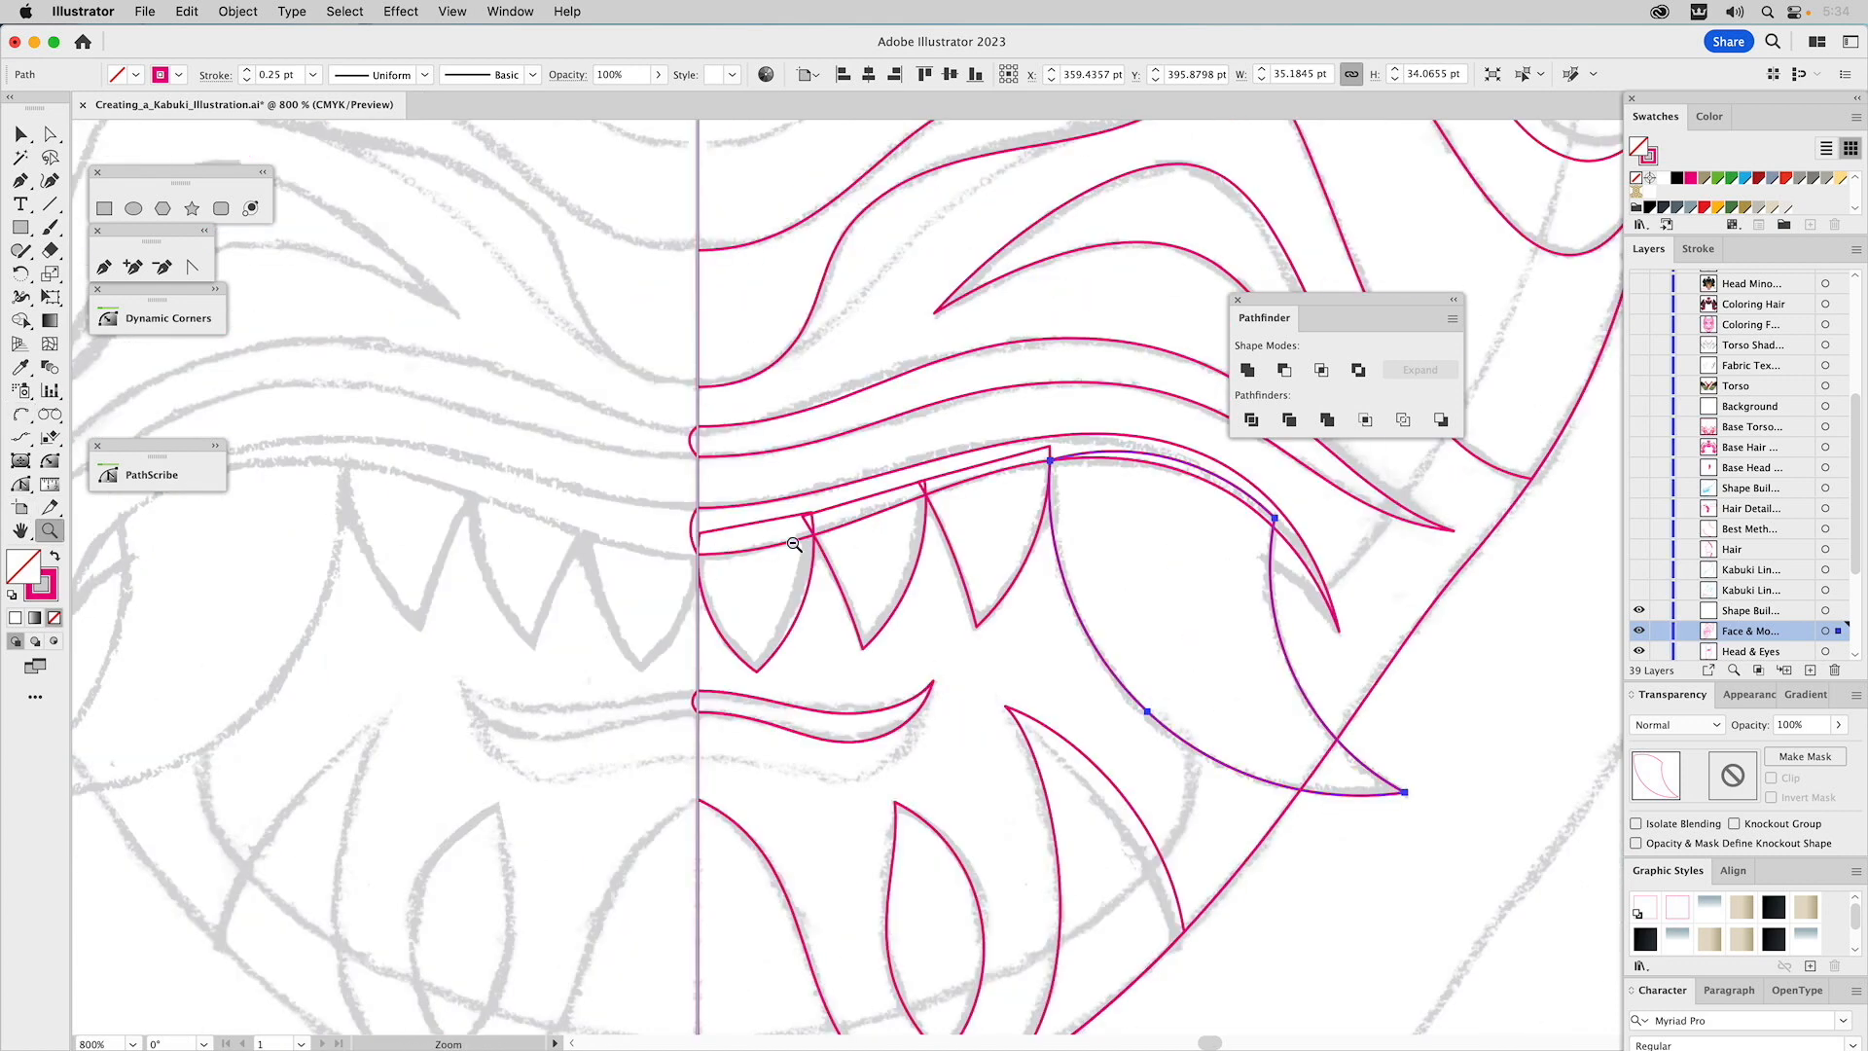
scroll(731, 563, right, 5)
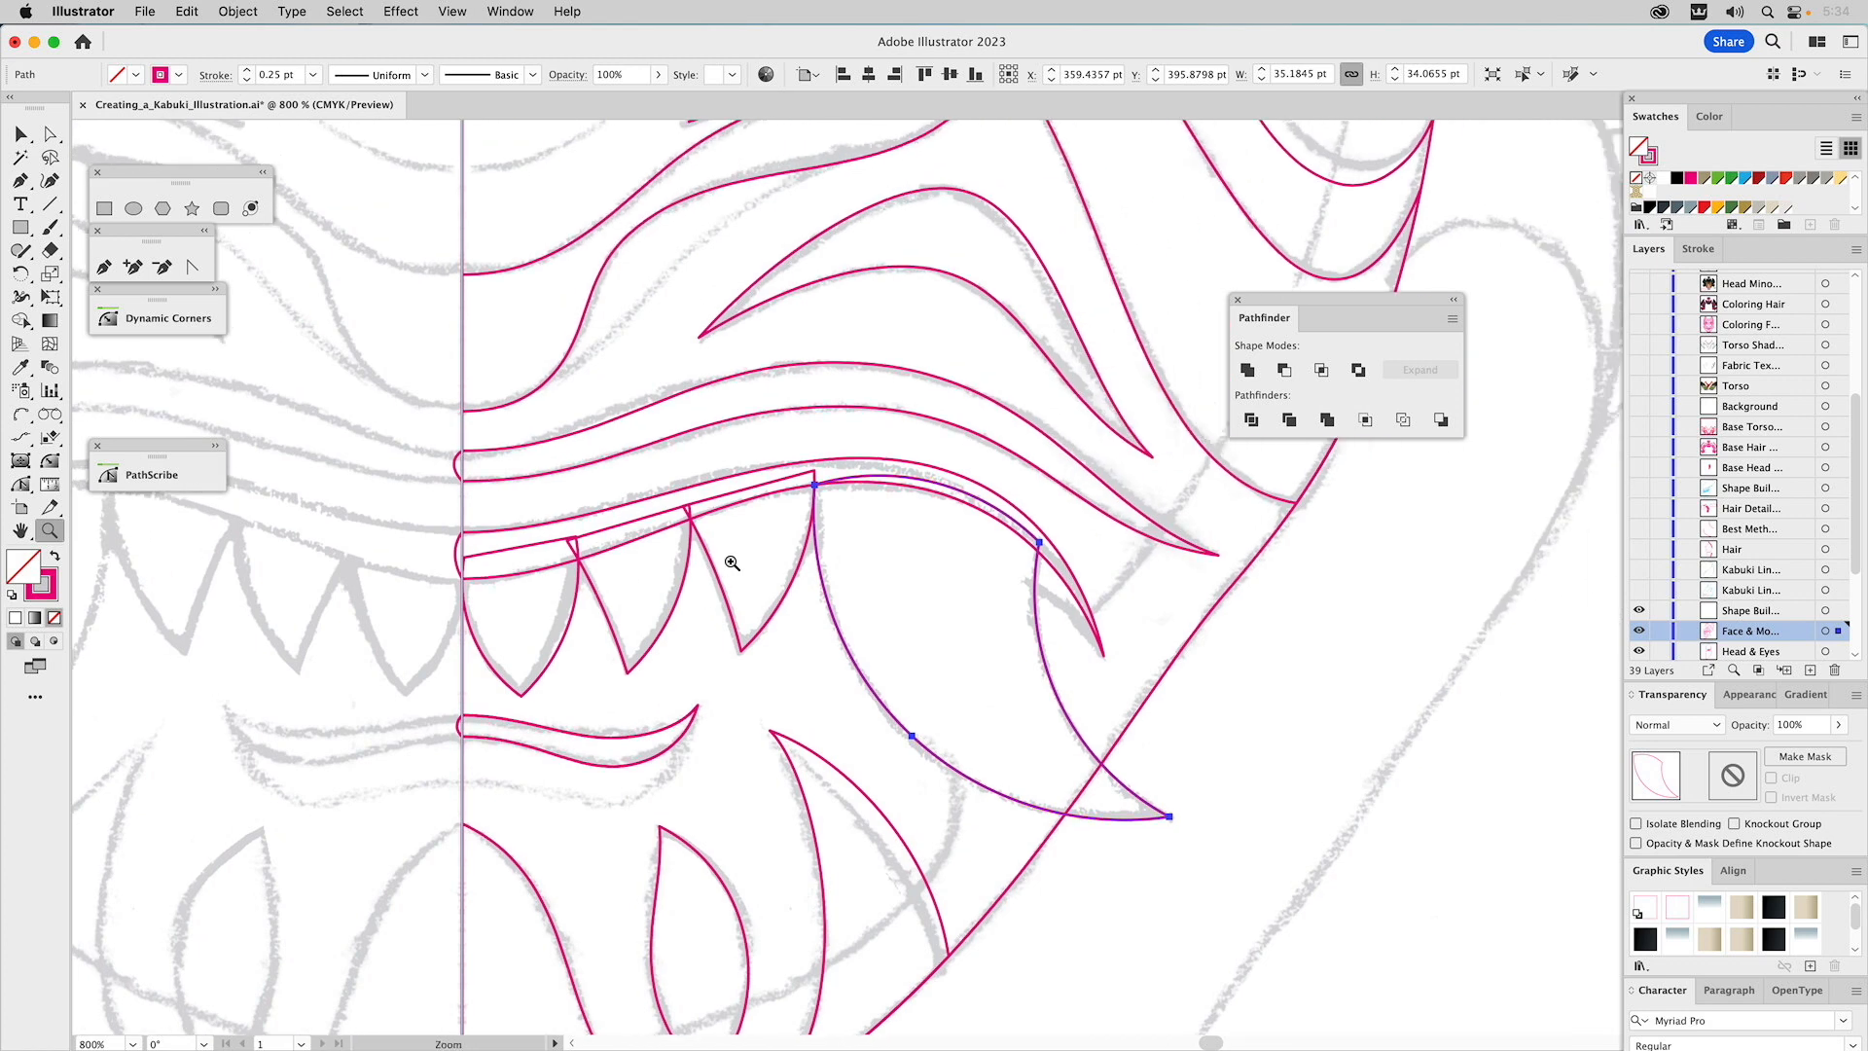
key(v)
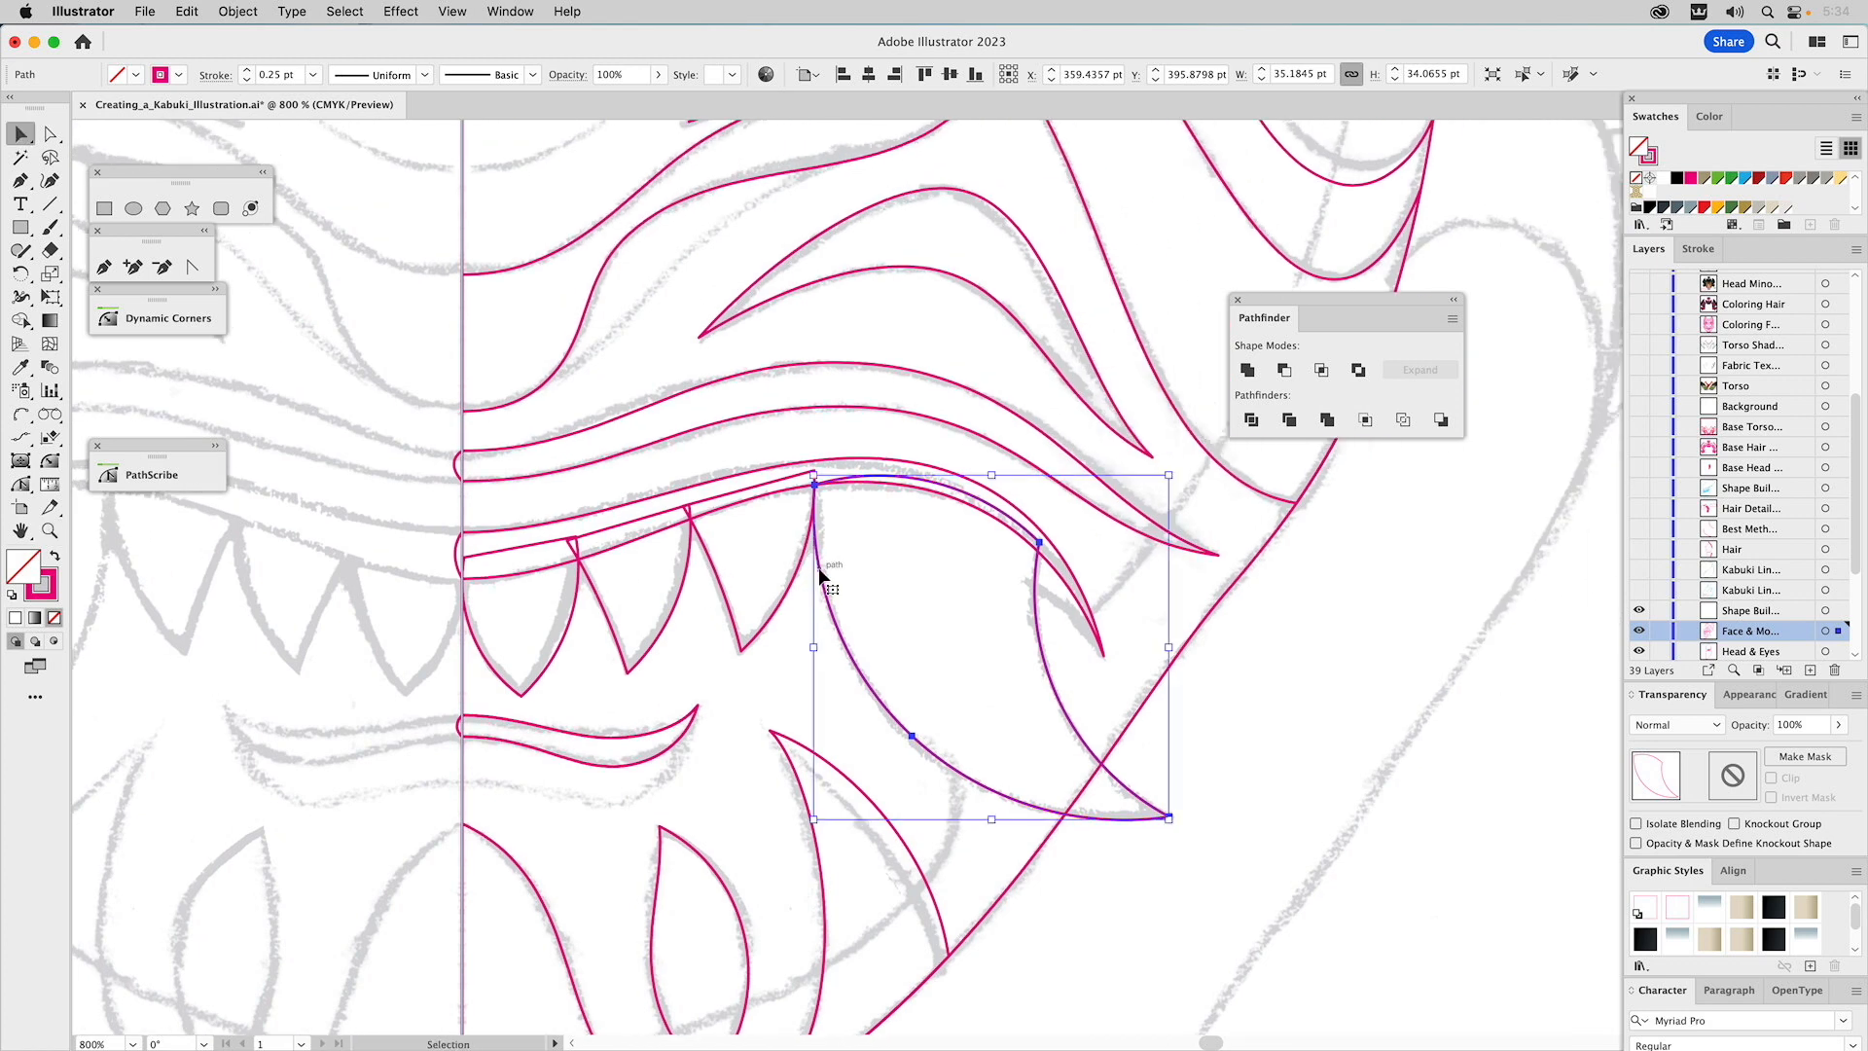
click(843, 563)
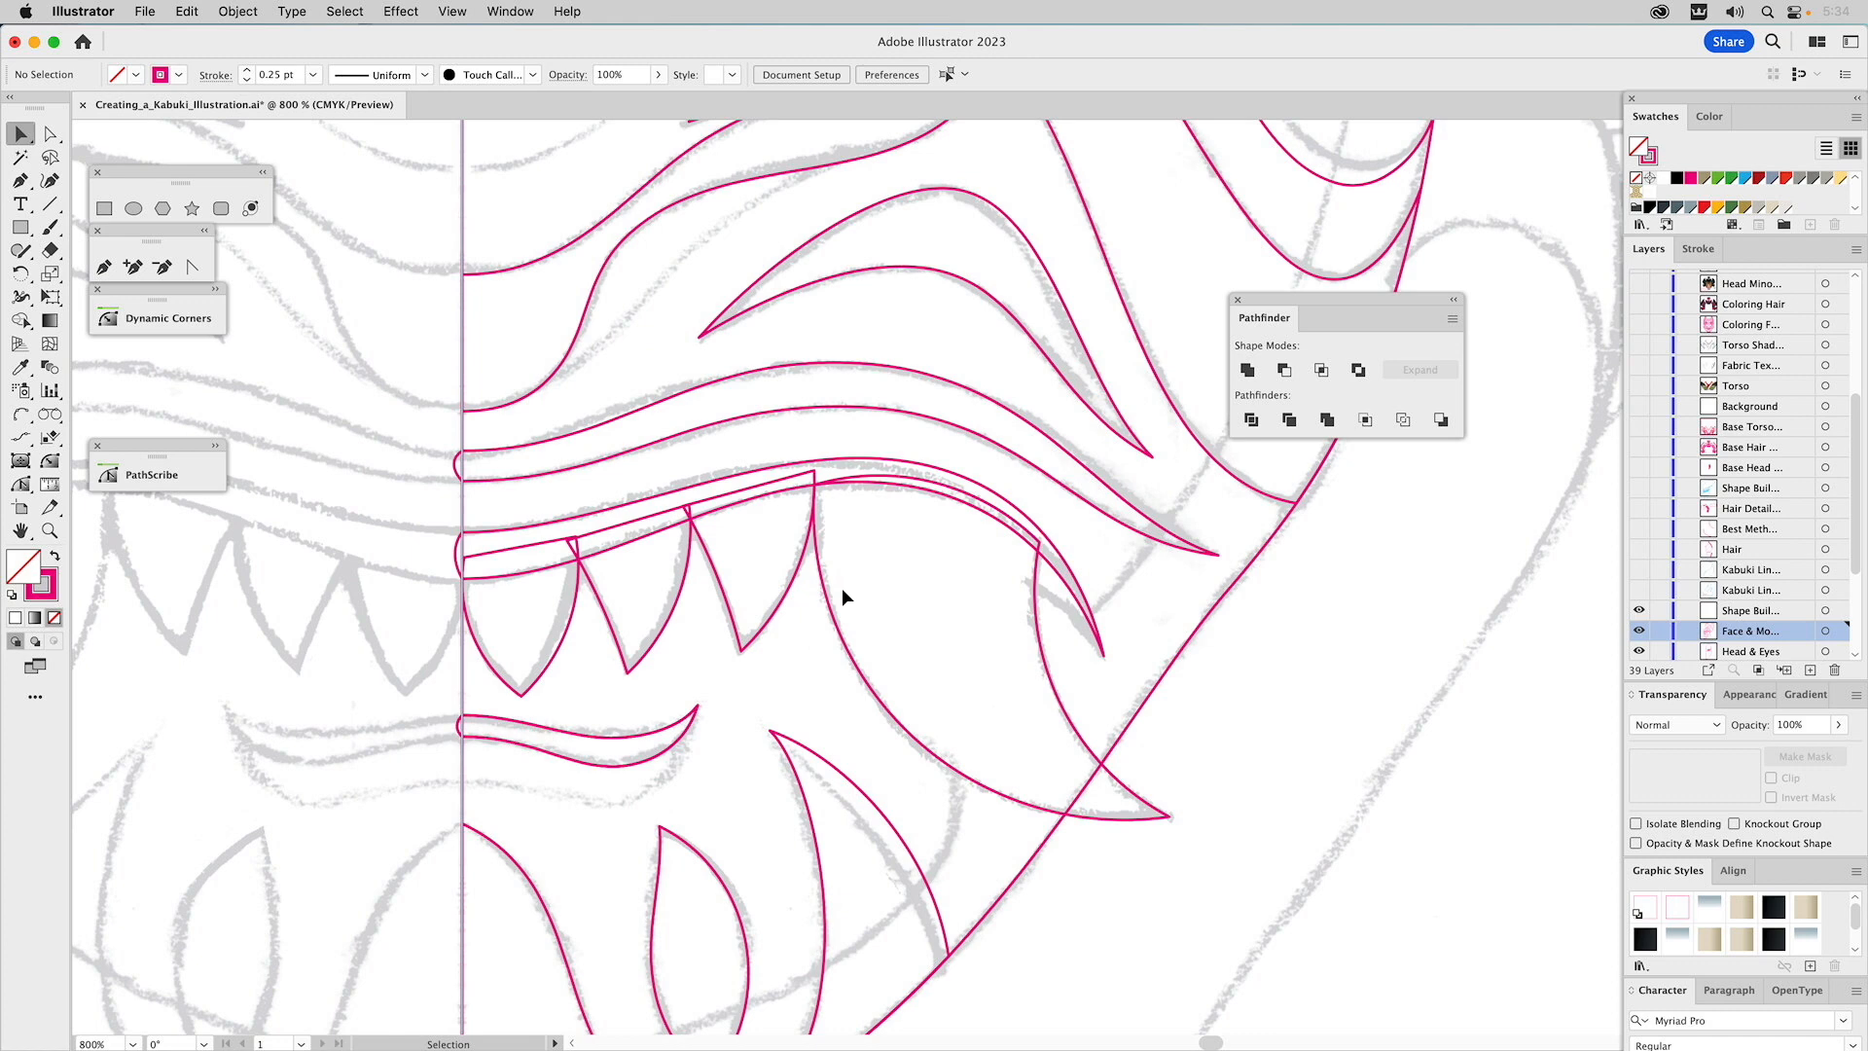
click(557, 633)
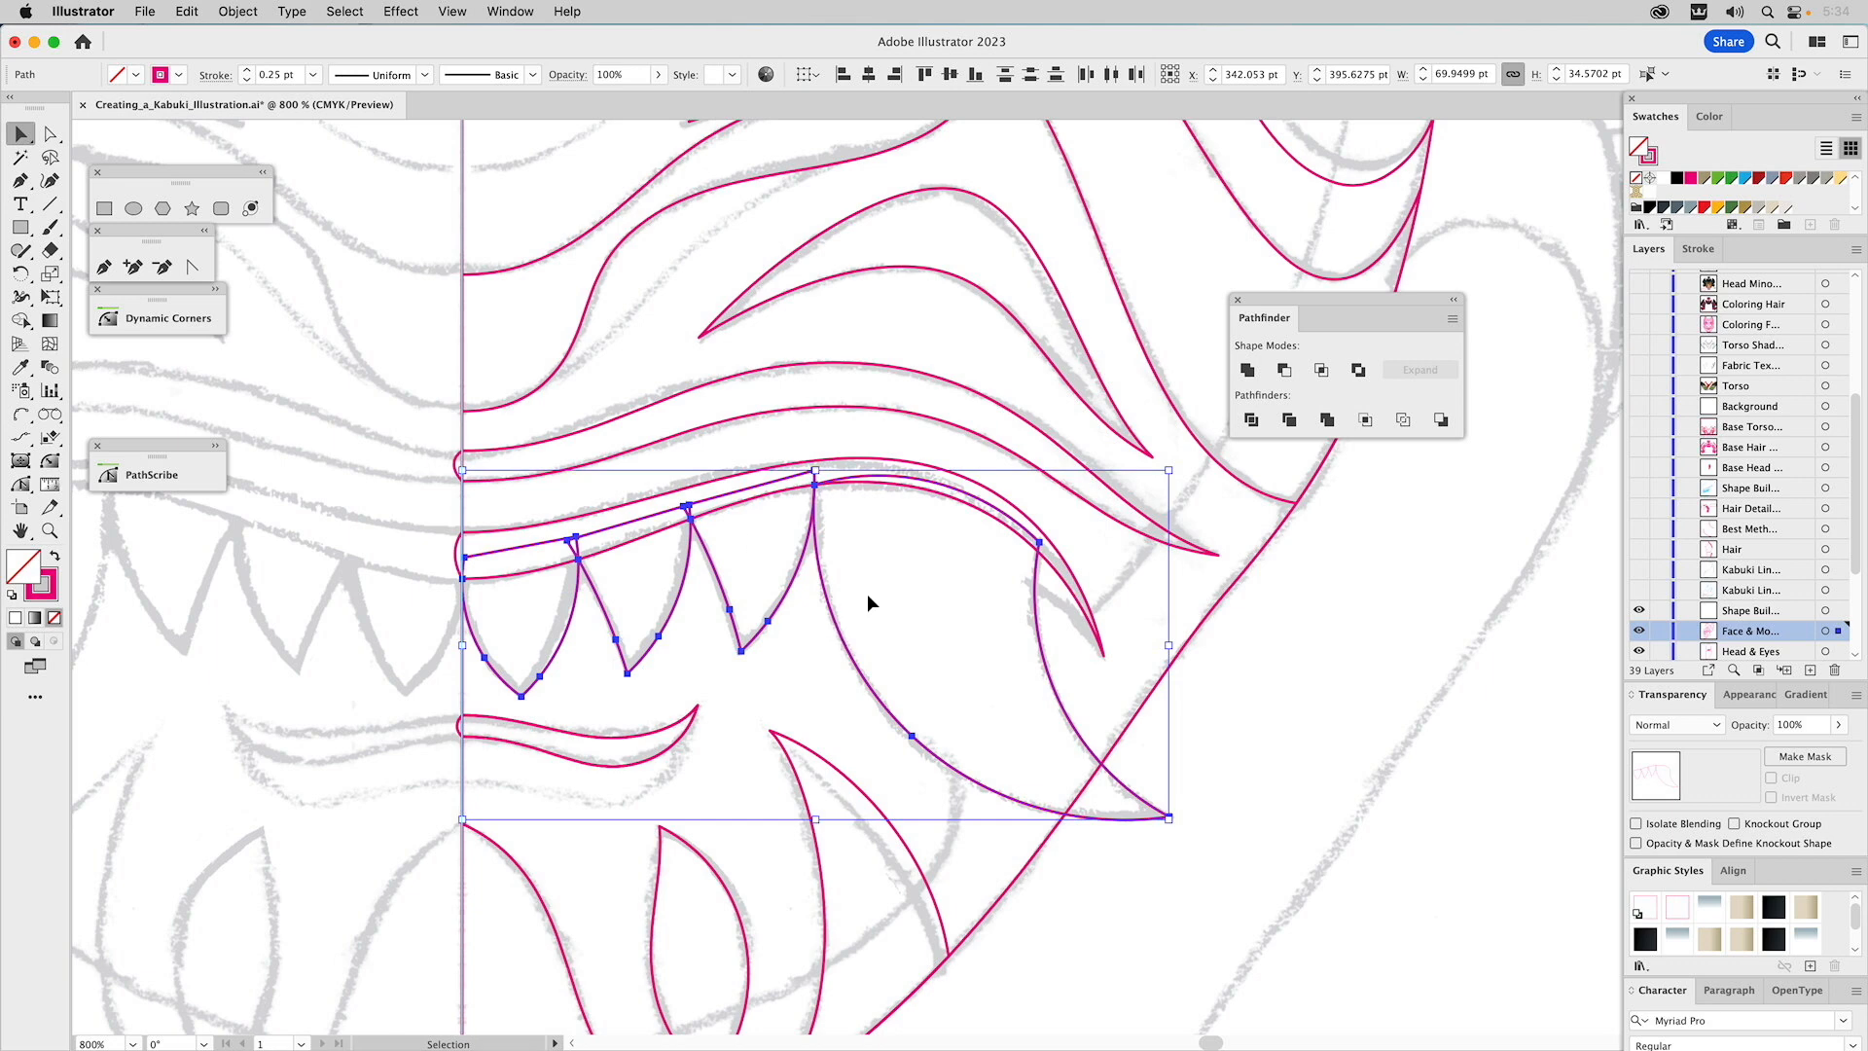
click(1247, 373)
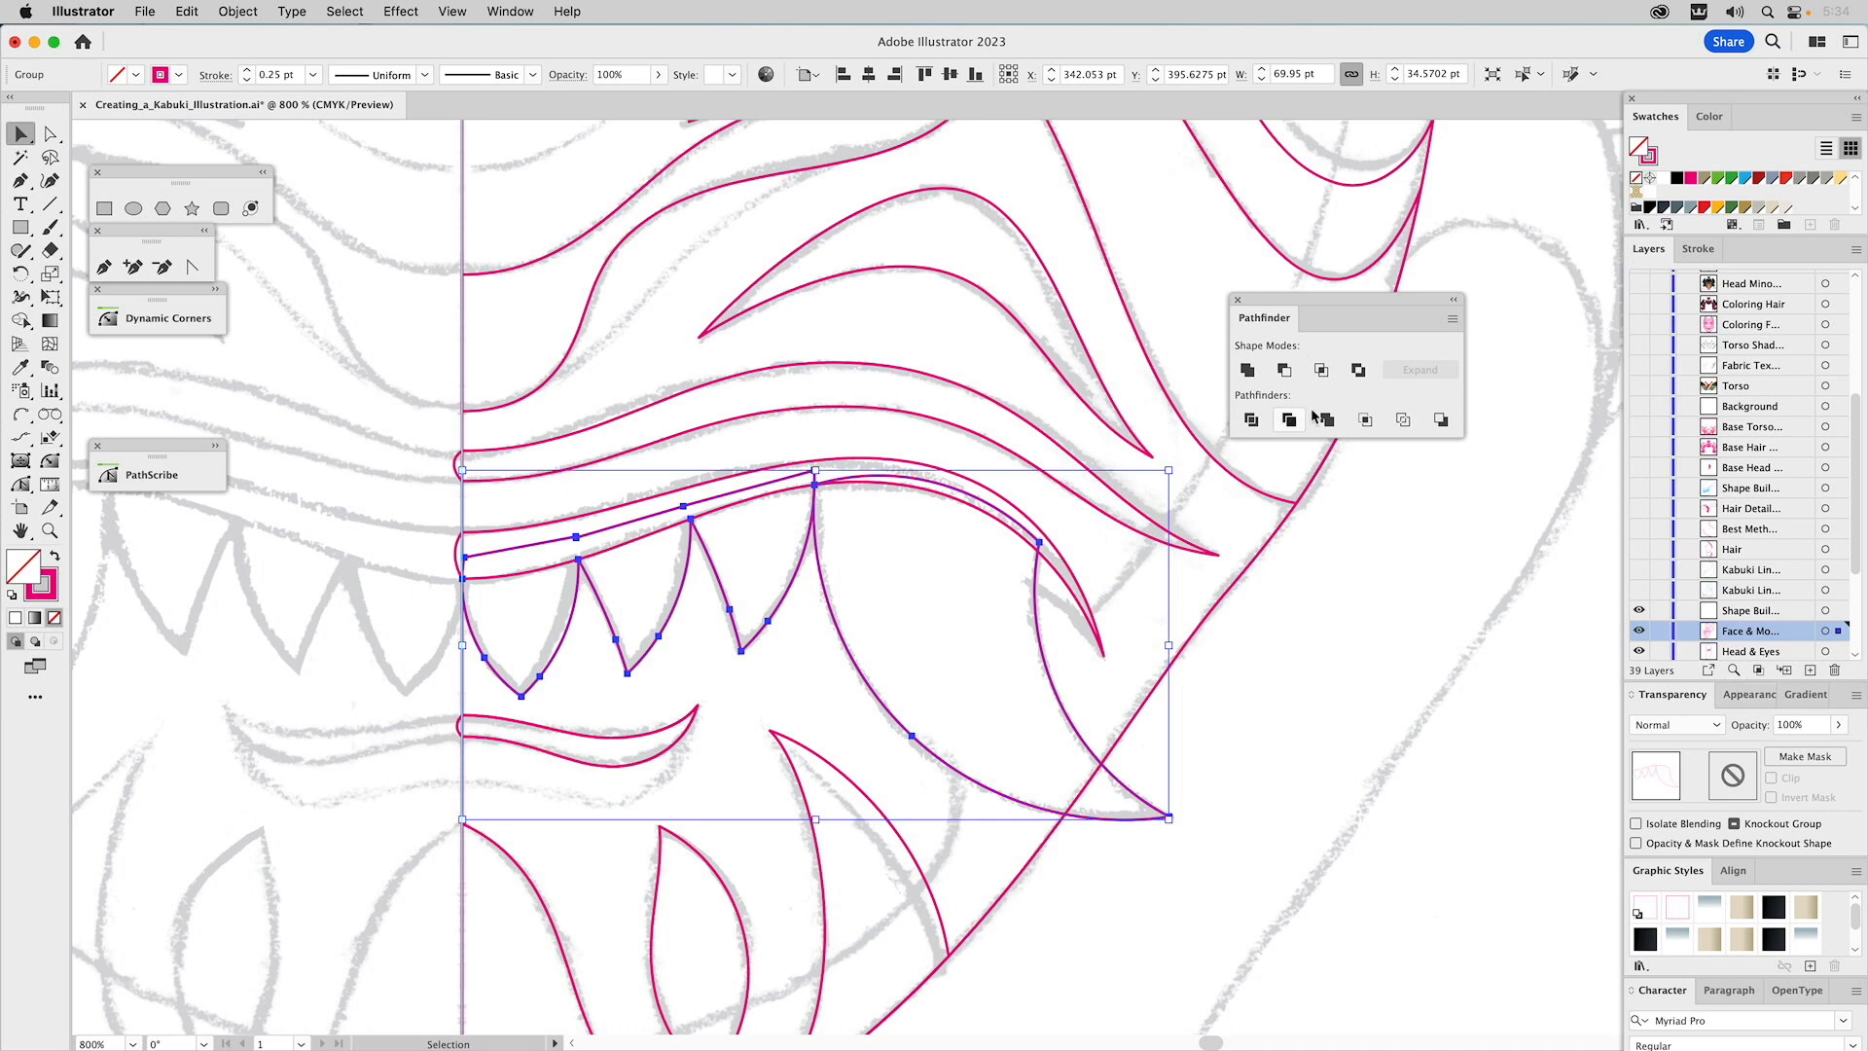
click(1739, 694)
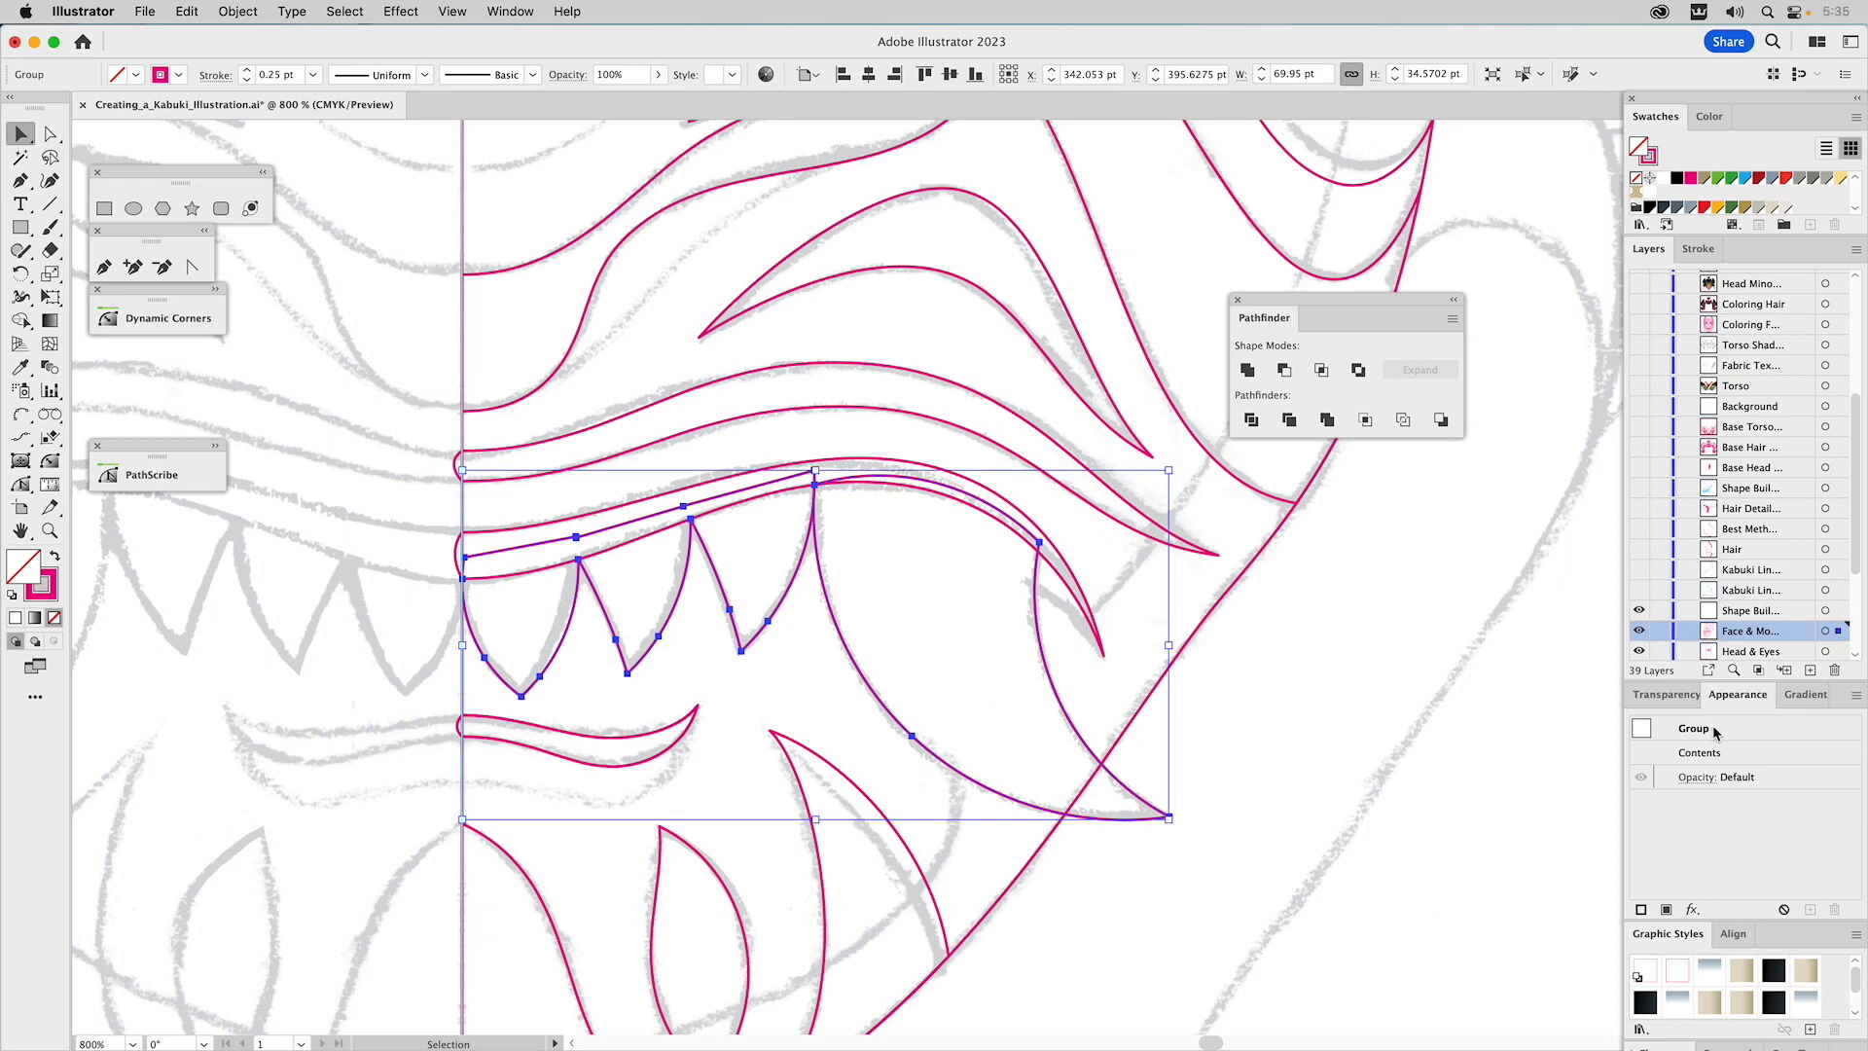
Fill an in-place copy of the lip band above the teeth with orange.
click(1130, 586)
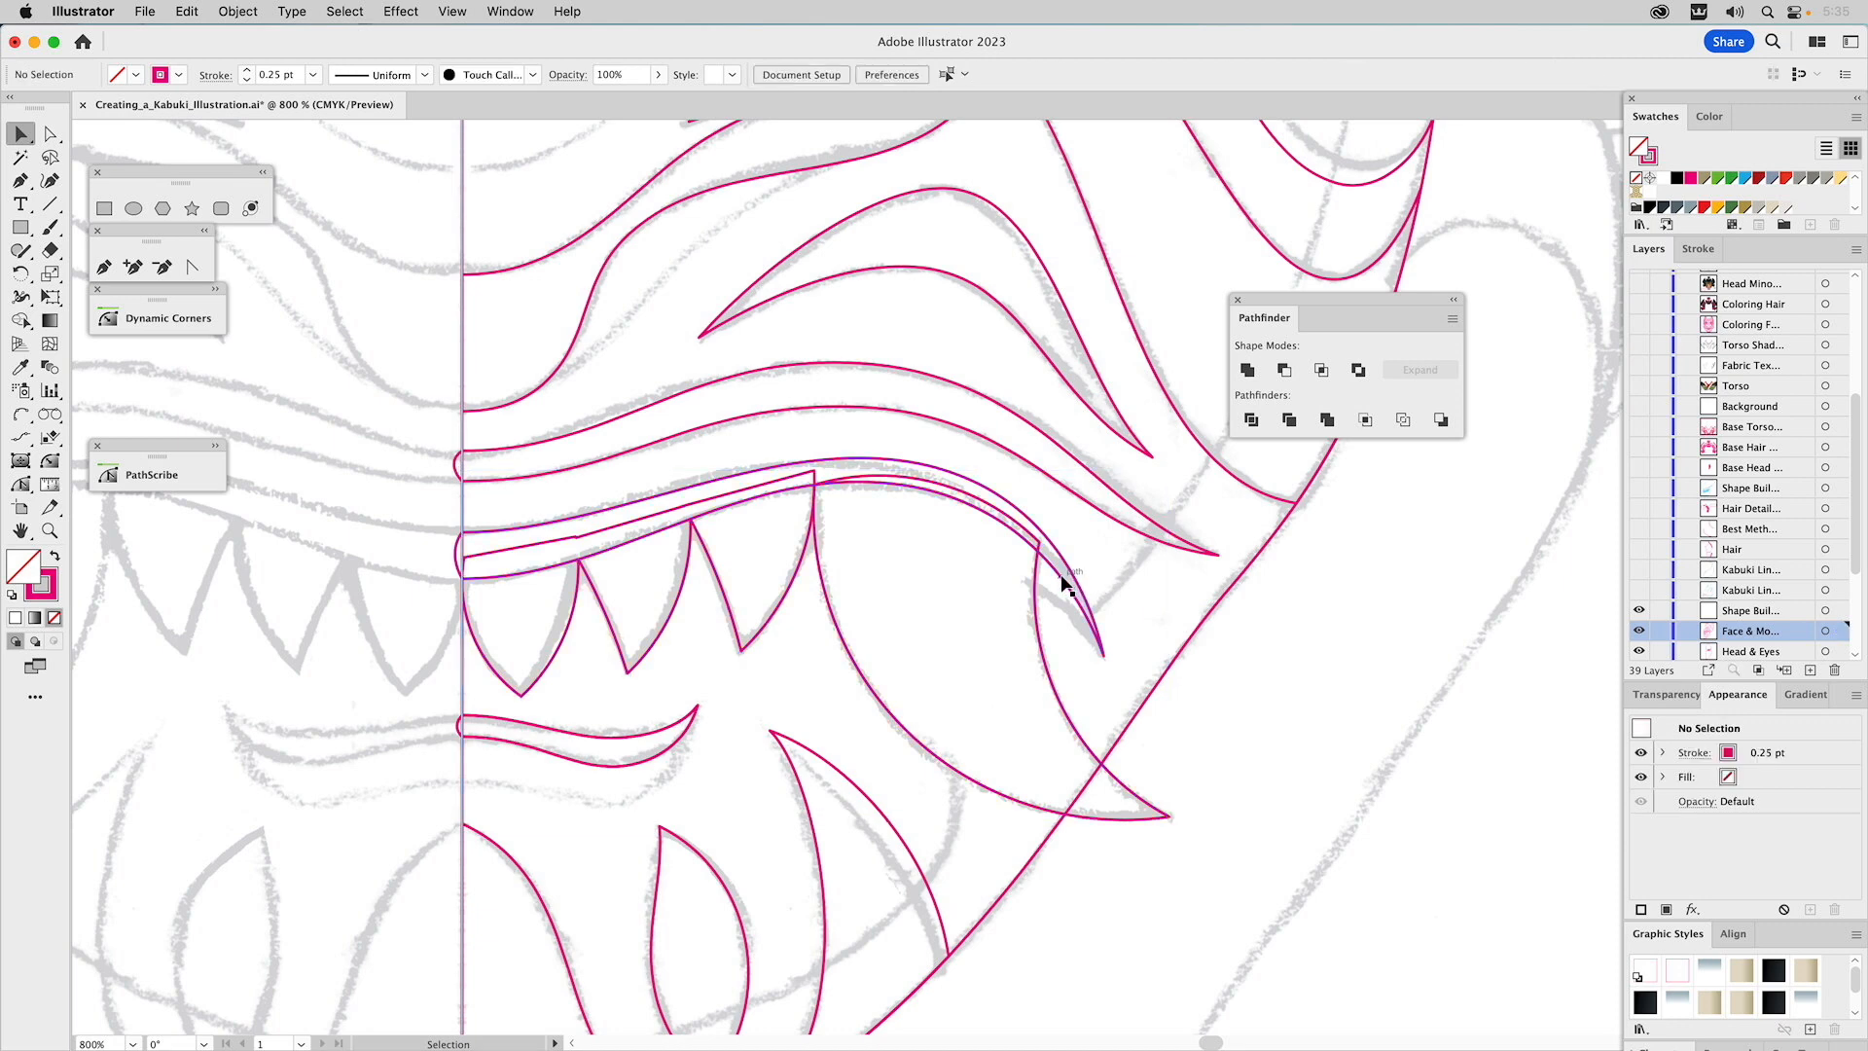
click(1062, 580)
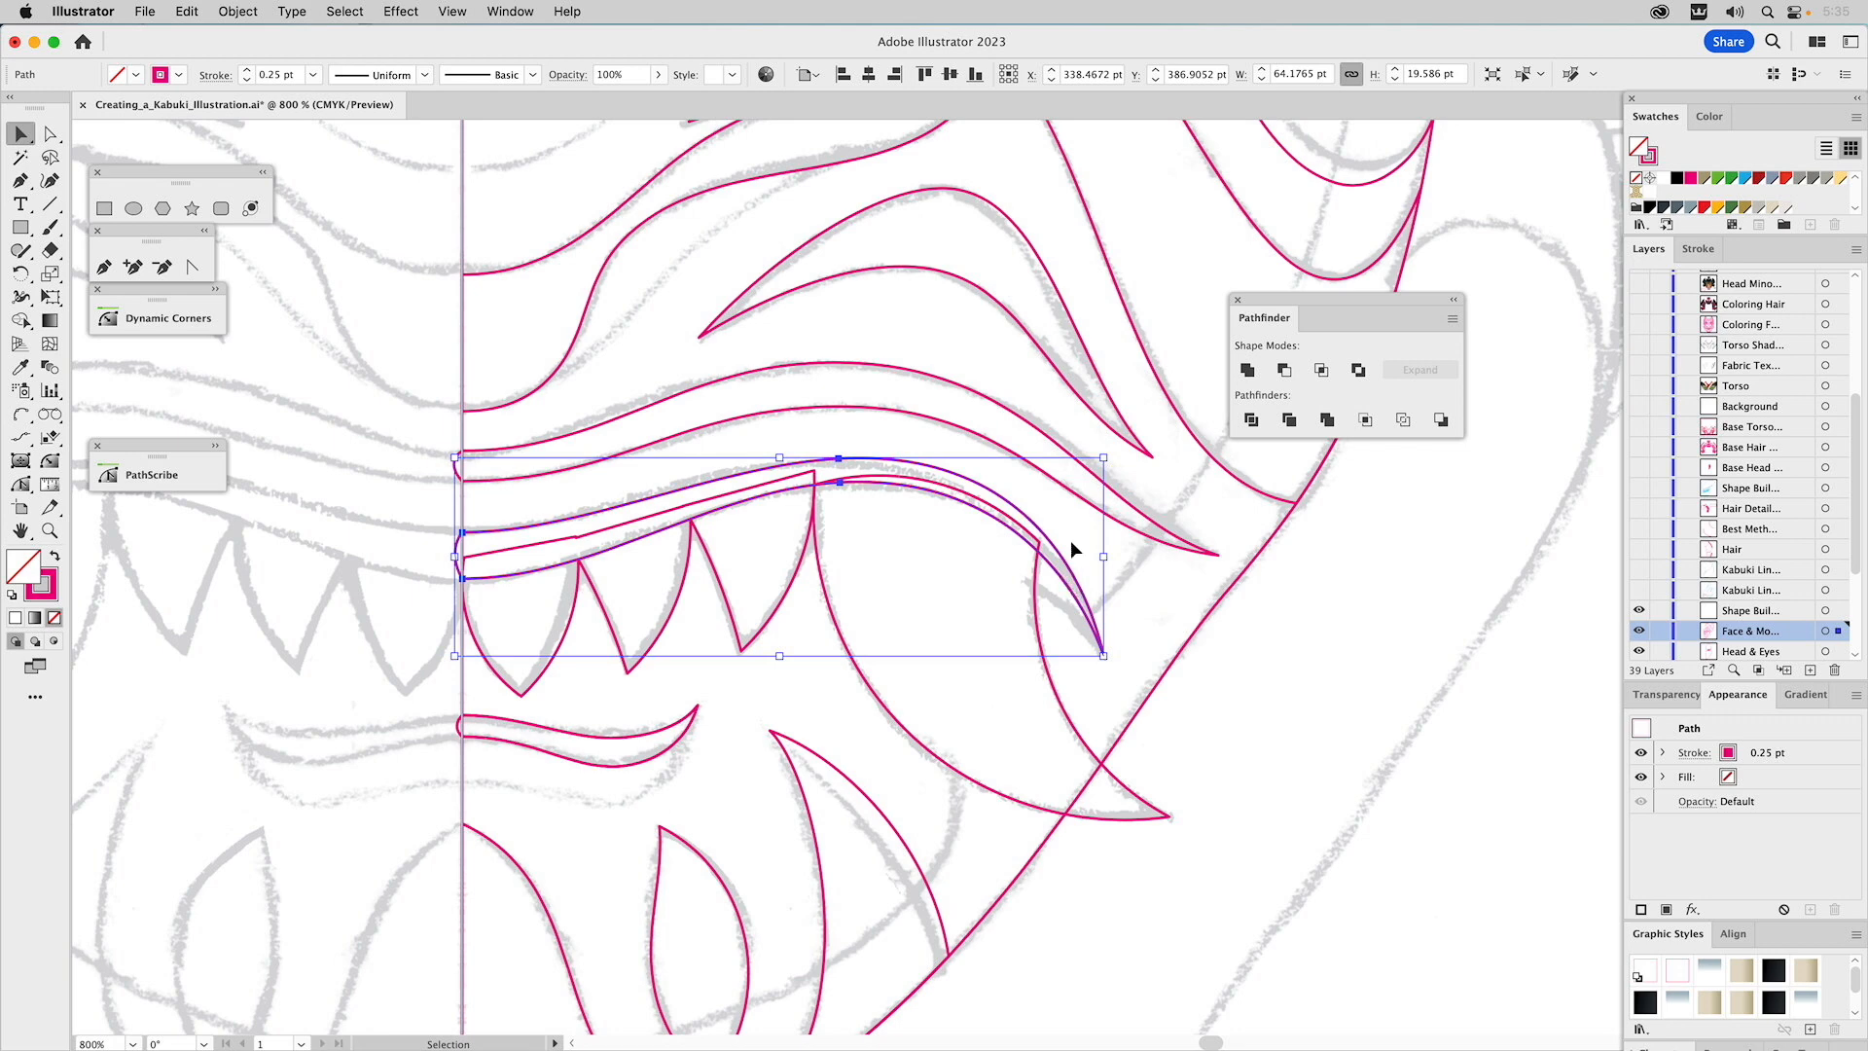
click(1718, 207)
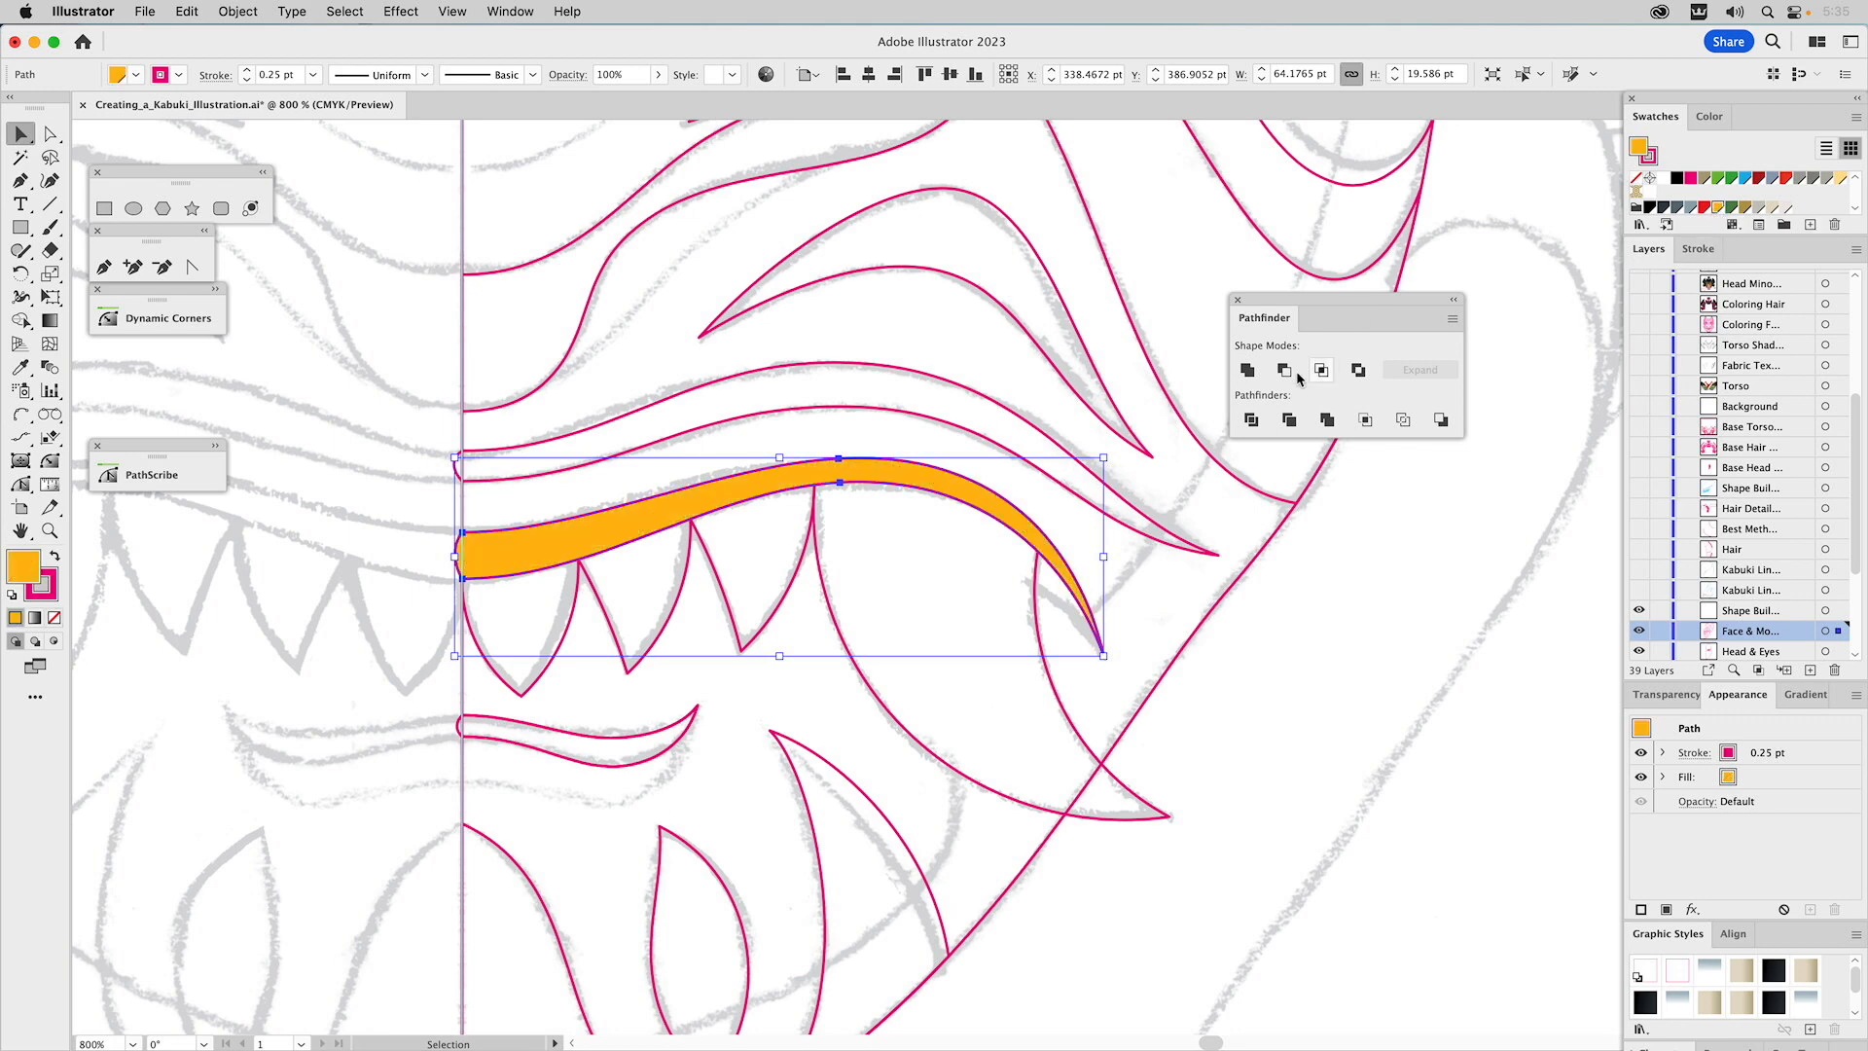
Try to subtract the orange lip band from the grouped teeth and mouth-corner shape with Minus Front.
shift+click(815, 523)
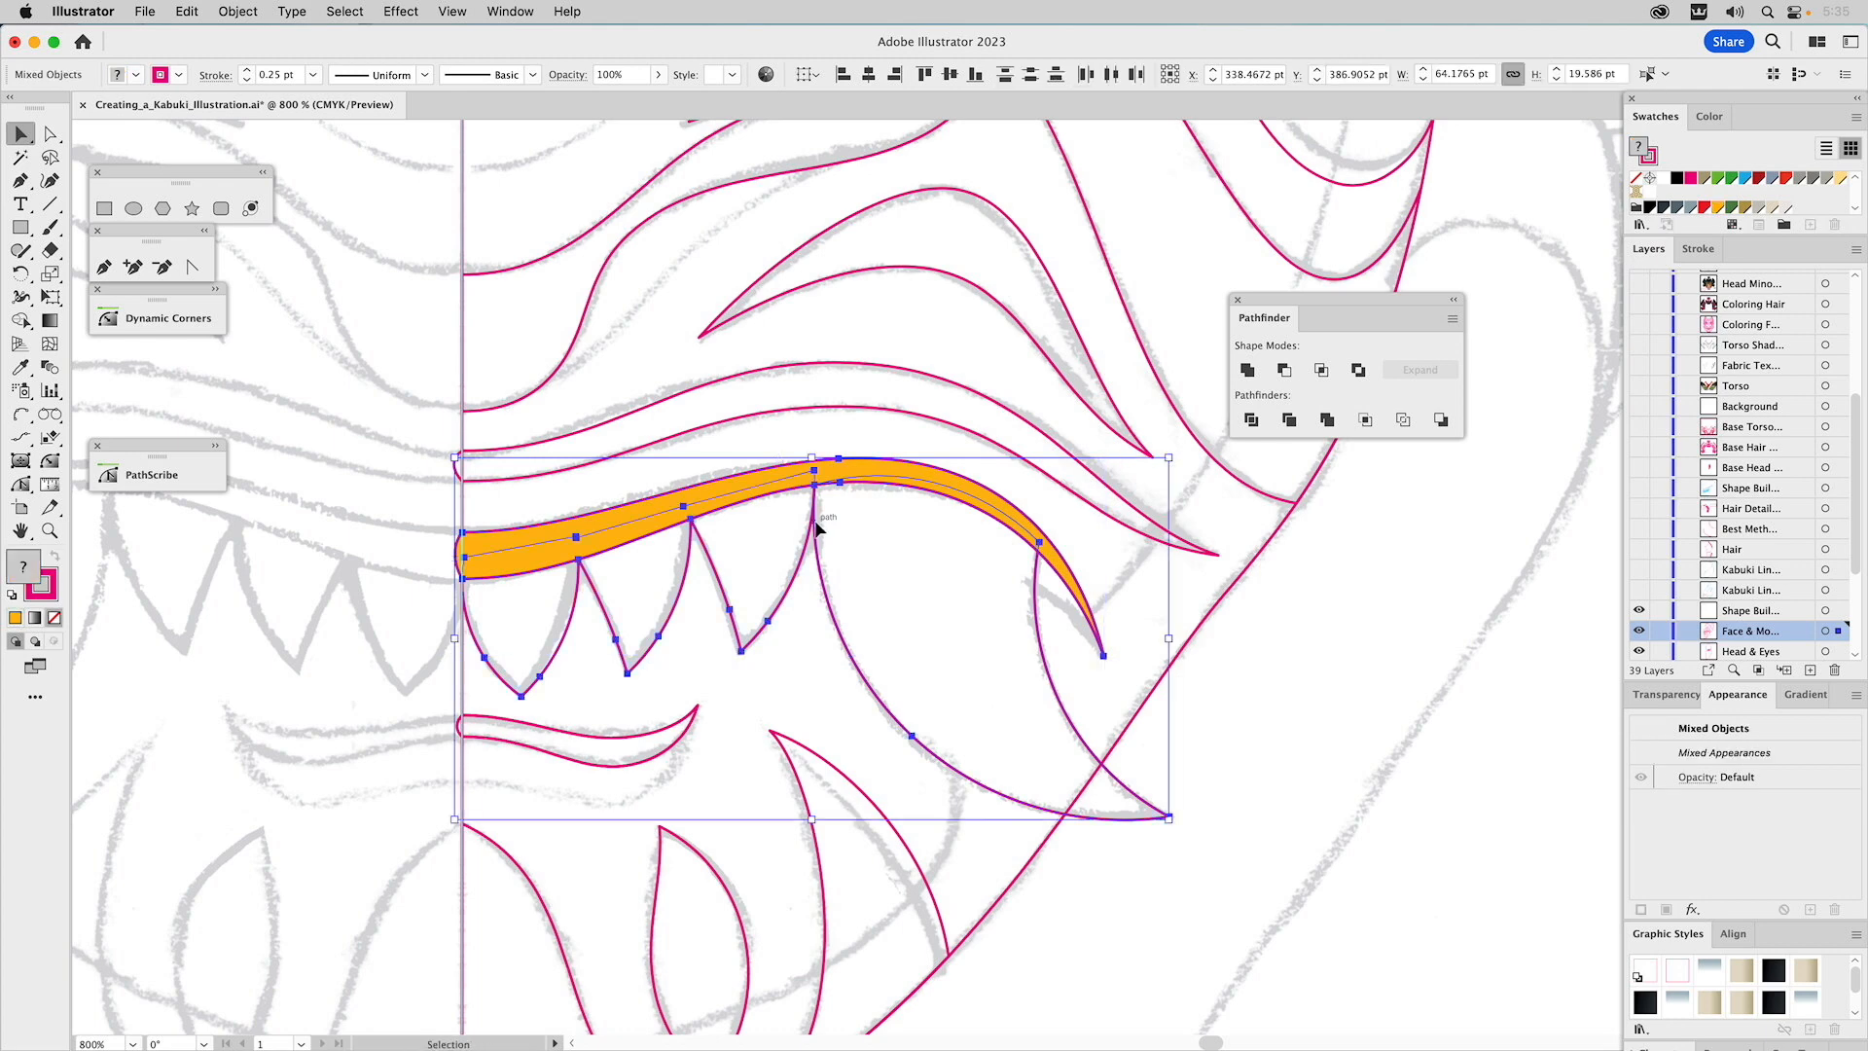
click(1285, 373)
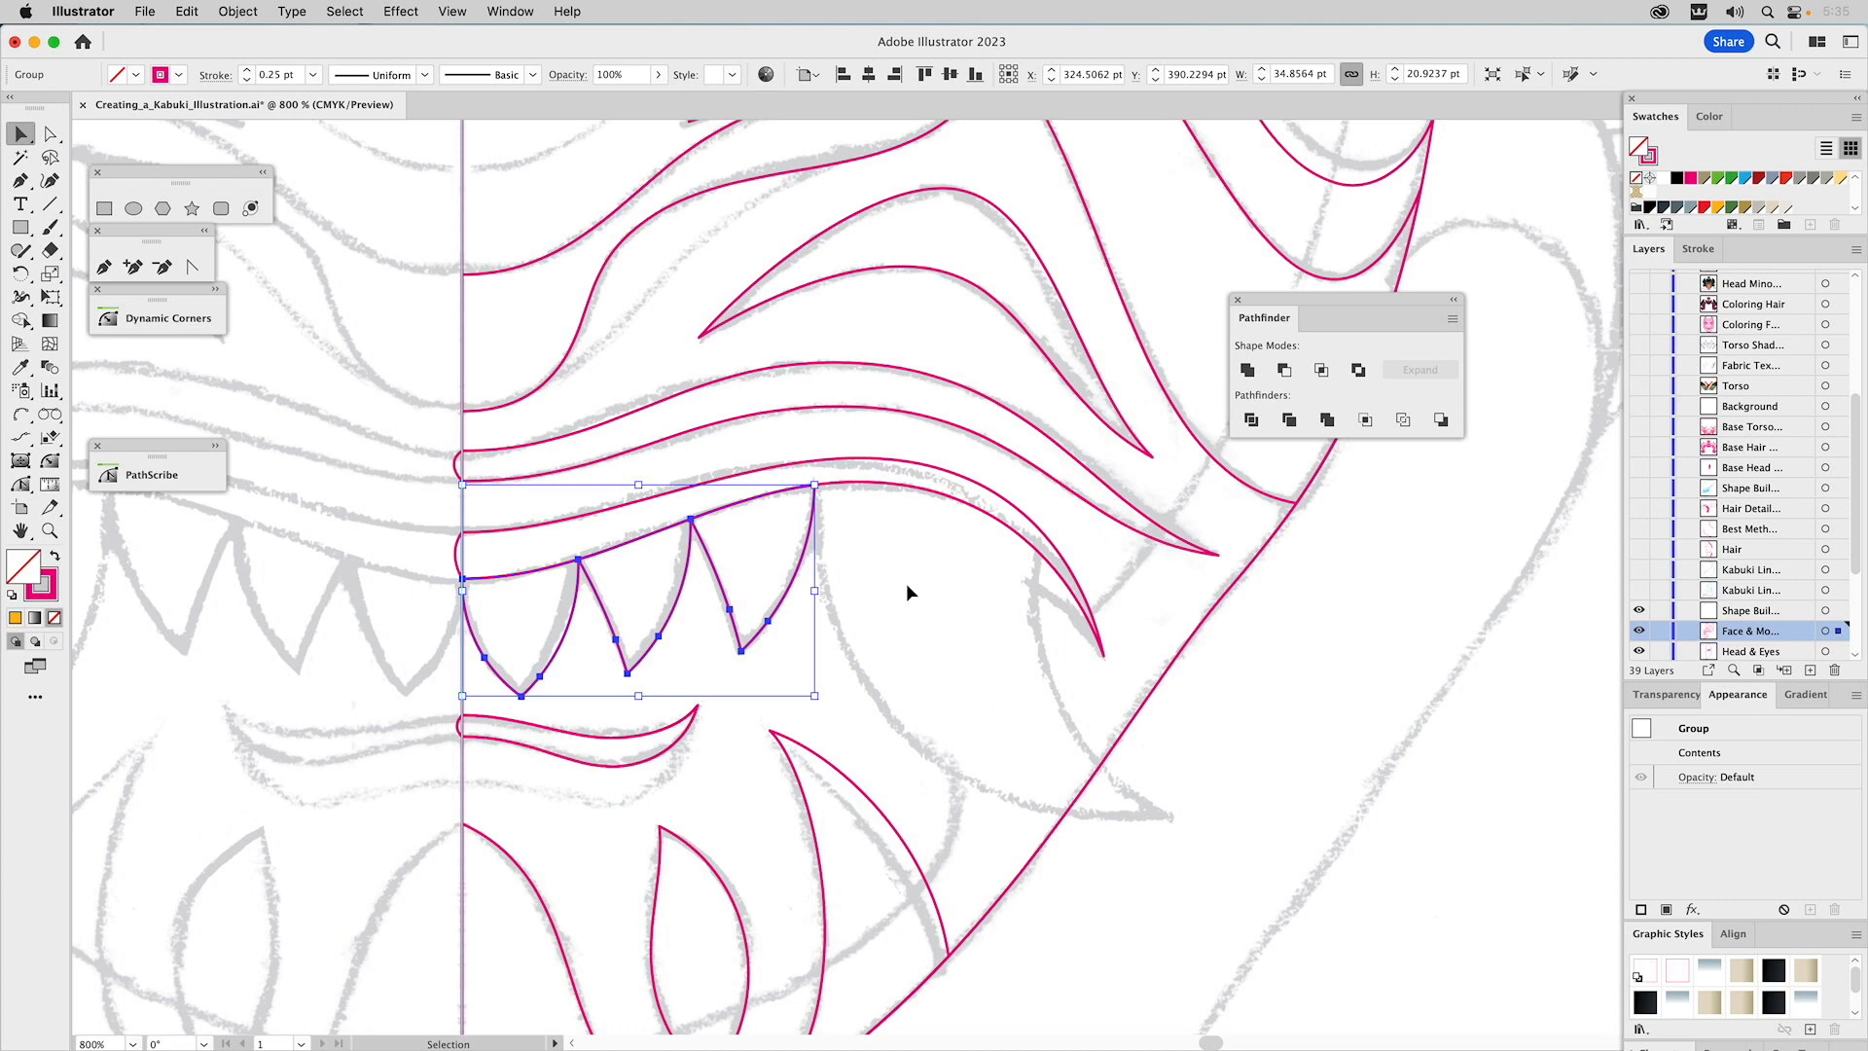
key(super+z)
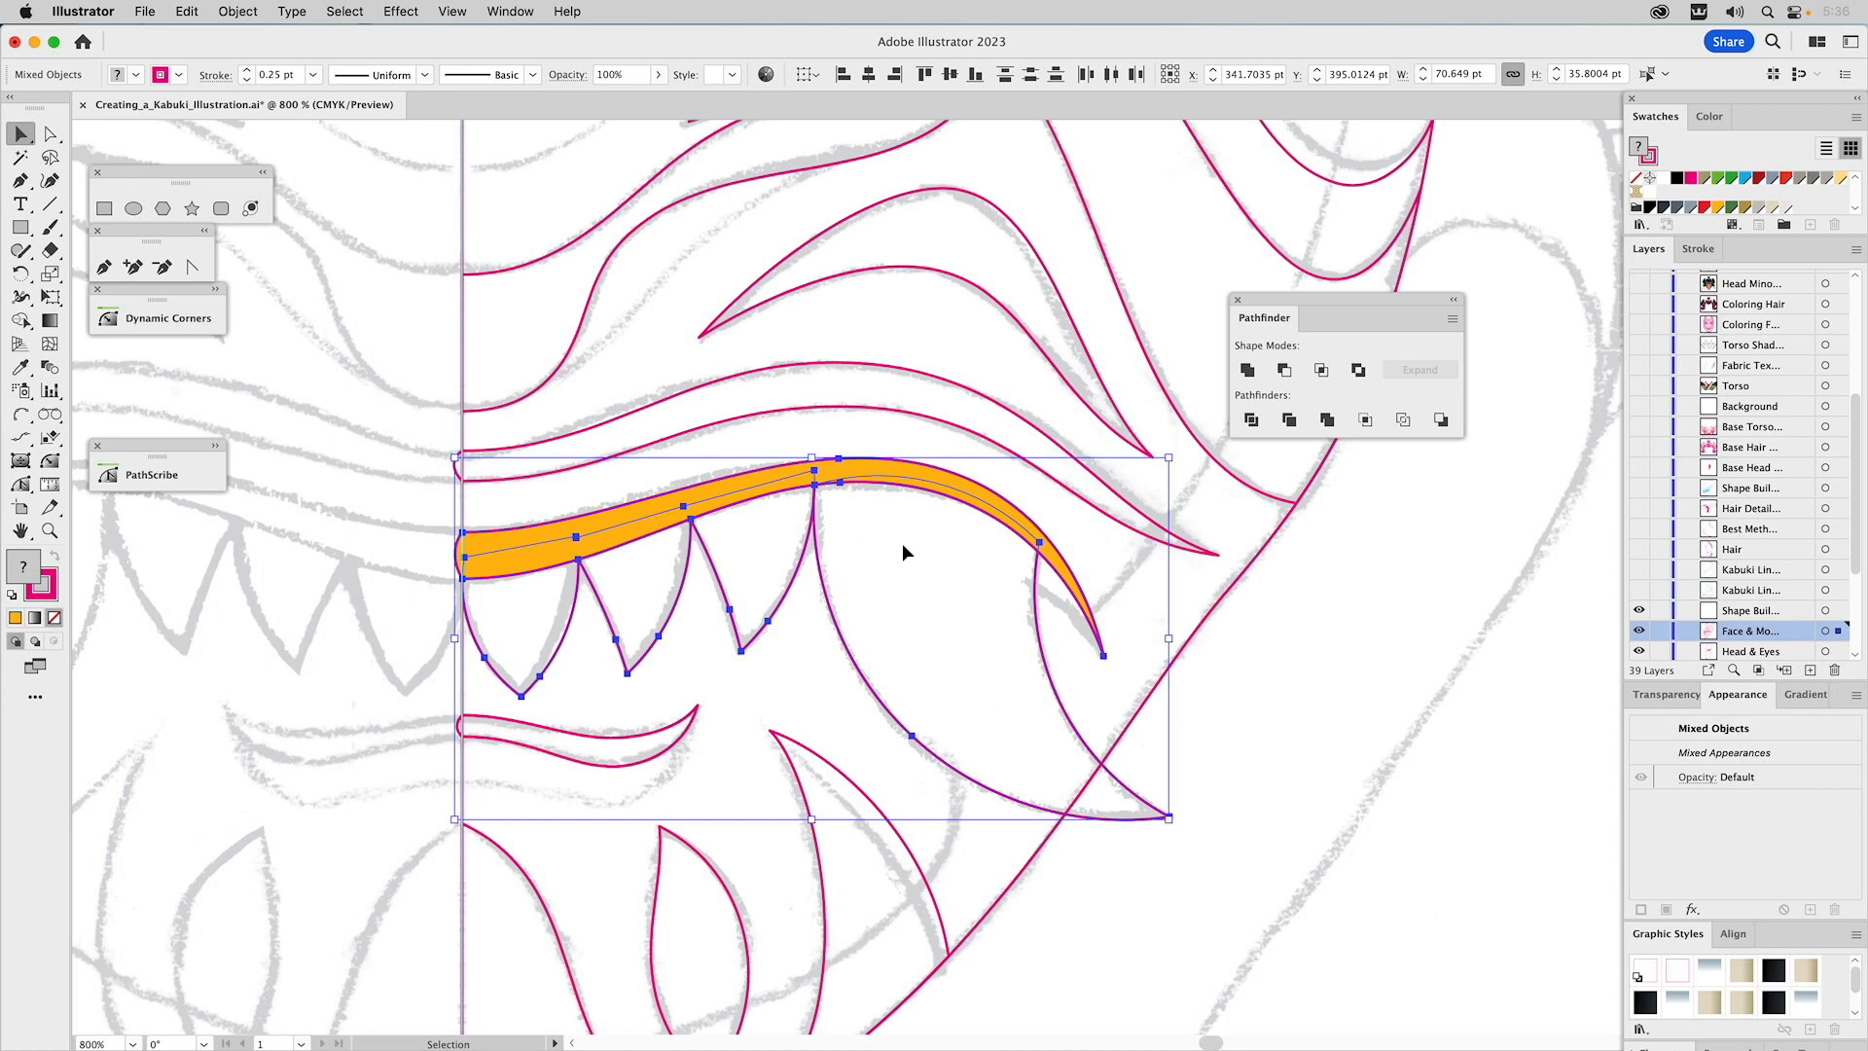
Convert the grouped teeth and mouth-corner shape into a compound path.
click(898, 536)
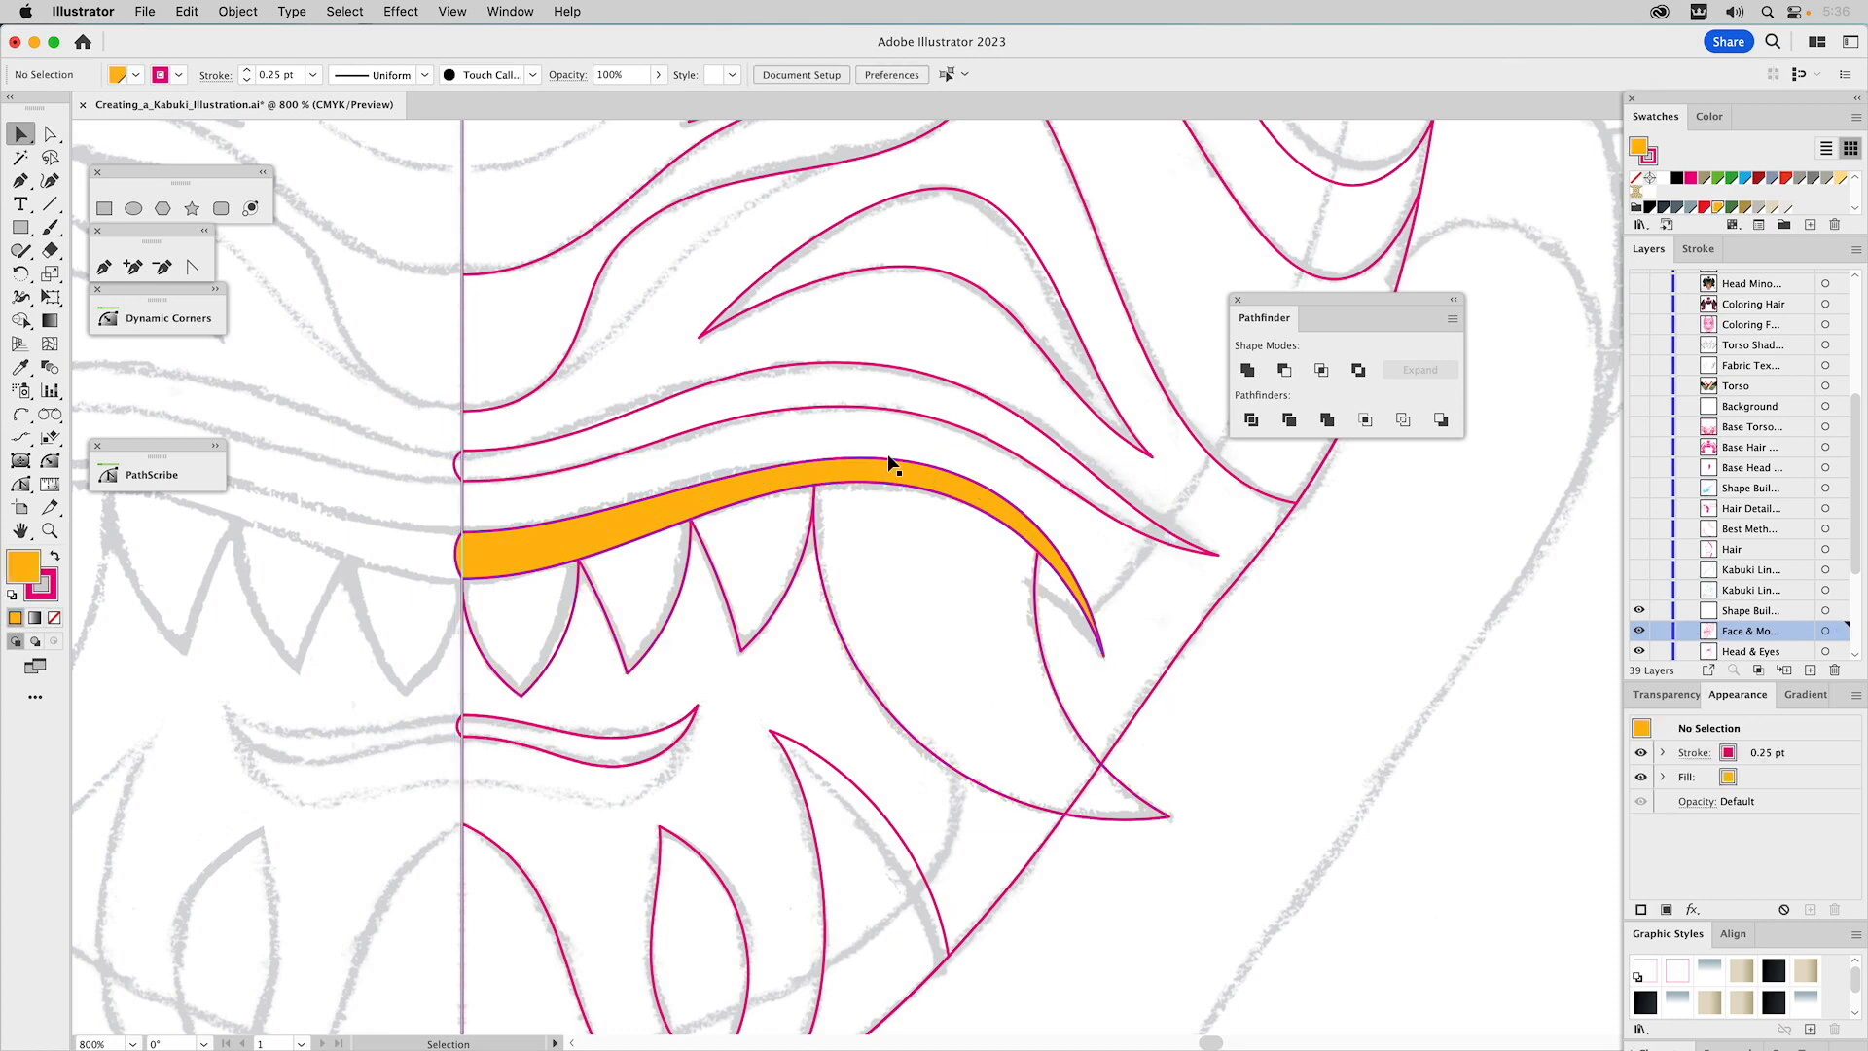
click(794, 541)
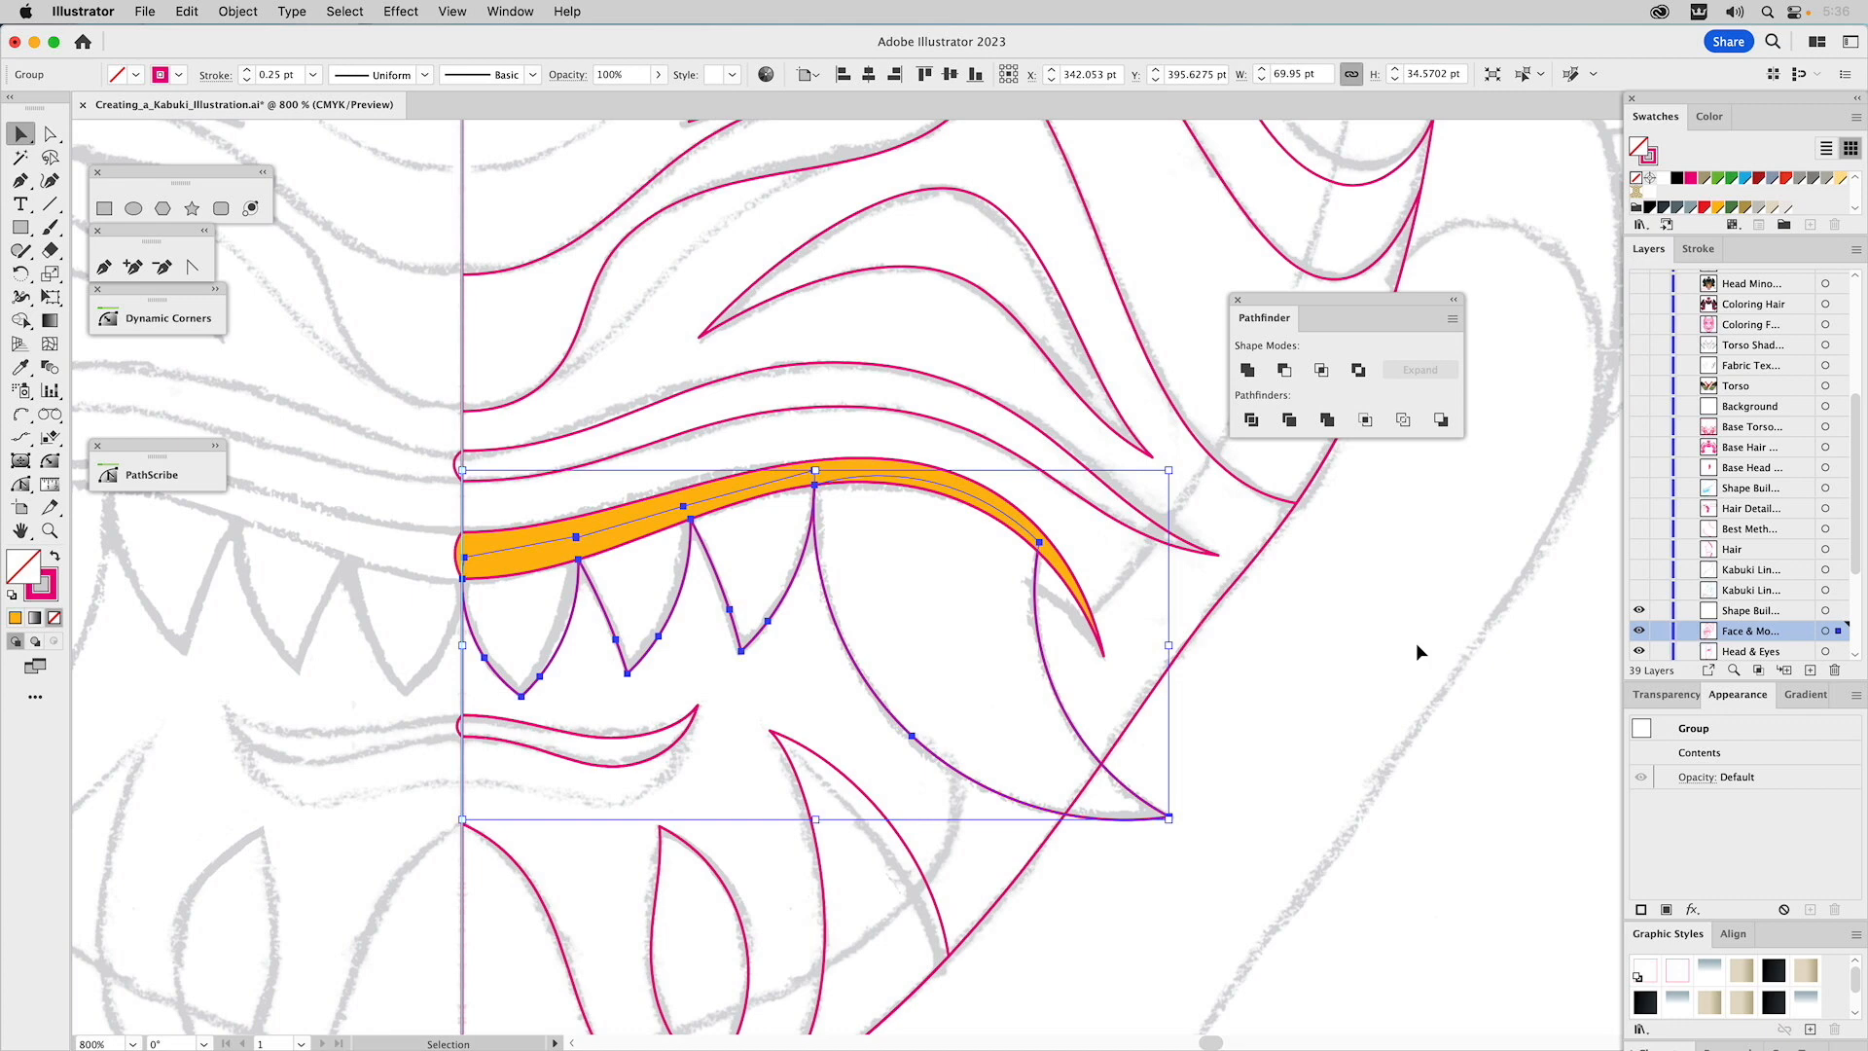
click(239, 11)
mouse_move(345, 816)
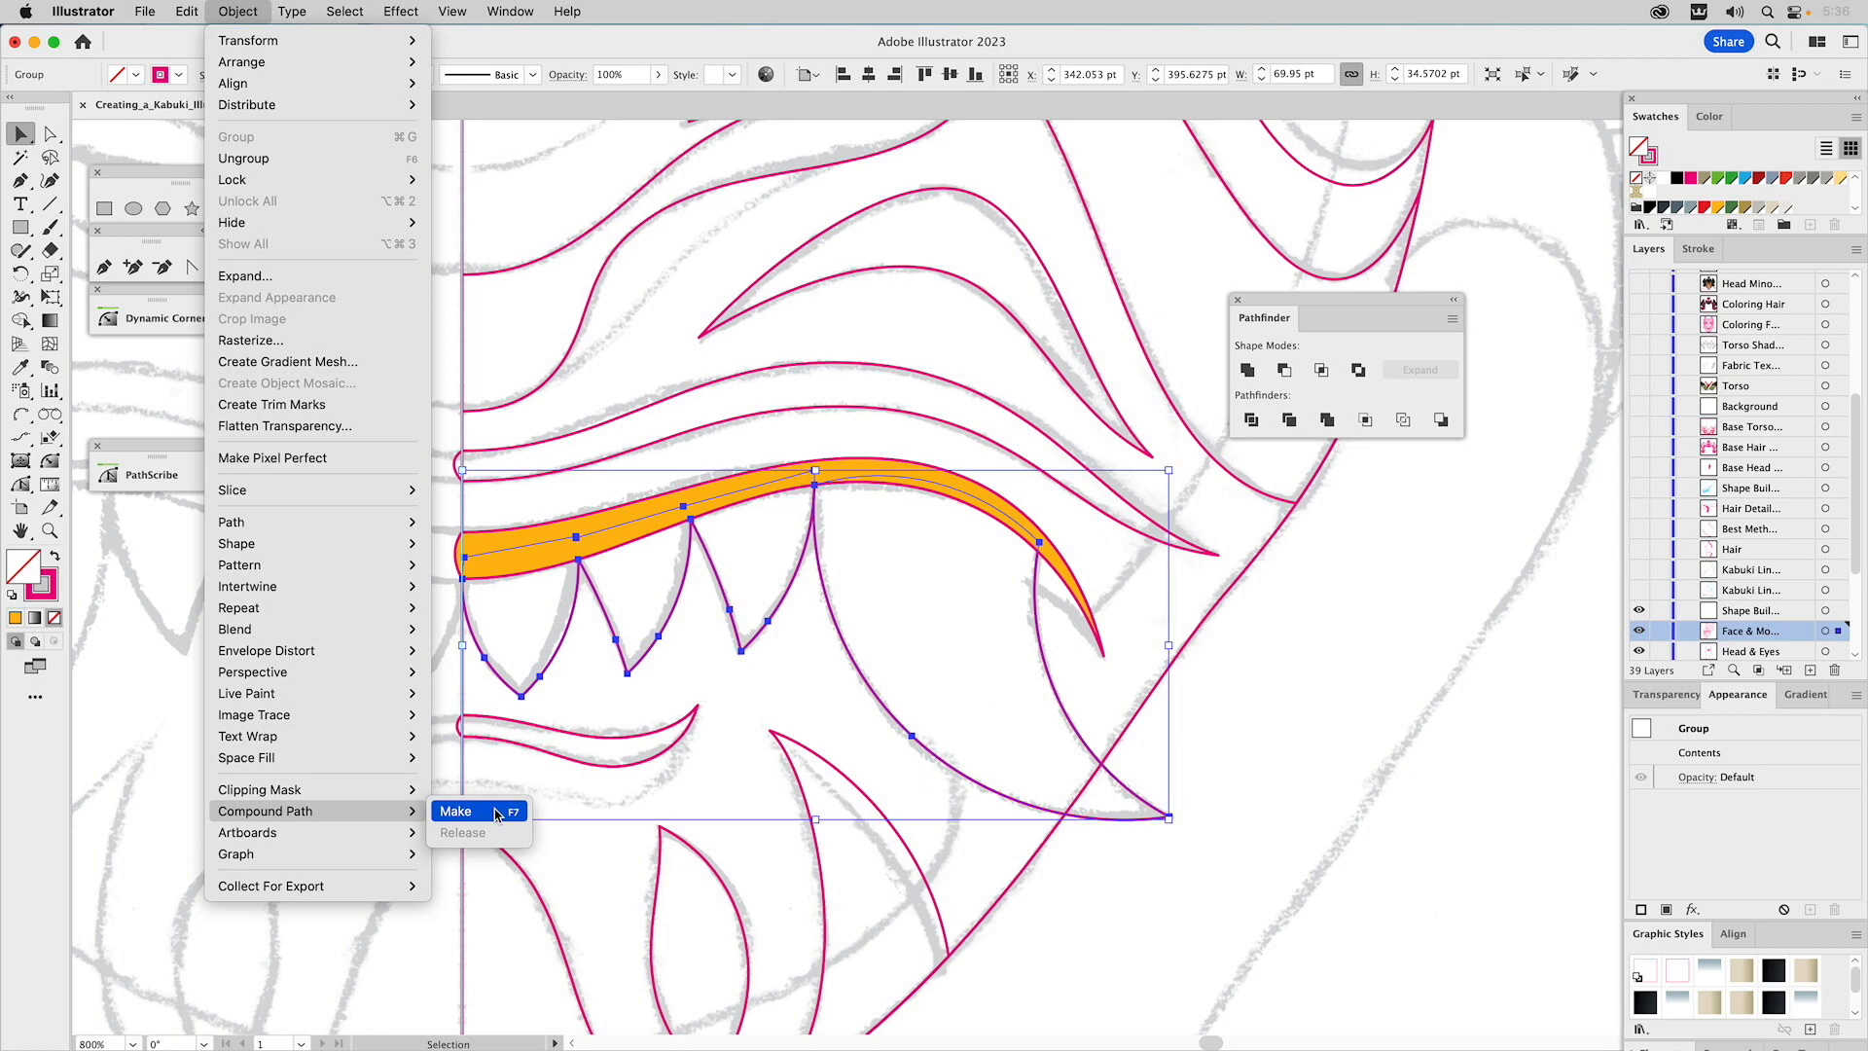
click(1234, 708)
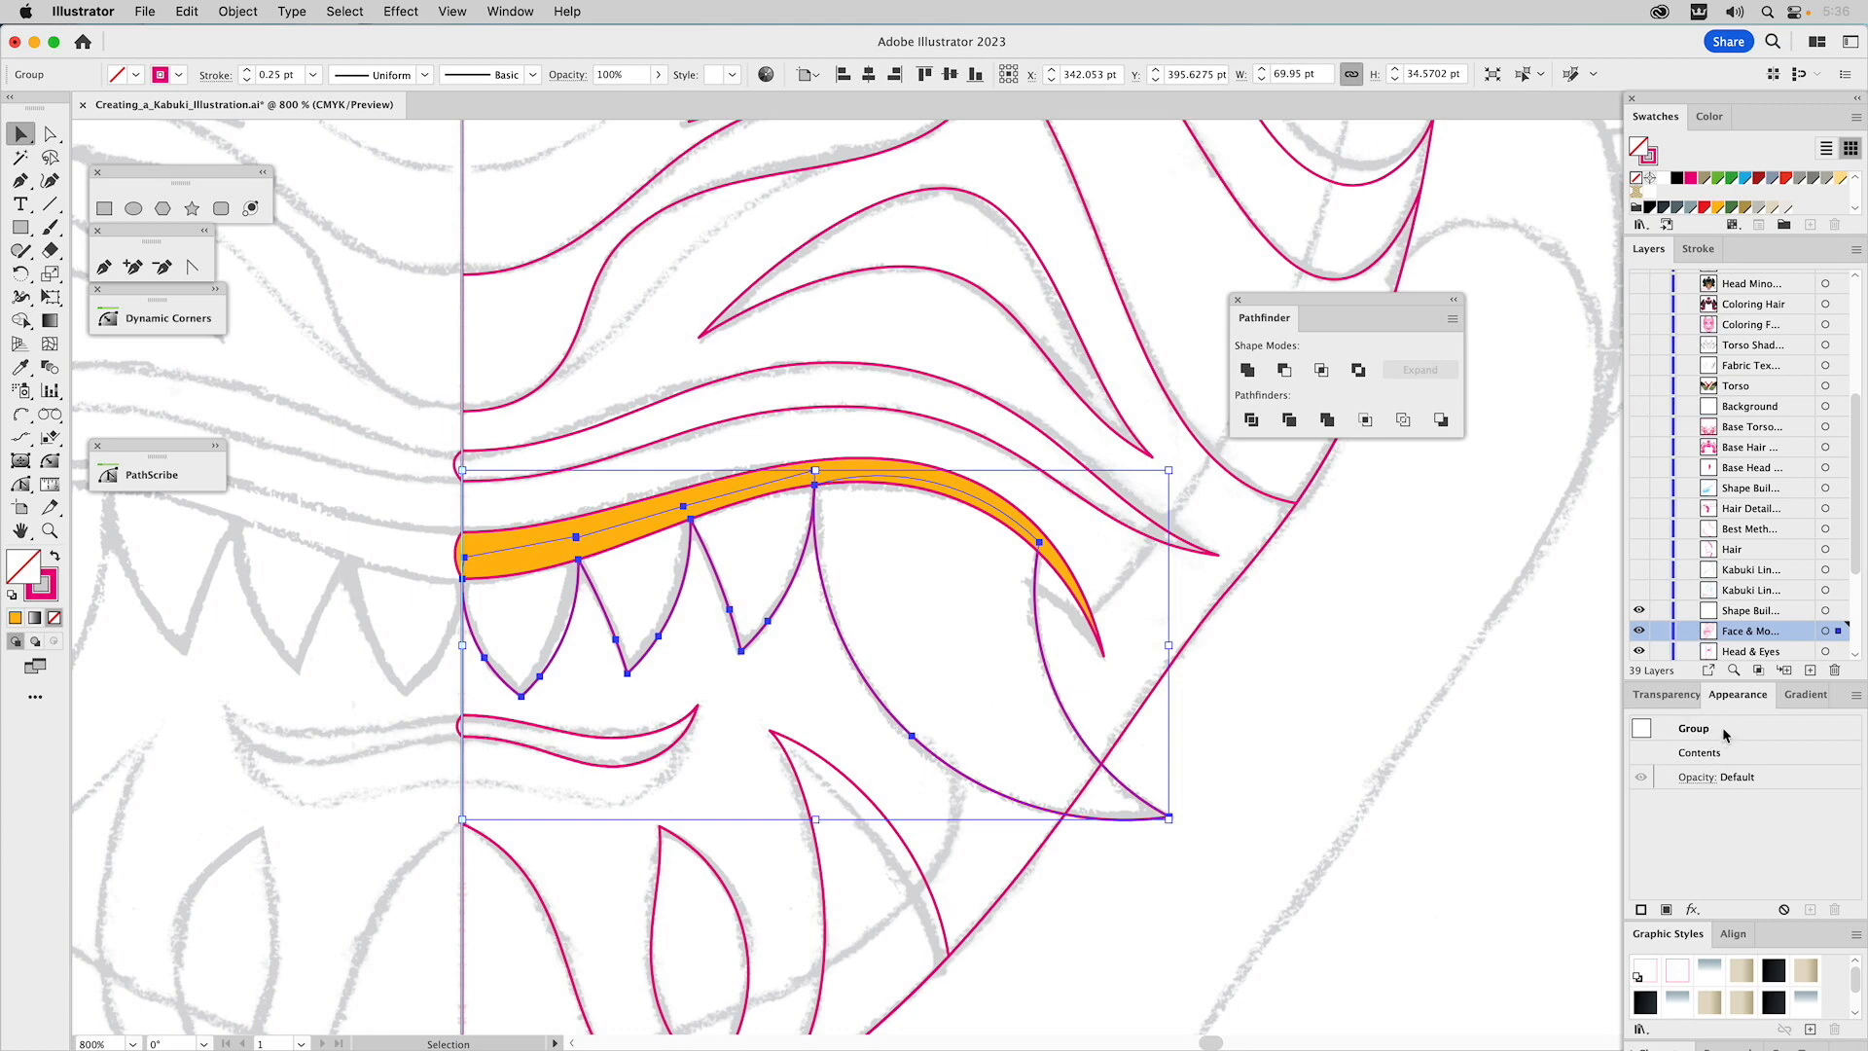
key(super+8)
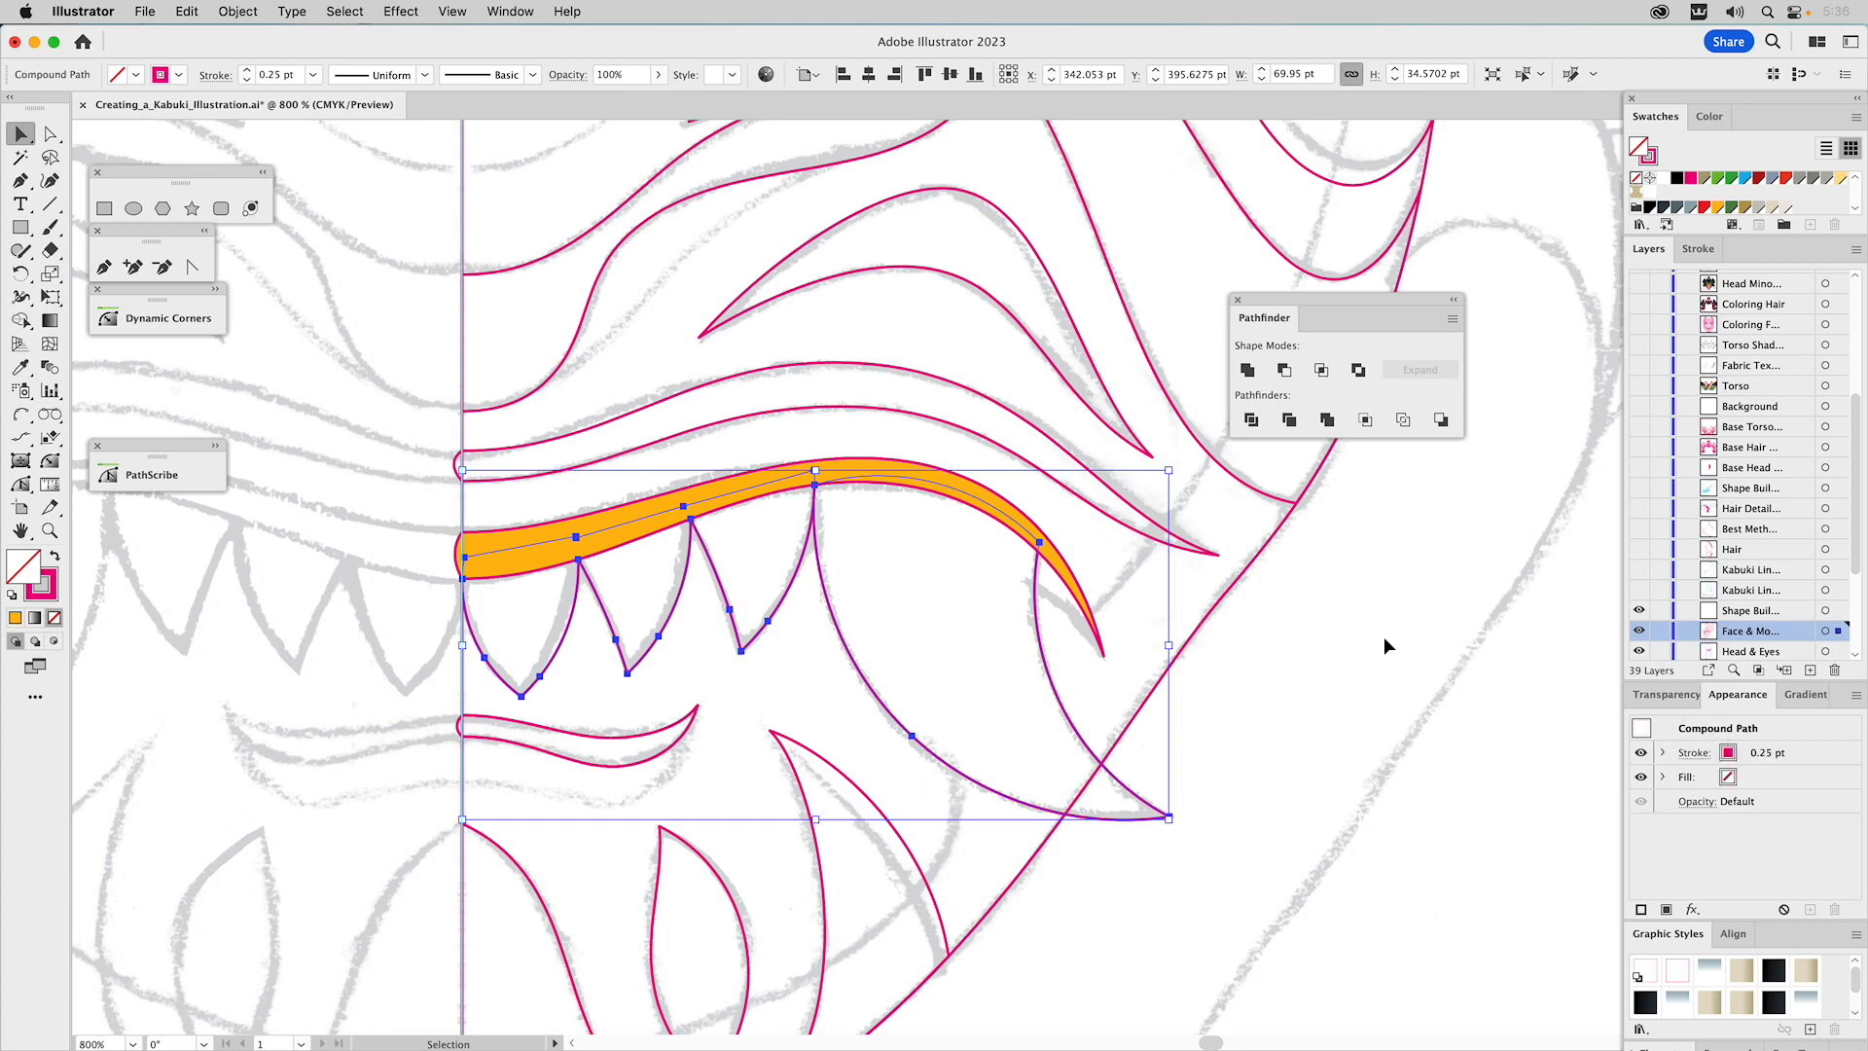
Subtract the orange lip band from the teeth compound path with Minus Front and make the resulting group a compound path.
shift+click(1064, 573)
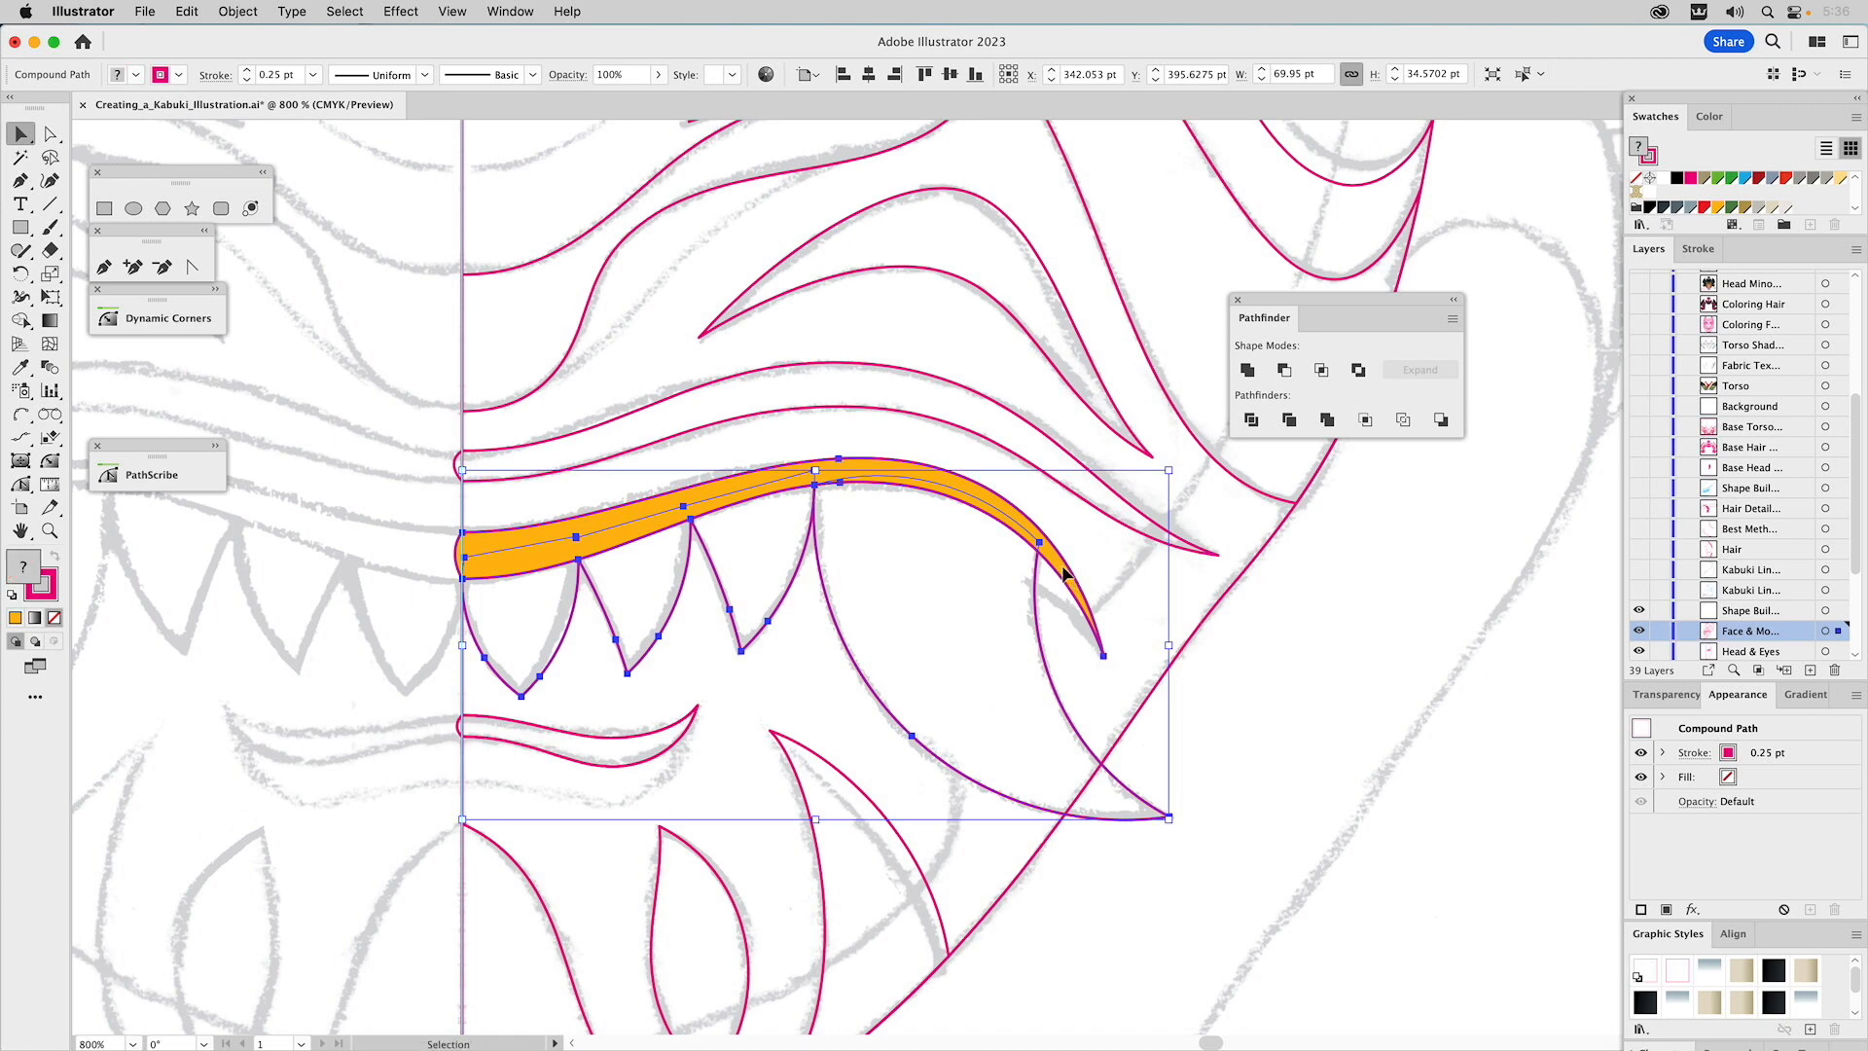
click(1284, 373)
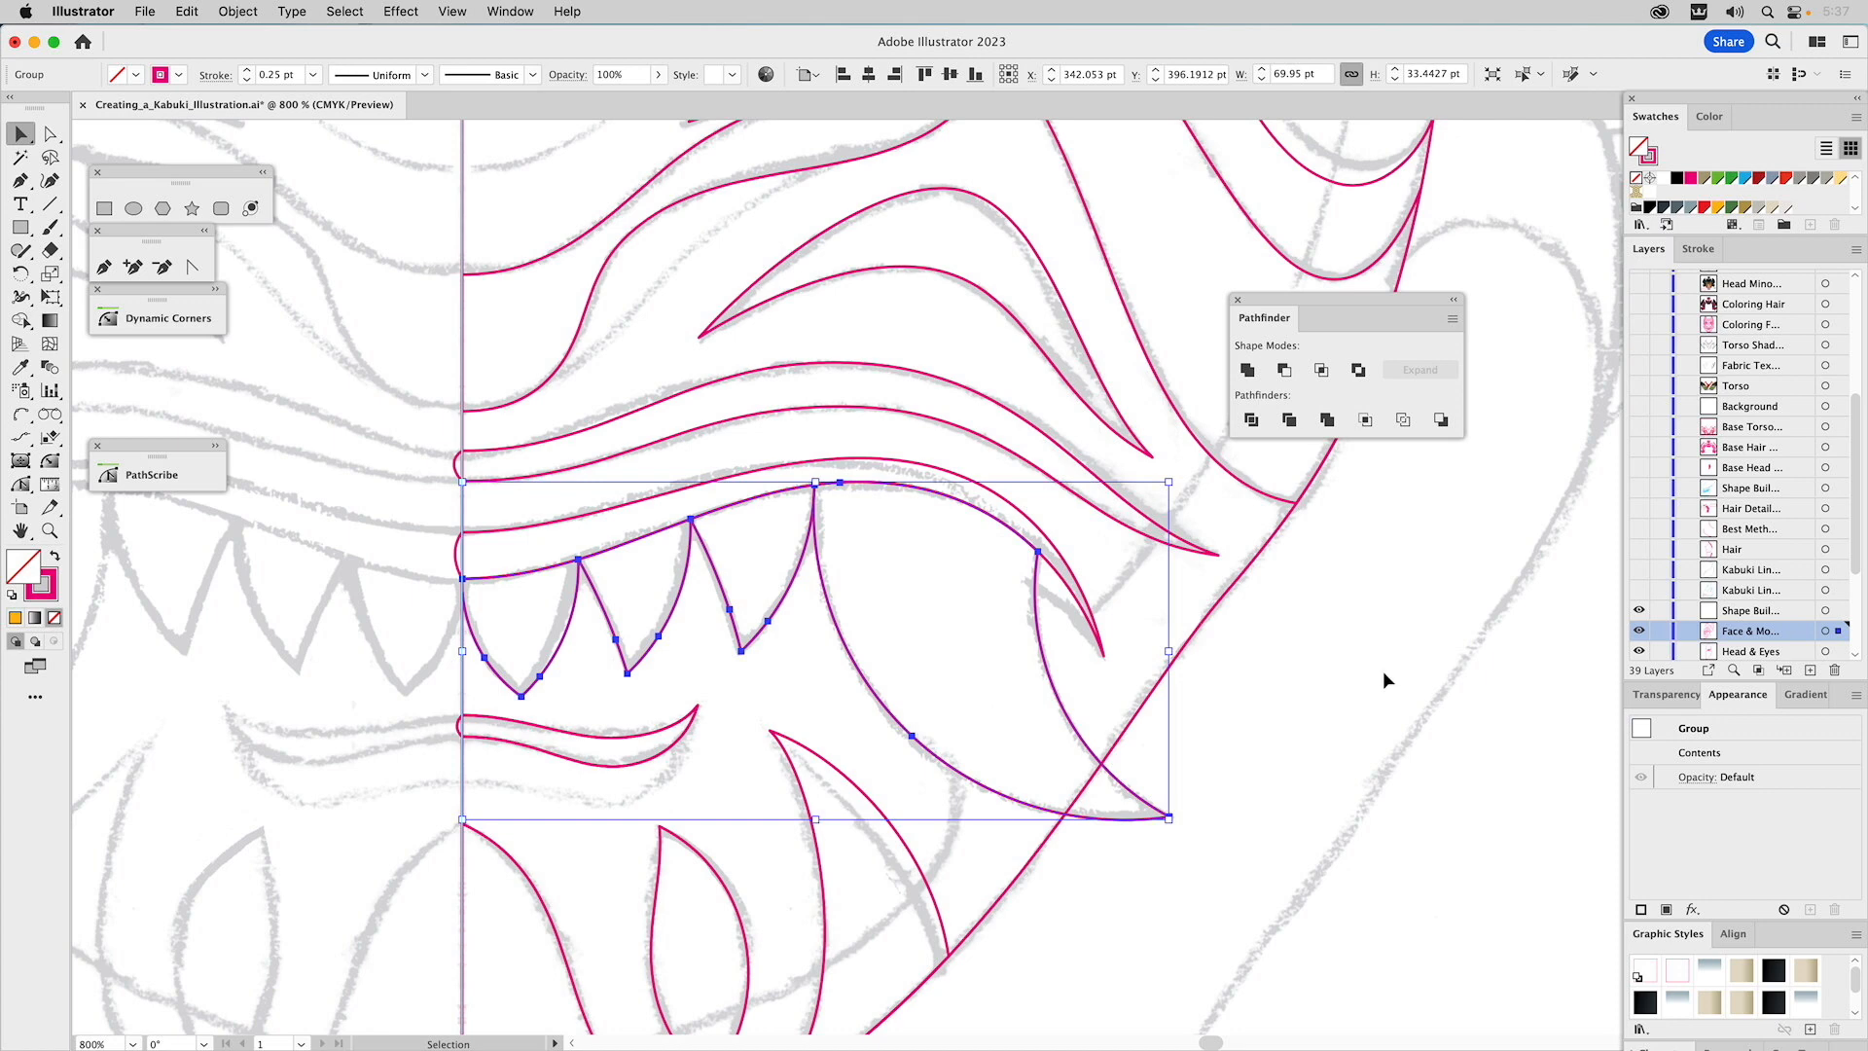
key(super+8)
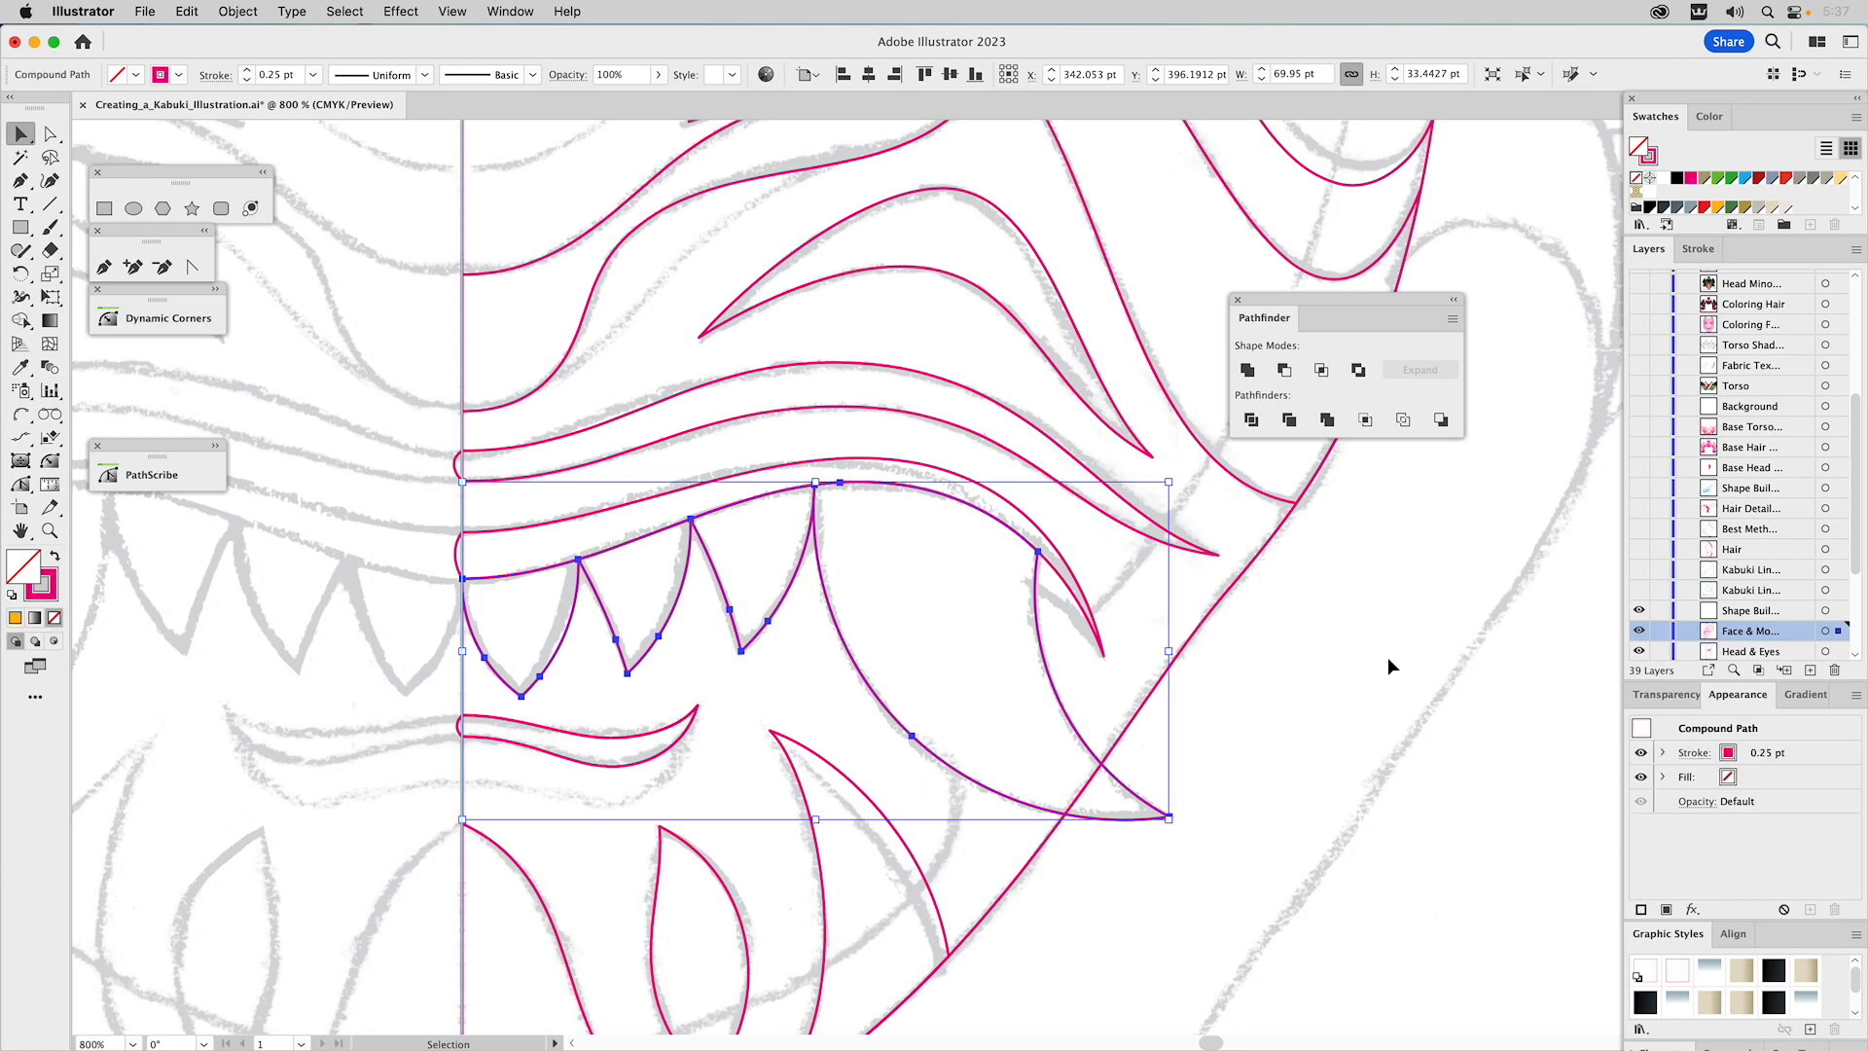
Set the stroke weight of all magenta half-face paths to 0.75 pt.
click(1316, 644)
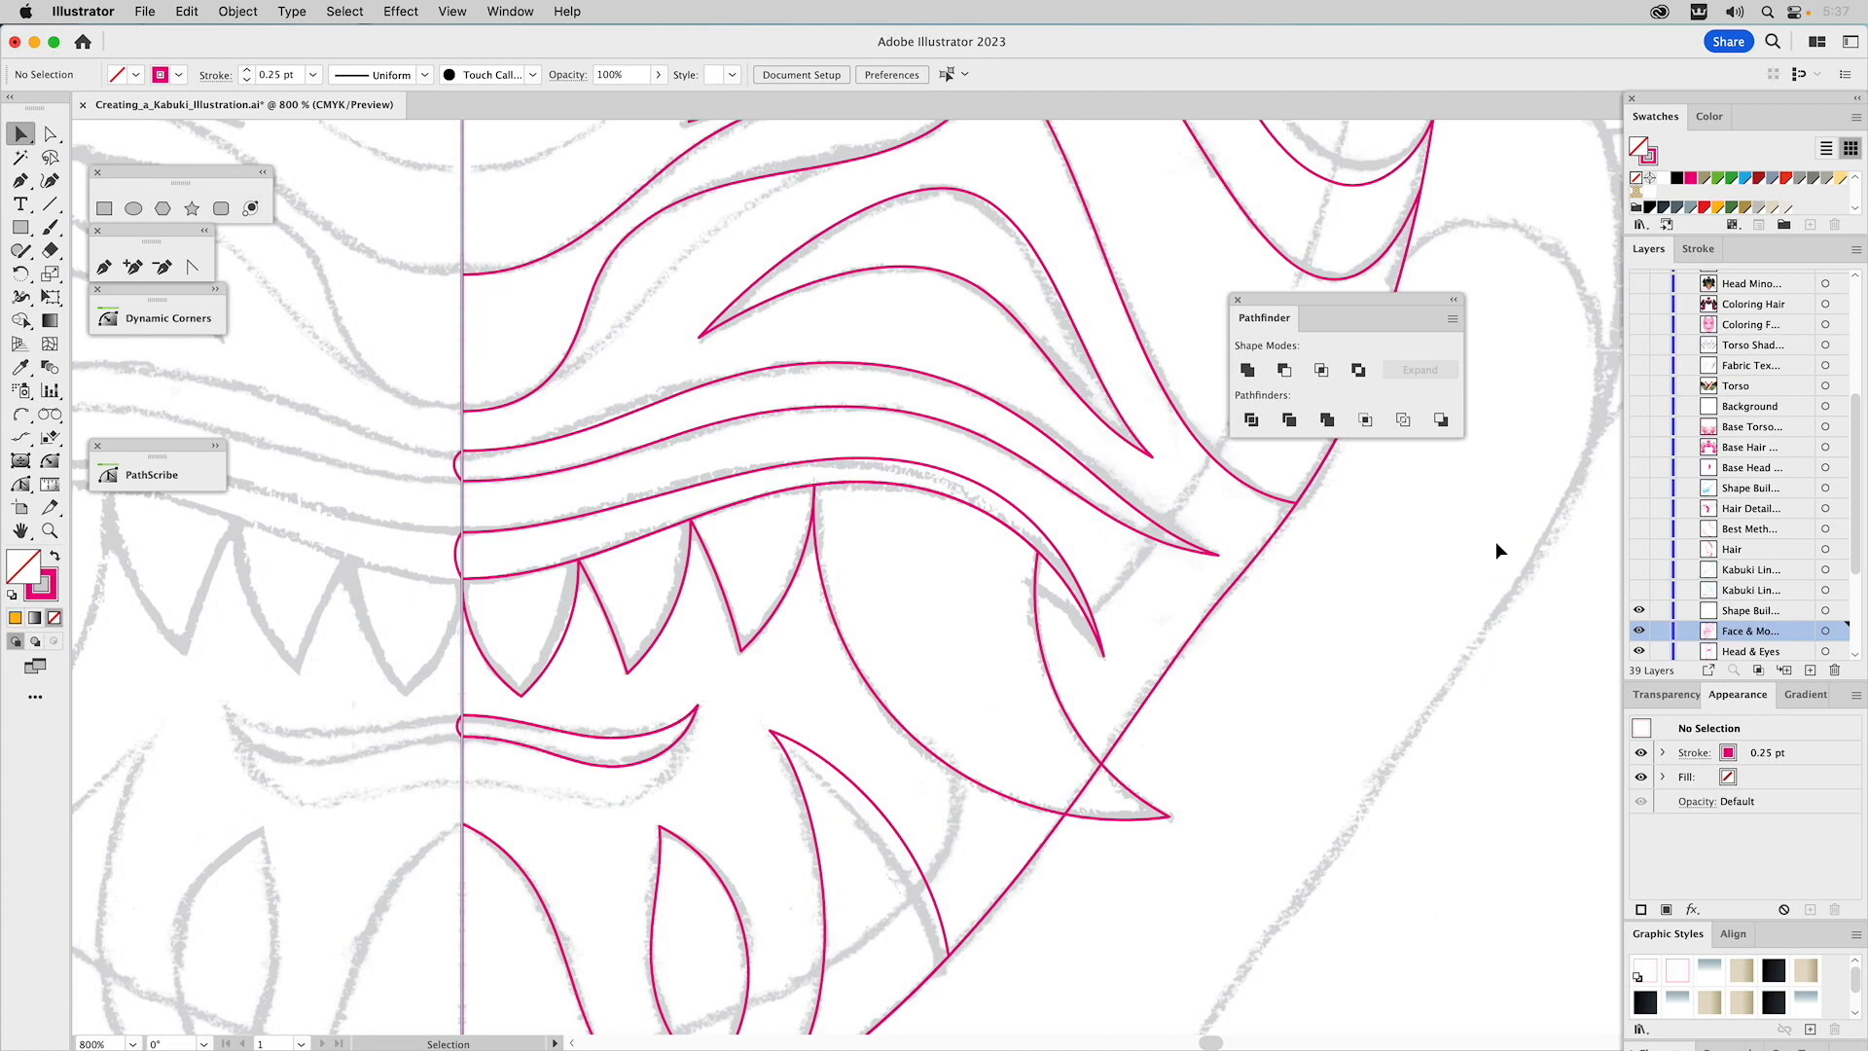
key(super+0)
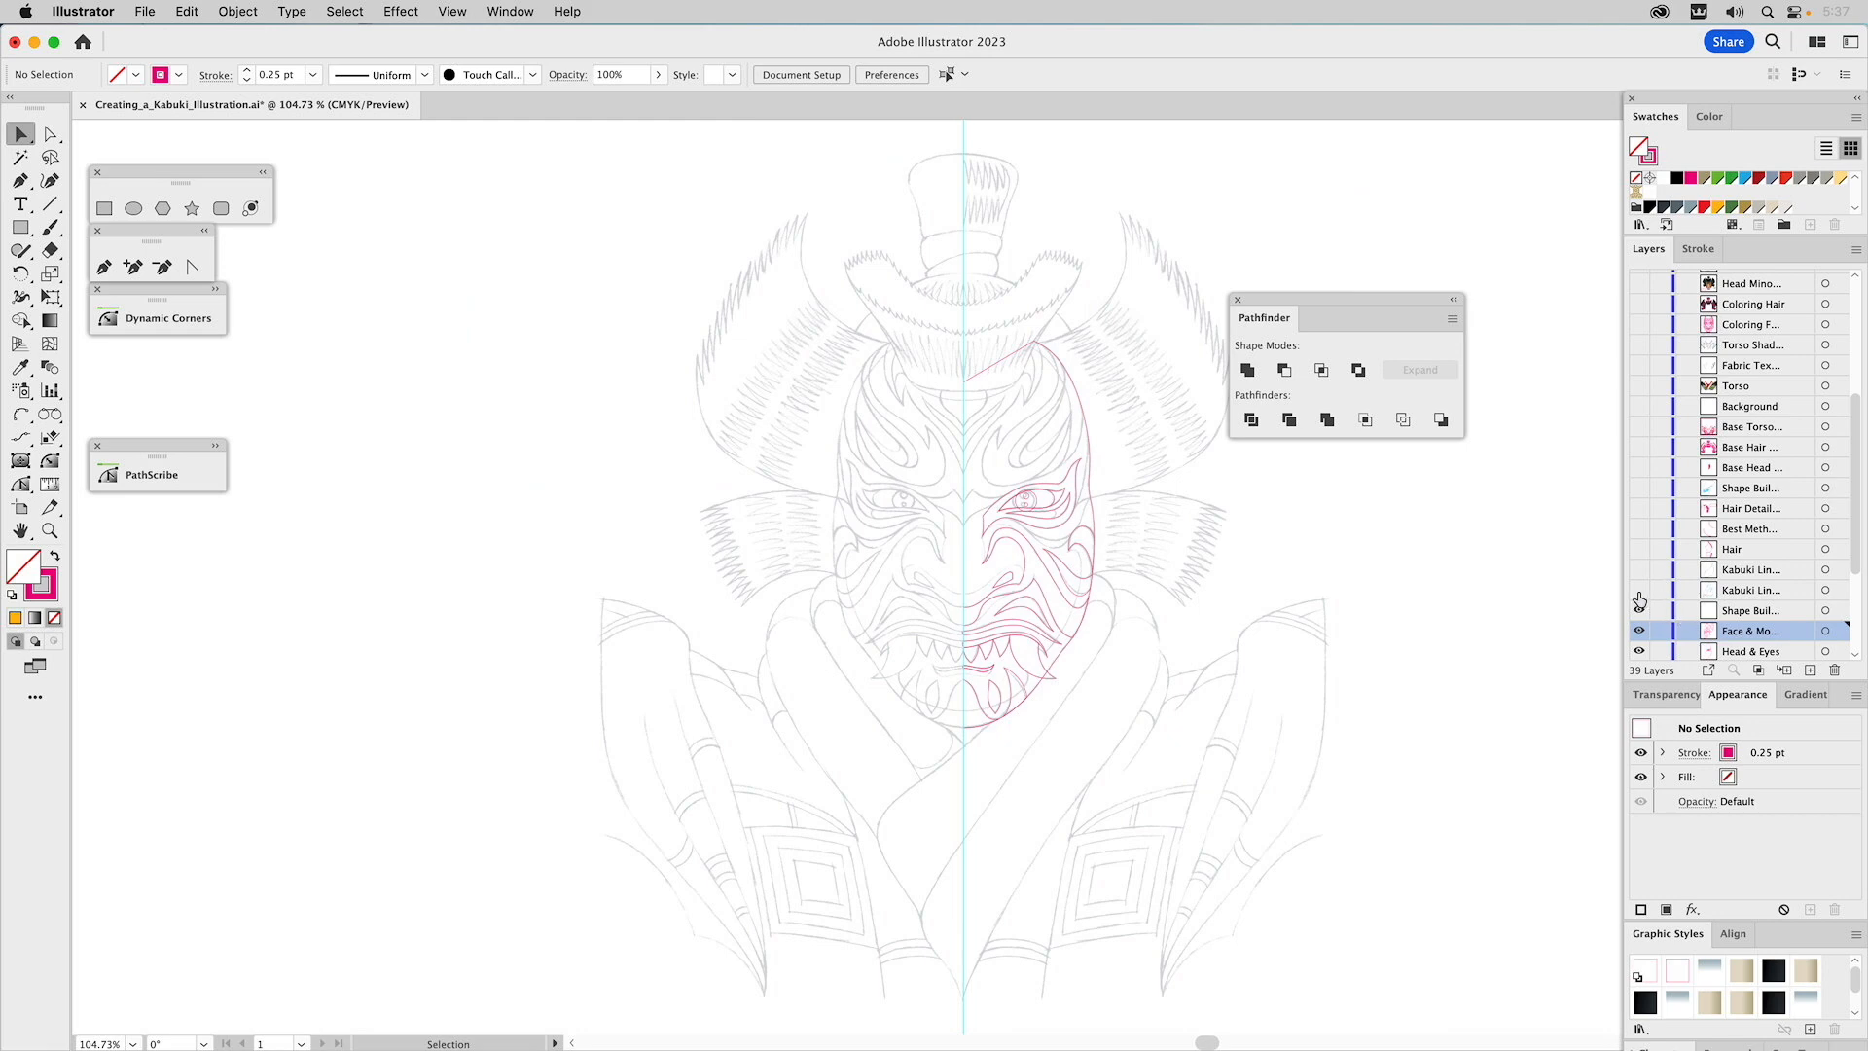
drag(860, 294, 1151, 780)
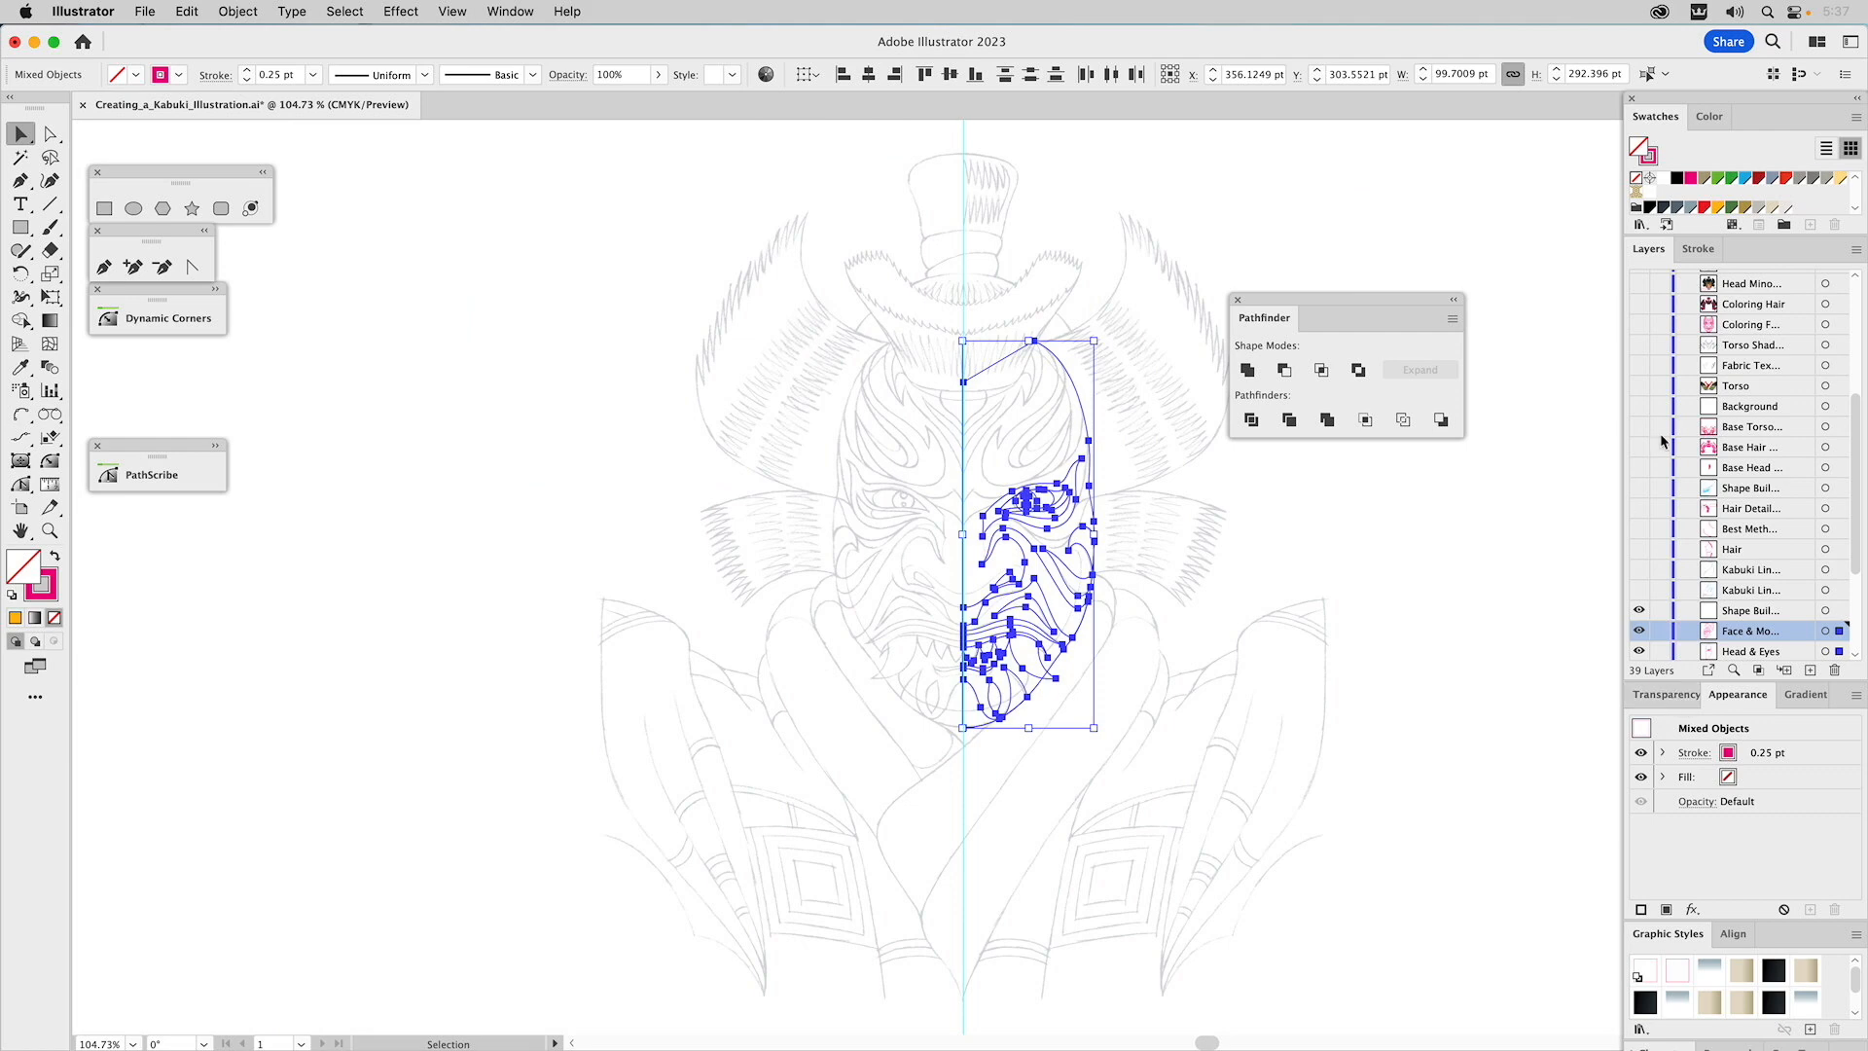
click(1702, 252)
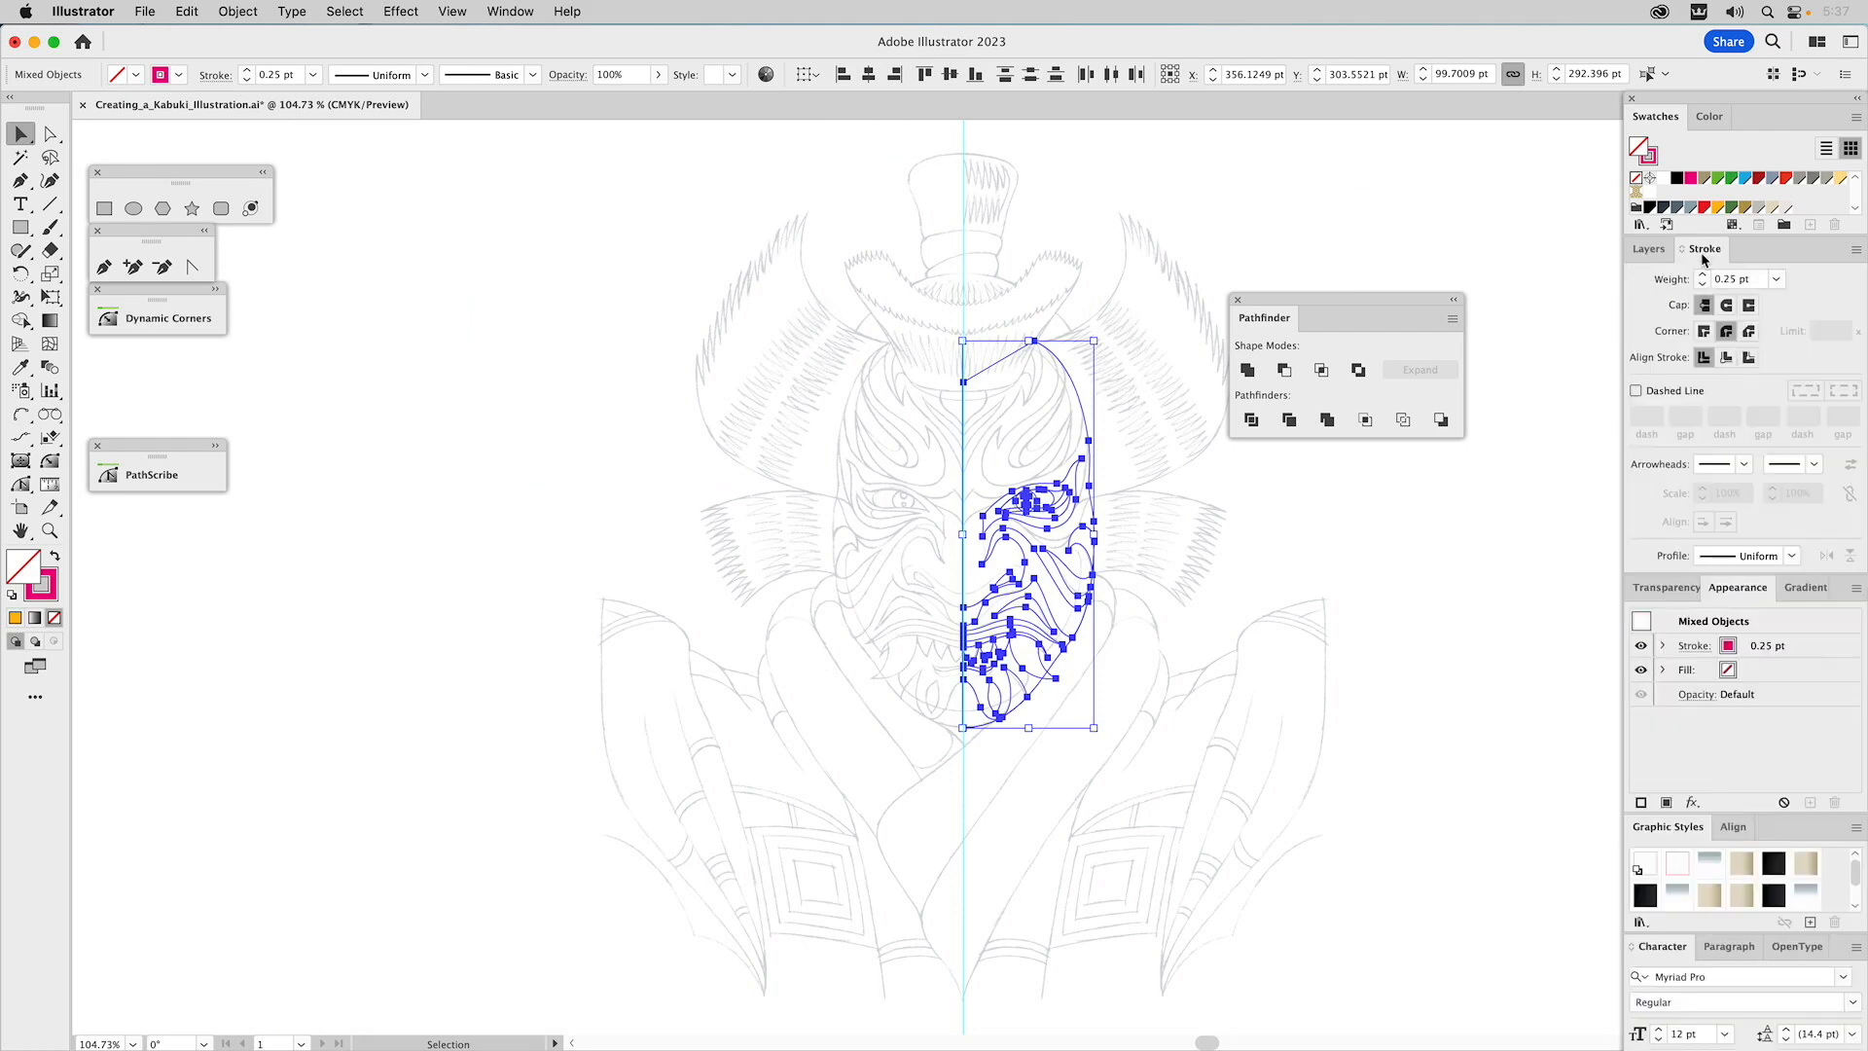
click(1776, 281)
click(1799, 343)
click(1356, 503)
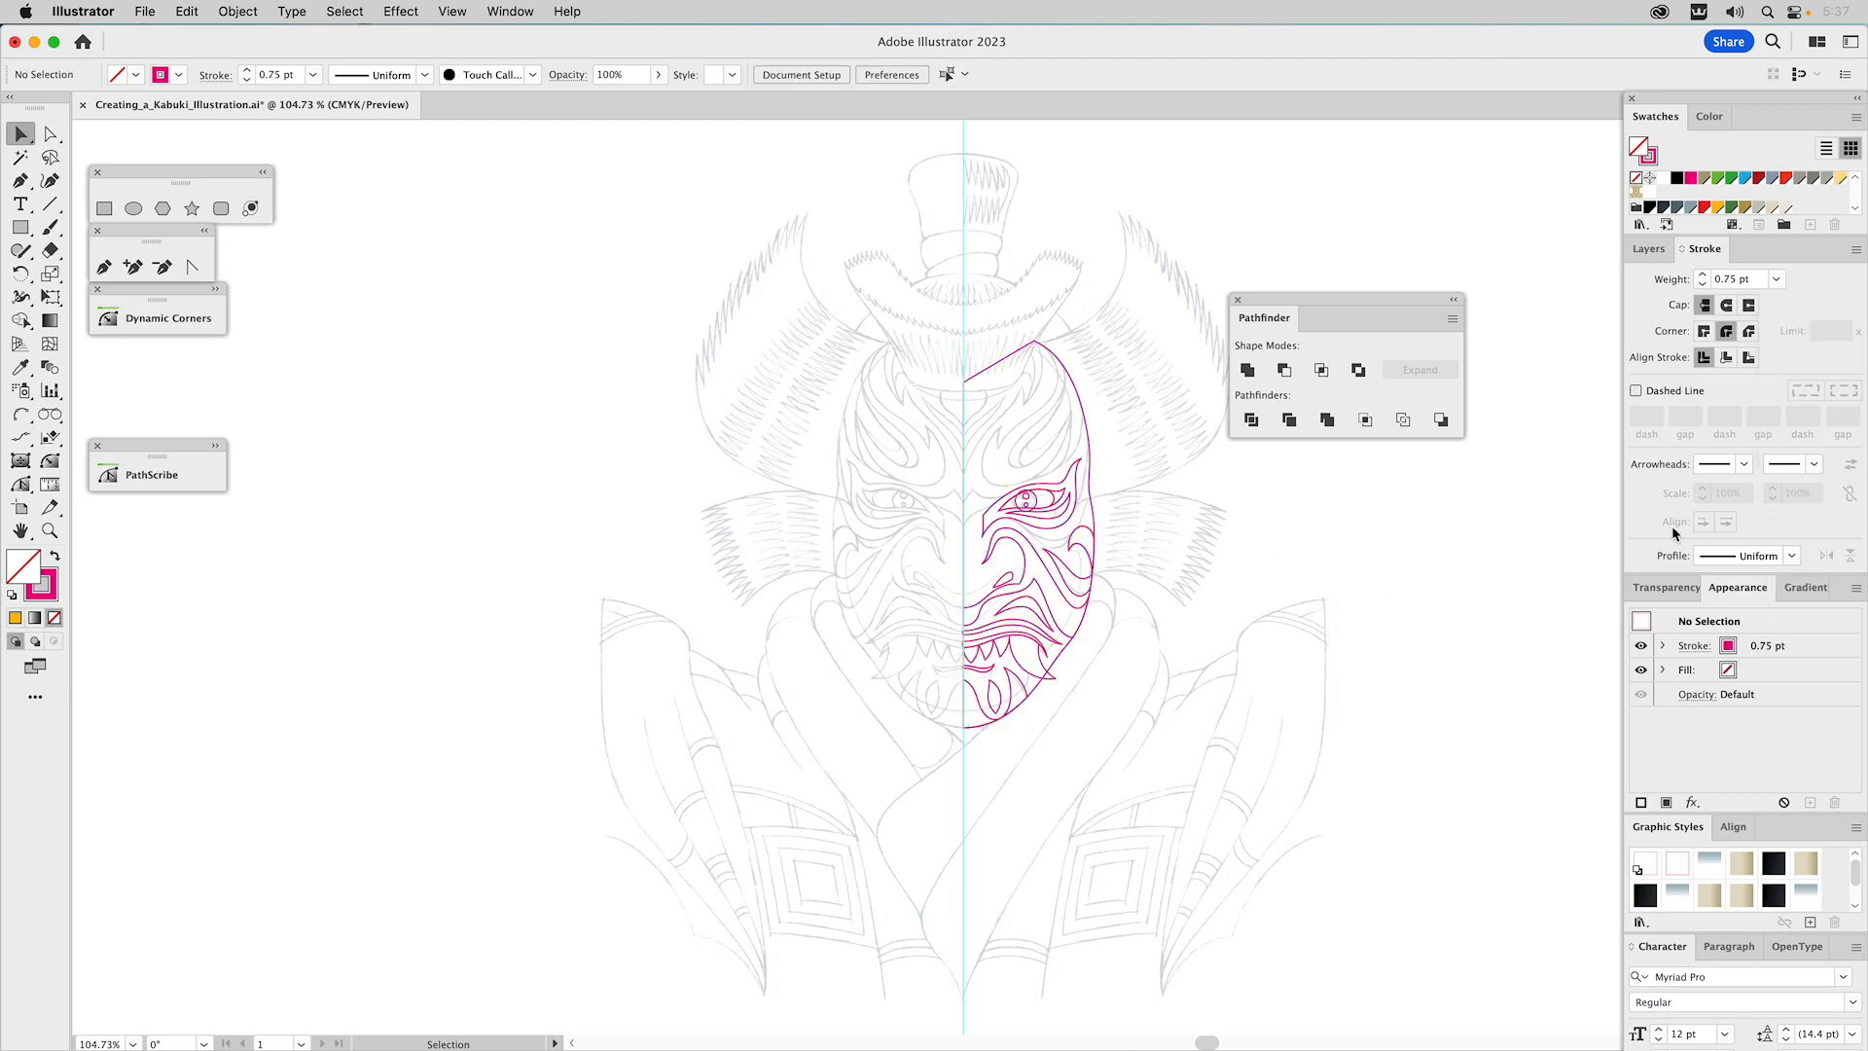
Show the lower of the two Kabuki line layers, which holds the blue forehead and under-eye paths.
click(1657, 588)
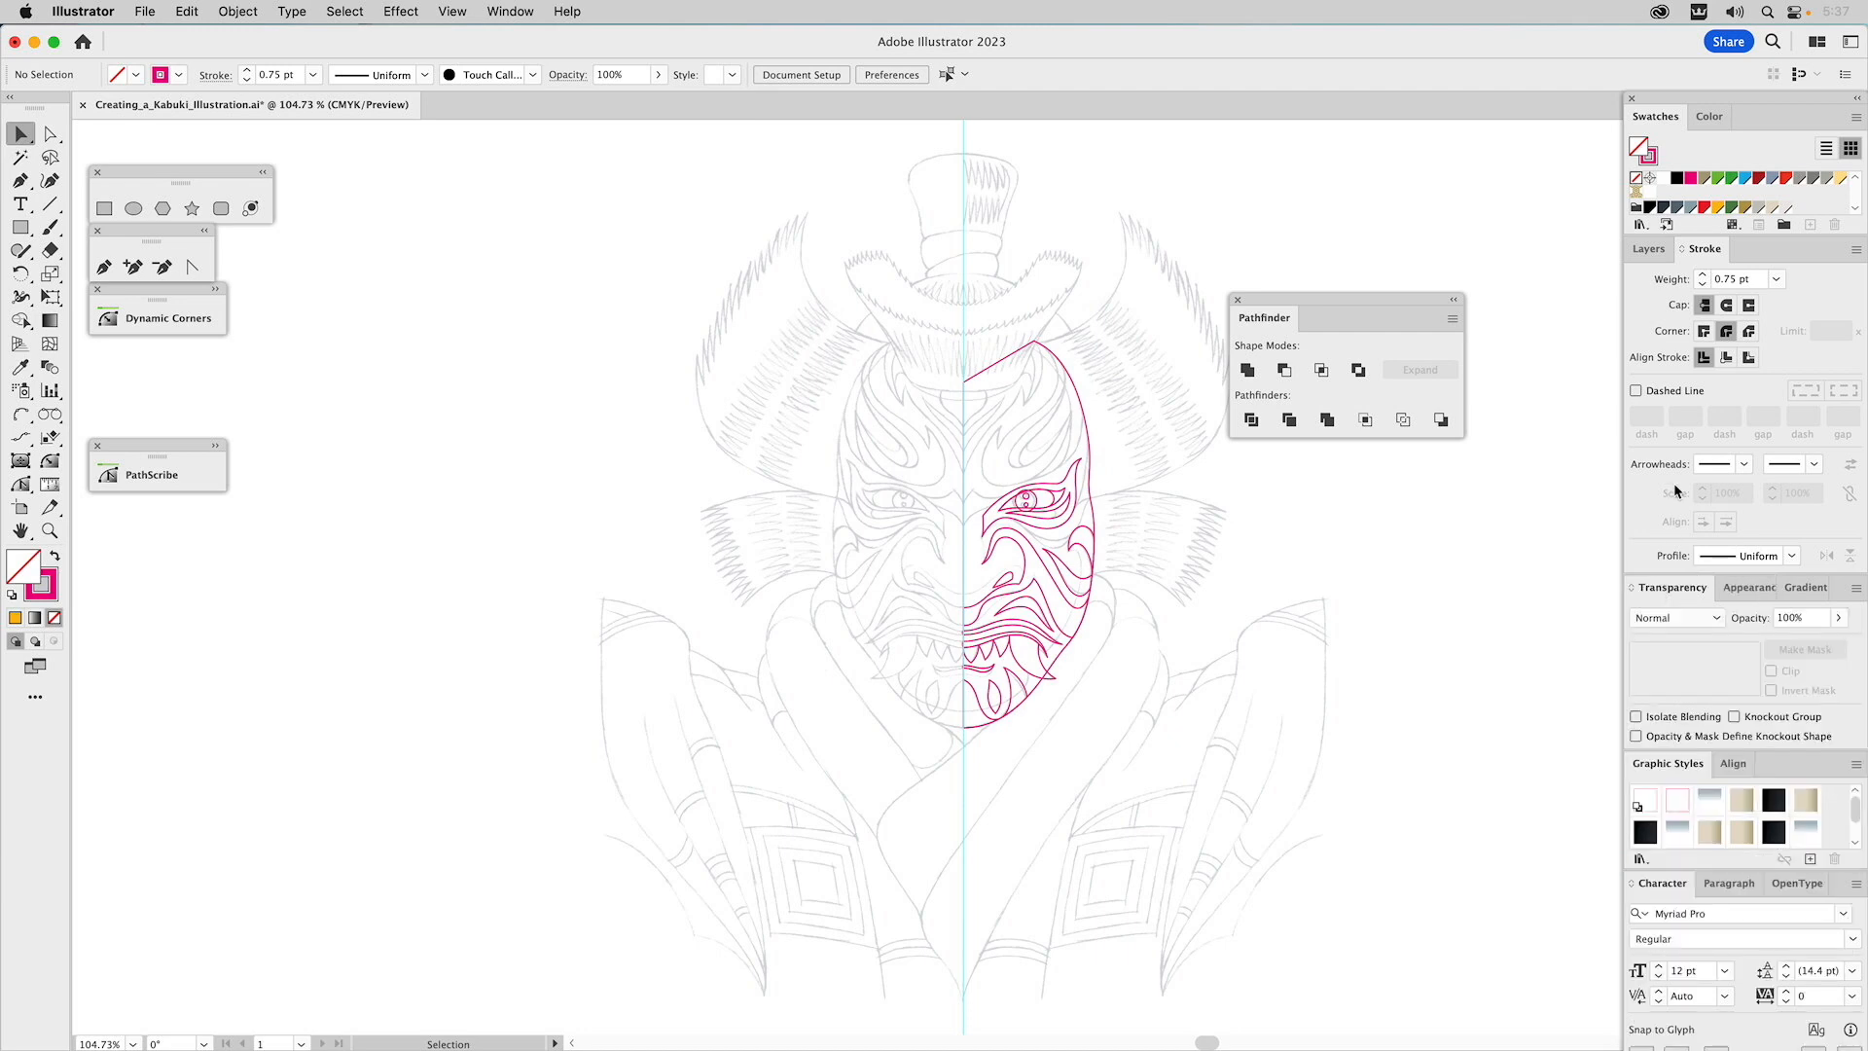
click(1648, 249)
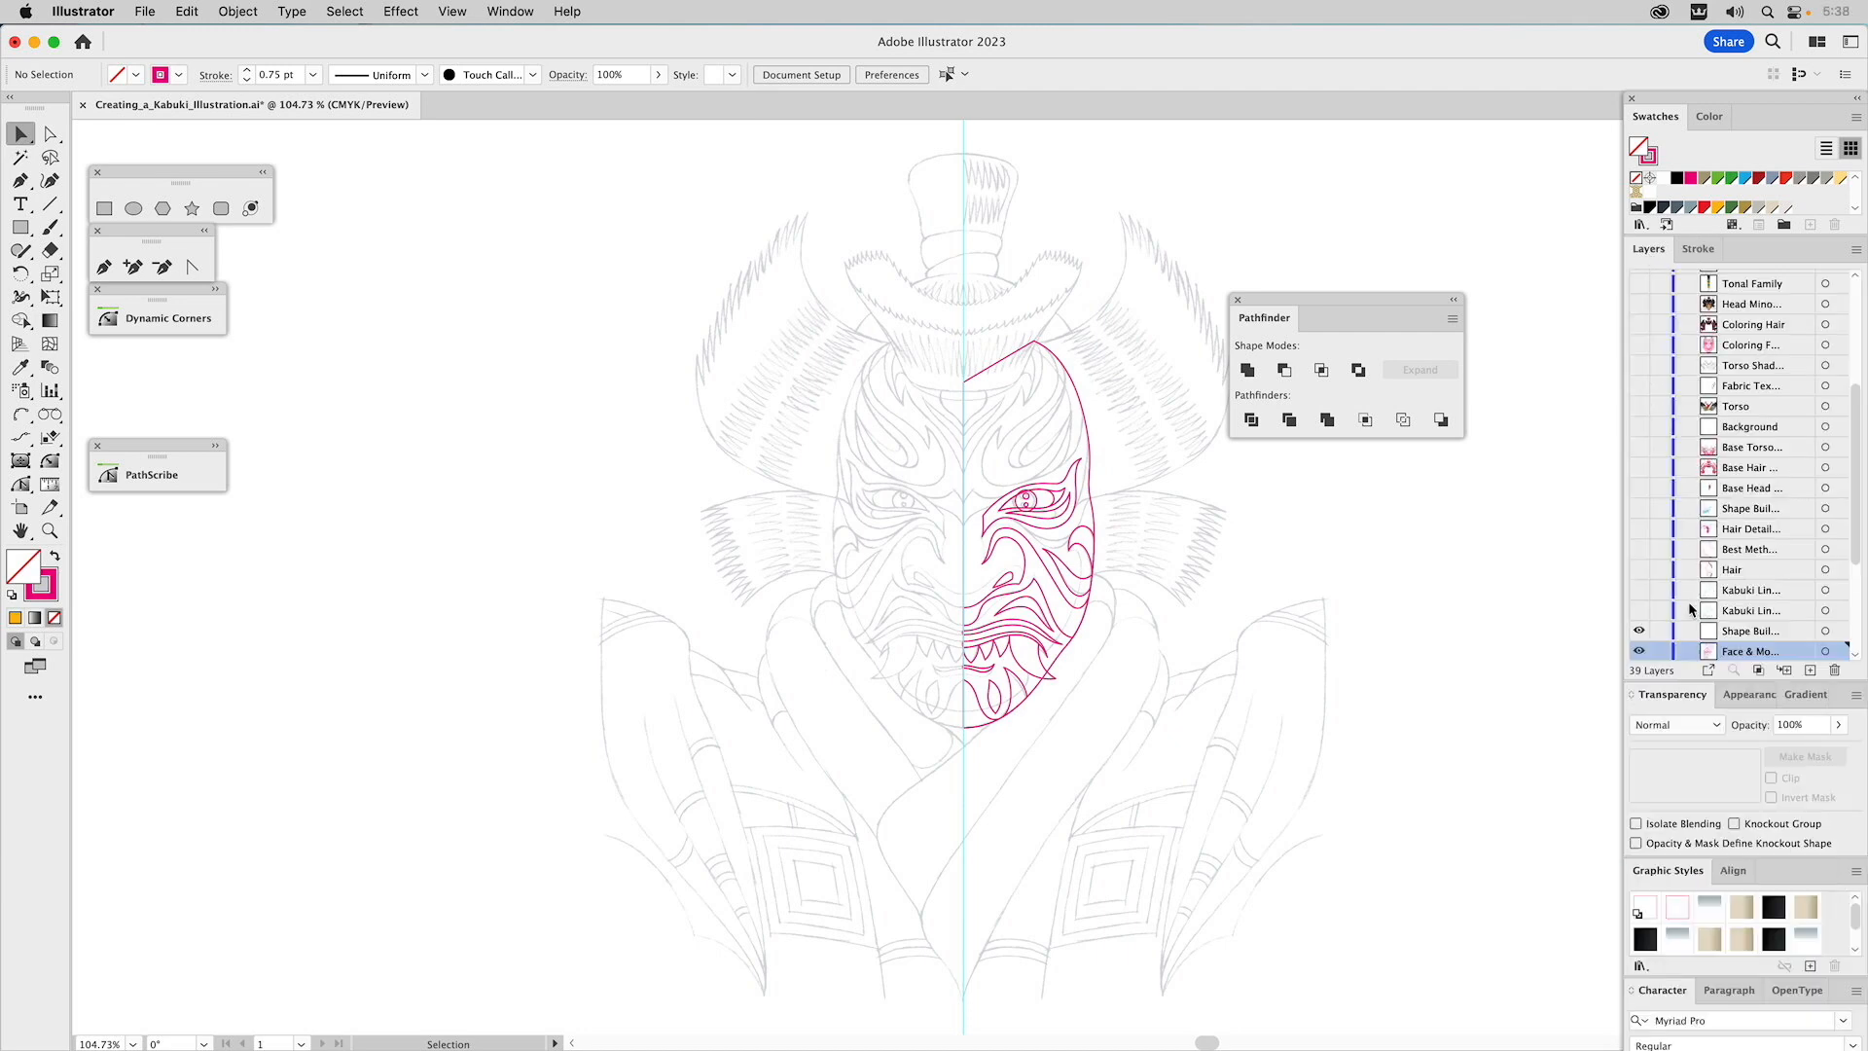
click(1638, 610)
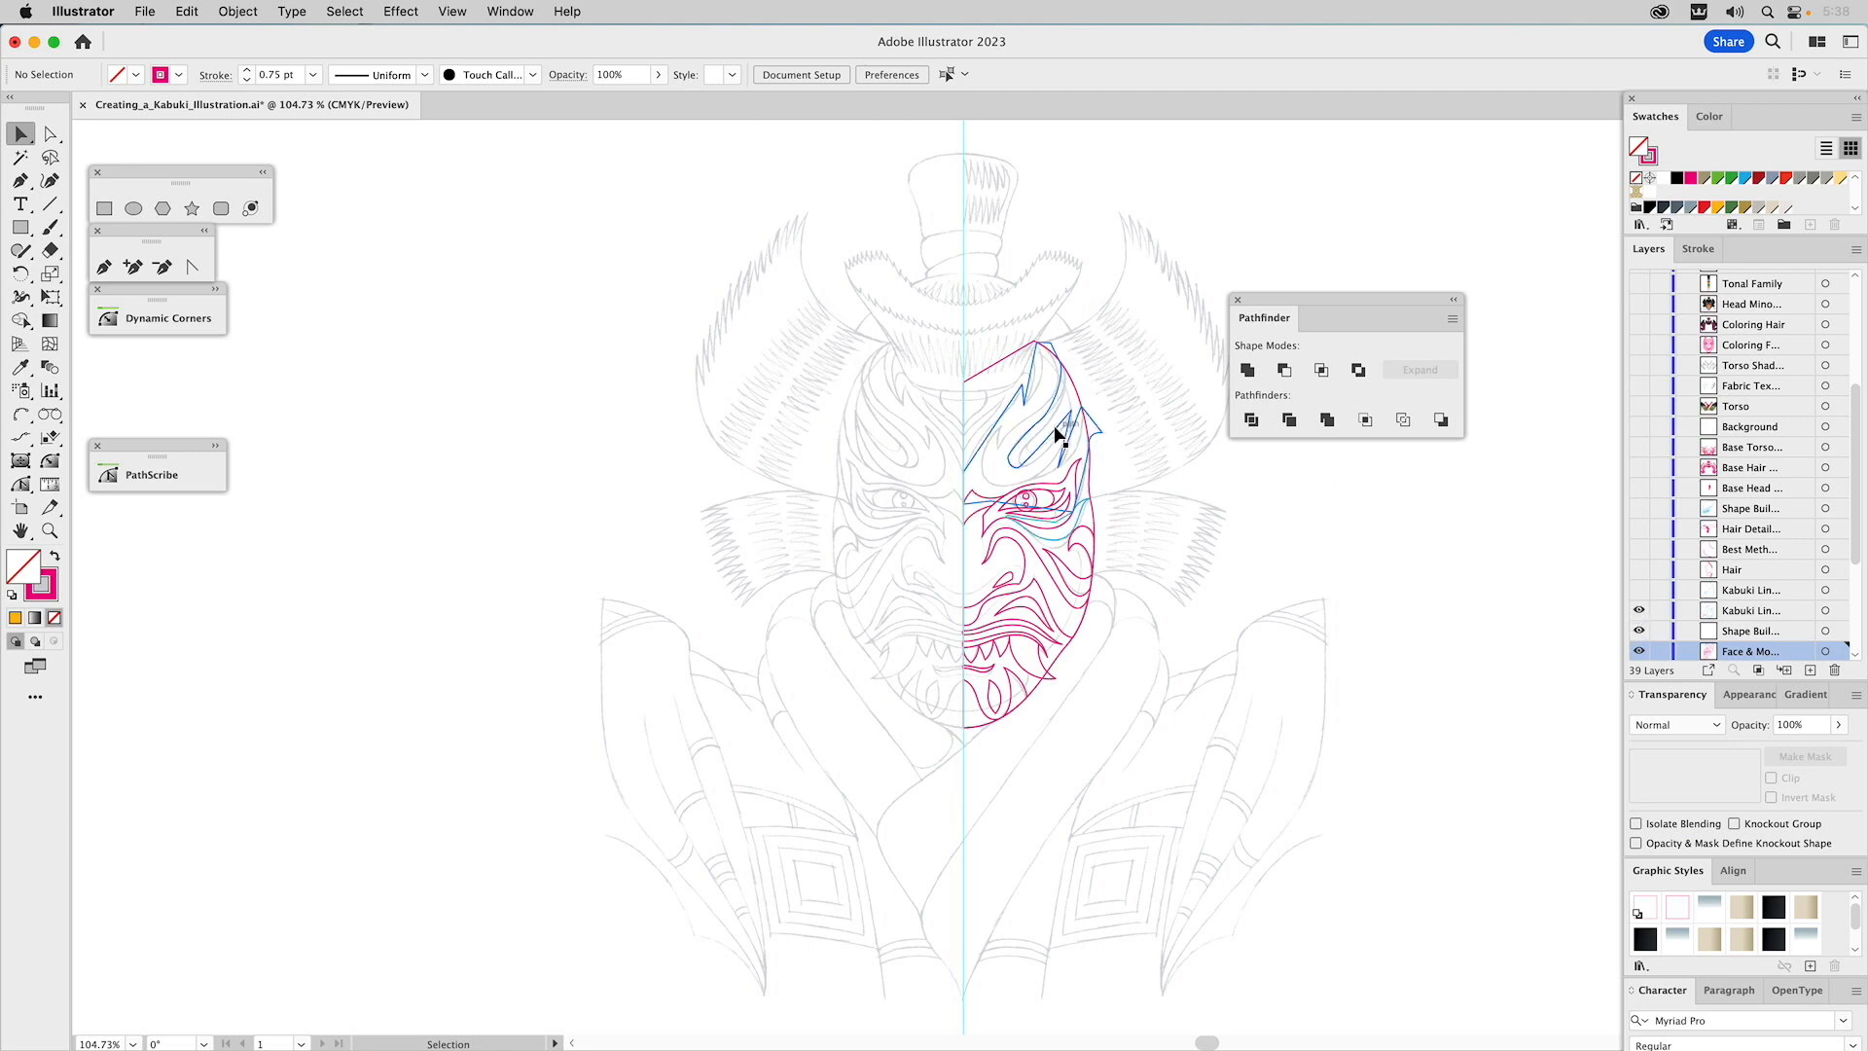
key(z)
drag(912, 321, 1179, 621)
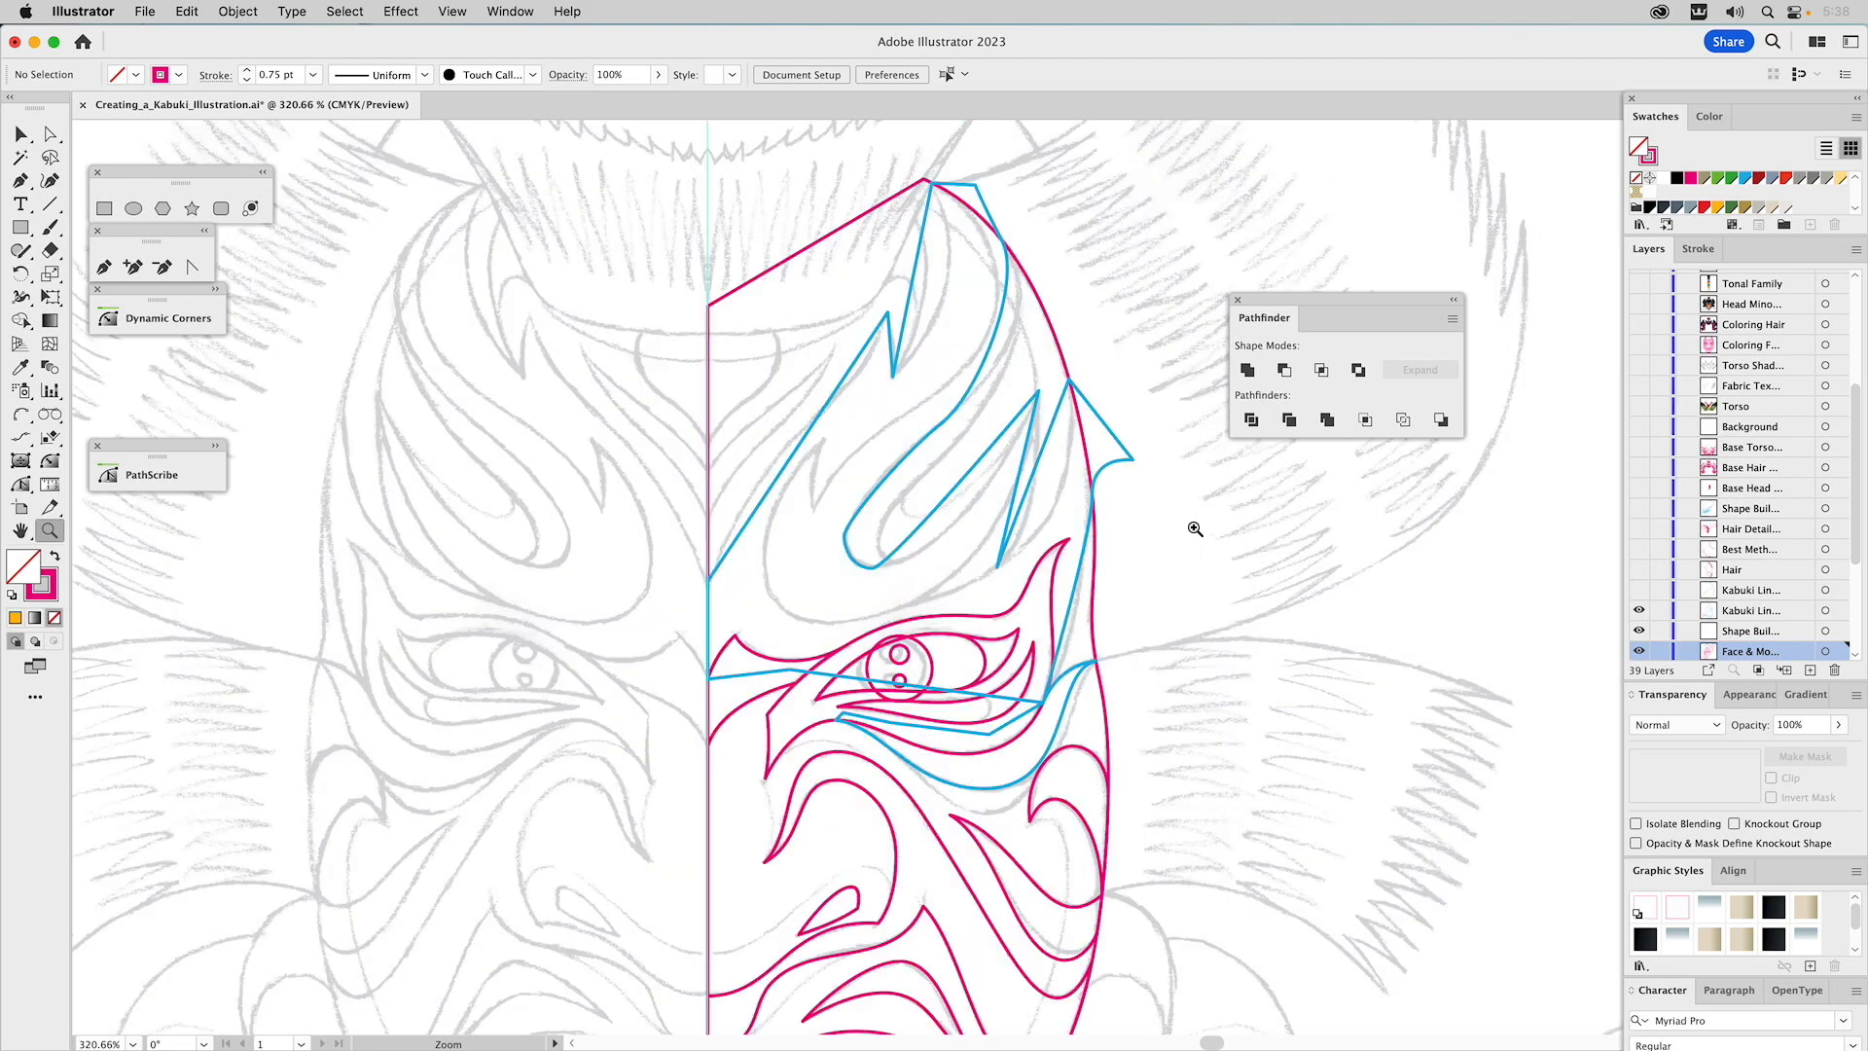
key(v)
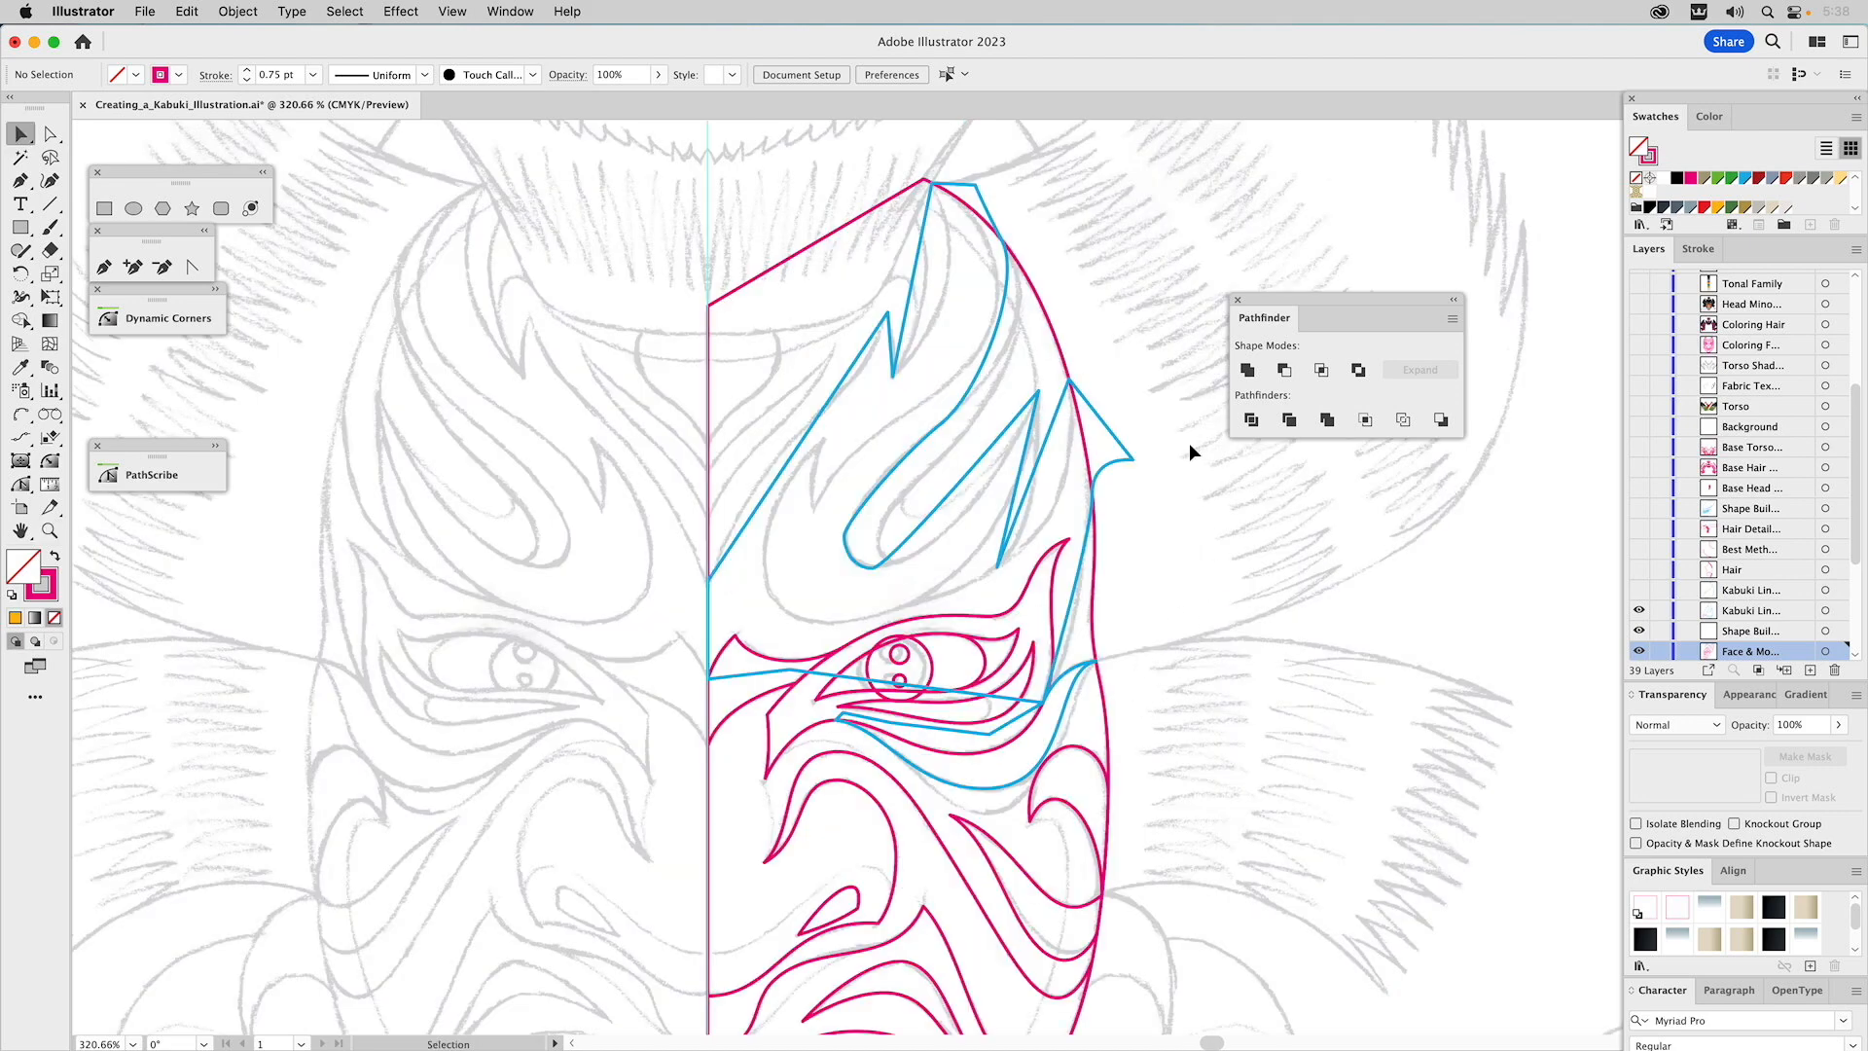
Examine the blue forehead path's corner and curve anchor points against the sketch, with its layer hidden and shown.
click(1101, 418)
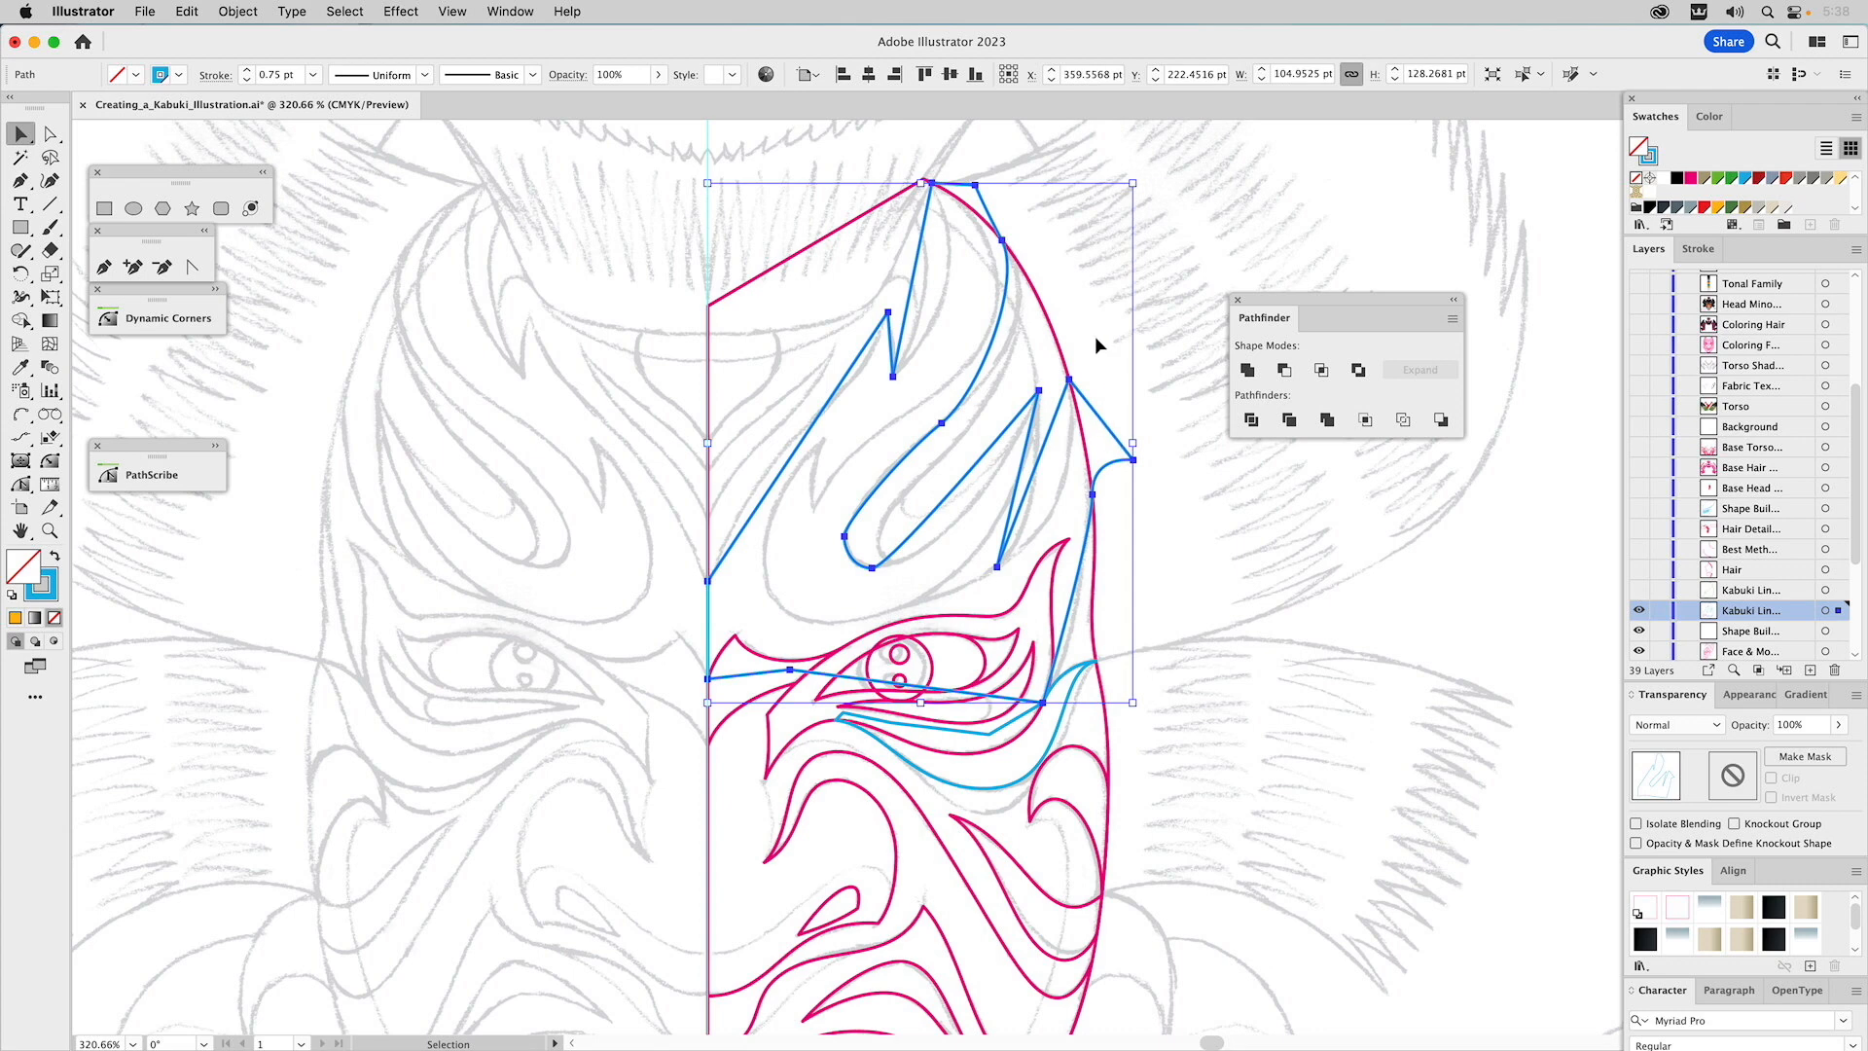
click(955, 255)
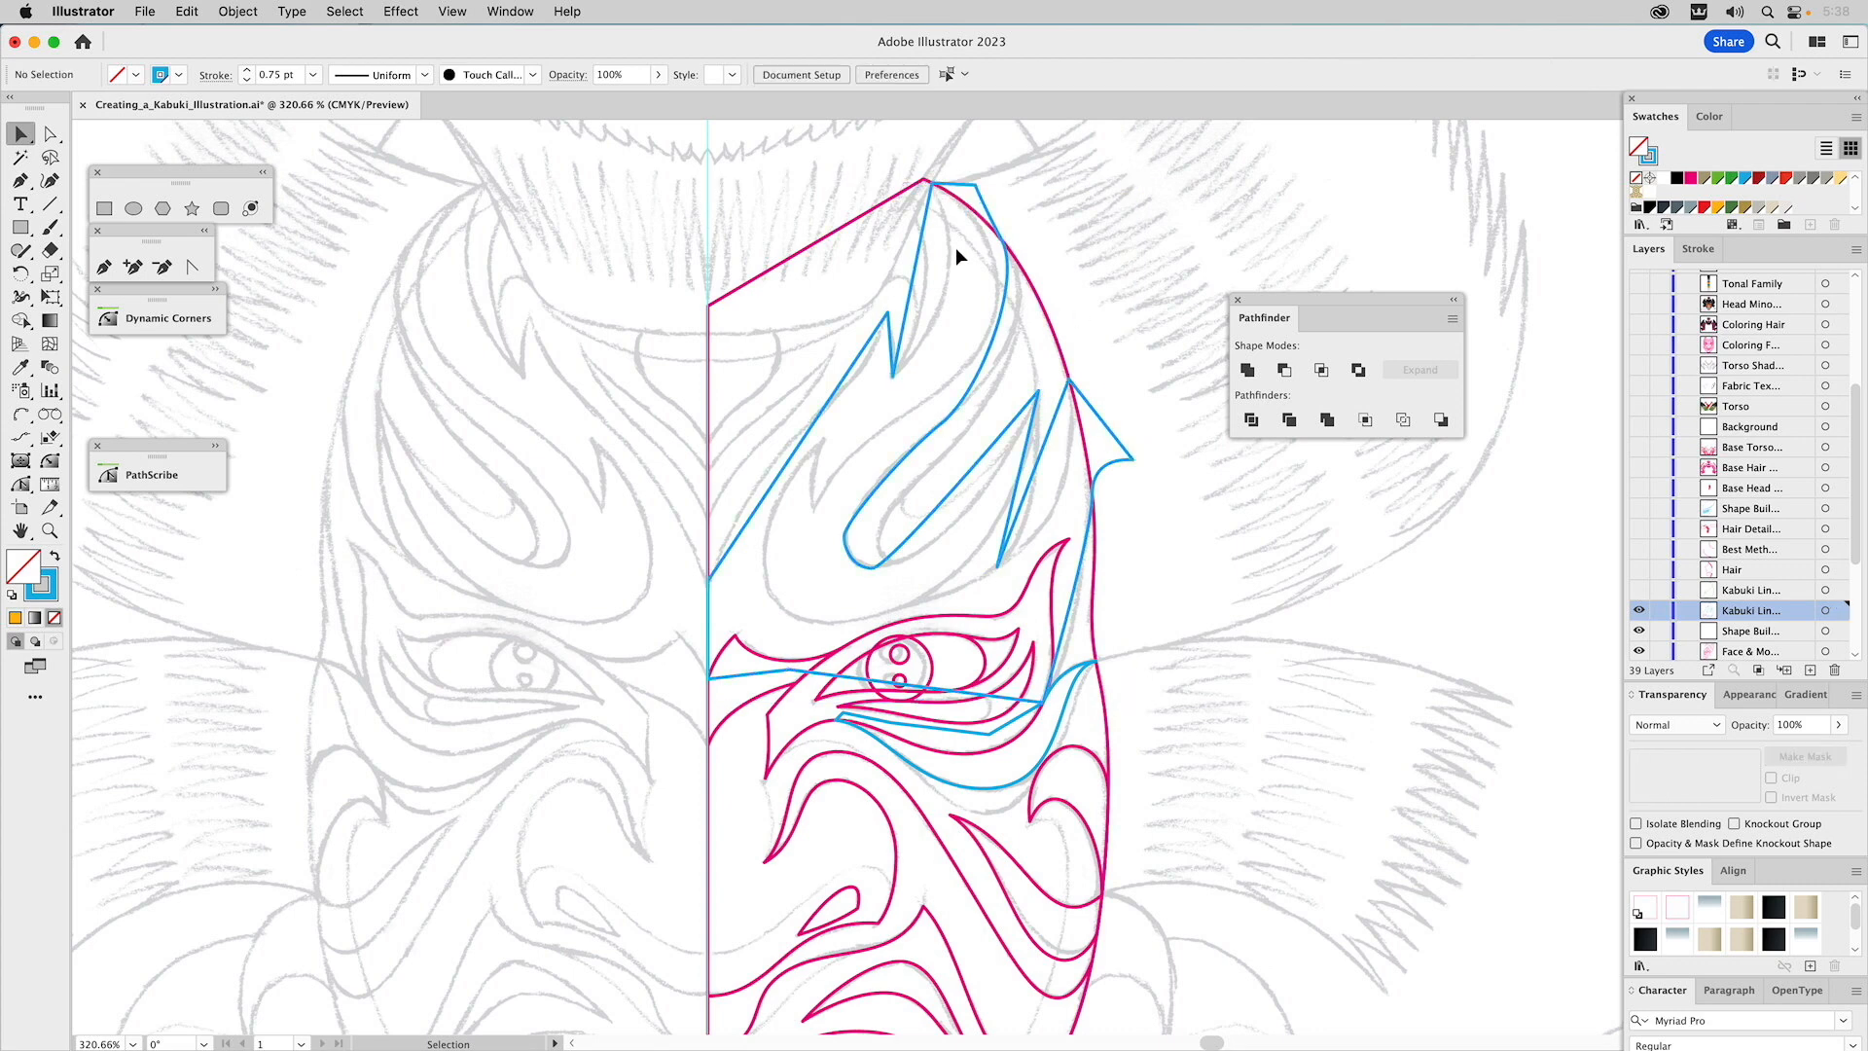
key(a)
click(893, 378)
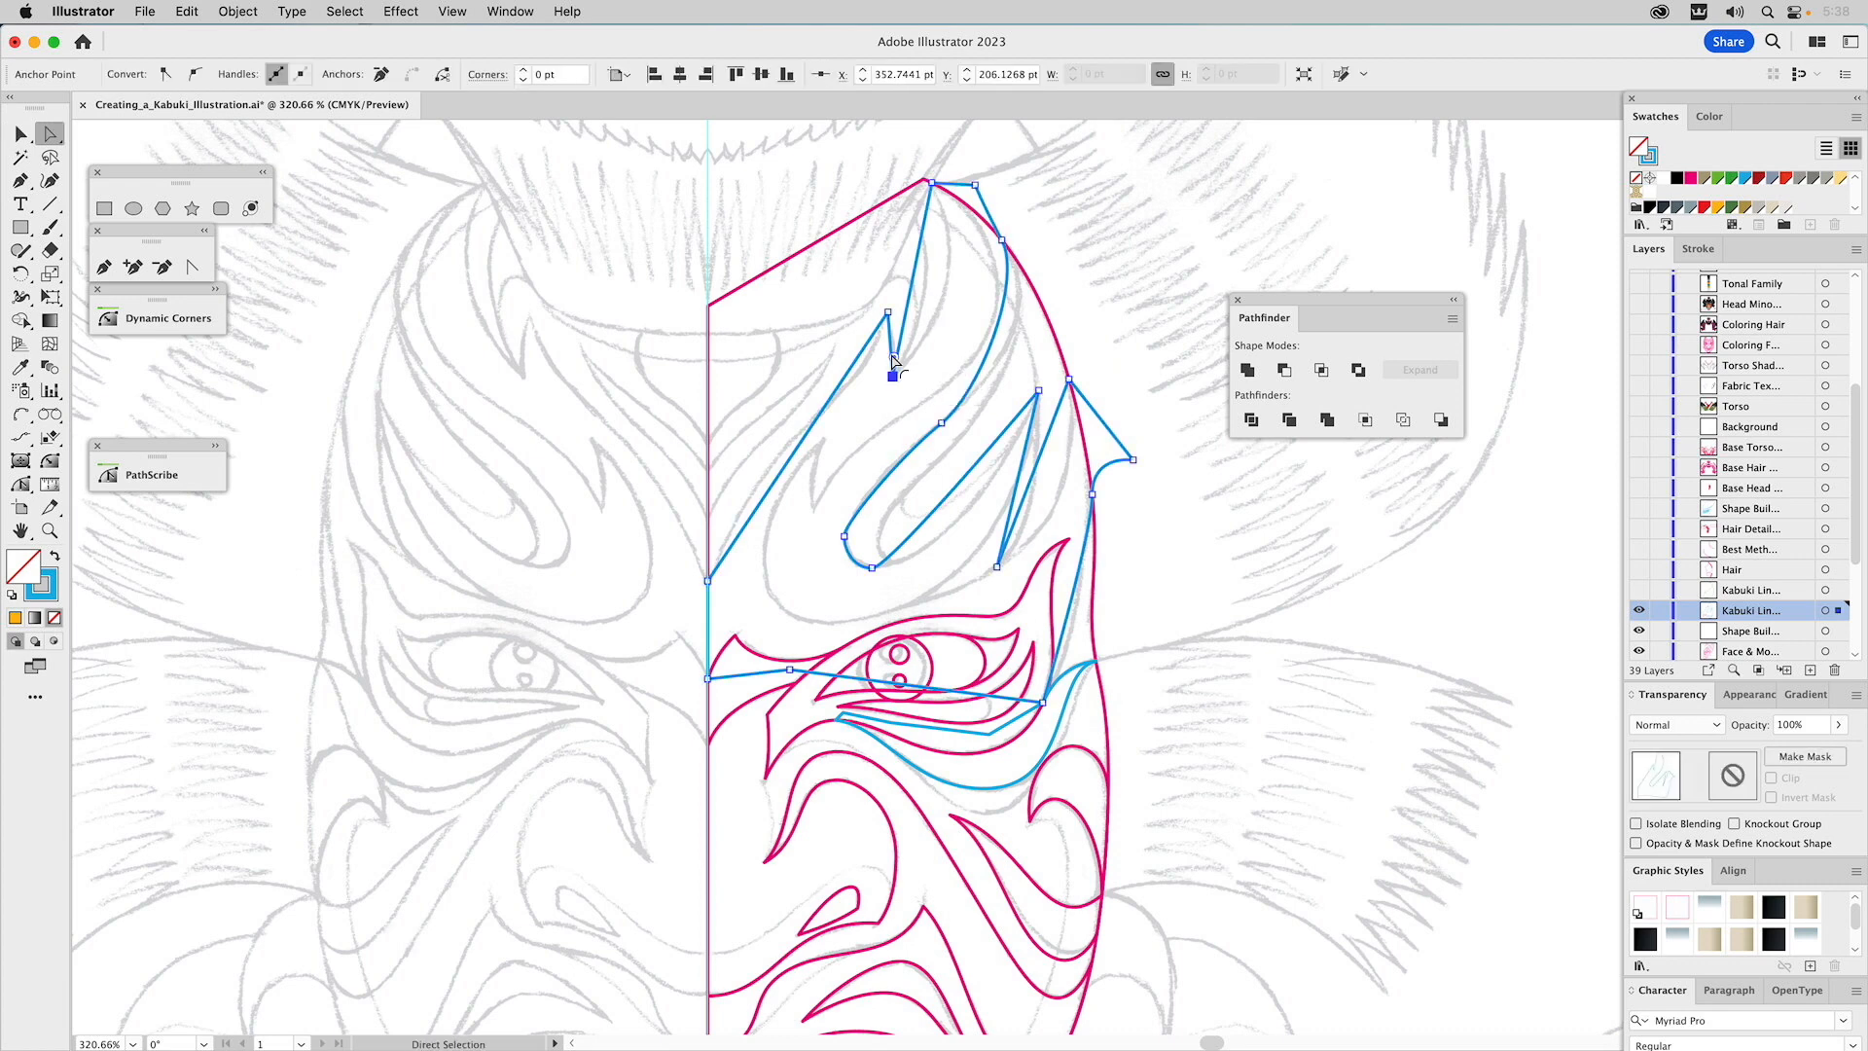
click(887, 313)
click(934, 336)
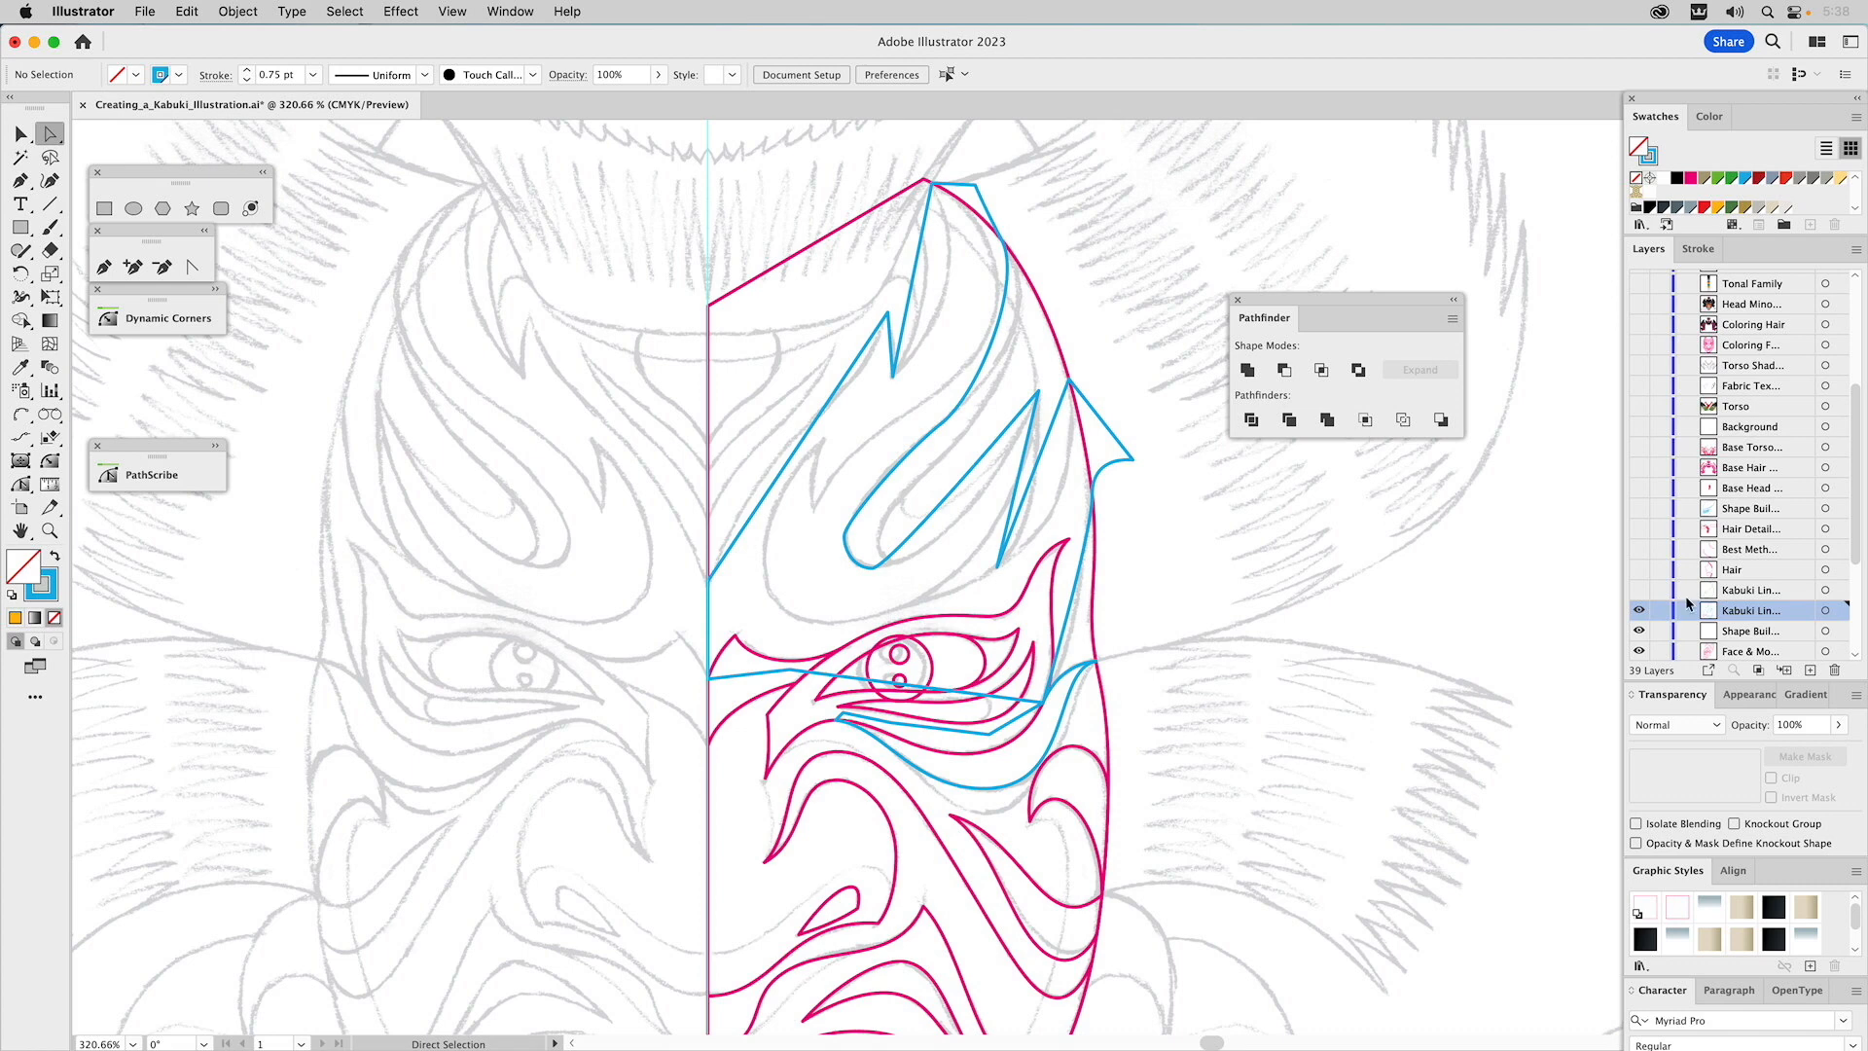
click(1638, 611)
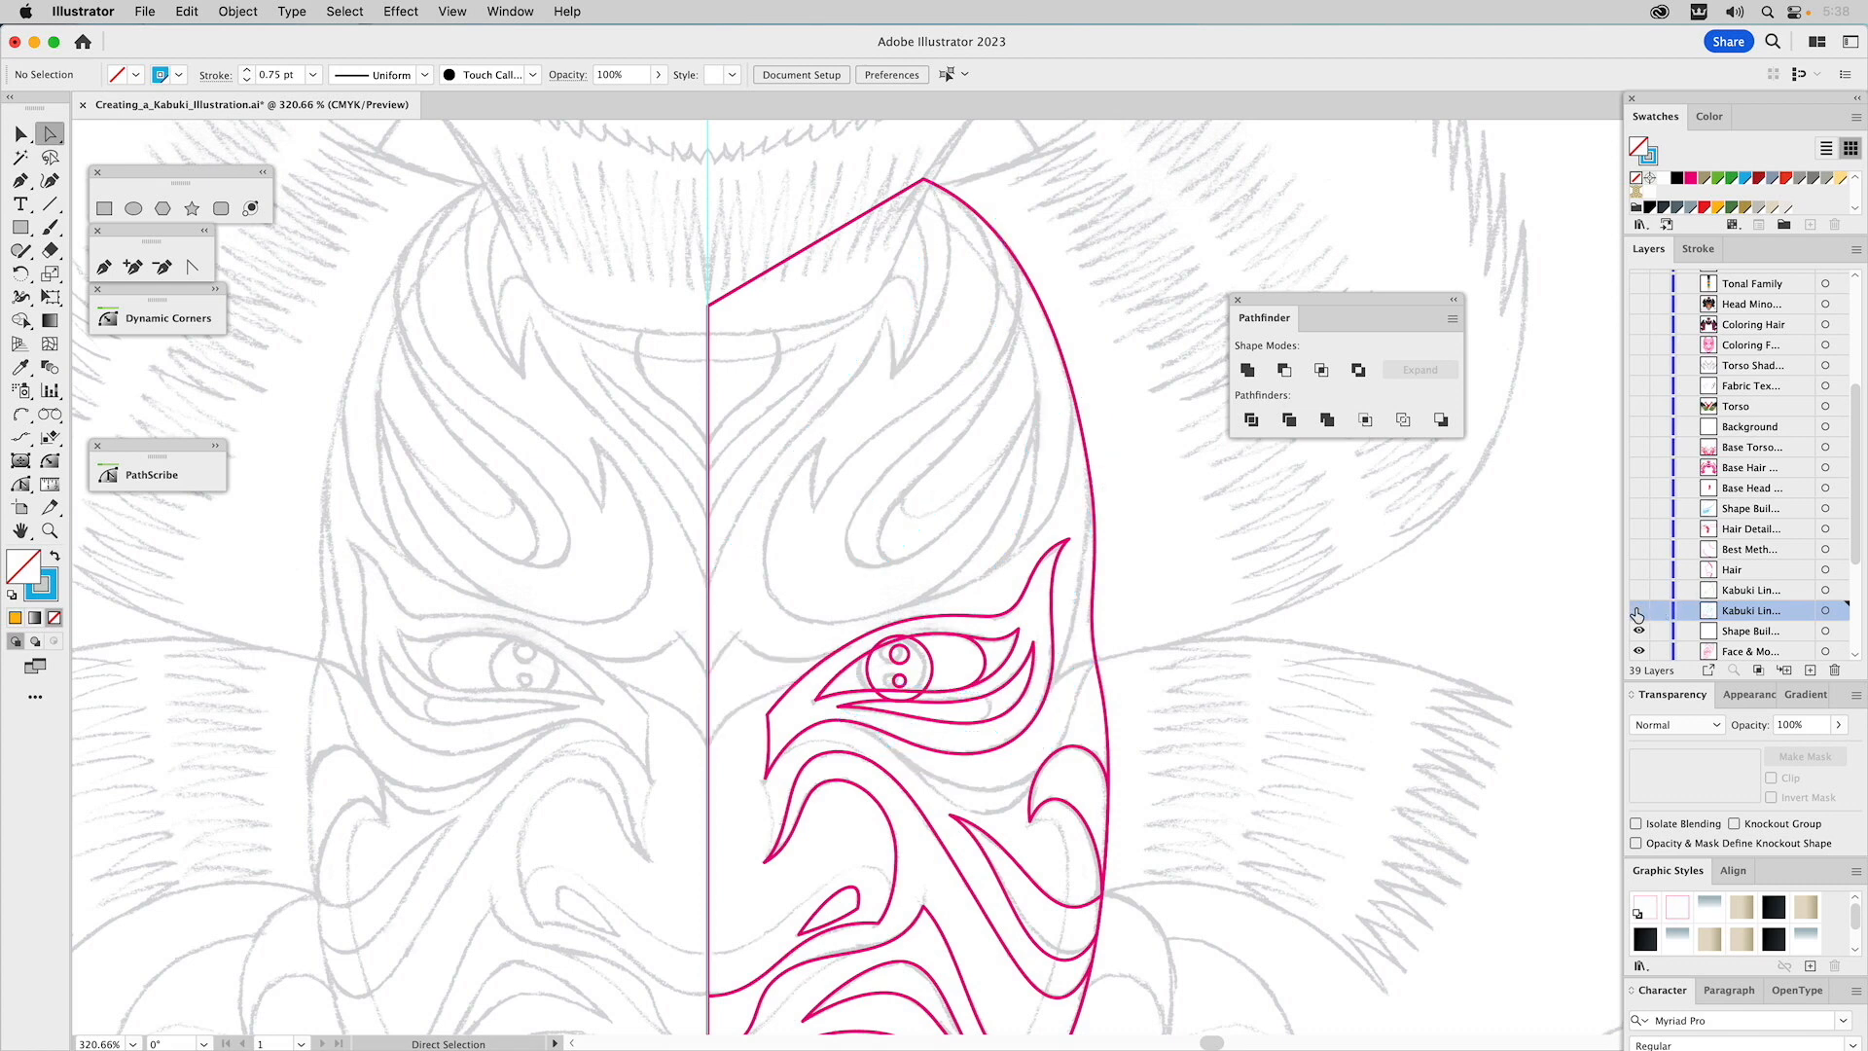
click(1638, 611)
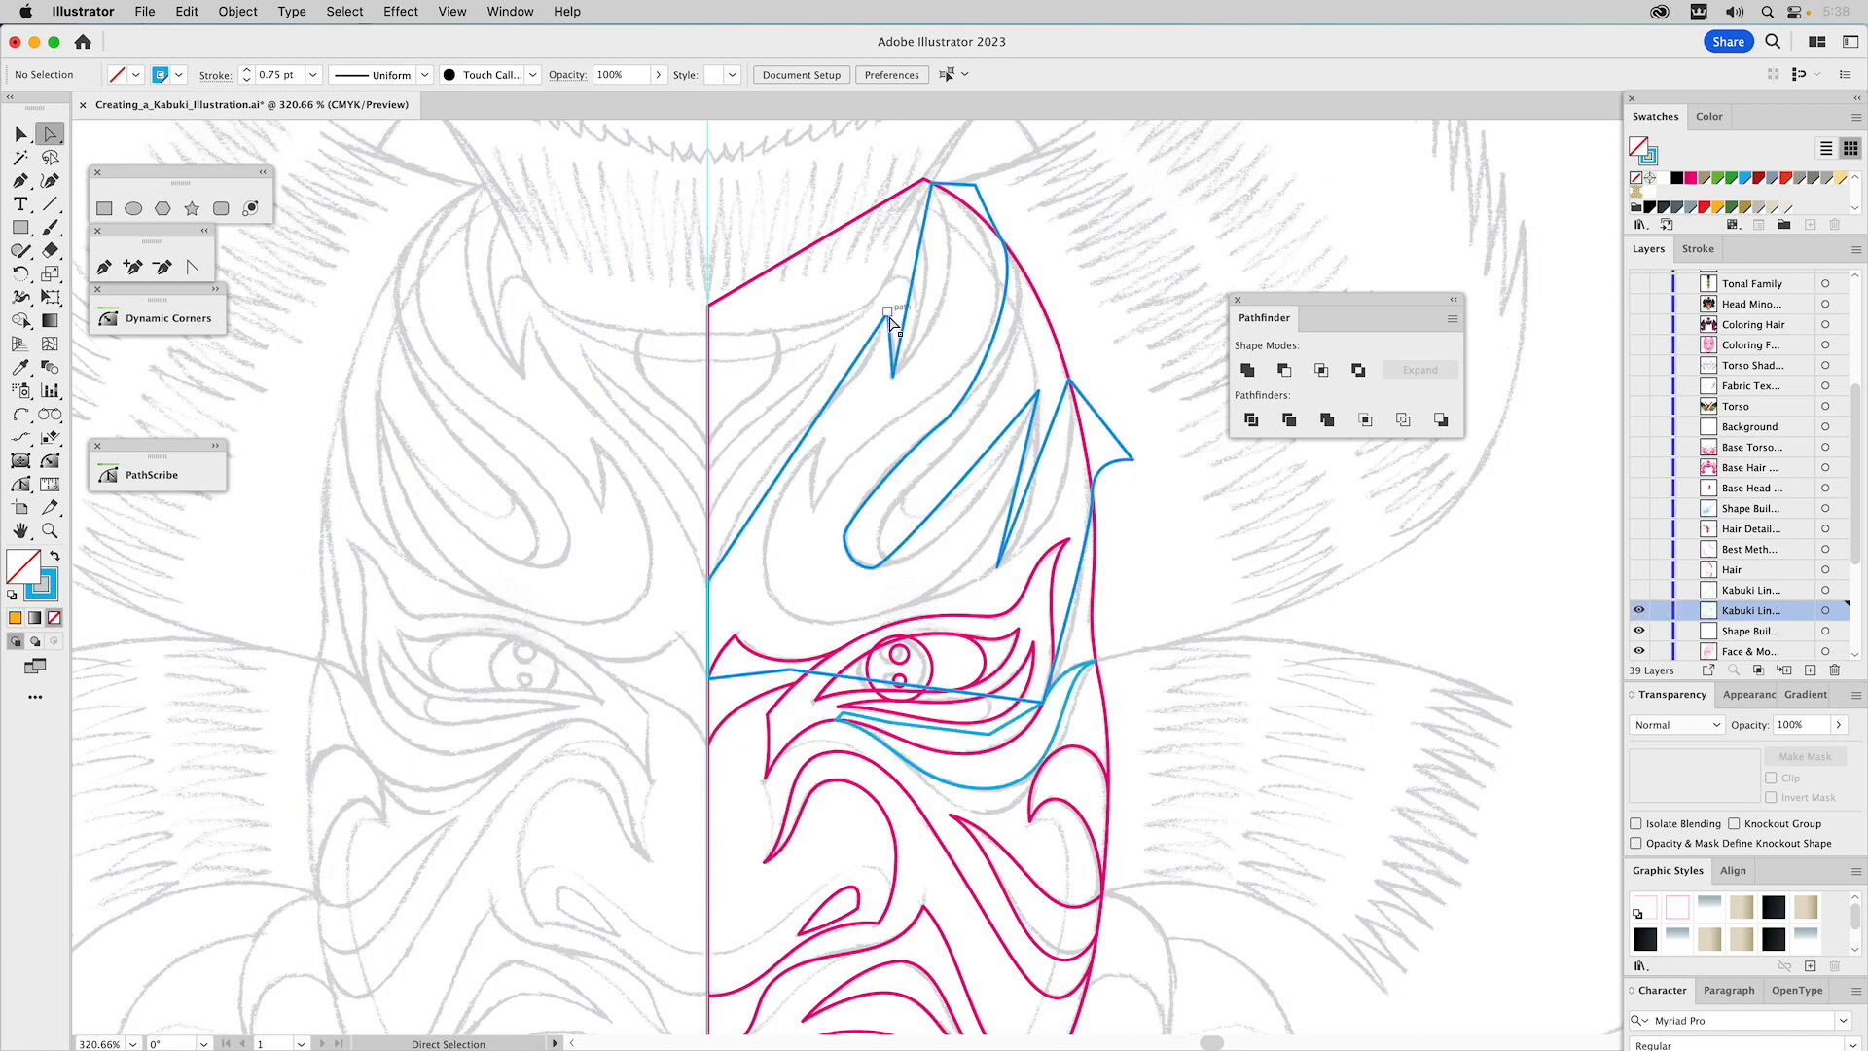
click(894, 375)
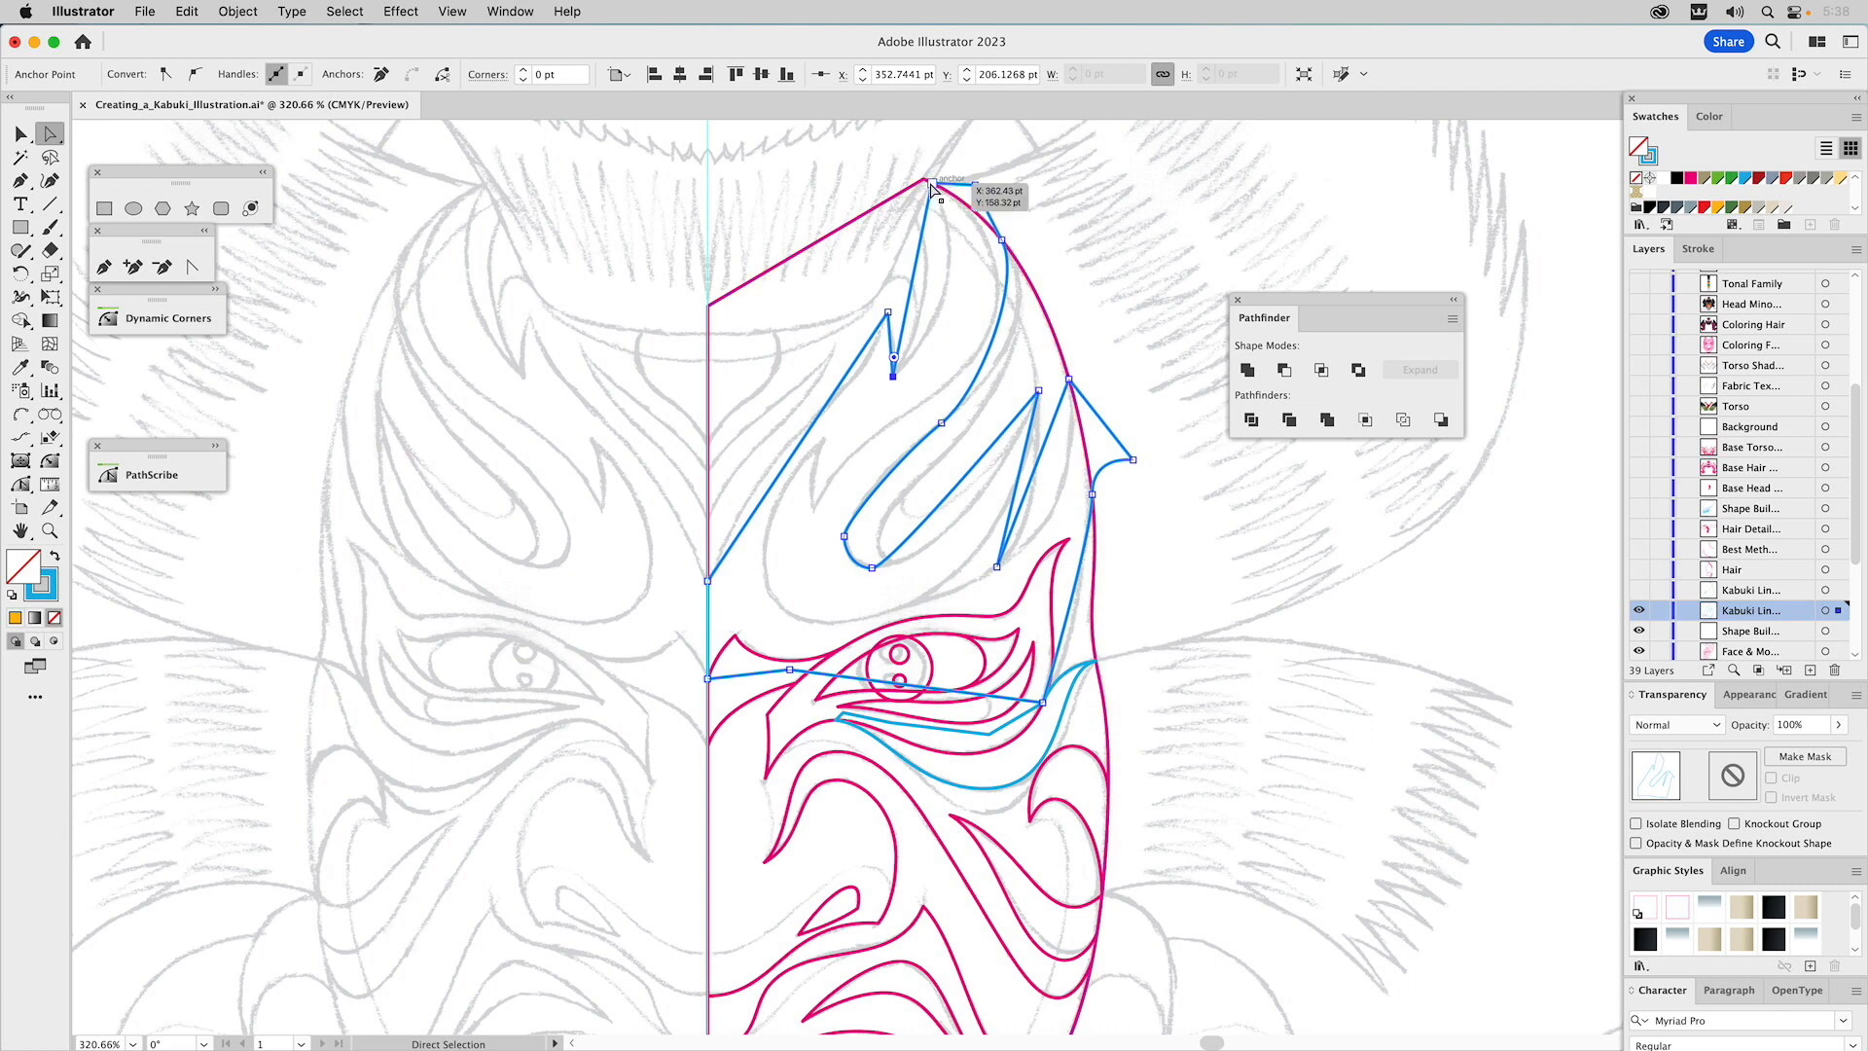
drag(827, 514, 876, 572)
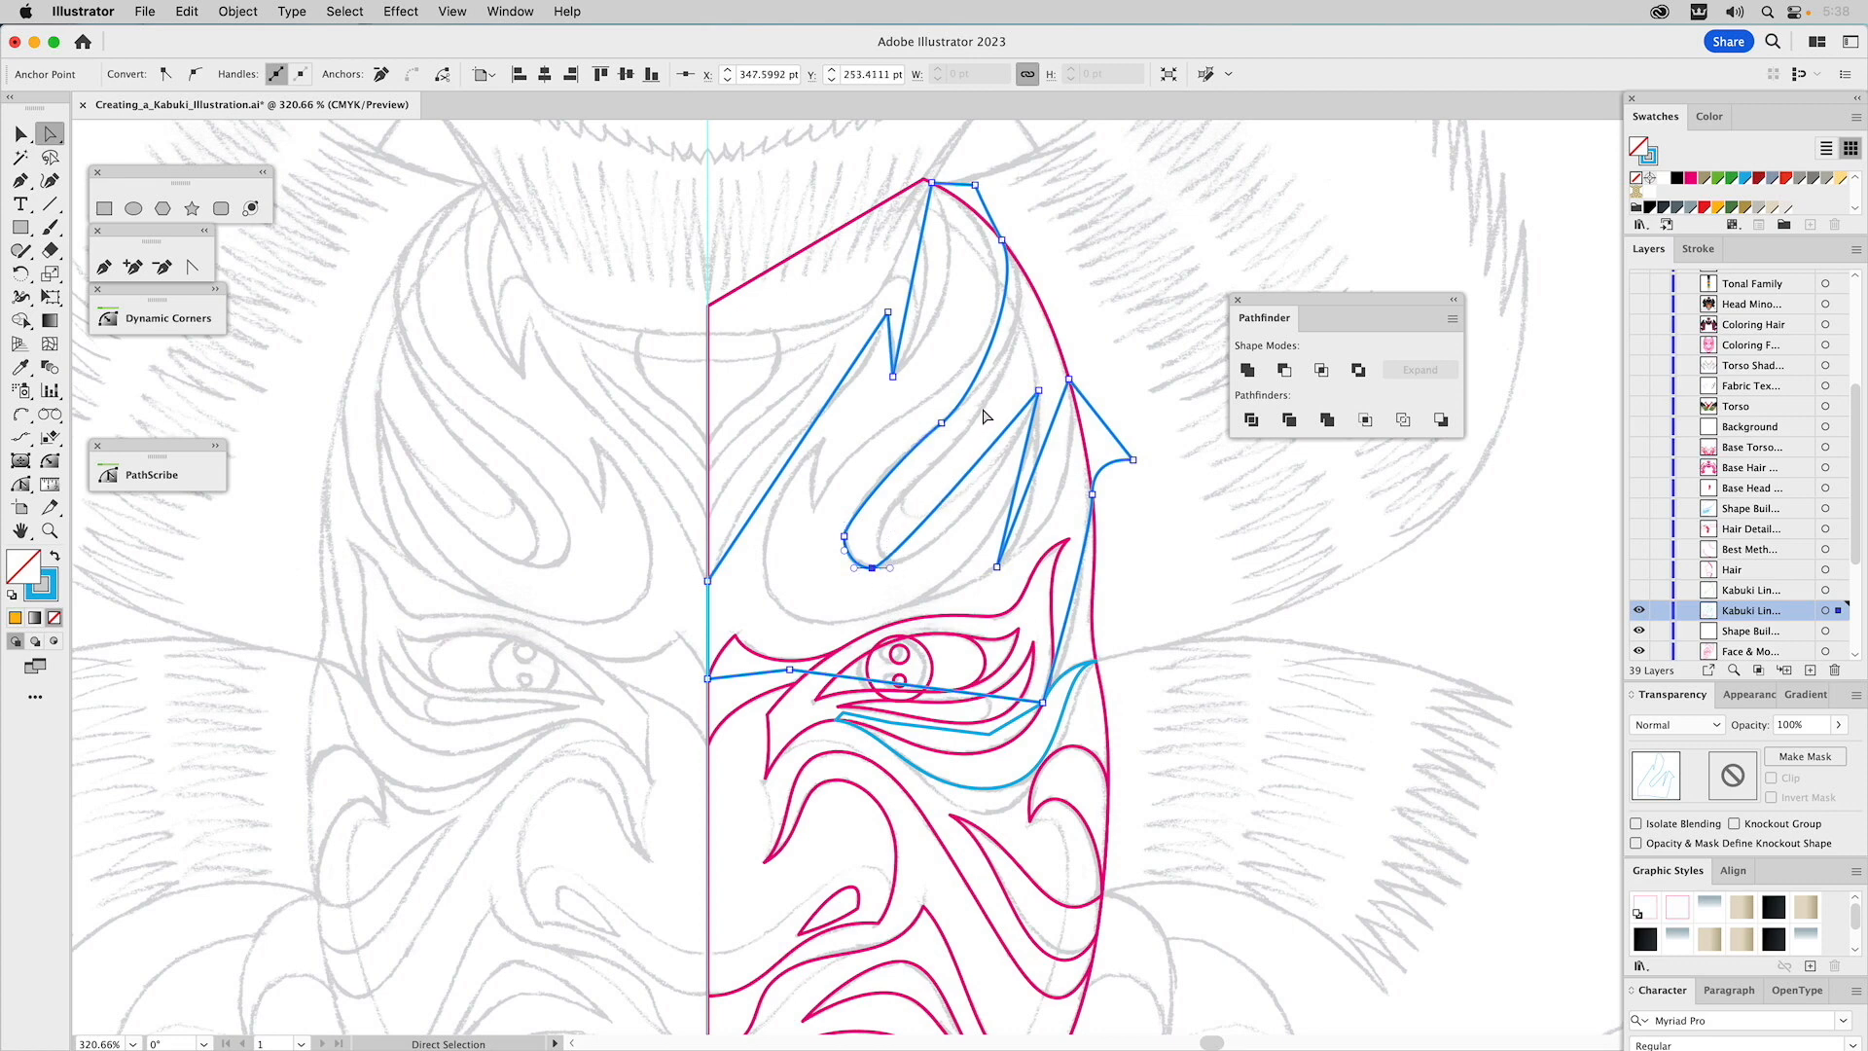
click(1038, 390)
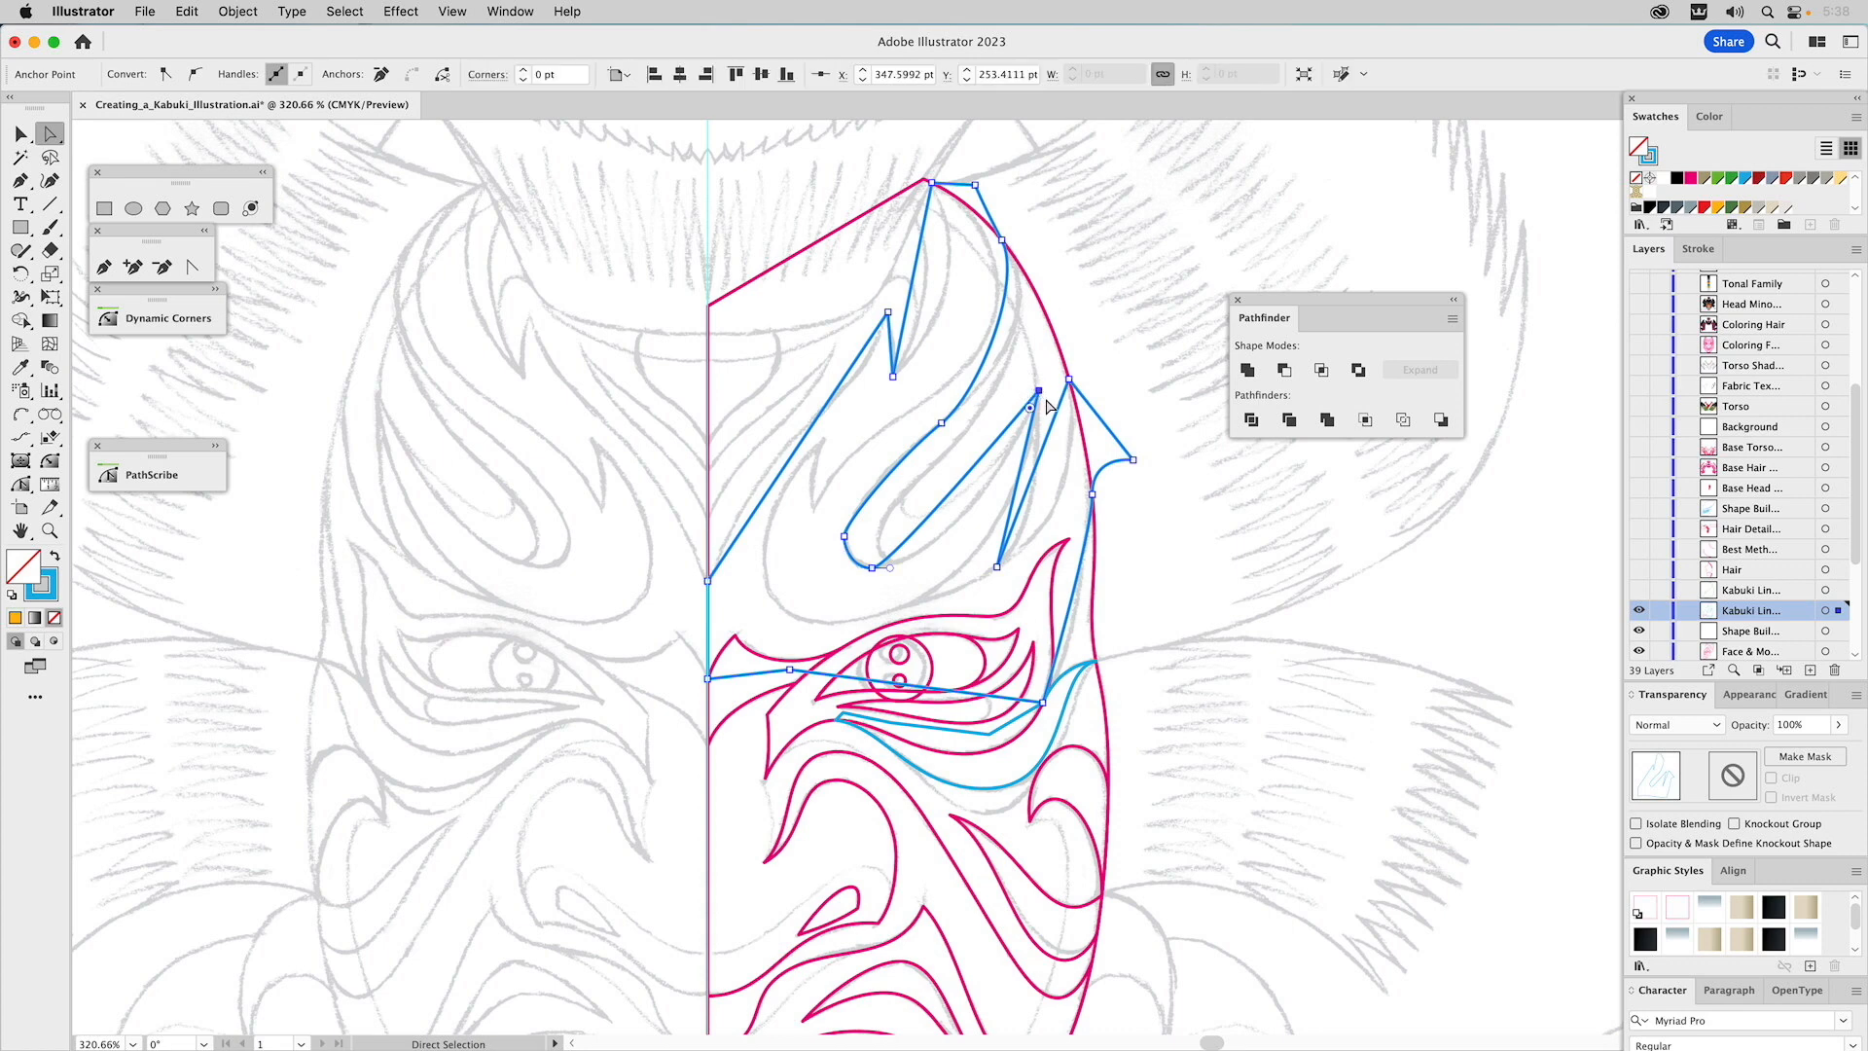
click(996, 565)
Bend the straight segment from the centre line to the first forehead flame tip into an S-curve along the sketch with the Anchor Point tool.
click(193, 272)
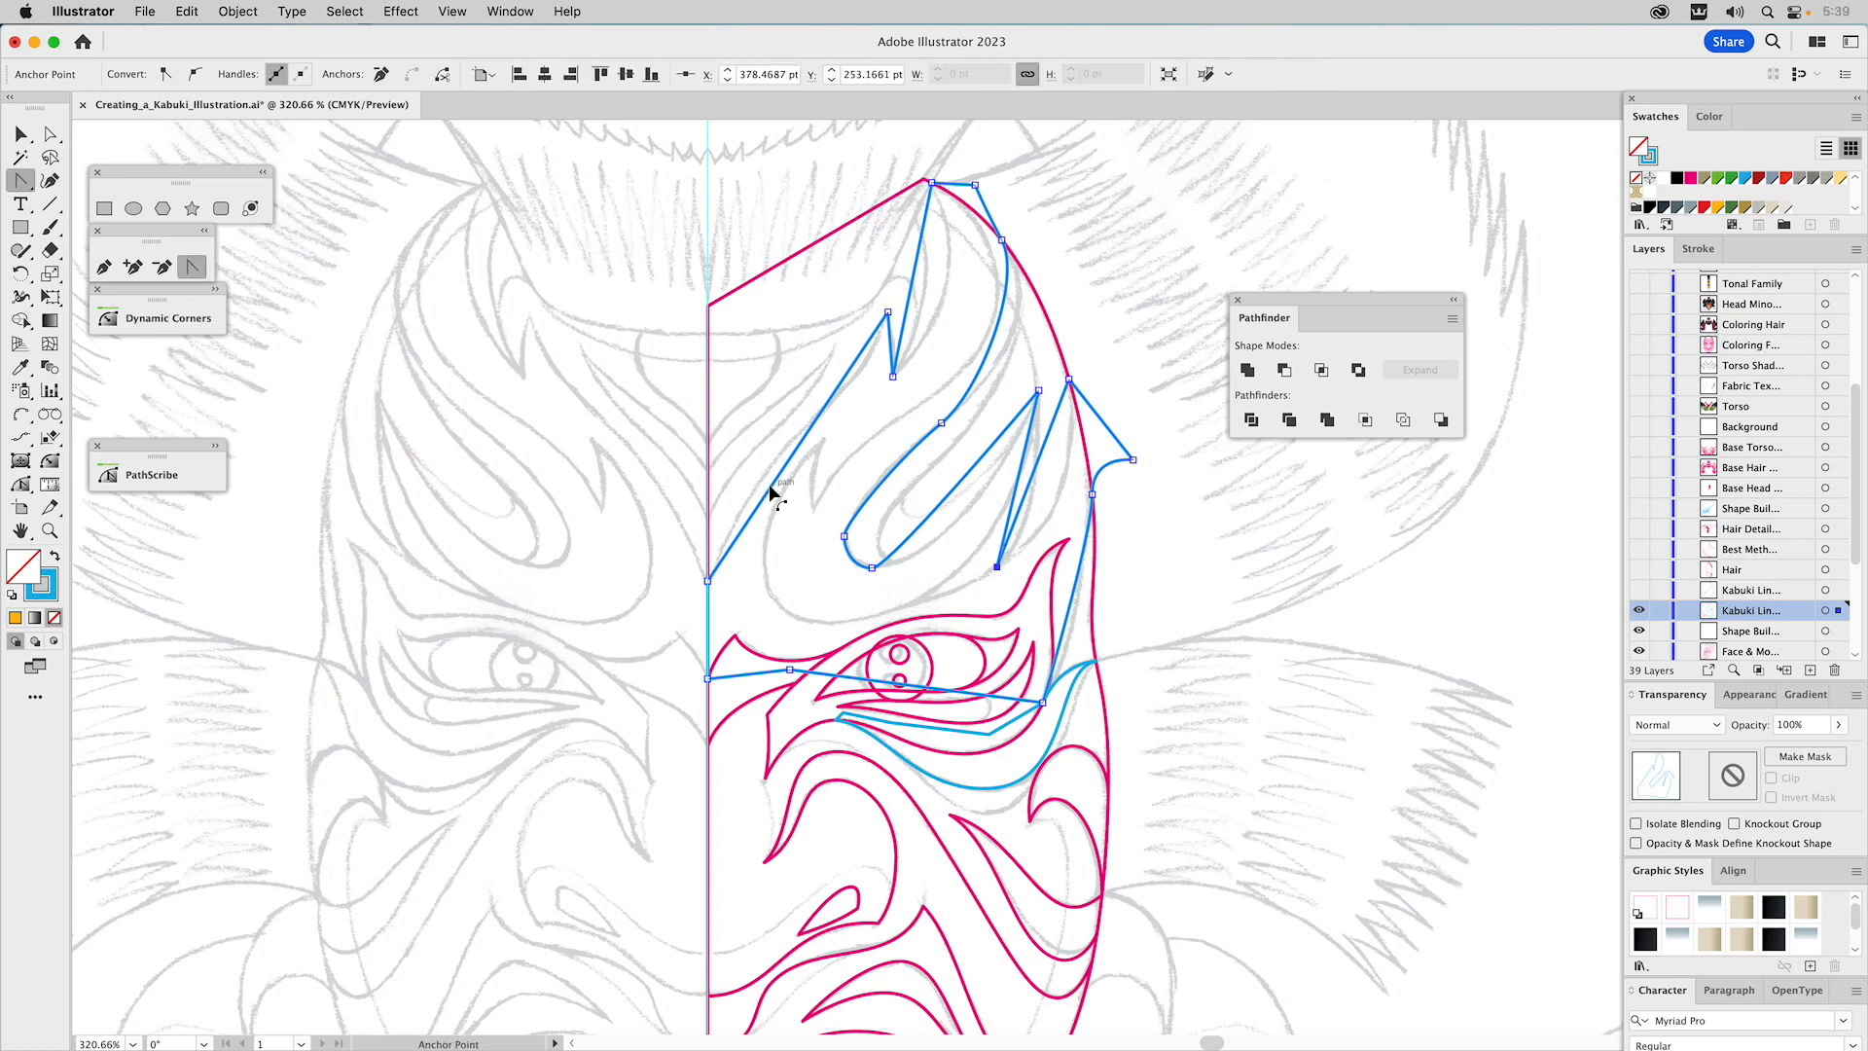
drag(771, 484, 762, 482)
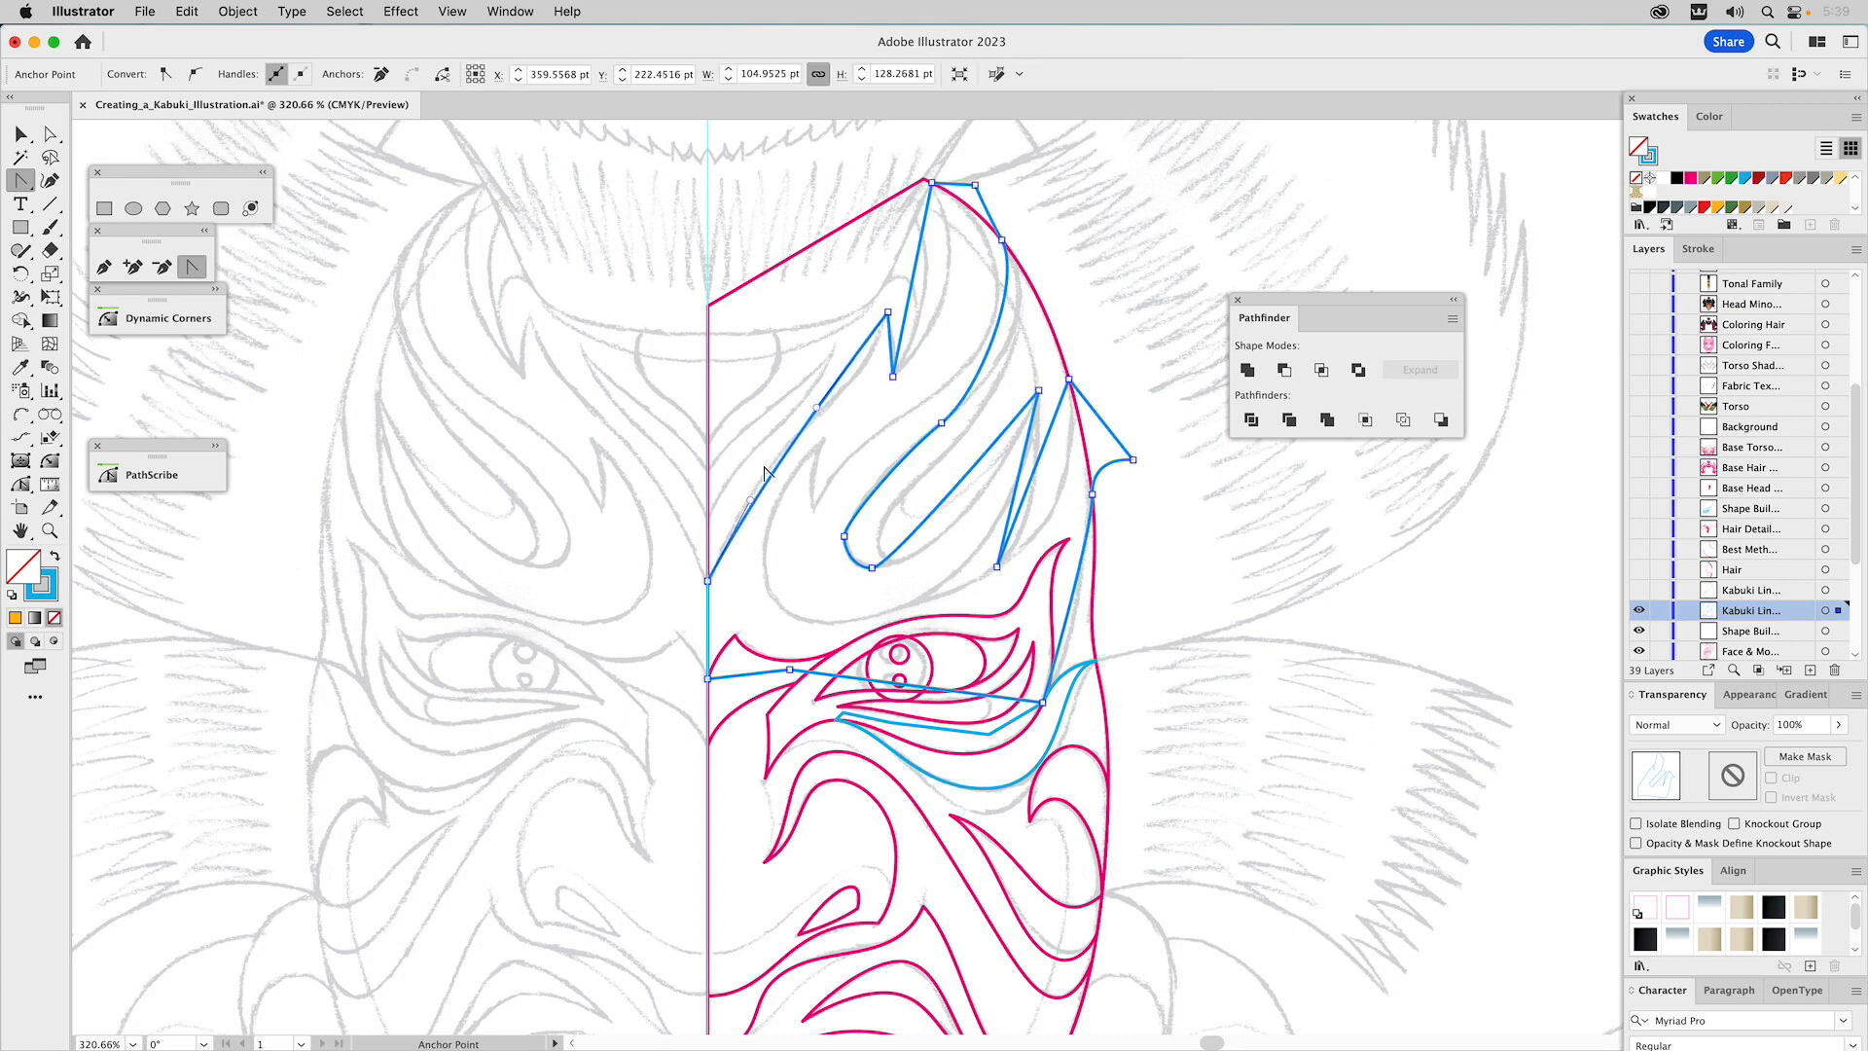
drag(749, 500, 744, 478)
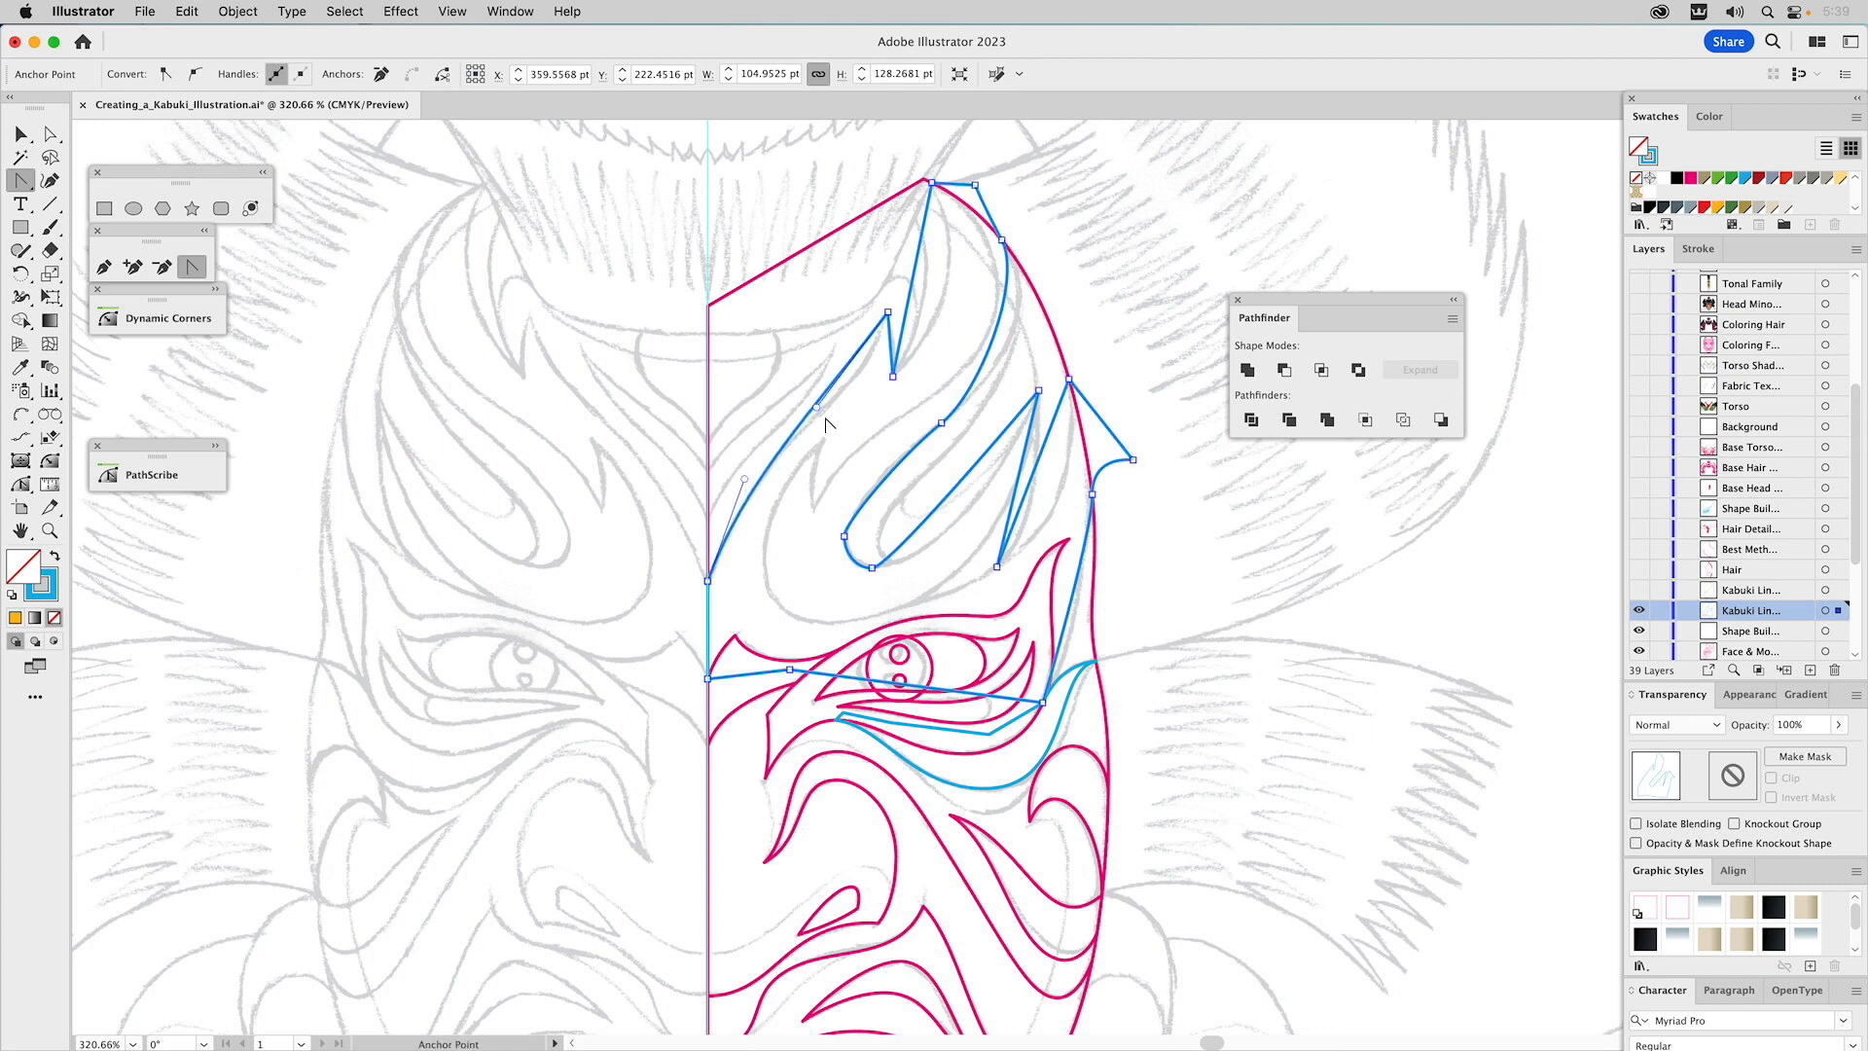
drag(817, 407, 860, 408)
drag(745, 480, 745, 446)
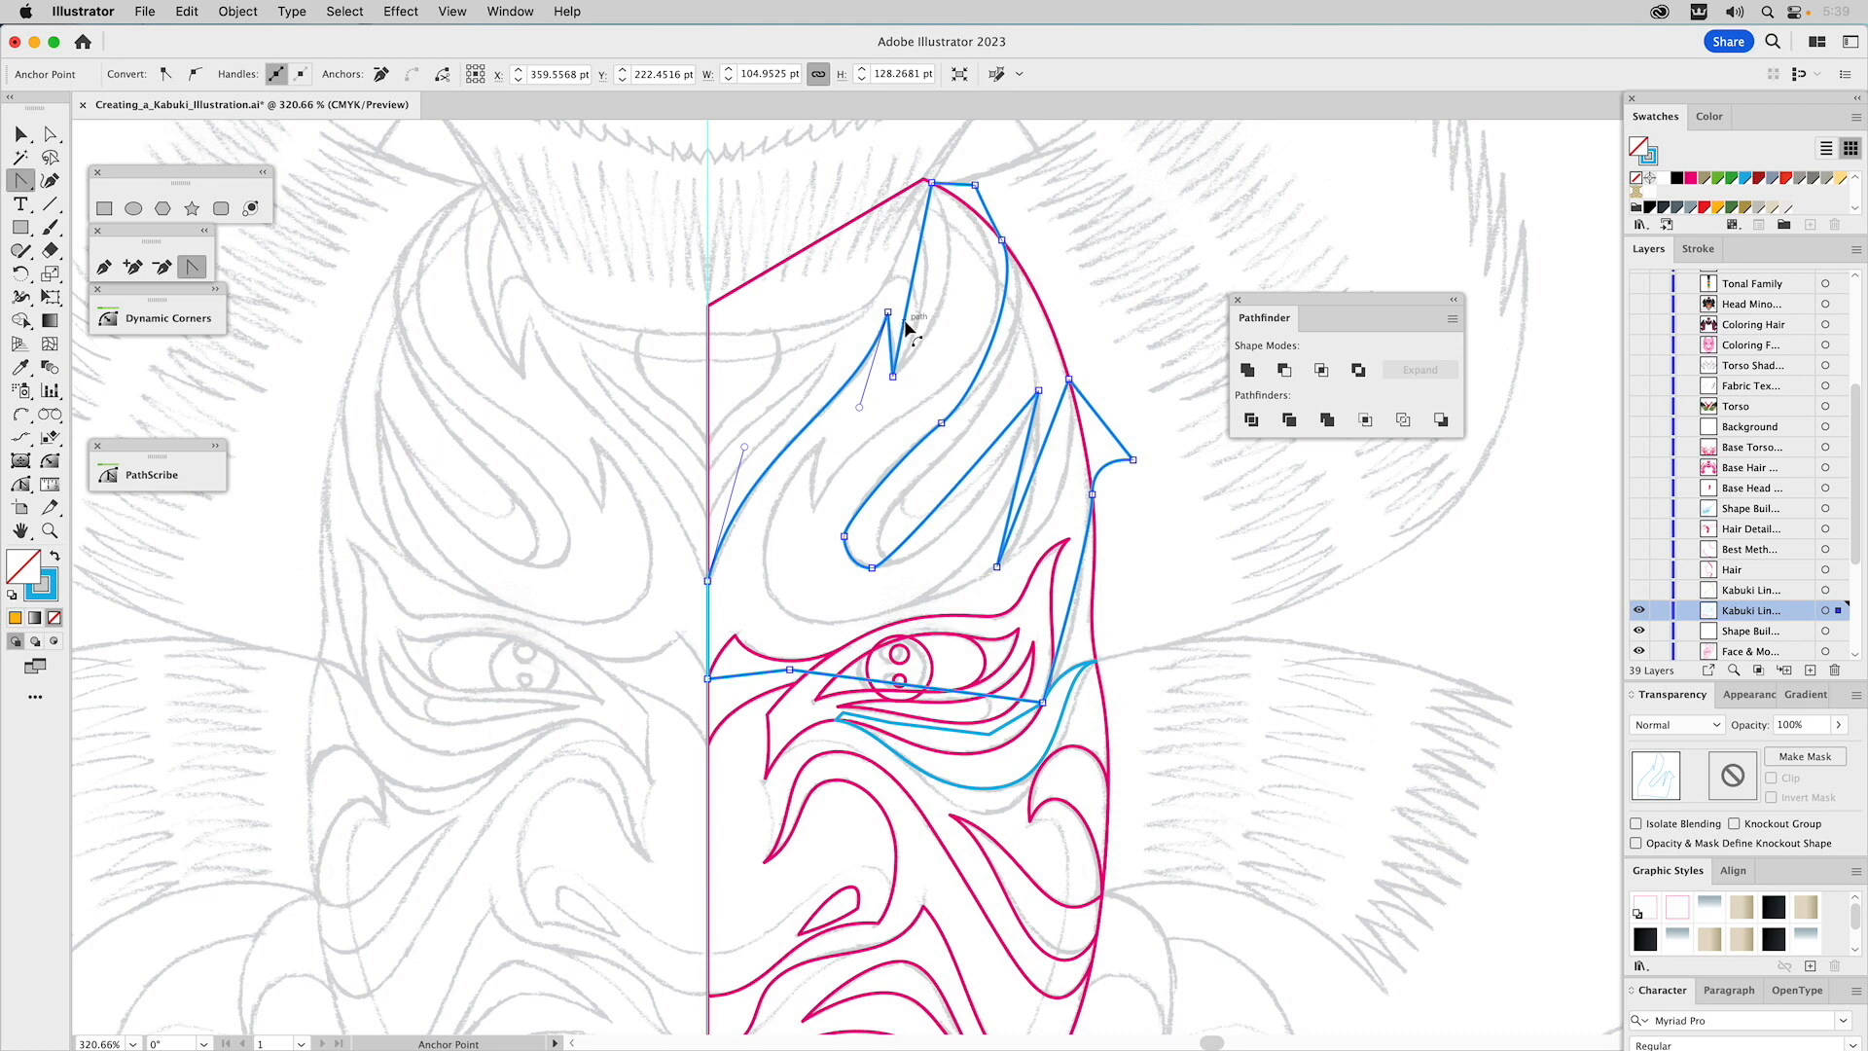
Curve the segment from the notch beside the first flame tip up to the head outline's peak so it follows the sketch.
drag(910, 329, 937, 336)
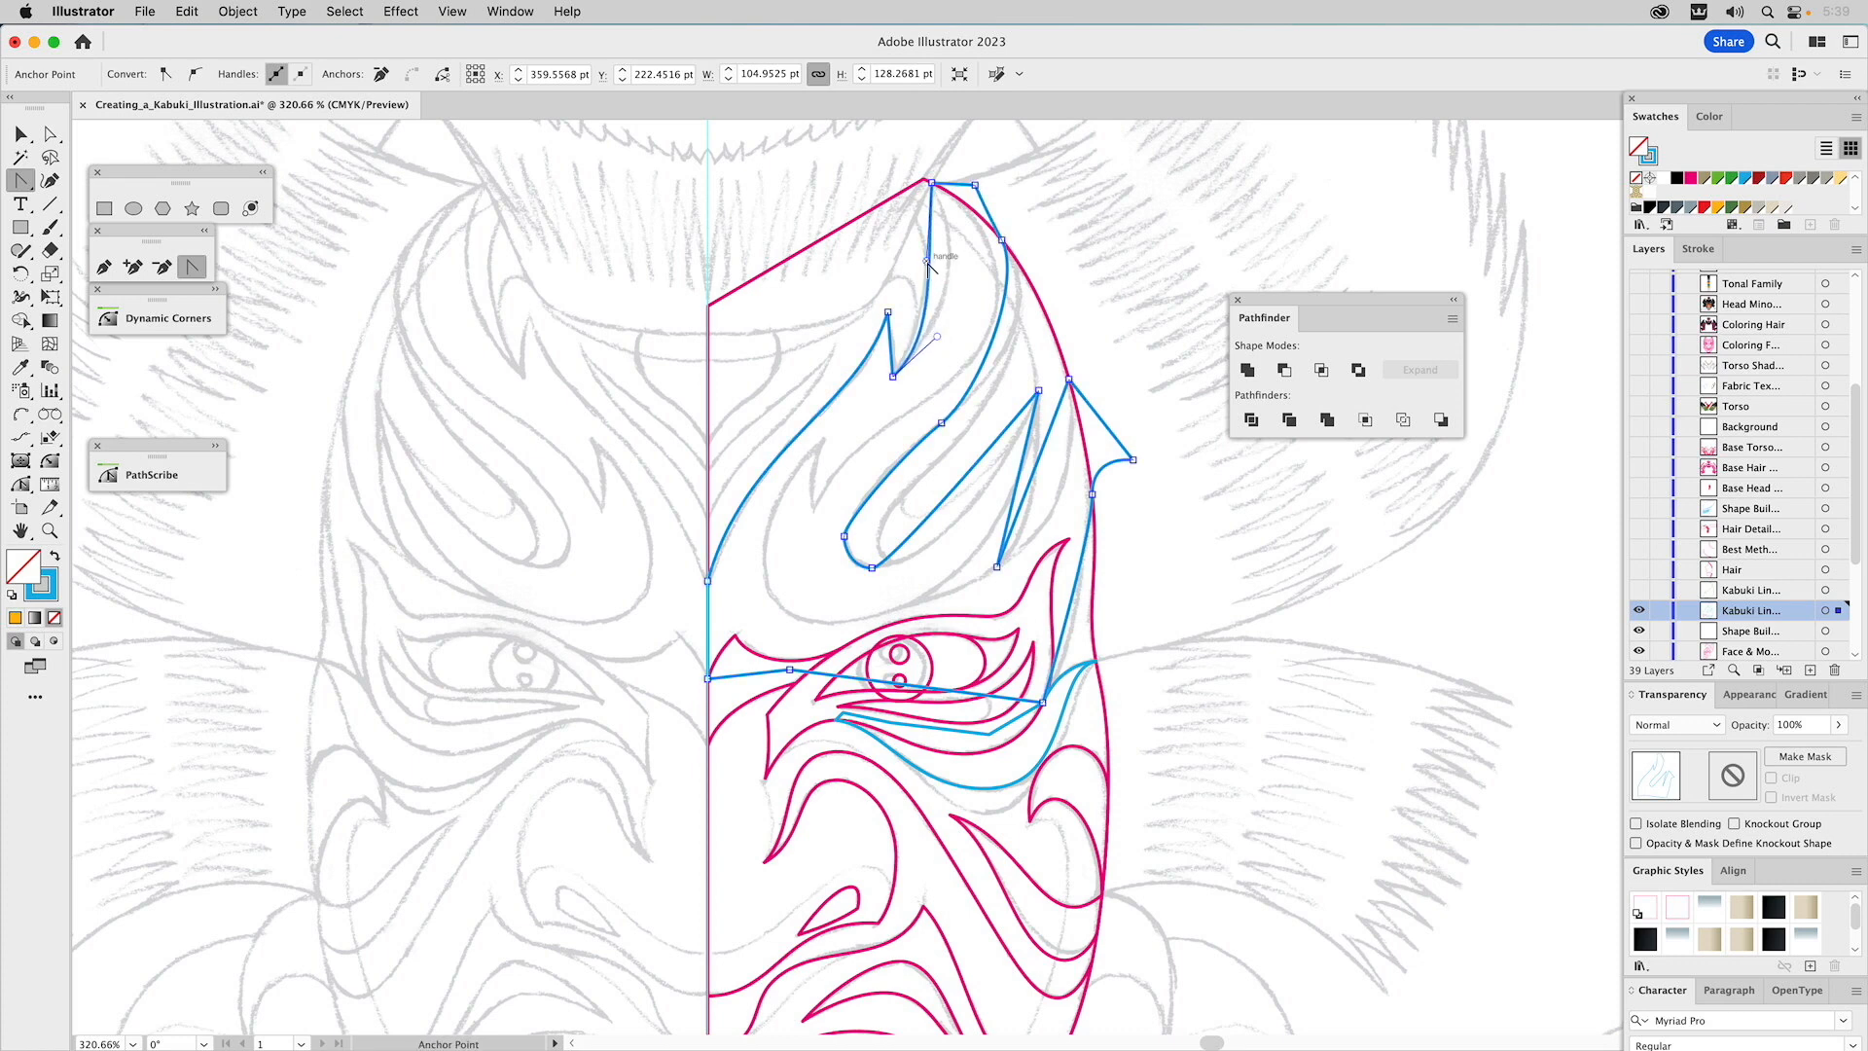
drag(927, 261, 970, 260)
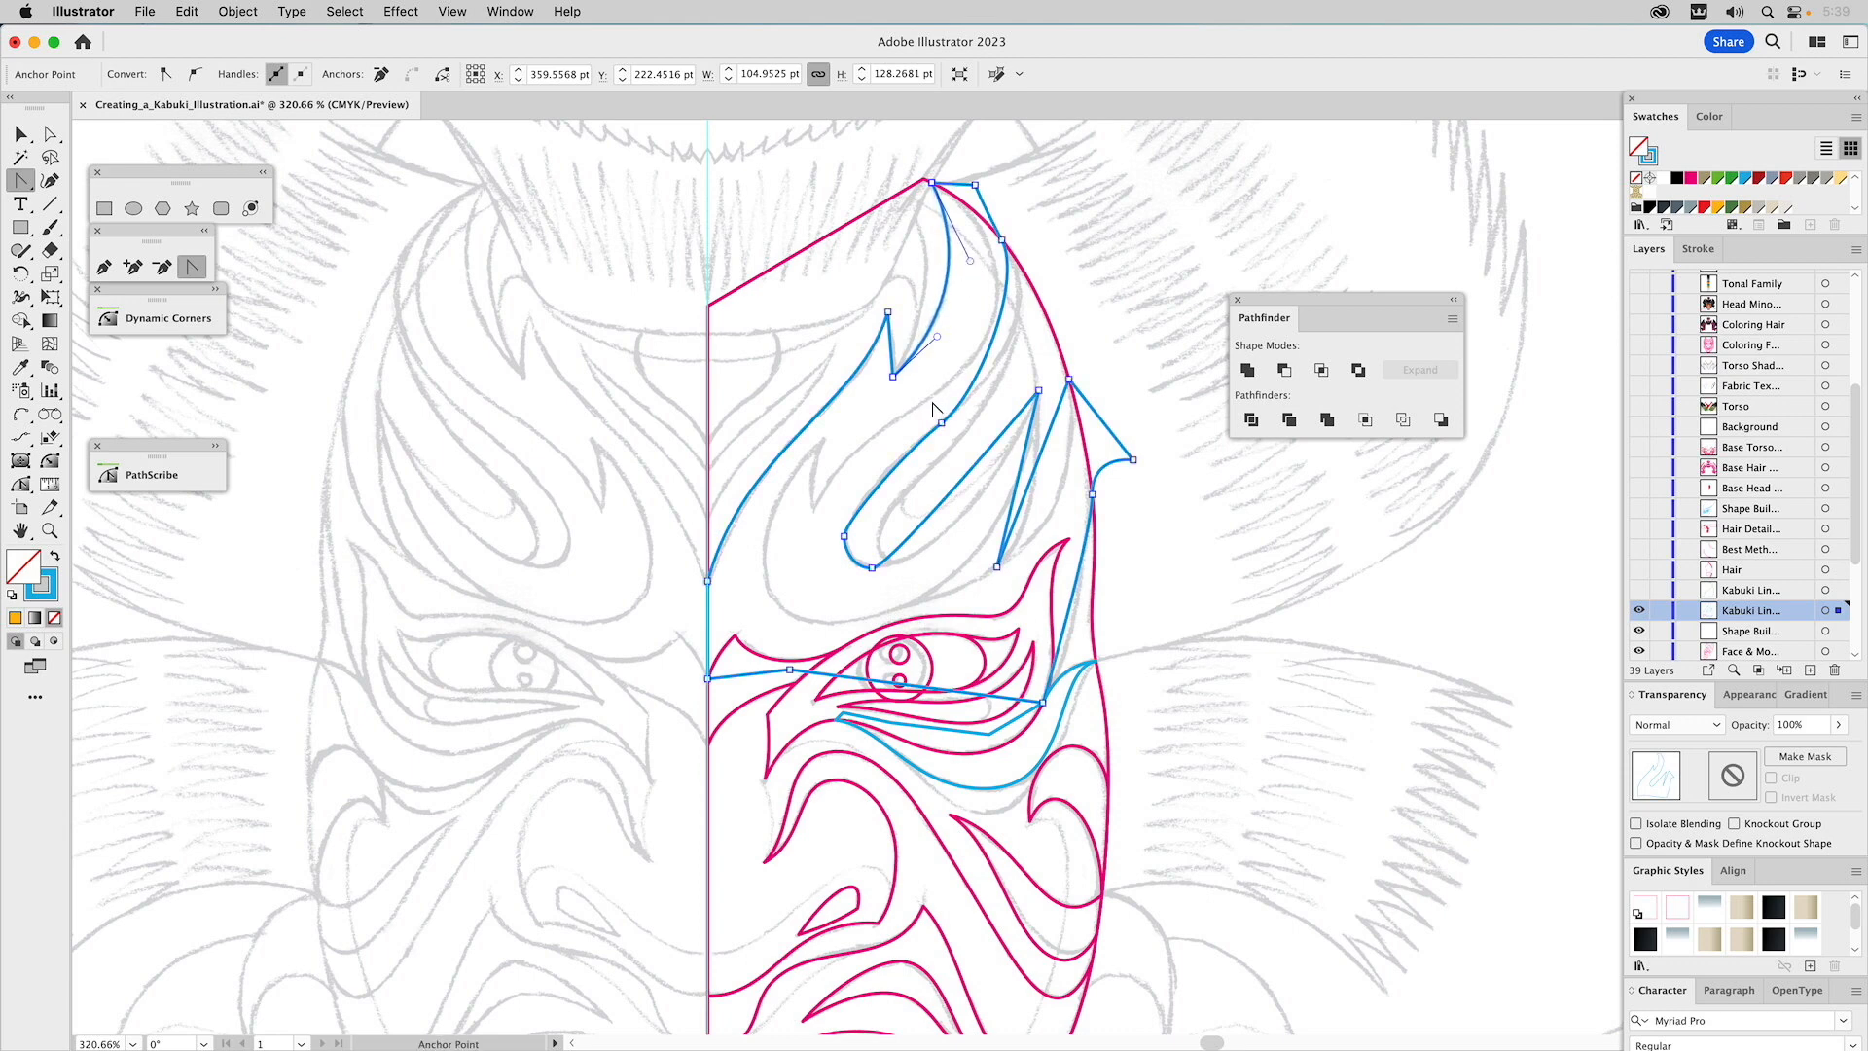
key(v)
click(865, 441)
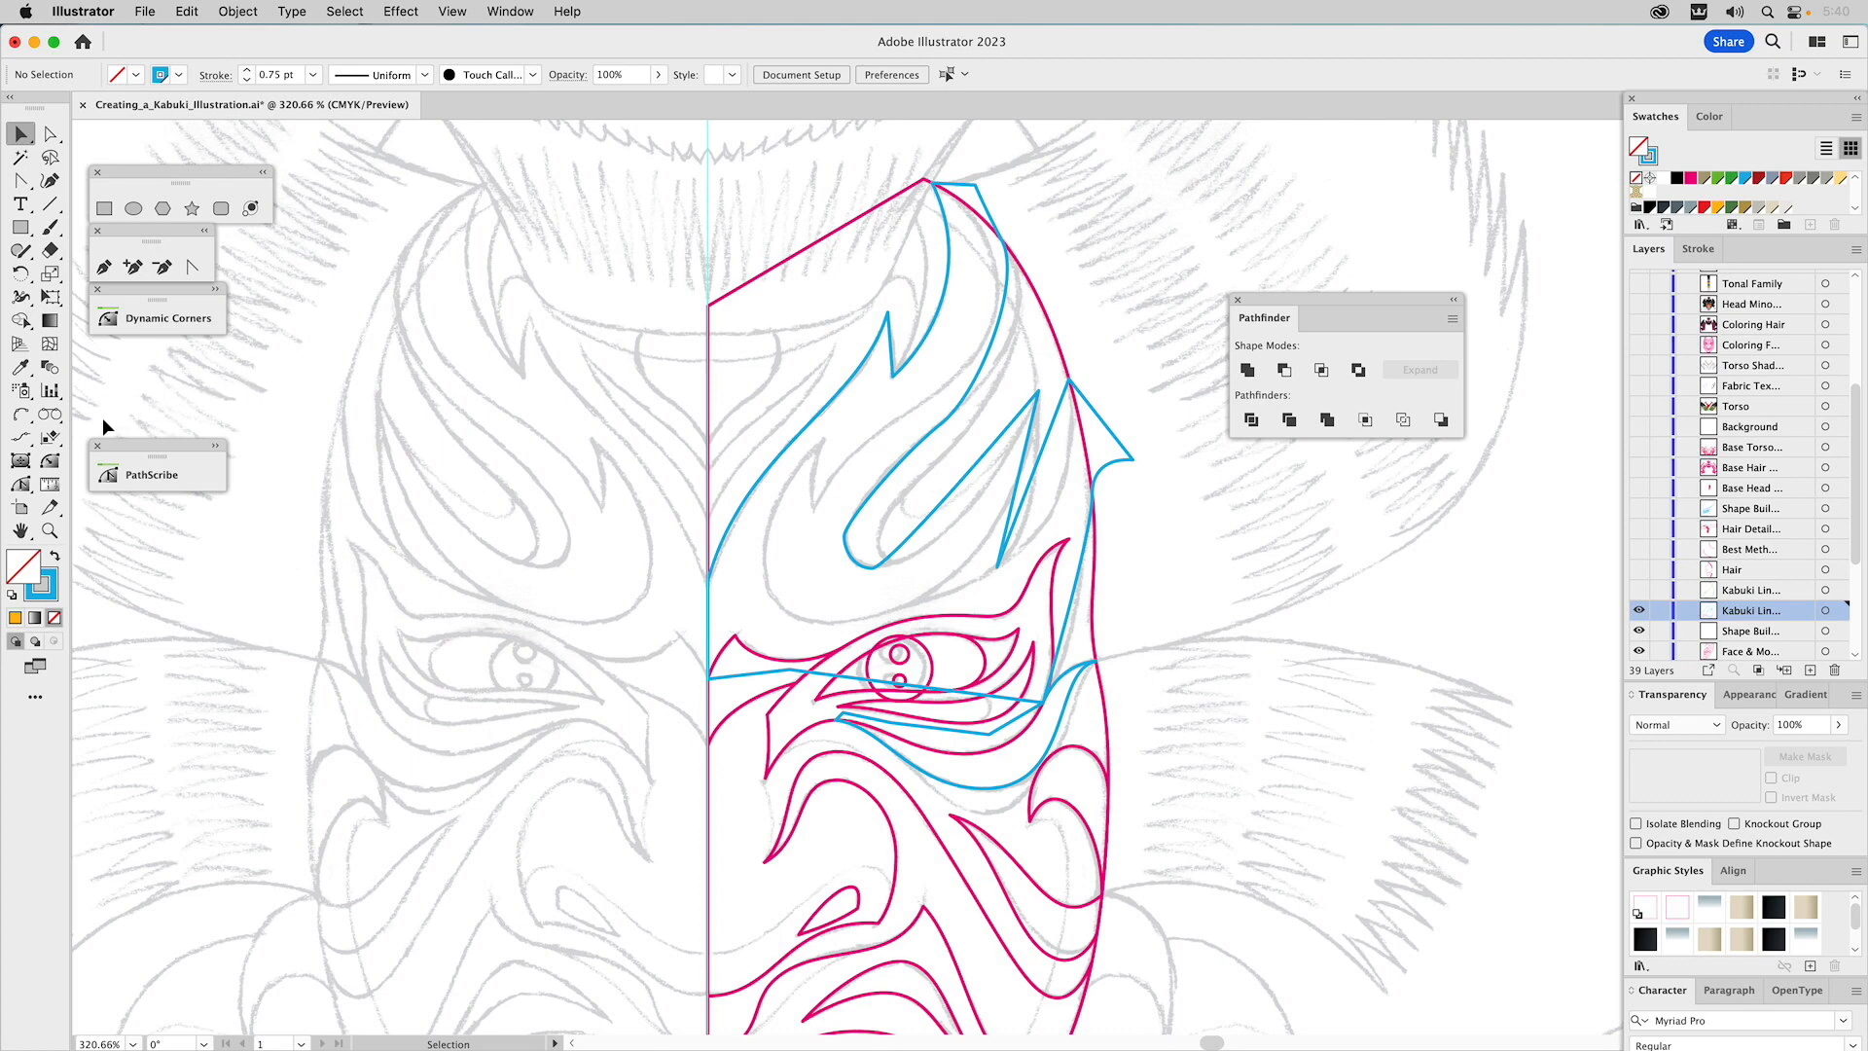
Activate the PathScribe Tool and expand its collapsed panel in place.
click(20, 483)
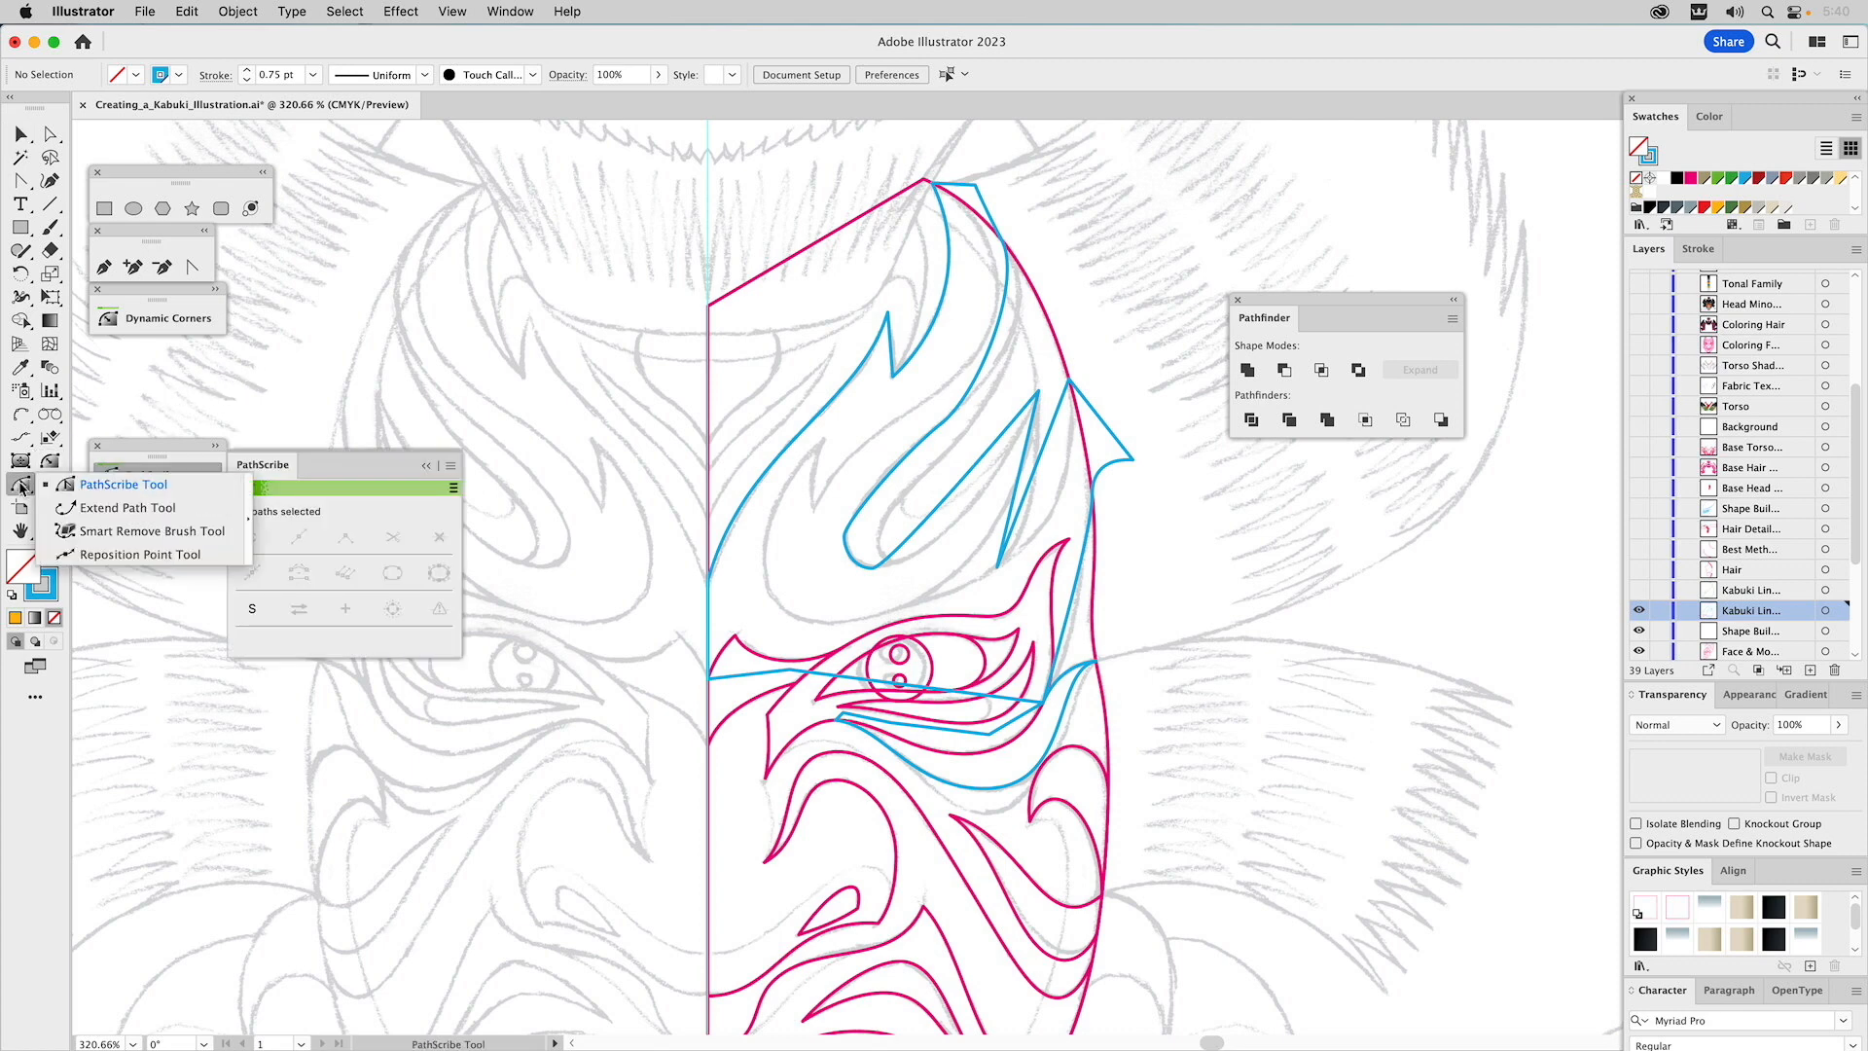
click(126, 483)
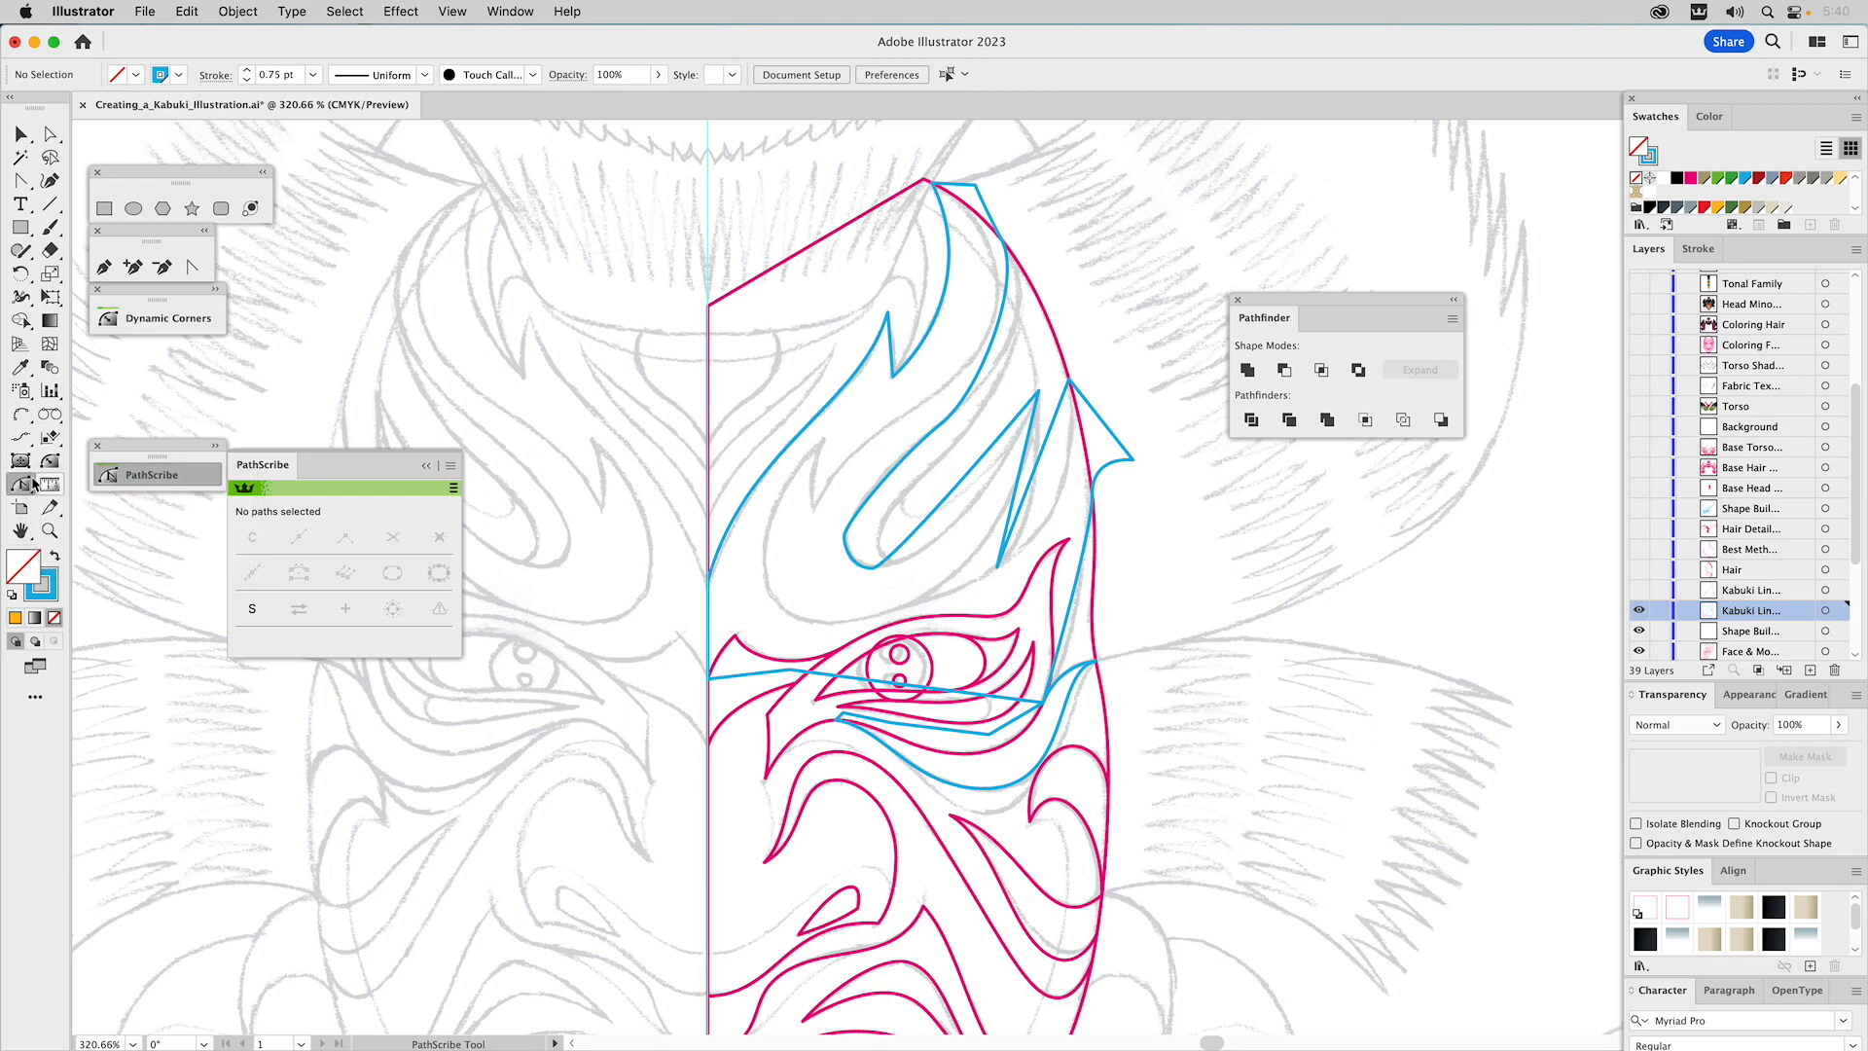
click(153, 472)
click(152, 472)
click(154, 473)
click(215, 445)
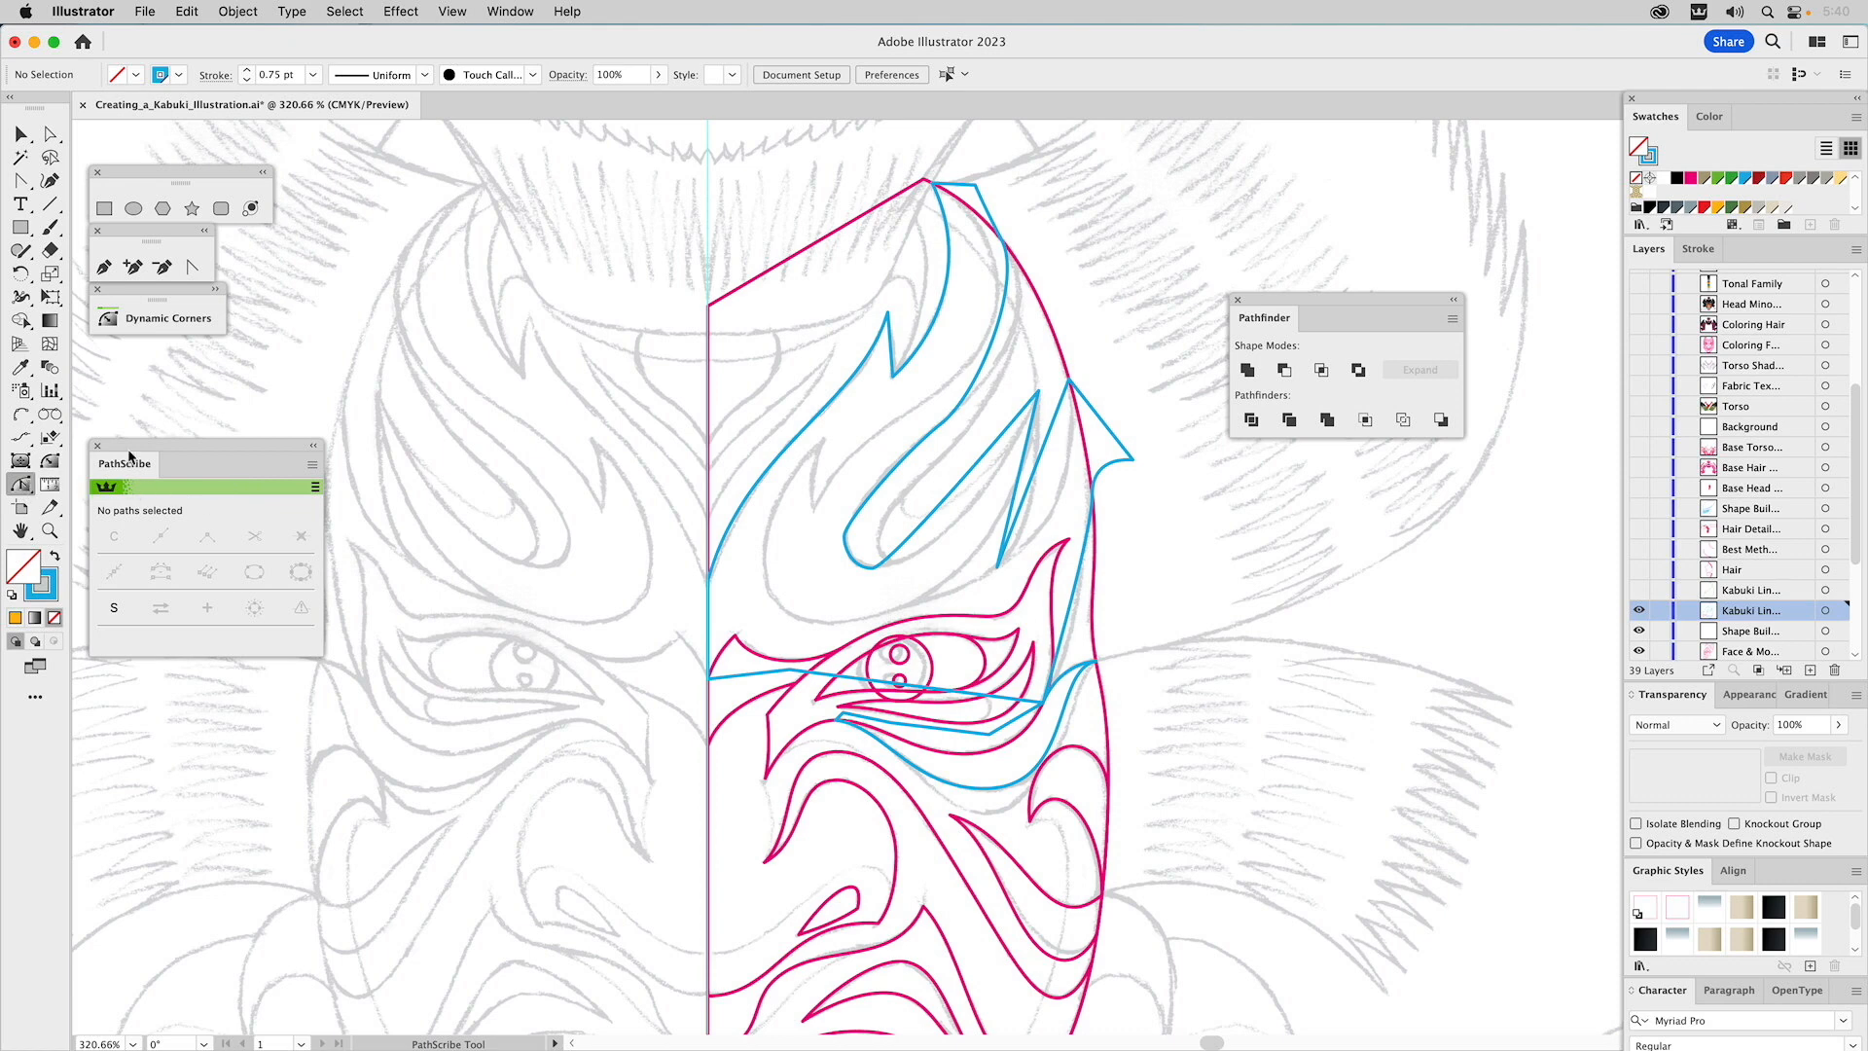
Adjust the short segment between the first forehead flame tip and its notch with the PathScribe Tool.
click(893, 347)
drag(895, 346, 896, 347)
click(907, 307)
click(894, 348)
click(896, 349)
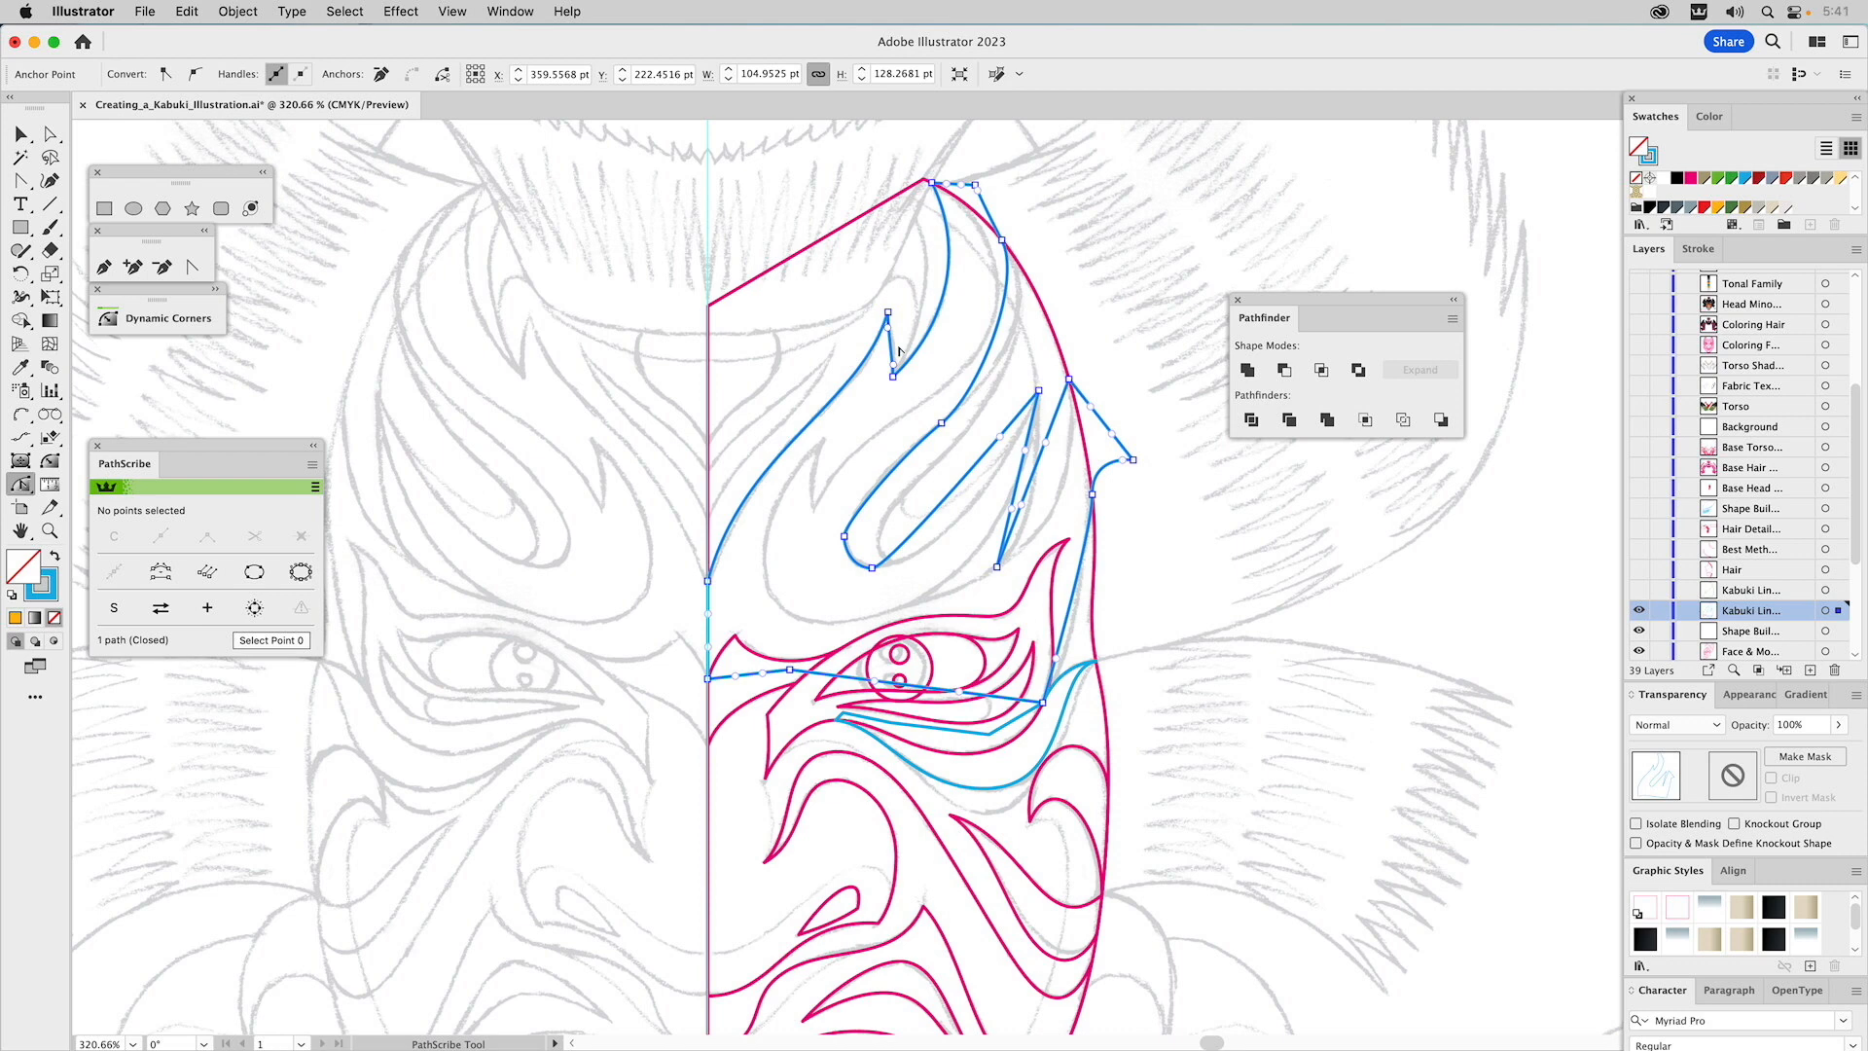
key(super)
click(894, 345)
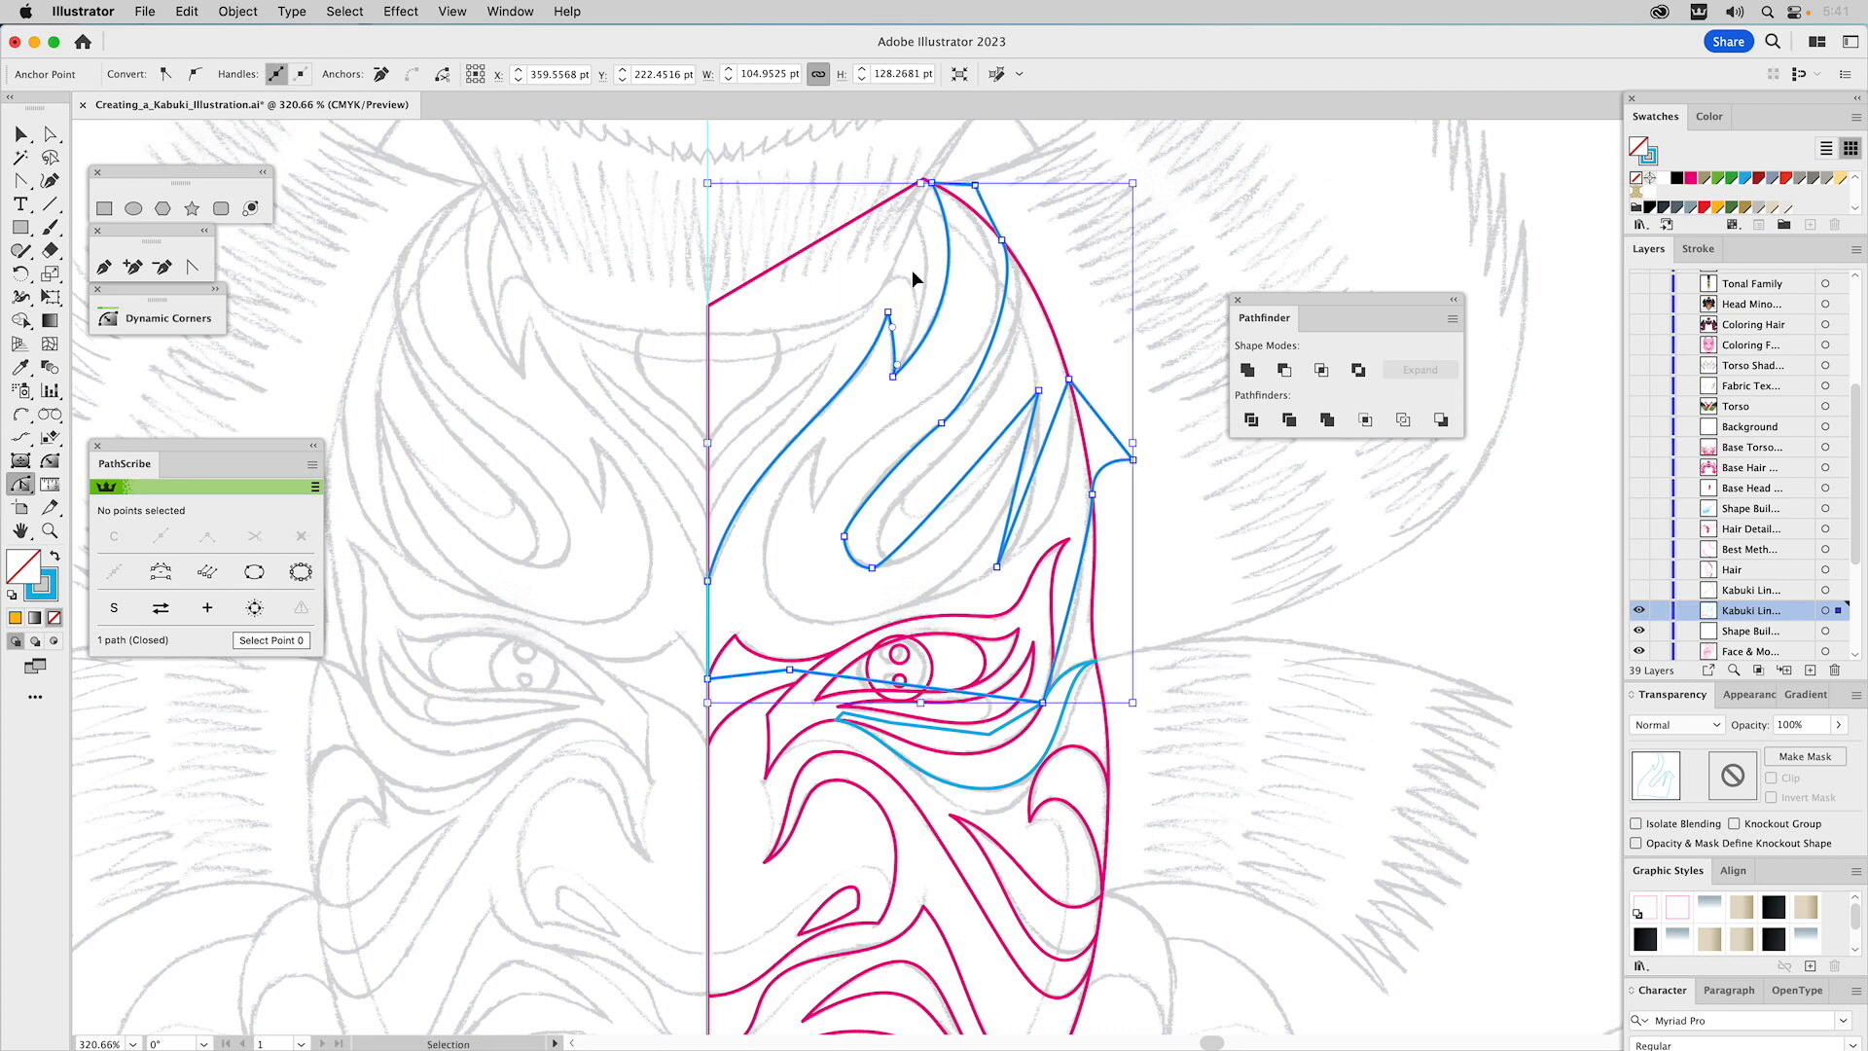
click(912, 270)
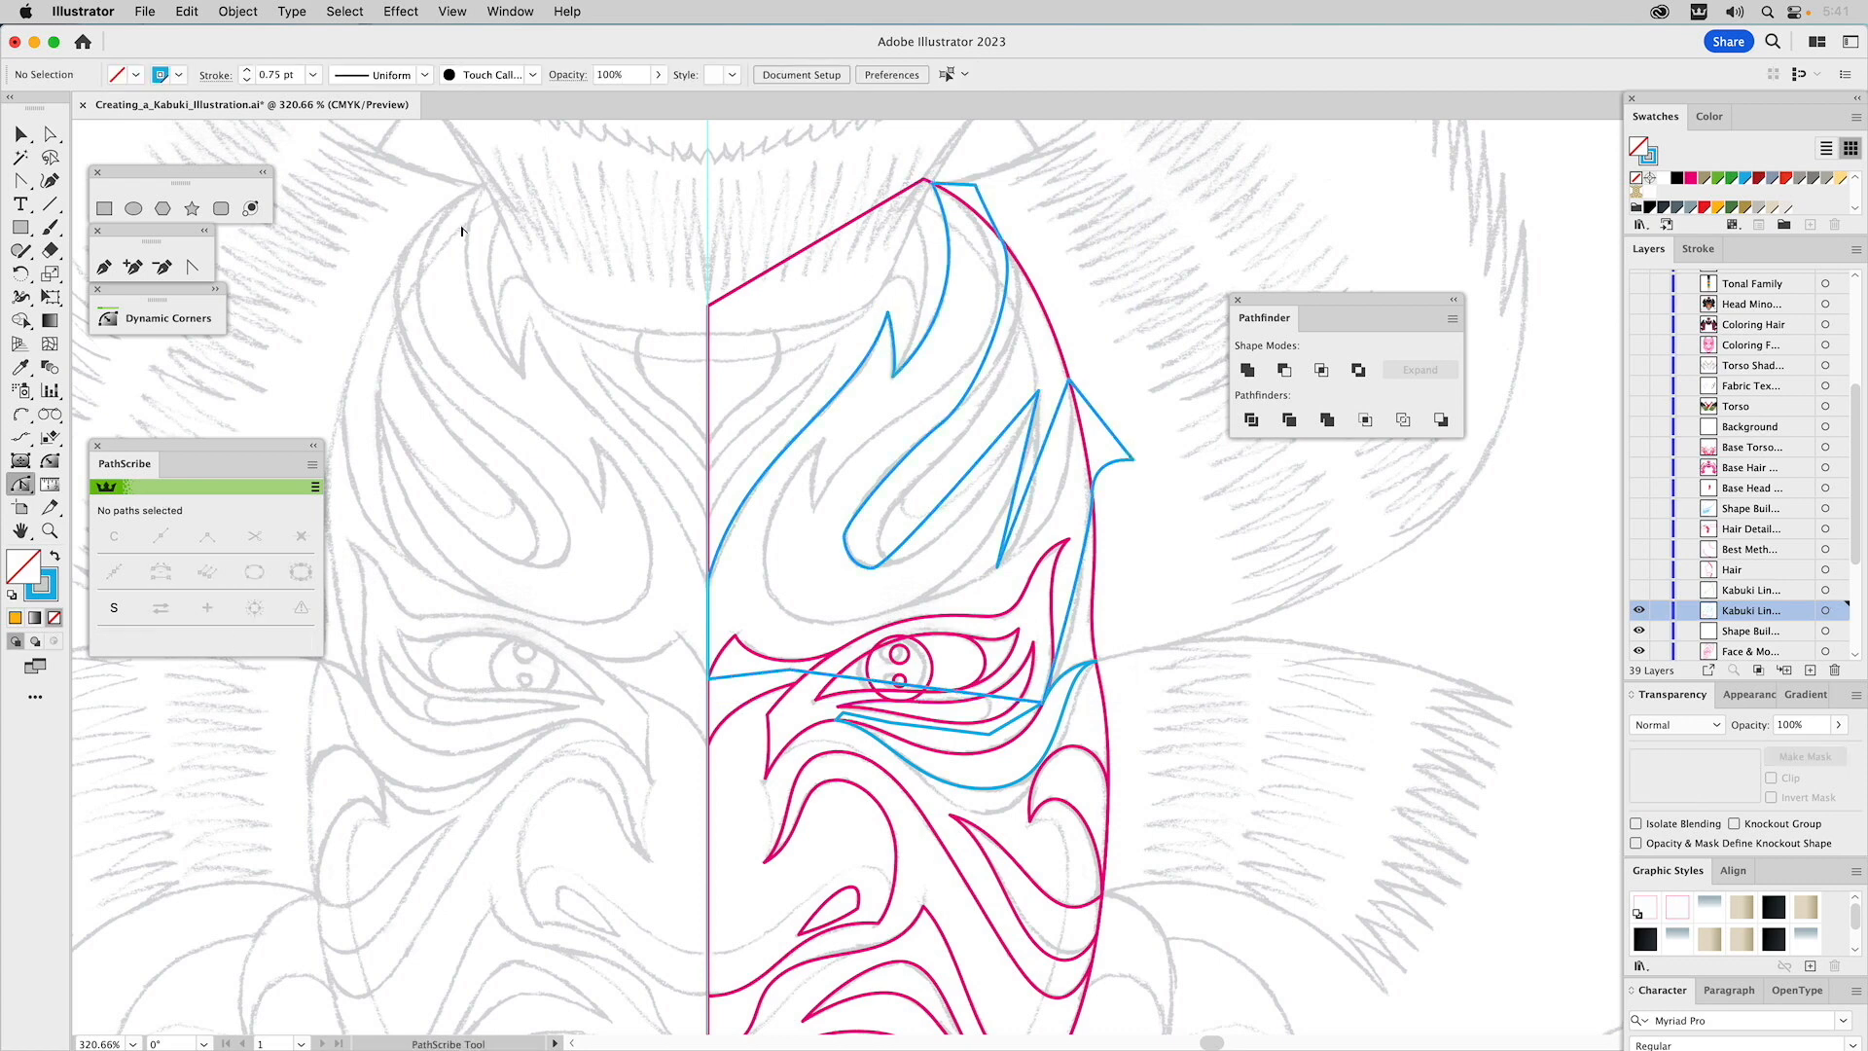
Review the PathScribe tool preferences and close them without saving changes.
click(193, 268)
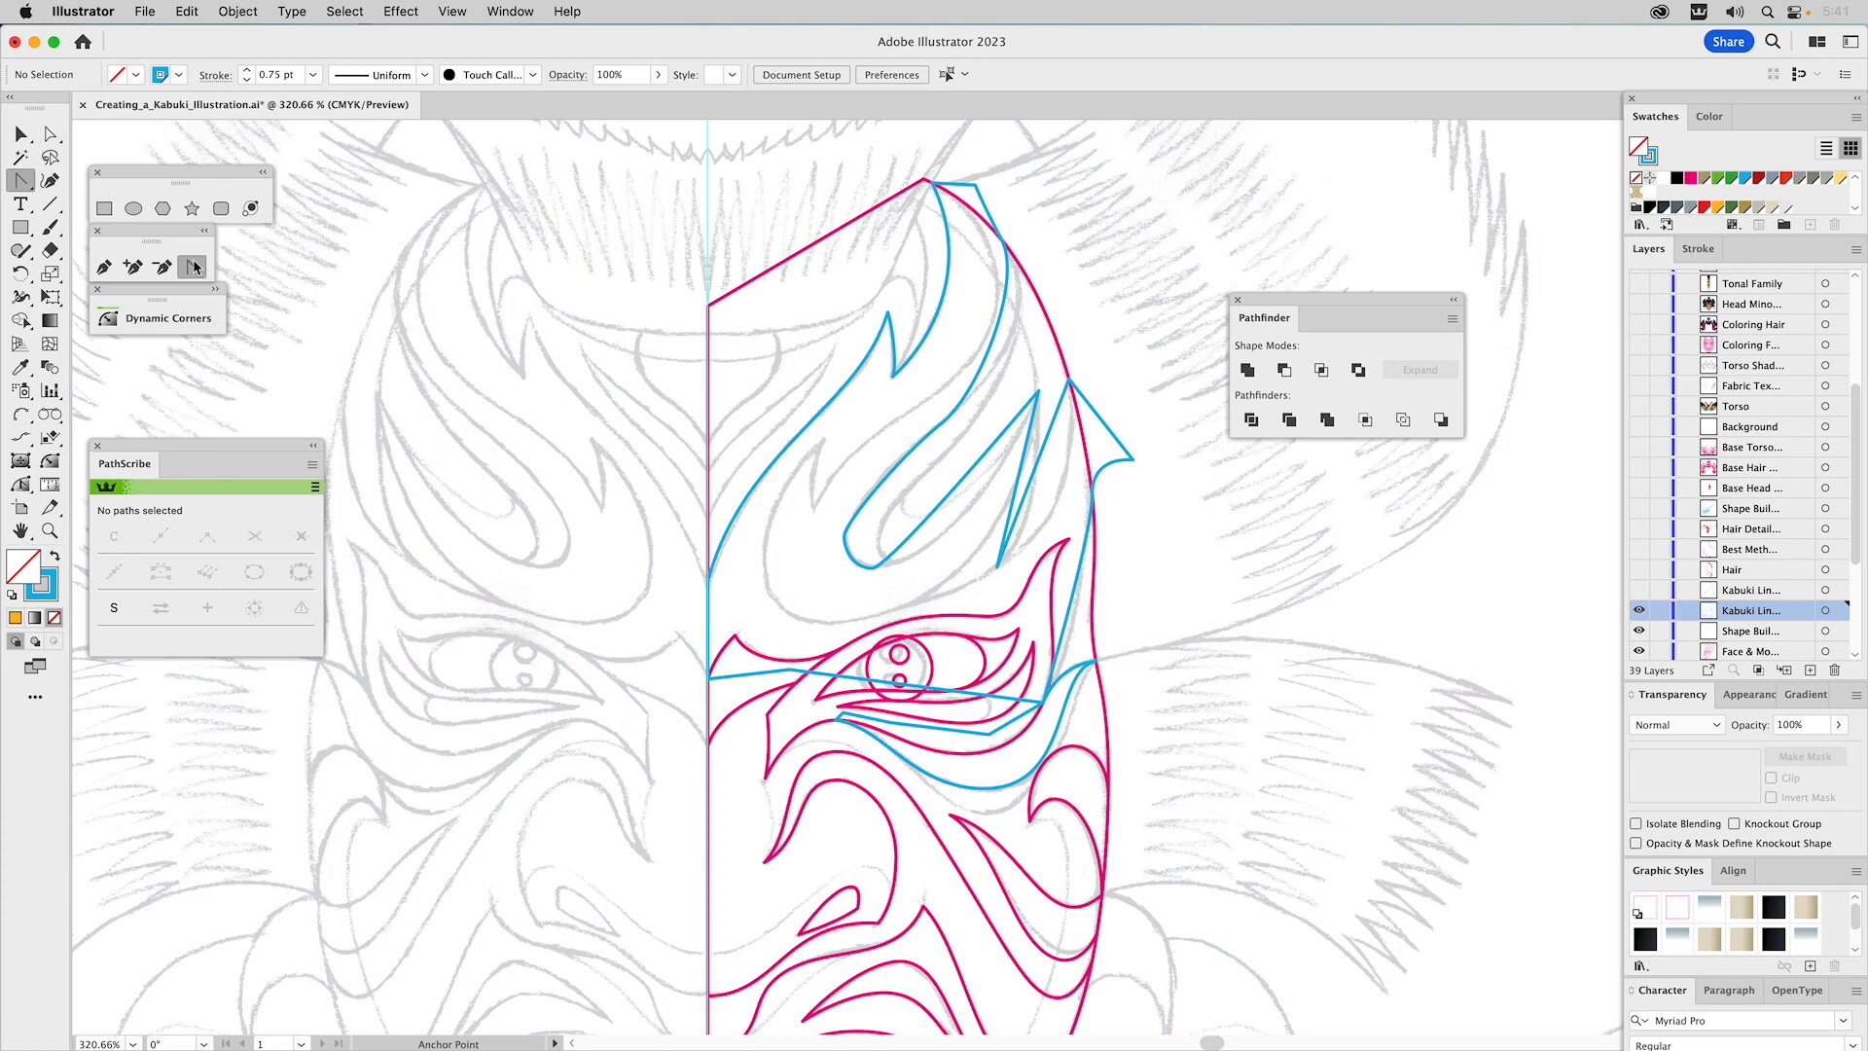
double_click(23, 486)
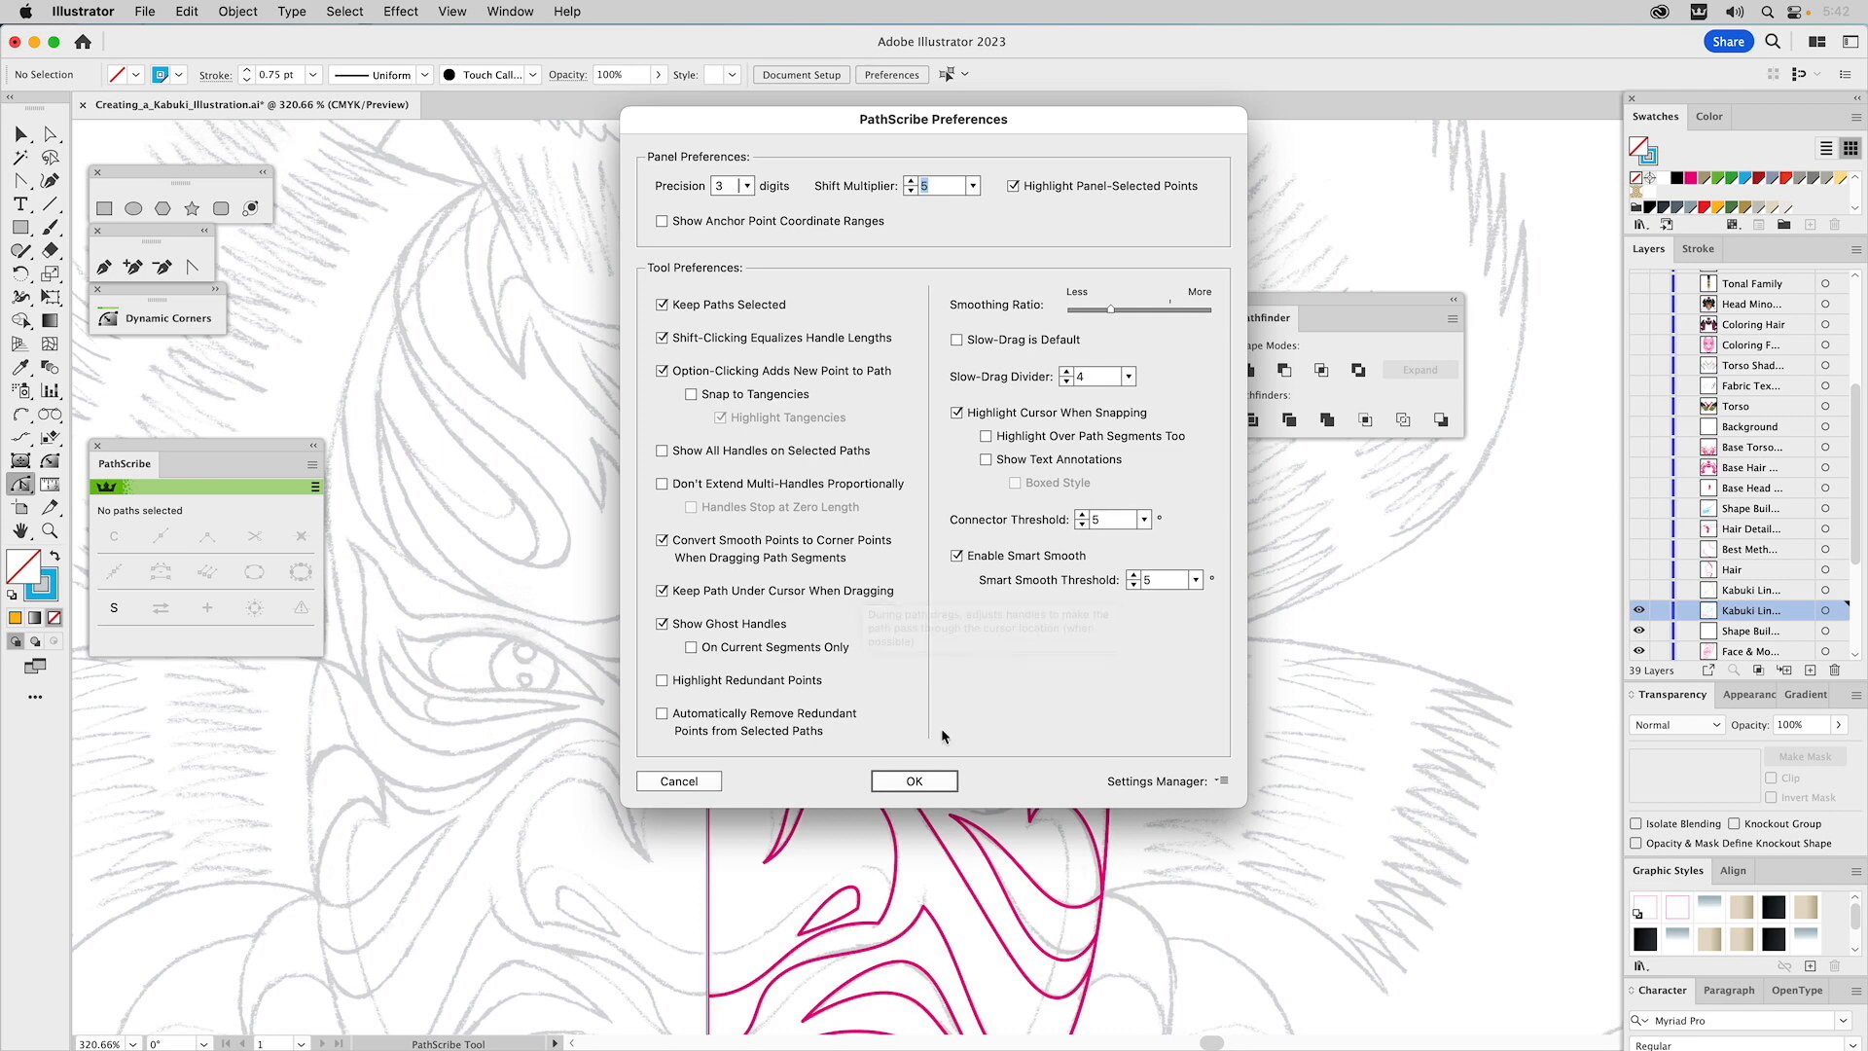
click(700, 782)
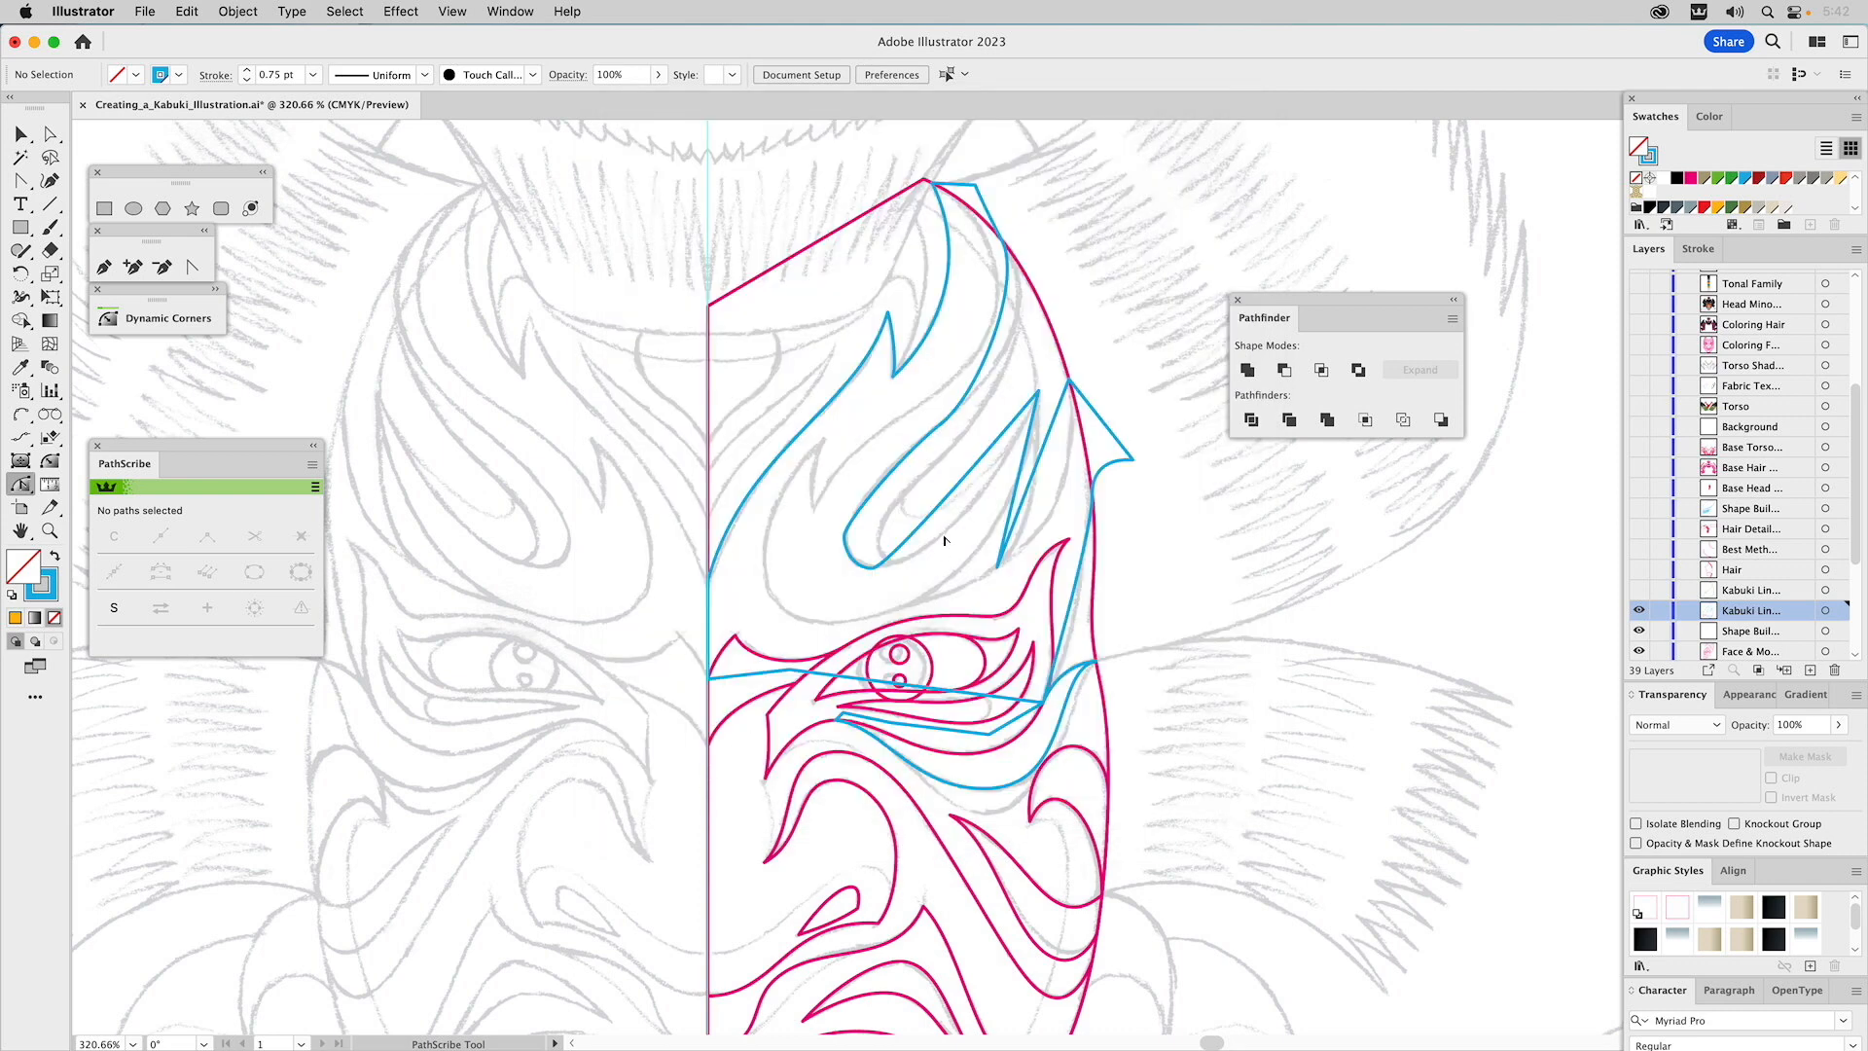
Curve the forehead path's straight segment from the outer flame notch up to the head outline with PathScribe, following the sketch.
click(978, 468)
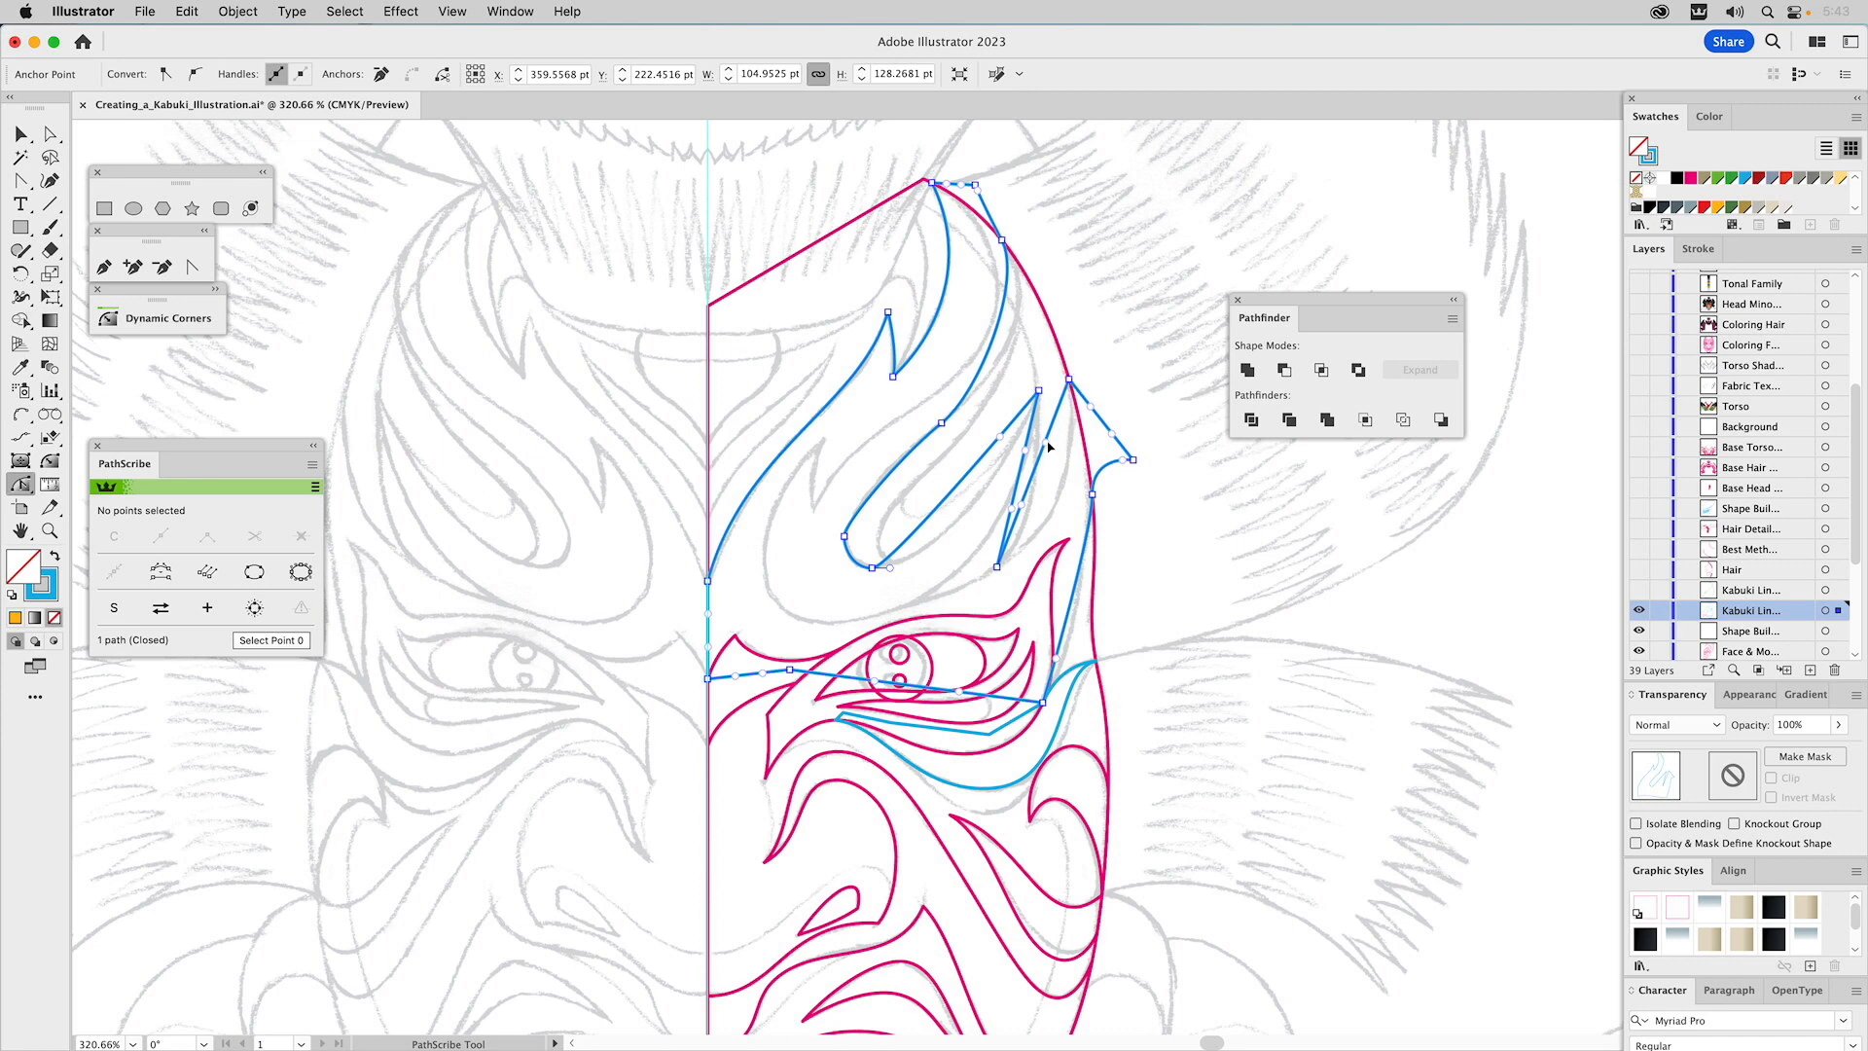
drag(1045, 443, 1080, 456)
drag(1023, 538, 1061, 524)
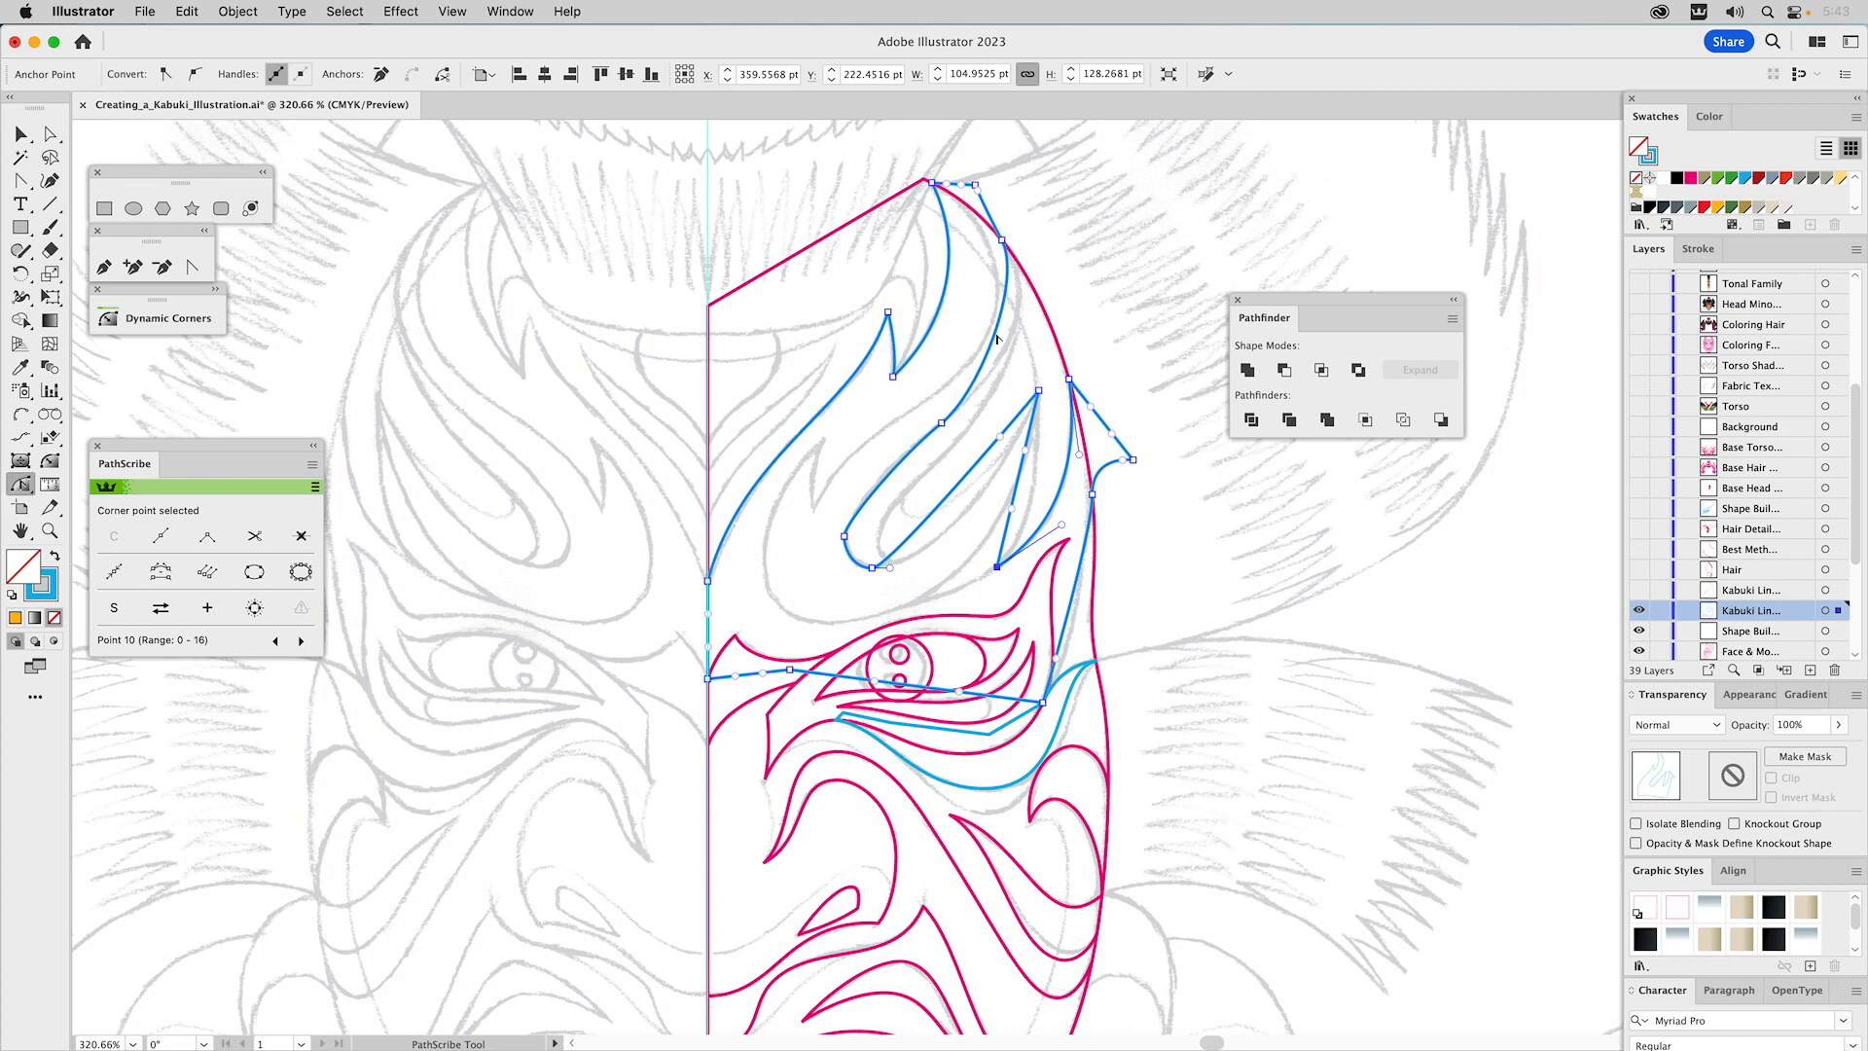
click(193, 268)
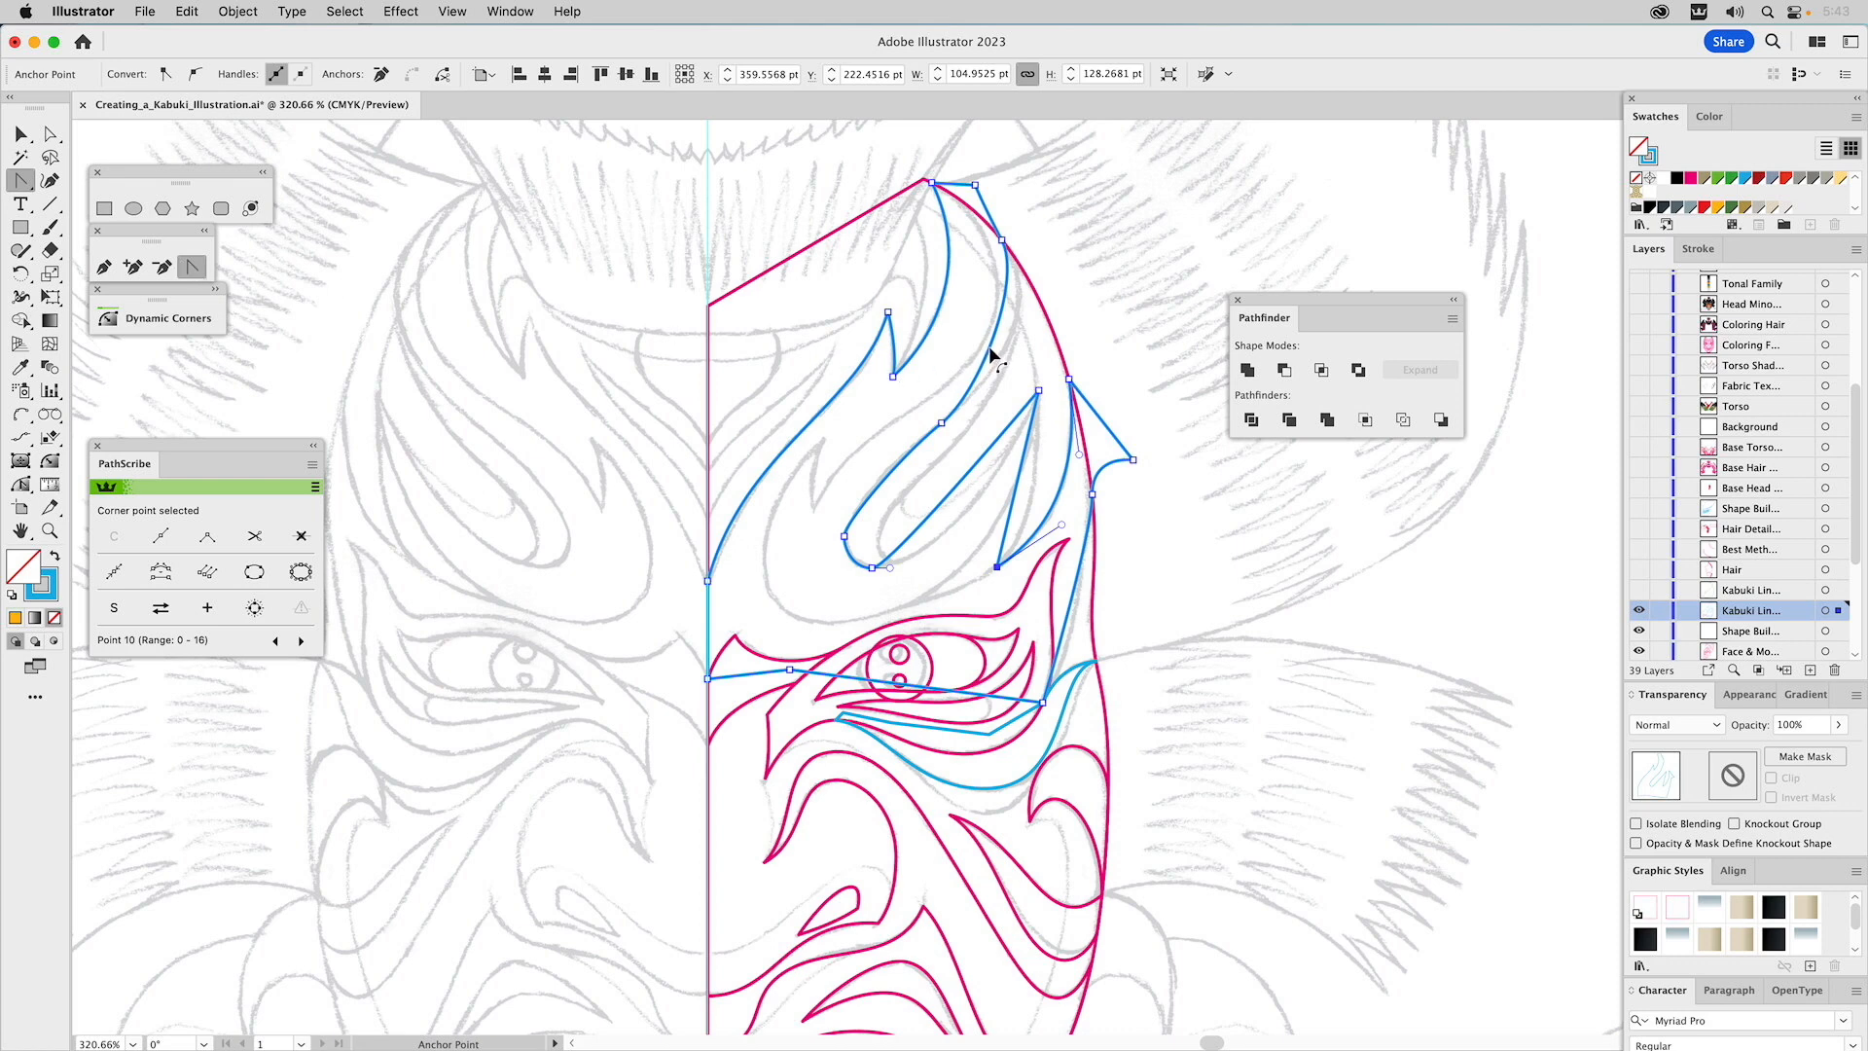
drag(991, 356, 982, 350)
key(super+z)
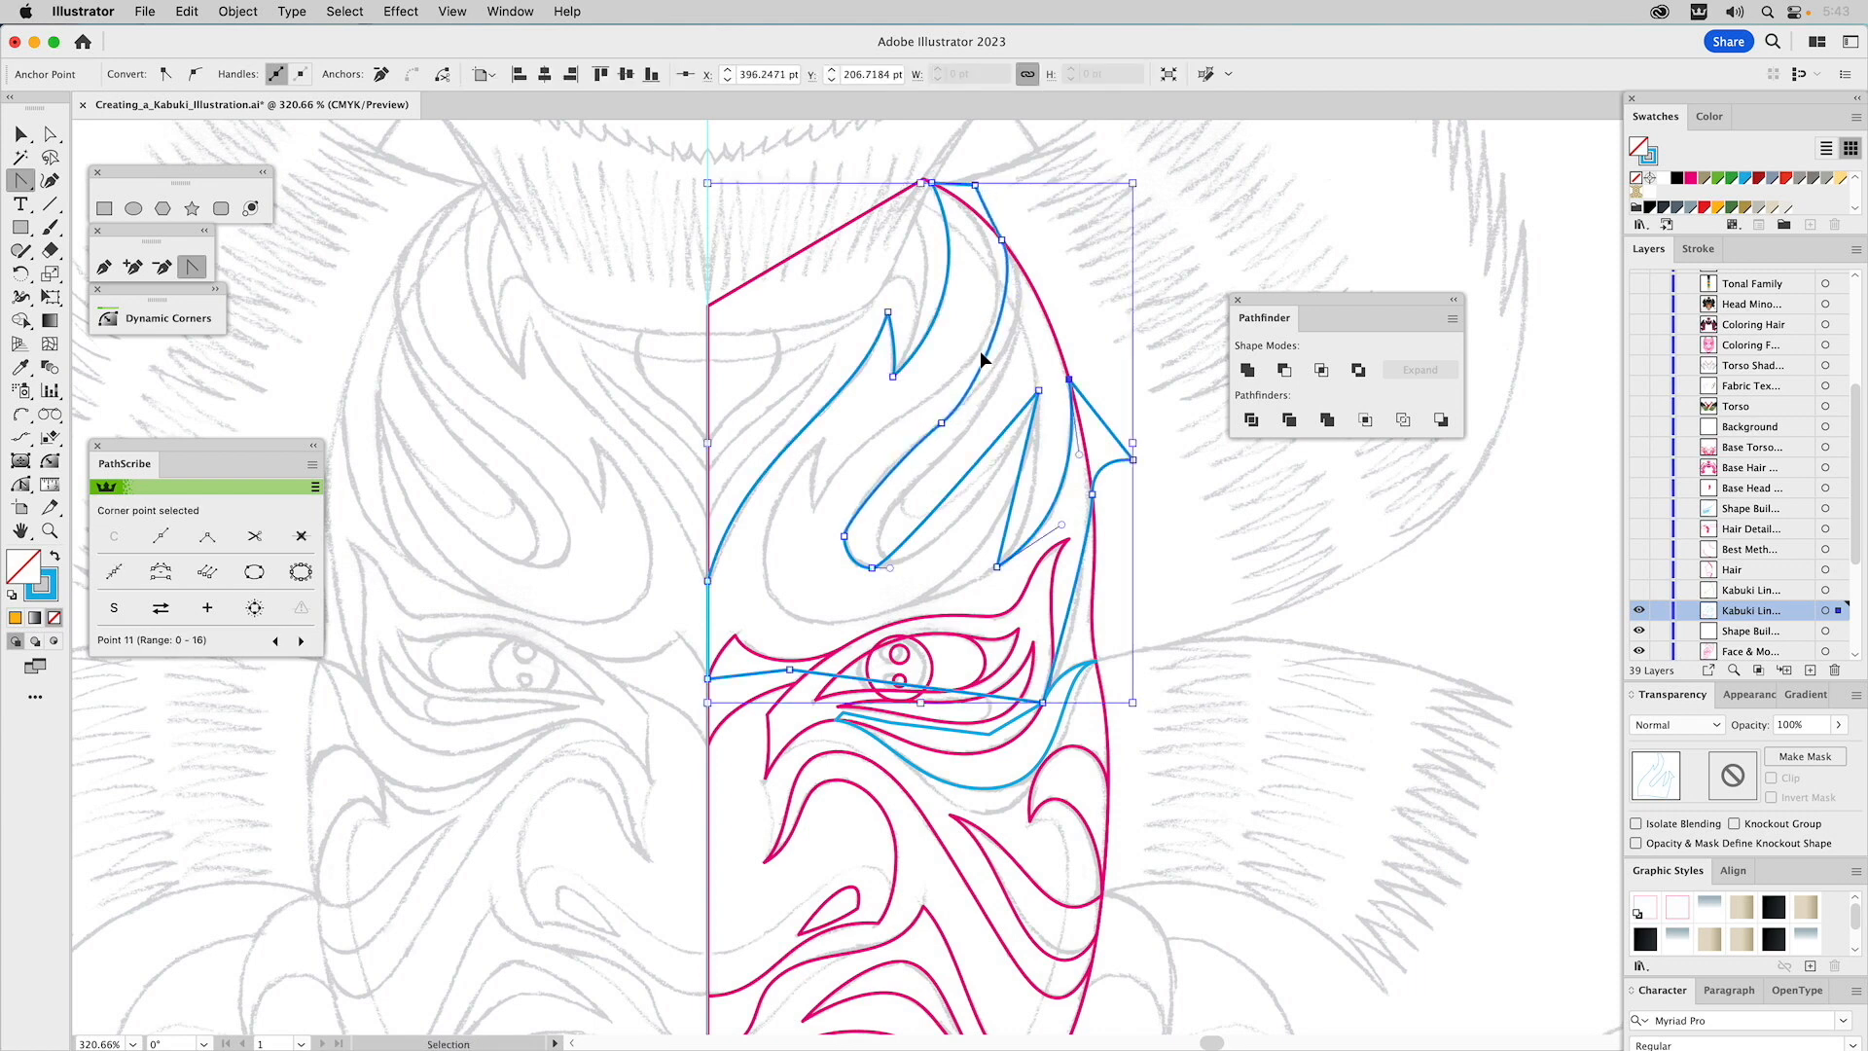
Reshape the forehead curve from the head outline down to its middle smooth point with PathScribe, adjusting both handles to match the sketch.
click(19, 484)
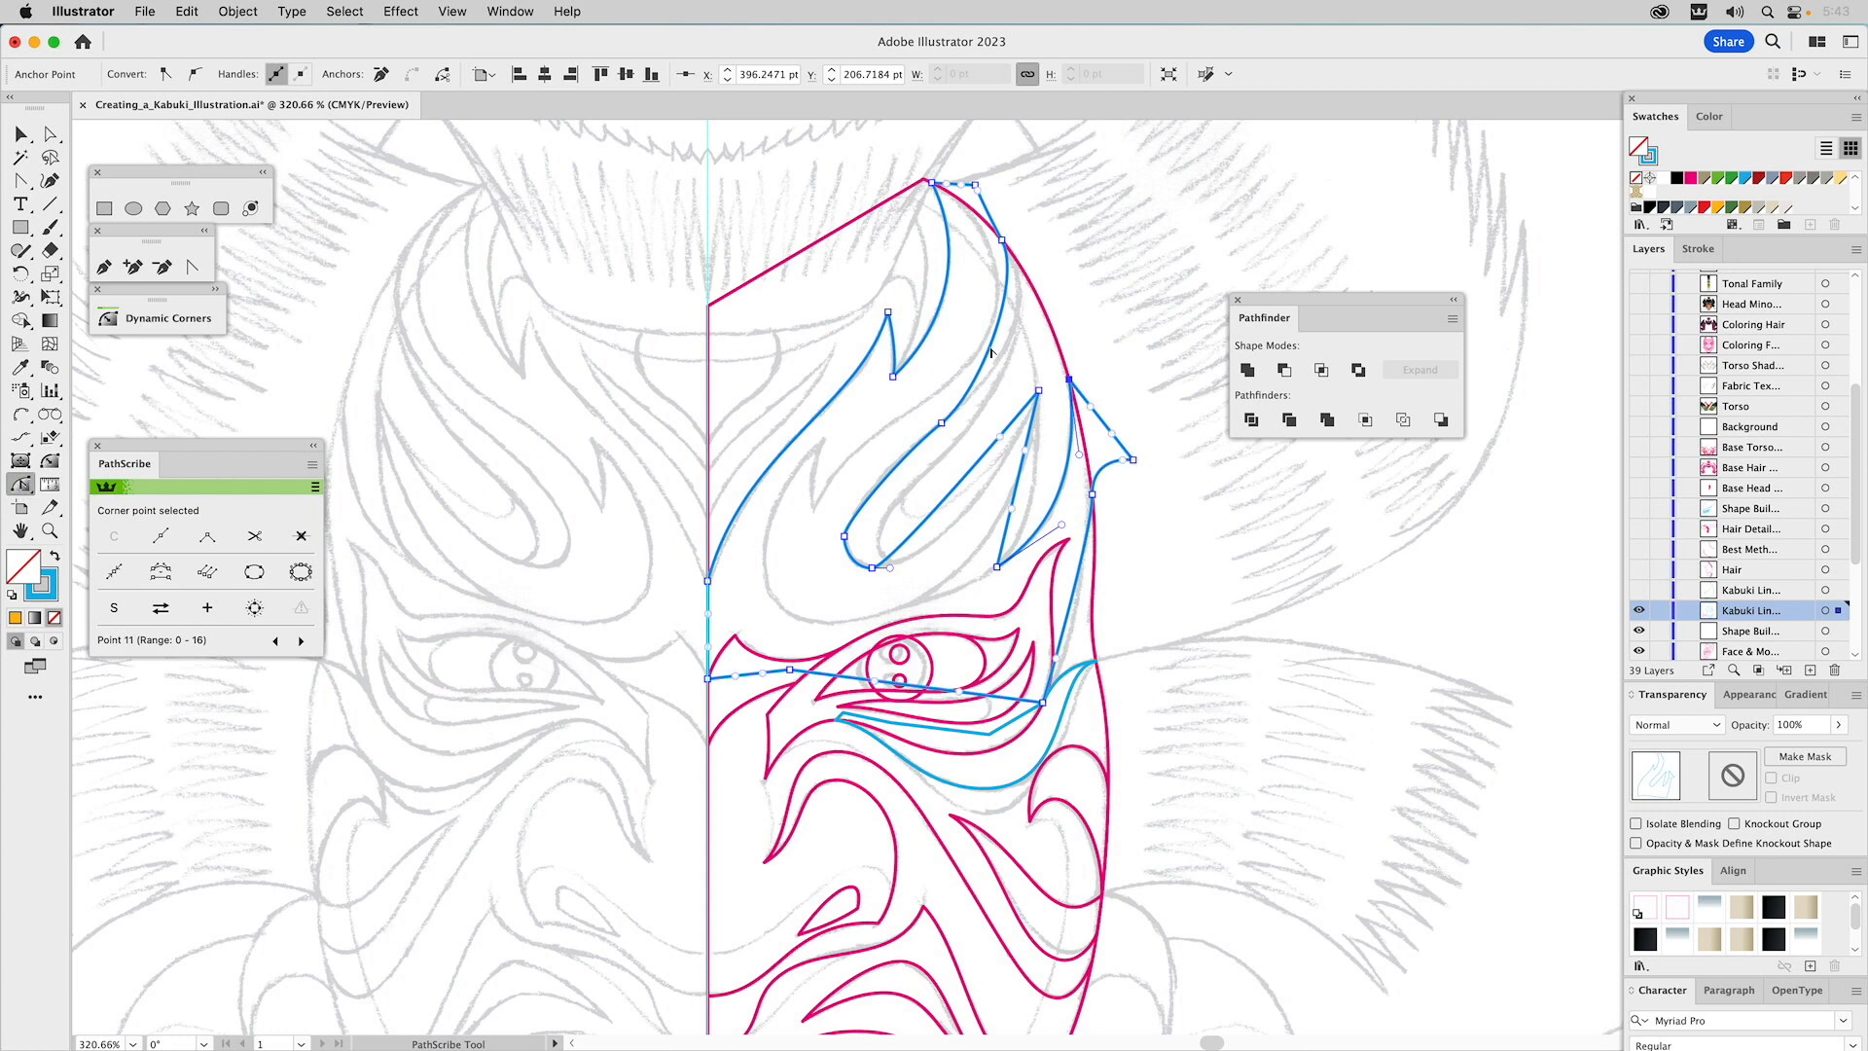
drag(992, 352, 1002, 363)
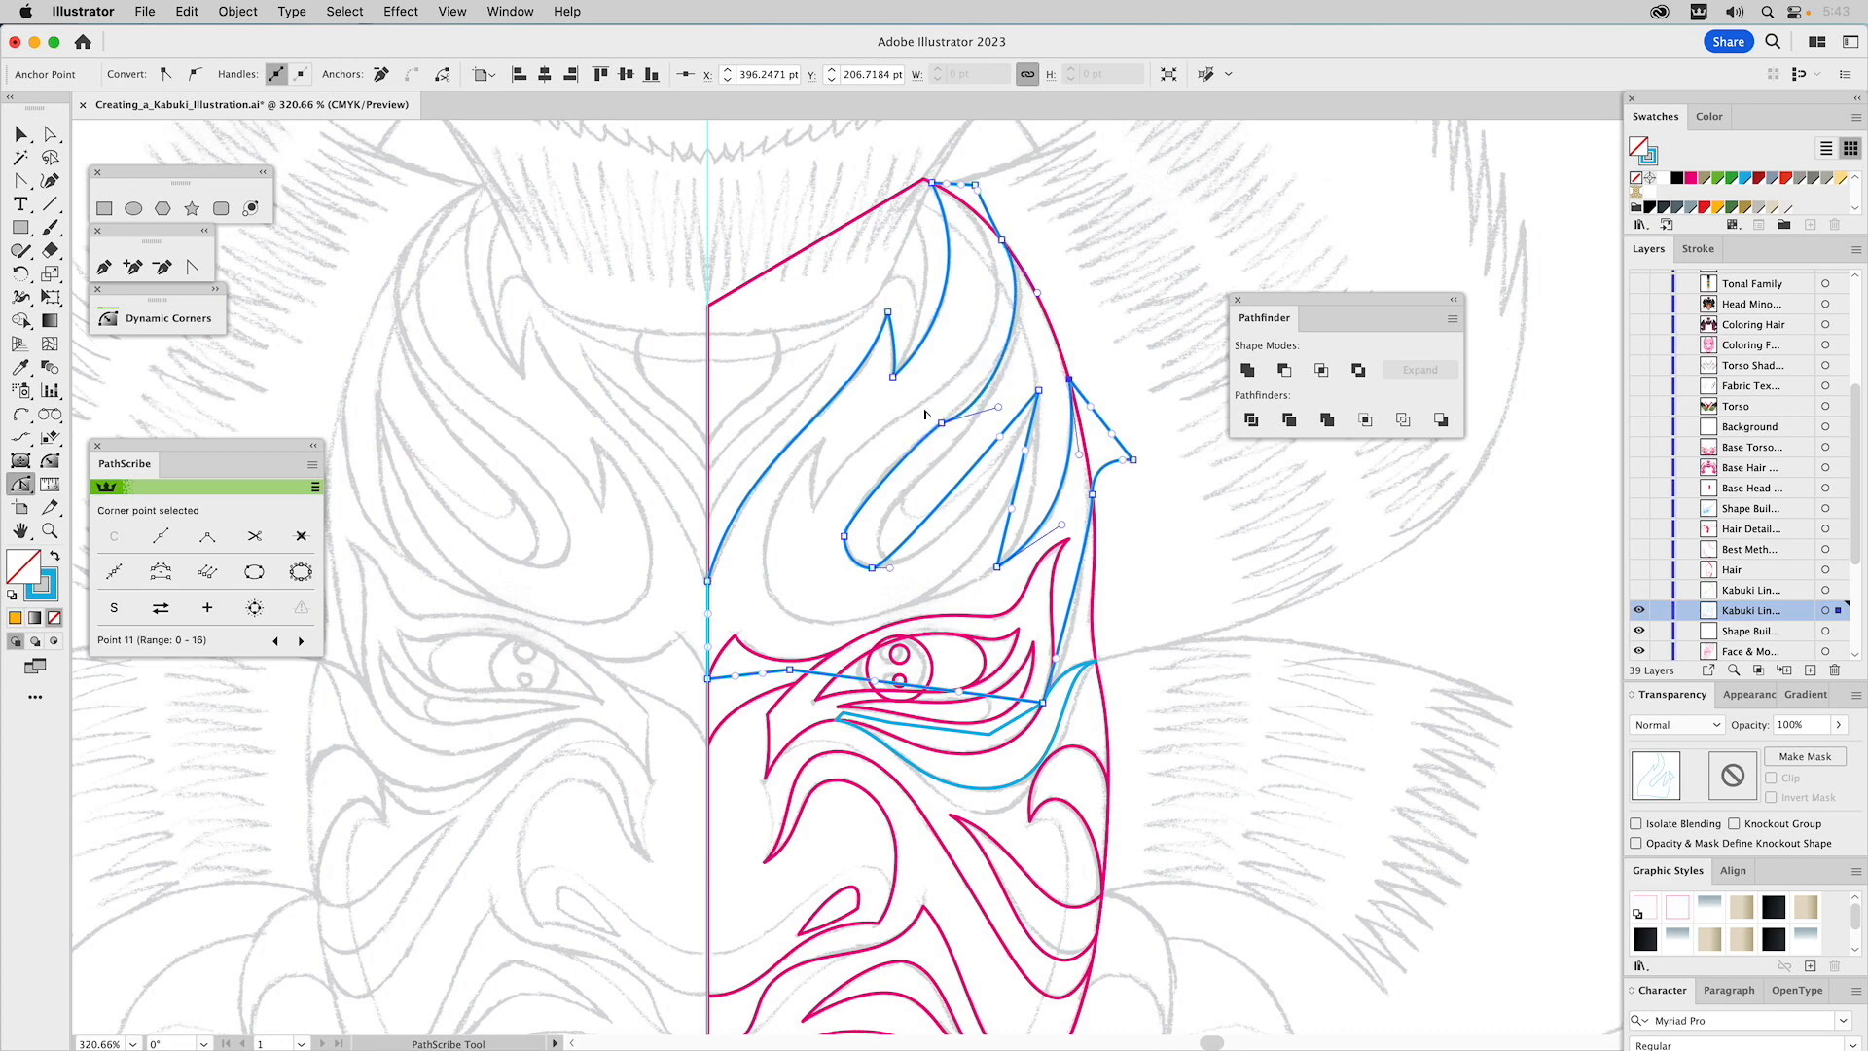
click(998, 406)
drag(998, 407, 983, 393)
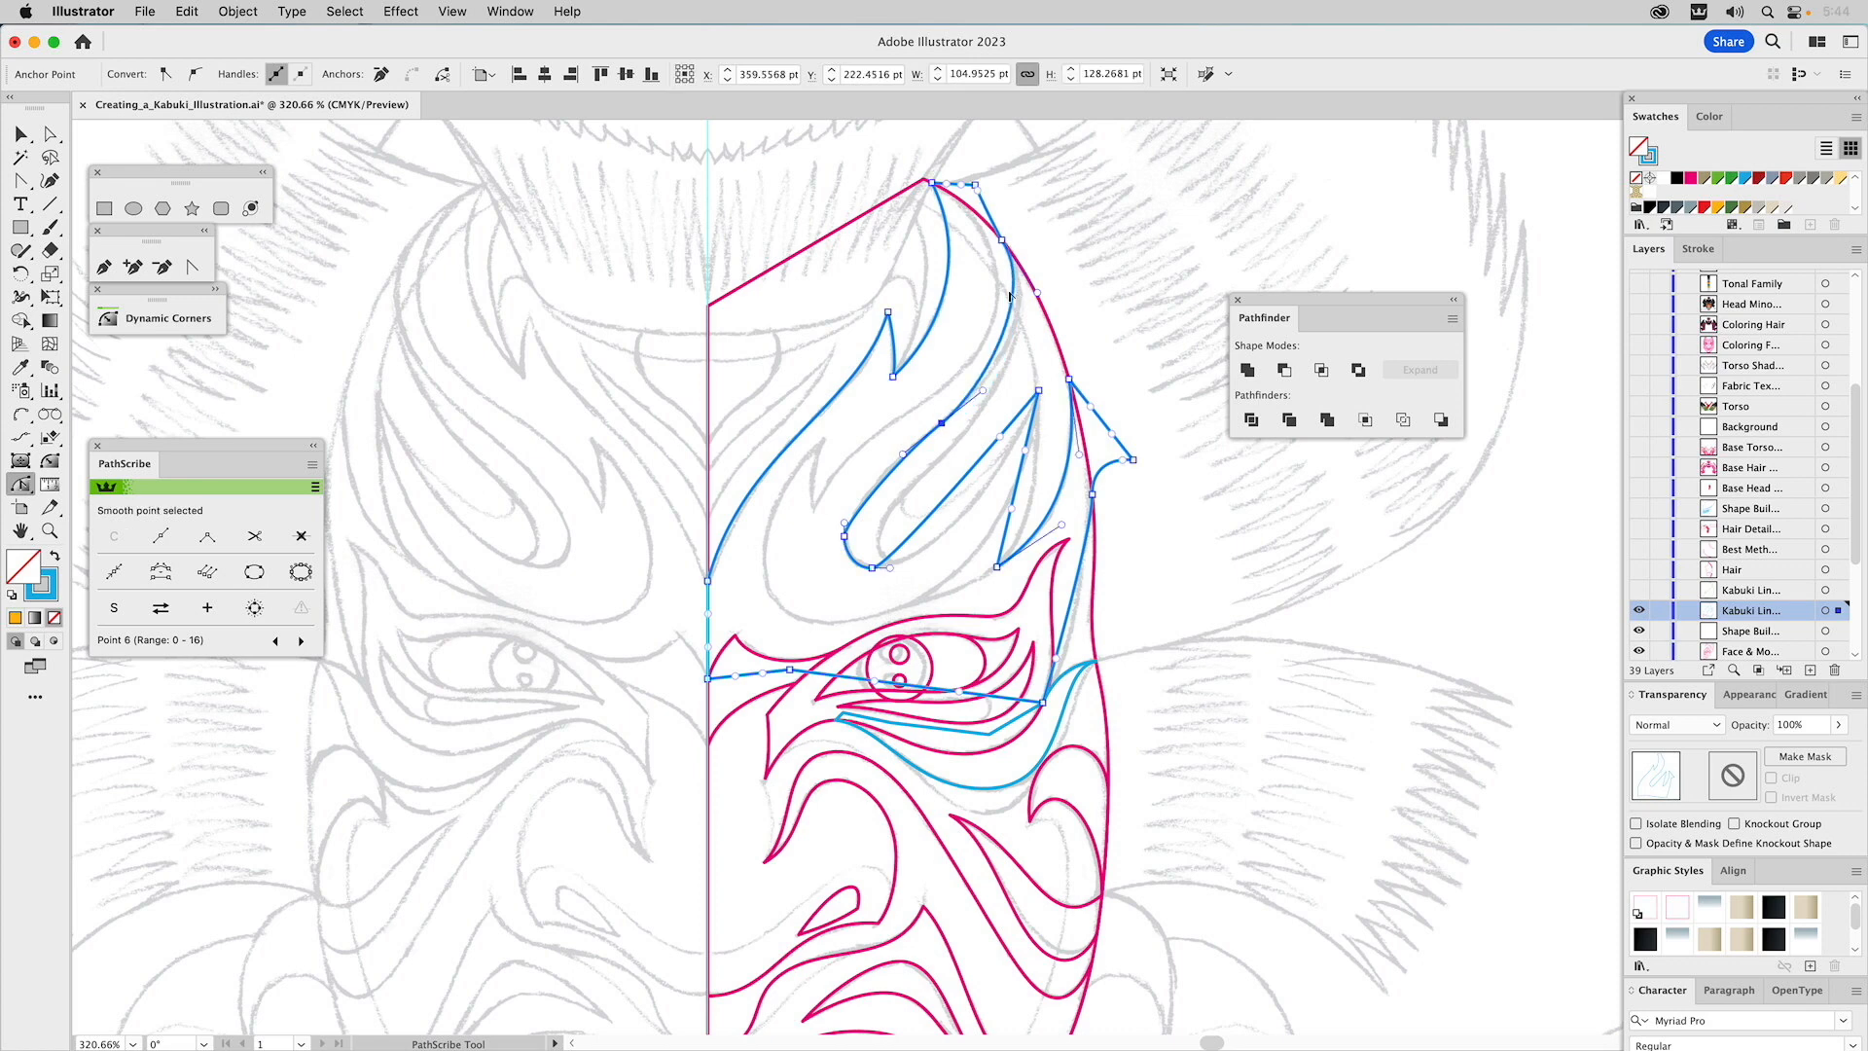
drag(1037, 293, 1044, 319)
Curve both straight segments meeting at the inner forehead flame tip so they follow the sketch down to the notch and the rounded lobe.
drag(1020, 478, 1050, 449)
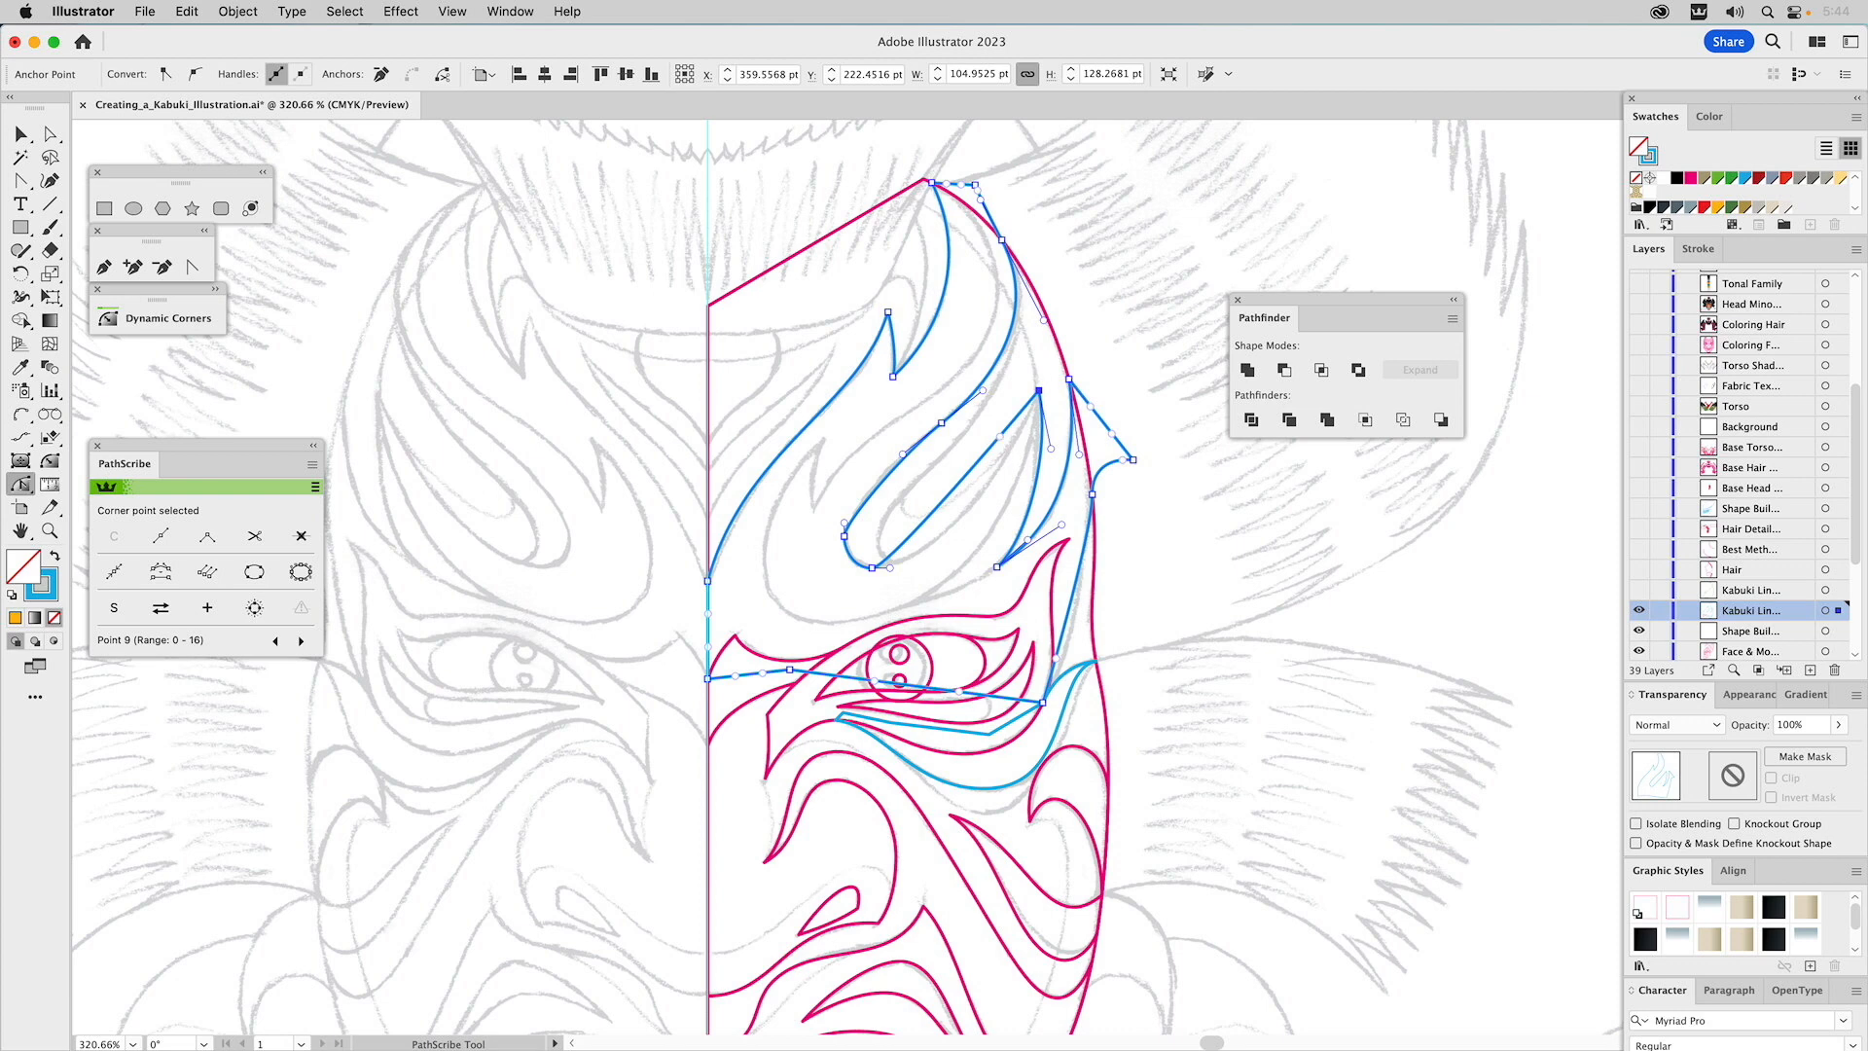
drag(1001, 439, 1013, 475)
drag(893, 571, 948, 572)
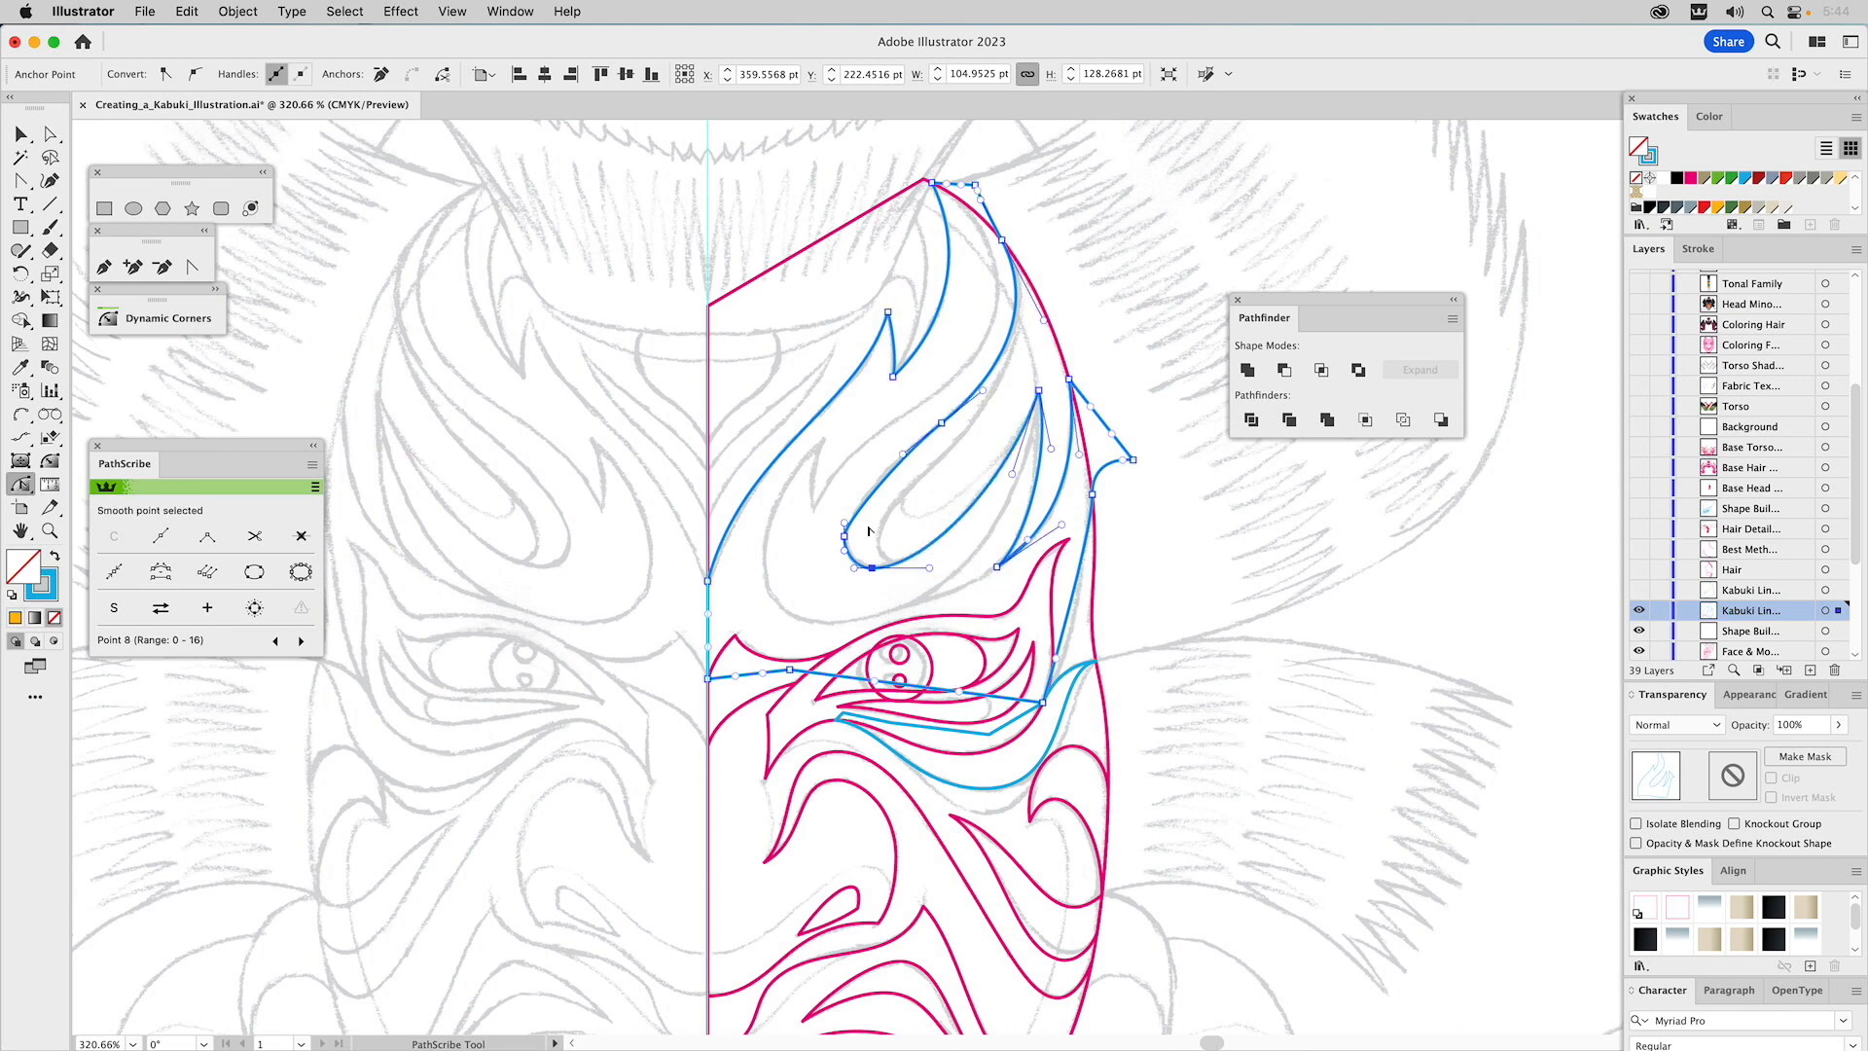
Refine the handles of the smooth point on the inner side of the forehead flame's rounded lobe to match the sketch.
drag(845, 523, 844, 503)
click(878, 525)
key(a)
click(845, 536)
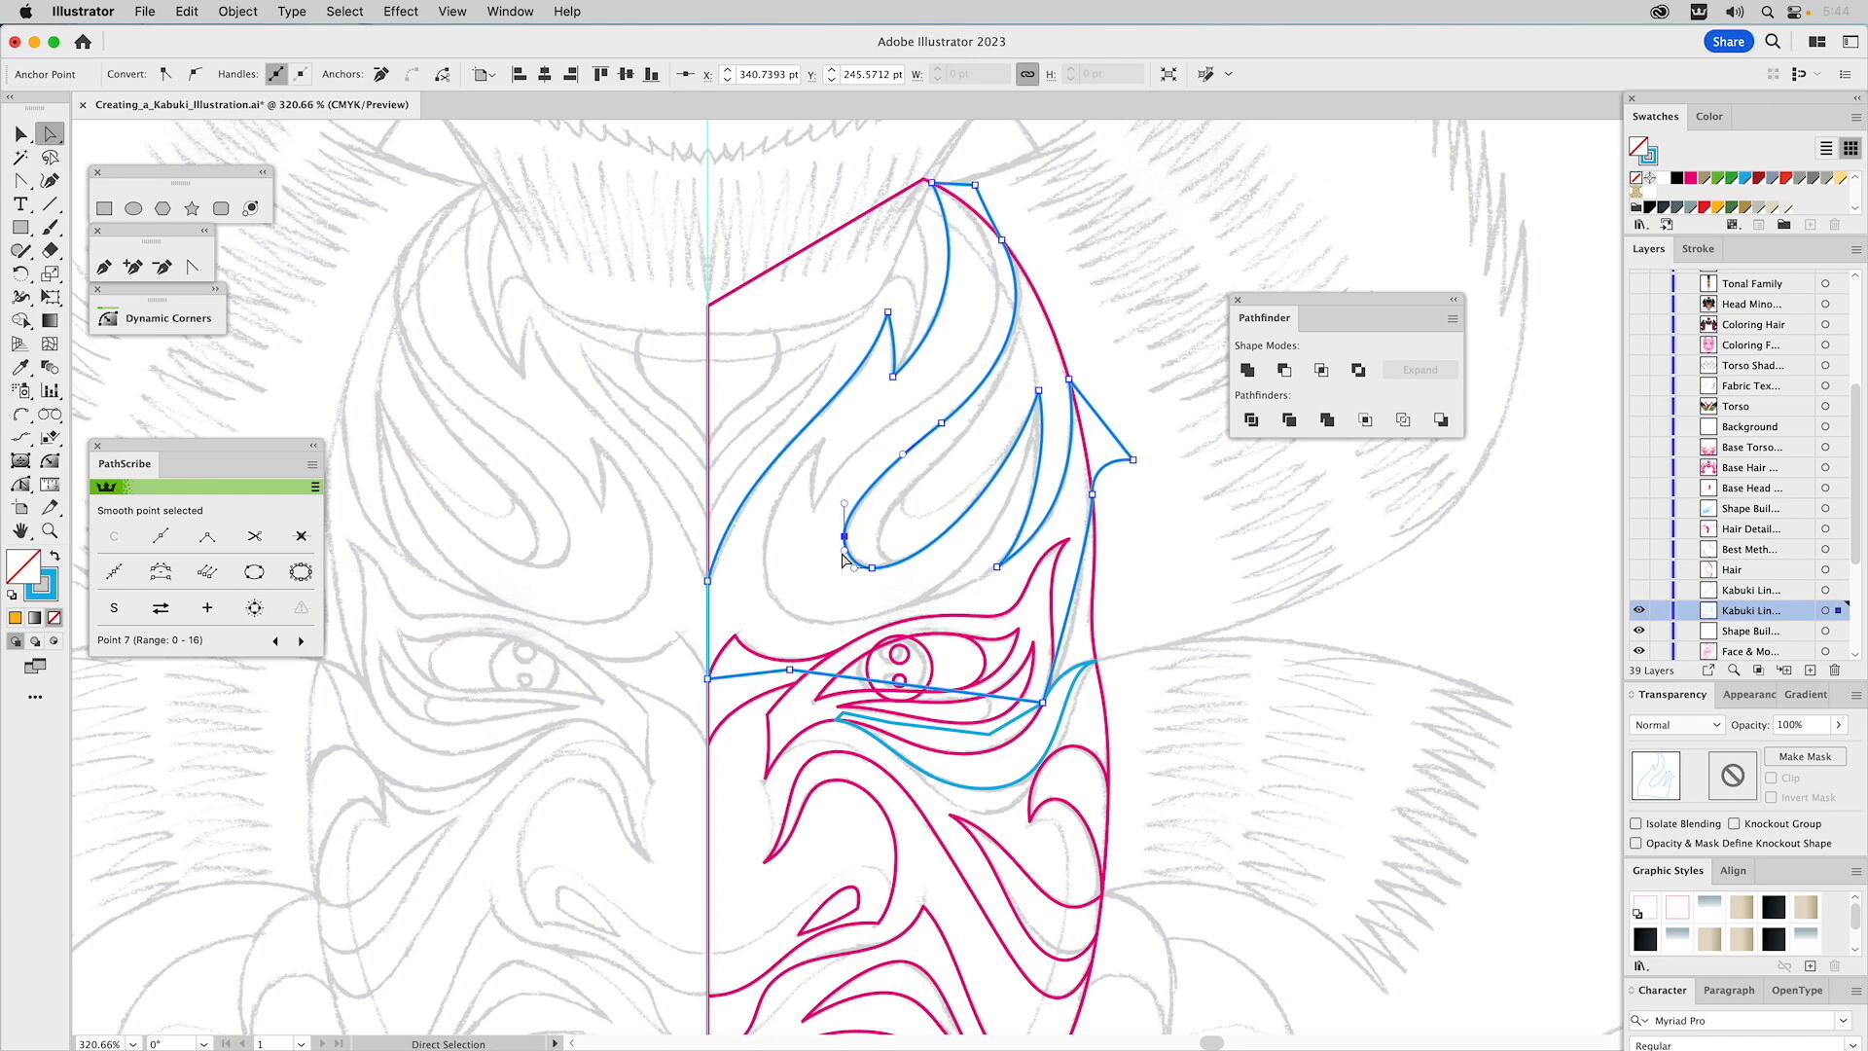
drag(843, 550, 844, 555)
Adjust the handles of the forehead path's segment running down the face edge to the outer eye corner, and deselect it.
click(1070, 608)
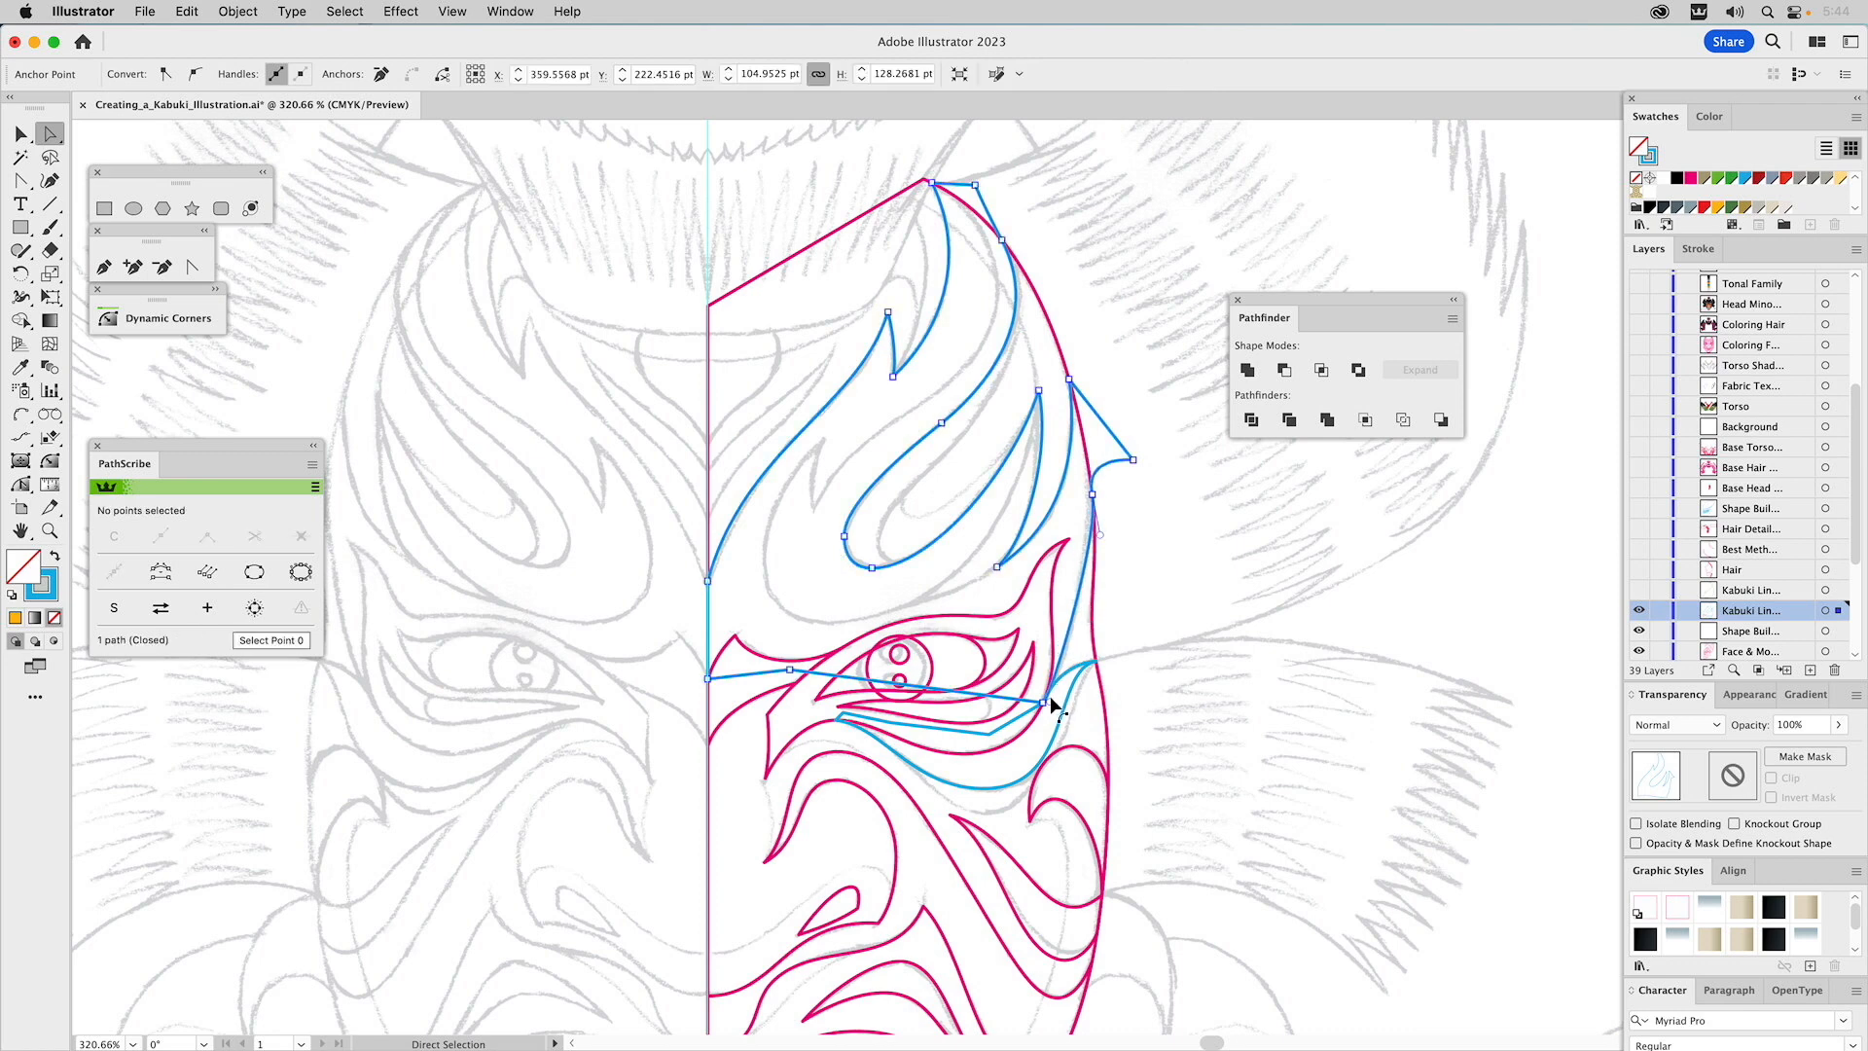
drag(1062, 677, 1073, 652)
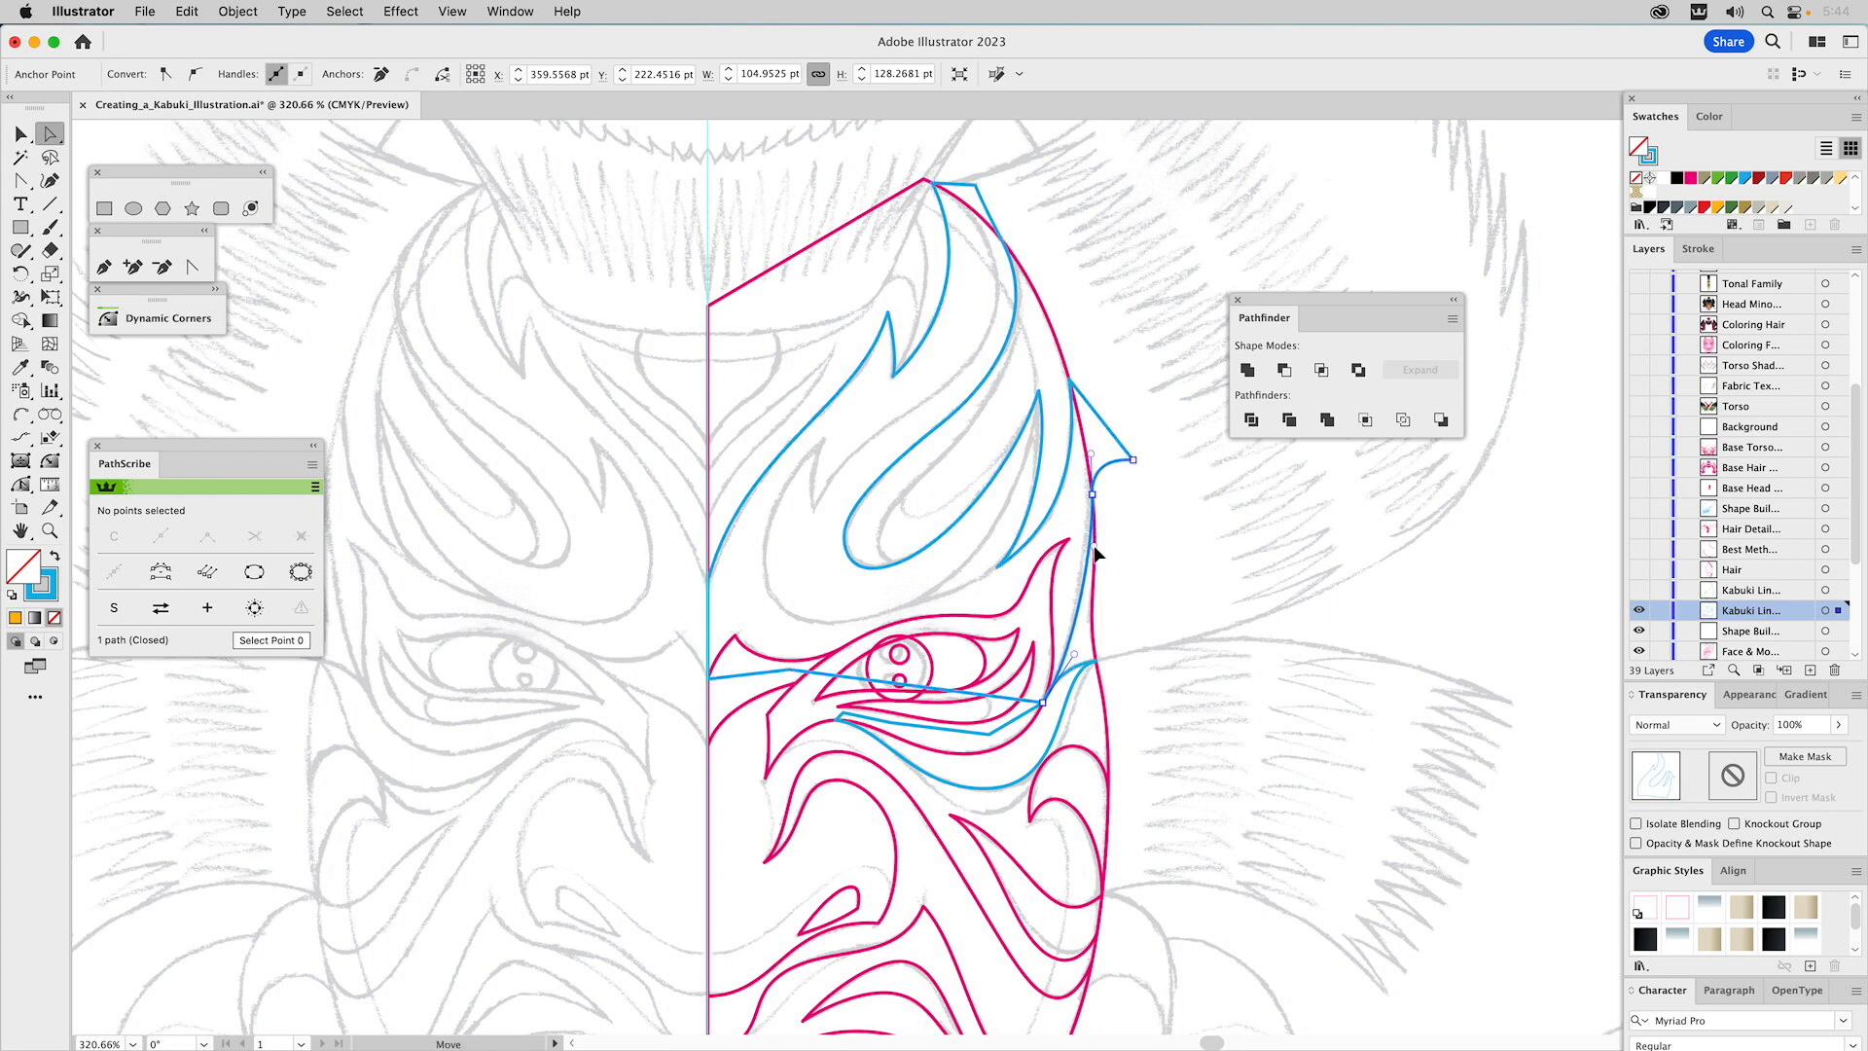
click(1158, 536)
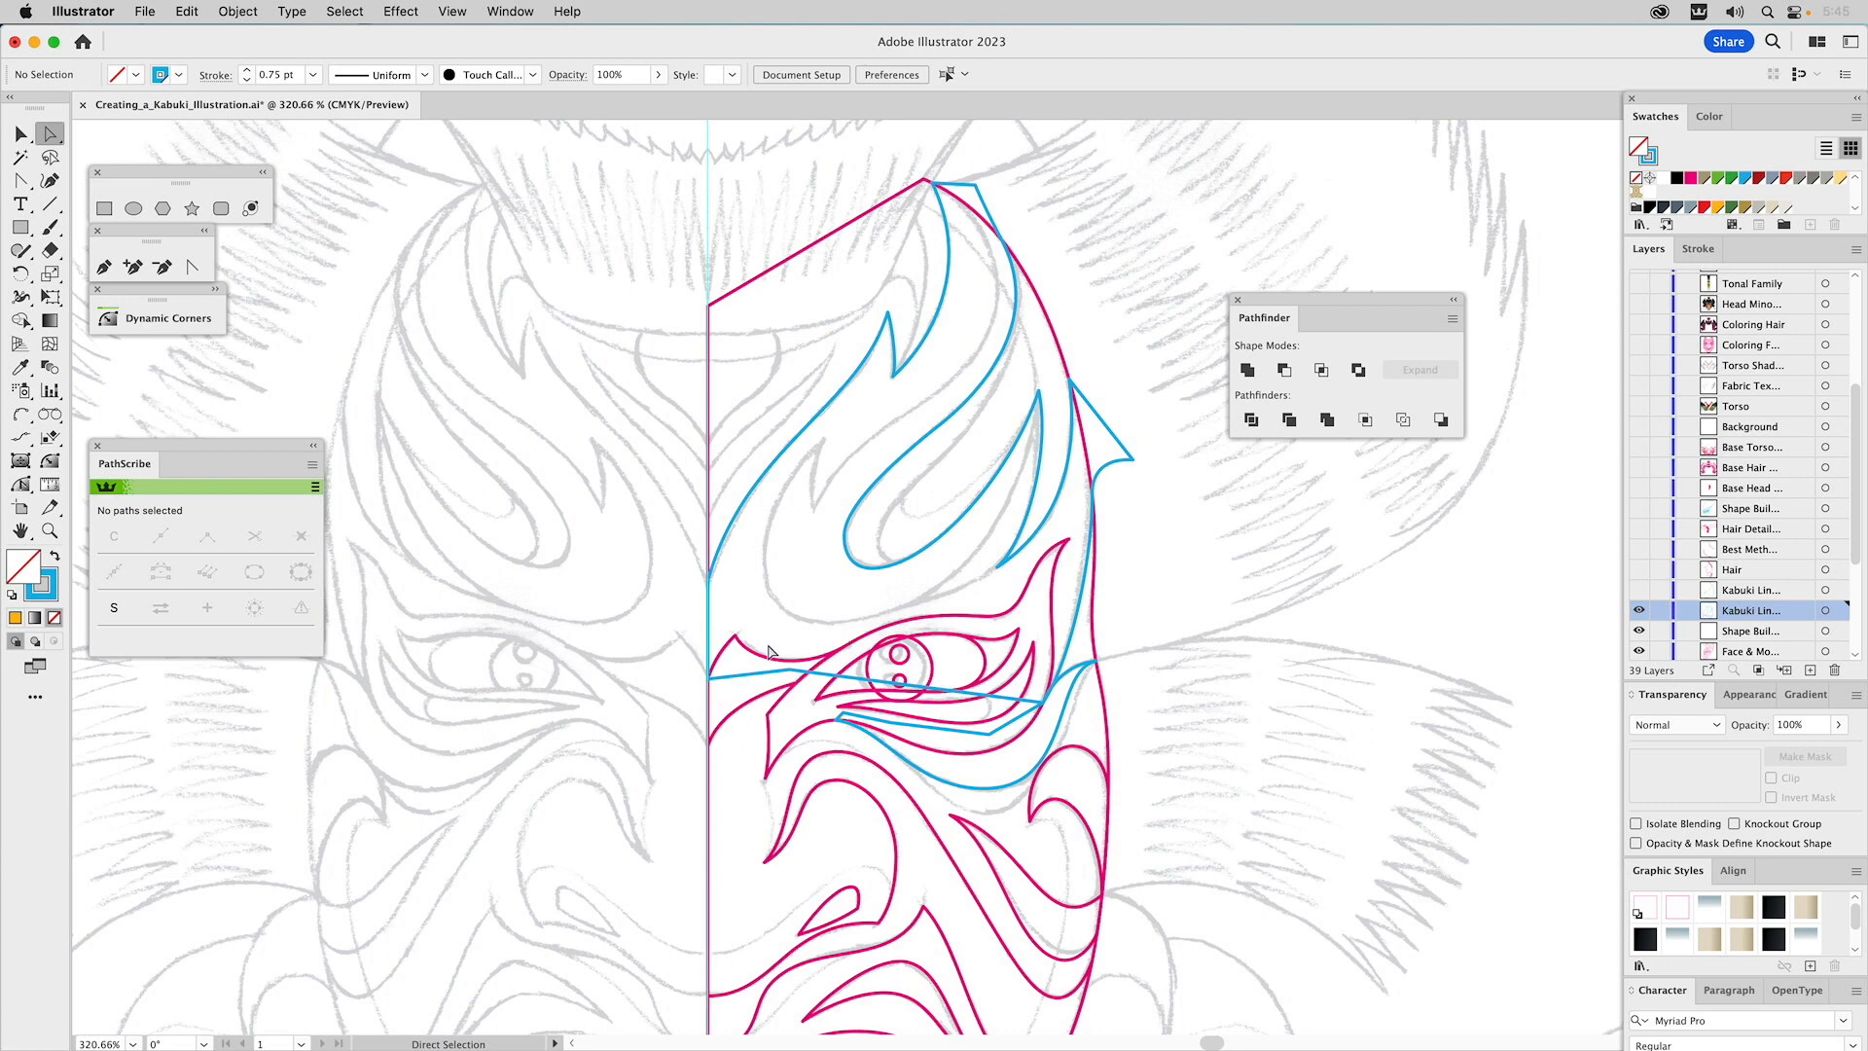
Fill copies of the eye-surround and nose-bridge shapes with orange on the blue line layer and unite them into one shape.
key(v)
click(779, 711)
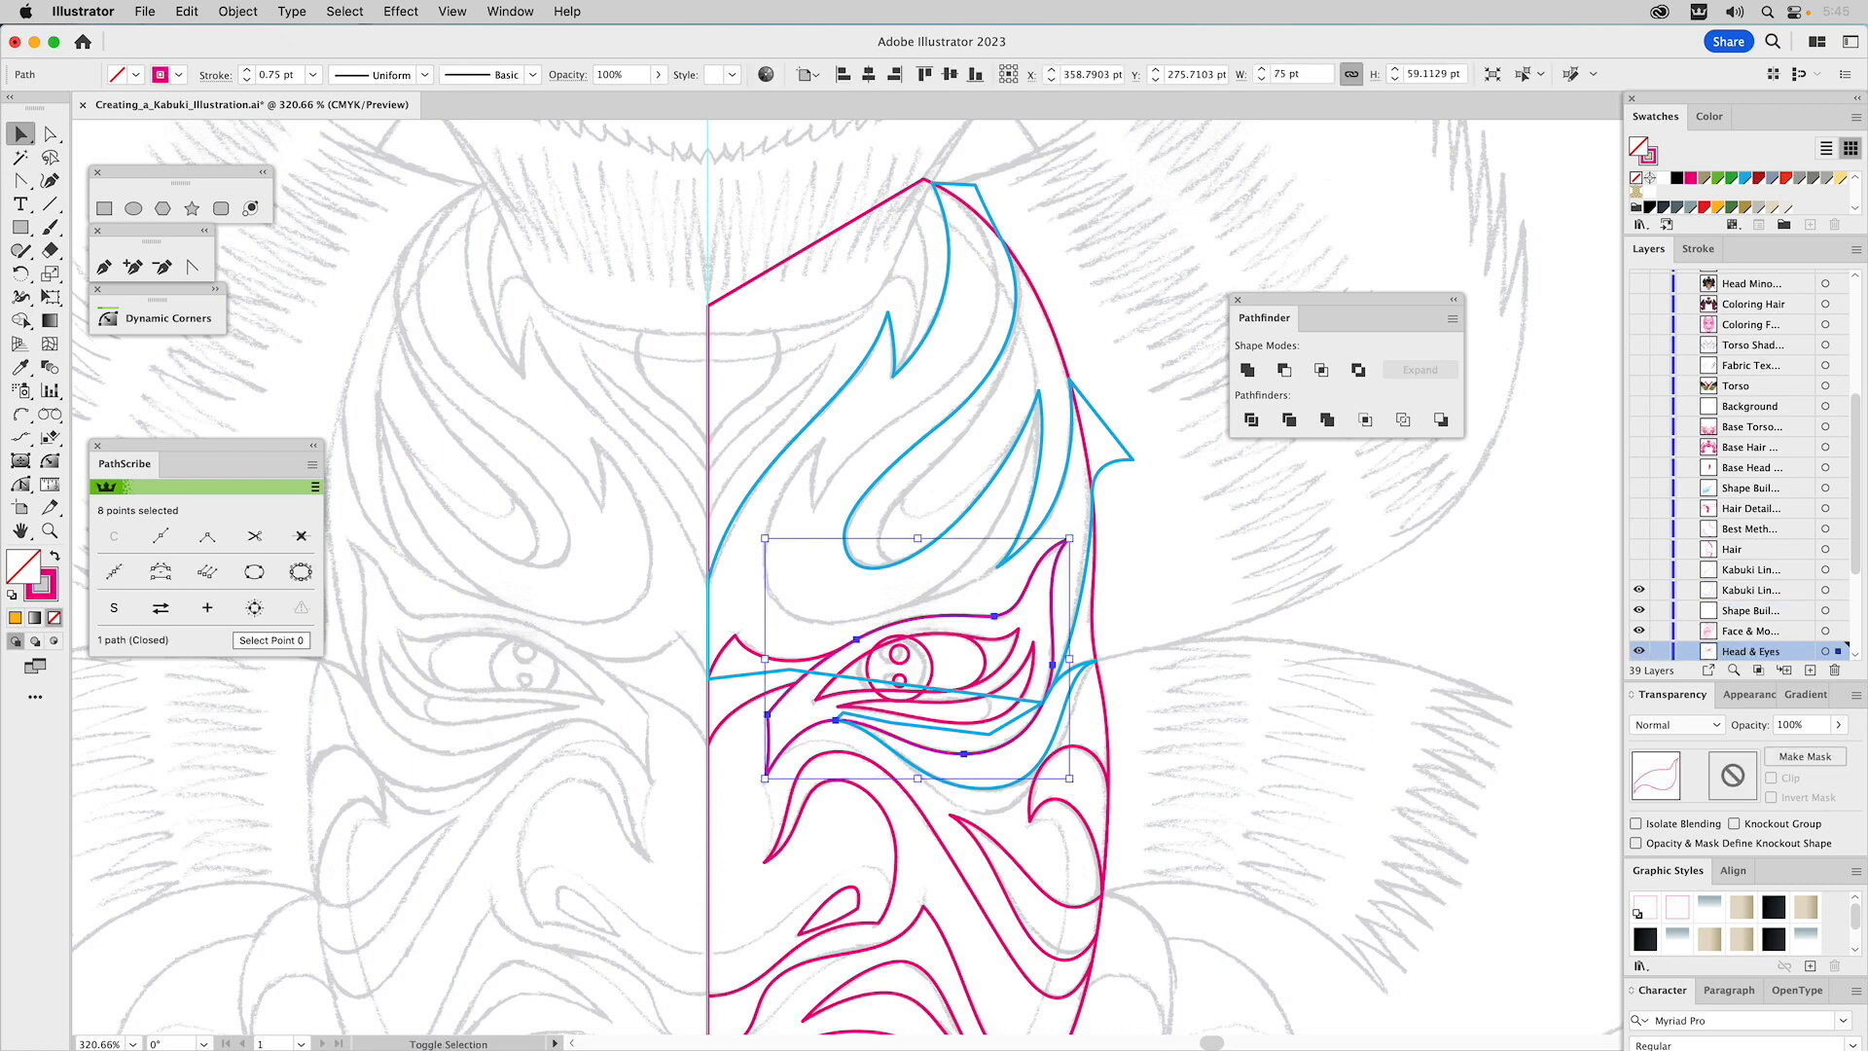
shift+click(746, 704)
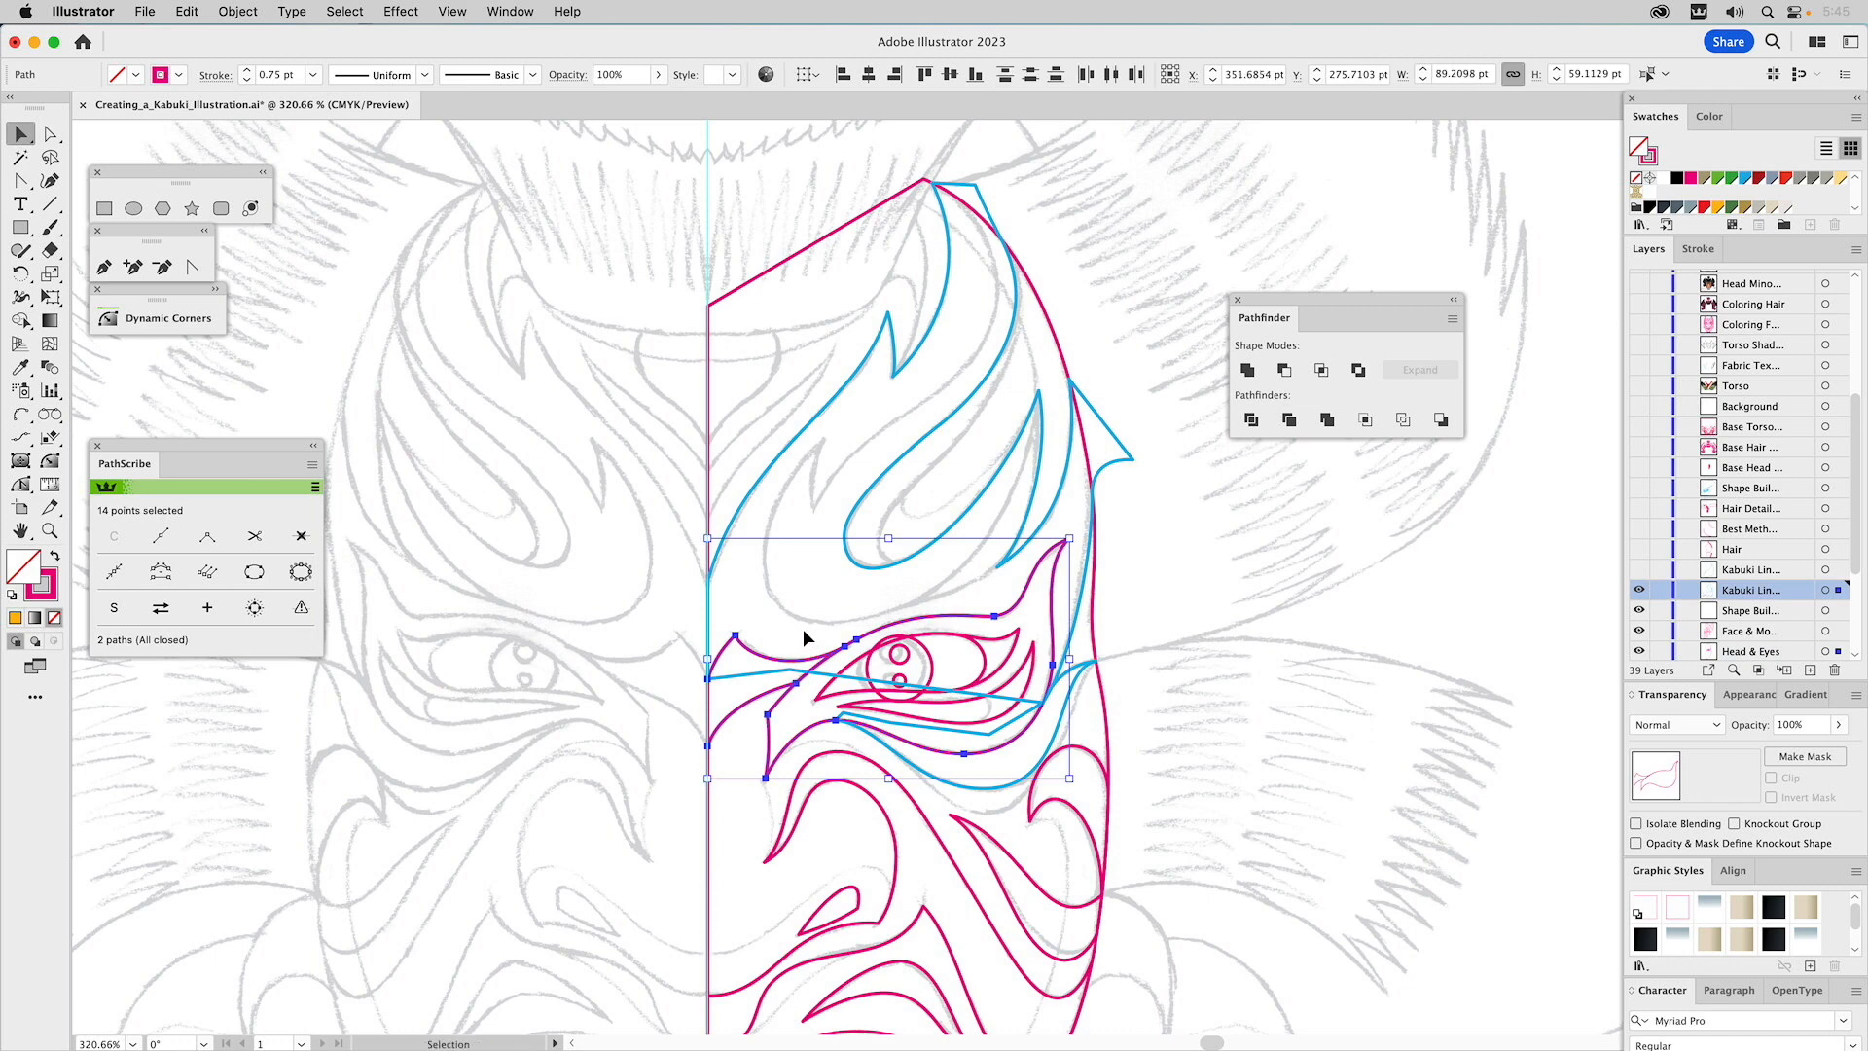
click(1719, 208)
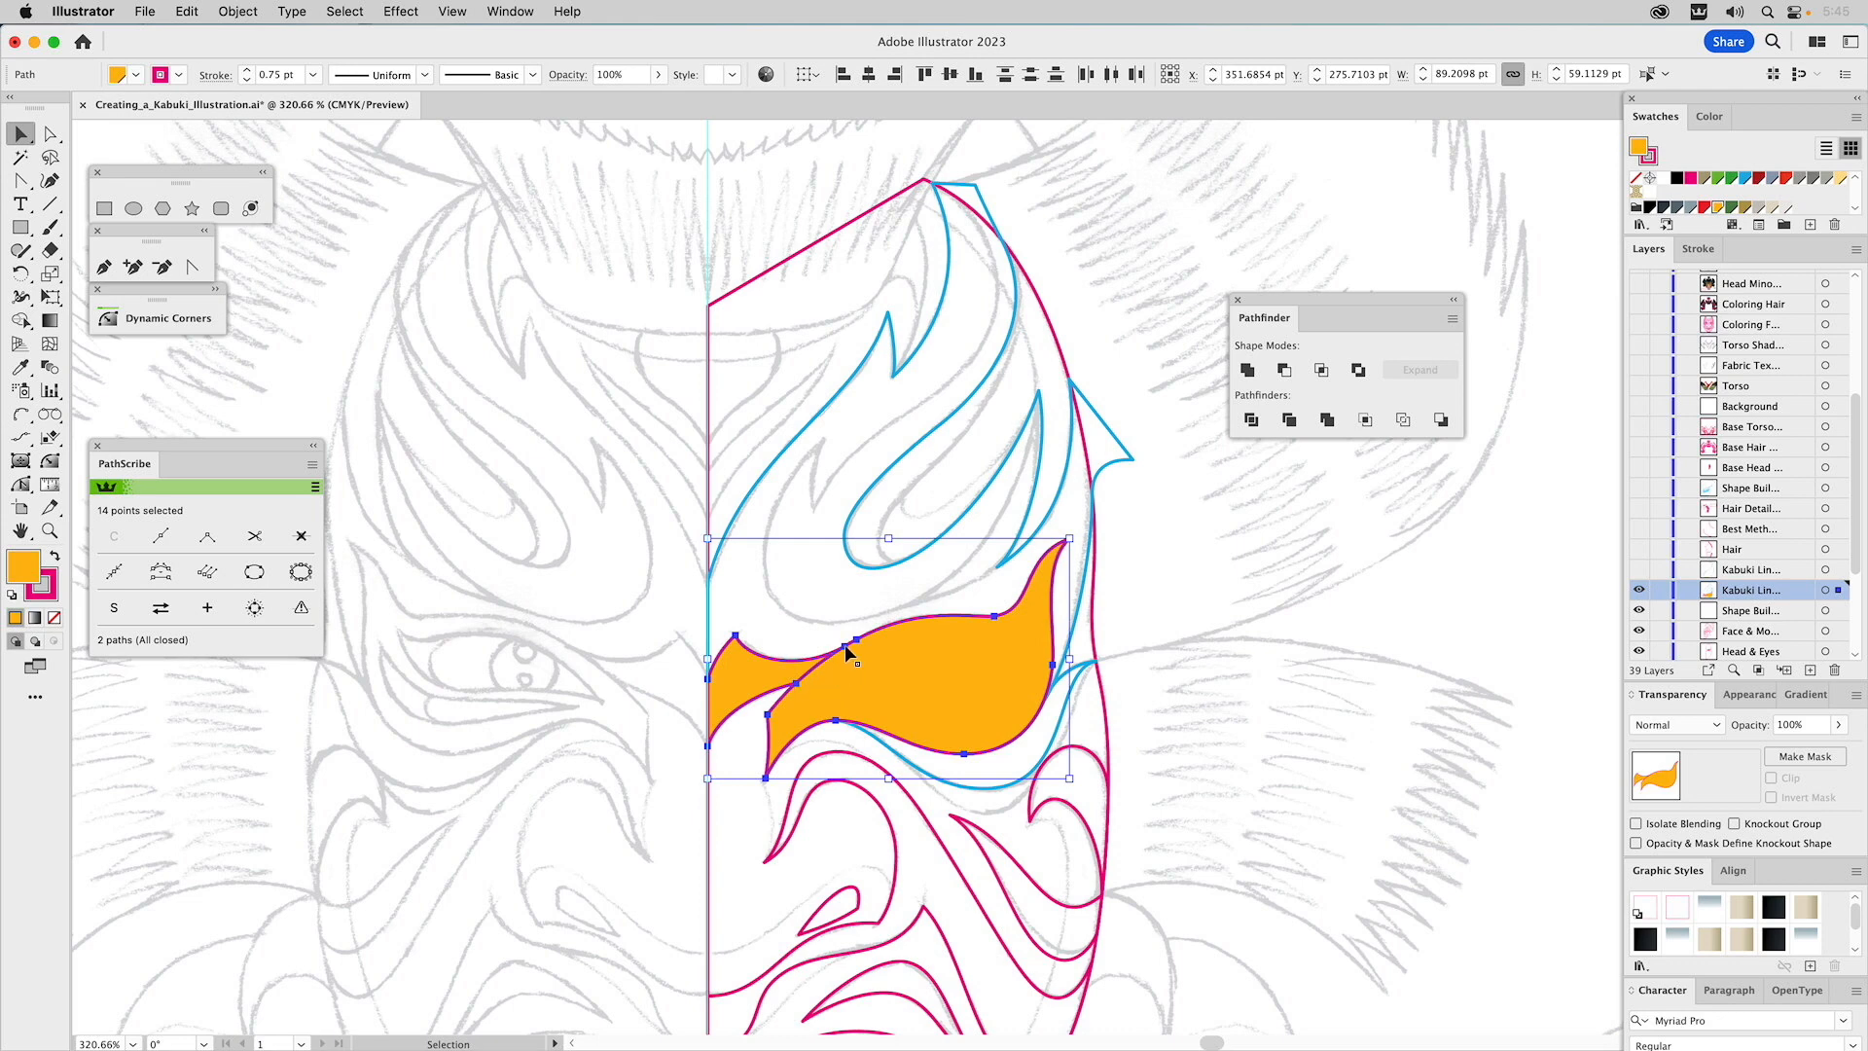
click(1247, 372)
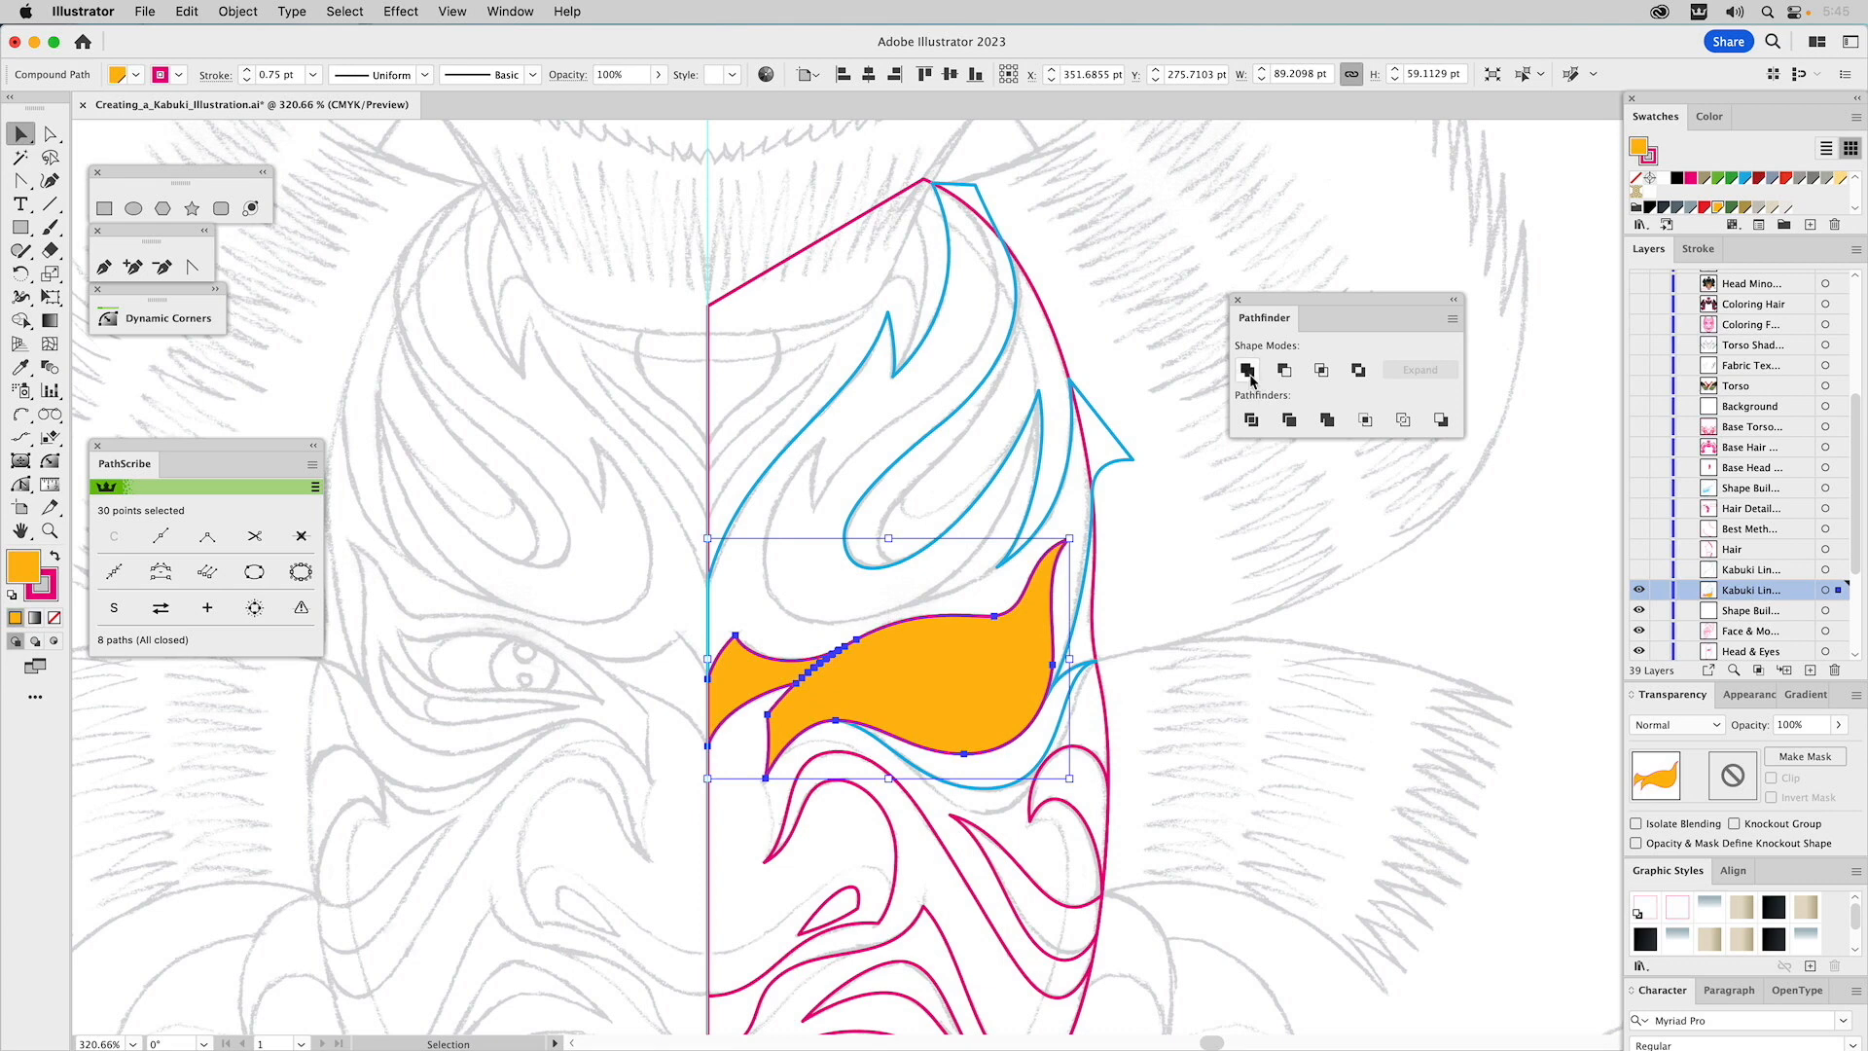
click(1249, 377)
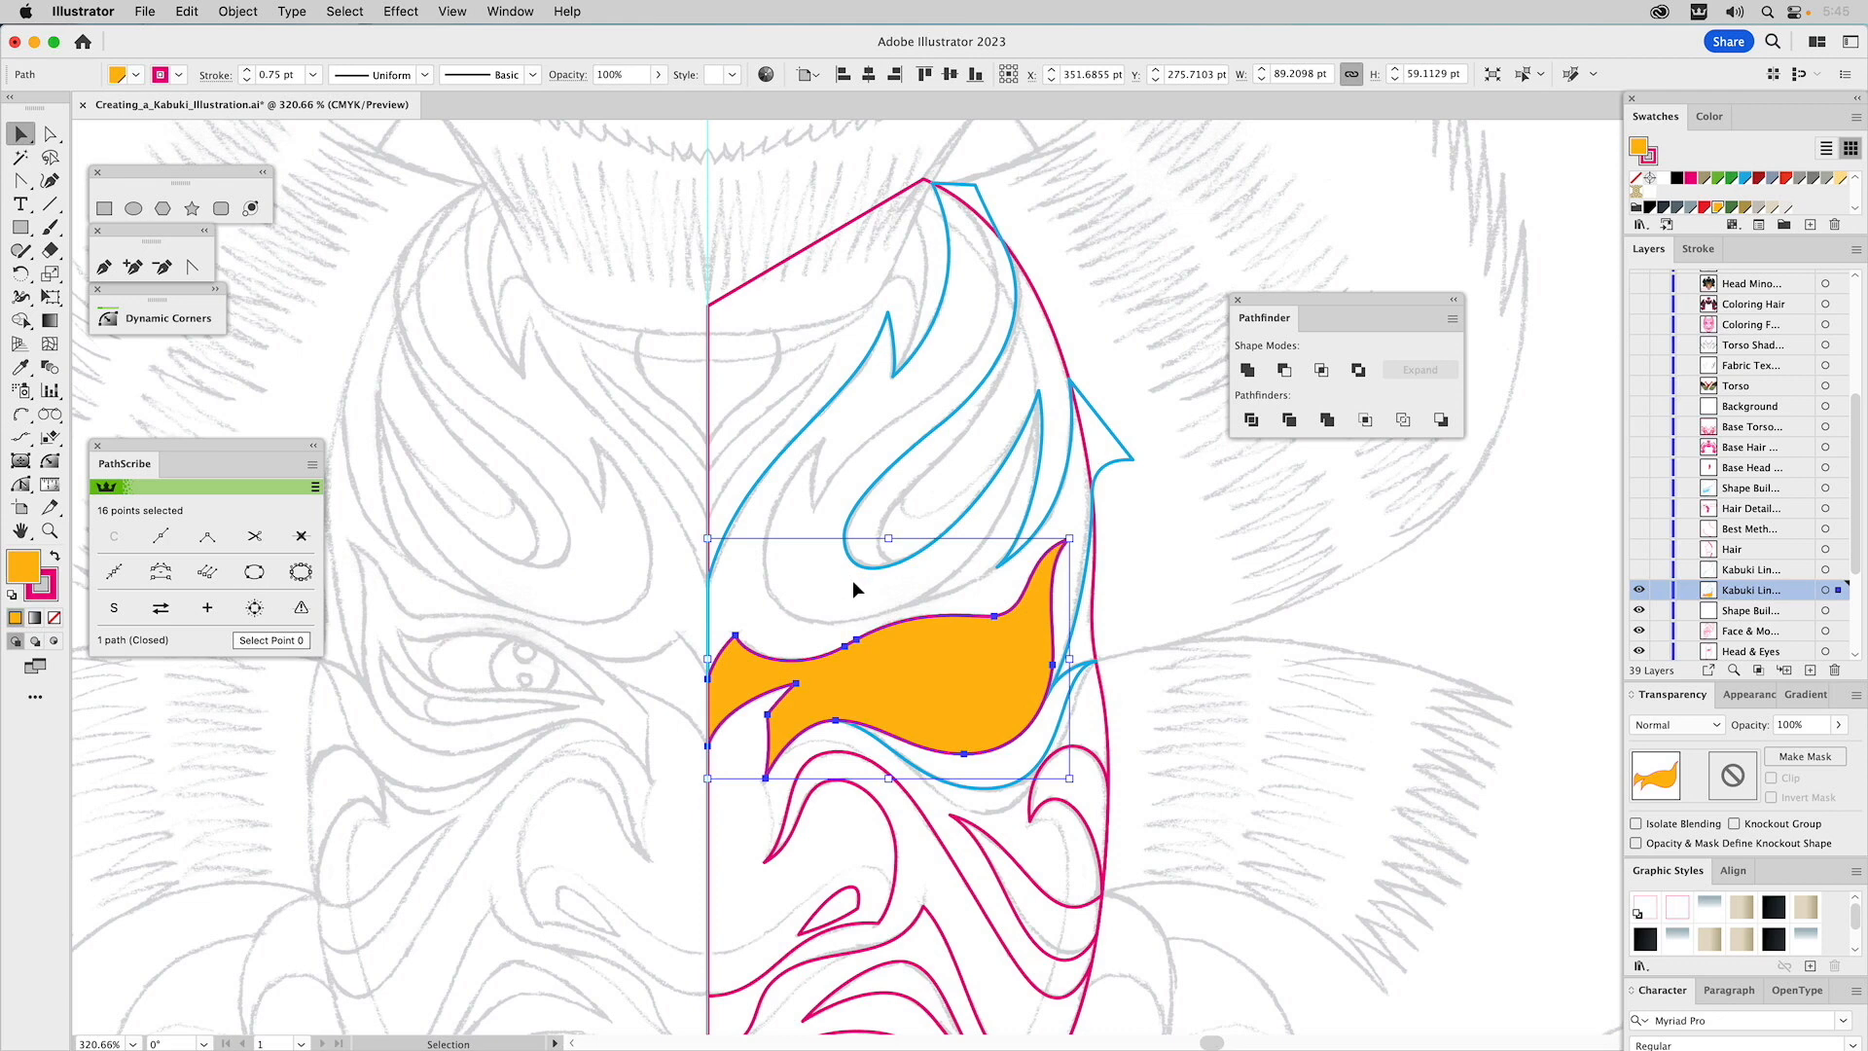
Review the Pathfinder precision and redundant-point options and close them without changes.
click(1452, 320)
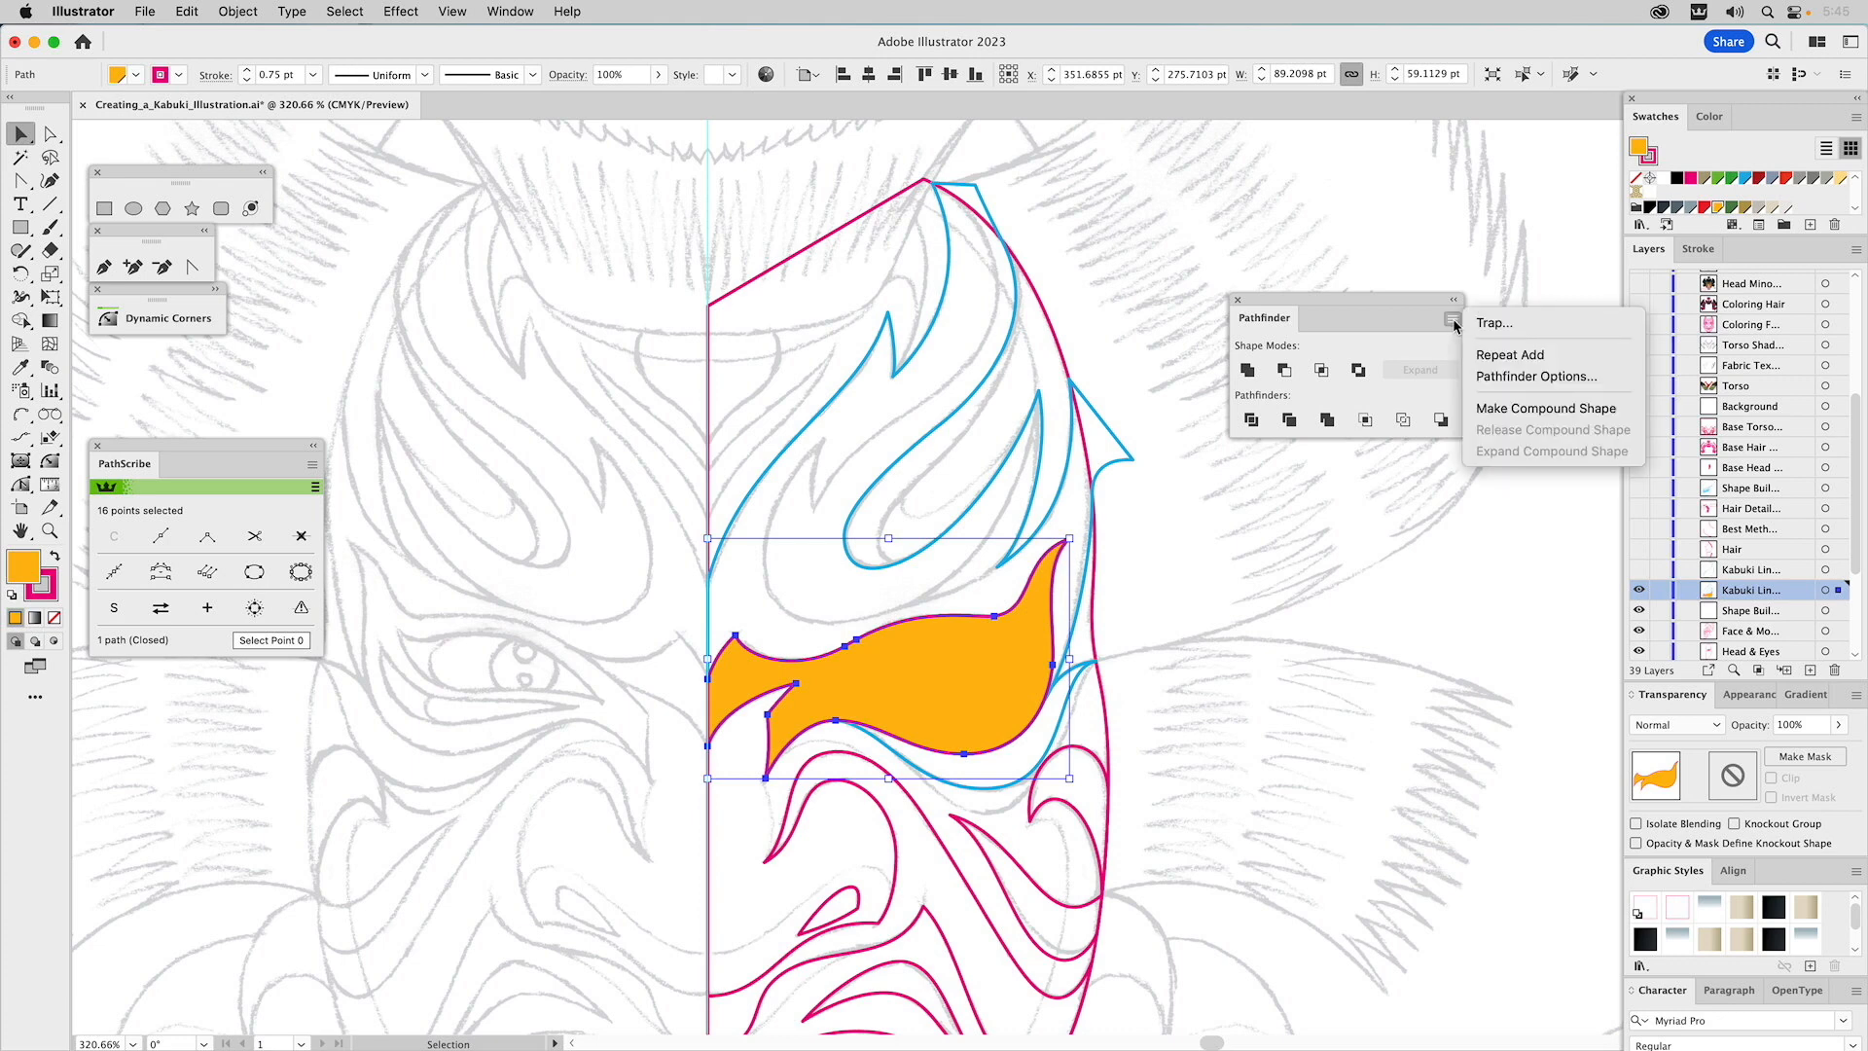
click(1511, 378)
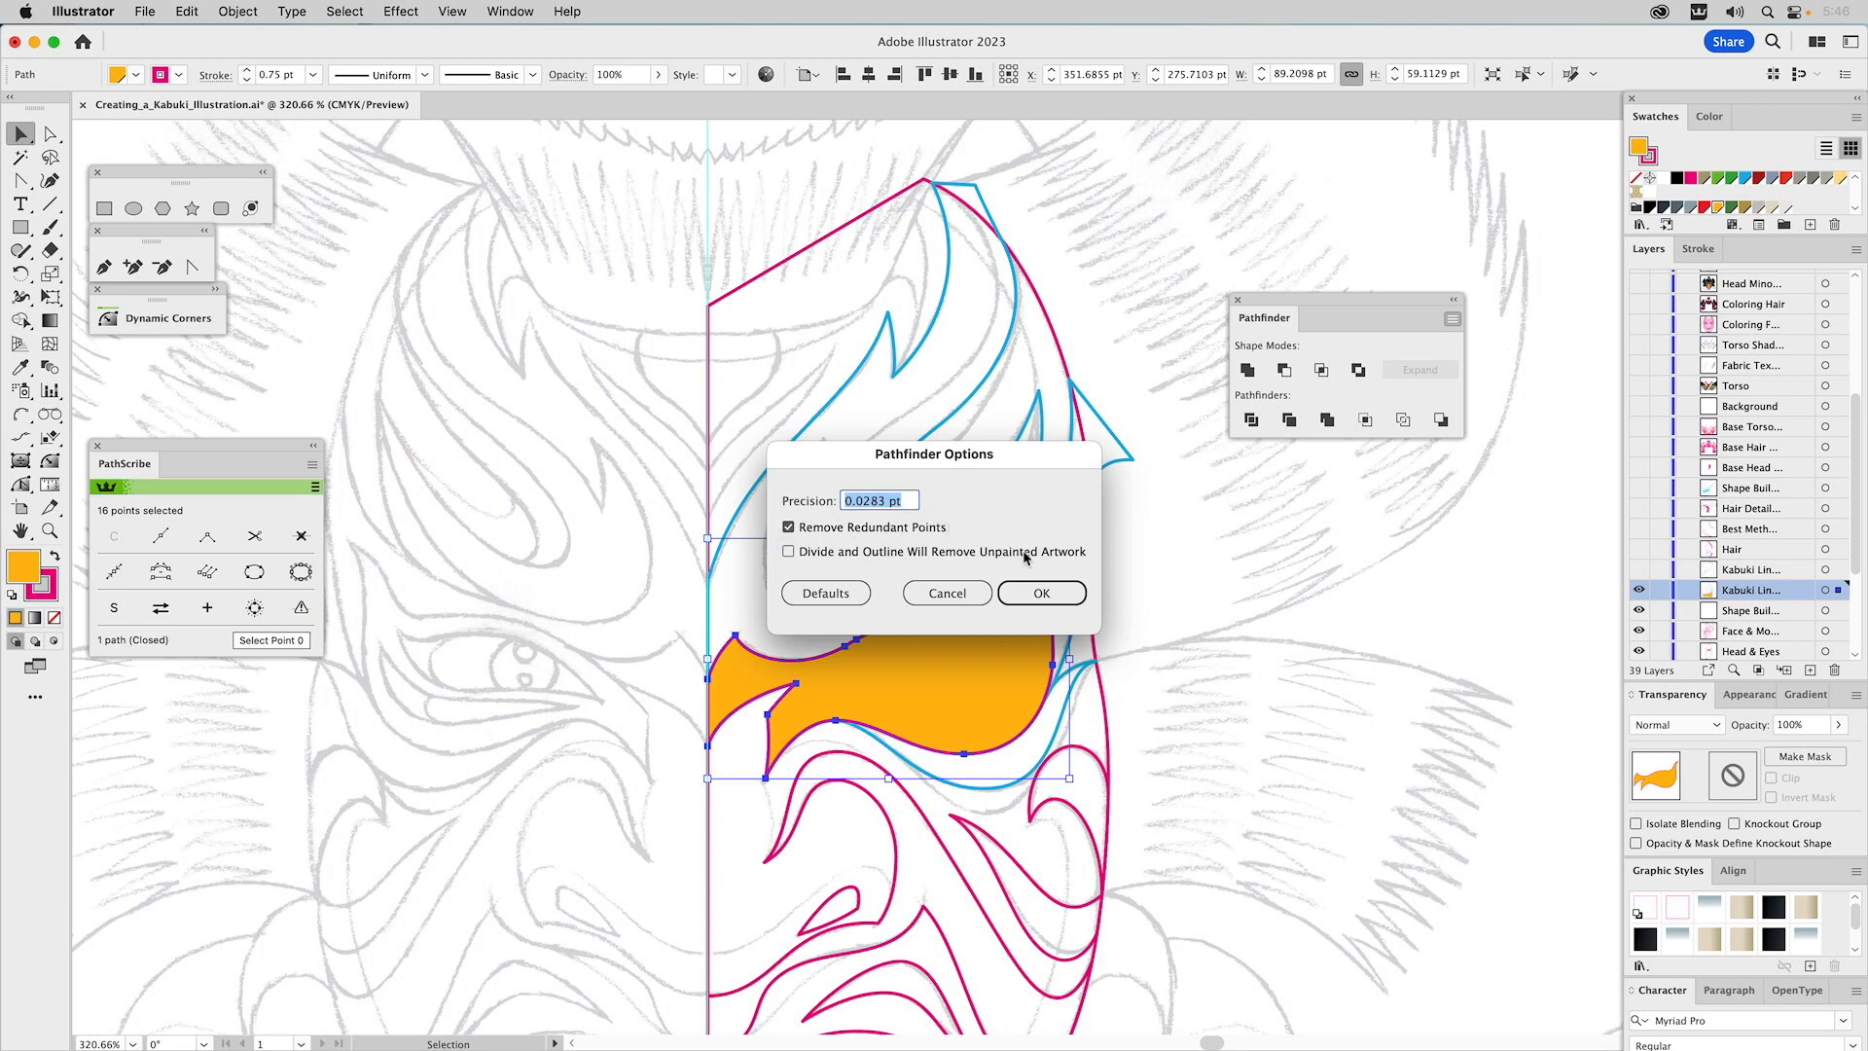
click(963, 592)
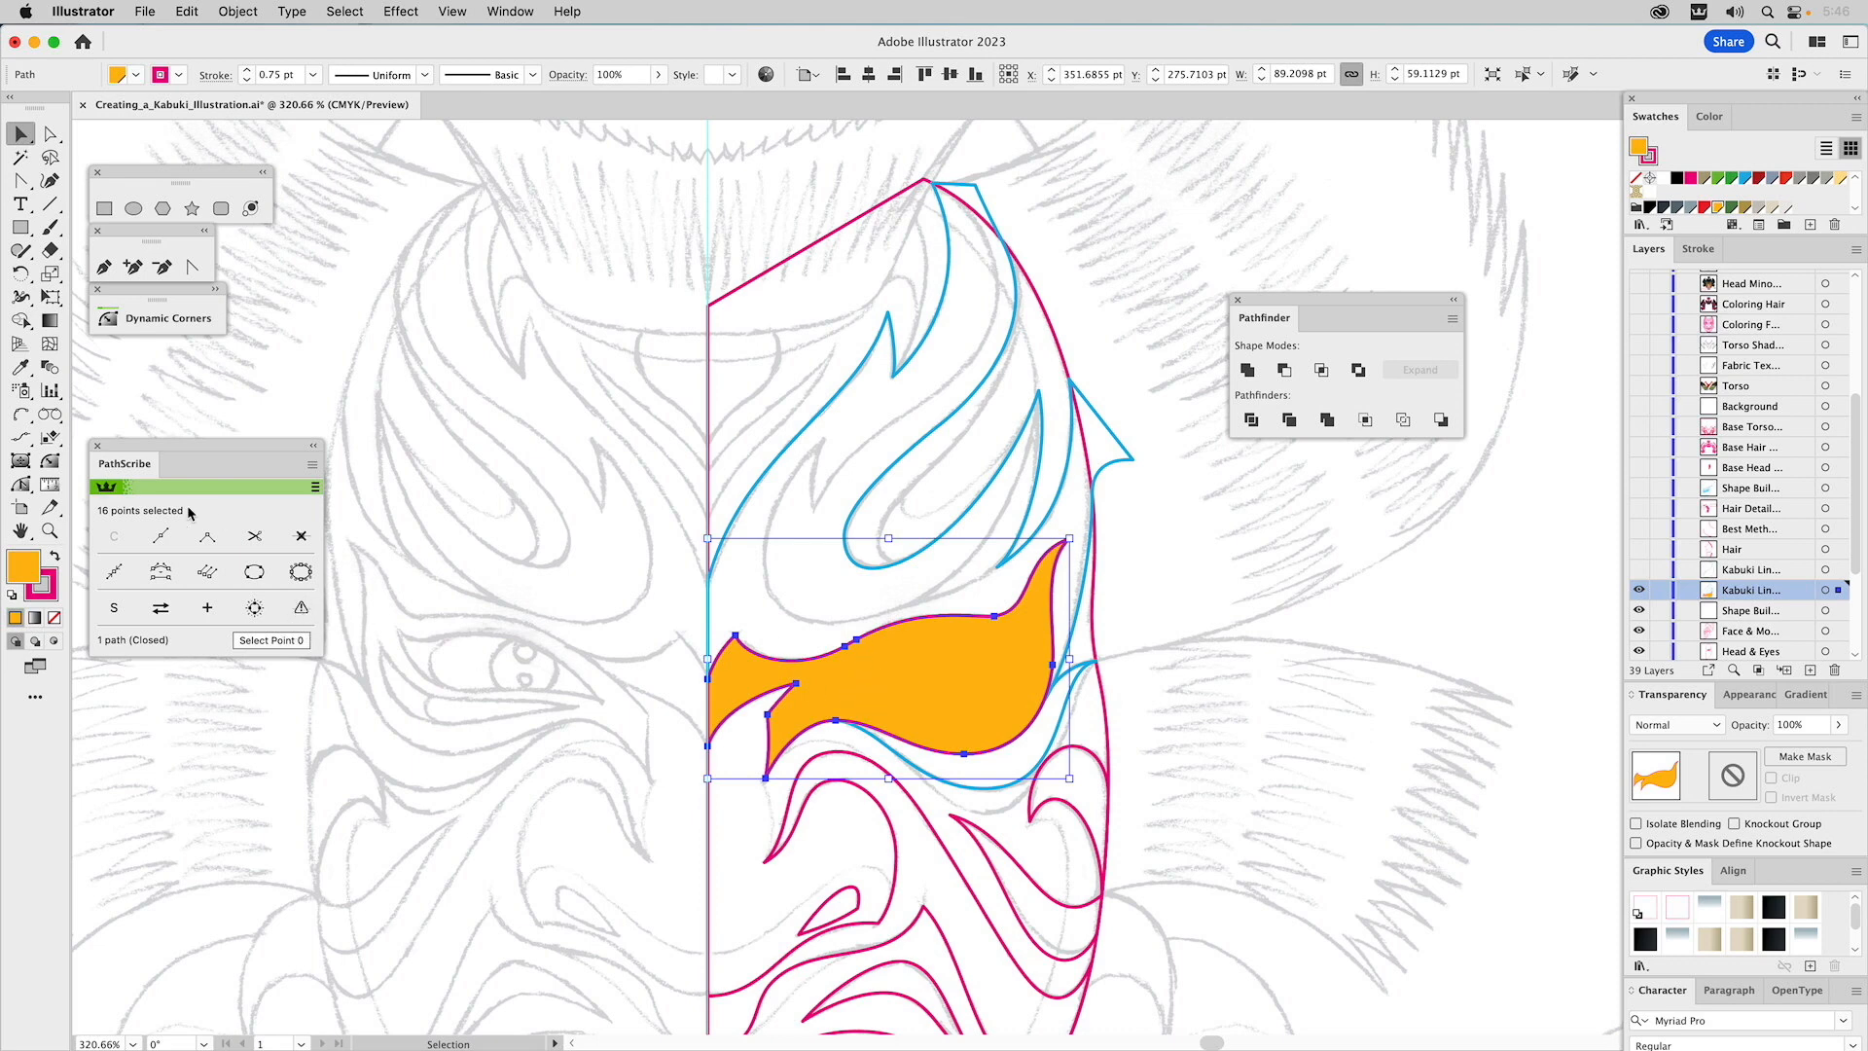
Clean up the unneeded points of the united orange shape with PathScribe and deselect it.
click(301, 608)
click(1141, 557)
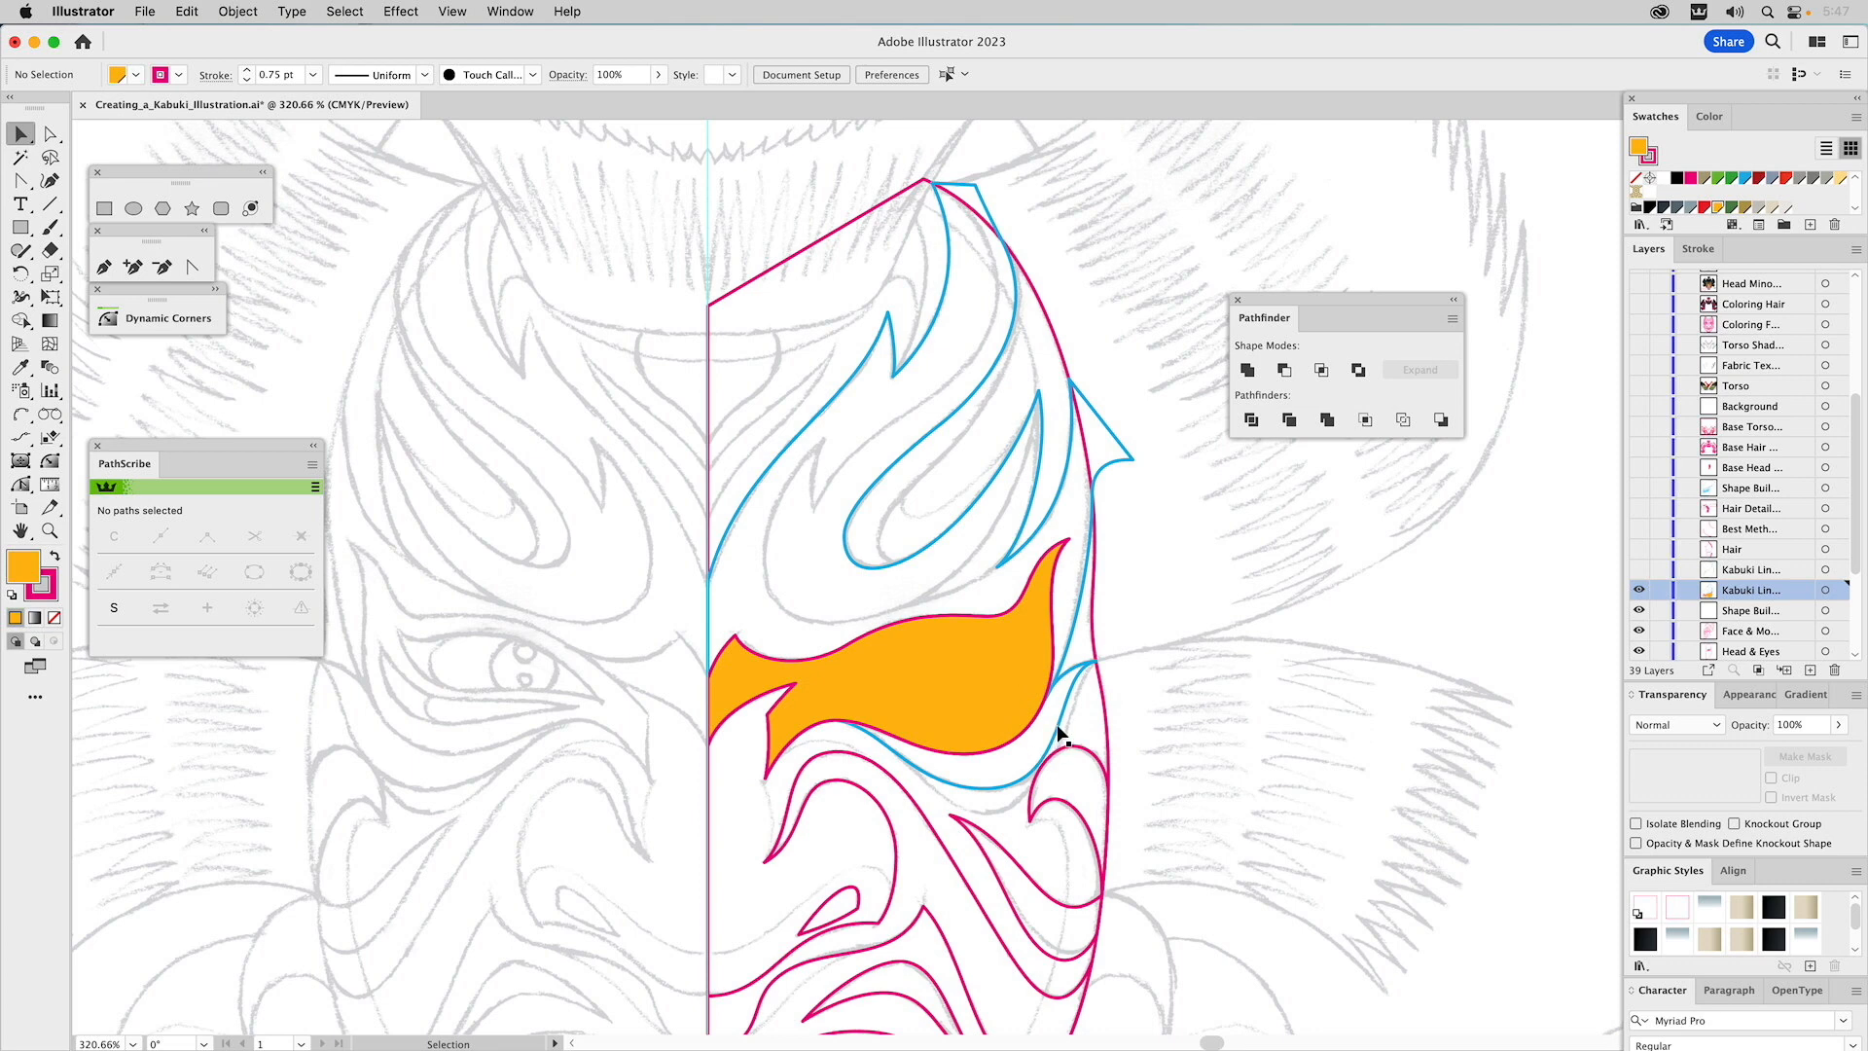
Subtract a copy of the orange eye shape from the blue forehead flame shape with Minus Front.
click(1056, 737)
click(1126, 617)
click(1049, 611)
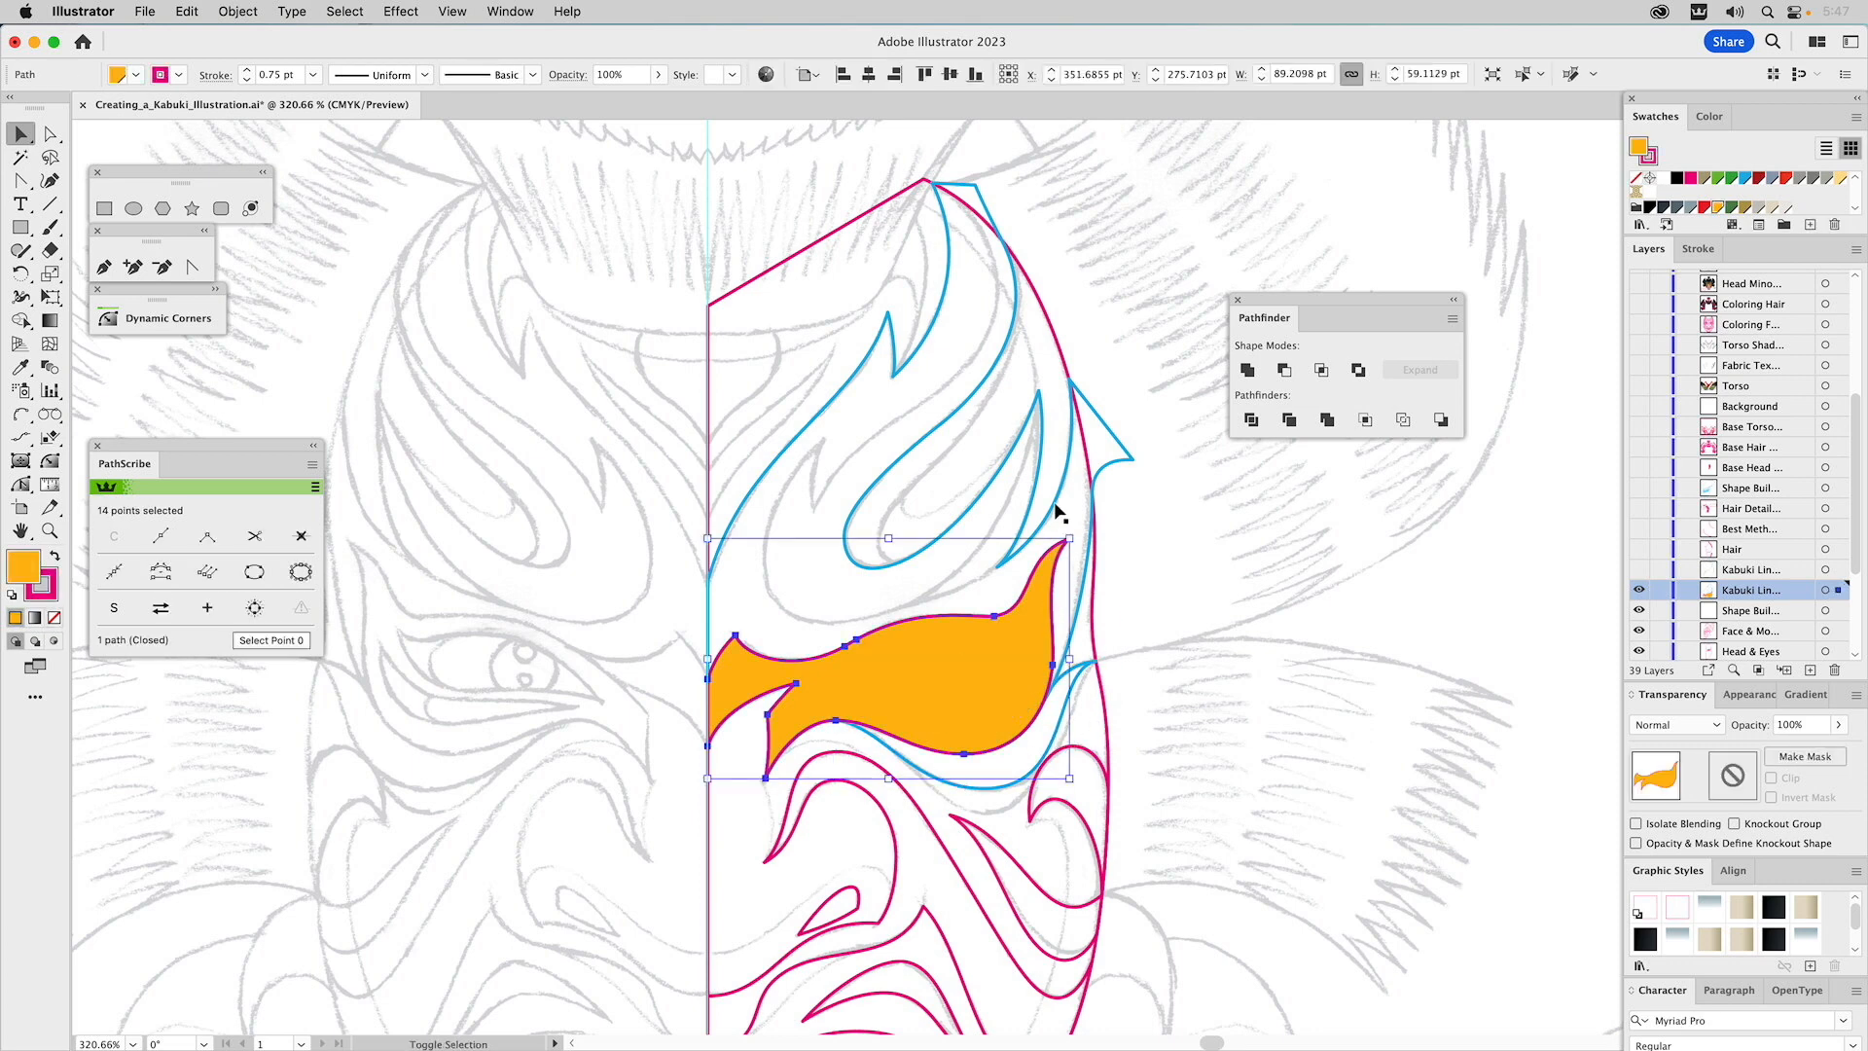
shift+click(1061, 507)
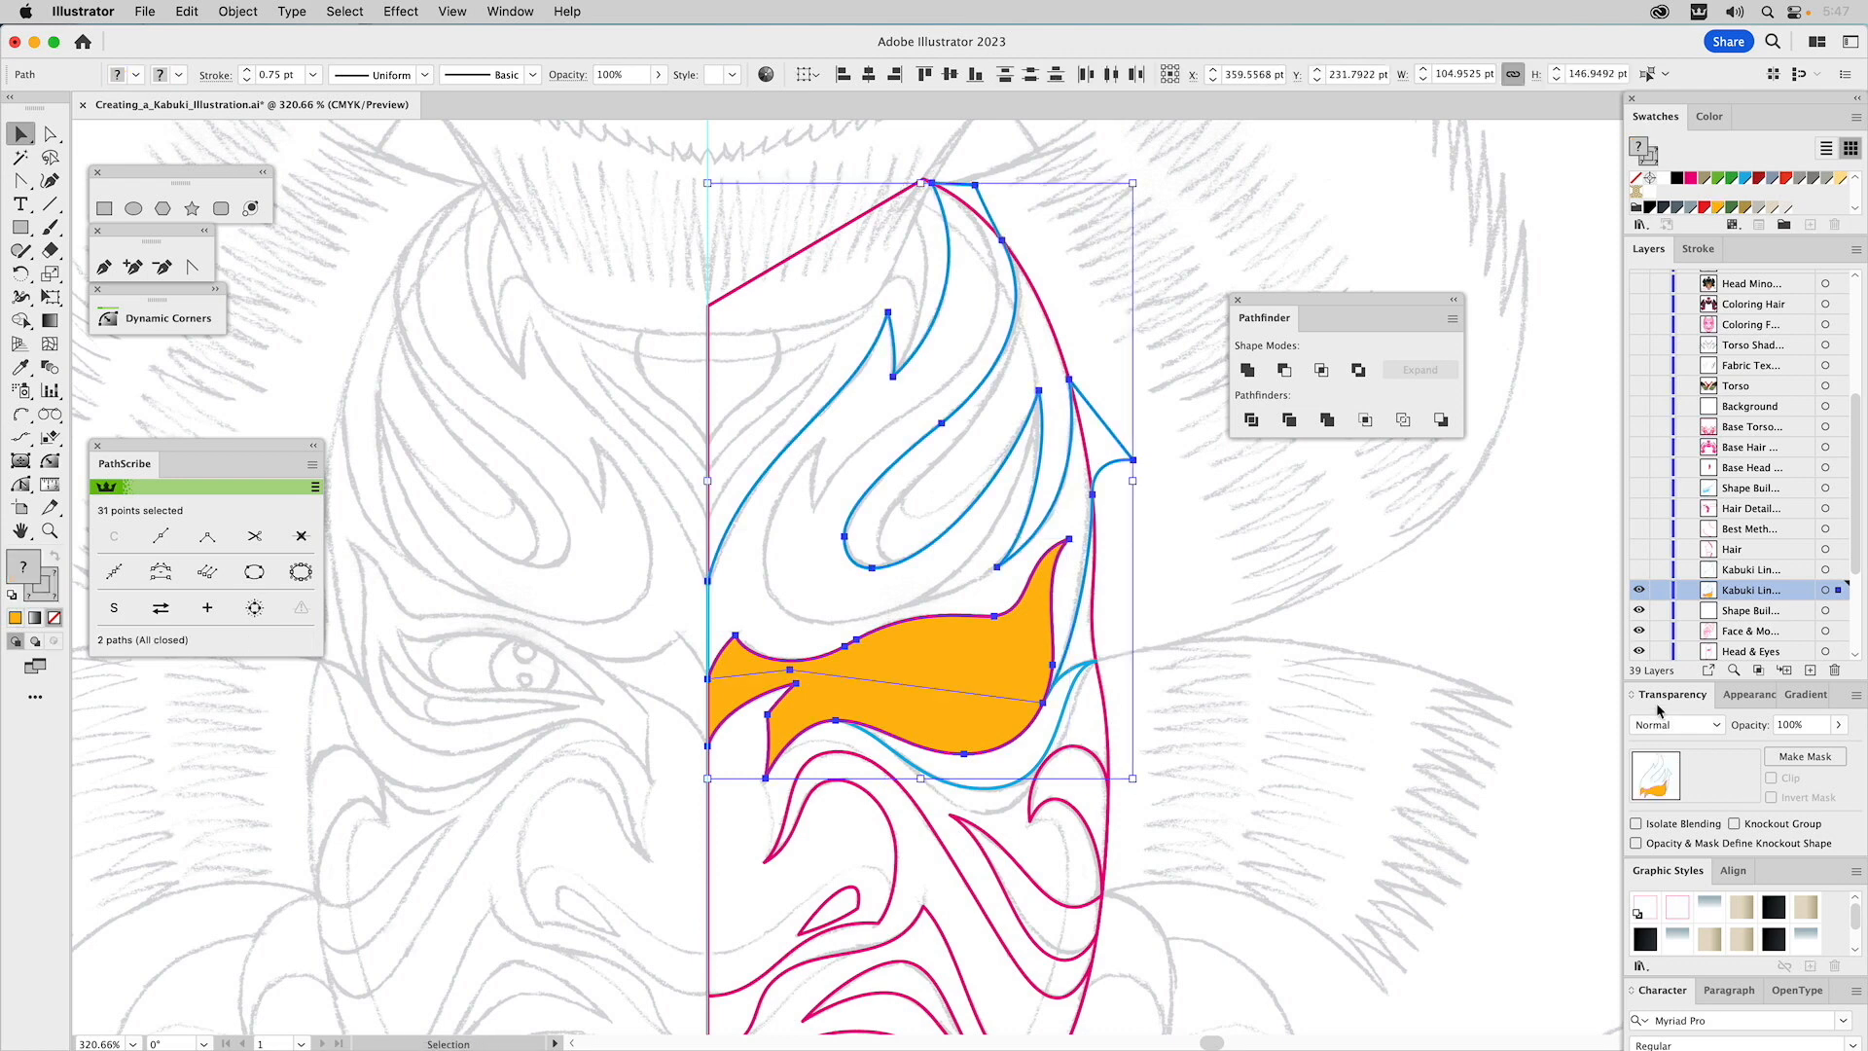
click(1285, 371)
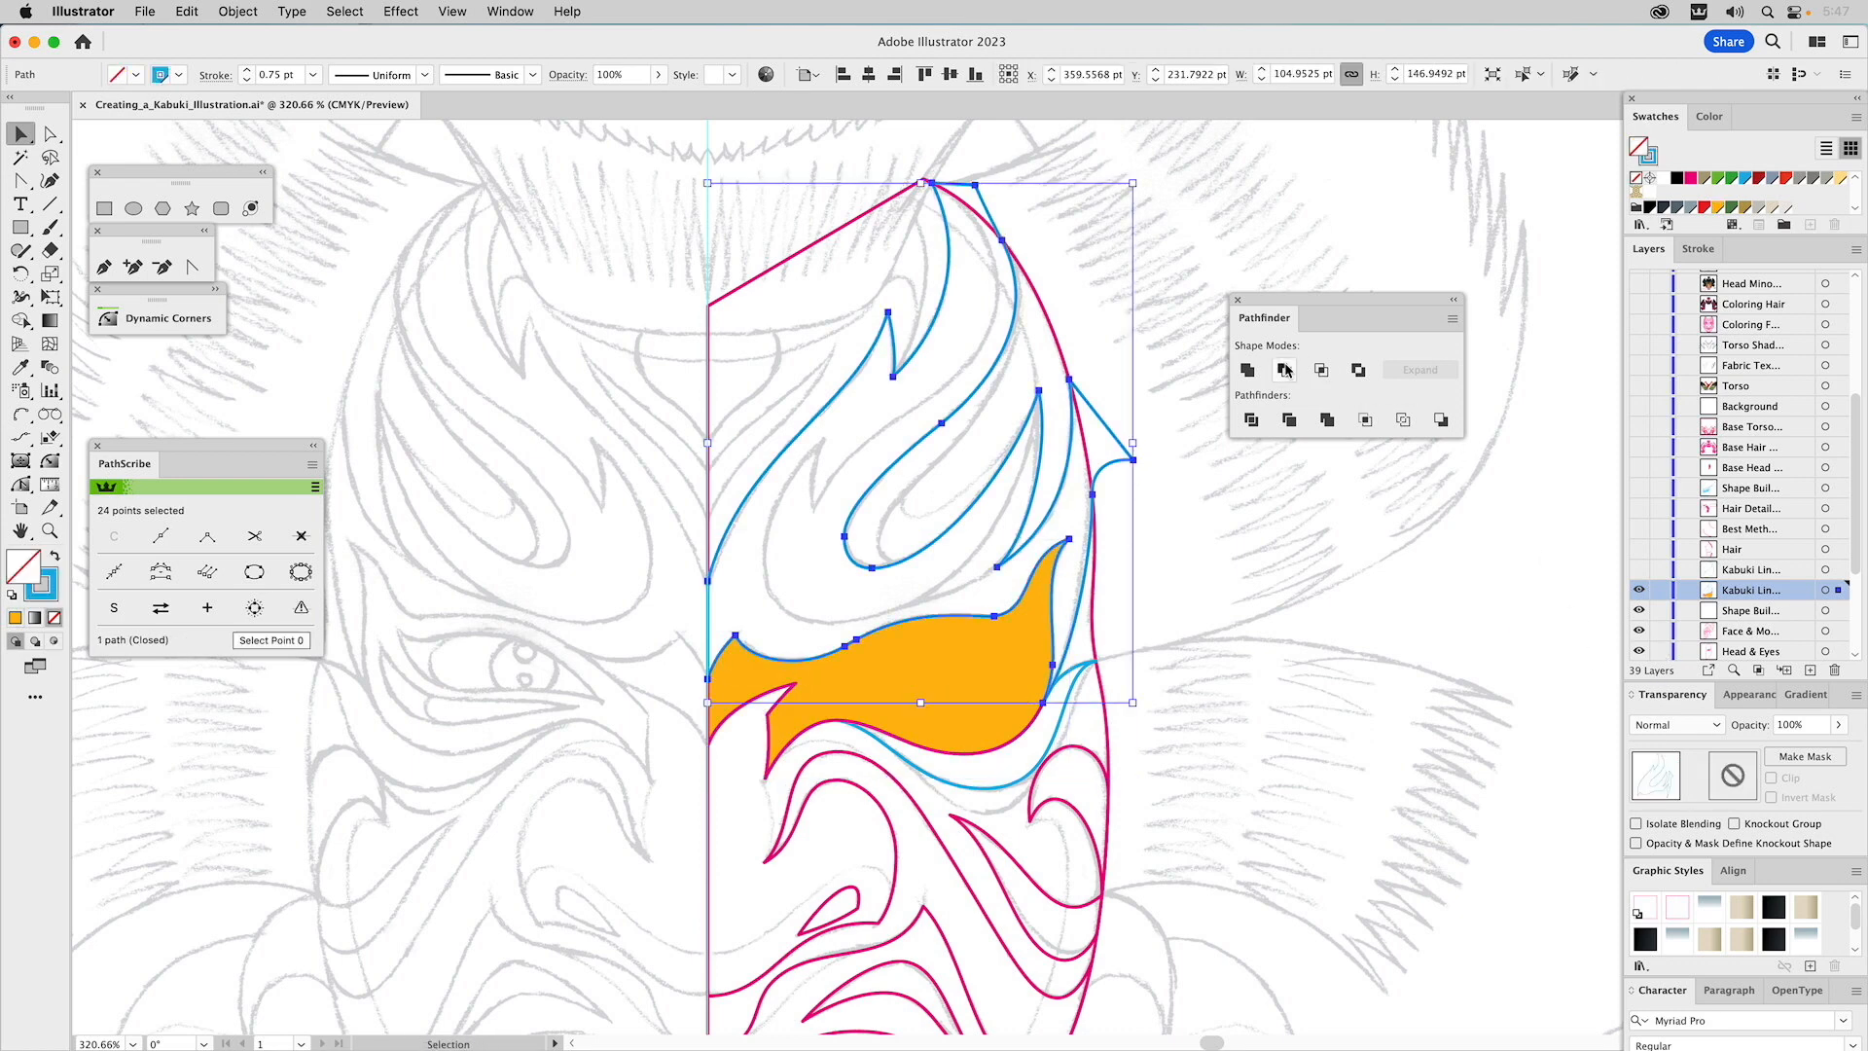
click(1228, 548)
Subtract the orange eye shape from the blue under-eye shape with Minus Front and deselect the result.
click(1008, 651)
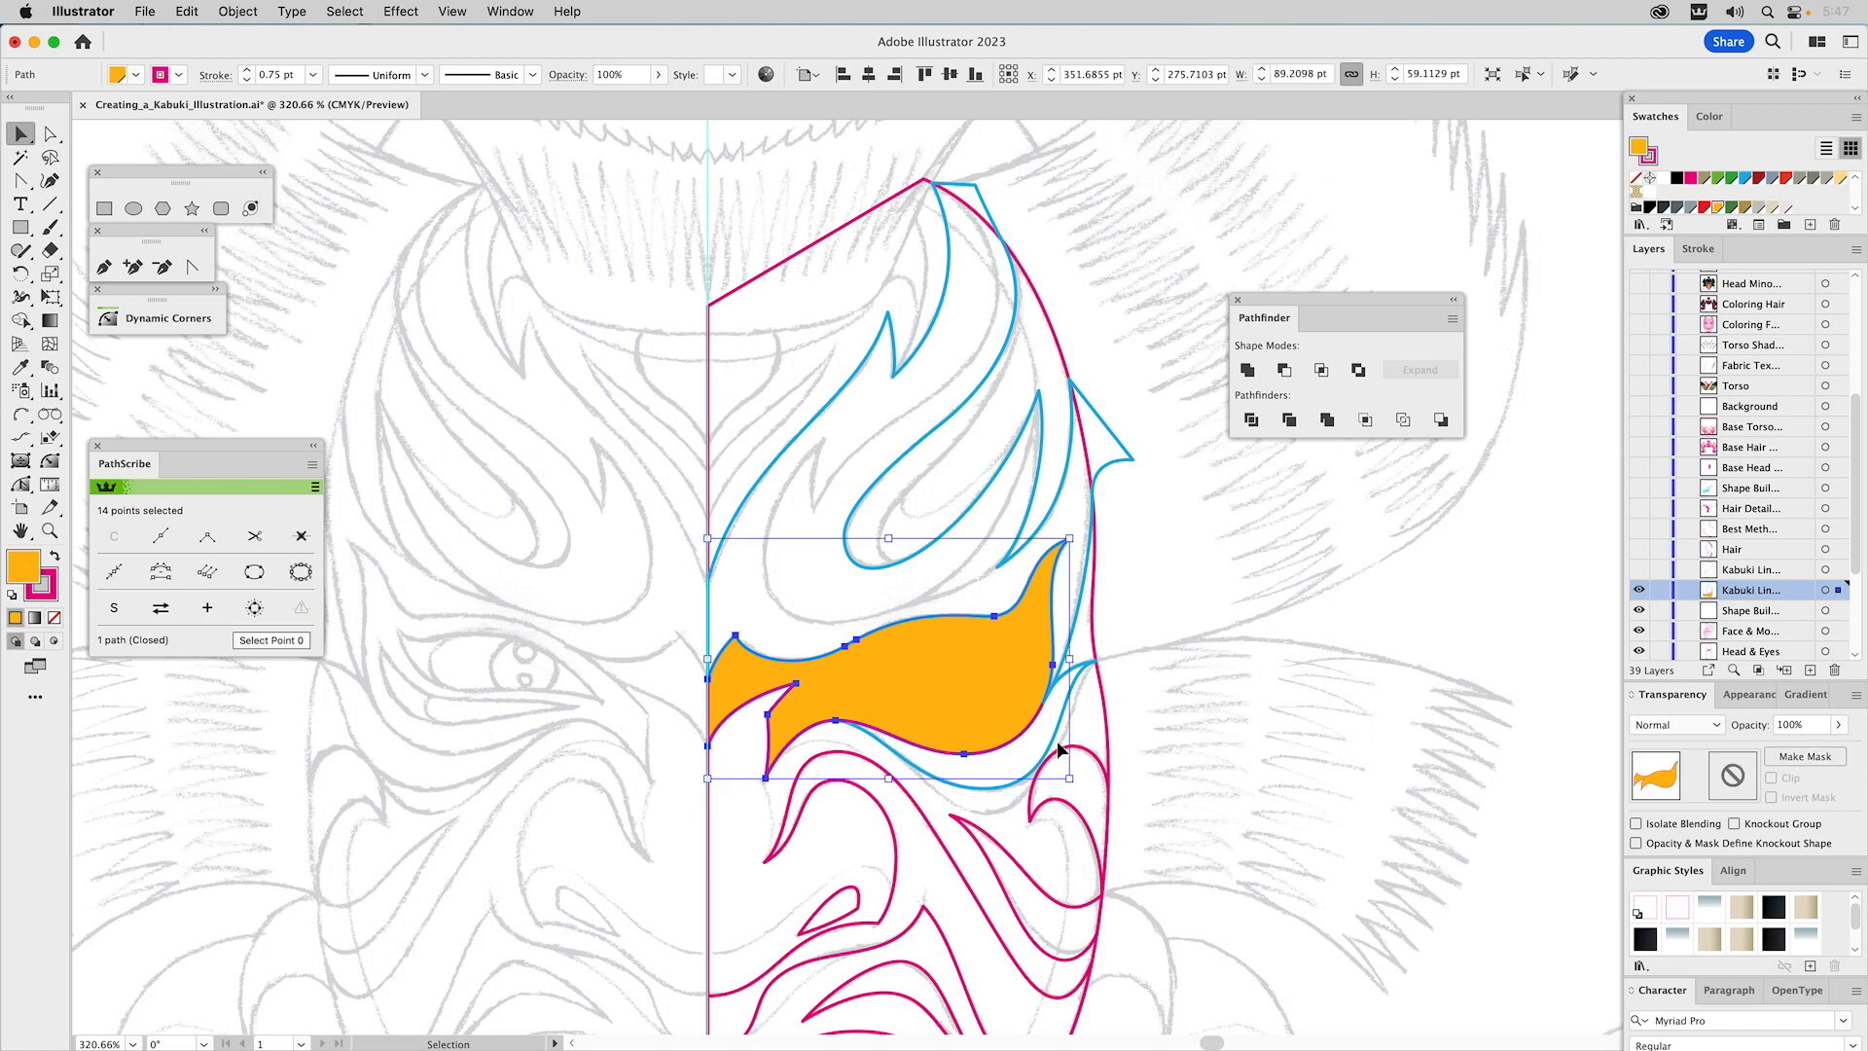
shift+click(1060, 746)
click(1285, 371)
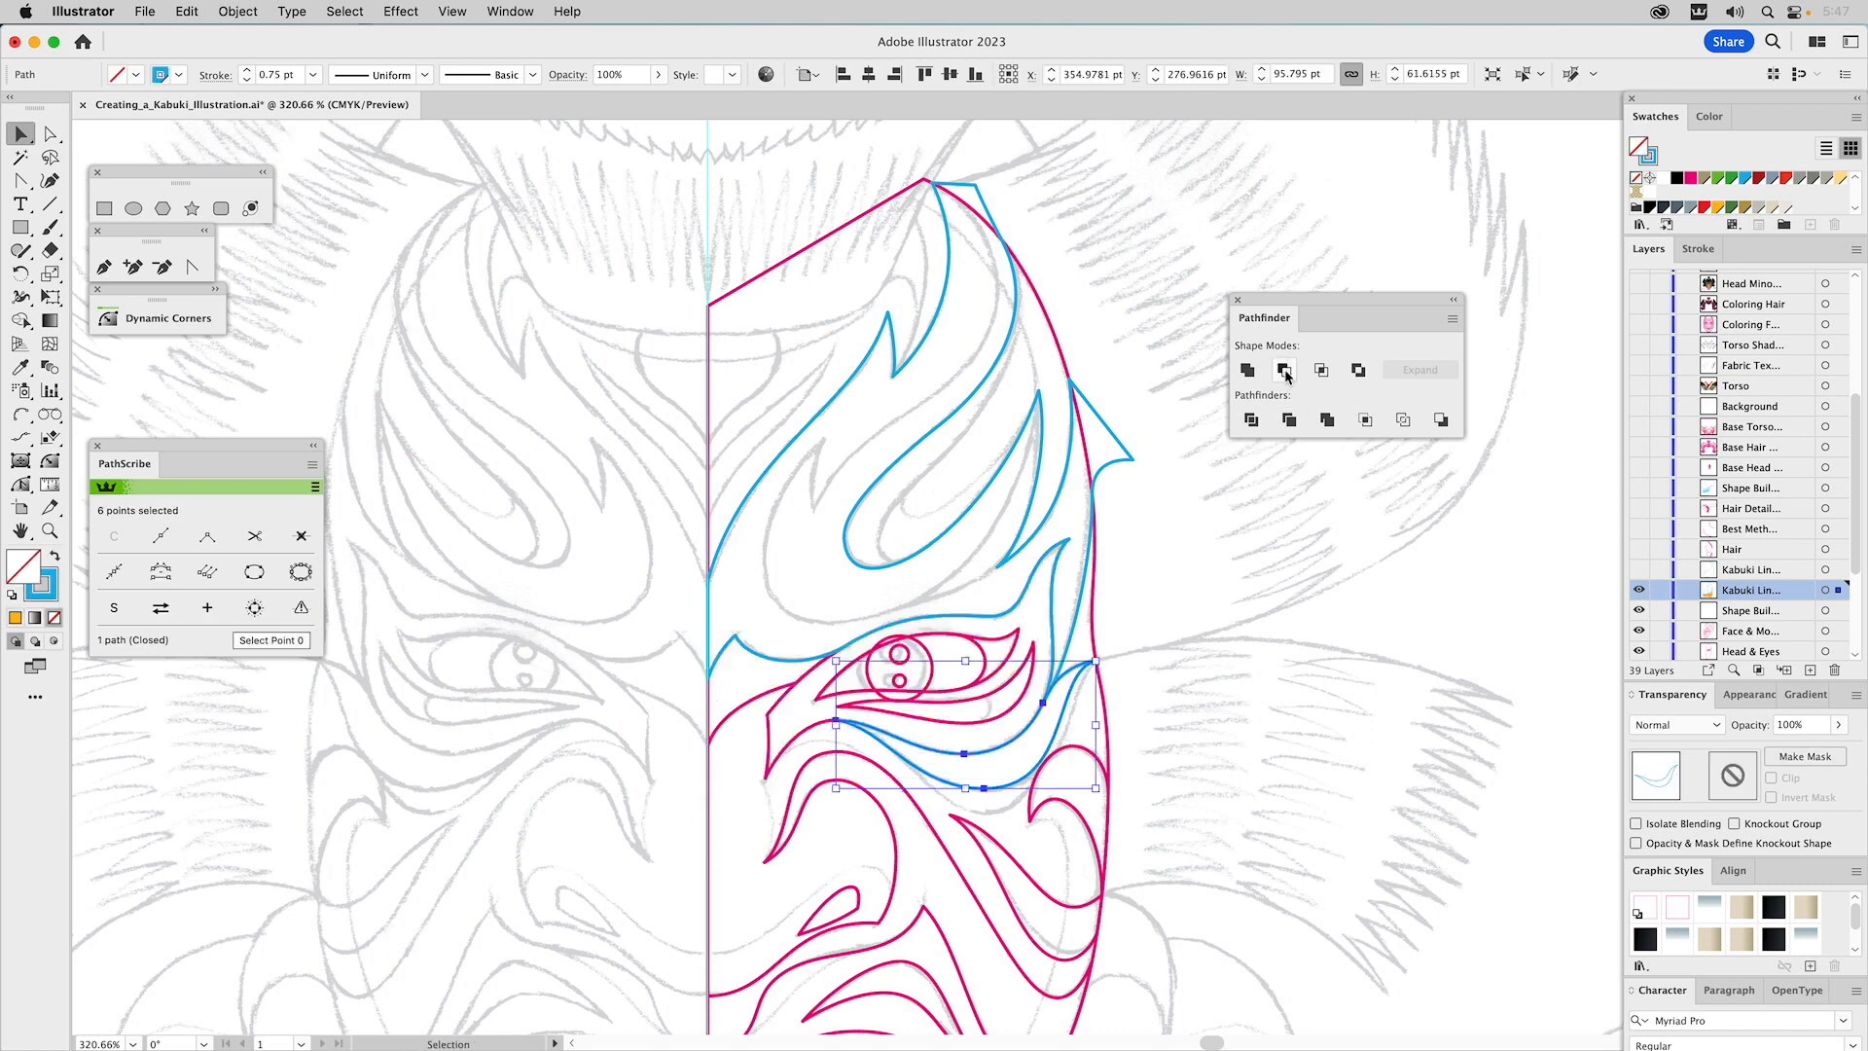
click(1237, 545)
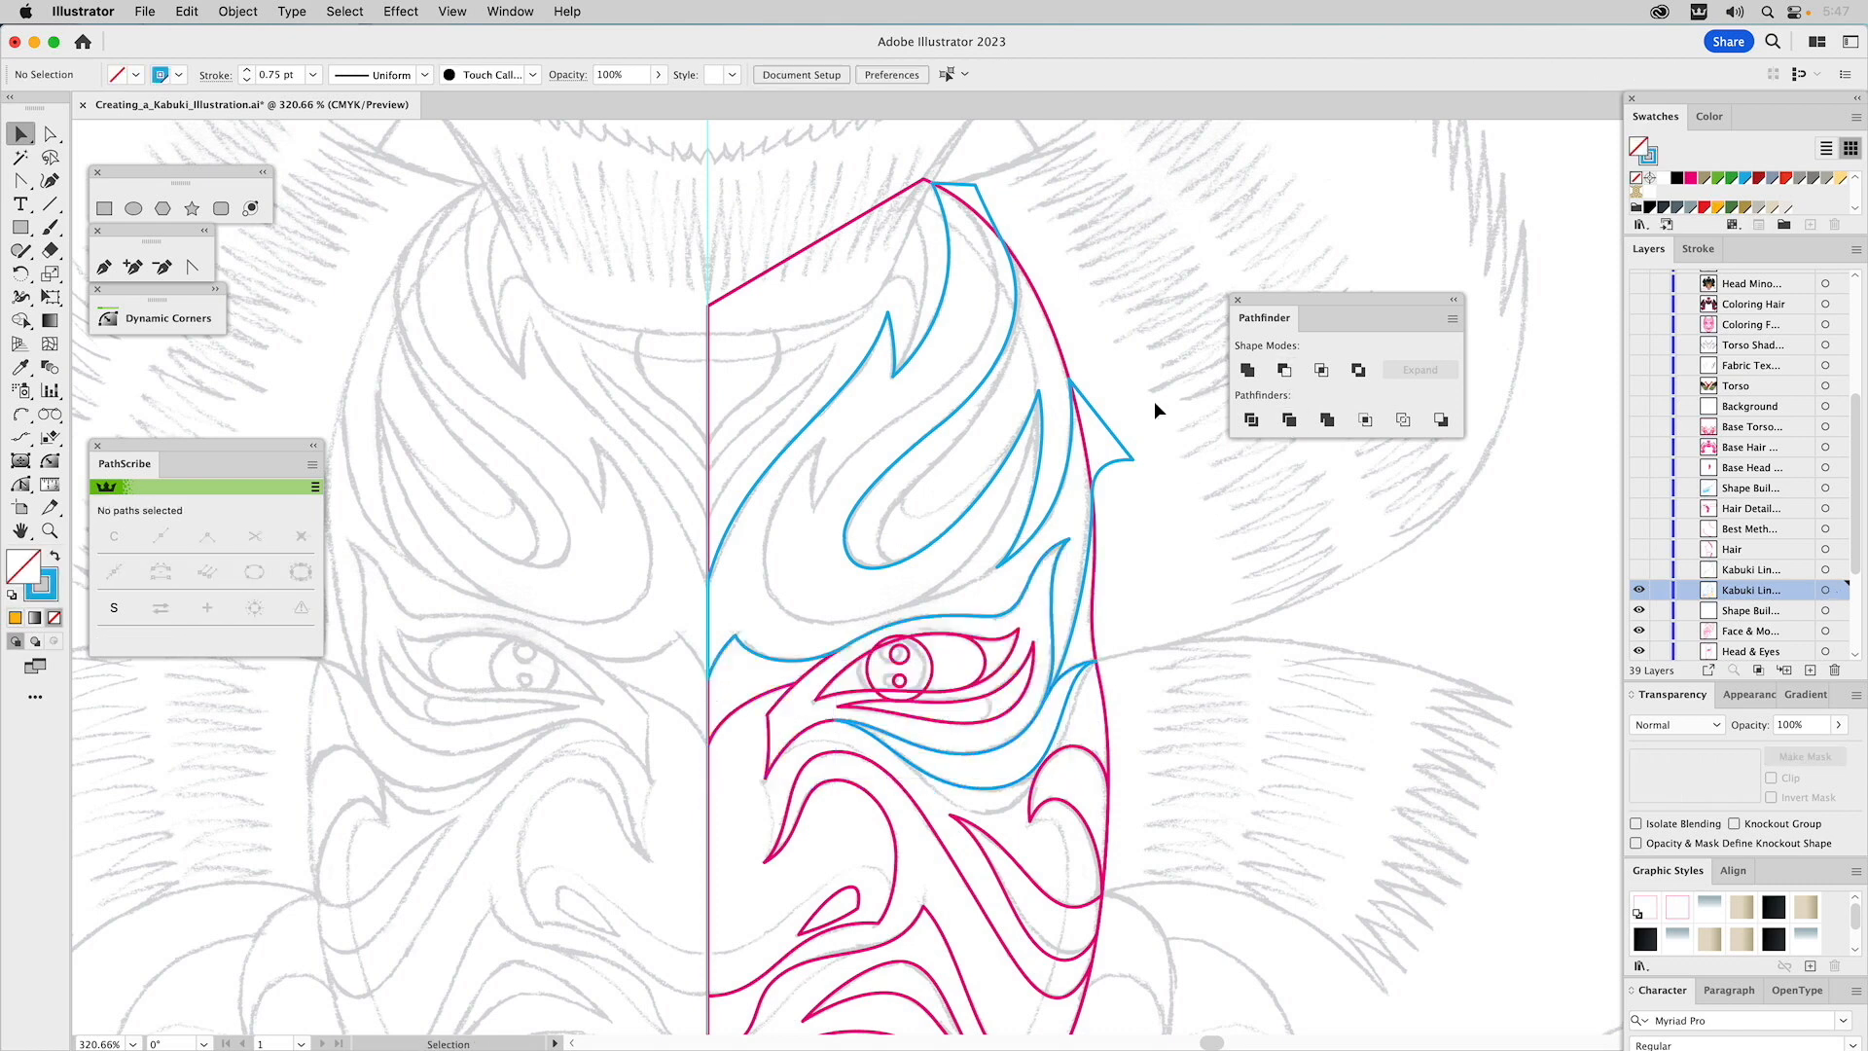
Trim the forehead flame shape to the head by intersecting it with a copy of the magenta head outline.
click(1047, 313)
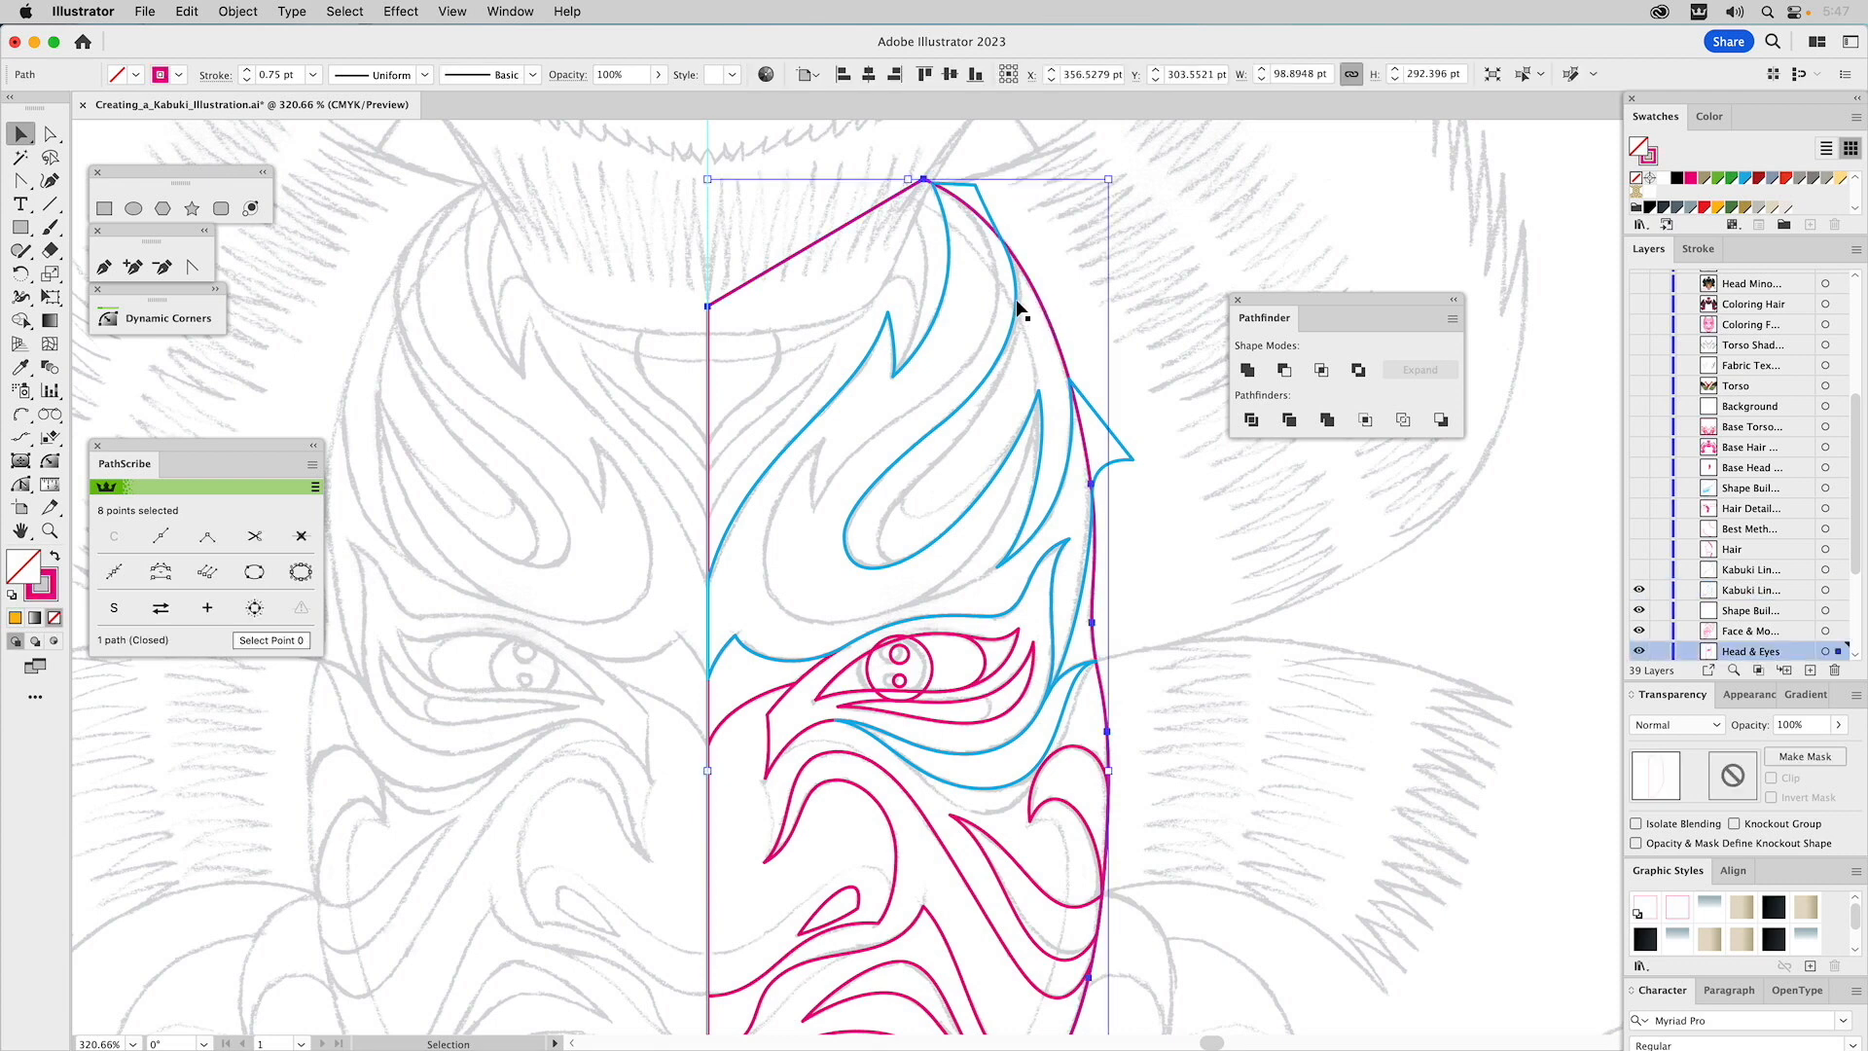
shift+click(1017, 307)
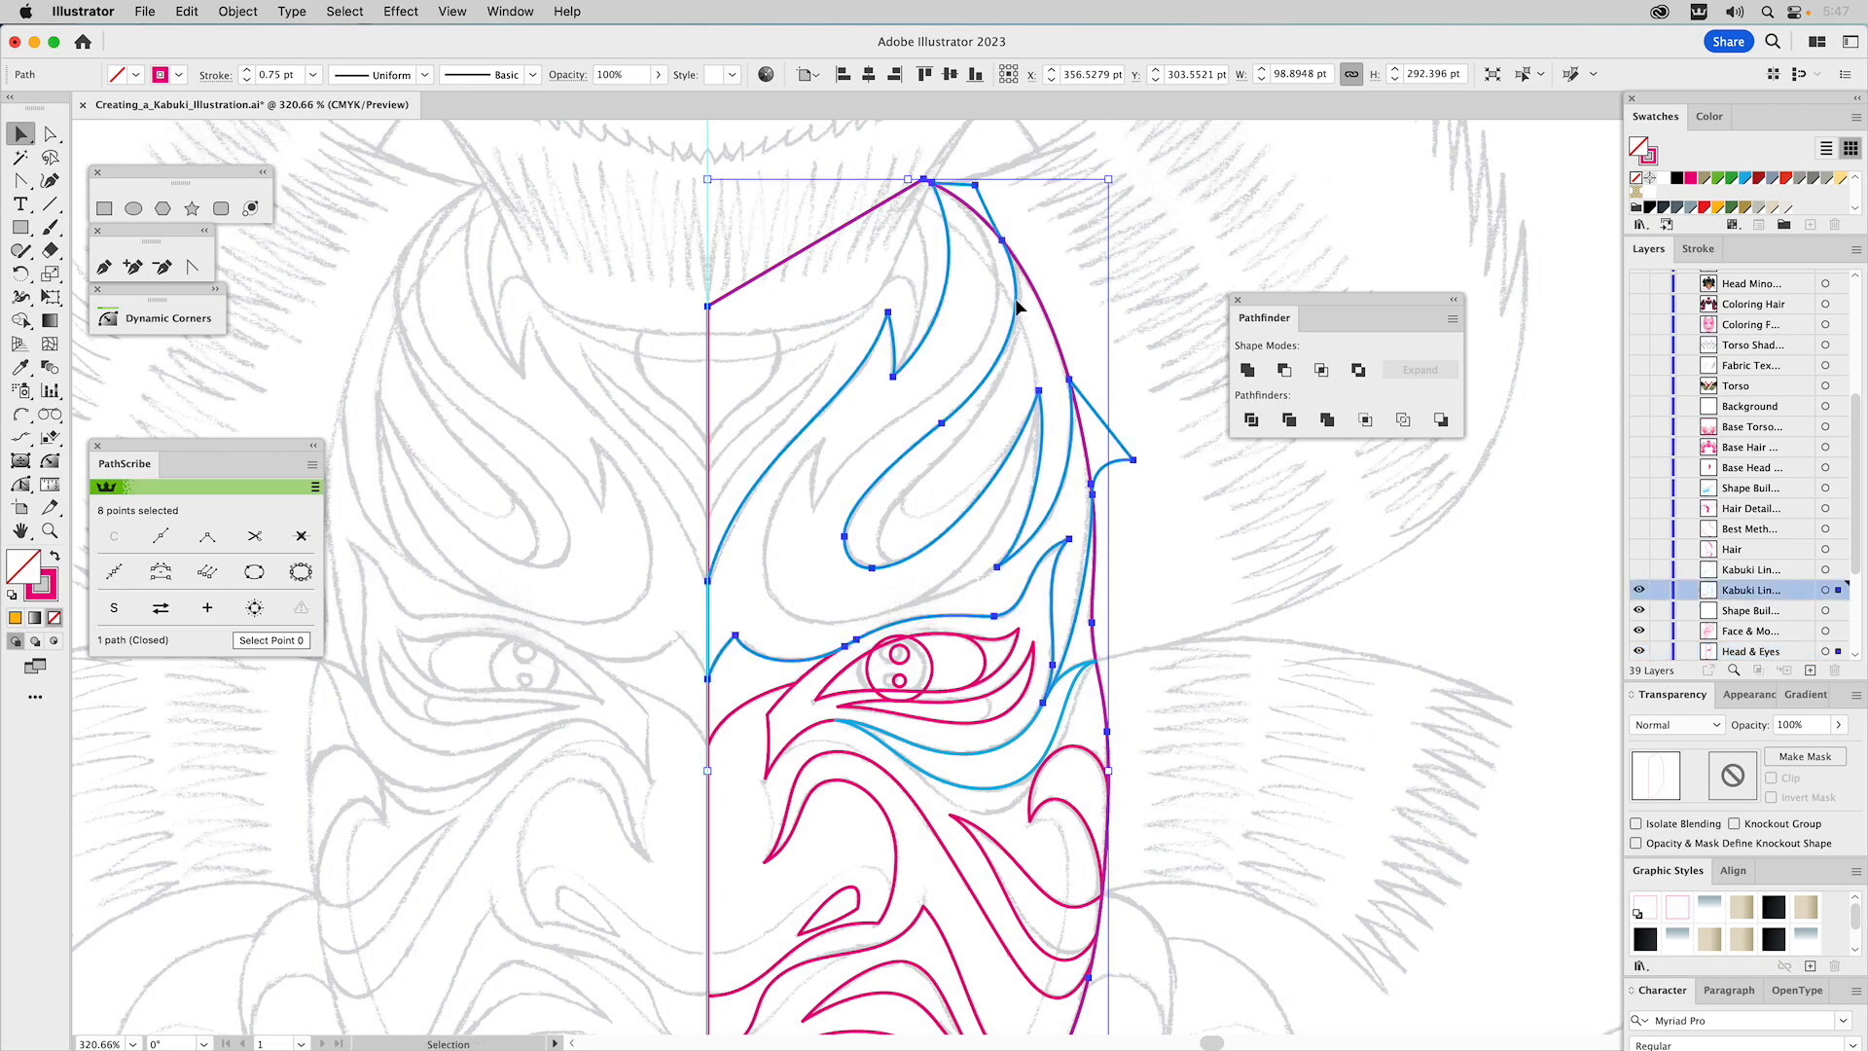
click(1321, 370)
click(1206, 510)
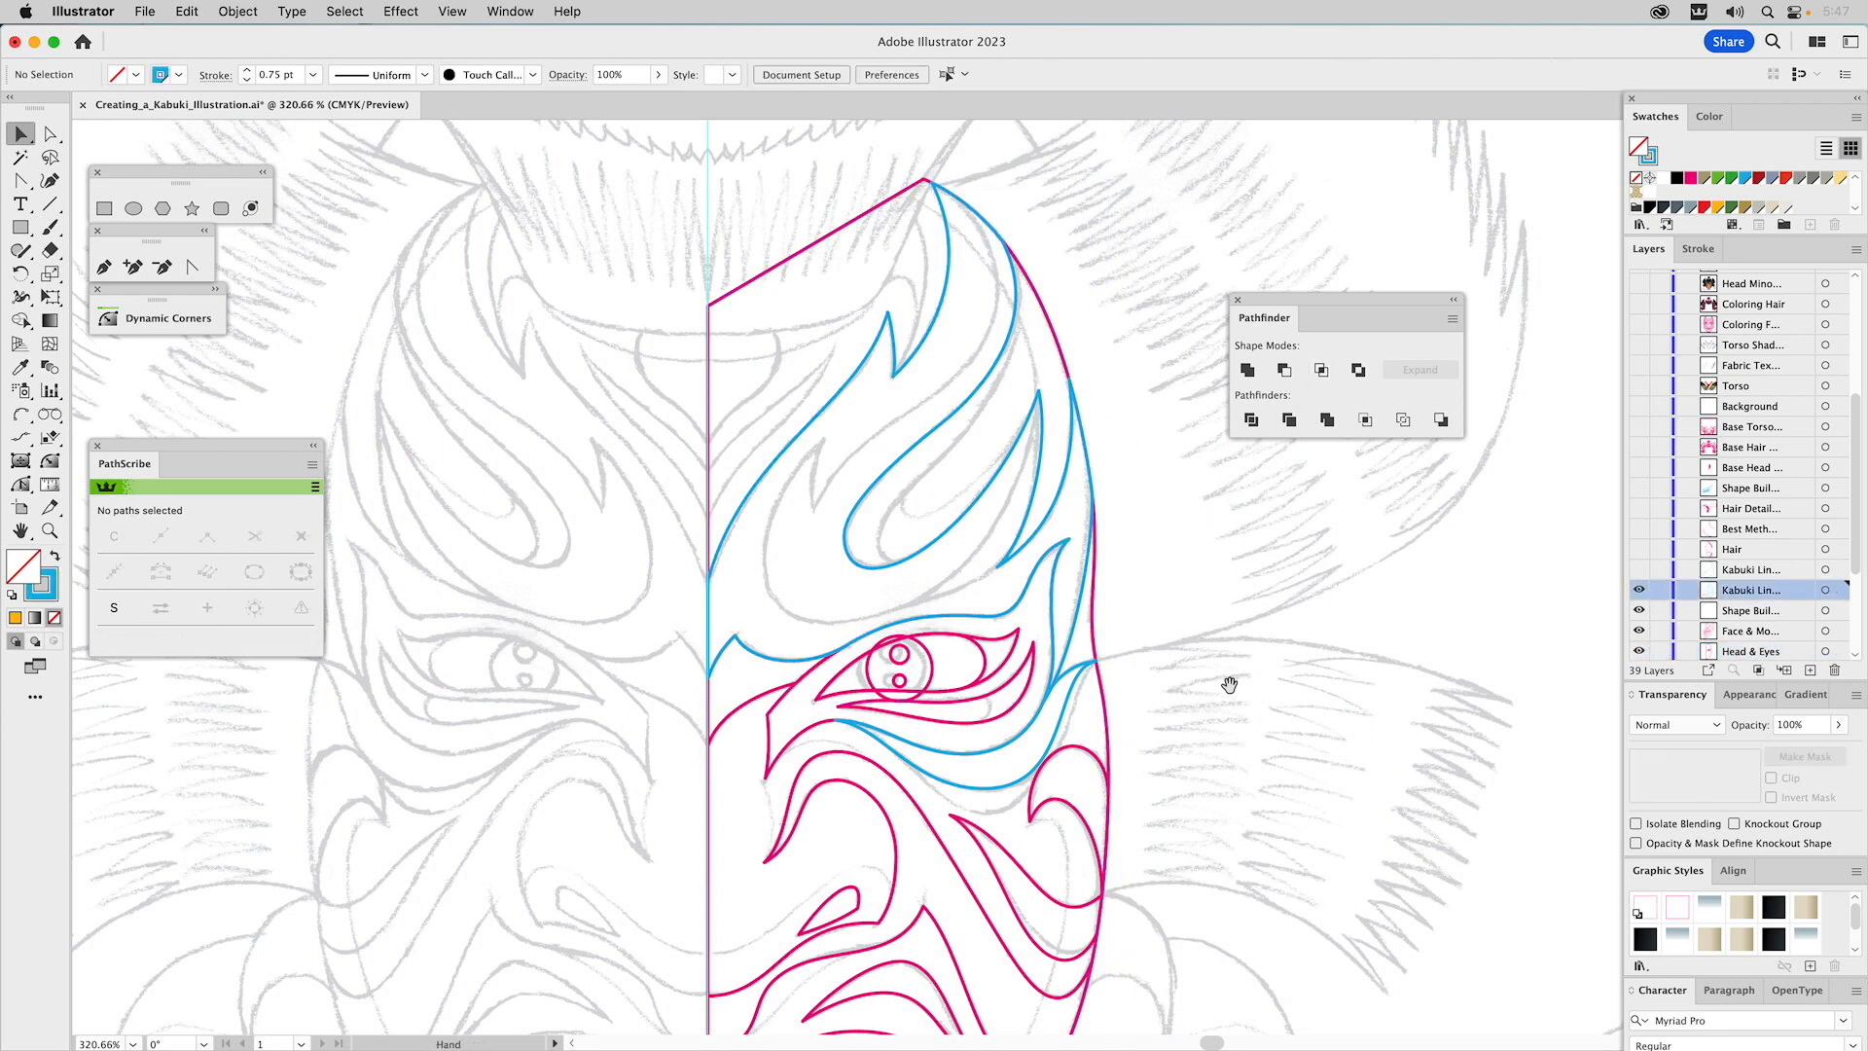
Match the blue forehead flame and eye-area shapes to the magenta line style of the eye with the Eyedropper, then deselect.
scroll(1226, 679, down, 3)
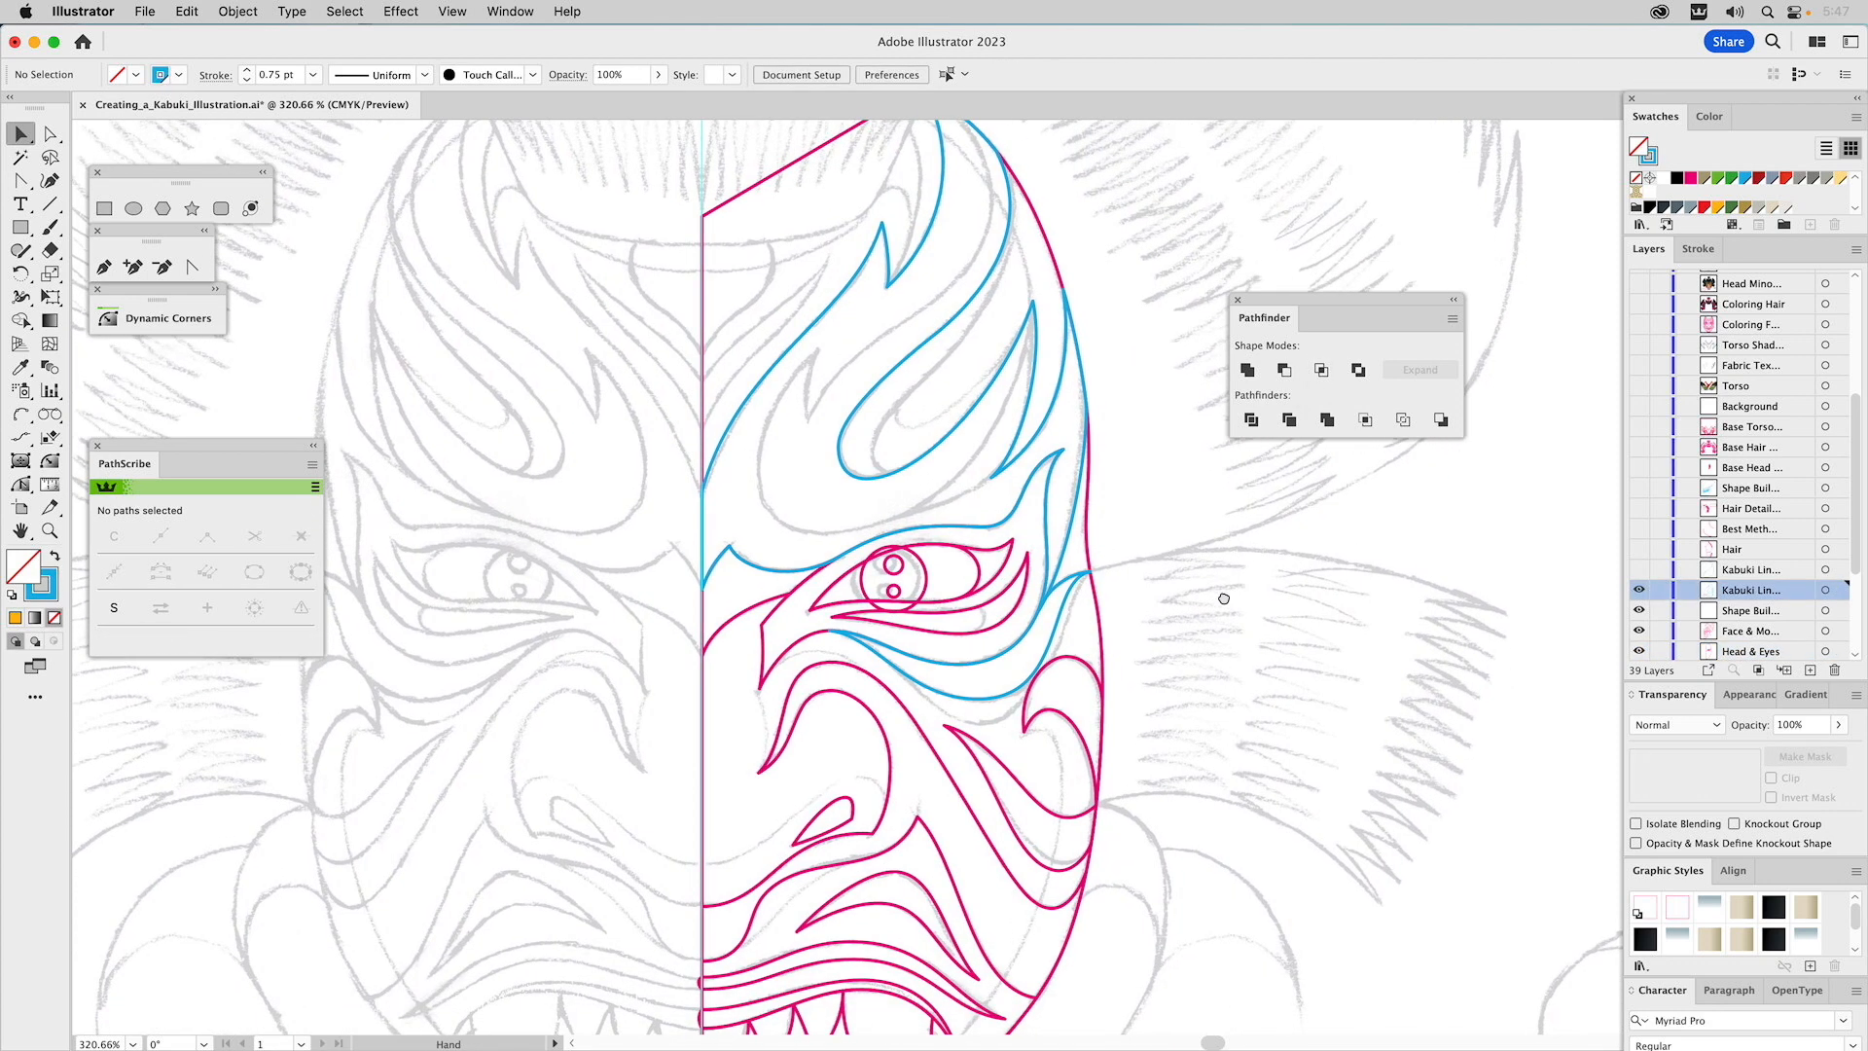
click(1031, 628)
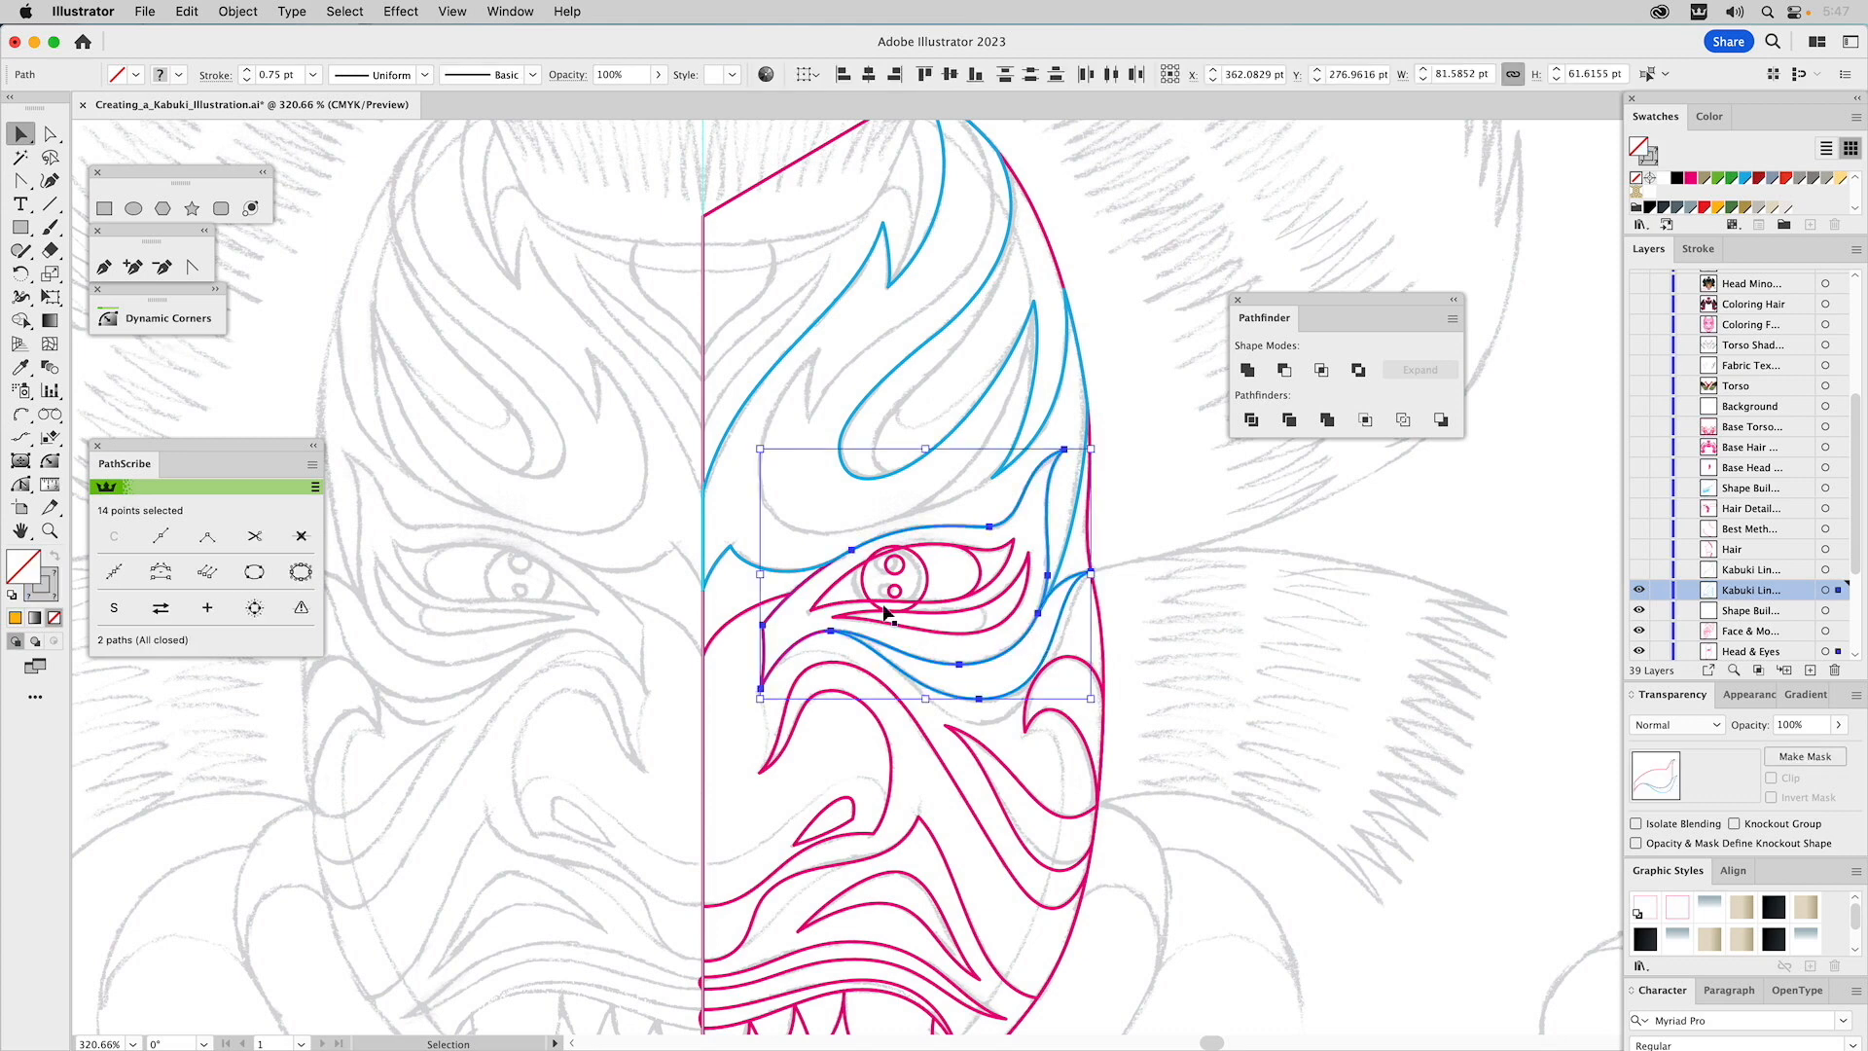
shift+click(721, 441)
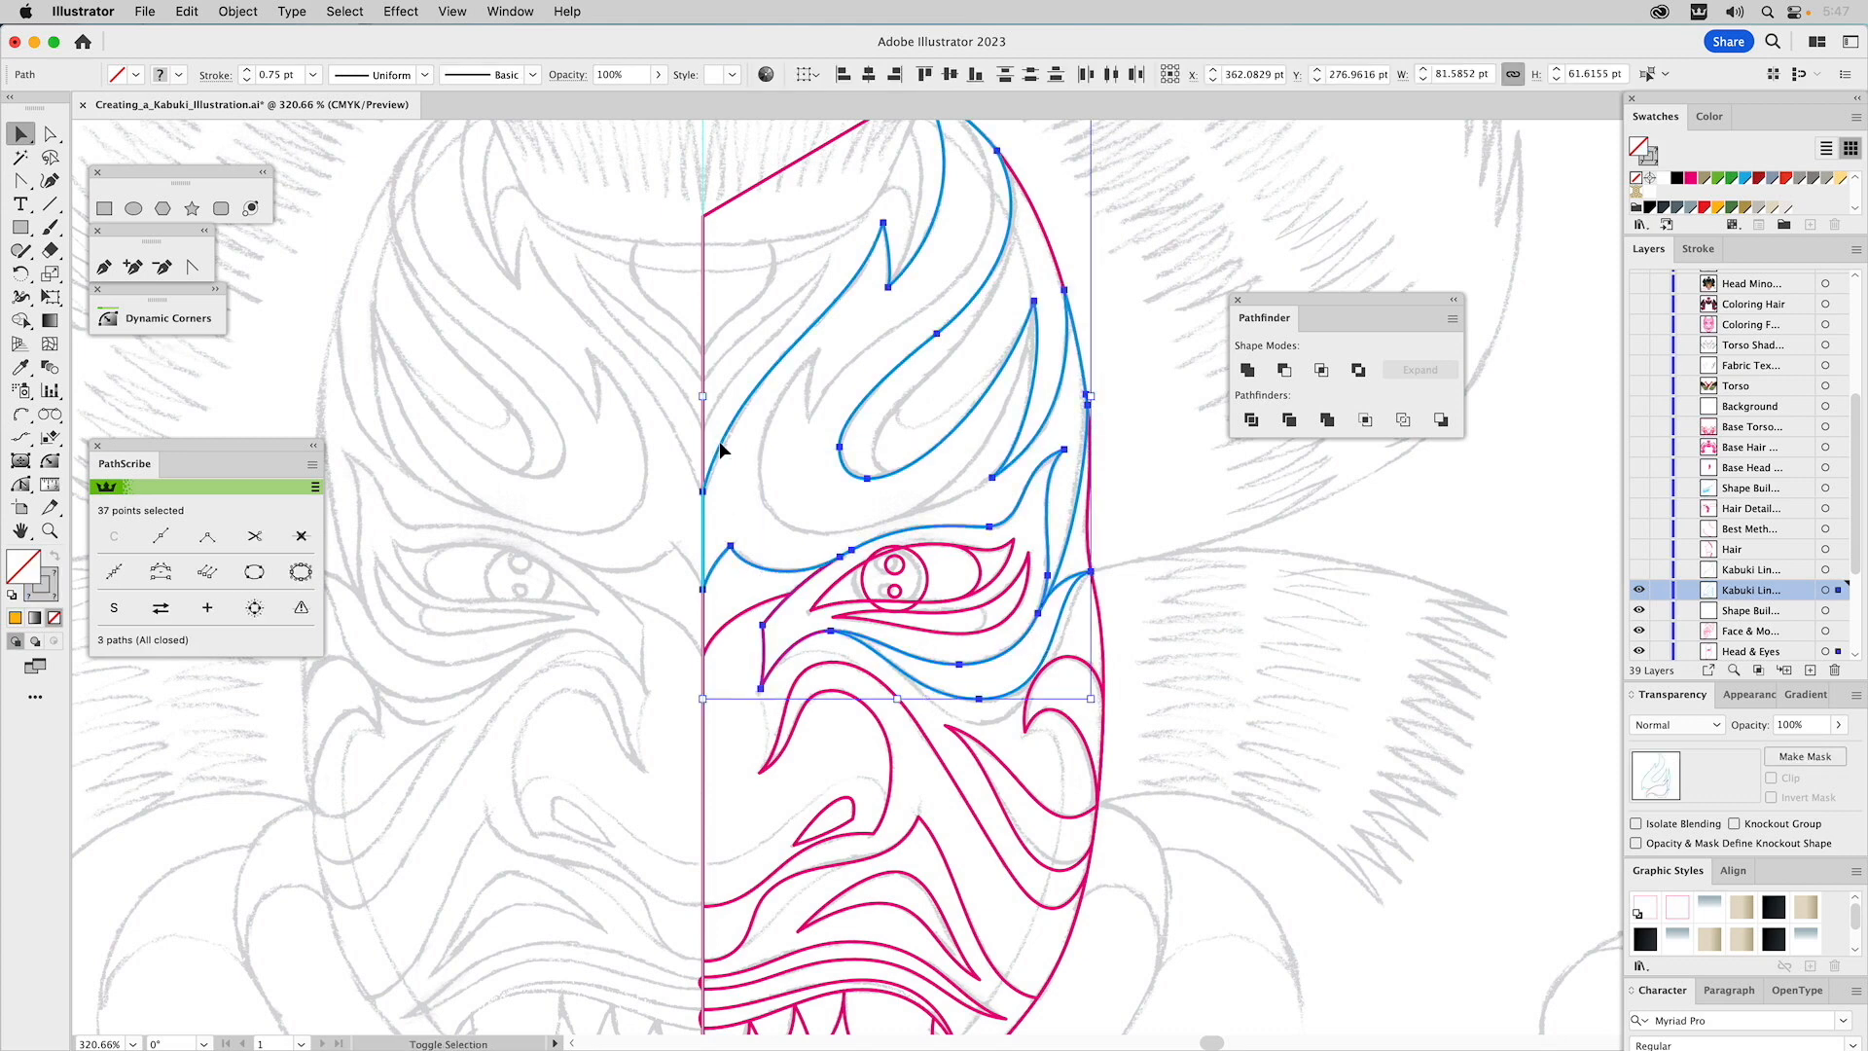
key(i)
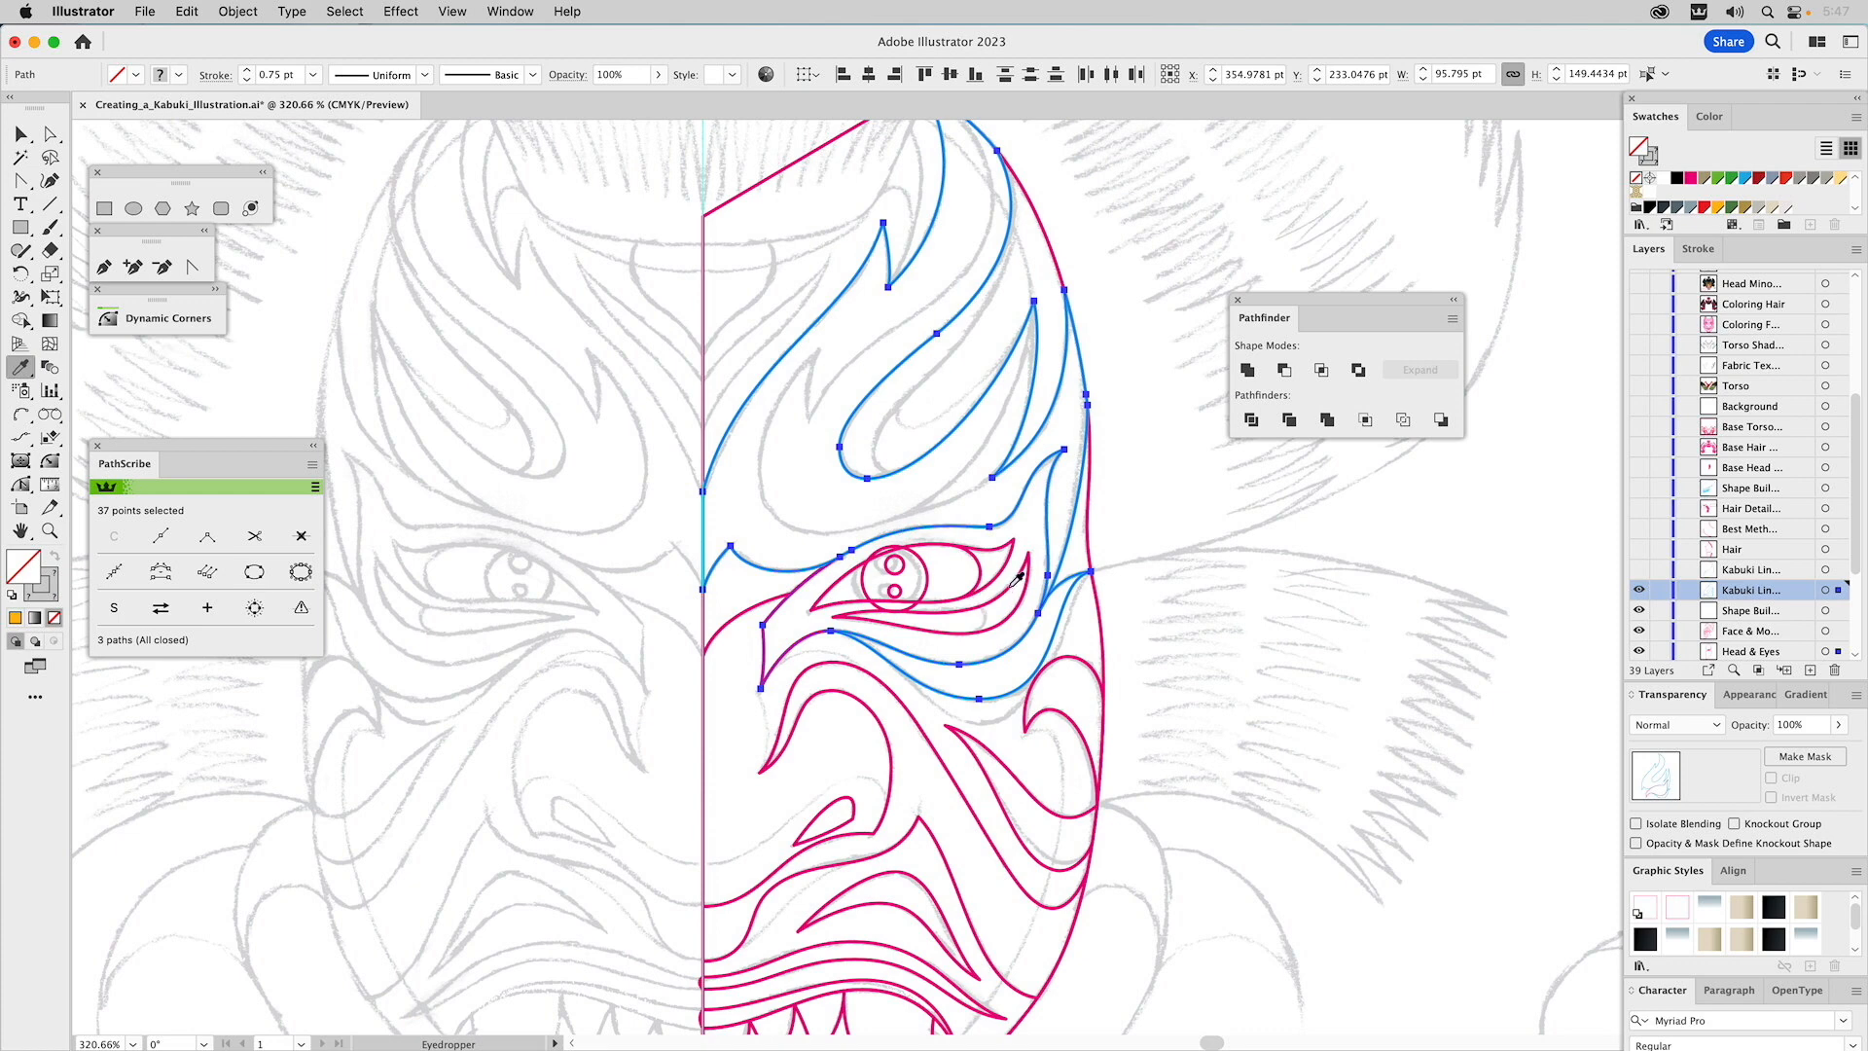
click(1009, 585)
key(super+shift+a)
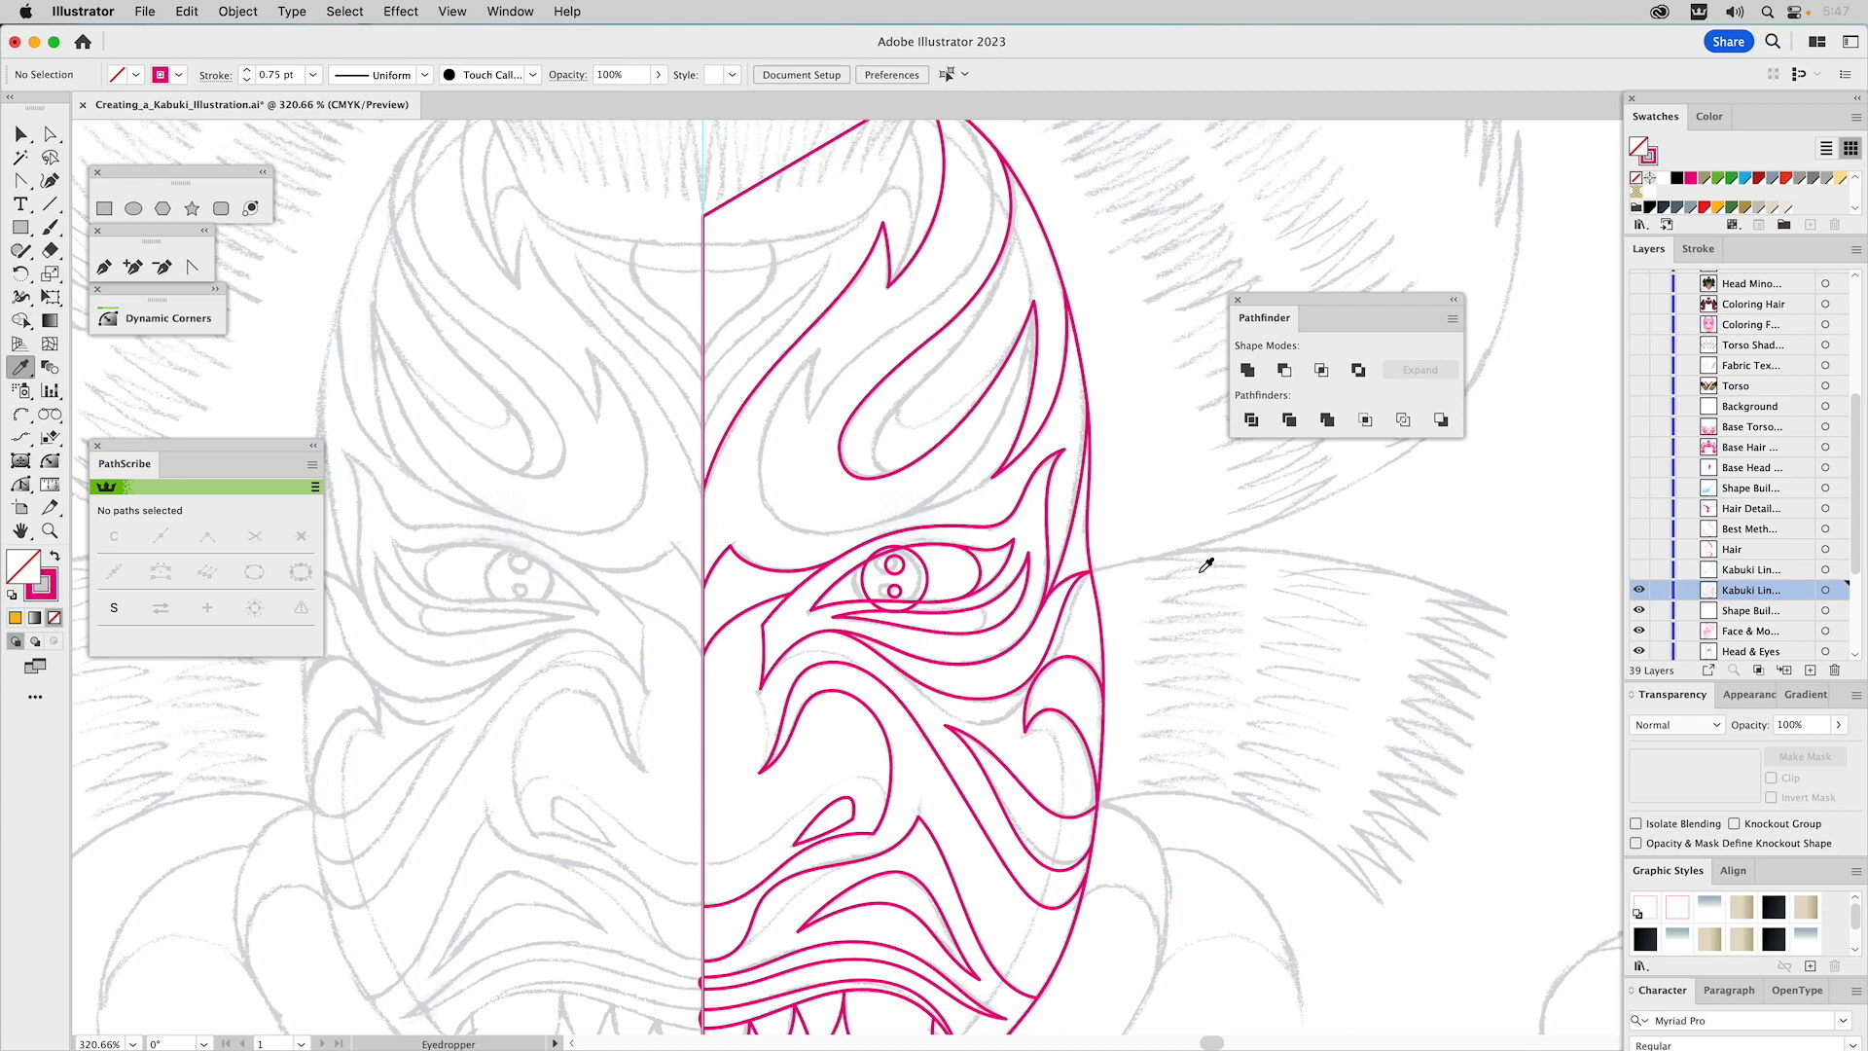
Hide the Shape Buil… and Face & Mo… layers and show both Kabuki Lin… layers alongside Head & Eyes.
click(52, 532)
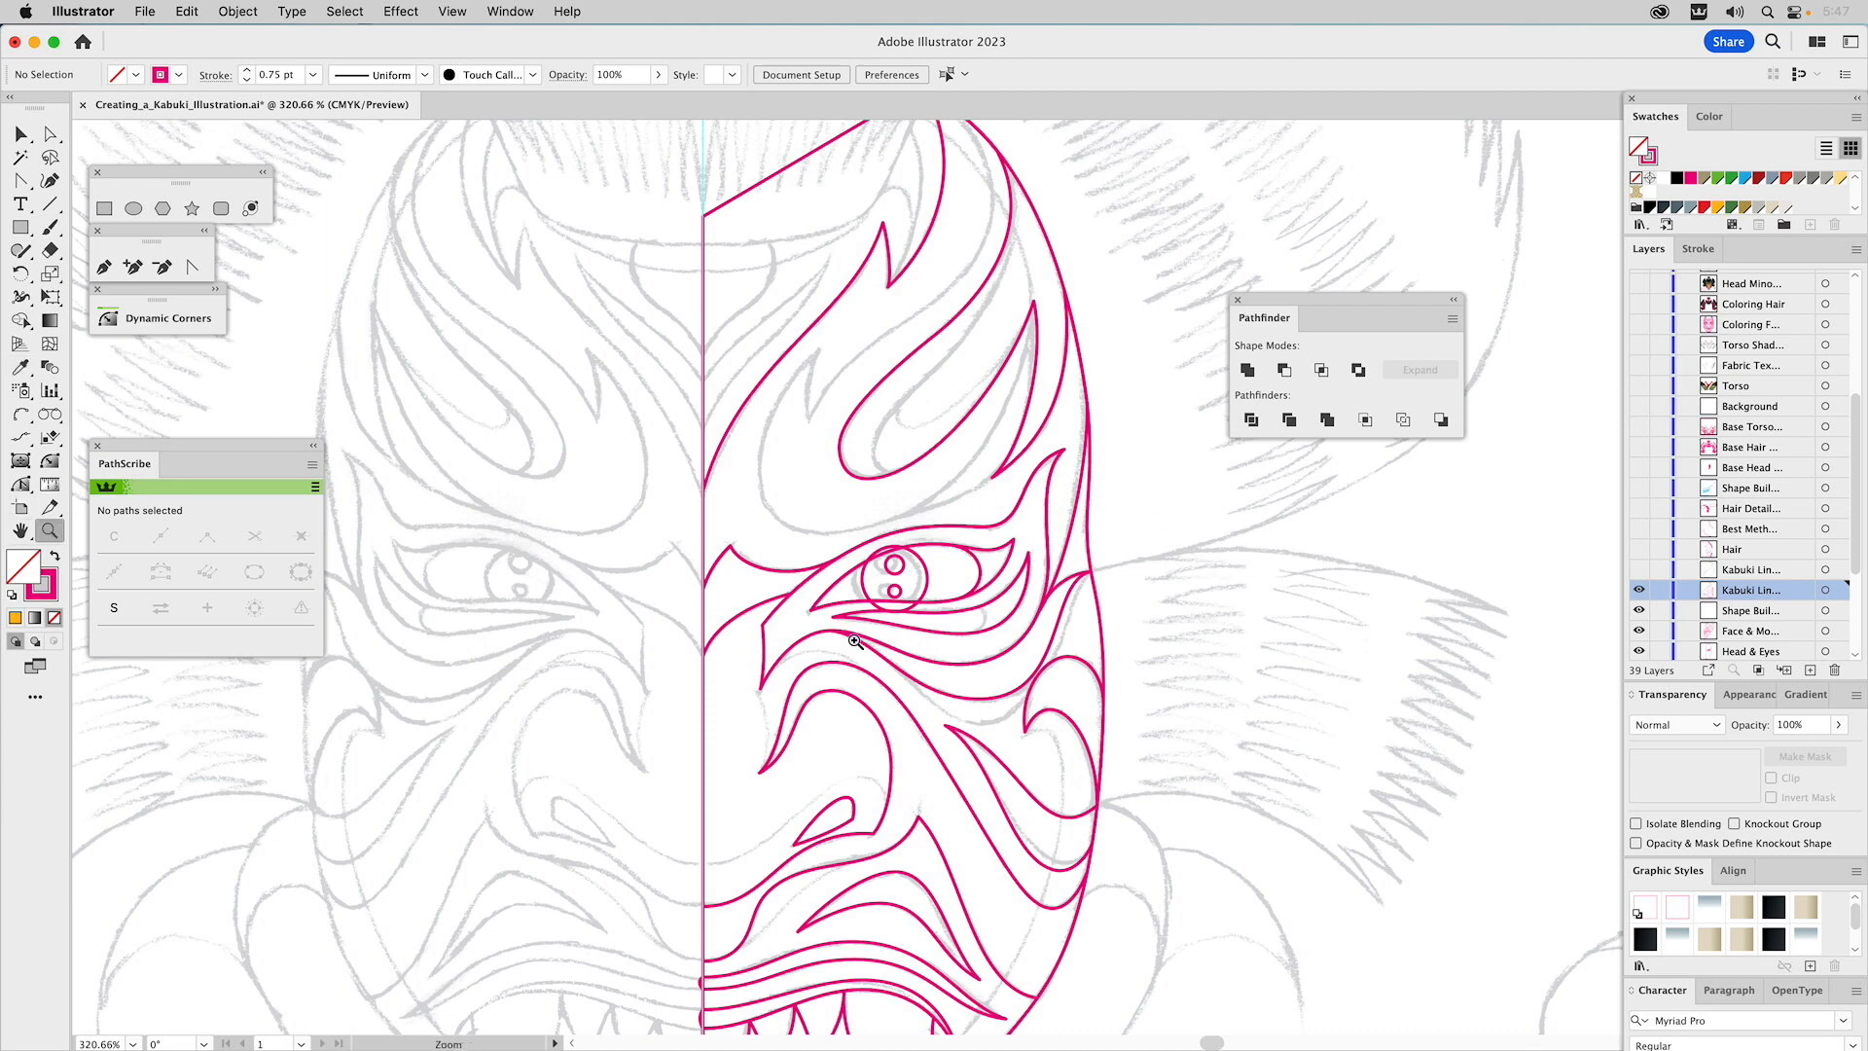
alt+click(896, 652)
alt+click(979, 643)
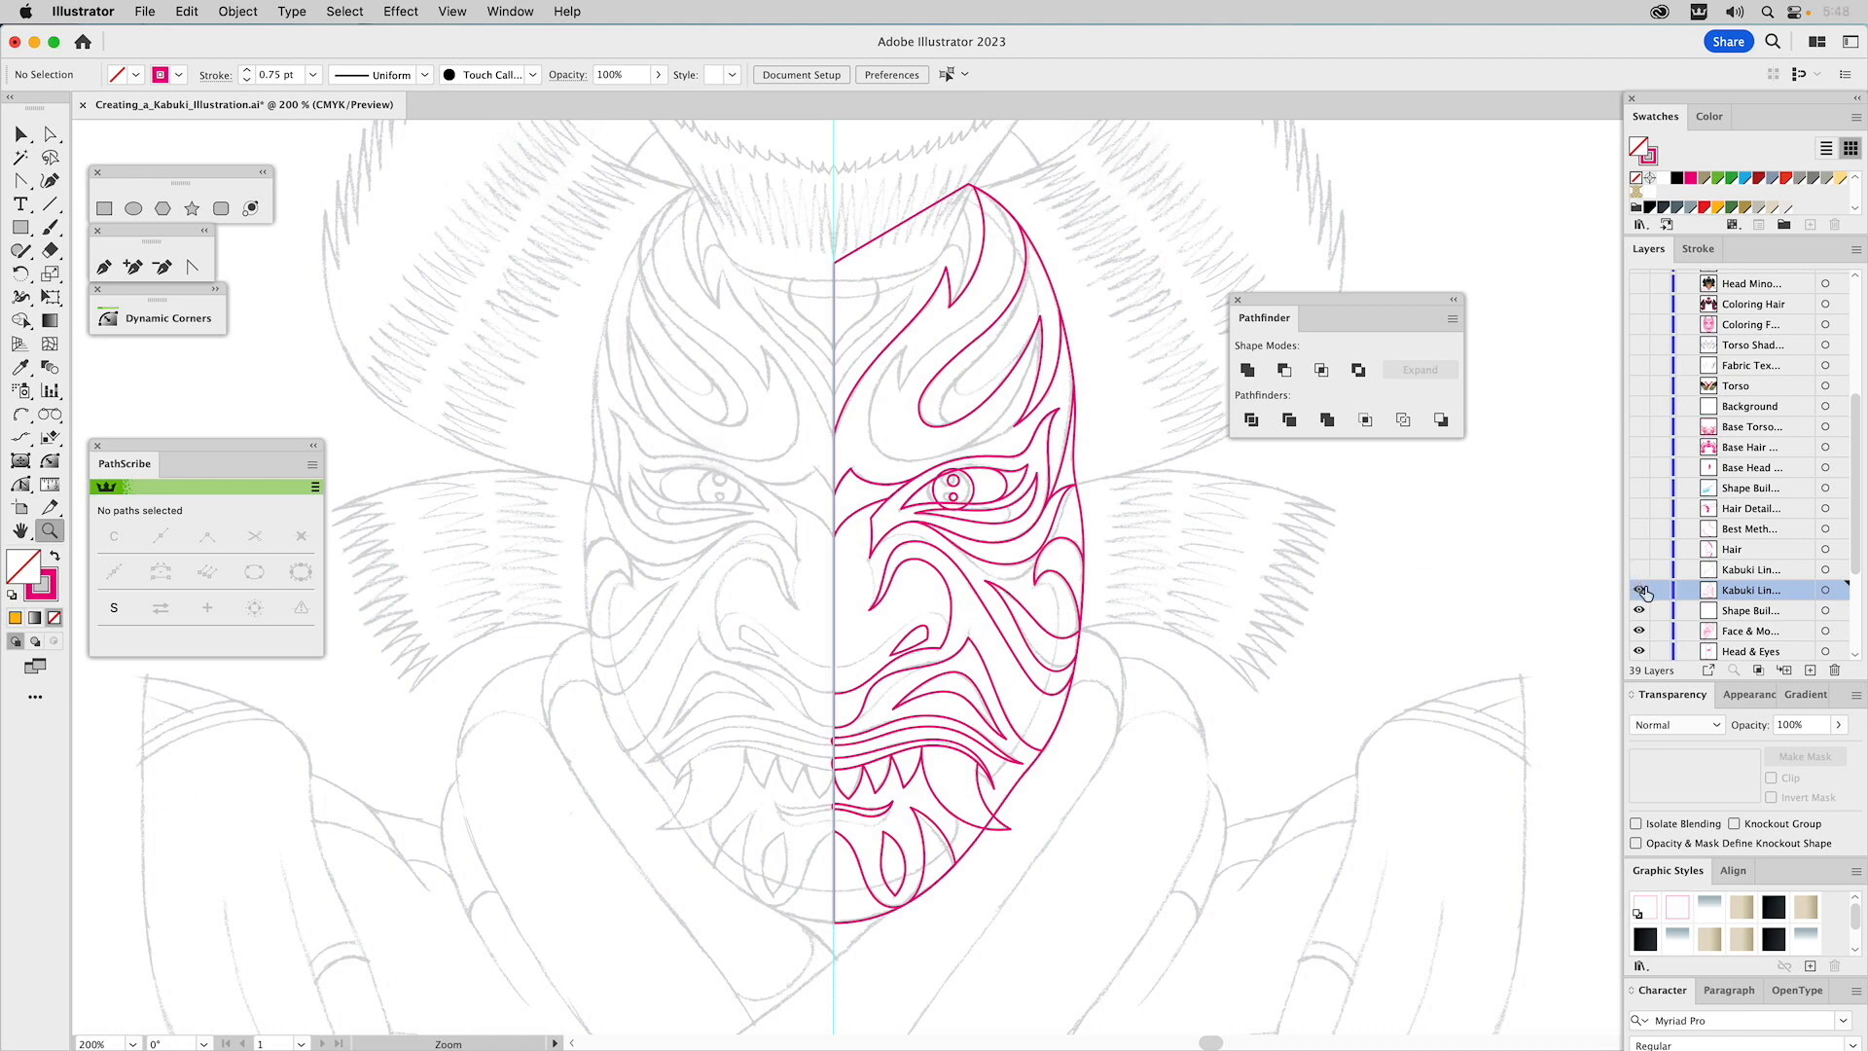
drag(1640, 594, 1641, 632)
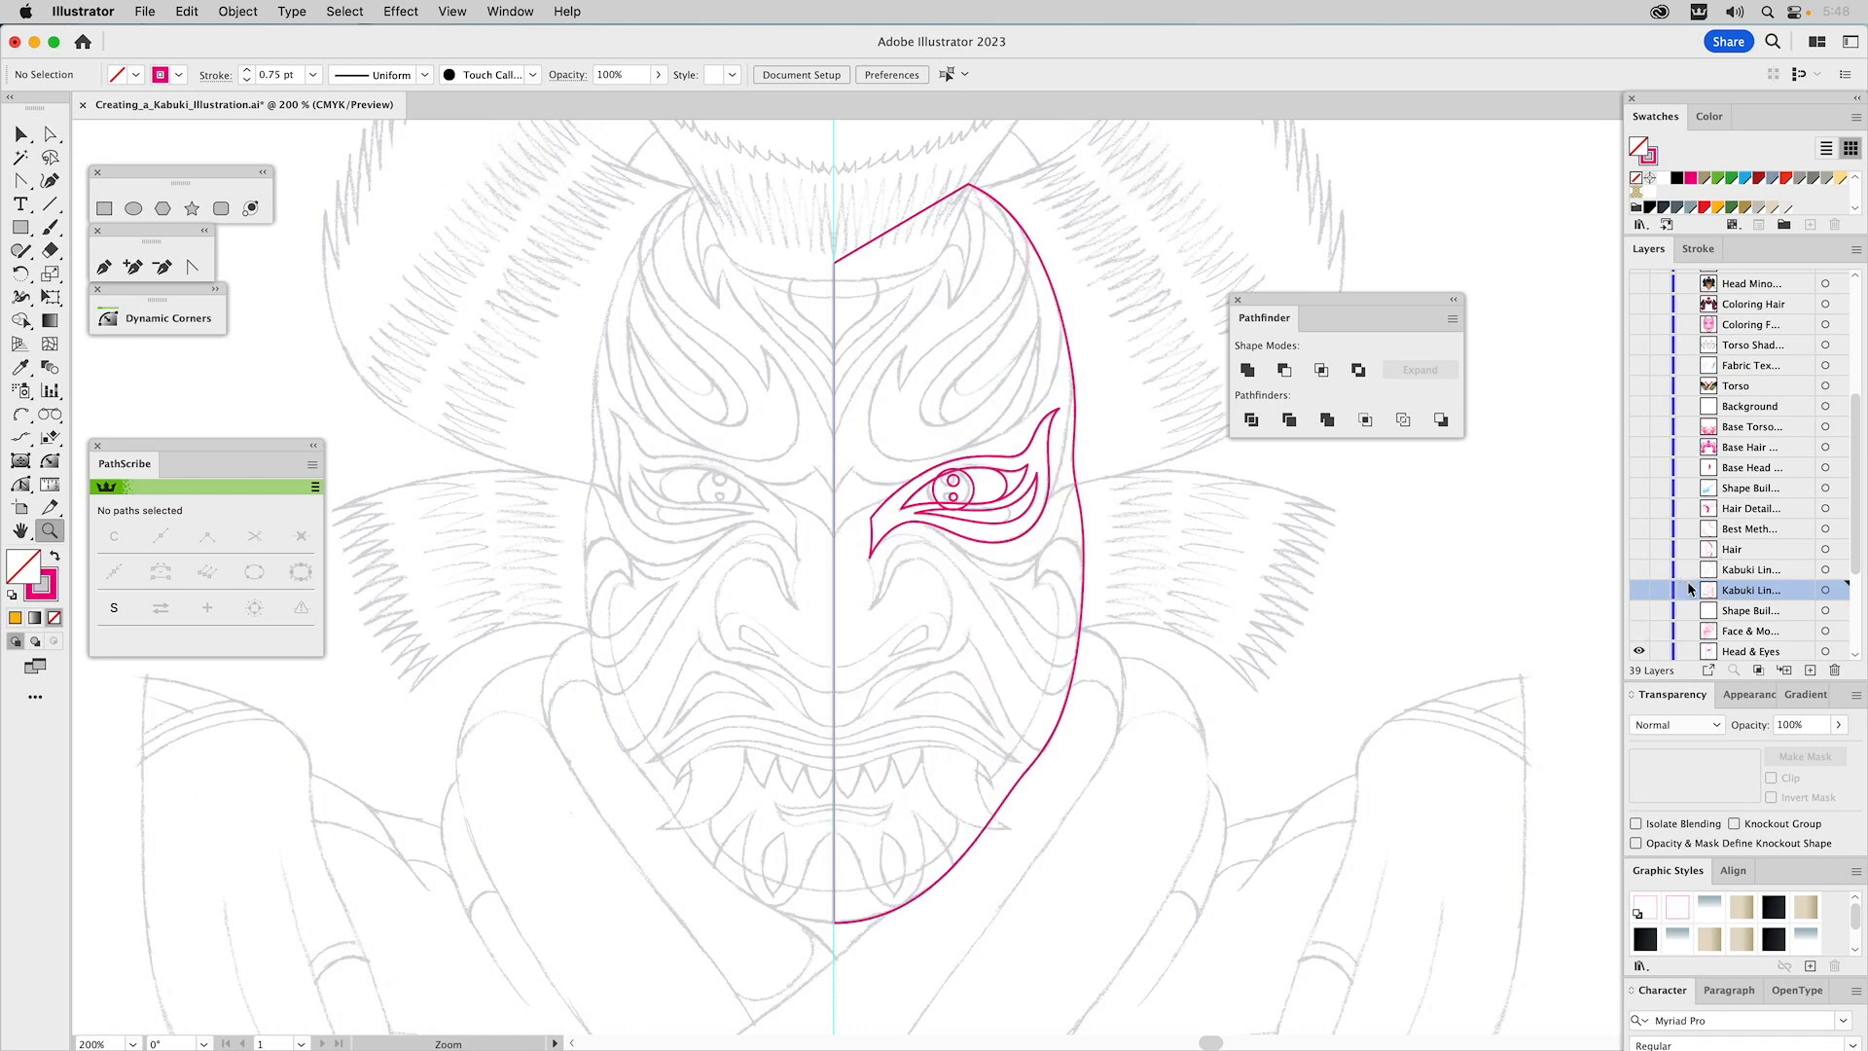
click(1637, 570)
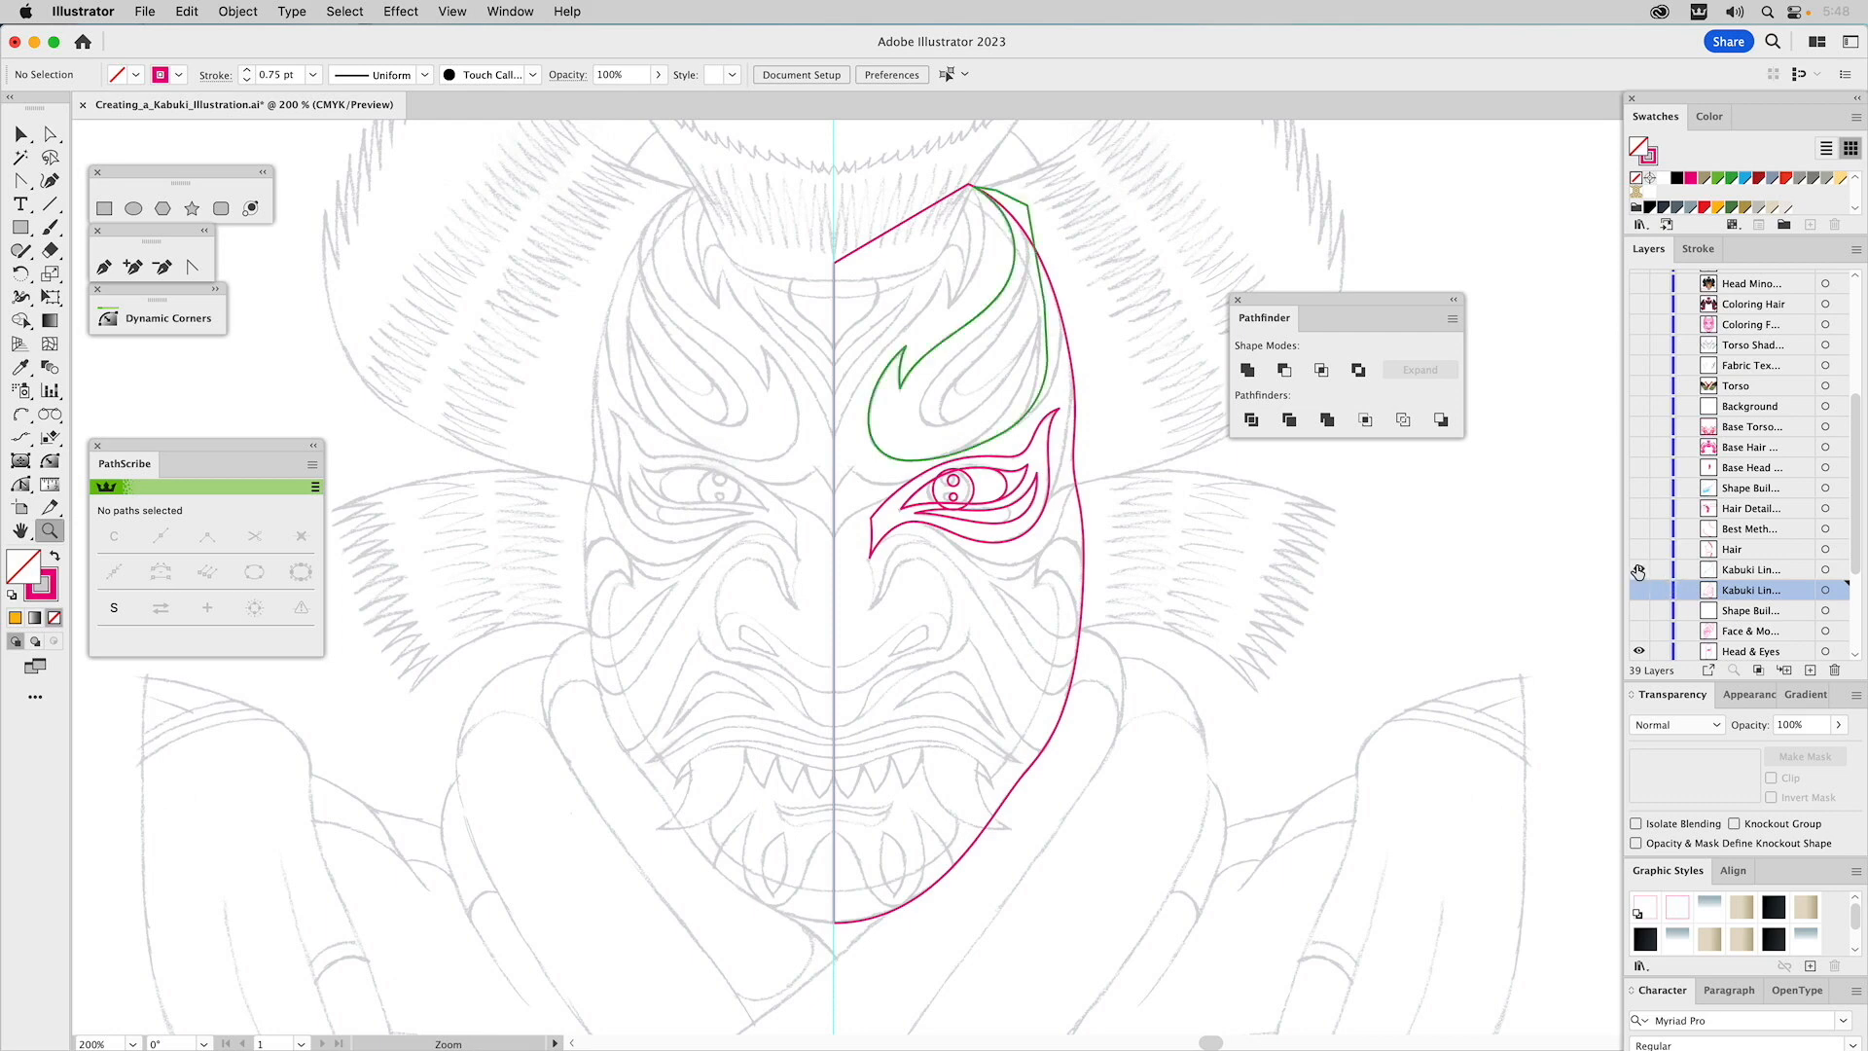
click(1639, 591)
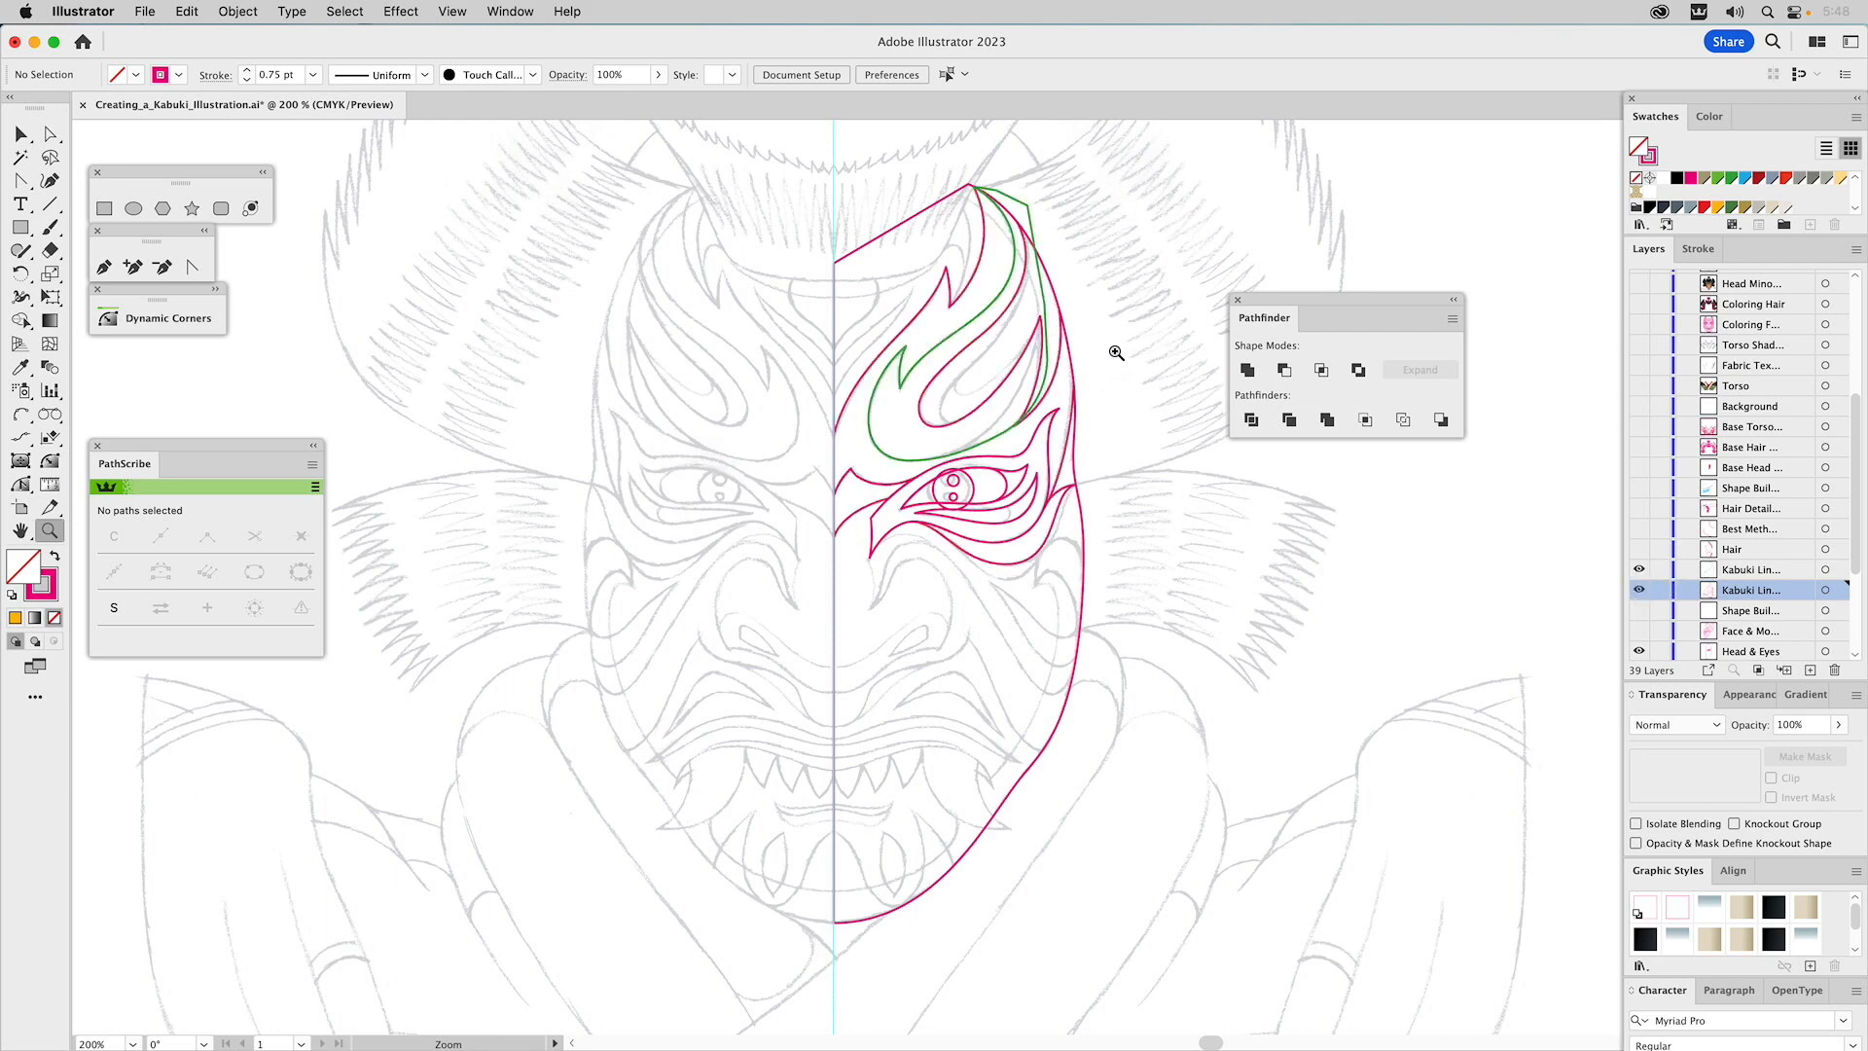
Trim the green inner forehead flame to the magenta flame shape with Intersect, keeping the magenta original, and deselect it.
key(v)
click(971, 319)
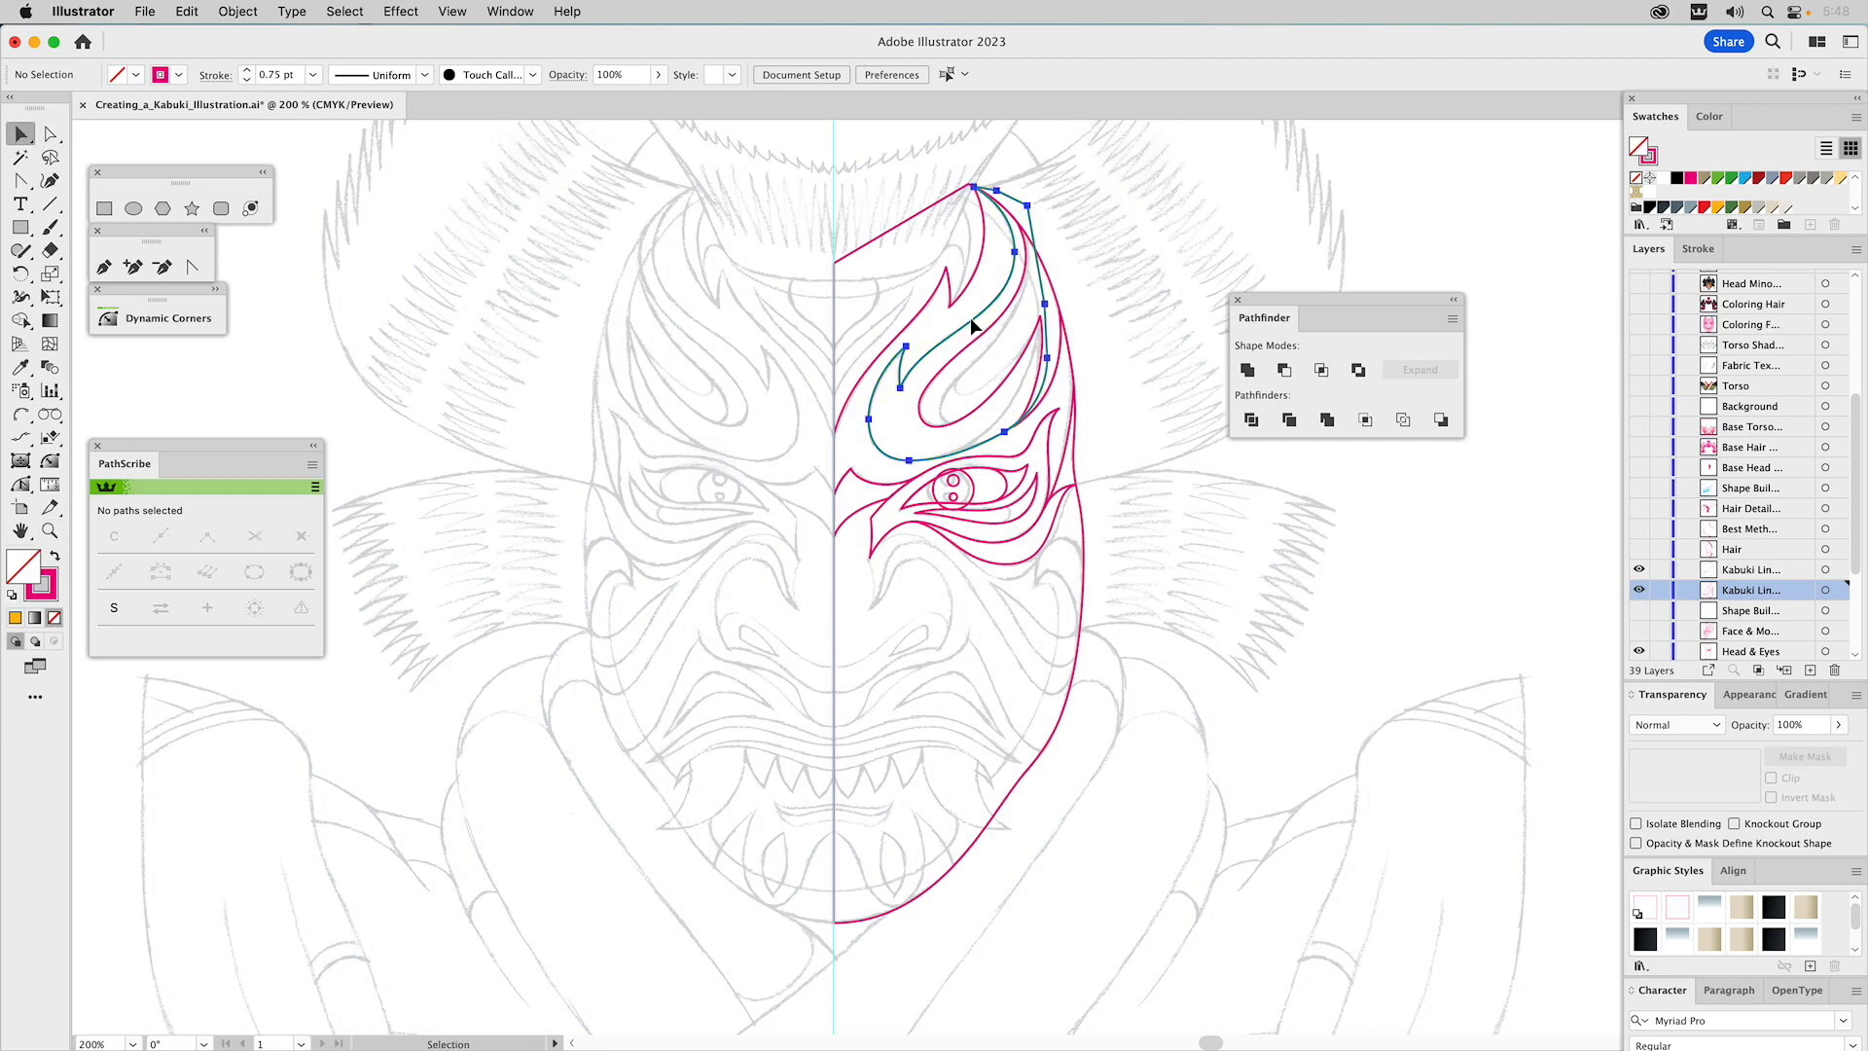
click(1639, 571)
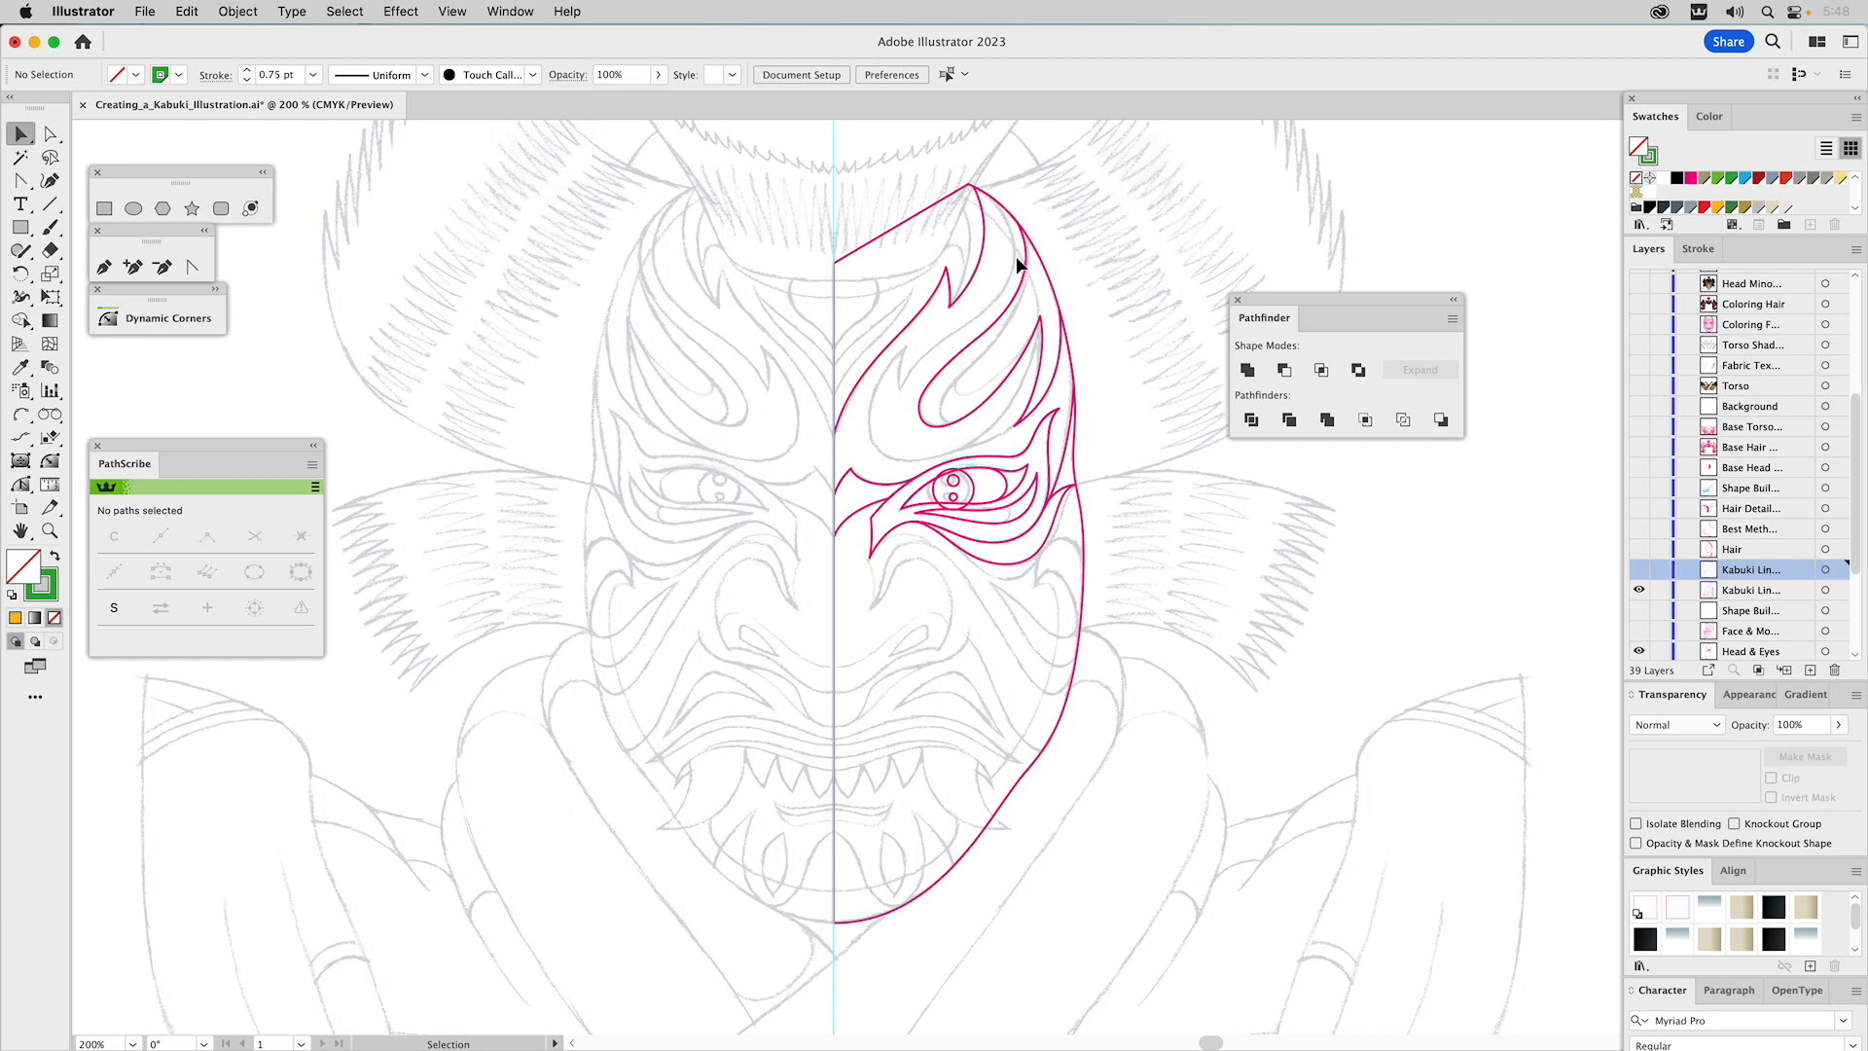
click(1640, 570)
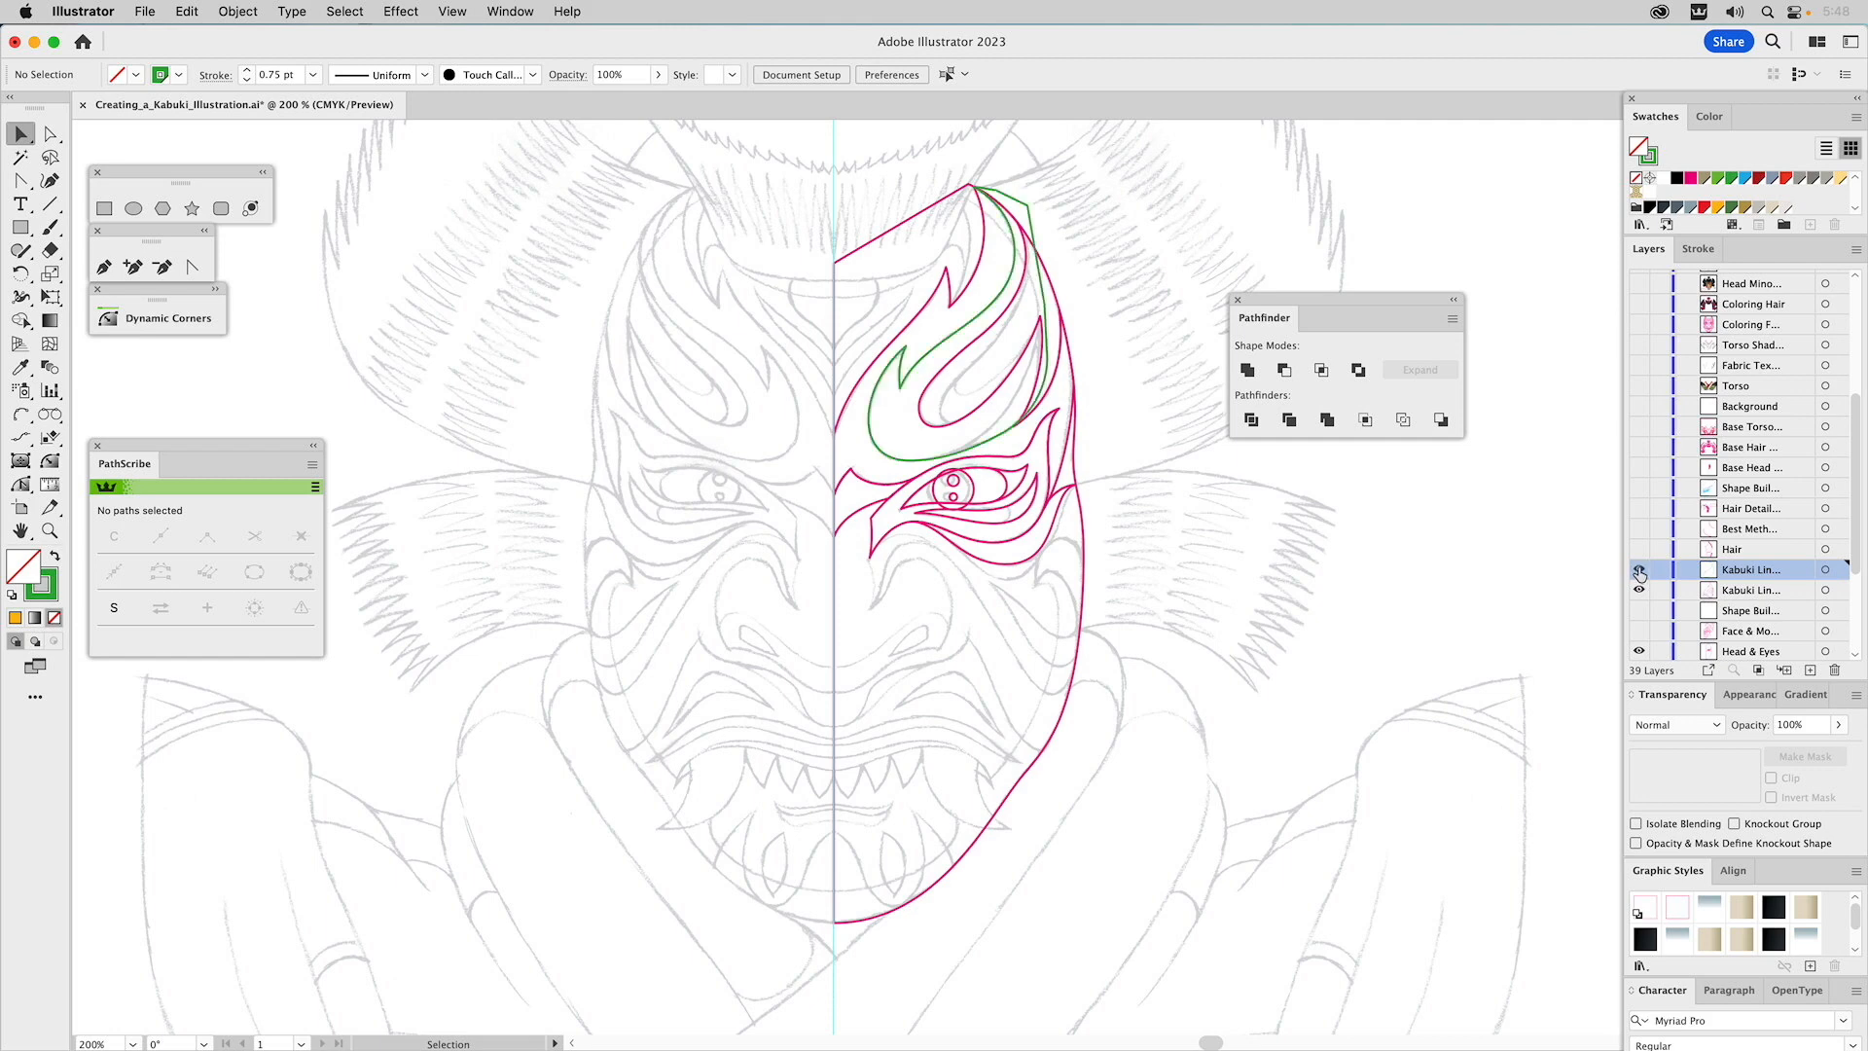
click(978, 341)
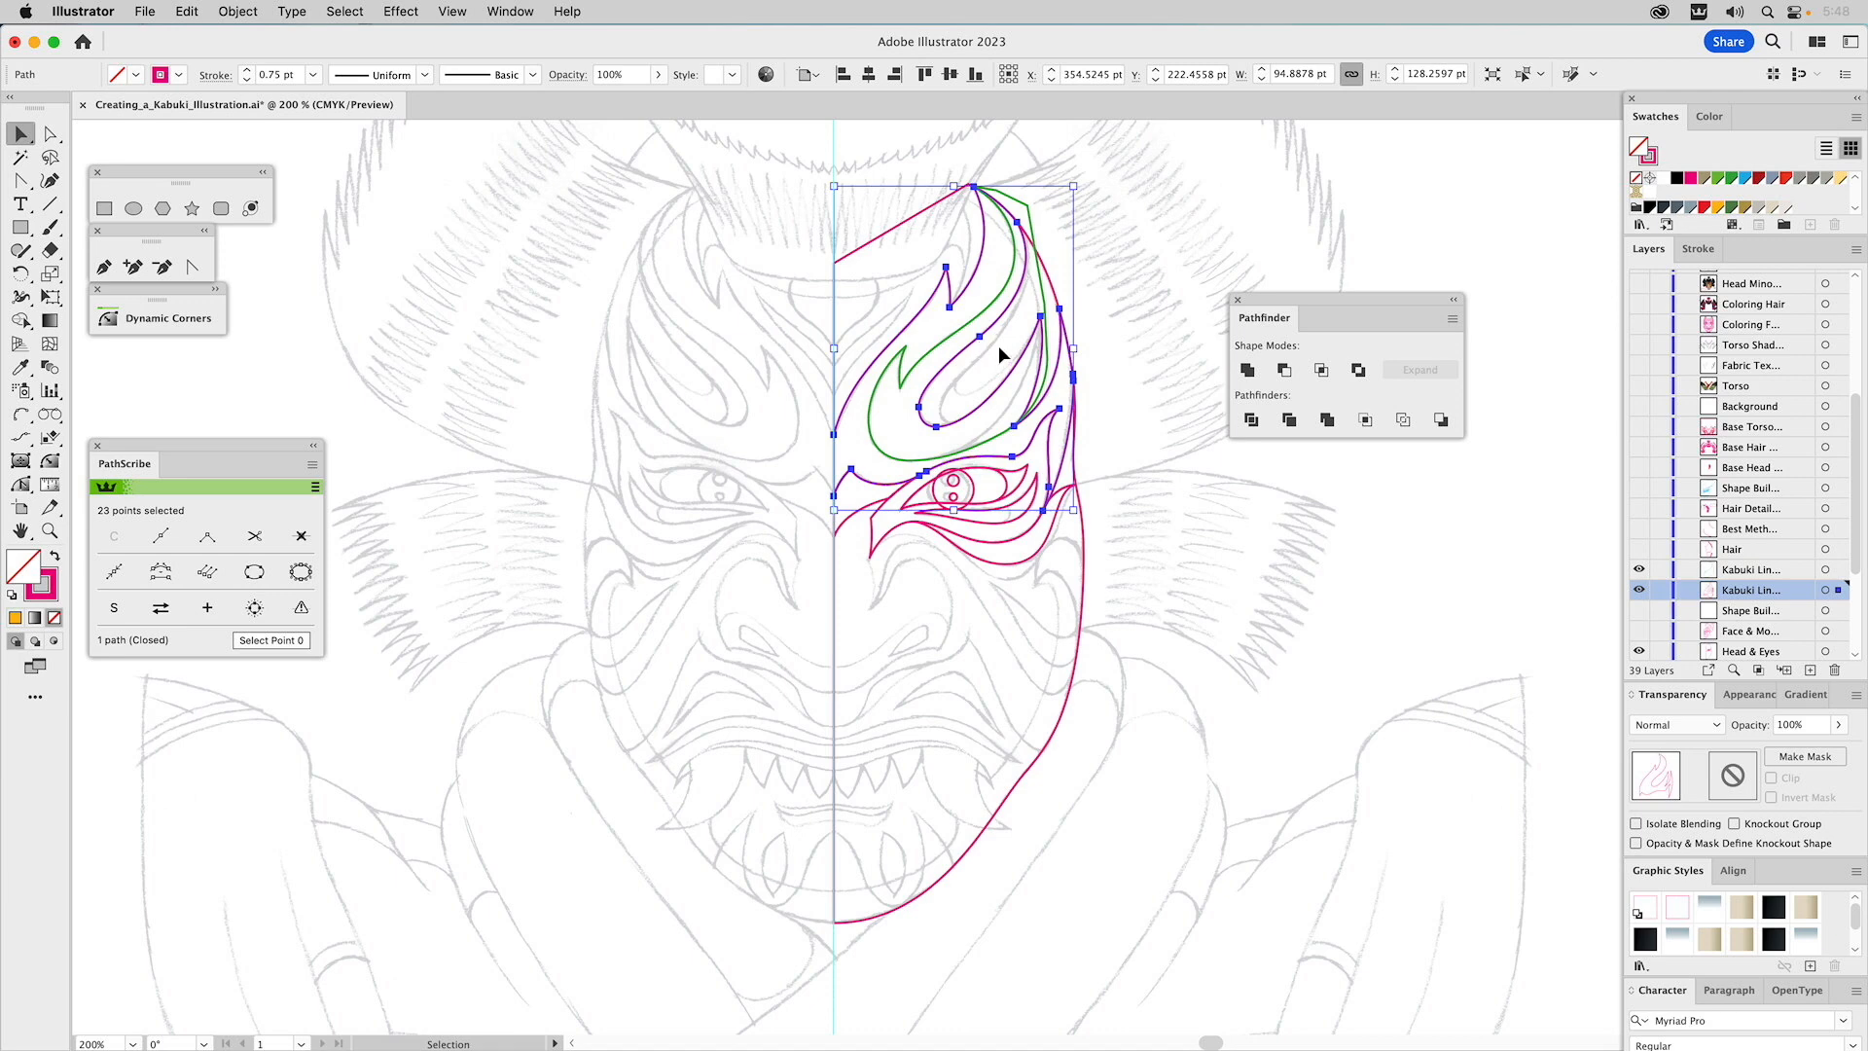
shift+click(1036, 328)
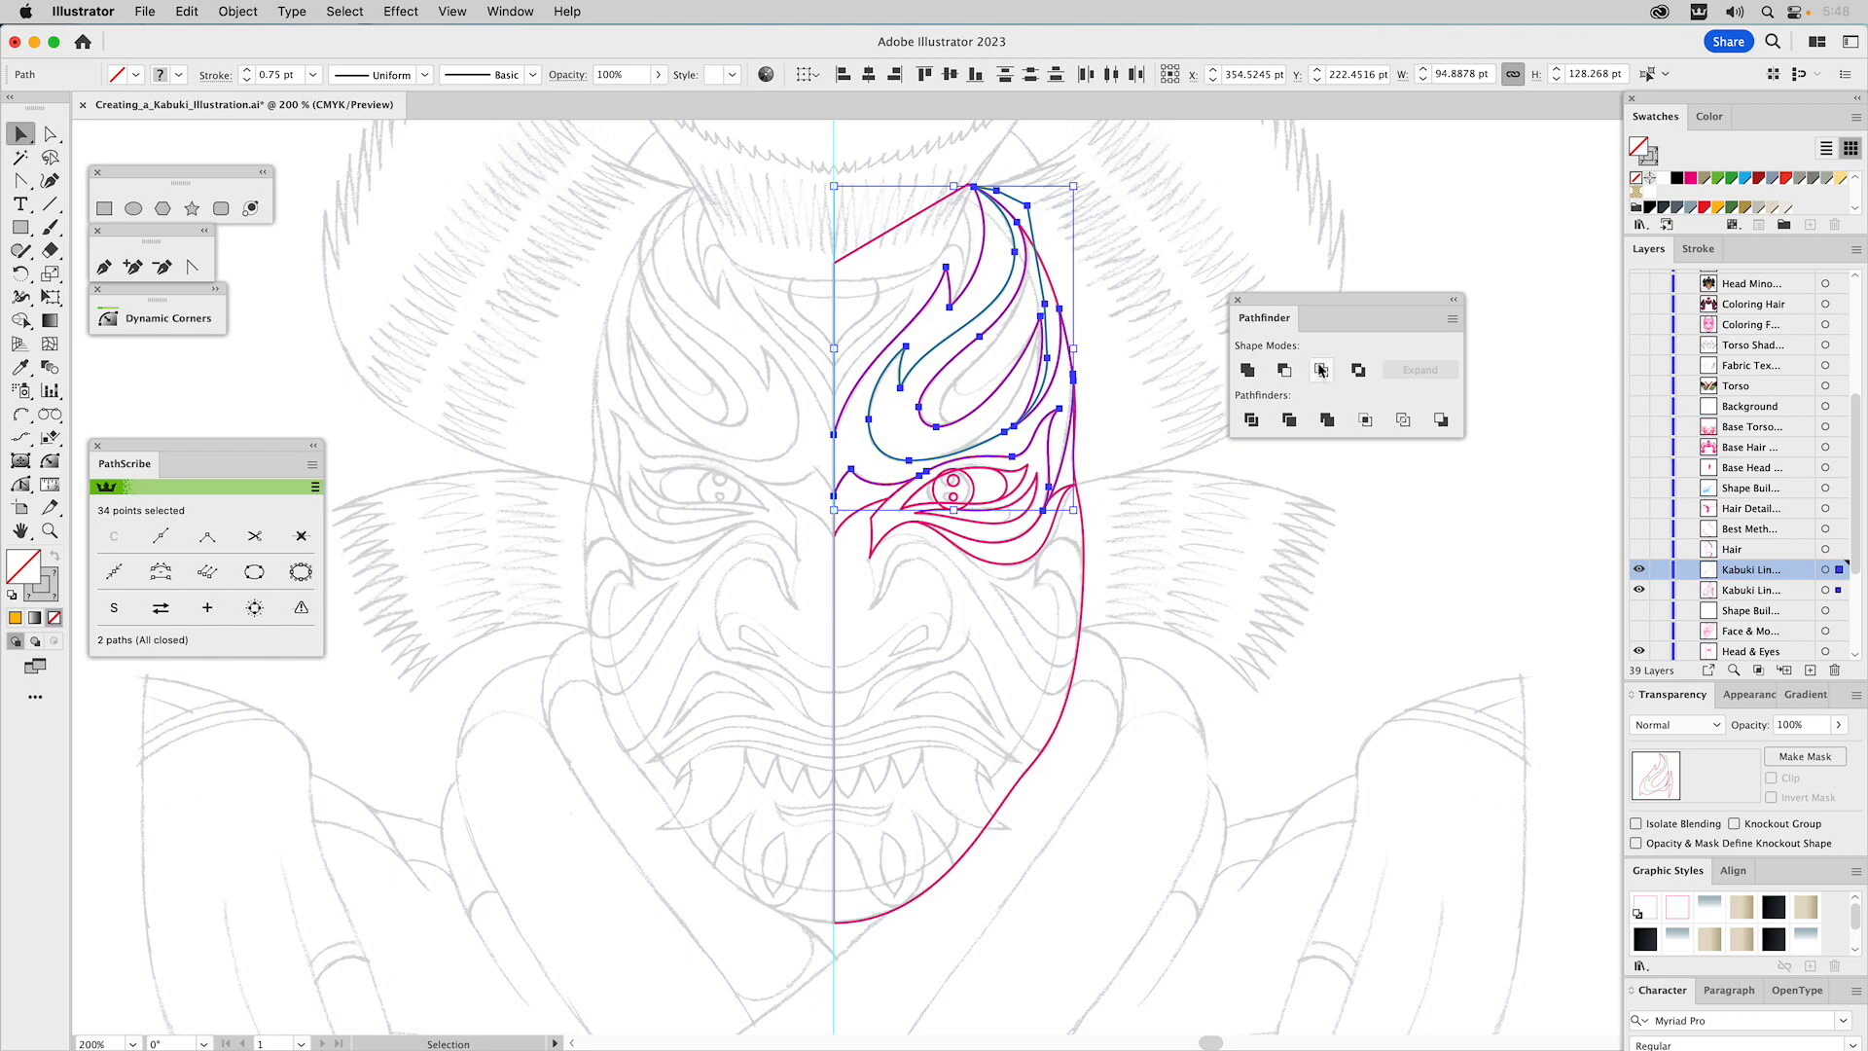
click(1037, 327)
click(1158, 319)
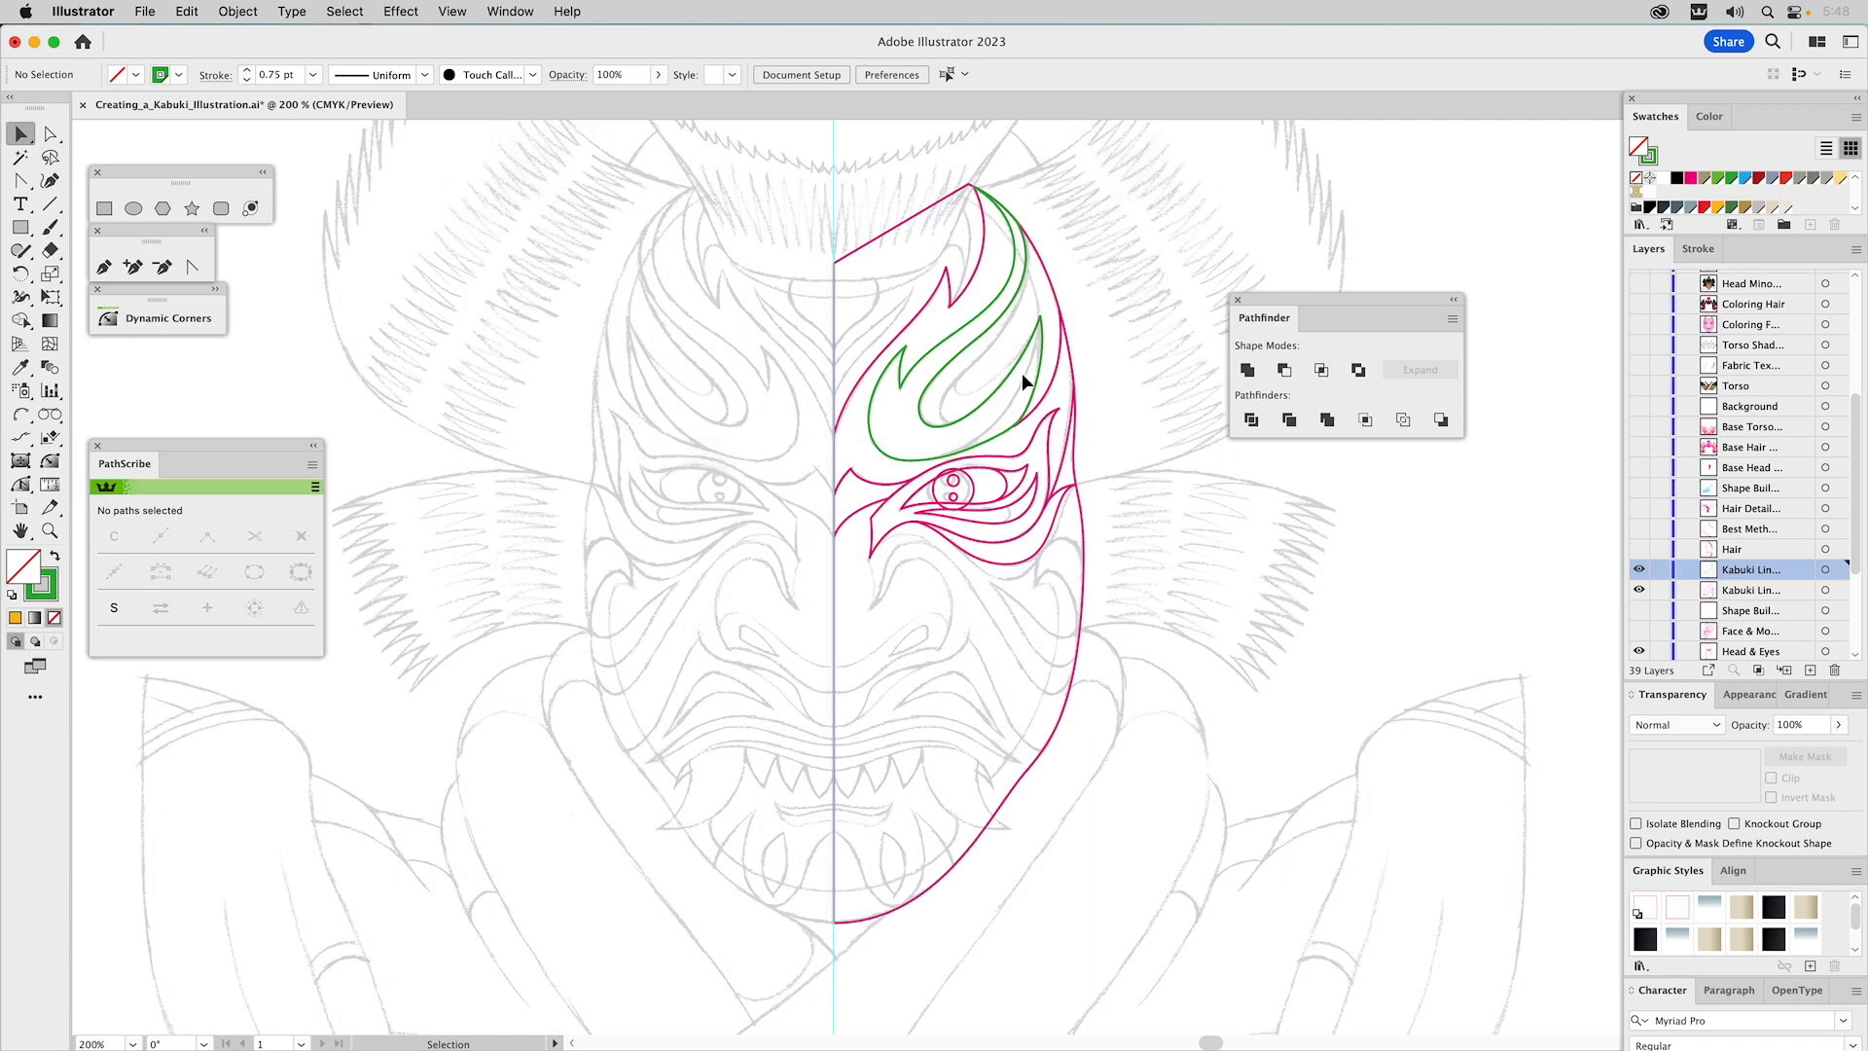
Hide both Kabuki Lin… layers and show the Hair layer.
click(1639, 569)
click(1639, 550)
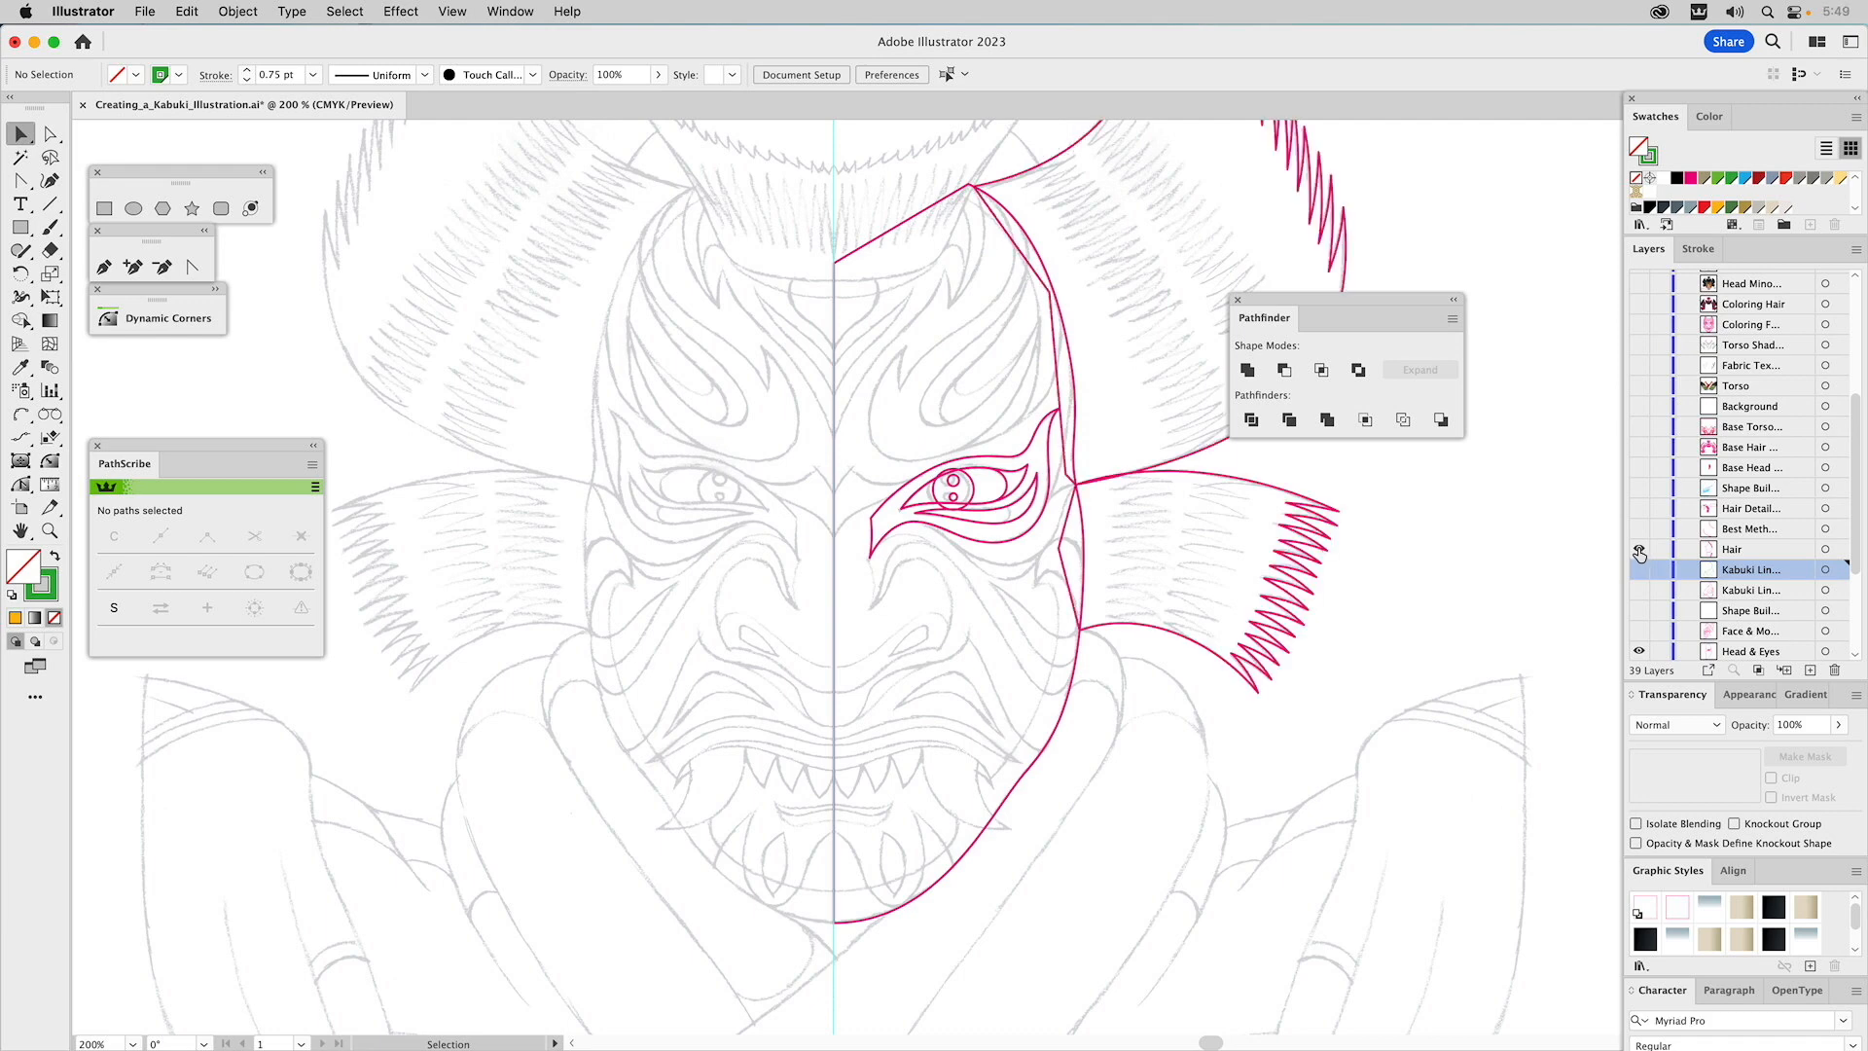
drag(1144, 276, 1037, 481)
click(49, 530)
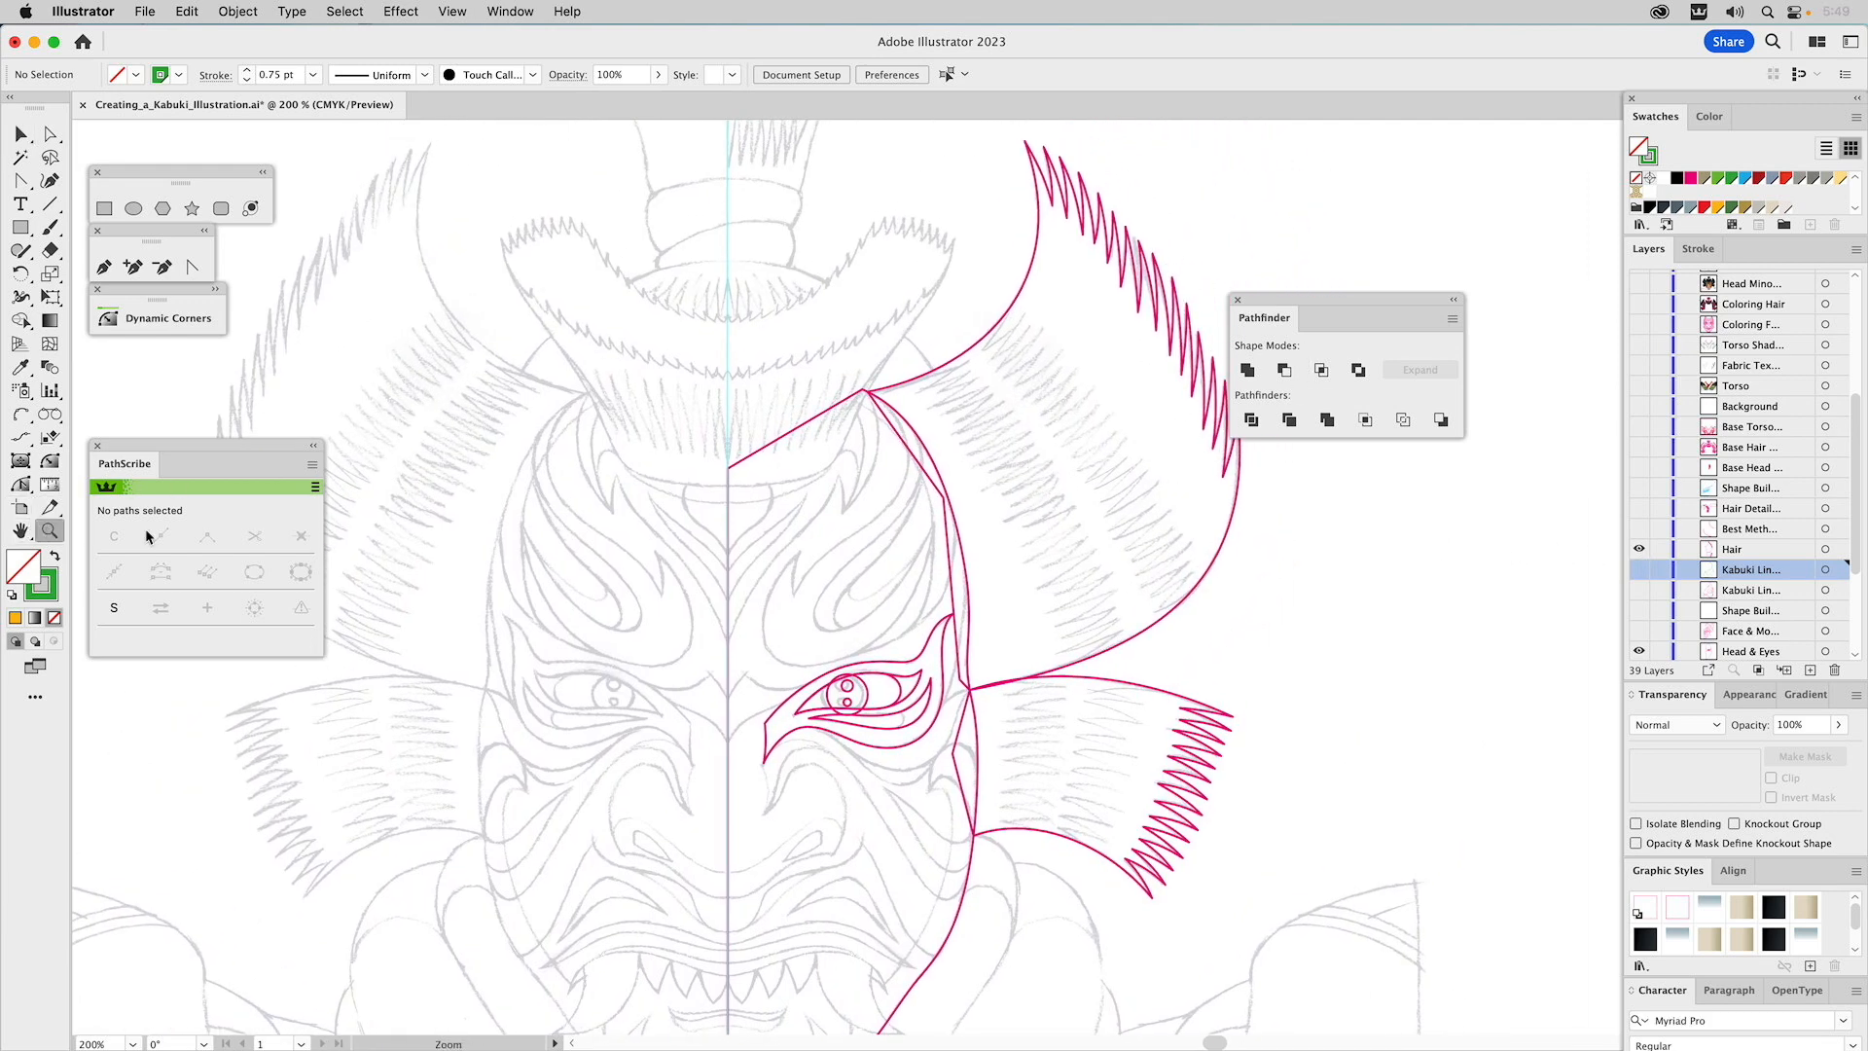
alt+click(900, 557)
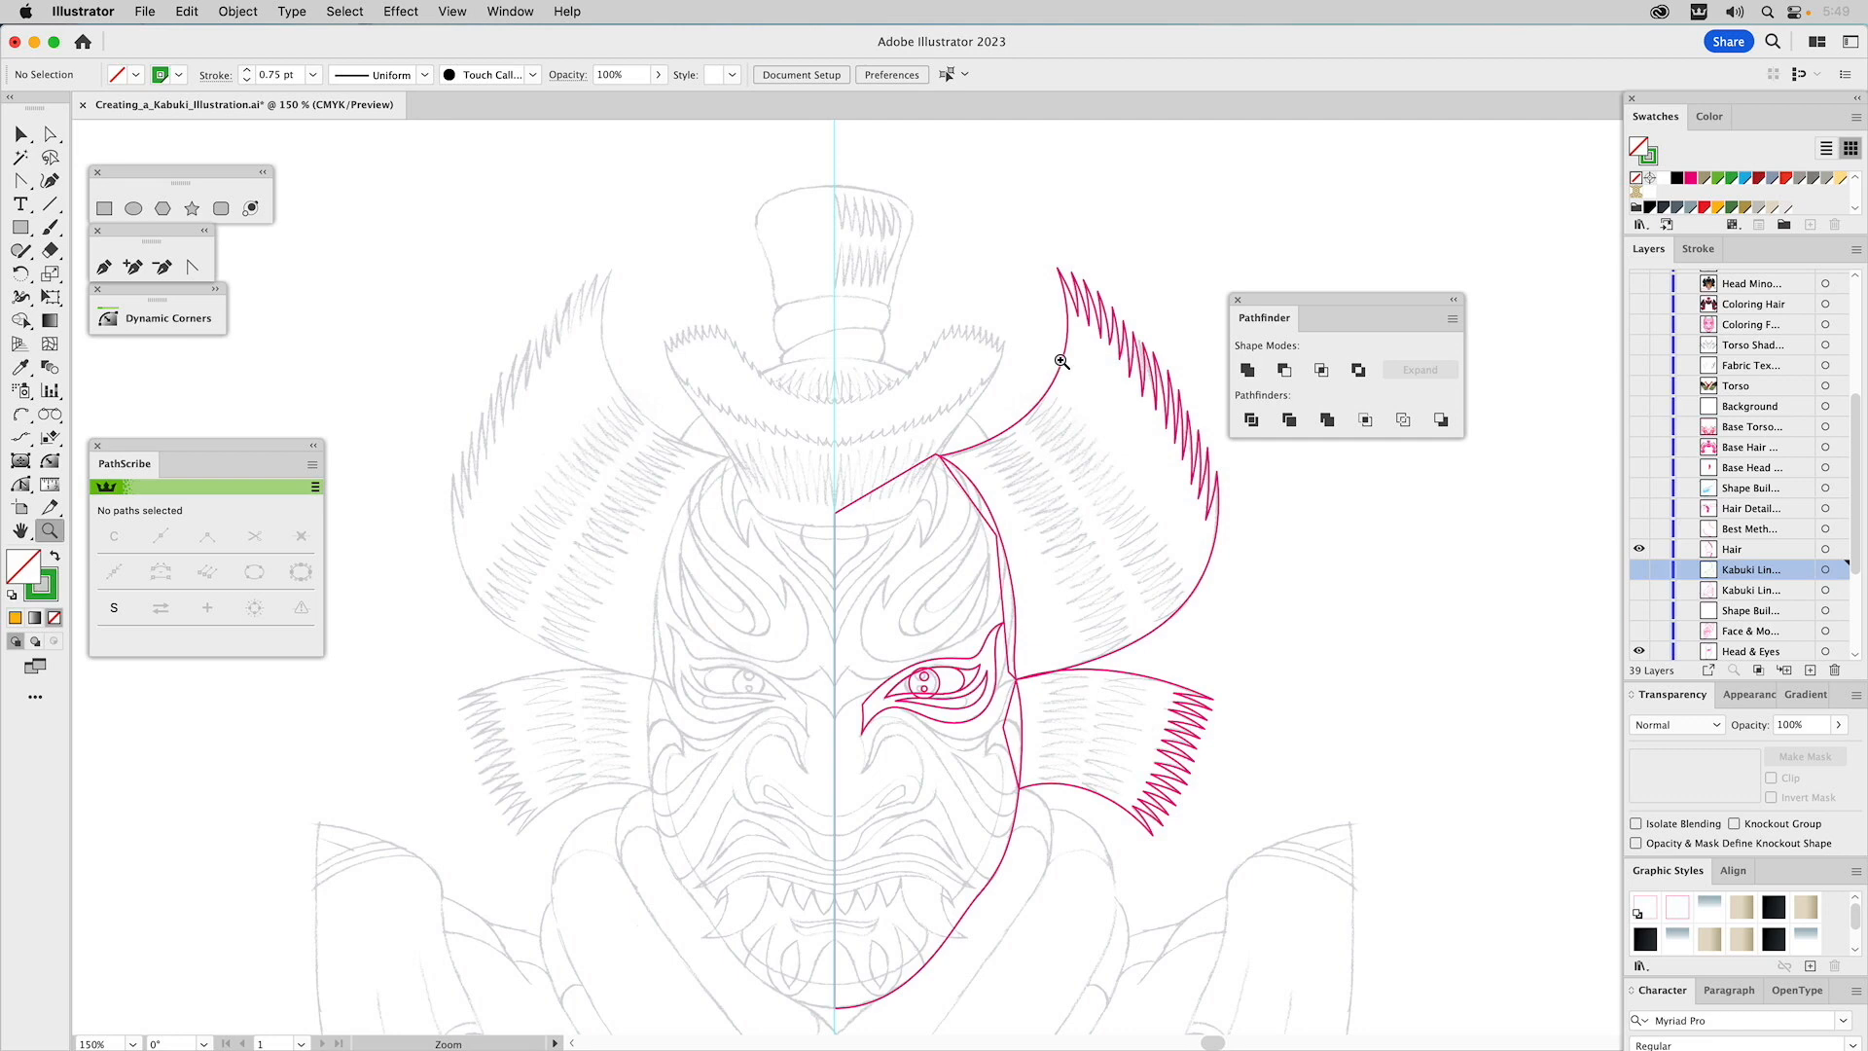
Fill the head outline with orange and place a copy of it on the Hair layer above the hair shapes.
key(v)
click(980, 489)
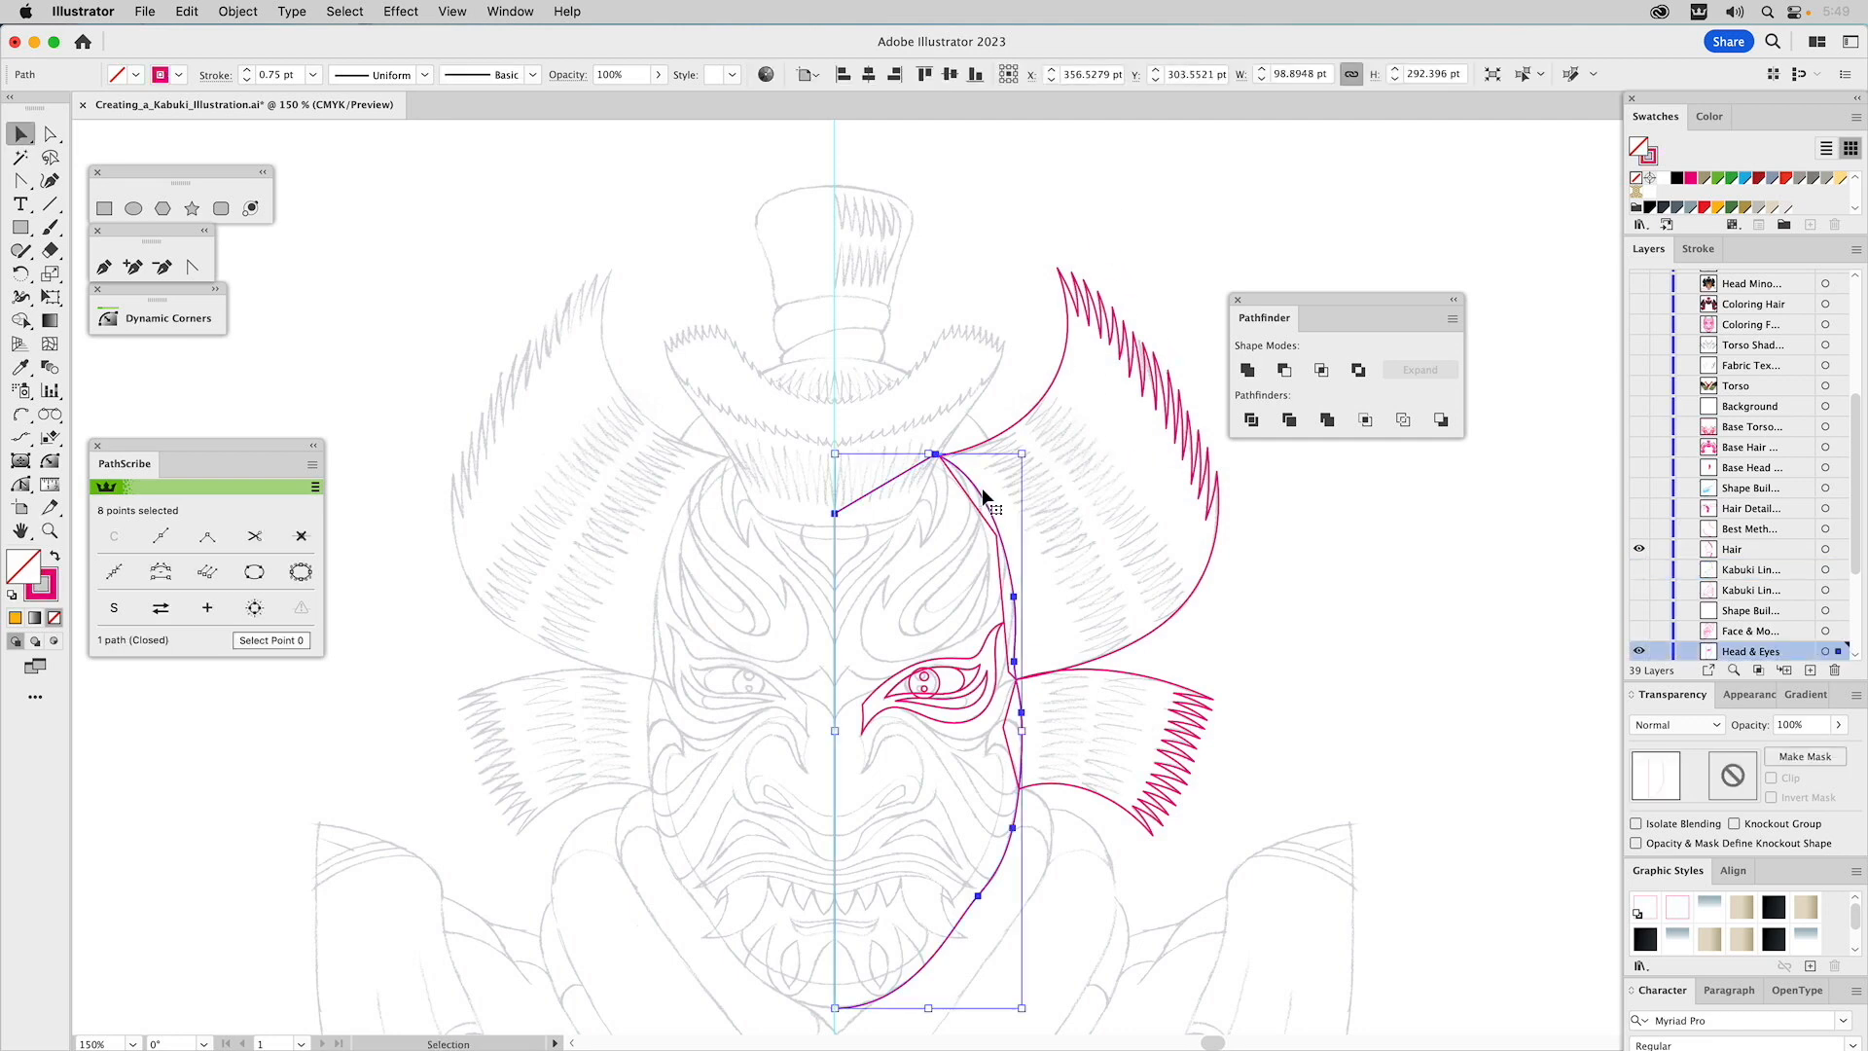
click(1720, 208)
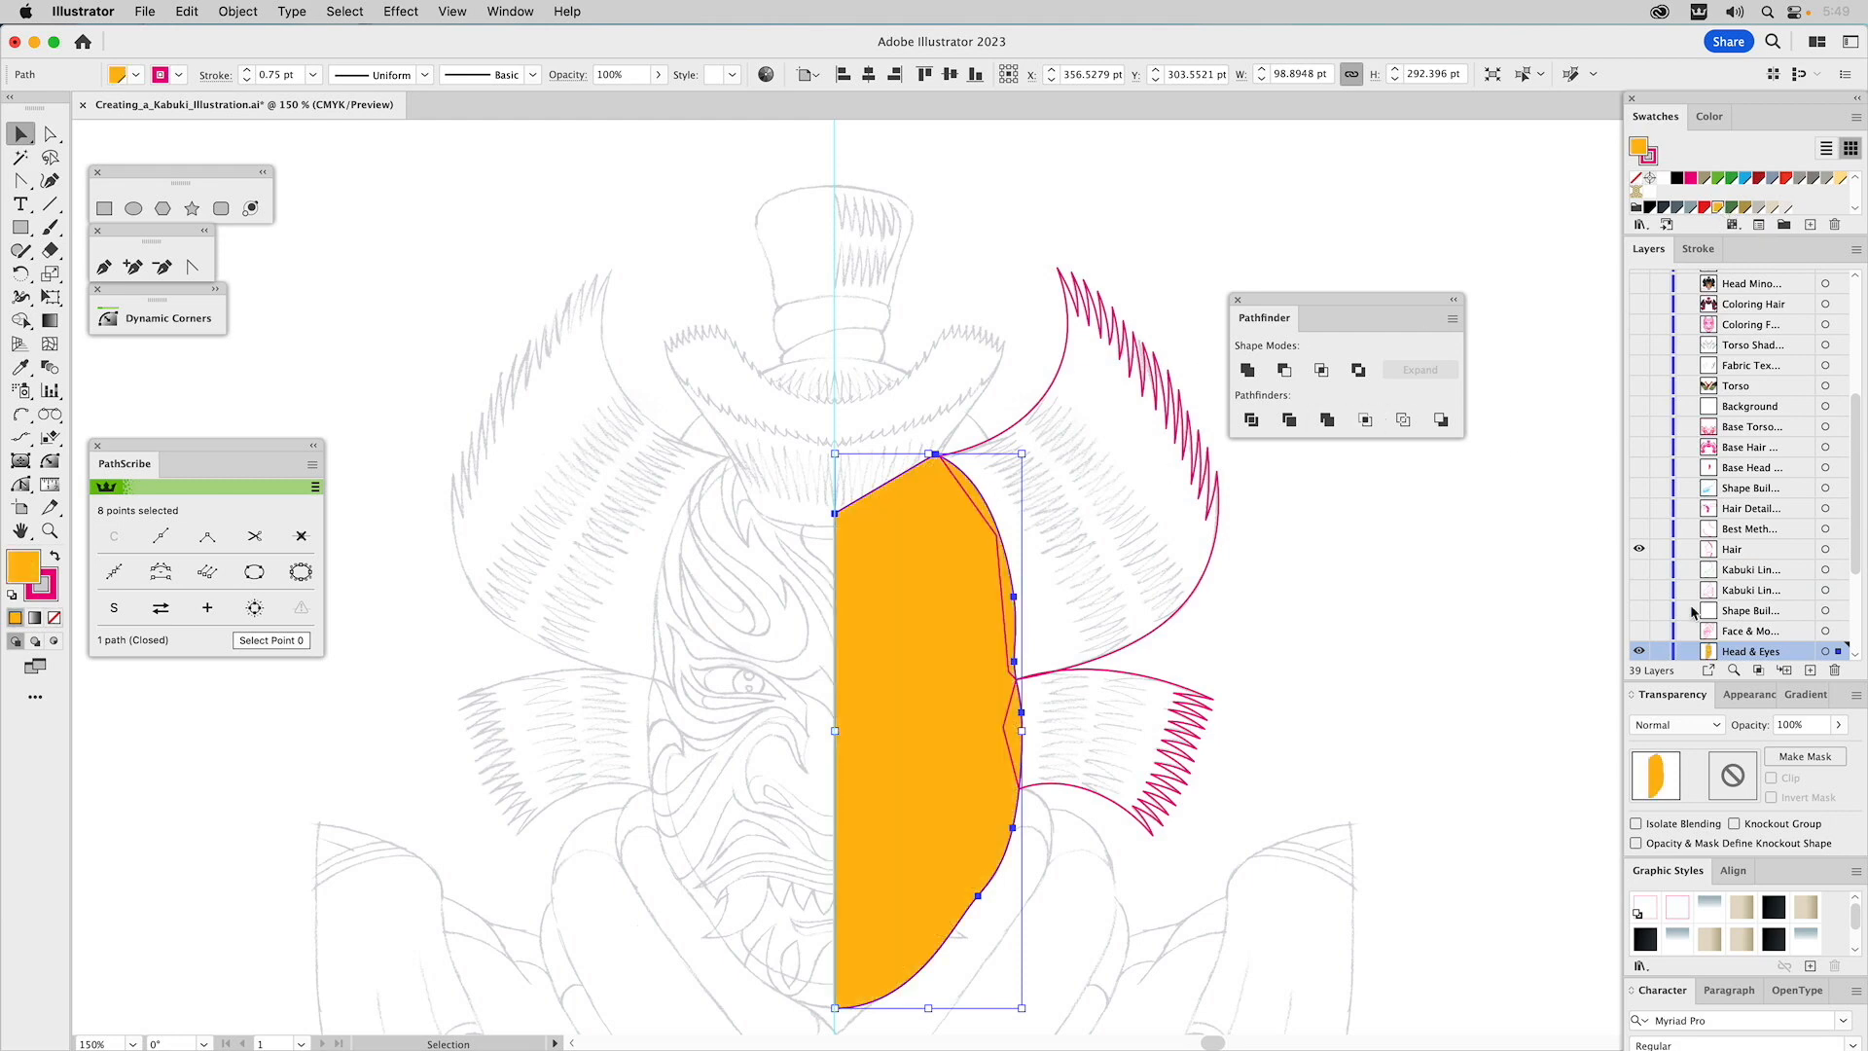
drag(1837, 651, 1831, 552)
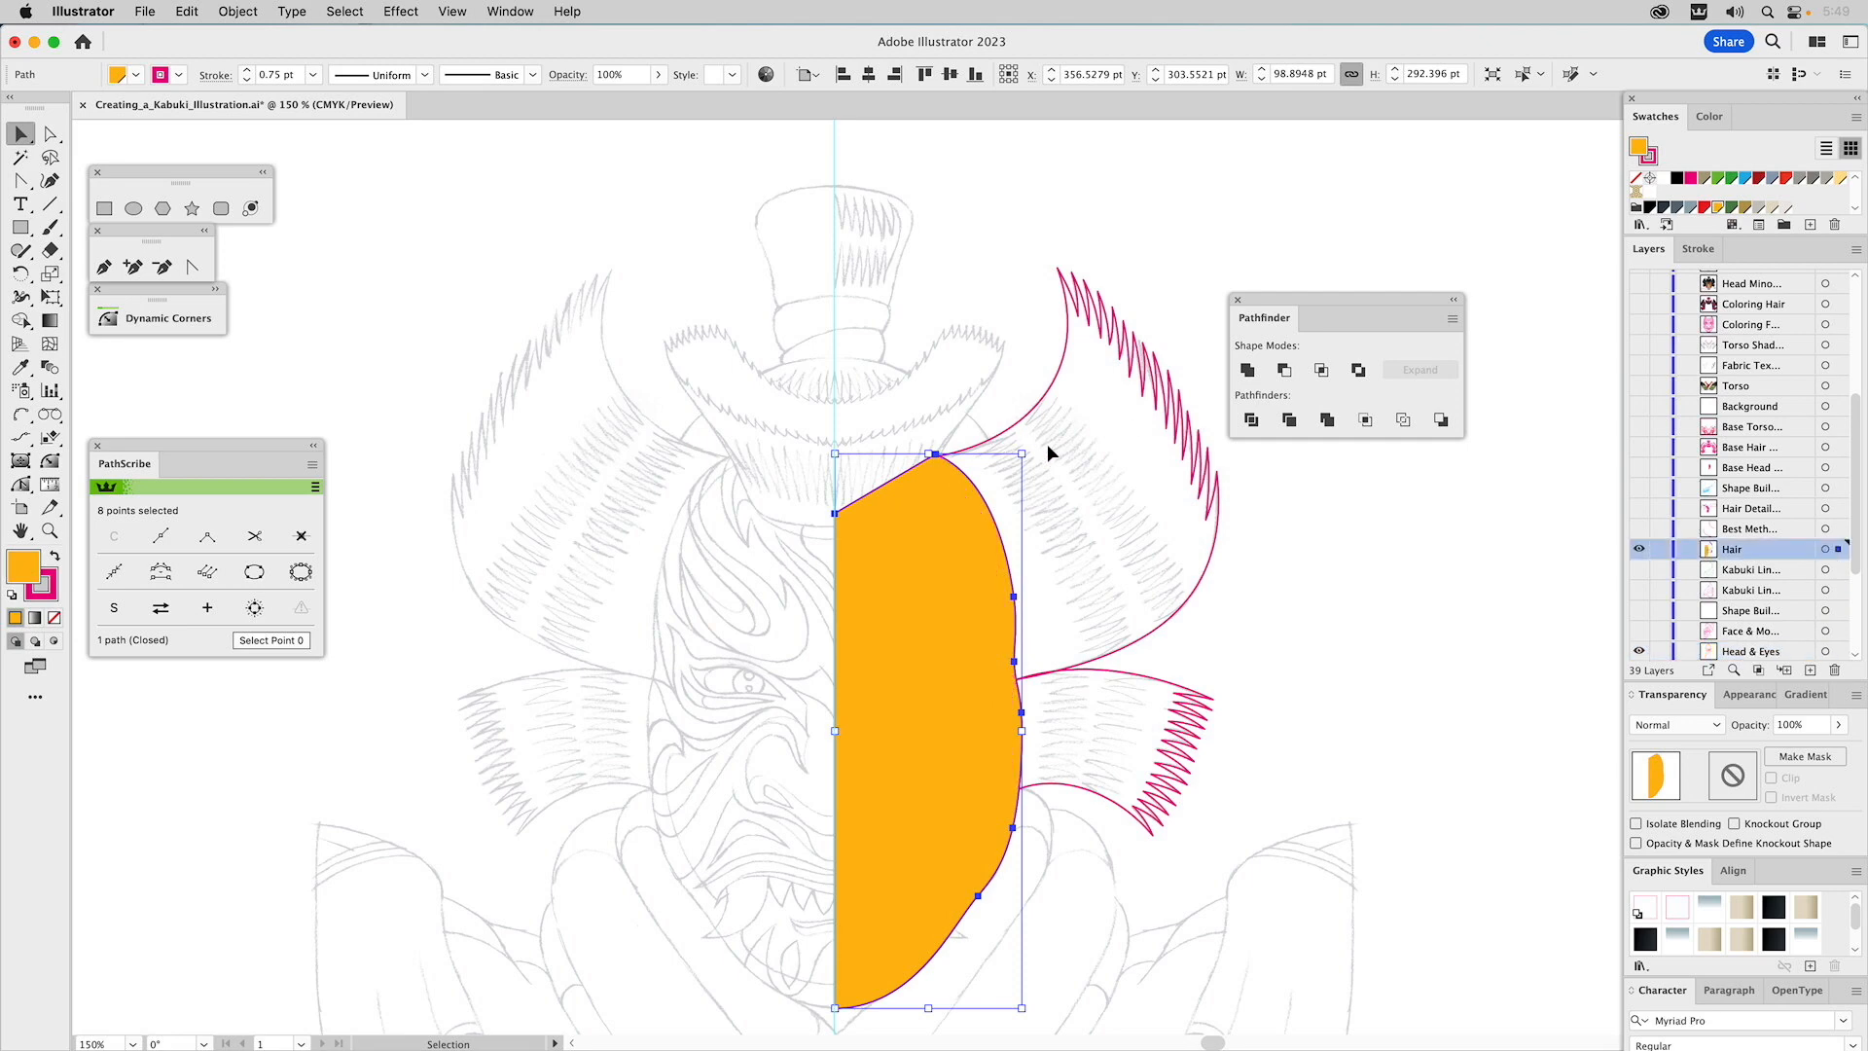
Subtract the orange head shape from the upper and then the lower side hair shape with Minus Front.
shift+click(1047, 394)
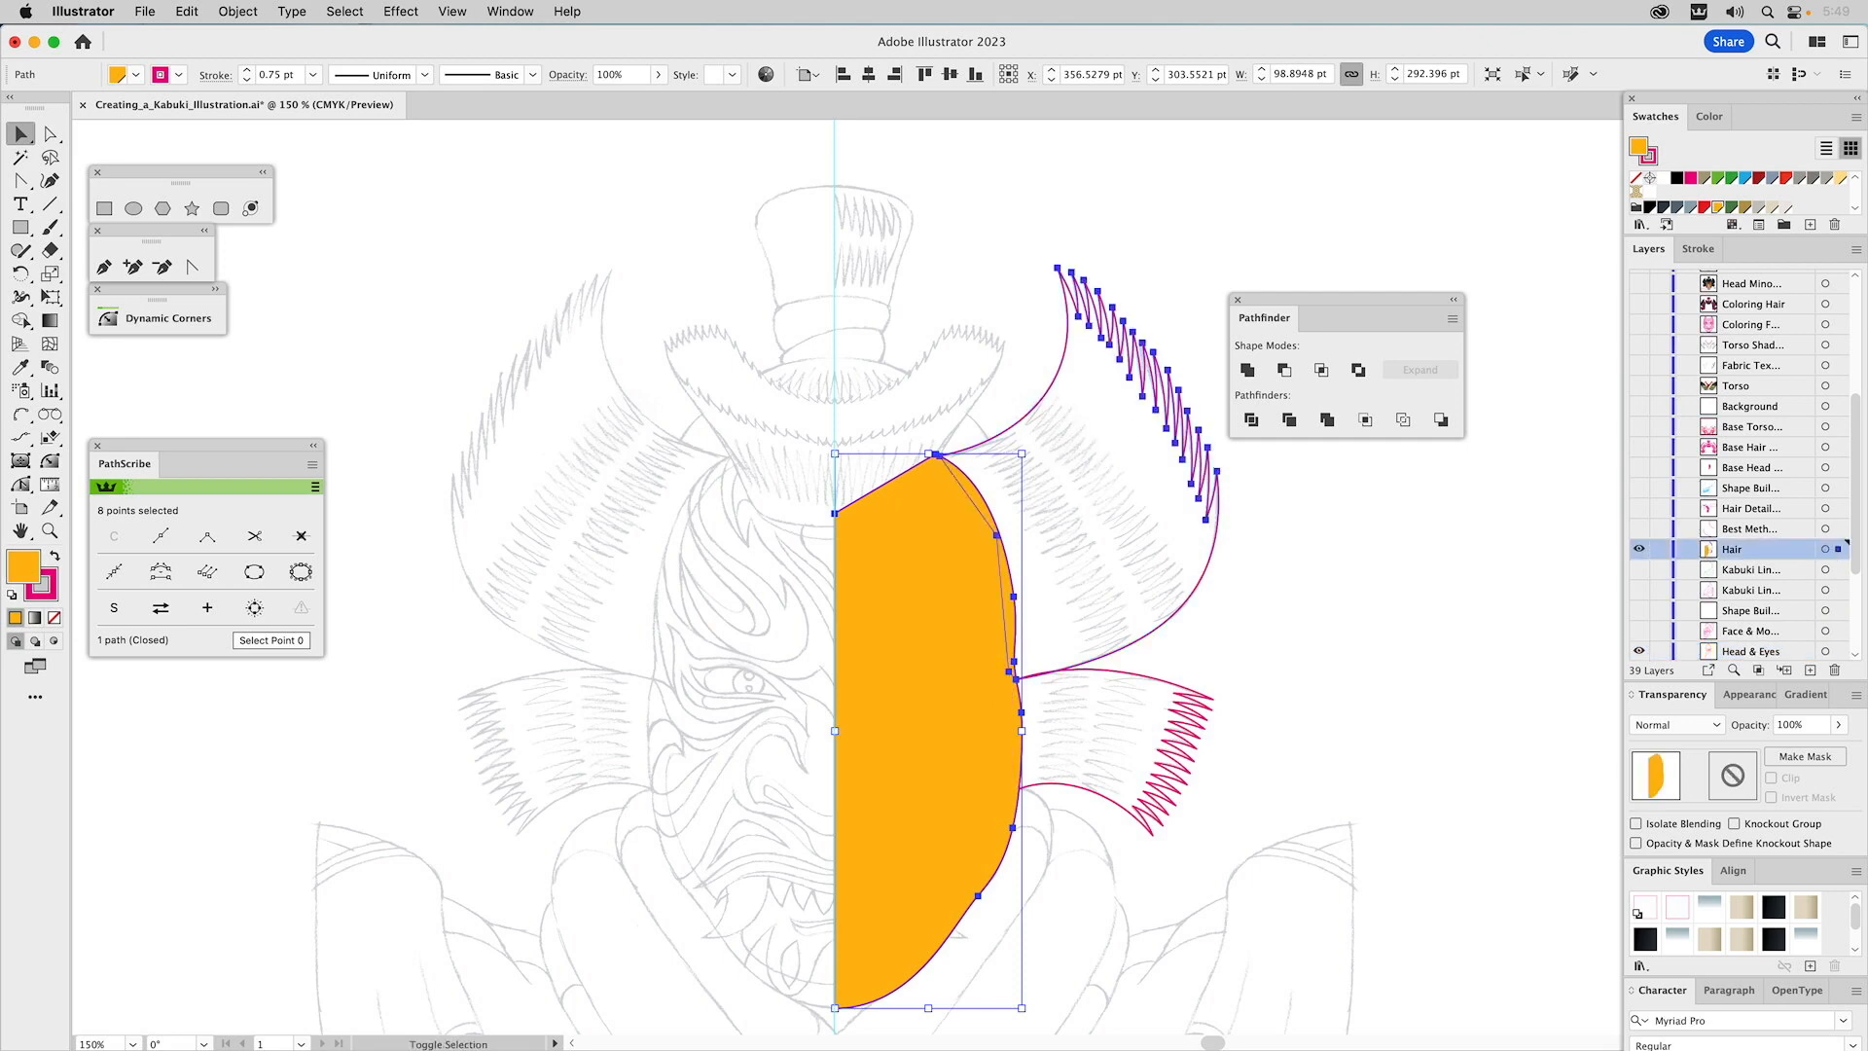
click(1285, 371)
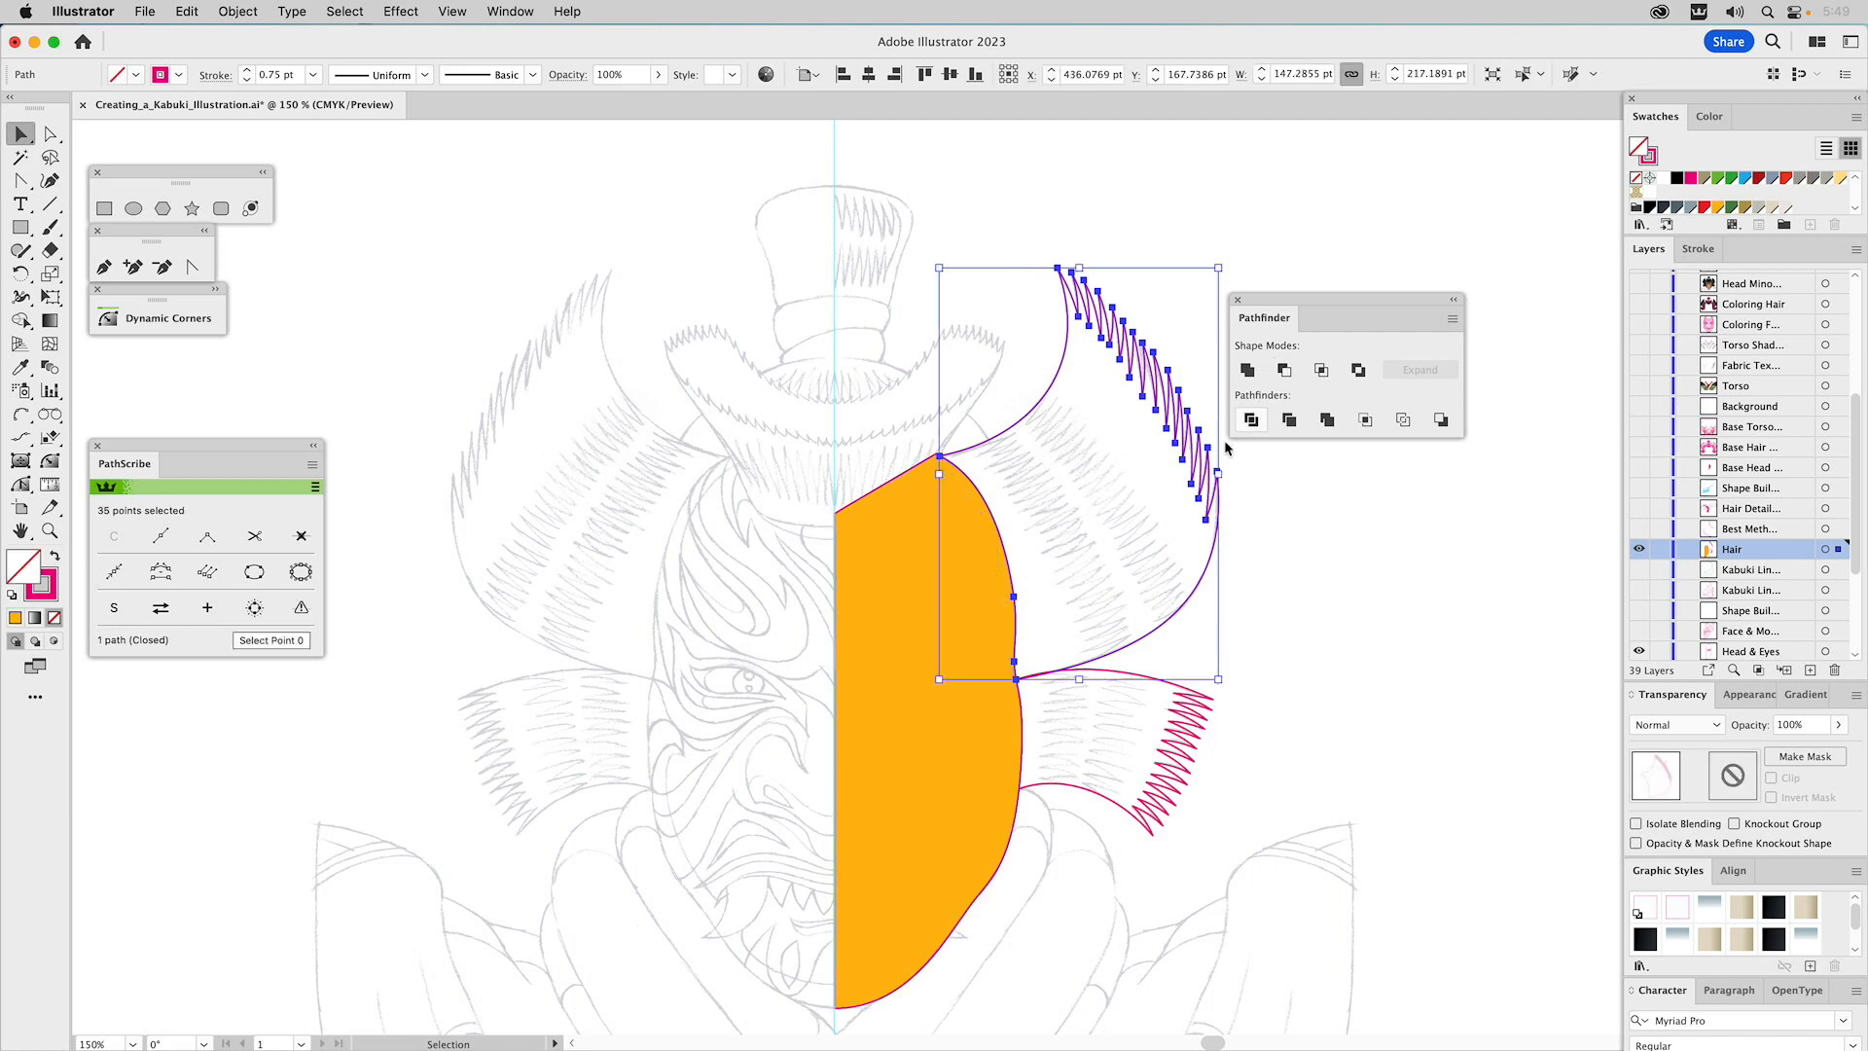
shift+click(1124, 671)
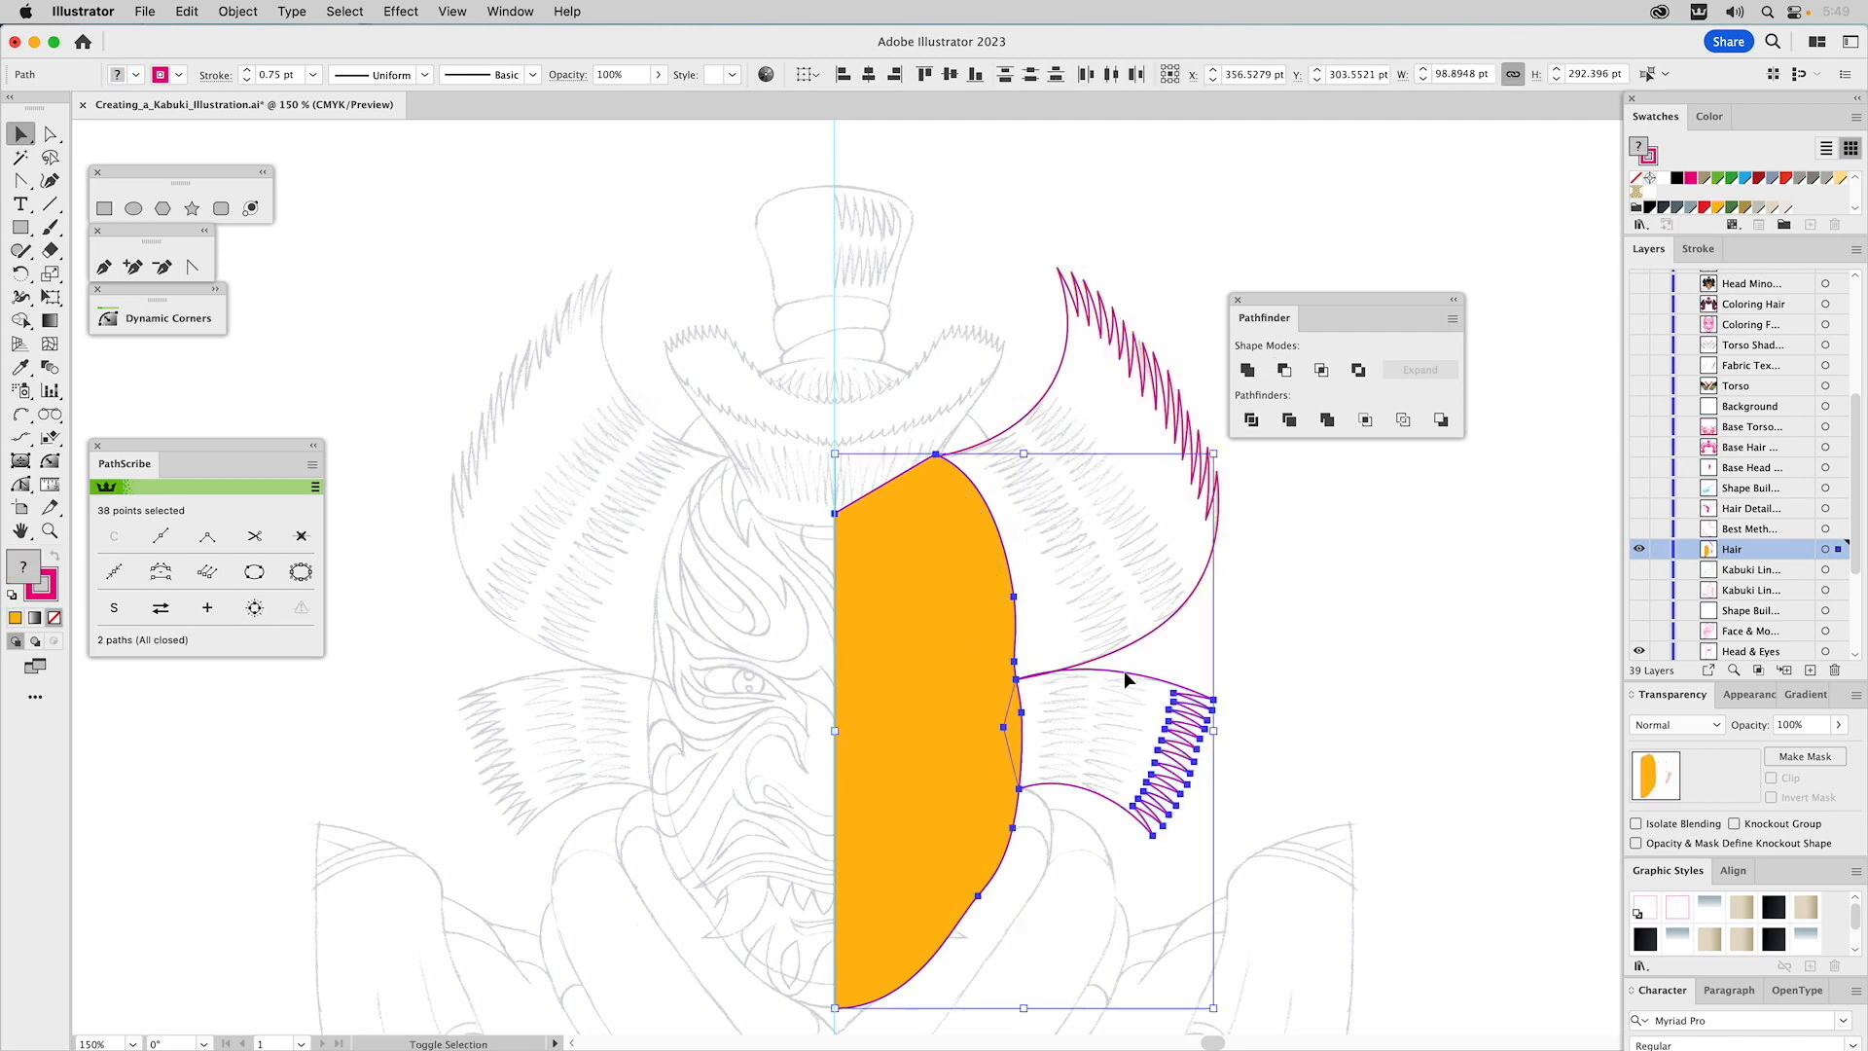
click(1285, 371)
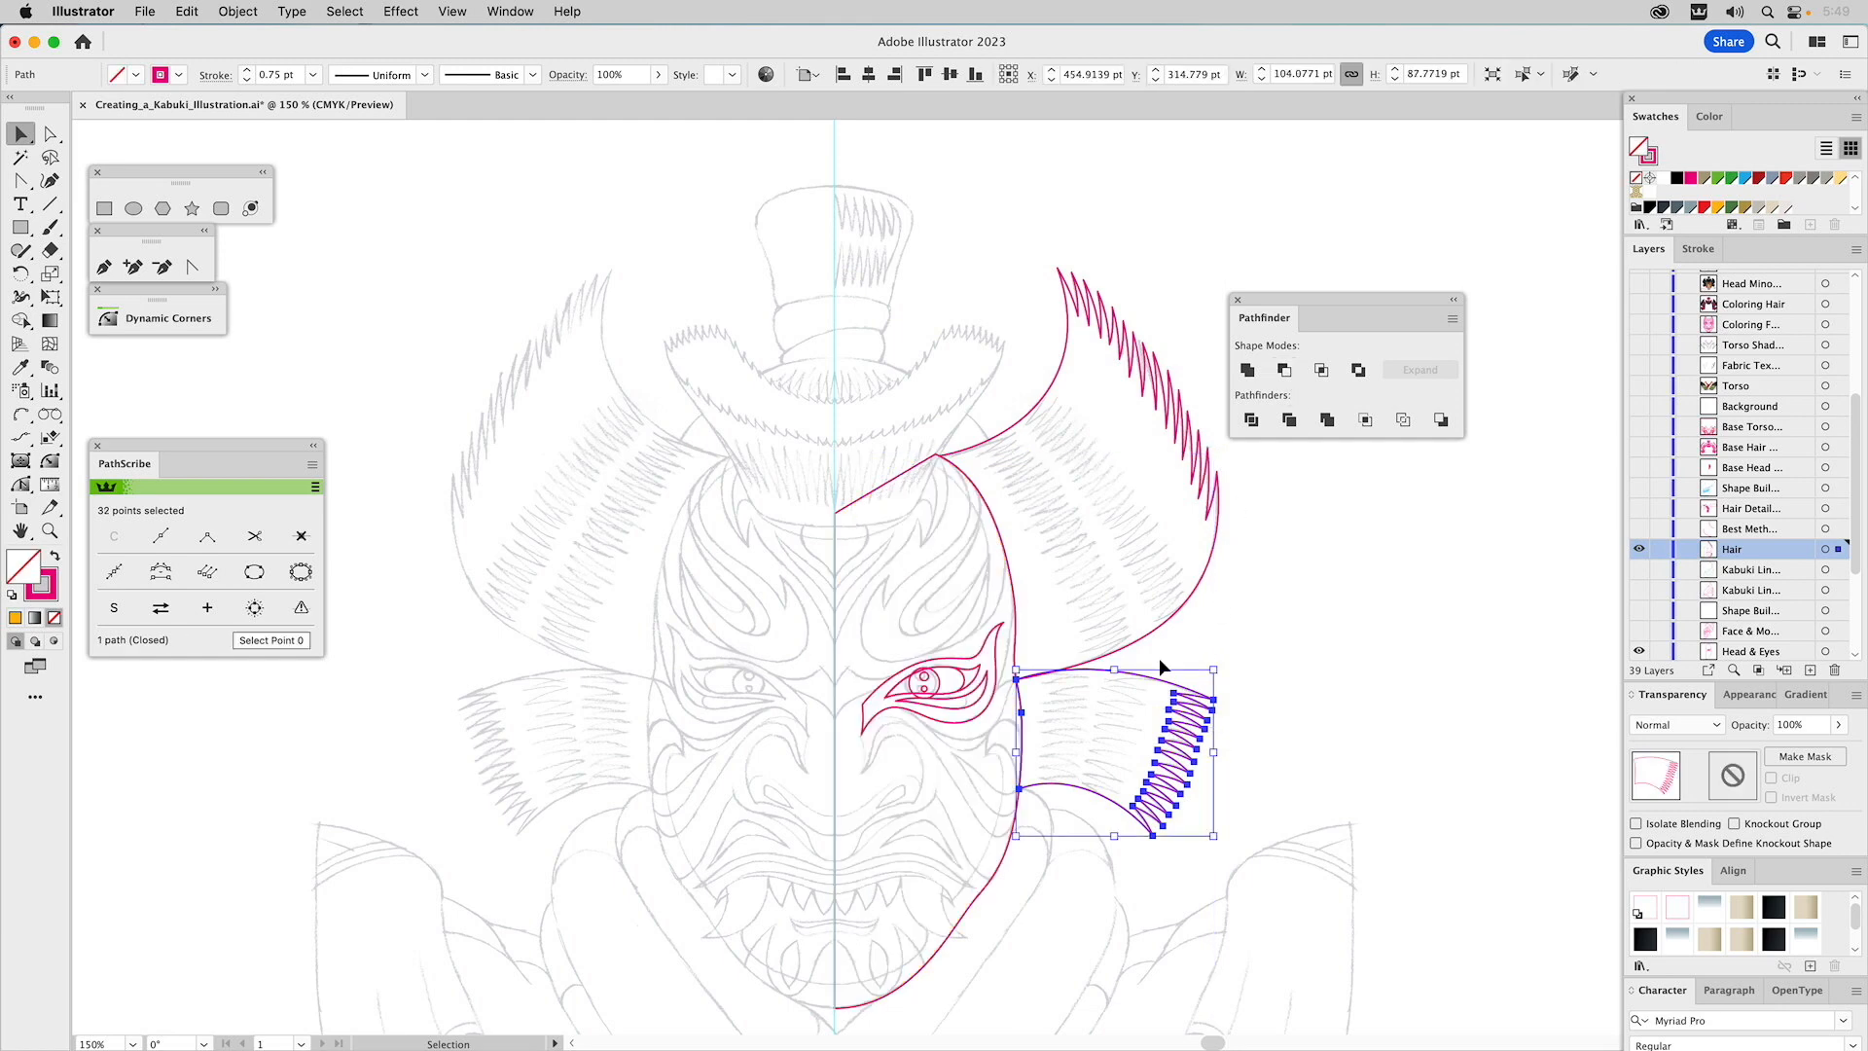
Examine the trimmed upper and lower hair shapes by selecting them individually, leaving nothing selected.
click(1222, 668)
click(1187, 646)
key(a)
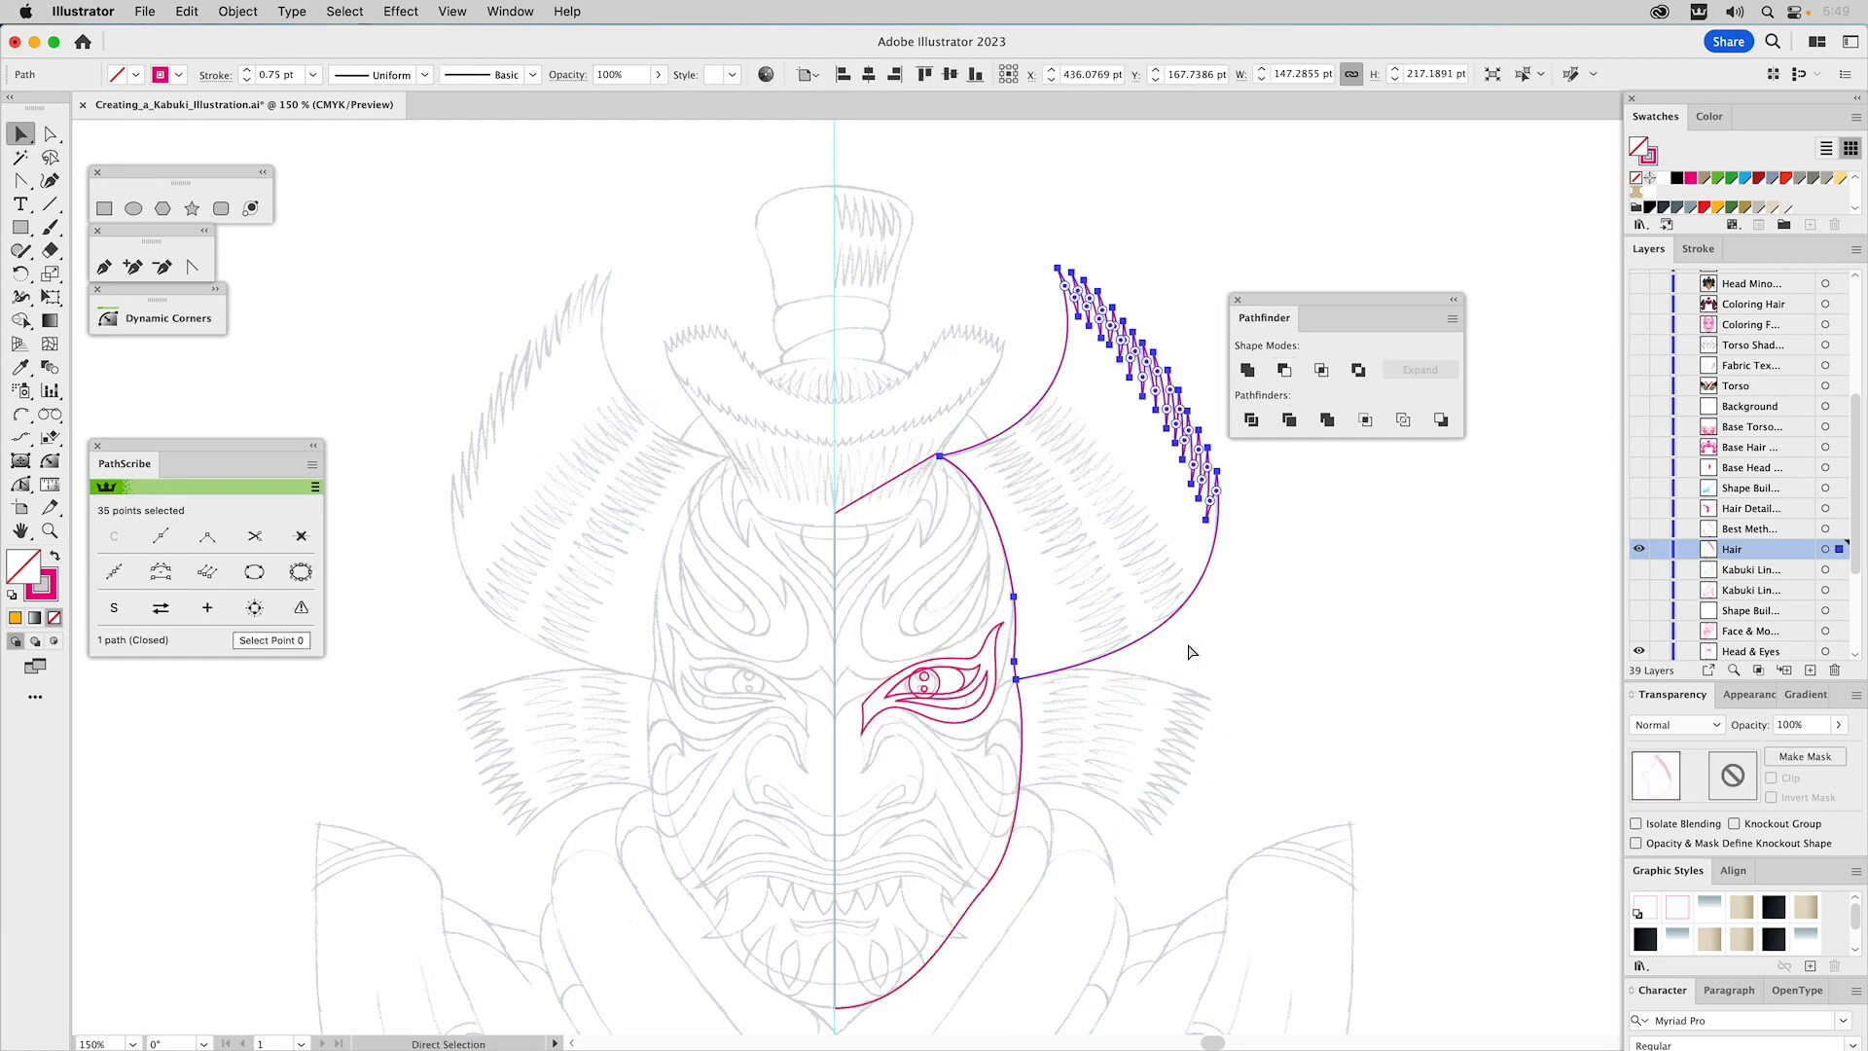
key(super+b)
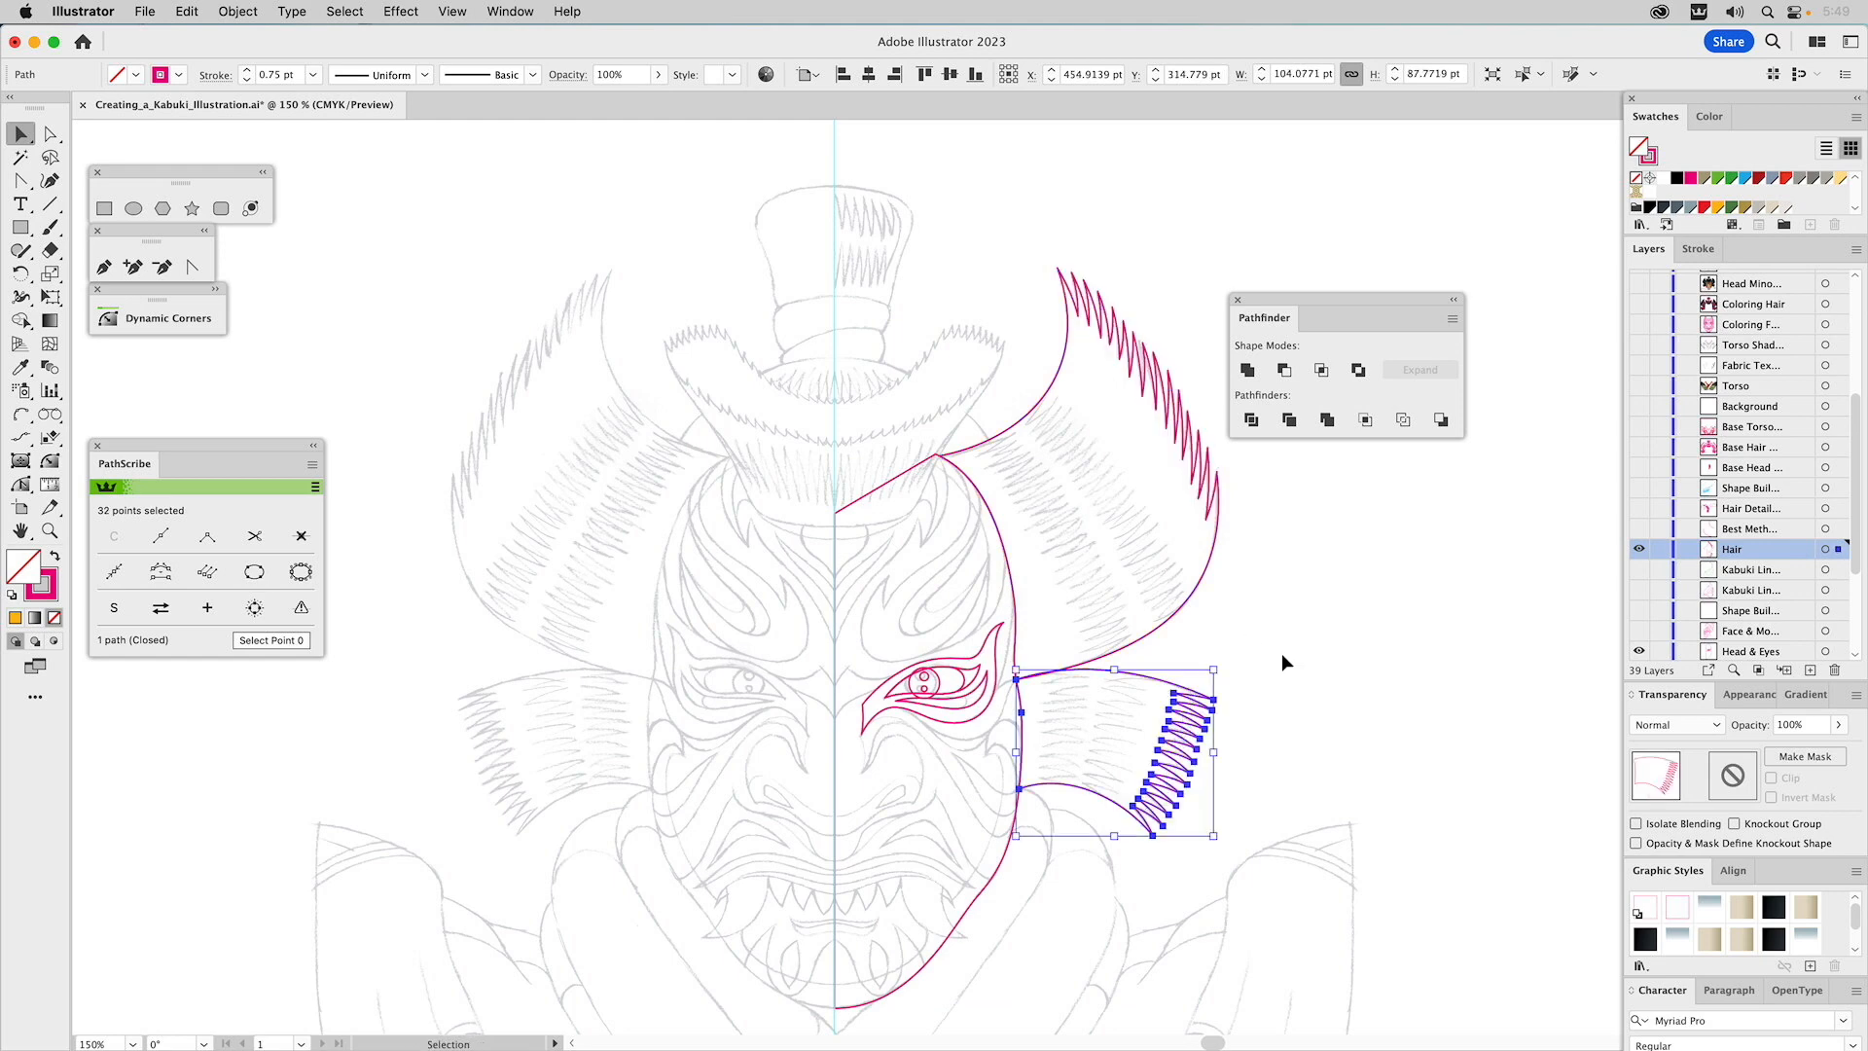
click(1295, 647)
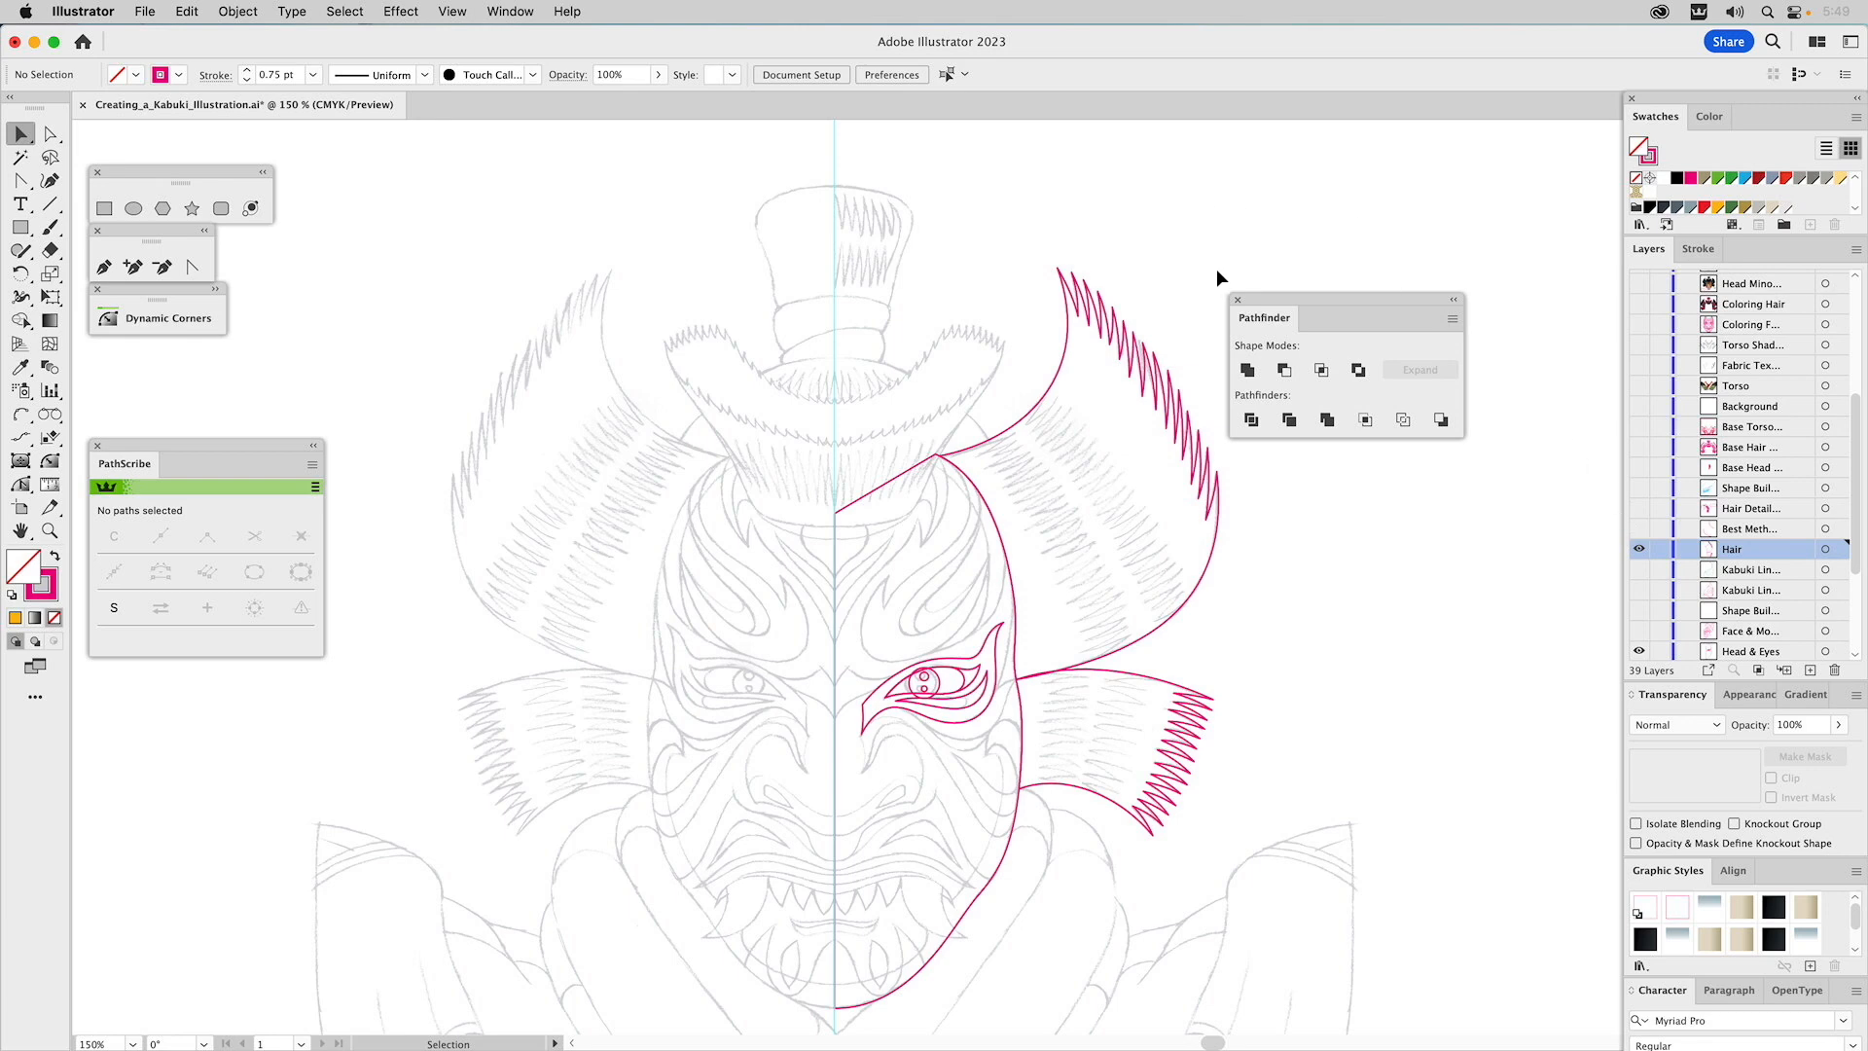
drag(1134, 333, 1101, 398)
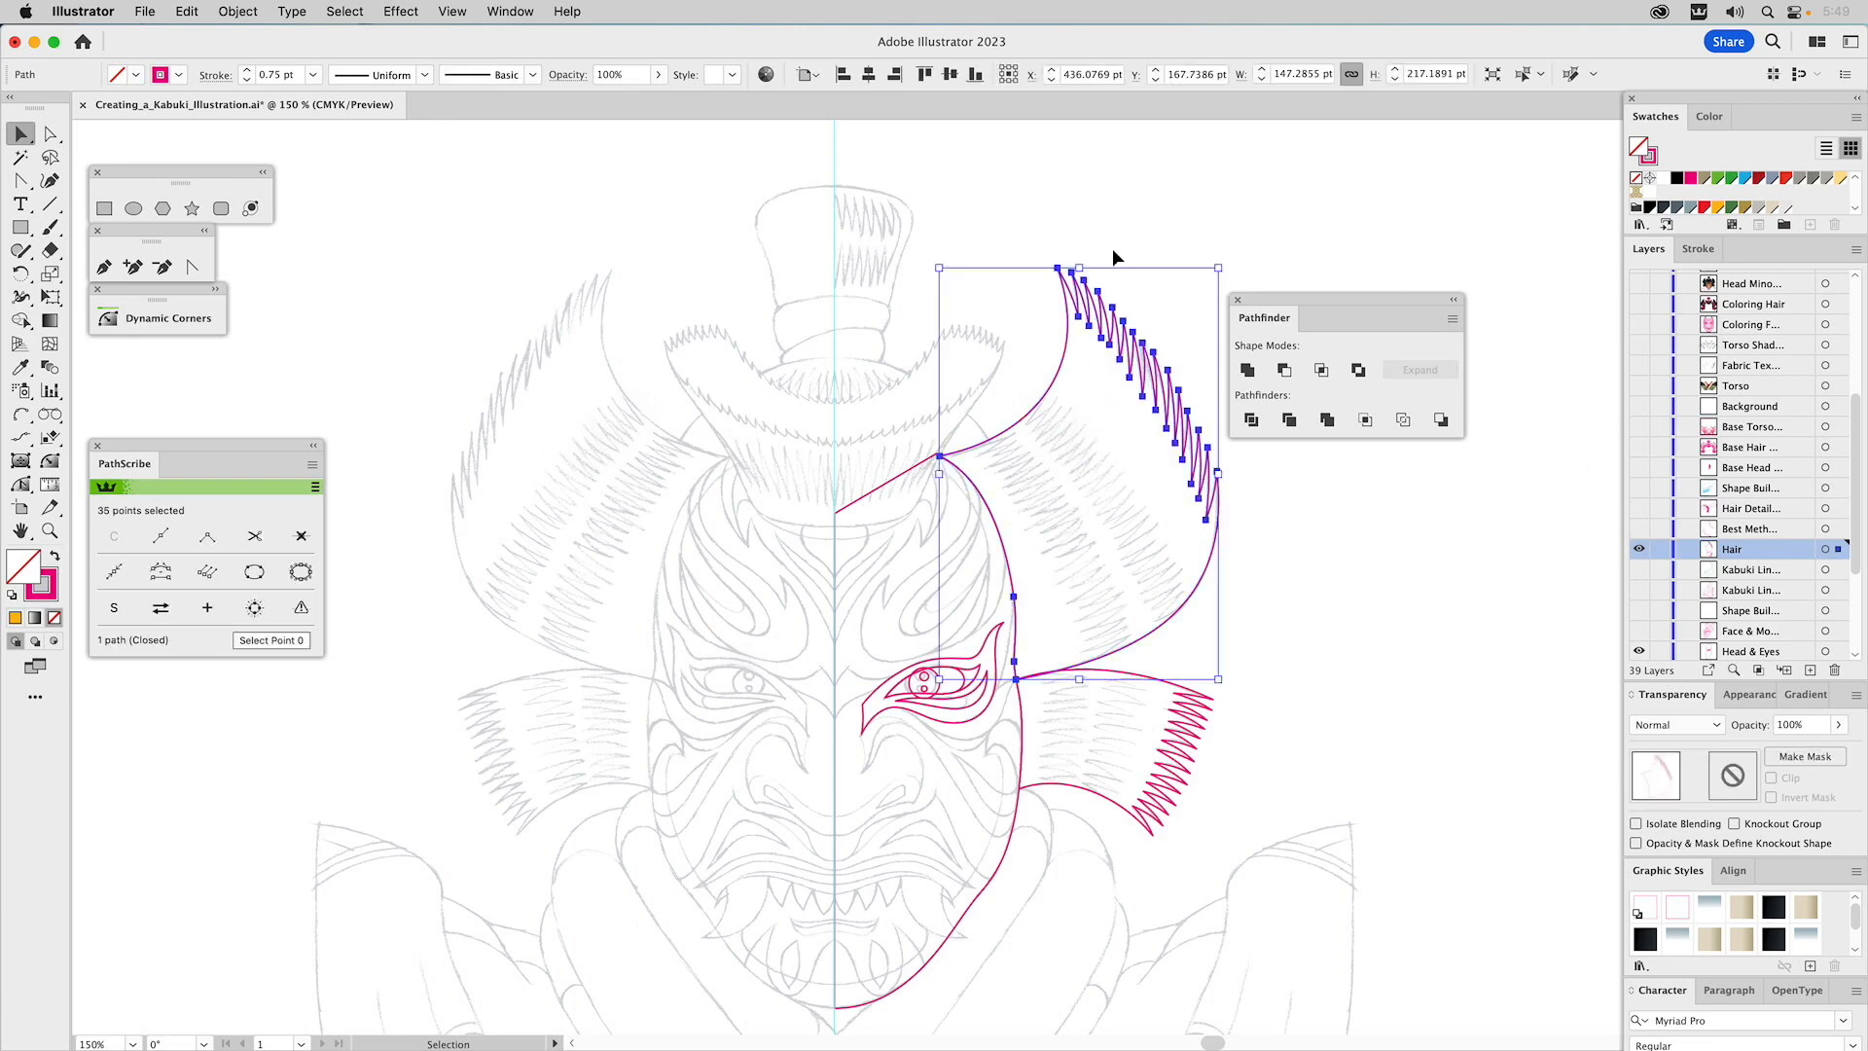
click(1125, 175)
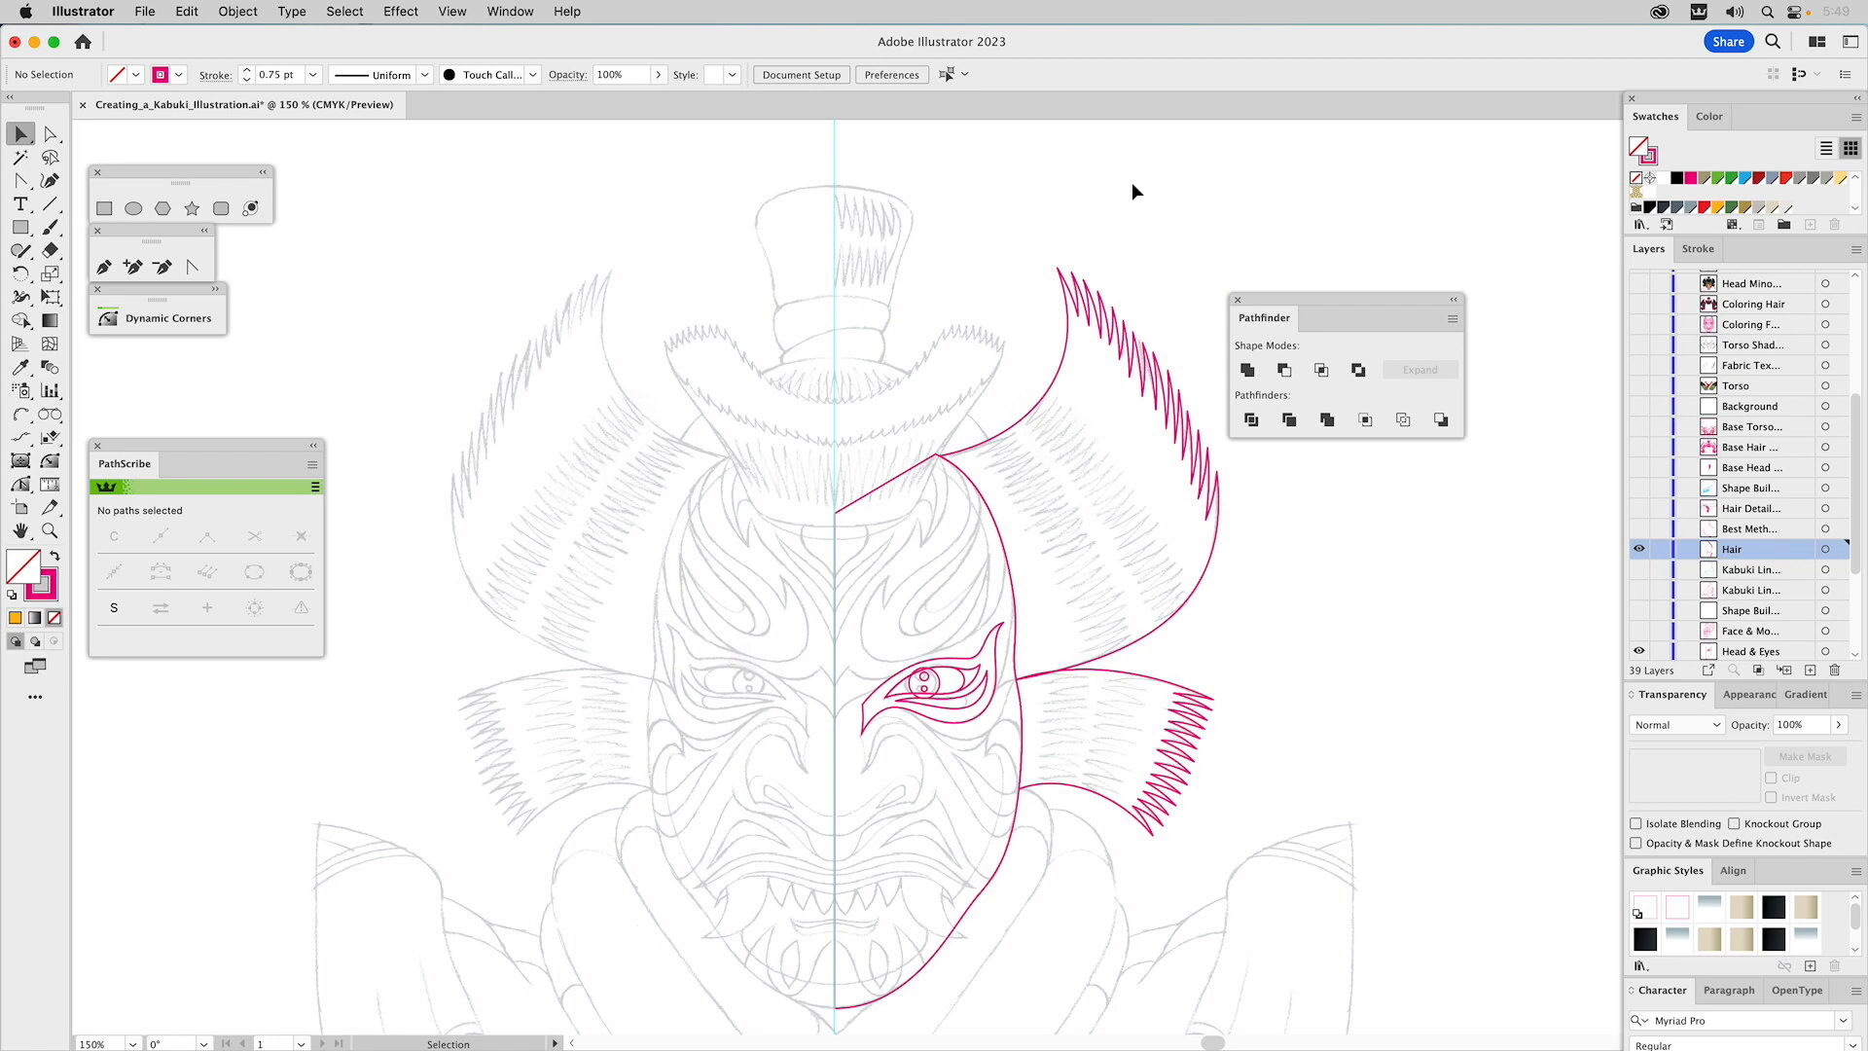
Show the Best Meth… layer and make a blend between the two thin curved hair strands opposite the finished hair.
click(1639, 529)
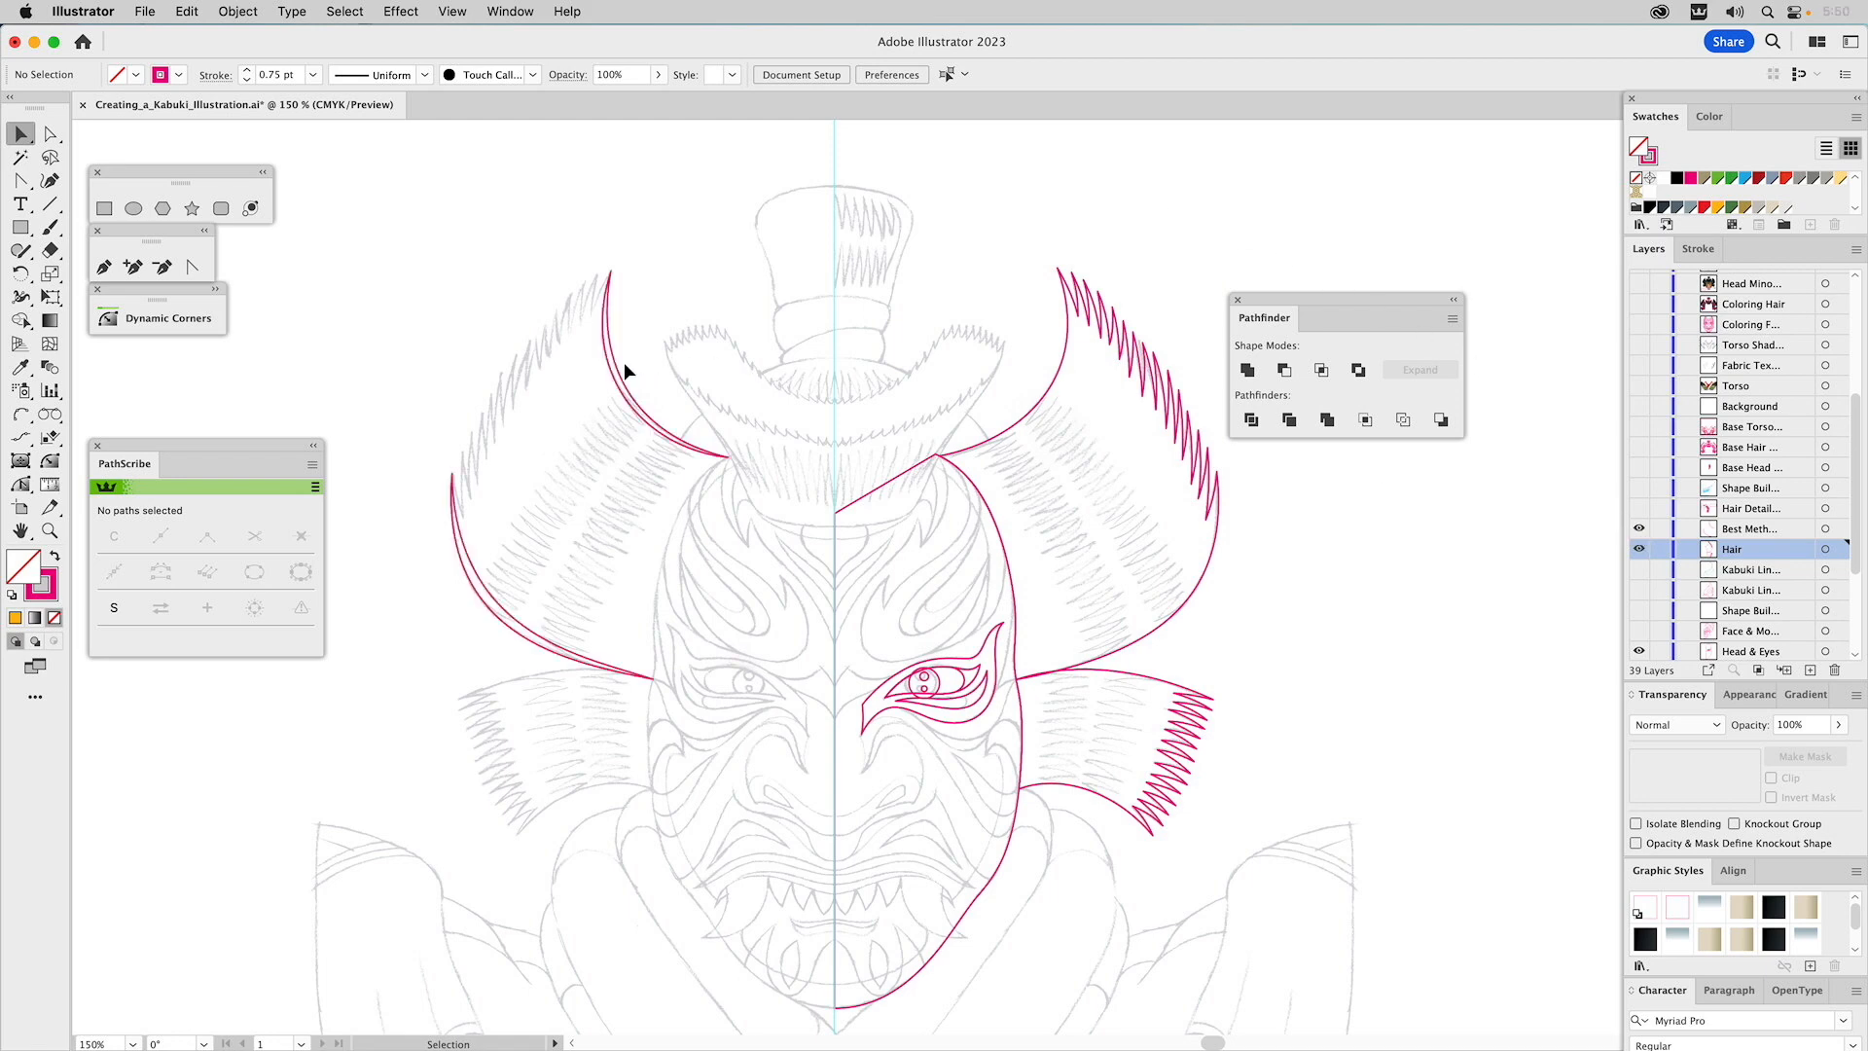
click(613, 389)
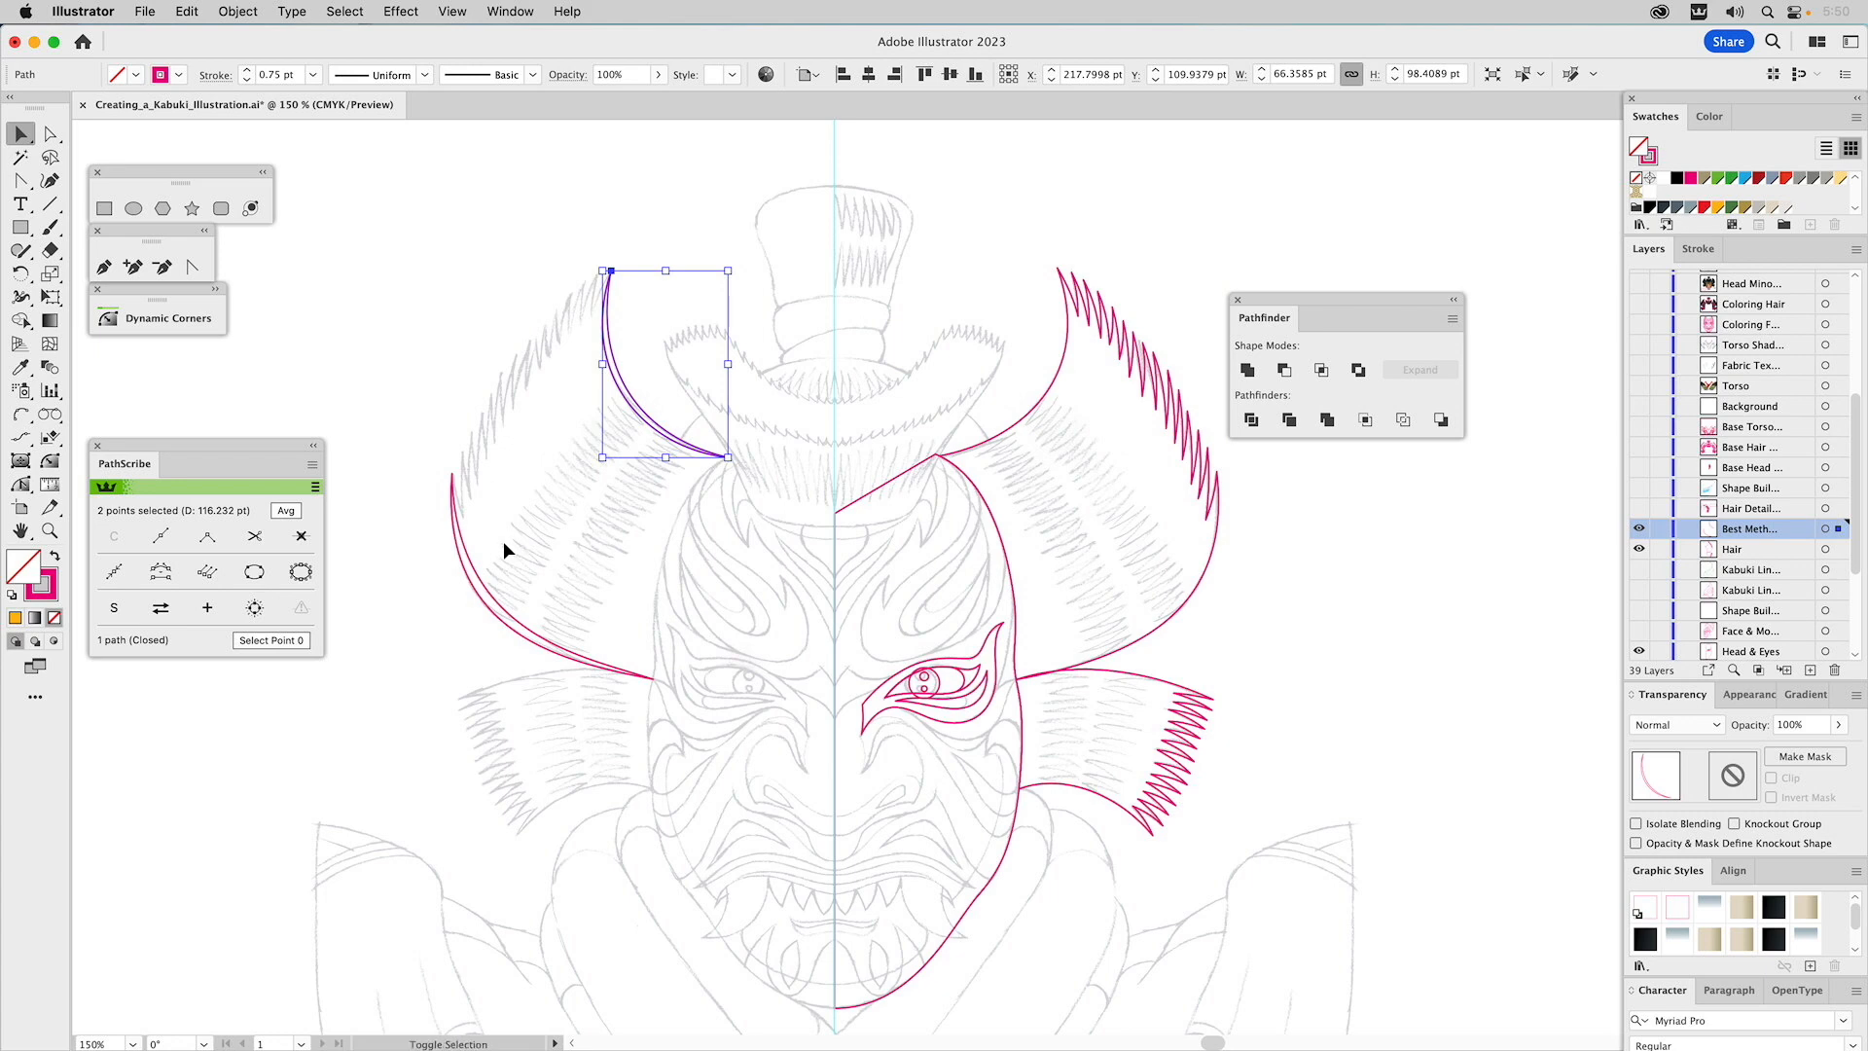
shift+click(463, 604)
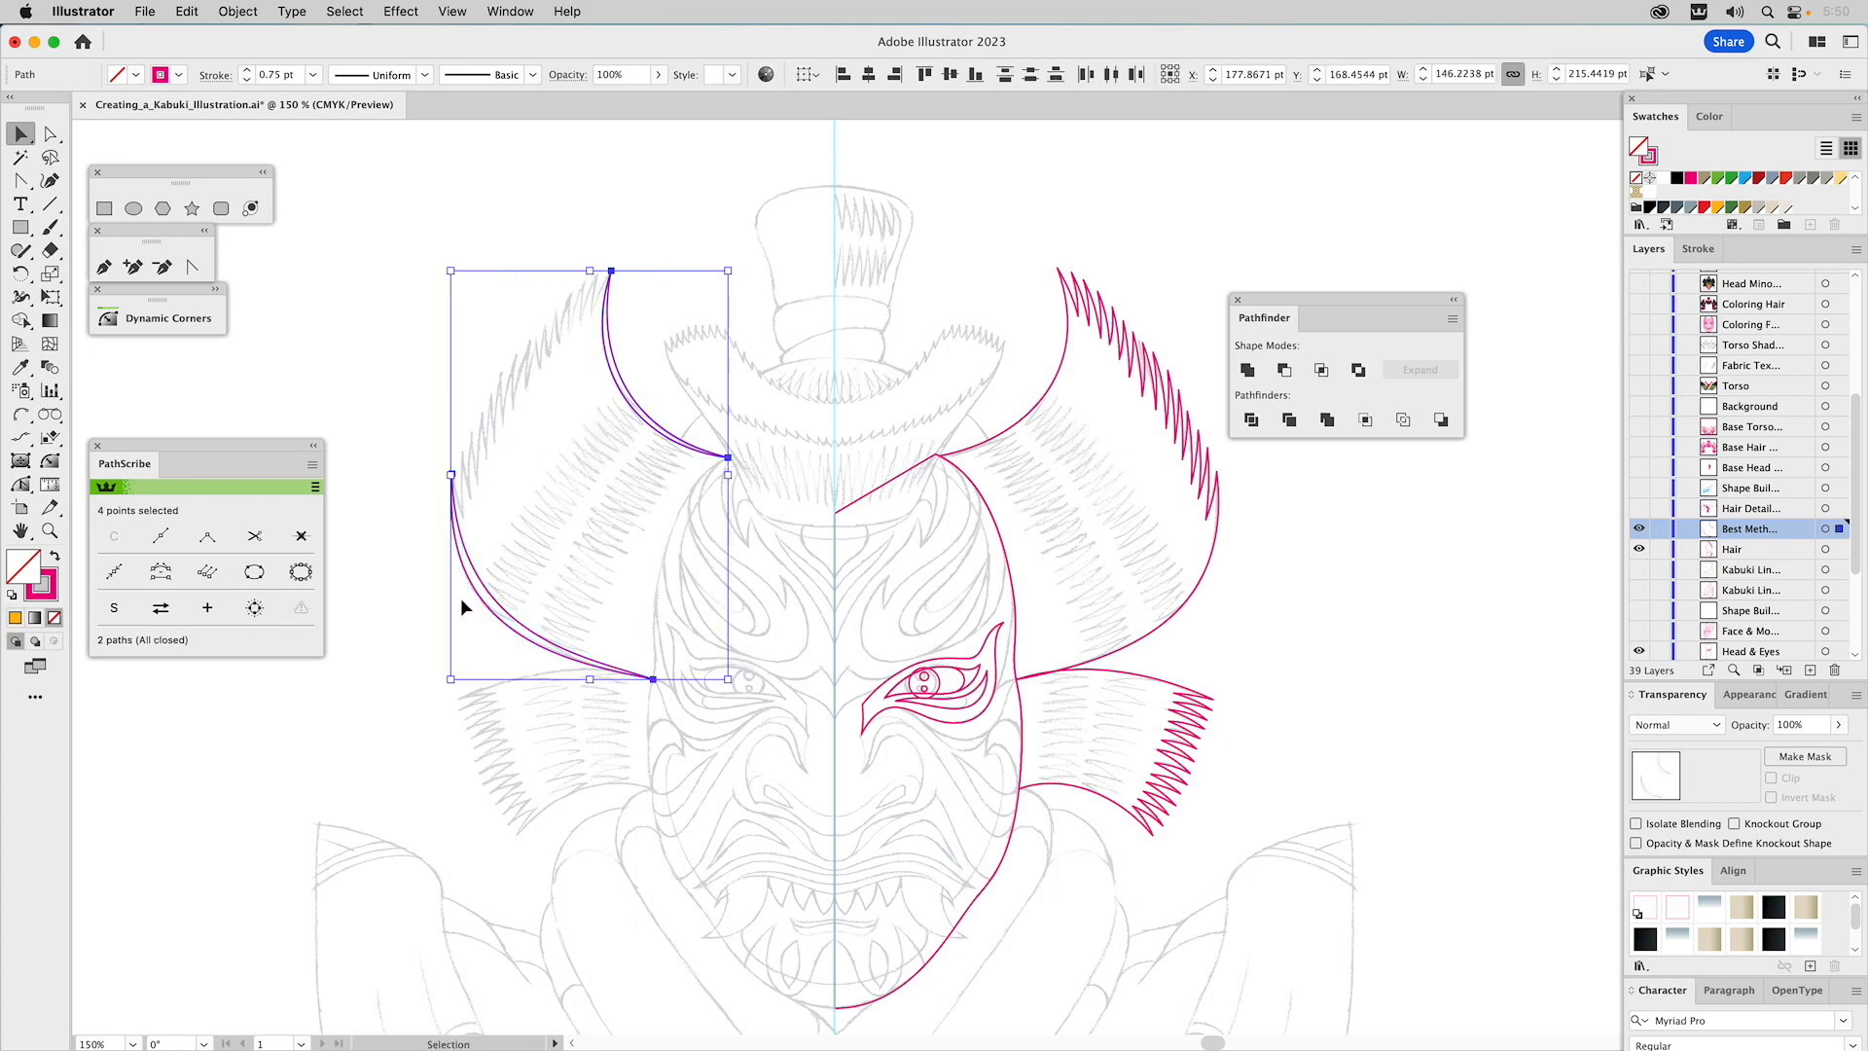
key(super)
key(super+alt+b)
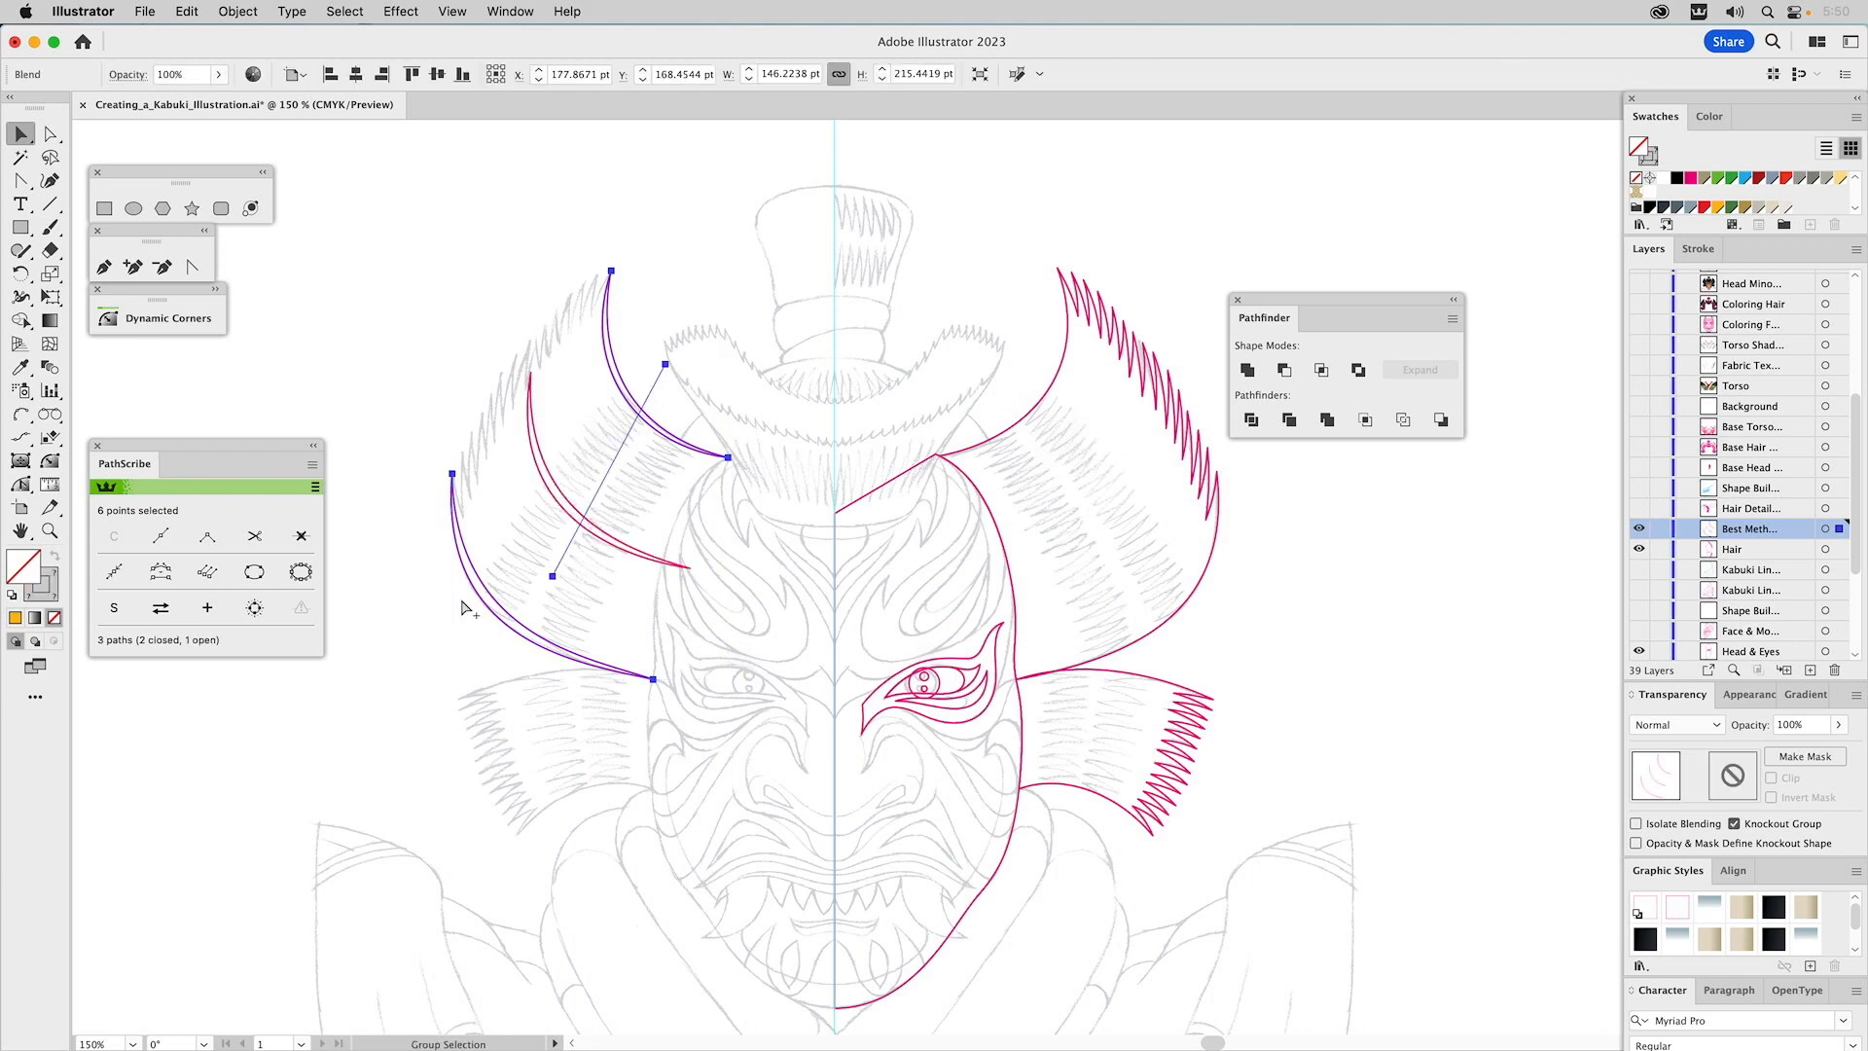
Set the hair strand blend's spacing to Specified Steps with 28 steps and enable Preview.
click(50, 369)
double_click(51, 369)
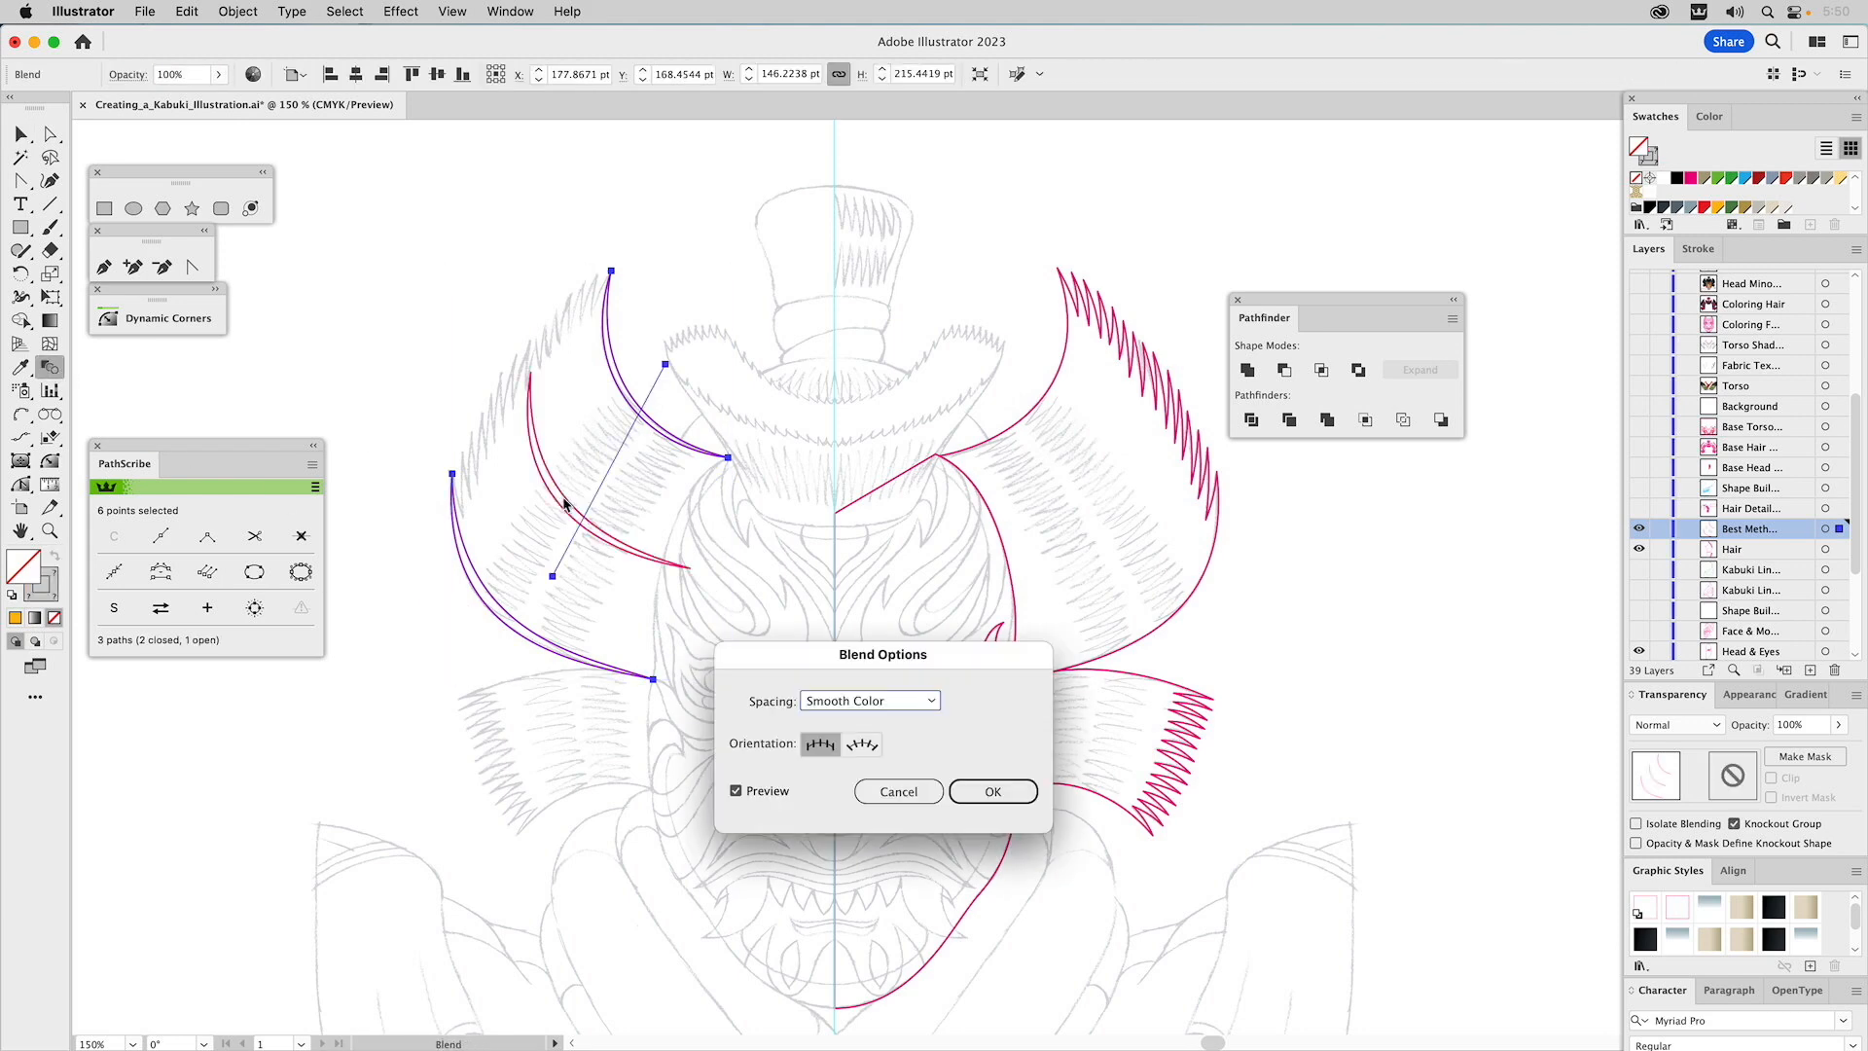
click(916, 702)
click(916, 744)
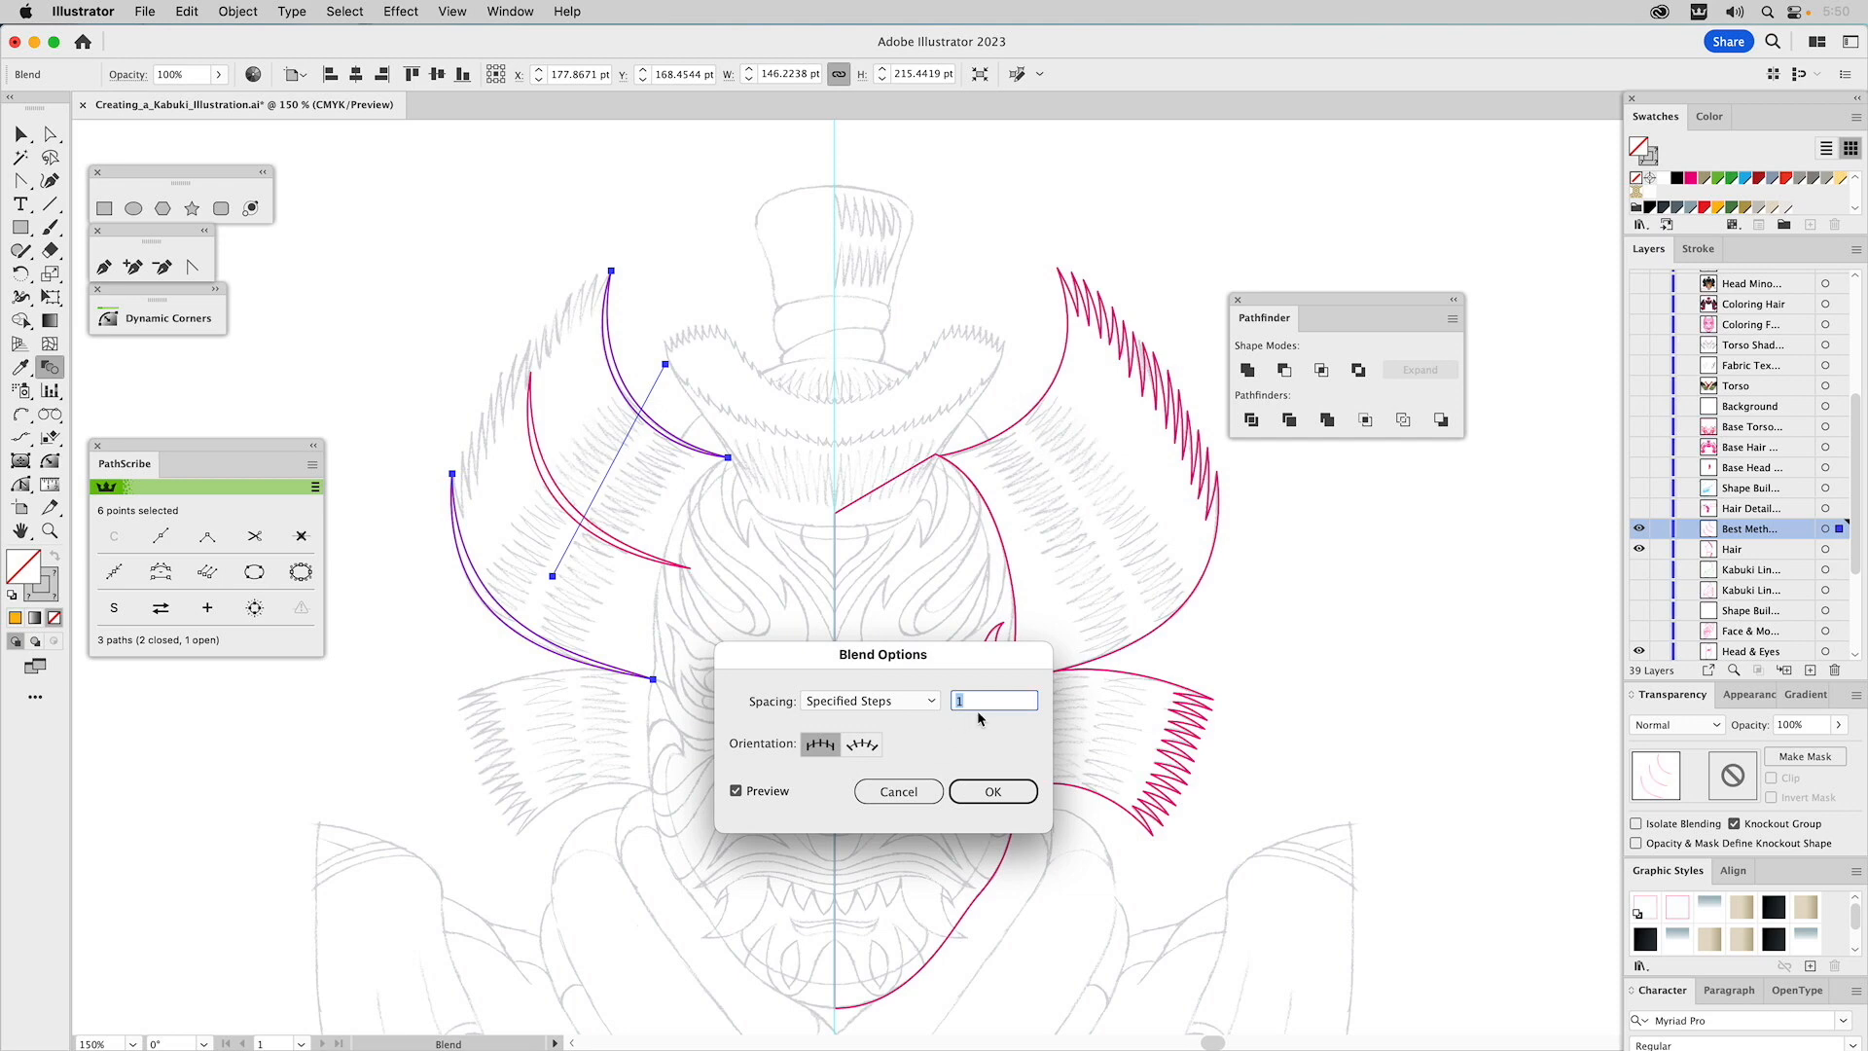
text(28)
click(784, 792)
click(784, 792)
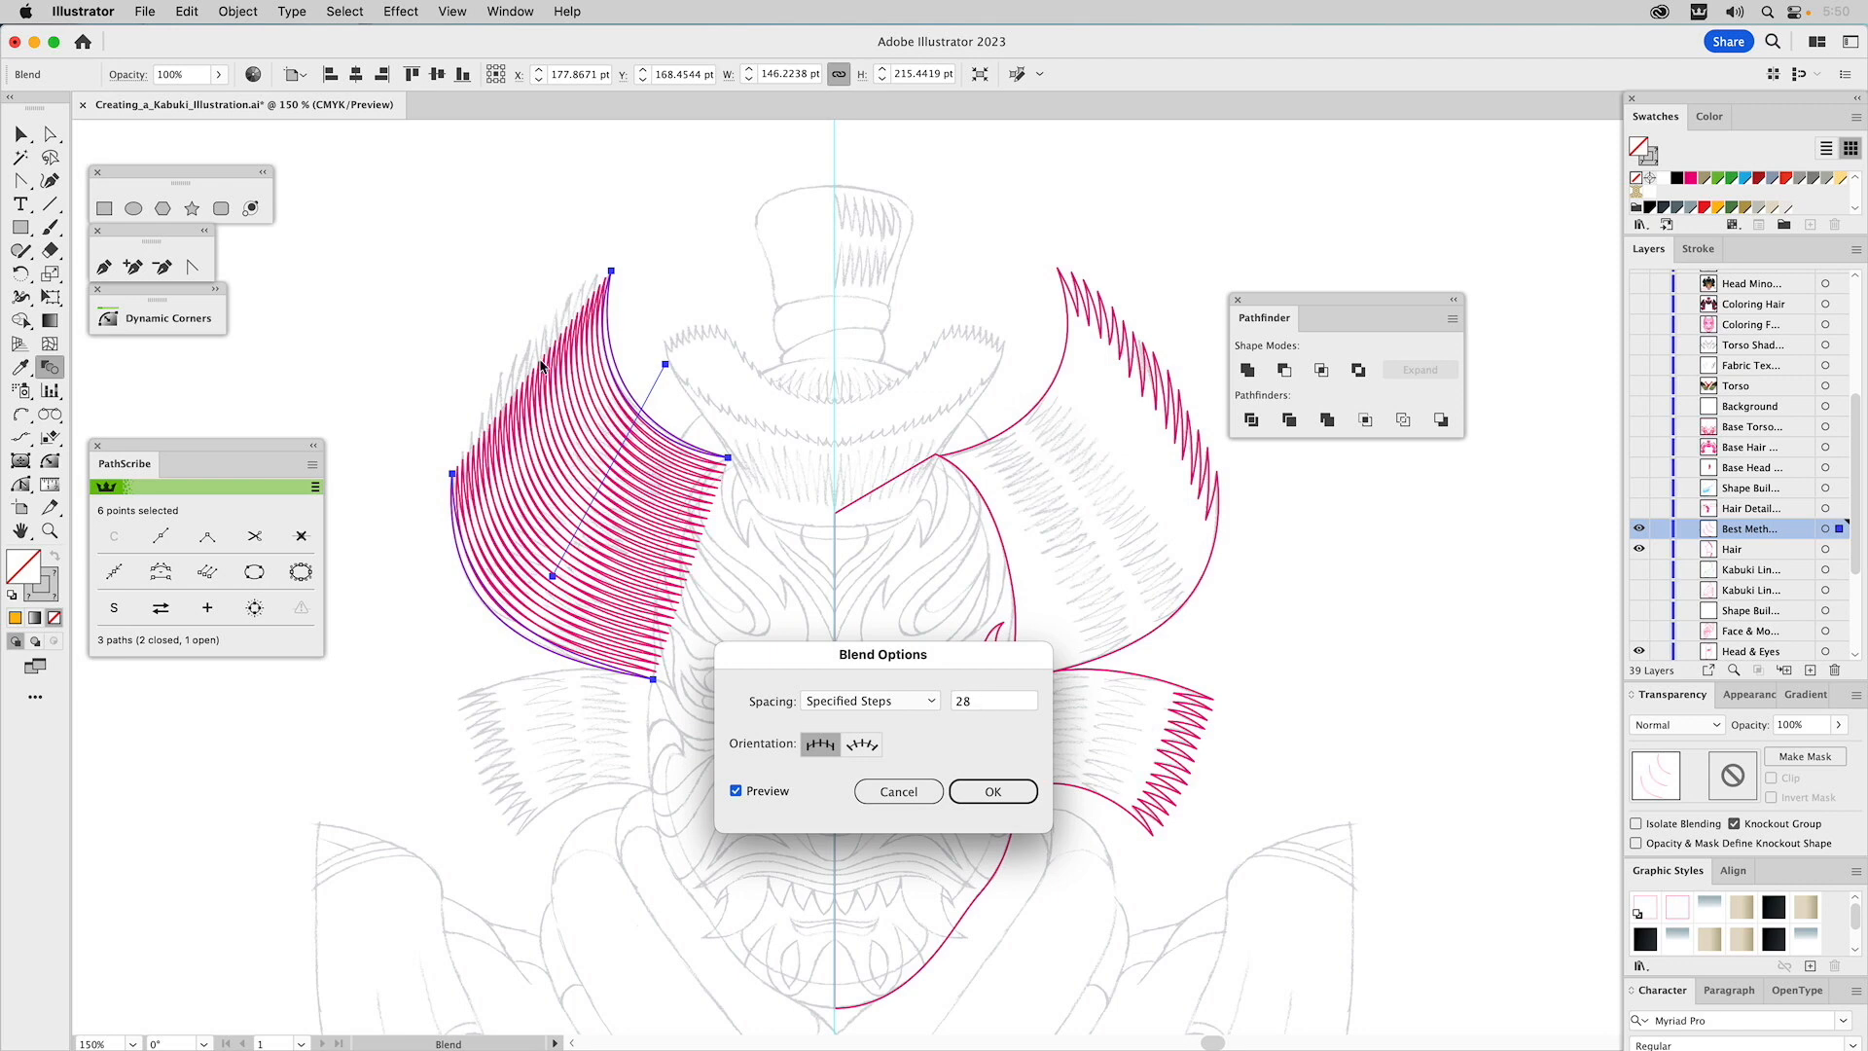
click(994, 792)
Expand the hair strand blend and ungroup the resulting paths.
click(237, 11)
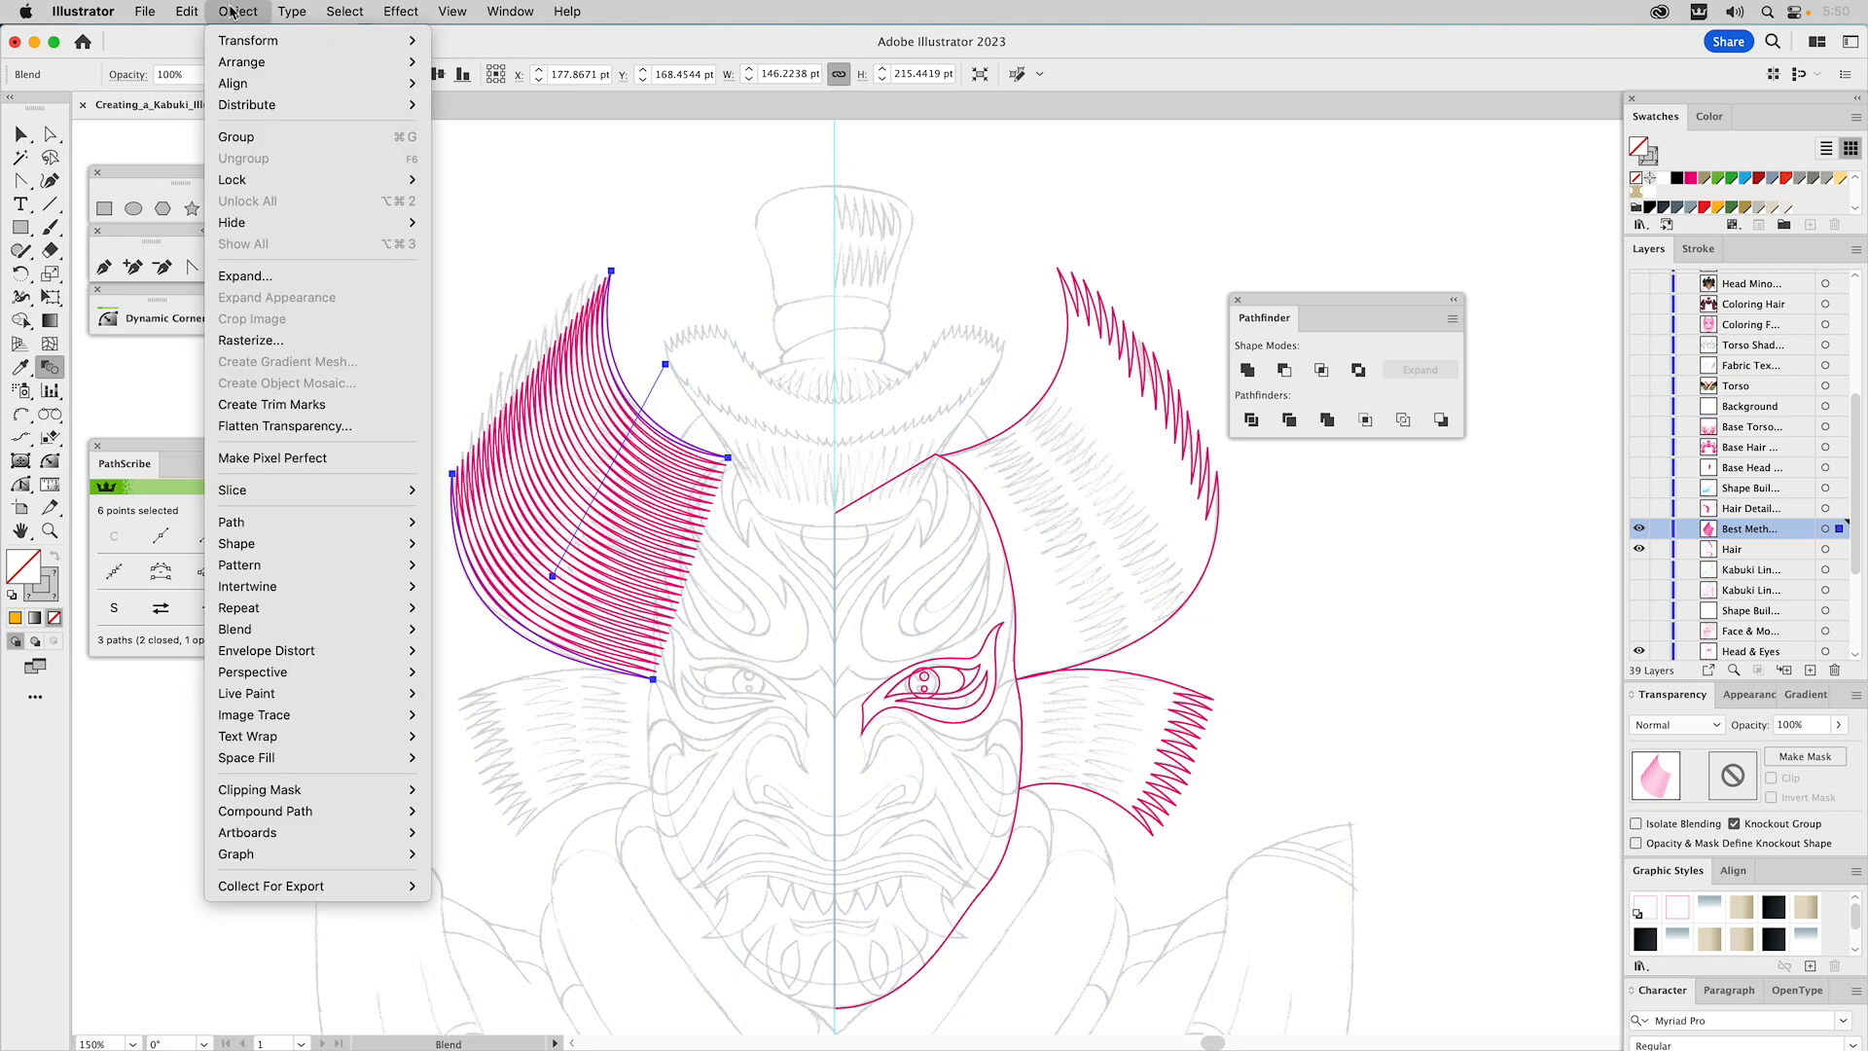
click(266, 280)
click(1017, 654)
click(248, 10)
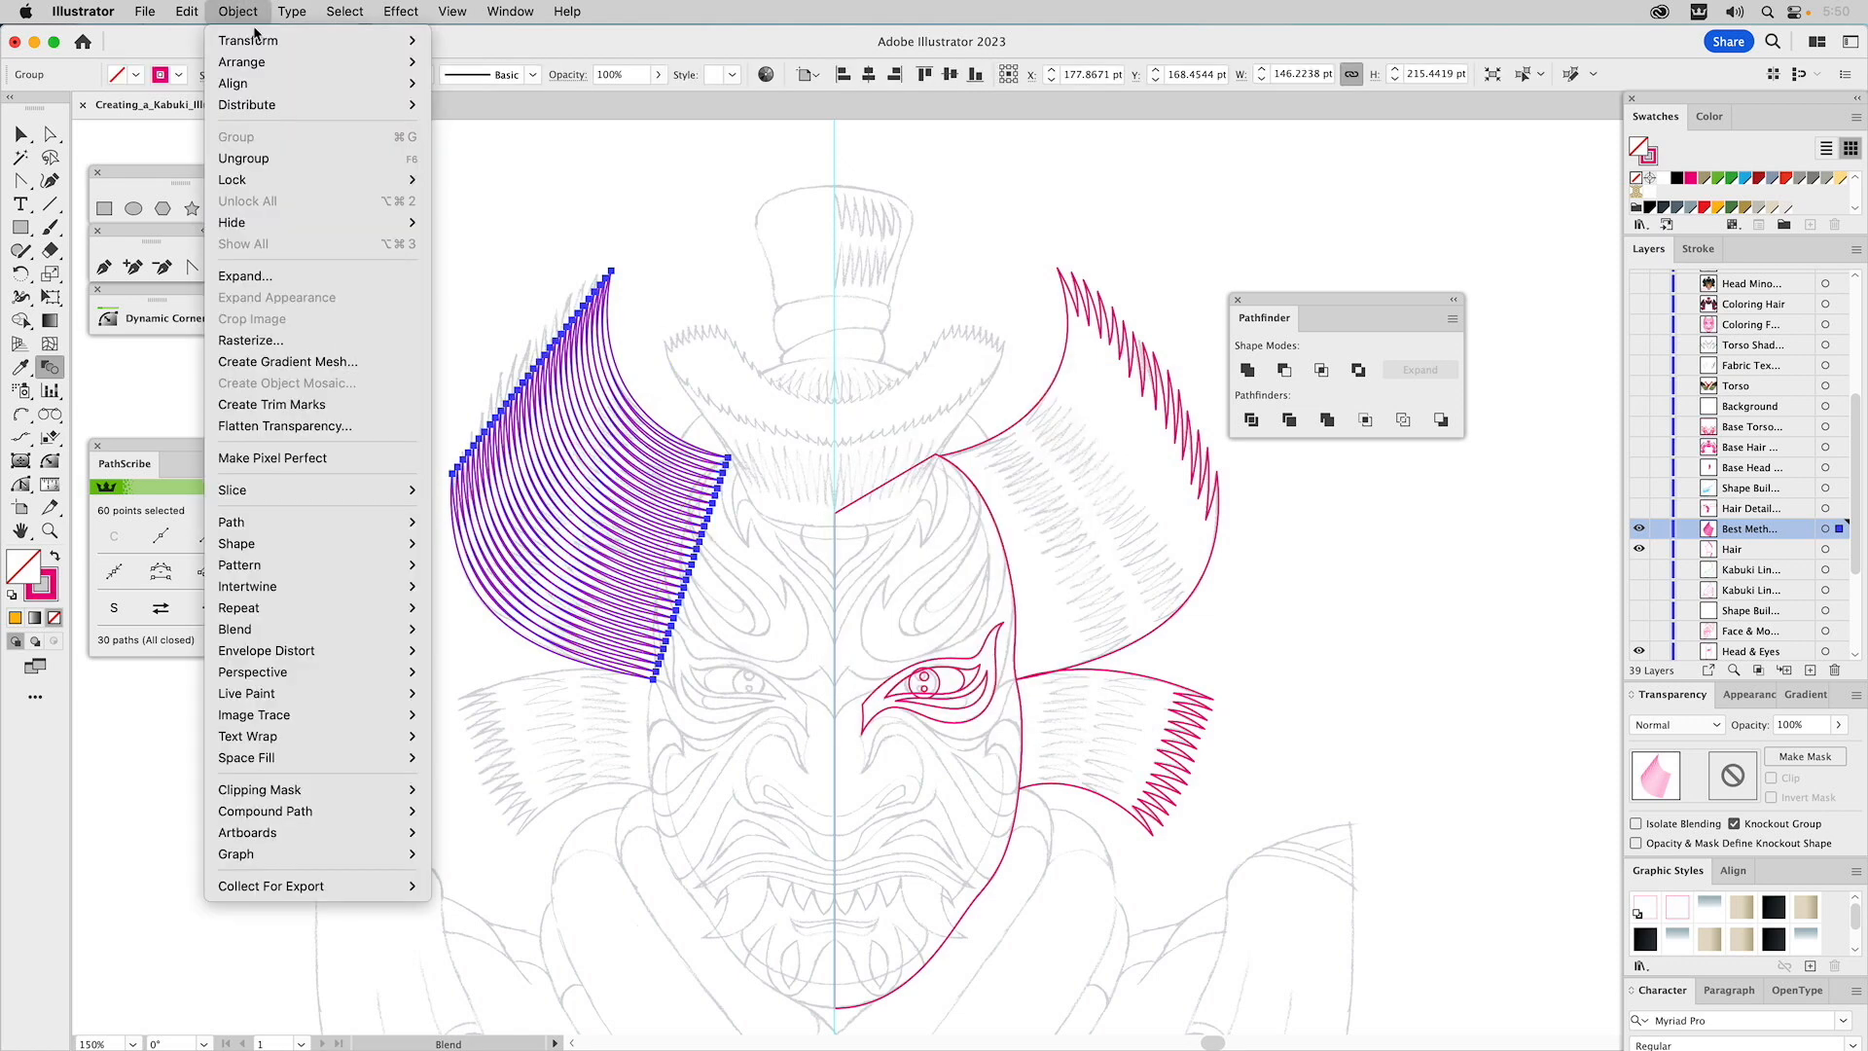
click(251, 159)
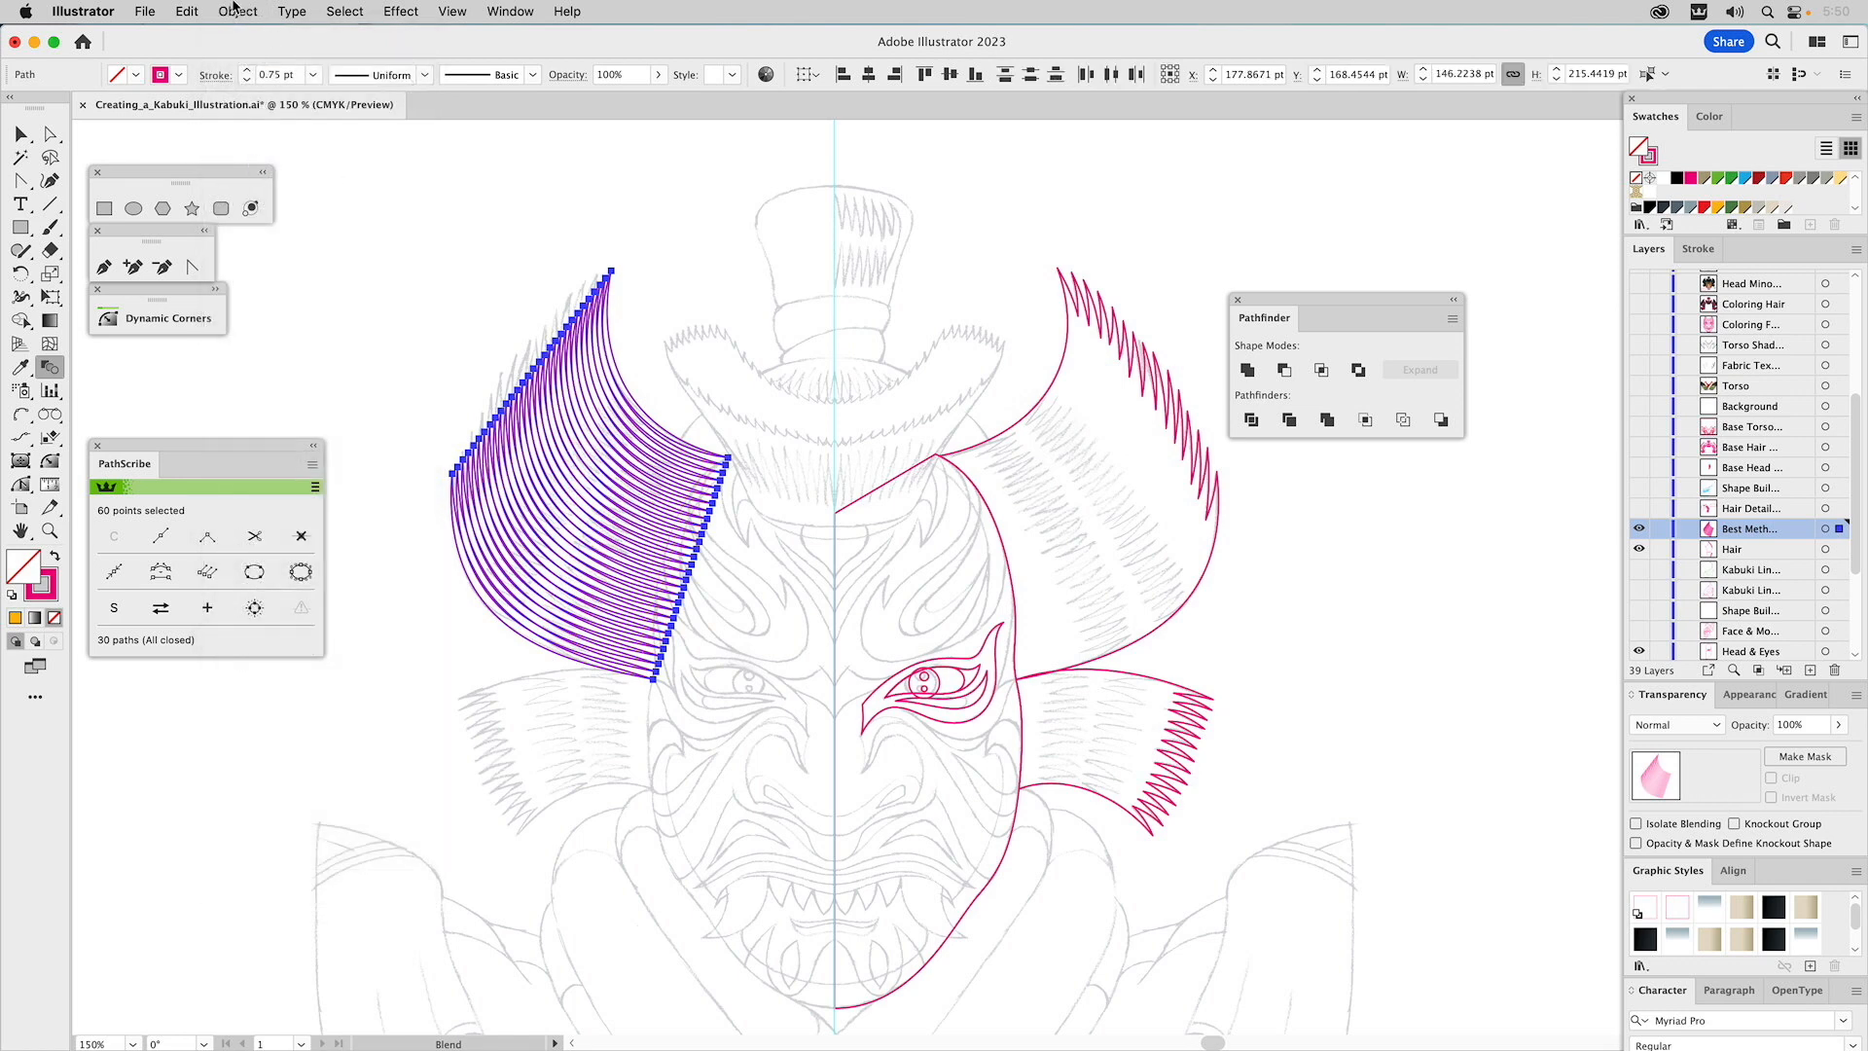
Merge the ungrouped hair strands with Pathfinder Unite, leaving nothing selected.
click(235, 9)
click(236, 10)
click(1249, 371)
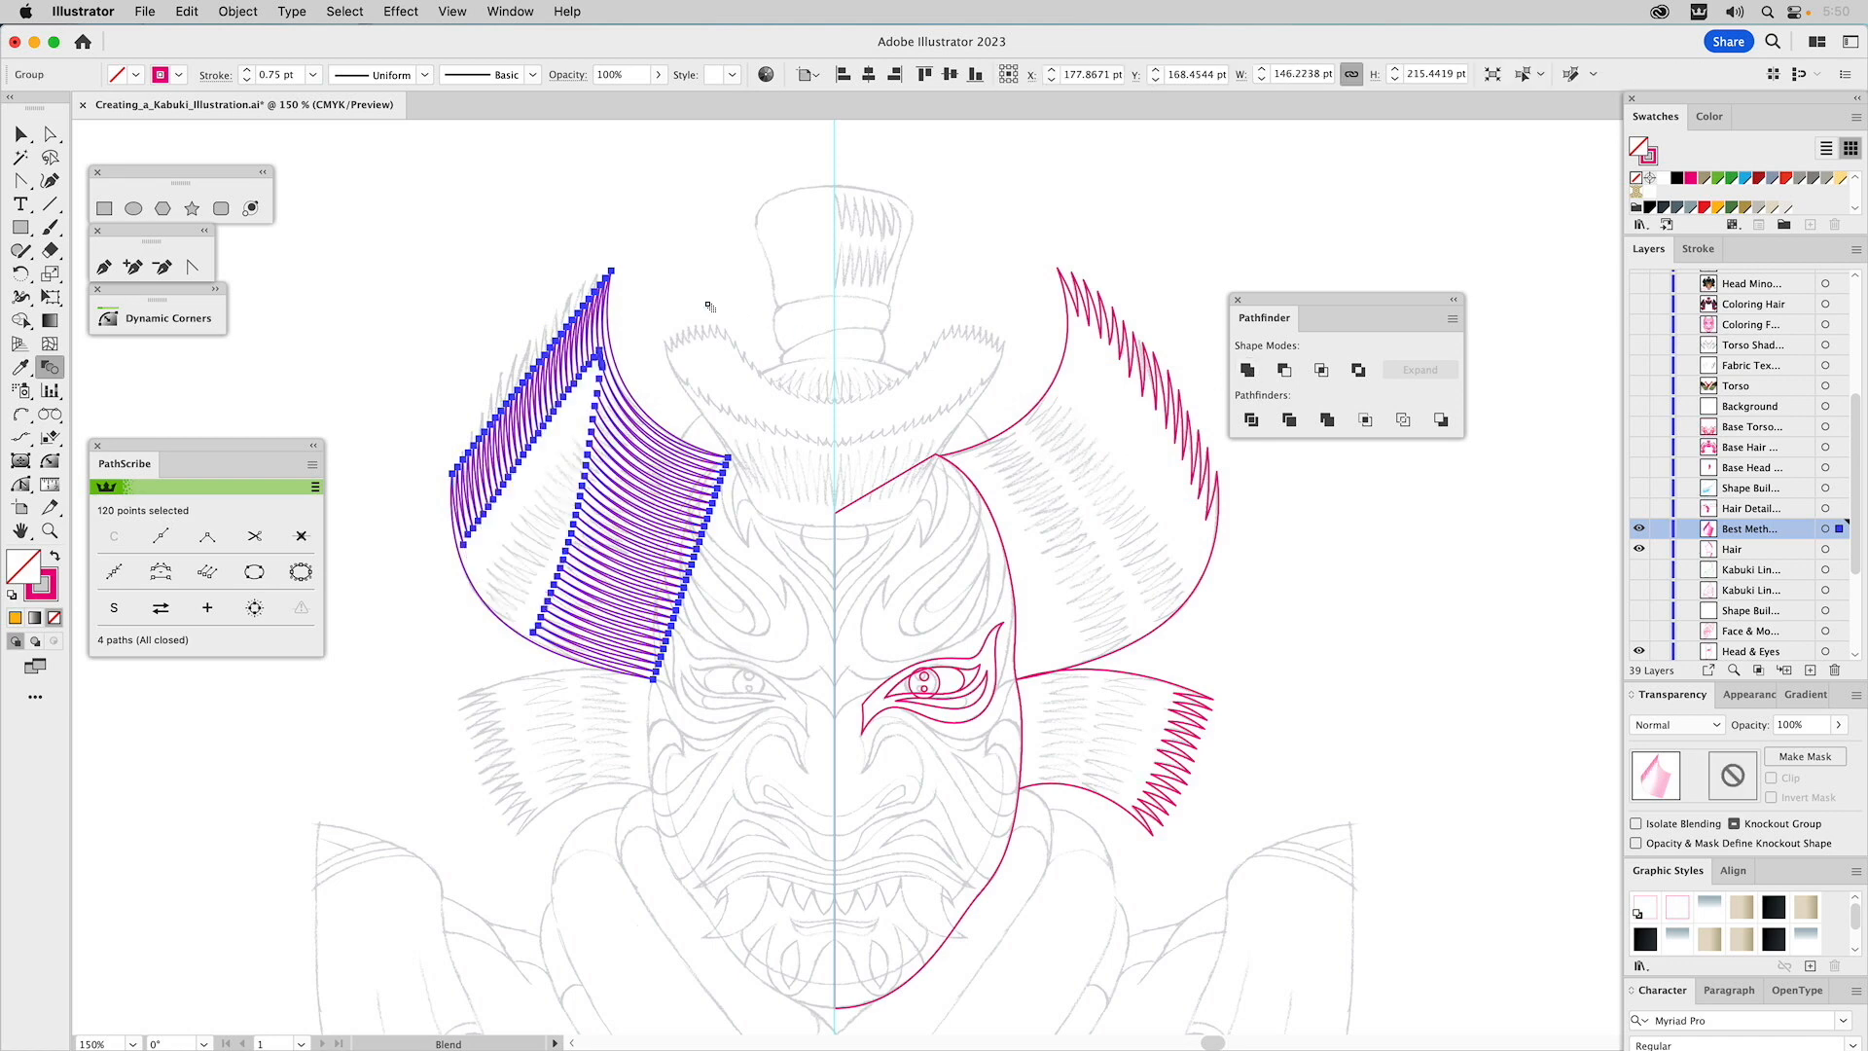
key(v)
click(650, 292)
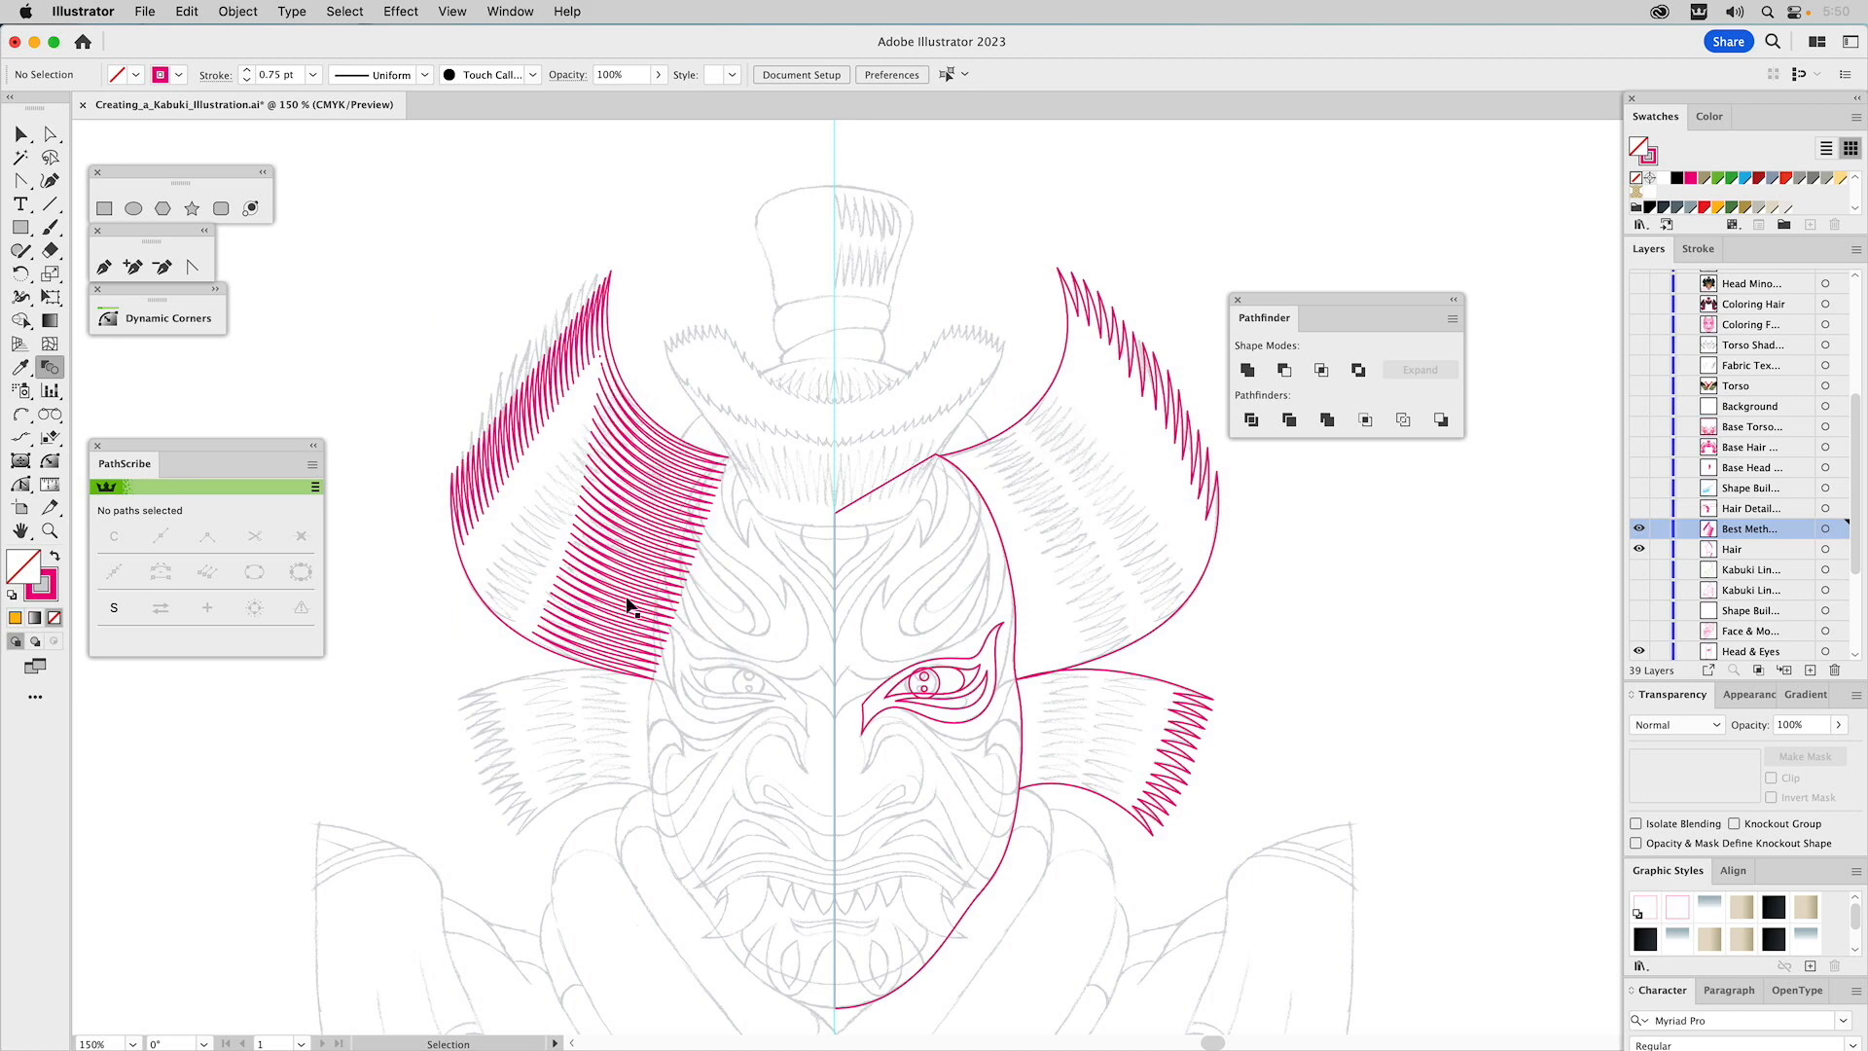
Hide the Best Meth… layer and show the Hair Detail… layer.
key(w)
key(v)
drag(510, 286, 578, 432)
click(1205, 252)
click(1639, 529)
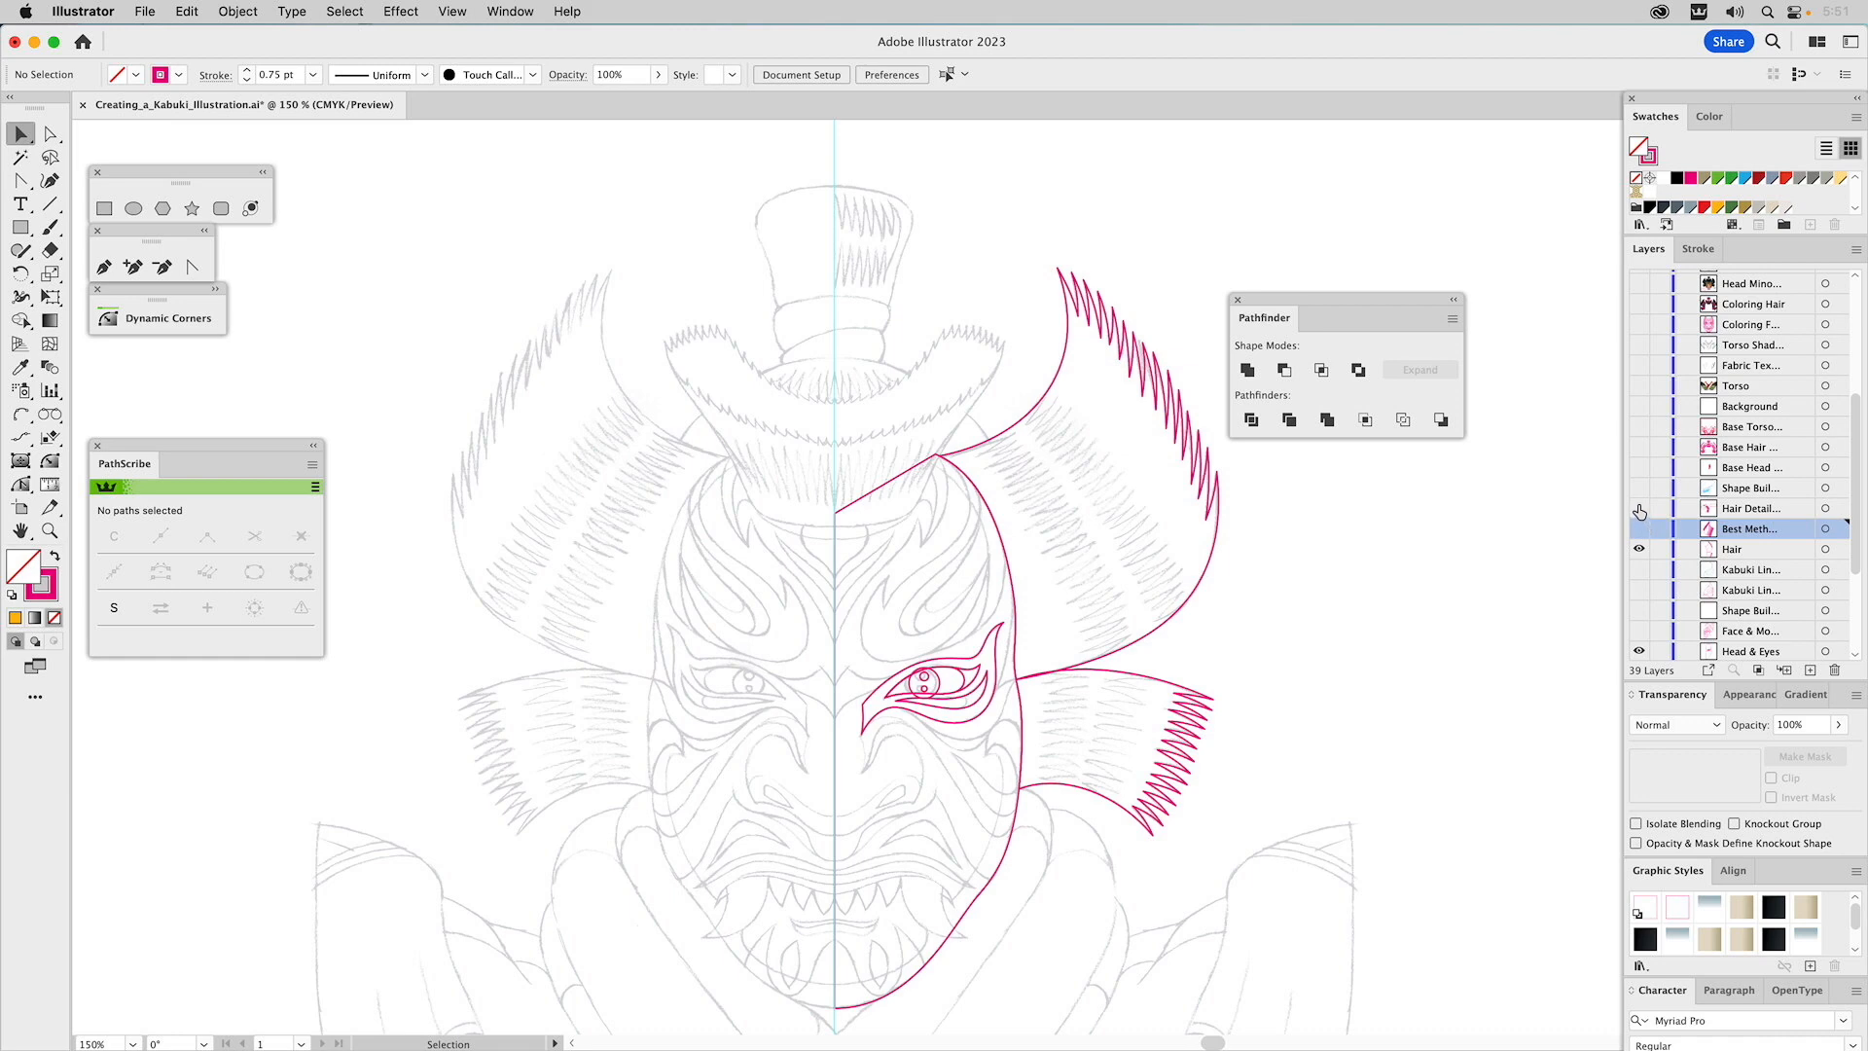
click(1639, 508)
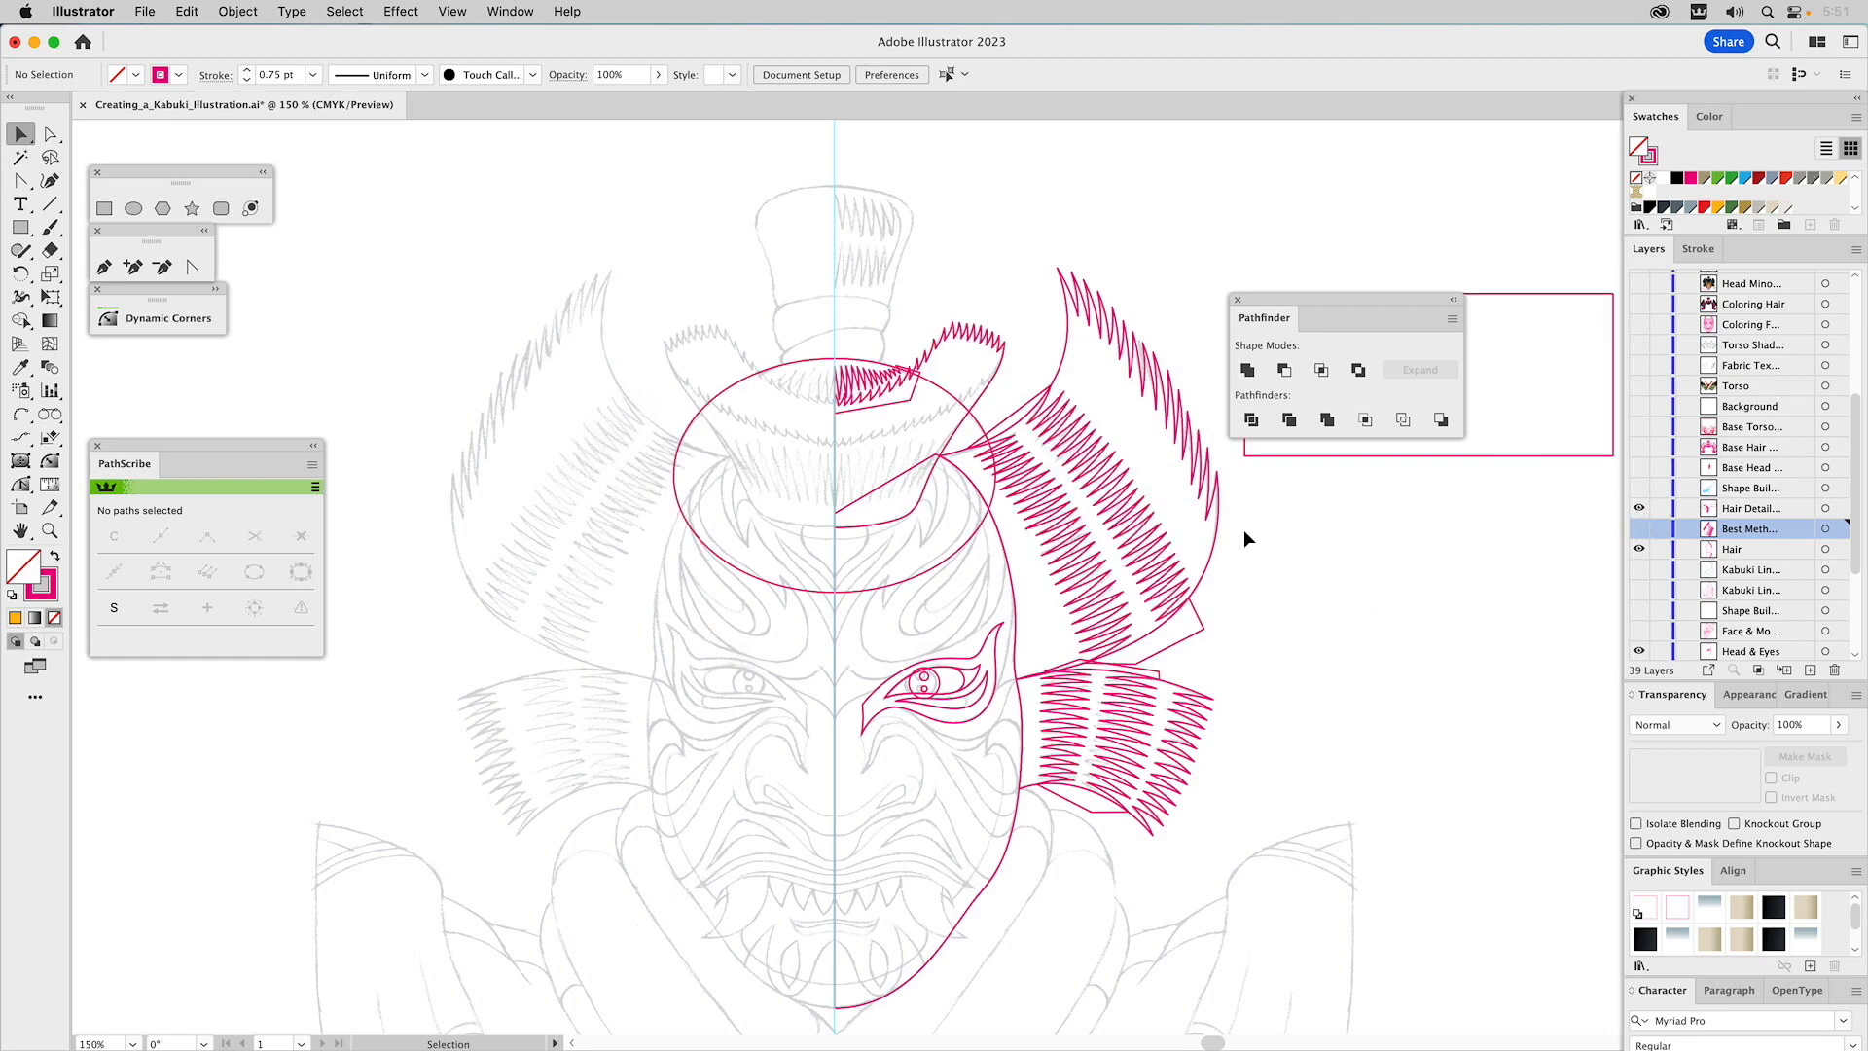
Trim the upper side hair detail to the outline of the upper side hair shape with Pathfinder Intersect.
click(1198, 619)
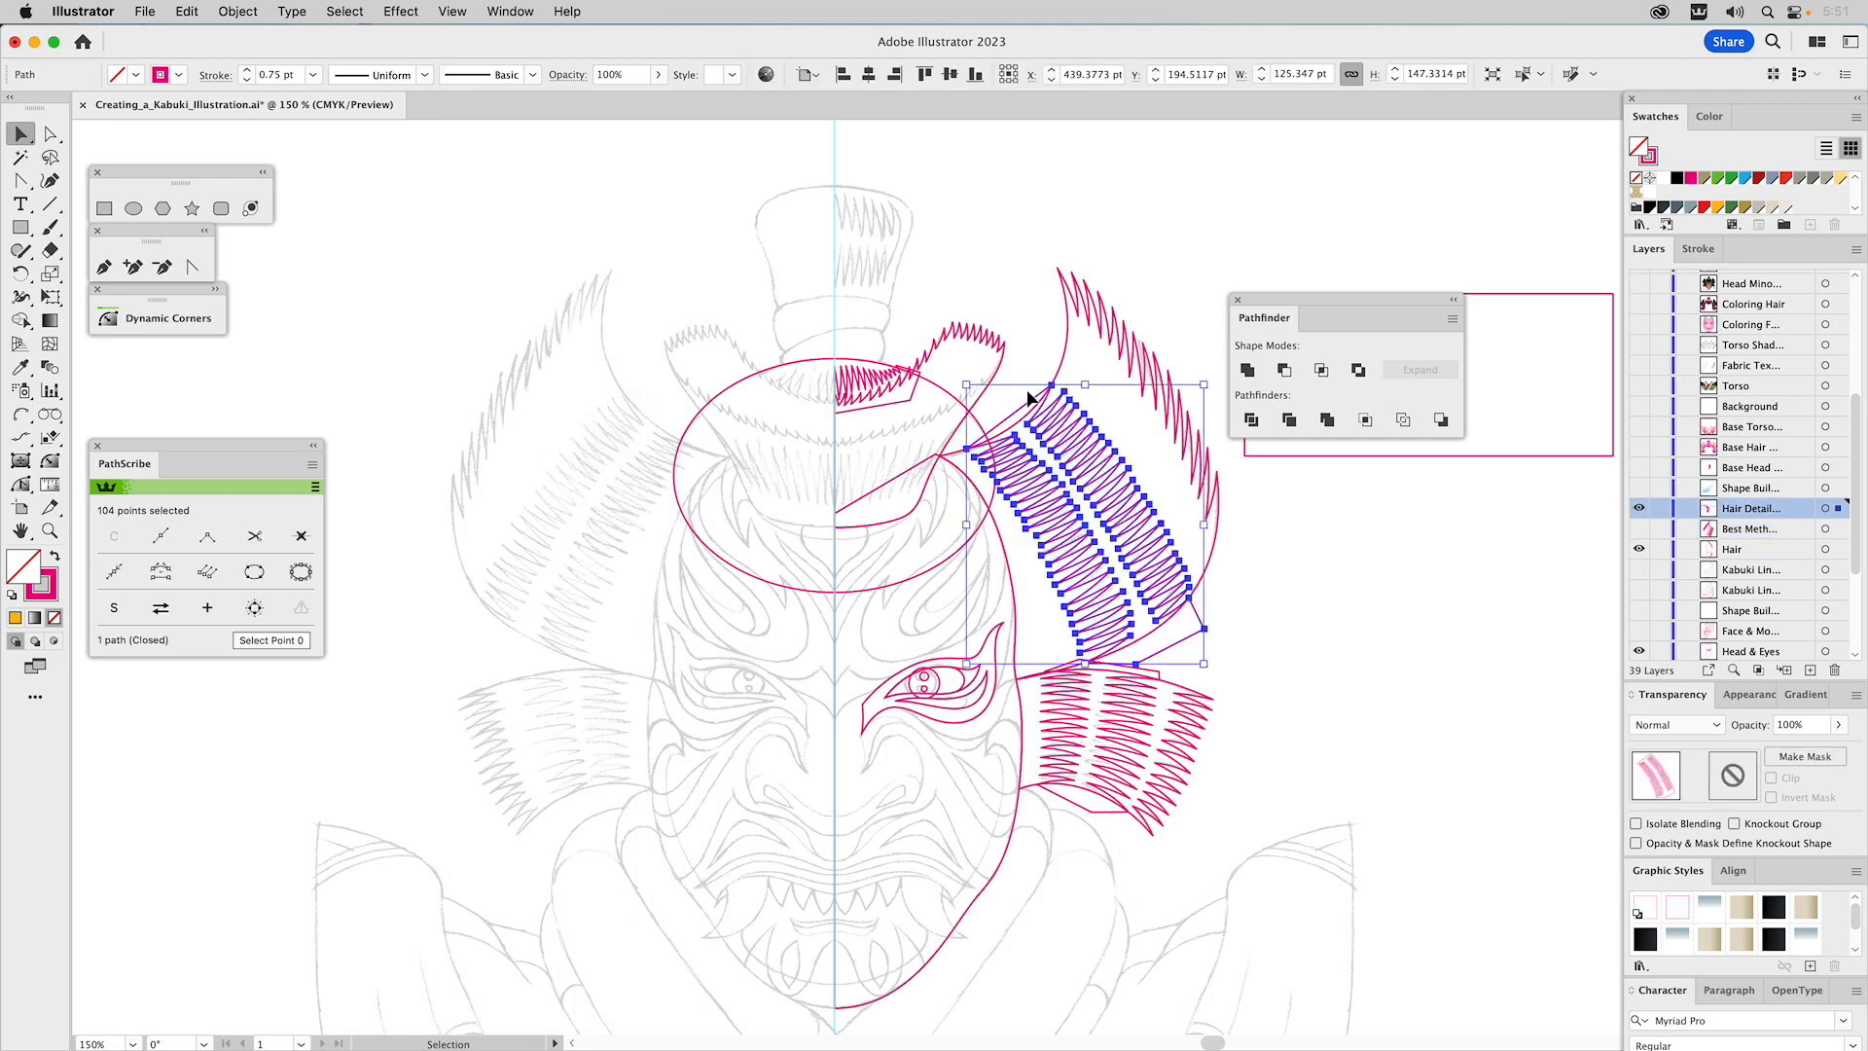
click(1069, 348)
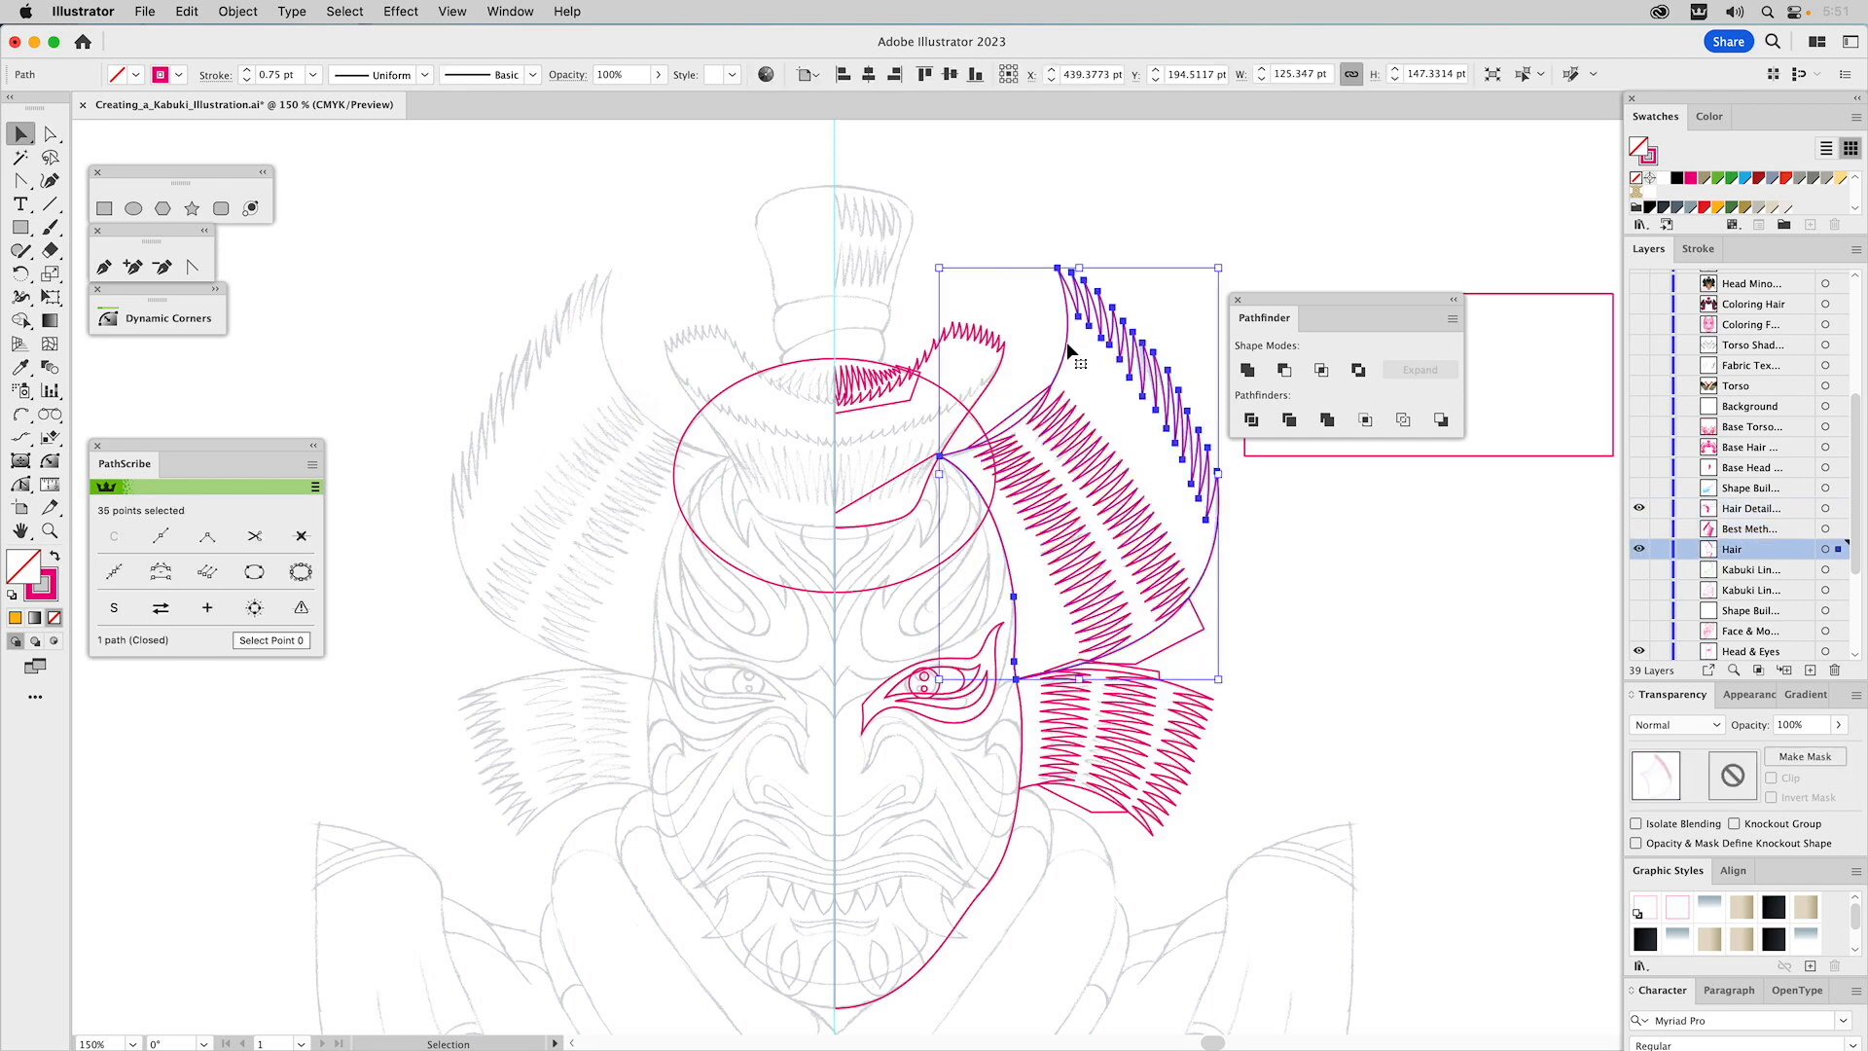
shift+click(1073, 414)
click(1321, 370)
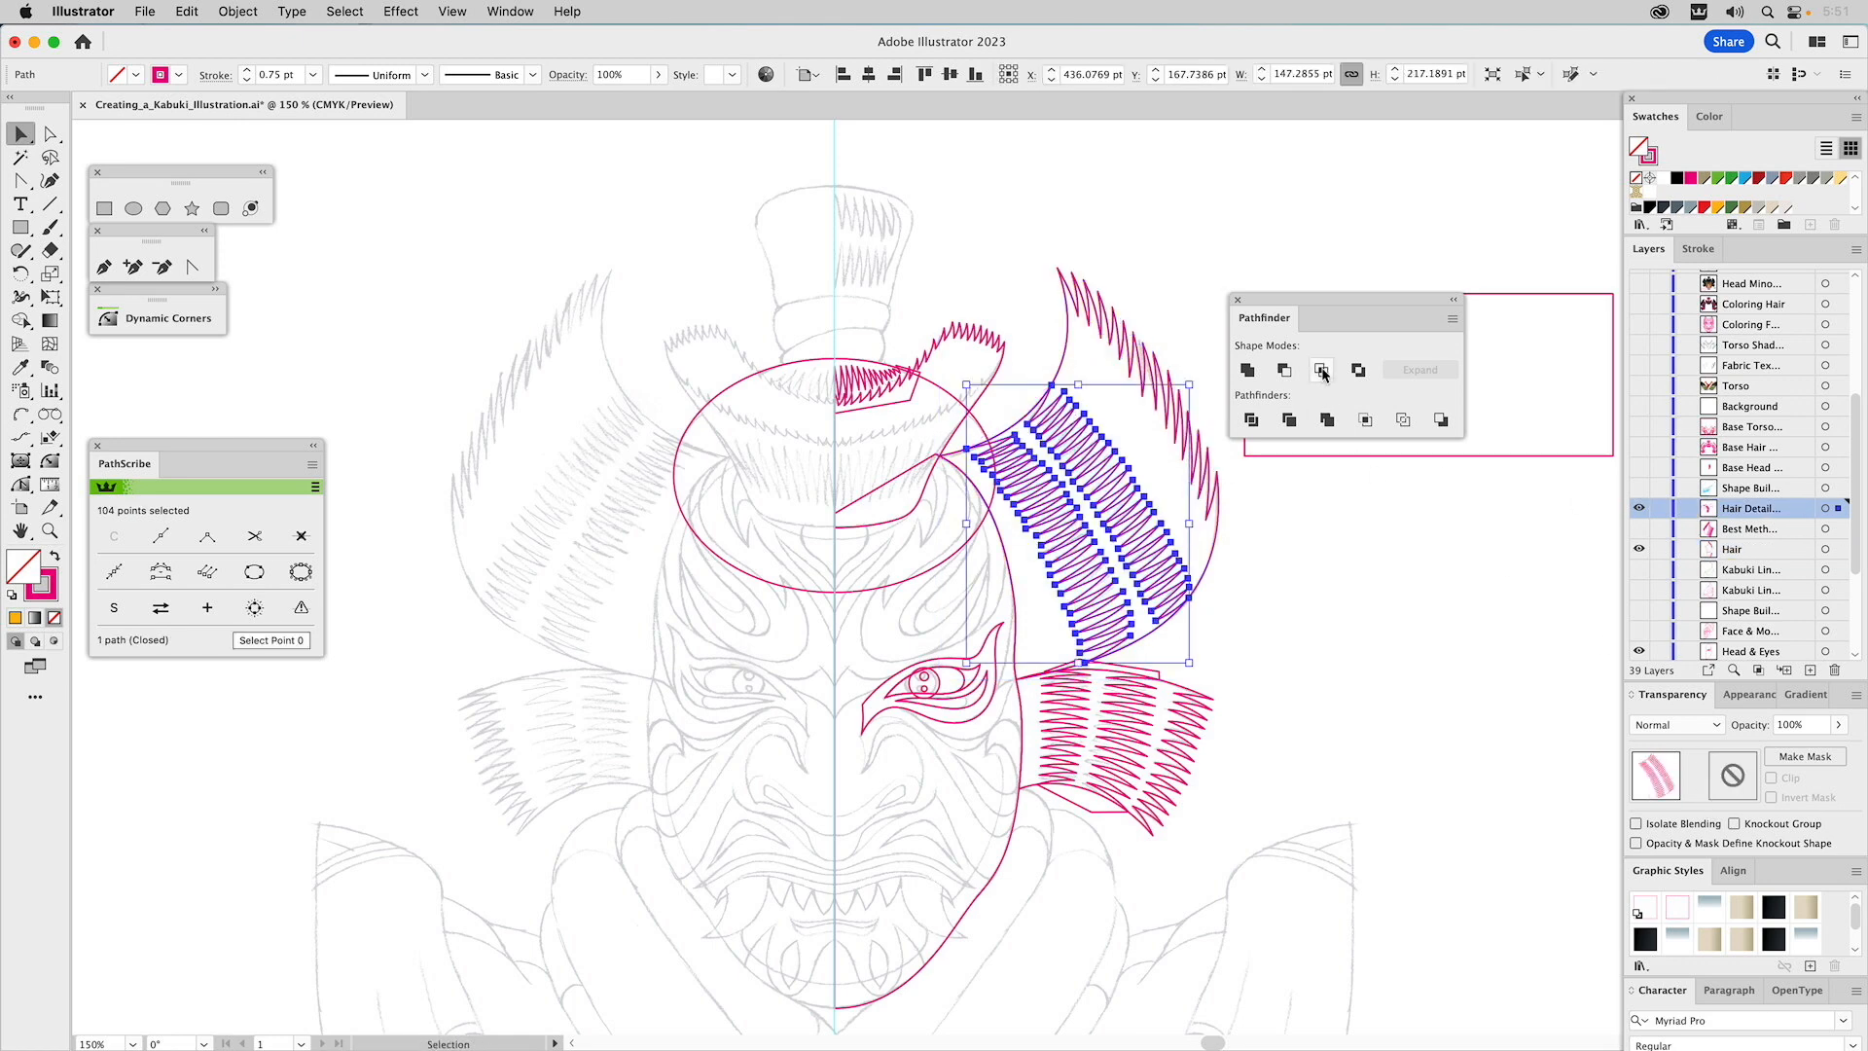
click(1405, 615)
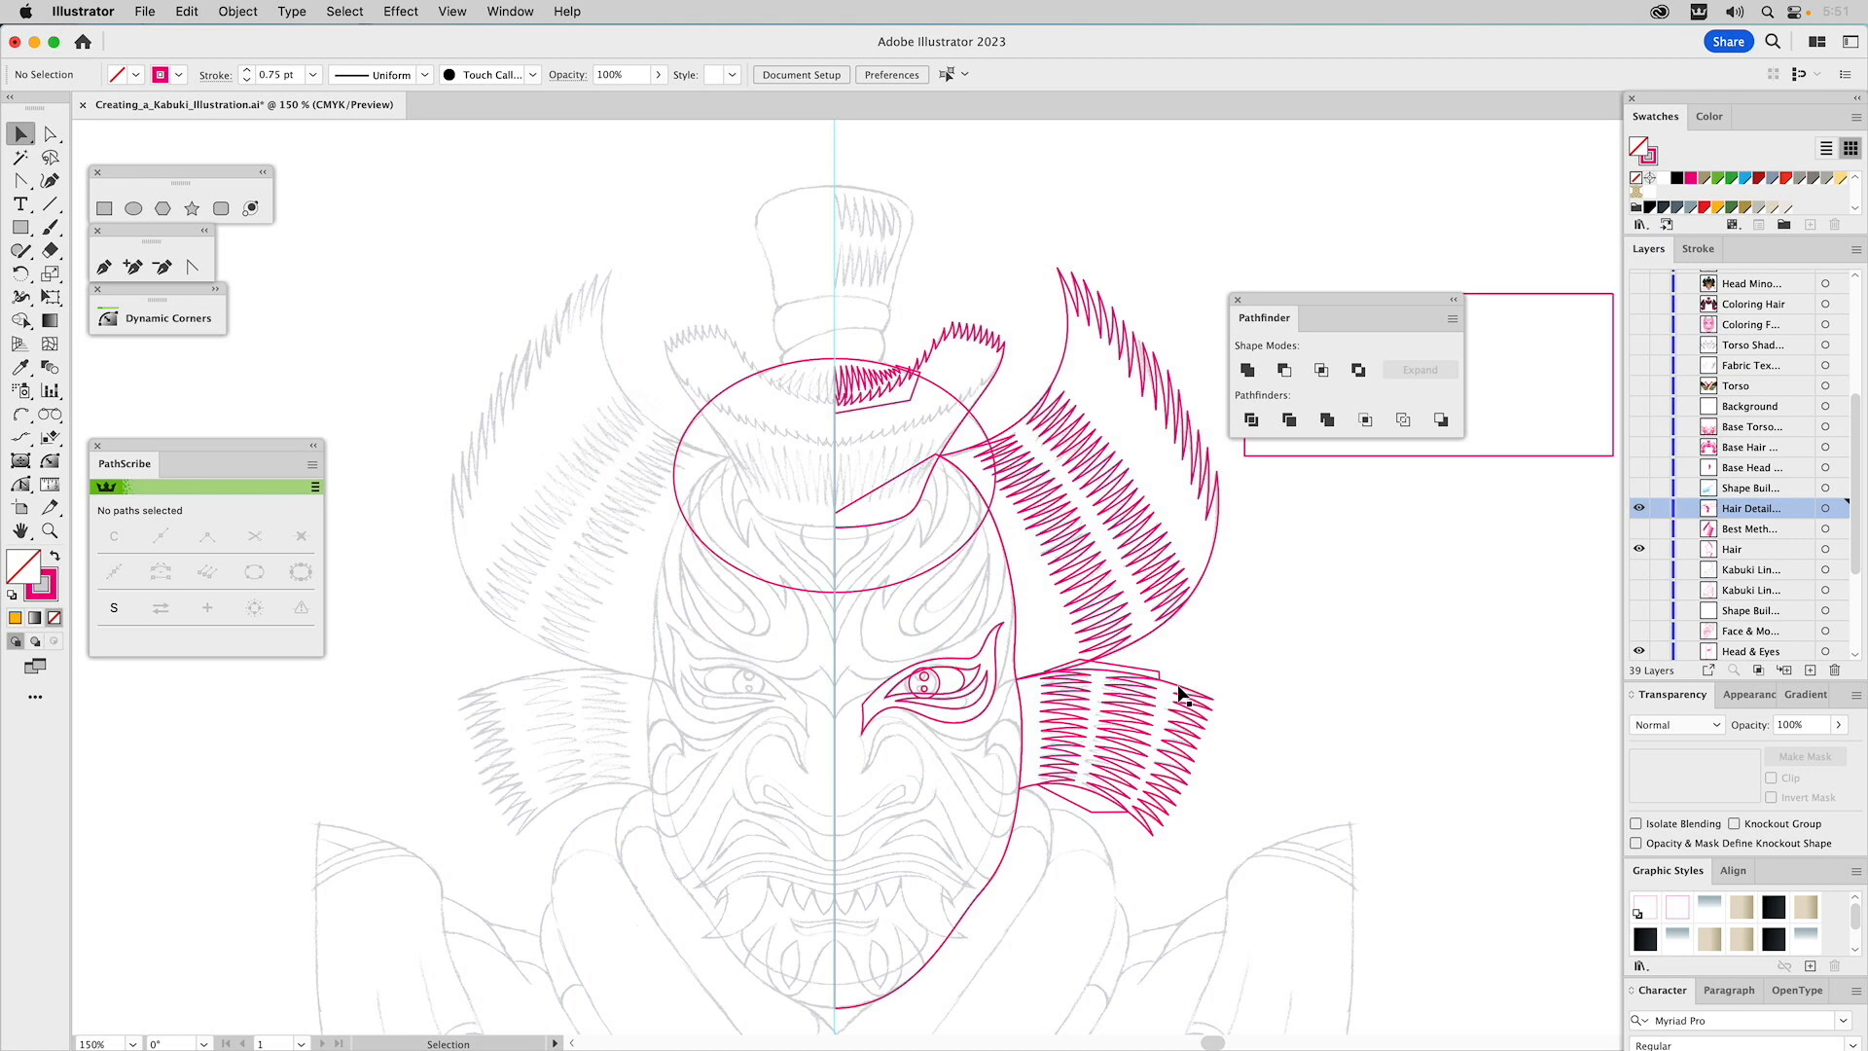
Trim the lower side hair detail to the lower side hair shape with Pathfinder Intersect and deselect.
click(1180, 692)
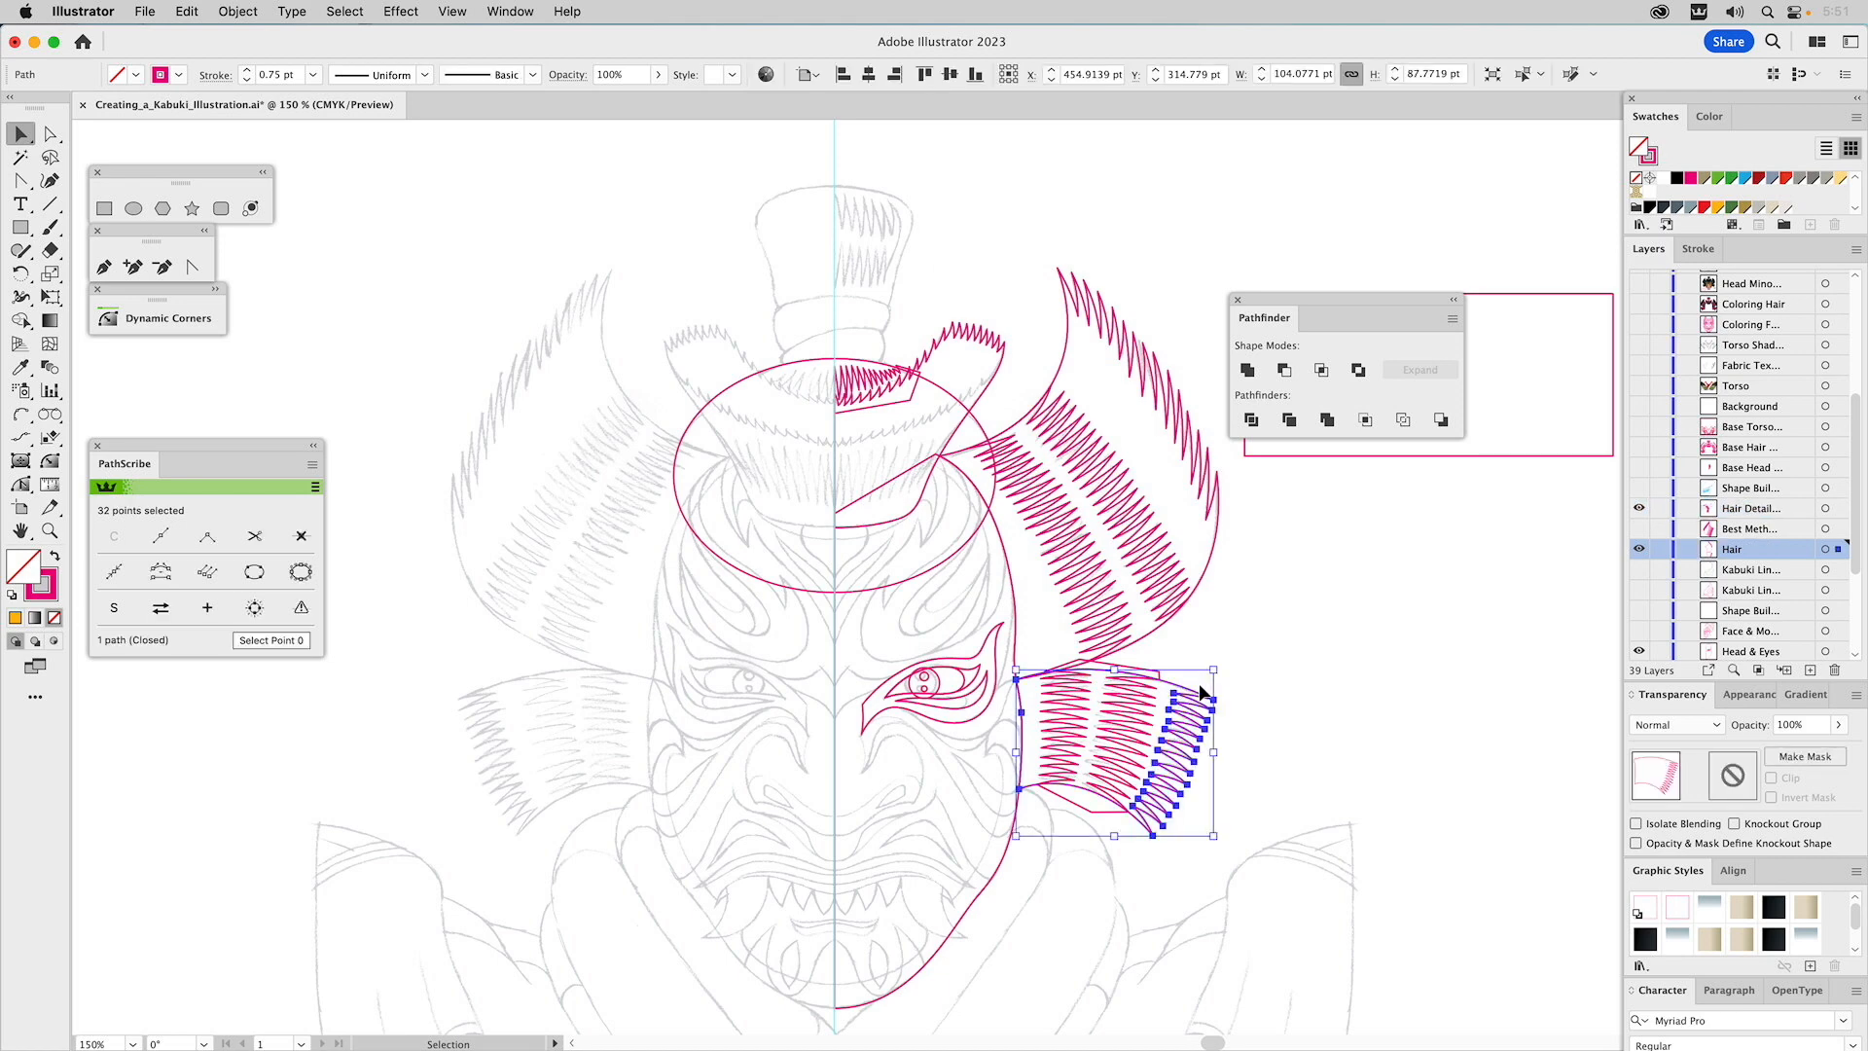
shift+click(1070, 802)
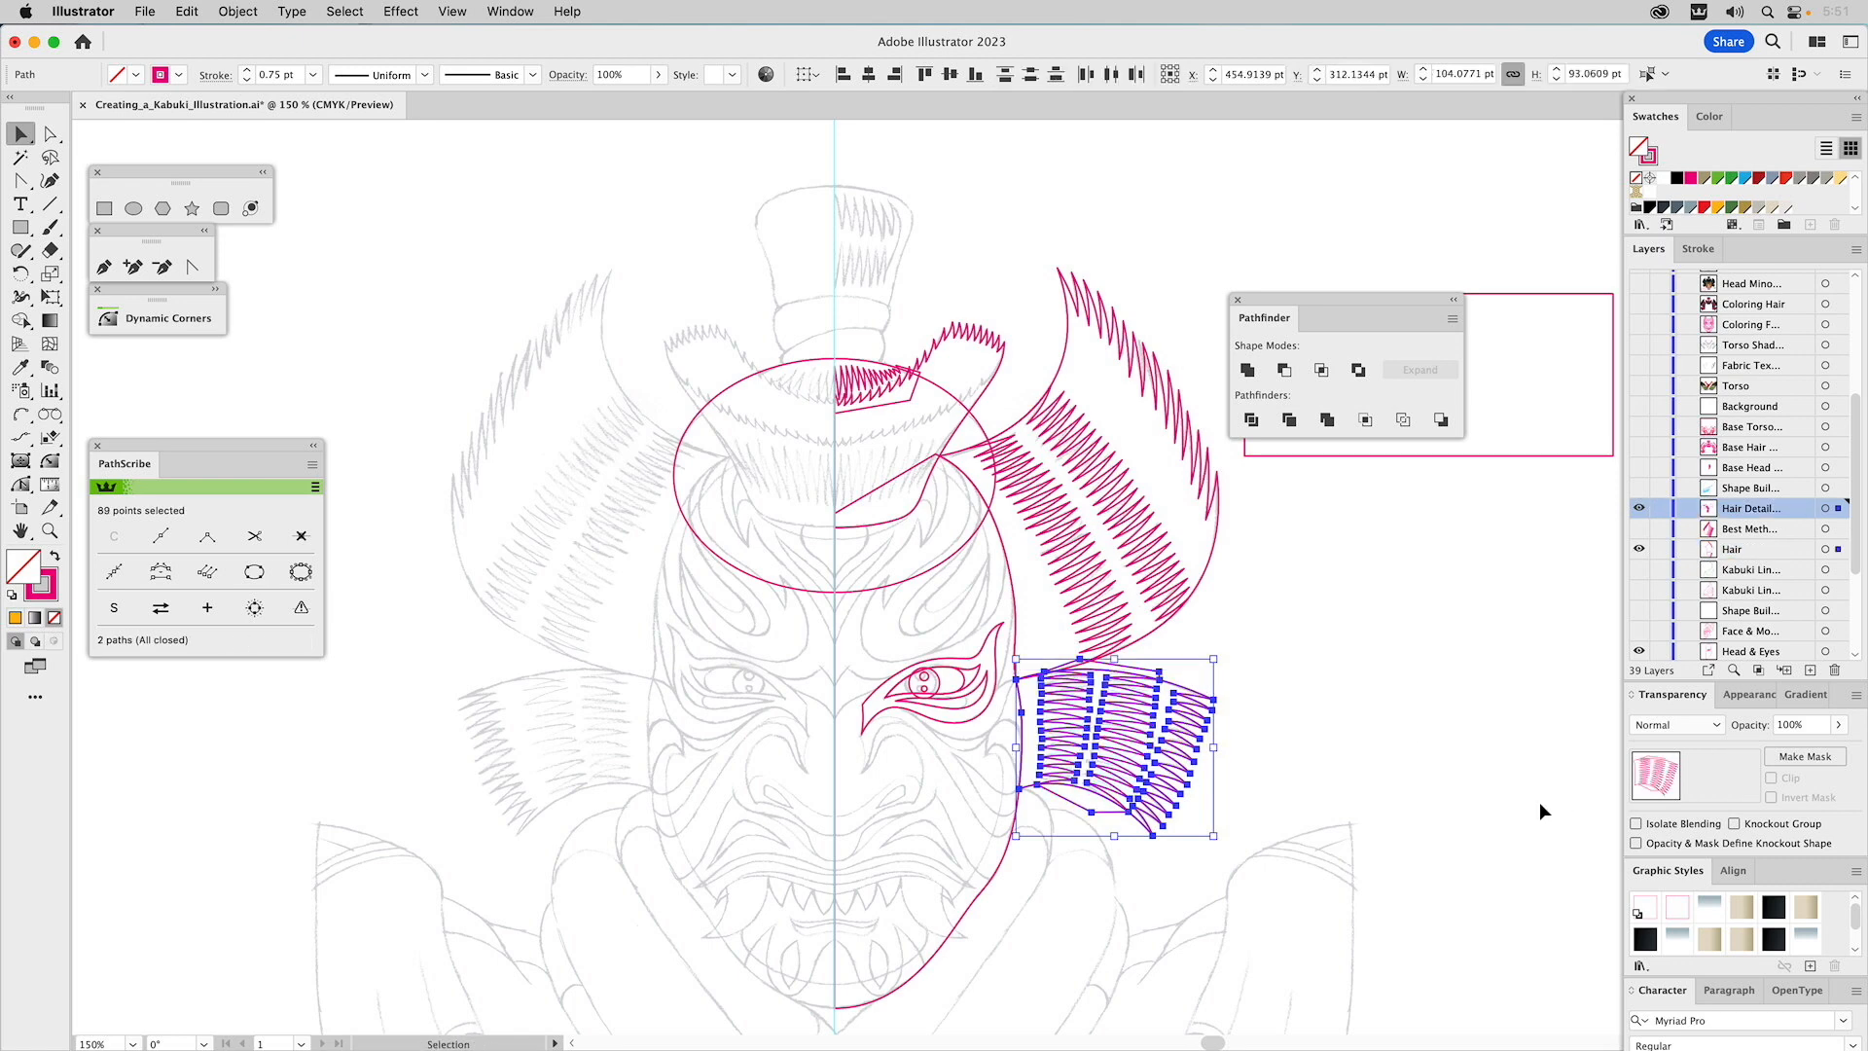
click(1321, 369)
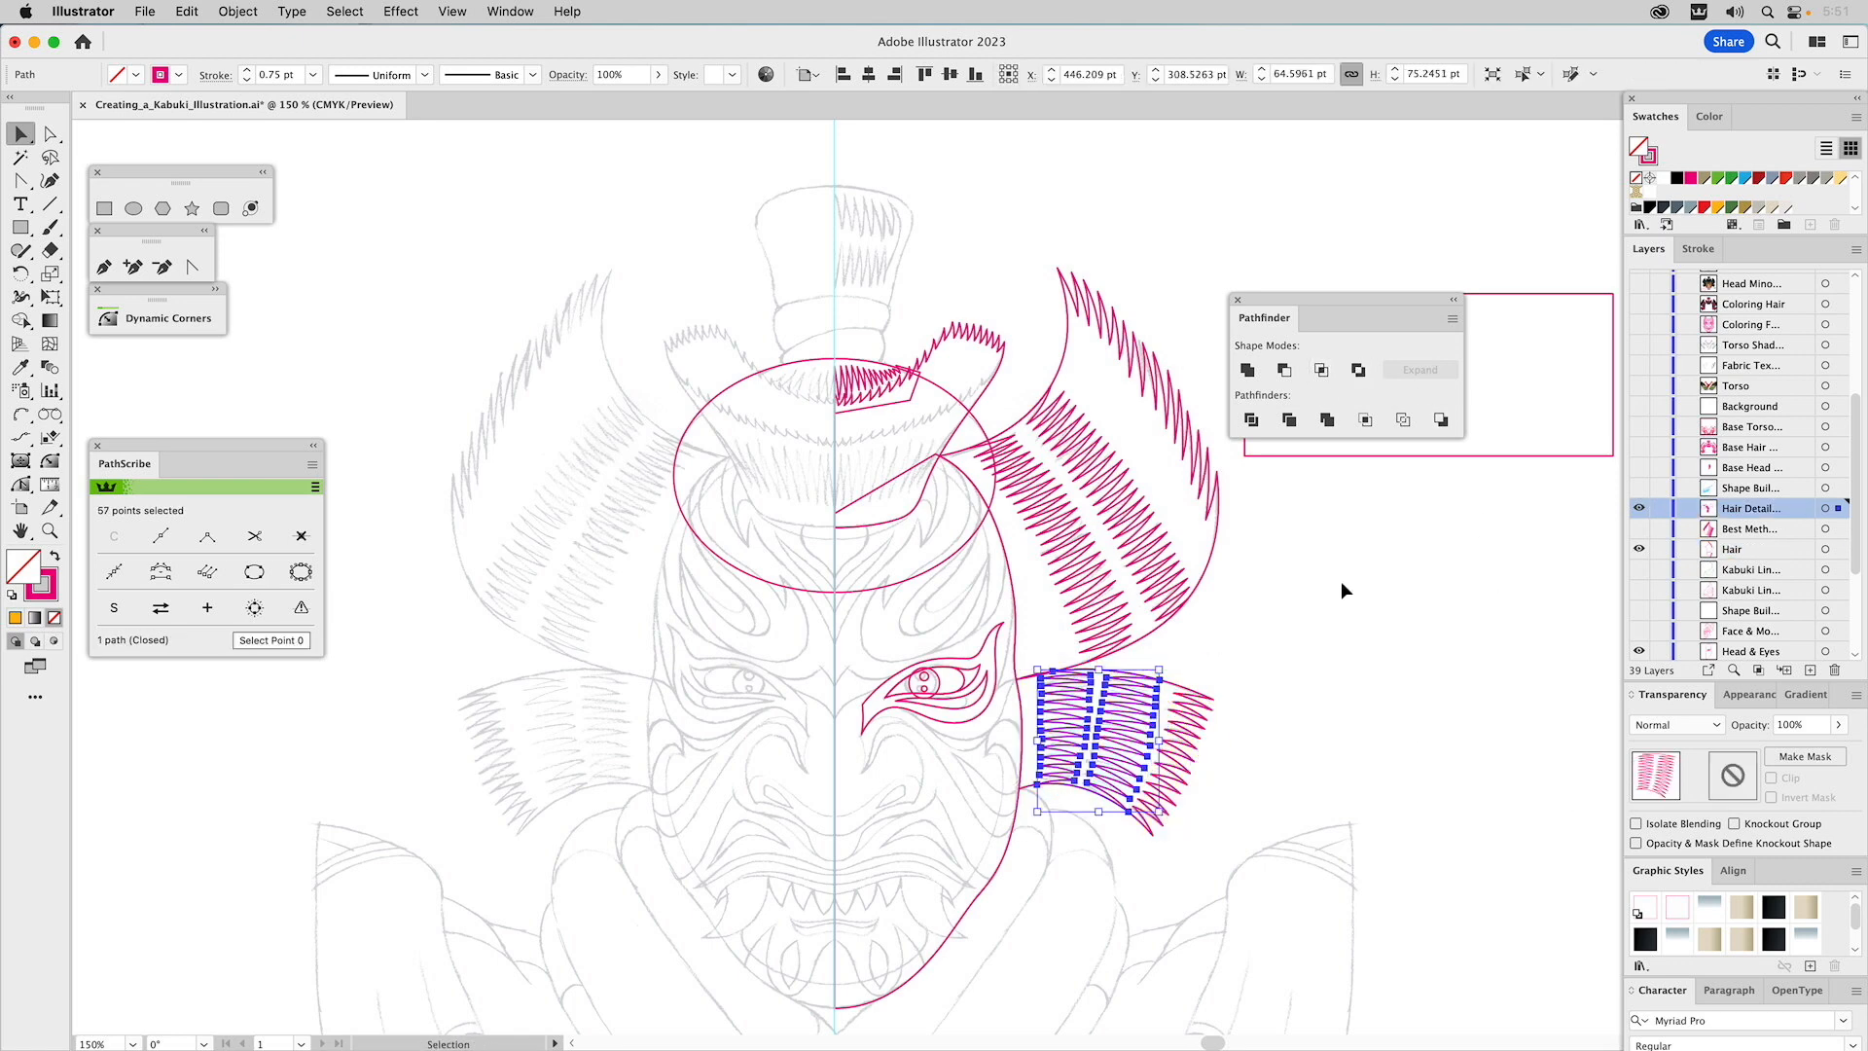
click(1341, 582)
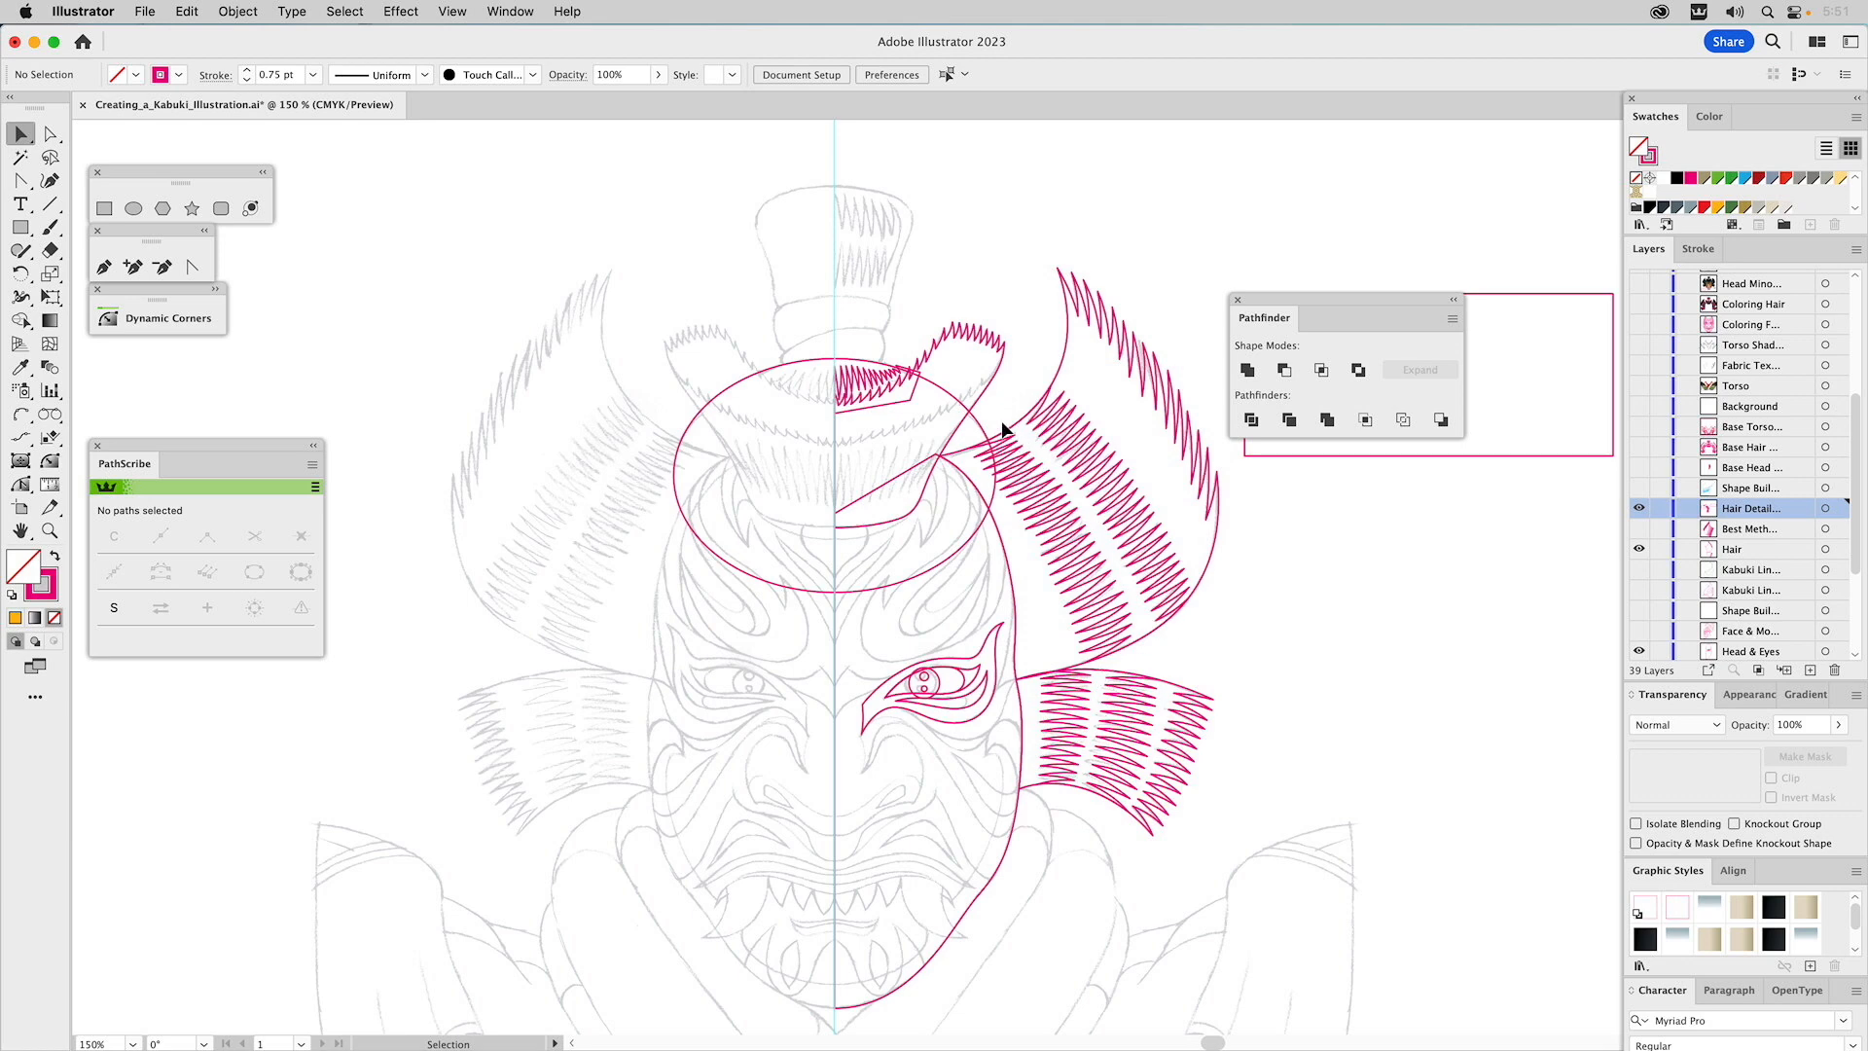
drag(1002, 363, 668, 286)
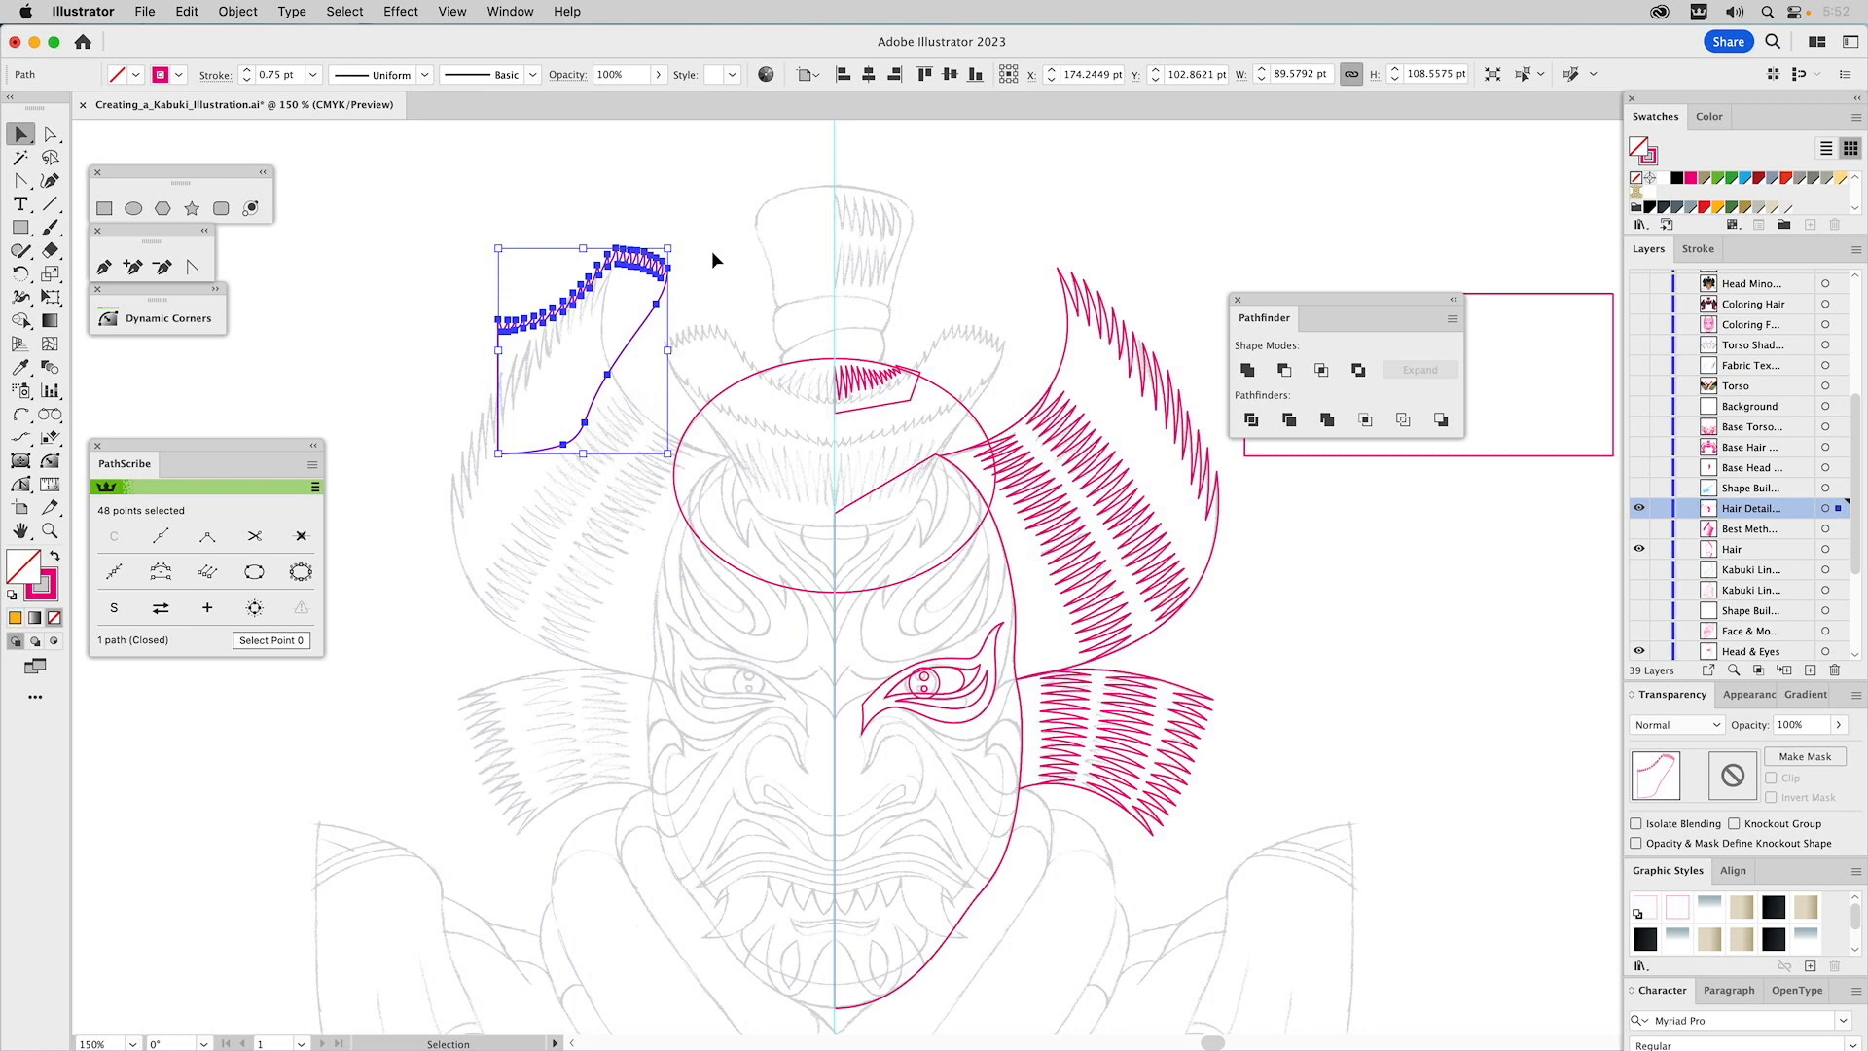
key(super+z)
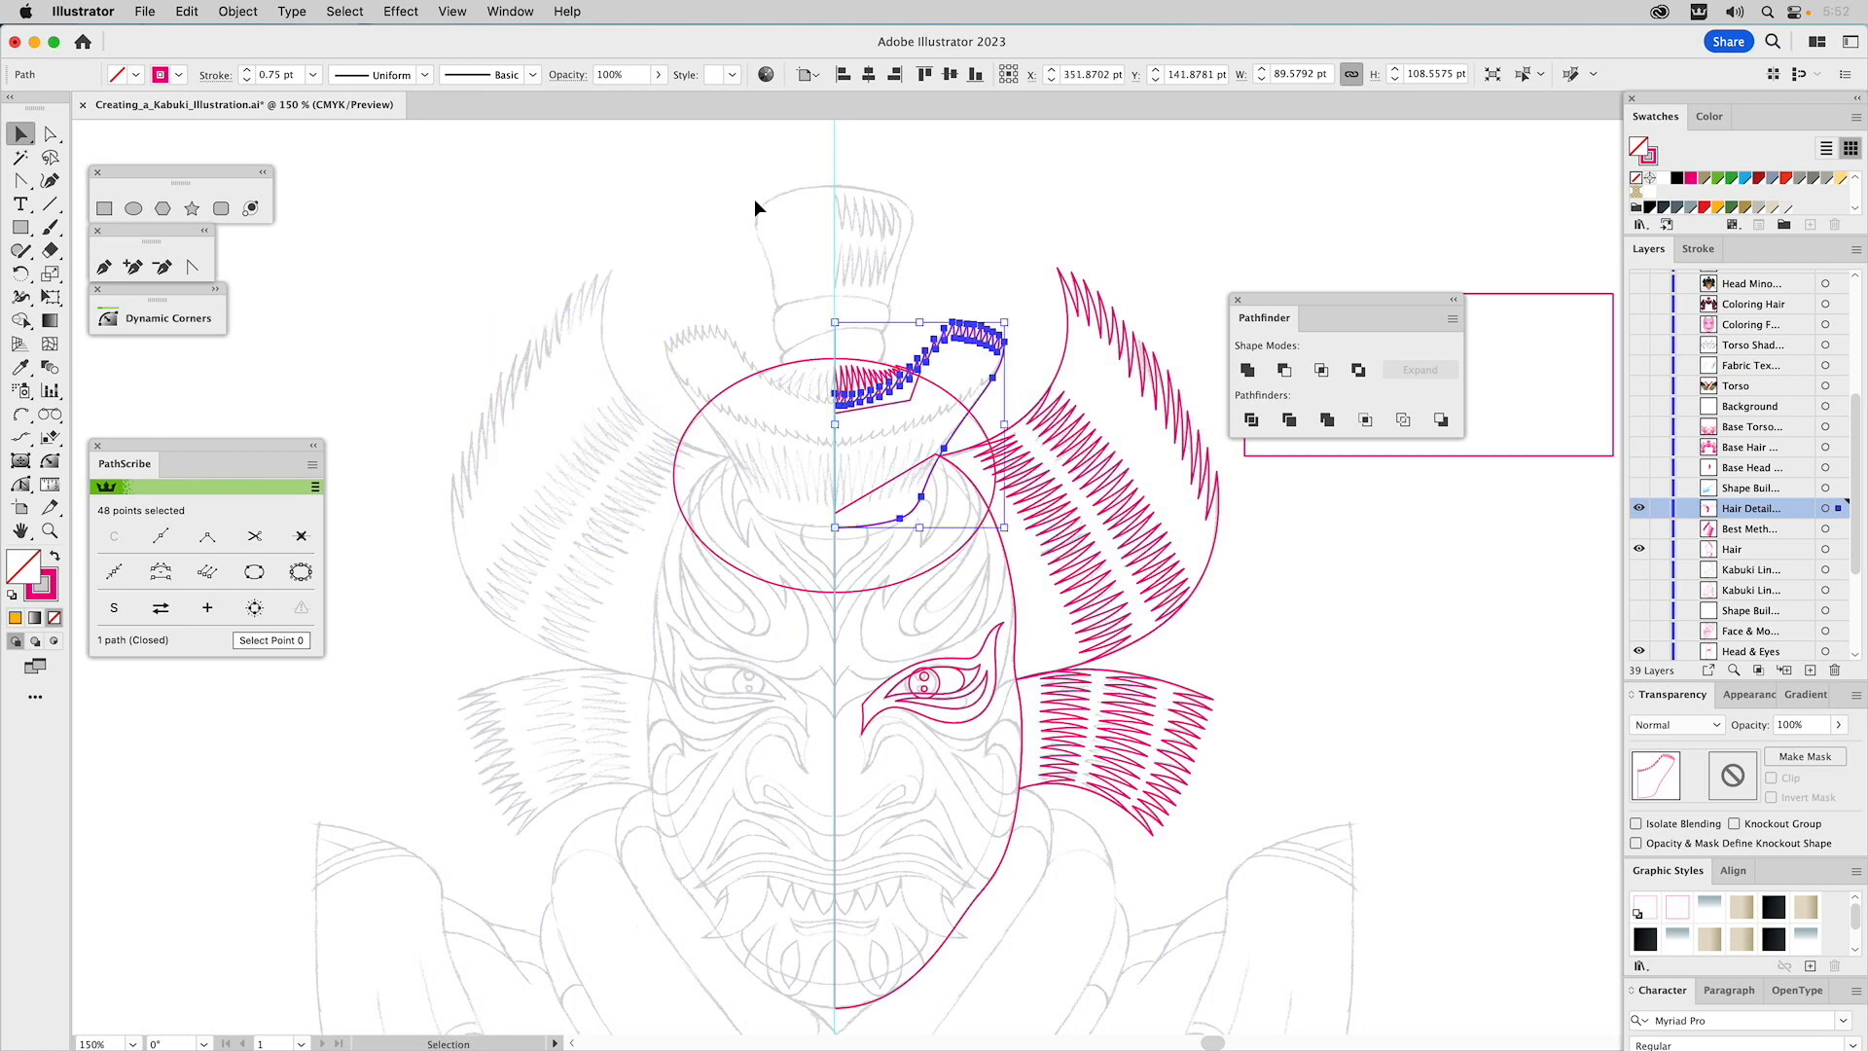
click(1004, 222)
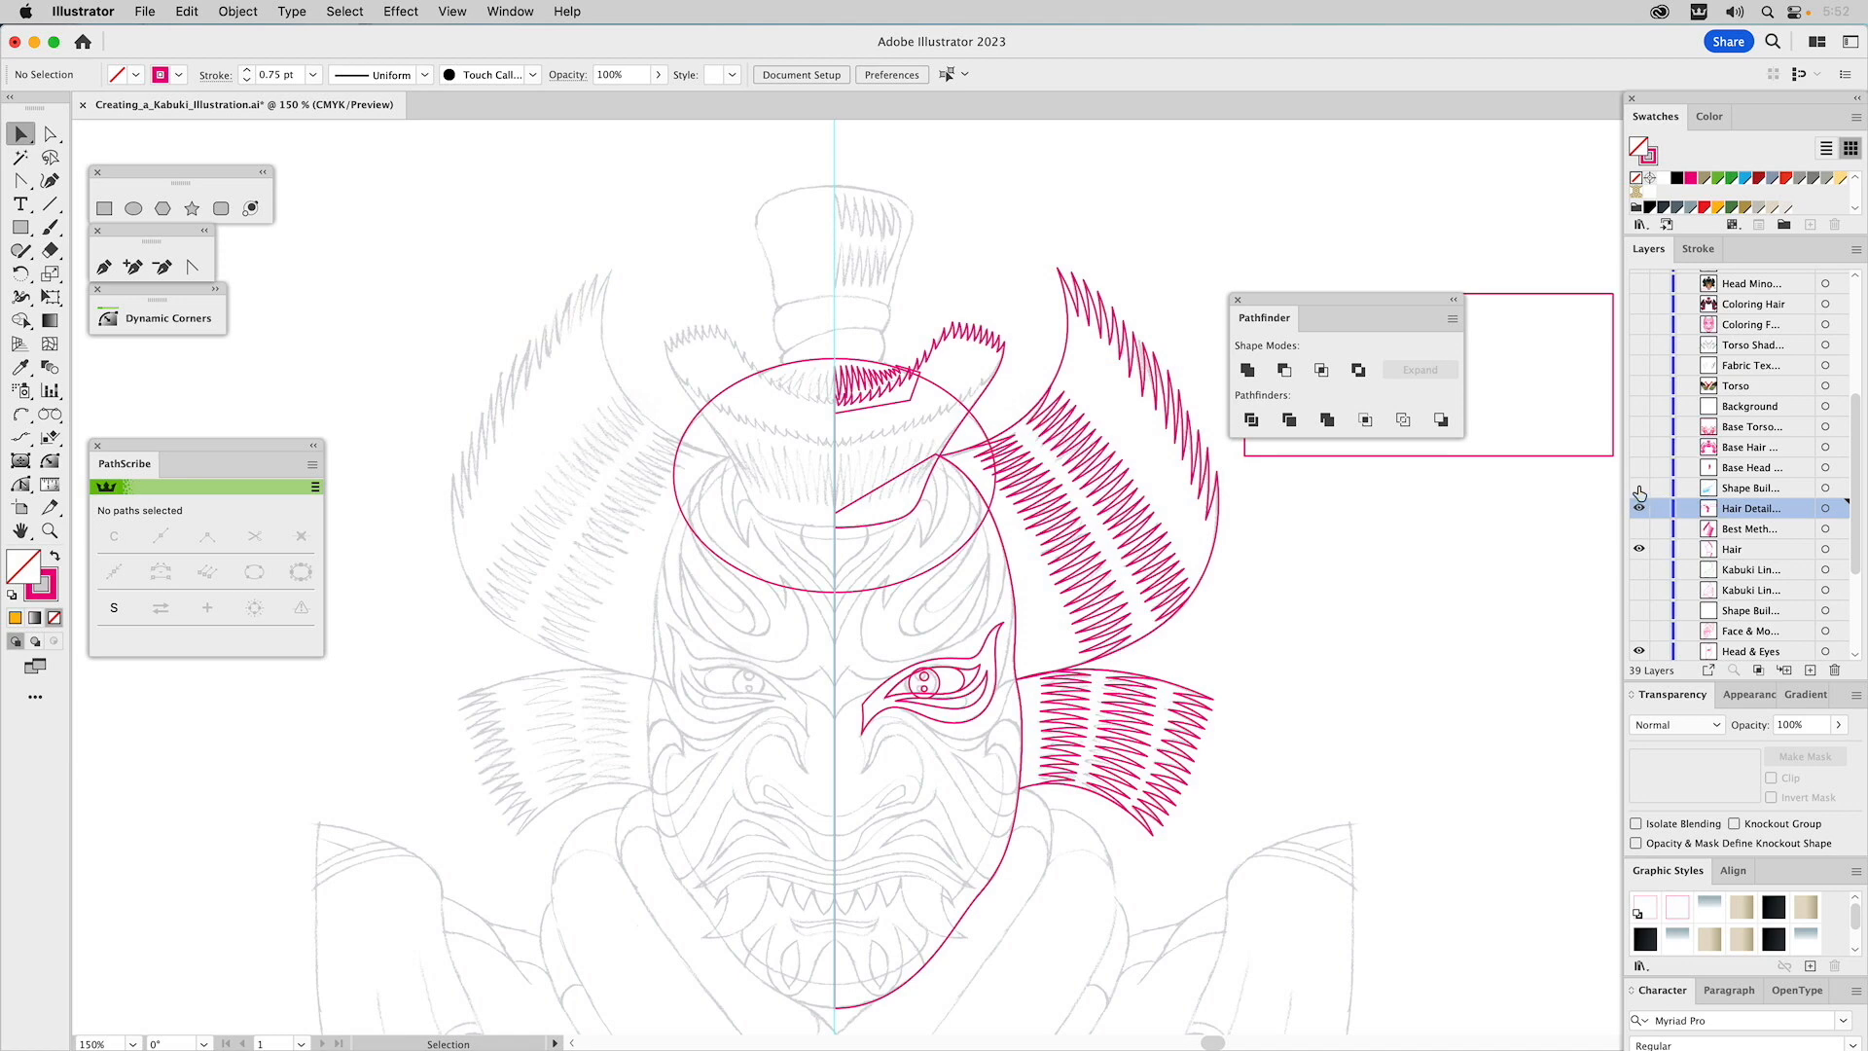
Fill the jagged half hair shape above the forehead with orange, leaving nothing selected.
click(977, 361)
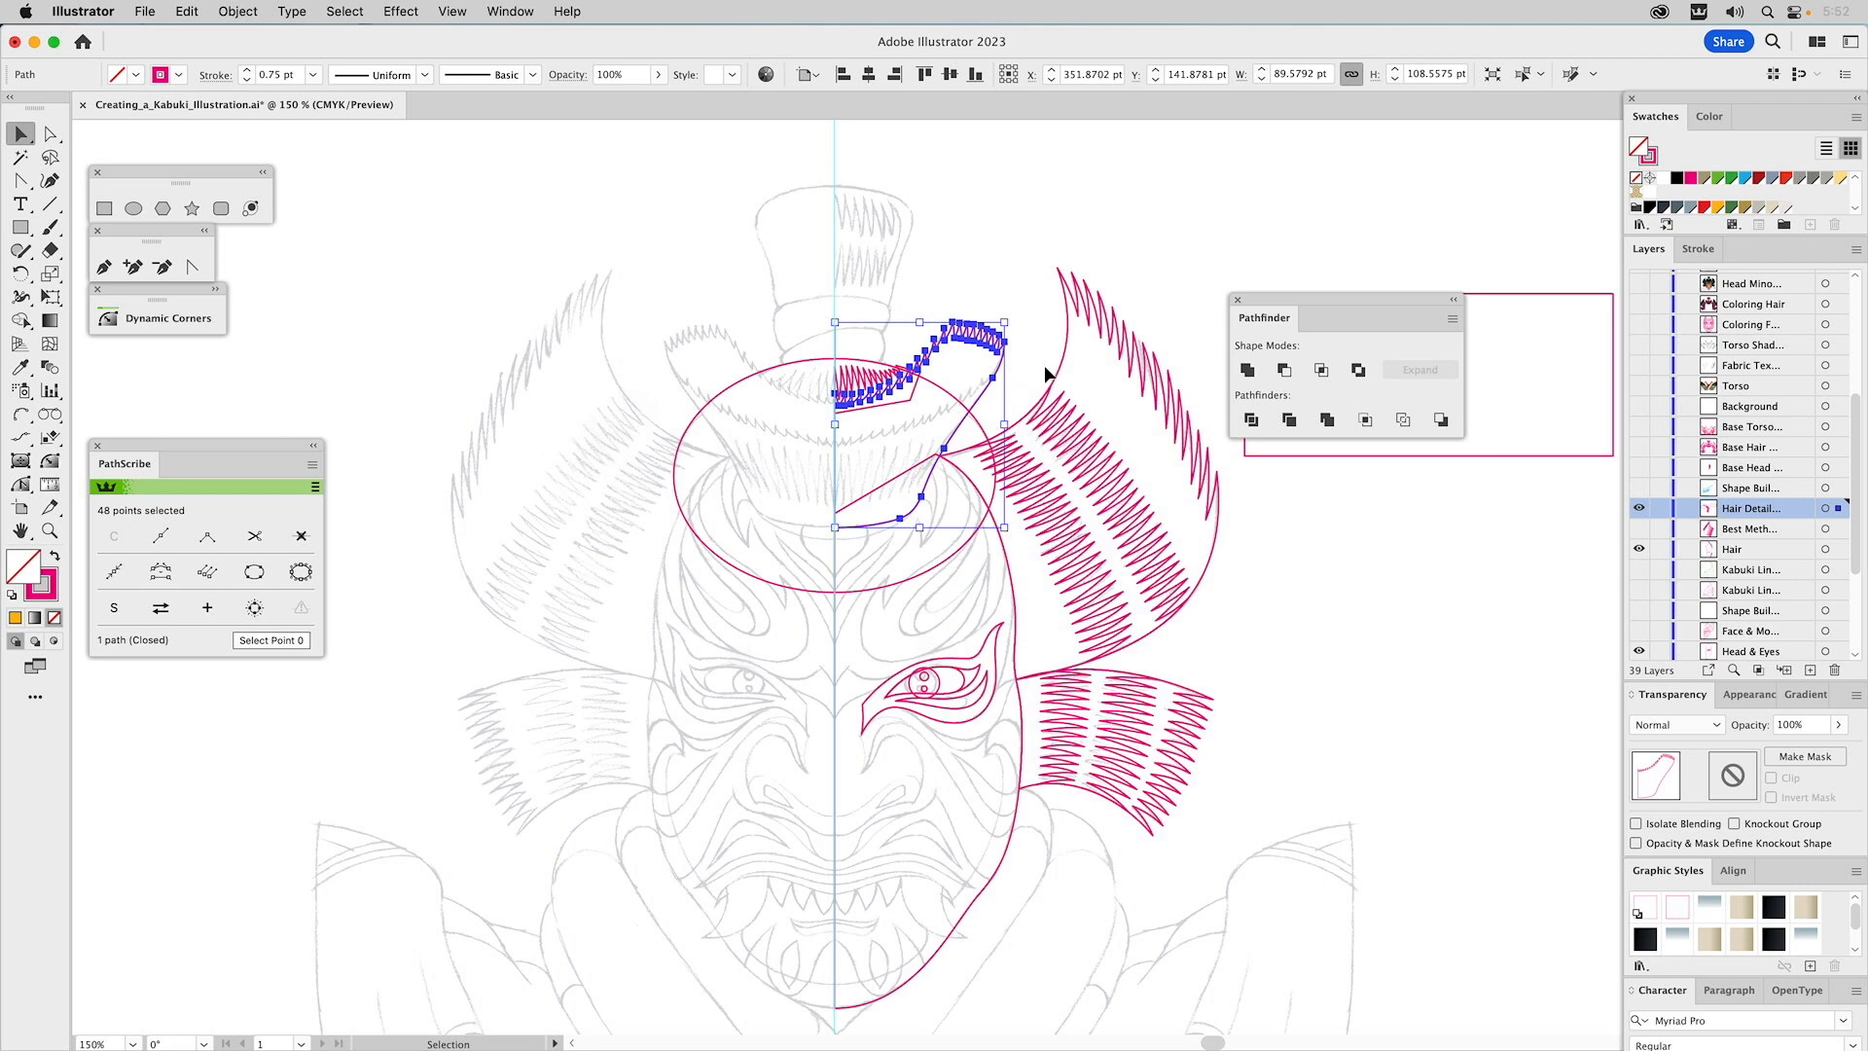
click(1717, 208)
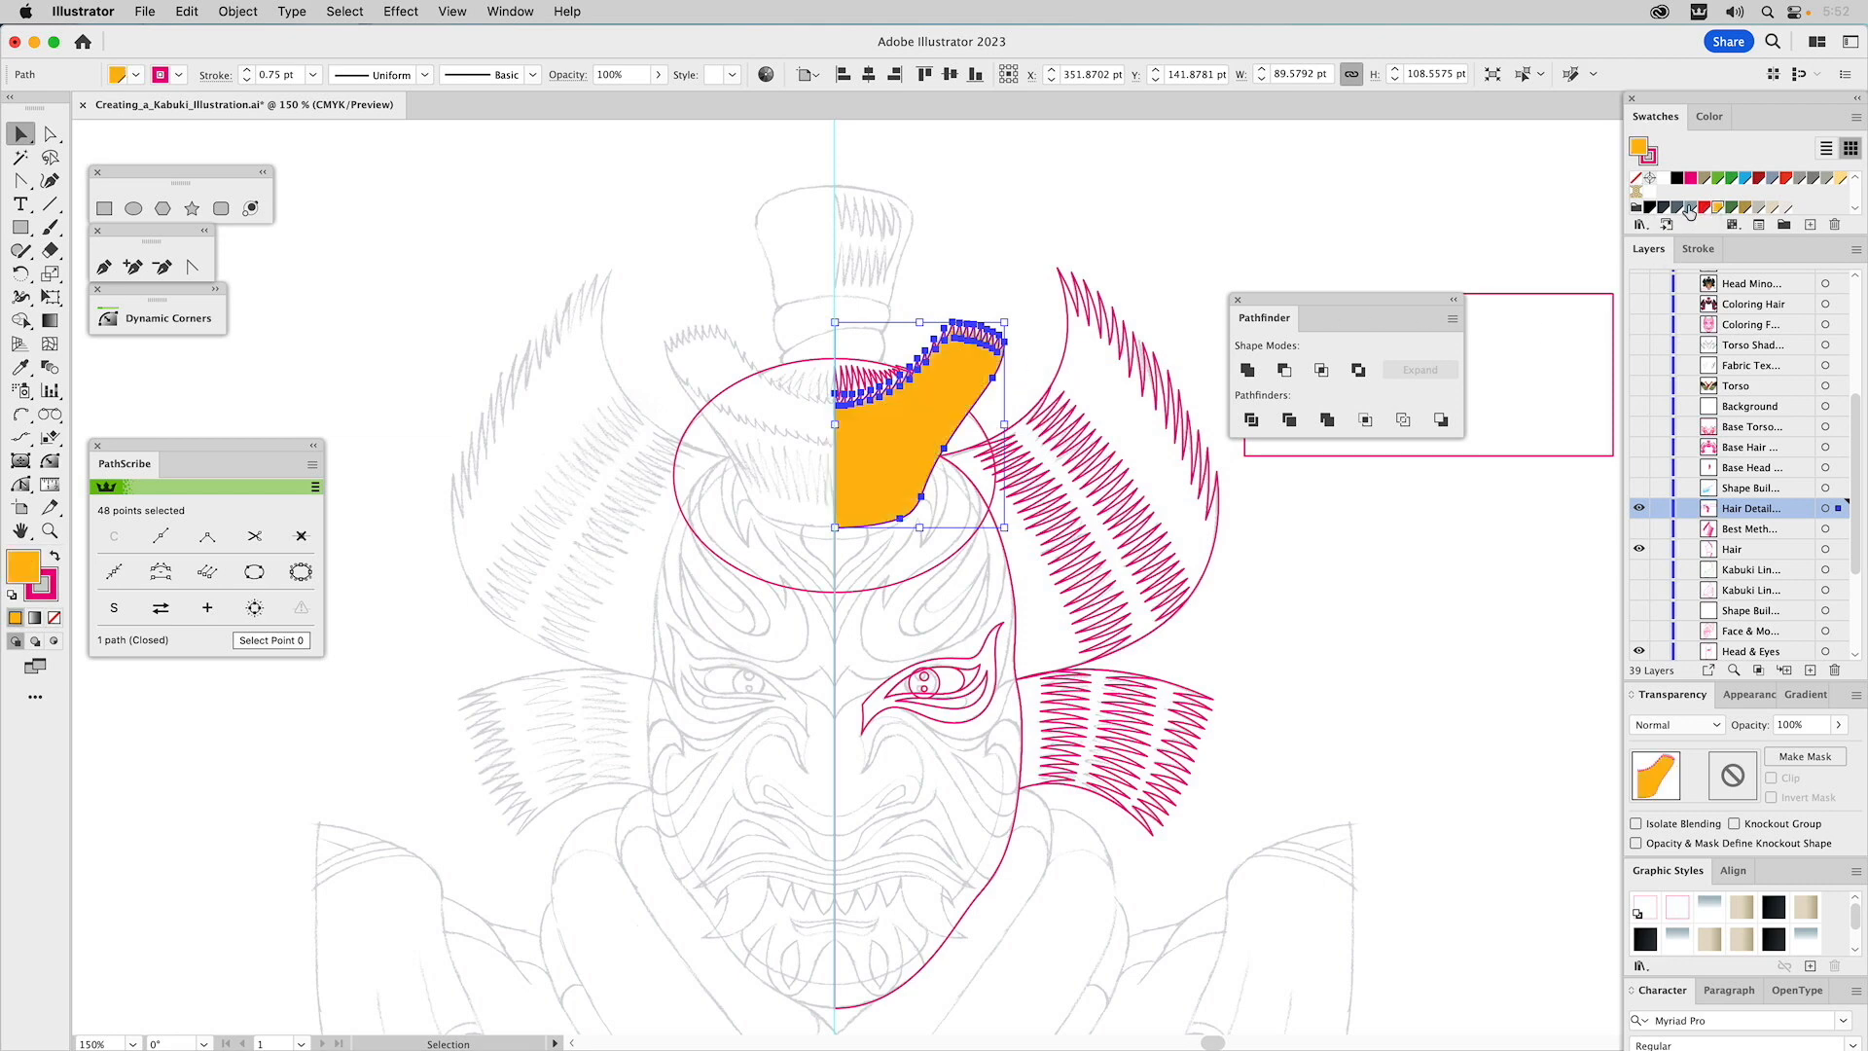
click(50, 530)
drag(703, 248, 1106, 659)
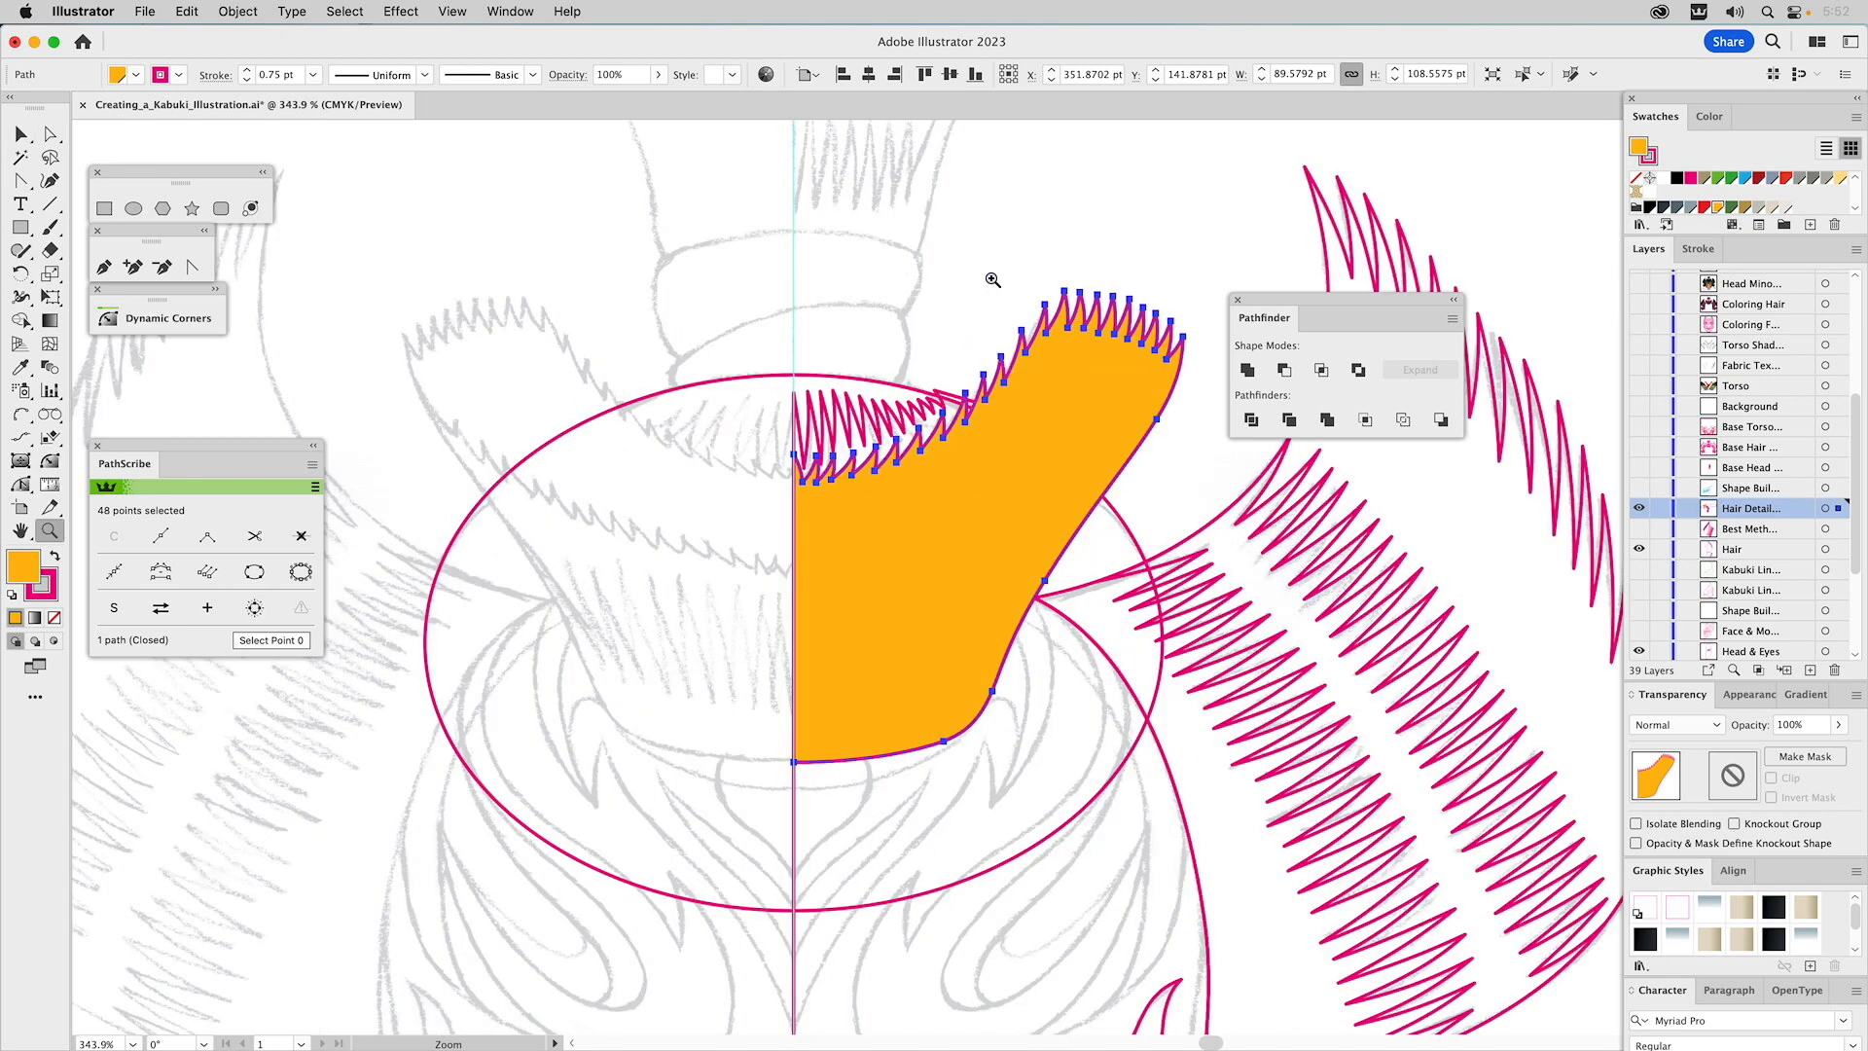
key(v)
click(973, 255)
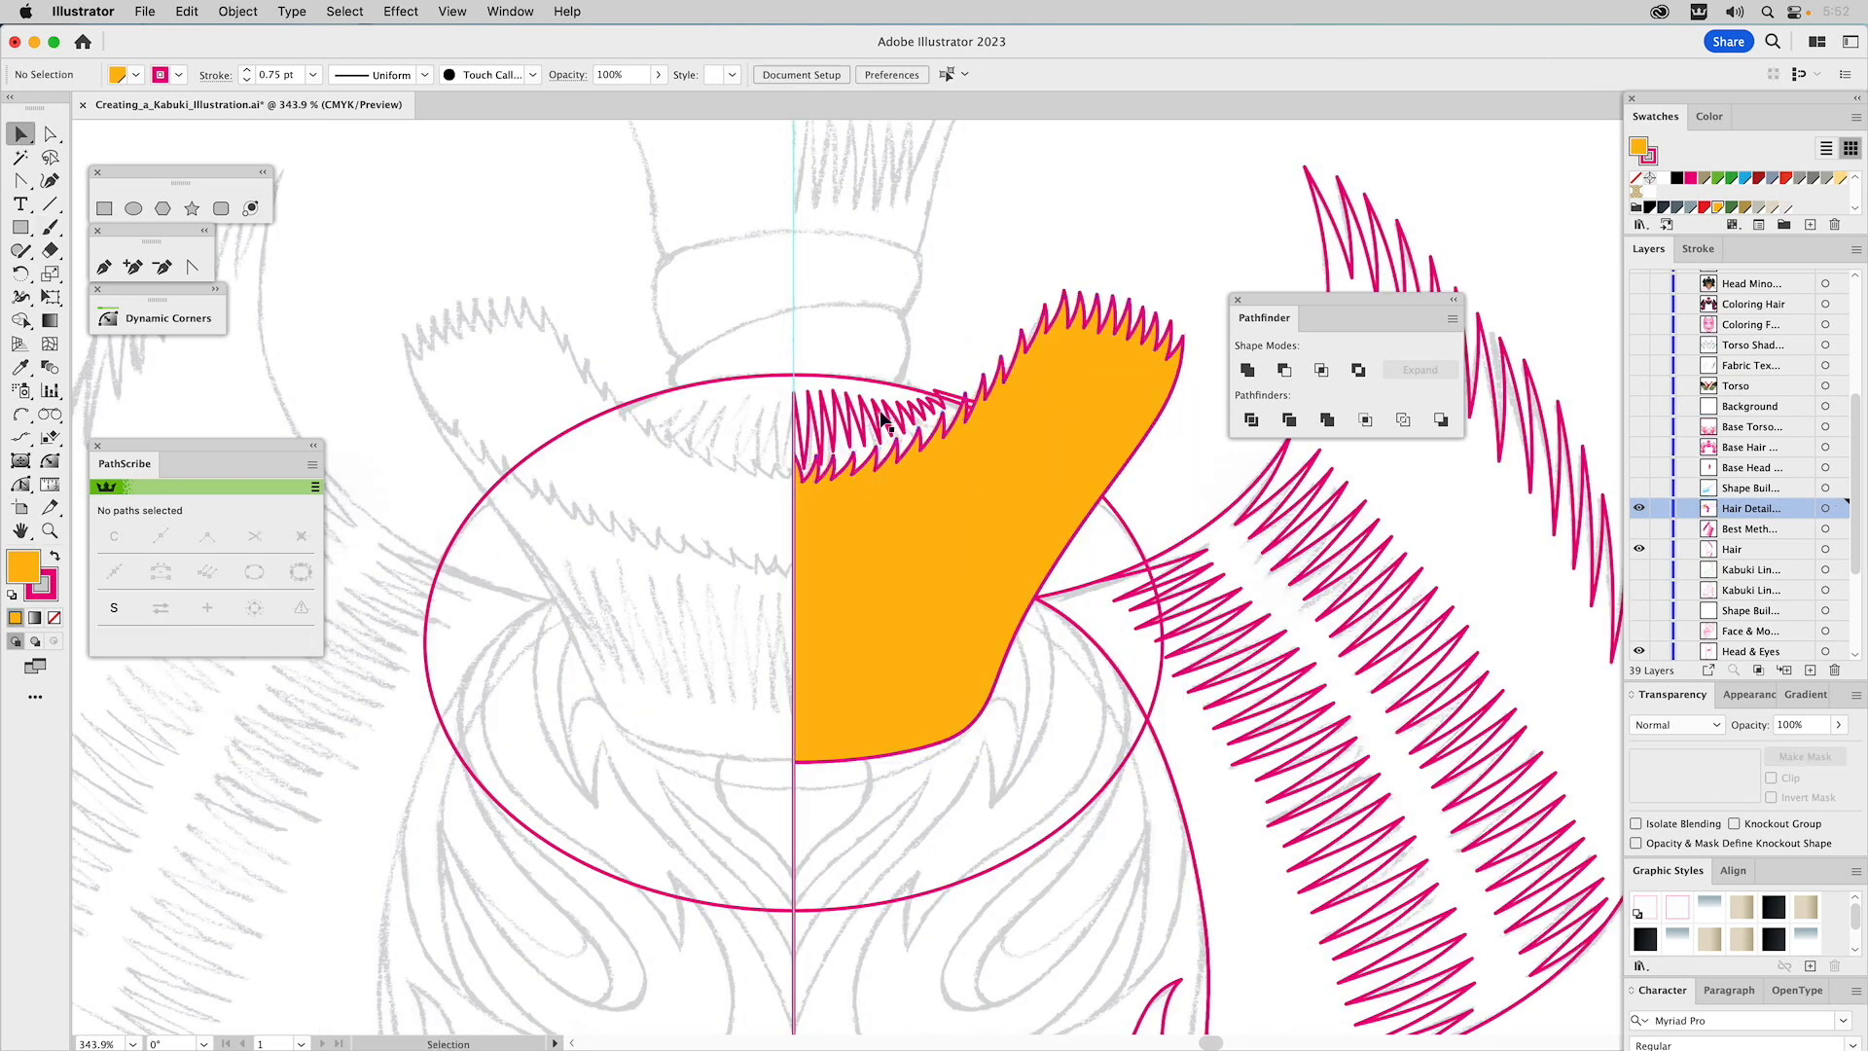
Subtract the large jagged hair shape above the forehead from the small zigzag hair detail with Minus Front.
click(985, 397)
shift+click(1047, 414)
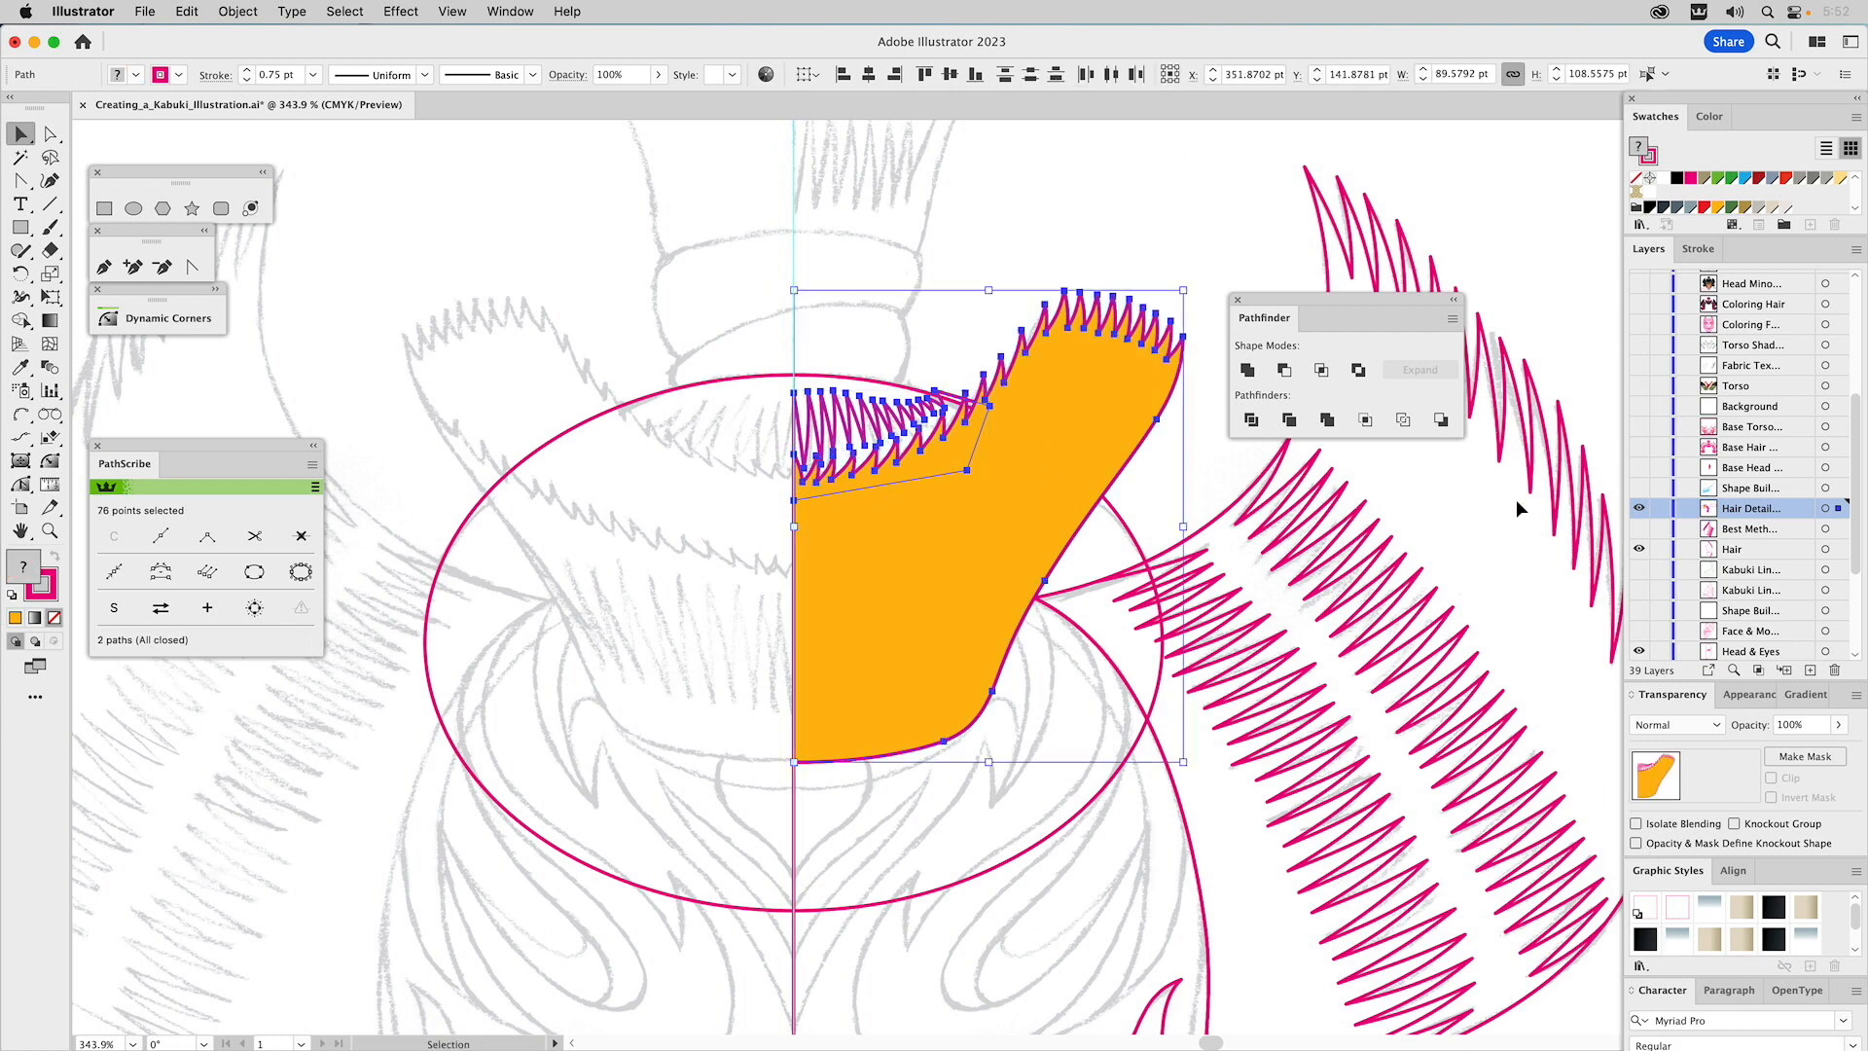
click(1284, 370)
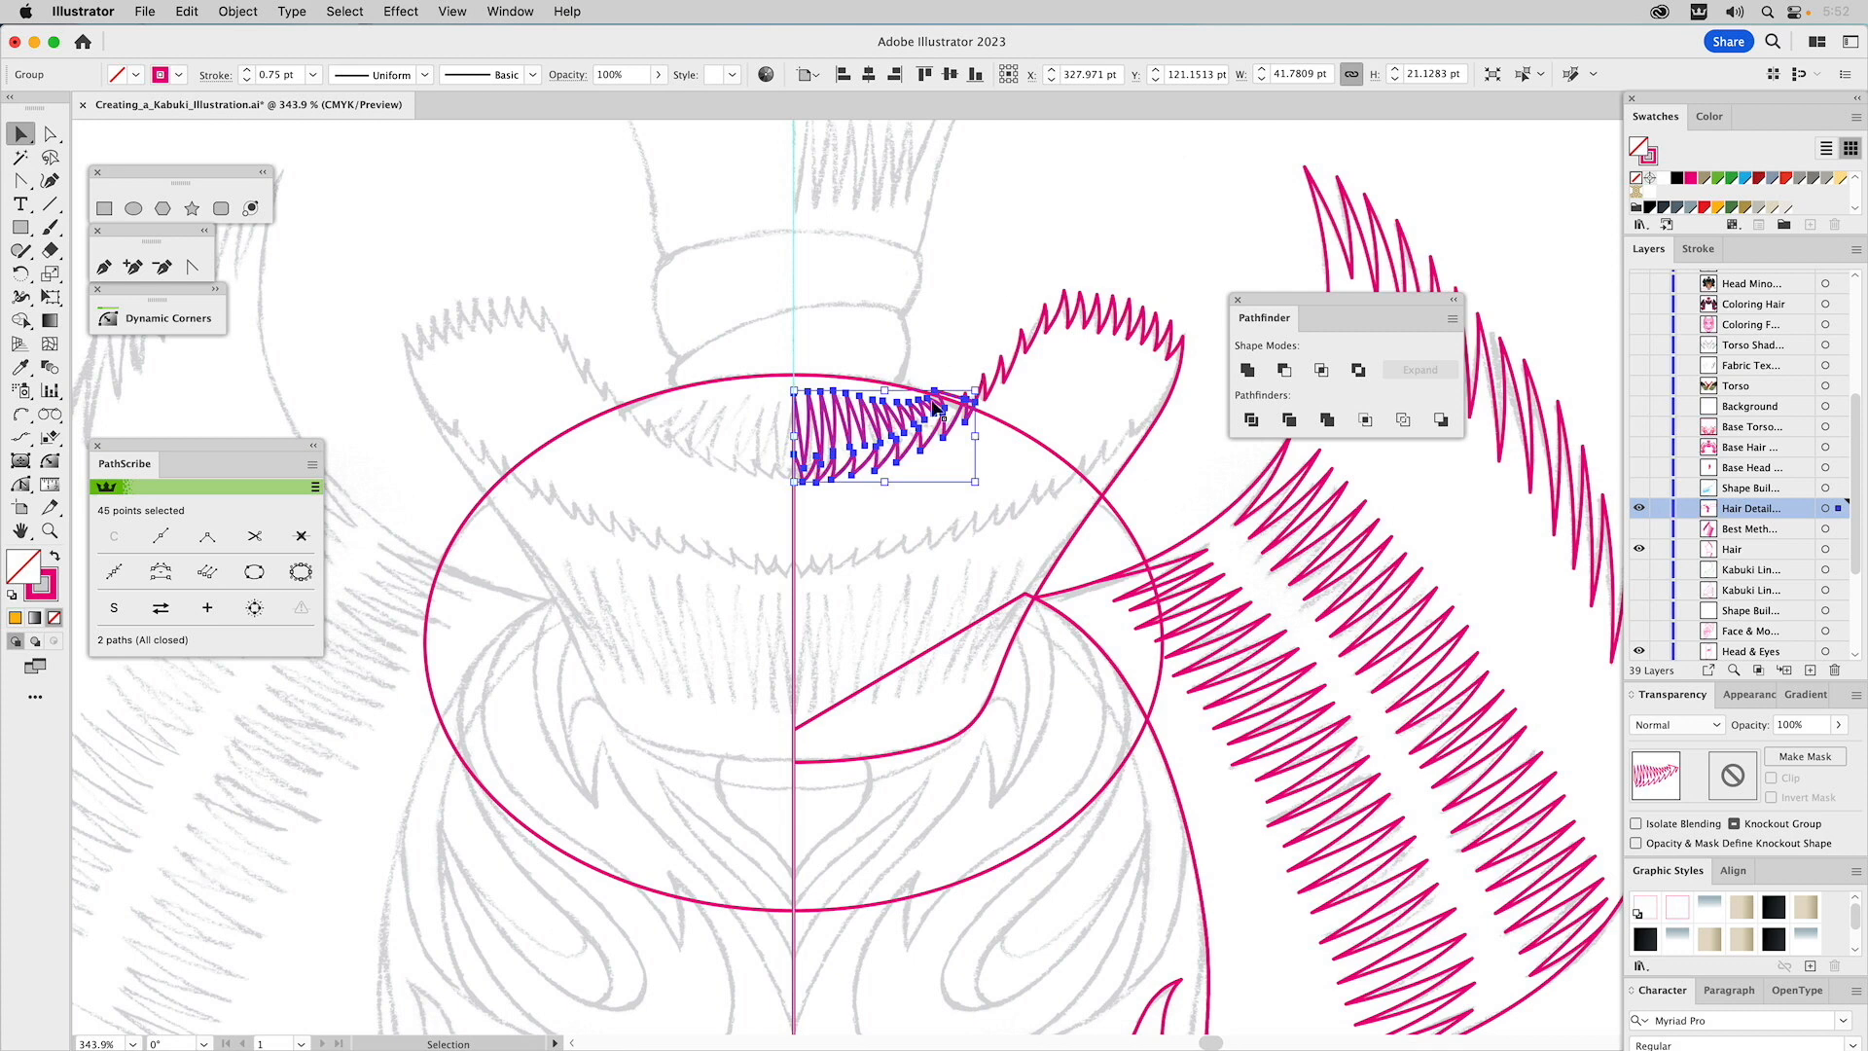
click(953, 342)
drag(952, 402, 953, 300)
click(995, 258)
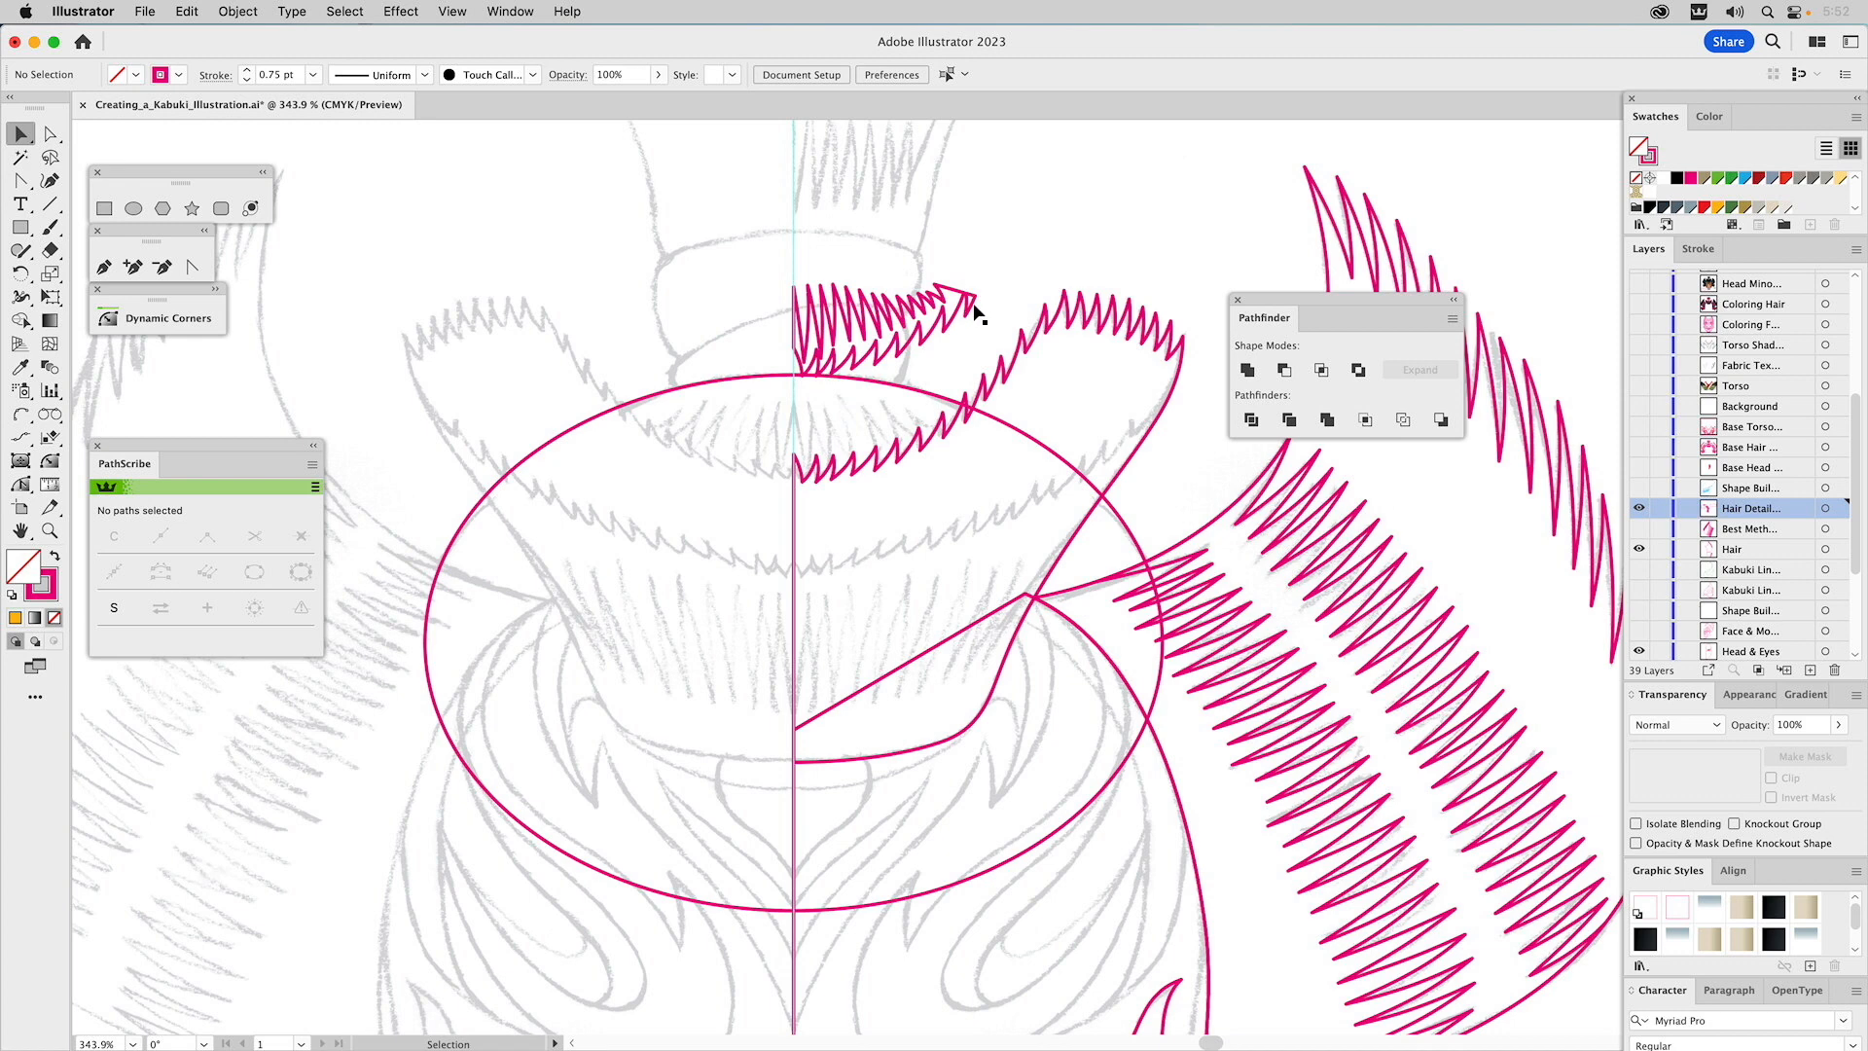
key(super+z)
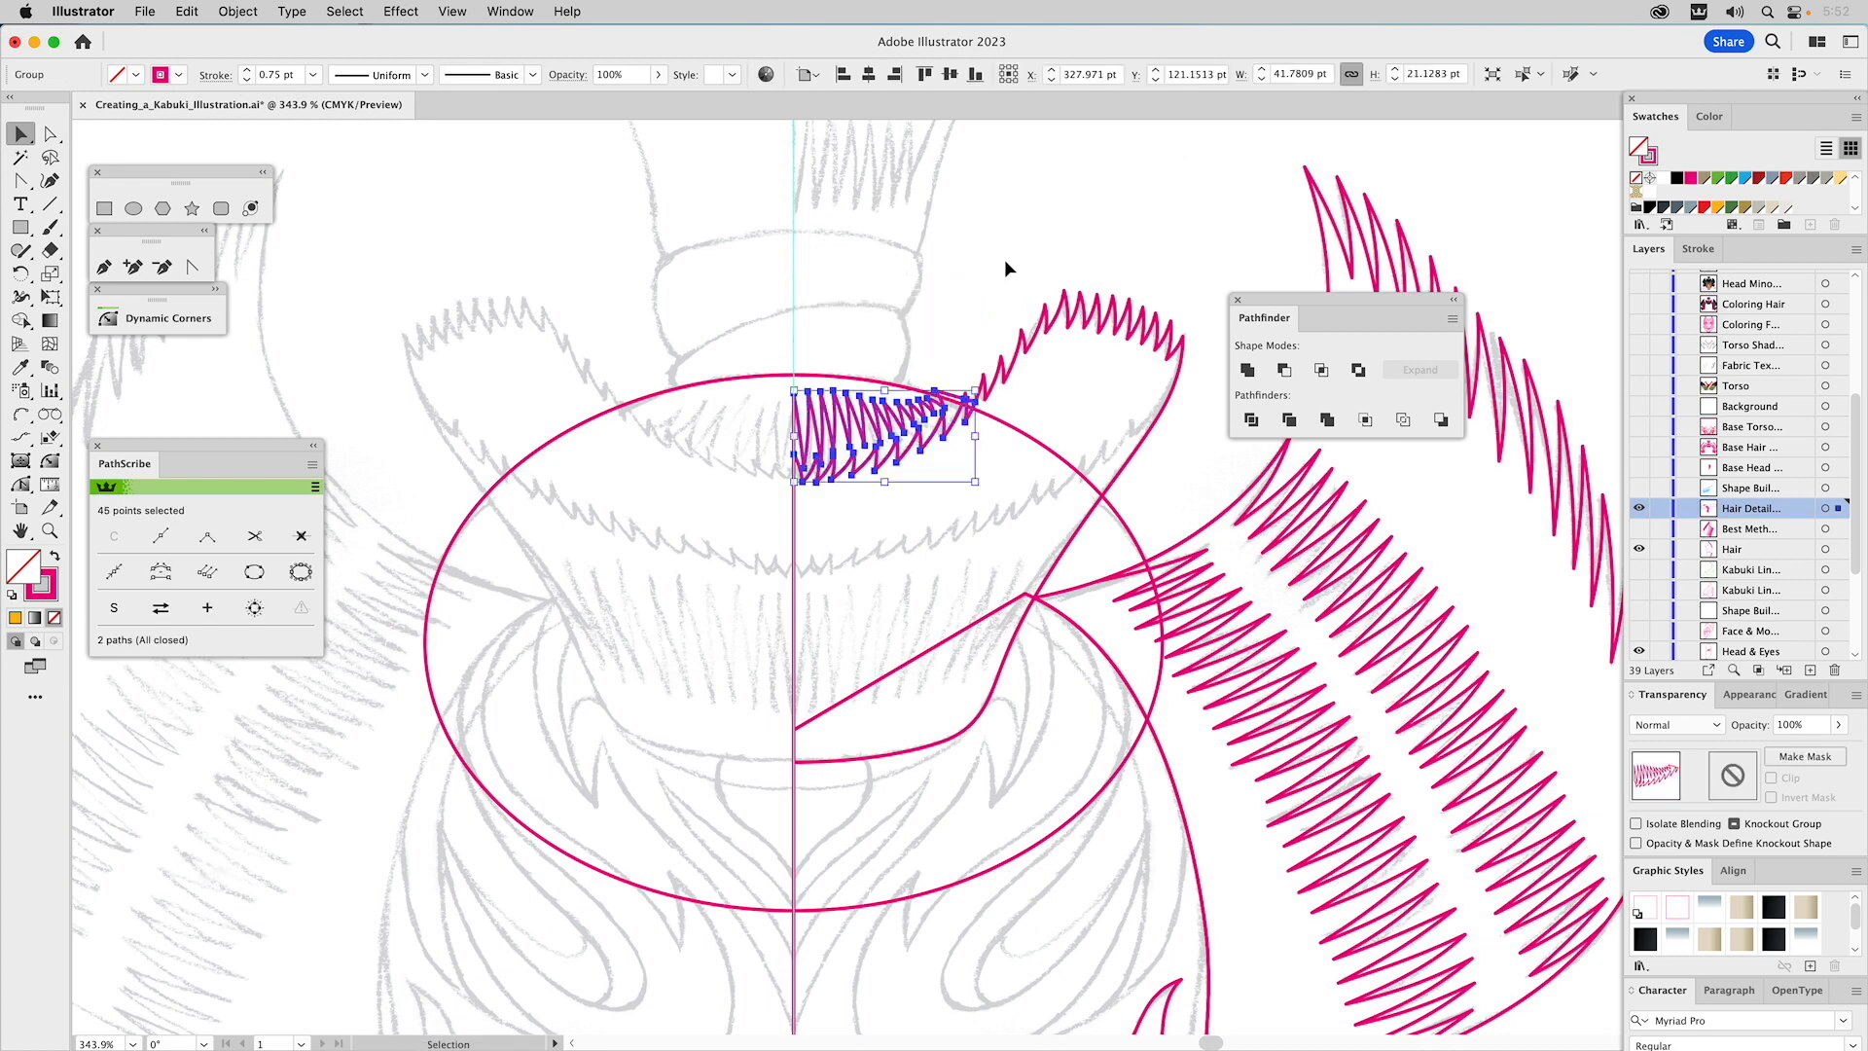
Try to intersect the large ellipse over the forehead with the grouped zigzag hair detail using Pathfinder Intersect.
click(1748, 694)
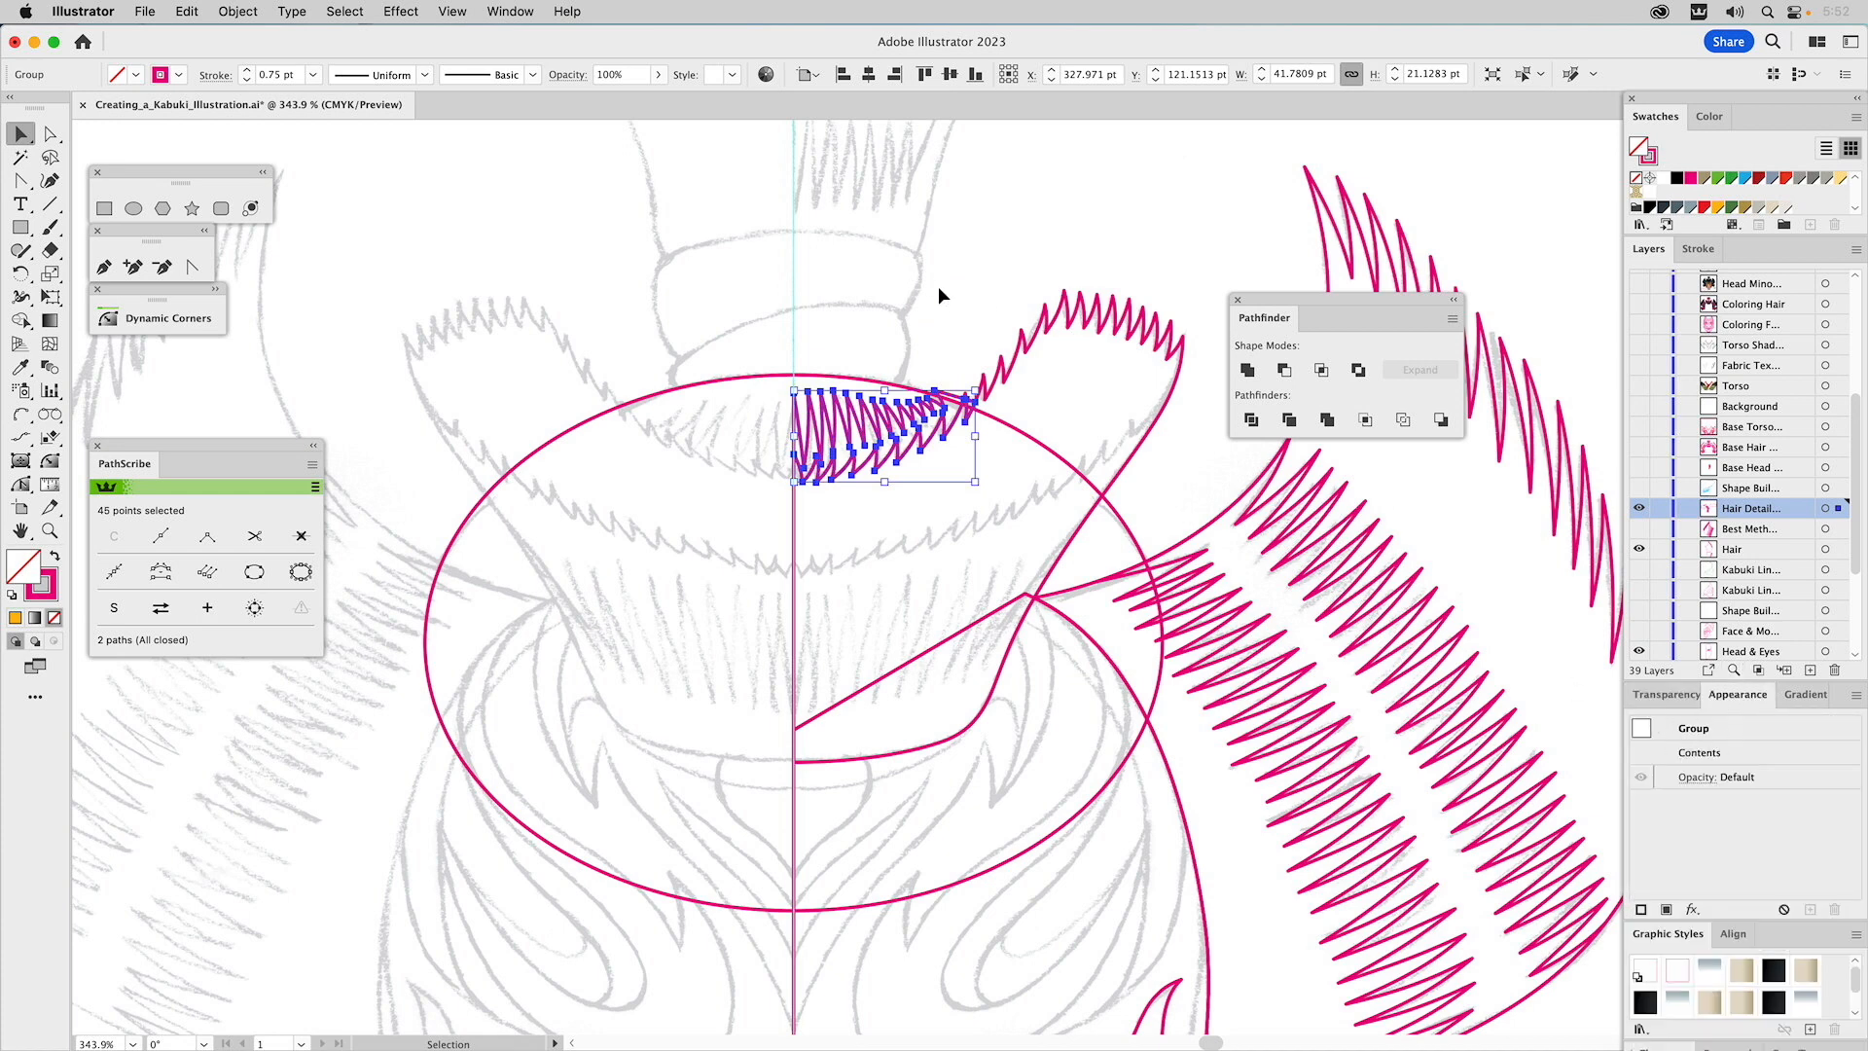
click(956, 307)
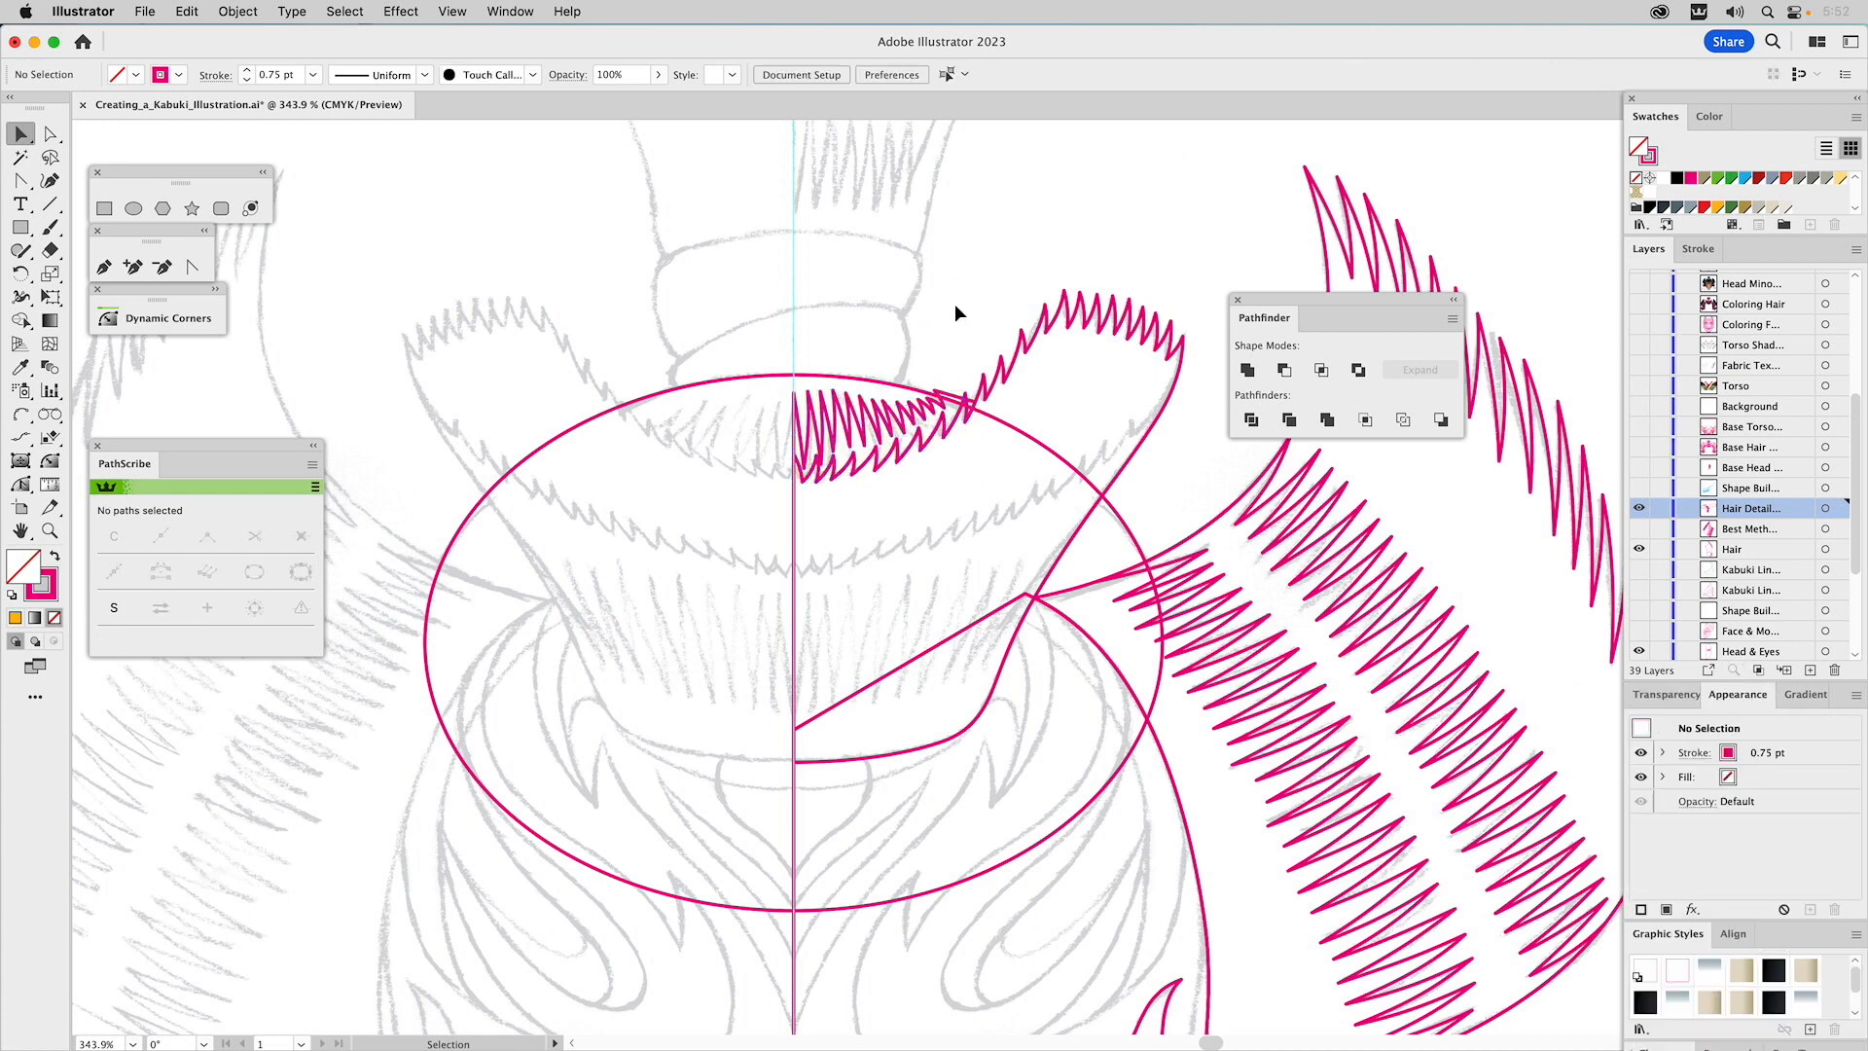
click(876, 382)
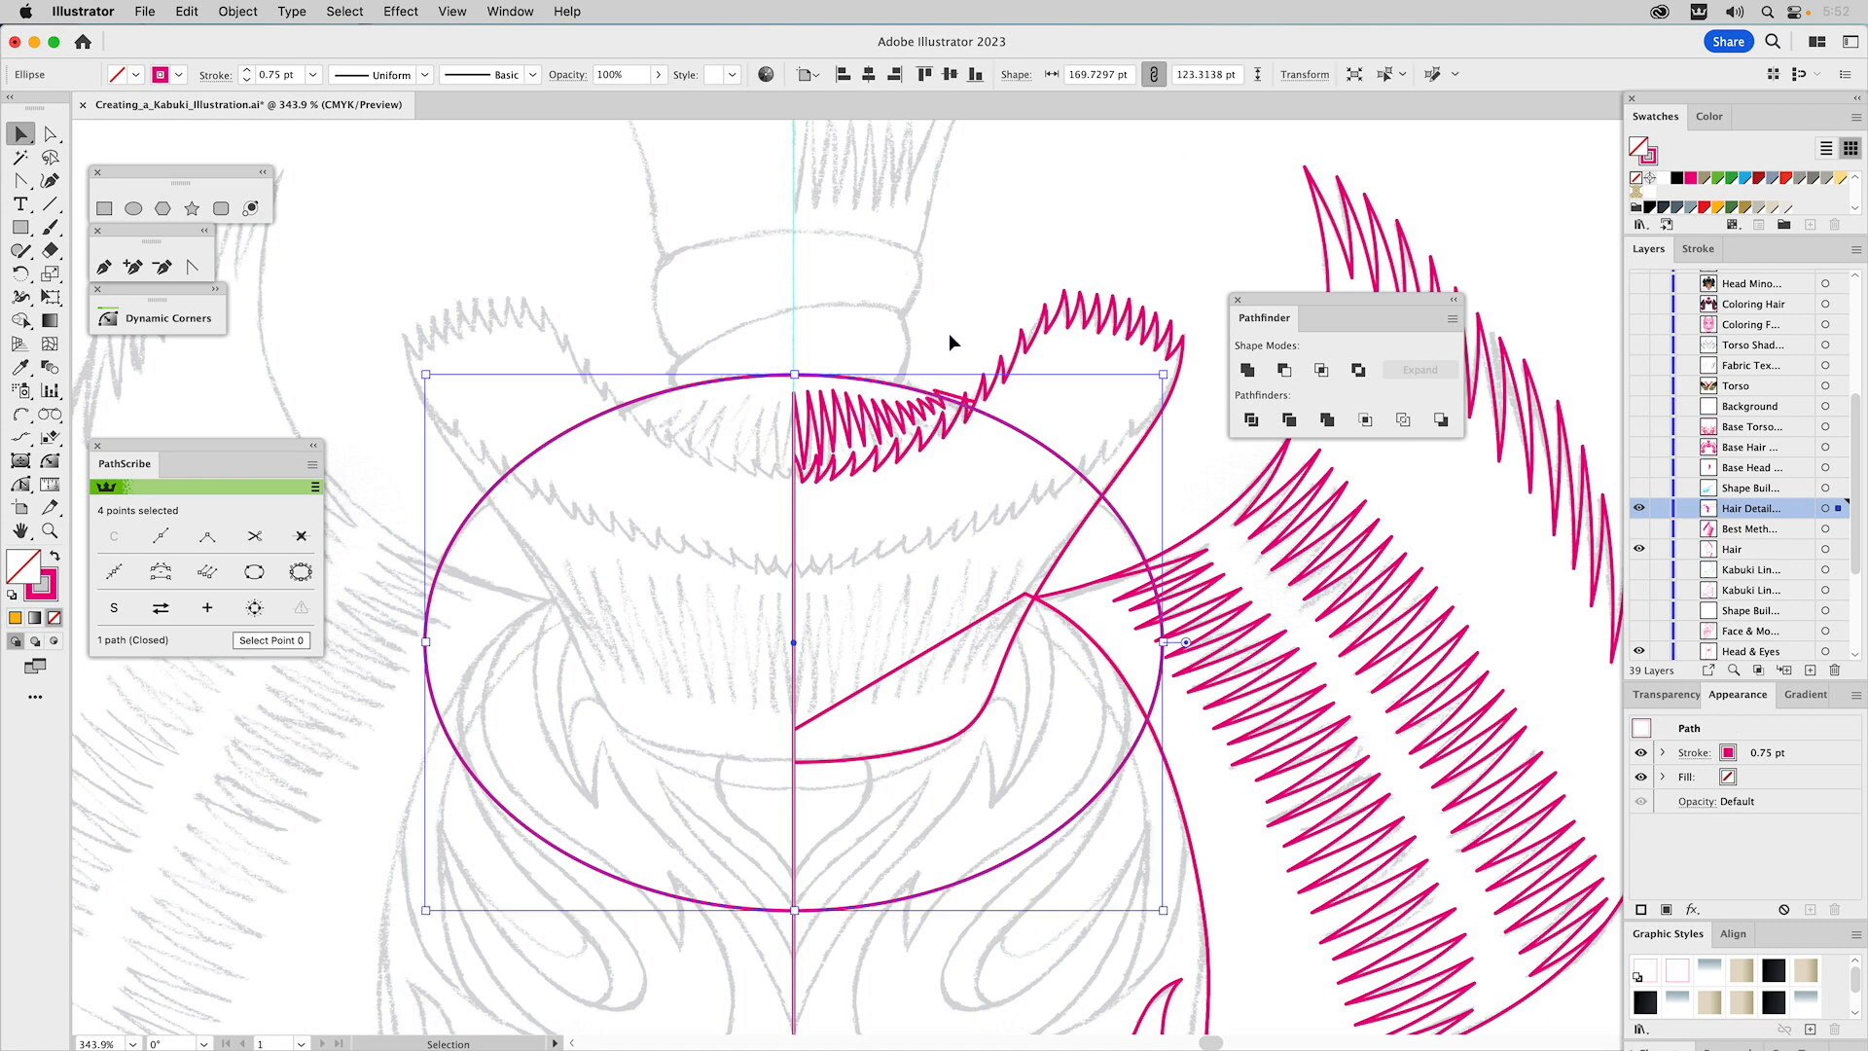
shift+click(925, 414)
click(1320, 371)
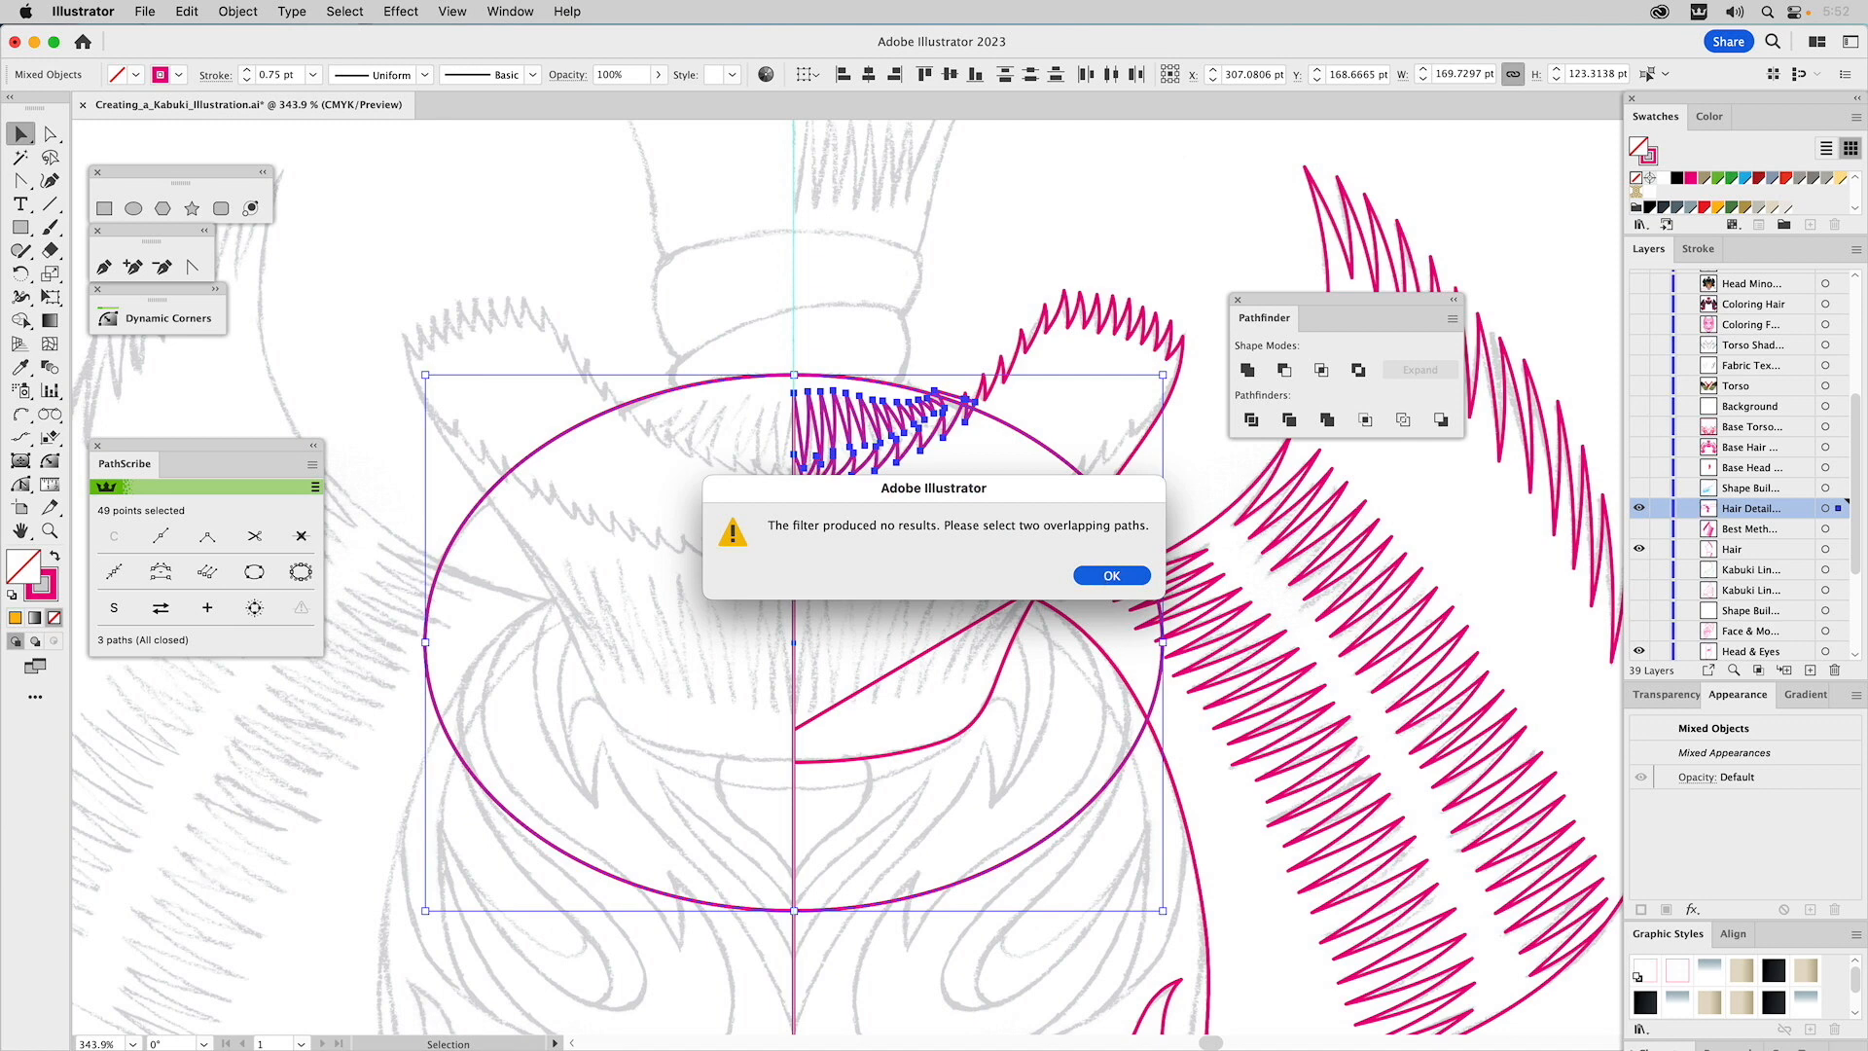
click(1103, 577)
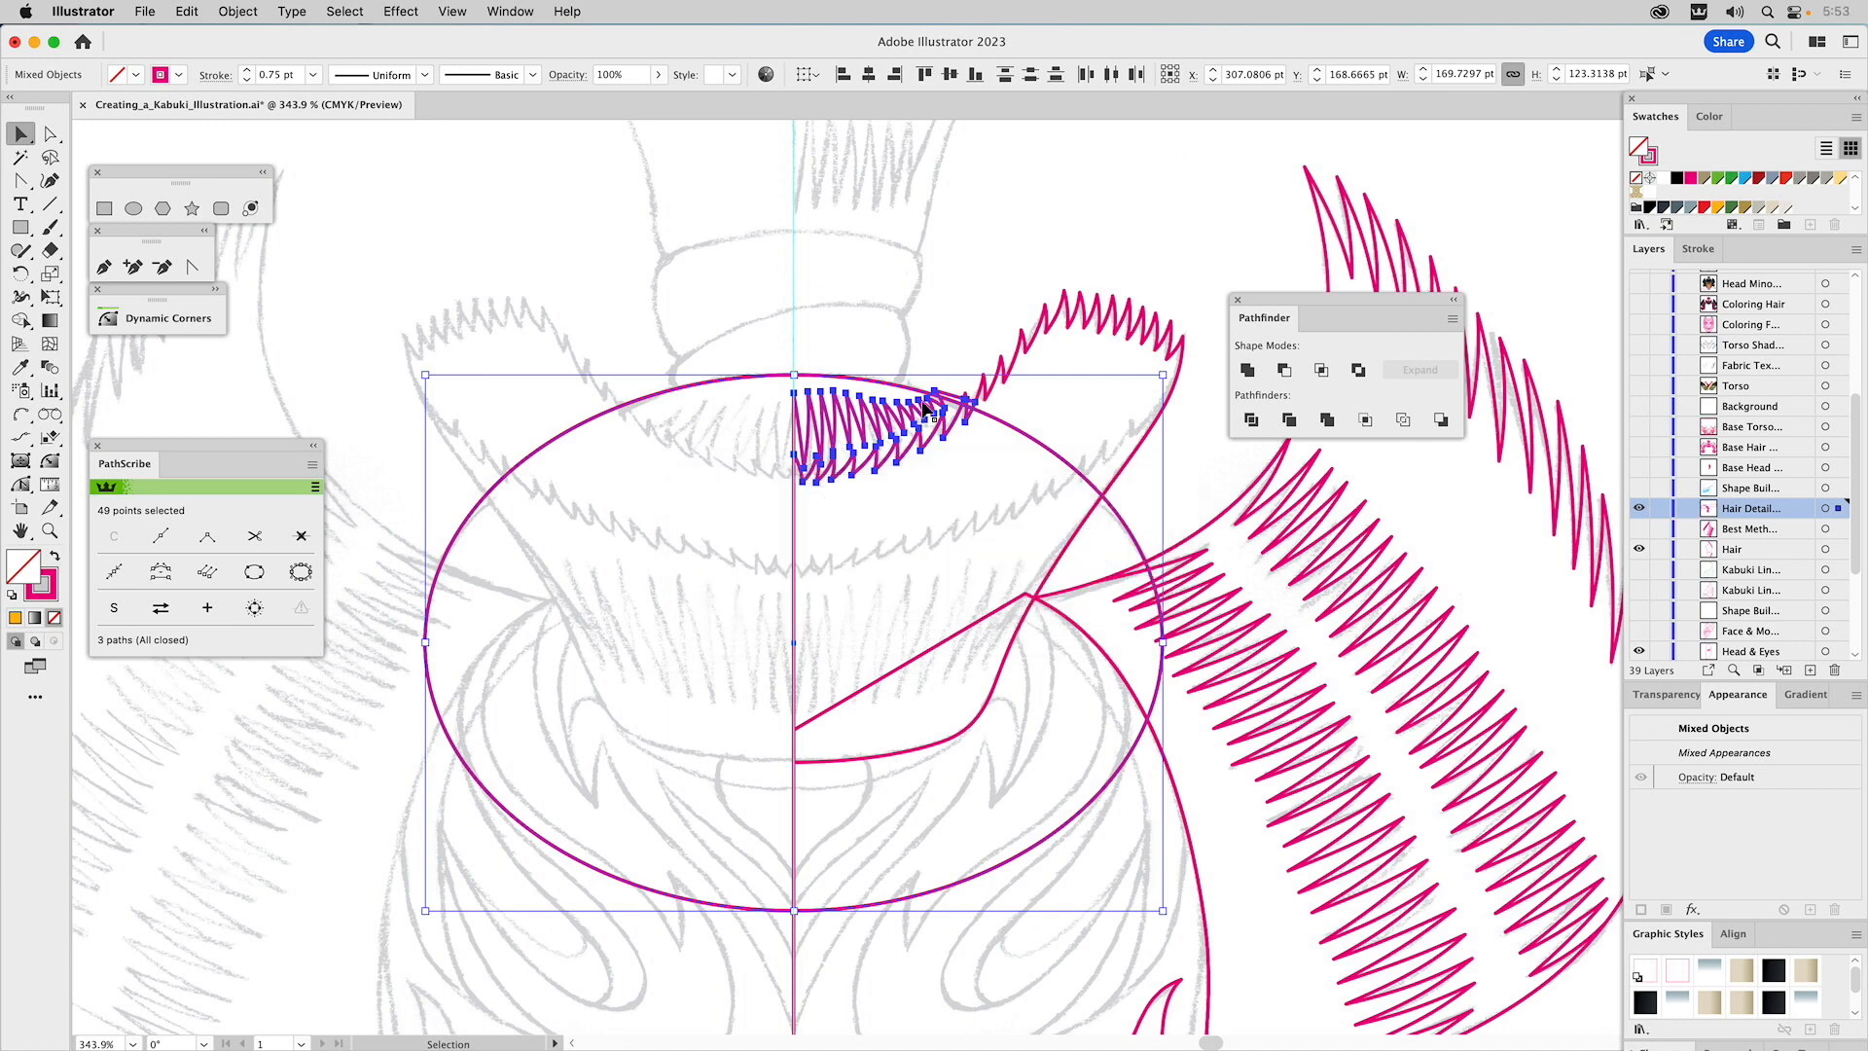
Convert the grouped zigzag hair detail above the forehead into a compound path.
click(853, 381)
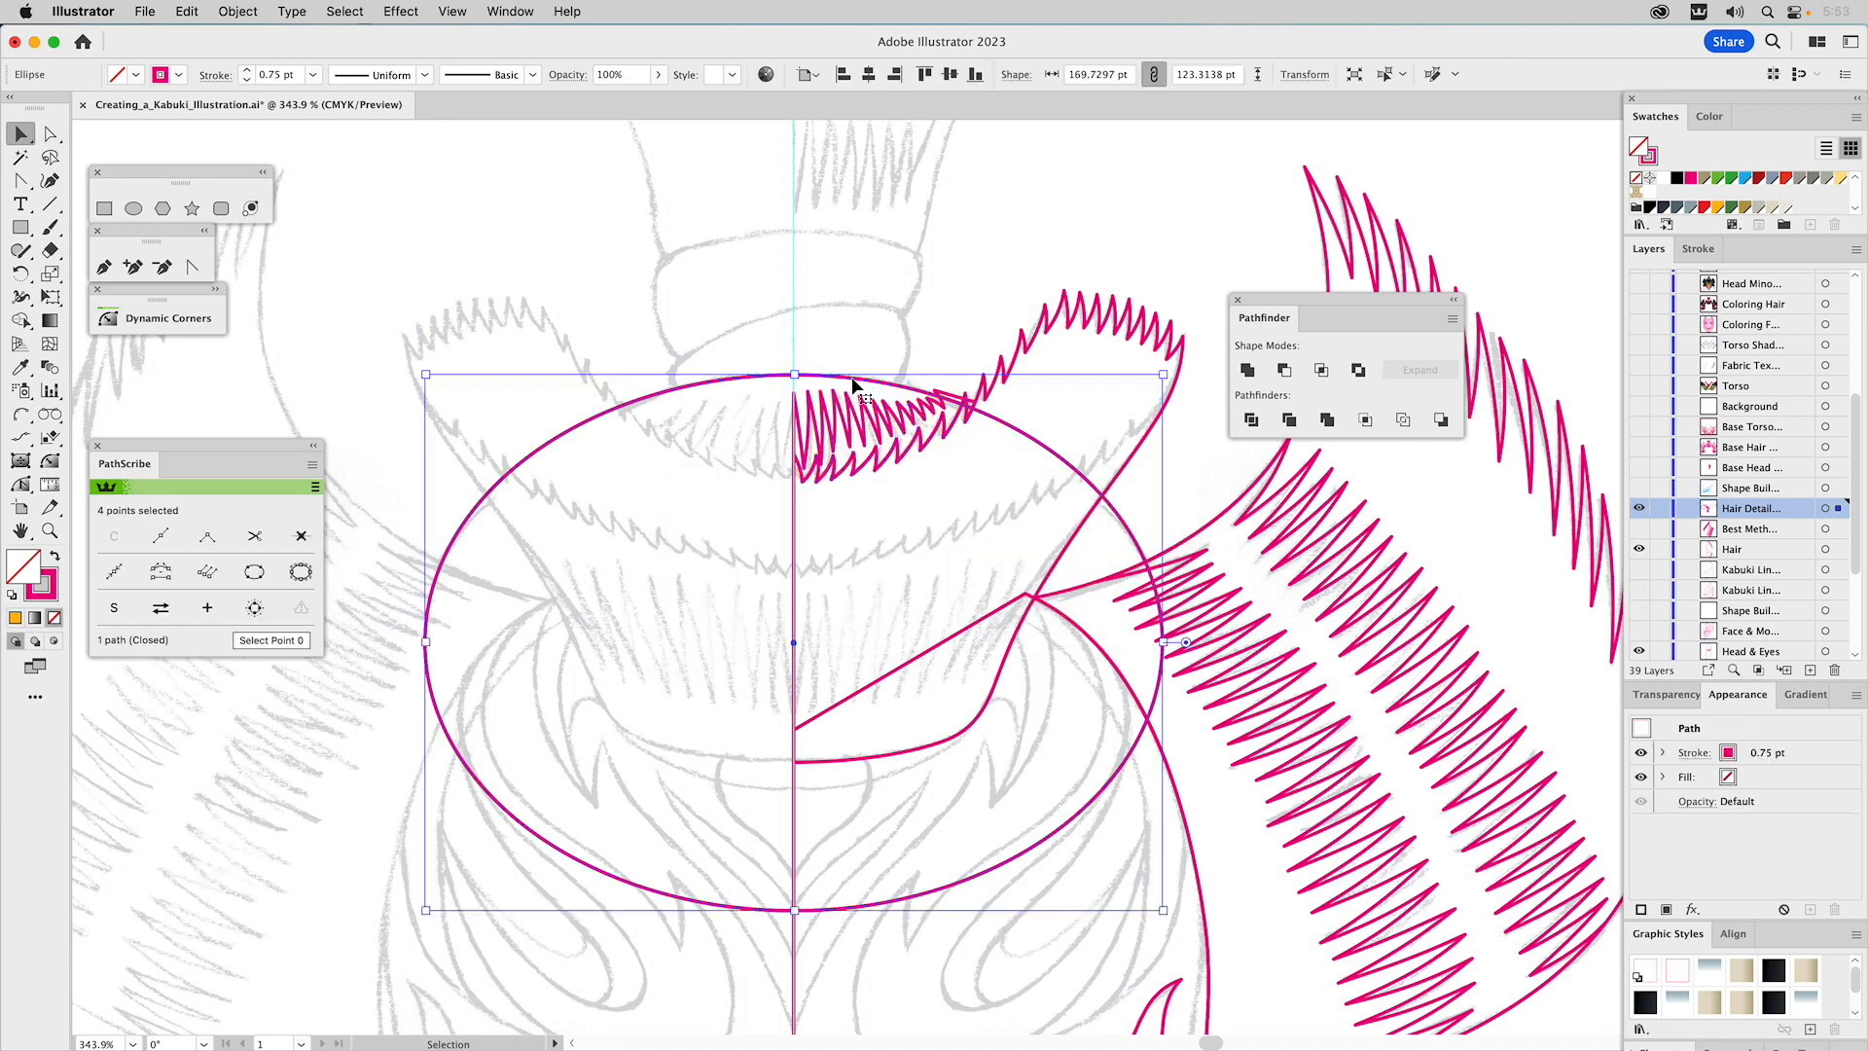
click(807, 314)
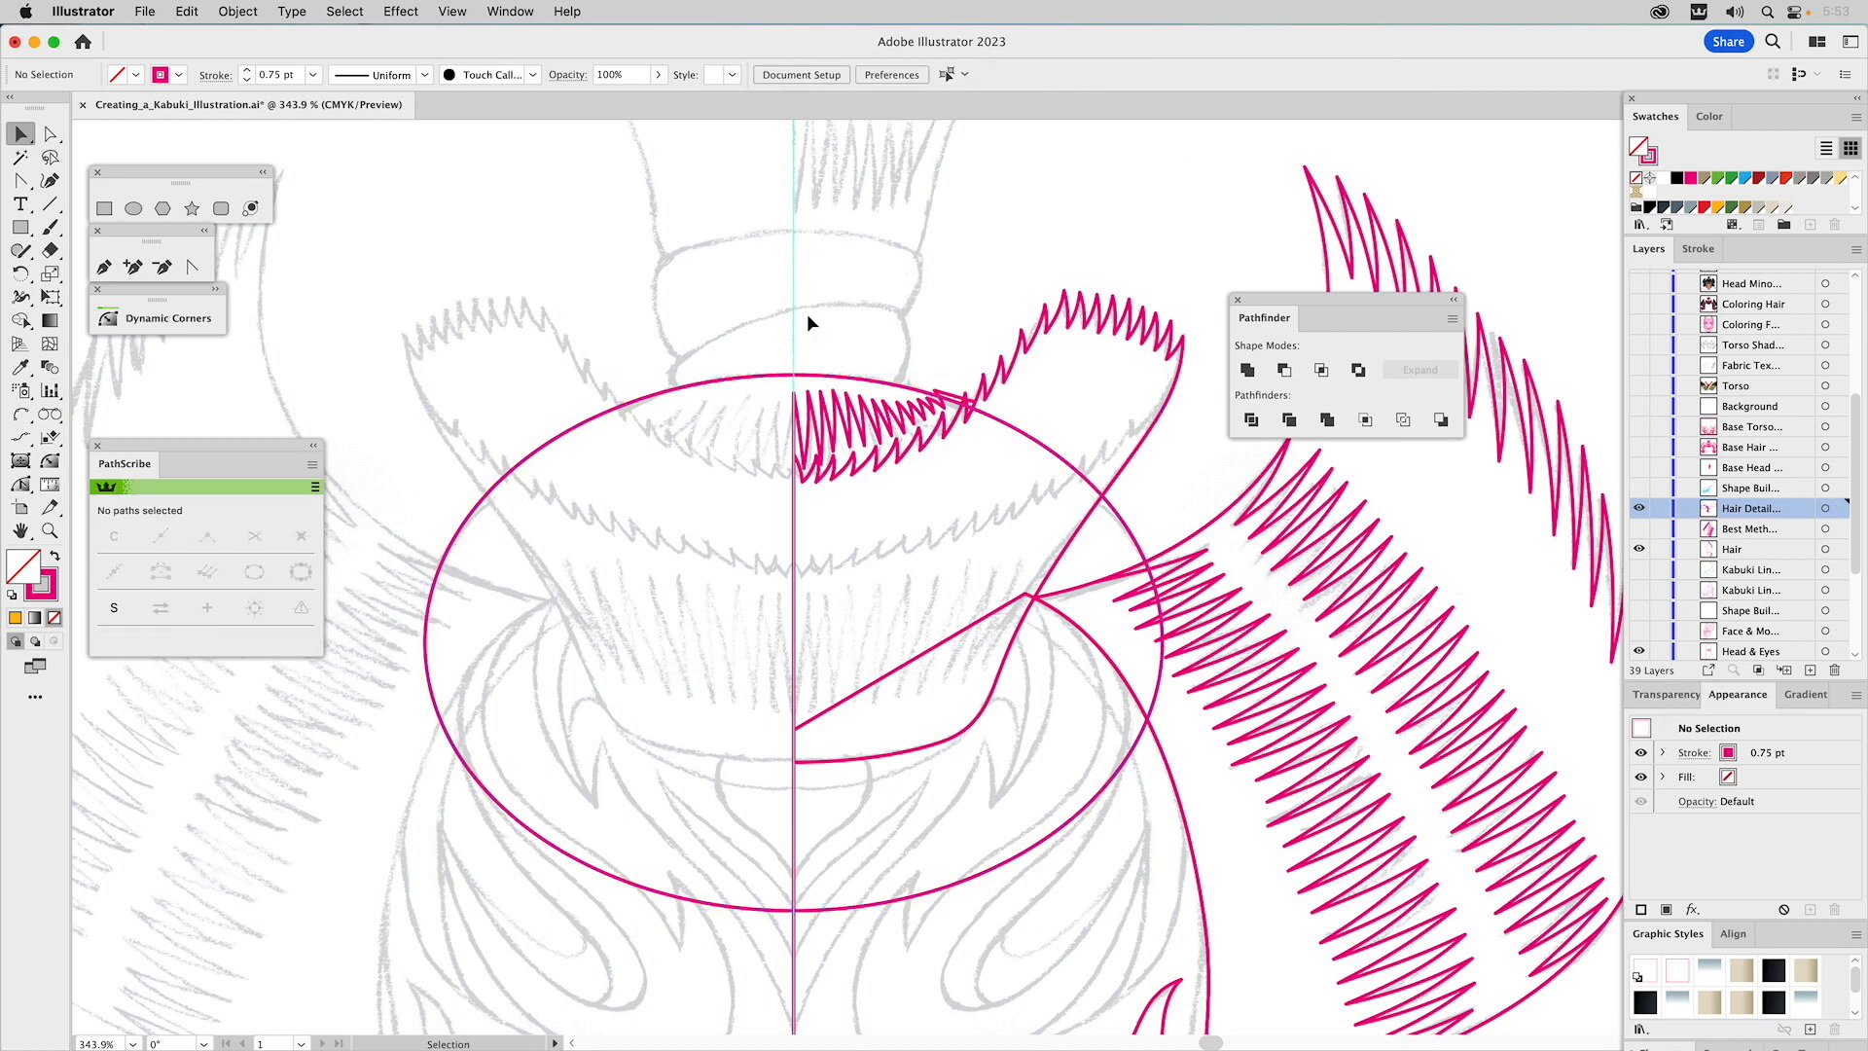
click(909, 415)
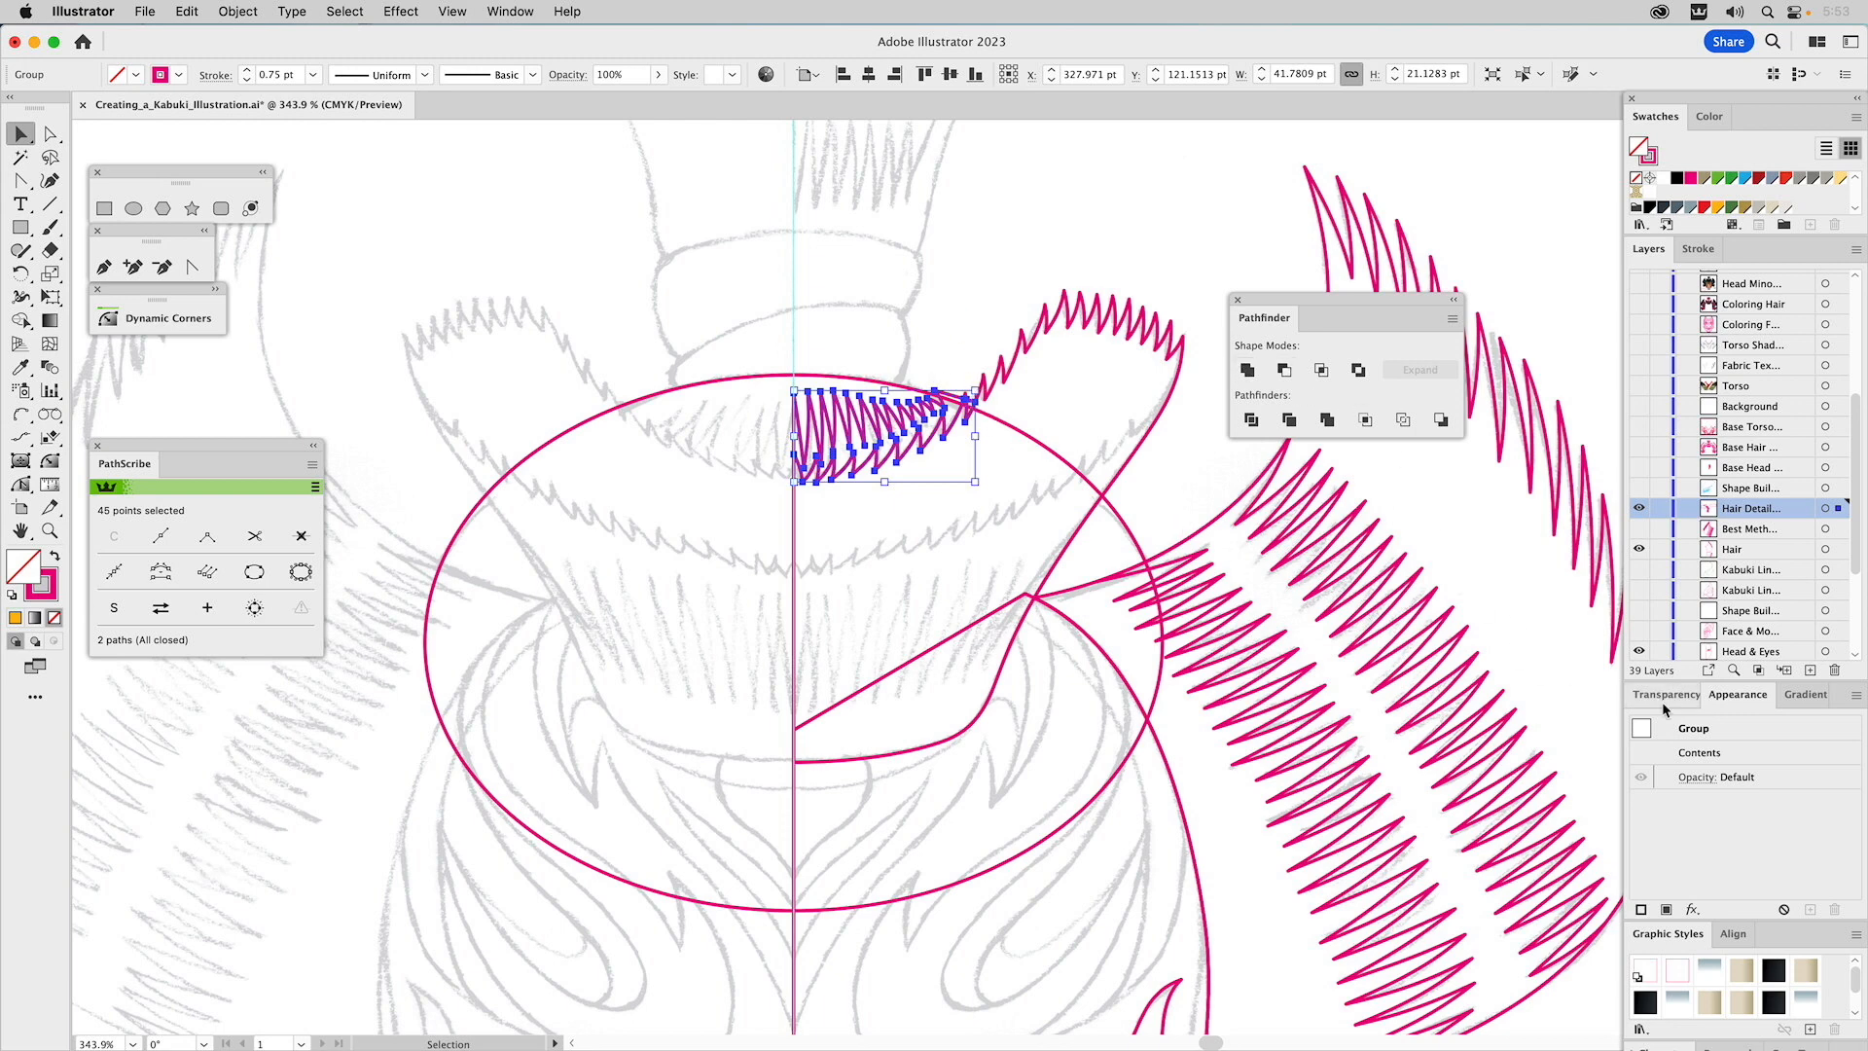
key(super+8)
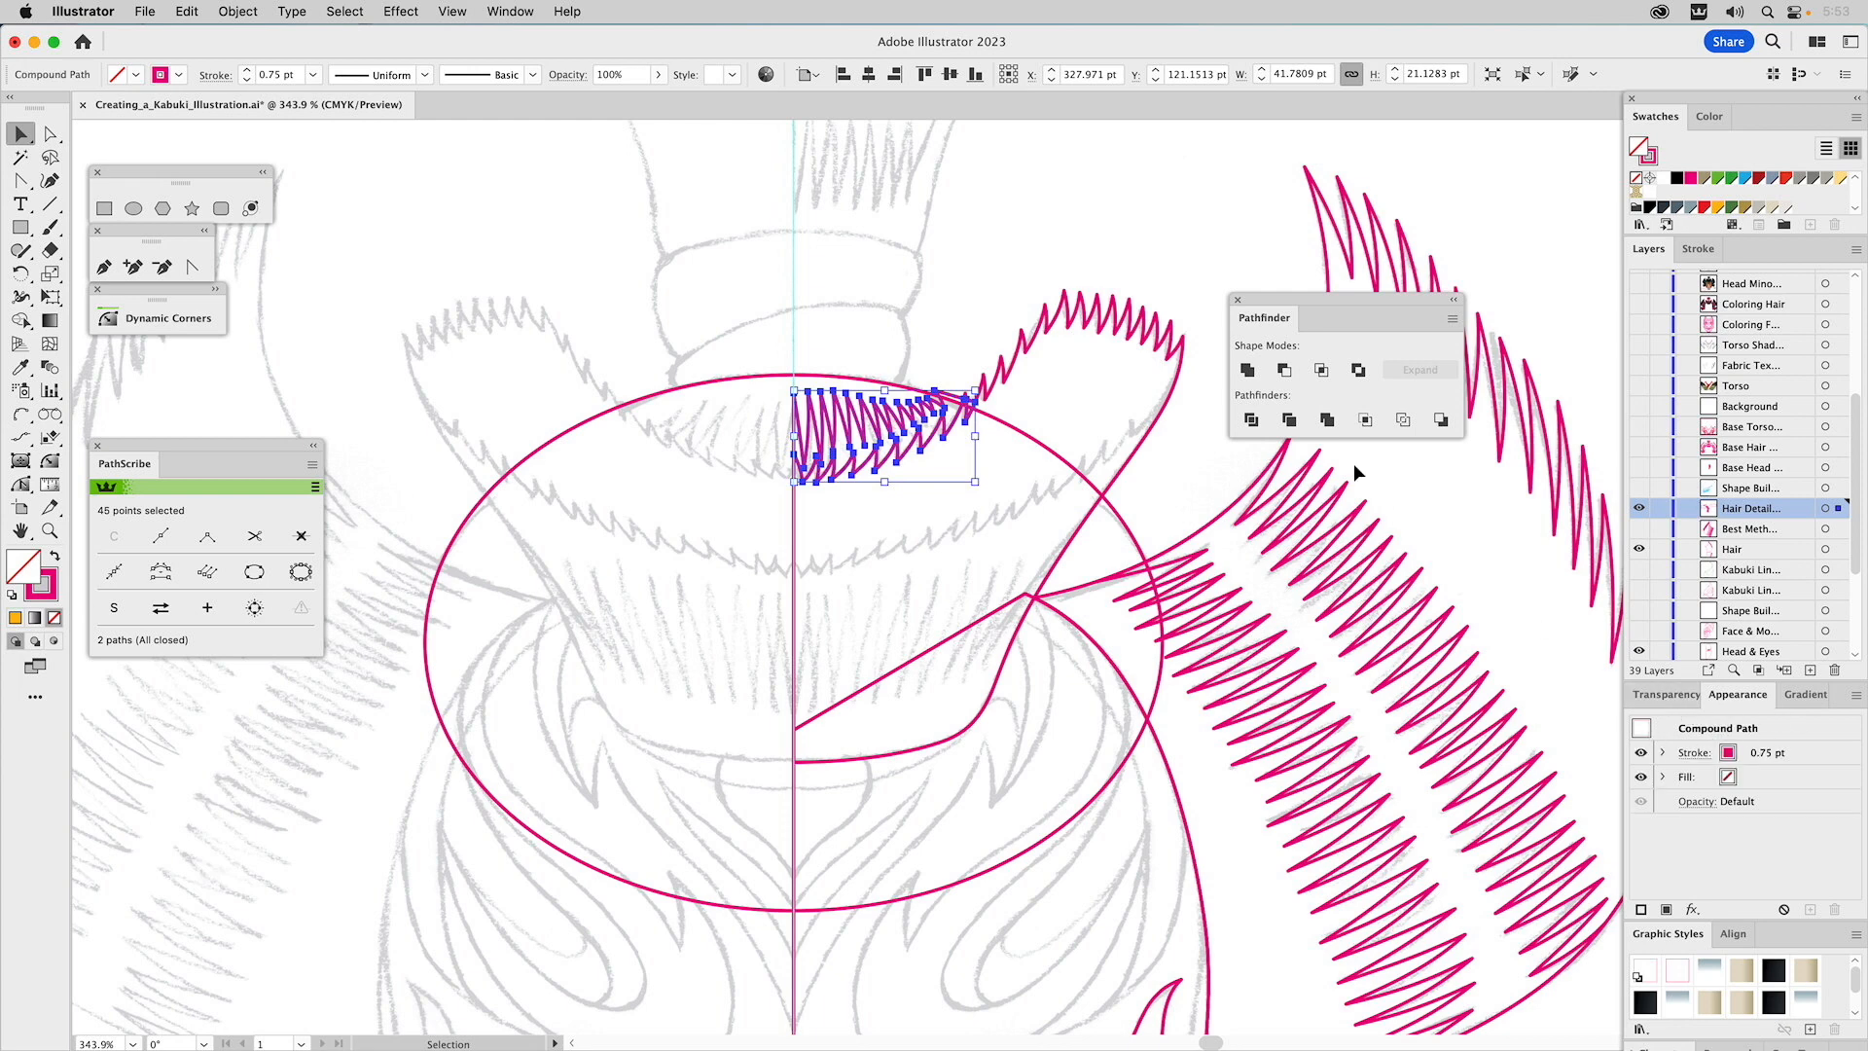
Trim the zigzag hair detail to the large forehead ellipse with Pathfinder Intersect, make the result a compound path and deselect.
click(1011, 428)
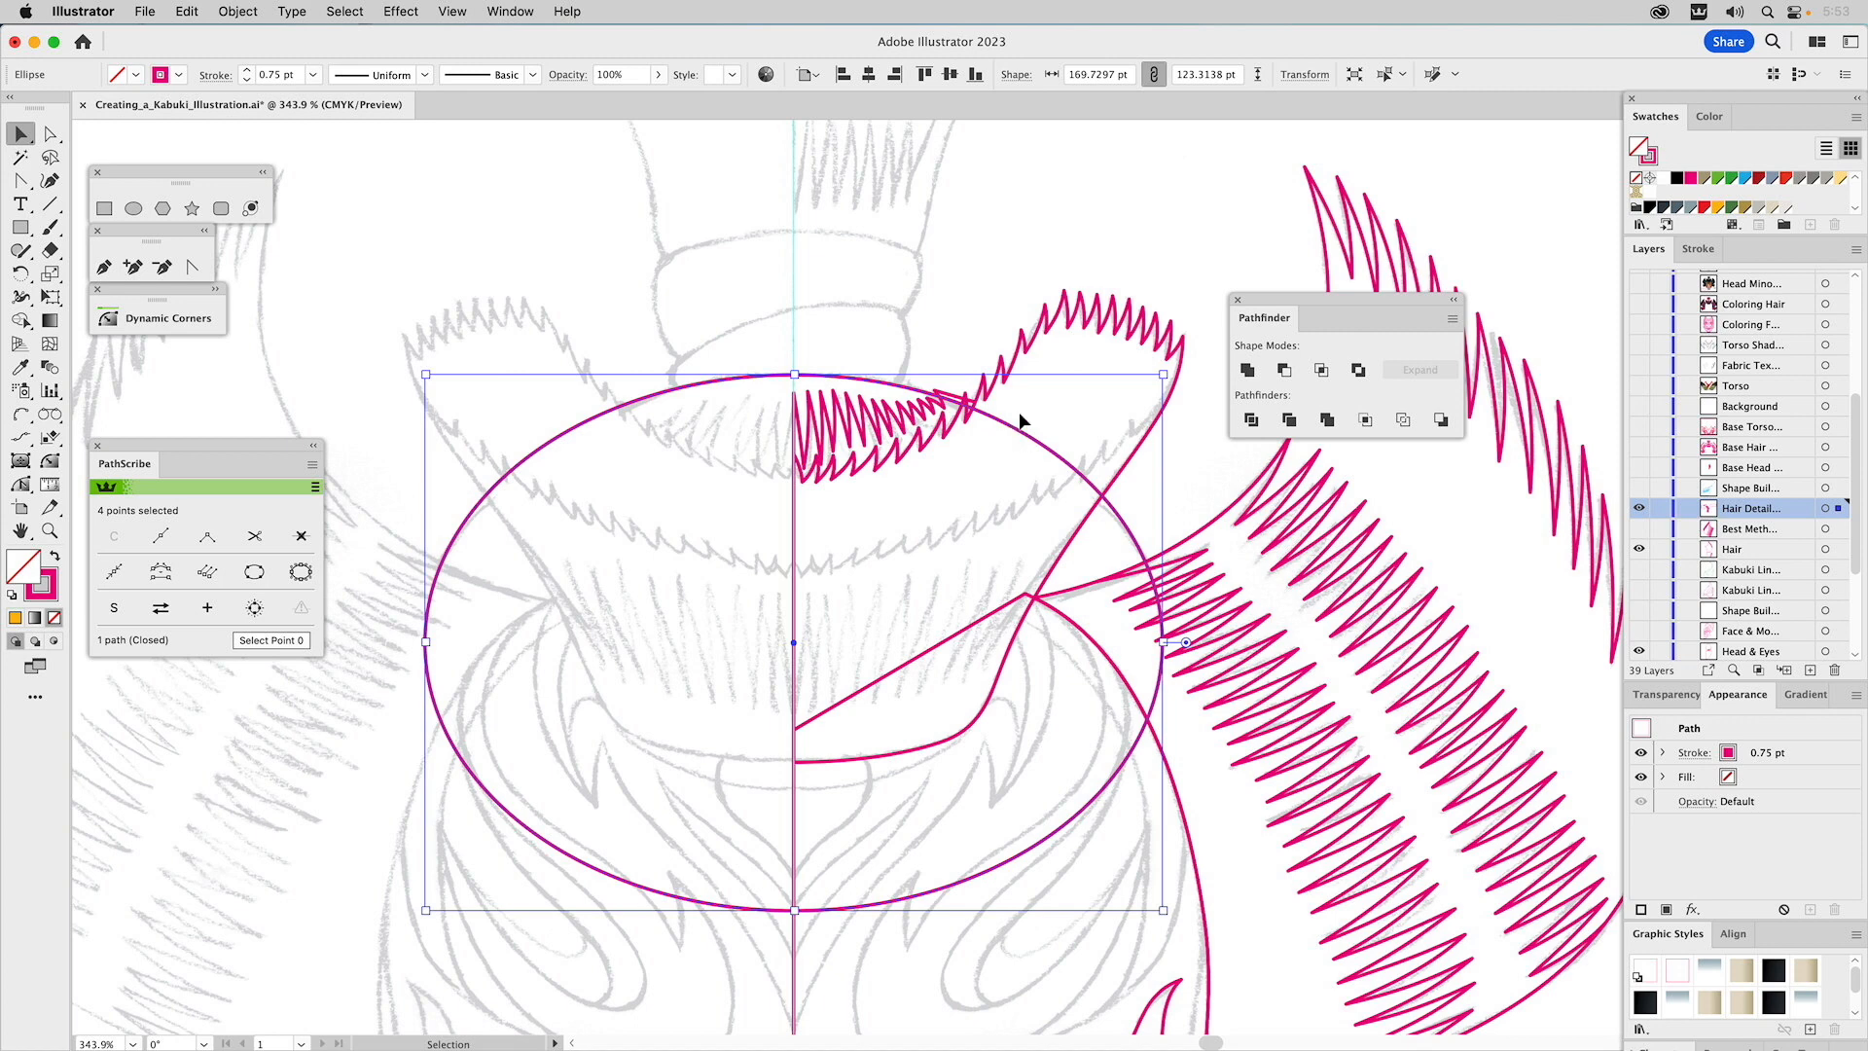
shift+click(923, 416)
click(1321, 370)
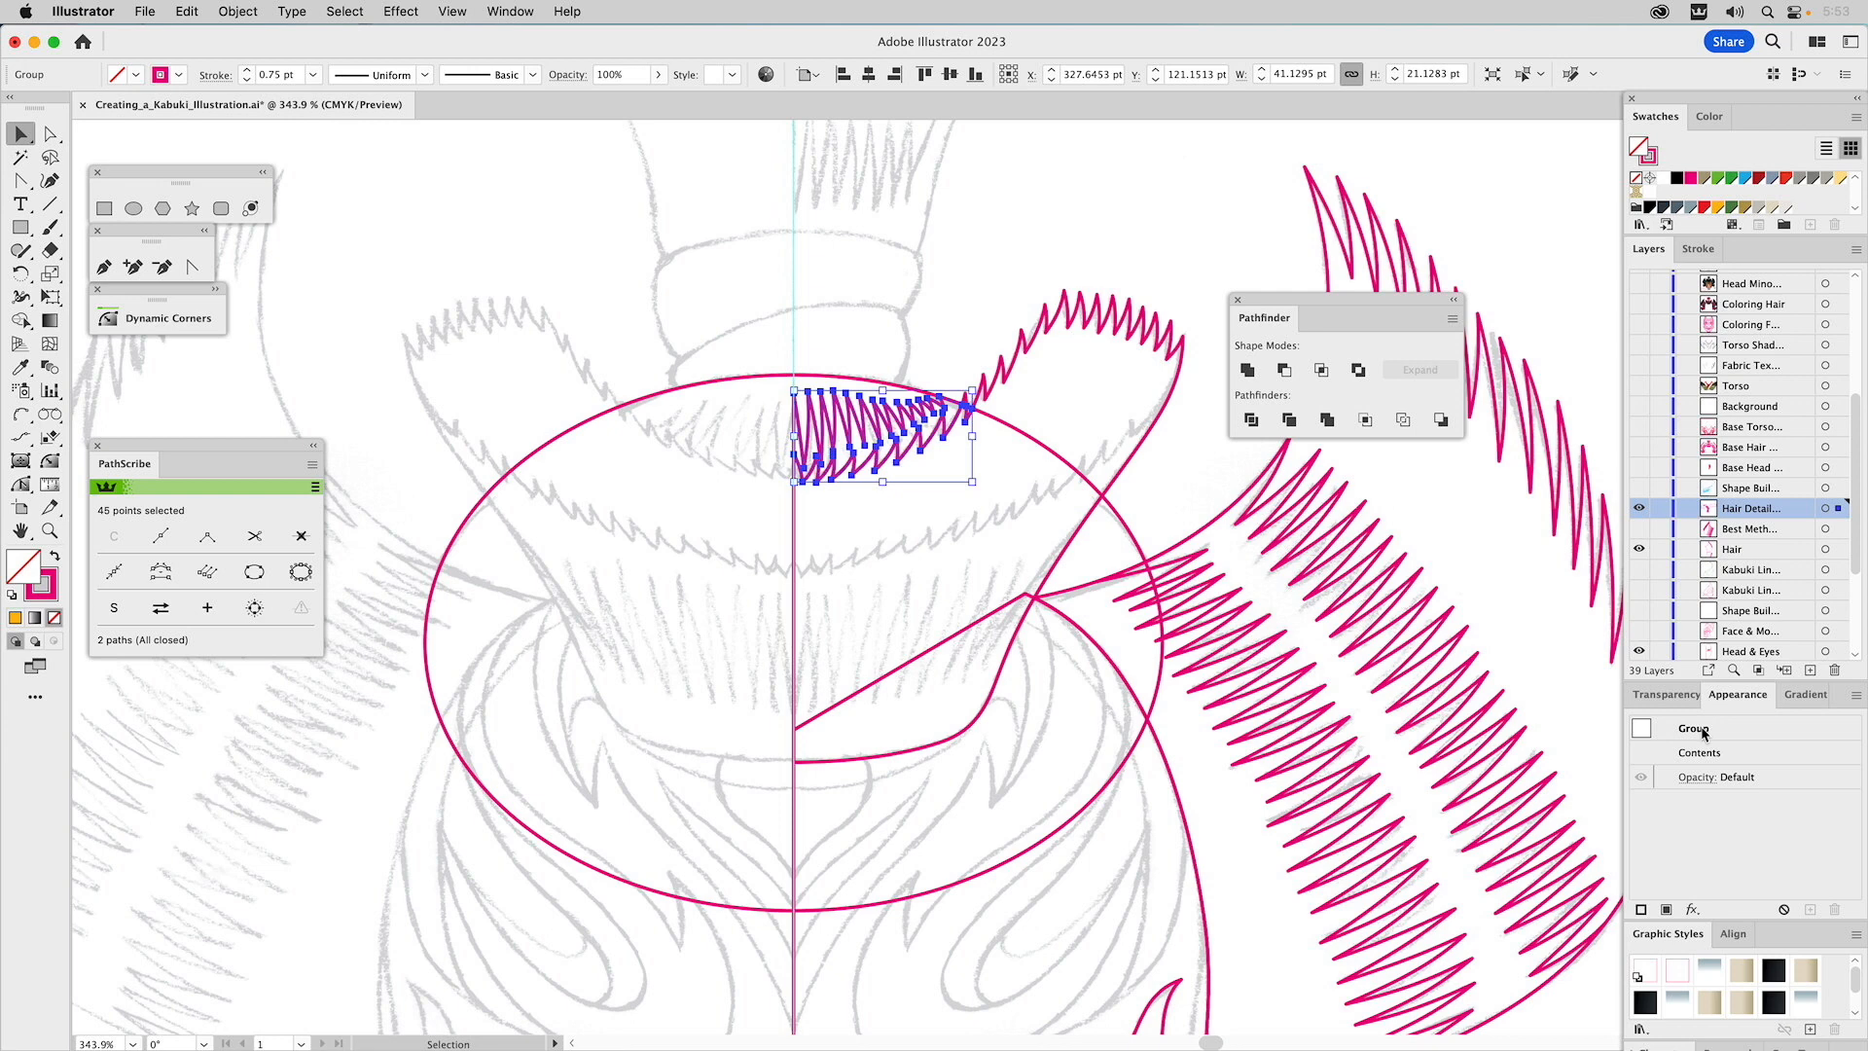
key(super+8)
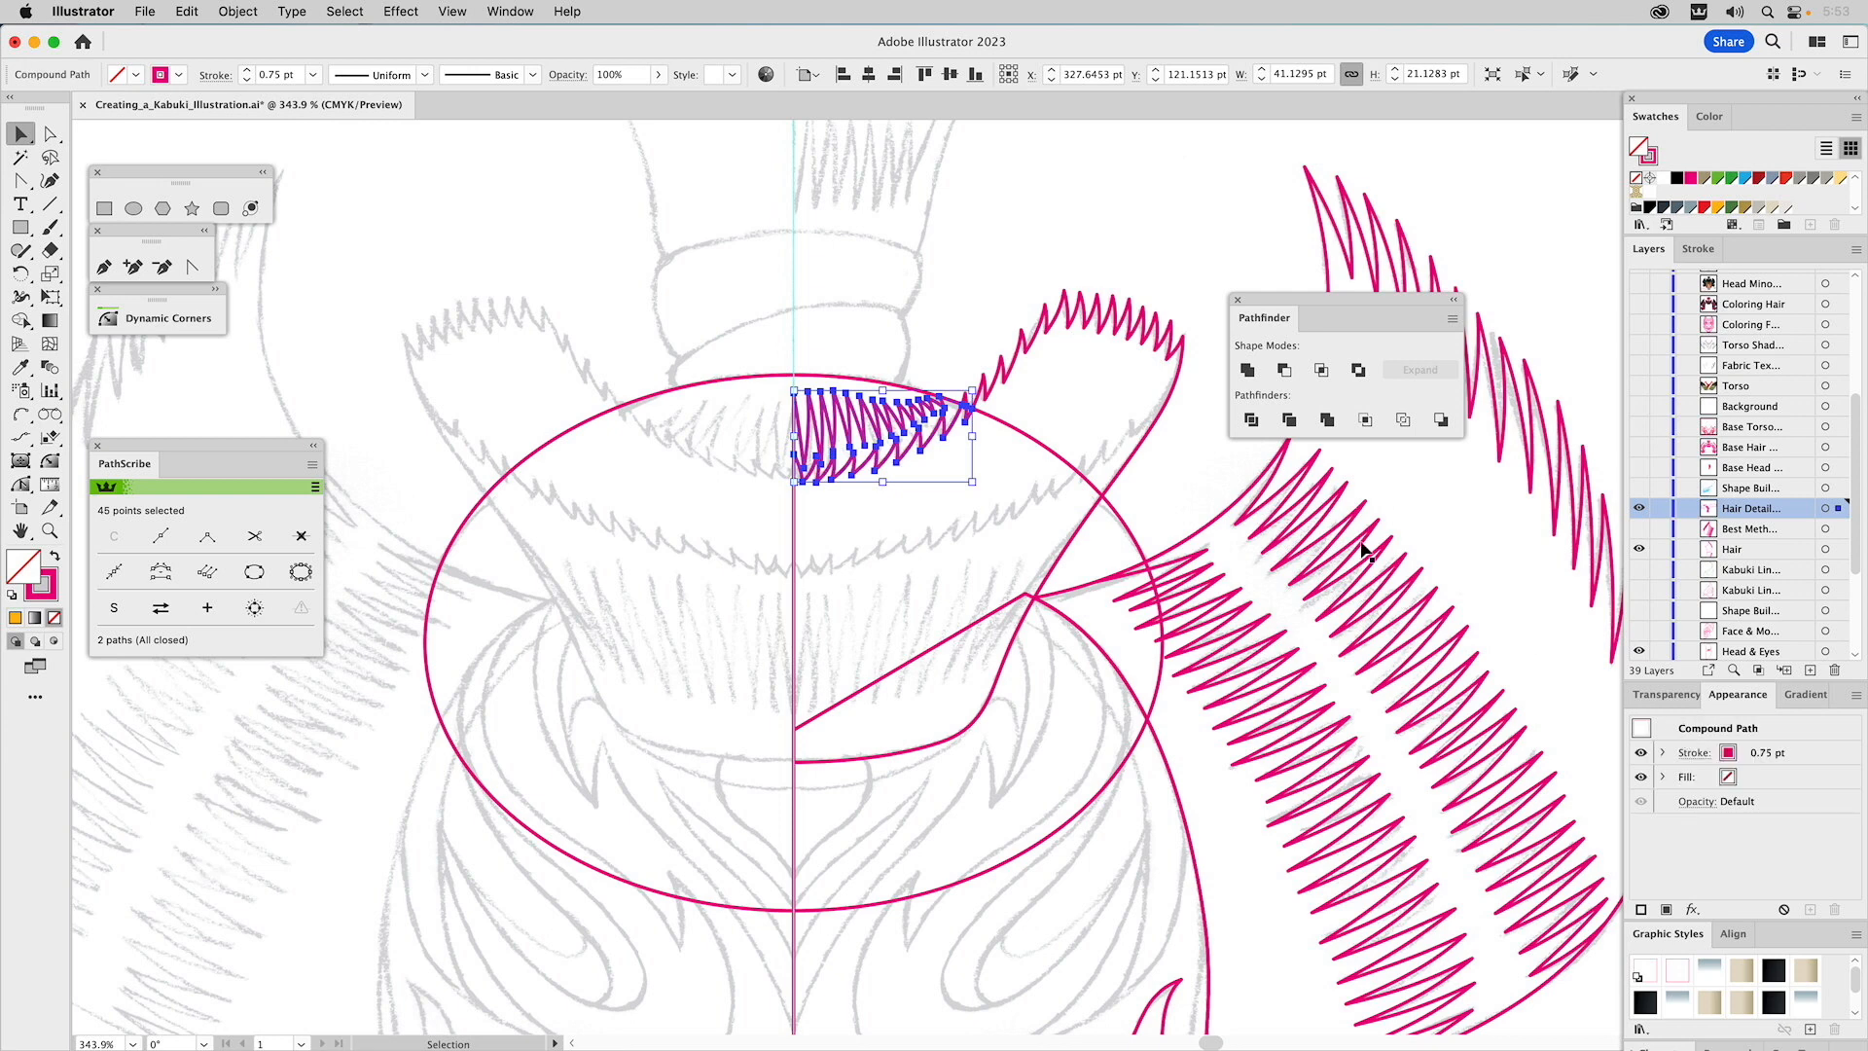
click(985, 282)
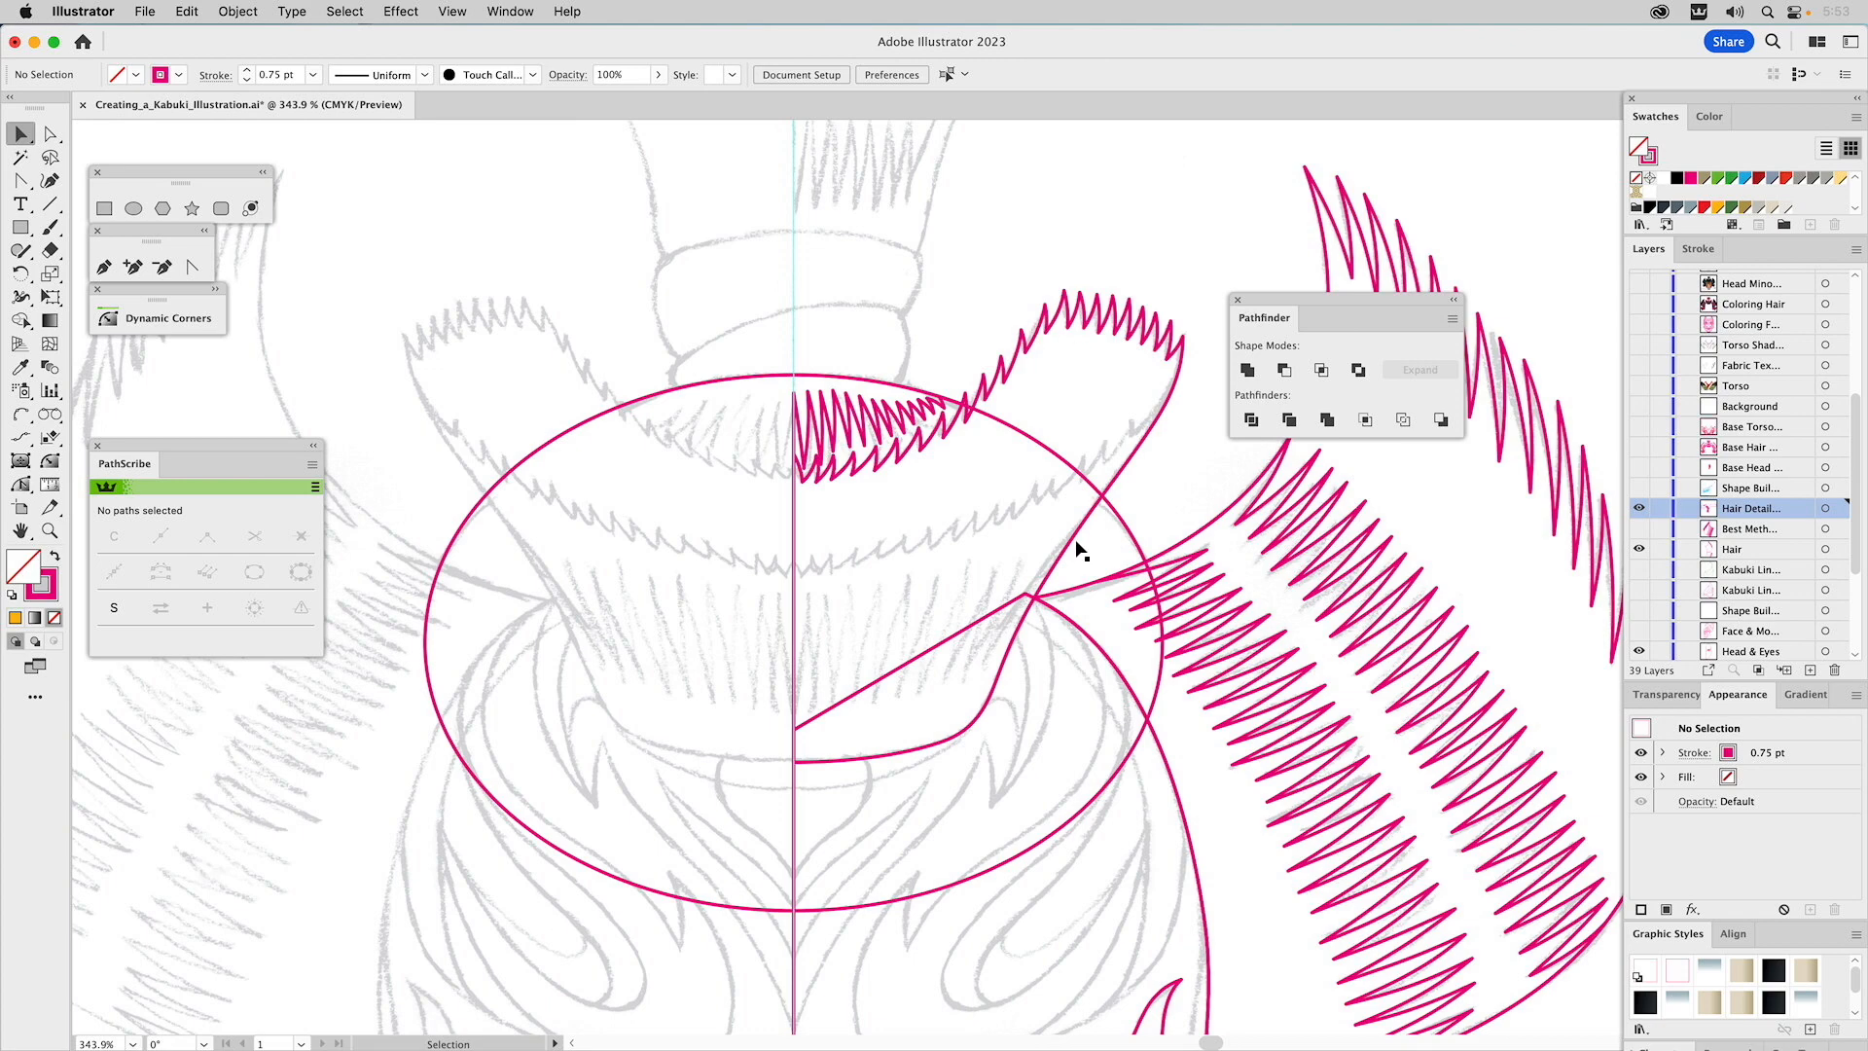
Fill the large jagged half hair shape over the forehead with orange.
drag(1074, 600, 1067, 396)
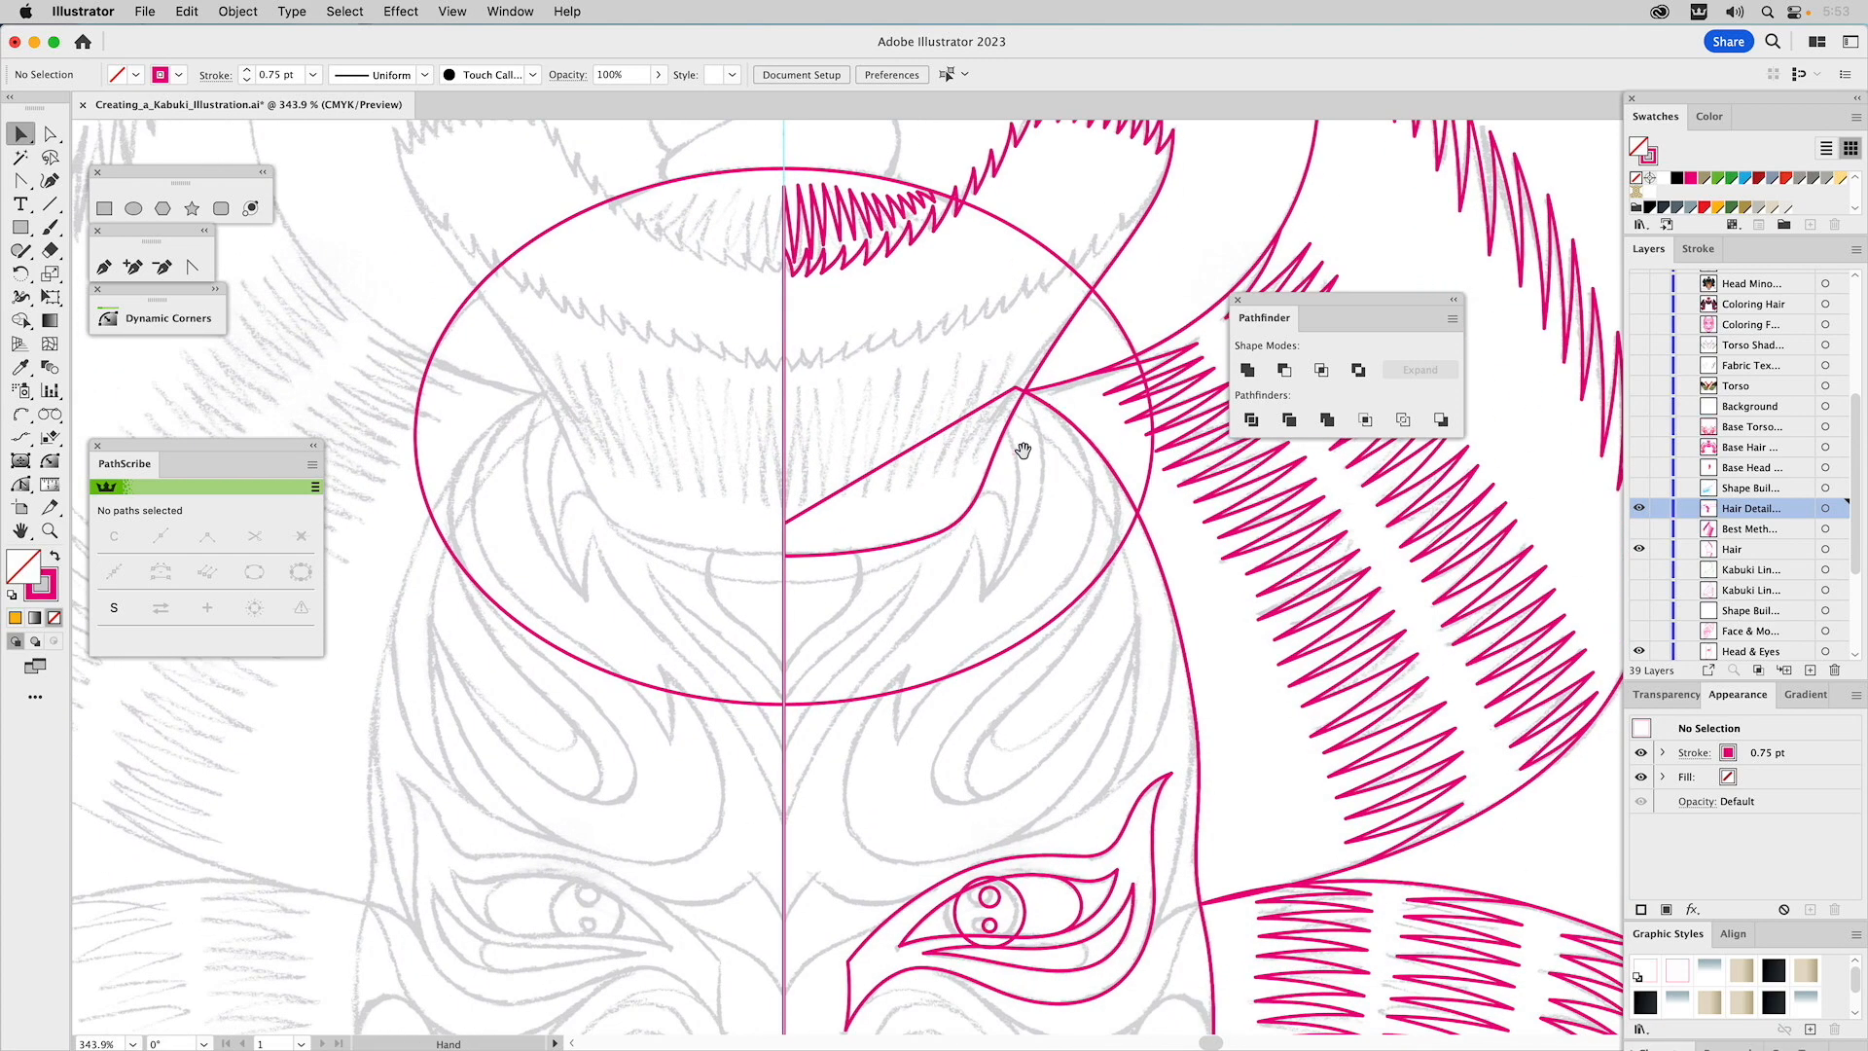
click(996, 399)
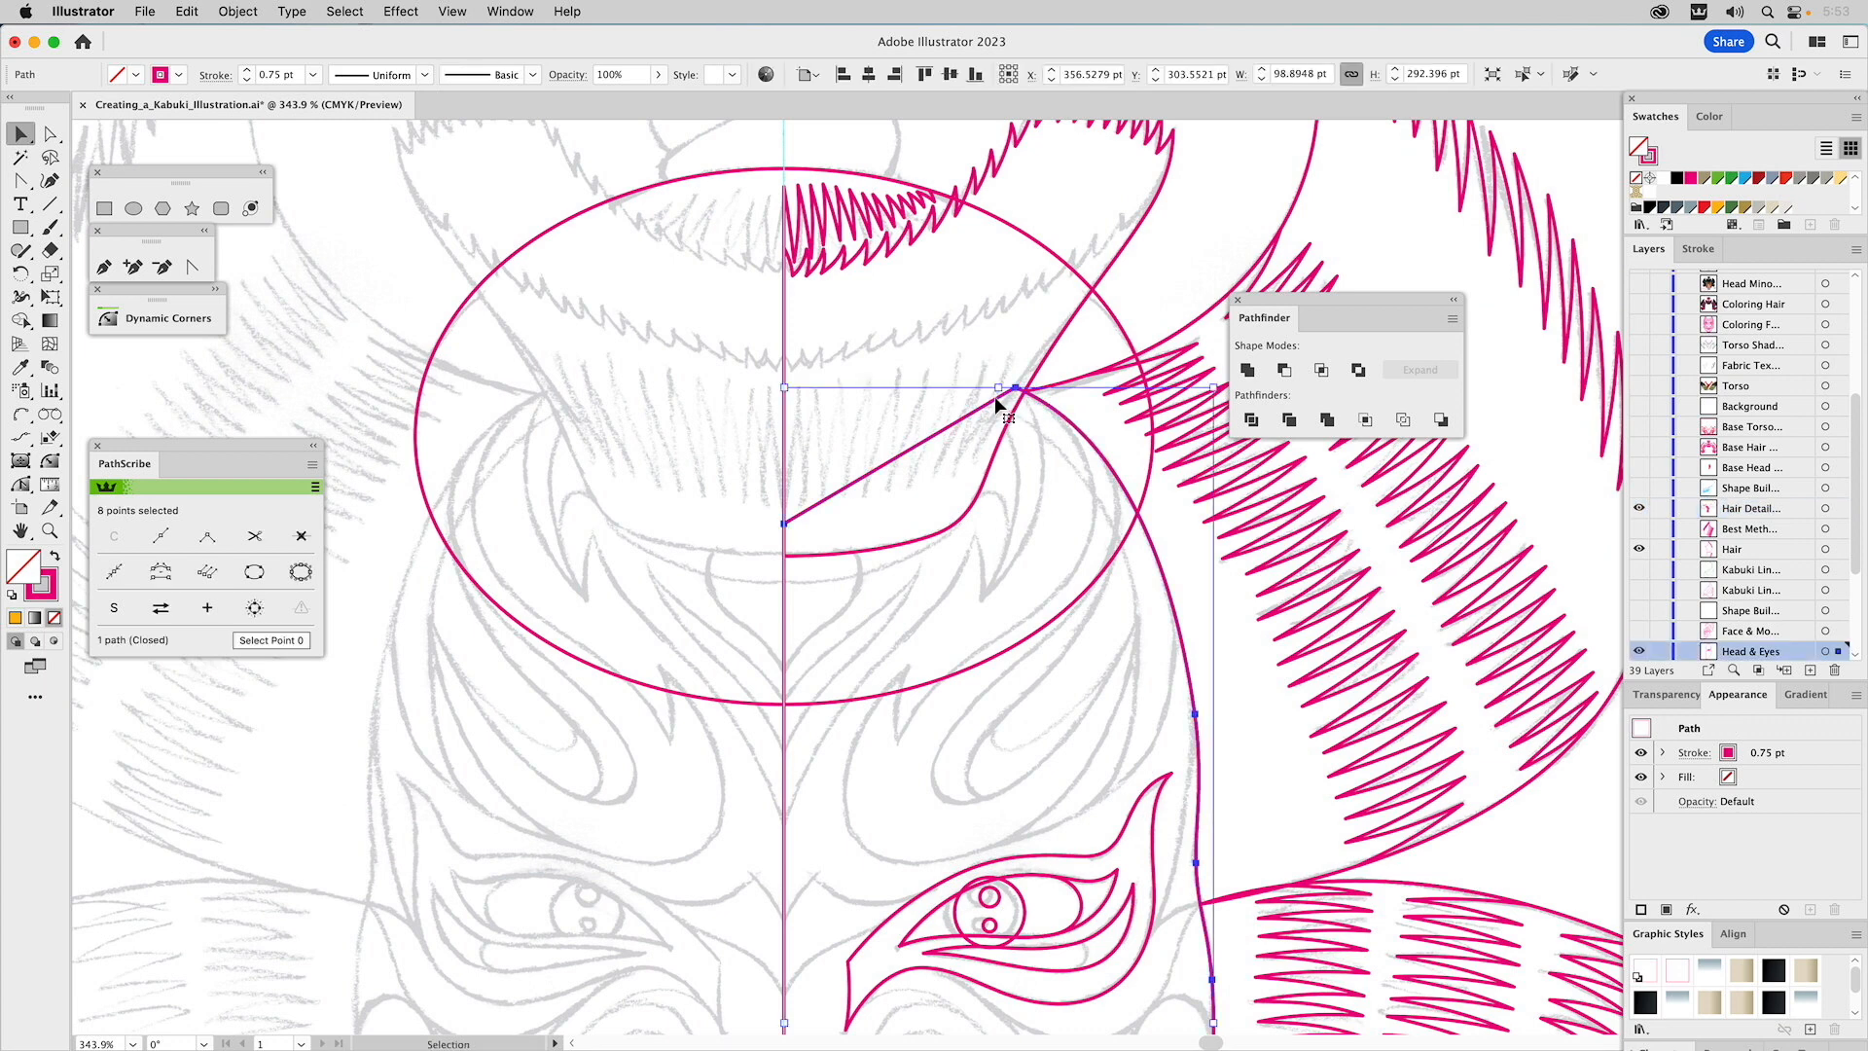
click(1056, 346)
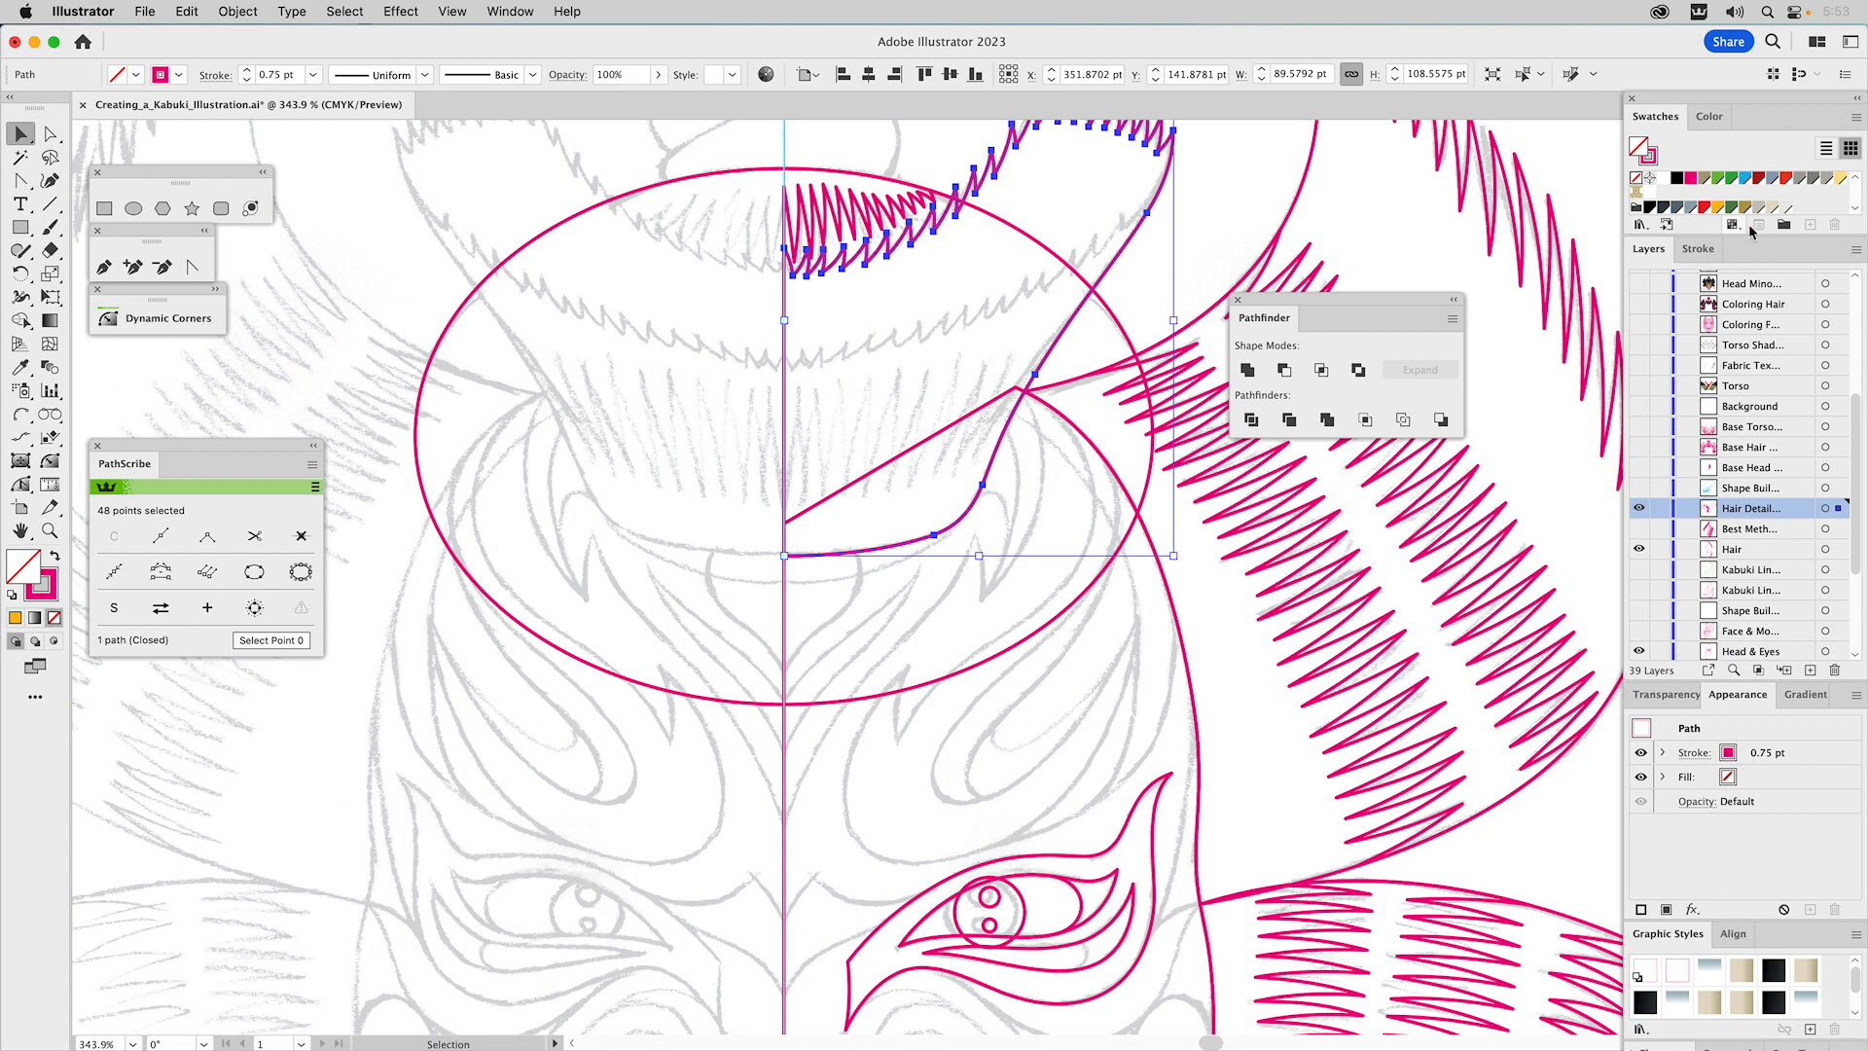
click(1718, 207)
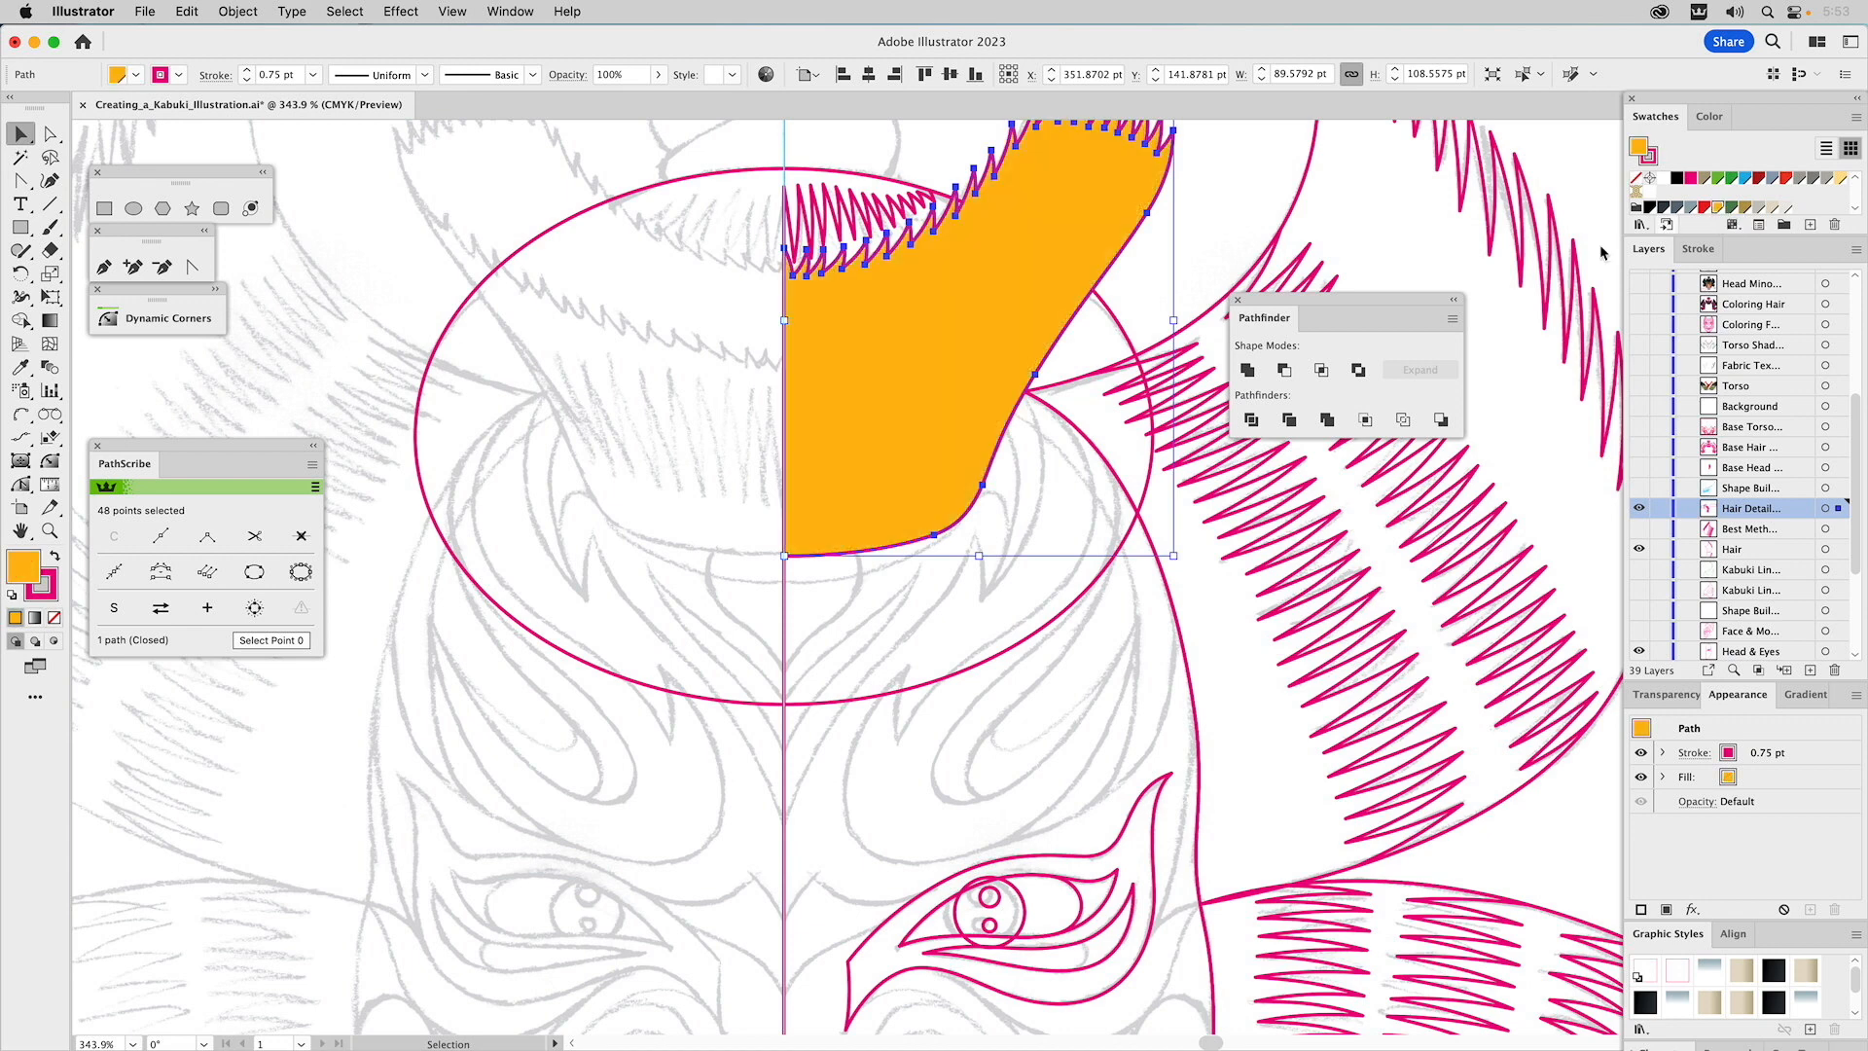
Subtract the orange hair shape from the face outline with the Minus Front shape mode, and deselect.
shift+click(784, 613)
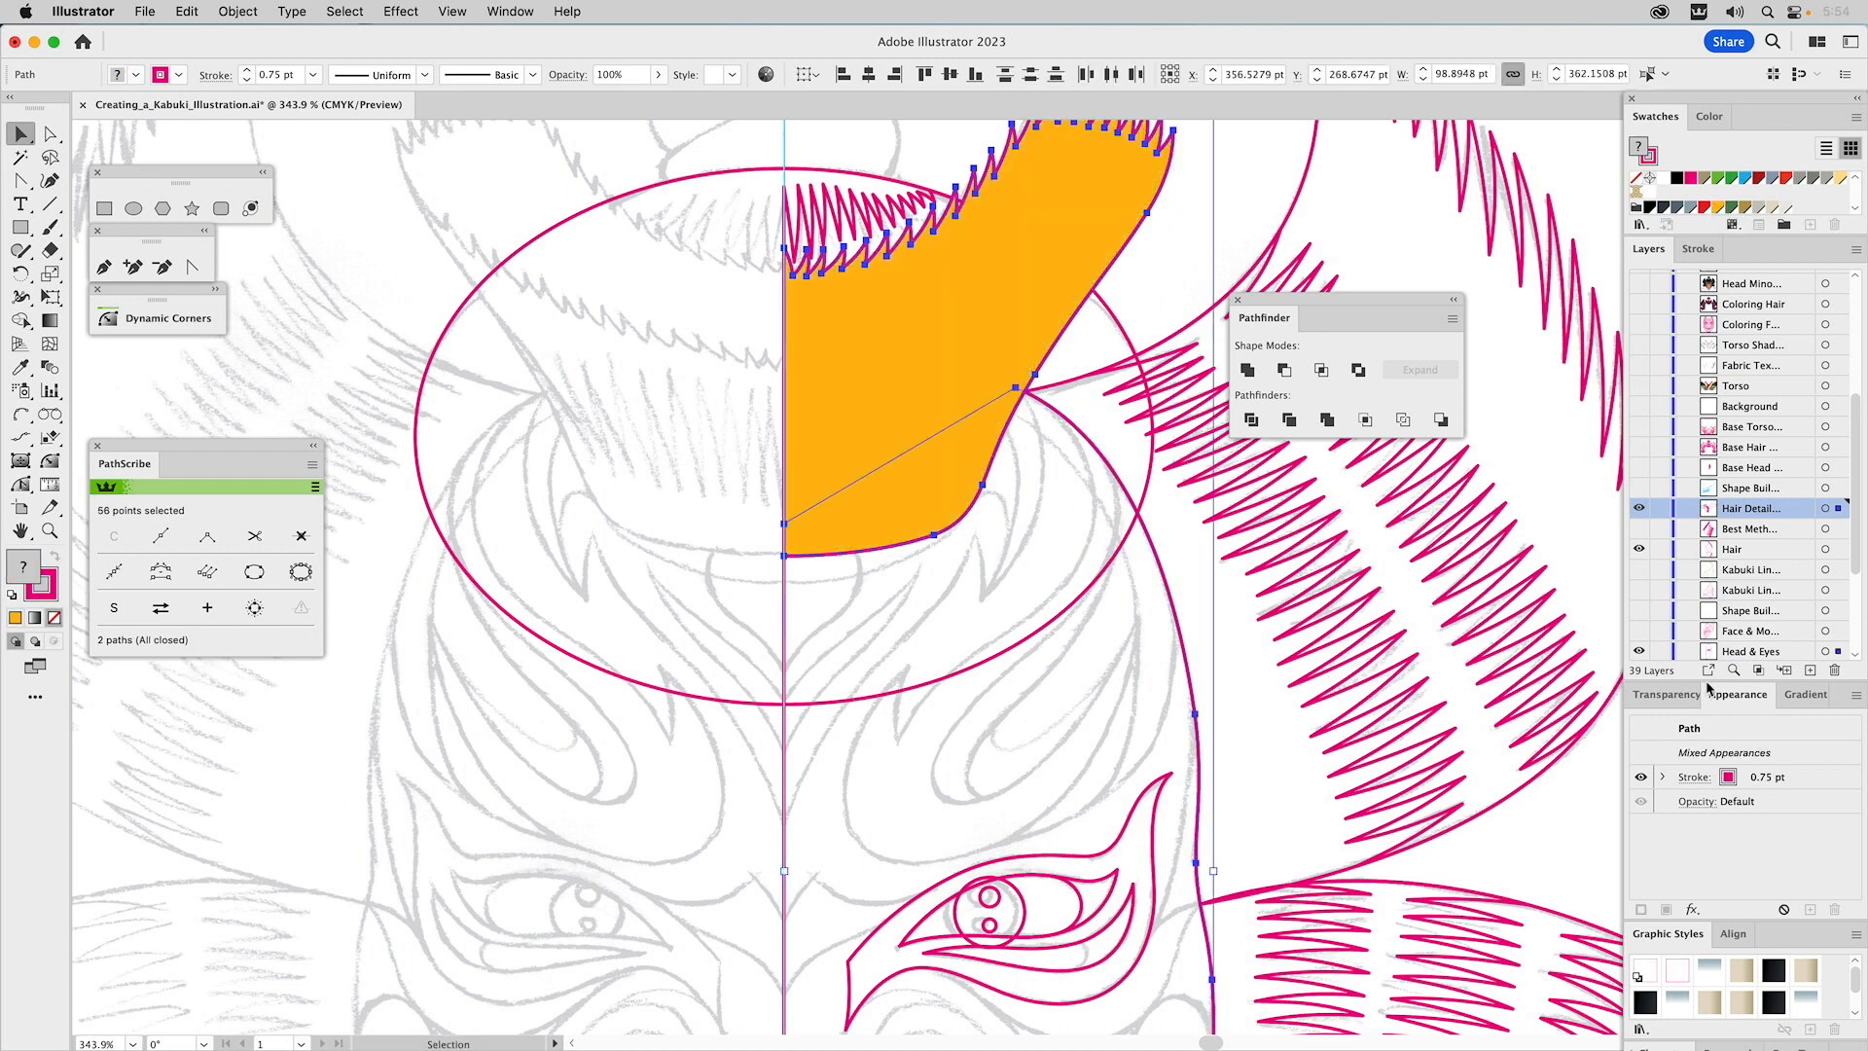
click(1283, 374)
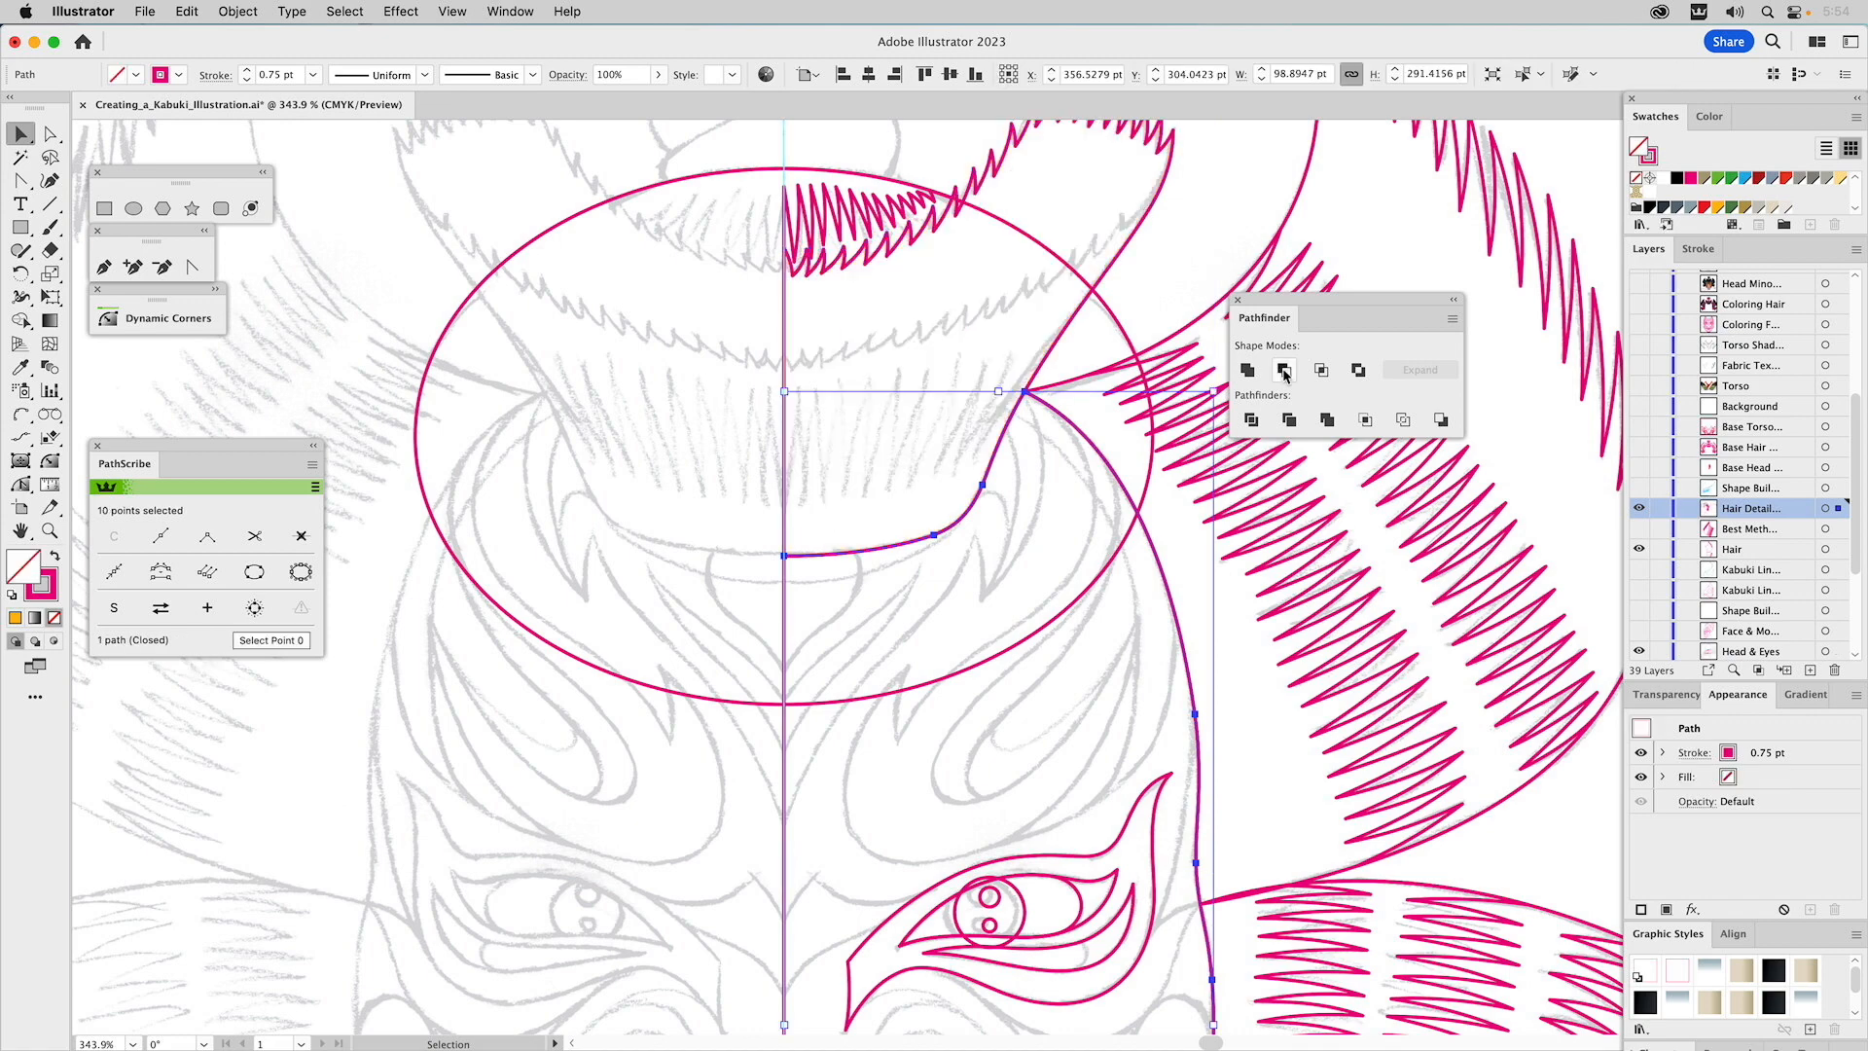
click(1067, 506)
drag(960, 367, 867, 535)
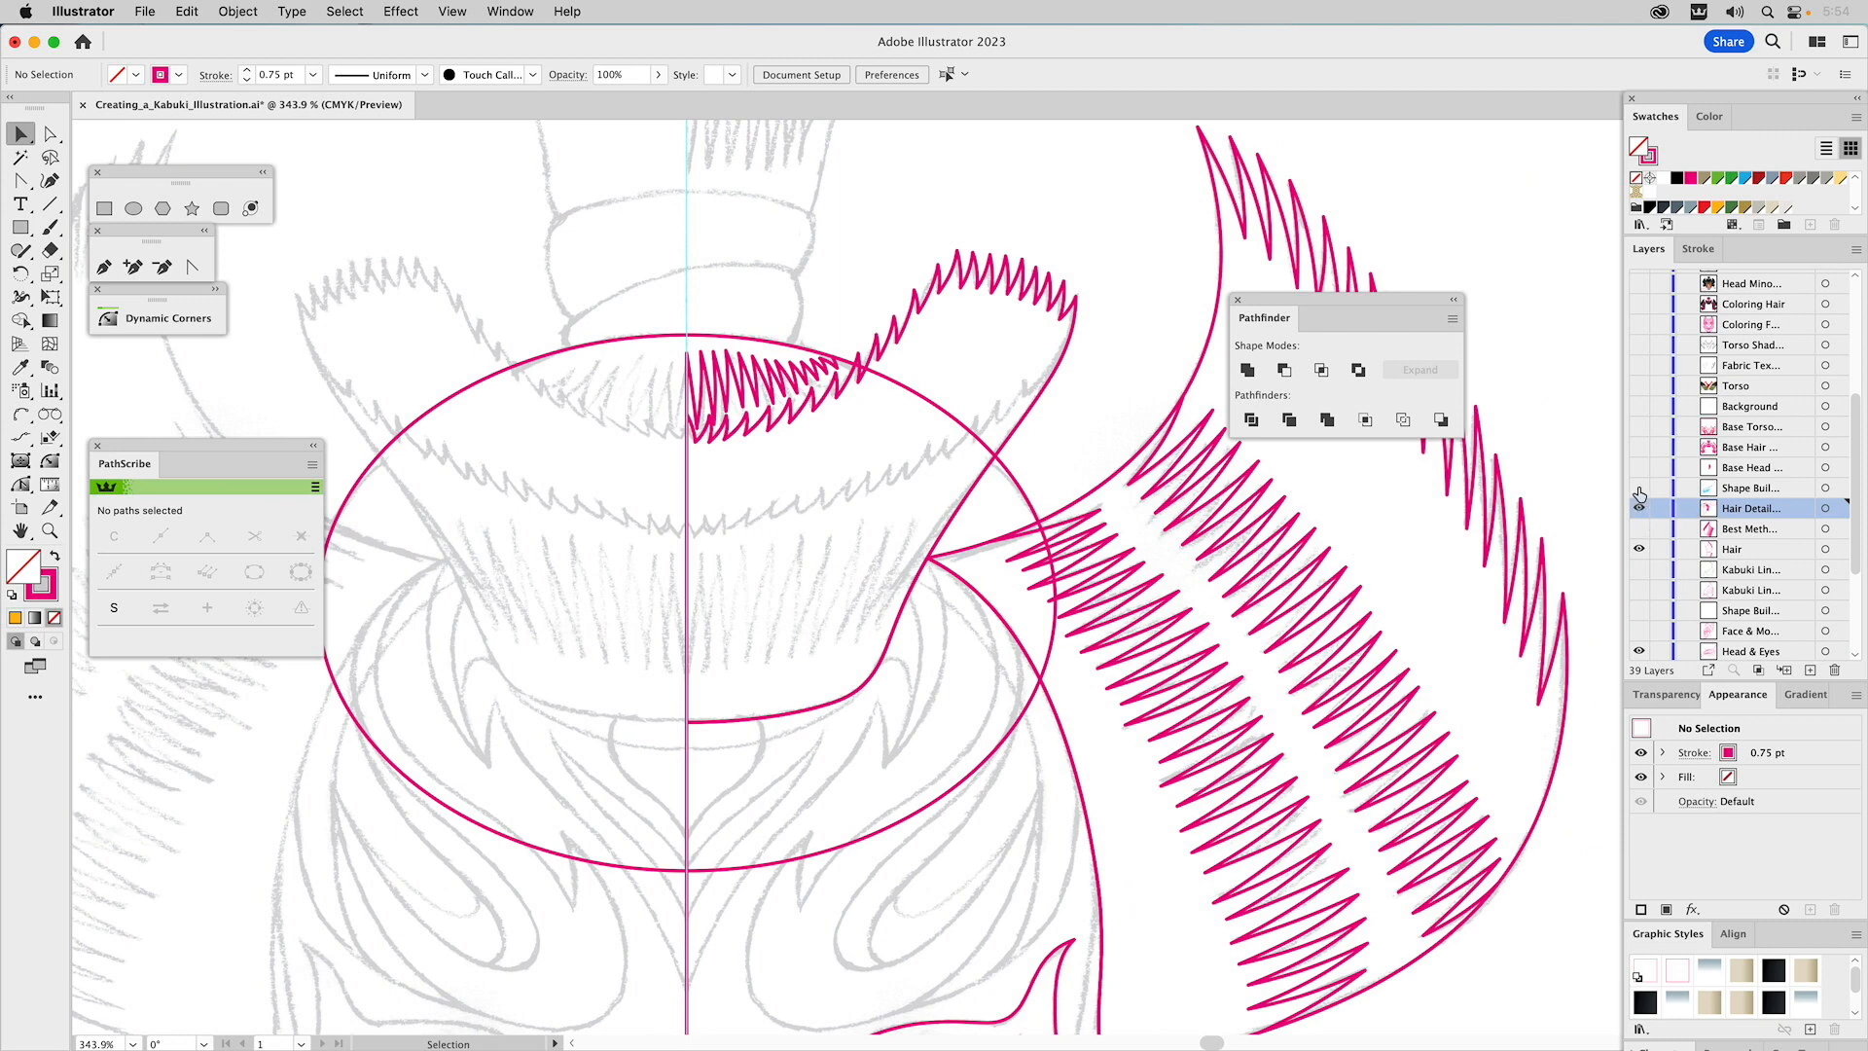
Show the shape-building layer above Hair Detail and intersect its upper blue jagged shape with the magenta hair shape.
click(1640, 489)
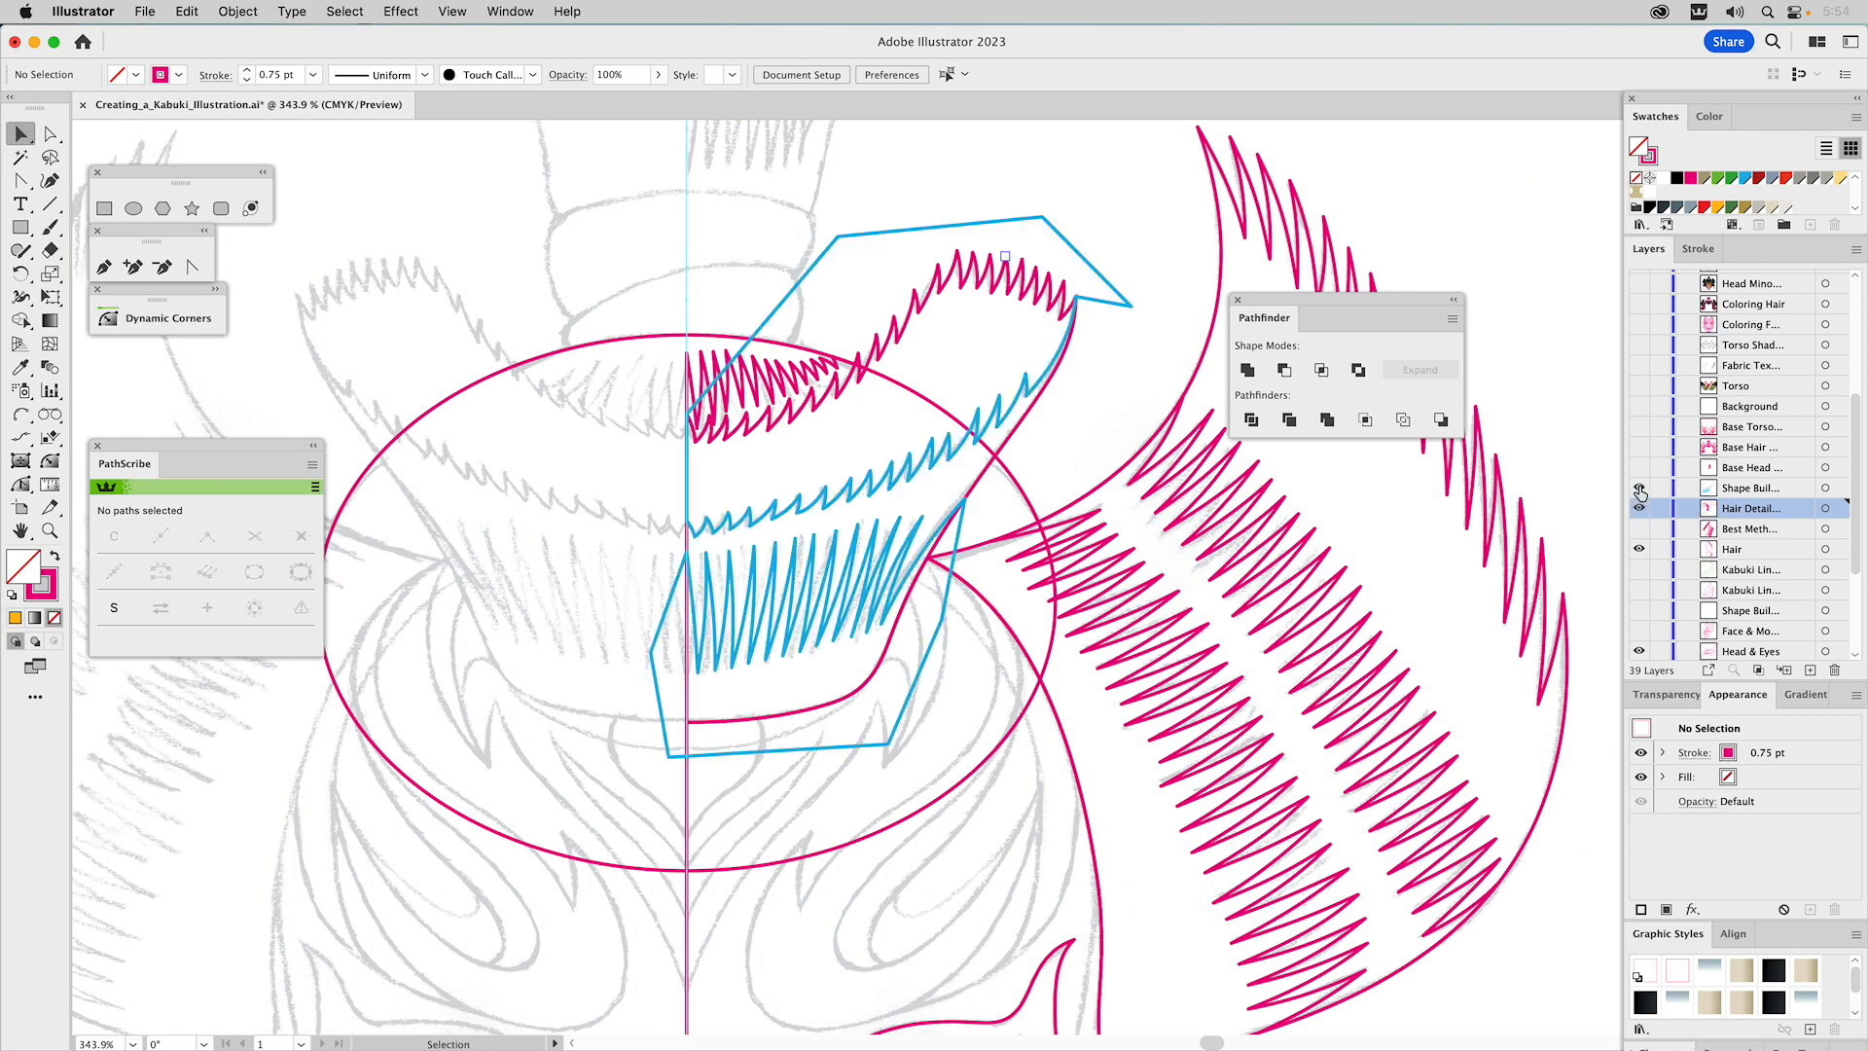
click(1097, 300)
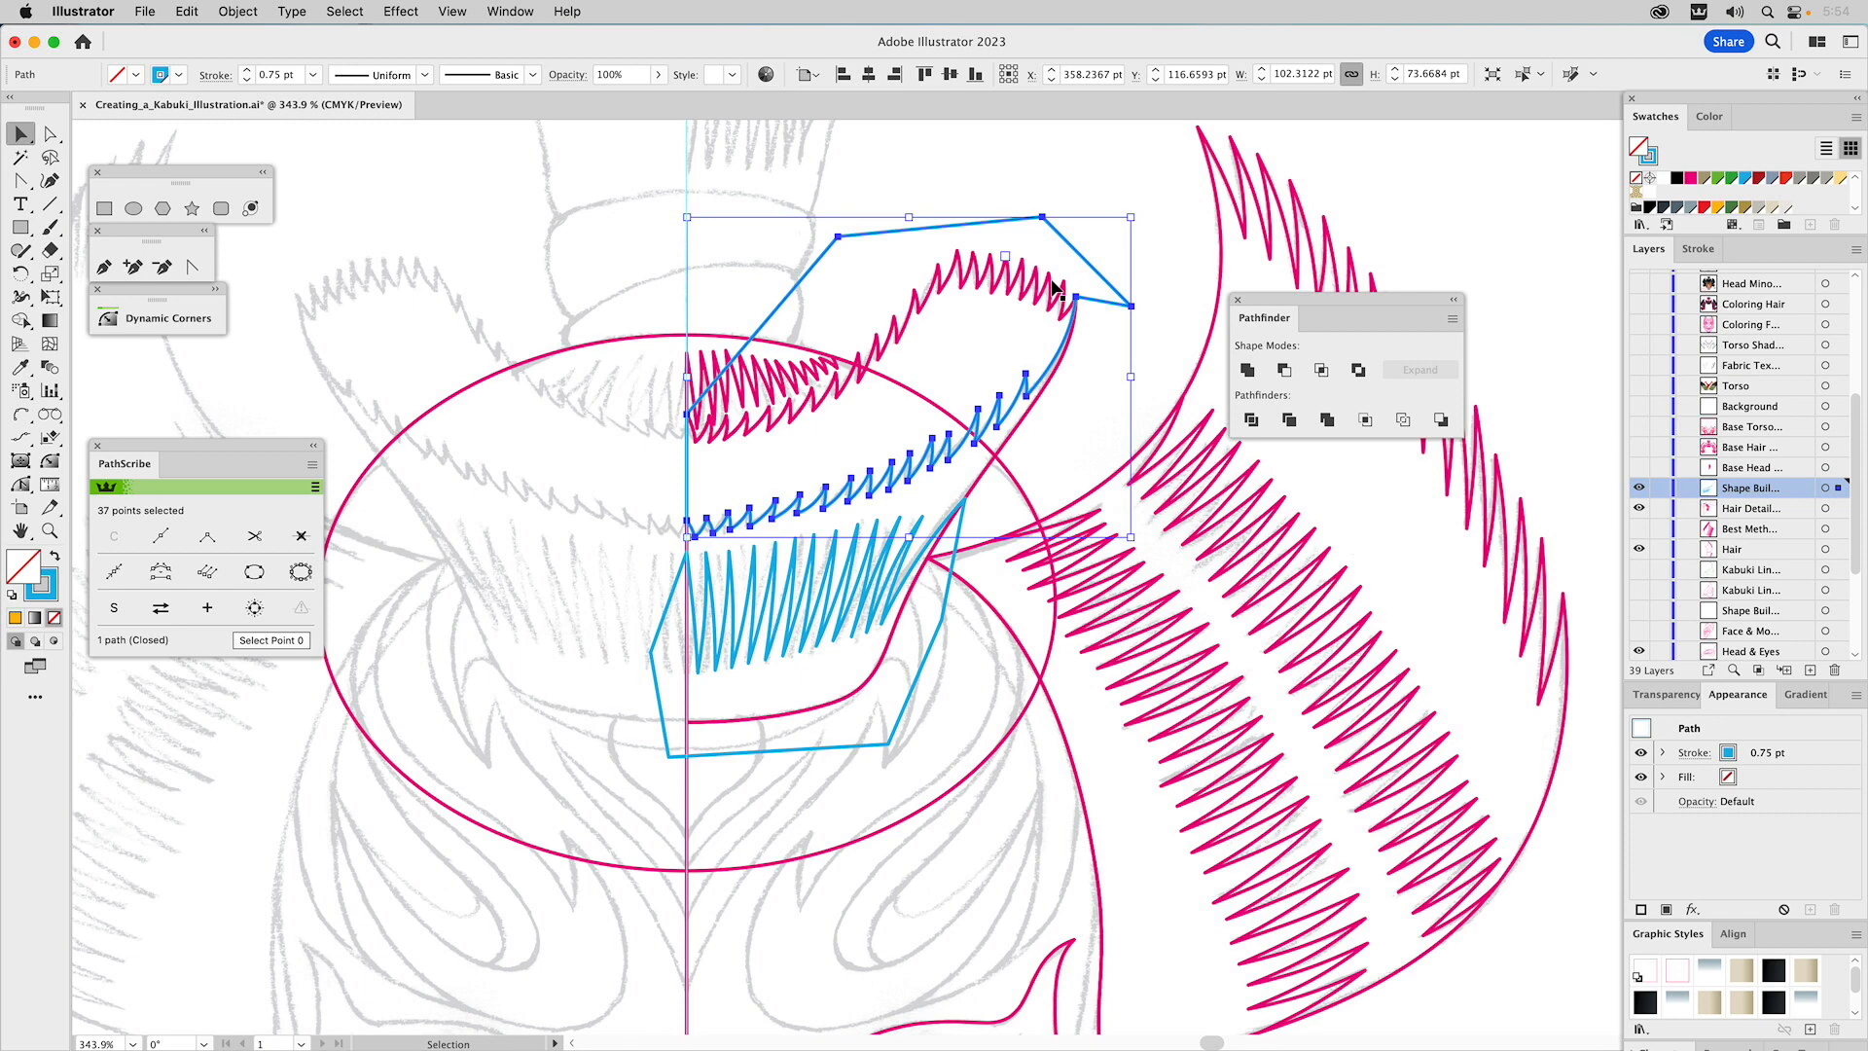
click(1058, 292)
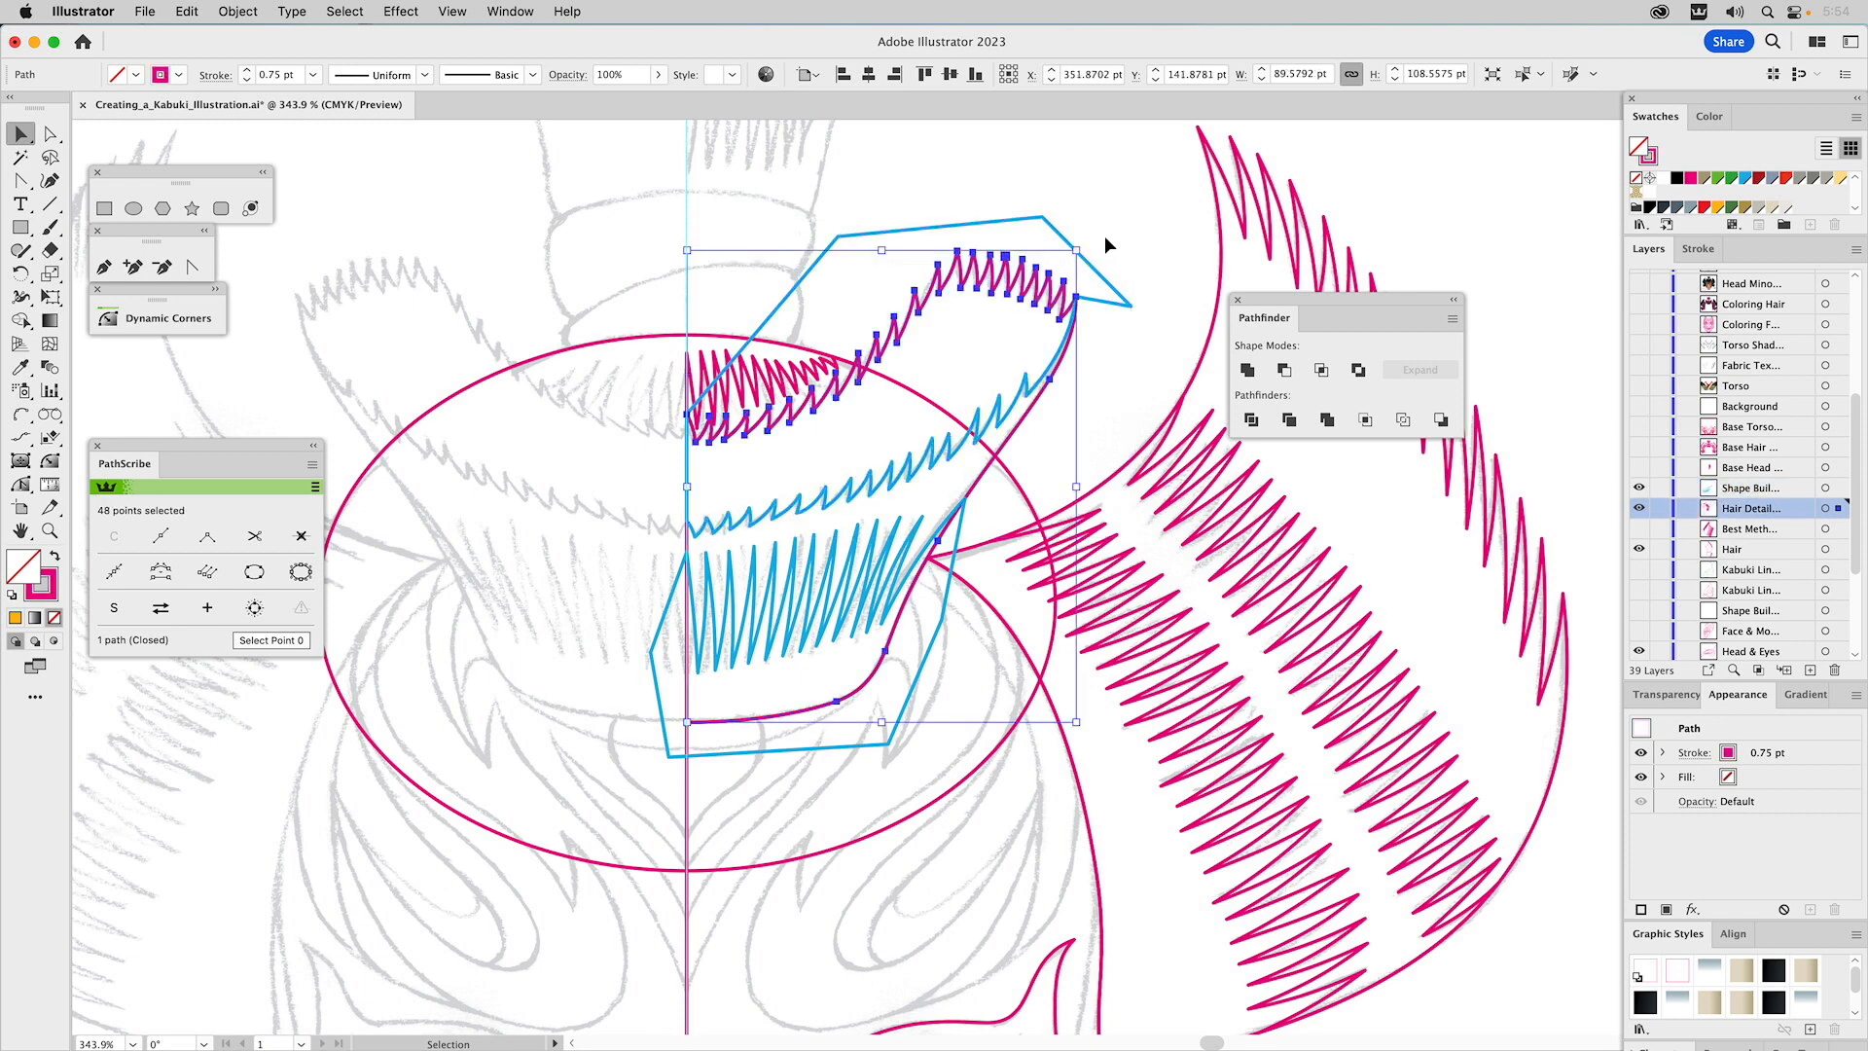
shift+click(1054, 233)
click(1321, 370)
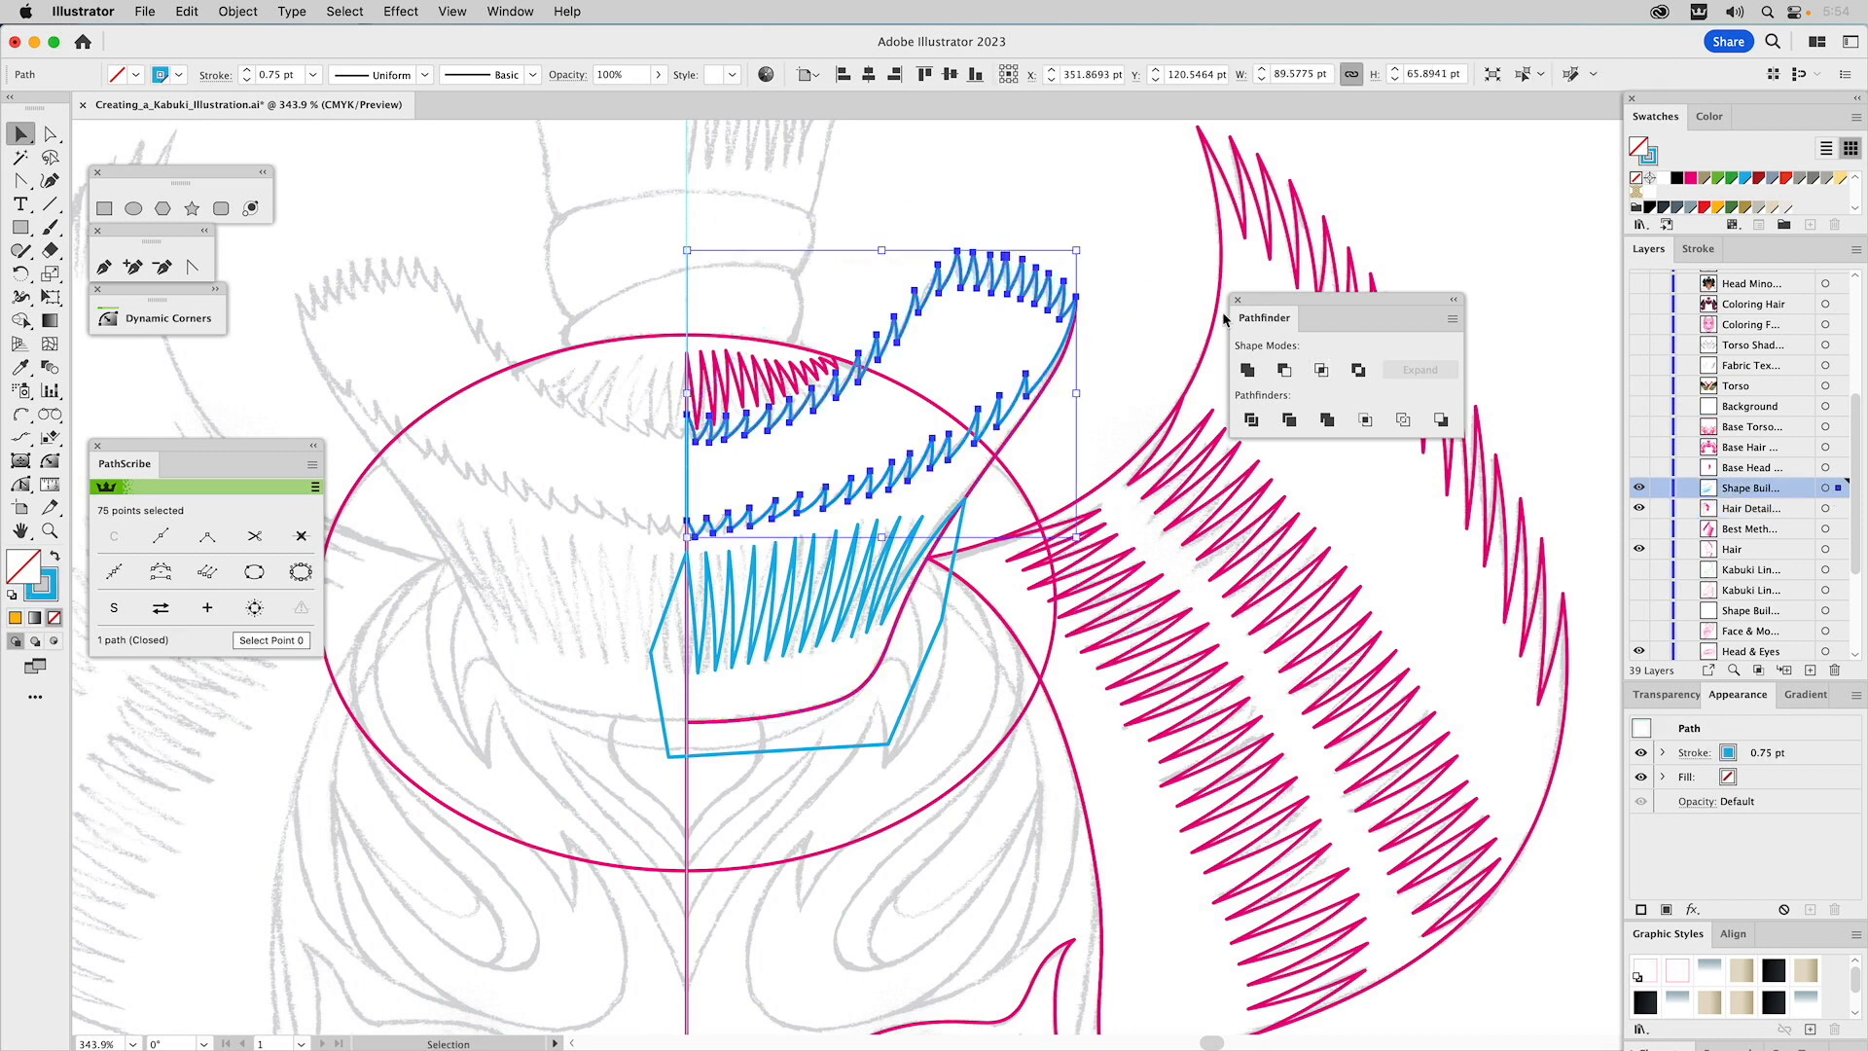
click(1163, 288)
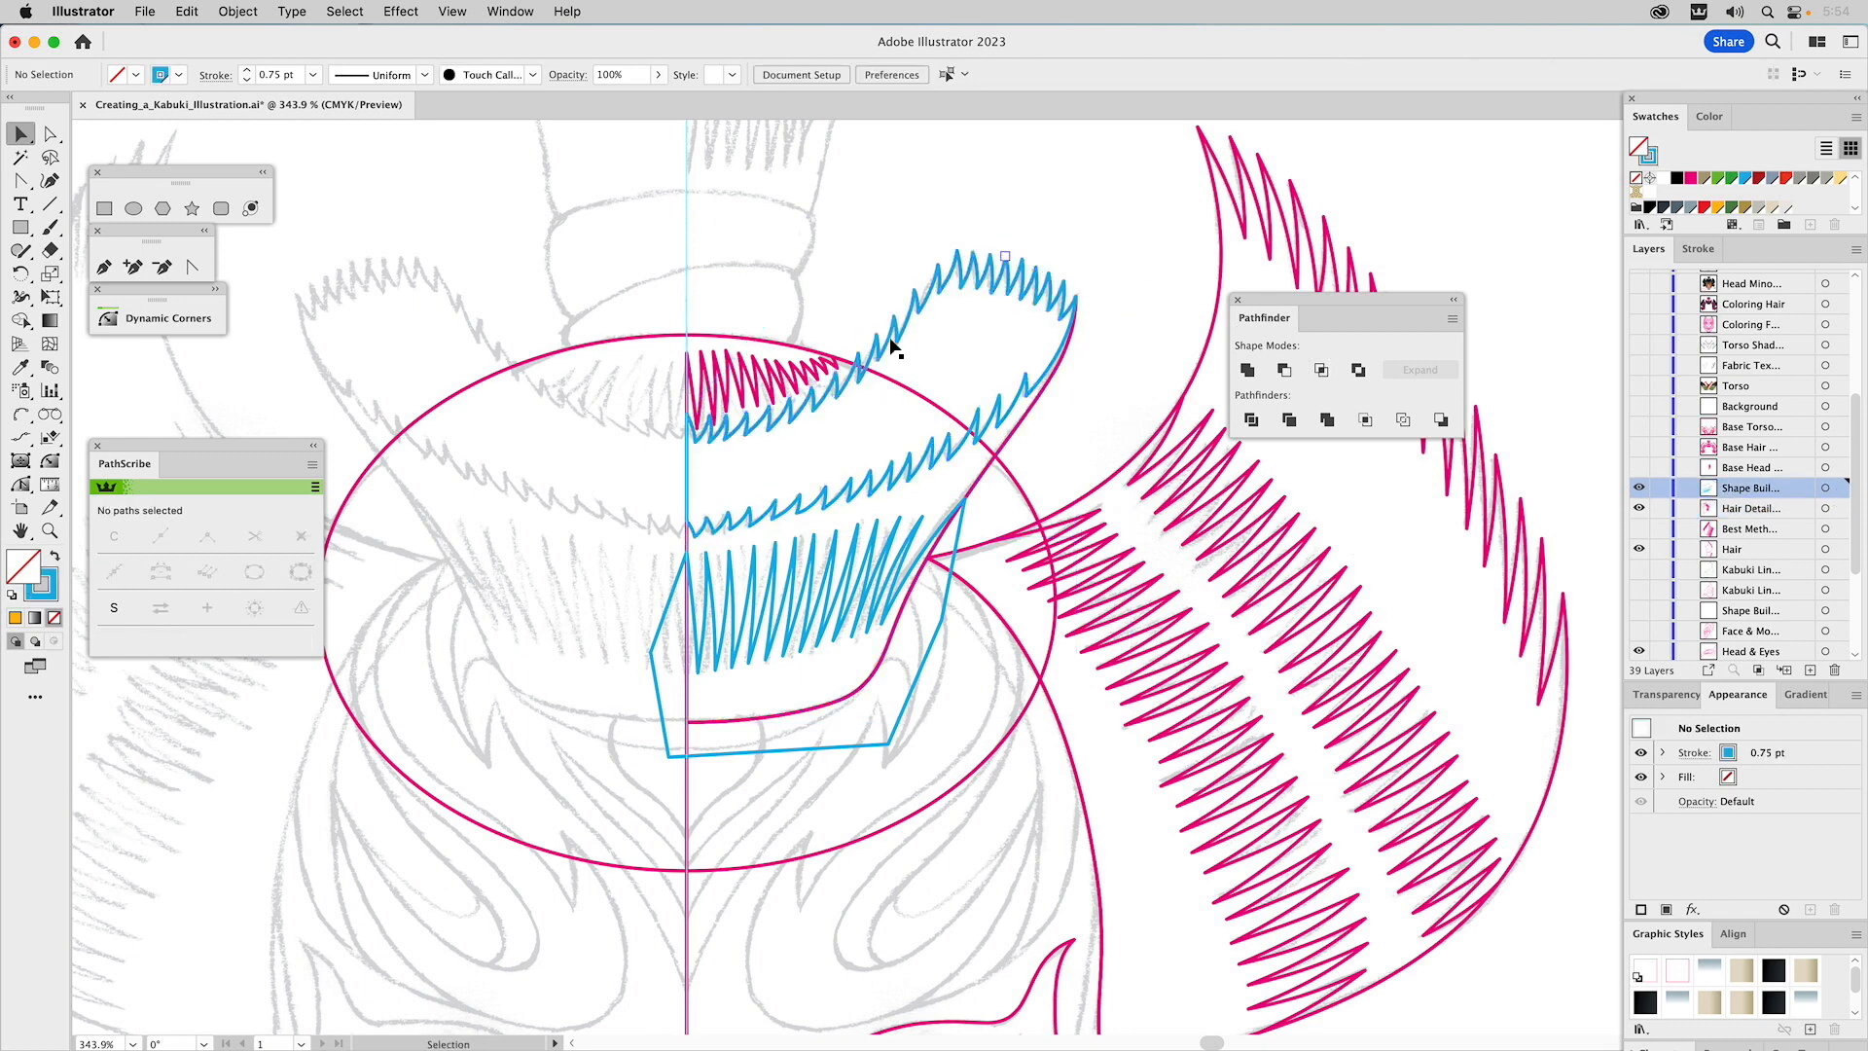
Intersect the hair shape with the lower blue jagged shape to form the lower hair section.
click(977, 485)
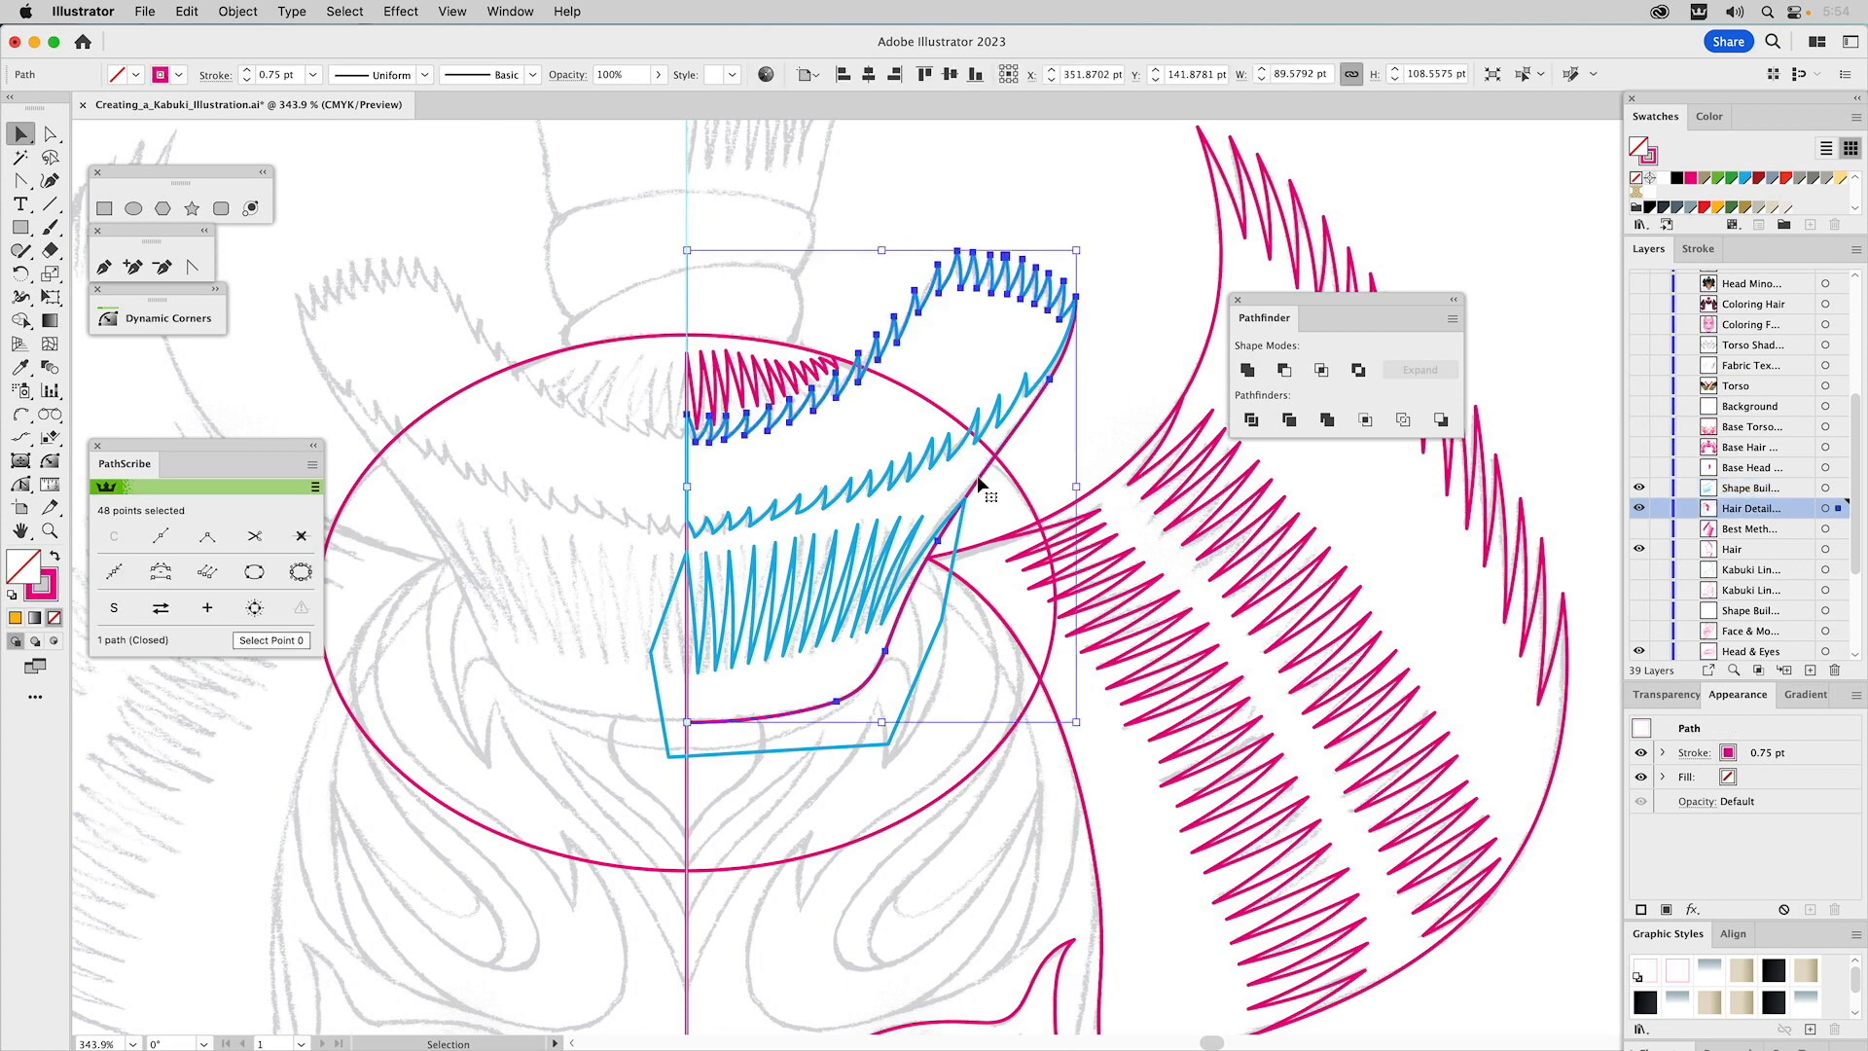
shift+click(919, 522)
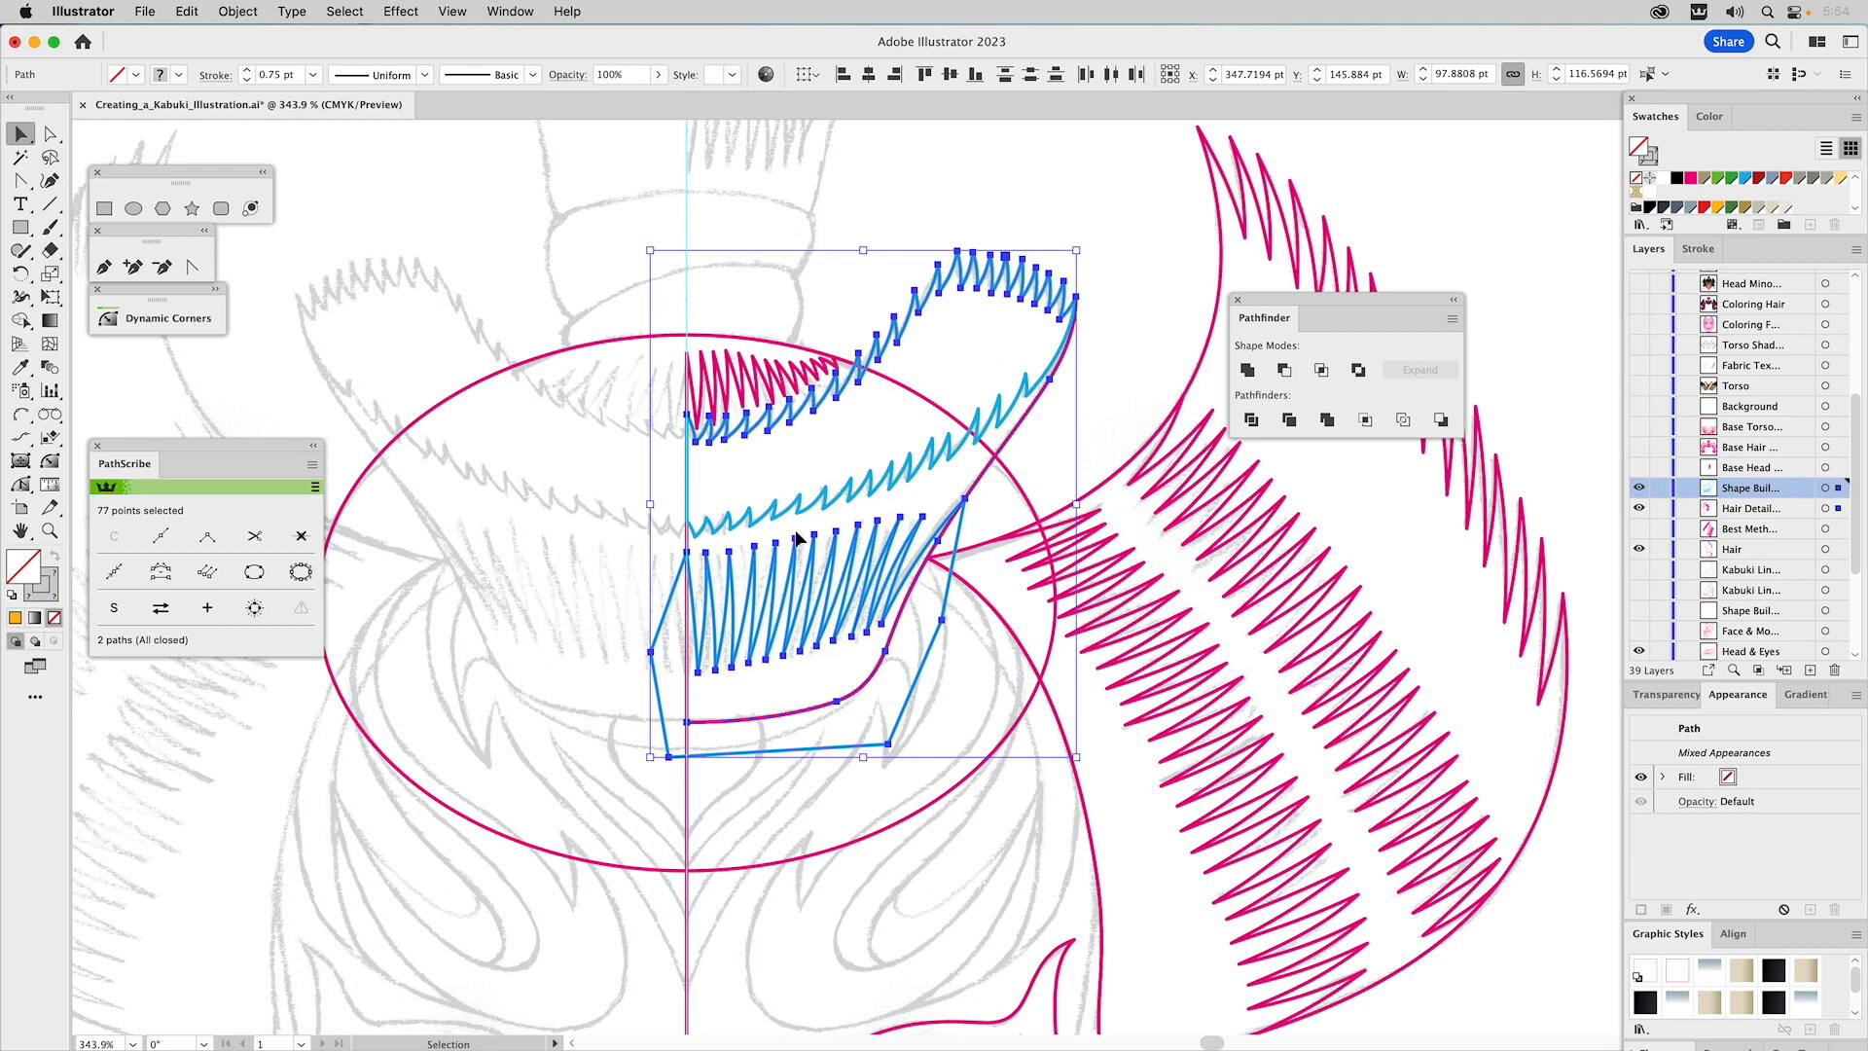
click(1321, 370)
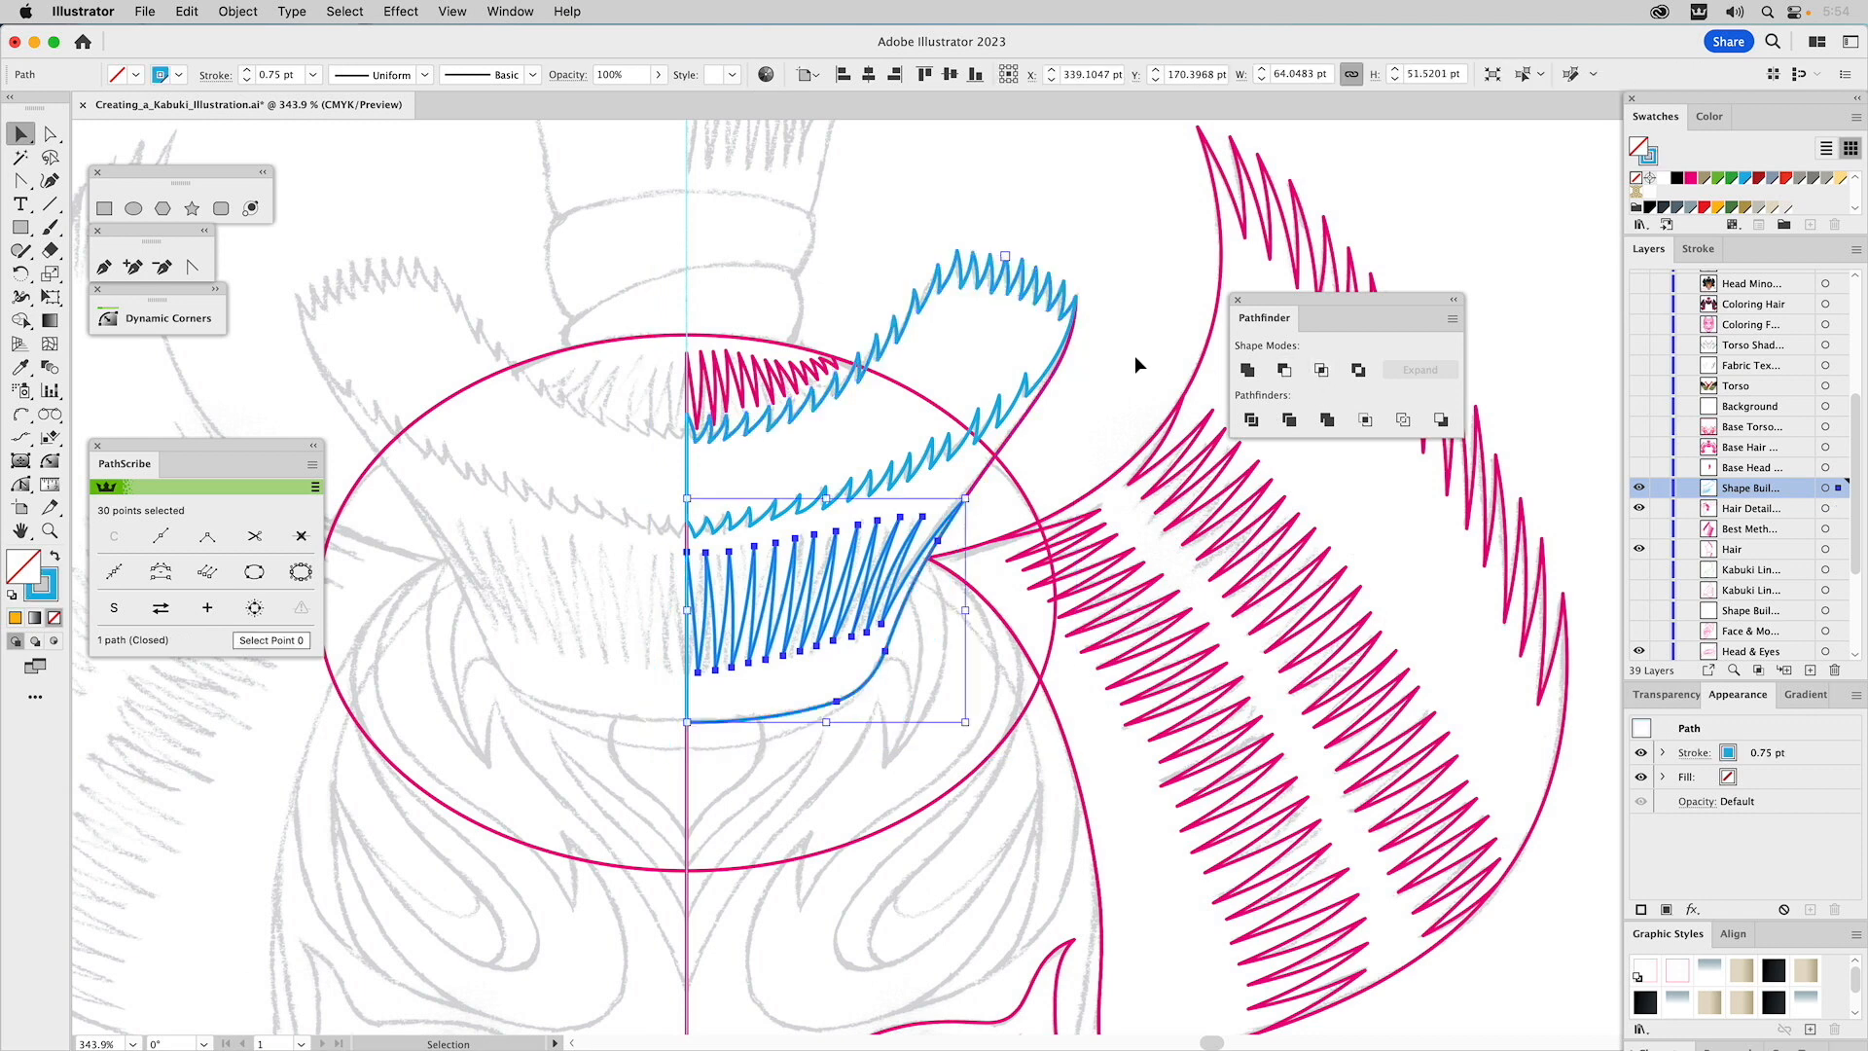
Match both blue hair shapes to the magenta line style using the Eyedropper, and deselect them.
shift+click(999, 408)
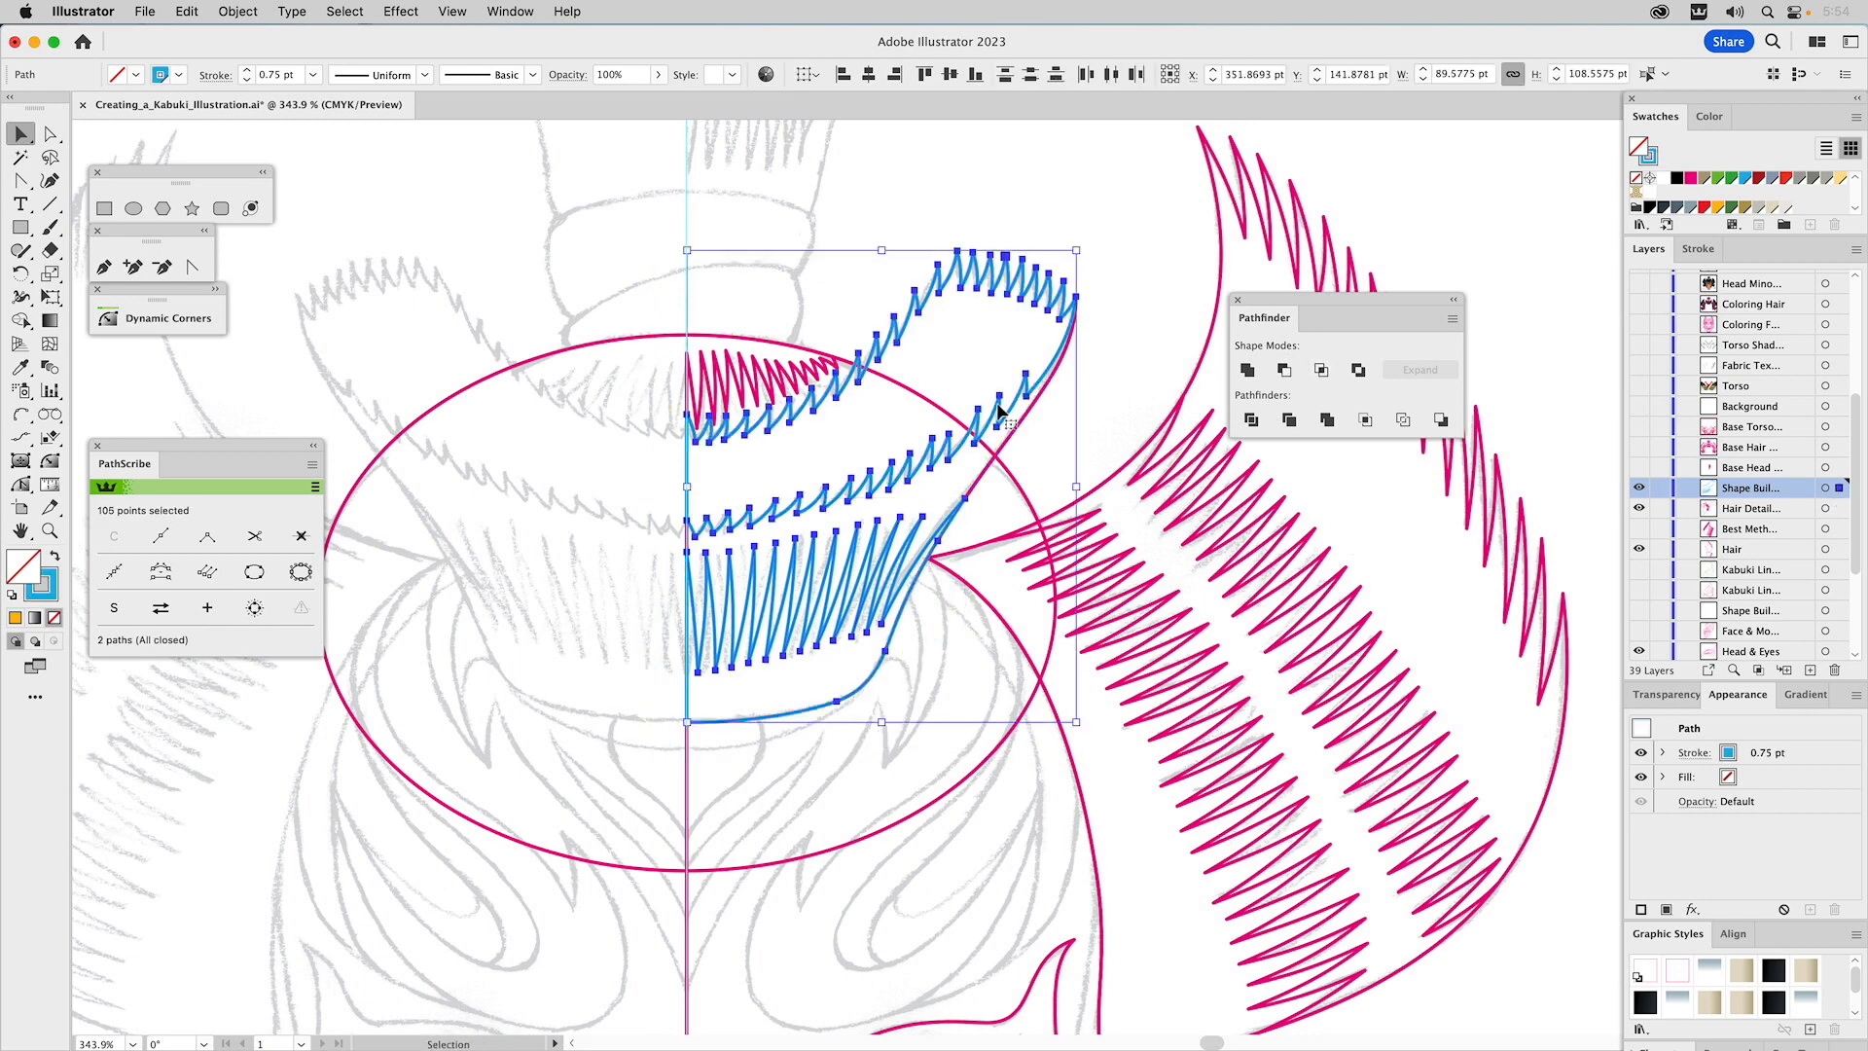
key(i)
click(1018, 428)
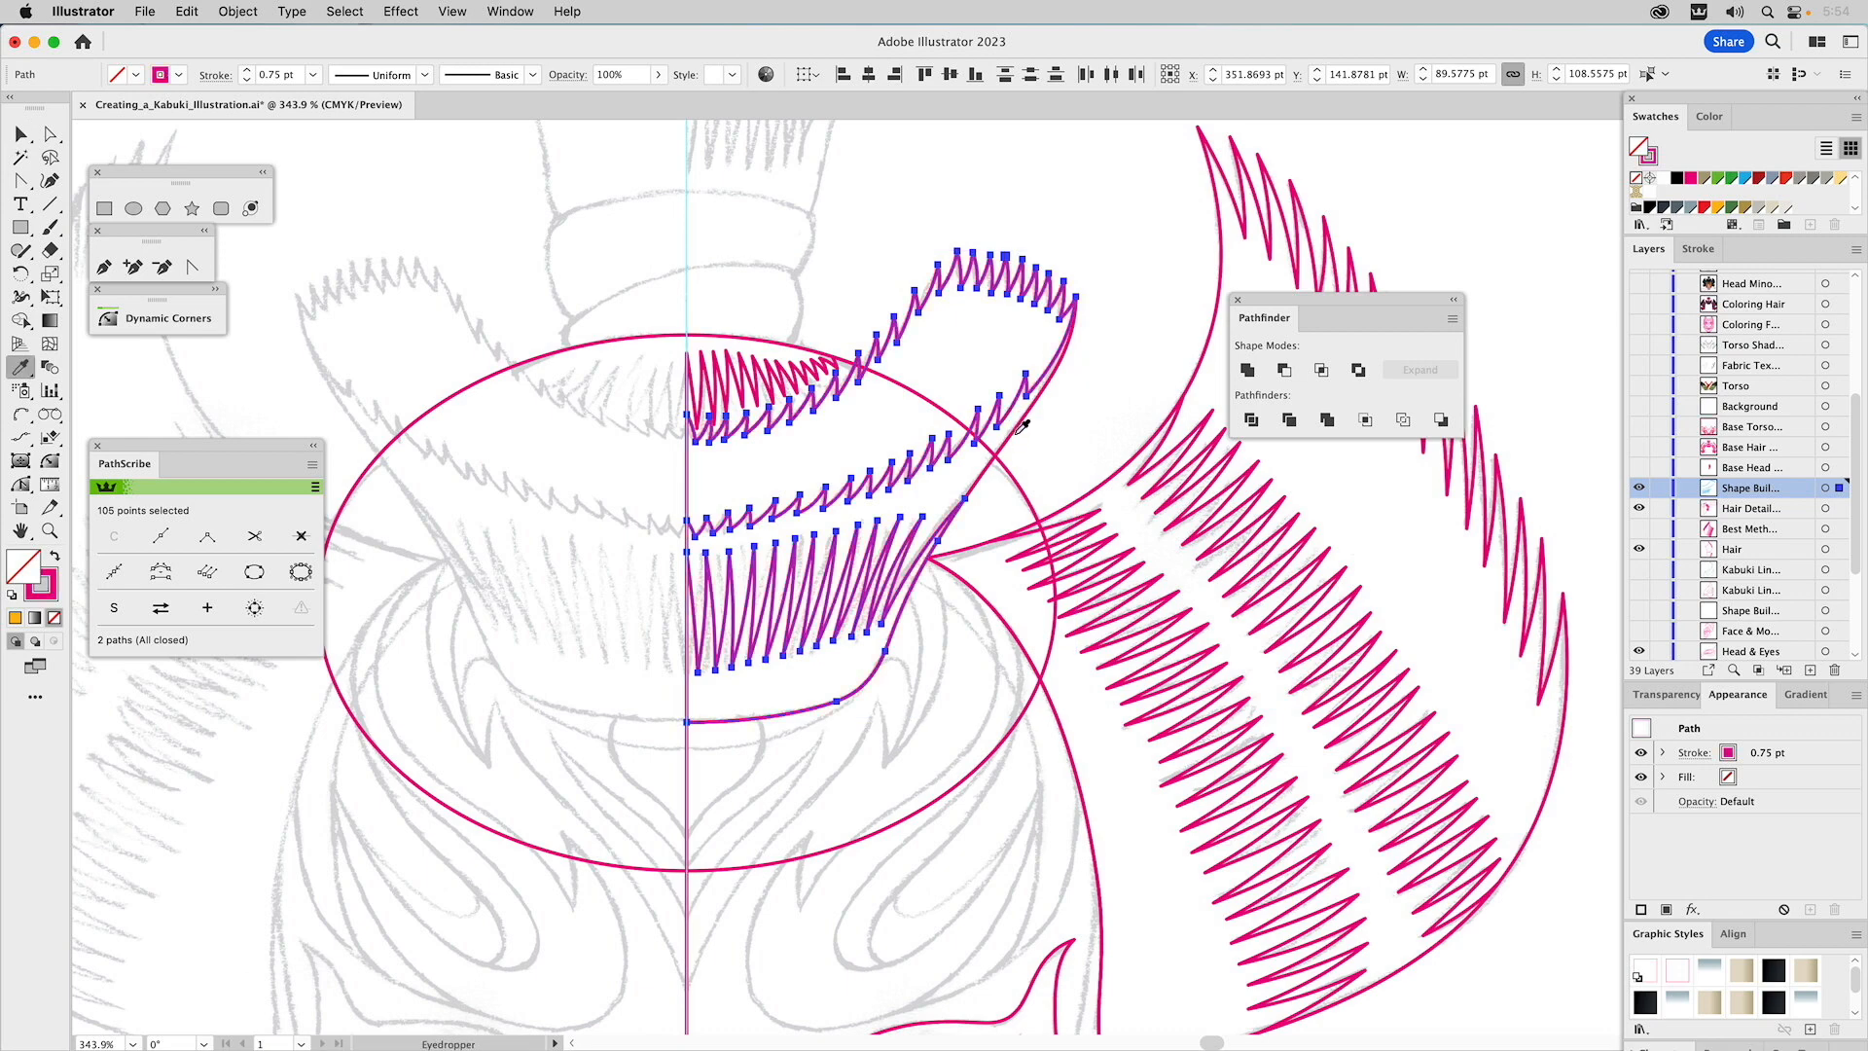
key(super+shift+a)
Move the rectangle from beside the head over the ellipse's upper part and intersect the two into a dome.
drag(1171, 649, 931, 678)
click(52, 532)
alt+click(936, 615)
alt+click(934, 615)
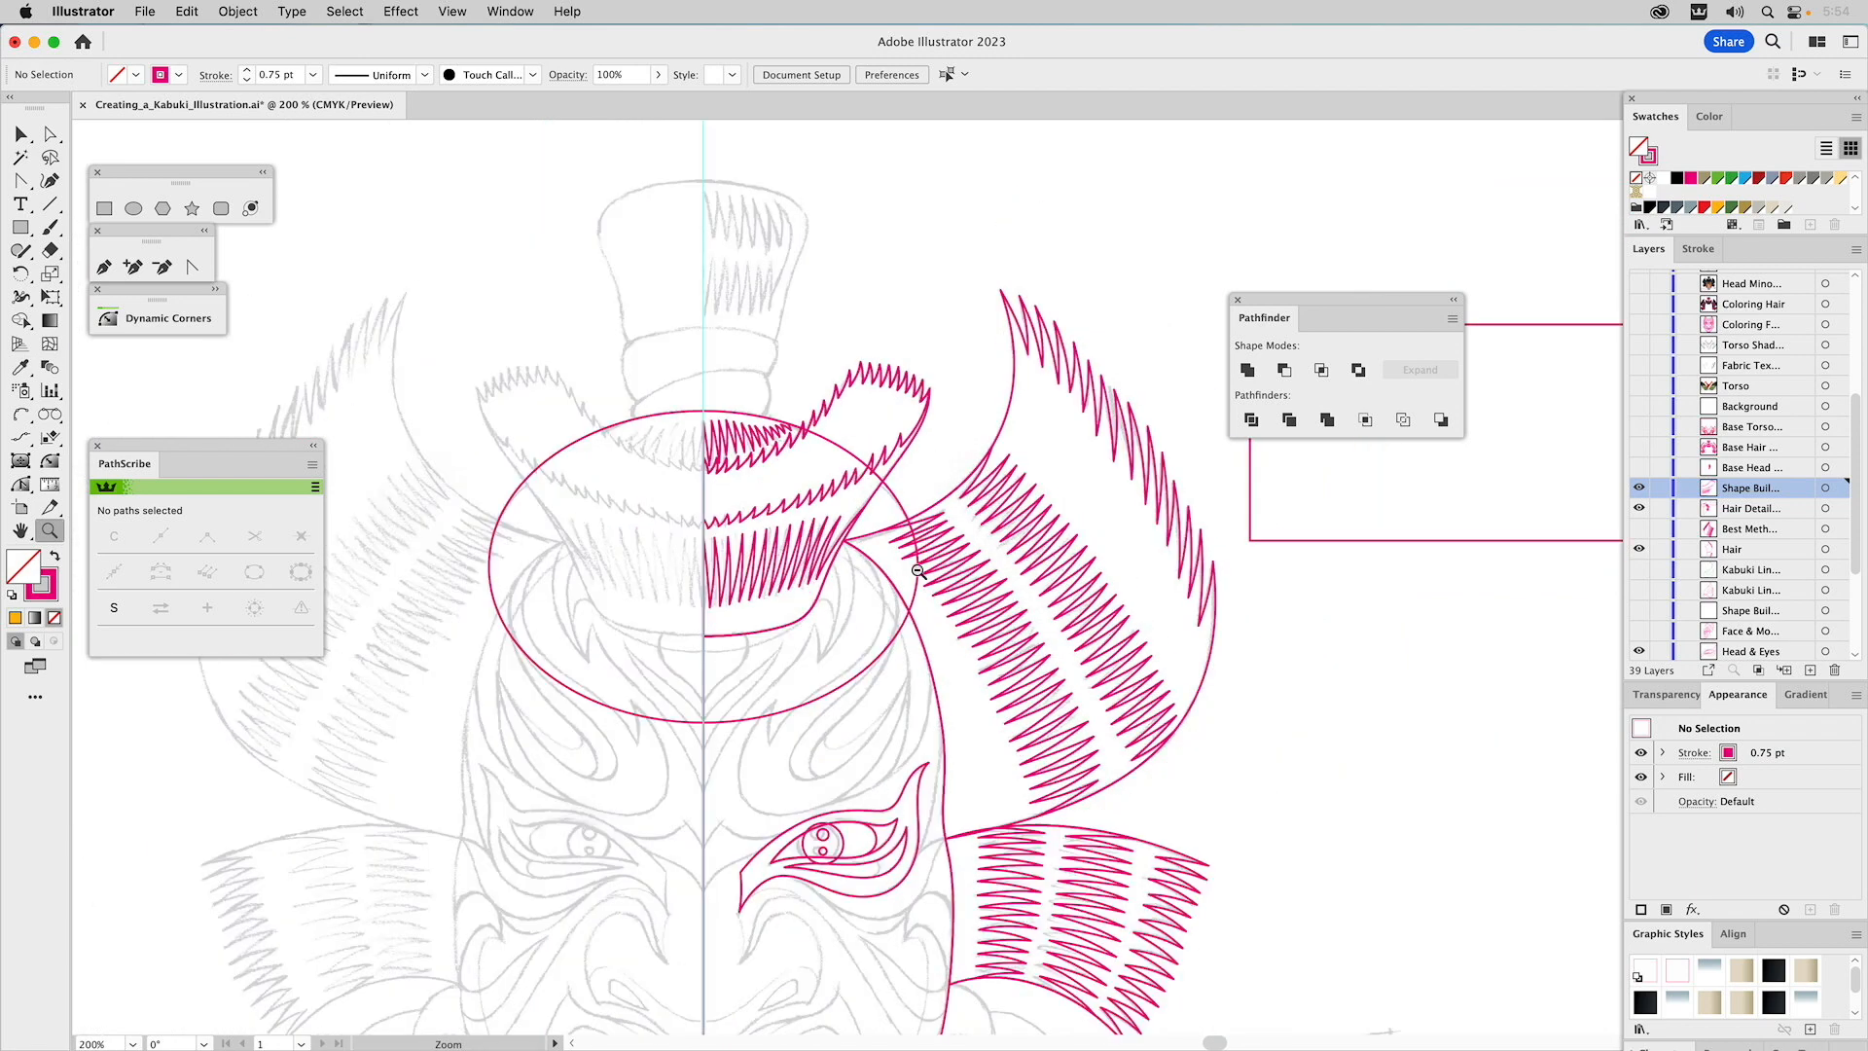
key(v)
click(889, 498)
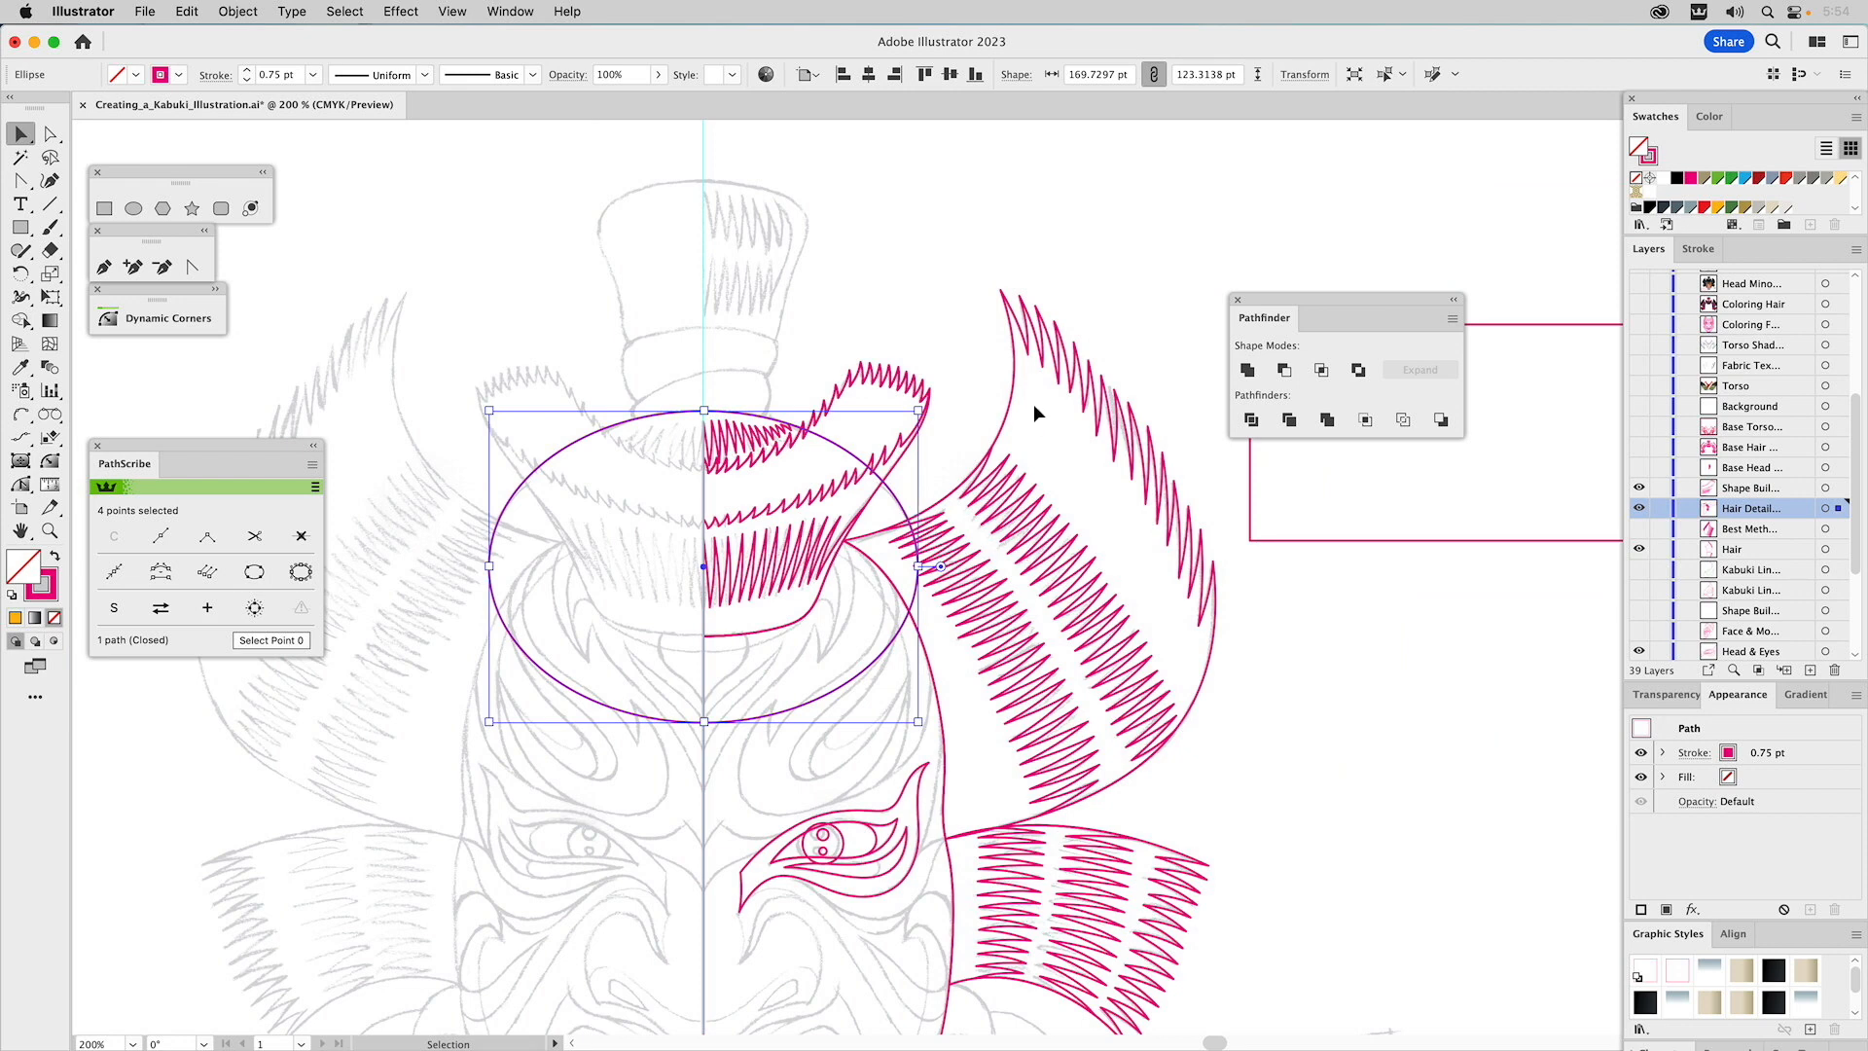
drag(1032, 401, 1033, 405)
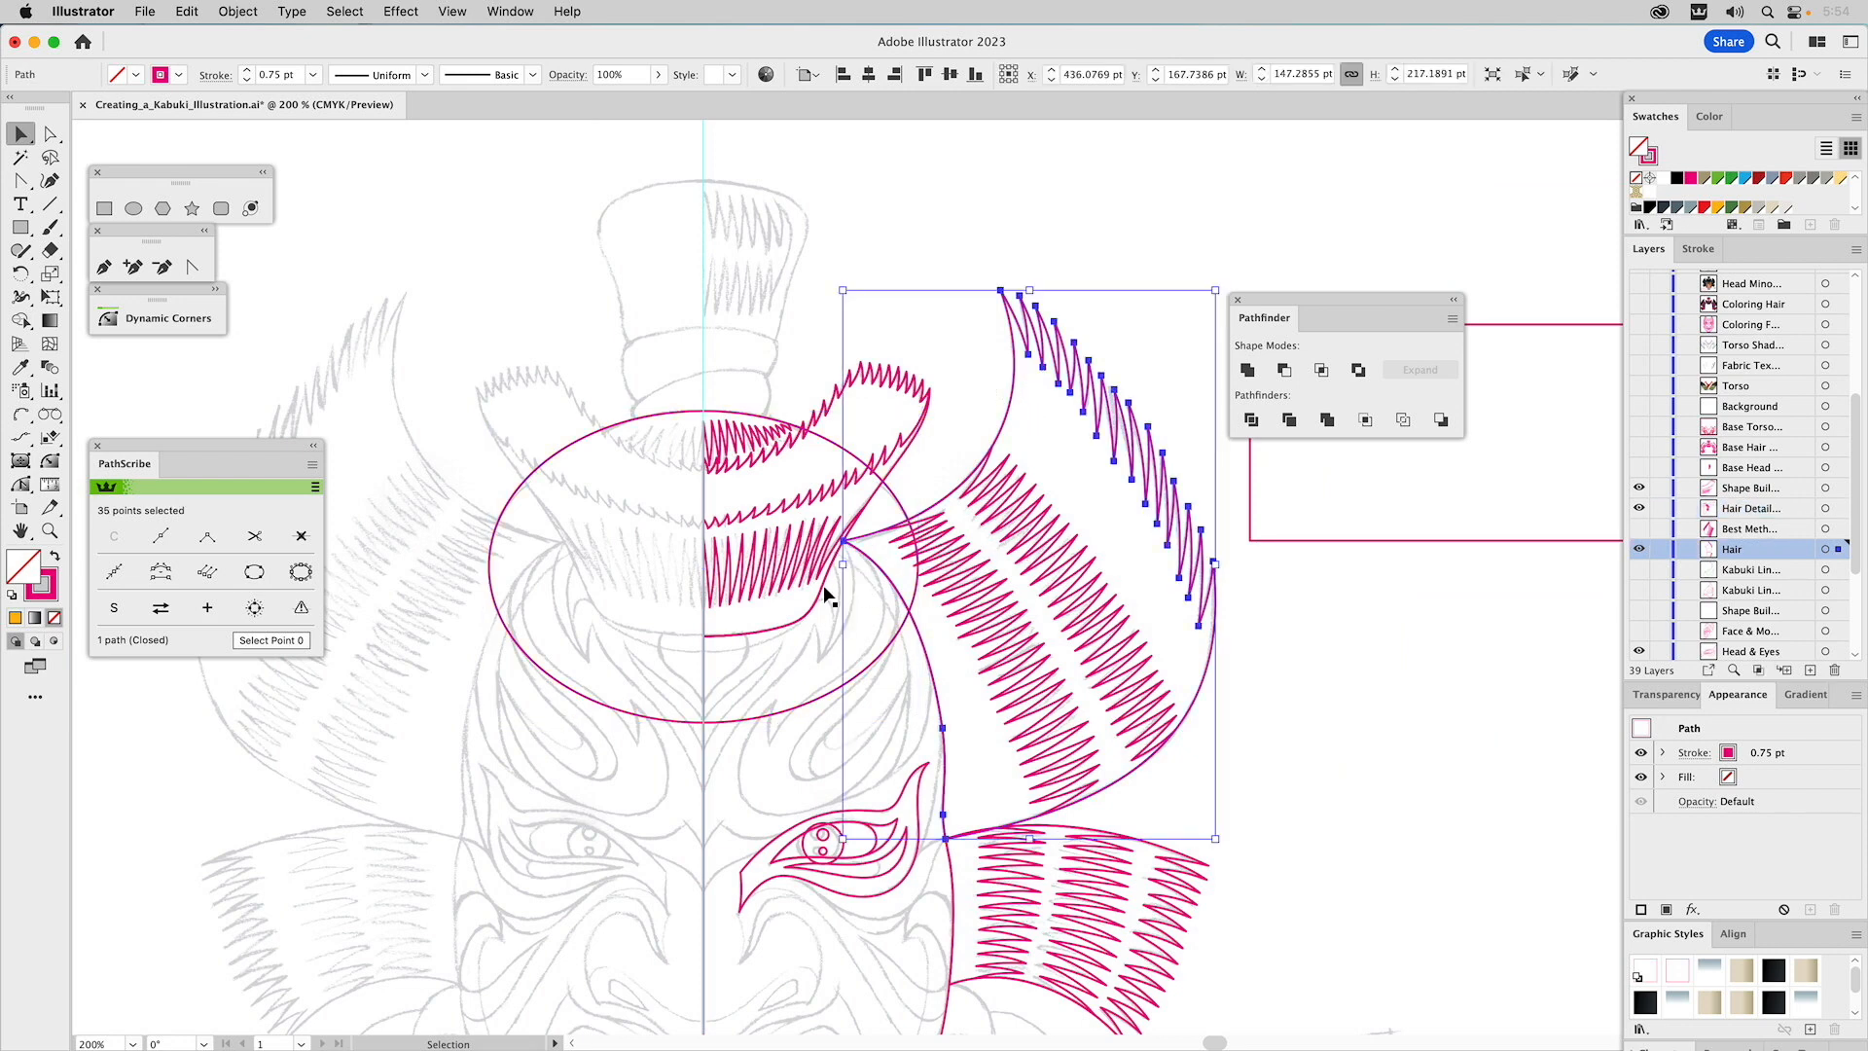
click(1370, 630)
drag(1392, 551, 605, 518)
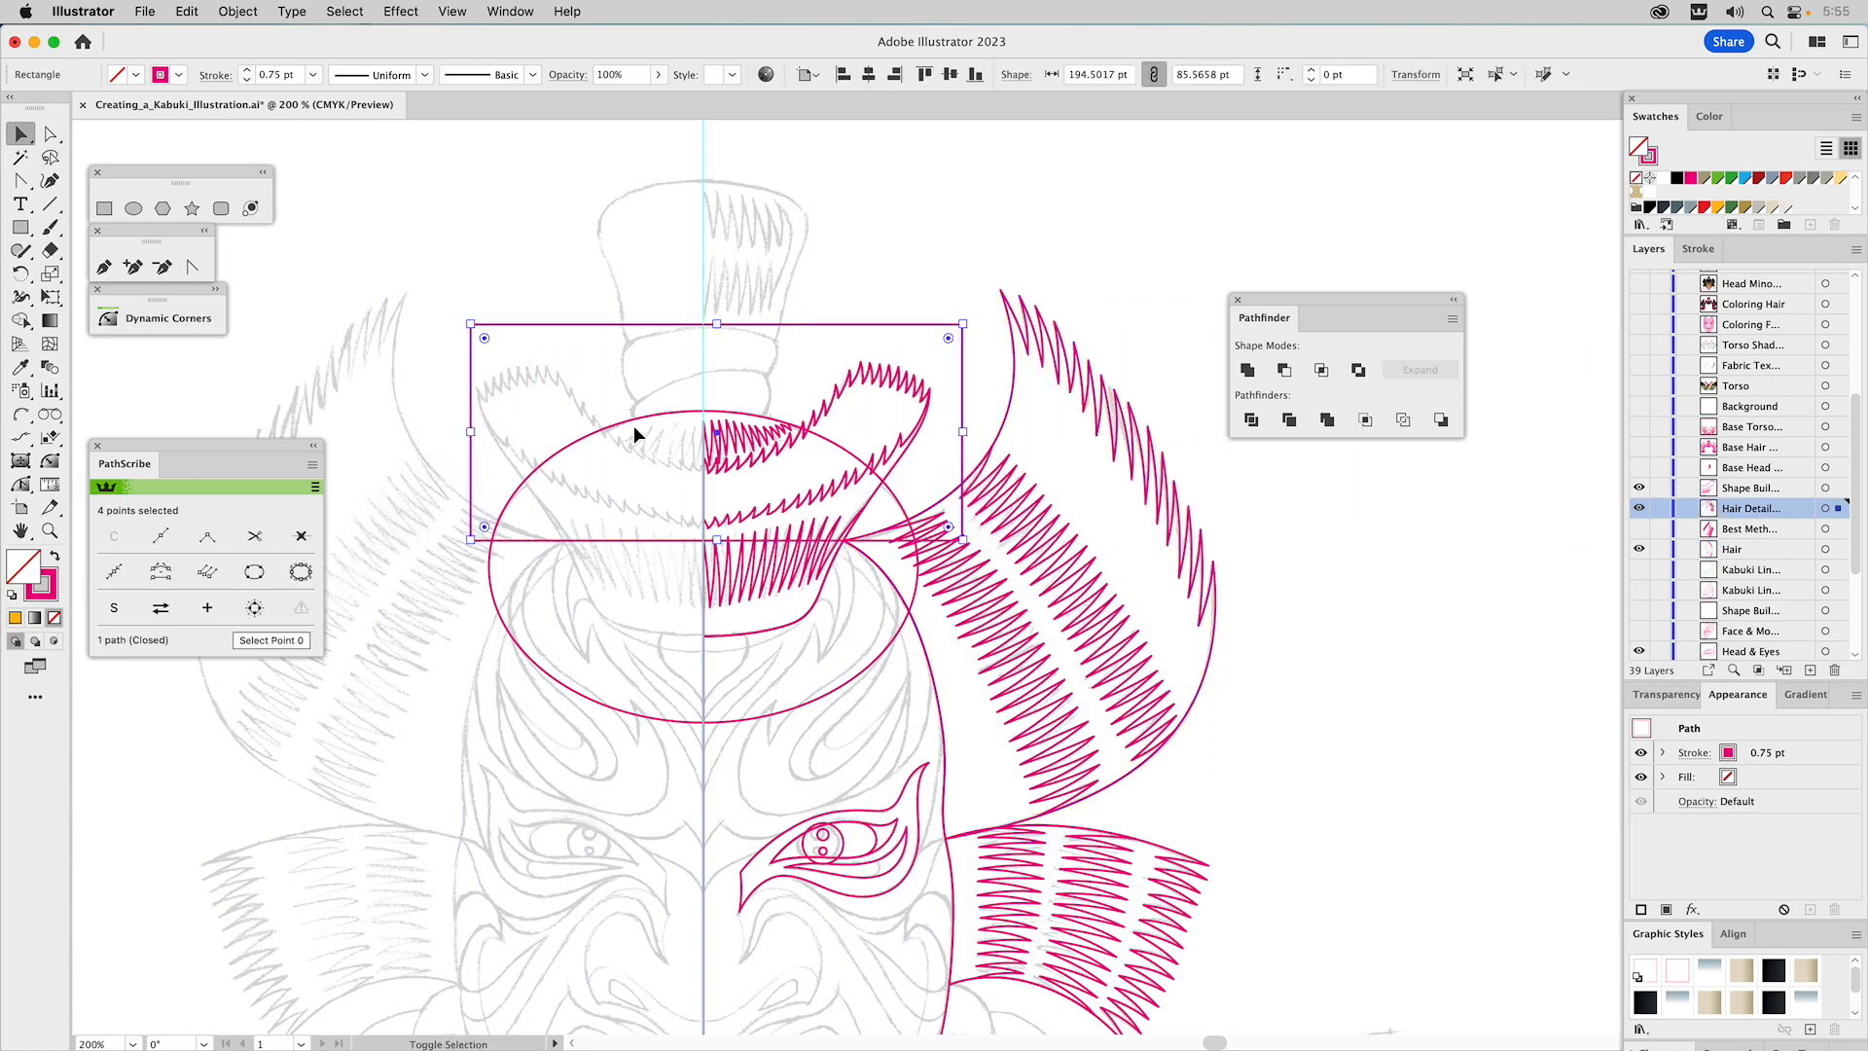
click(1318, 370)
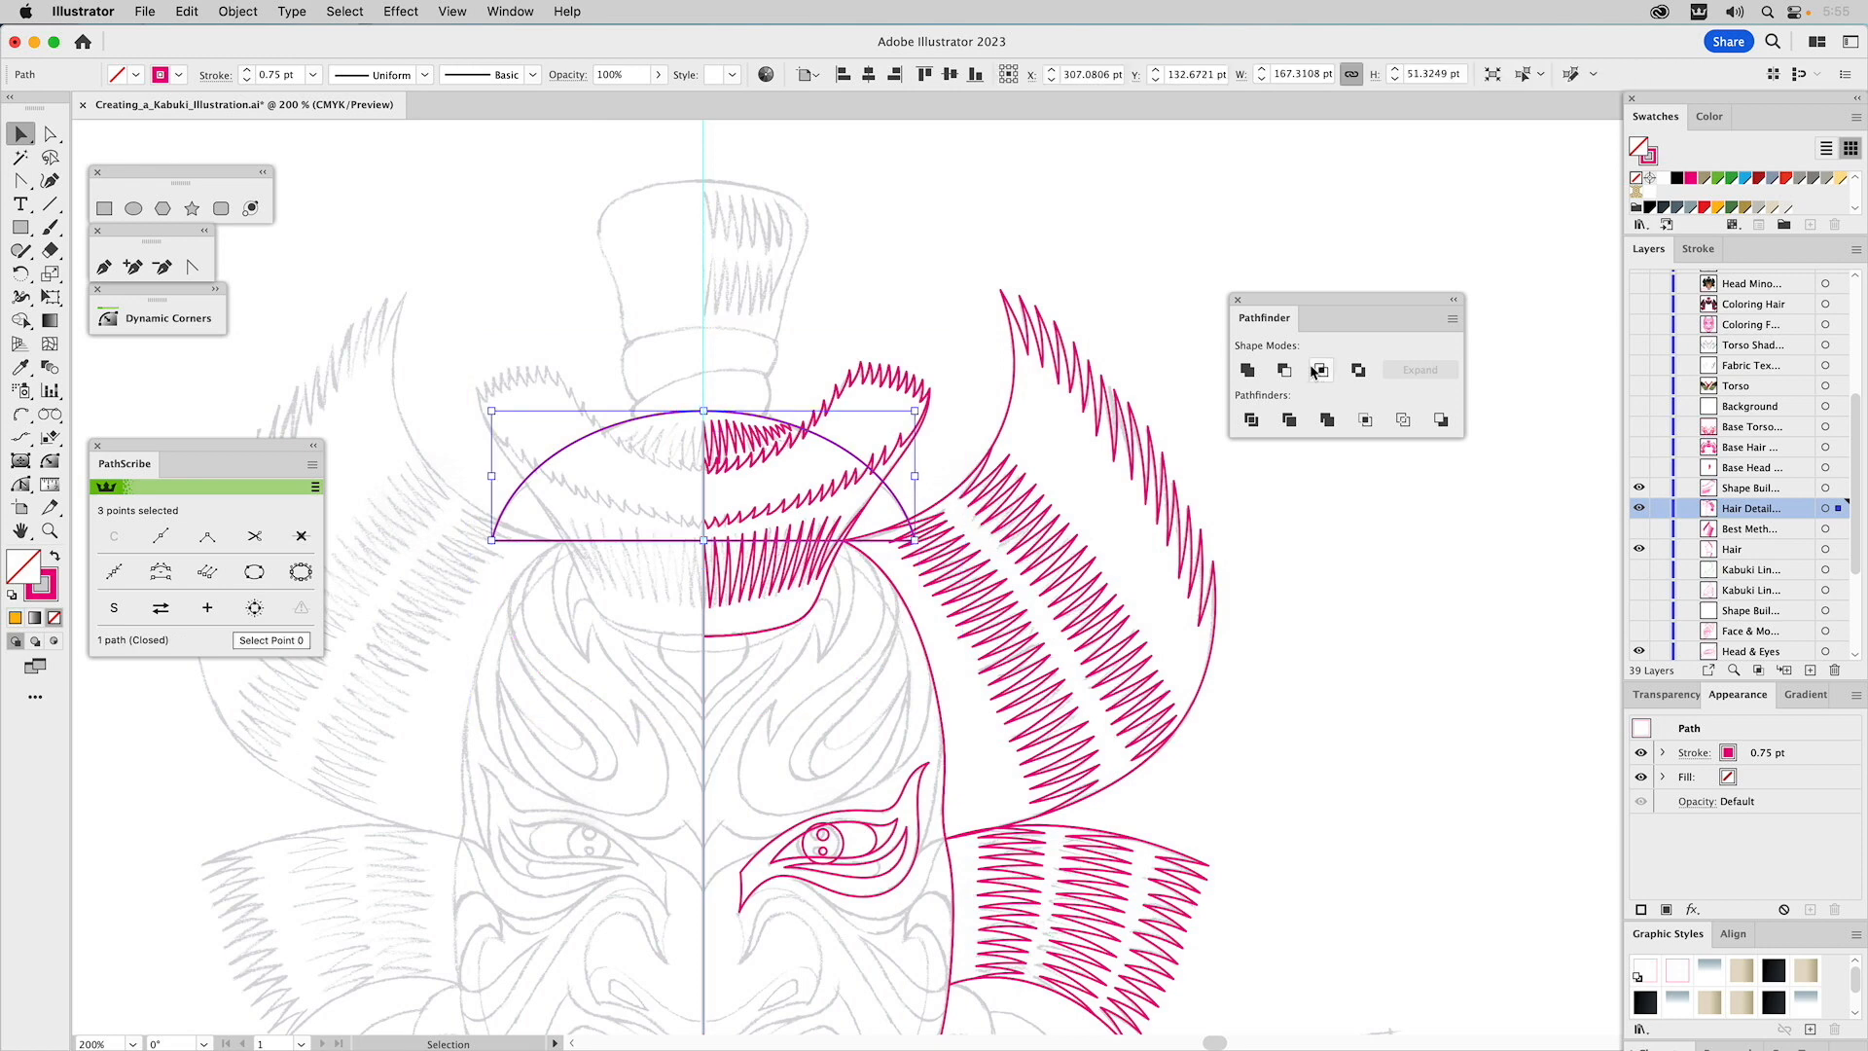
click(1159, 210)
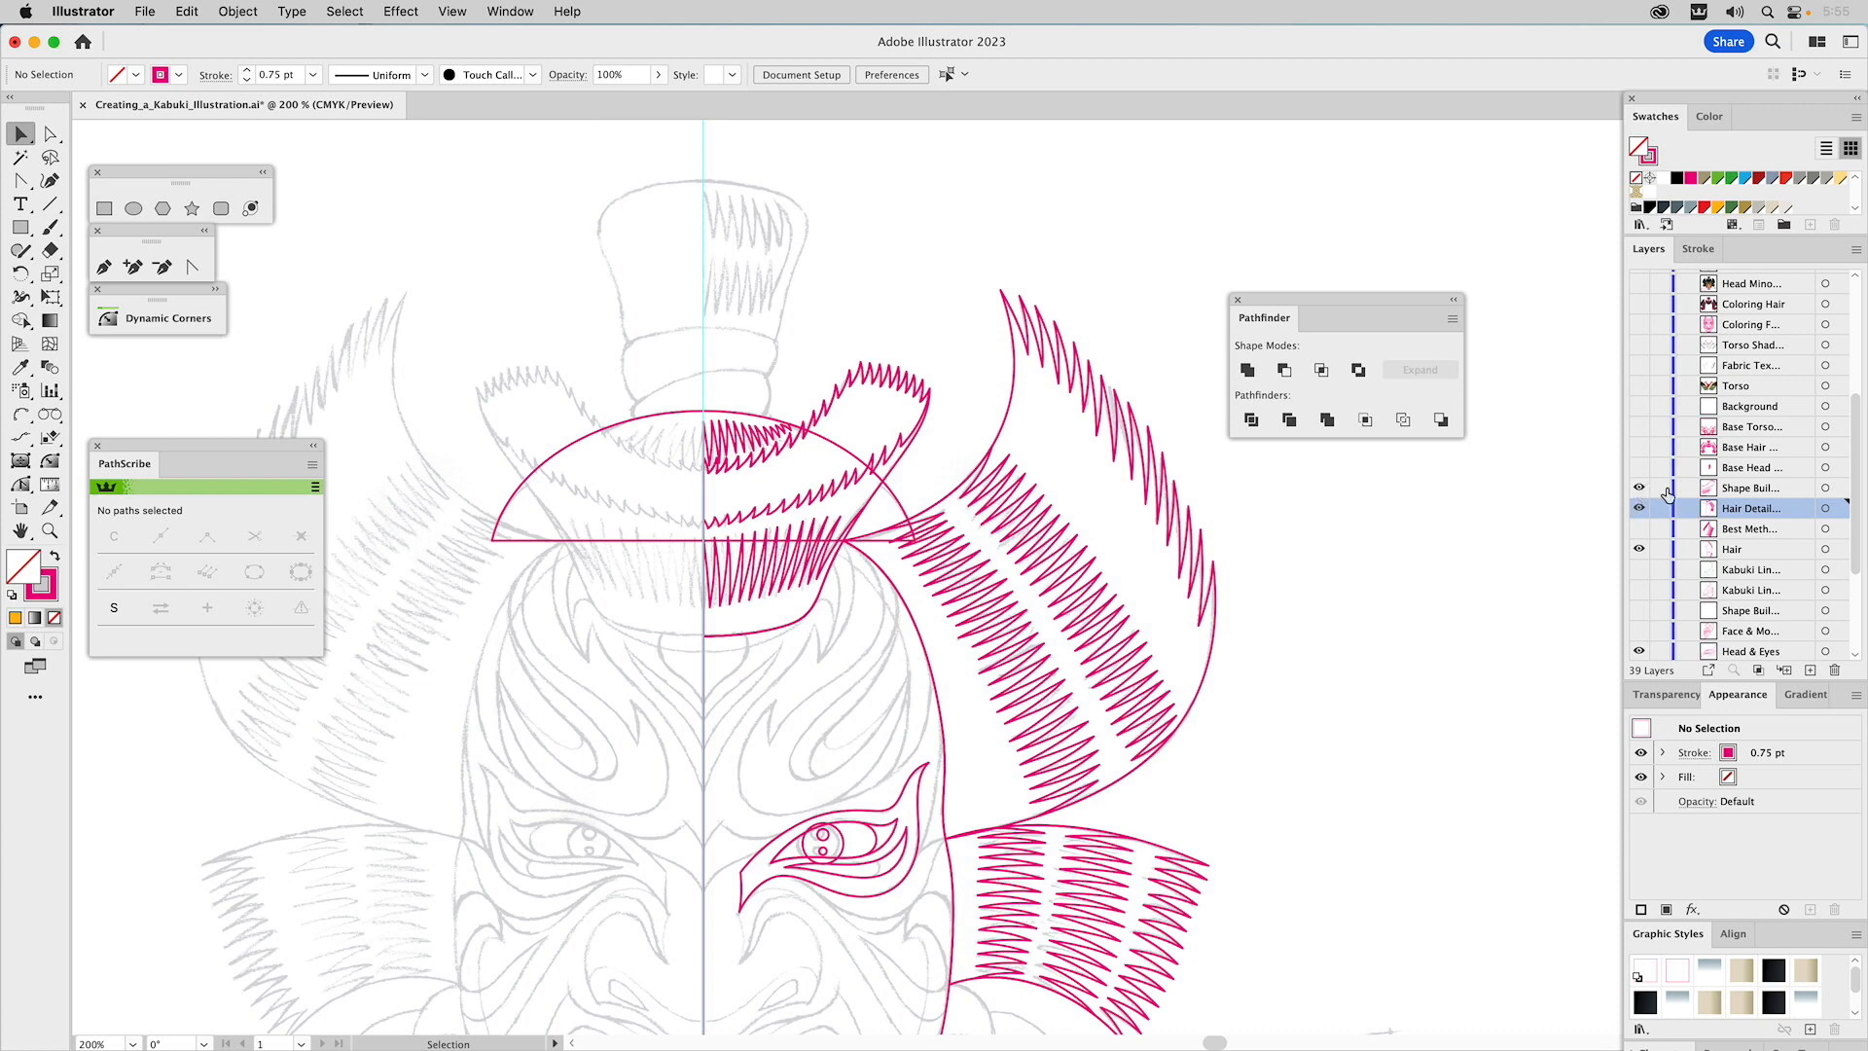
Show the Base Head layer, hide the shape-building, Hair Detail, Best Method and Hair layers, and make Base Head the active layer.
scroll(1401, 547, down, 5)
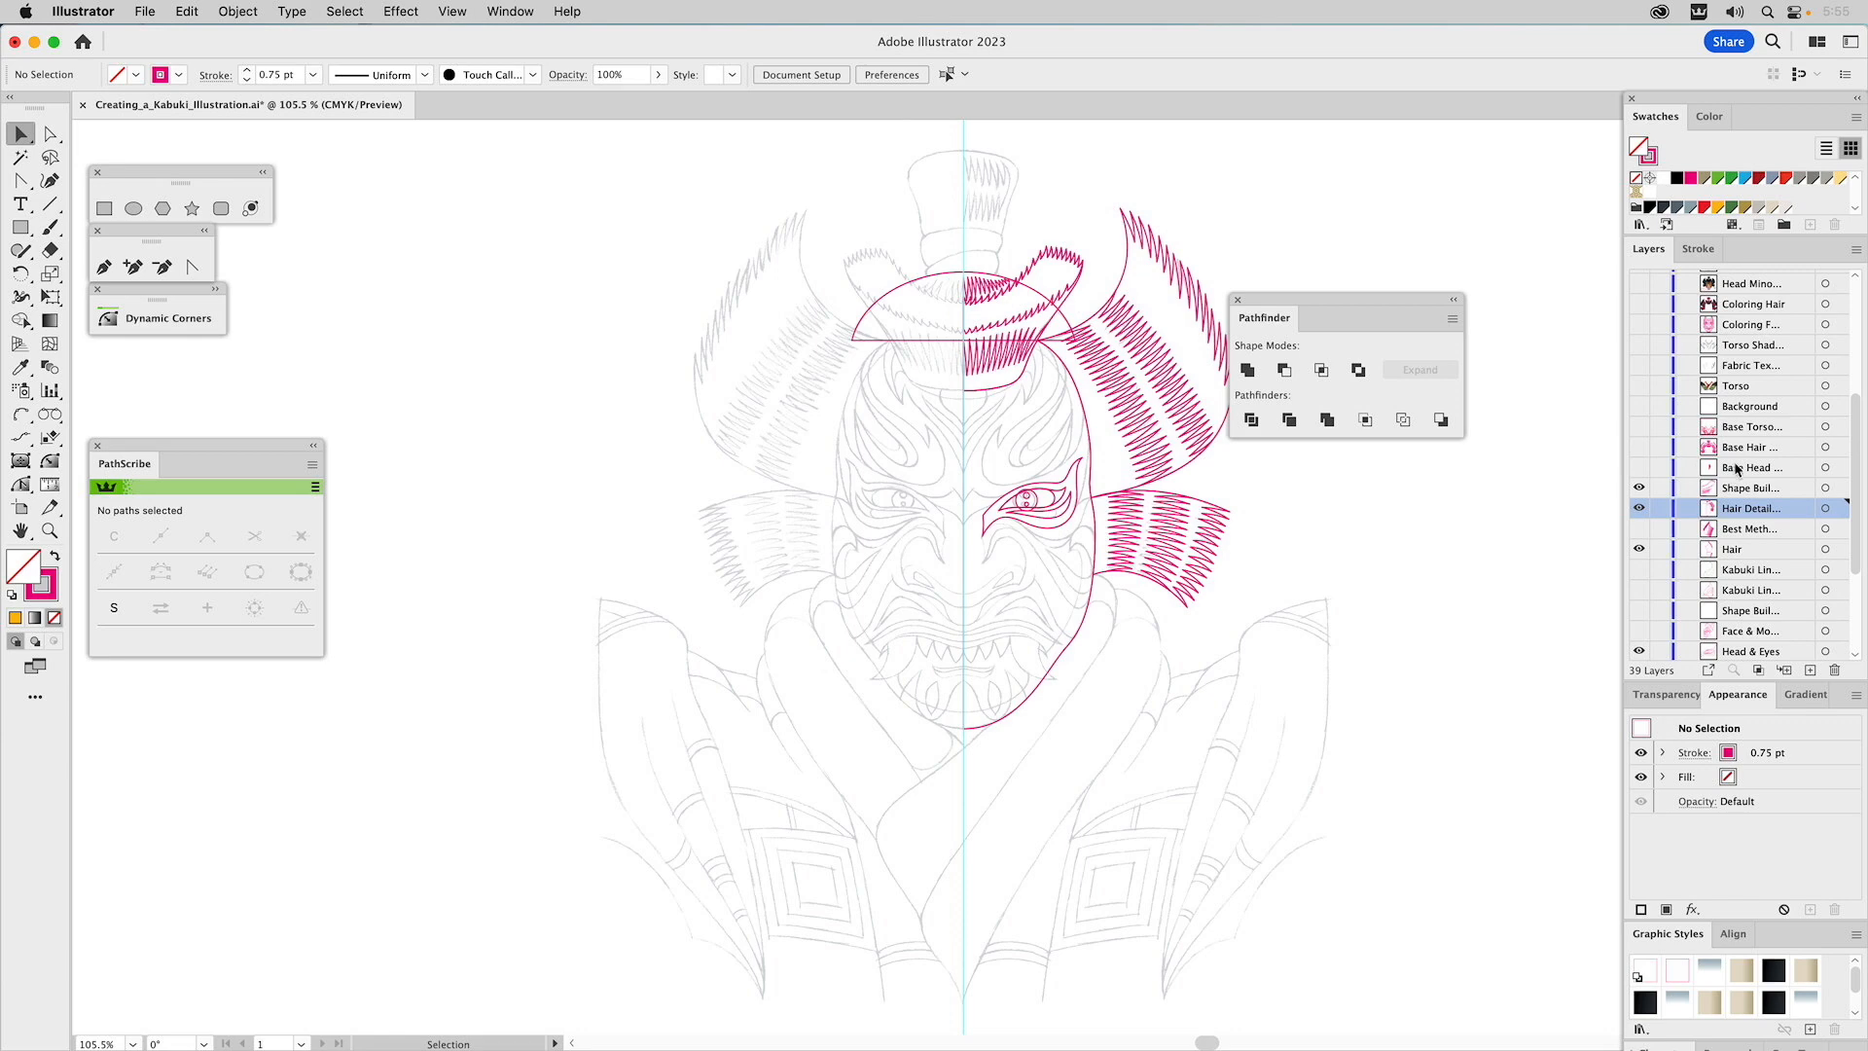
click(1639, 467)
drag(1639, 488, 1641, 555)
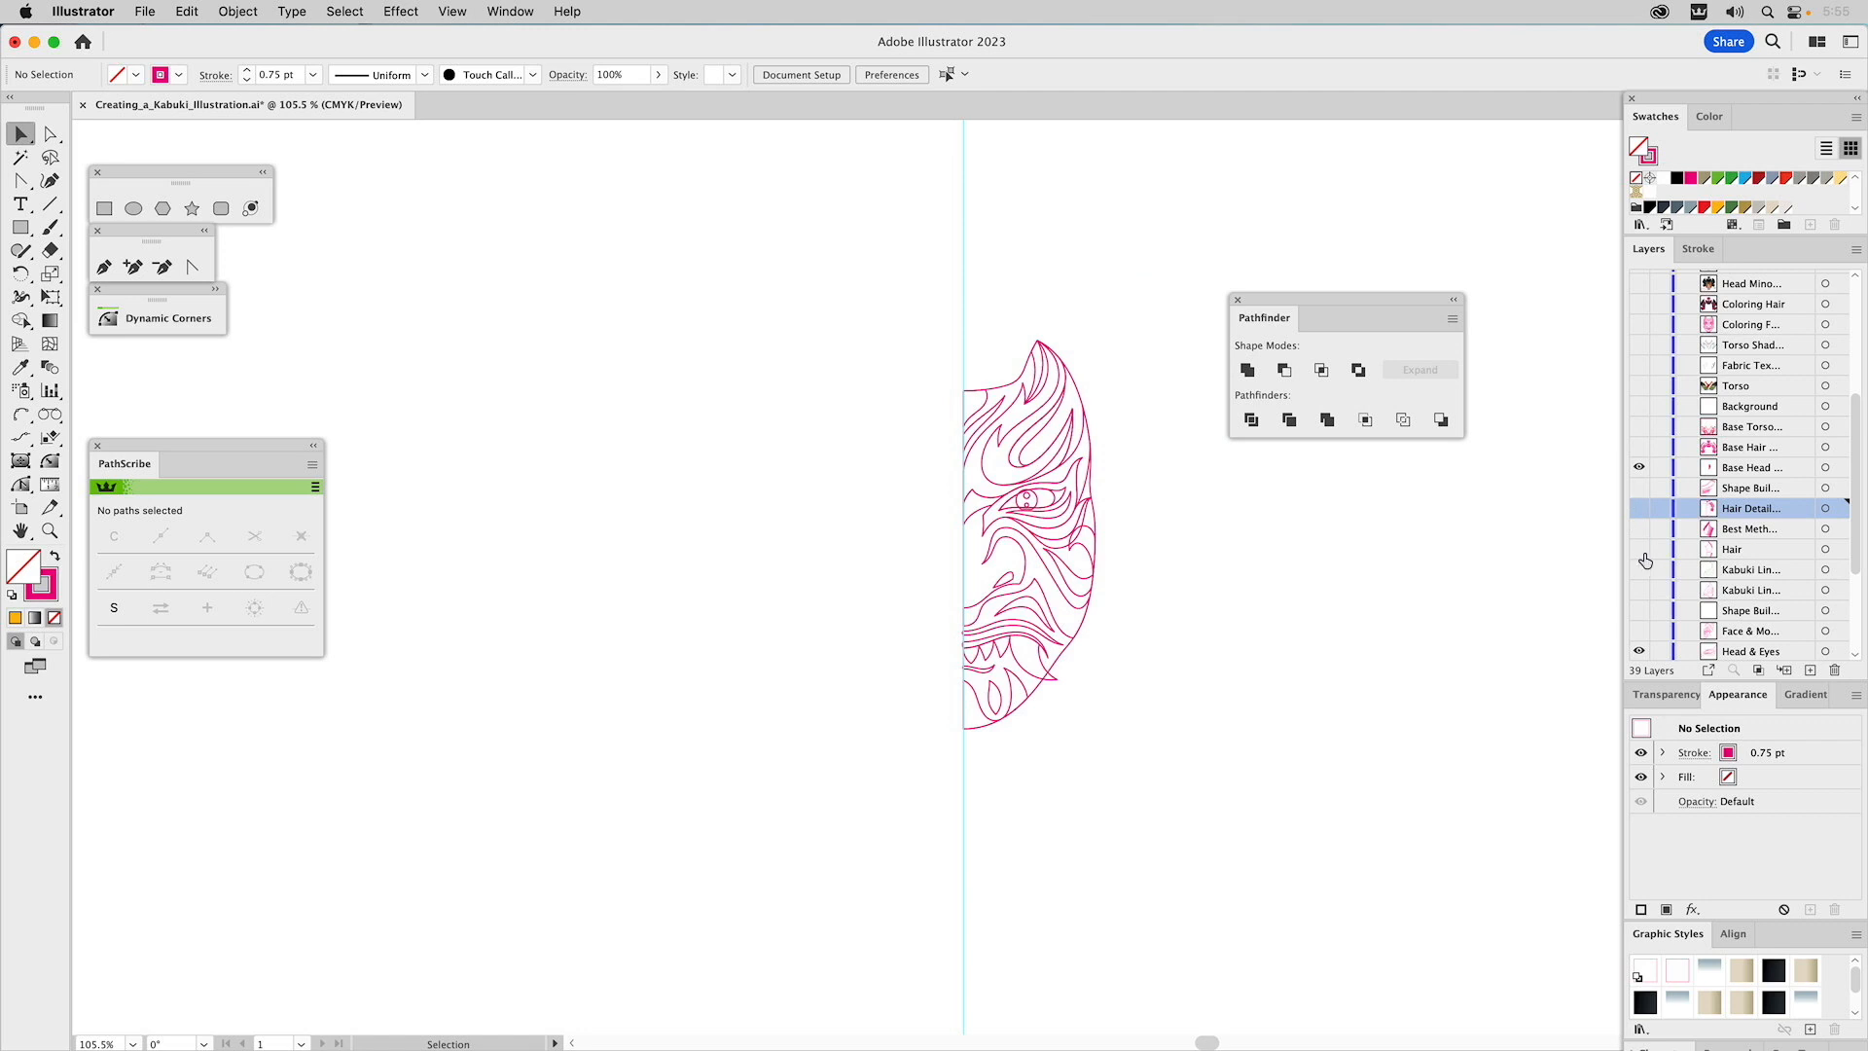
click(1752, 468)
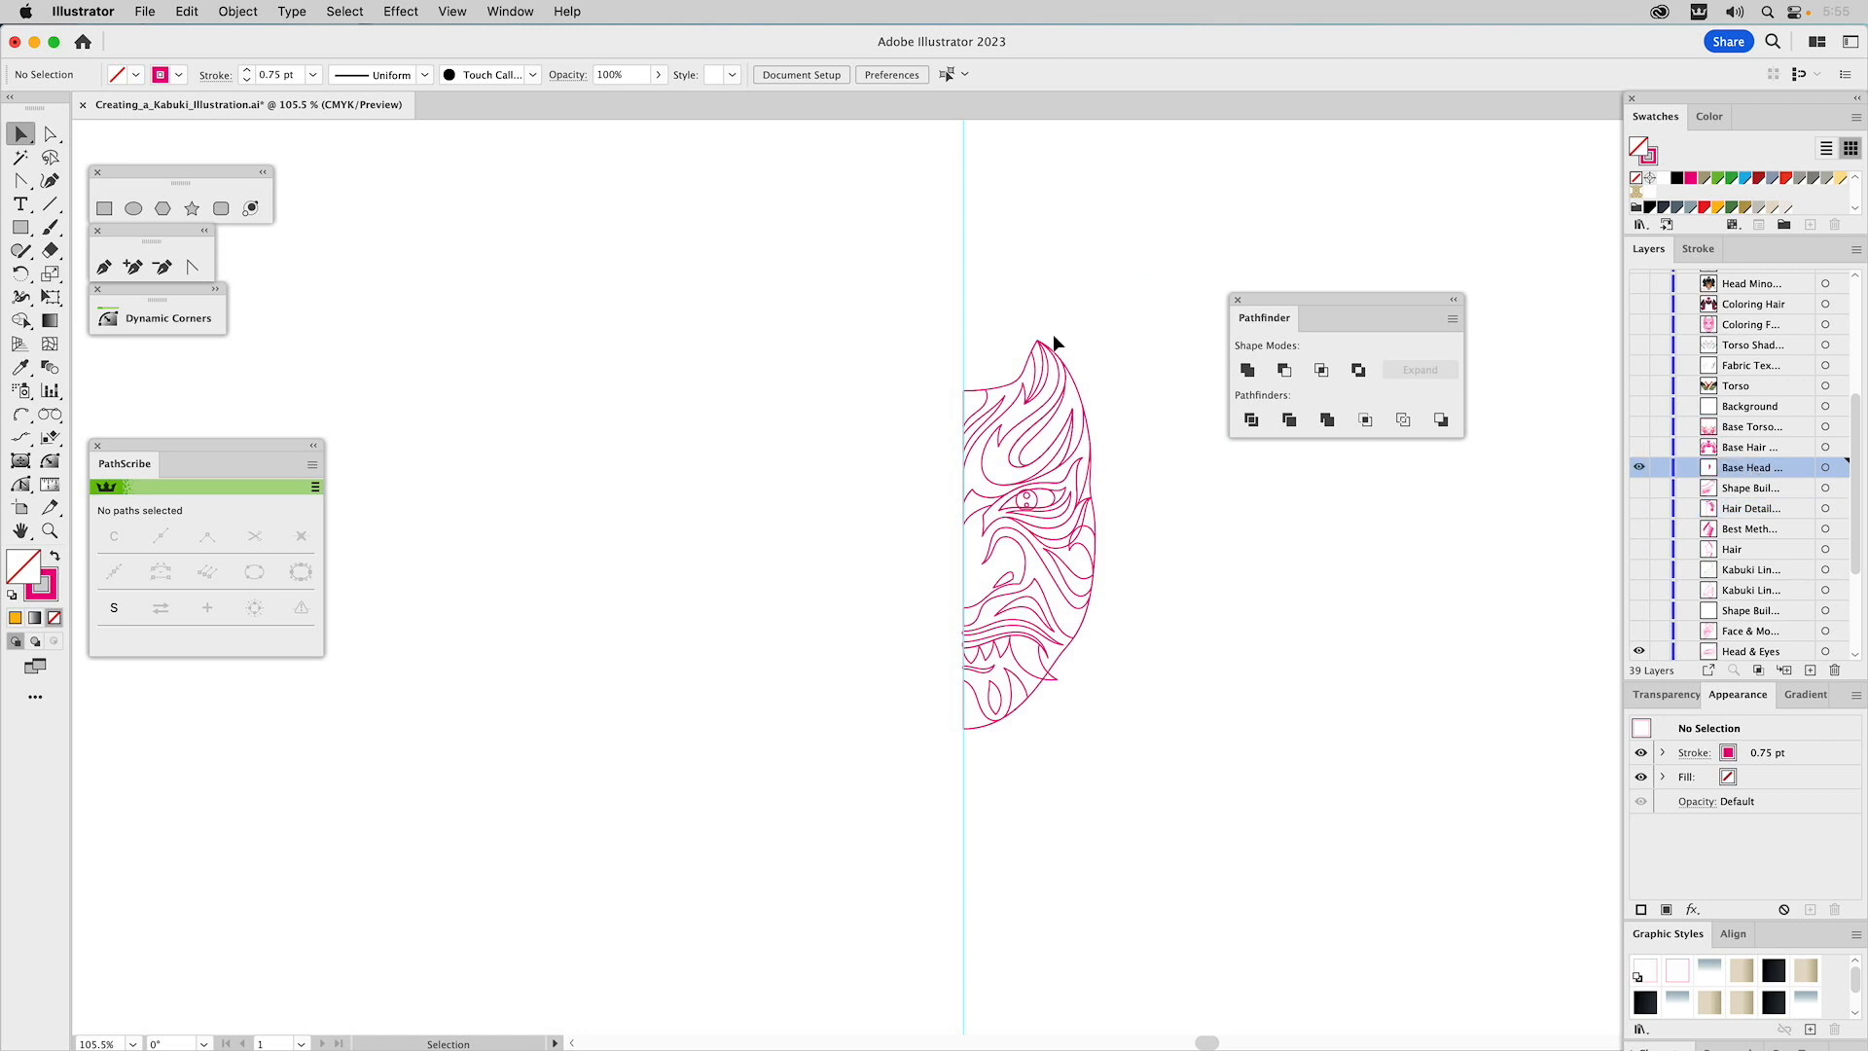
Reflect a copy of the half-face group across the vertical centre guide to complete the symmetrical face.
key(z)
drag(746, 277, 1189, 796)
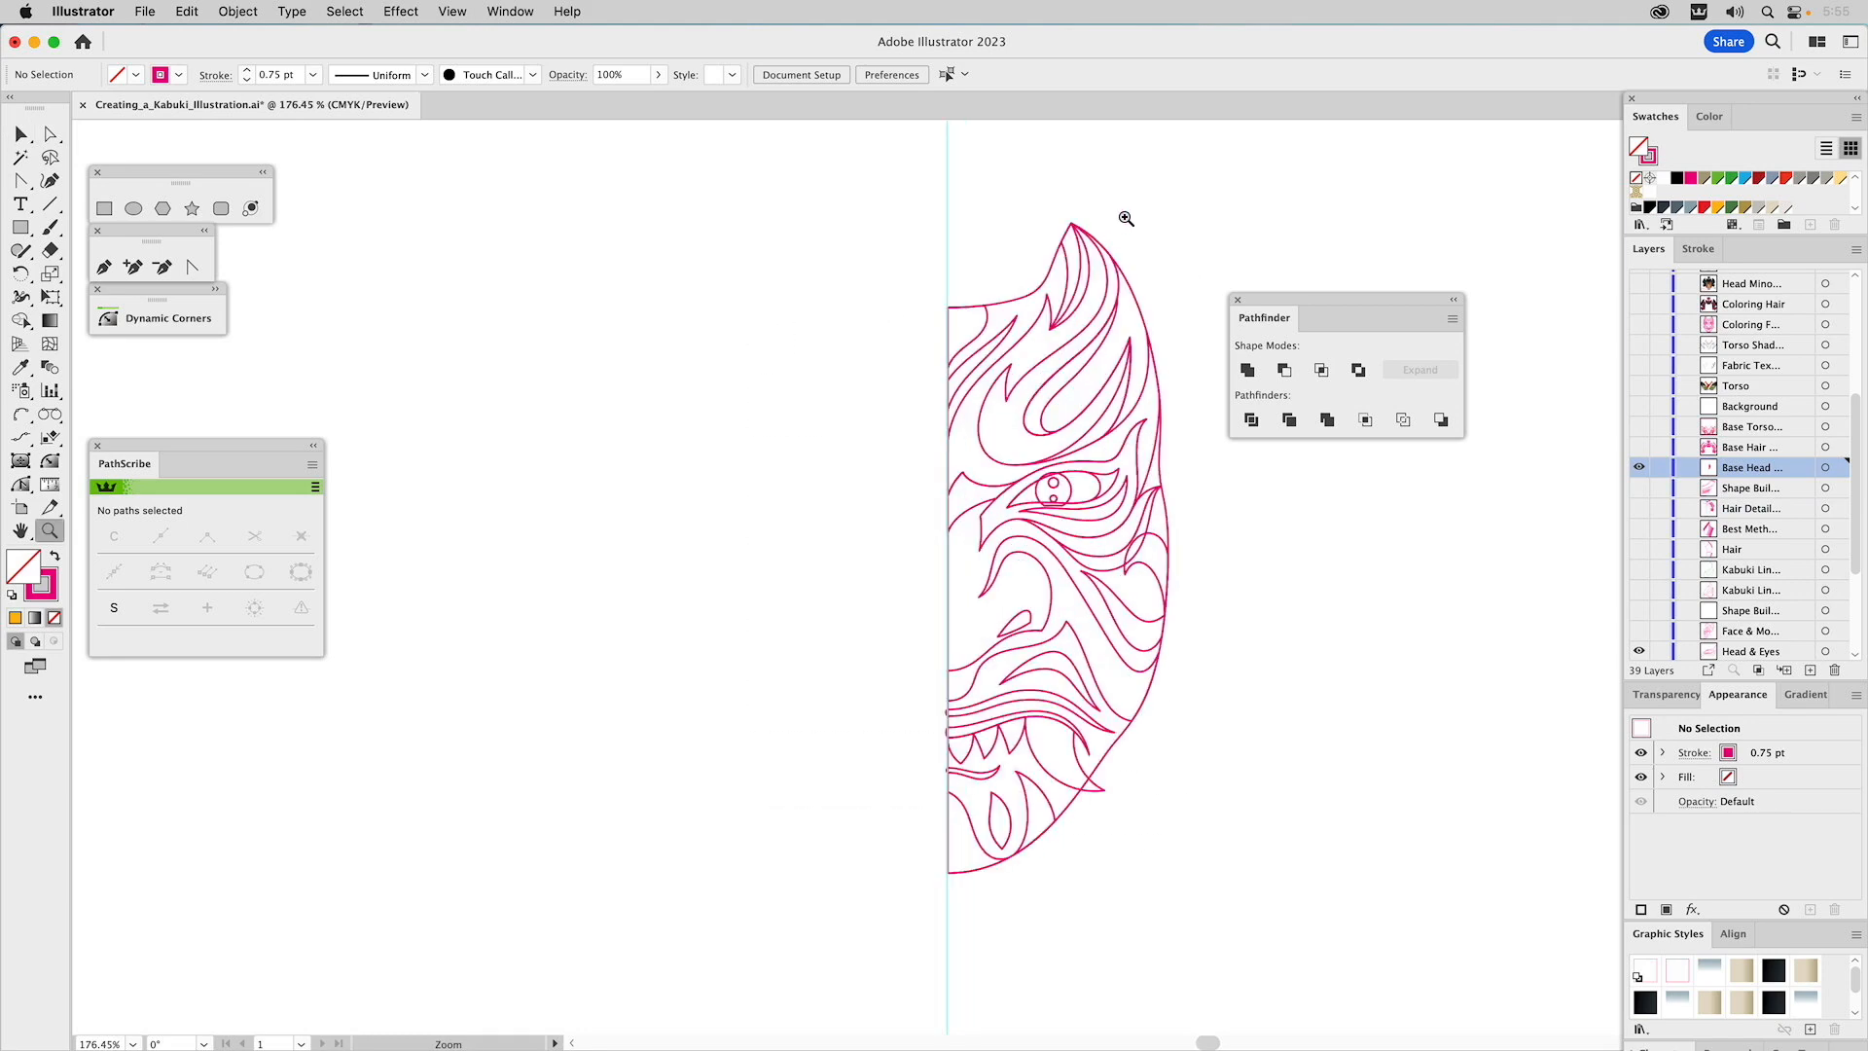
key(v)
drag(1099, 272, 1101, 276)
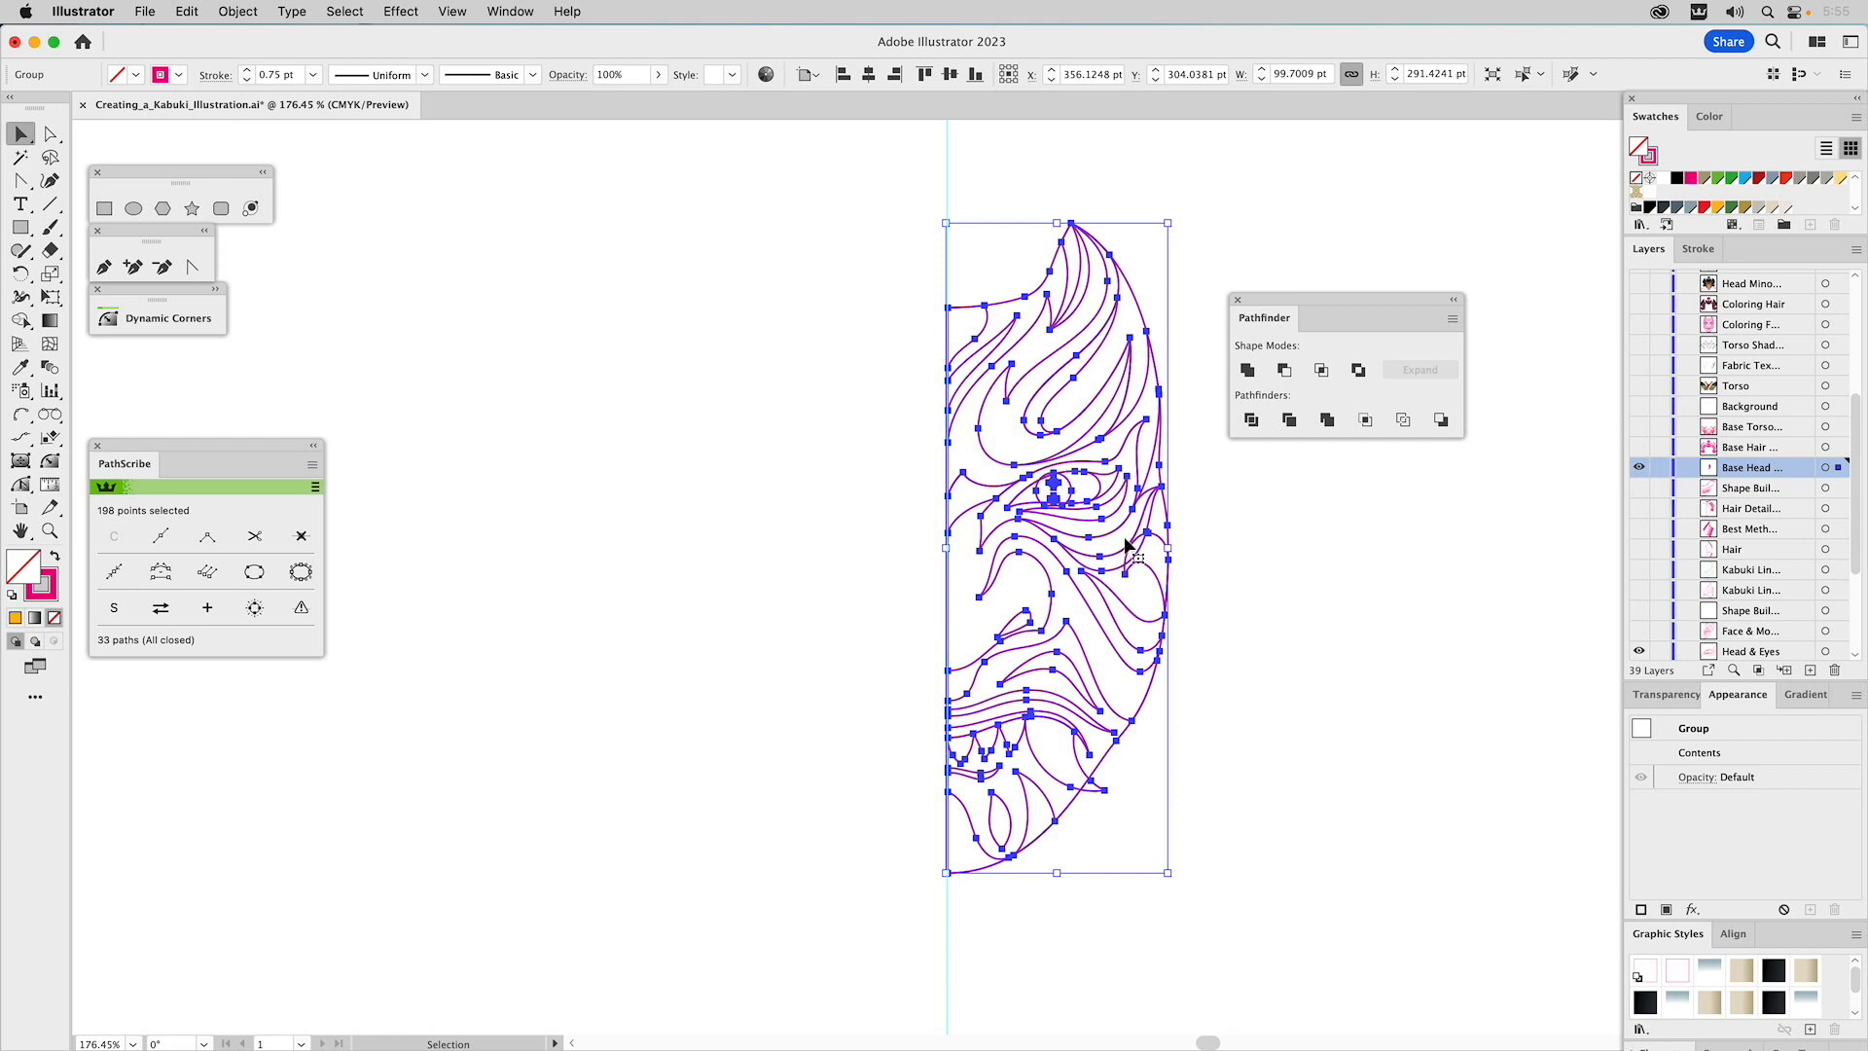
click(39, 282)
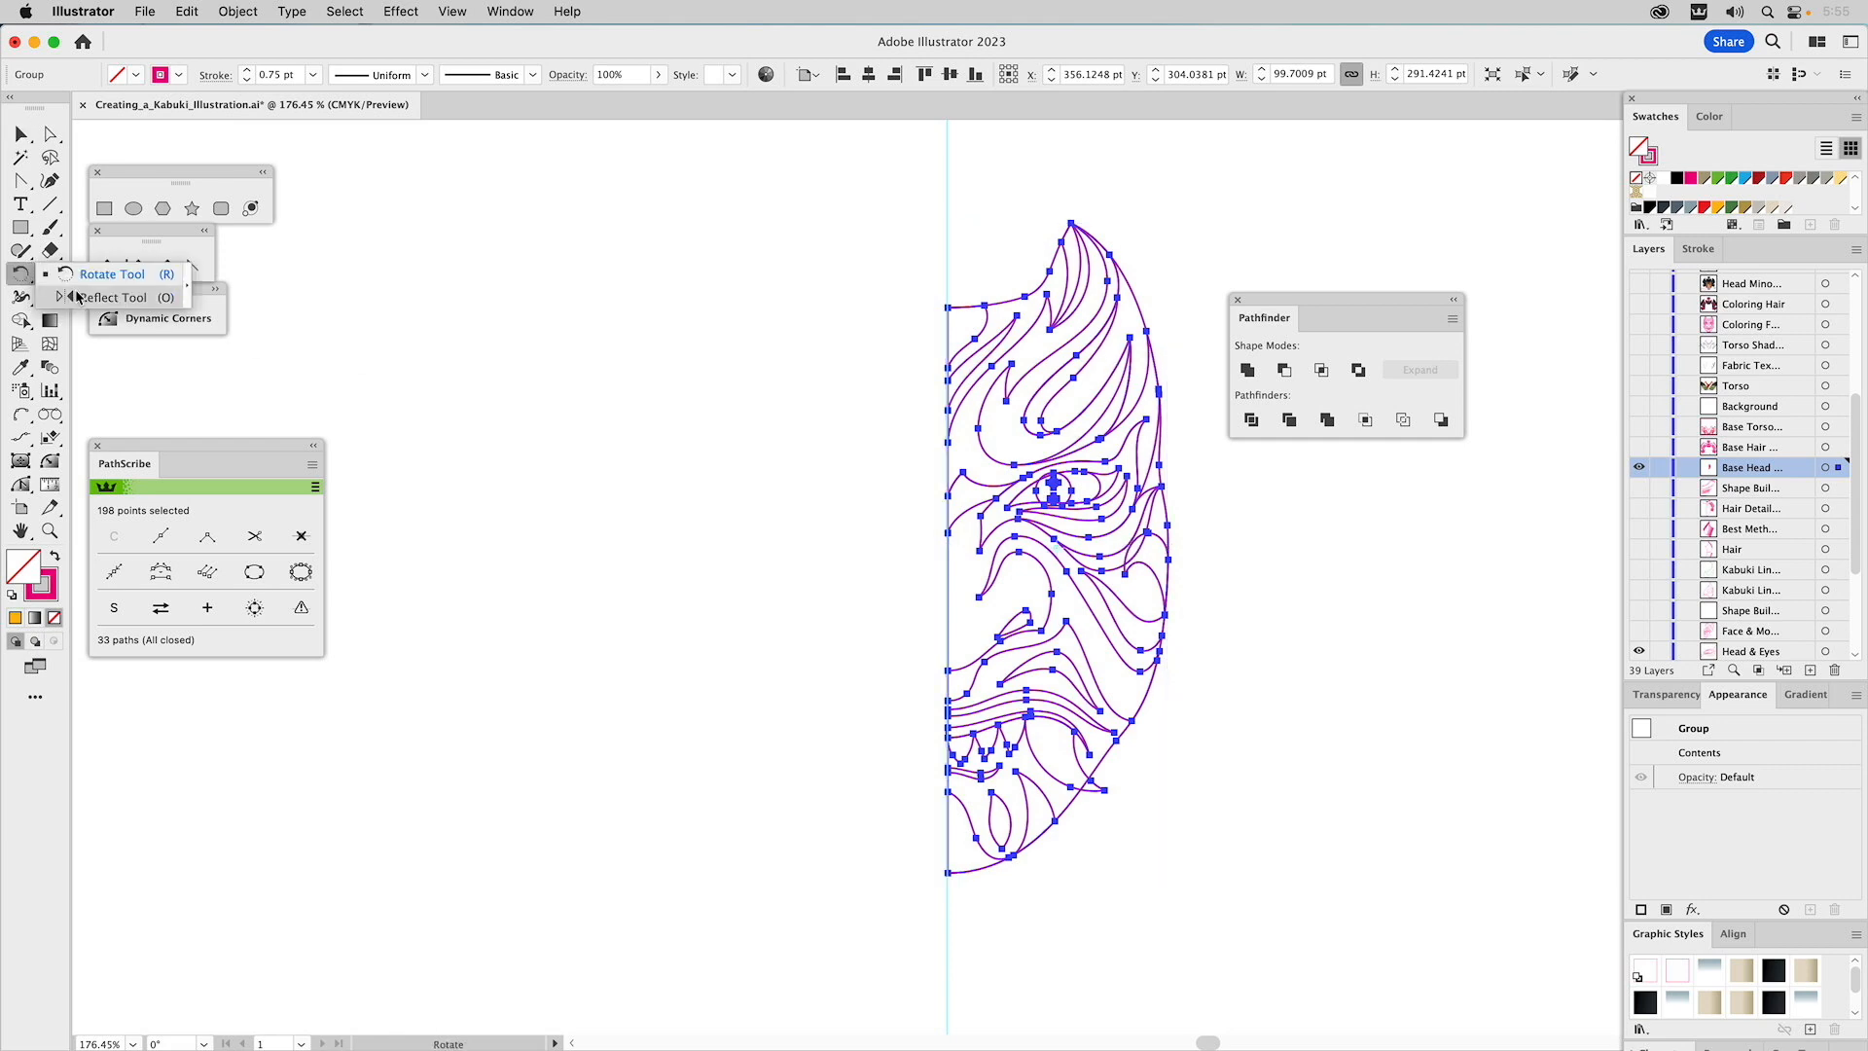
click(76, 295)
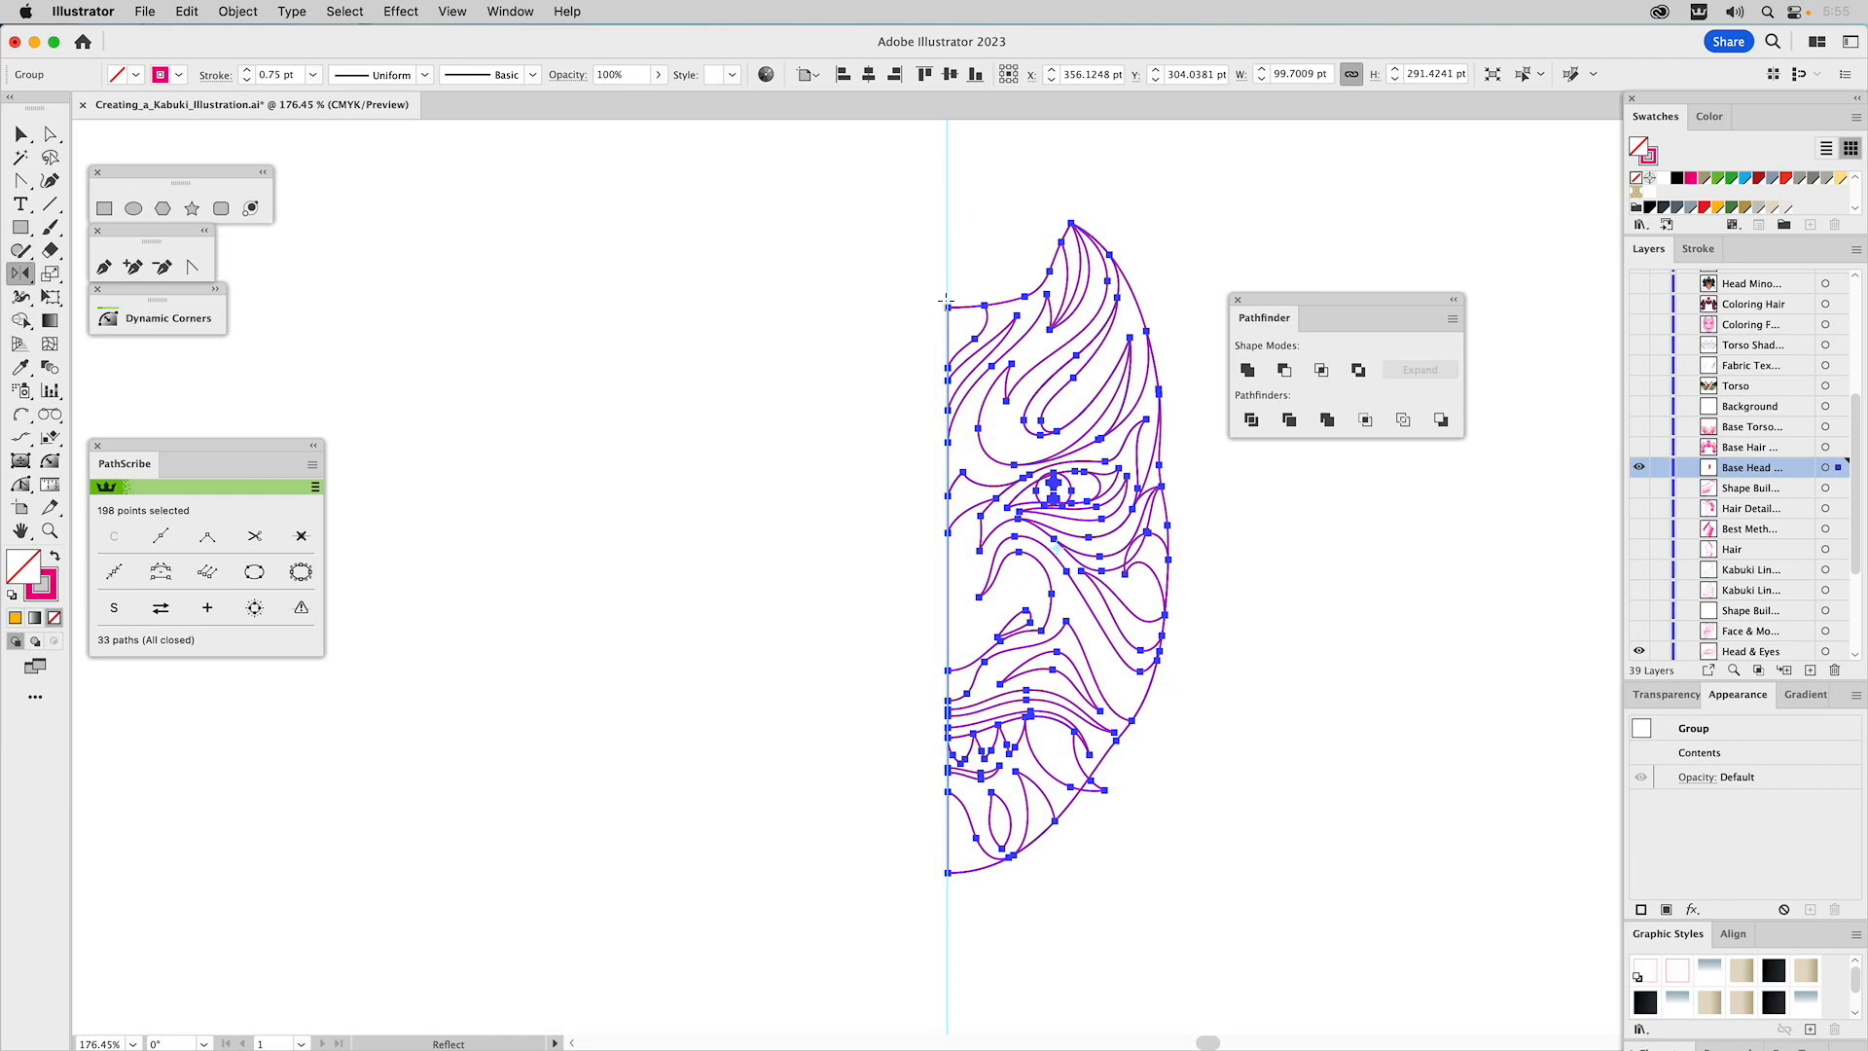
key(v)
key(o)
click(946, 308)
alt+click(946, 413)
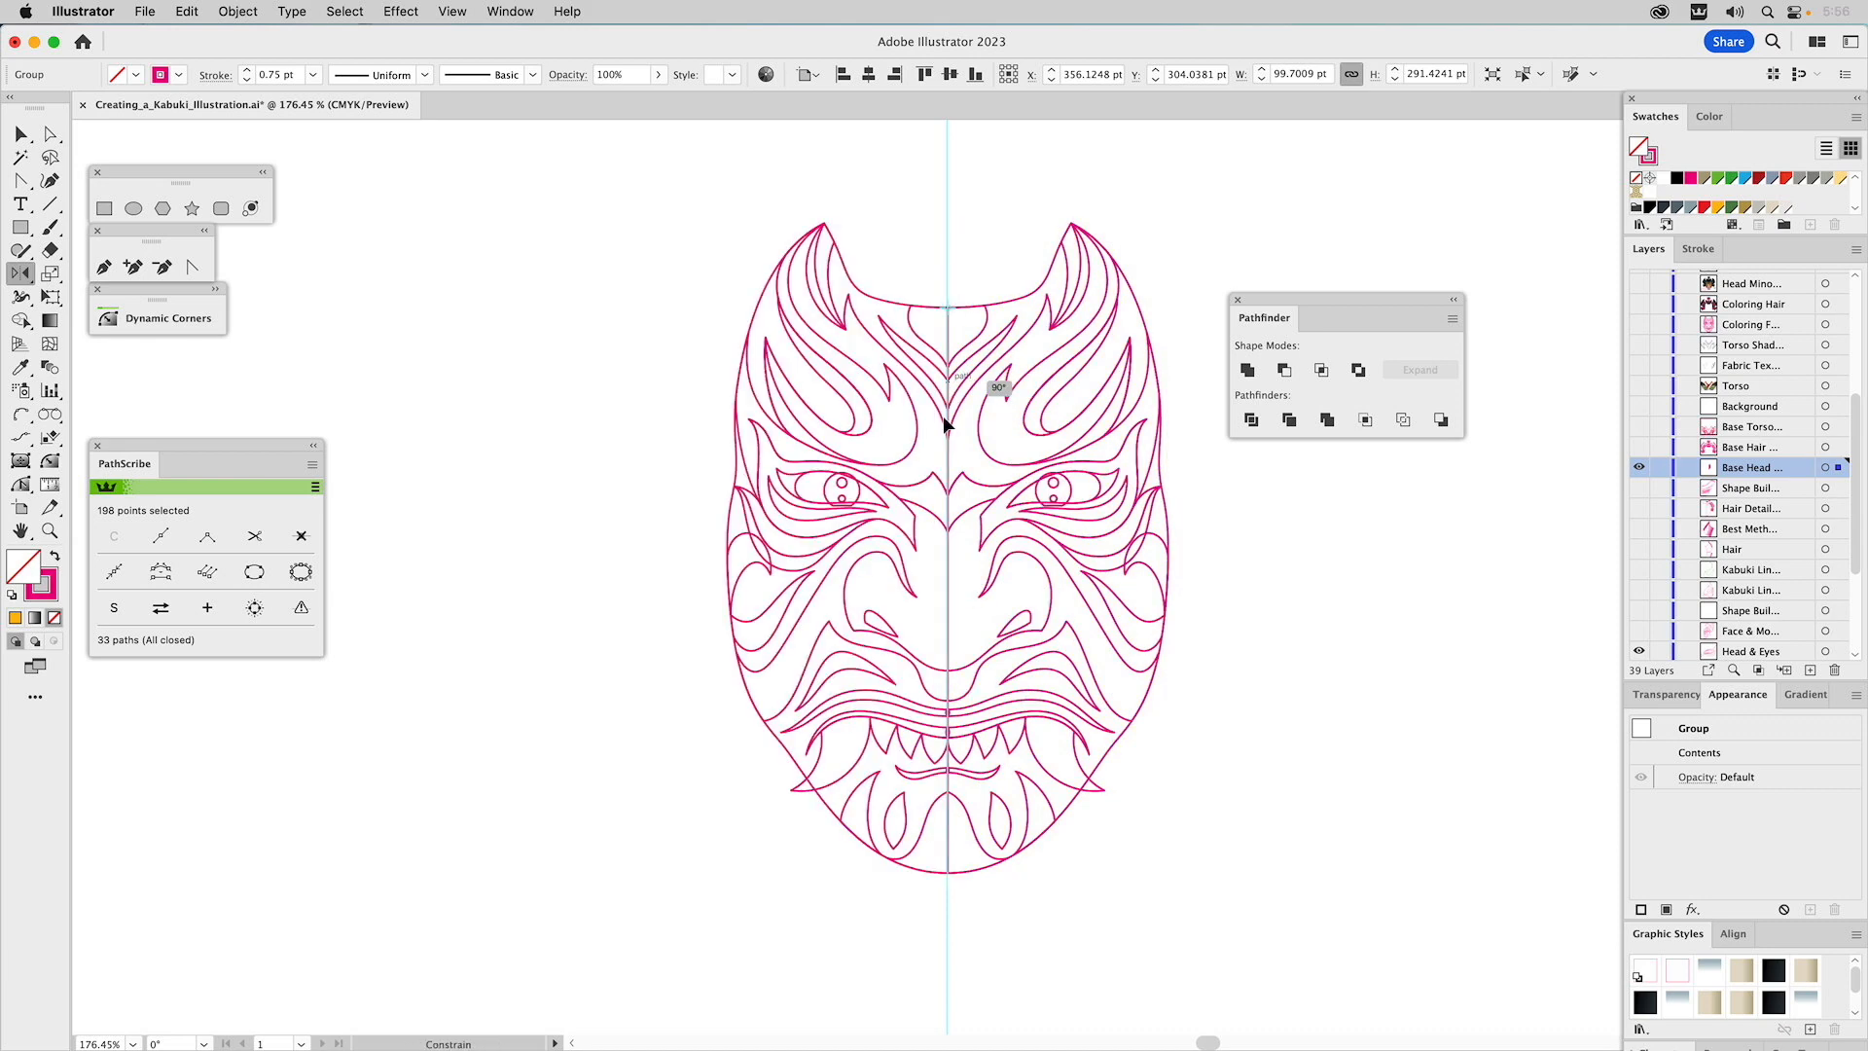
key(v)
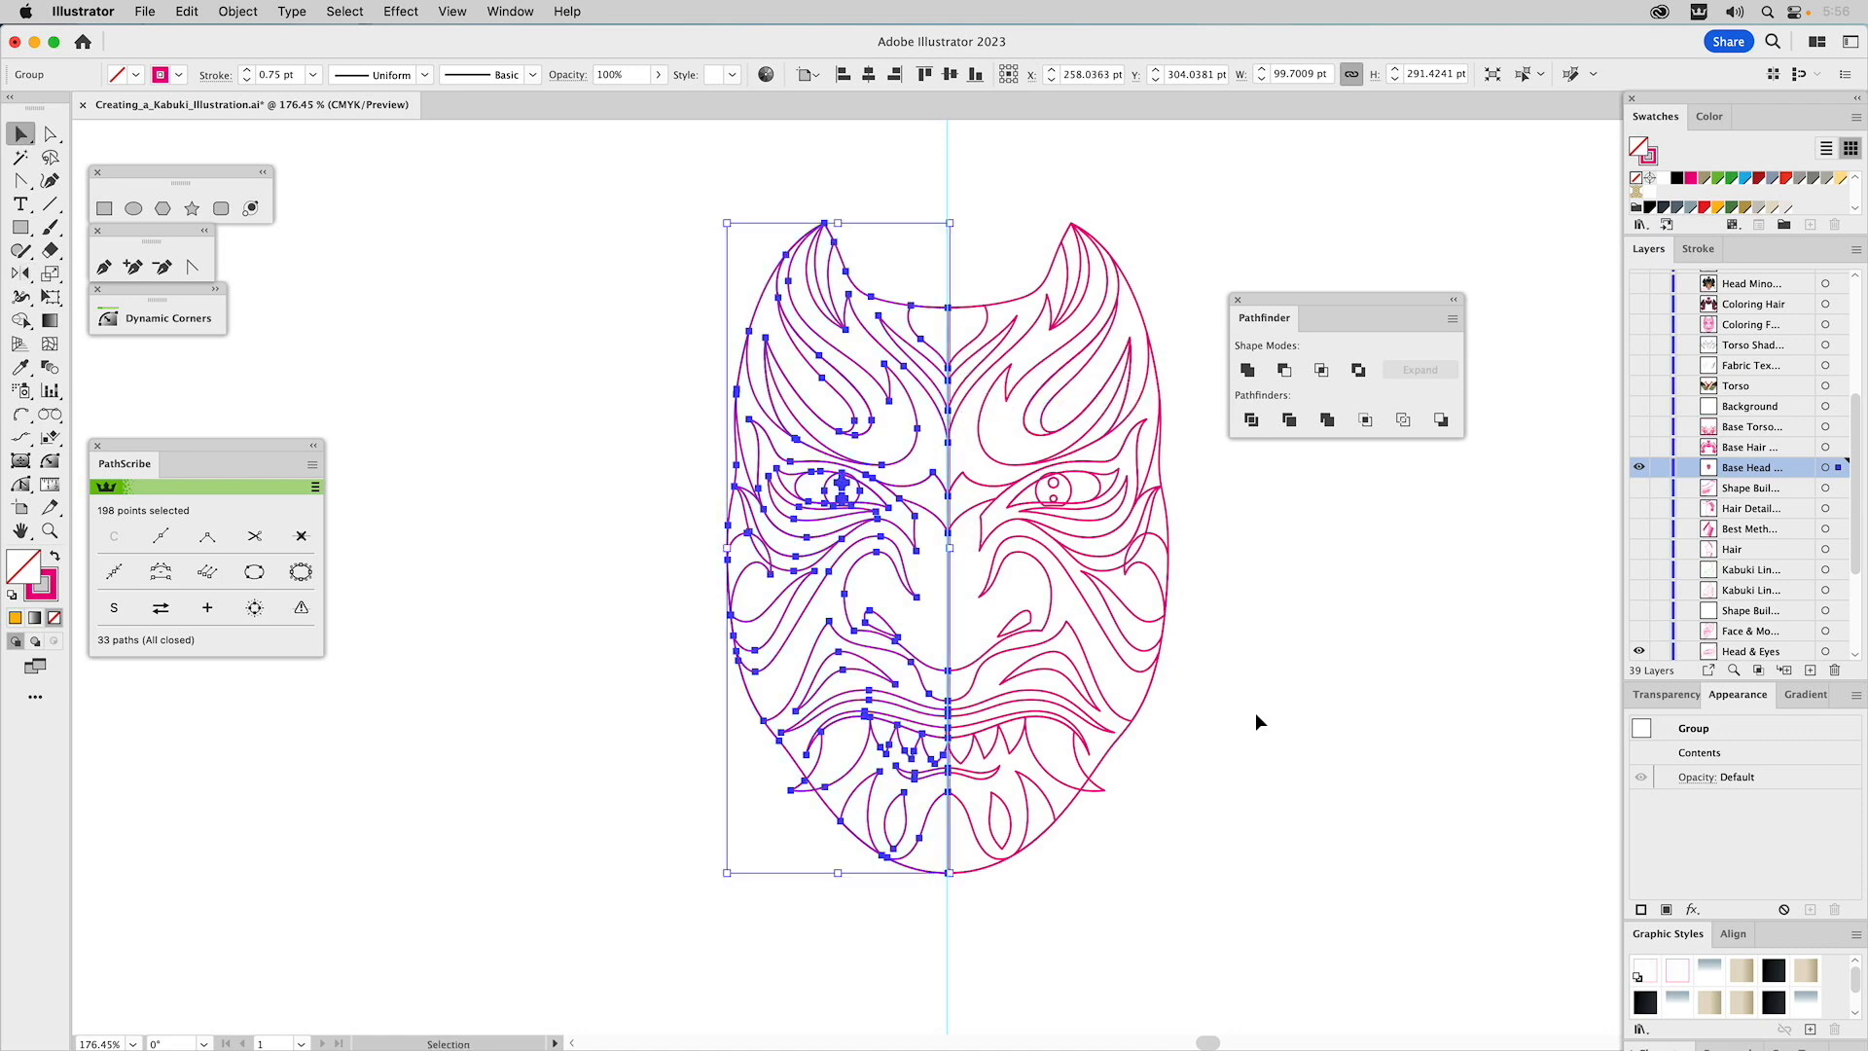
click(1254, 711)
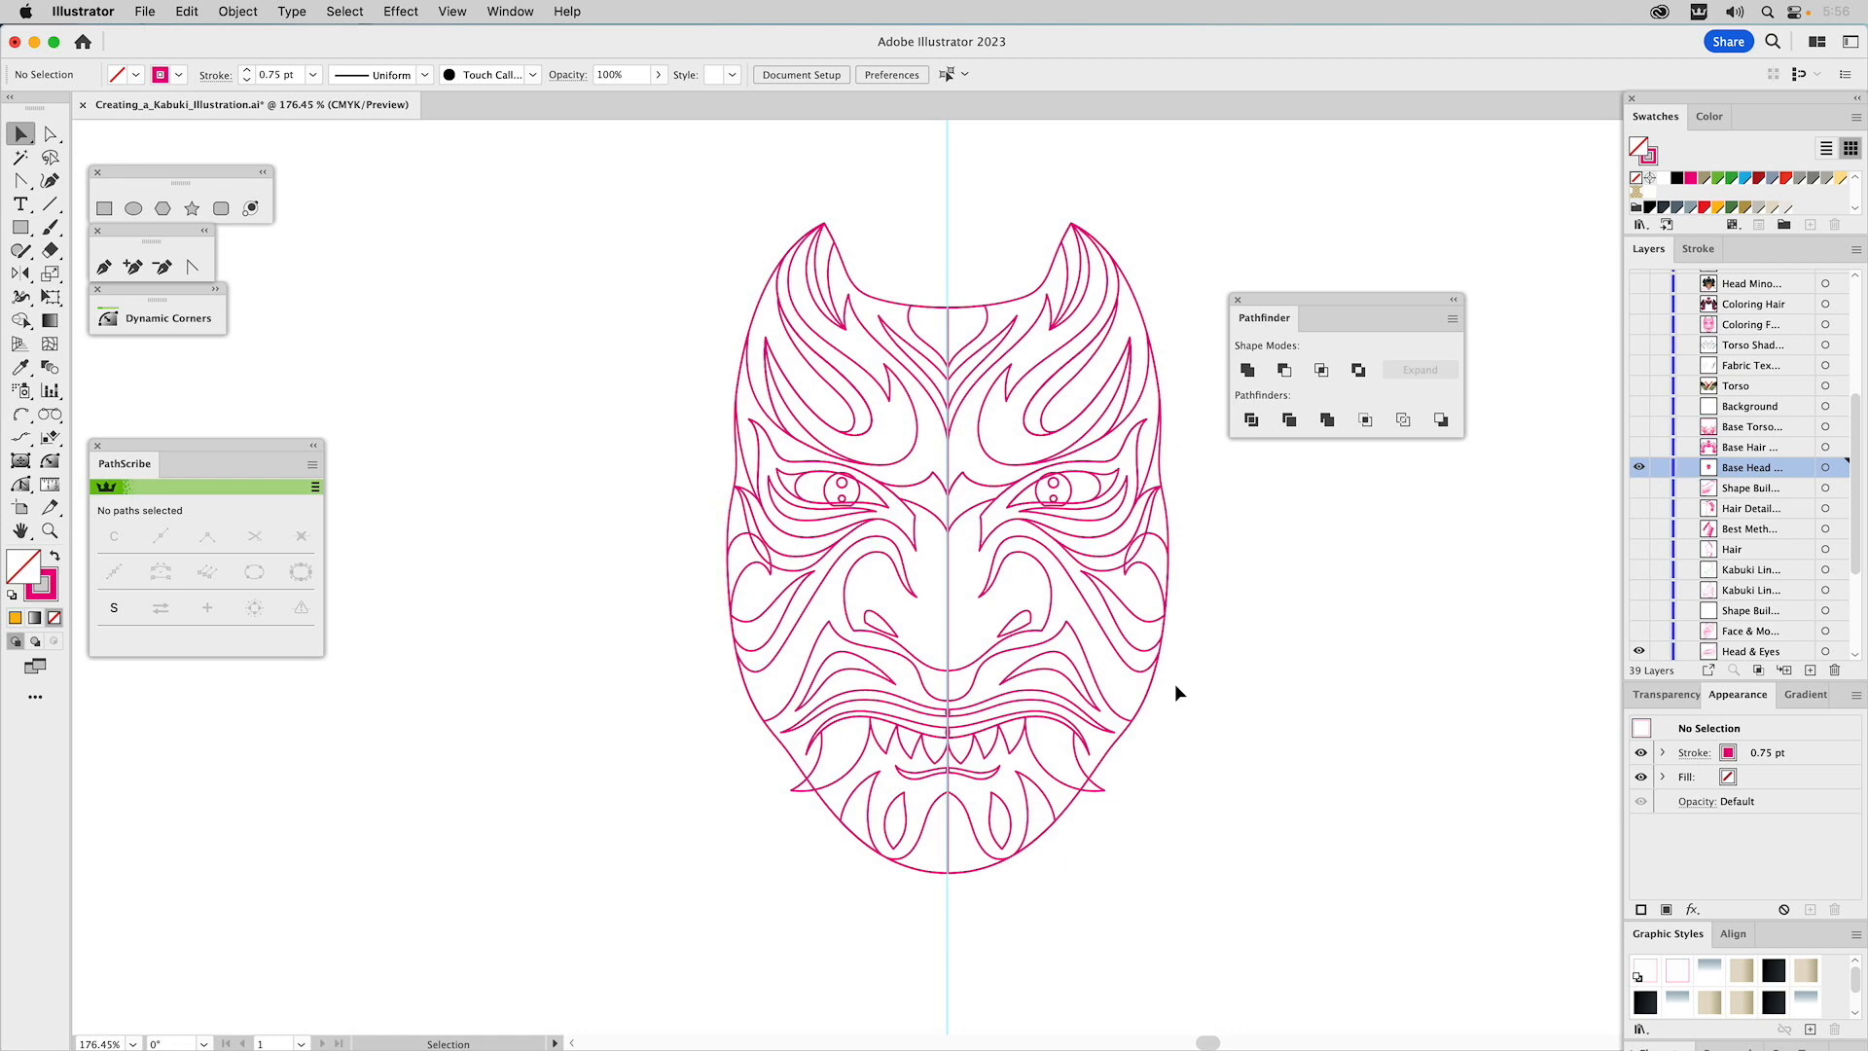
Select both mirrored halves of the face and ungroup them so individual paths are selectable.
drag(735, 288, 1210, 907)
click(1264, 564)
click(1165, 576)
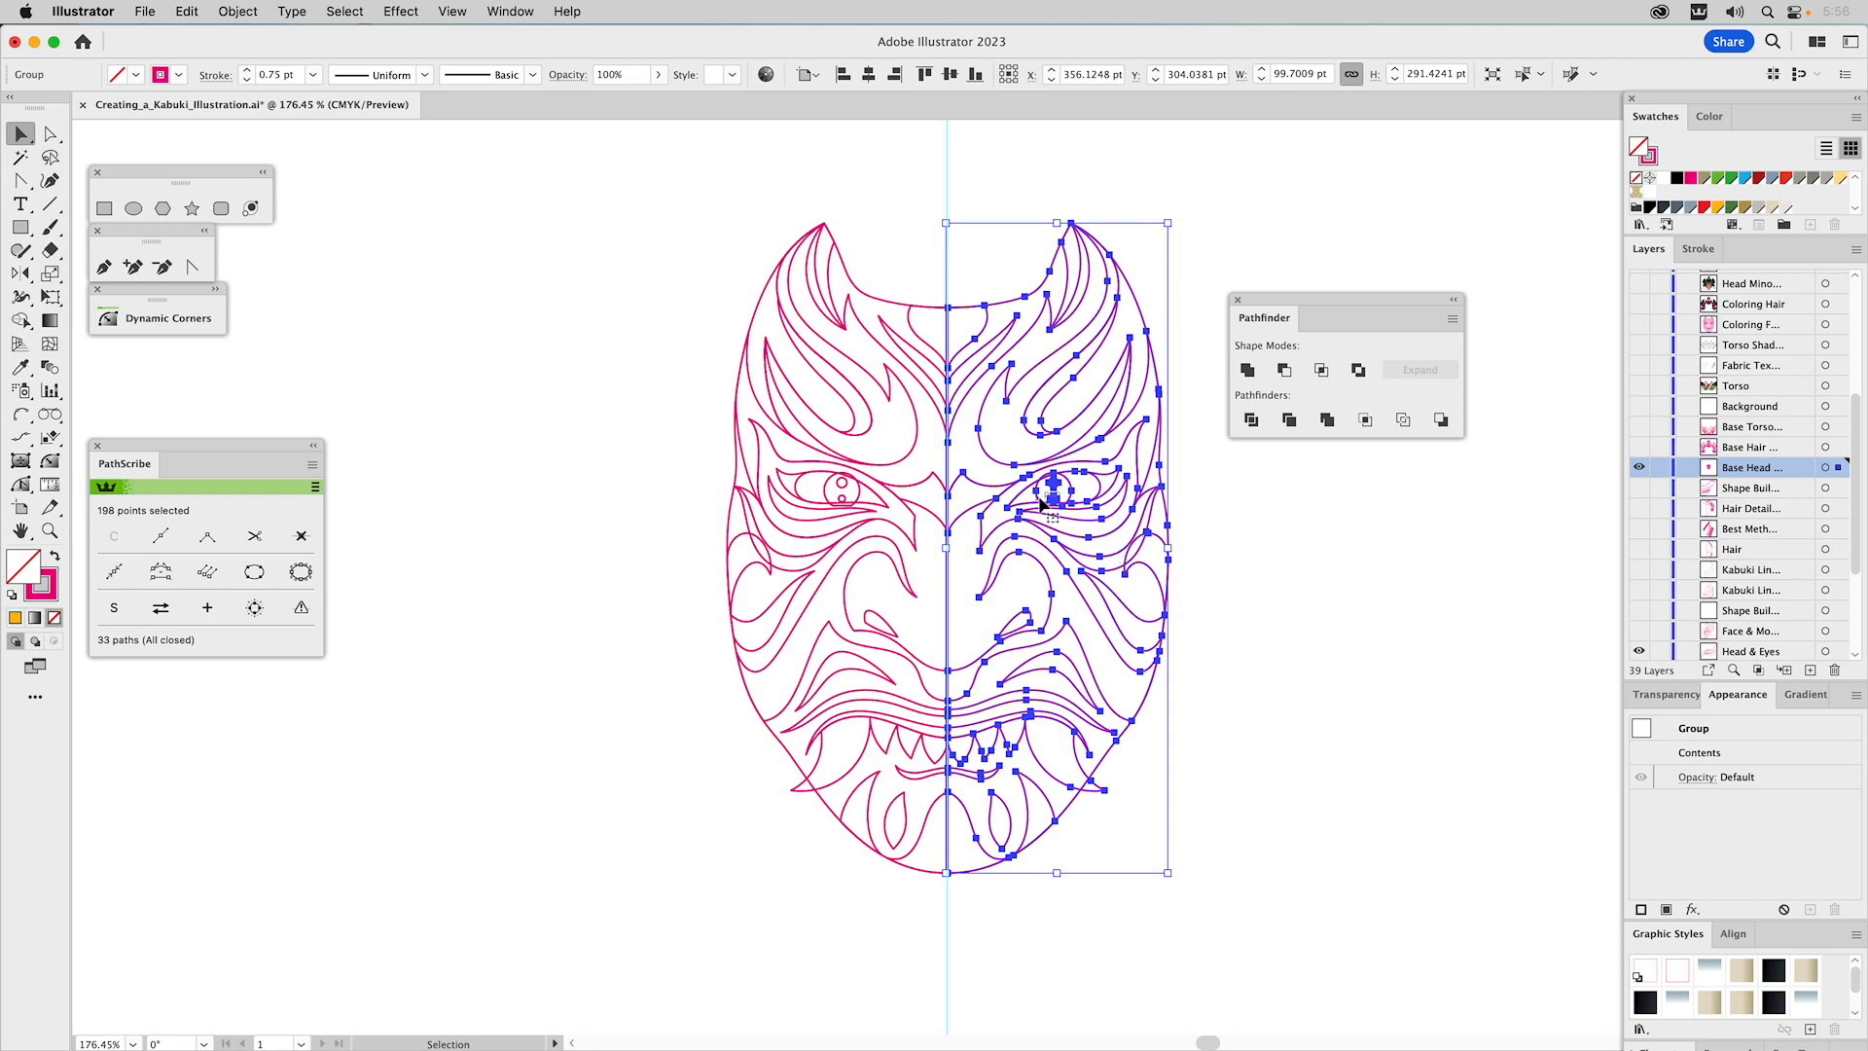
drag(1114, 181, 646, 874)
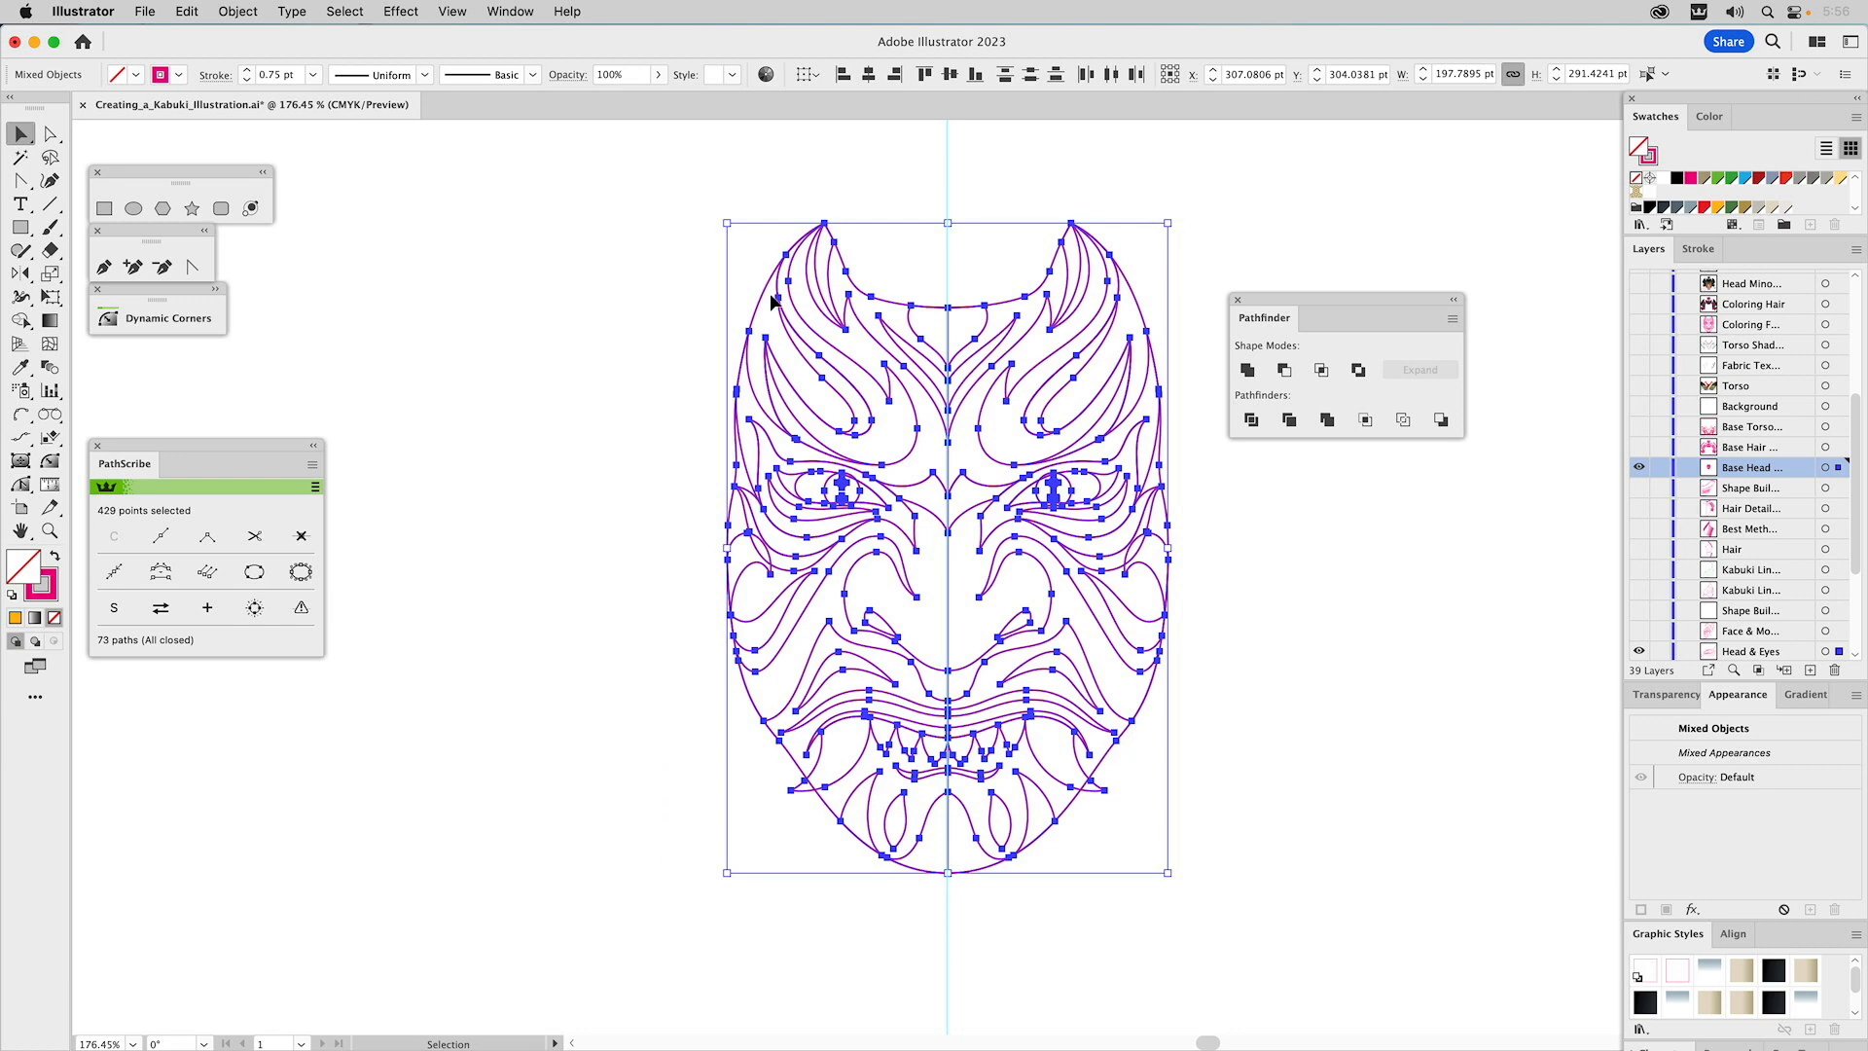
click(238, 11)
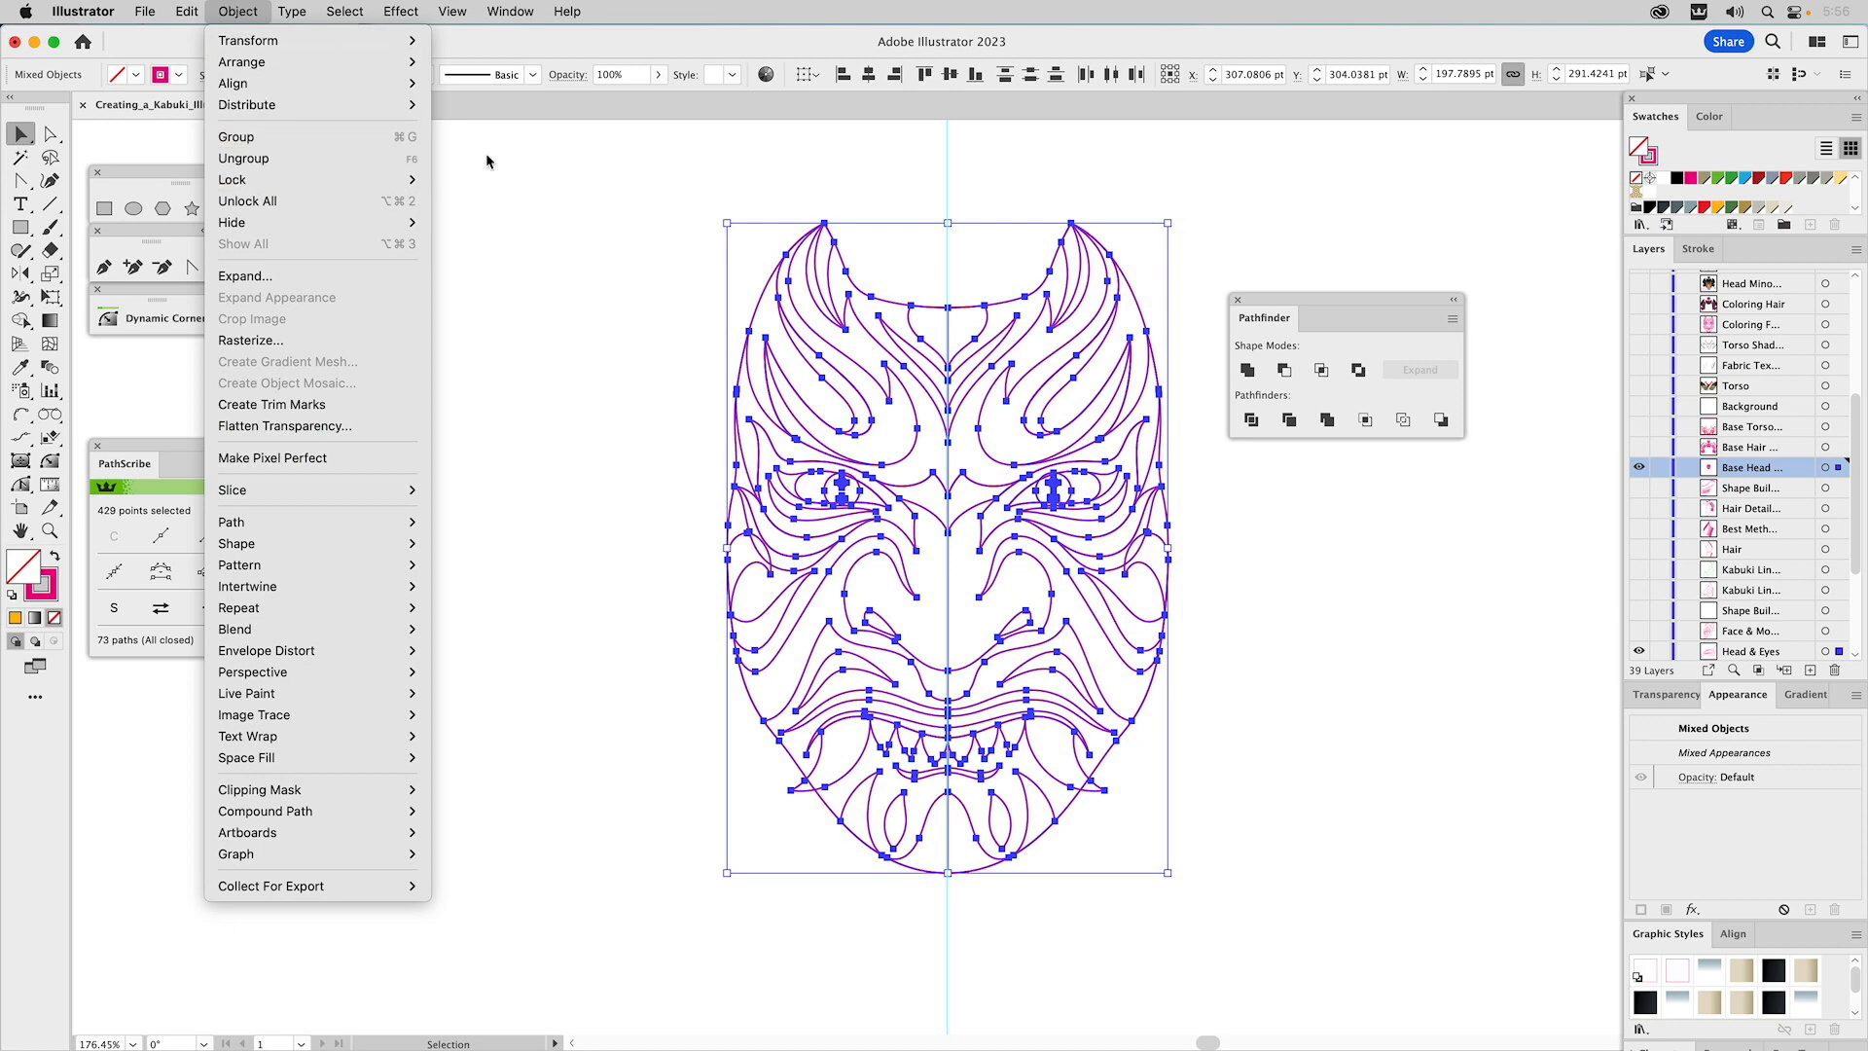
click(604, 166)
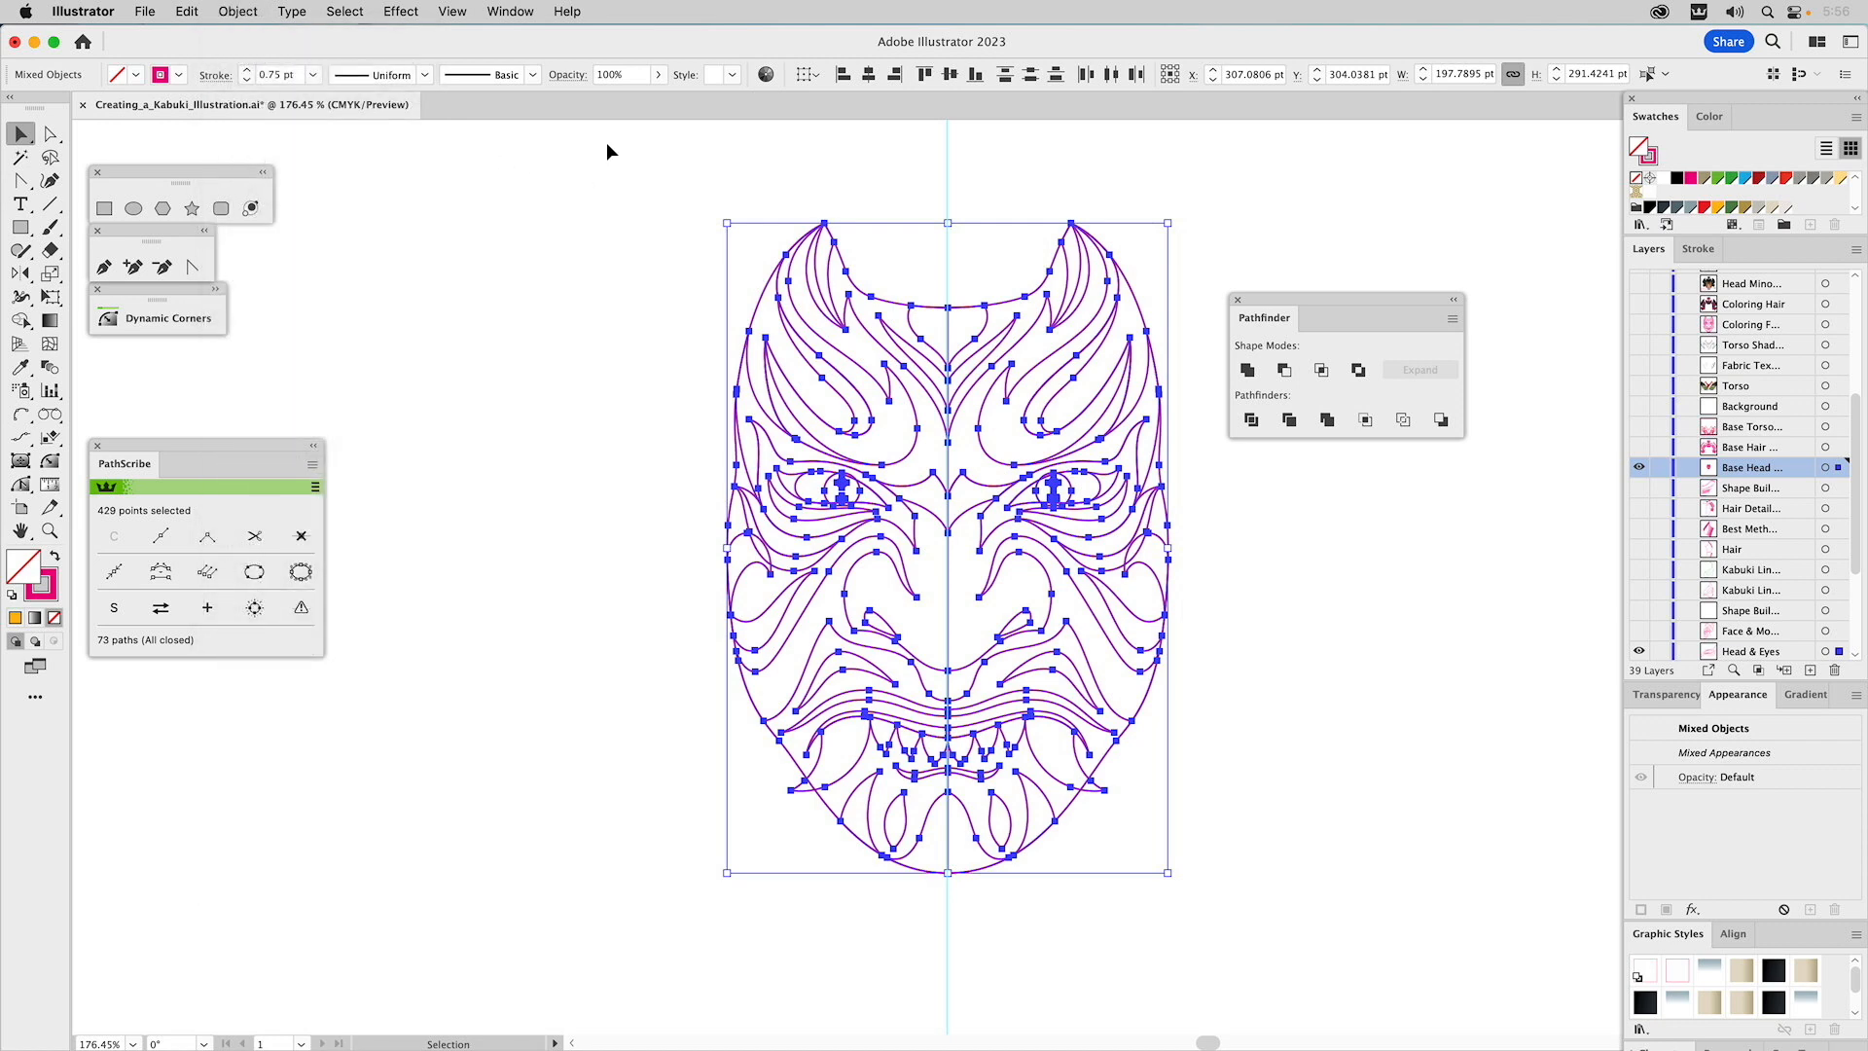
key(shift+super+g)
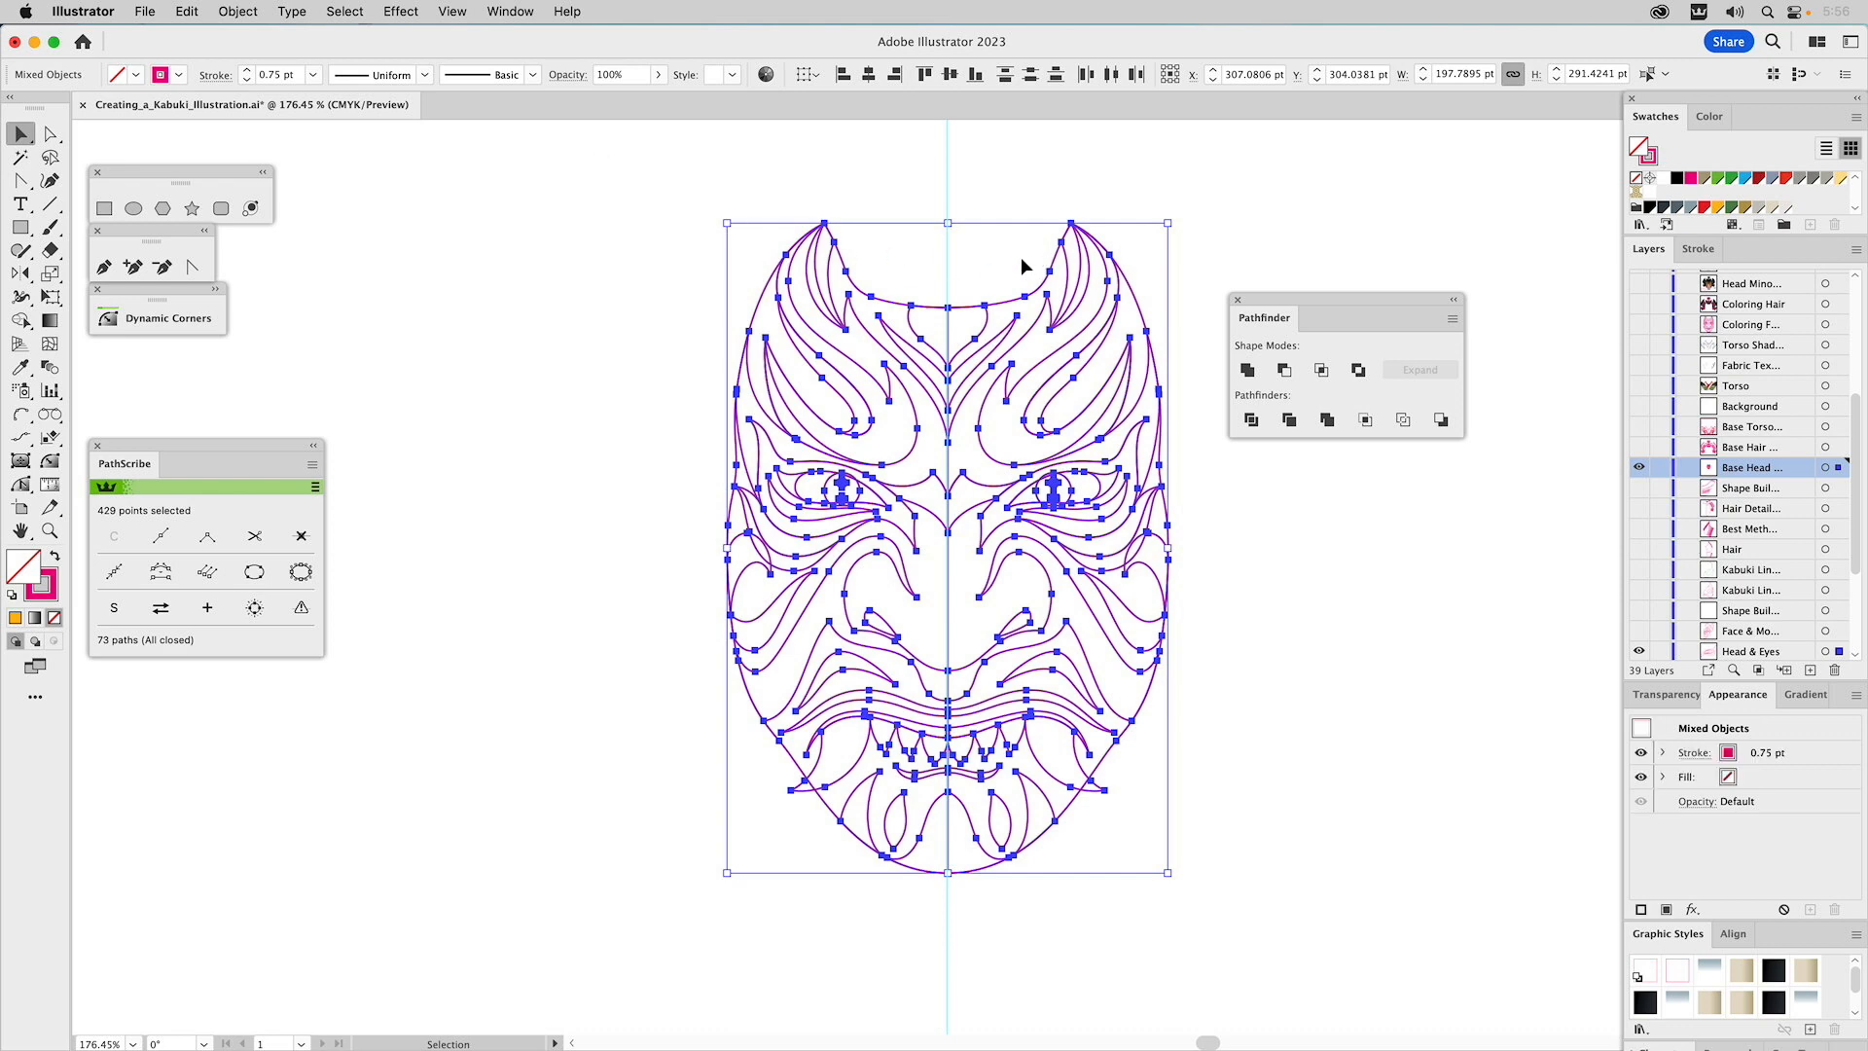
click(1024, 264)
click(1011, 379)
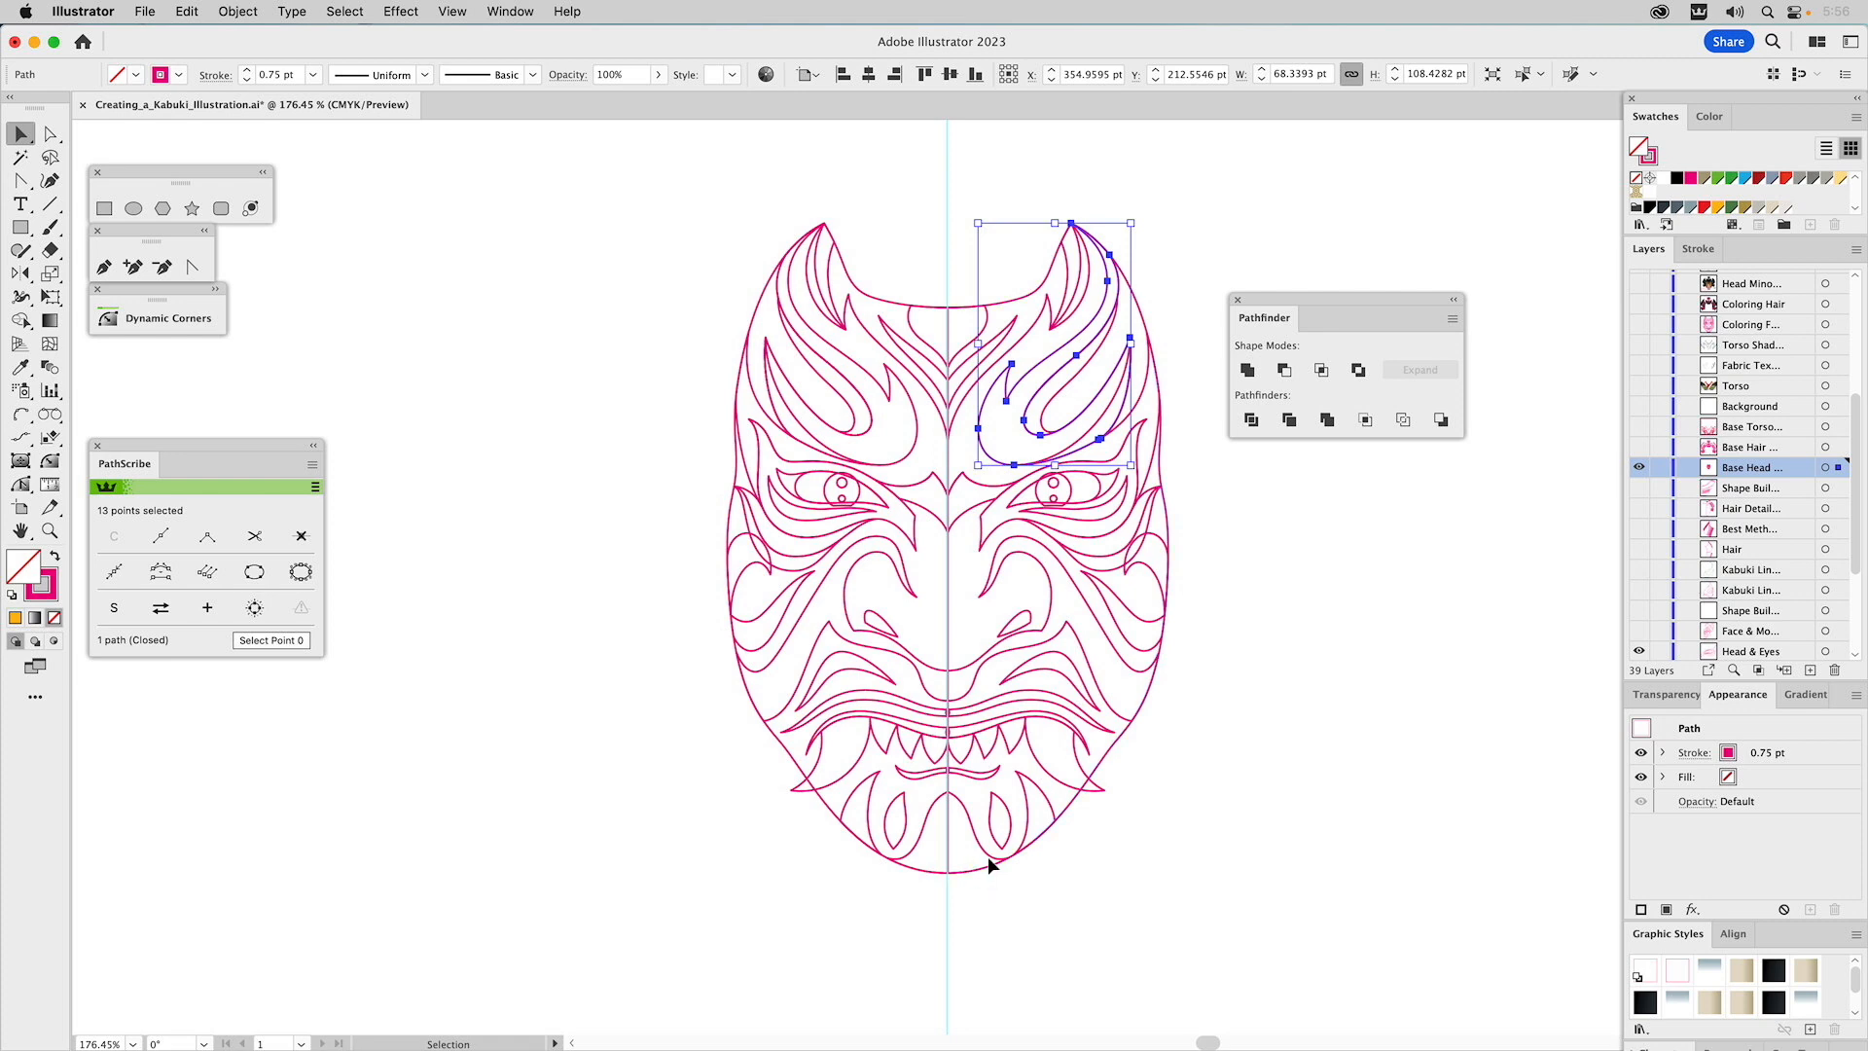
Fill the left half of the head outline with blue and the right half with orange.
click(1076, 814)
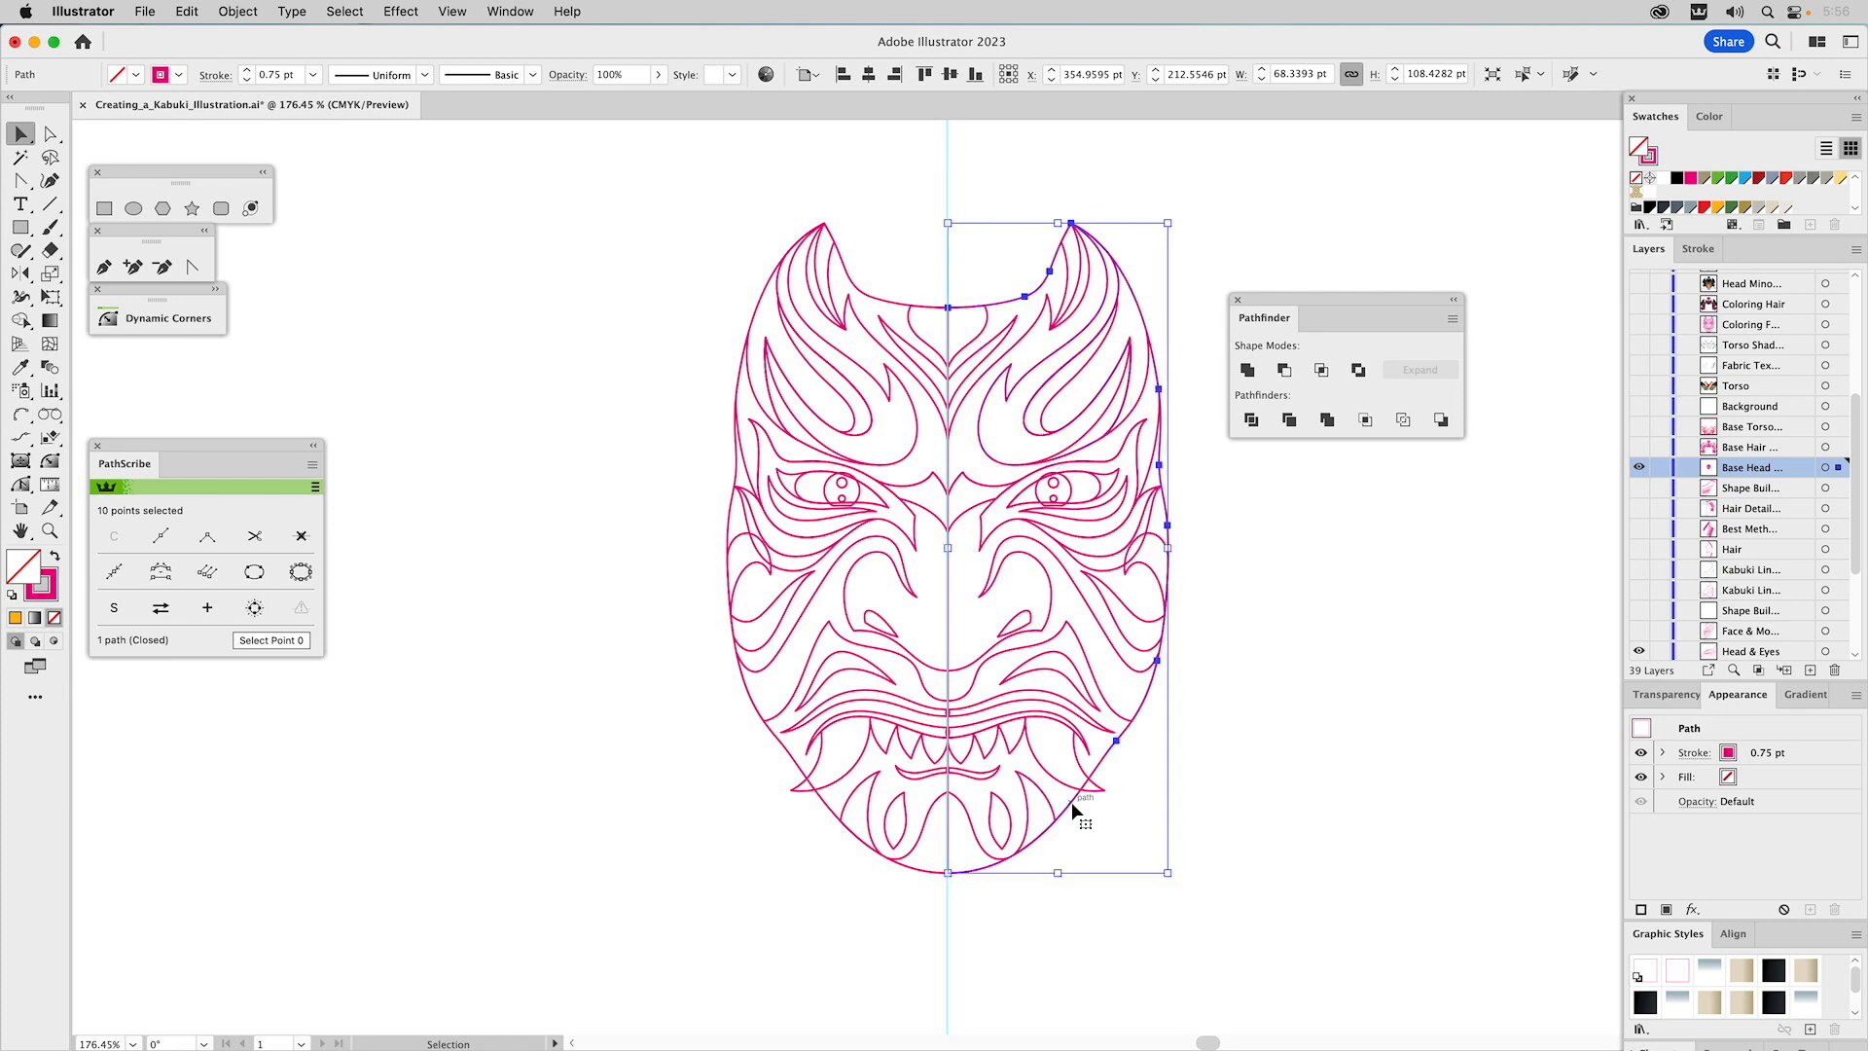
shift+click(835, 813)
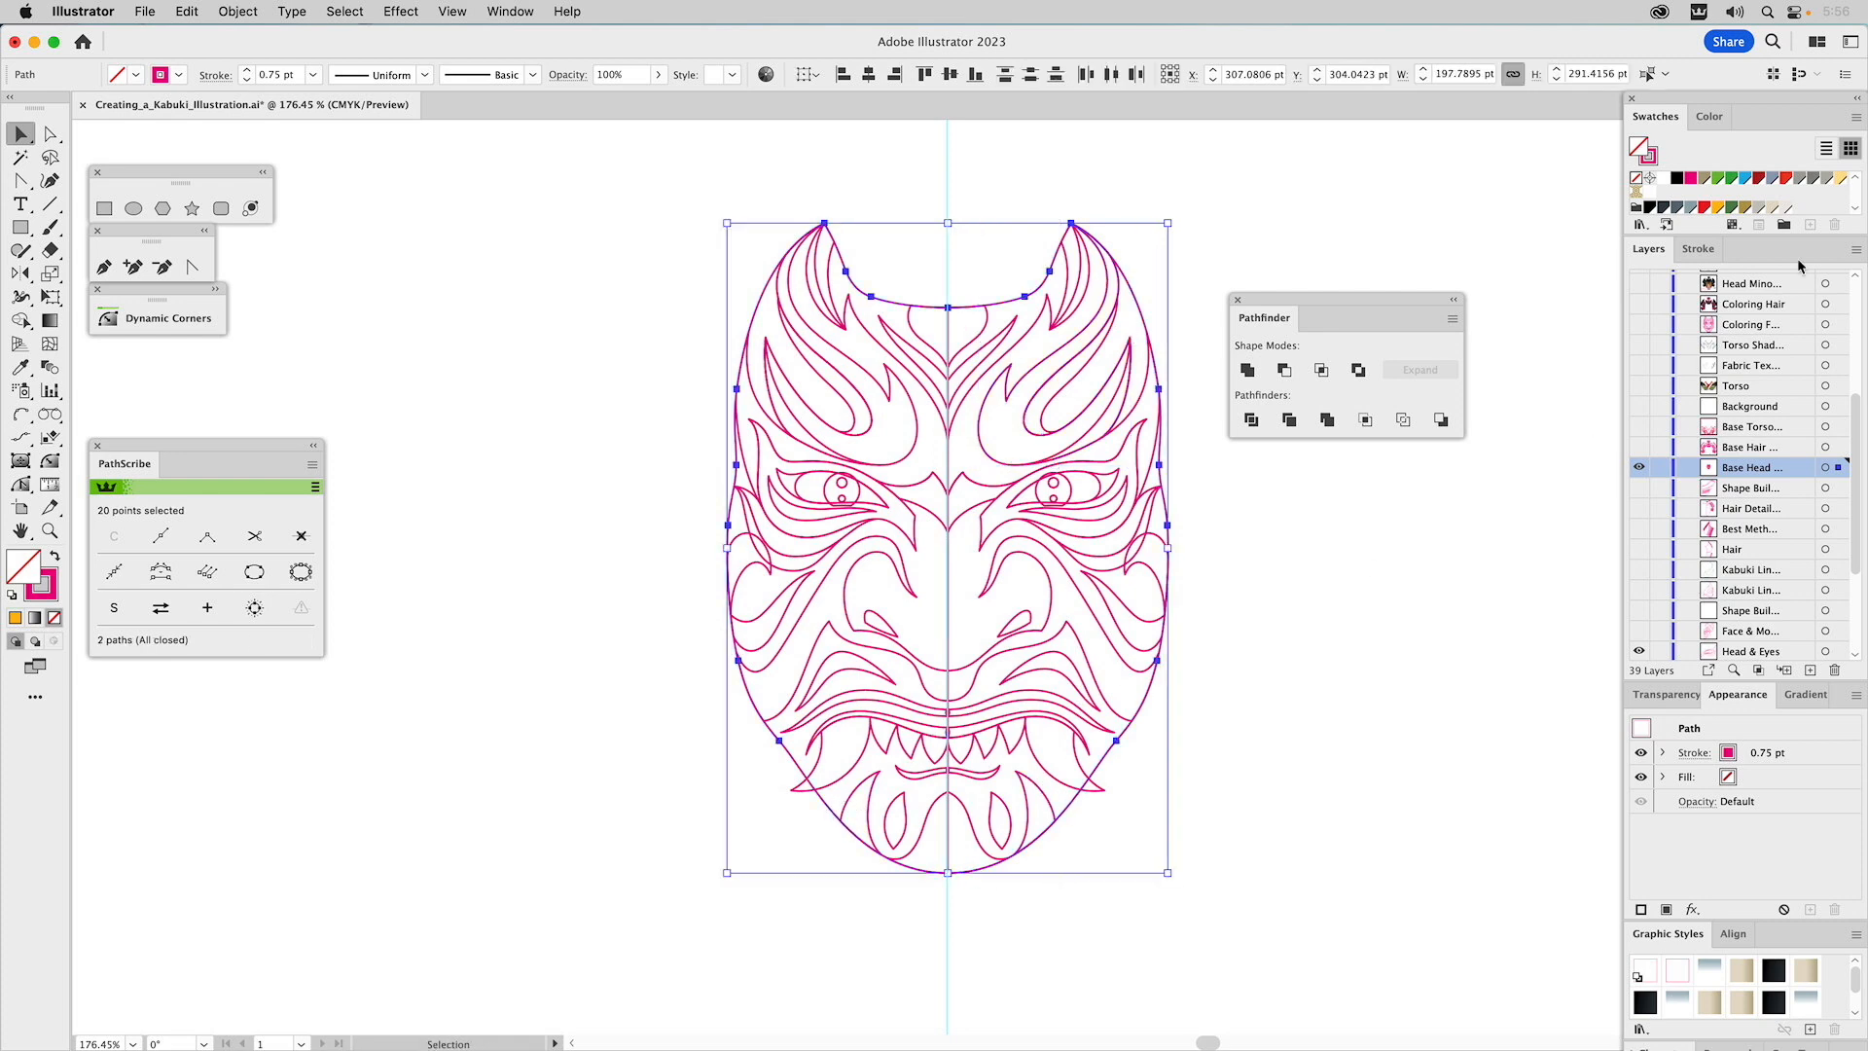
click(1263, 284)
click(881, 298)
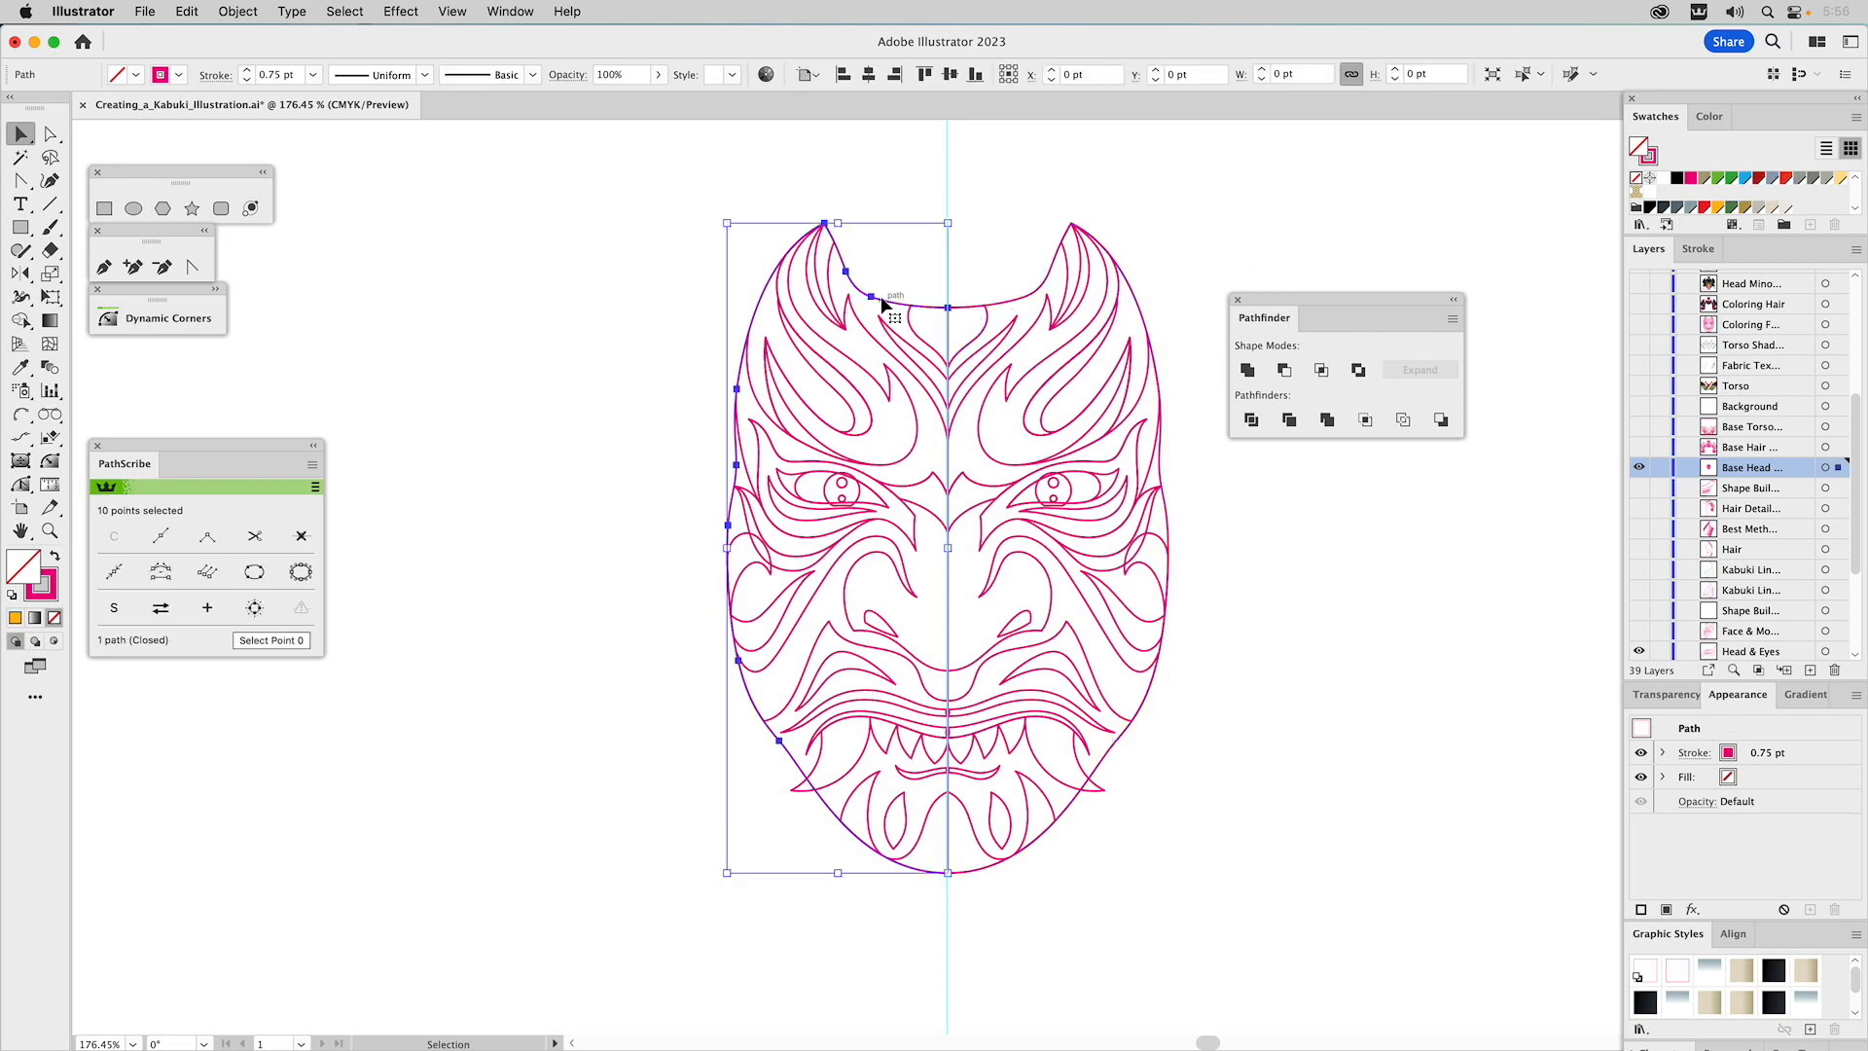
click(1746, 180)
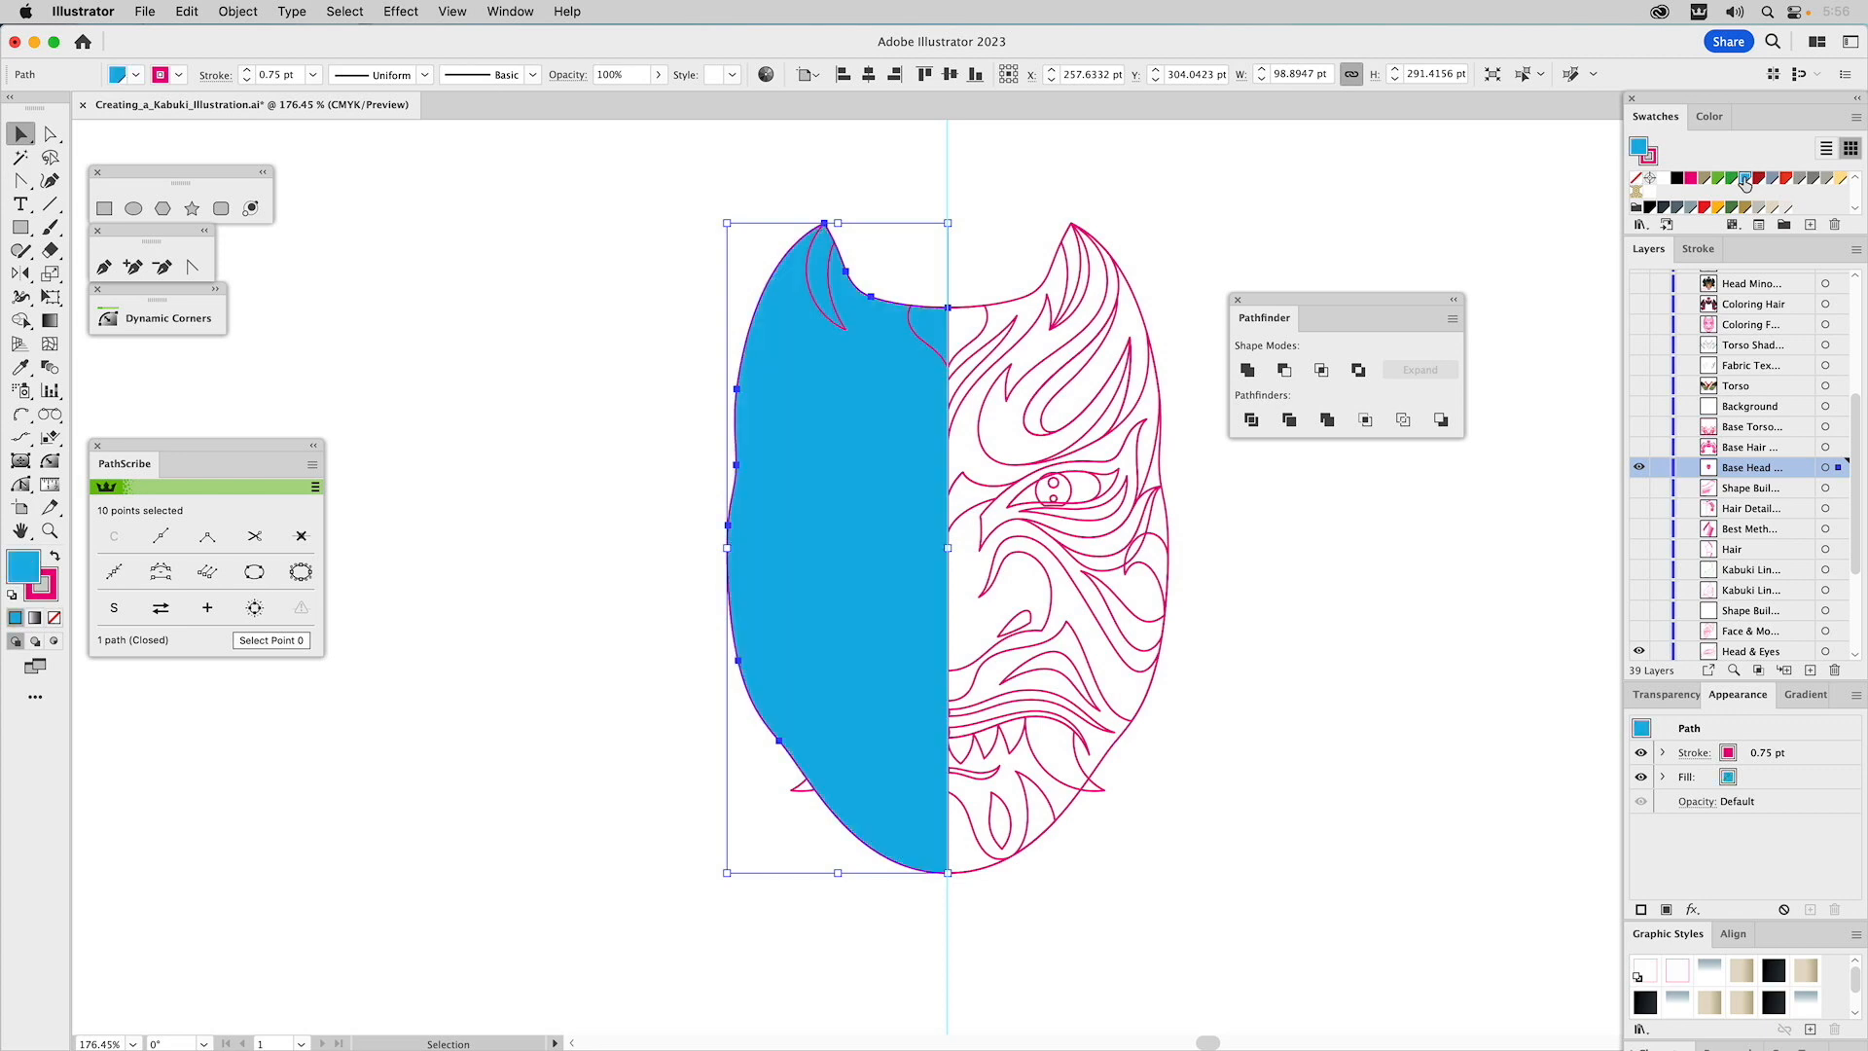
click(1031, 297)
click(1718, 209)
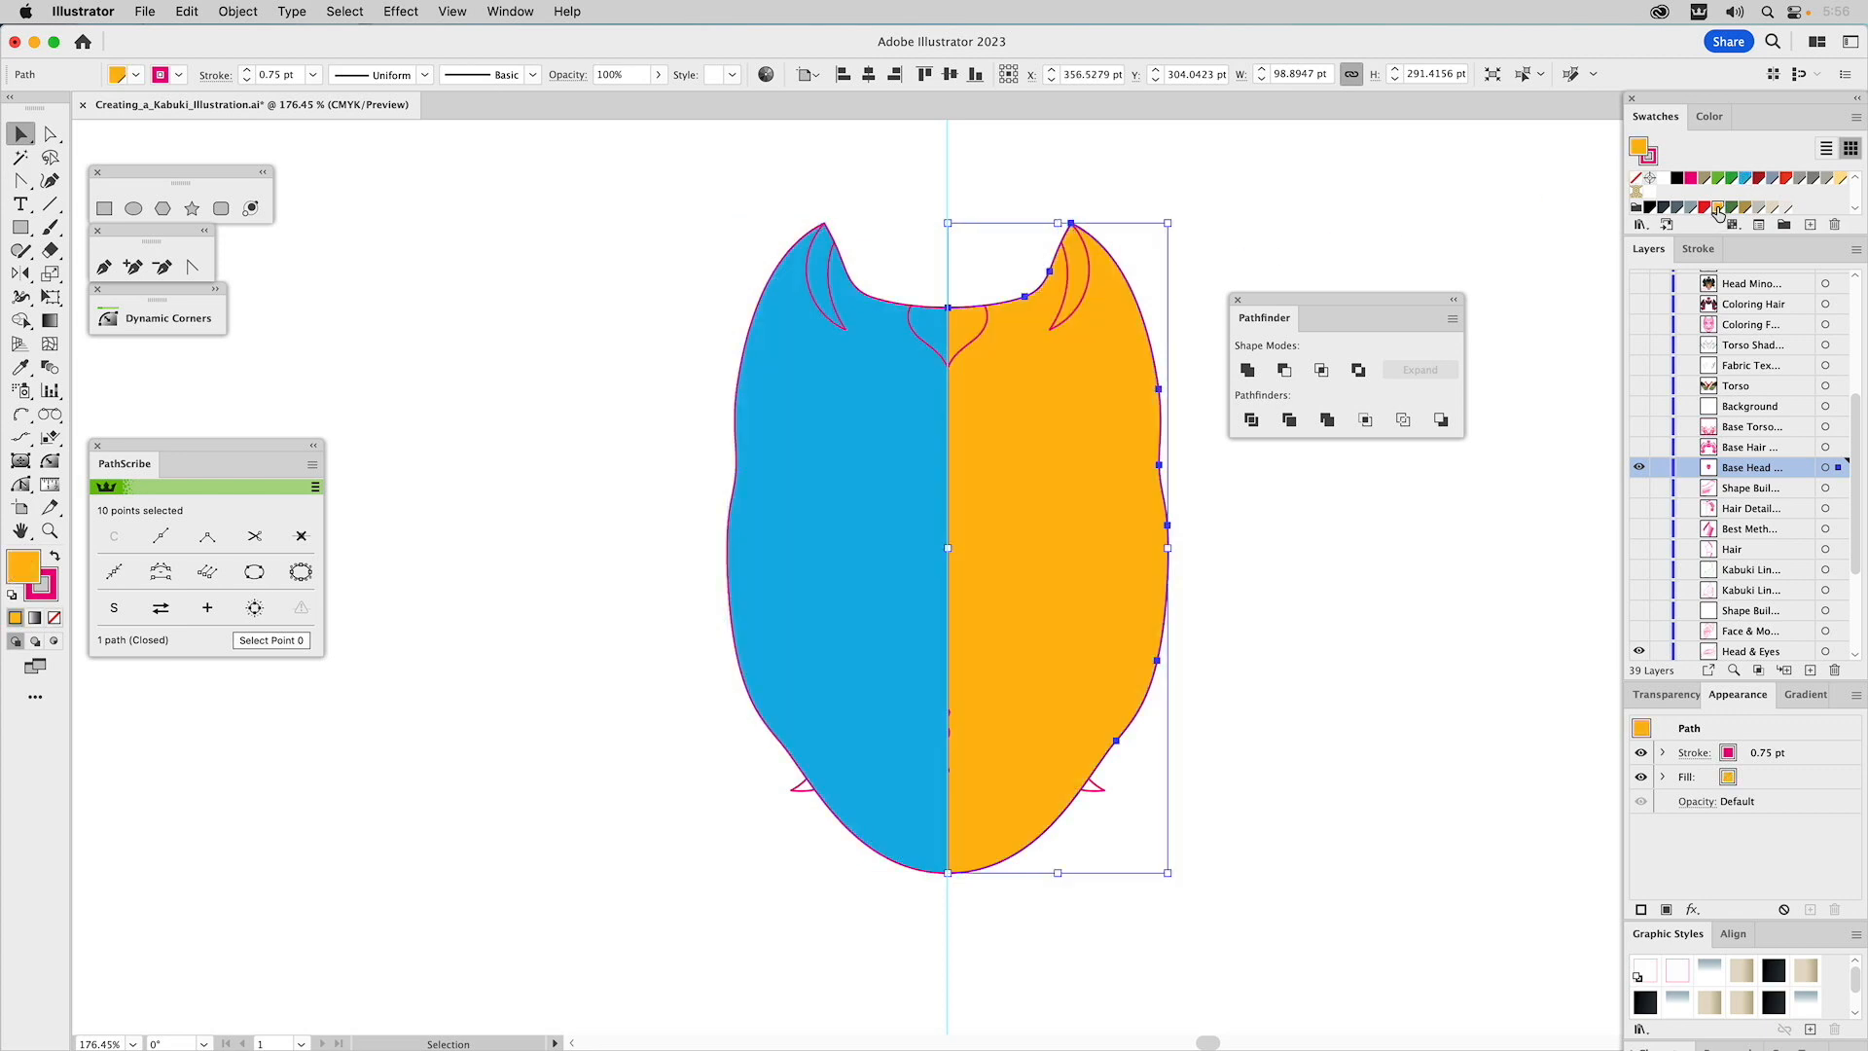
Unite the left and right head outline halves into a single closed shape.
shift+click(819, 429)
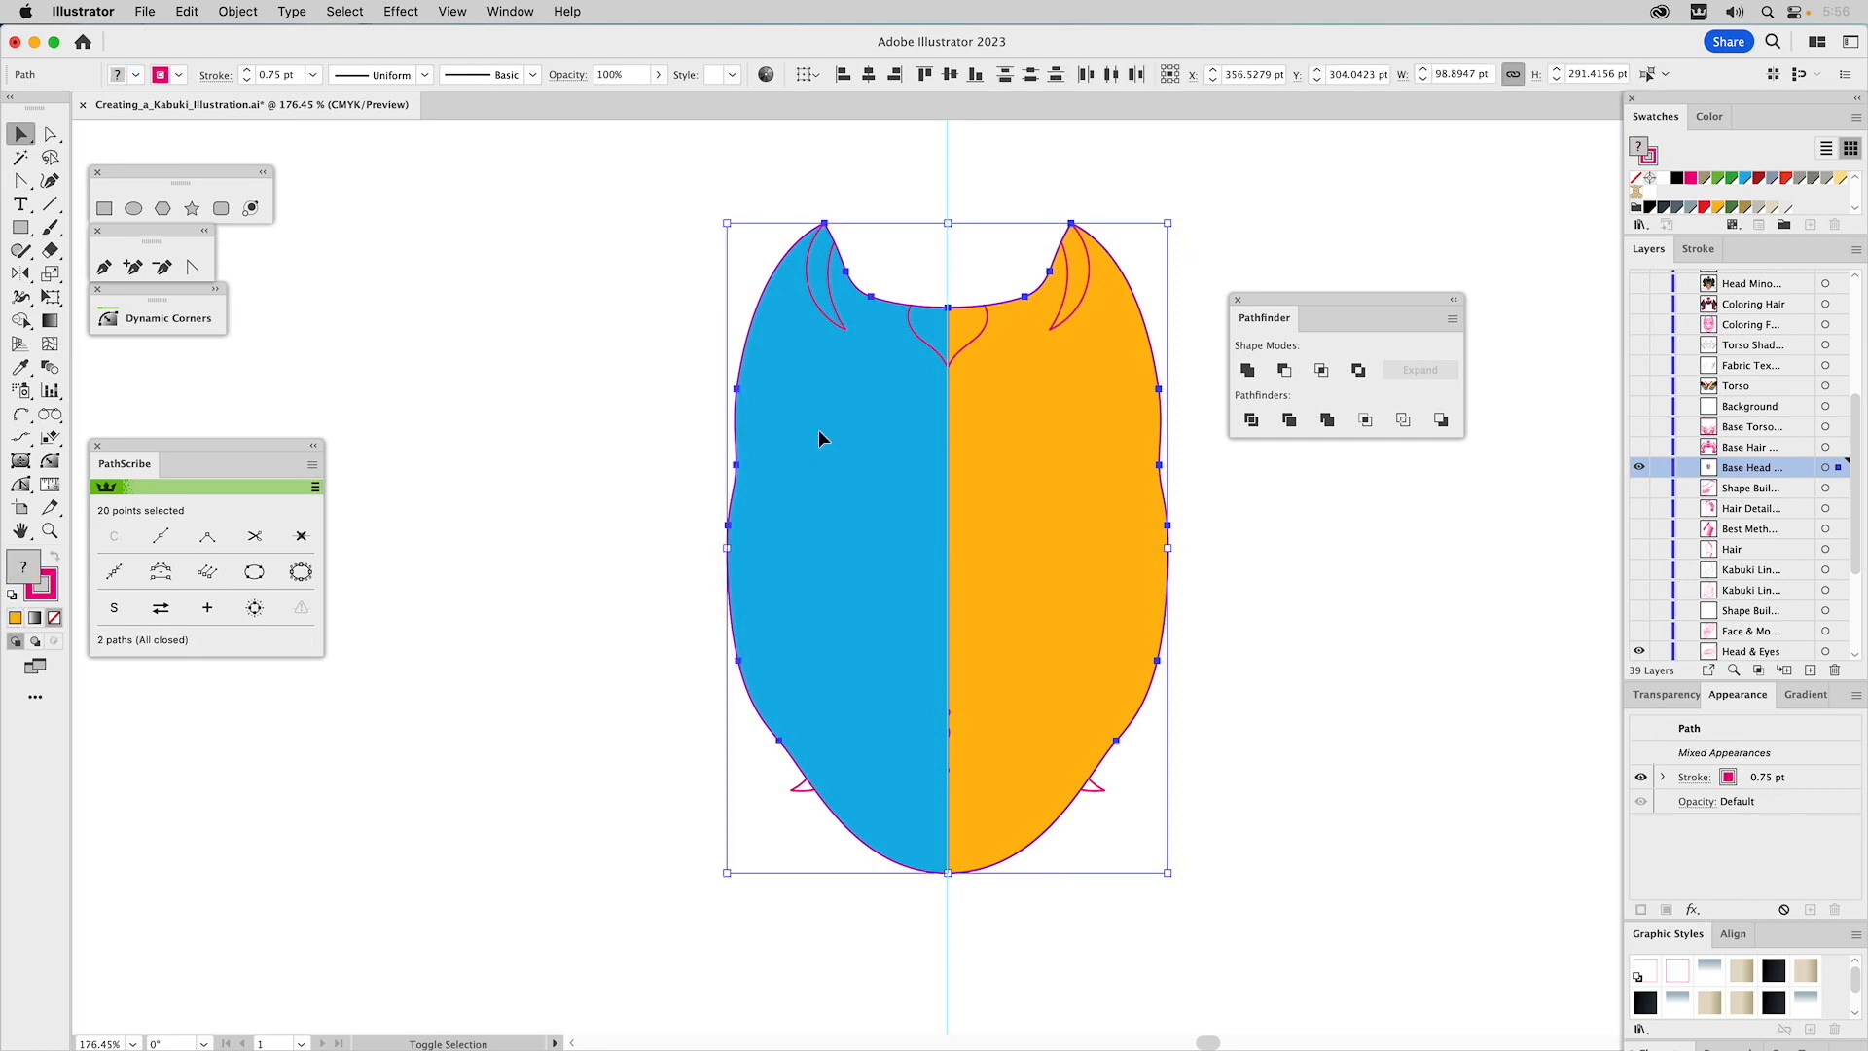
click(1247, 372)
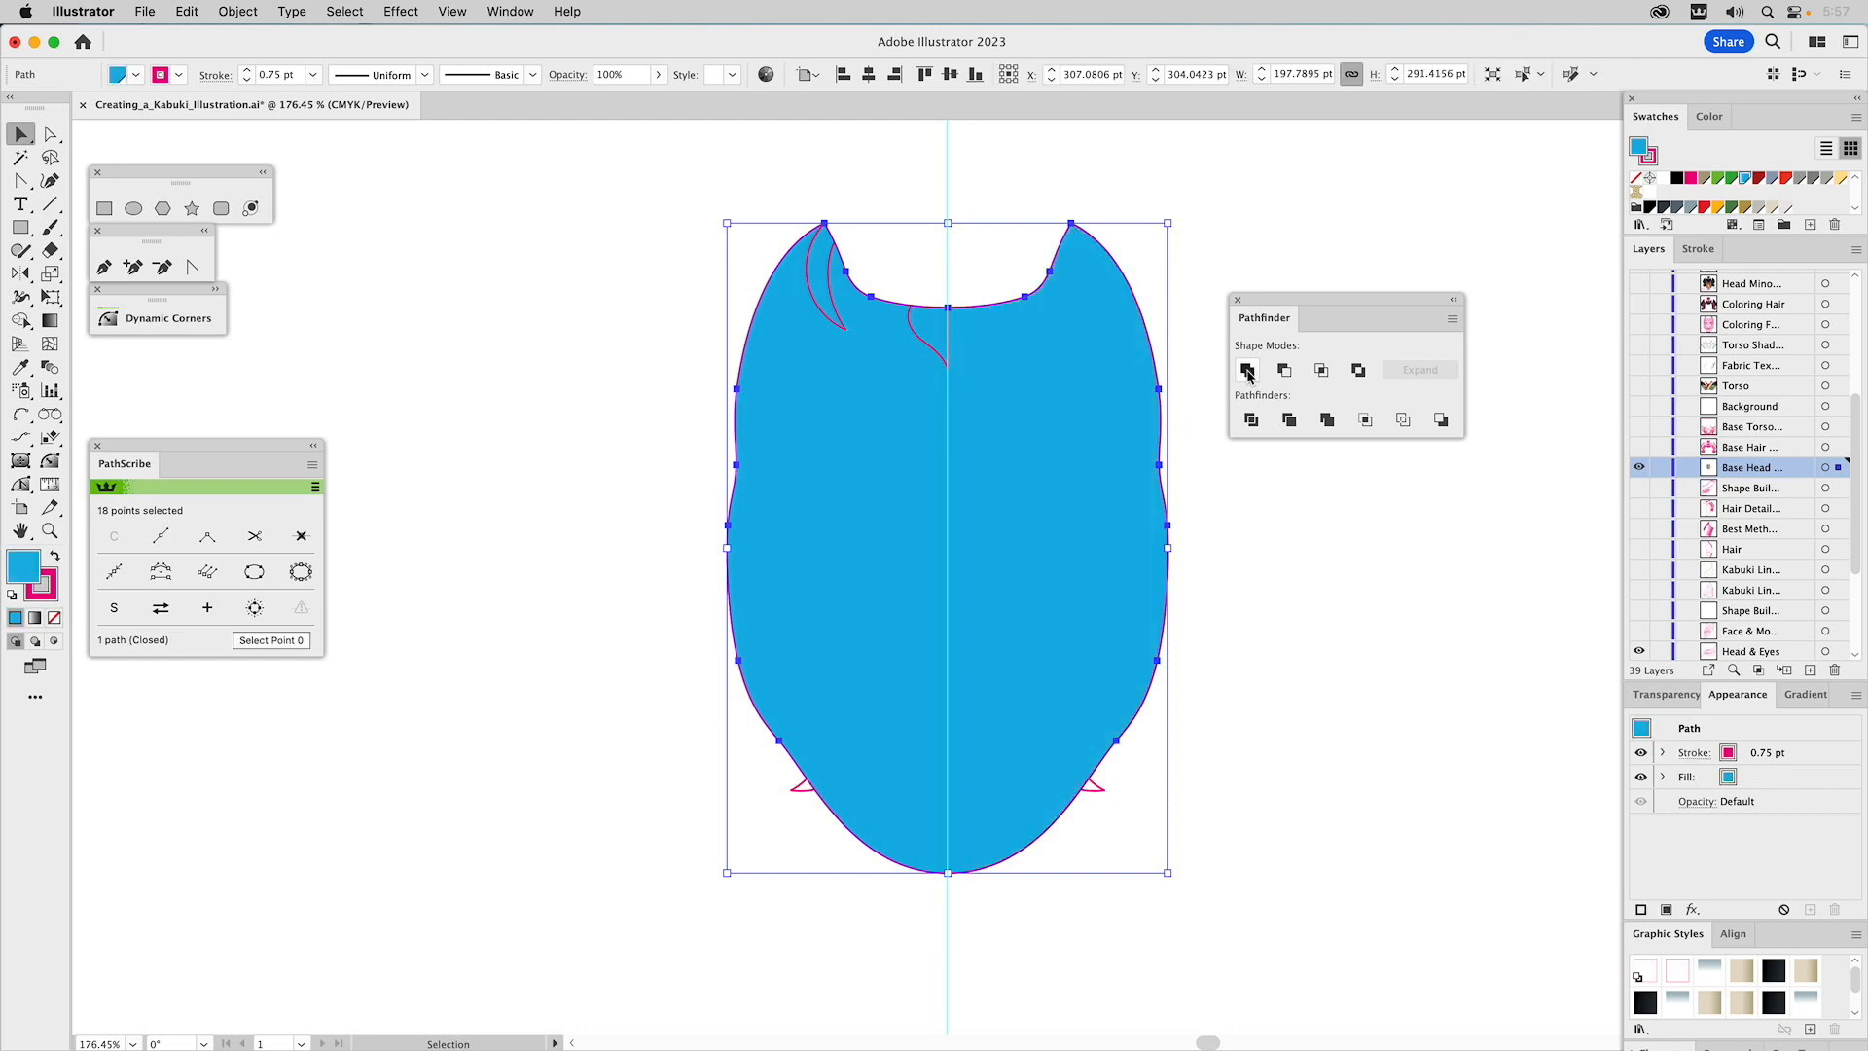
drag(996, 400, 617, 313)
drag(574, 501, 960, 544)
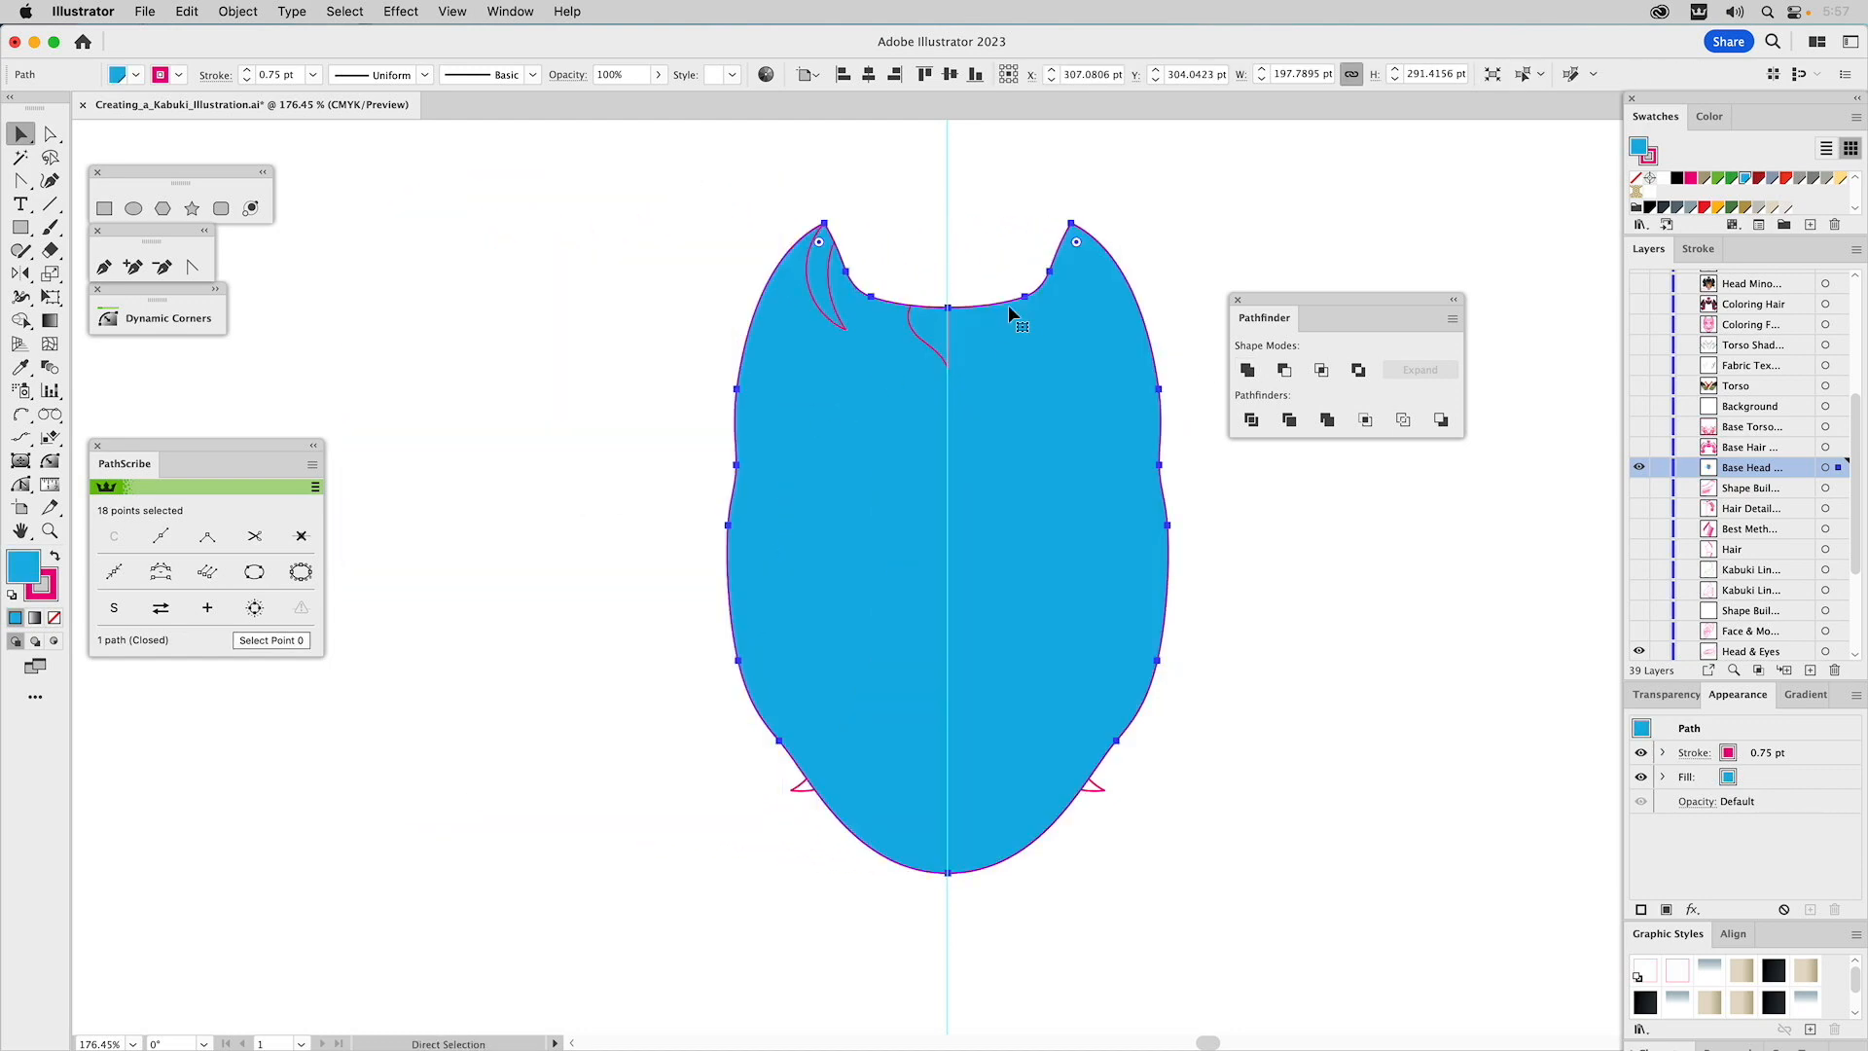
Remove the fill from the united head outline, then cut it and paste it in front of the selected face paths.
key(a)
click(1635, 179)
key(super+x)
drag(668, 189, 1284, 977)
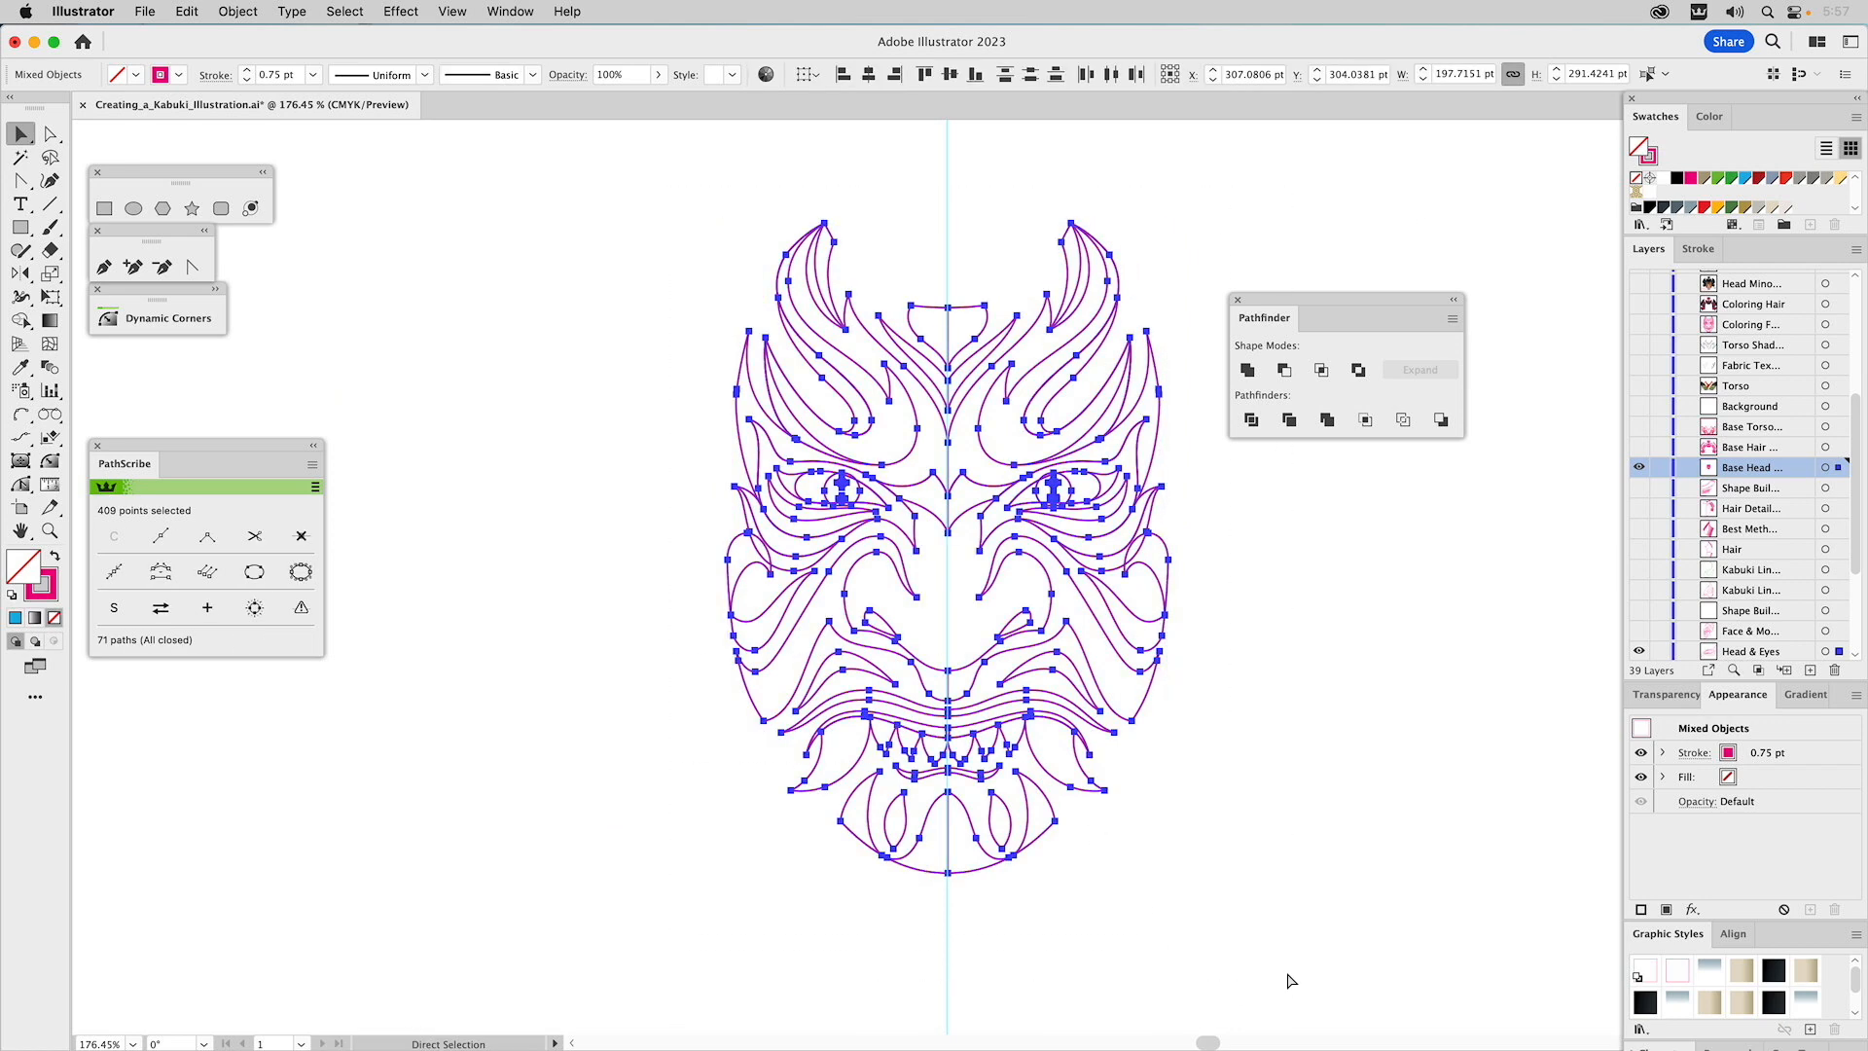
key(super+f)
click(1414, 801)
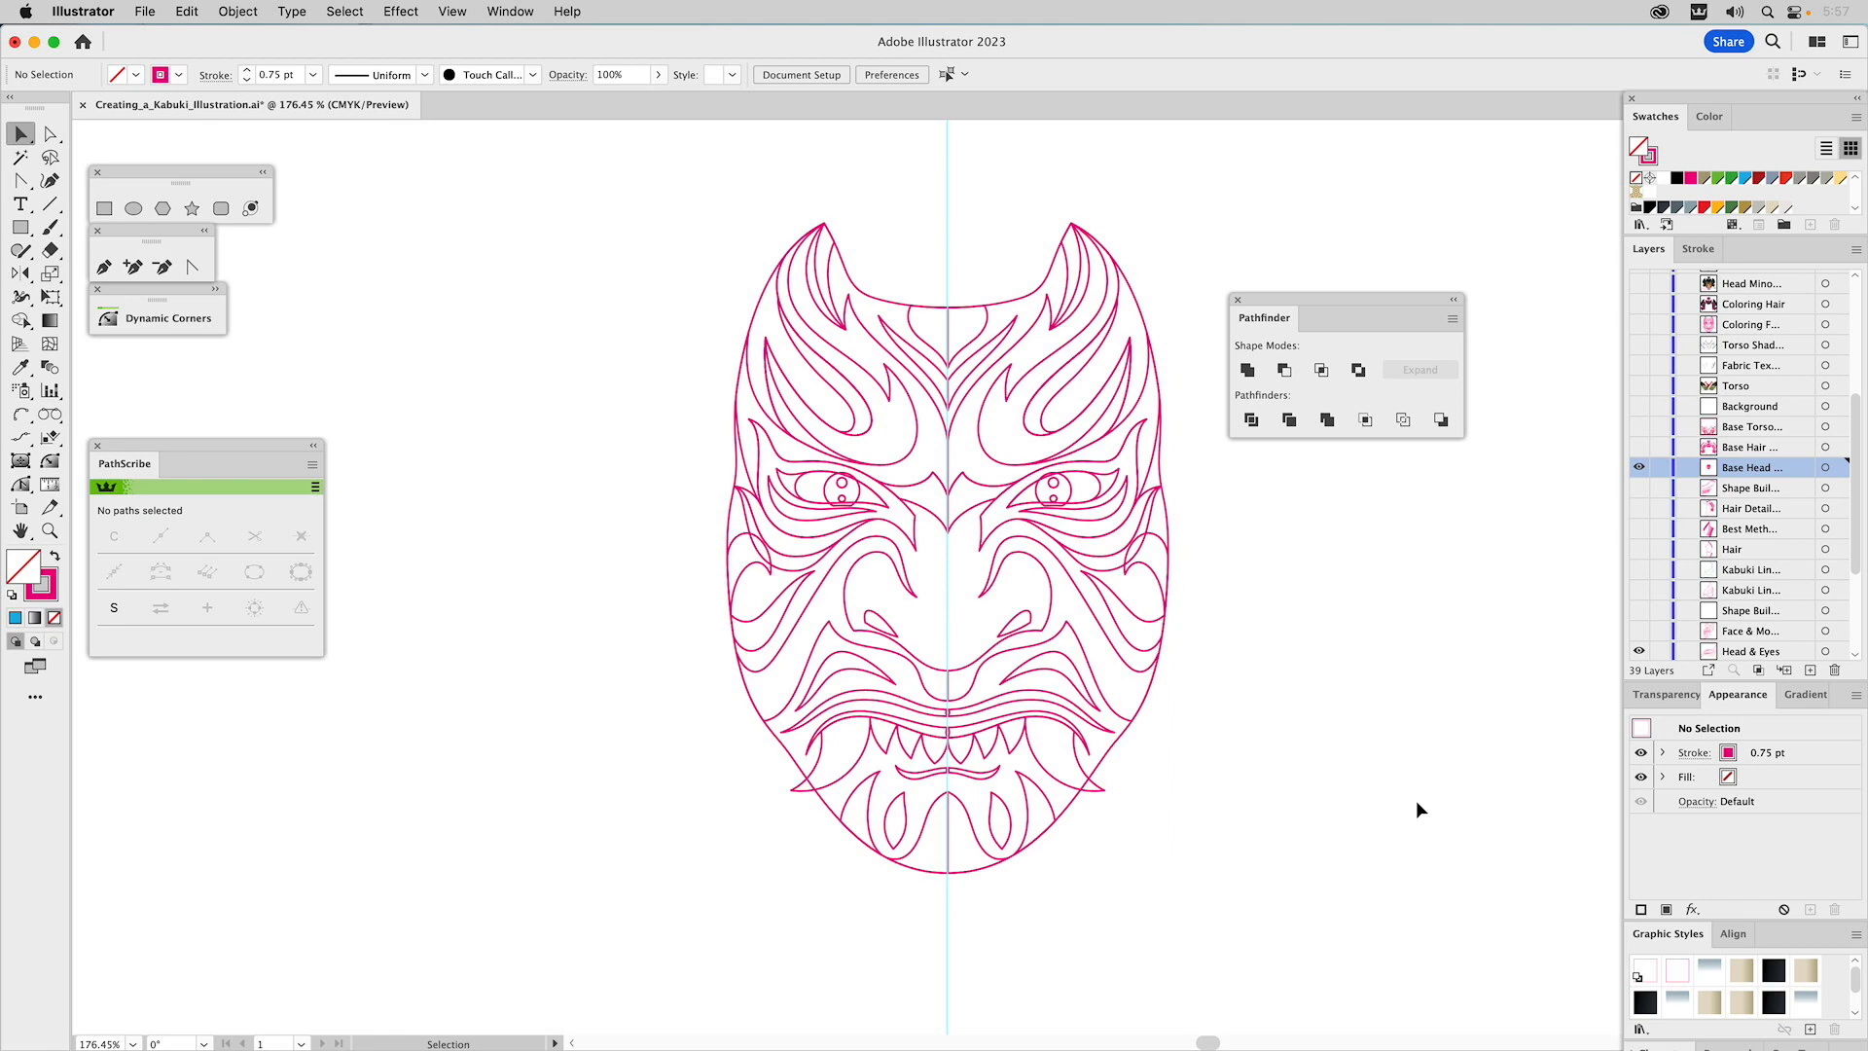
Unite the mirrored halves of the uppermost lip line above the teeth so they join across the centre guide.
click(50, 531)
alt+click(1056, 561)
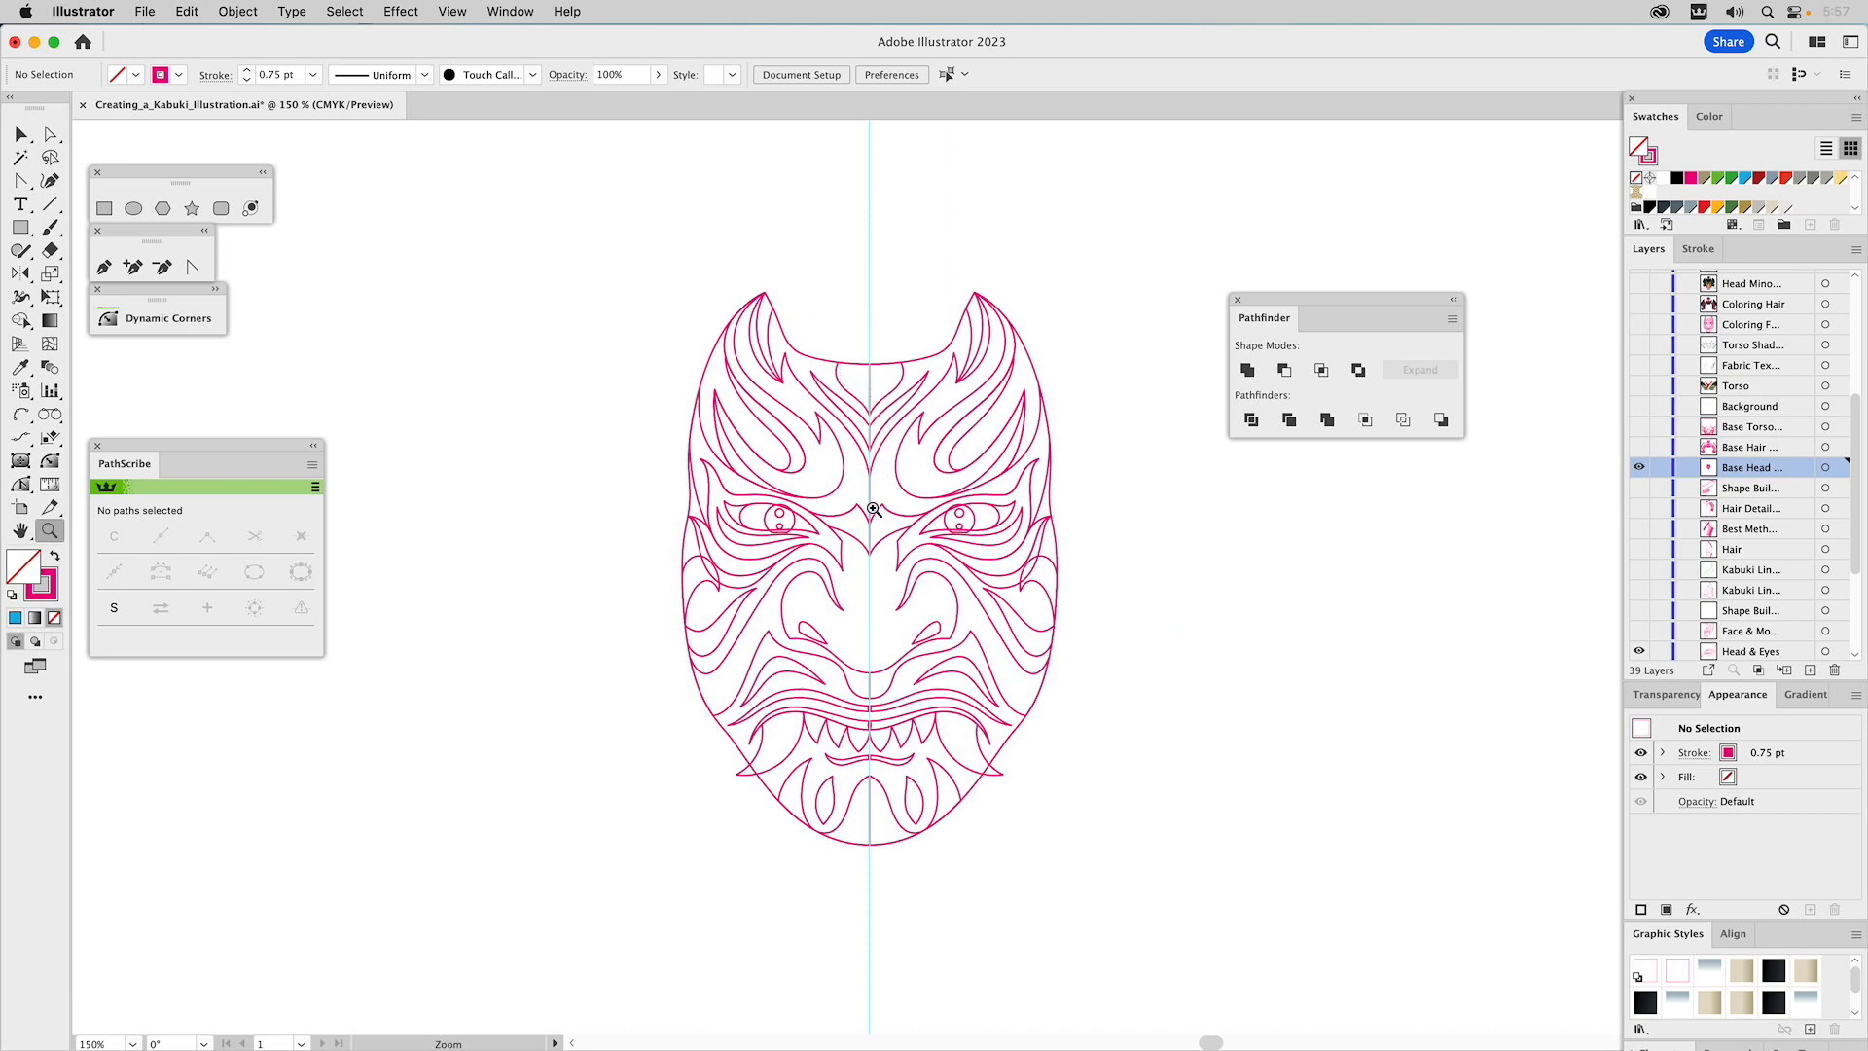
drag(832, 677, 919, 776)
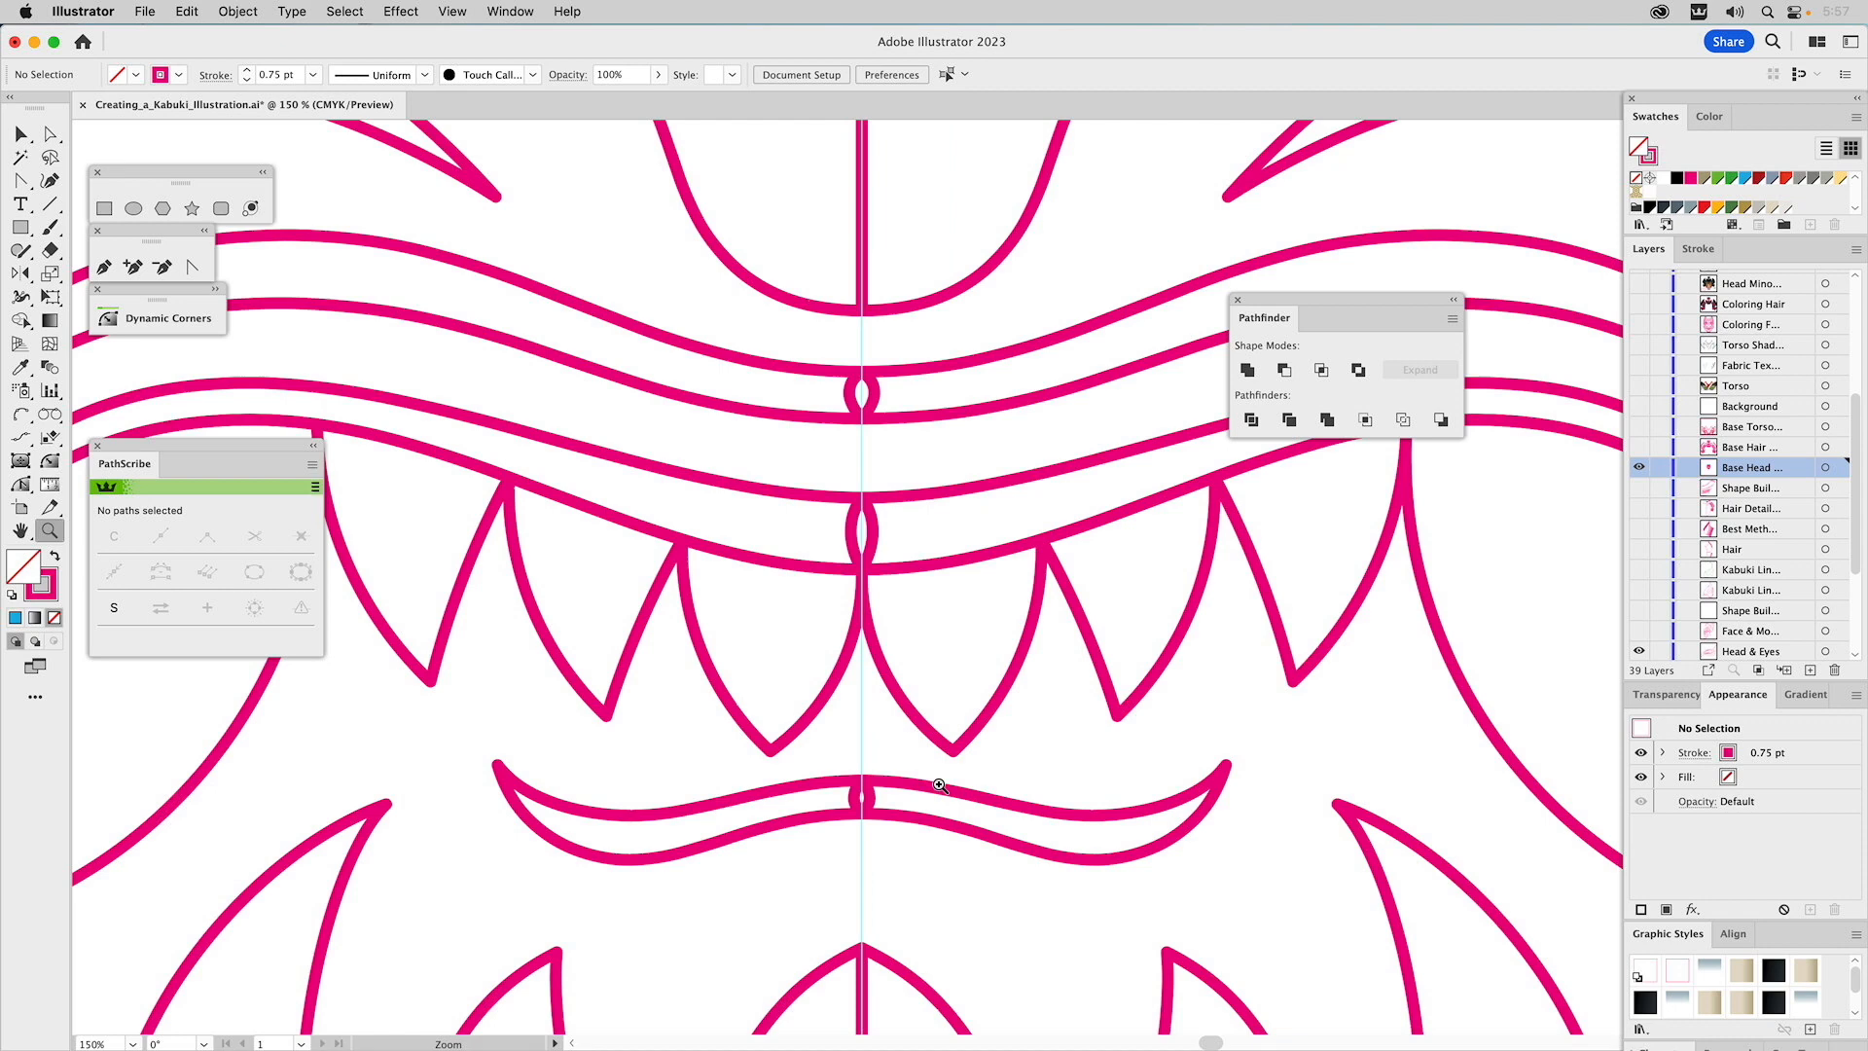
key(v)
click(909, 374)
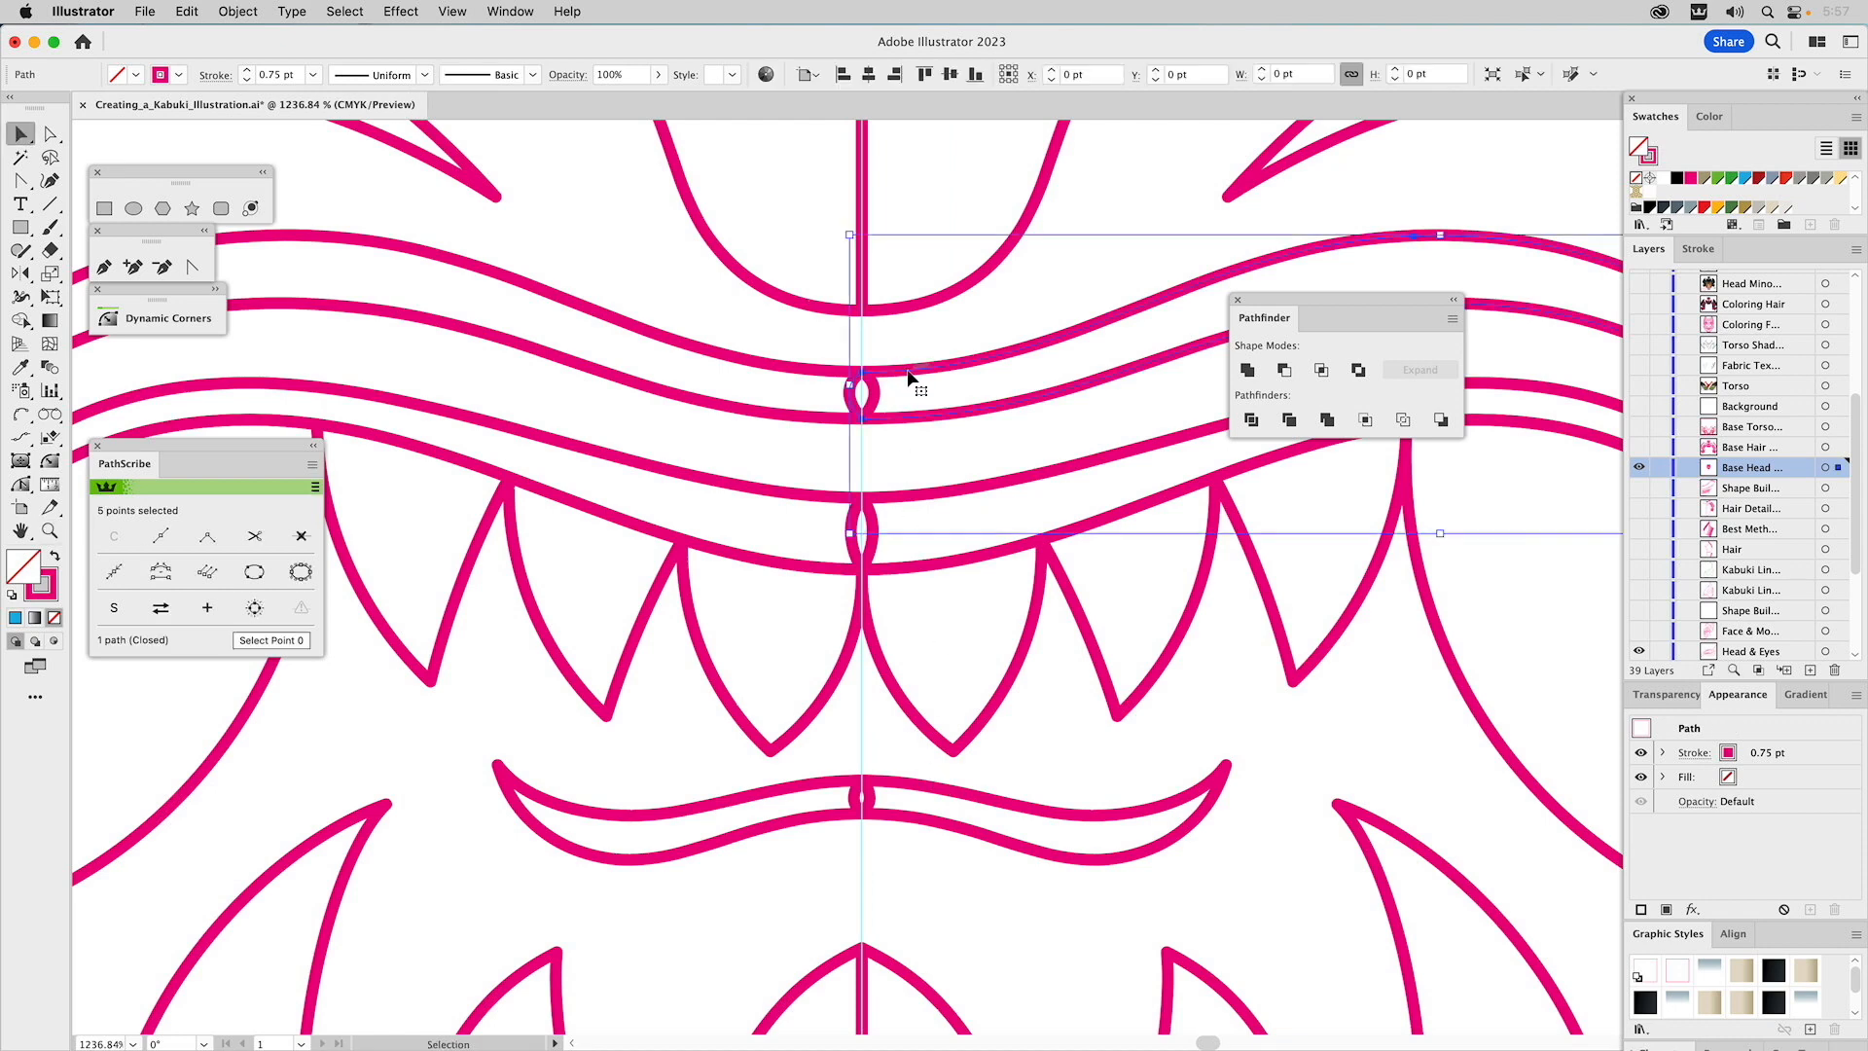
shift+click(793, 374)
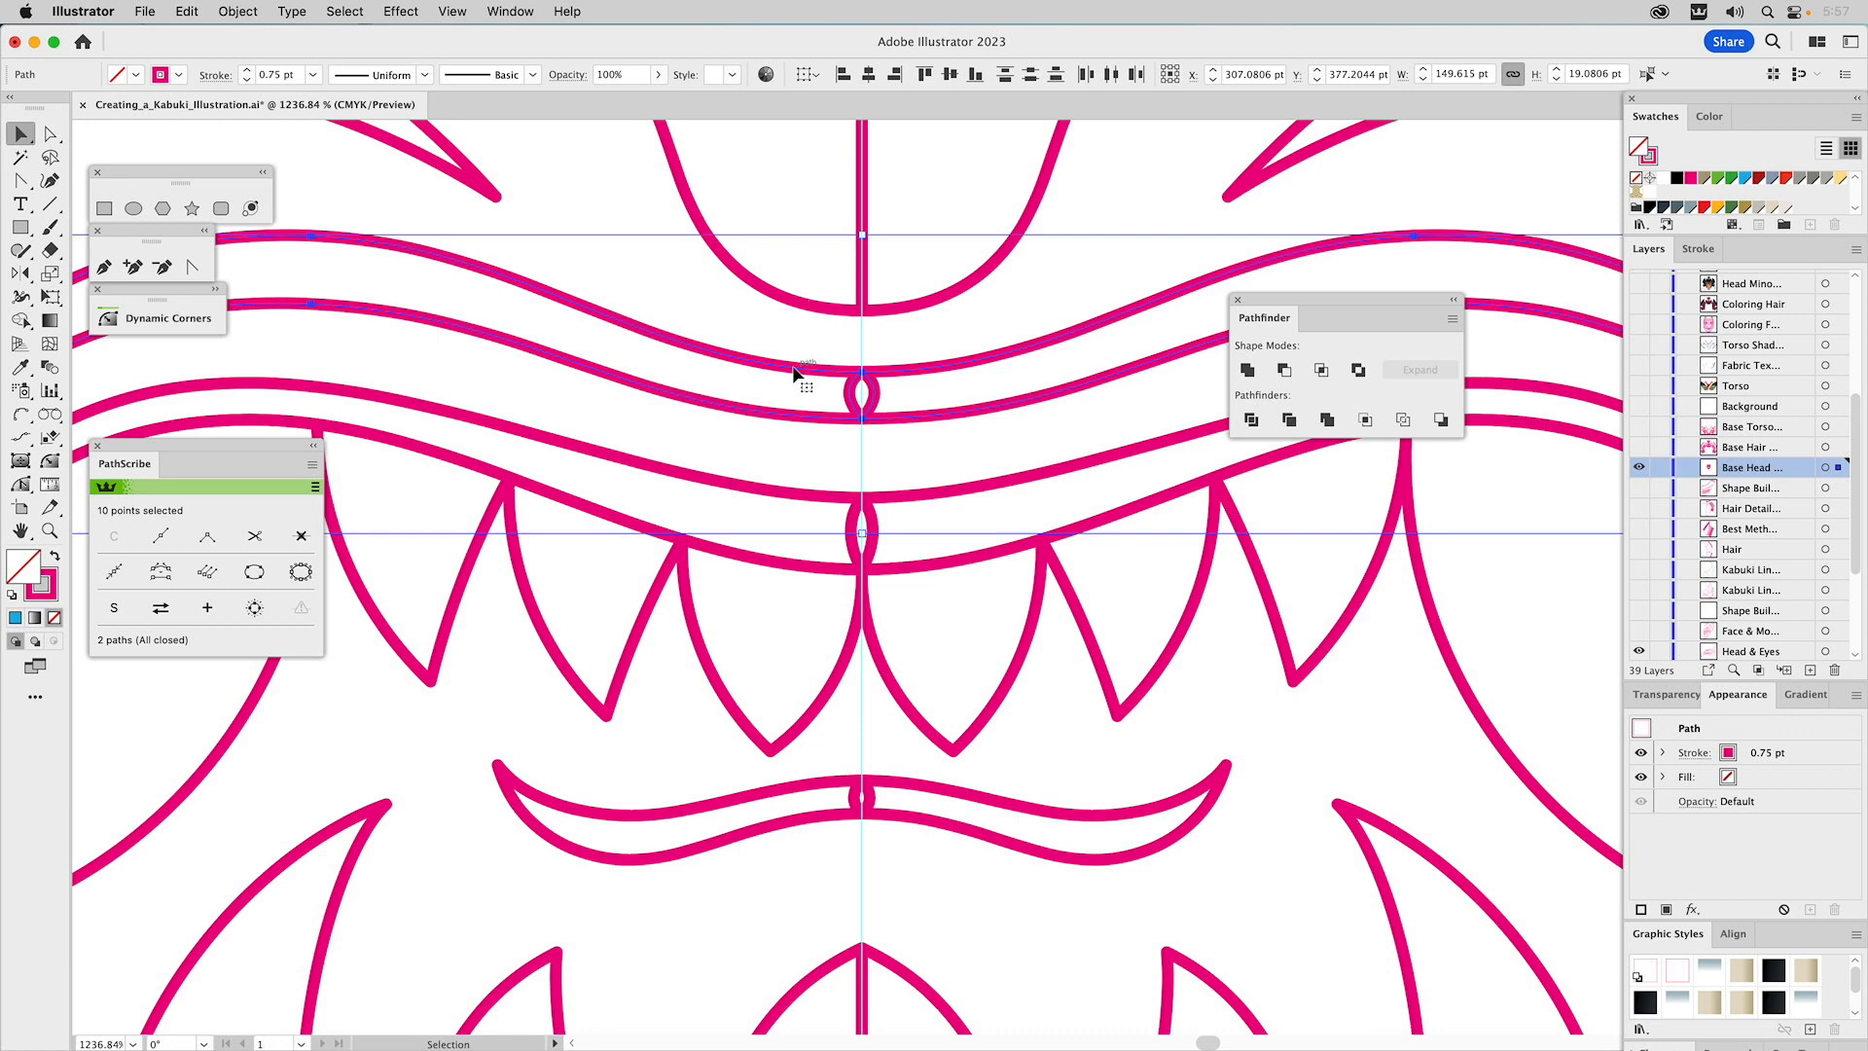
click(1246, 370)
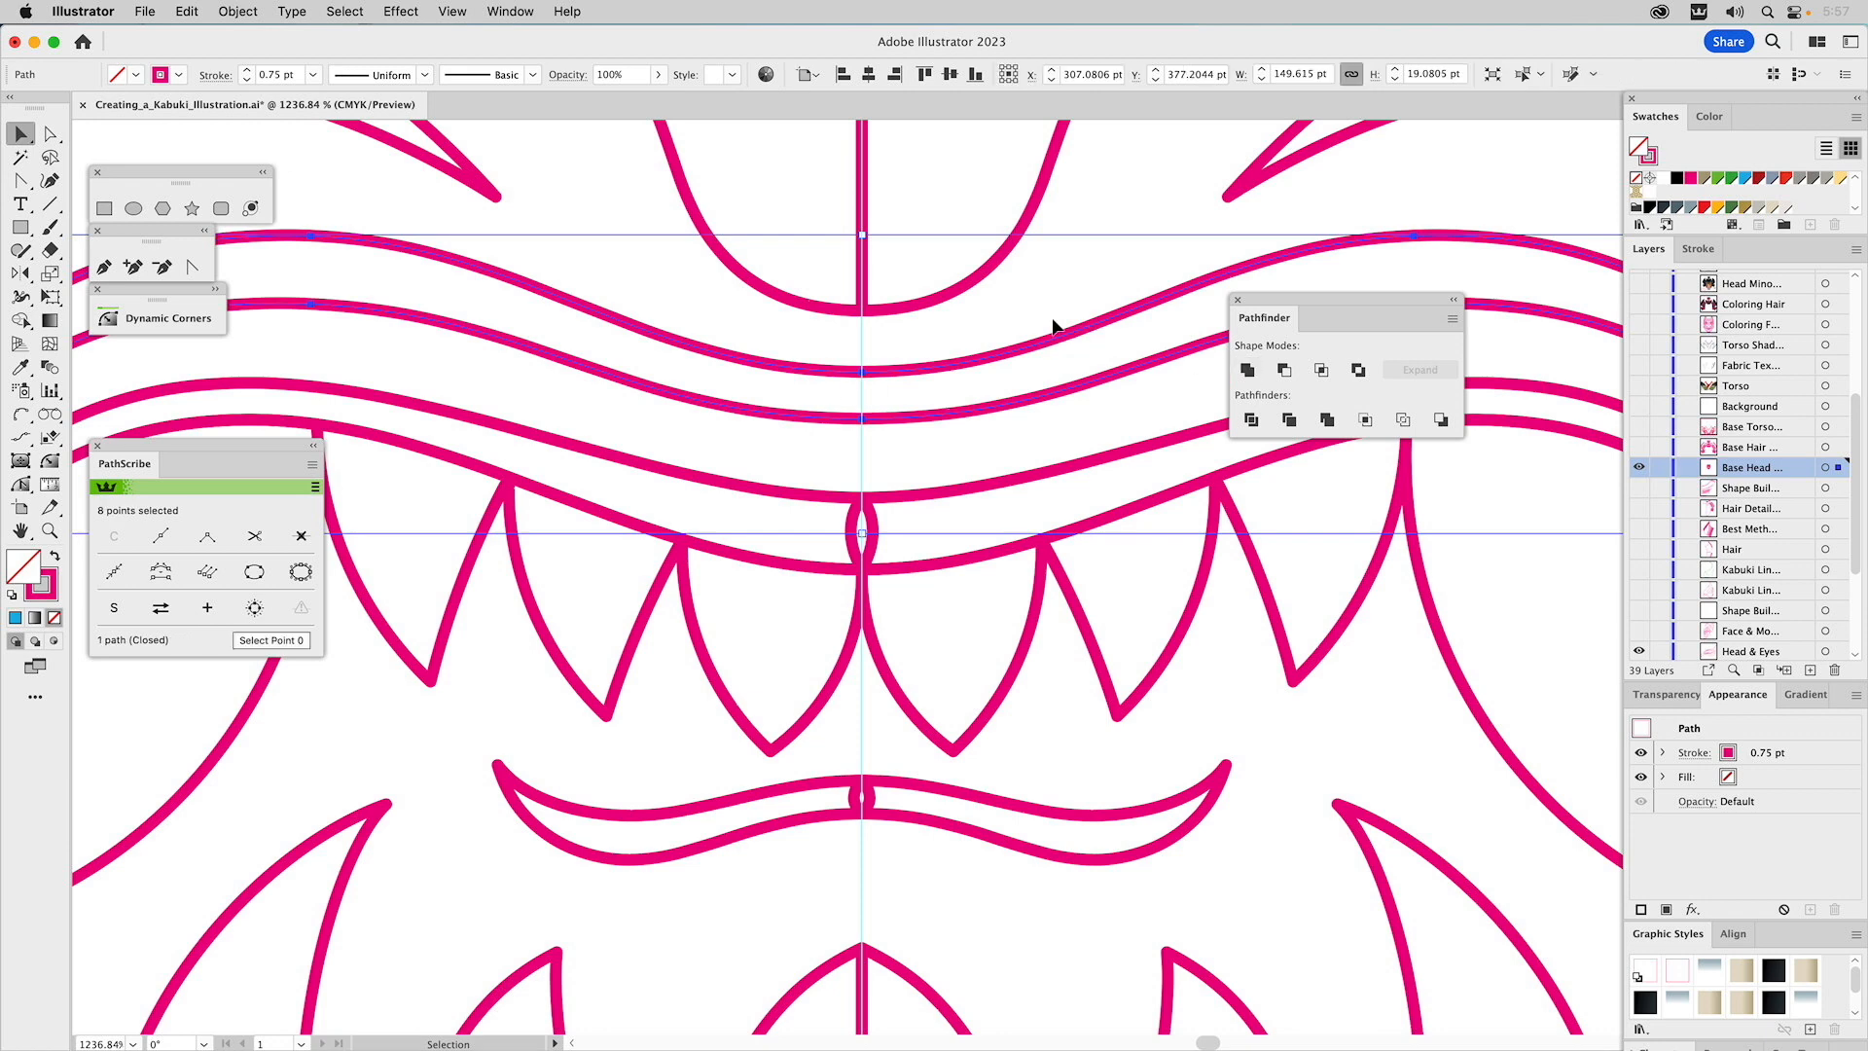
click(1046, 269)
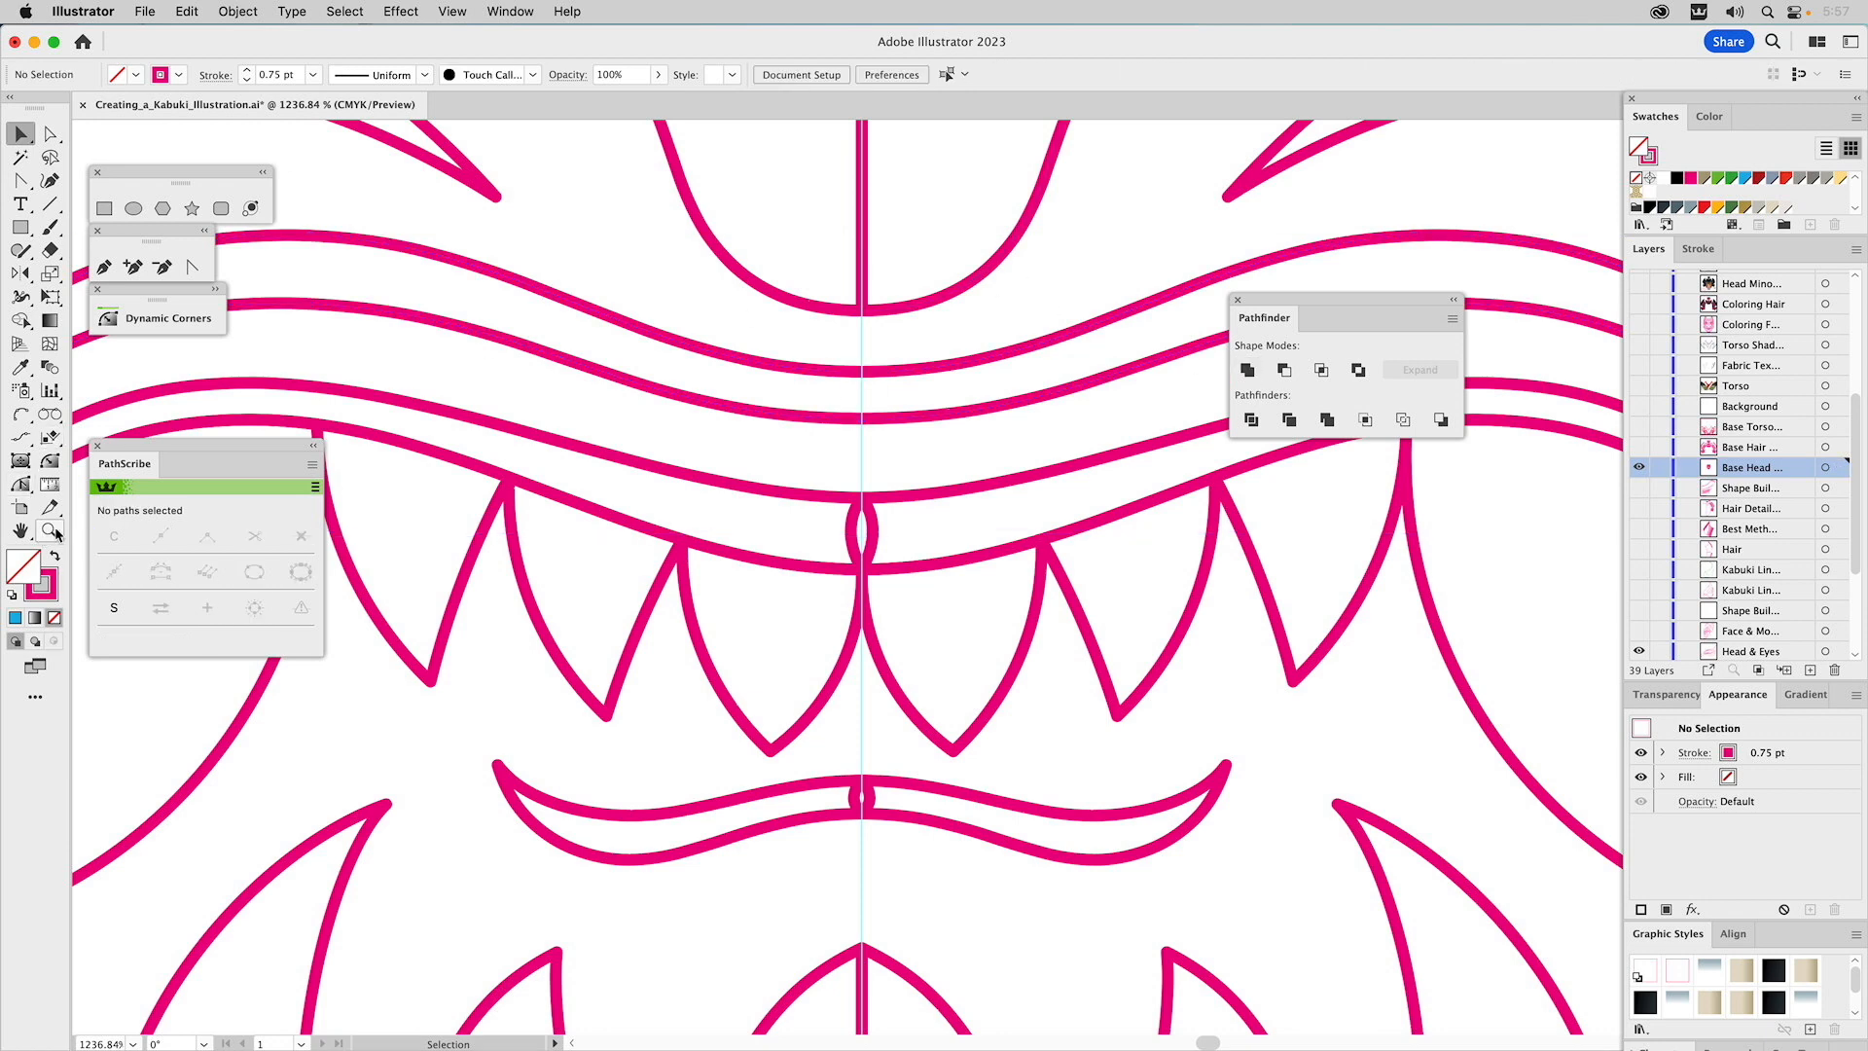
key(super+0)
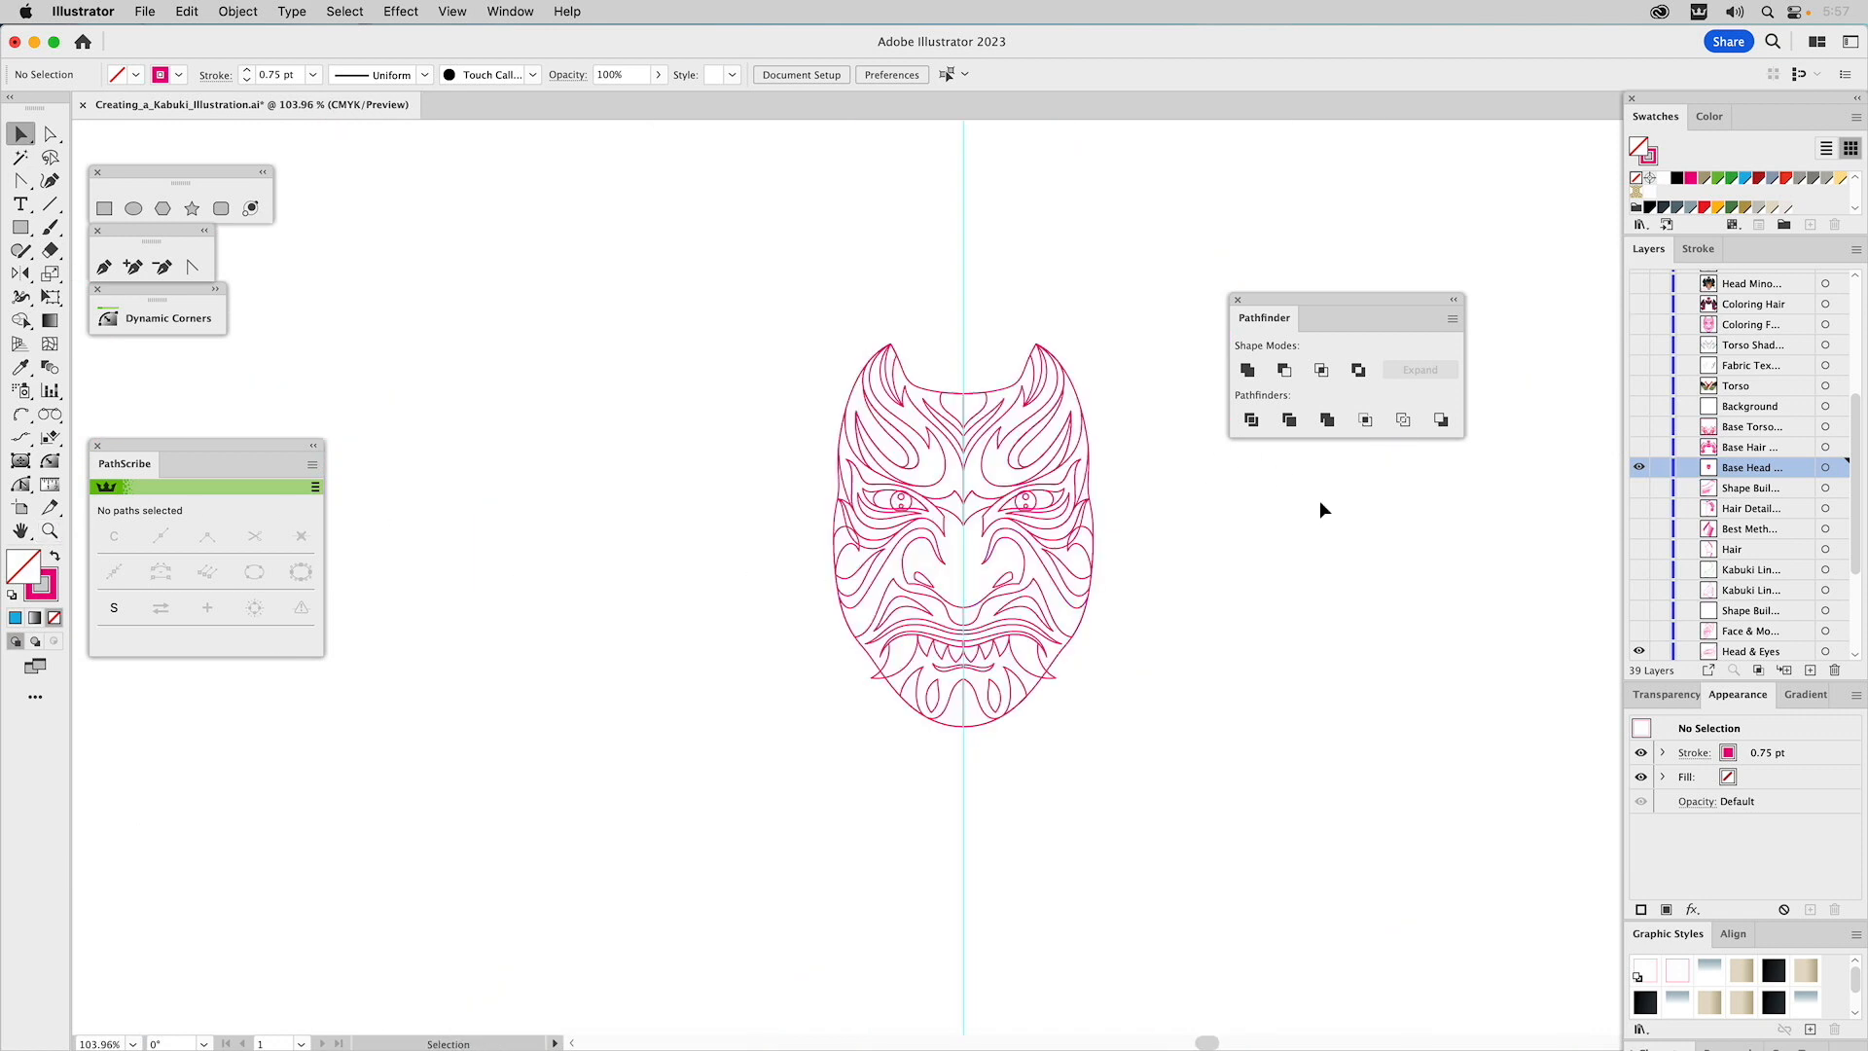
Show the Base Hair and Base Torso layers to view the complete line art around the head.
click(1640, 448)
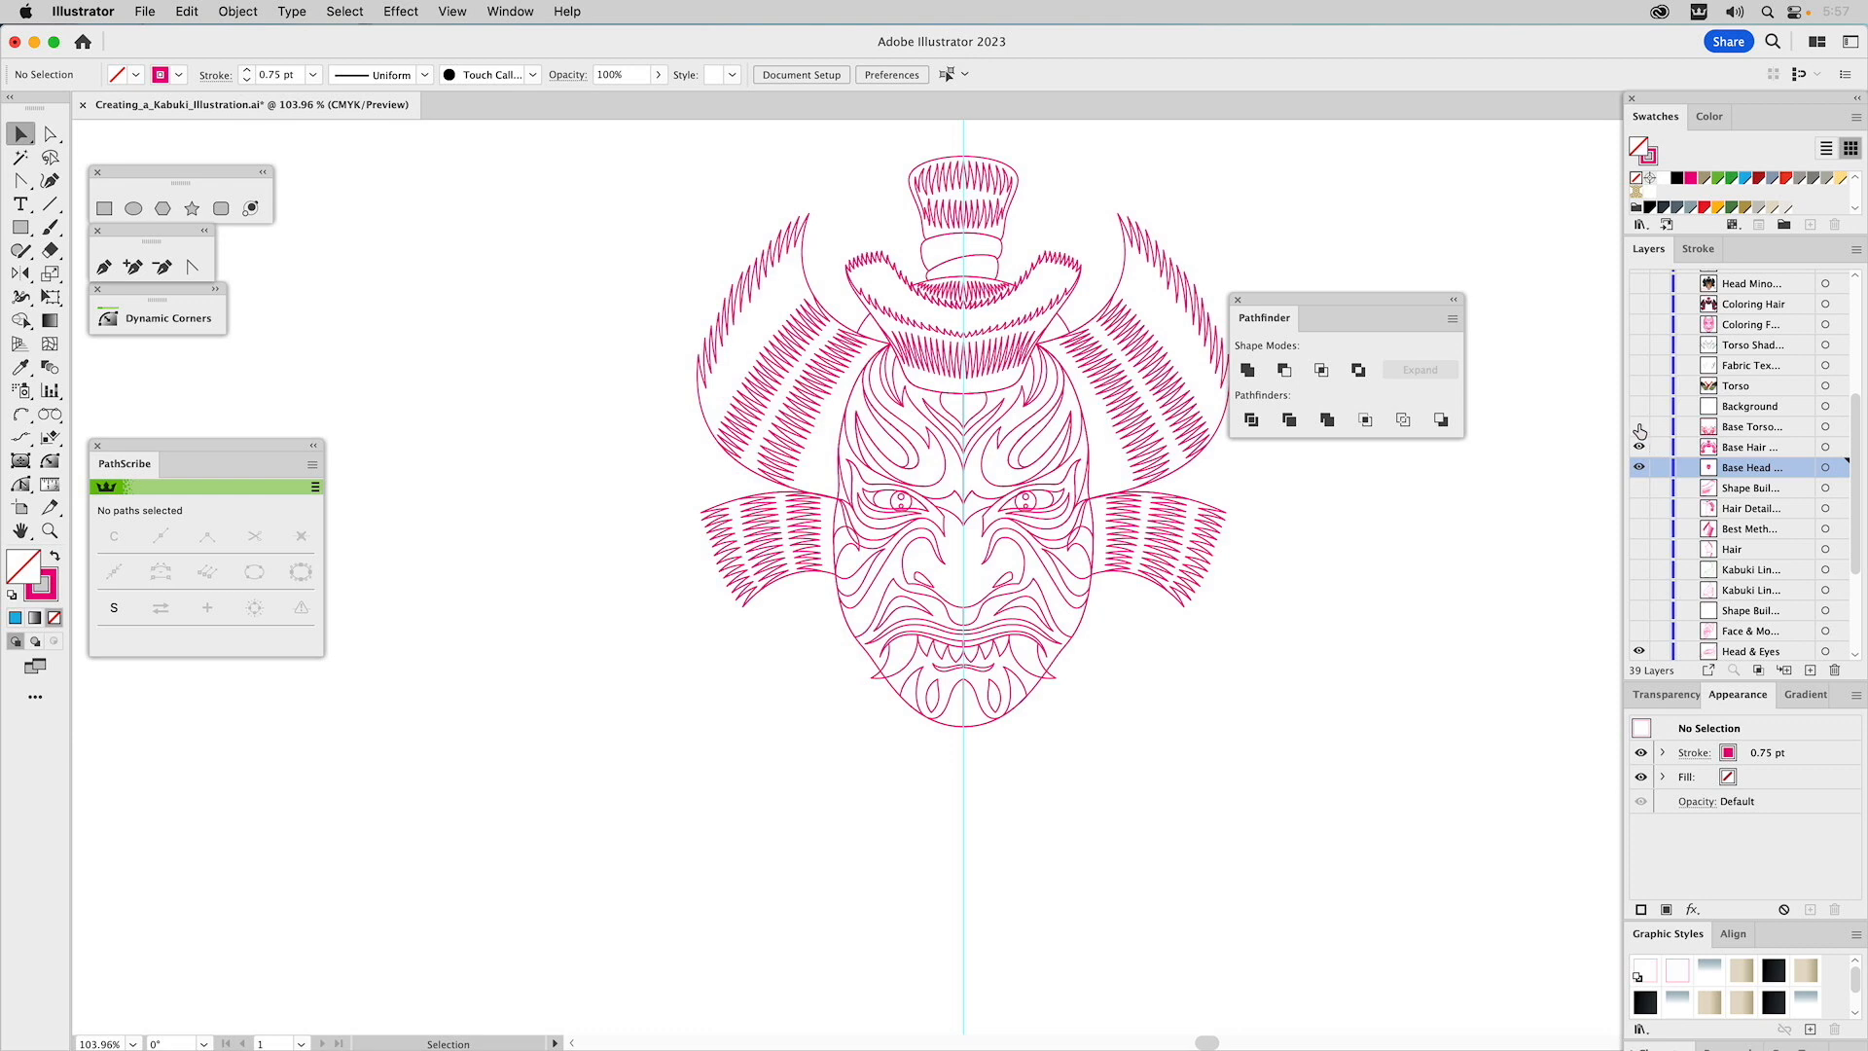
click(1639, 427)
Dock the floating Pathfinder beside Align in the Graphic Styles group, with Graphic Styles in front.
drag(1350, 300, 1486, 277)
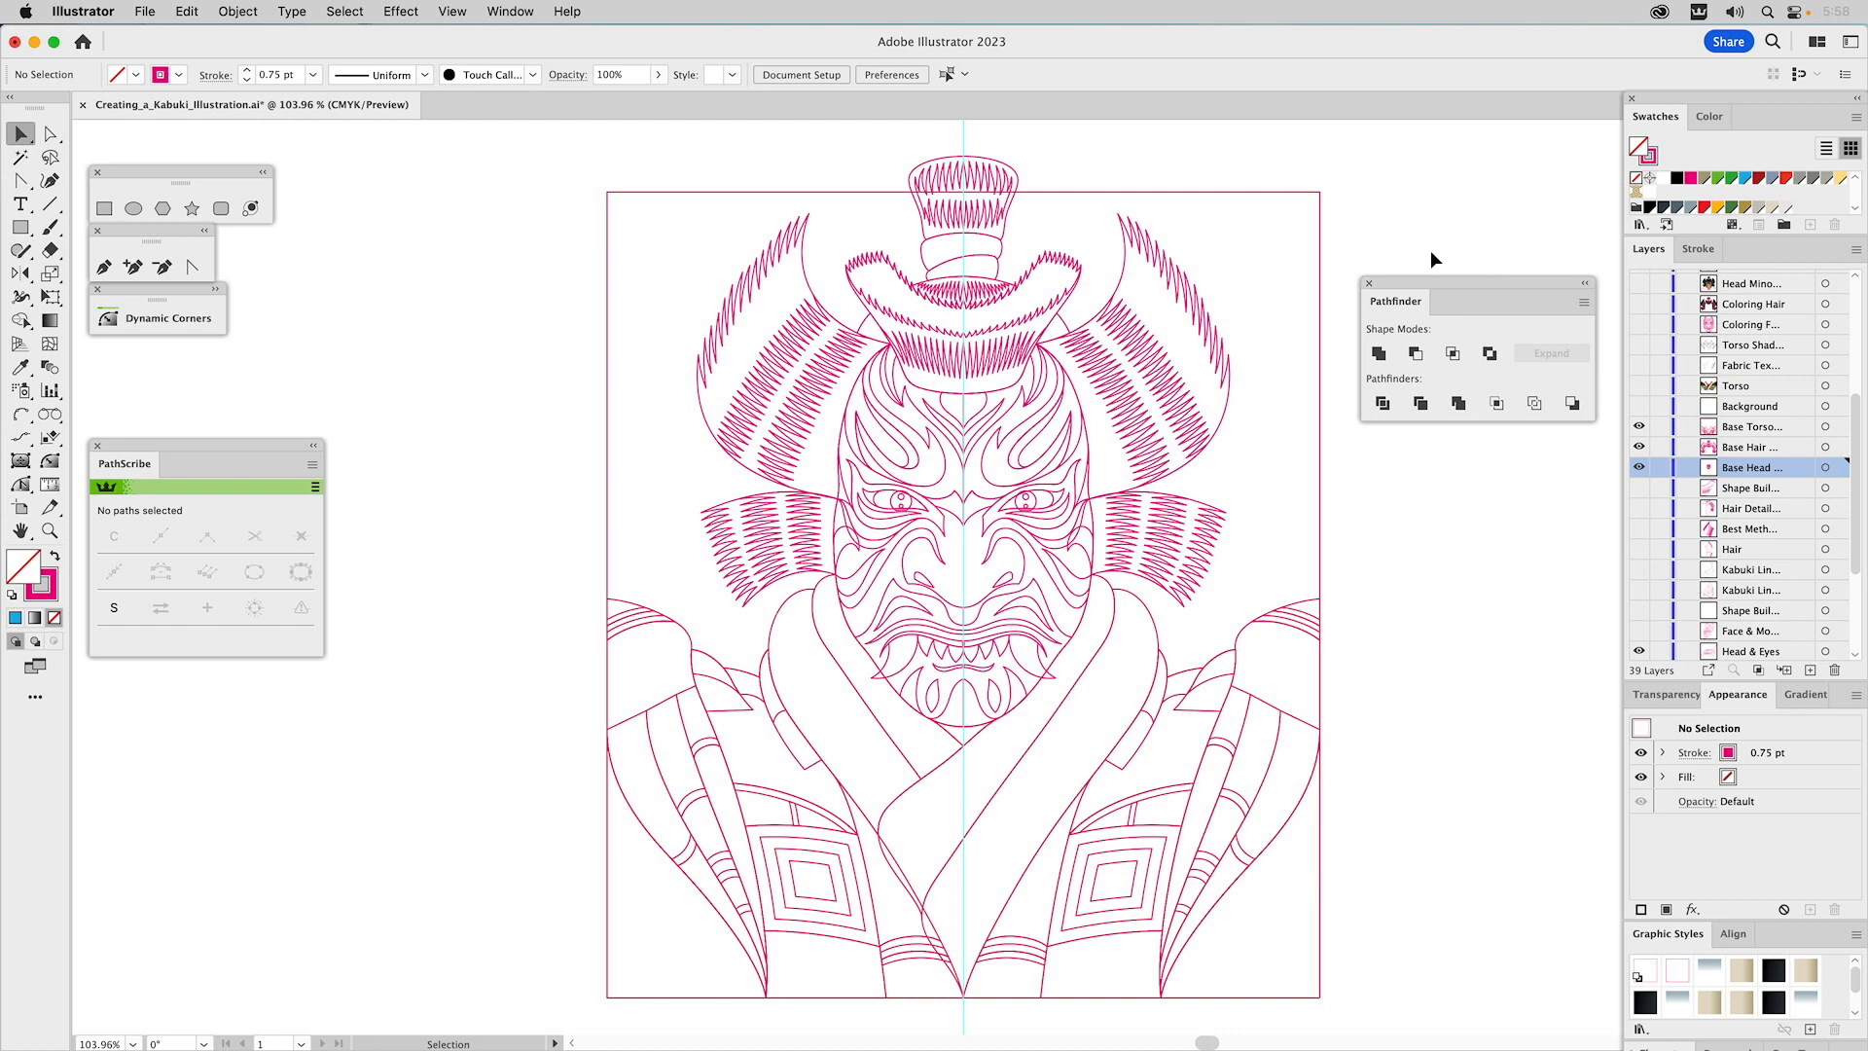
drag(1398, 305, 1810, 937)
click(1674, 934)
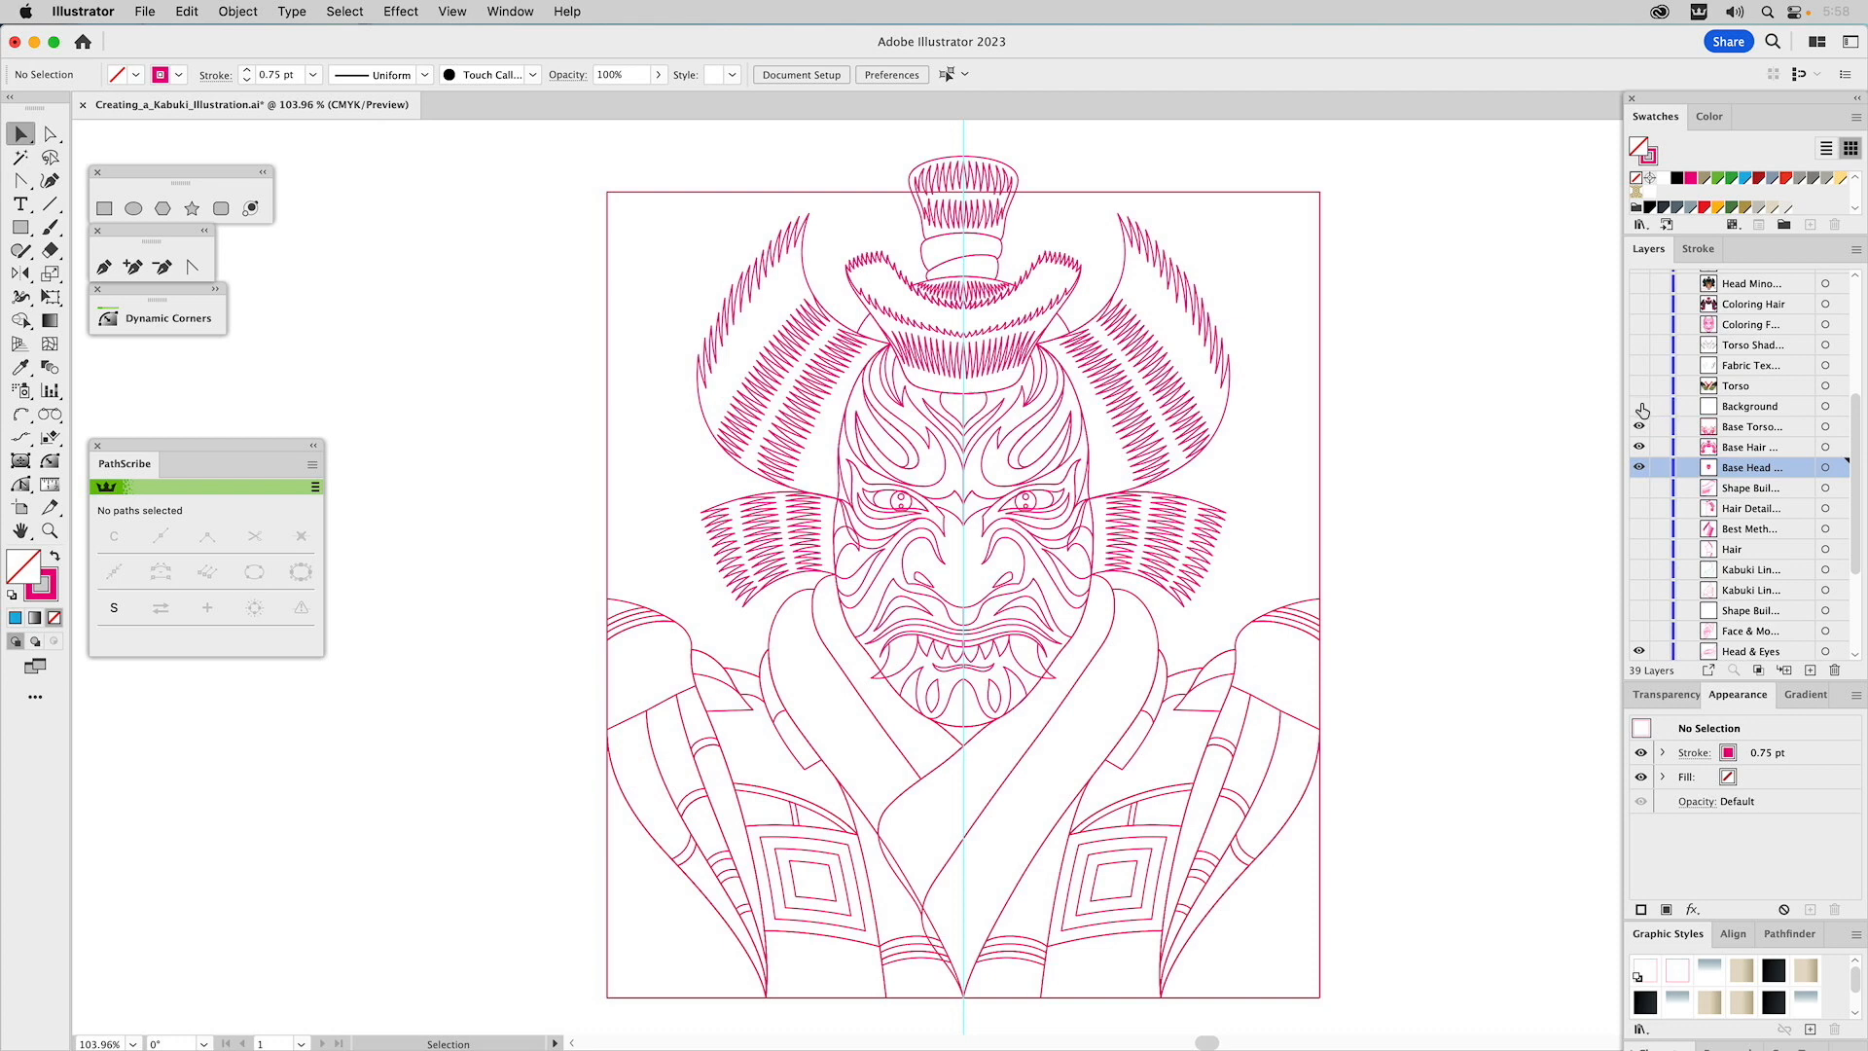
Show the Background and face-coloring layers and hide the Base Torso, Base Hair and Base Head layers.
click(1640, 406)
click(1640, 326)
drag(1639, 426, 1641, 475)
scroll(1705, 366, up, 5)
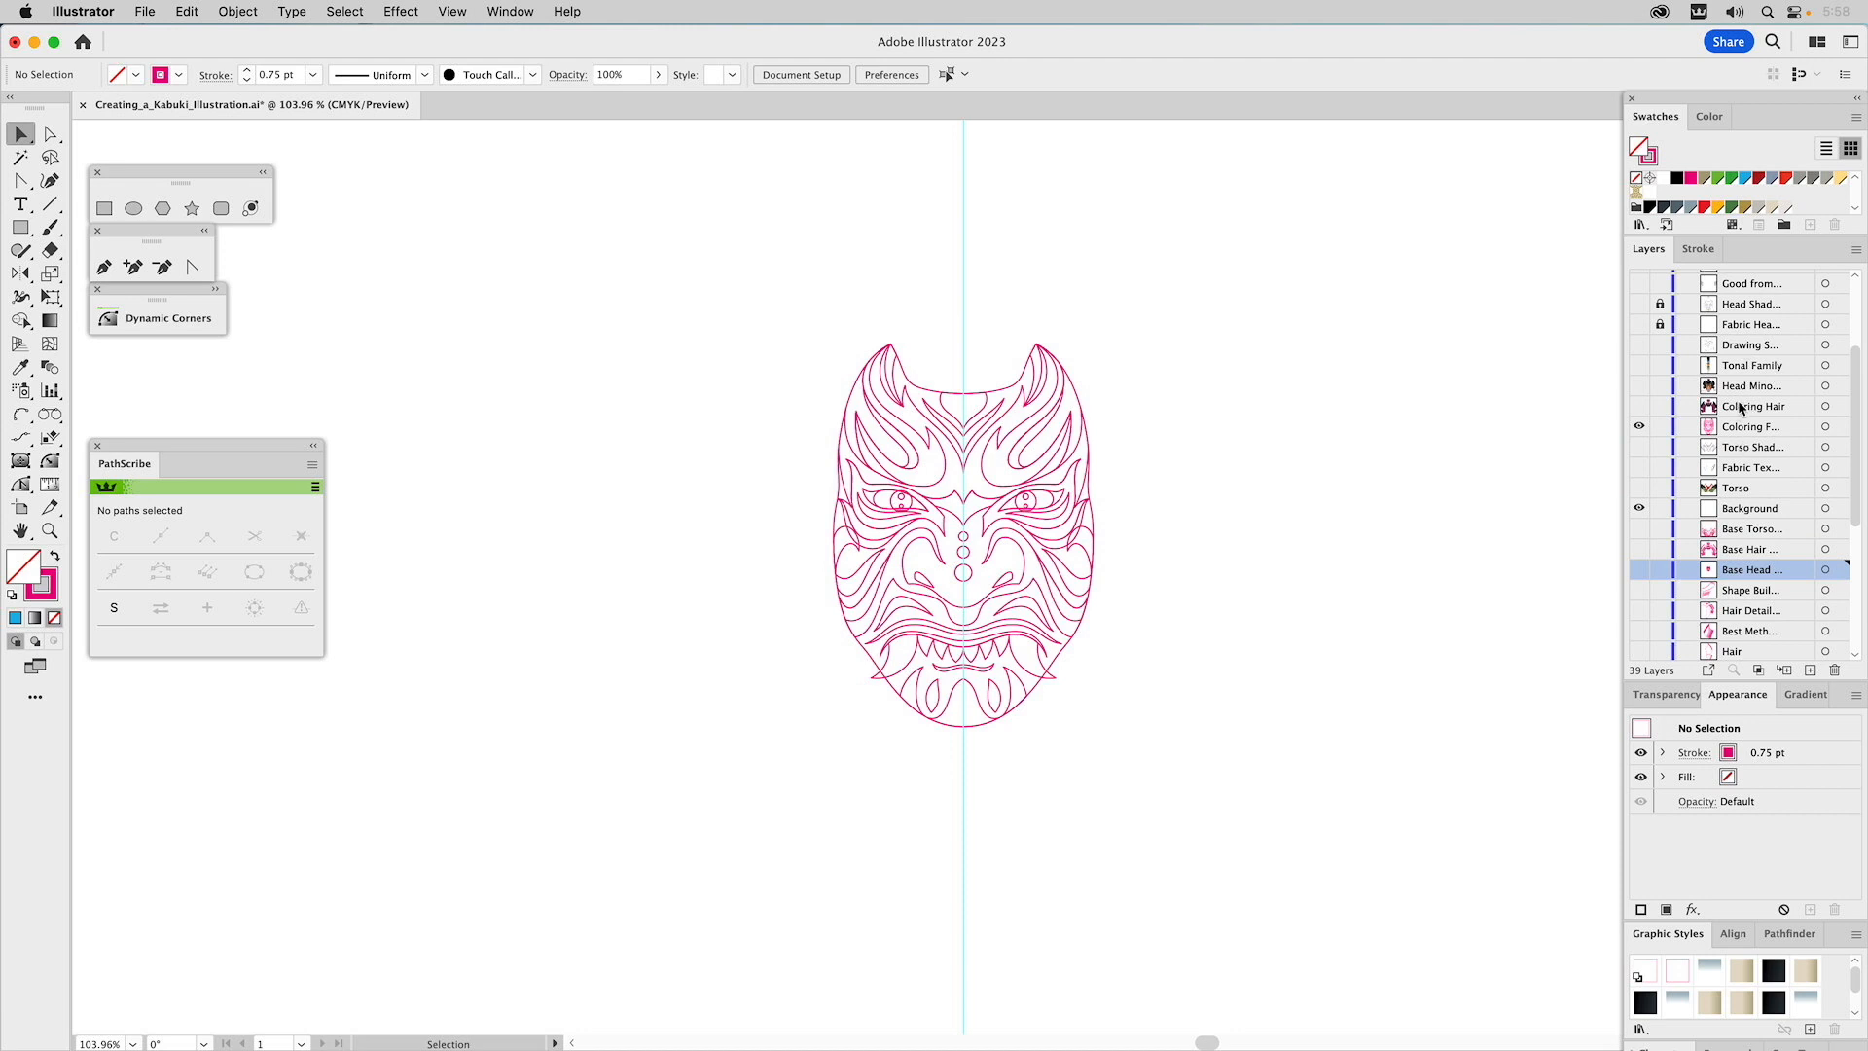
Hide the face-coloring, Background, refined sketch and Head & Eyes layers, and view the Kabuki reference layer's photos before hiding it too.
click(1639, 426)
click(1639, 508)
scroll(1744, 508, down, 5)
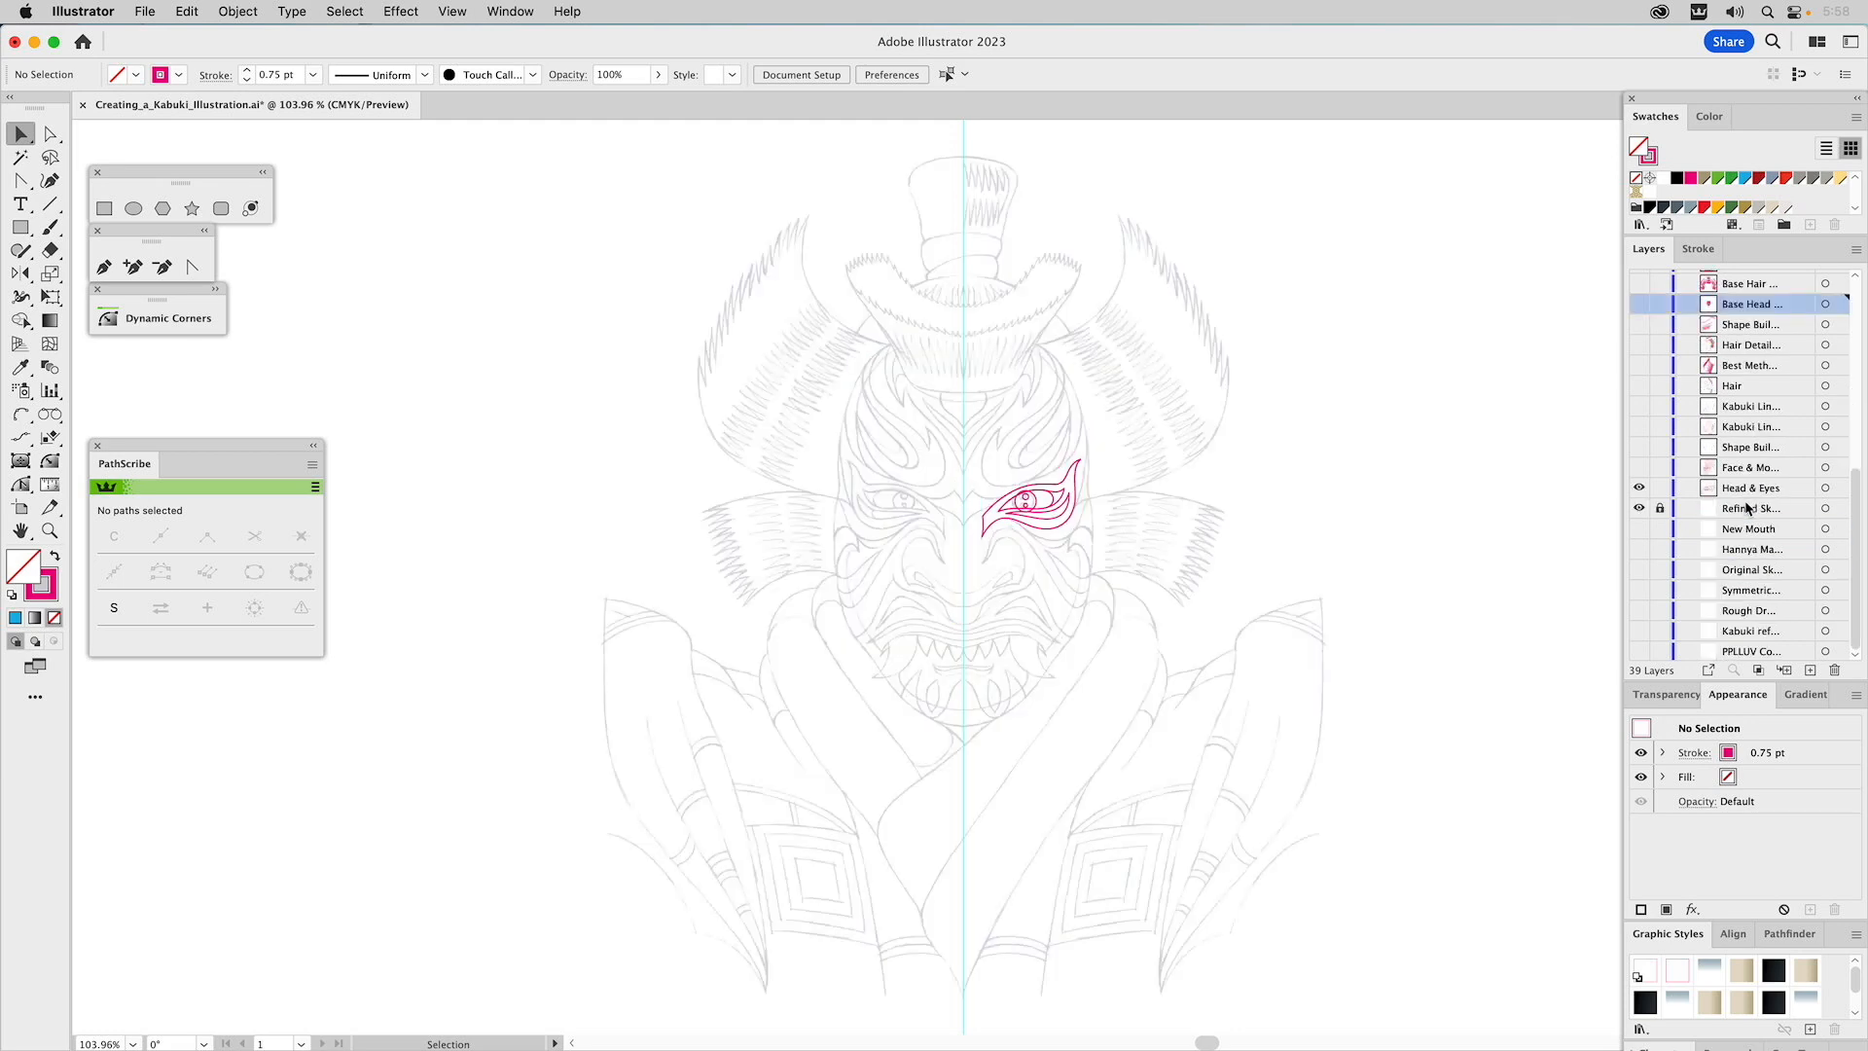
click(1640, 630)
click(1640, 508)
click(1640, 487)
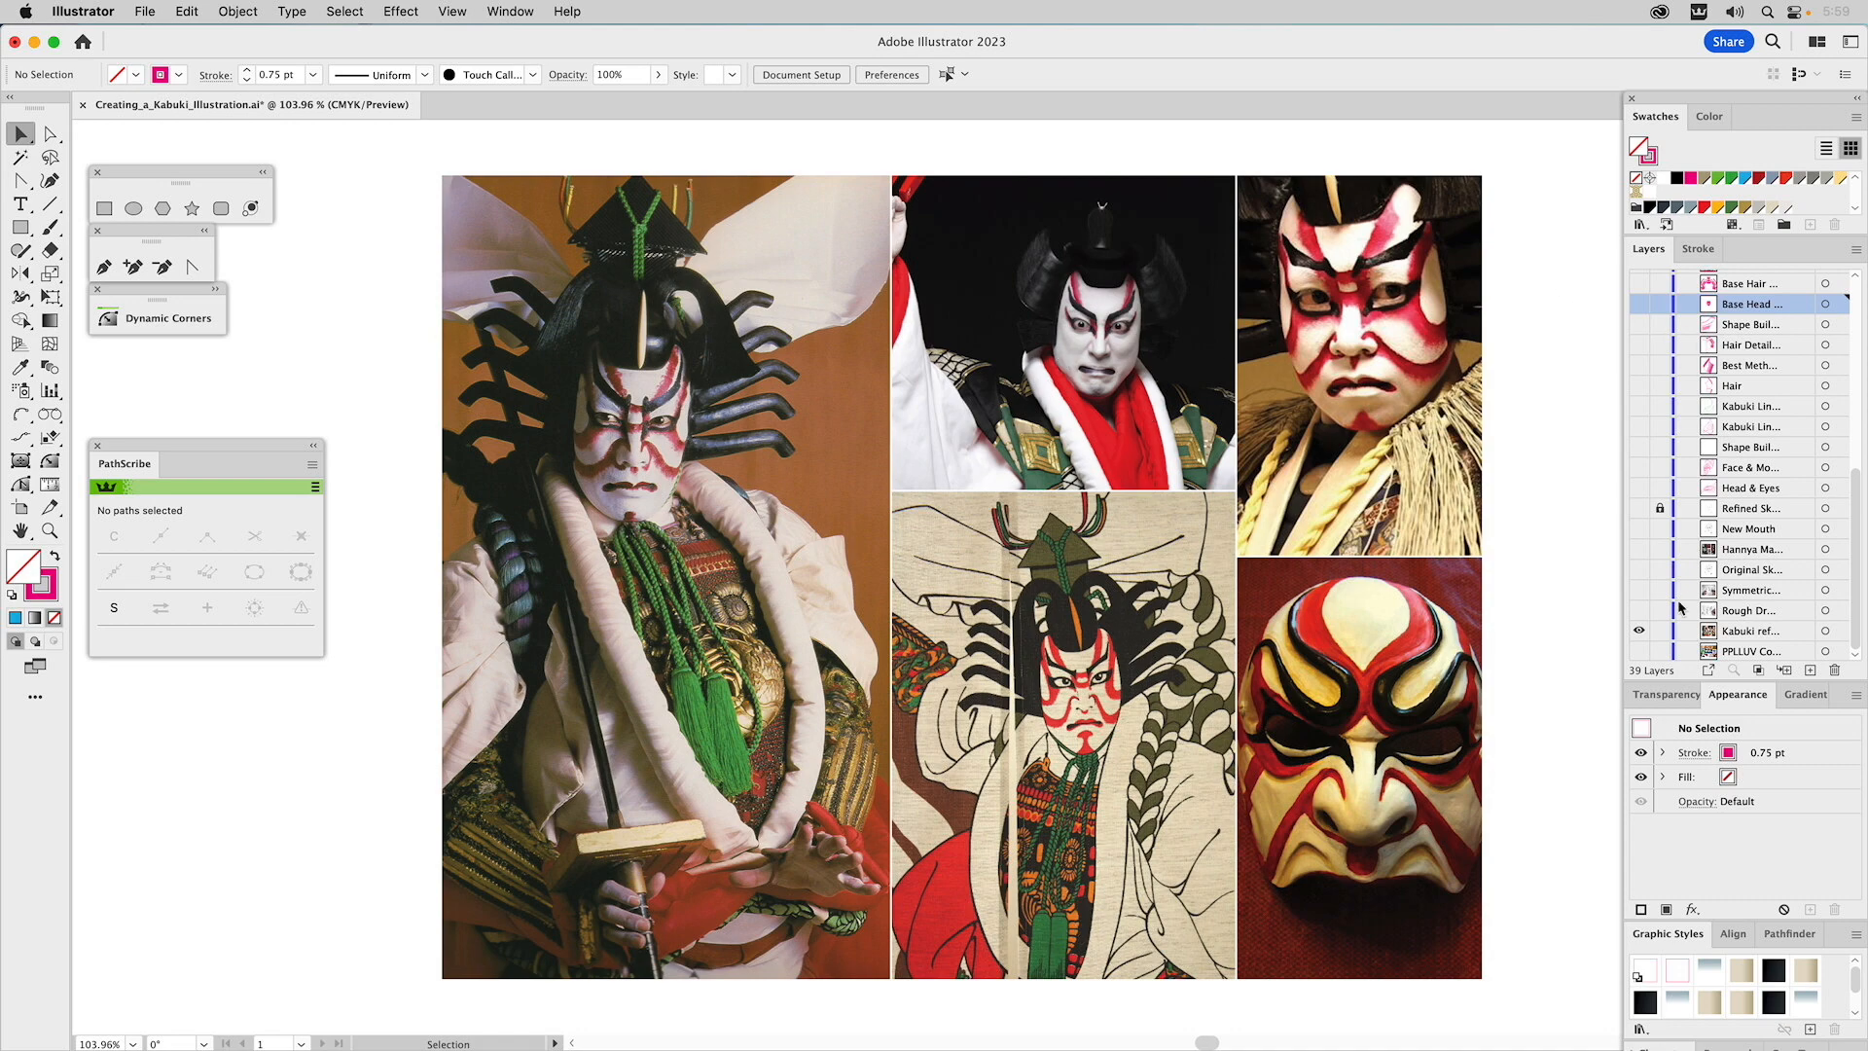
click(1640, 632)
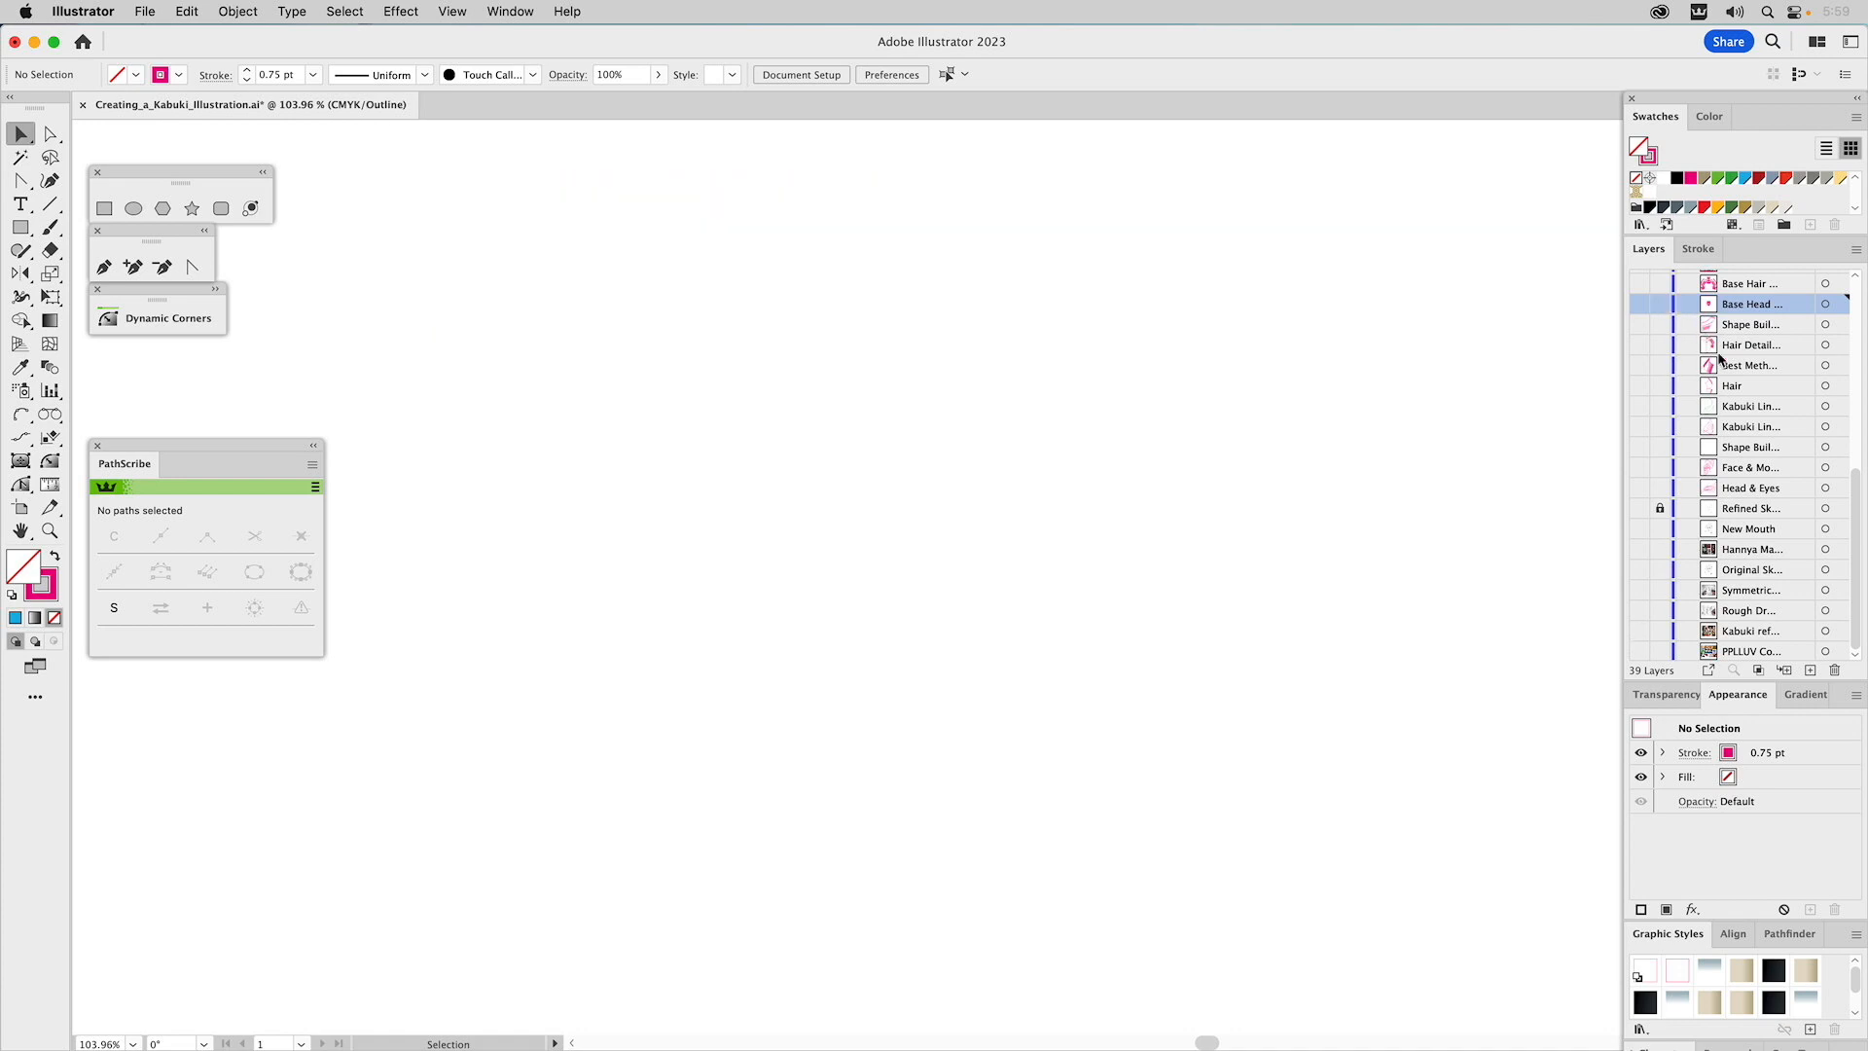
Show the Background, face-coloring and Tonal Family layers so the palette sits beside the face line art.
scroll(1740, 377, up, 5)
scroll(1741, 379, up, 1)
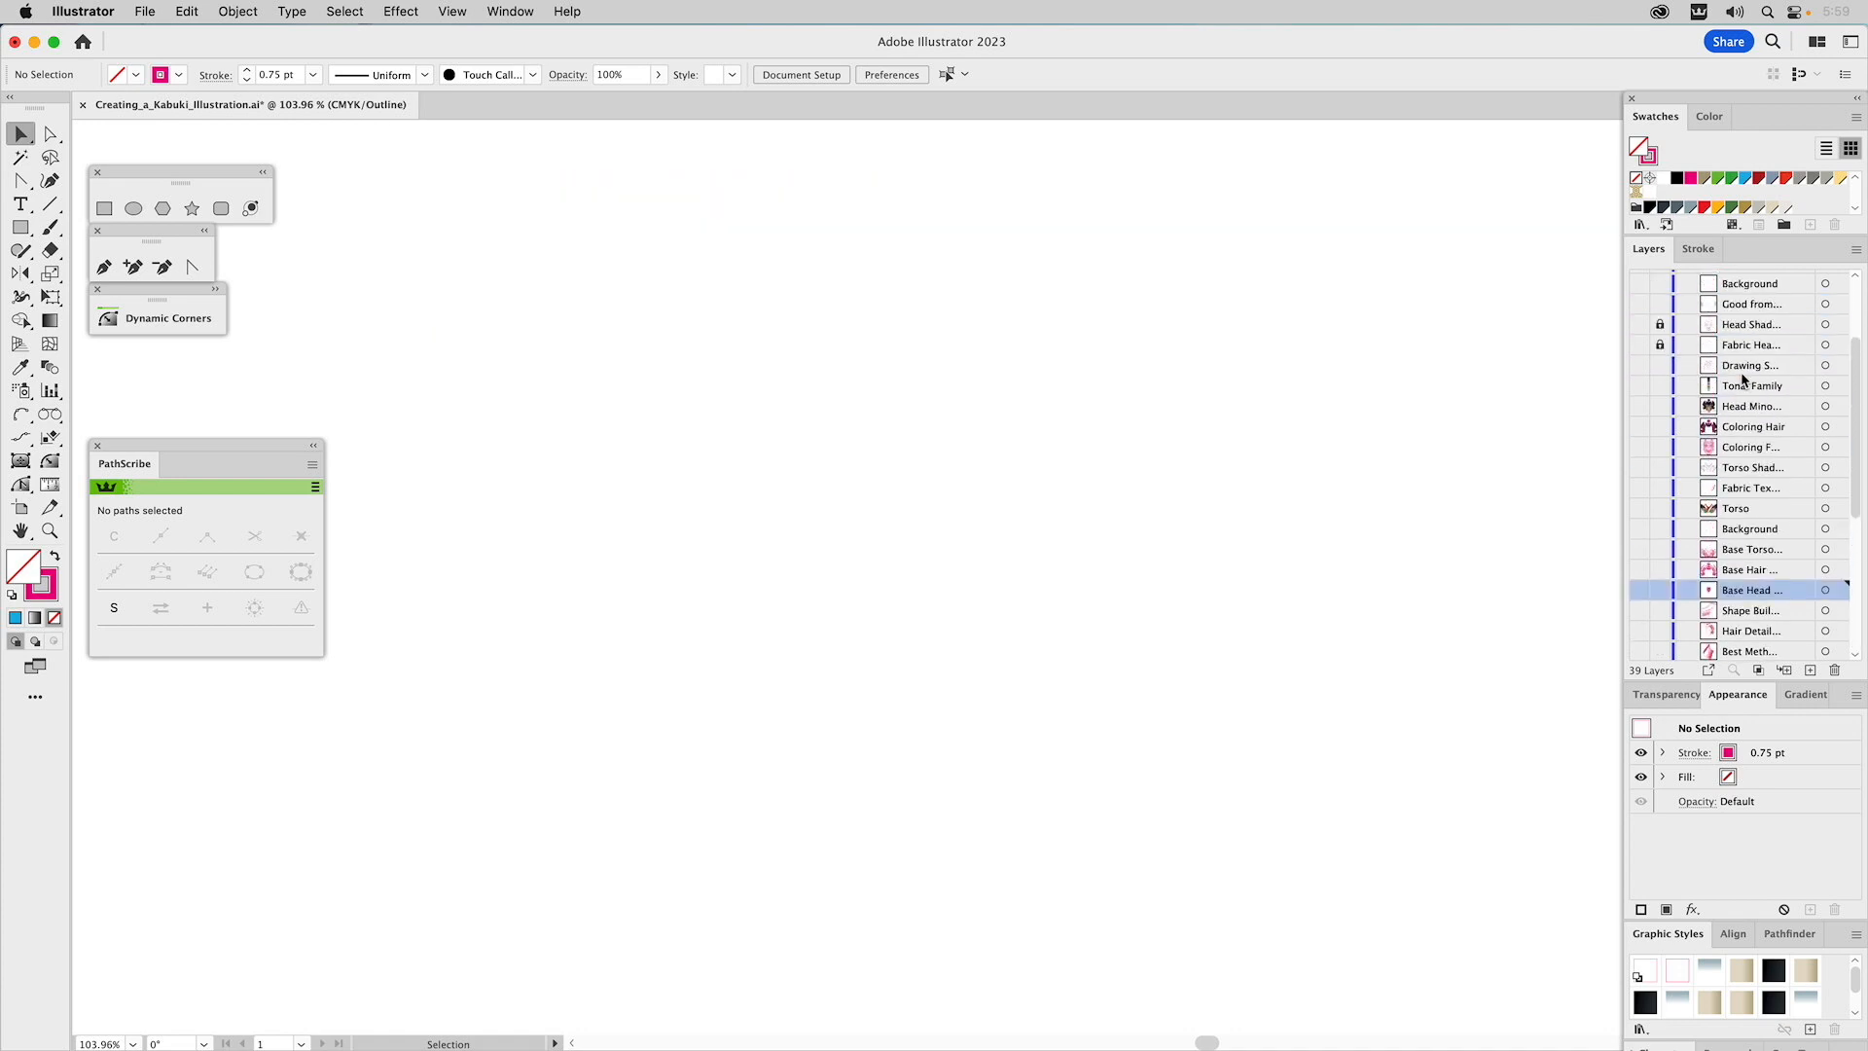
click(1641, 530)
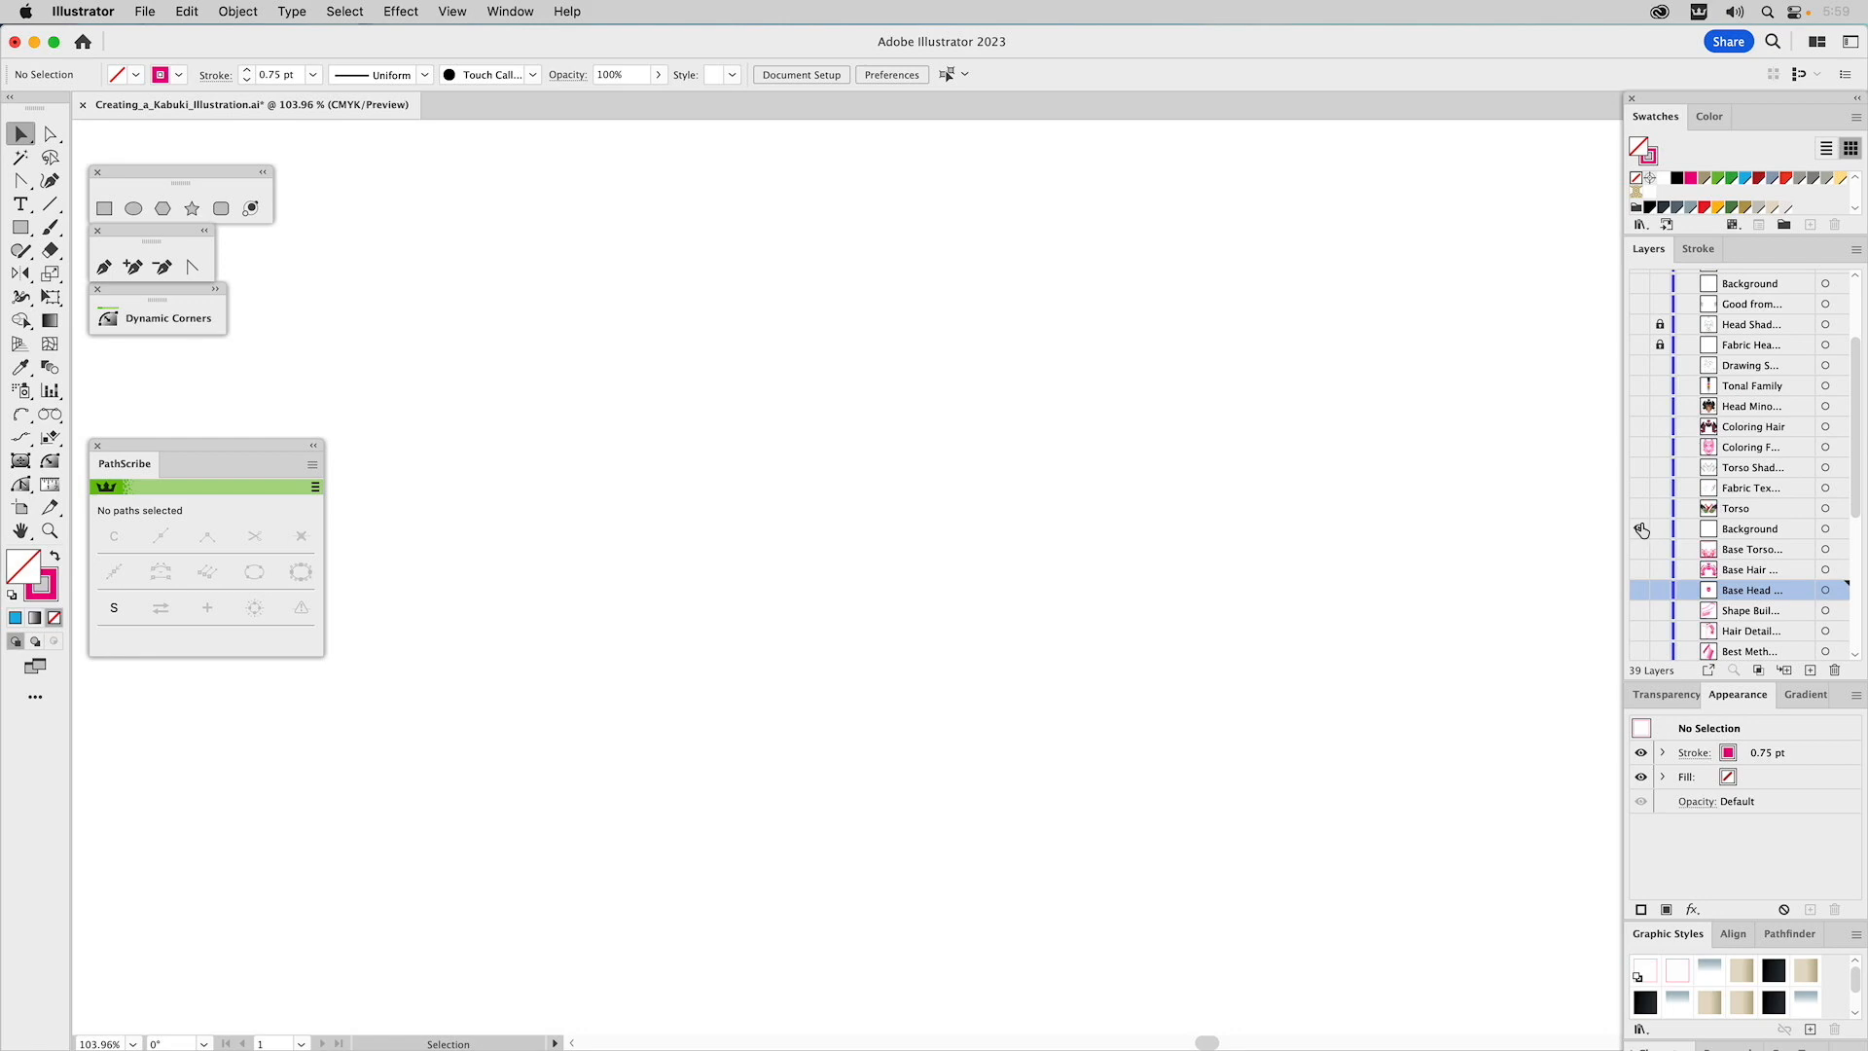
click(1640, 448)
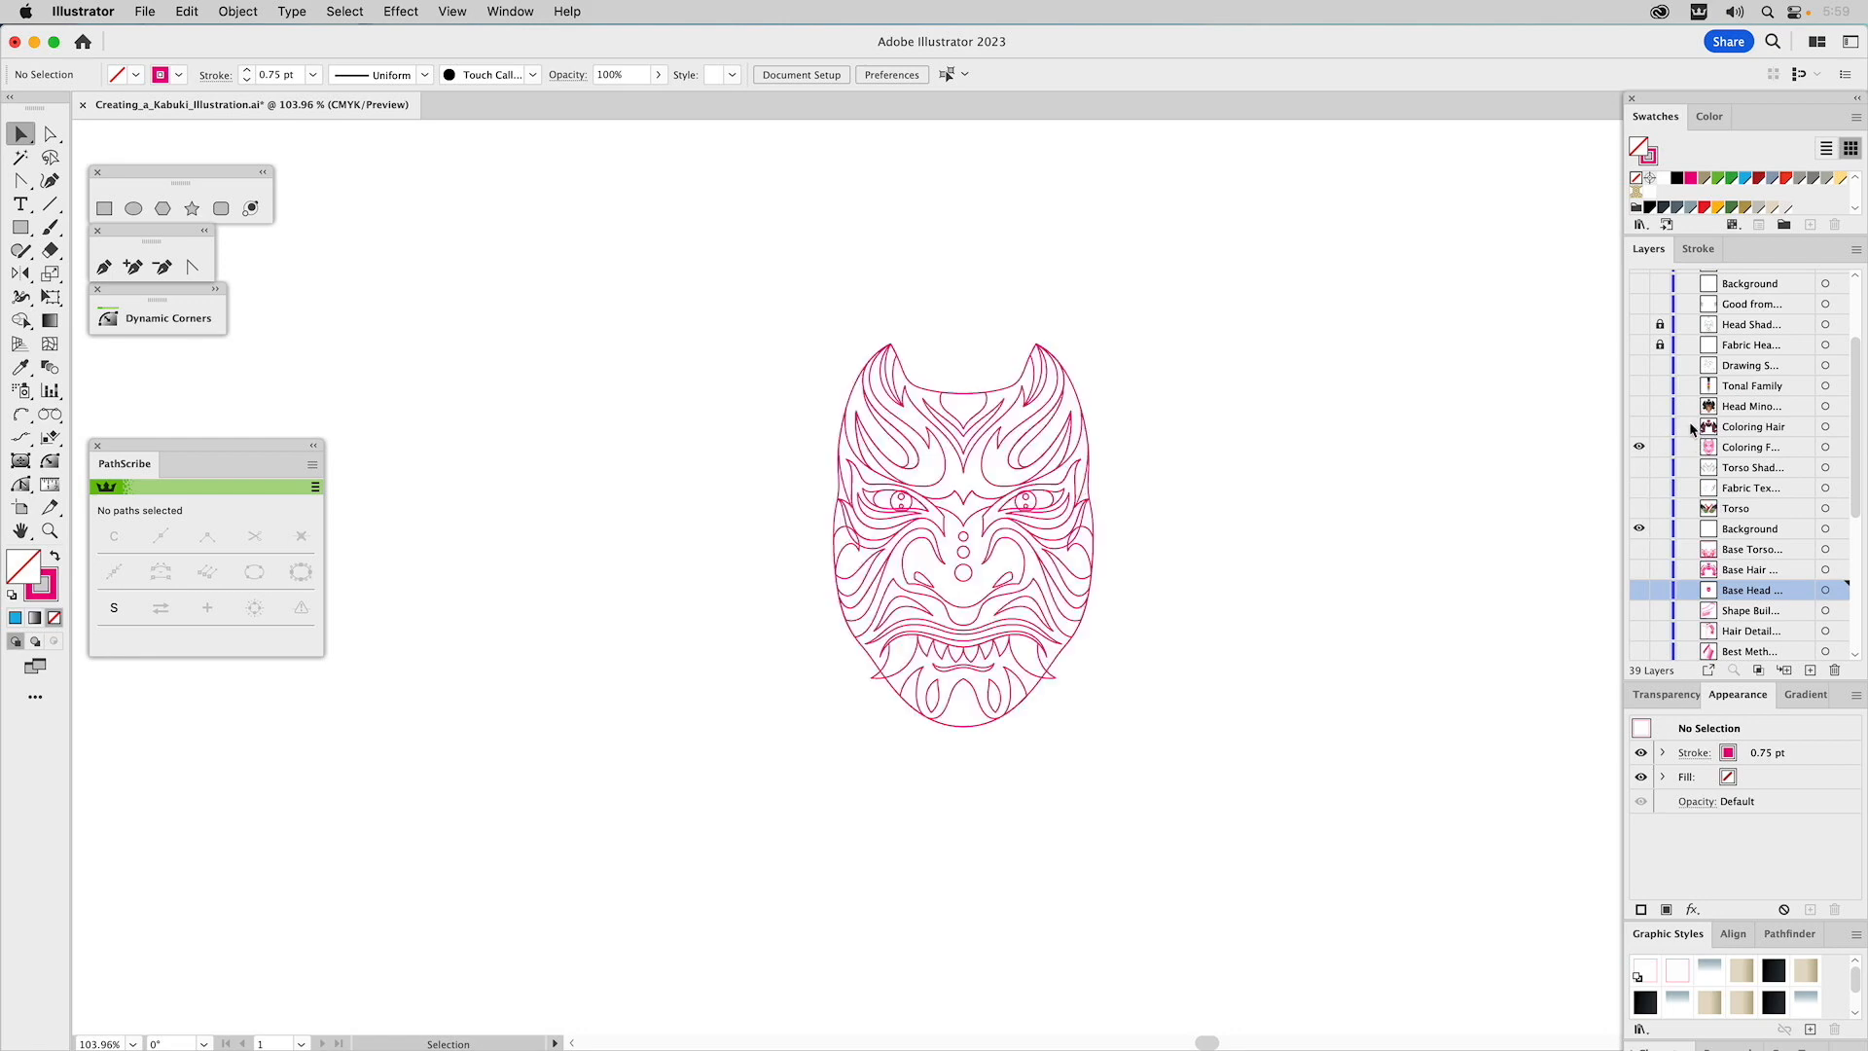
click(1640, 388)
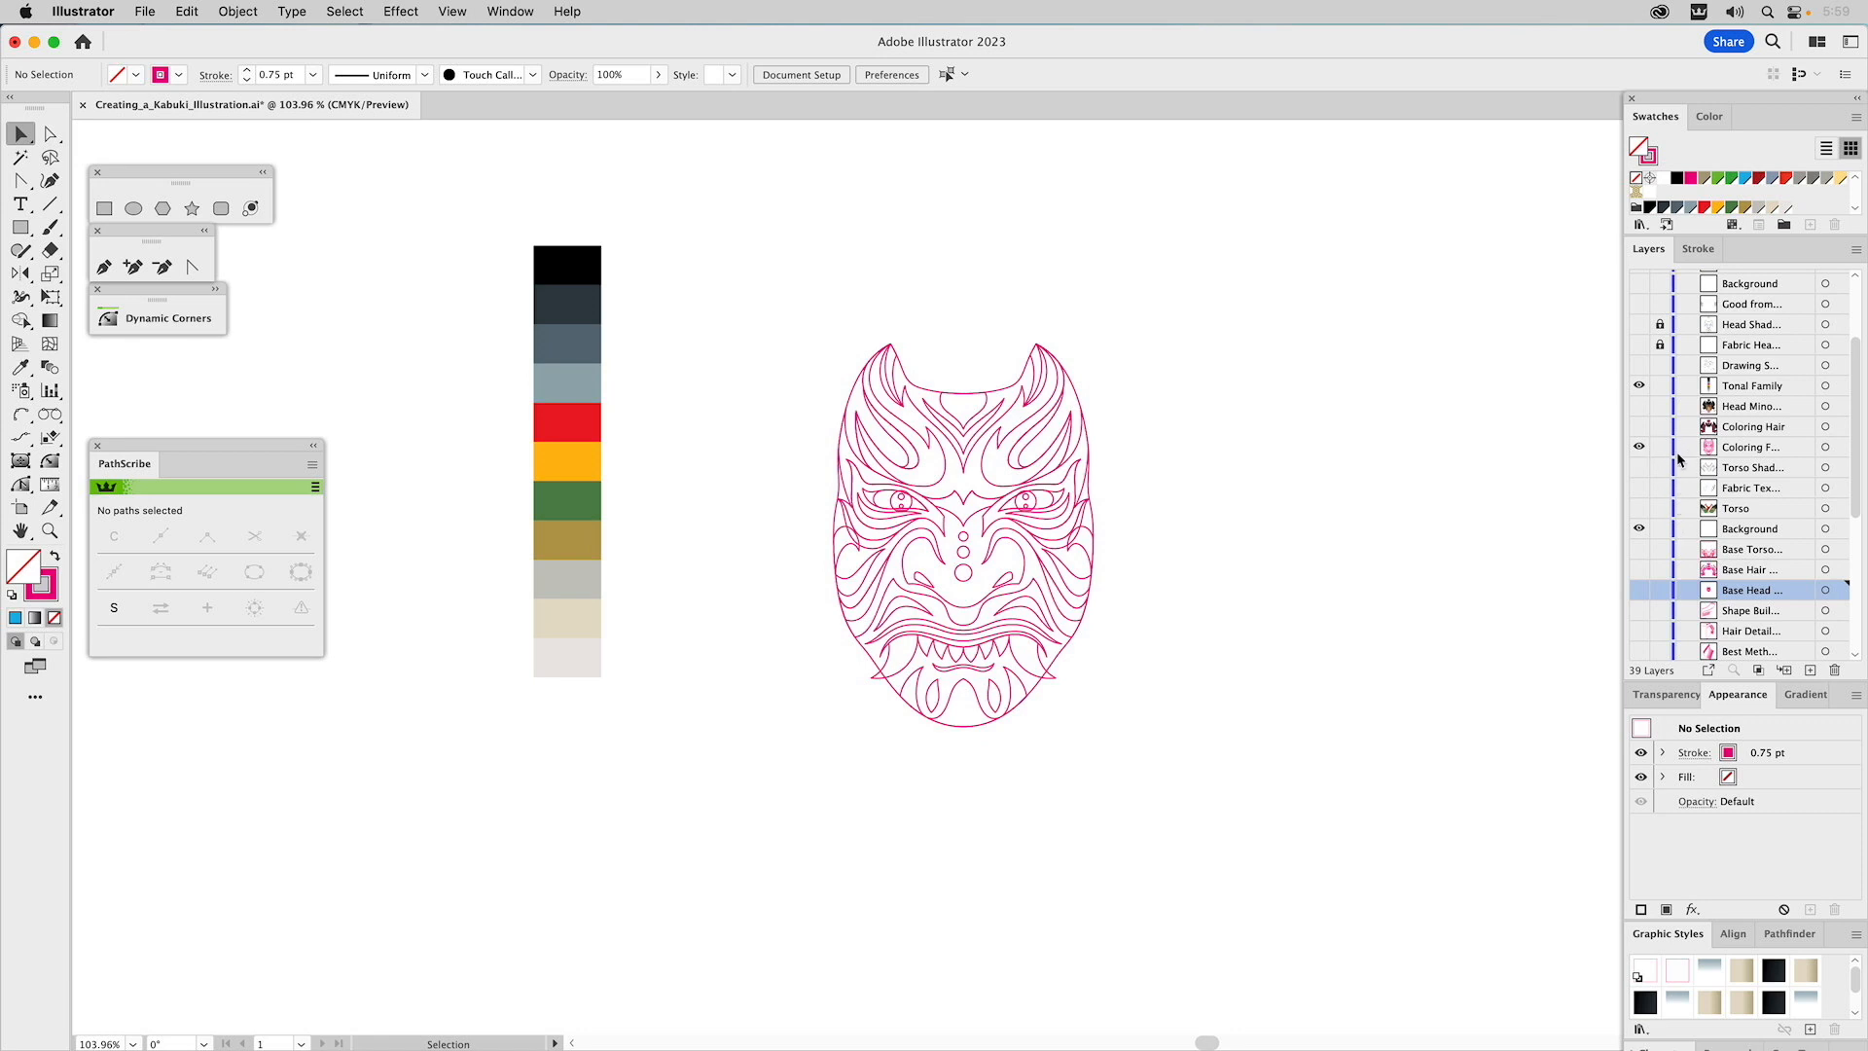
Fill the compound path of broad forehead, cheek and chin markings with the palette's red, sampled with the Eyedropper.
key(z)
drag(516, 232, 1155, 786)
drag(1185, 684, 1139, 709)
key(v)
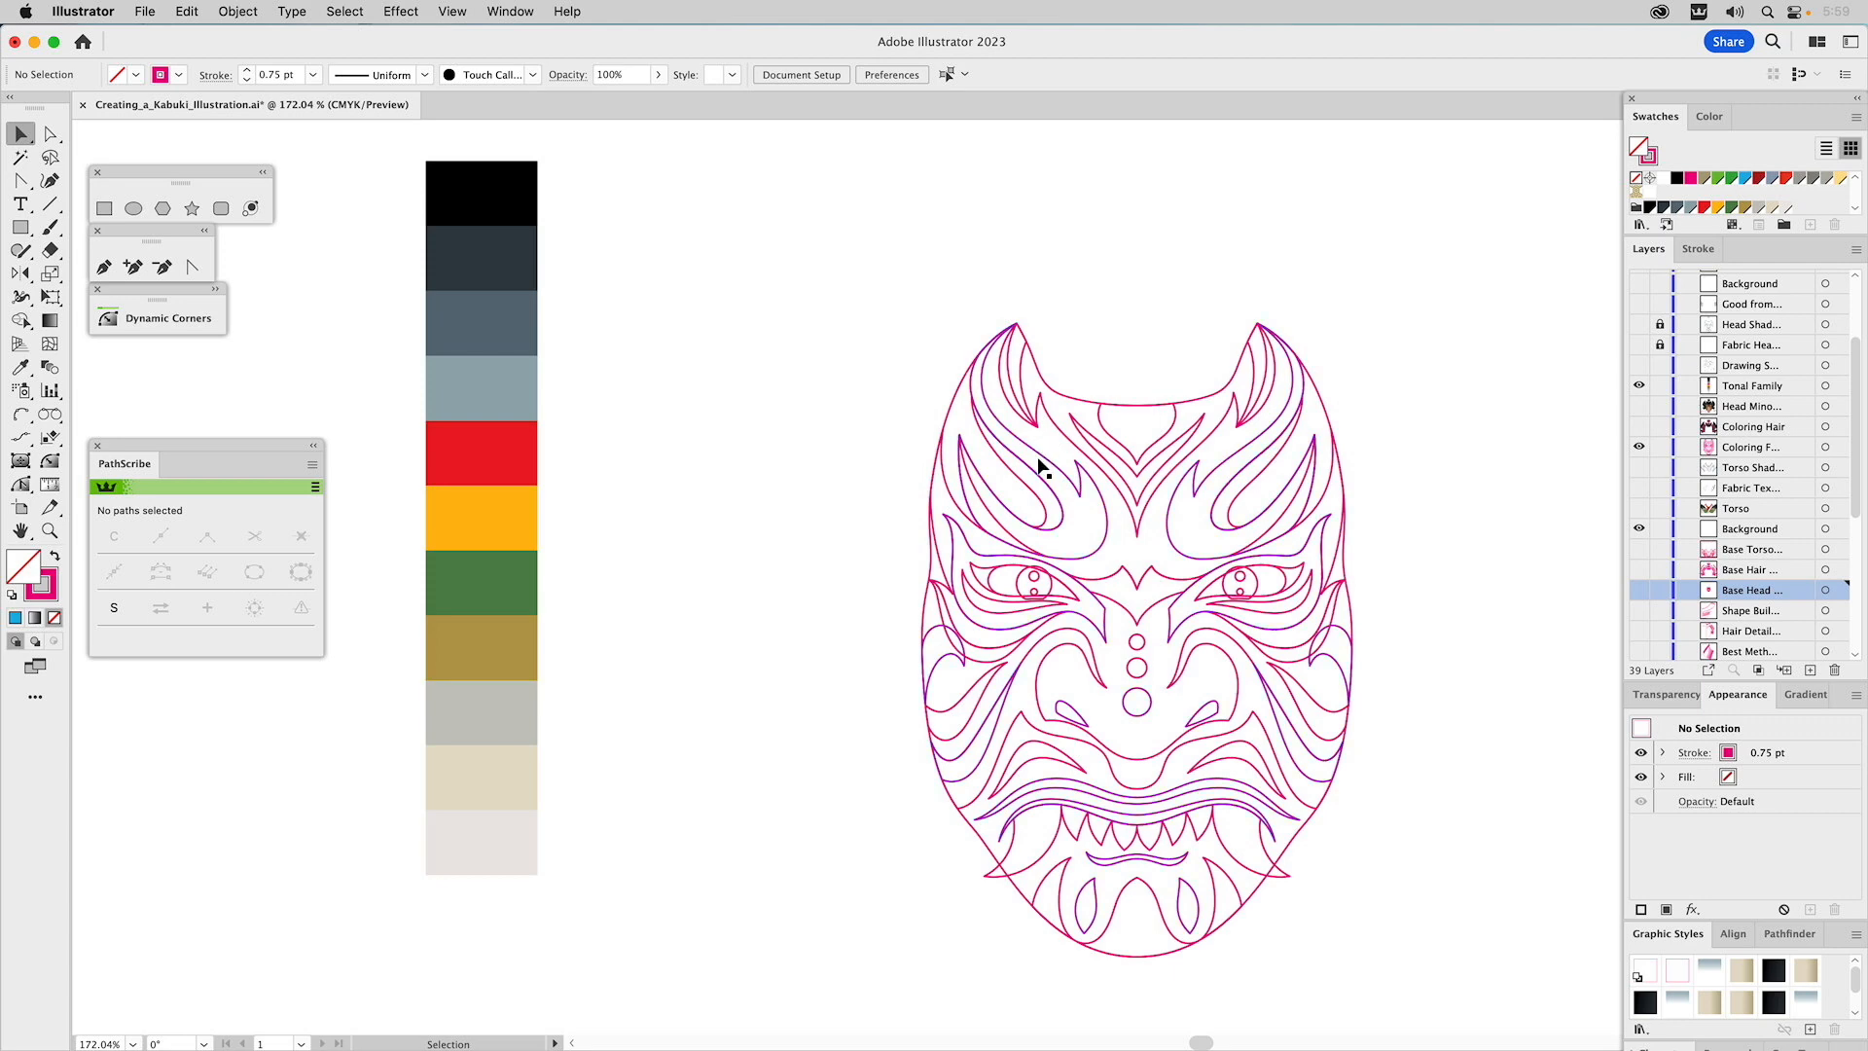
click(1059, 432)
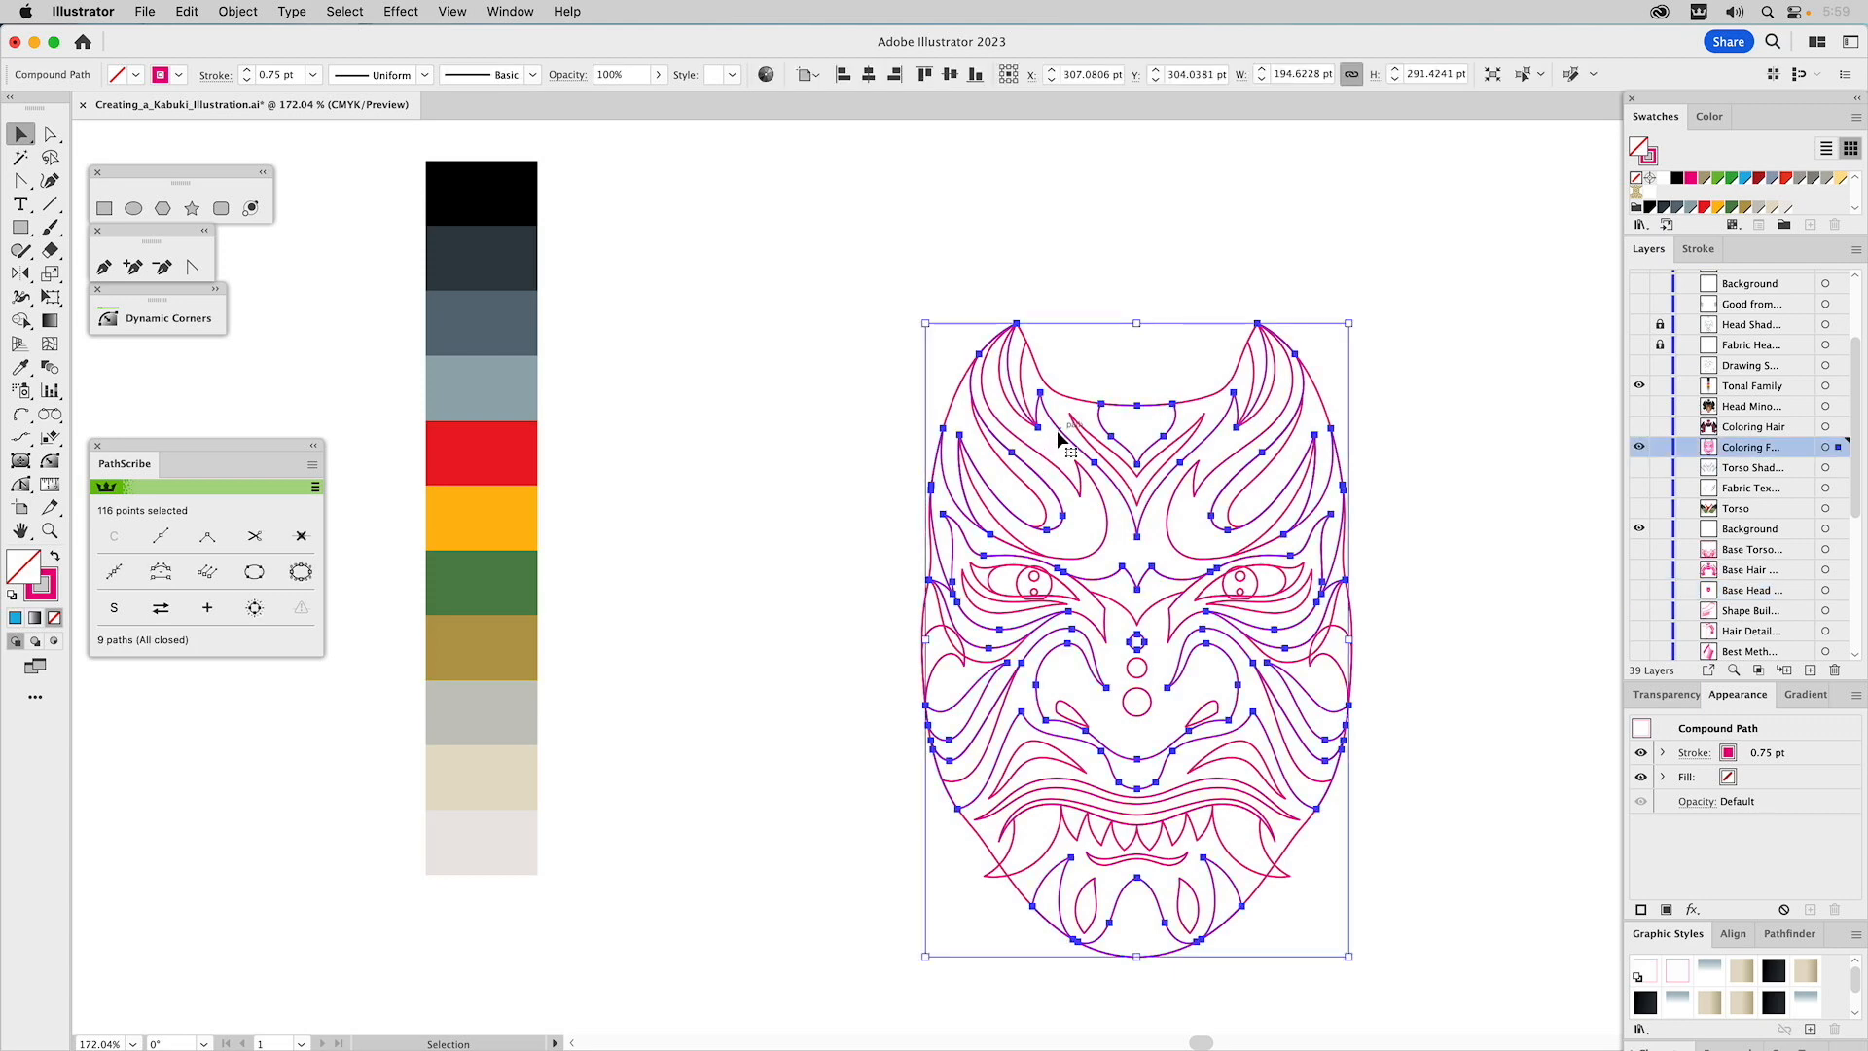
key(i)
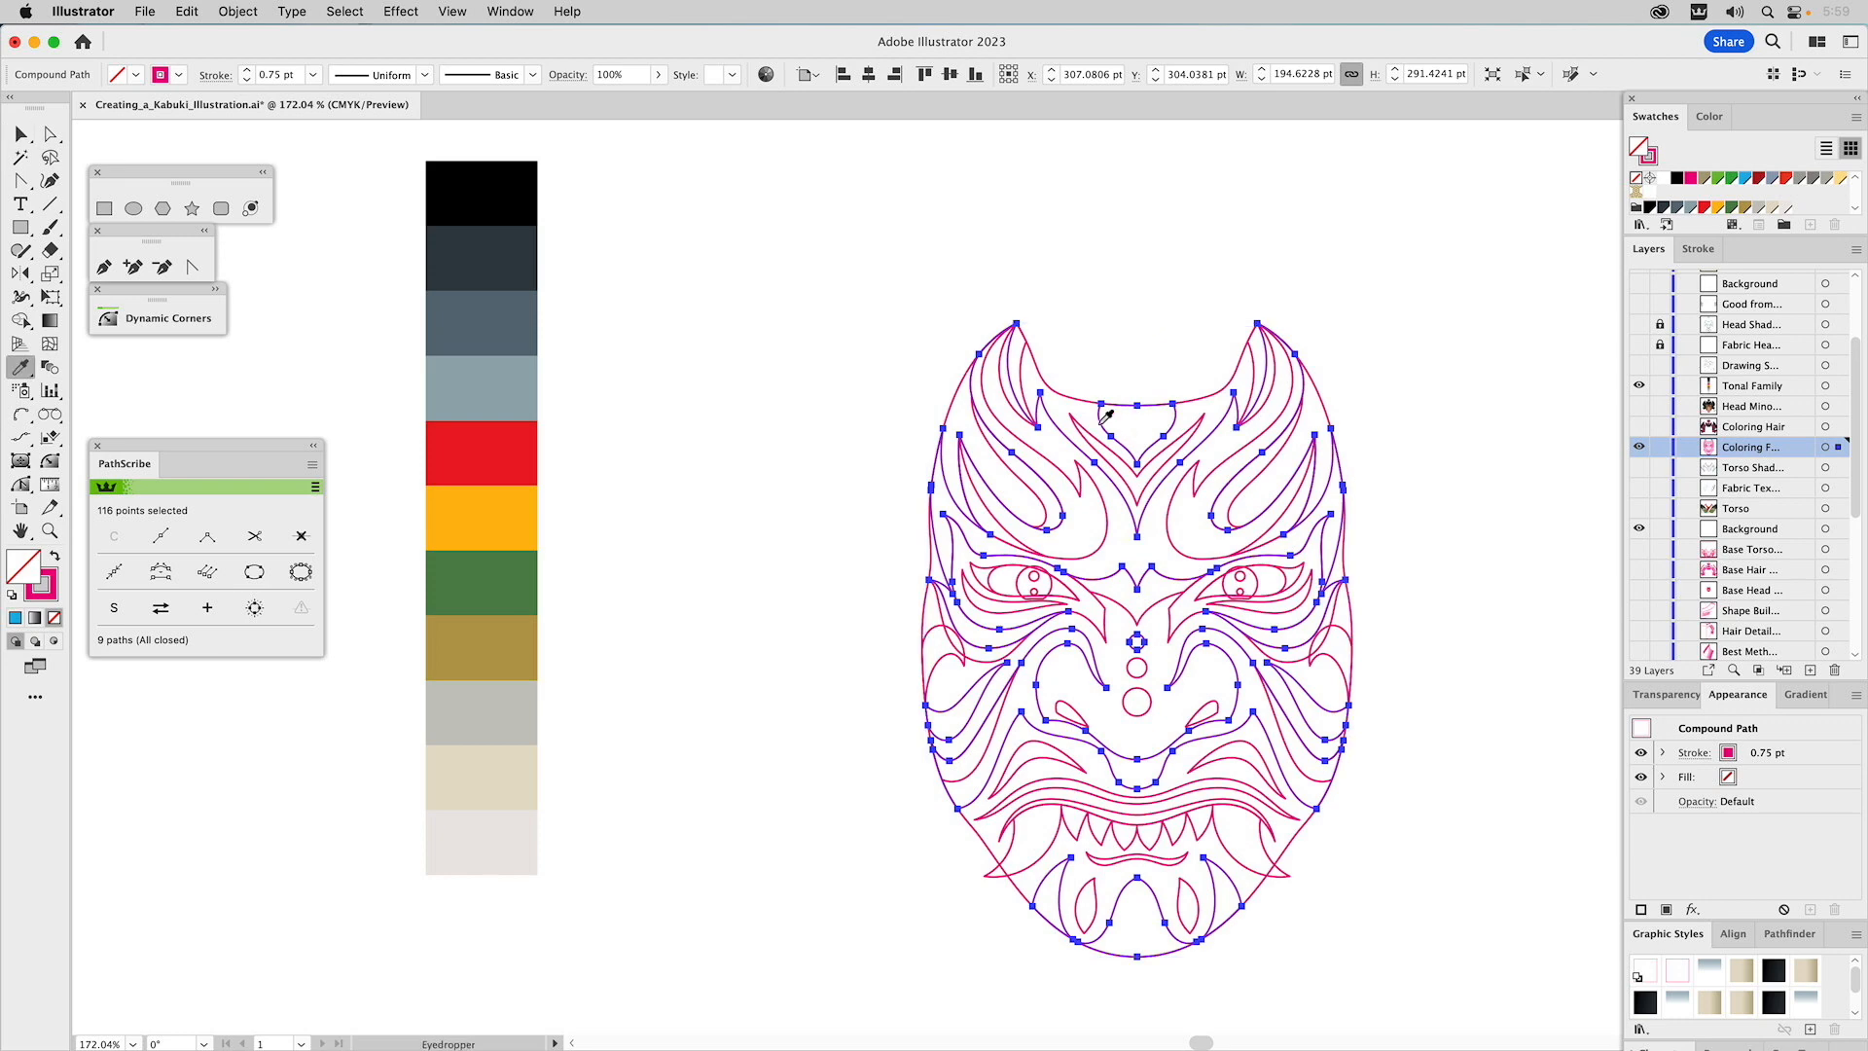
click(505, 446)
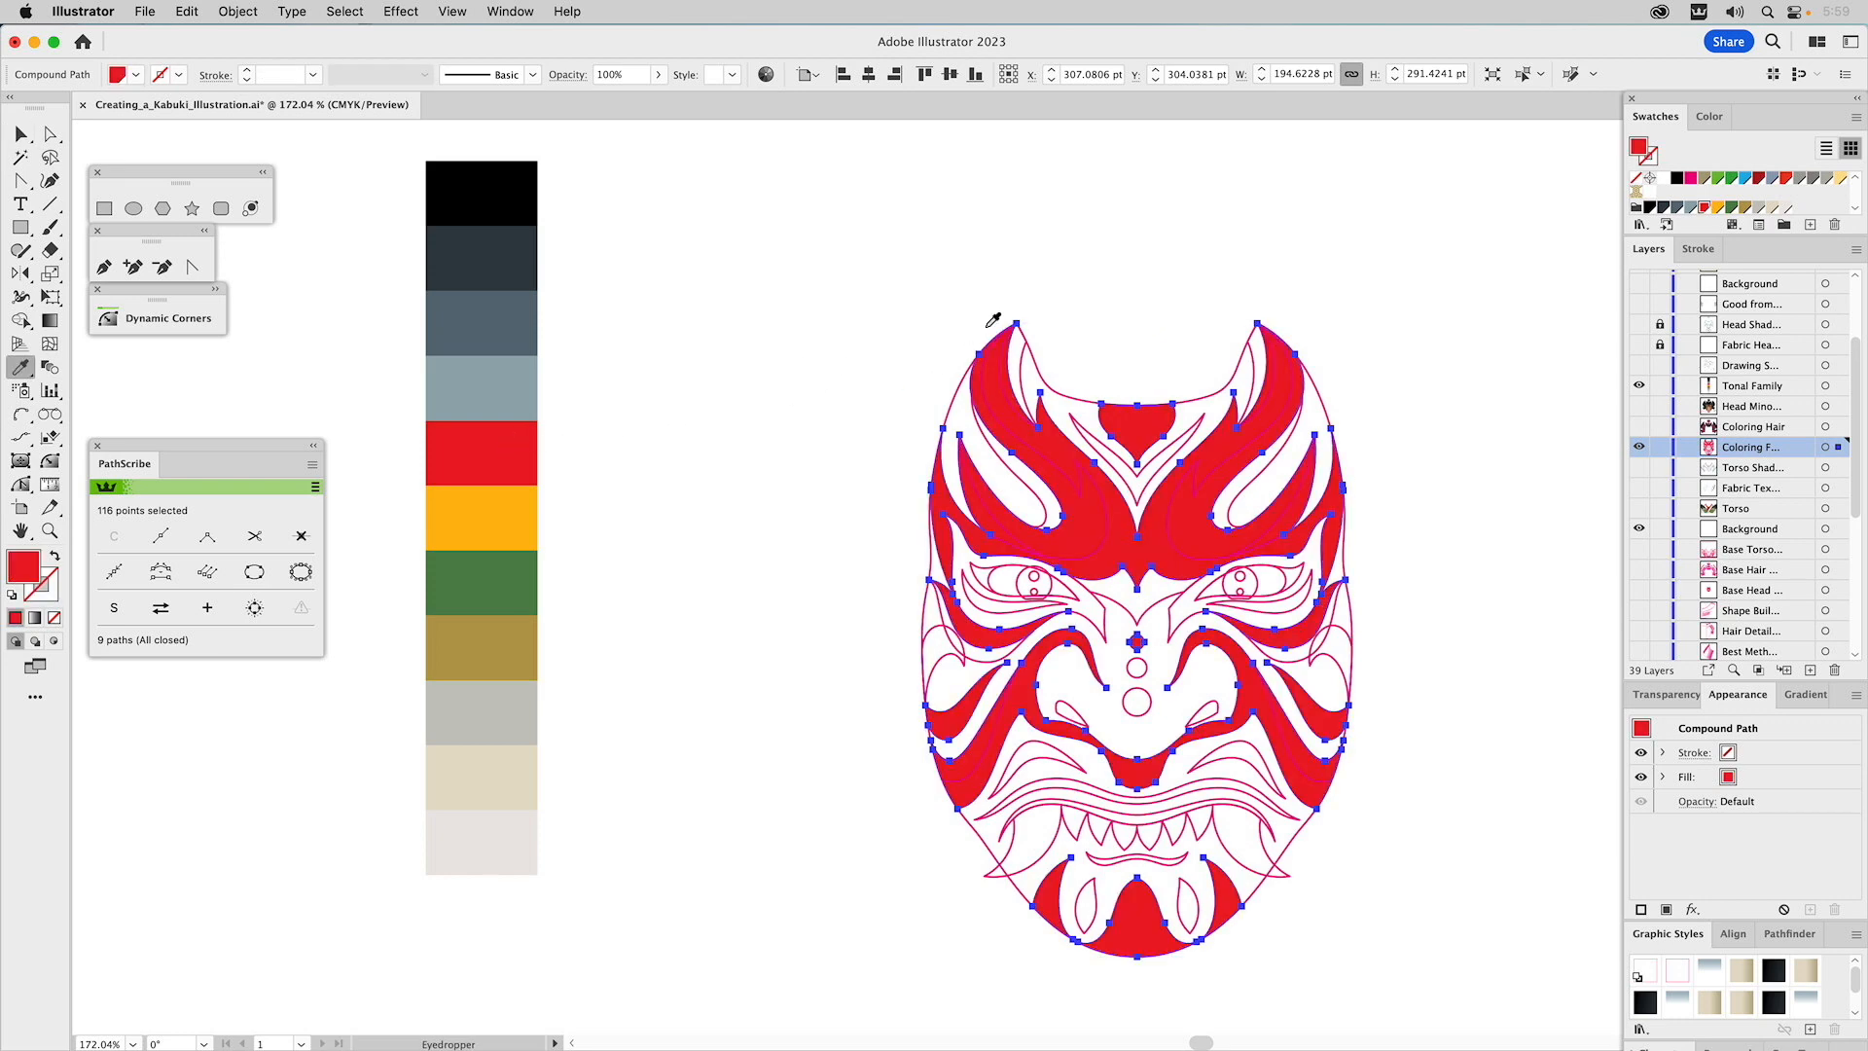
key(v)
click(1115, 314)
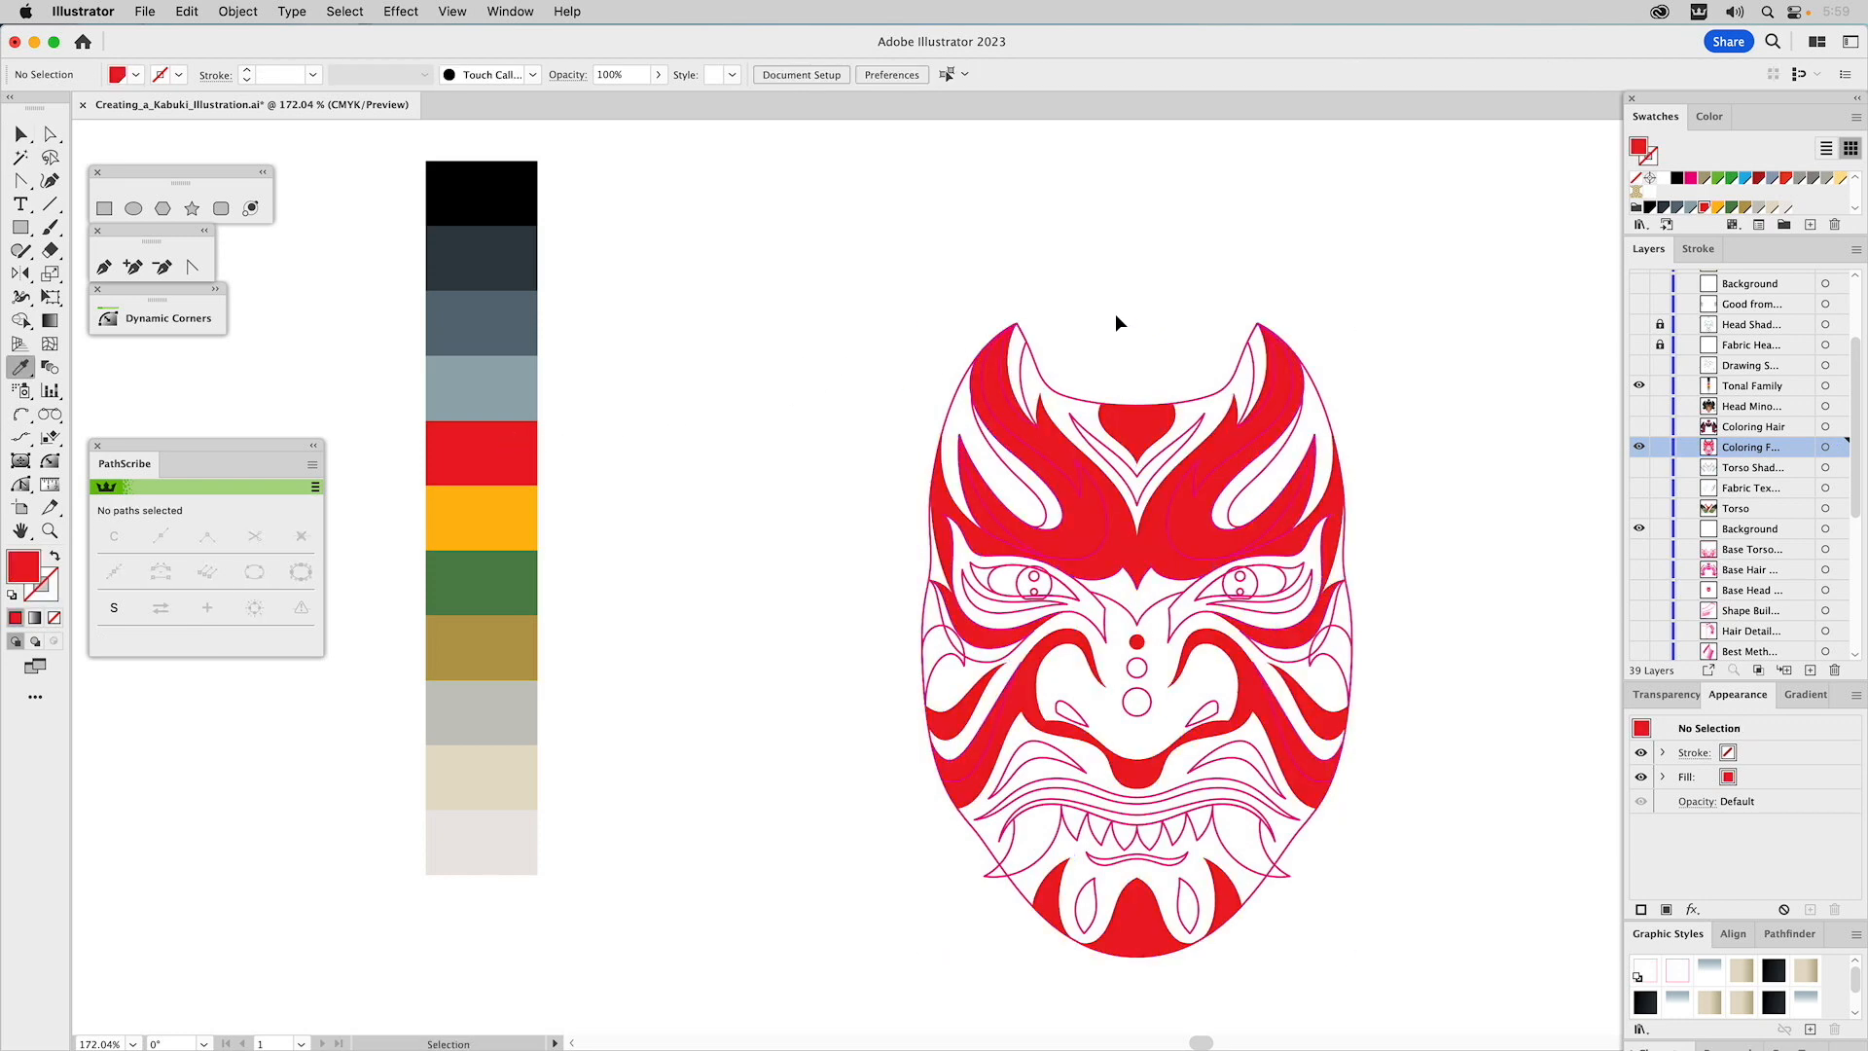
Fill the compound path of brow, eye surround and lip markings with the palette's black, sampled with the Eyedropper.
click(1093, 489)
key(i)
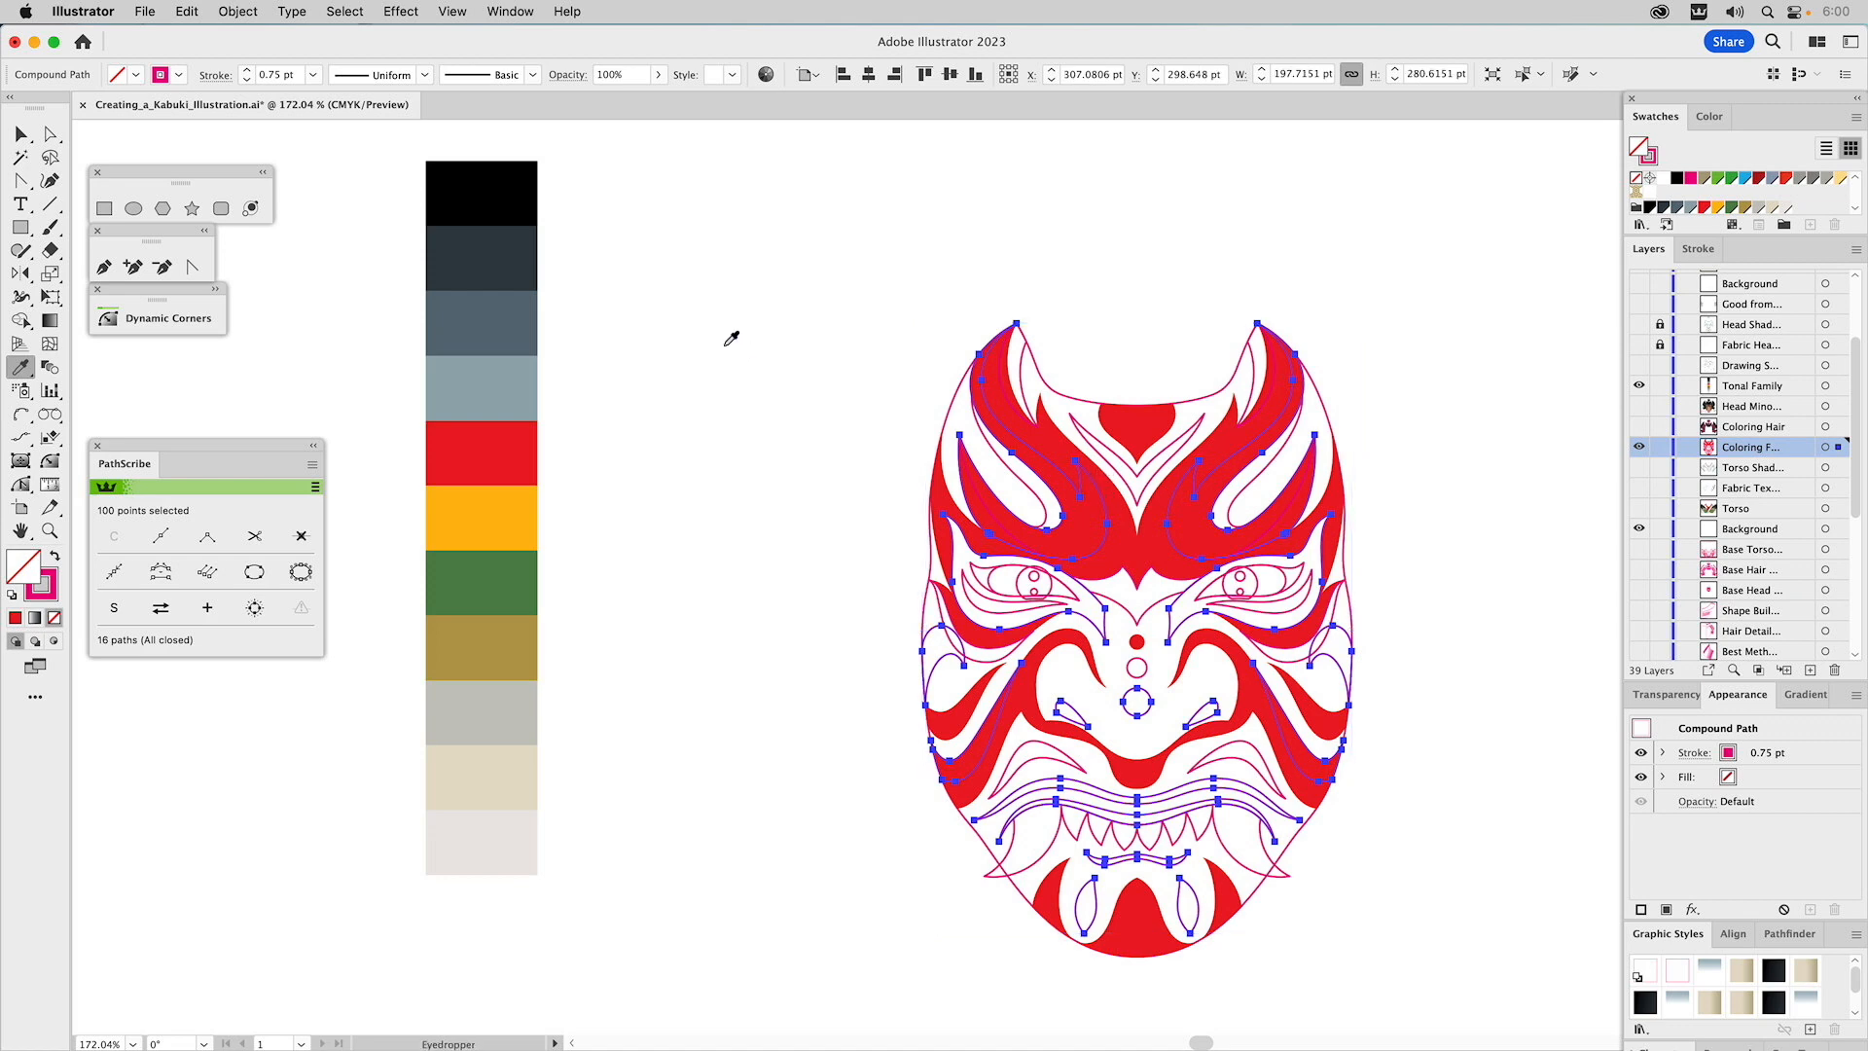
click(504, 184)
click(706, 279)
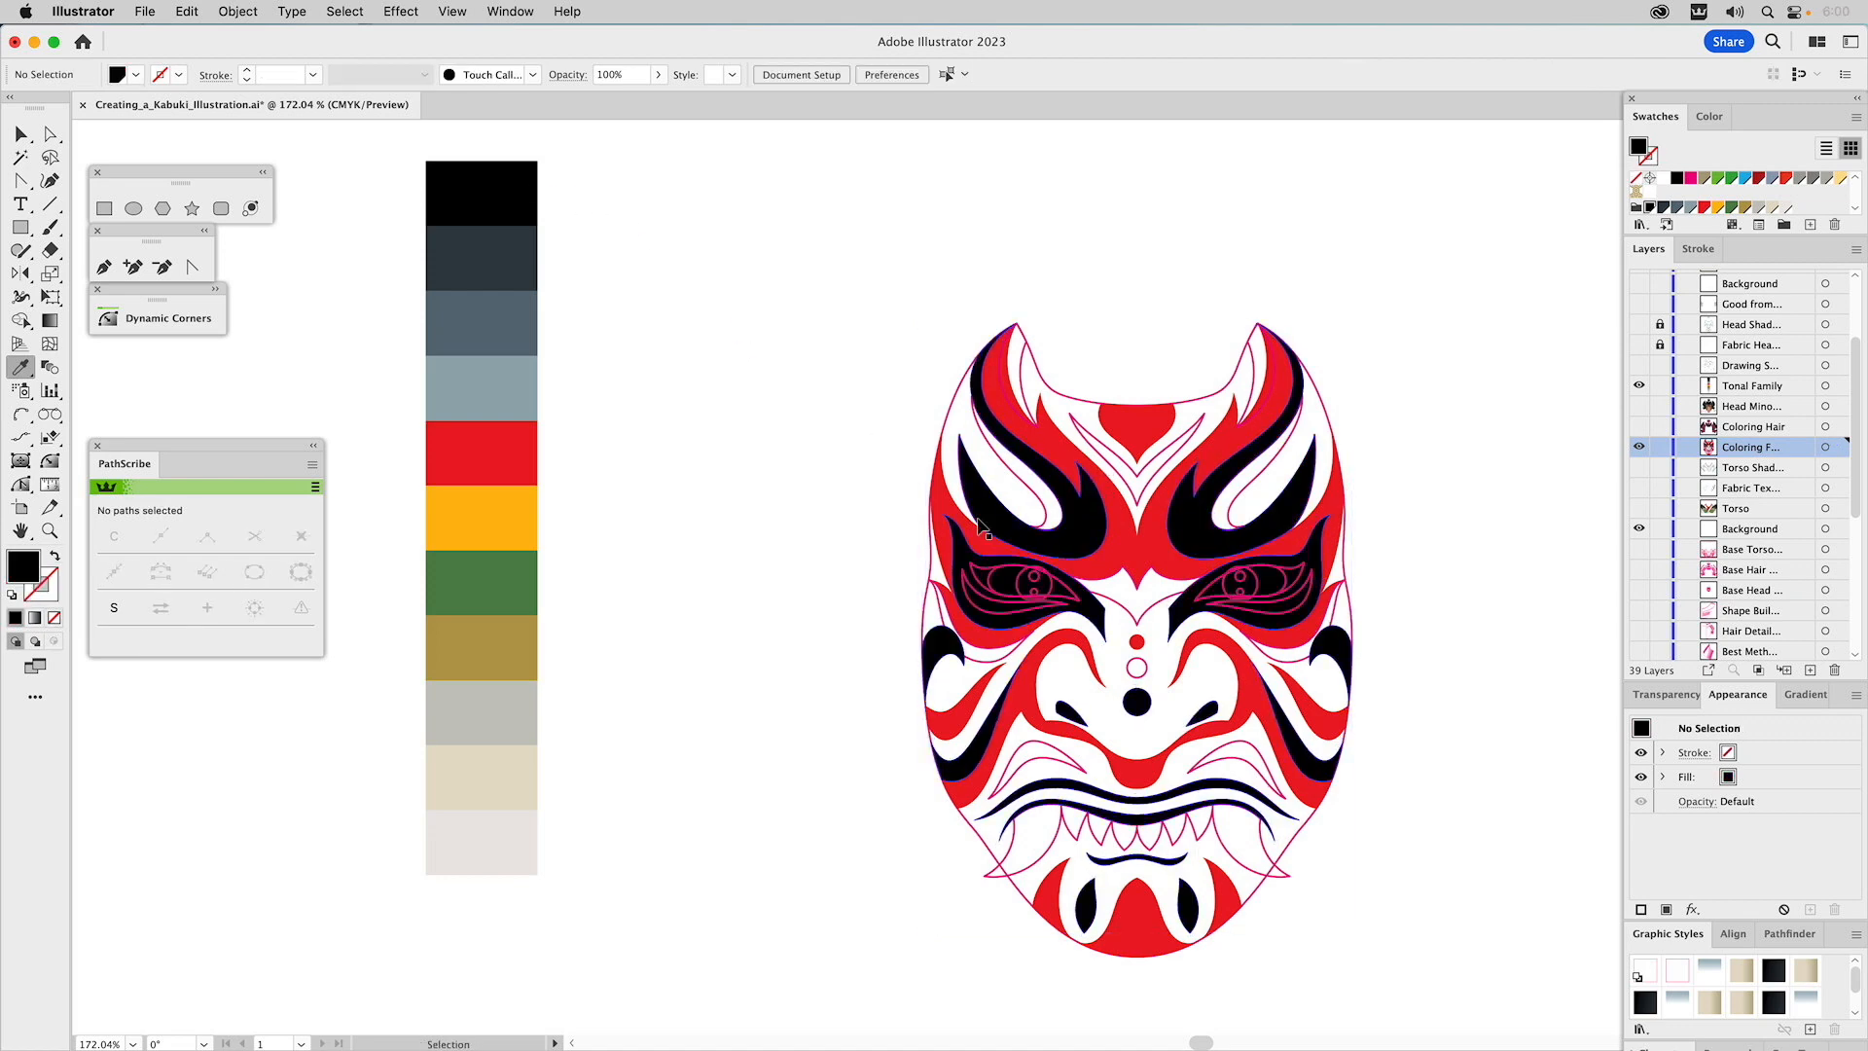
Give the compound path of both eye whites a white fill and no stroke.
click(1013, 574)
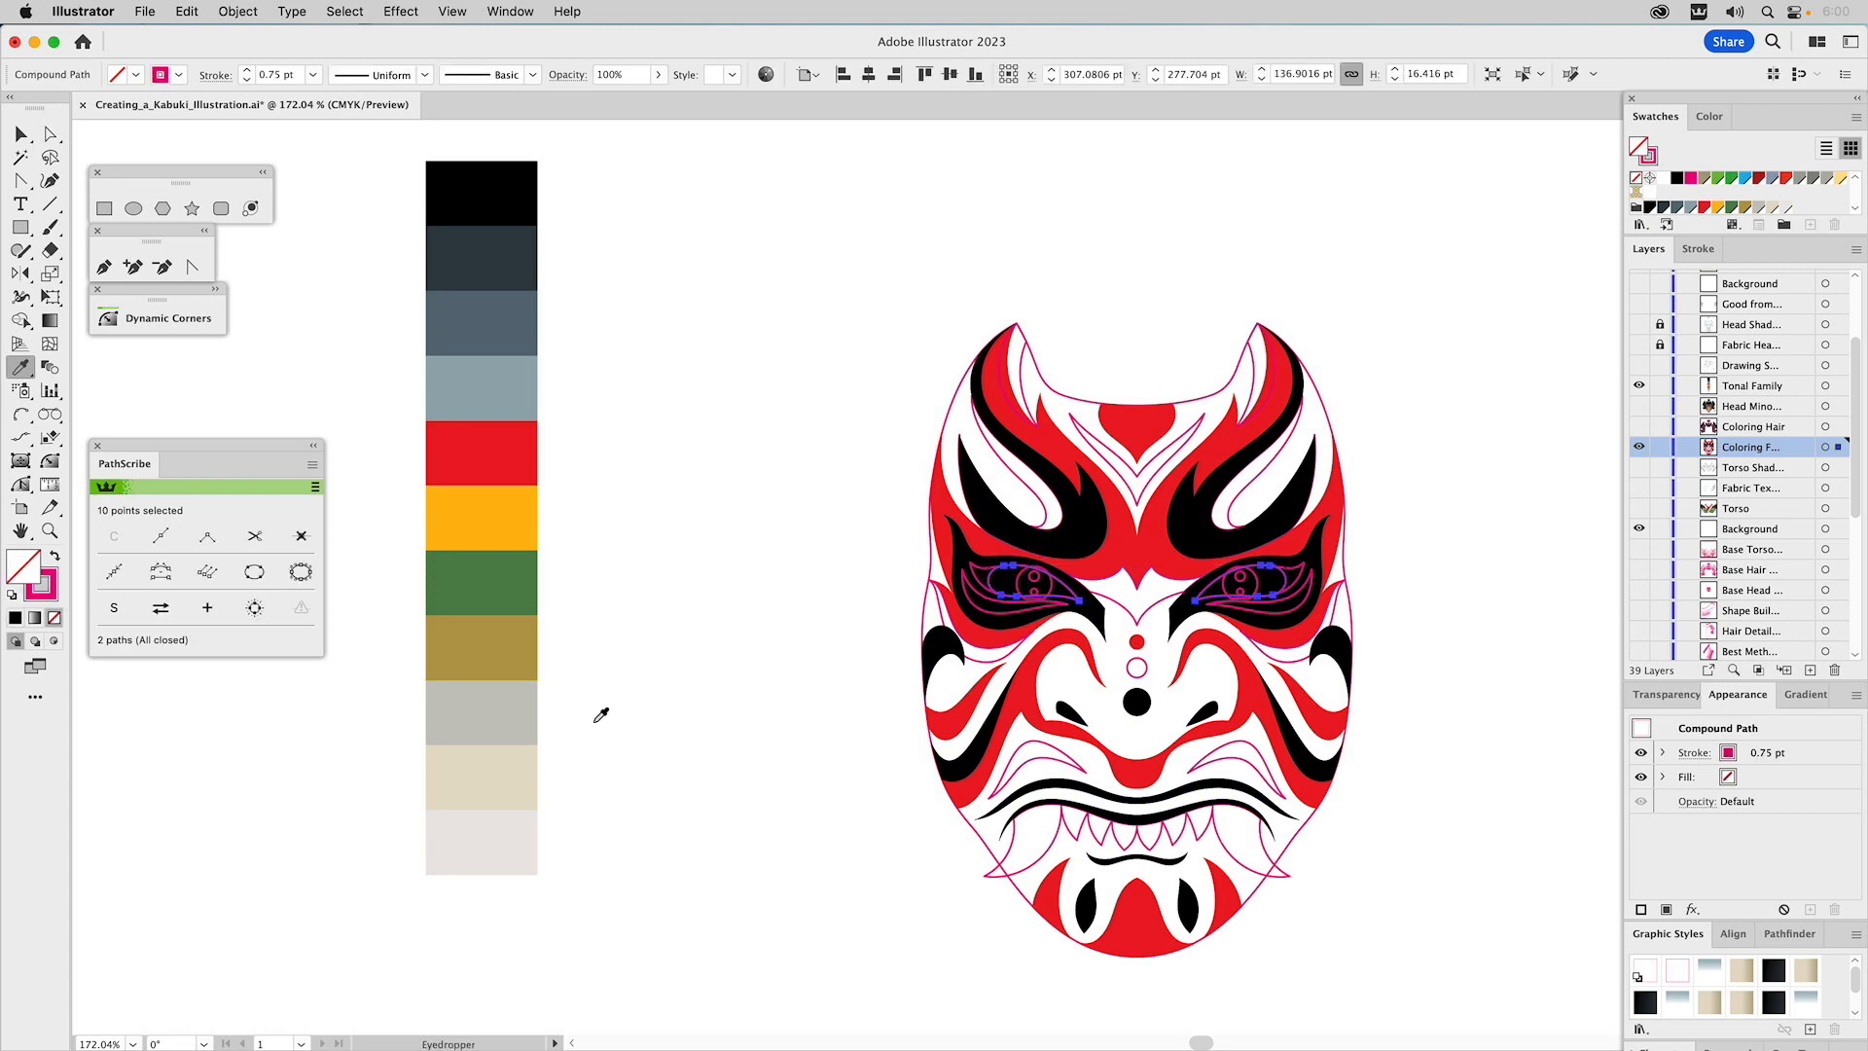
click(1662, 178)
click(1651, 159)
click(1636, 180)
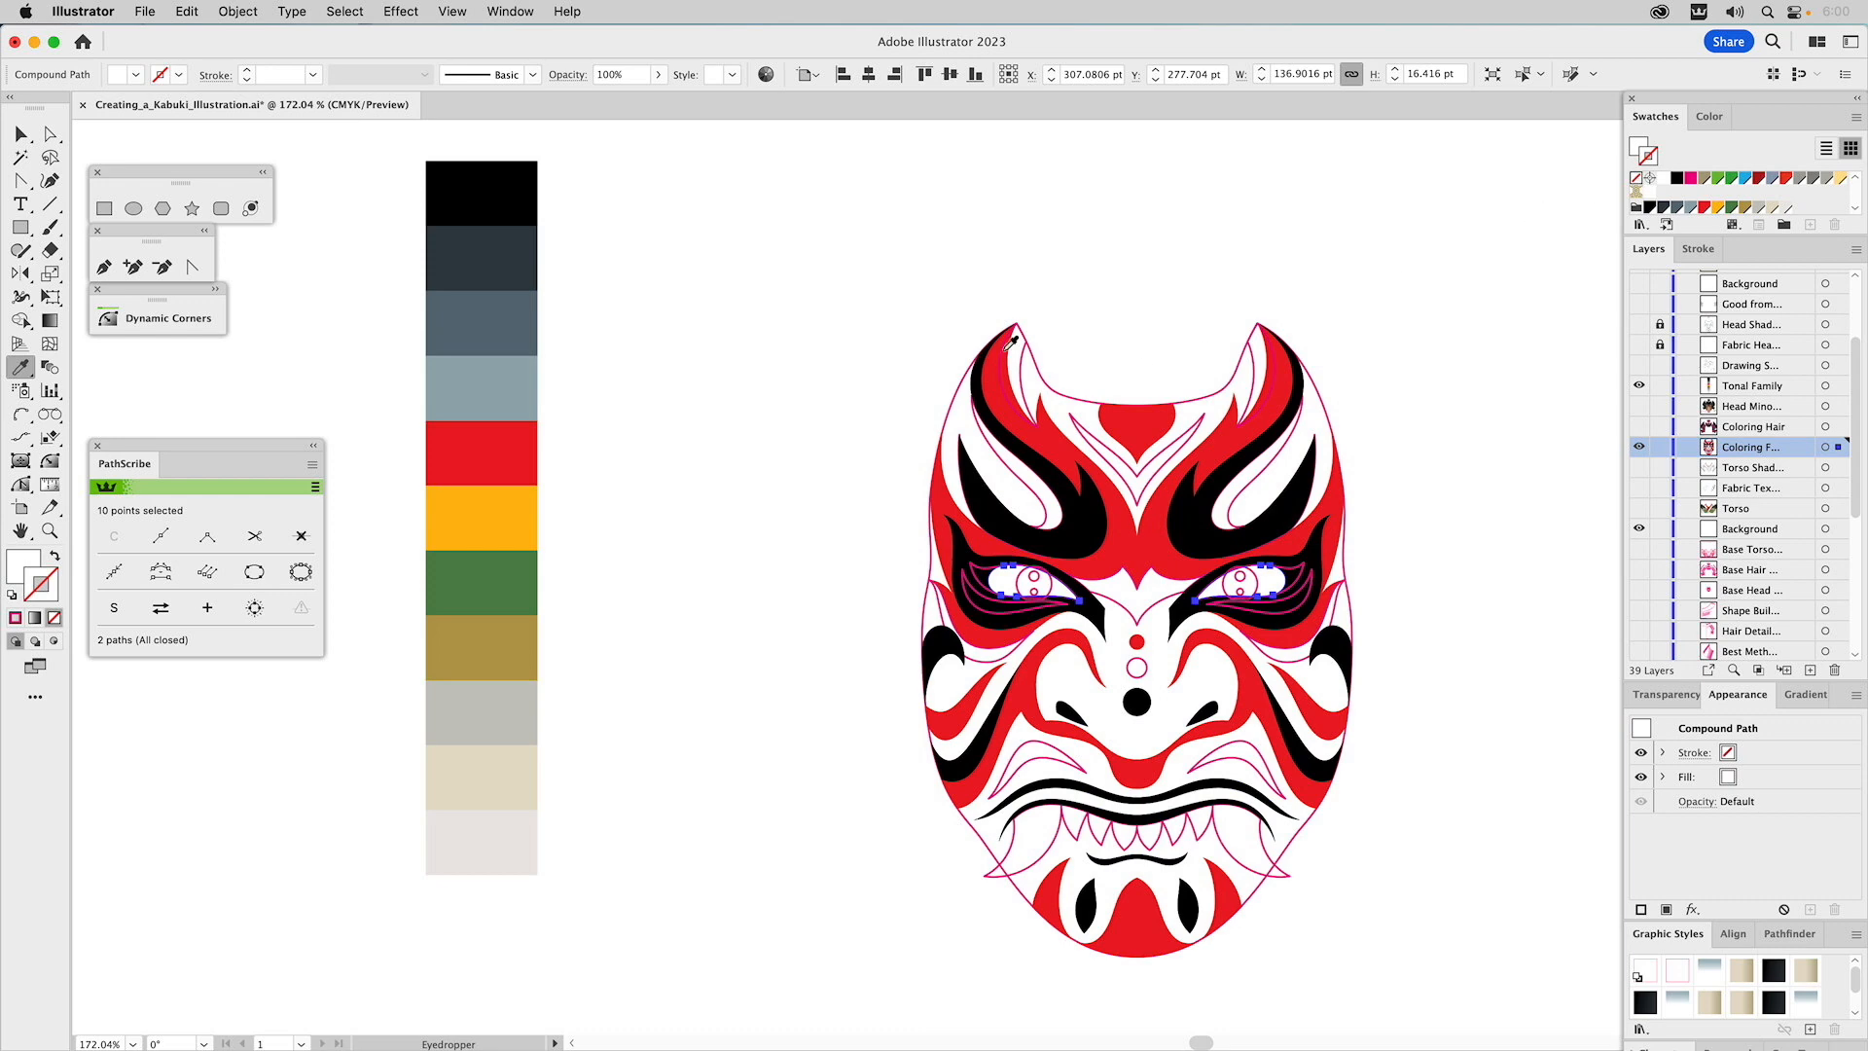
super+click(837, 380)
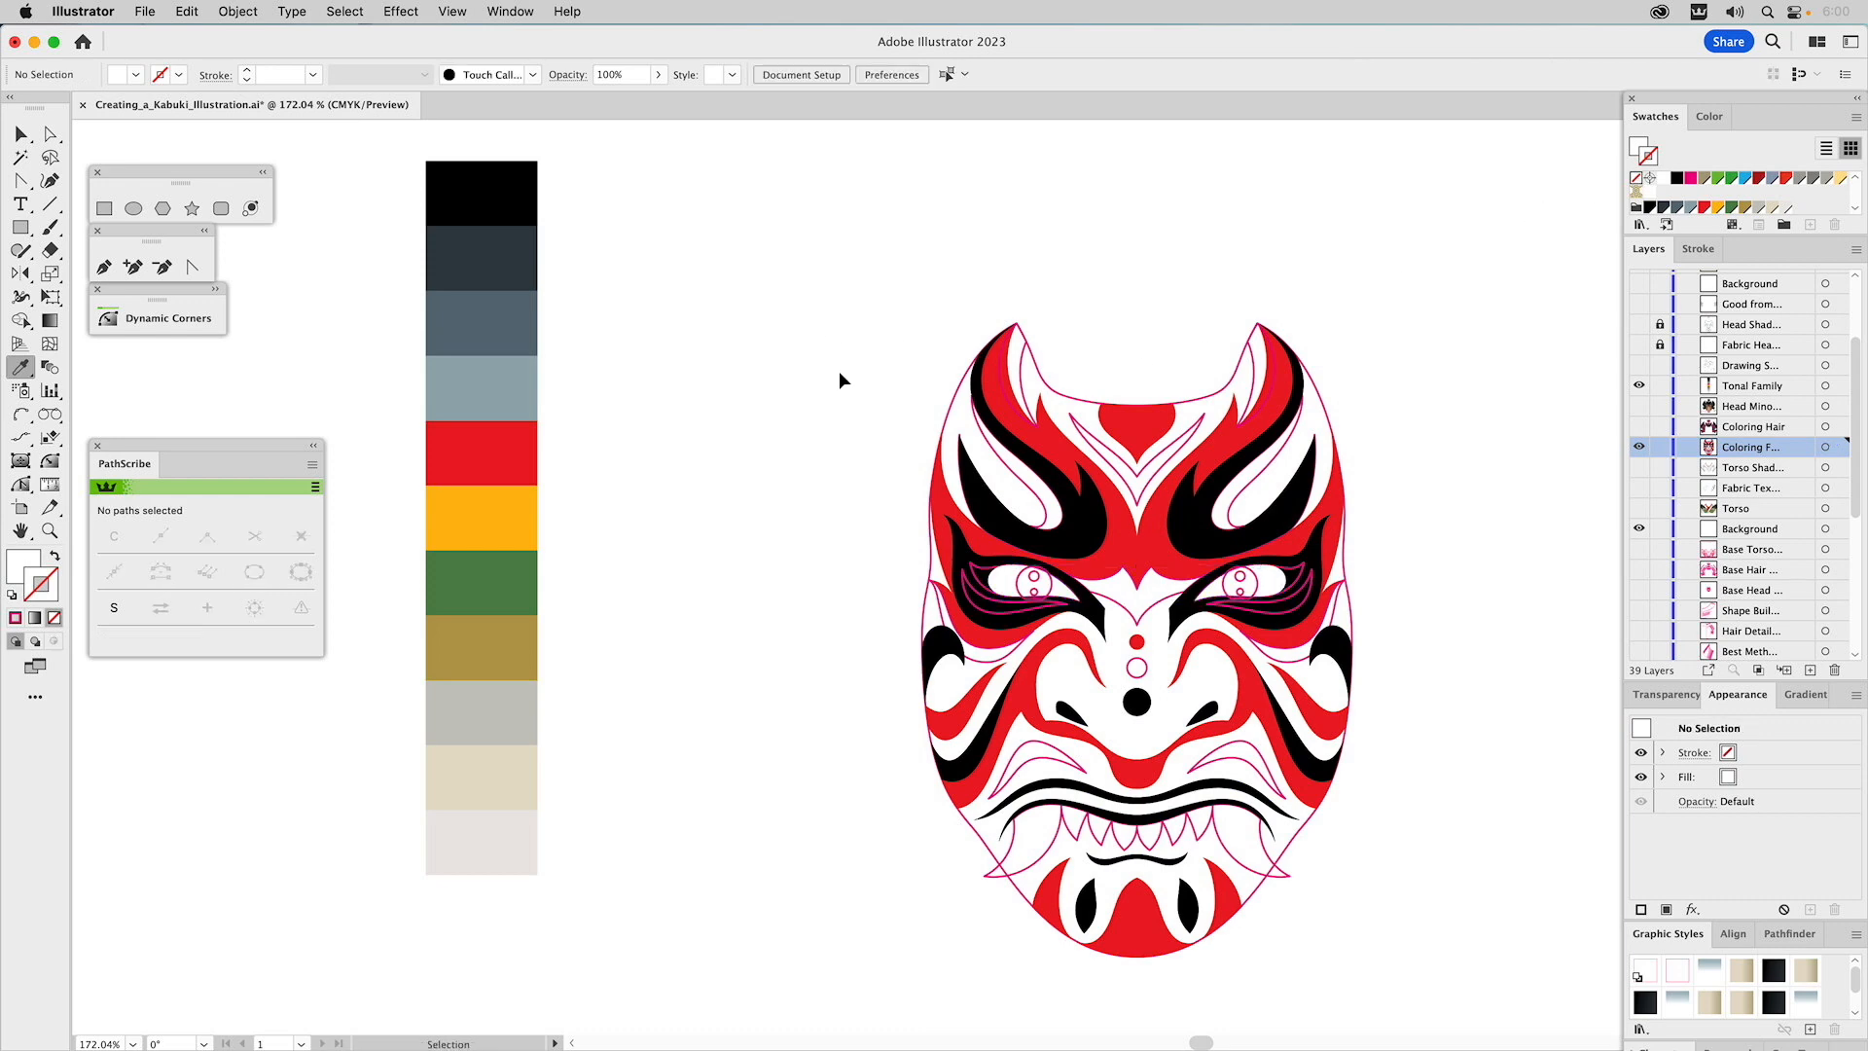
Fill the iris compound path with the face's black and the upper eye highlights with white, sampling both with the Eyedropper.
super+click(1022, 582)
click(1191, 523)
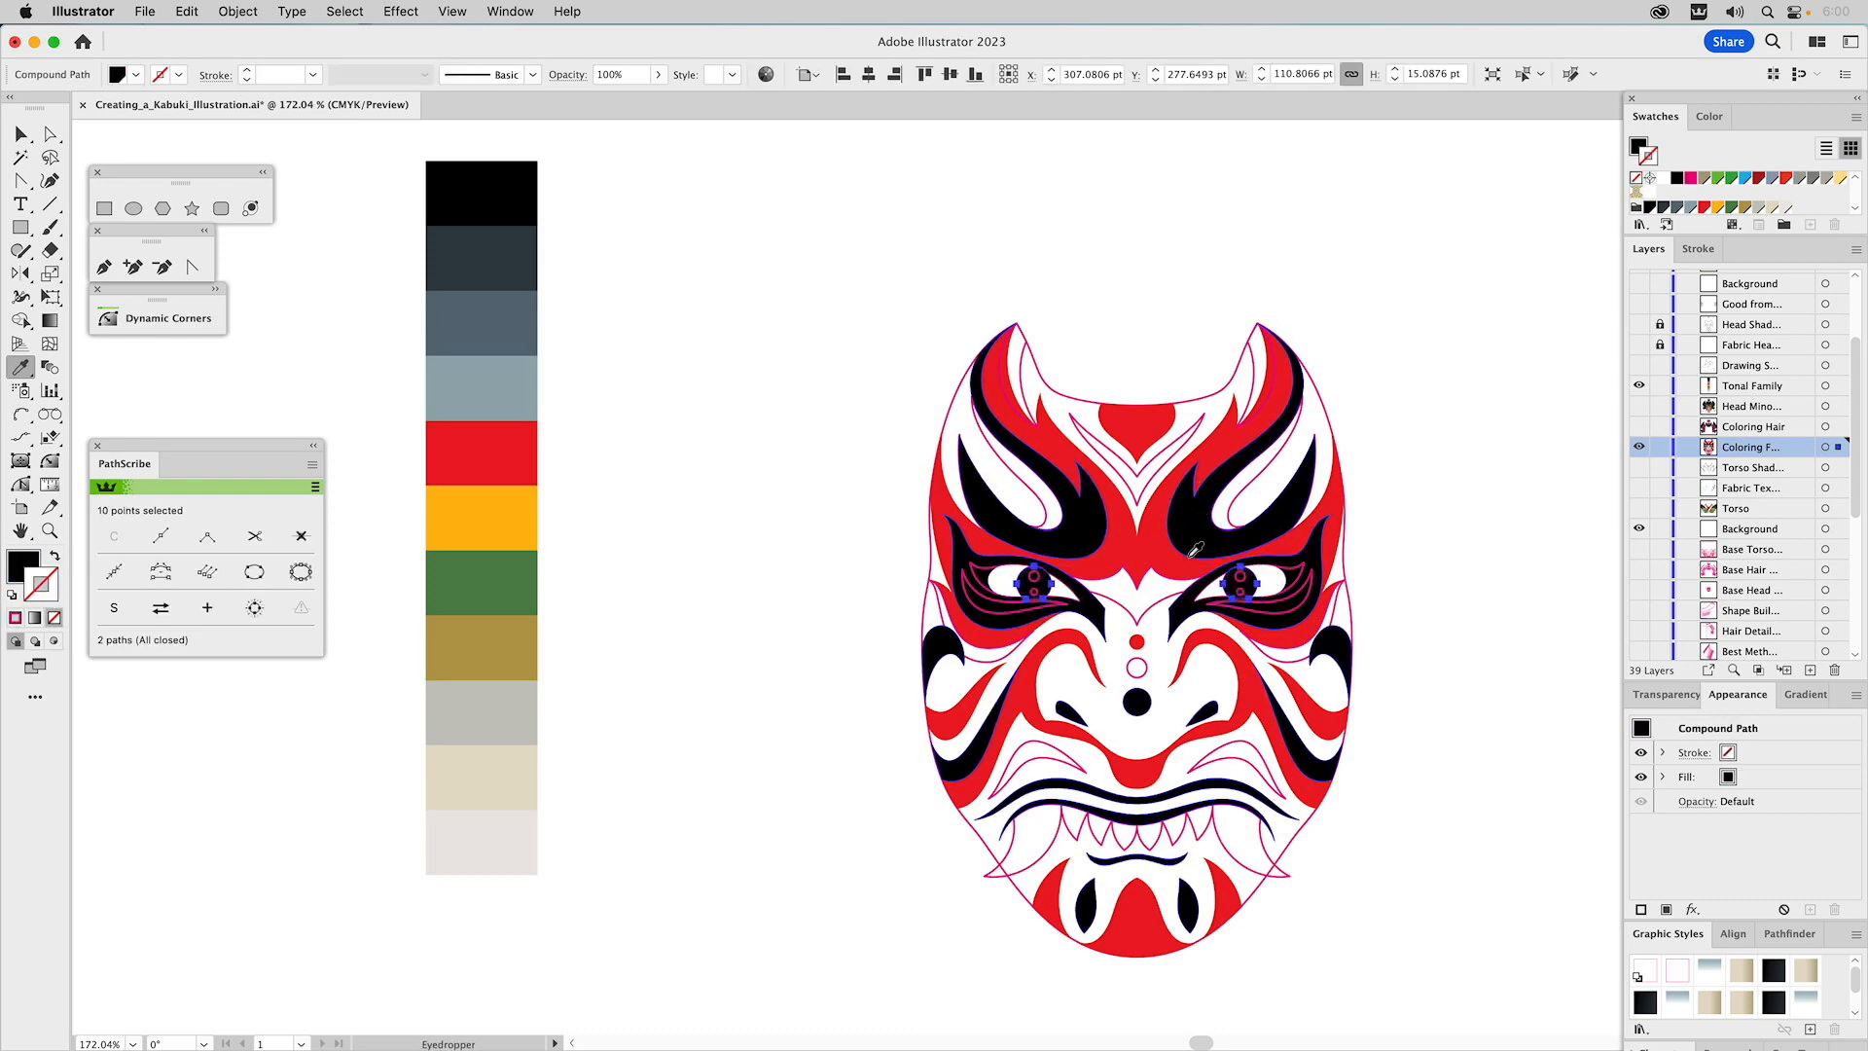
super+click(779, 471)
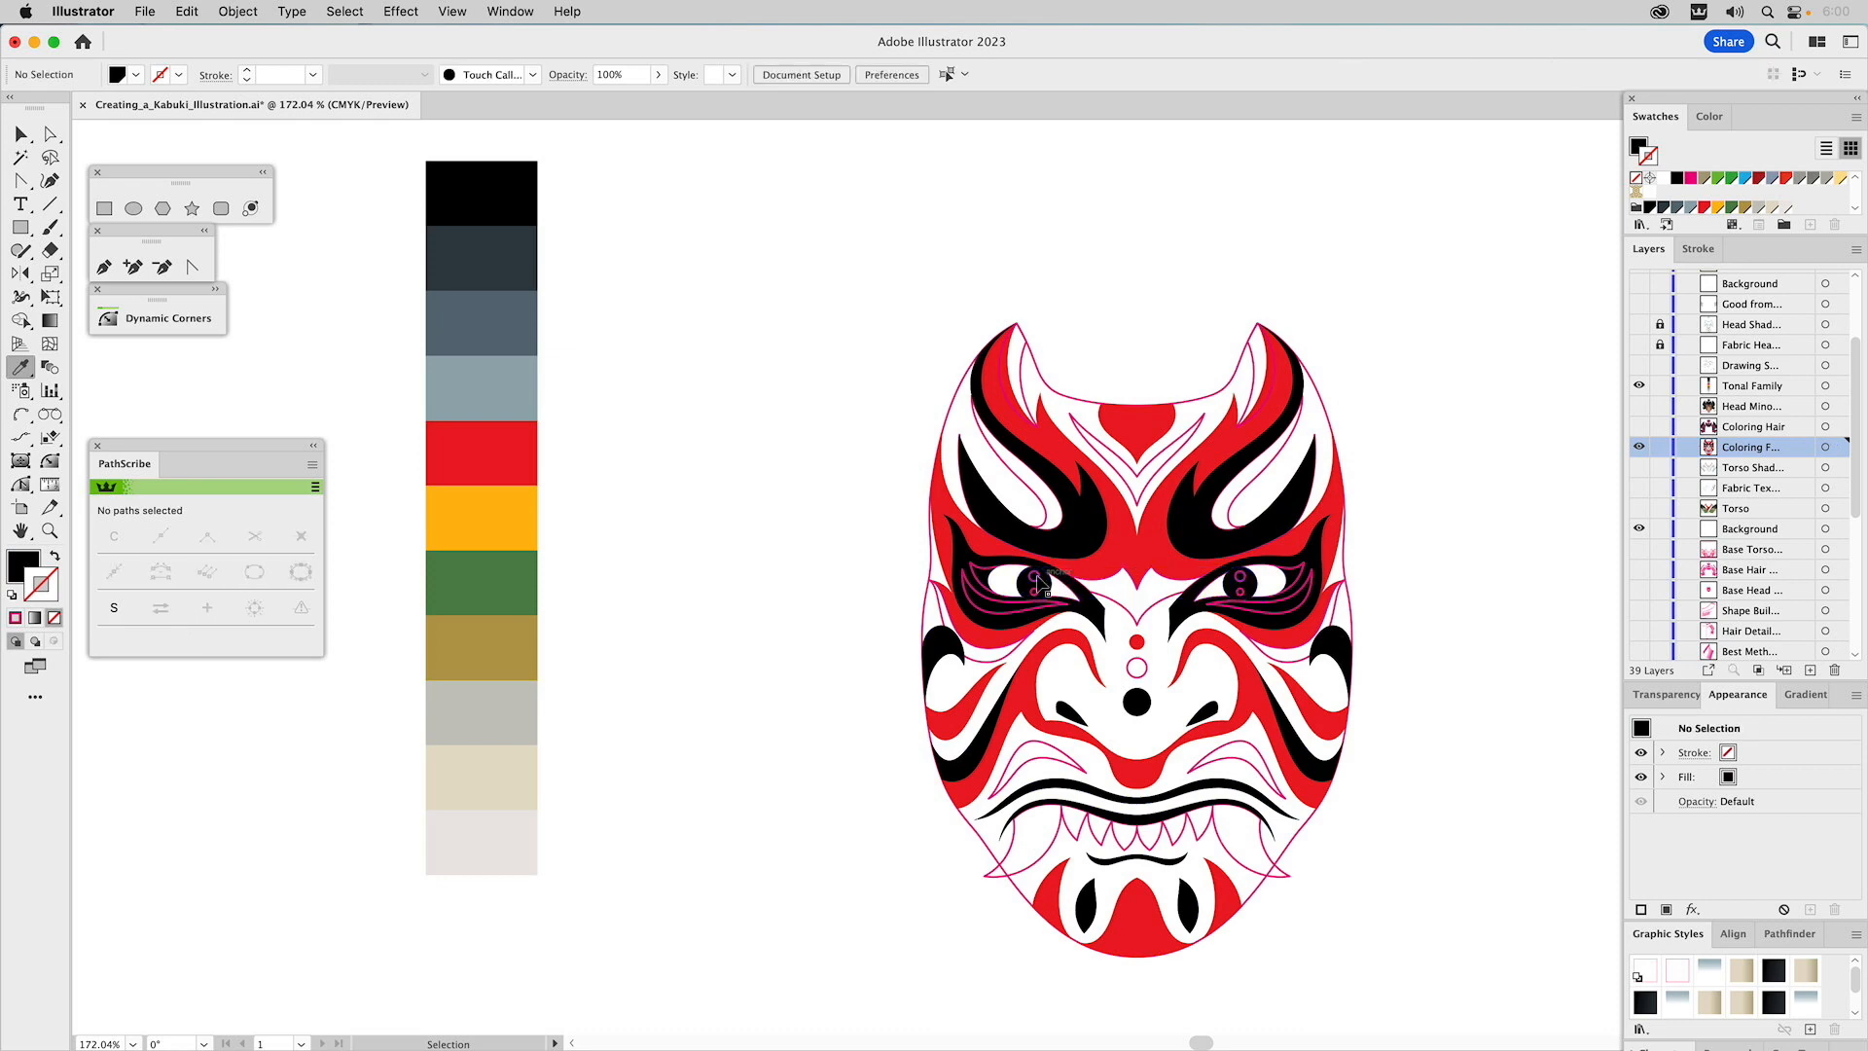
super+click(1037, 577)
click(1000, 583)
super+click(913, 460)
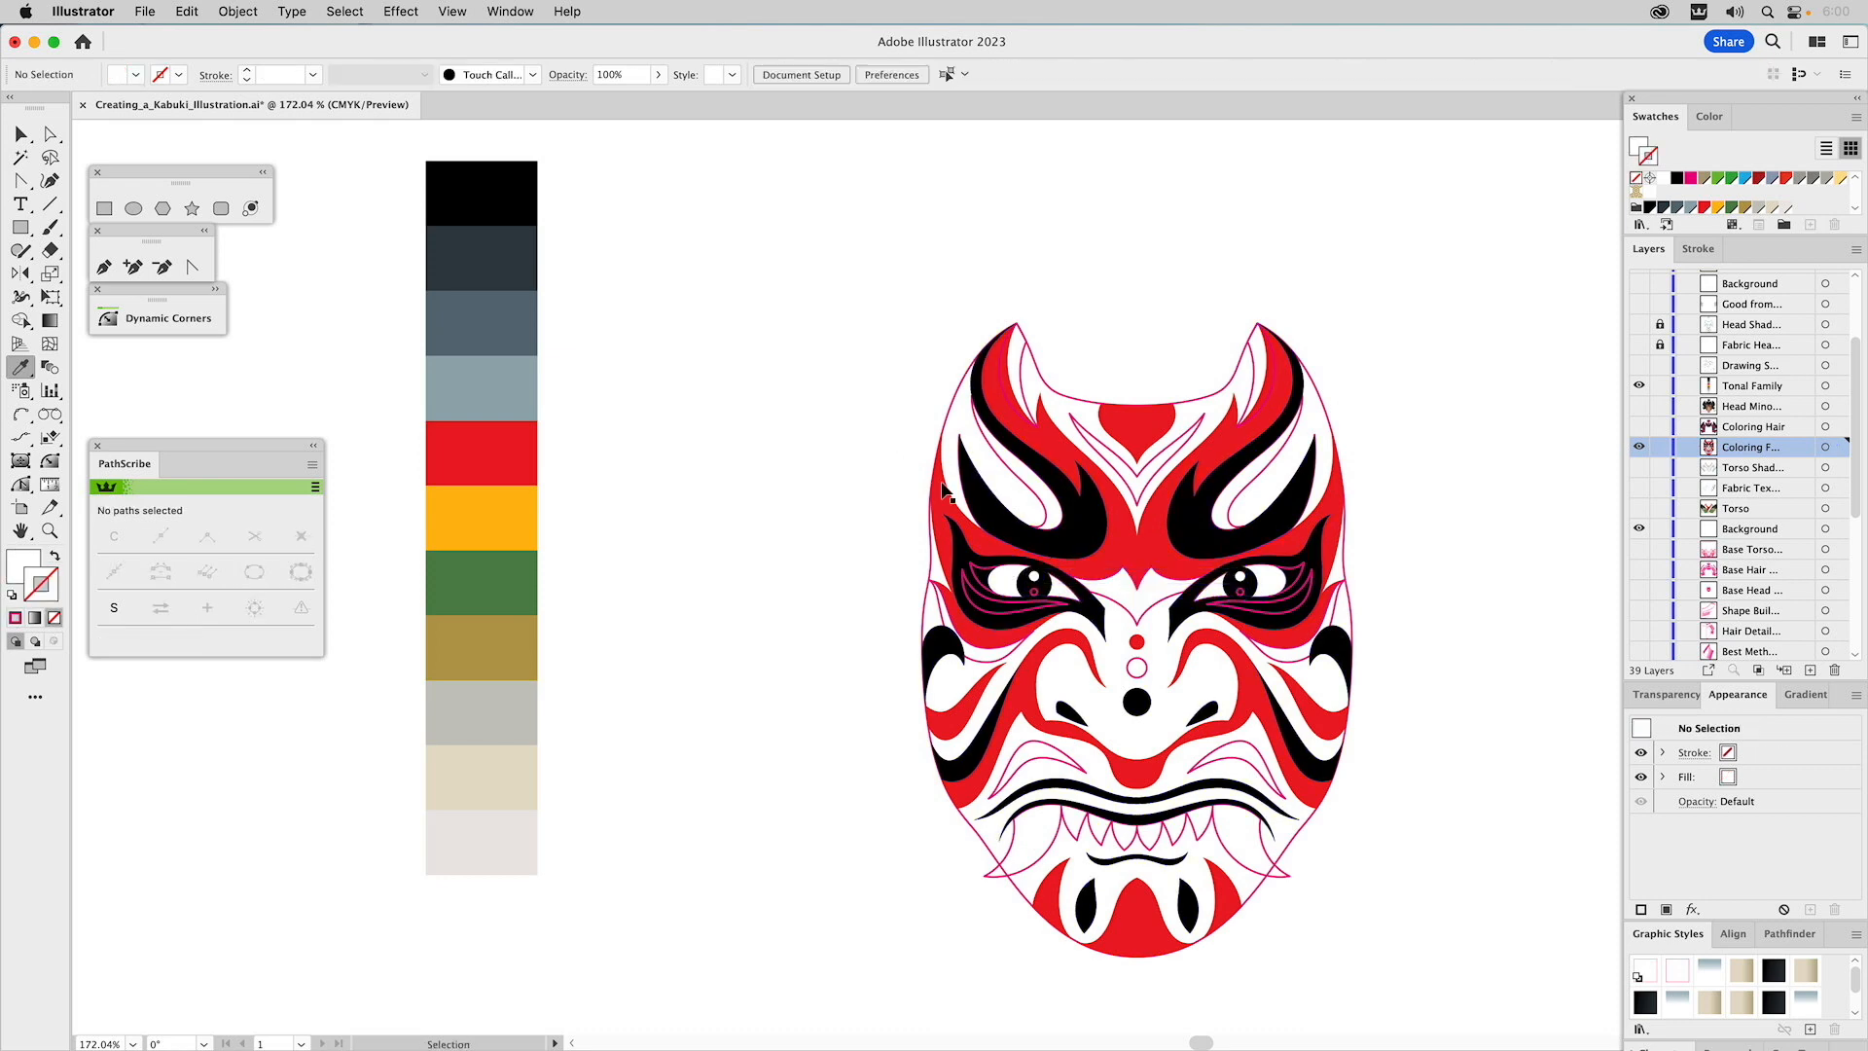
Fill the lower eye highlights with the palette's slate blue and the compound path rimming both eyes with the face's red.
super+click(1033, 590)
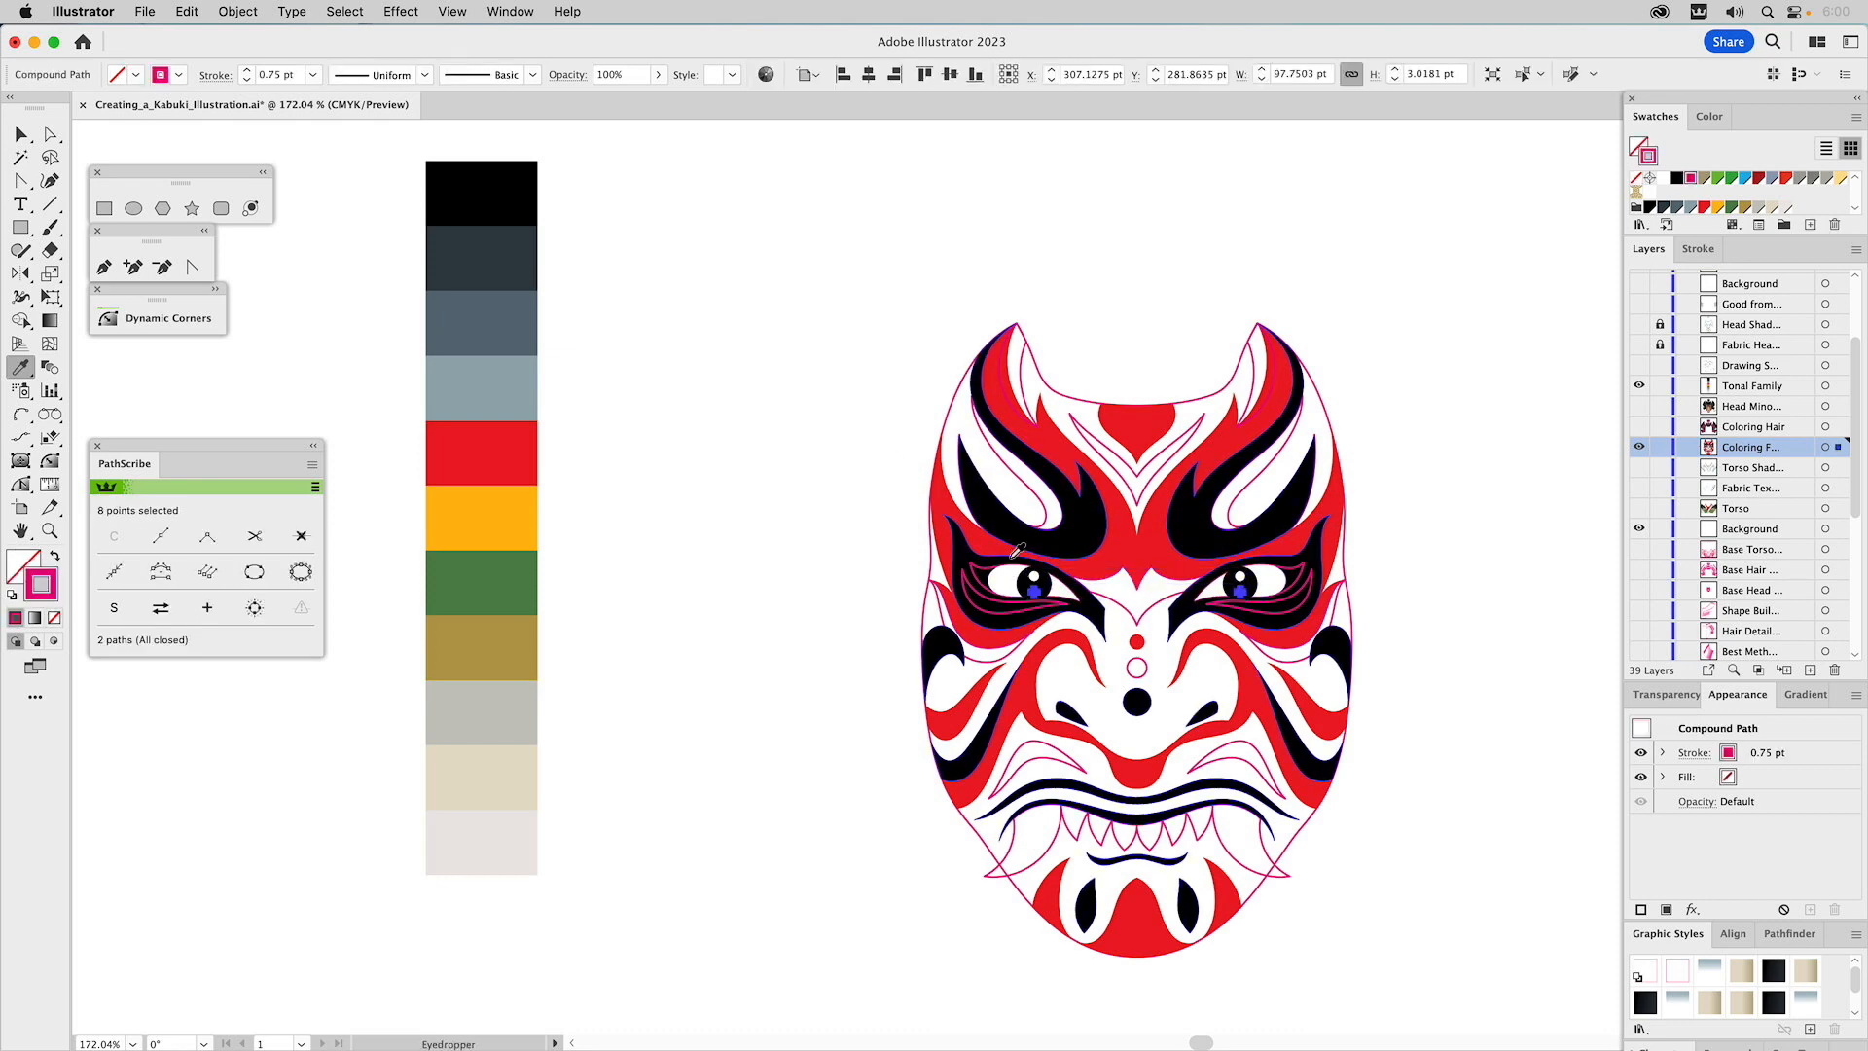
click(514, 305)
super+click(746, 281)
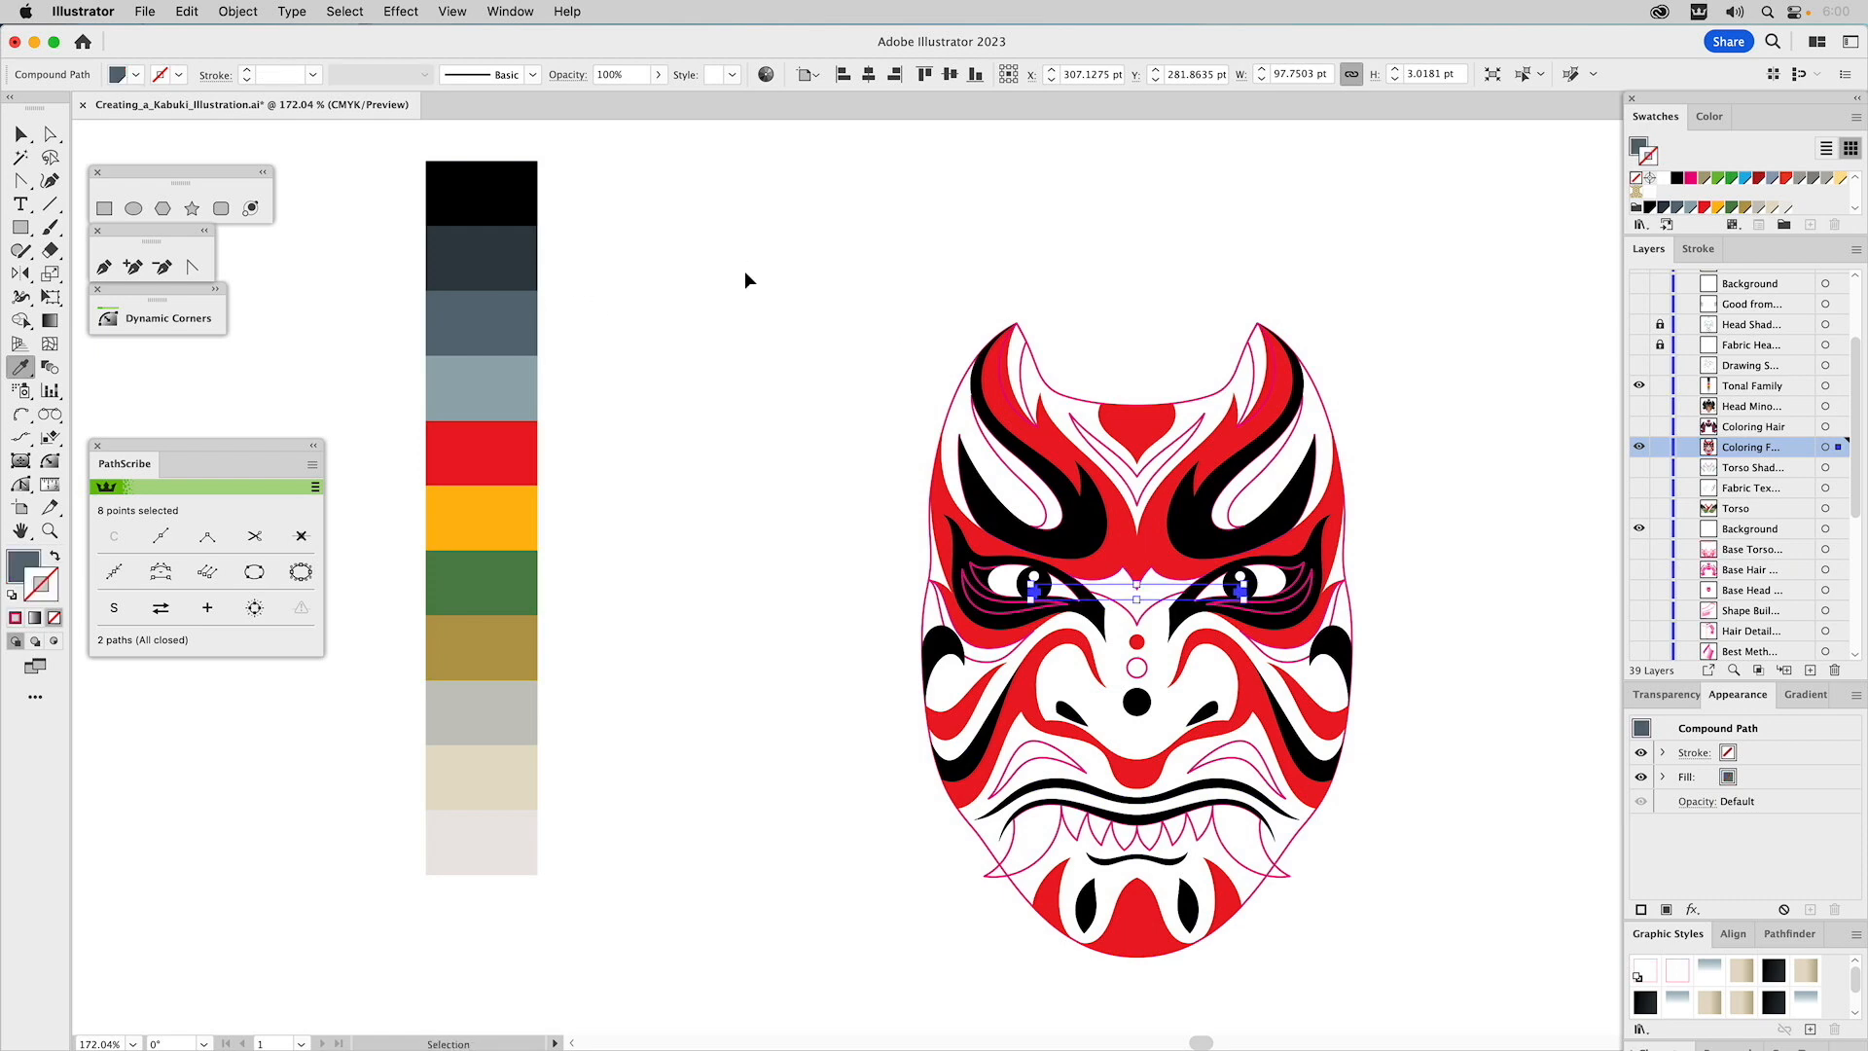
super+click(977, 574)
click(1125, 548)
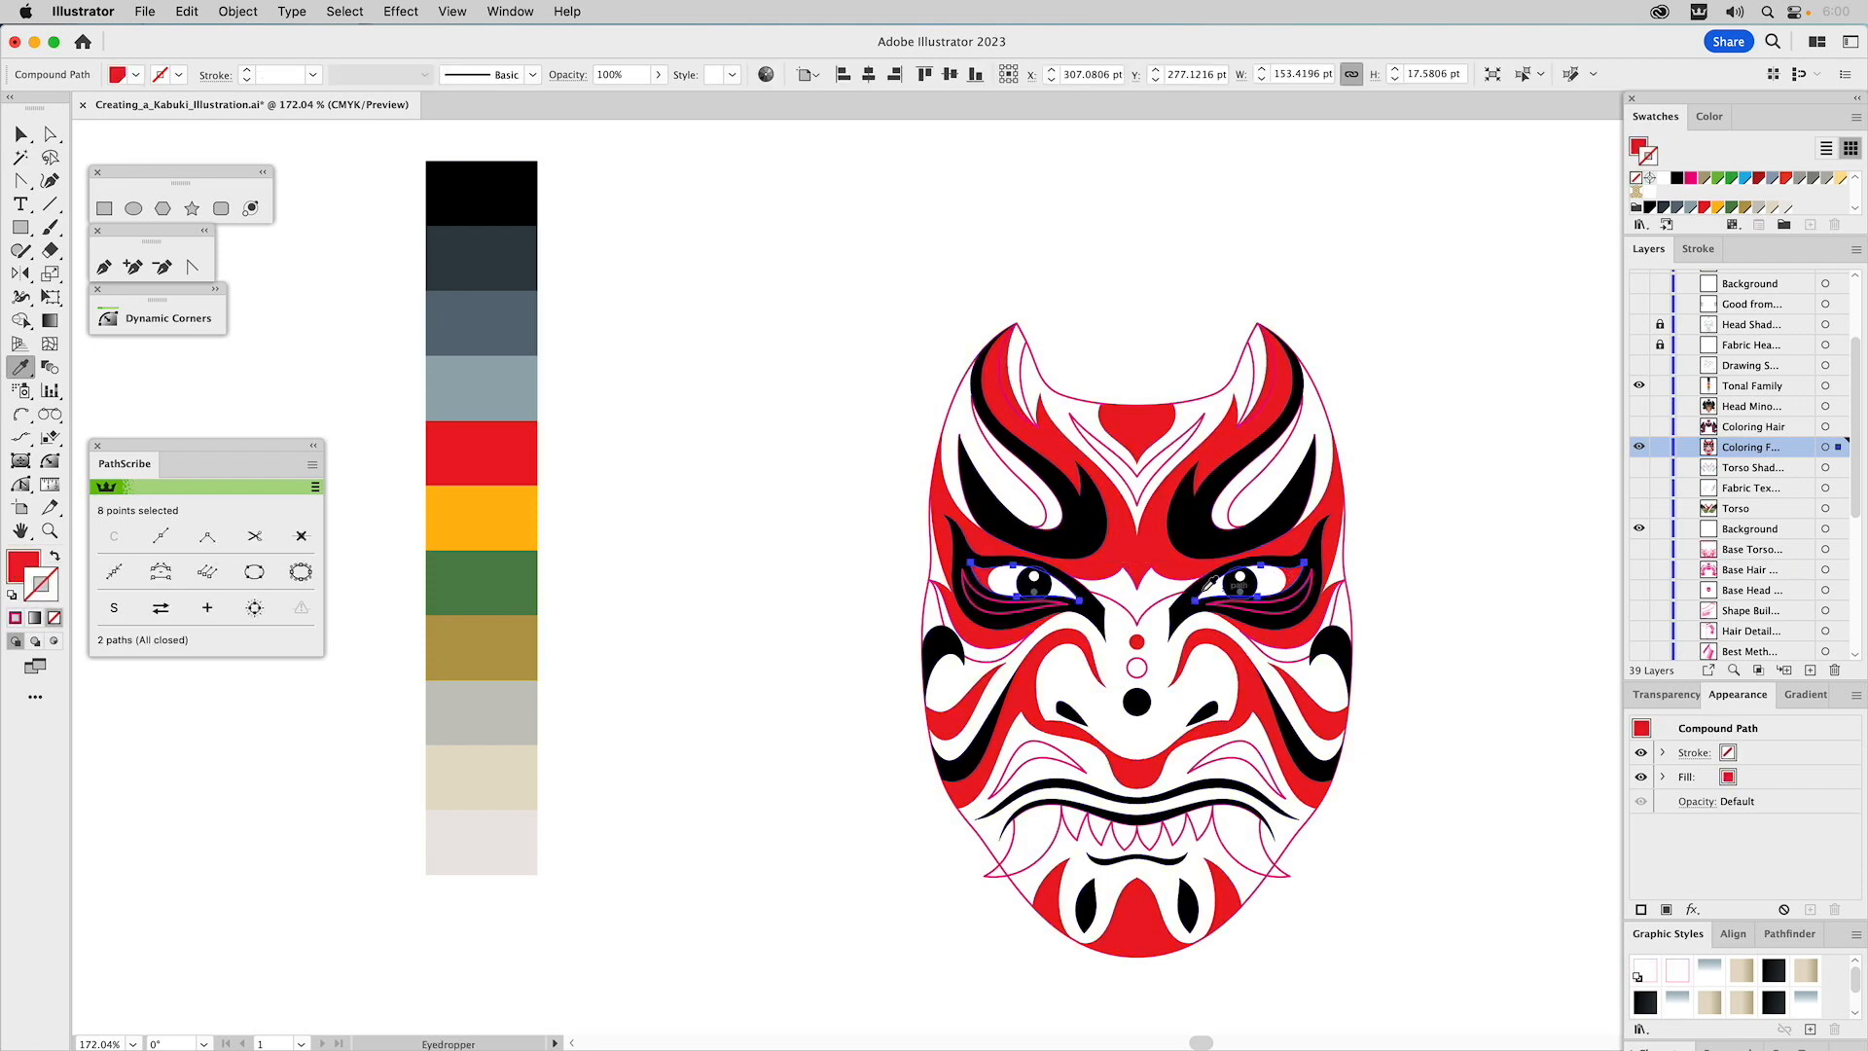
Fill the curved shape beneath the left eye with white, sampled from the face with the Eyedropper.
key(v)
super+click(998, 618)
key(i)
click(1098, 689)
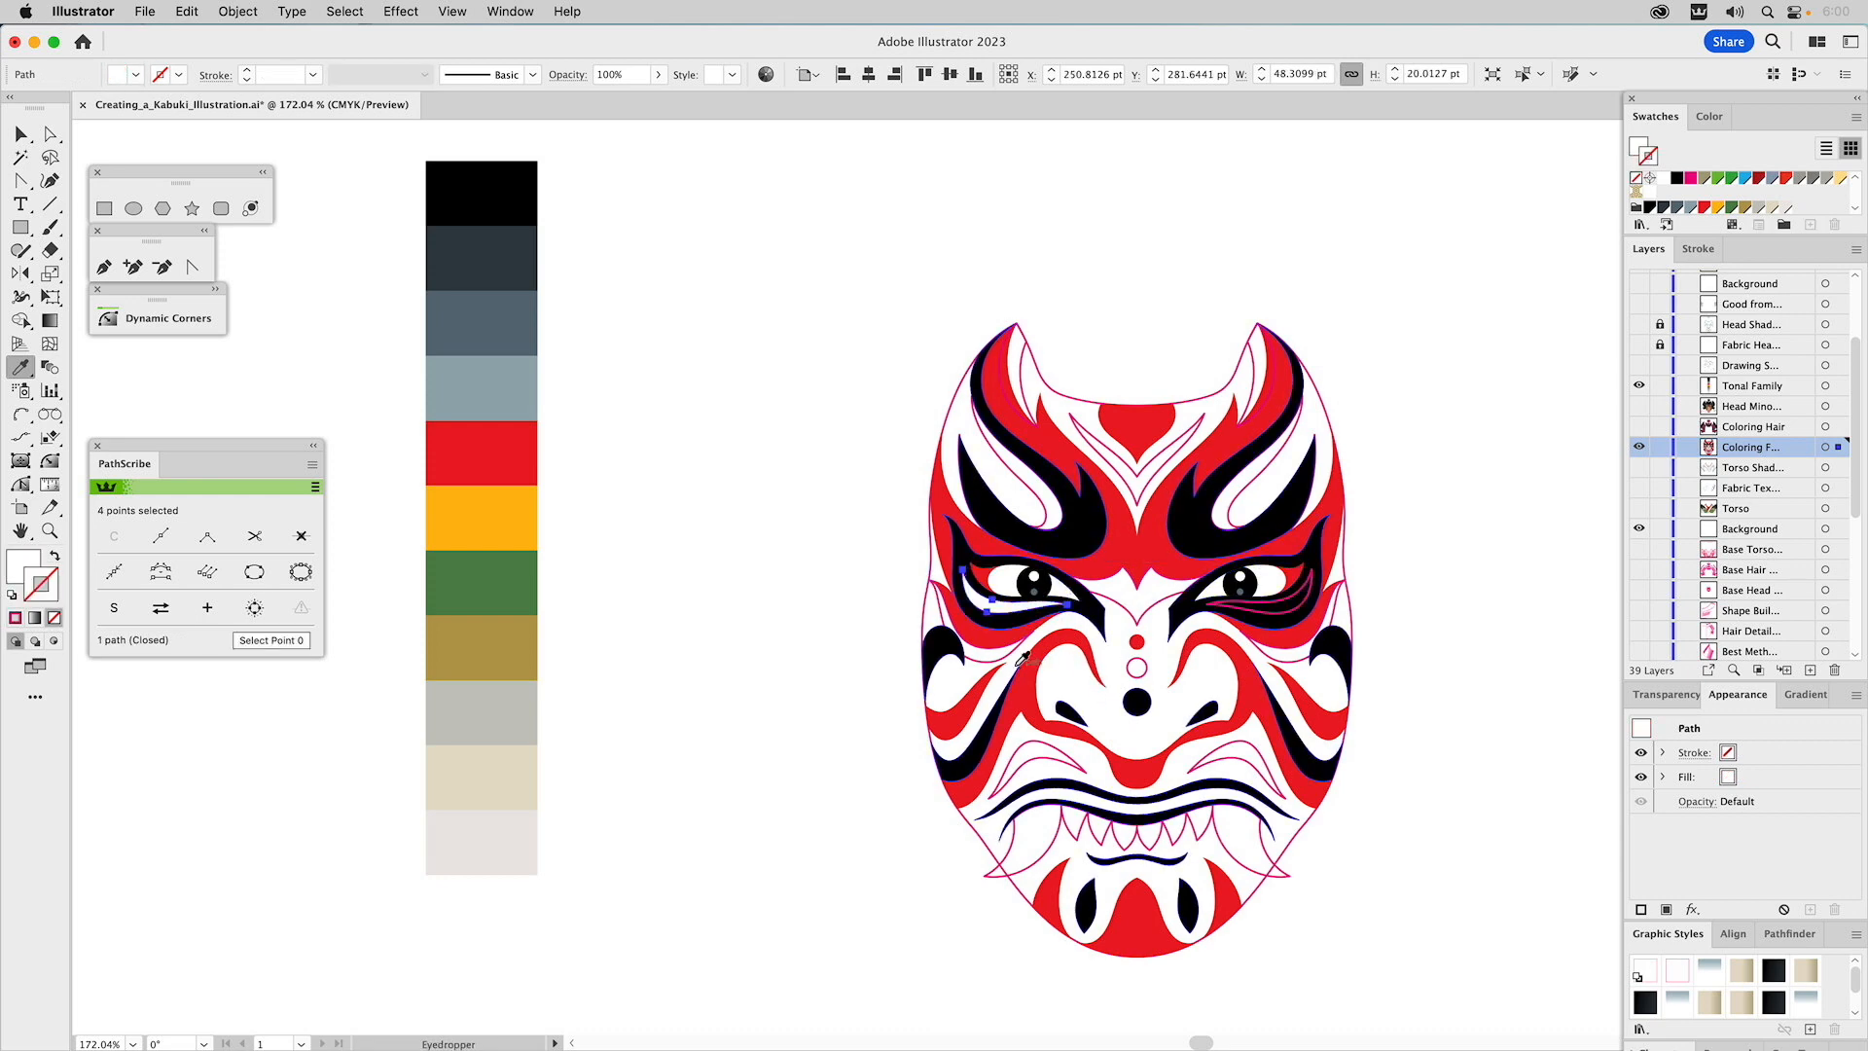
Fill the compound path of brow, nose bridge, cheek and upper-lip accents with the palette's yellow-orange.
key(v)
click(981, 662)
key(i)
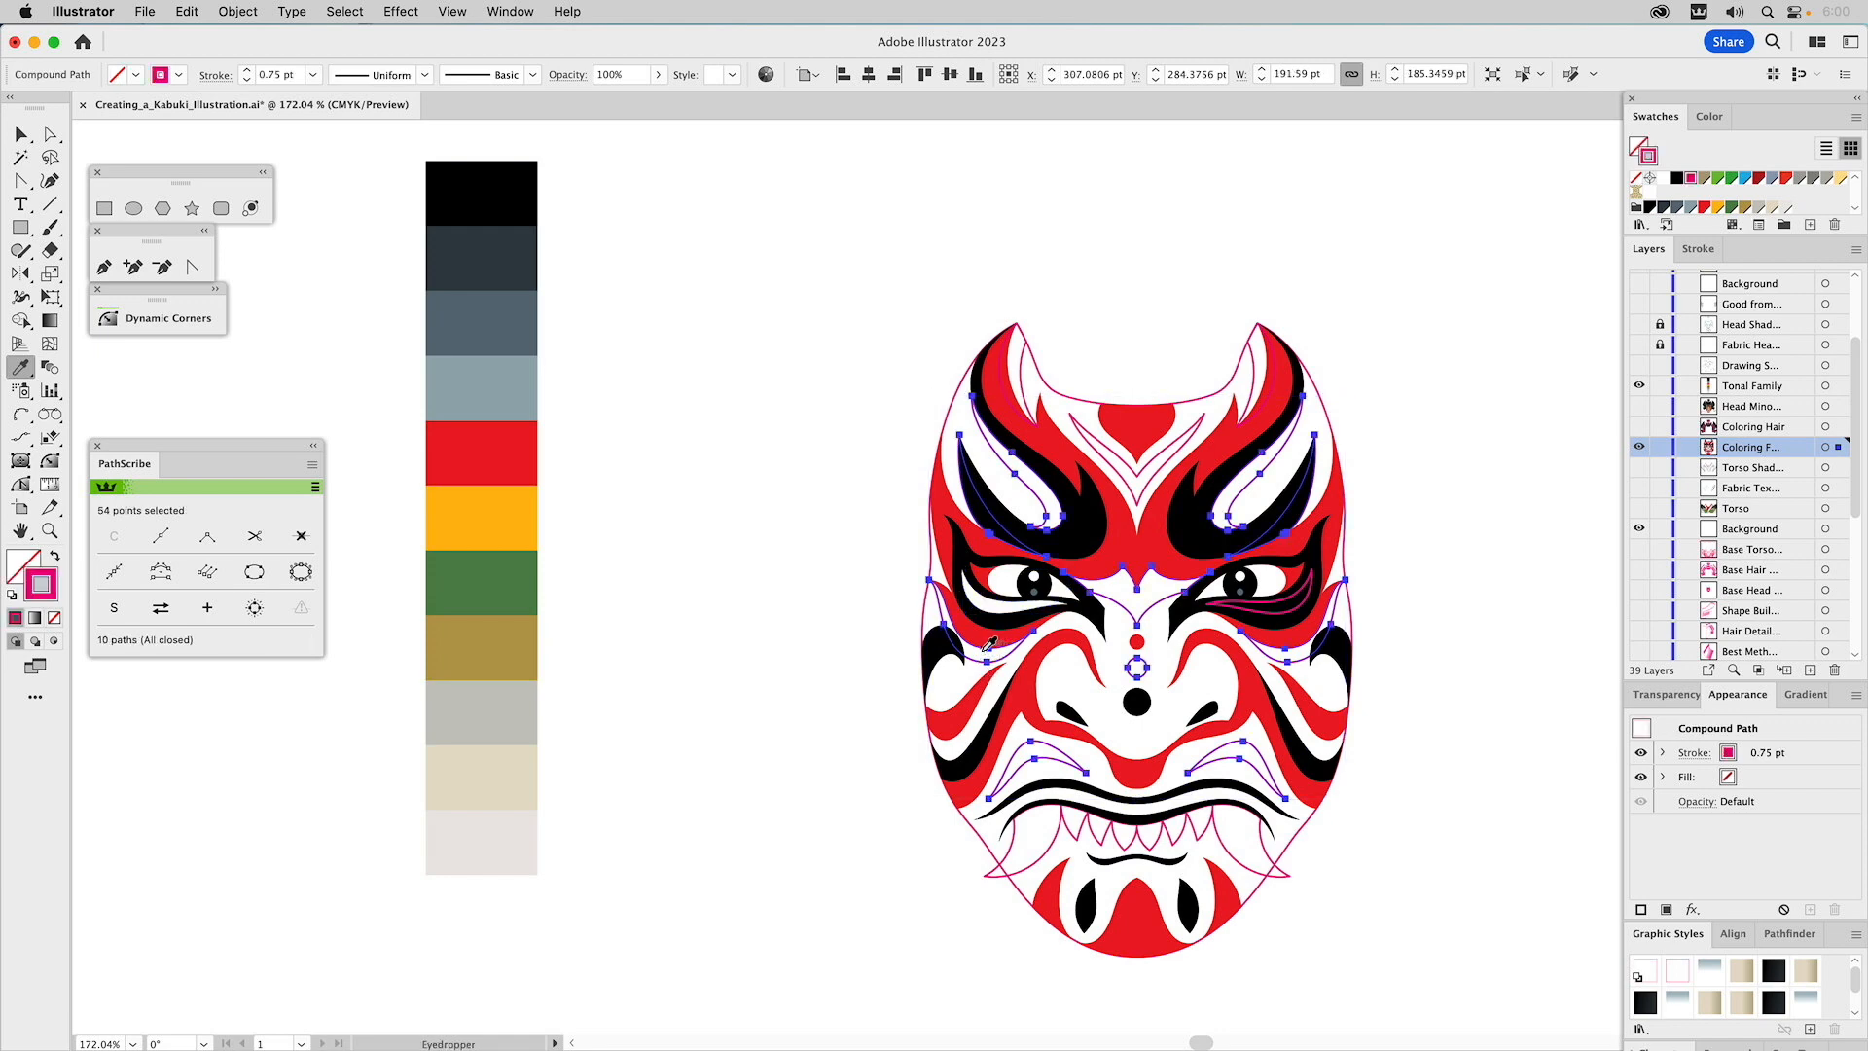
click(515, 518)
key(v)
click(657, 446)
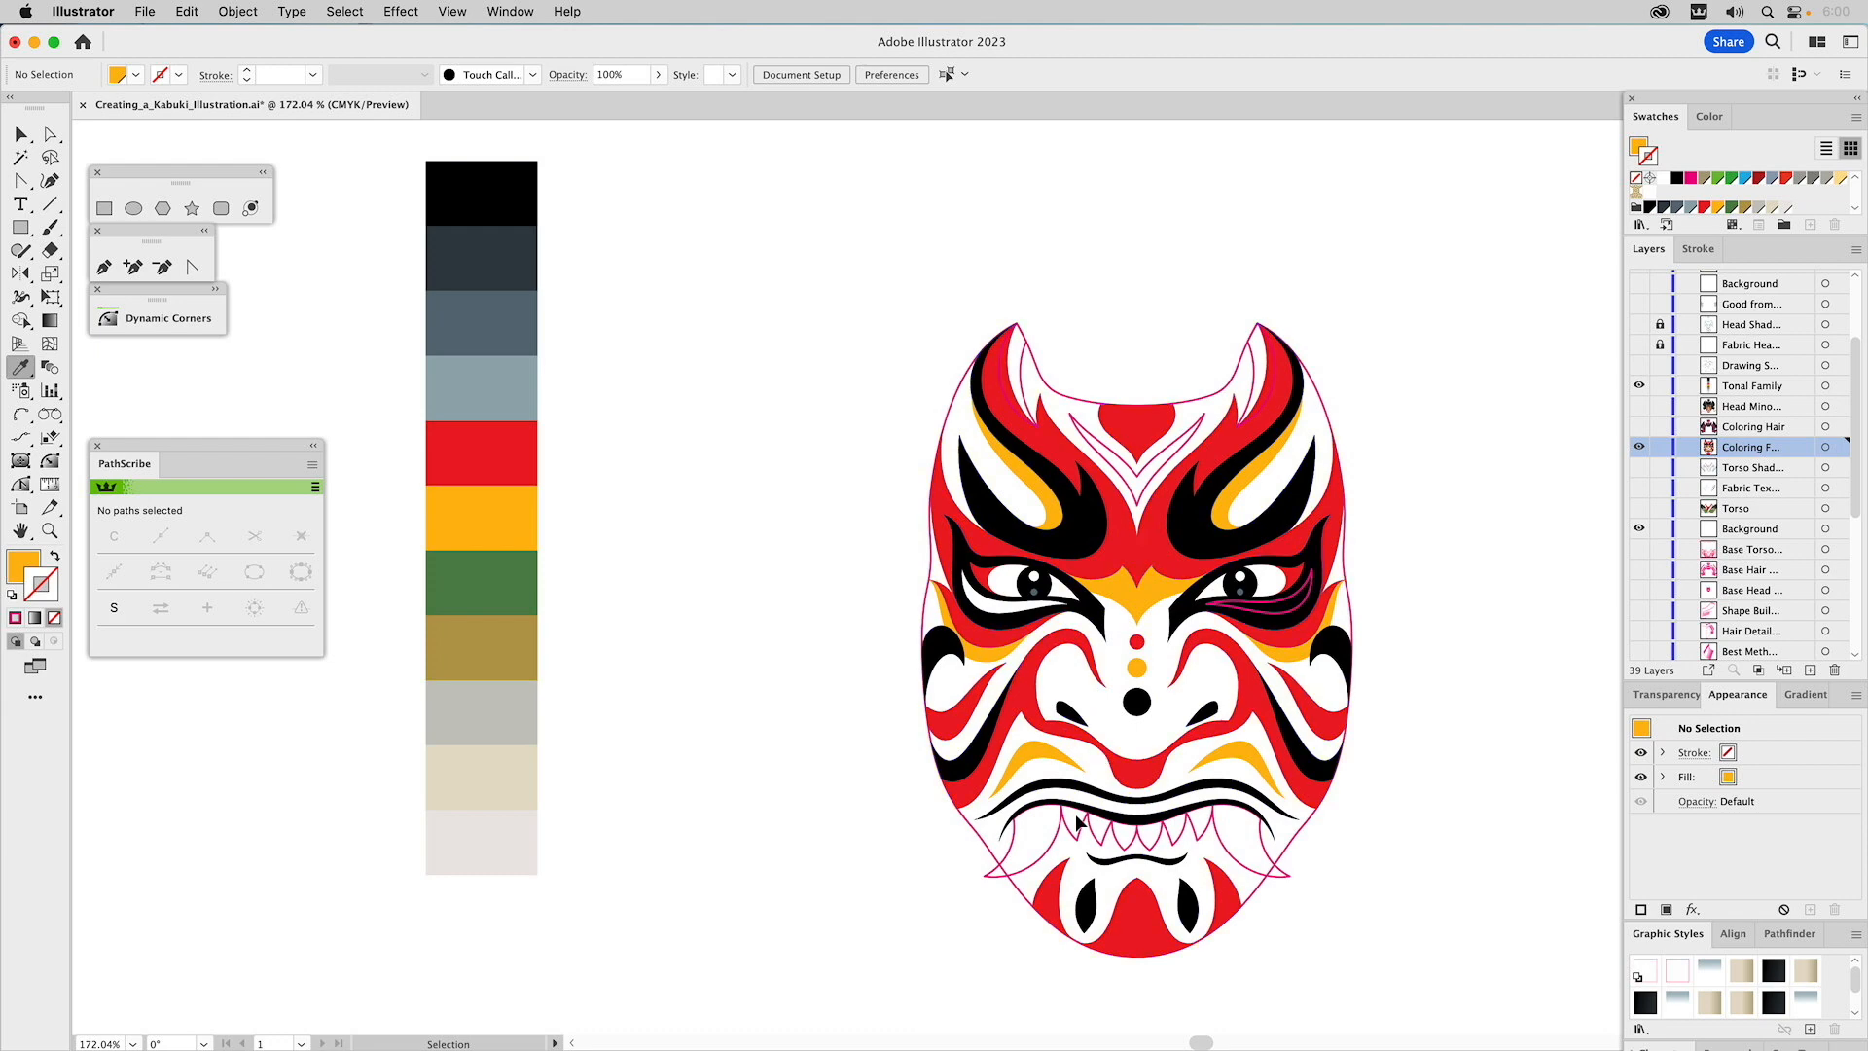
Fill the compound path of teeth and tusks with the palette's lightest warm grey.
click(1070, 829)
key(i)
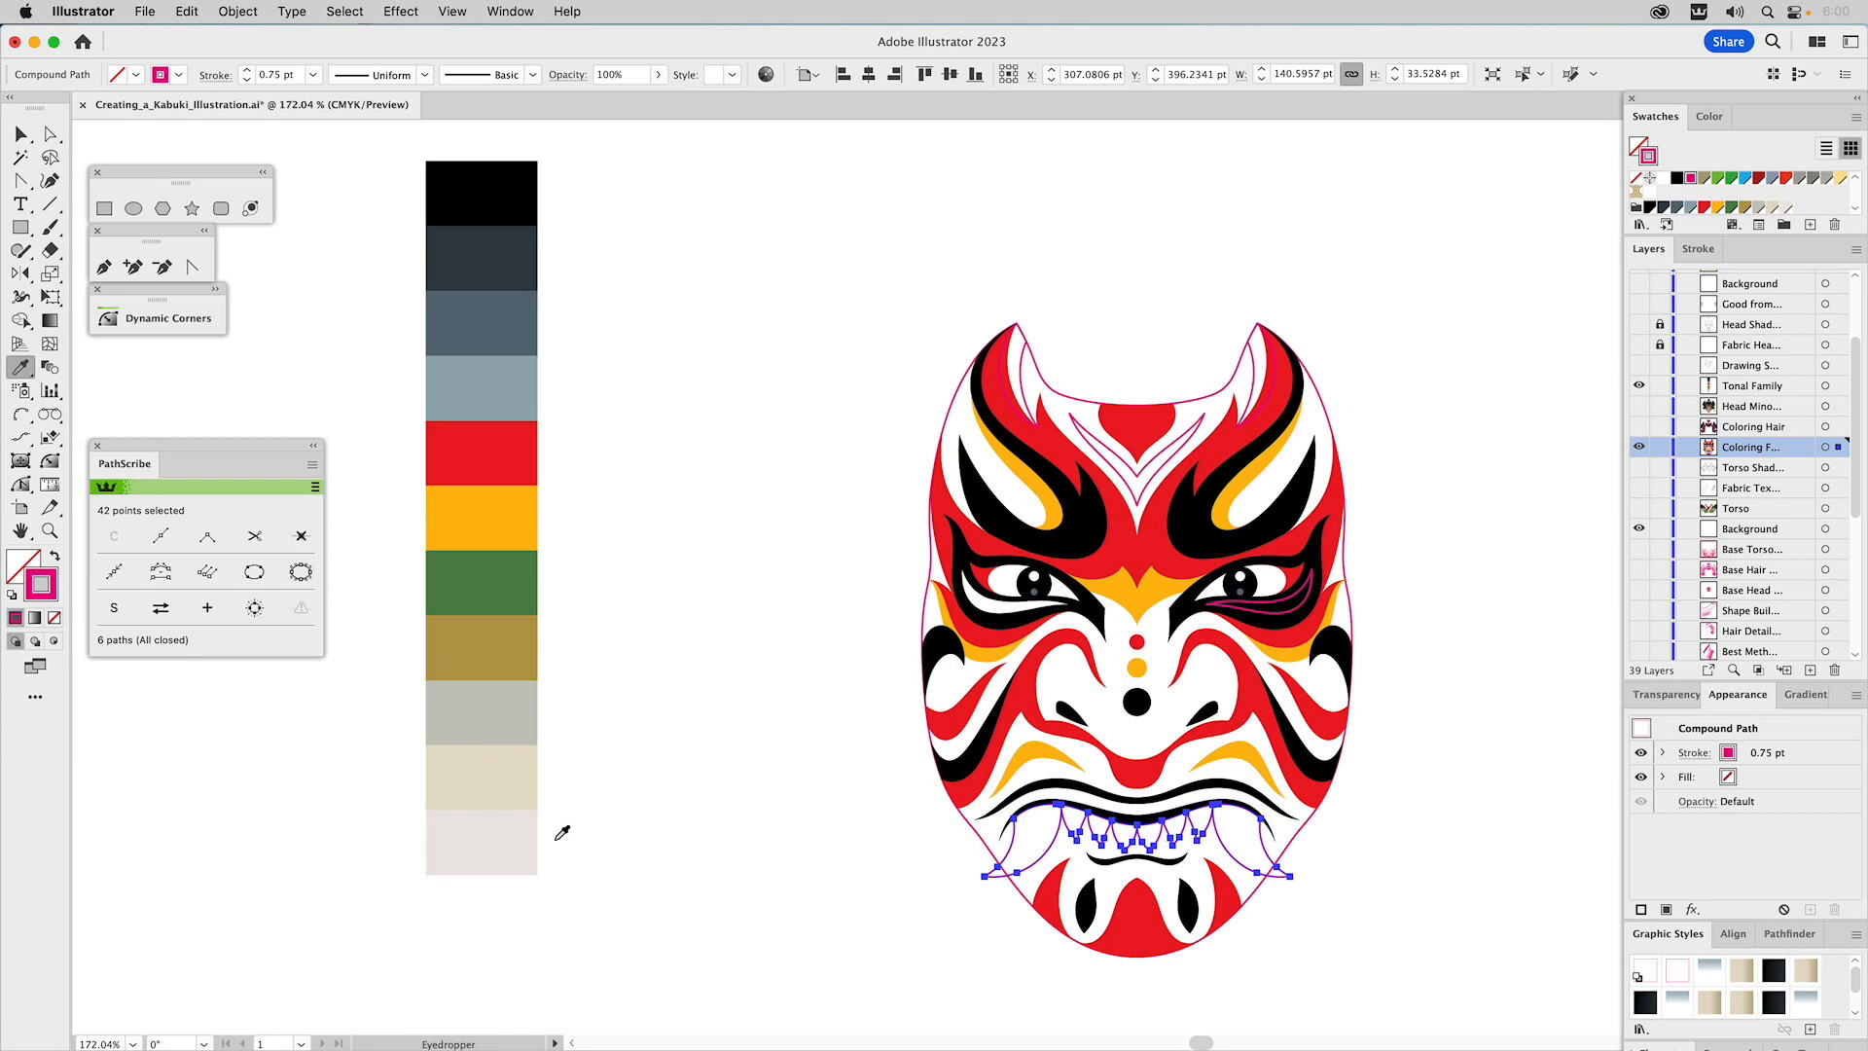
click(471, 833)
super+click(679, 586)
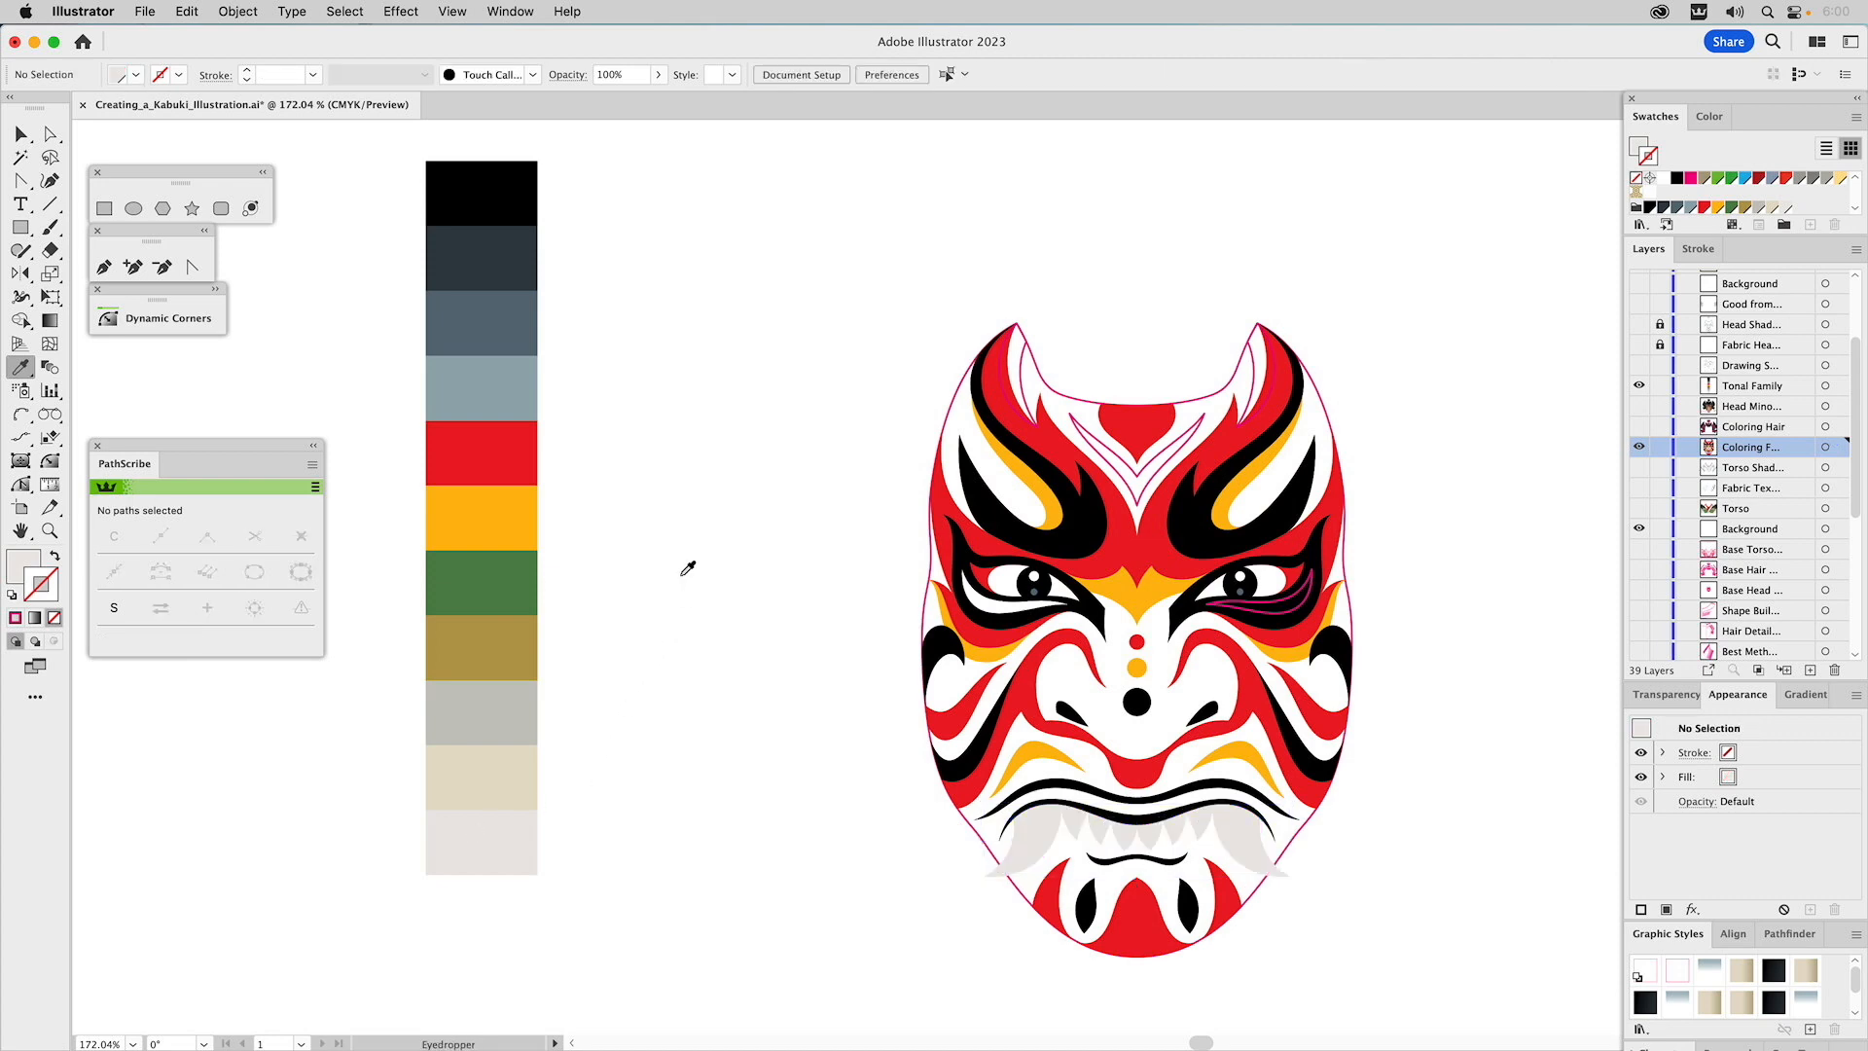
Give the face outline path a white fill and no stroke.
key(super)
super+click(1037, 364)
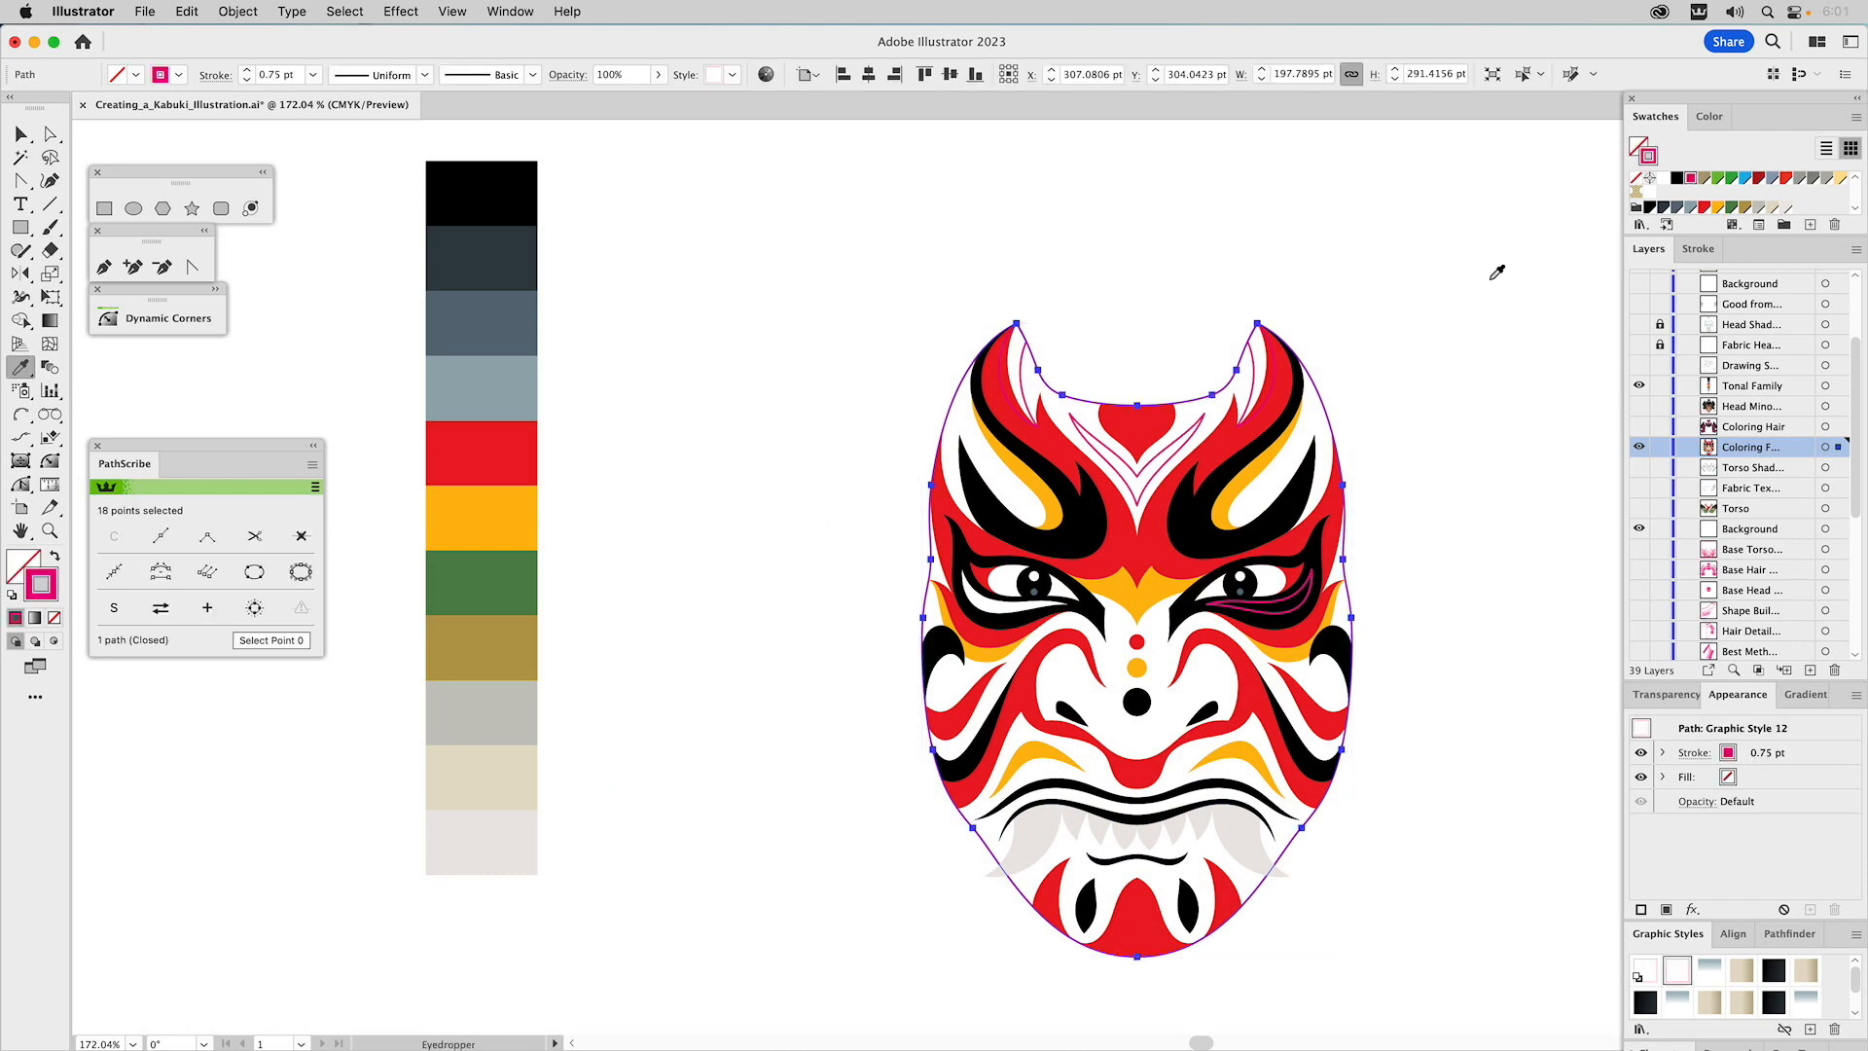
click(1638, 146)
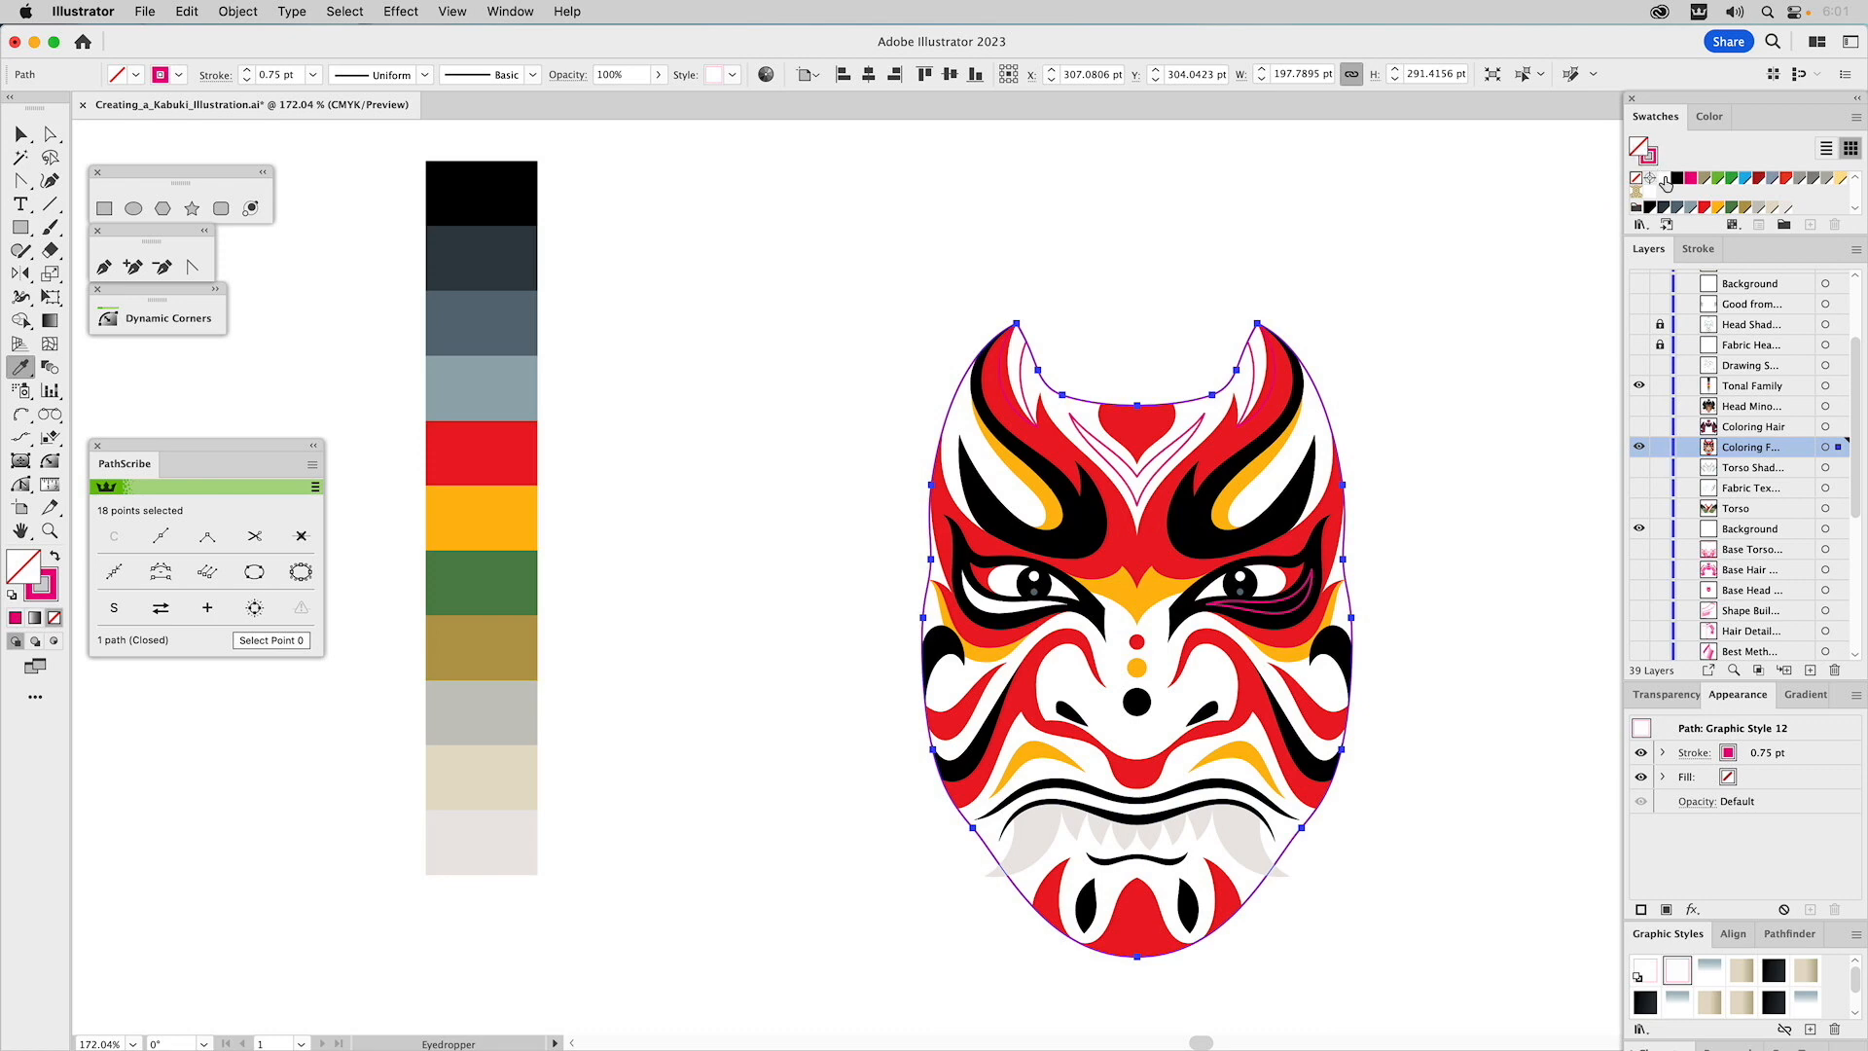
click(1638, 180)
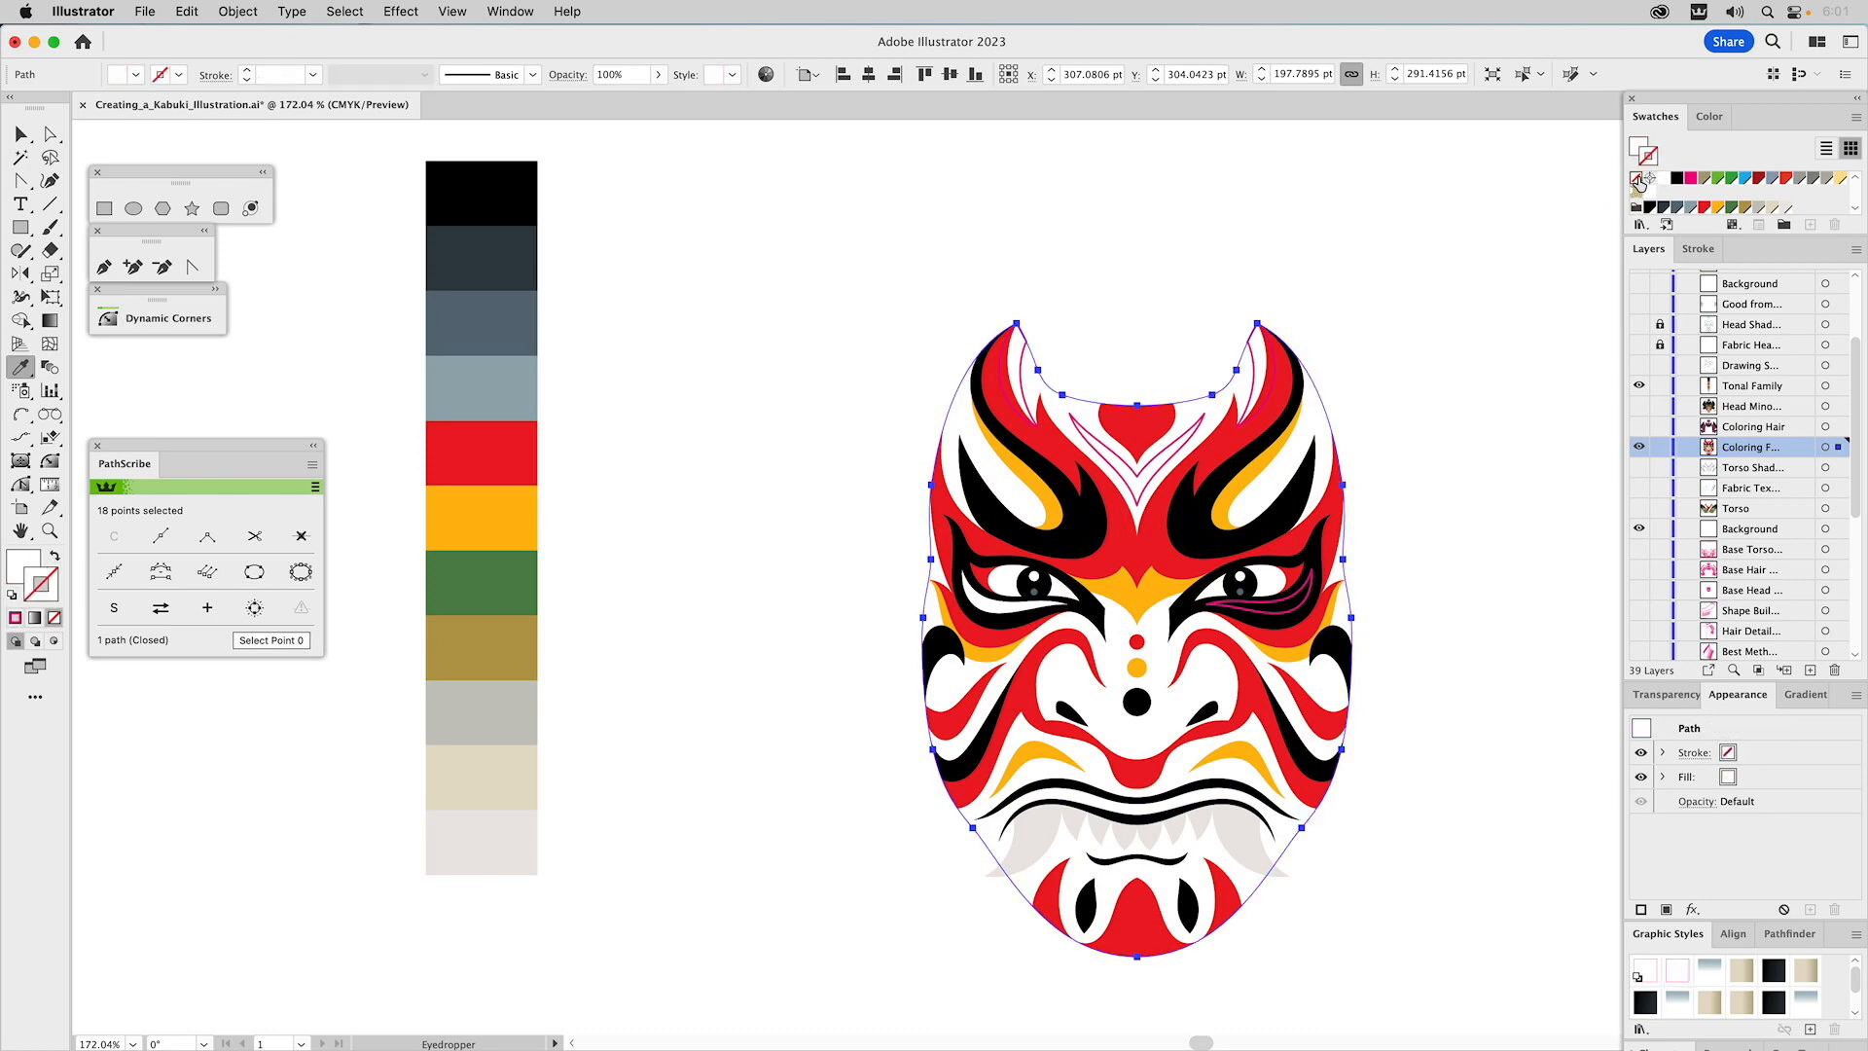
key(v)
click(1366, 566)
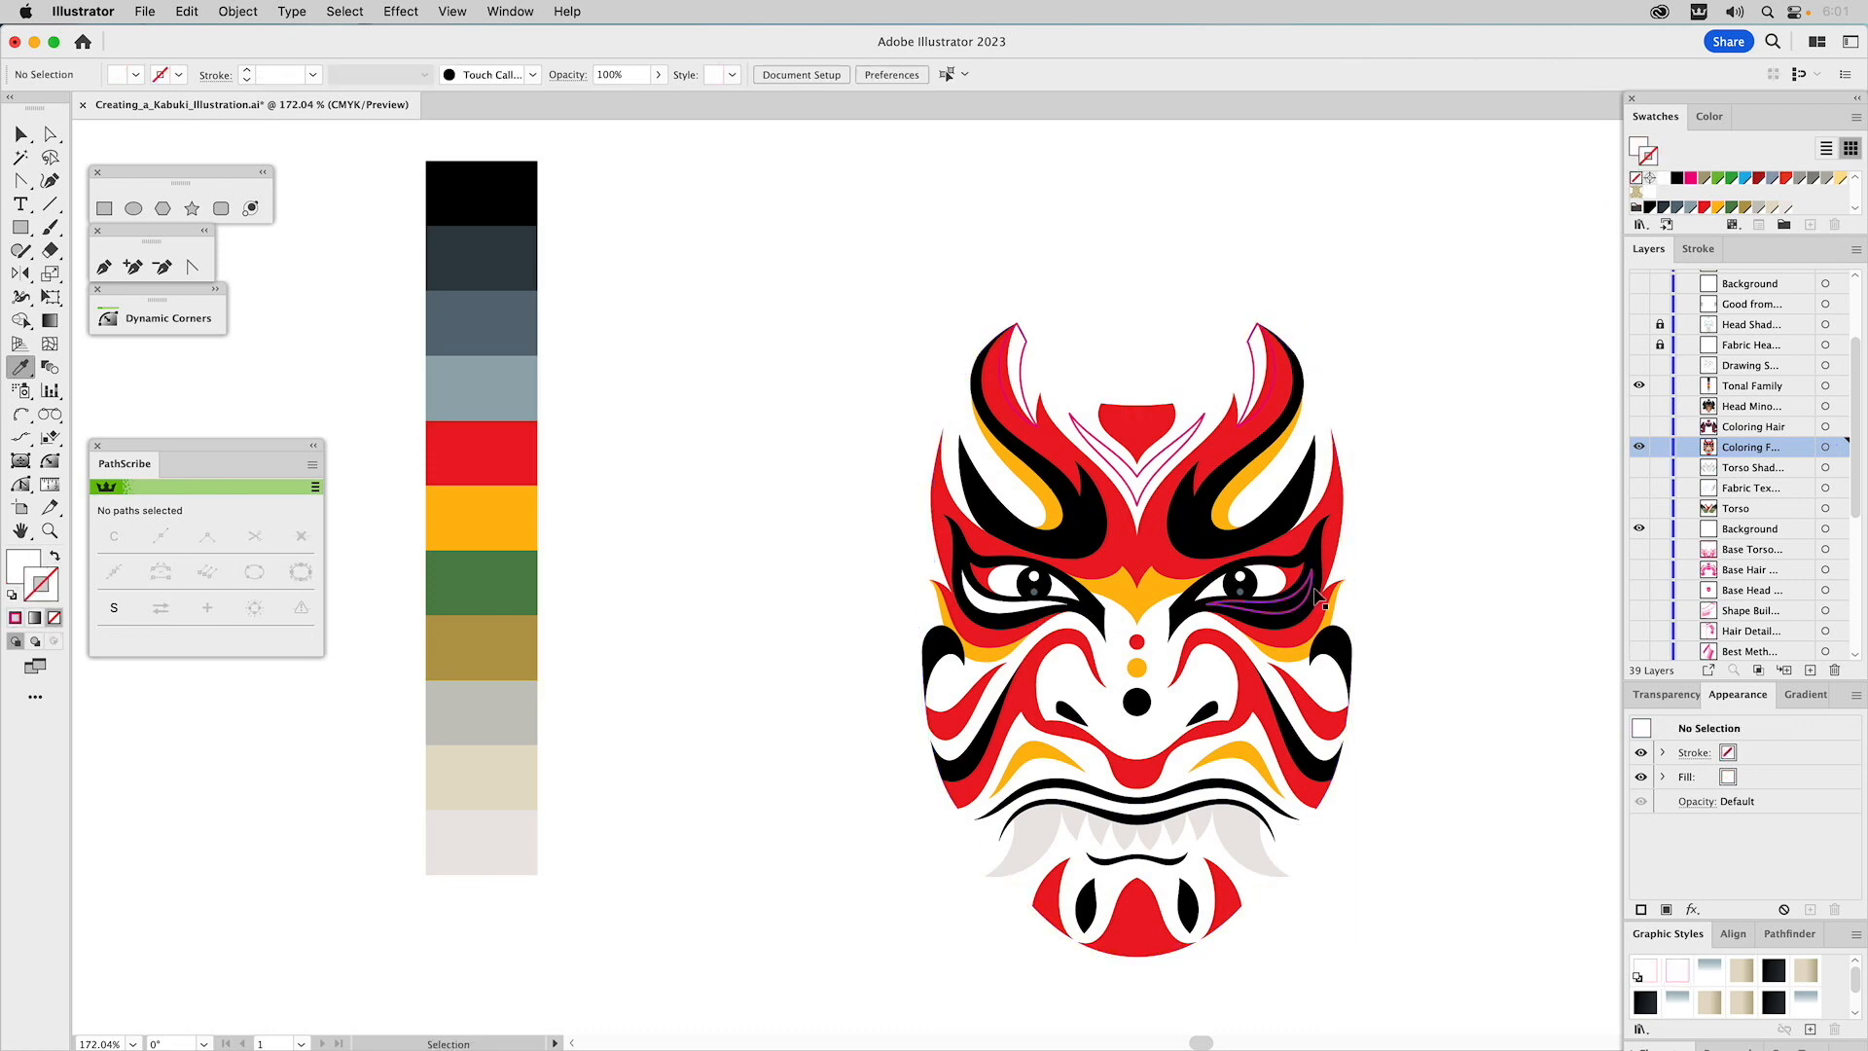
Fill the curved shape beneath the right eye with white and the V-shaped forehead marking with the face's black.
click(1315, 593)
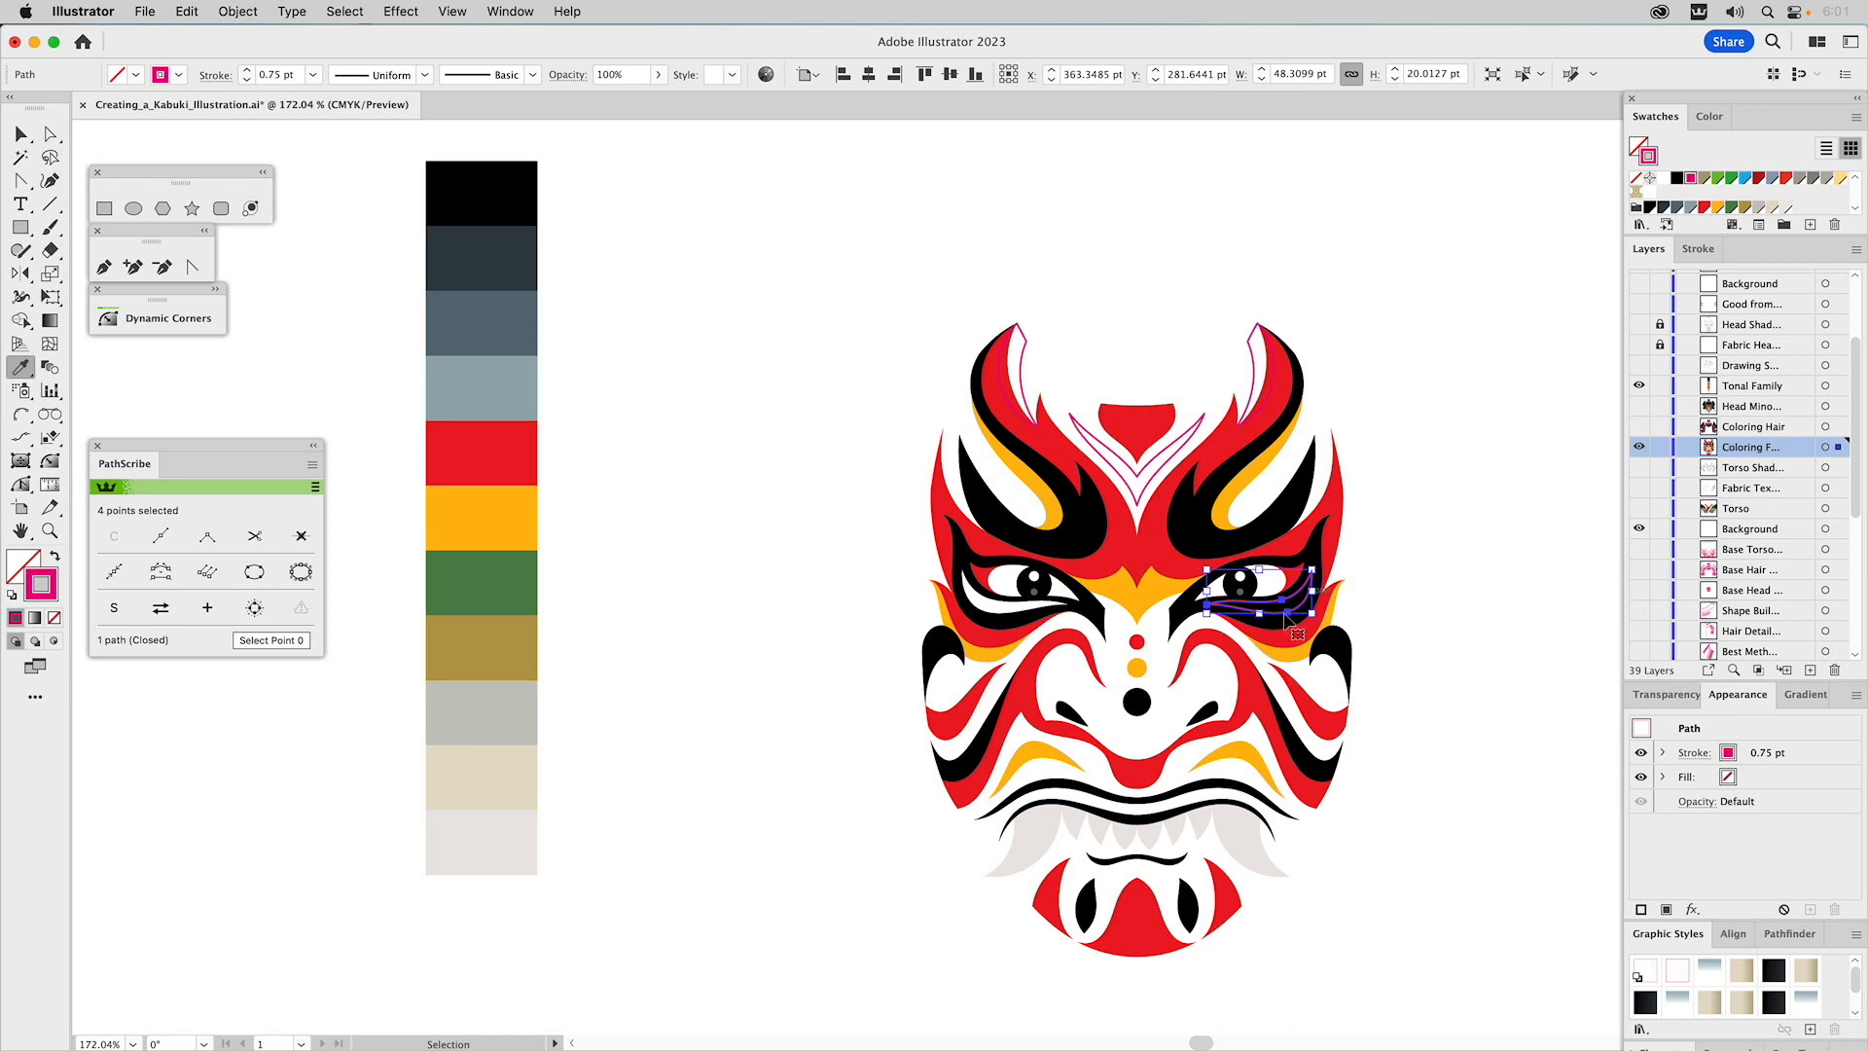
click(1097, 444)
key(i)
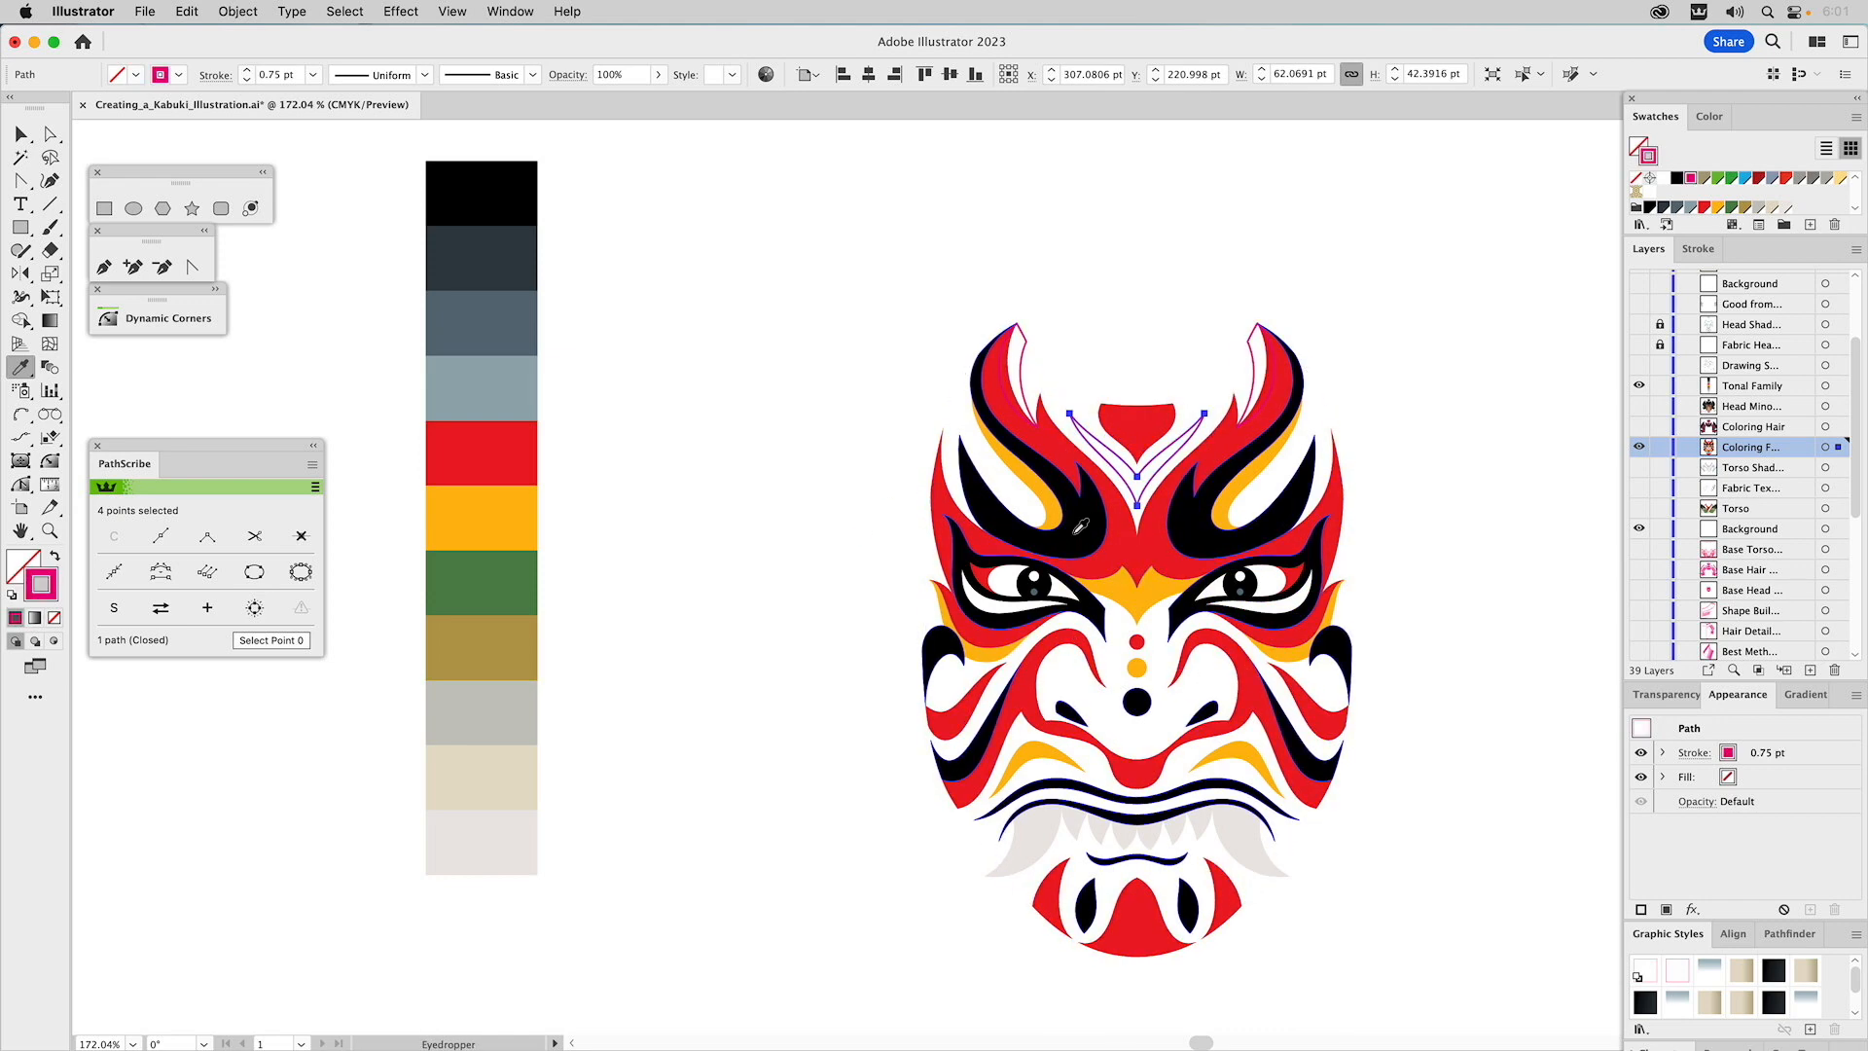
click(1076, 535)
key(v)
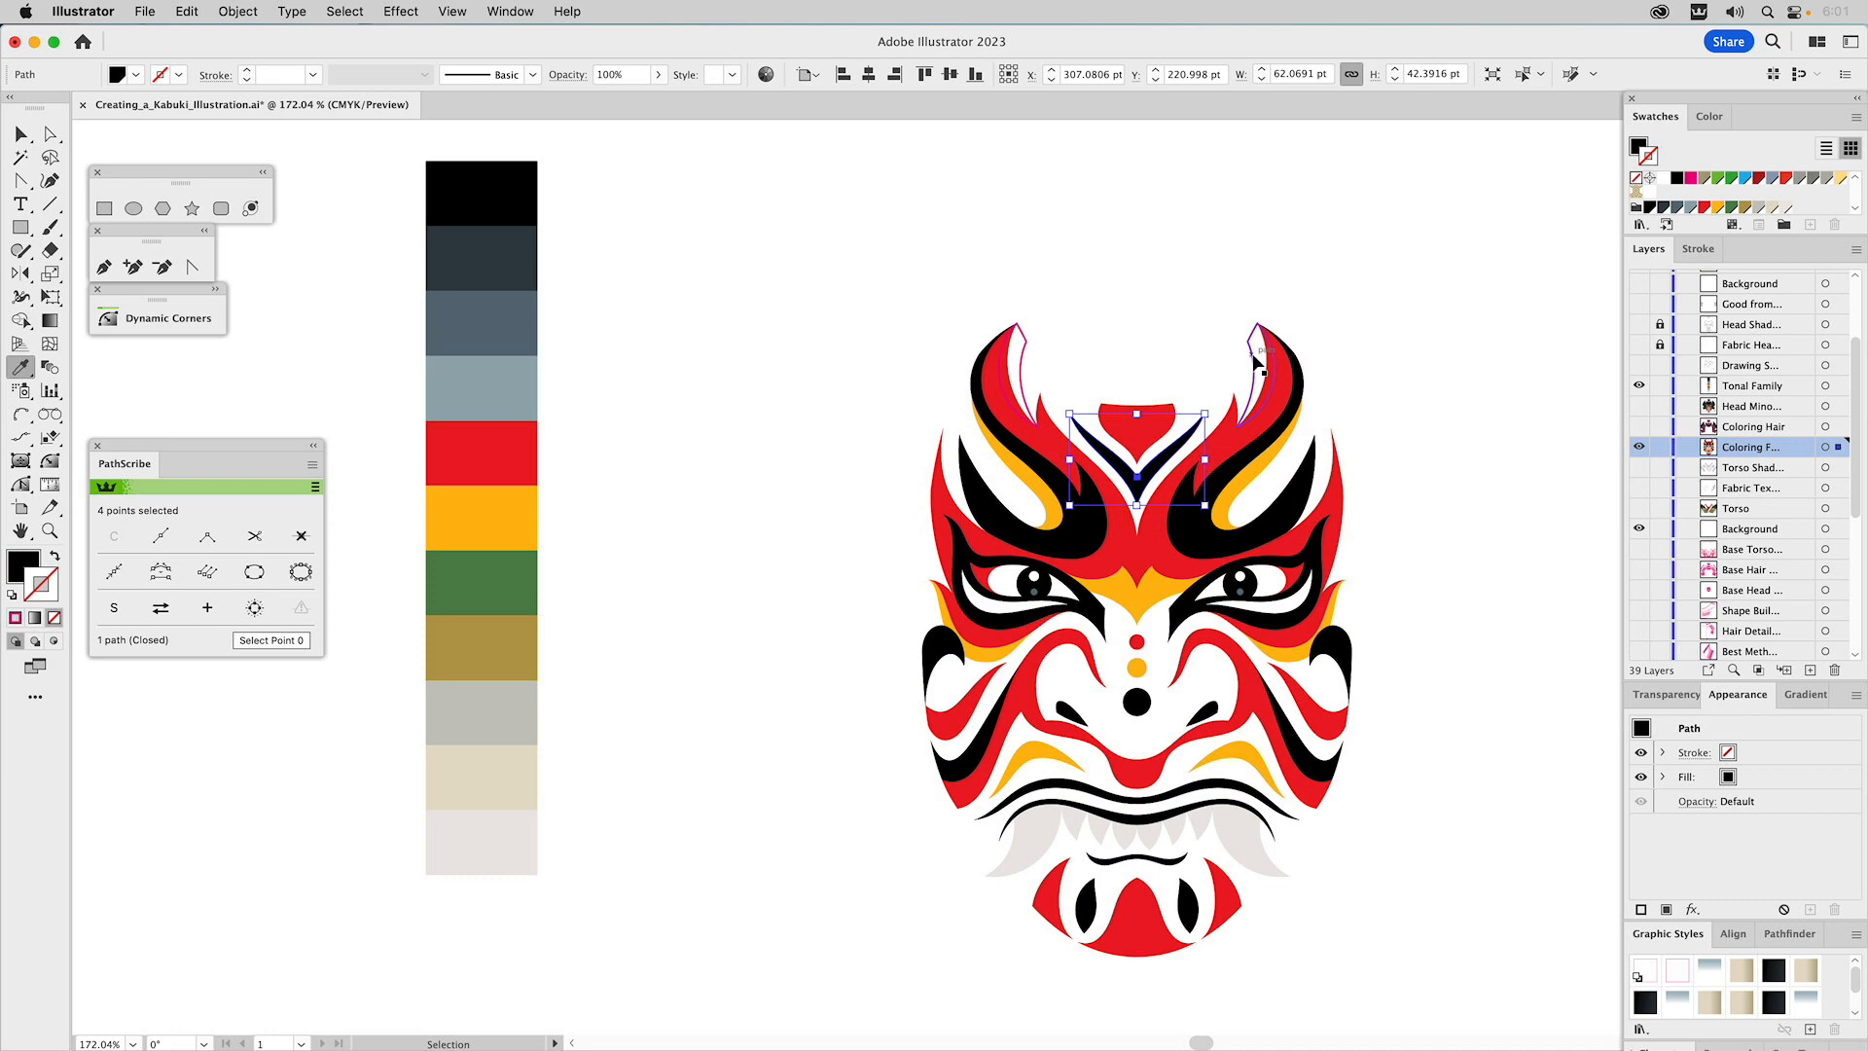
Fill the two narrow shapes along the inner edges of the forehead's upper points with the face's black.
click(1255, 362)
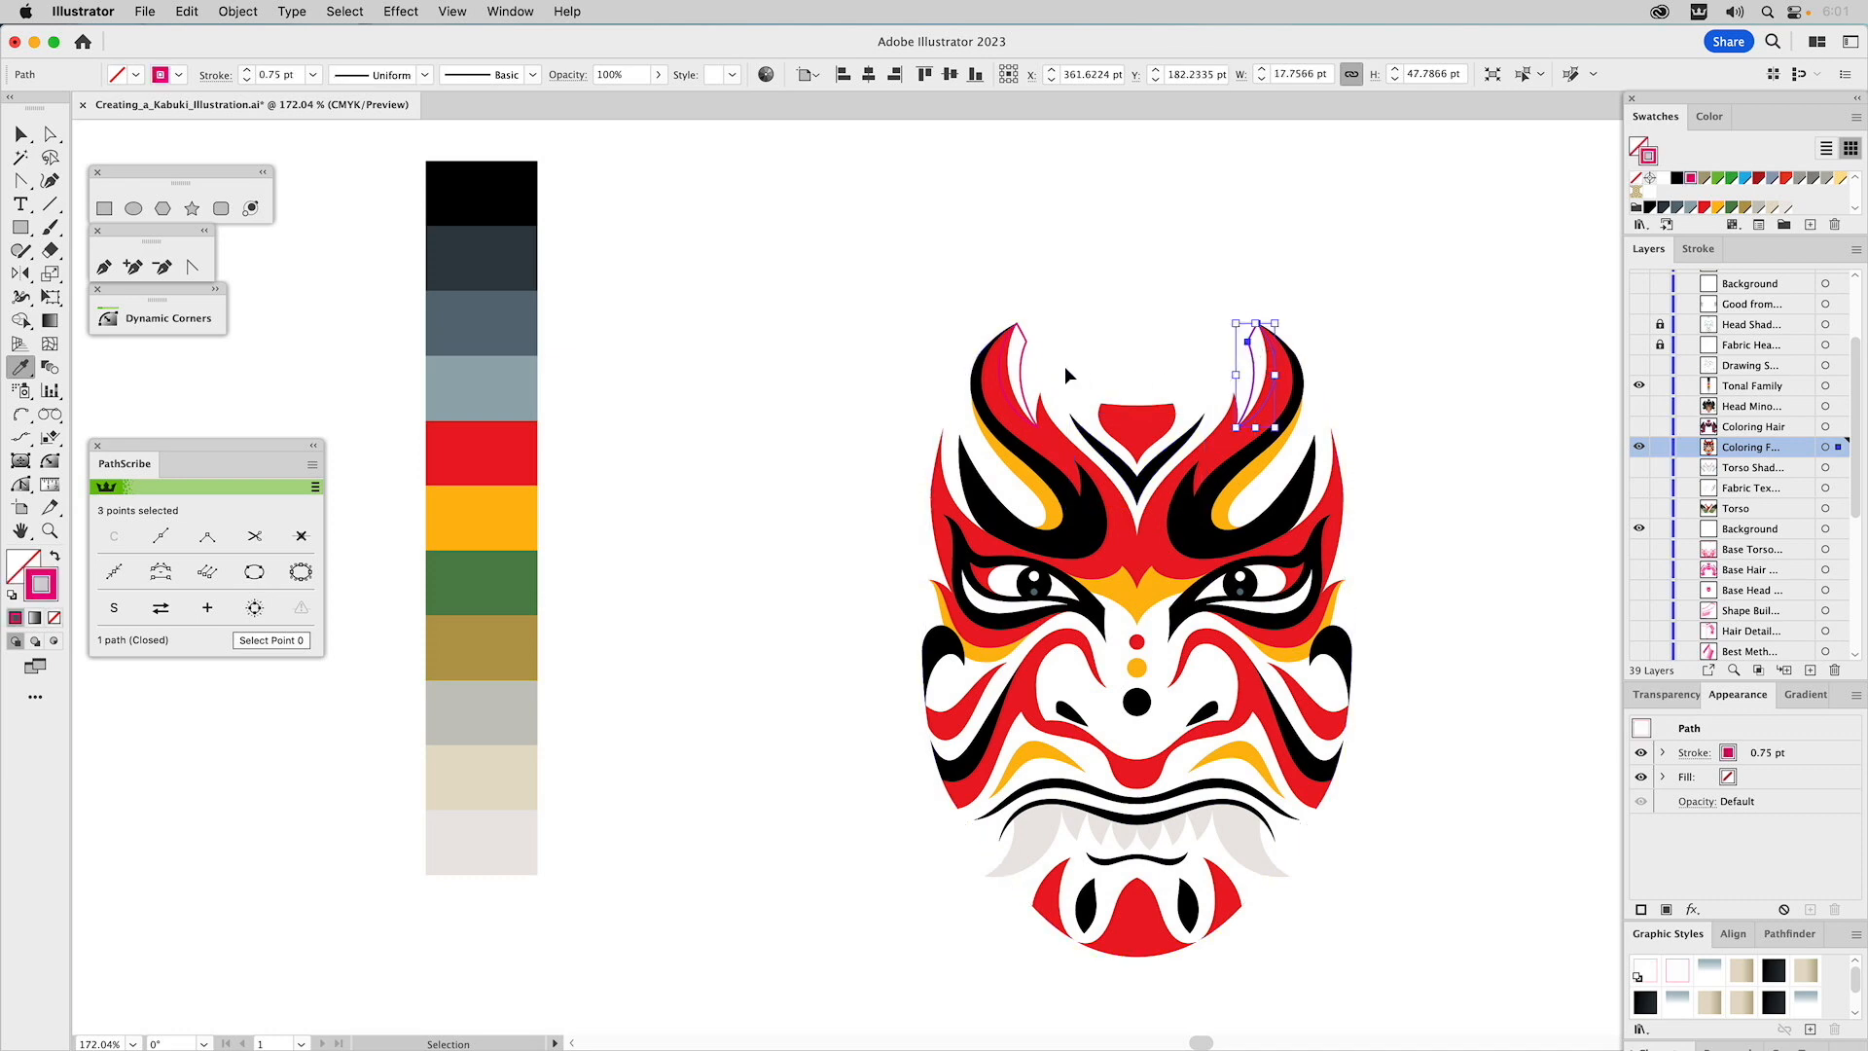
shift+super+click(1022, 365)
click(1085, 515)
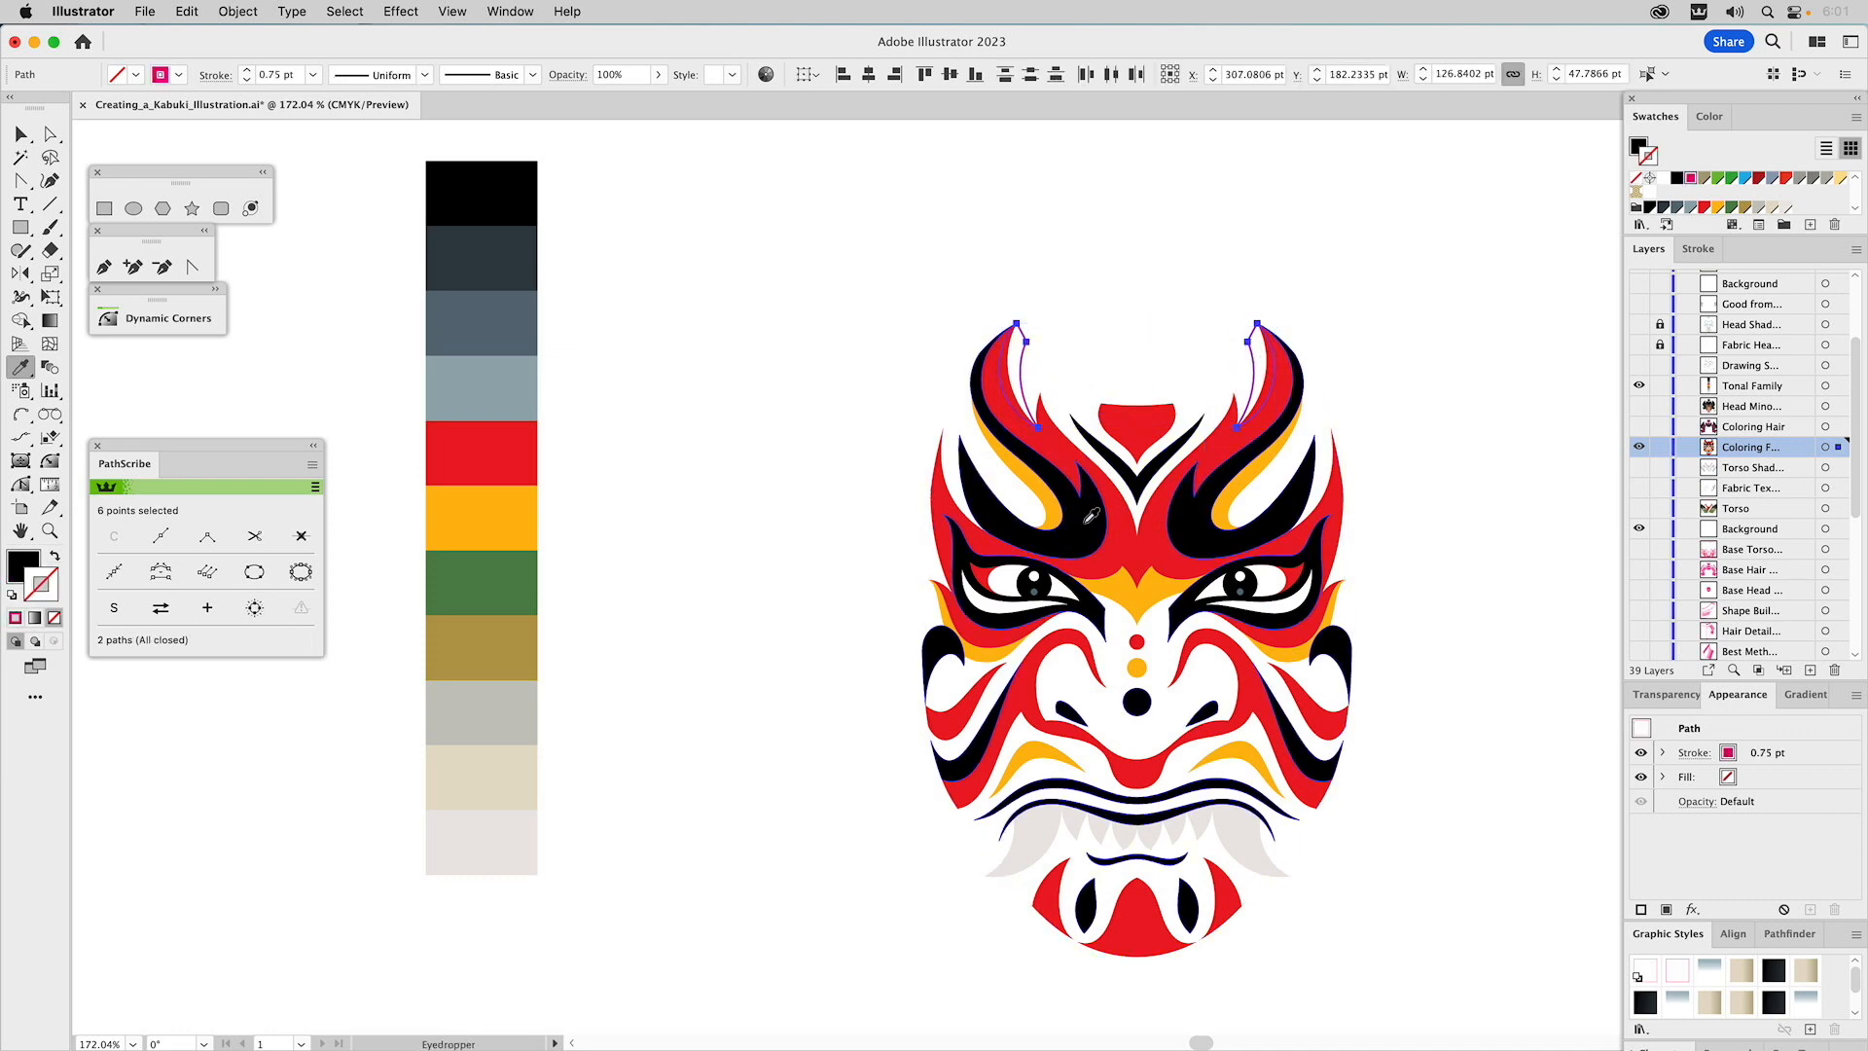
click(1150, 254)
Show the Coloring Hair layer and bring the hair around the face into view.
drag(1281, 313, 1198, 328)
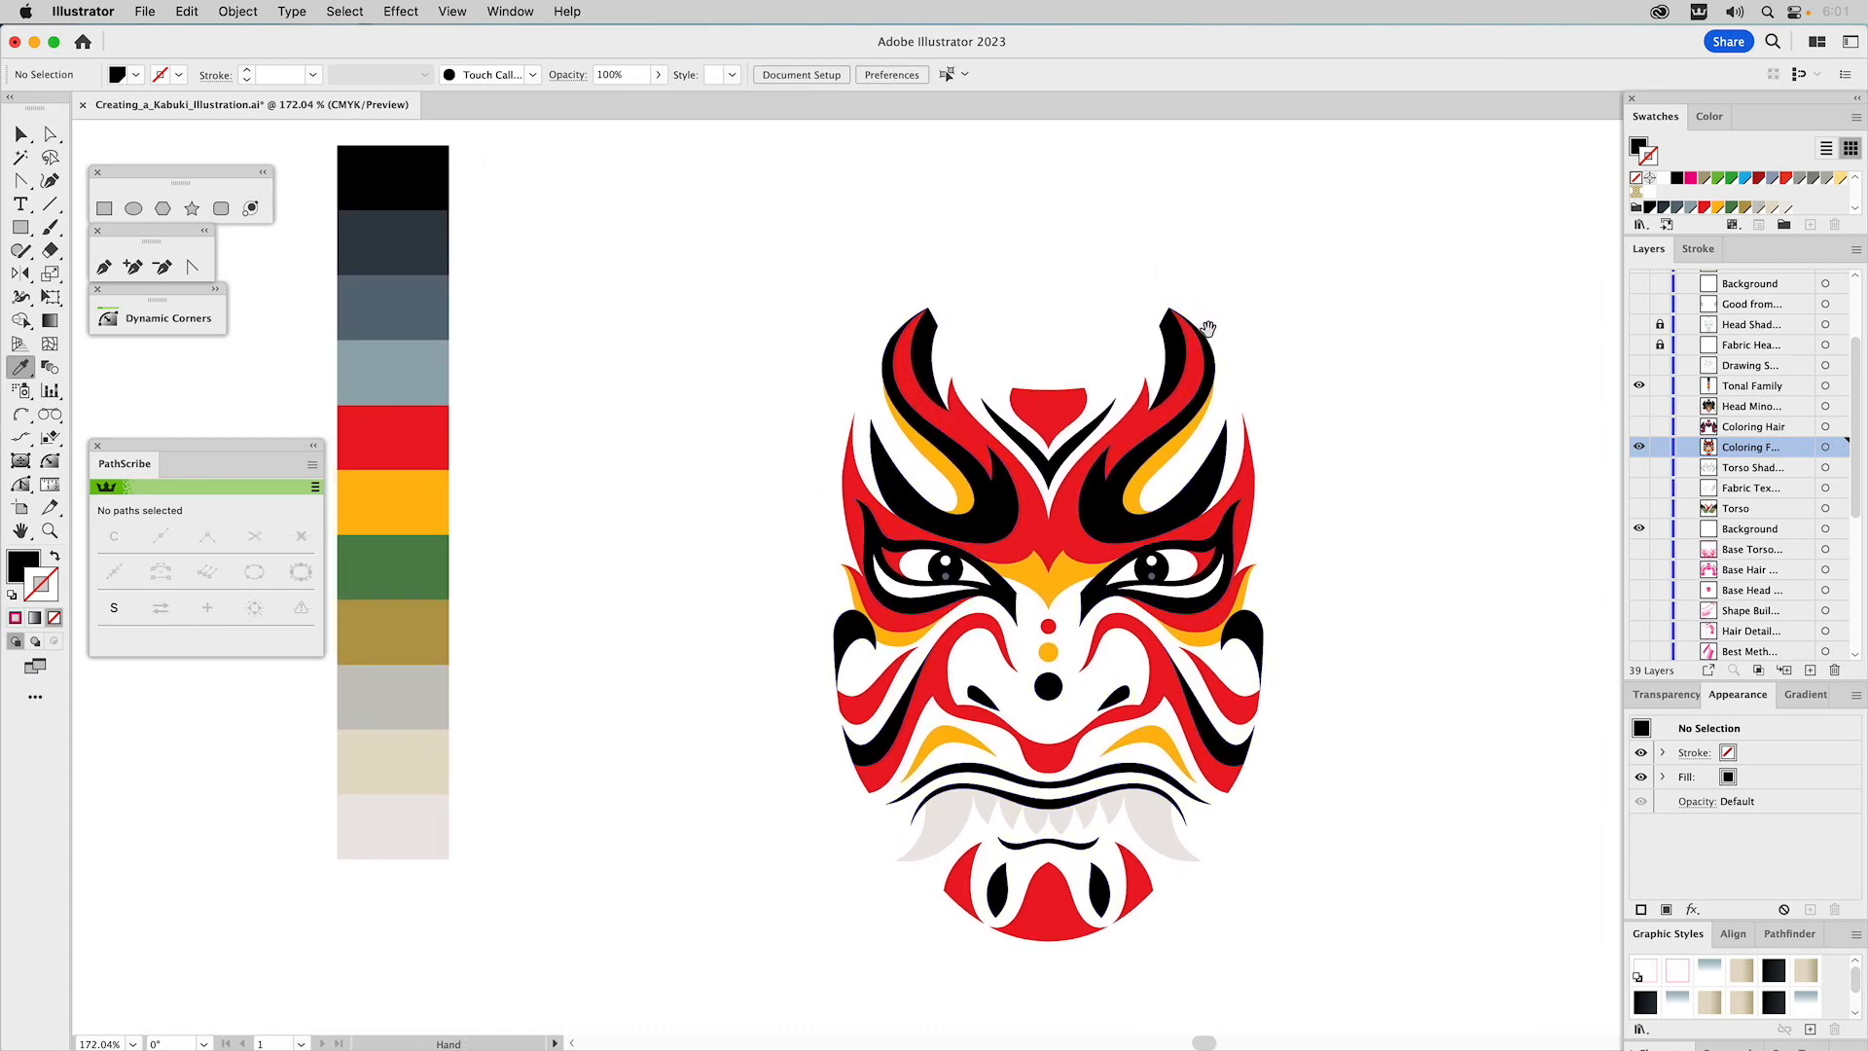
click(1639, 427)
drag(1454, 439, 1411, 509)
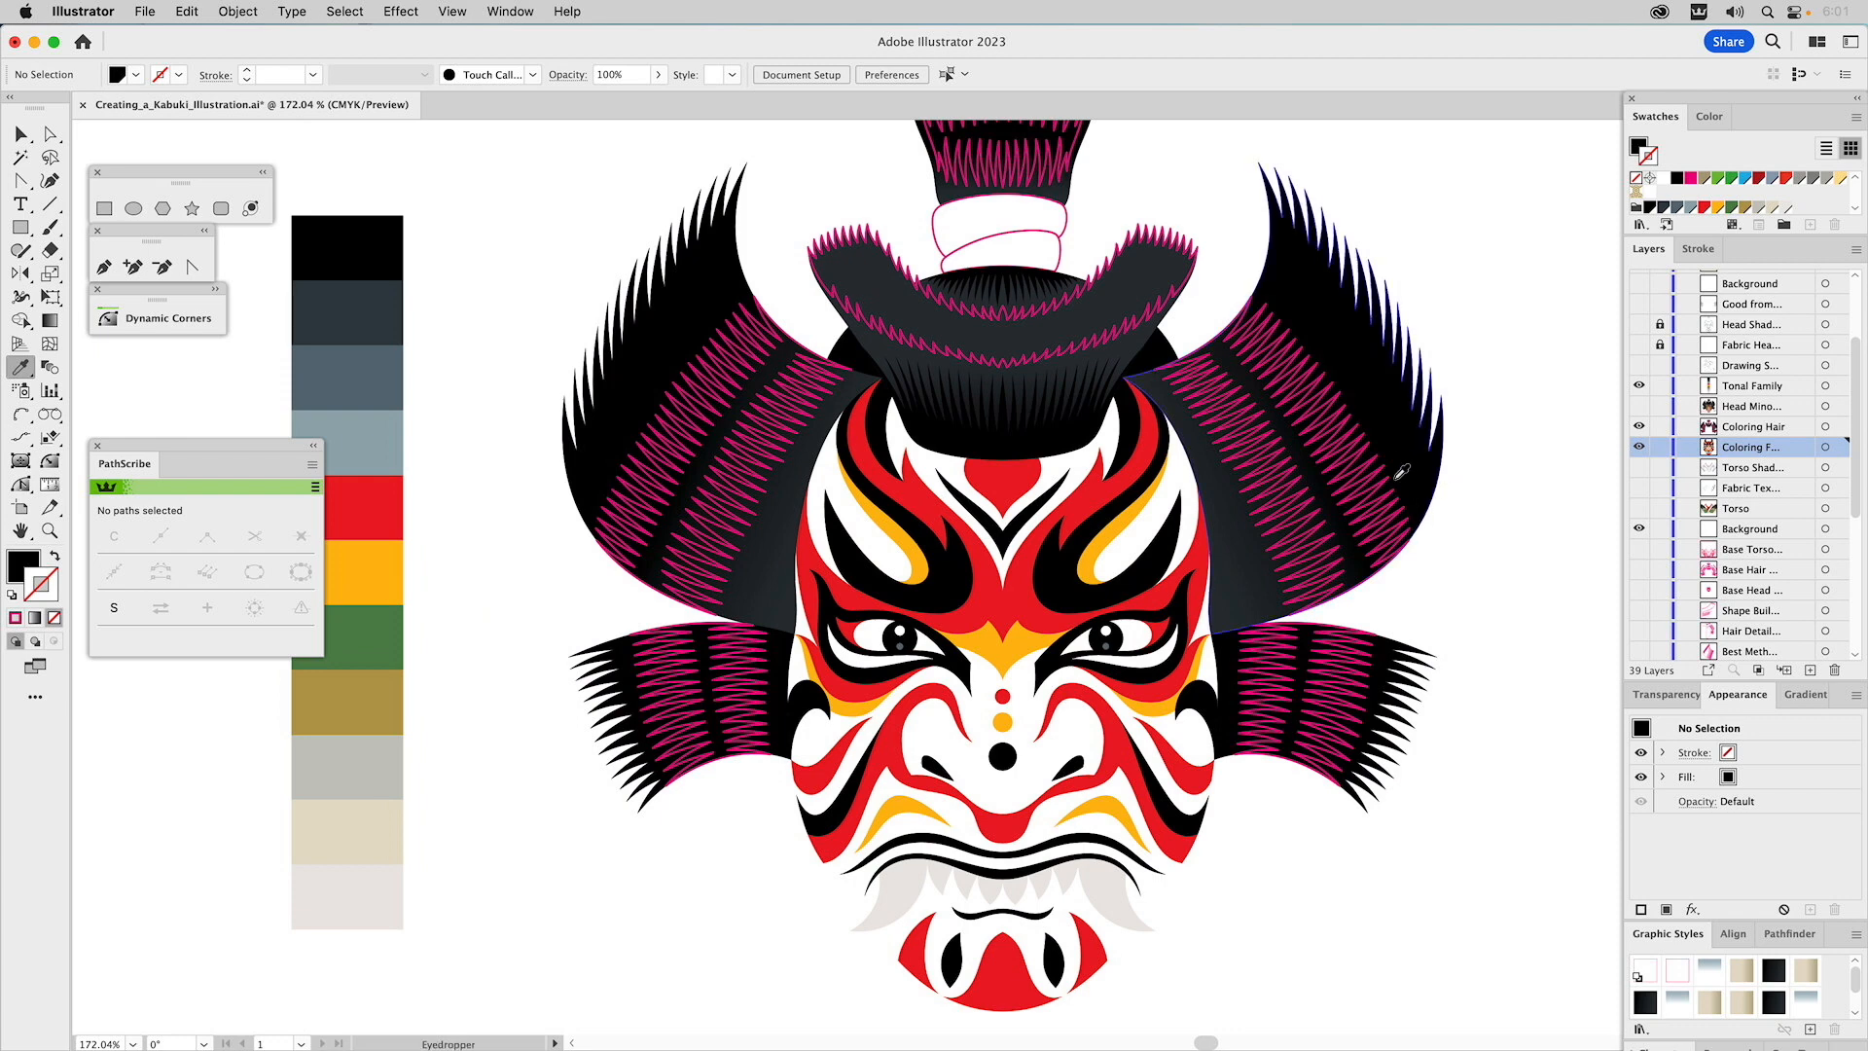
Fill the zigzag strand shapes on both large side hair wings with the palette's dark slate.
super+click(1347, 458)
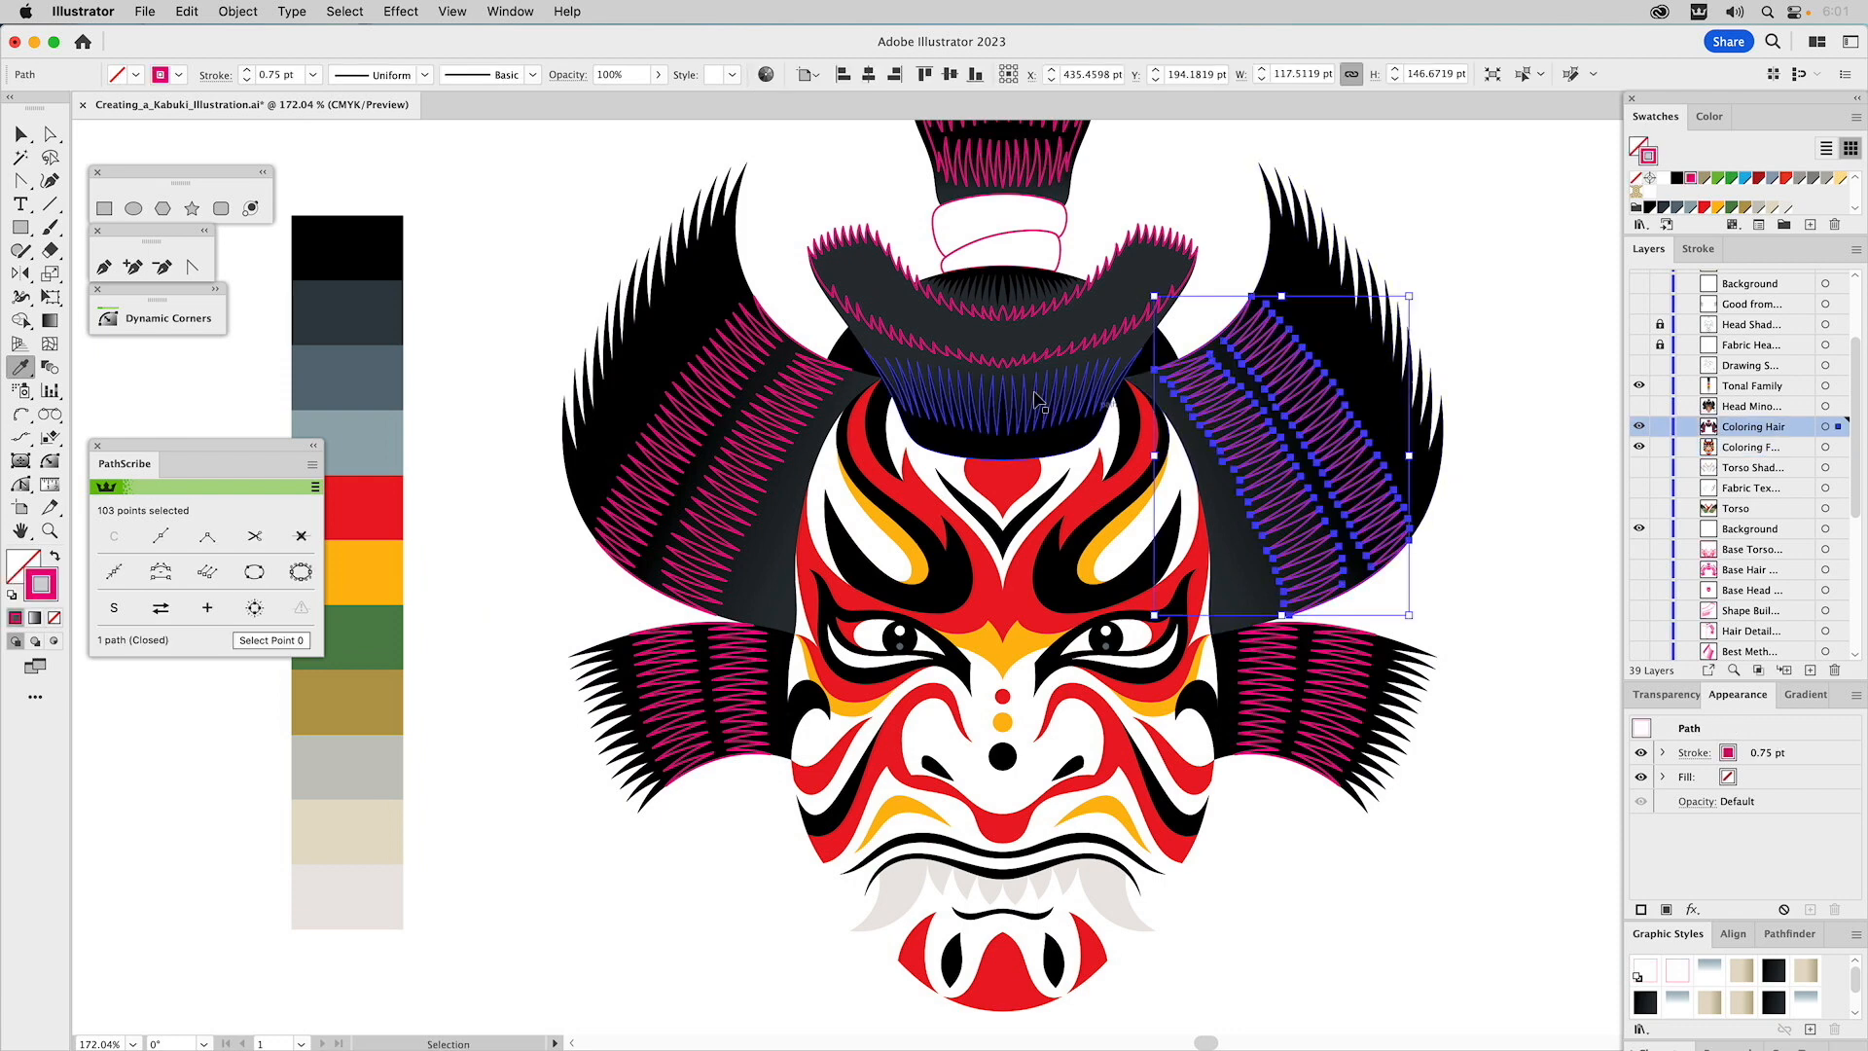
shift+super+click(811, 371)
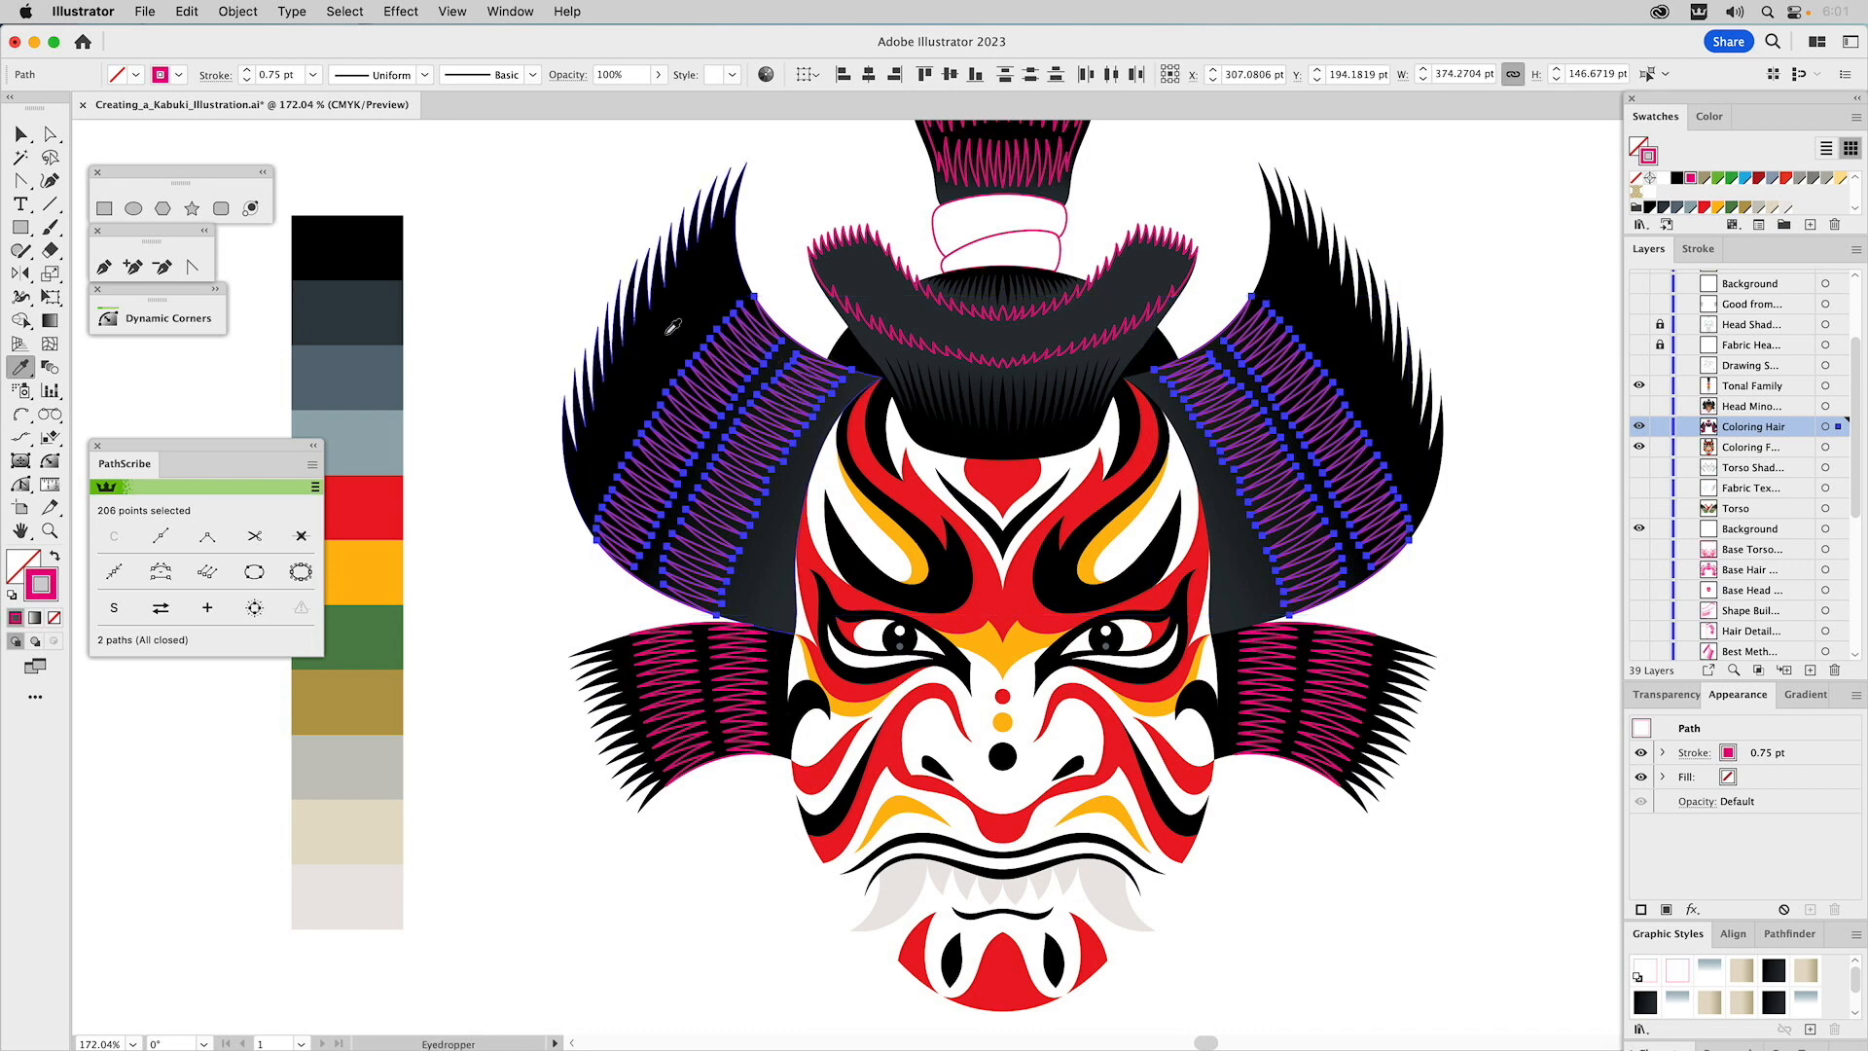
click(370, 311)
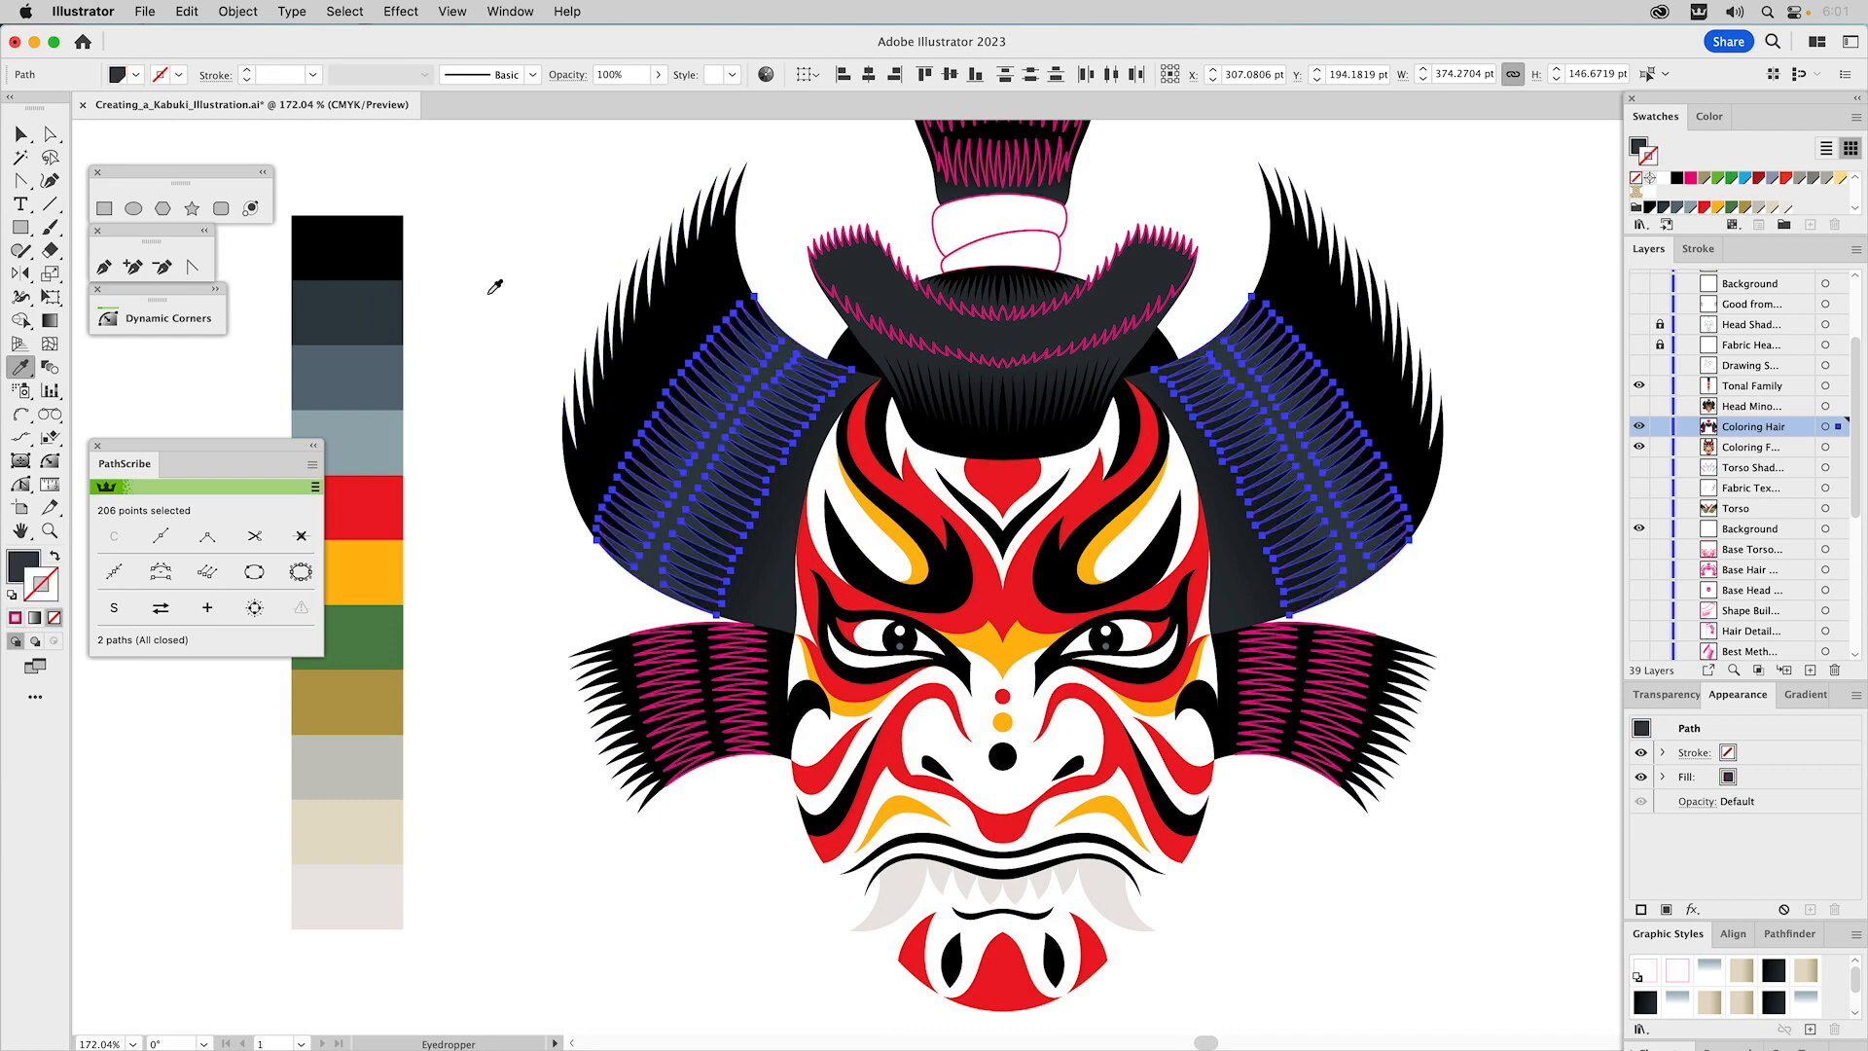
super+click(534, 241)
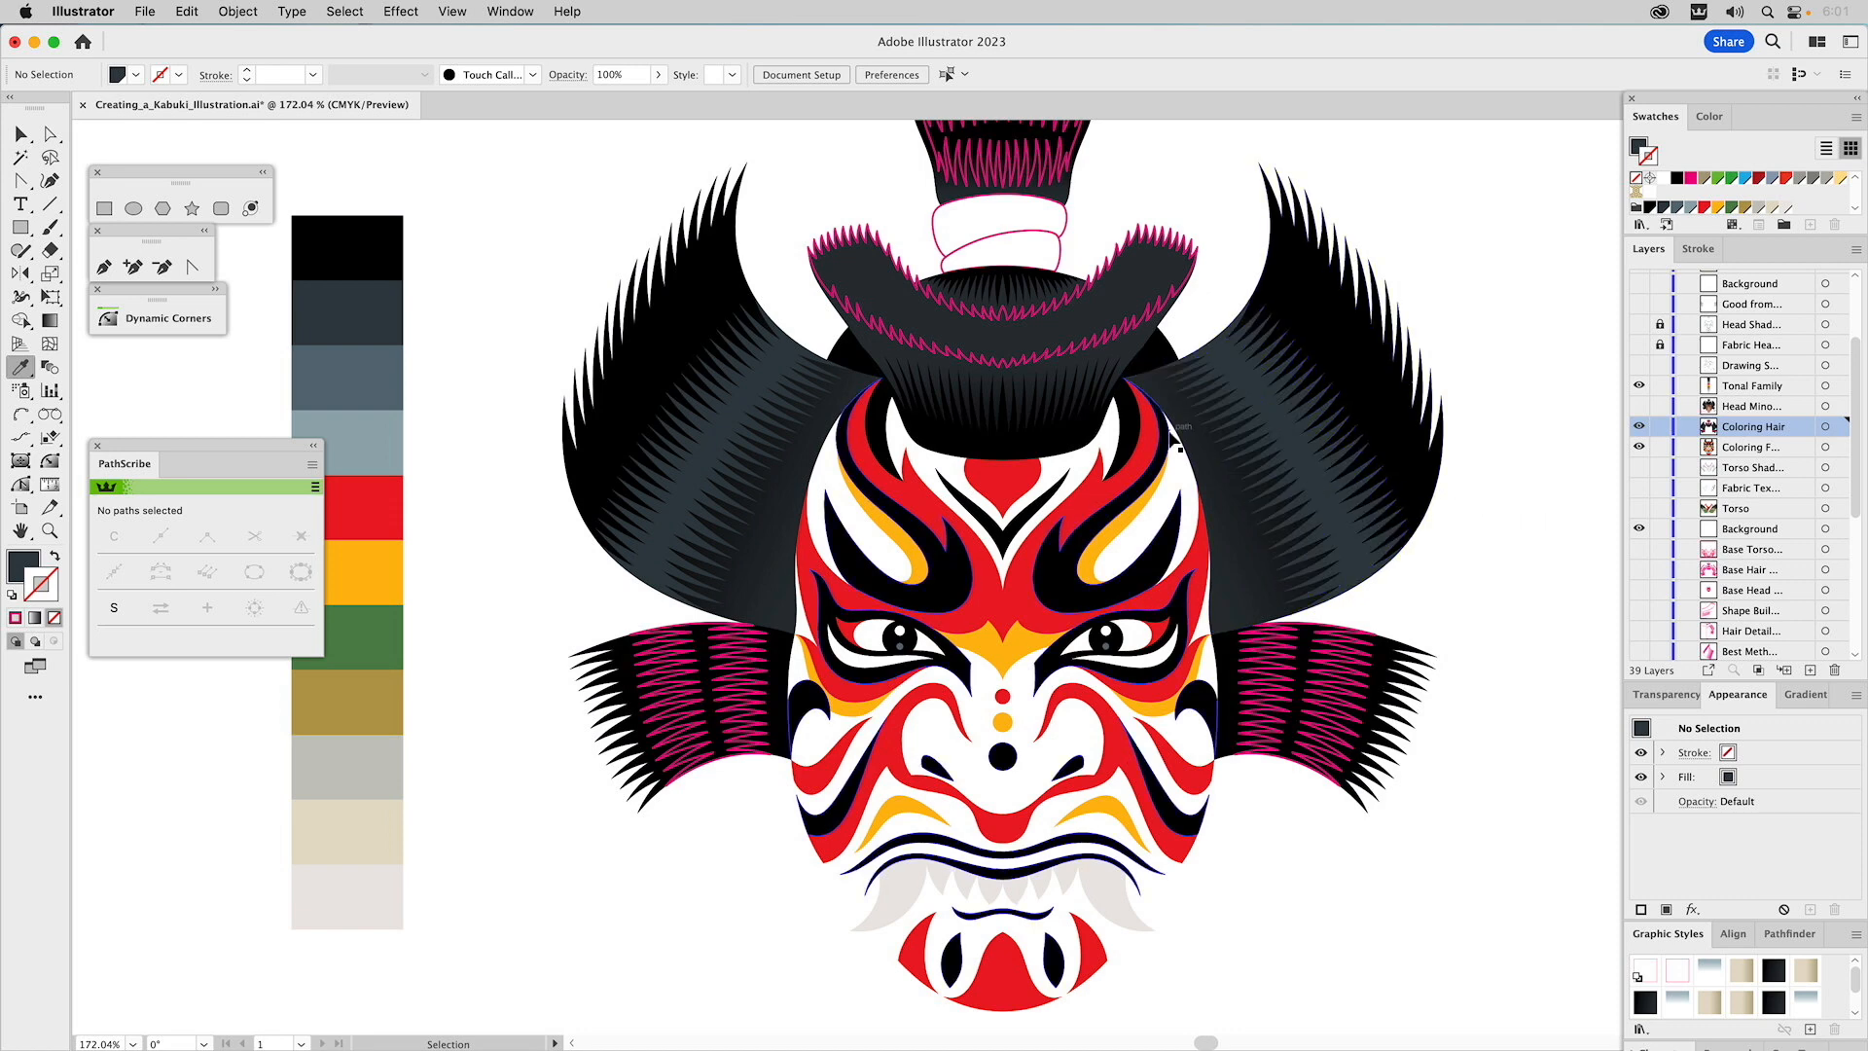
Examine the fill colour and tint of the strand shapes on both large side hair wings.
click(1255, 407)
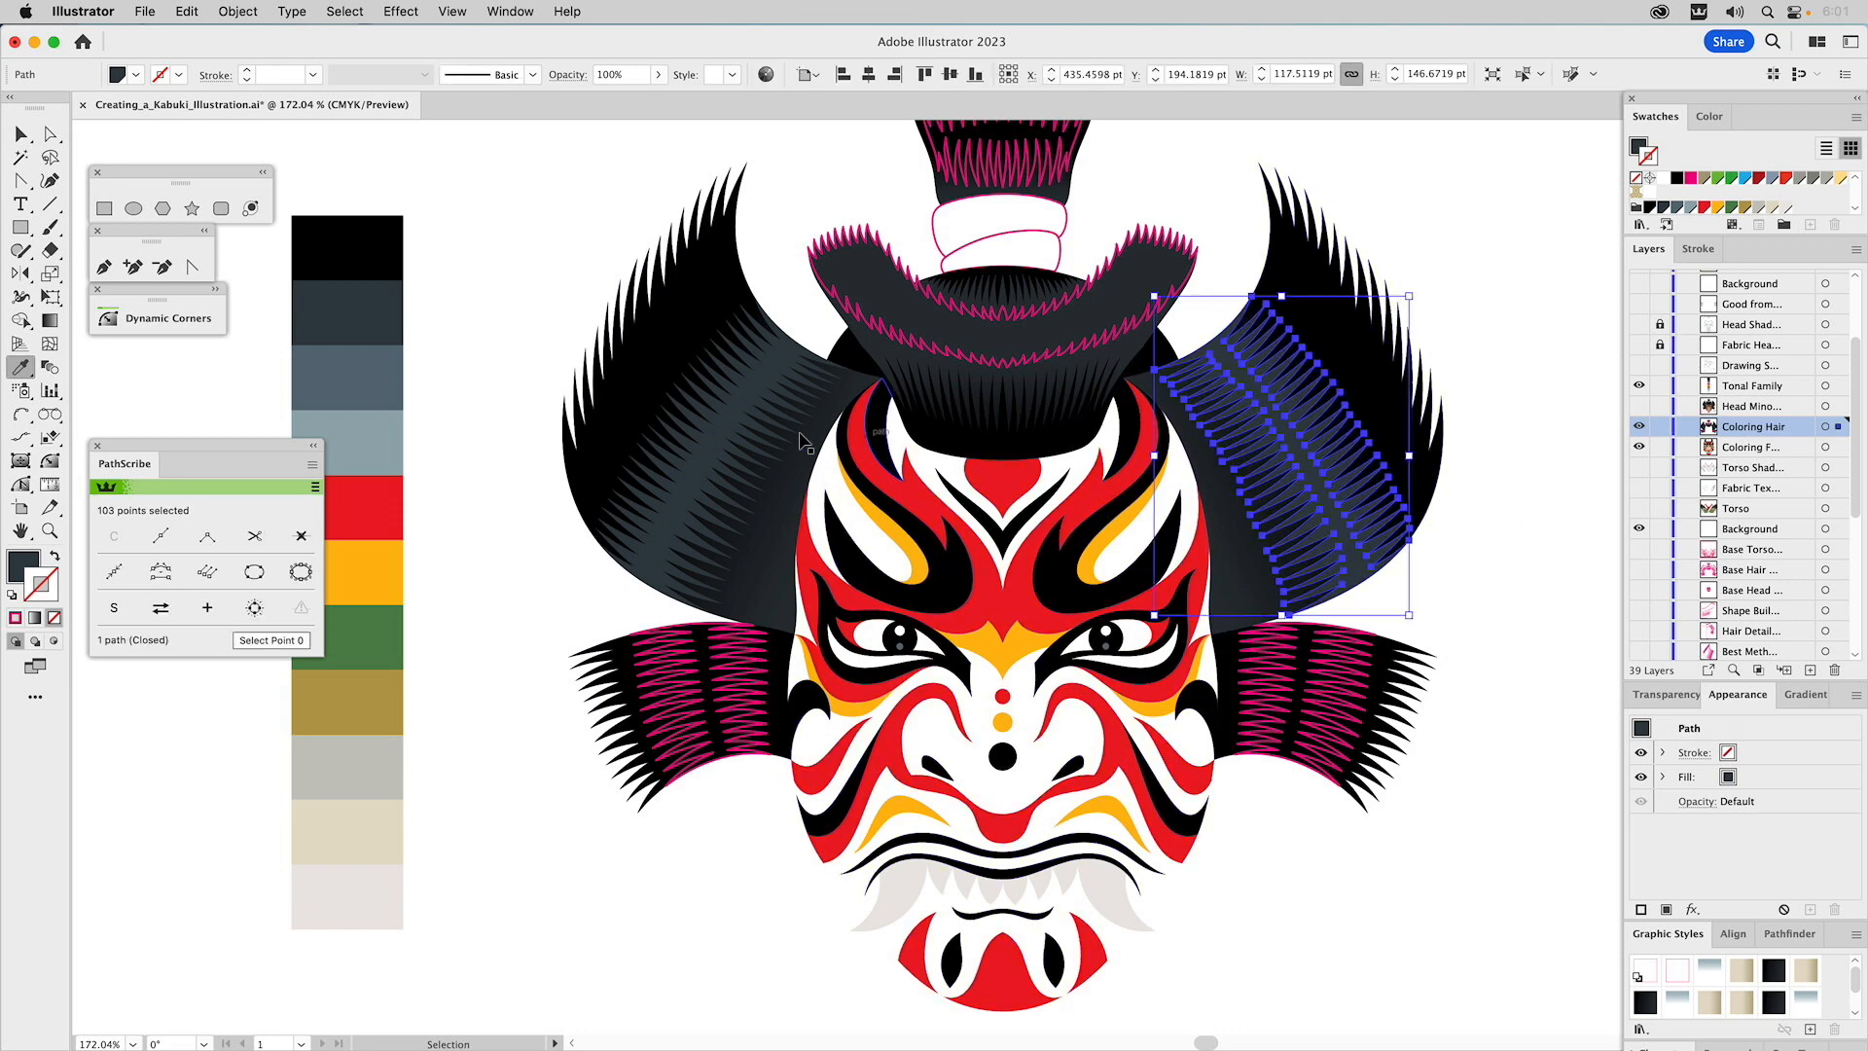
shift+click(746, 440)
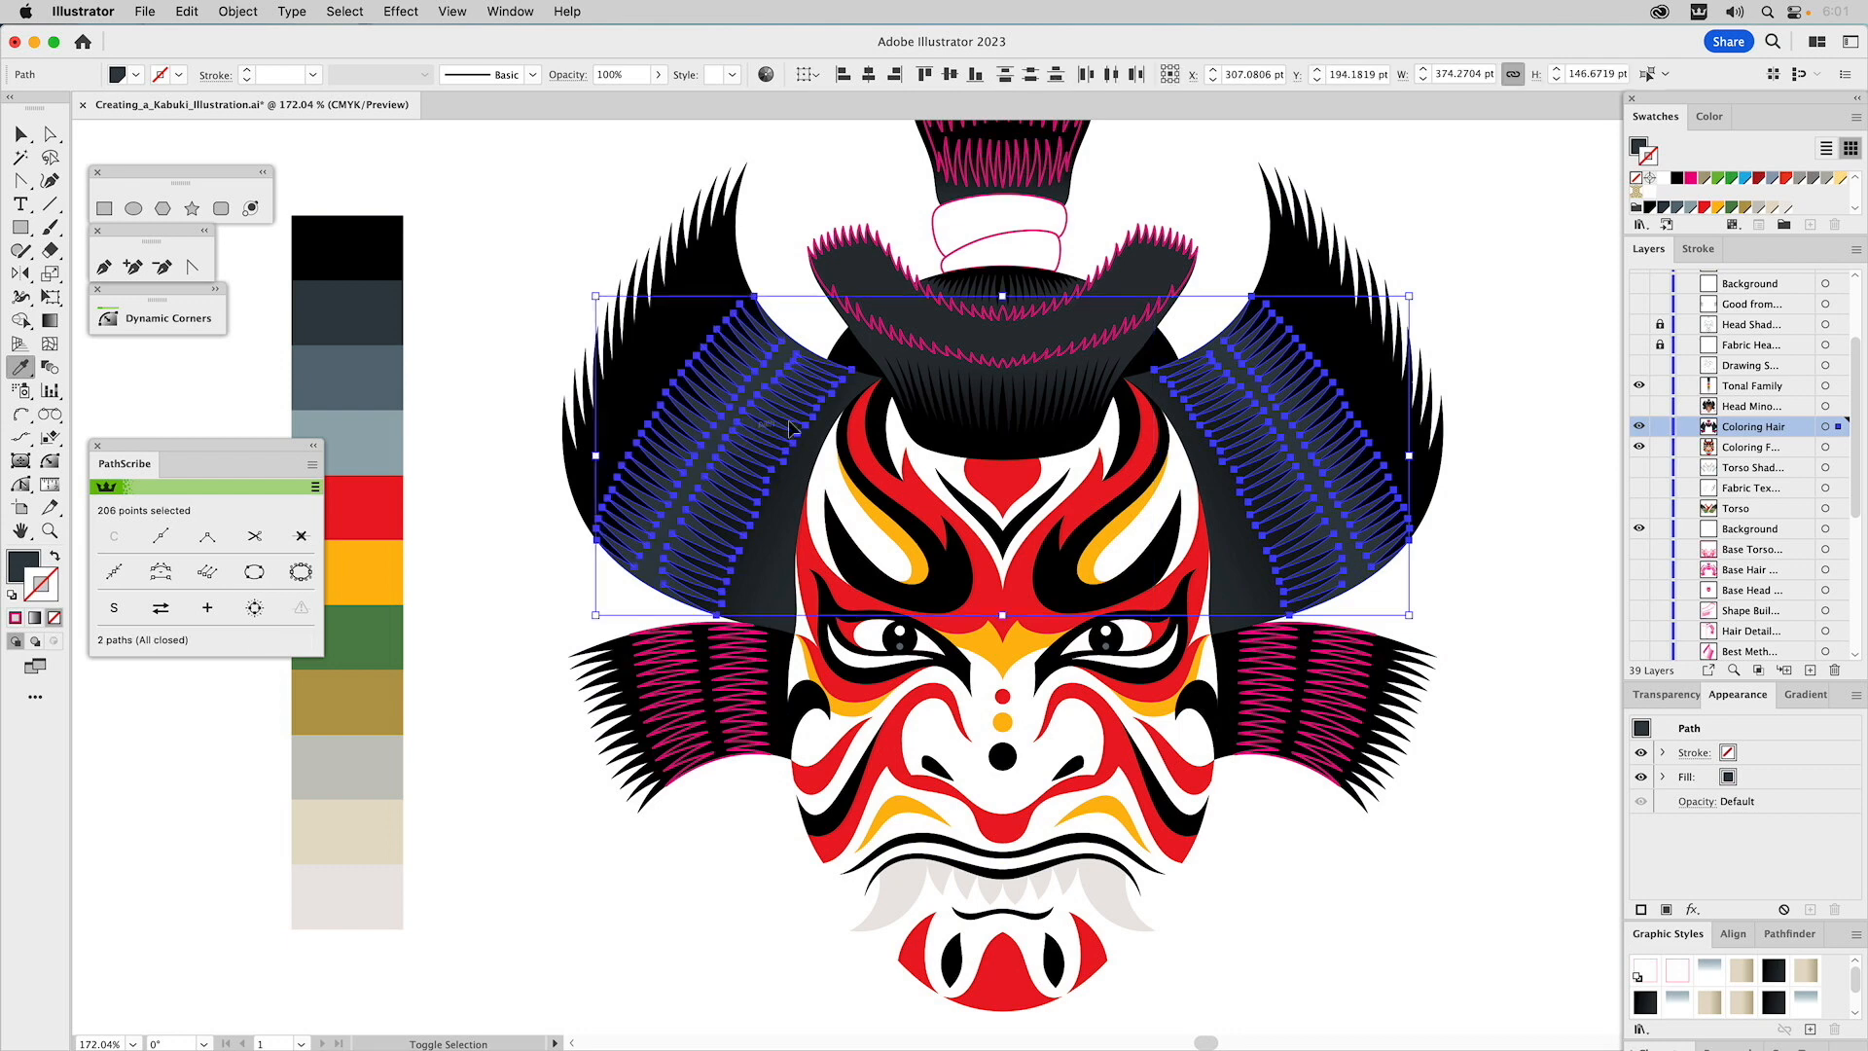
click(1639, 146)
click(1713, 116)
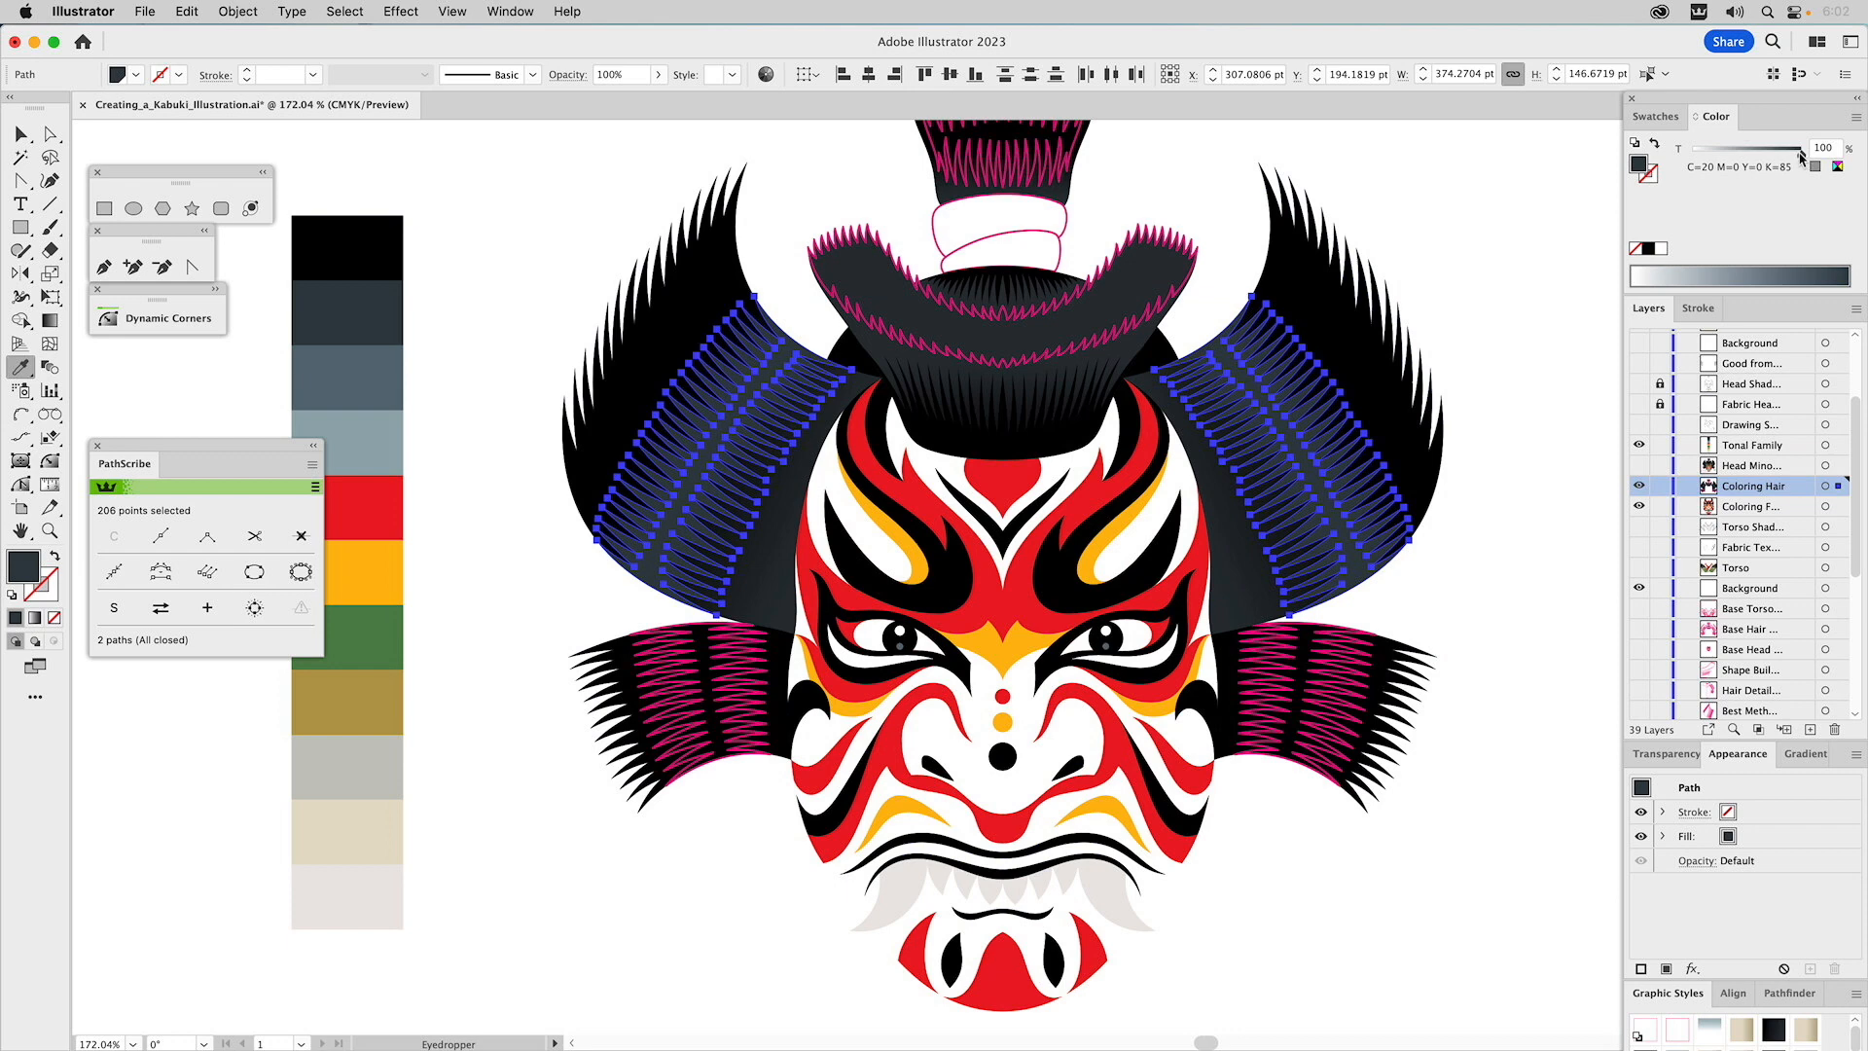
key(super+shift+a)
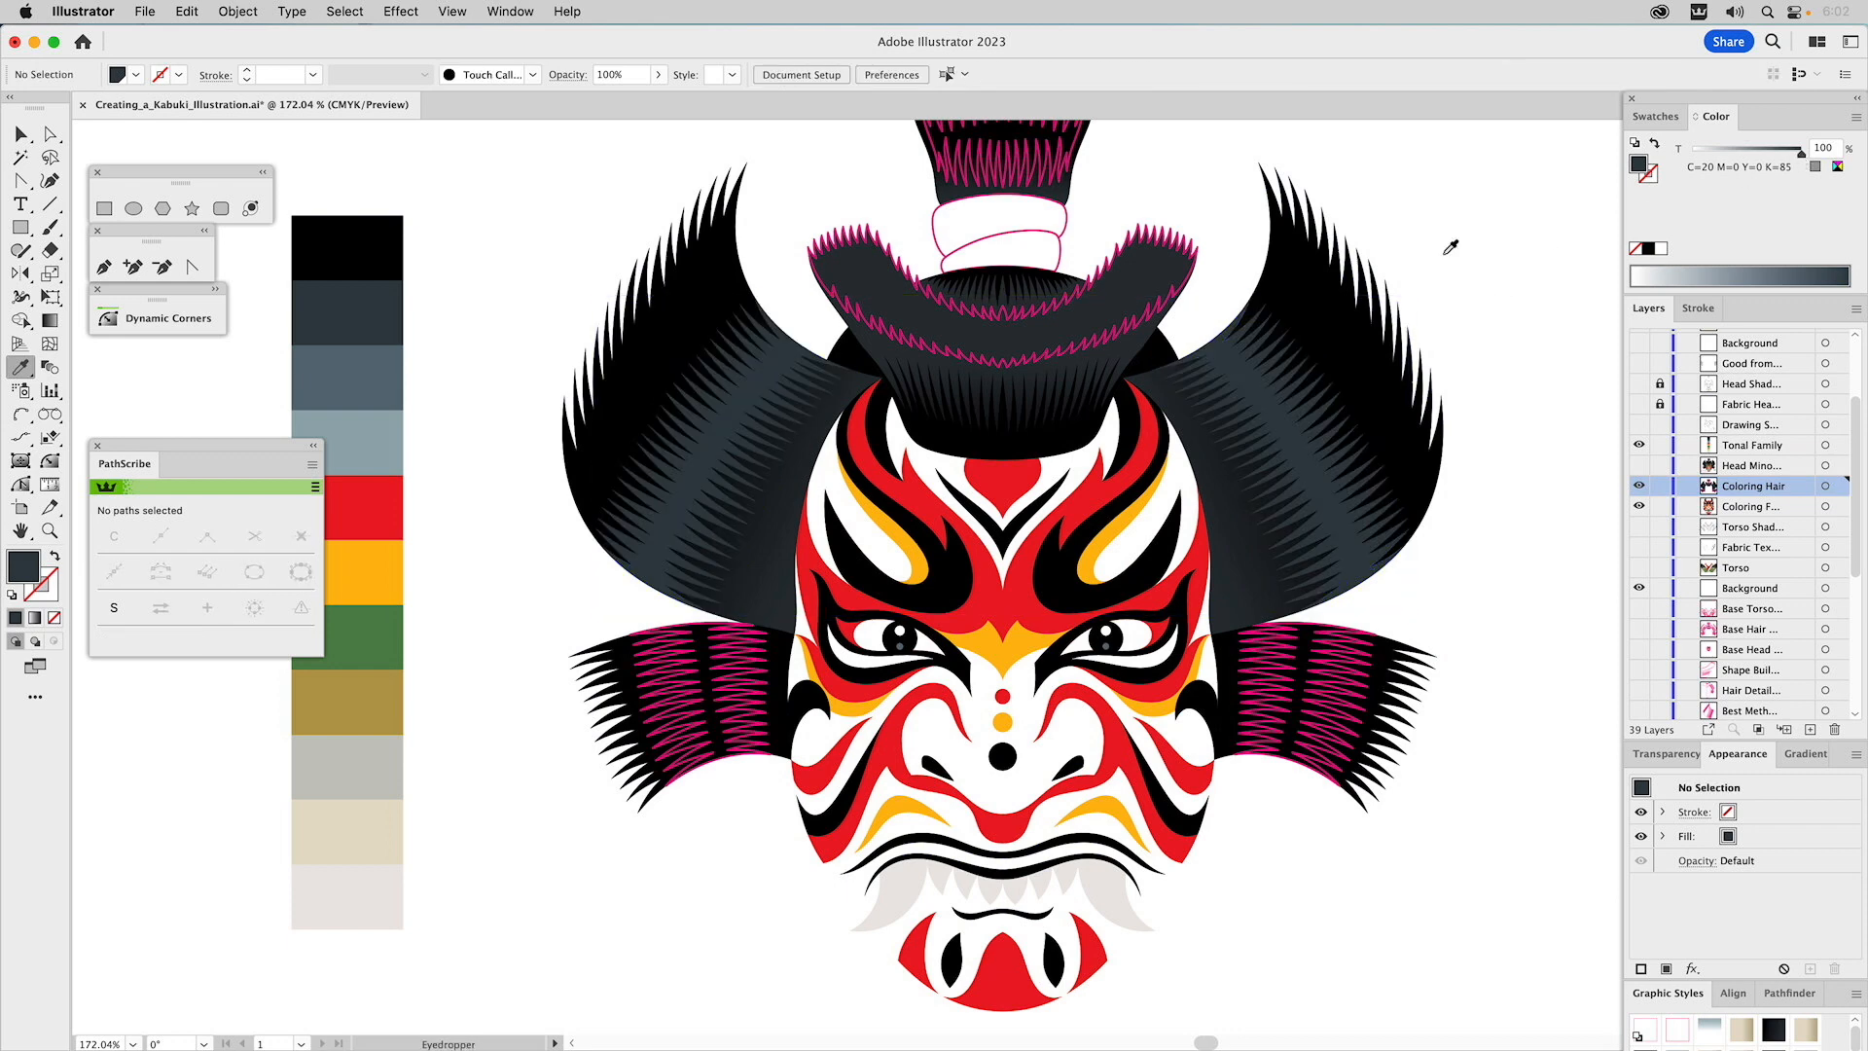
Fill the zigzag strand shapes on both lower side hair tufts with the palette's black at an 80% tint.
key(v)
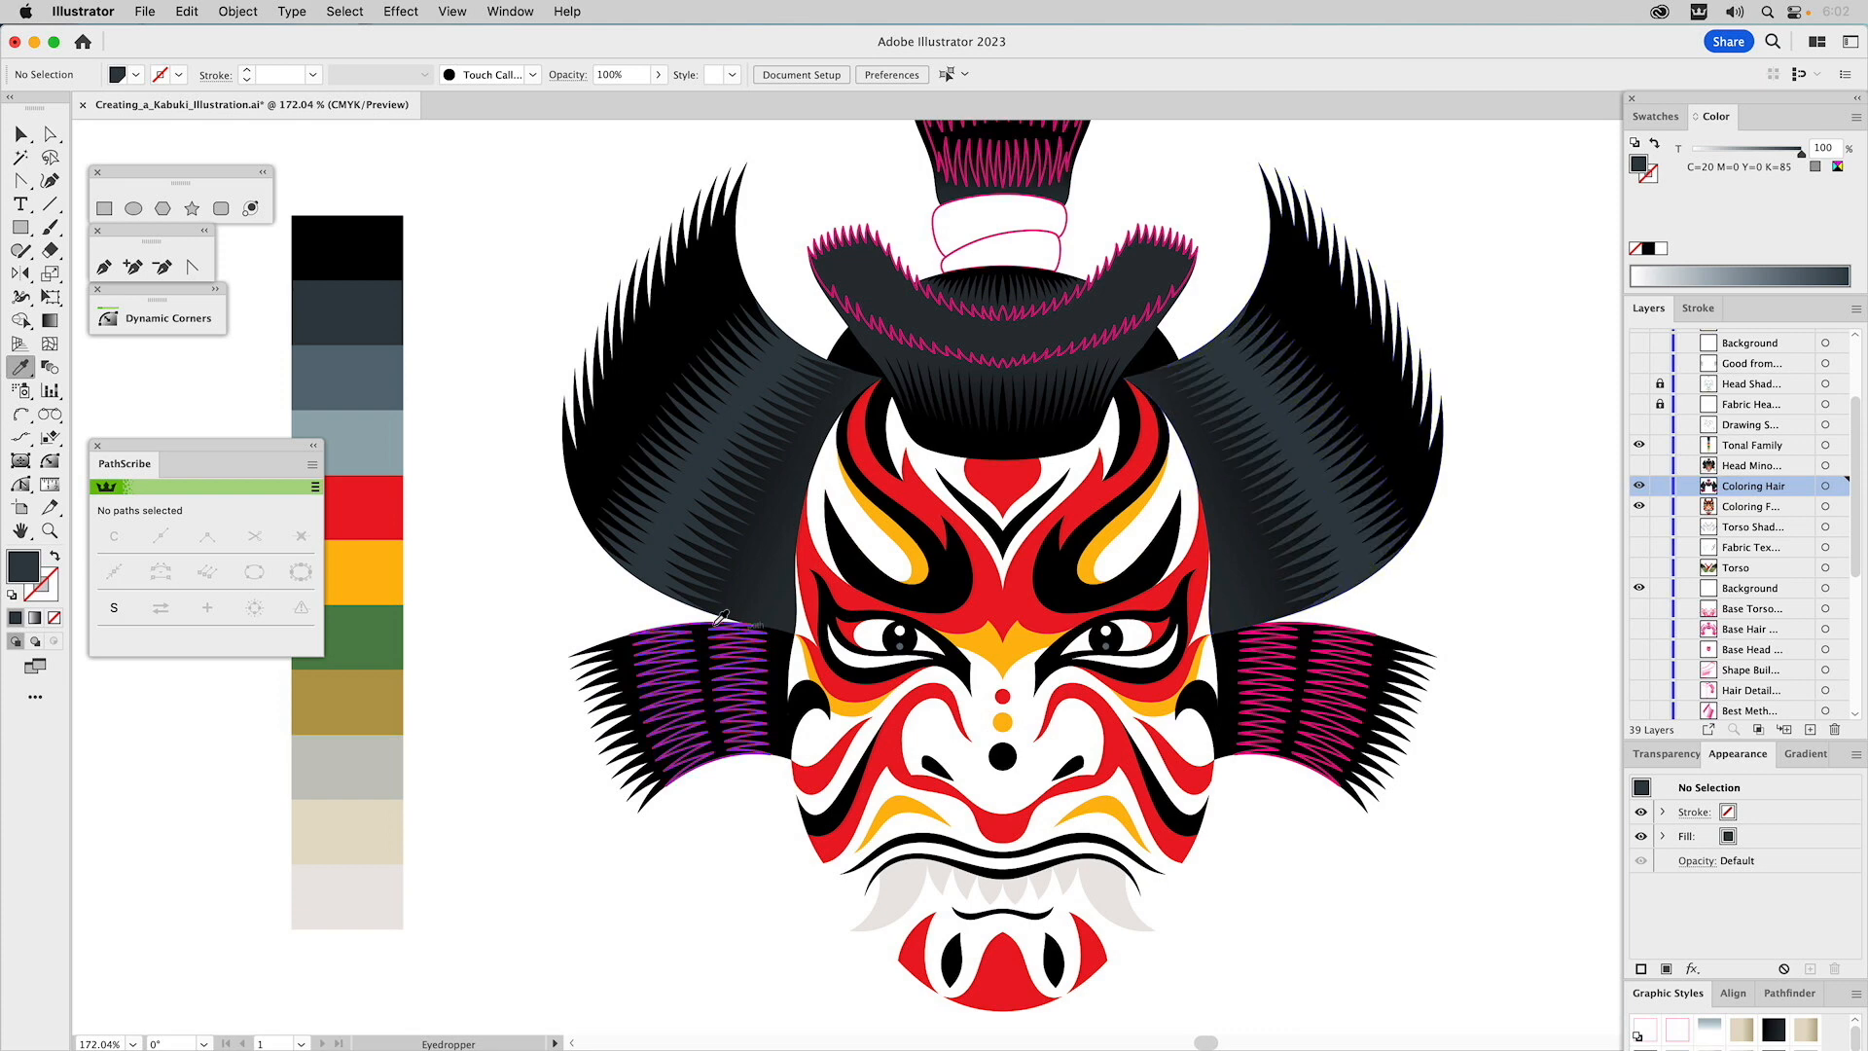
click(741, 669)
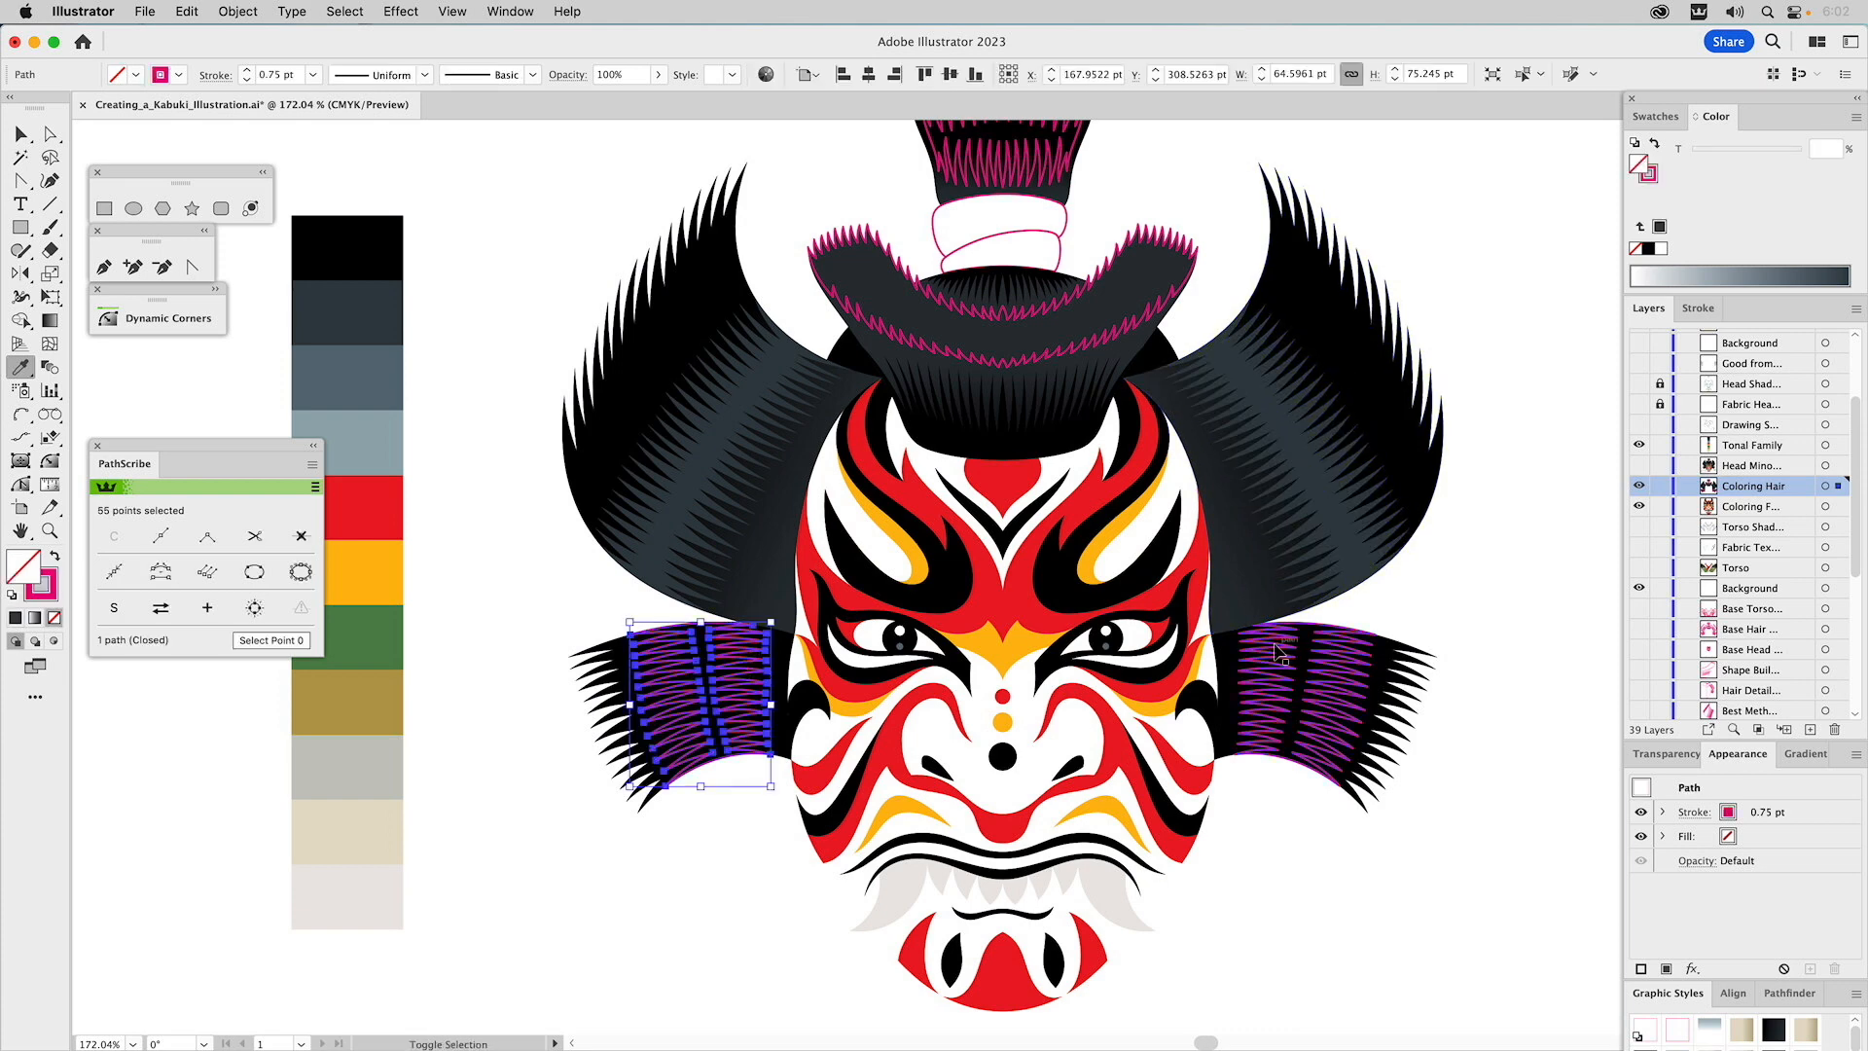
shift+click(1280, 652)
key(i)
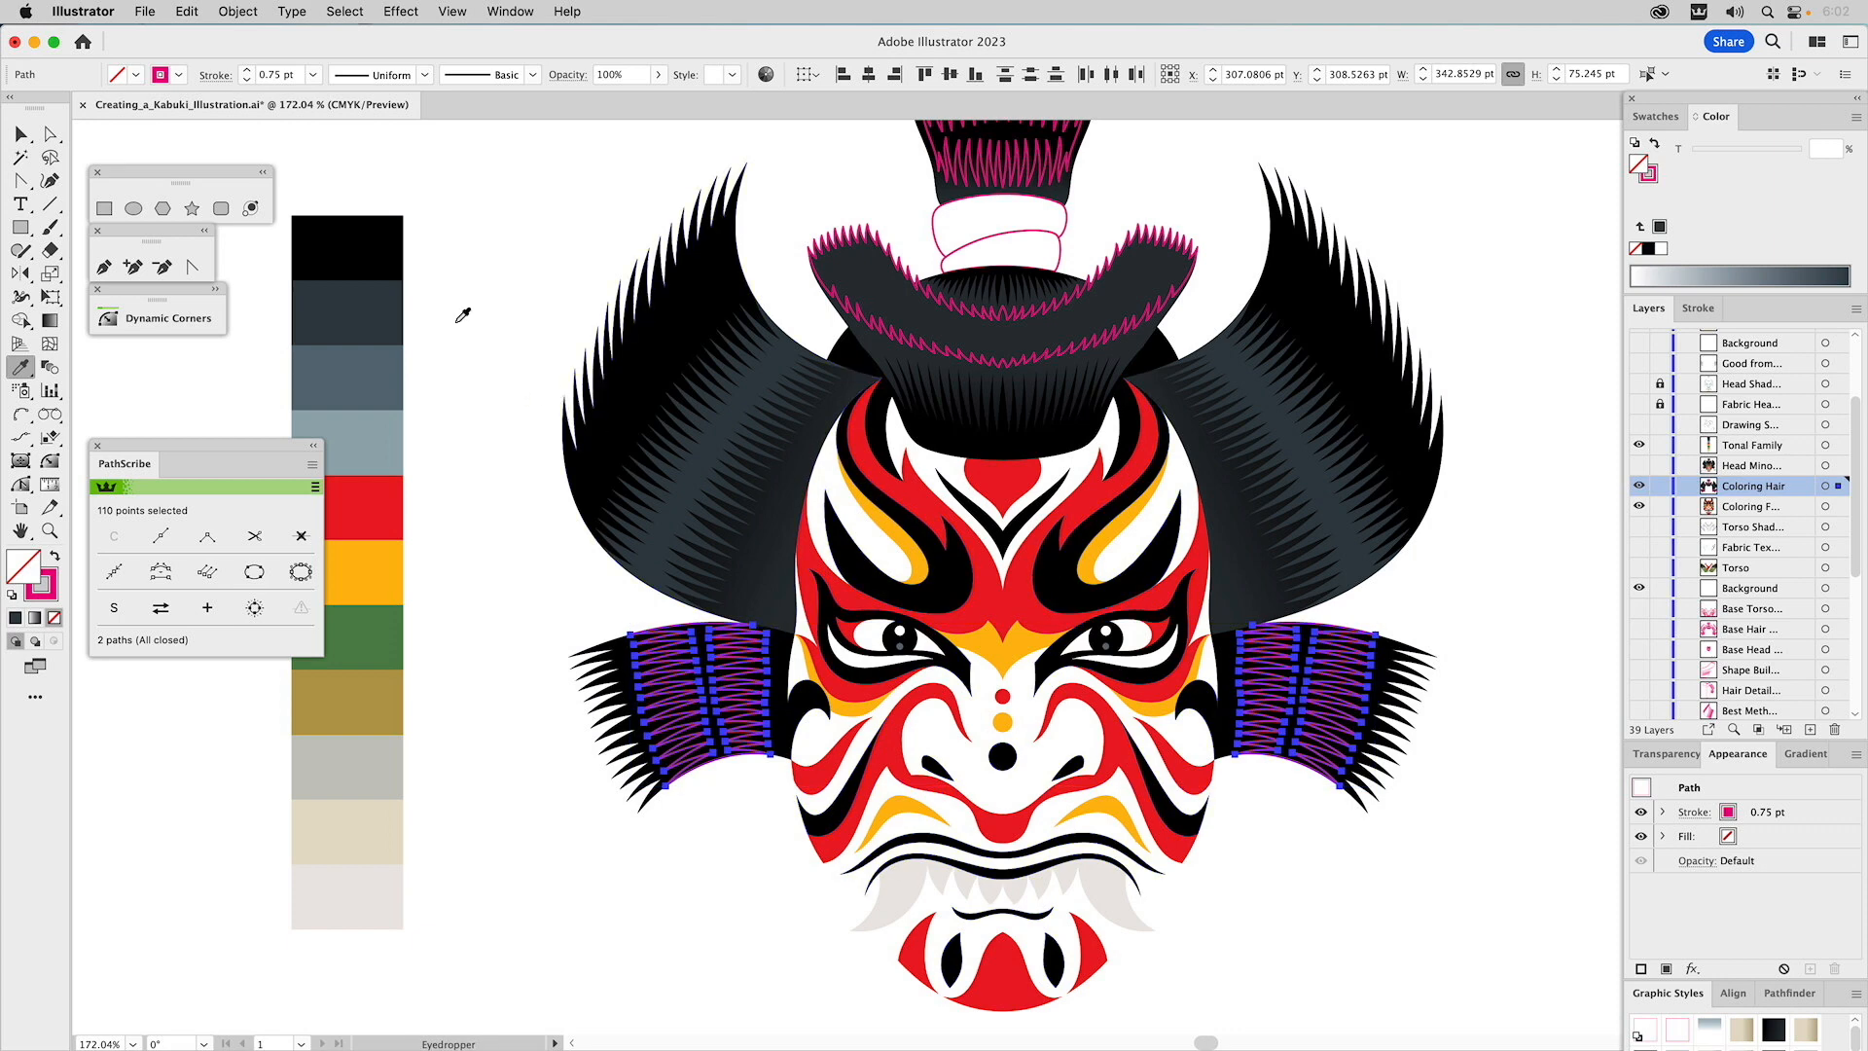
click(355, 237)
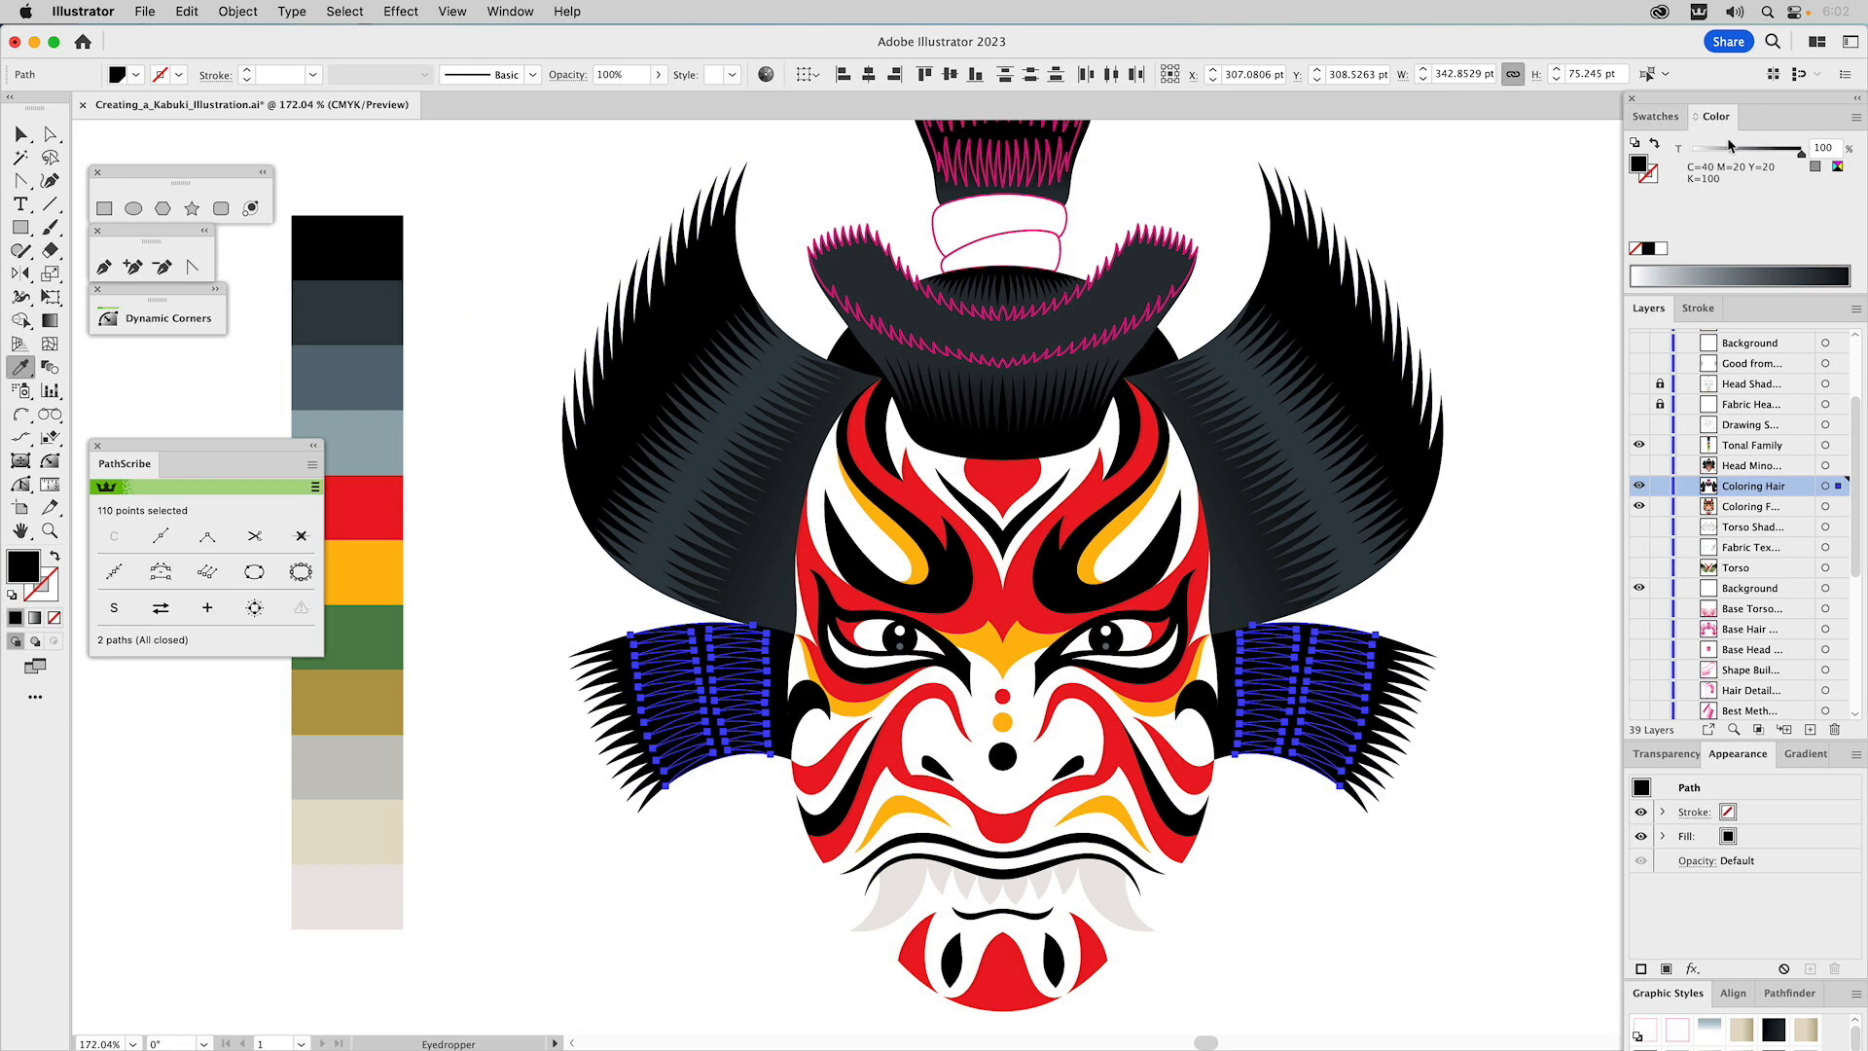
click(1782, 152)
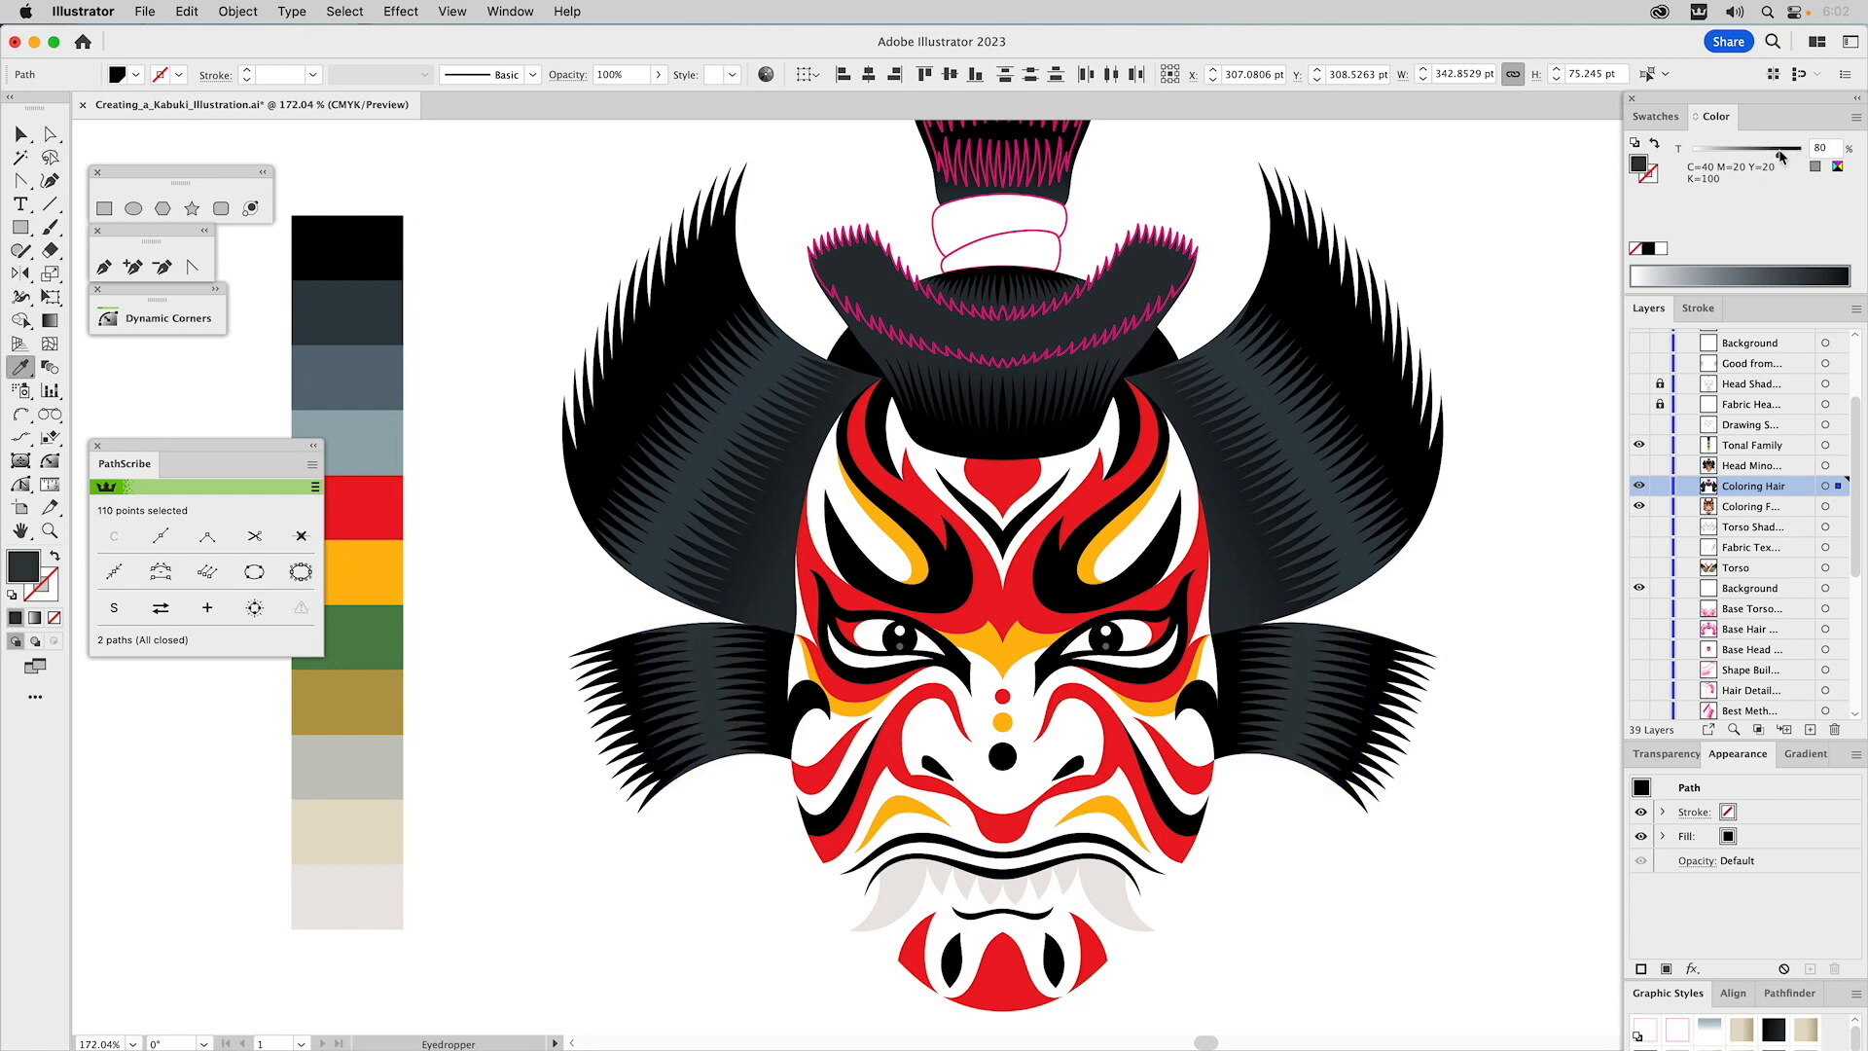
super+click(1574, 432)
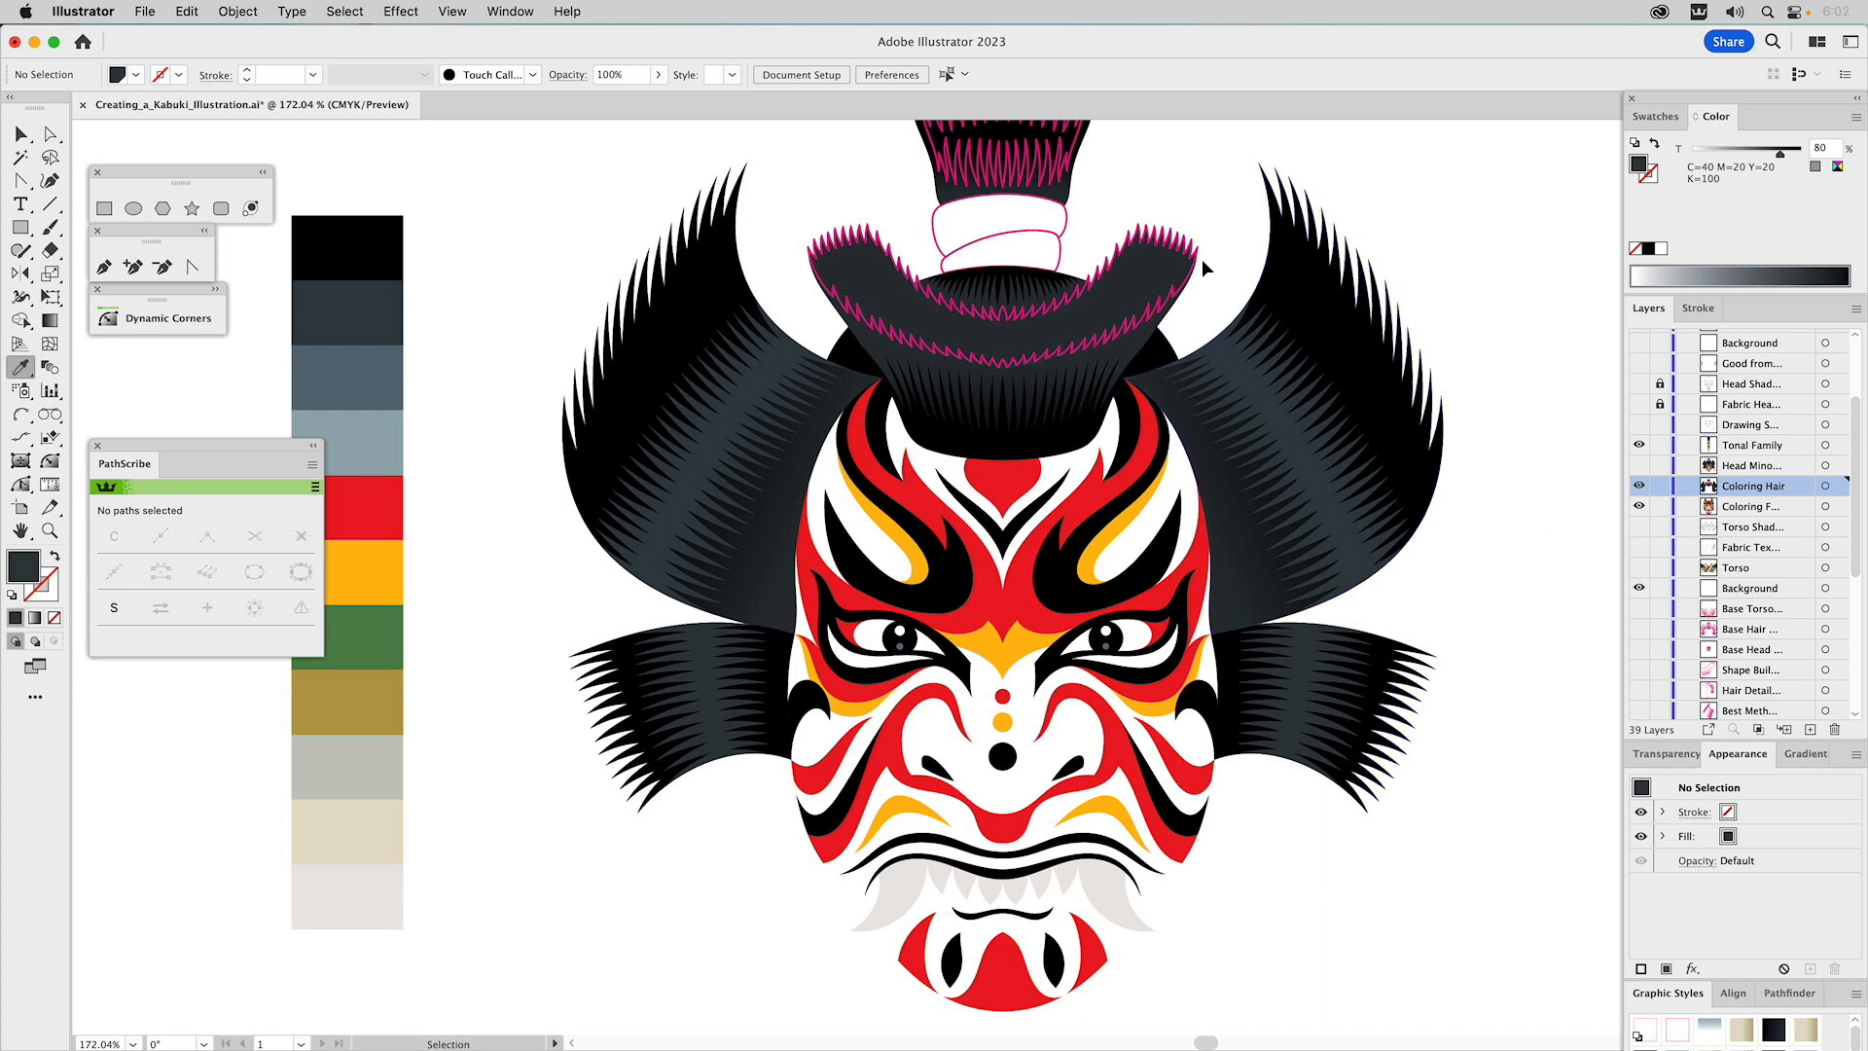
Fill the zigzag strand shape on the folded hair roll above the forehead with the palette's full black.
click(1136, 245)
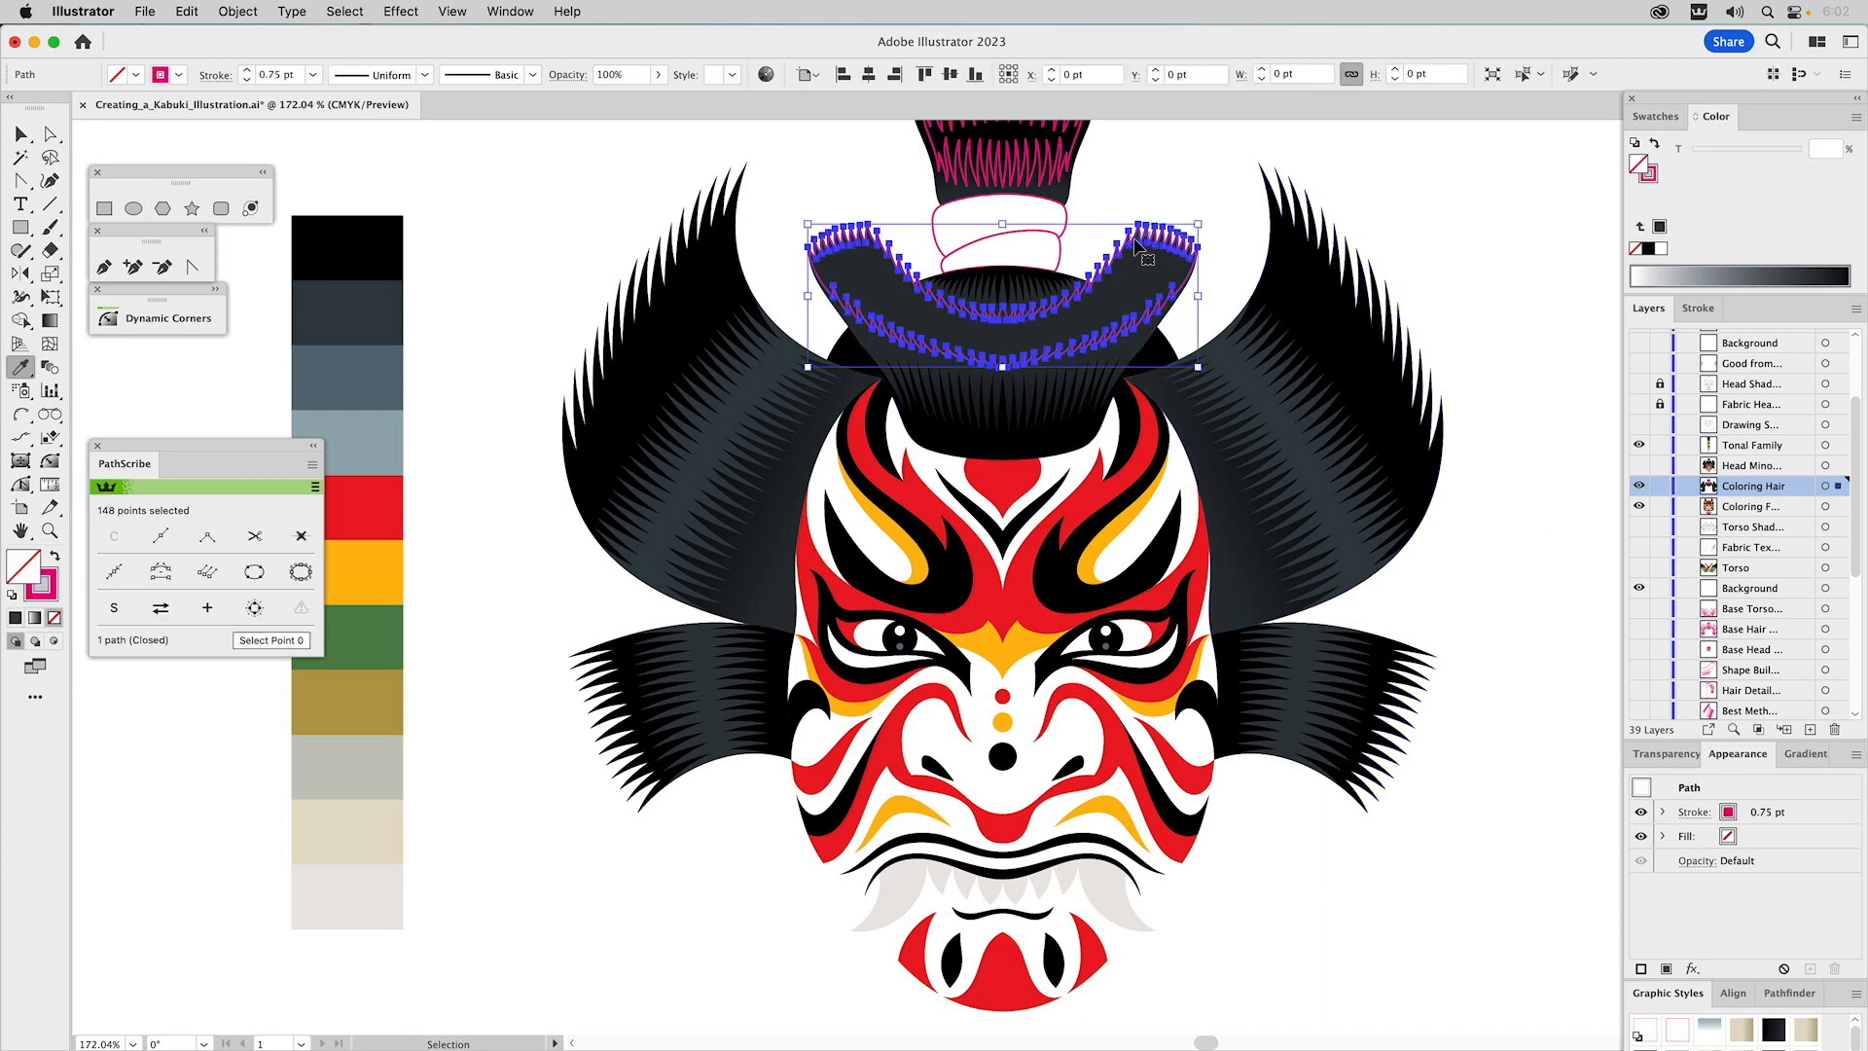
key(i)
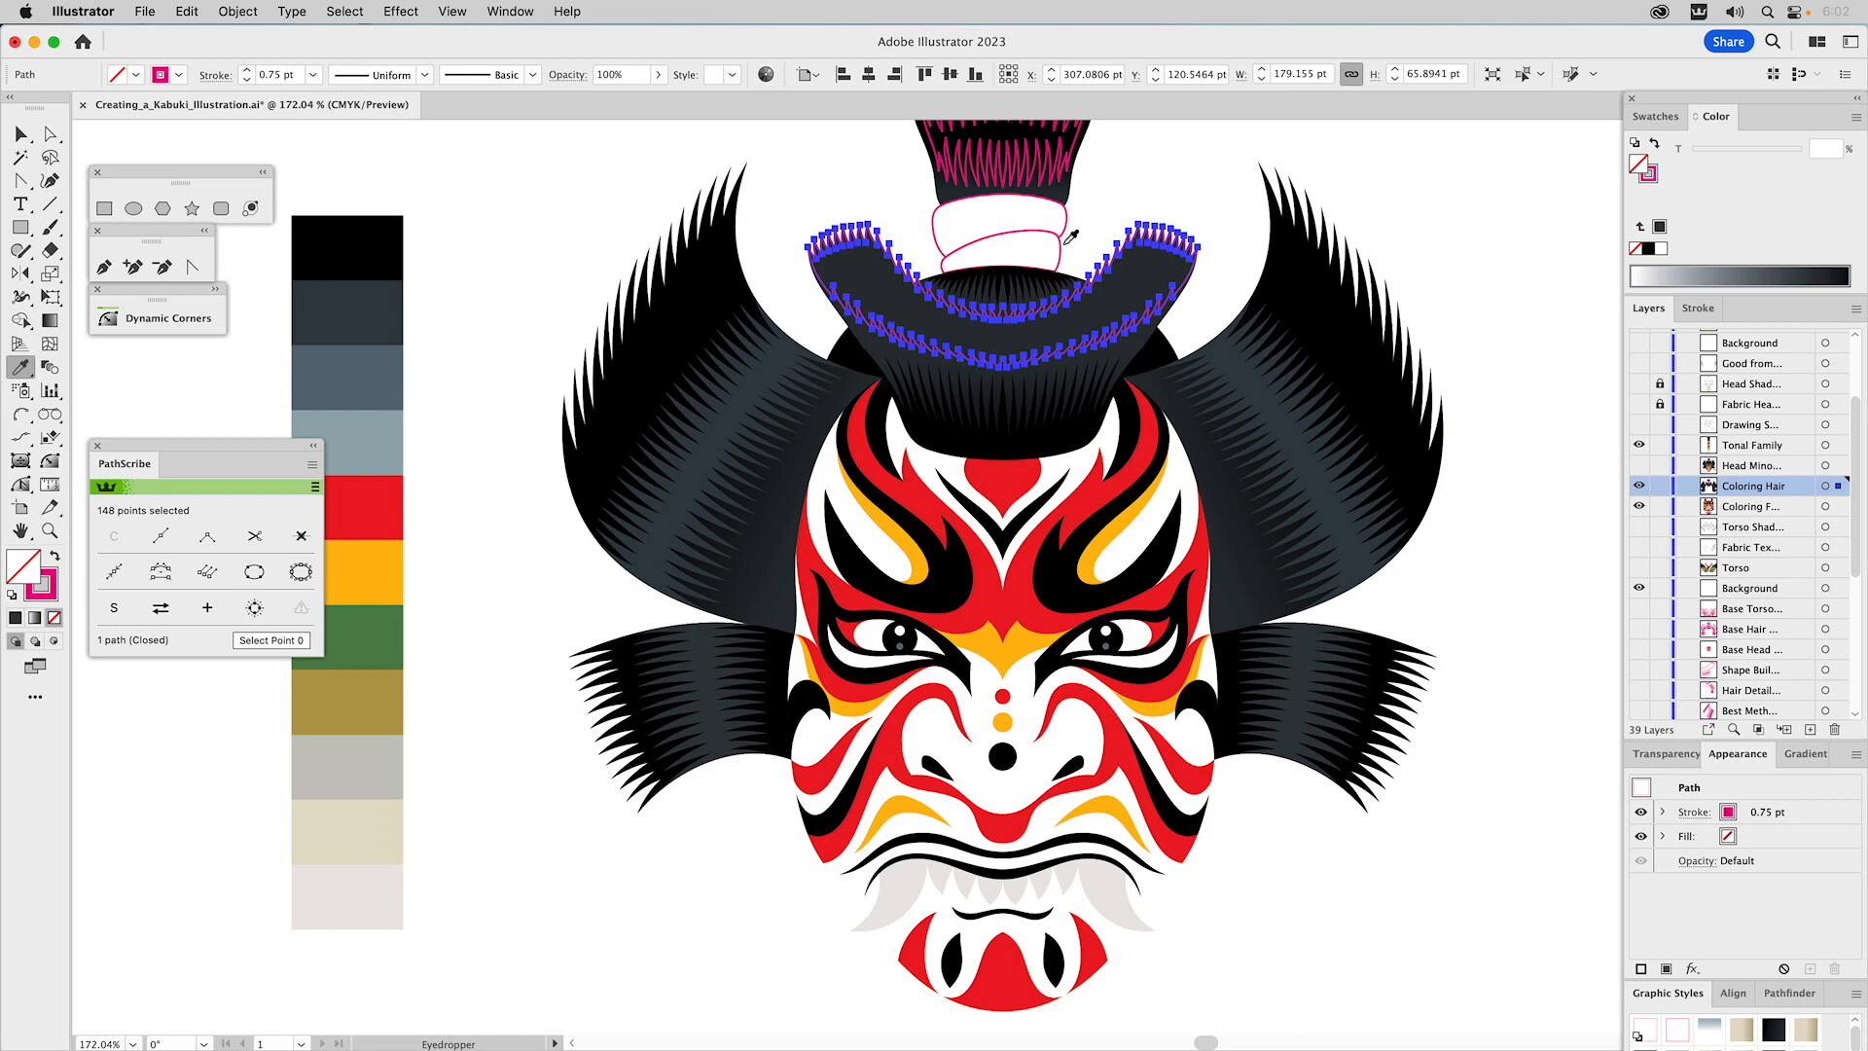
click(384, 246)
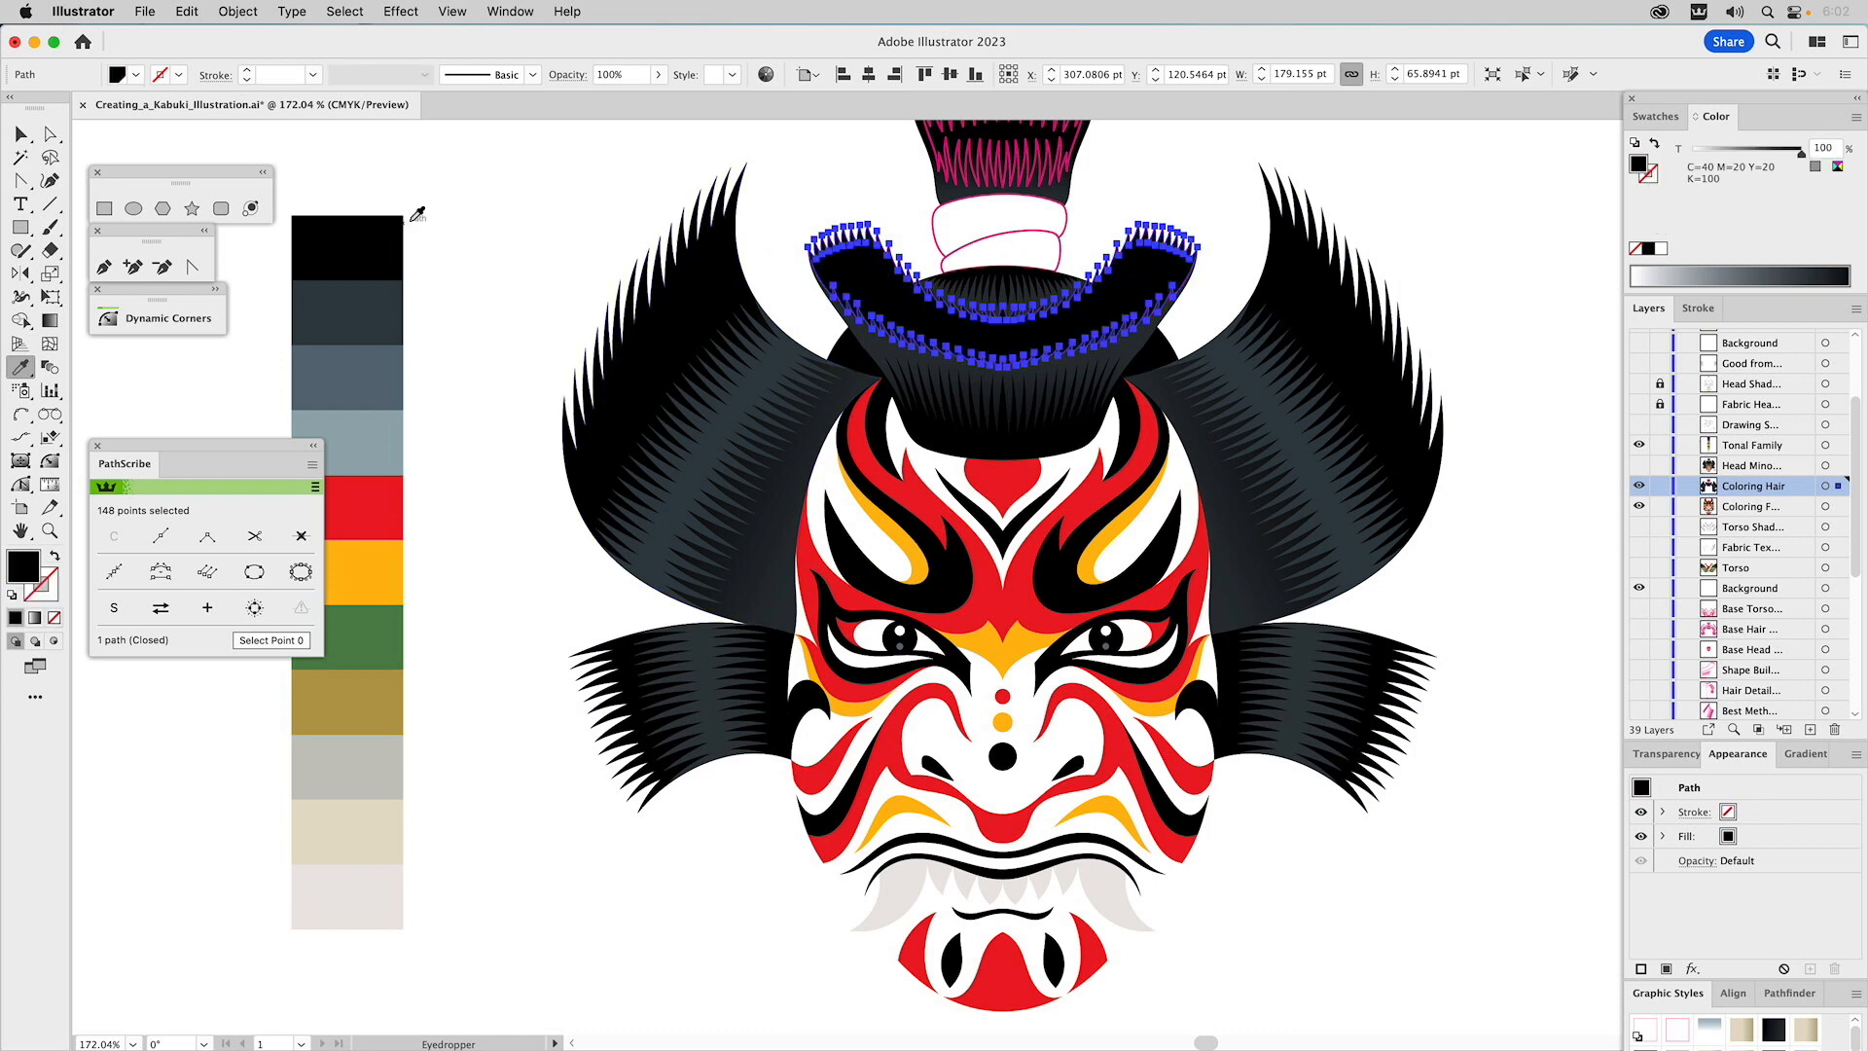
super+click(467, 200)
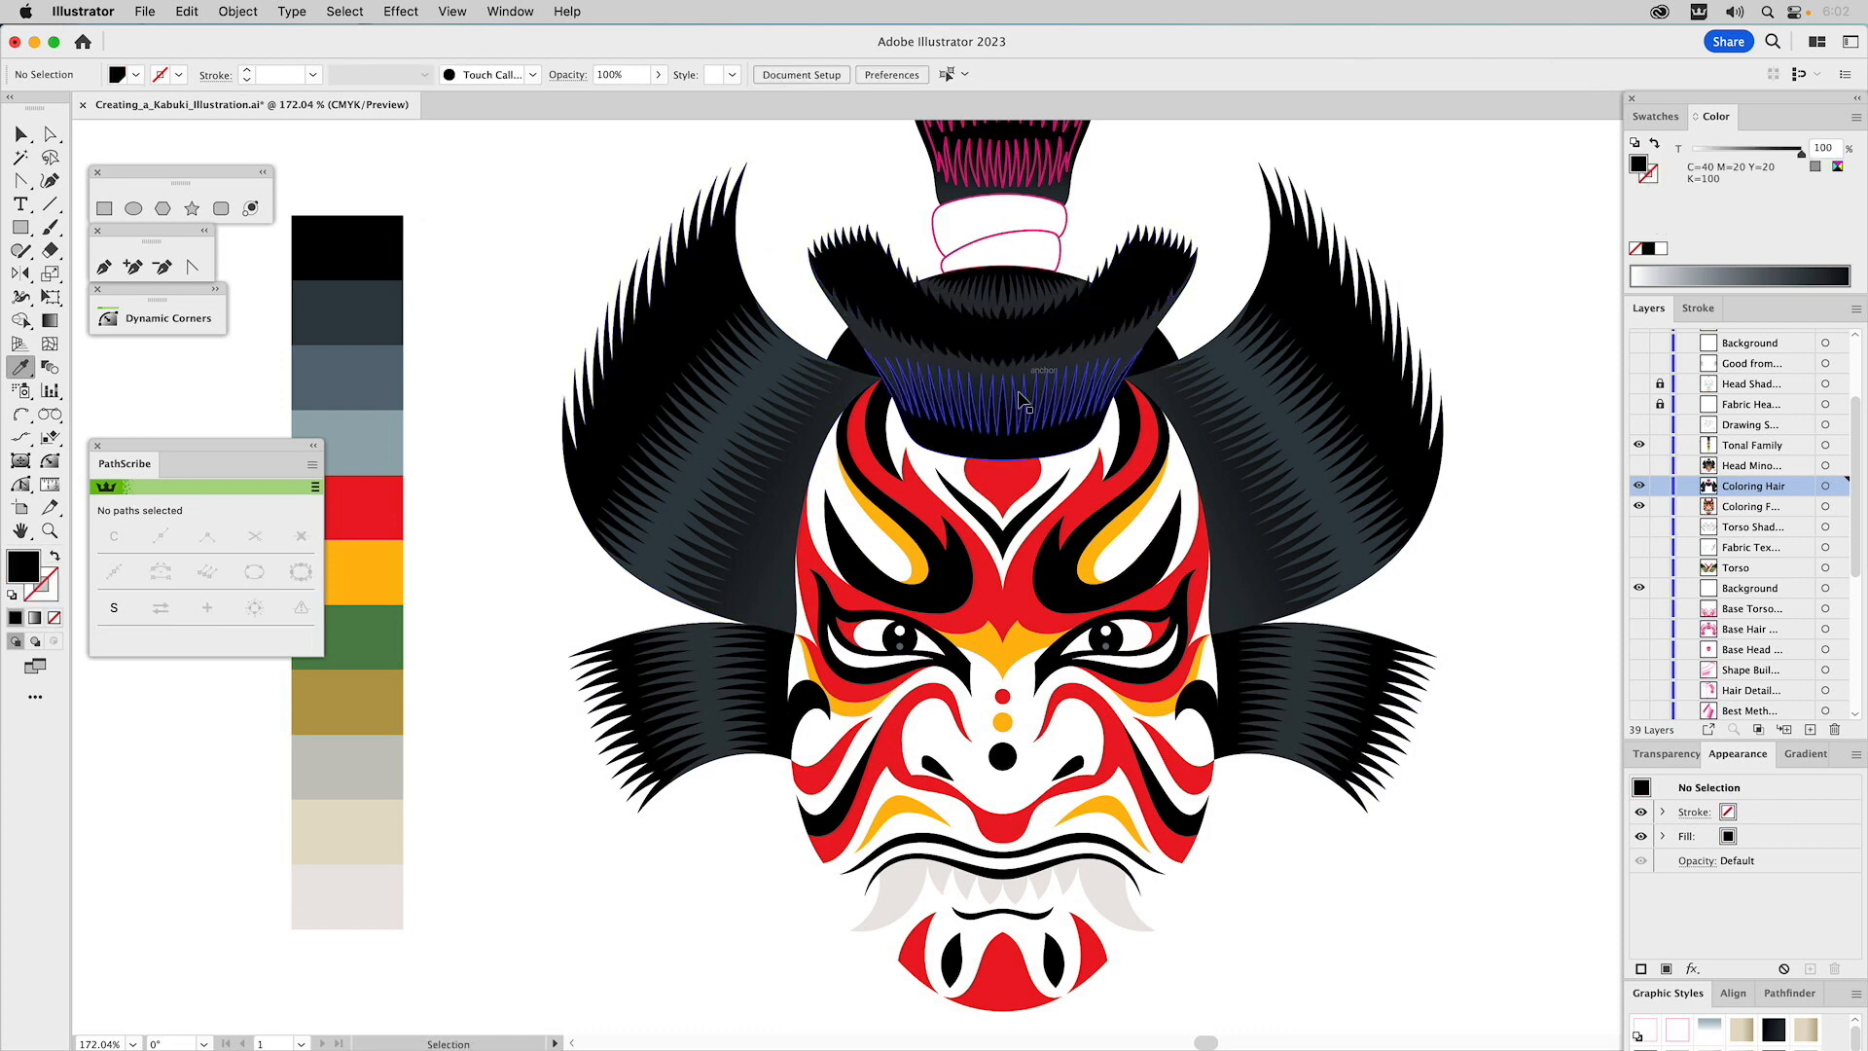
Fill the topknot's lower wrap band with the palette's gold and the upper band with the face's red.
super+click(1063, 259)
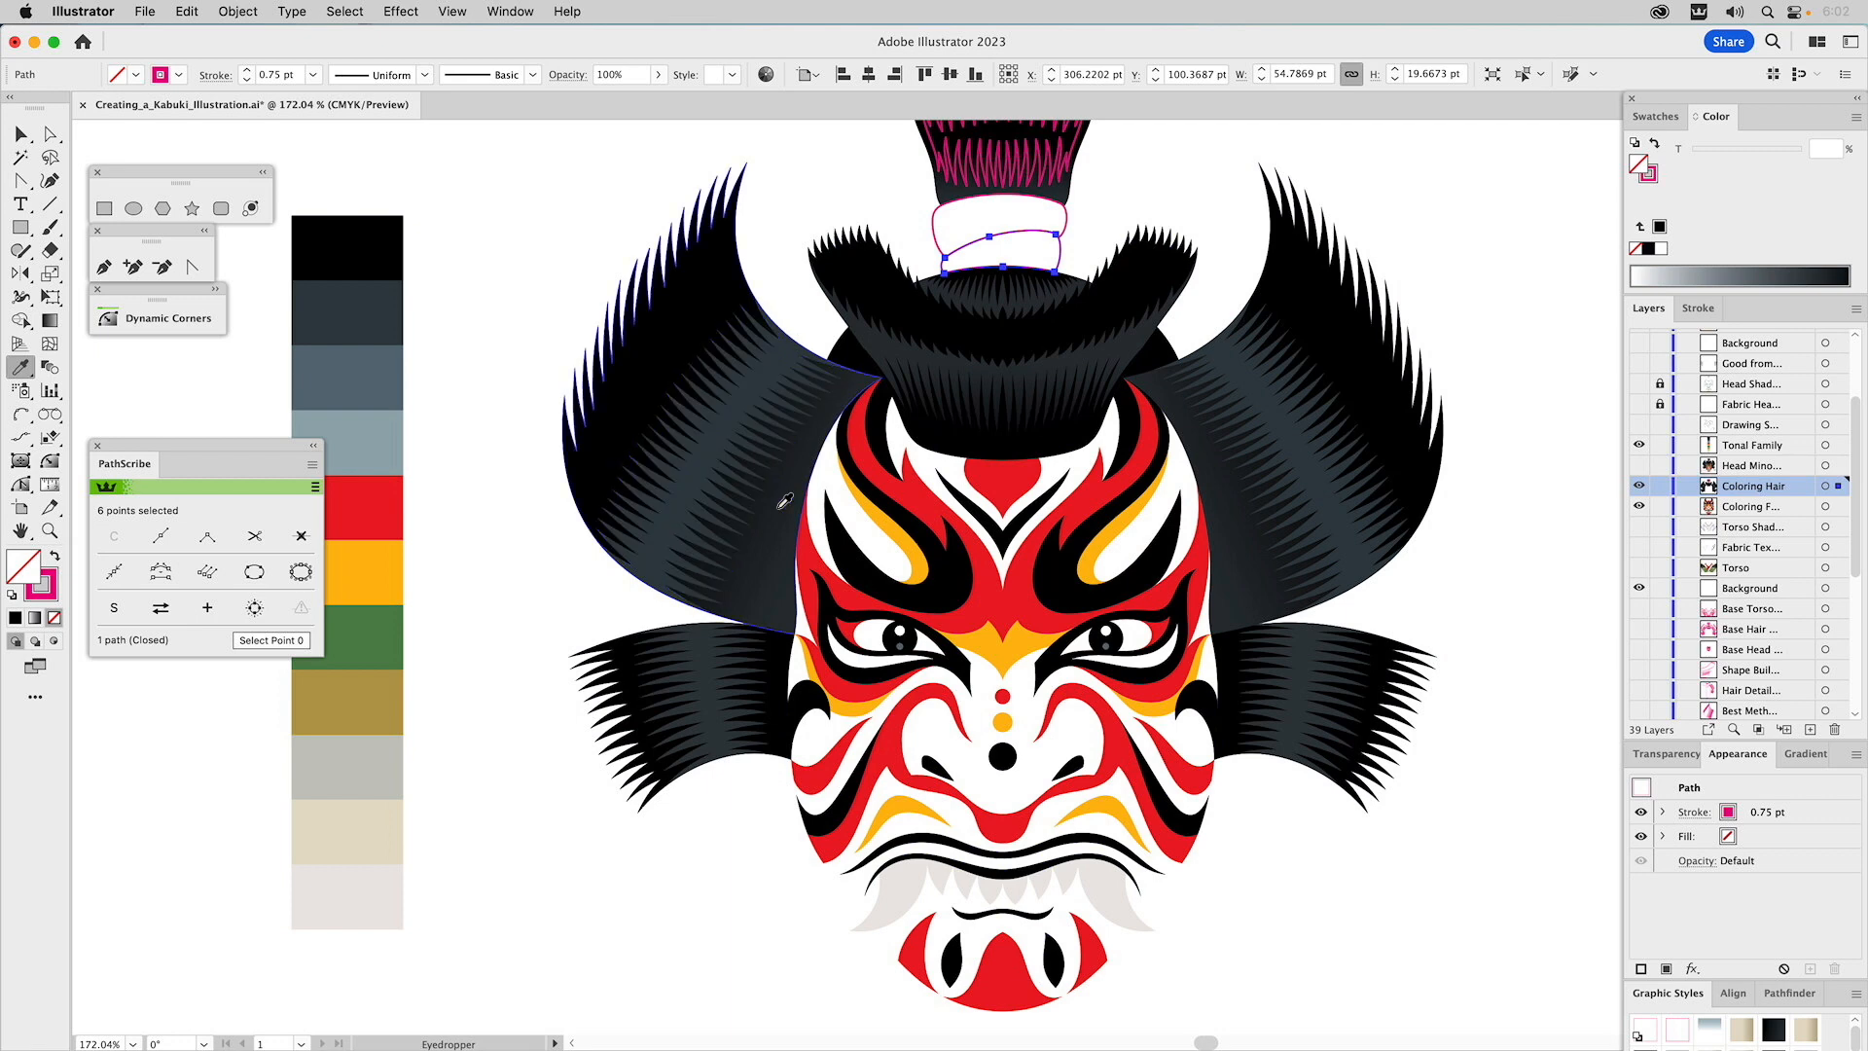
click(383, 681)
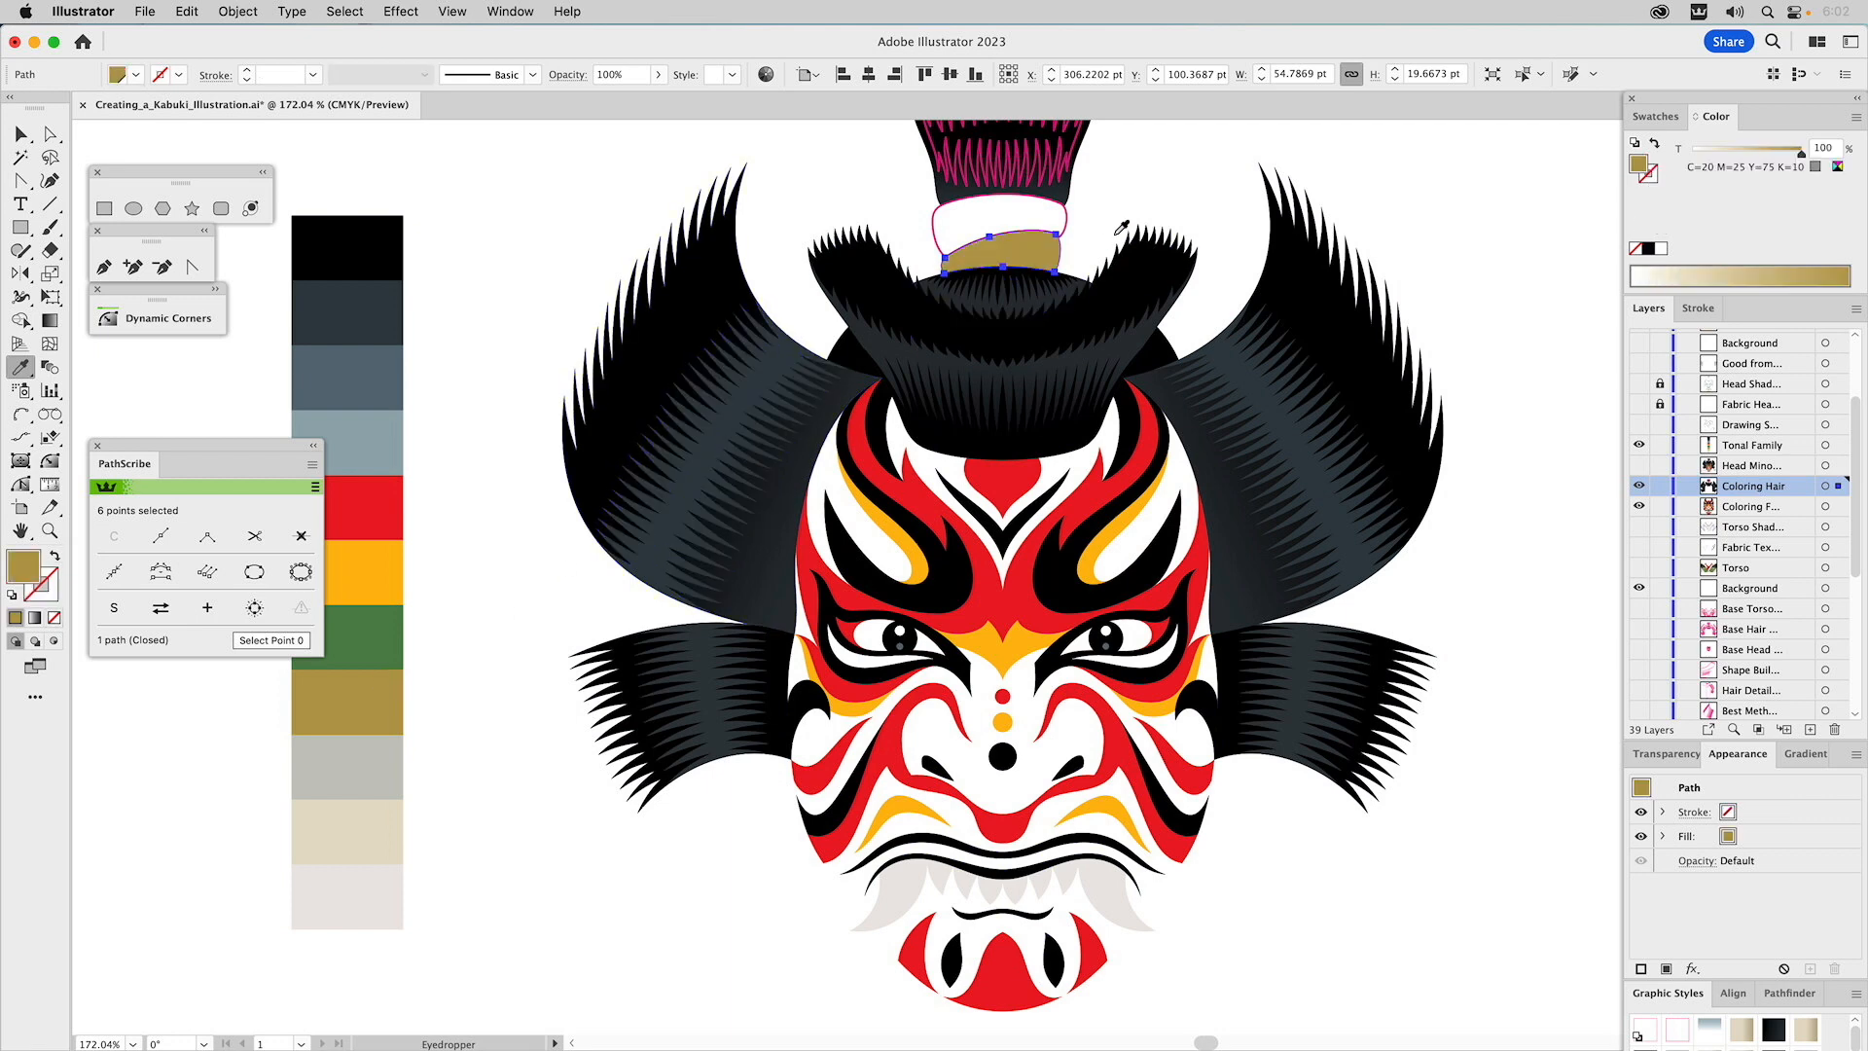
super+click(1068, 214)
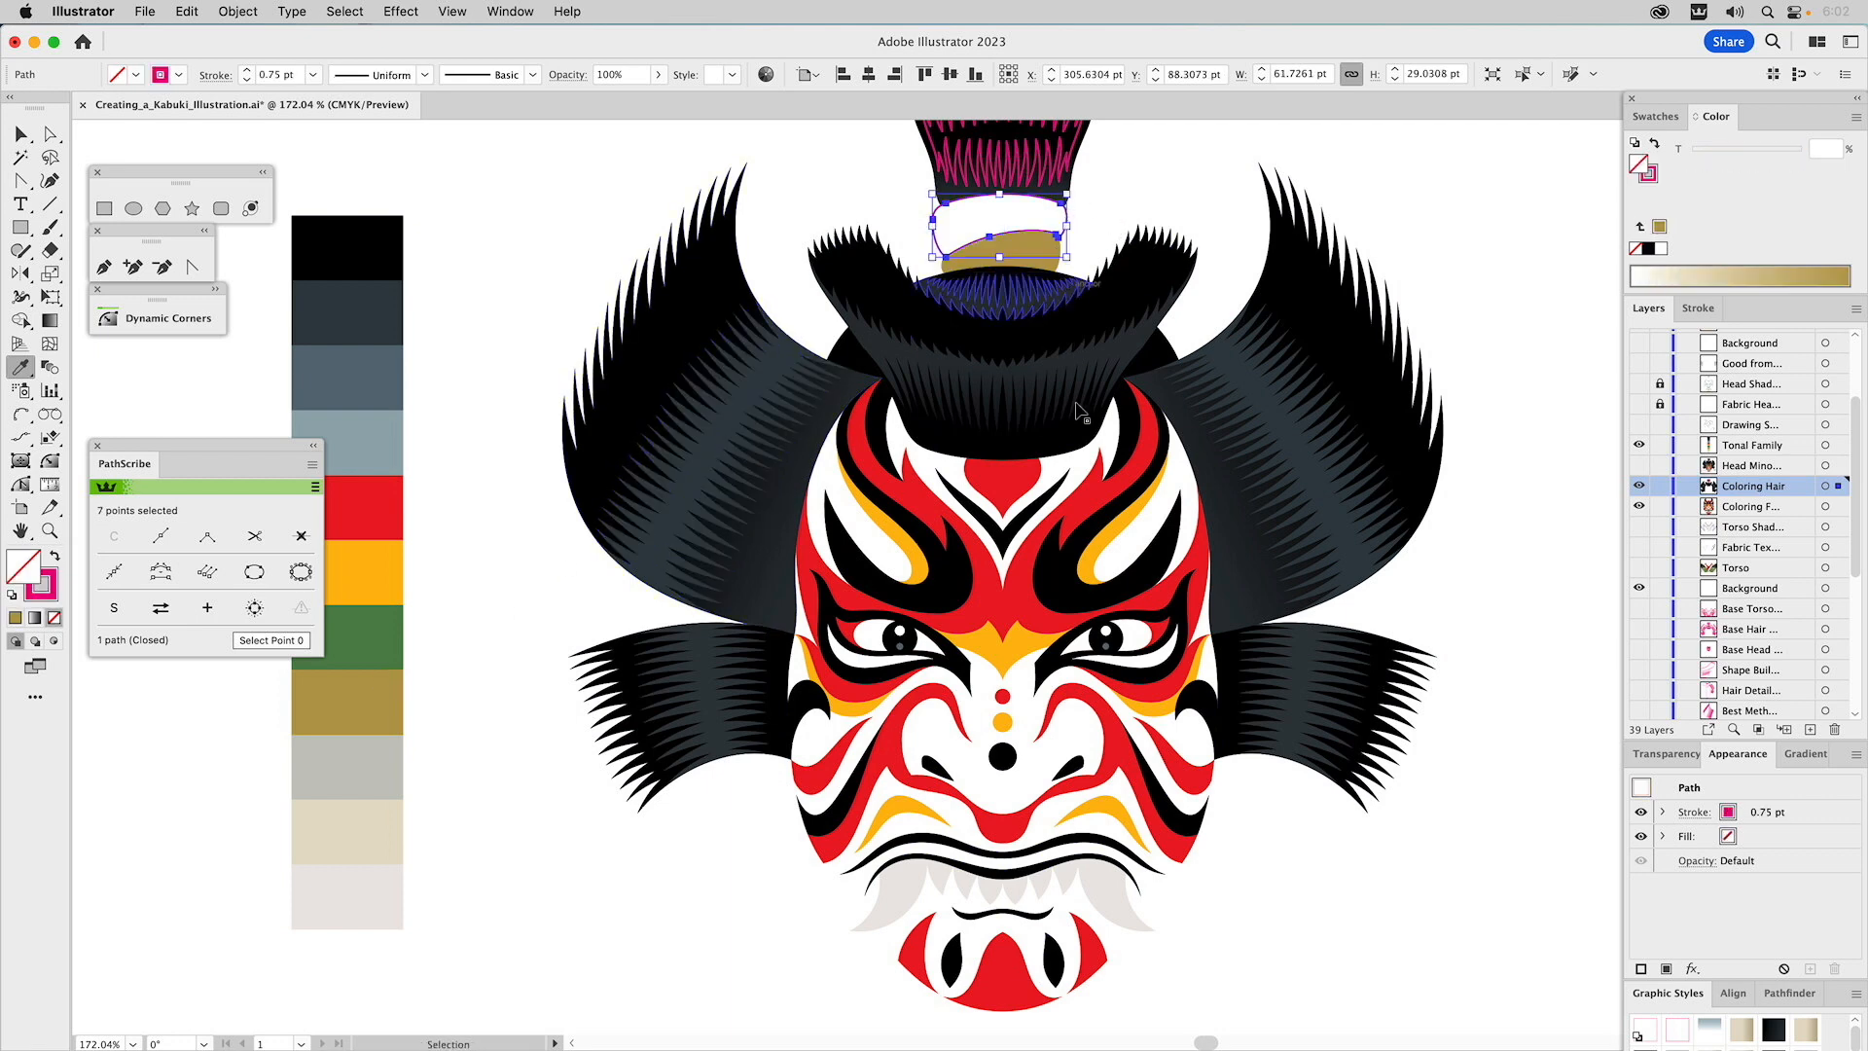
click(997, 495)
super+click(1146, 184)
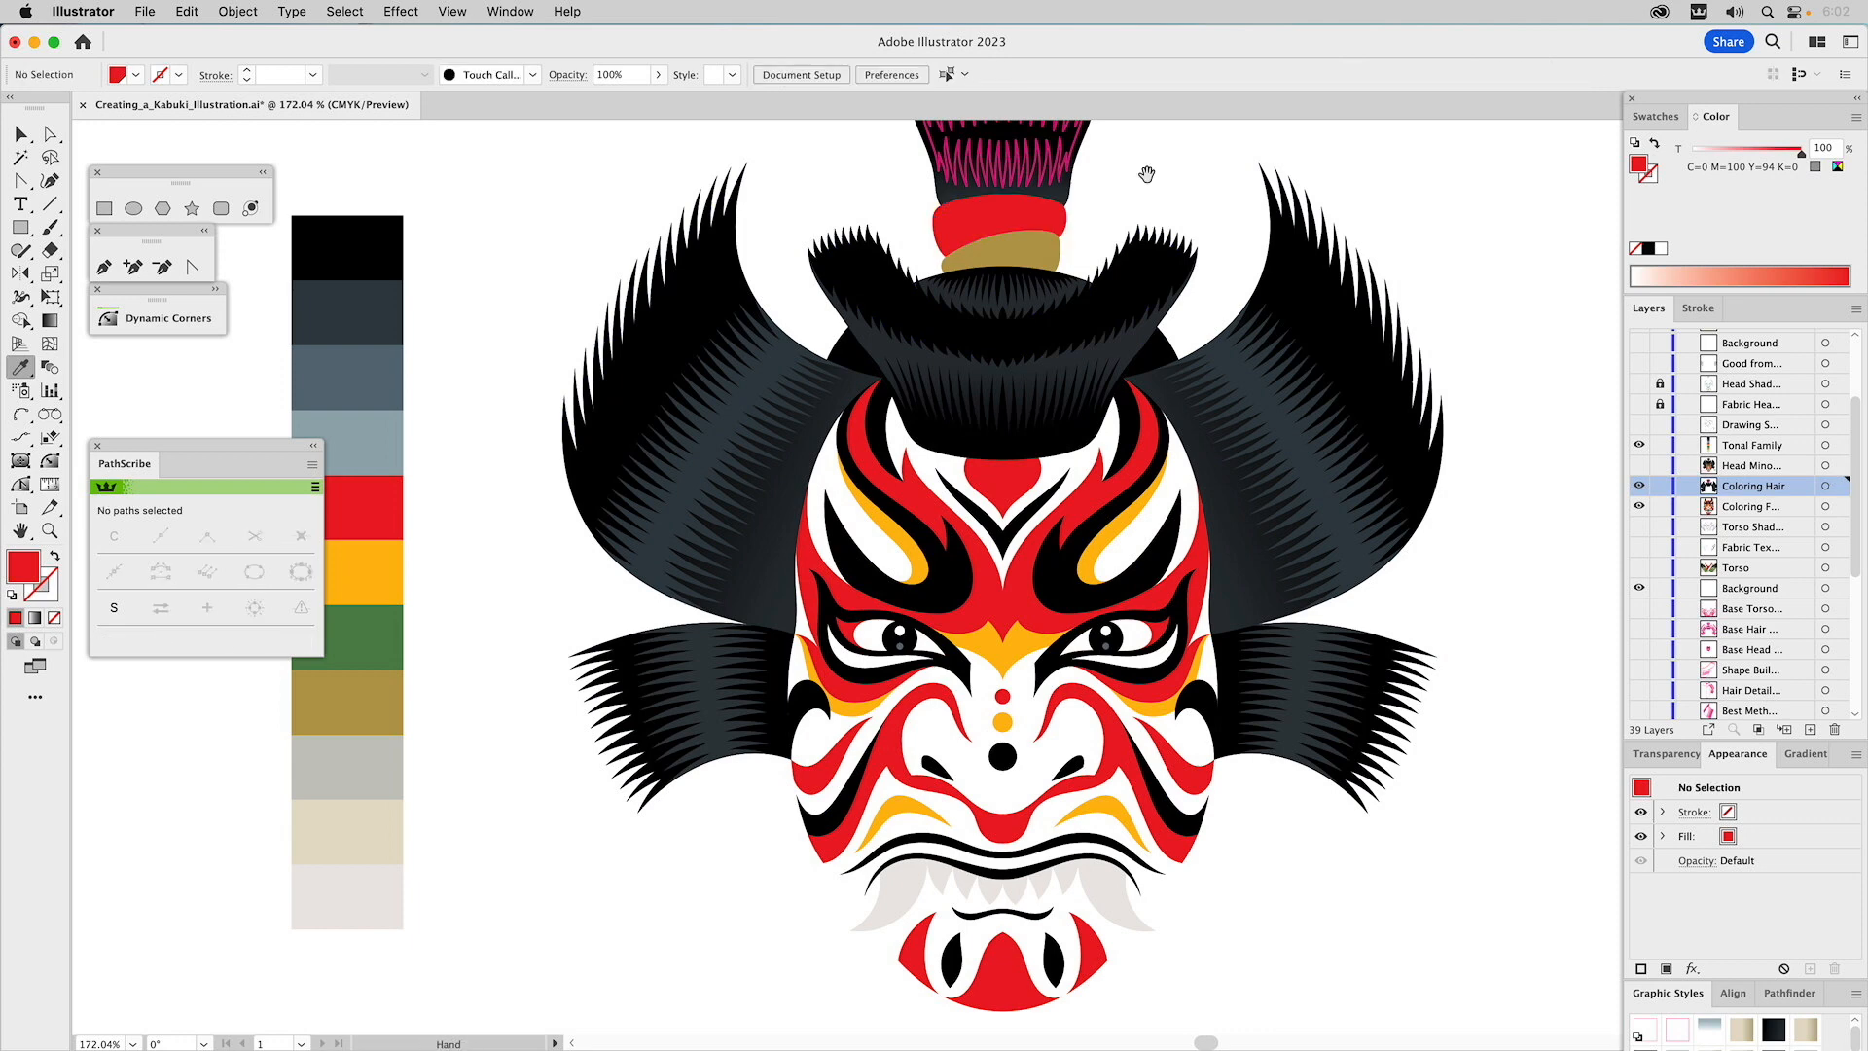
Fill the zigzag strand shape on the upright topknot with the palette's black at a 75% tint.
drag(1147, 175, 1154, 313)
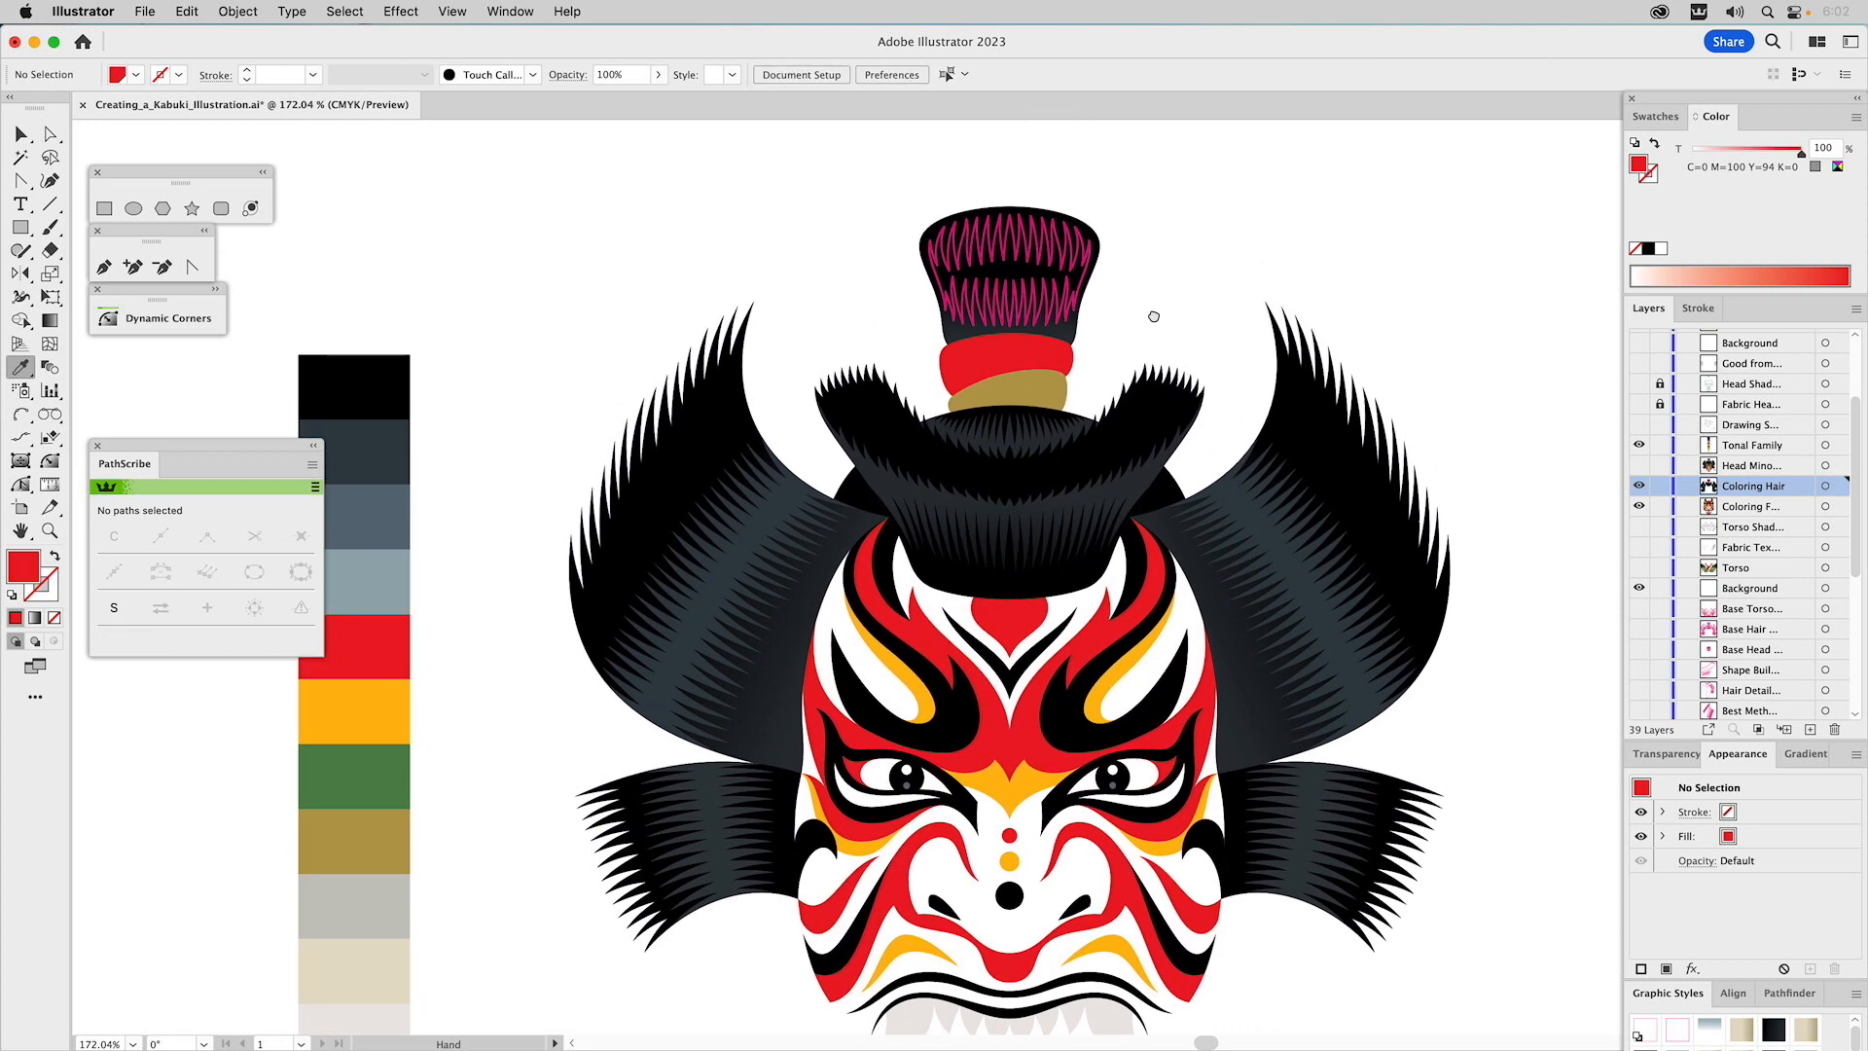
super+click(1065, 309)
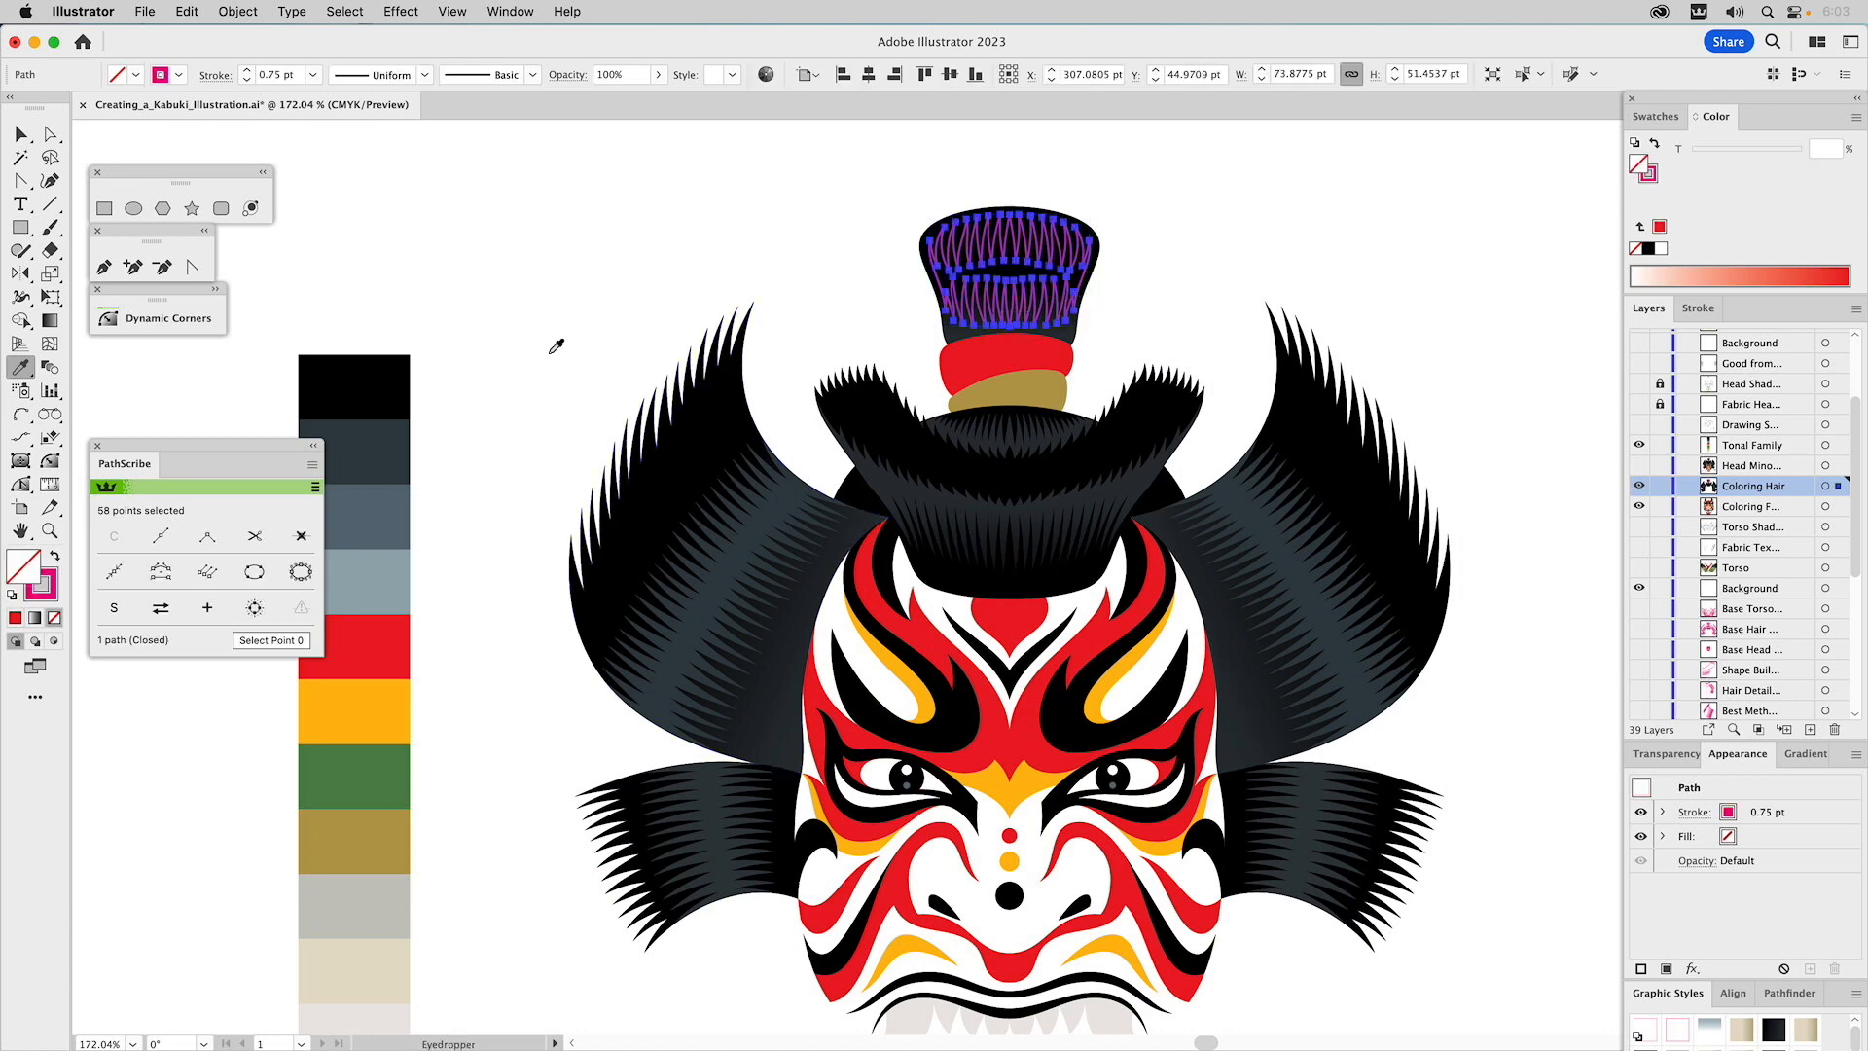
click(397, 380)
click(397, 380)
drag(1785, 151, 1782, 153)
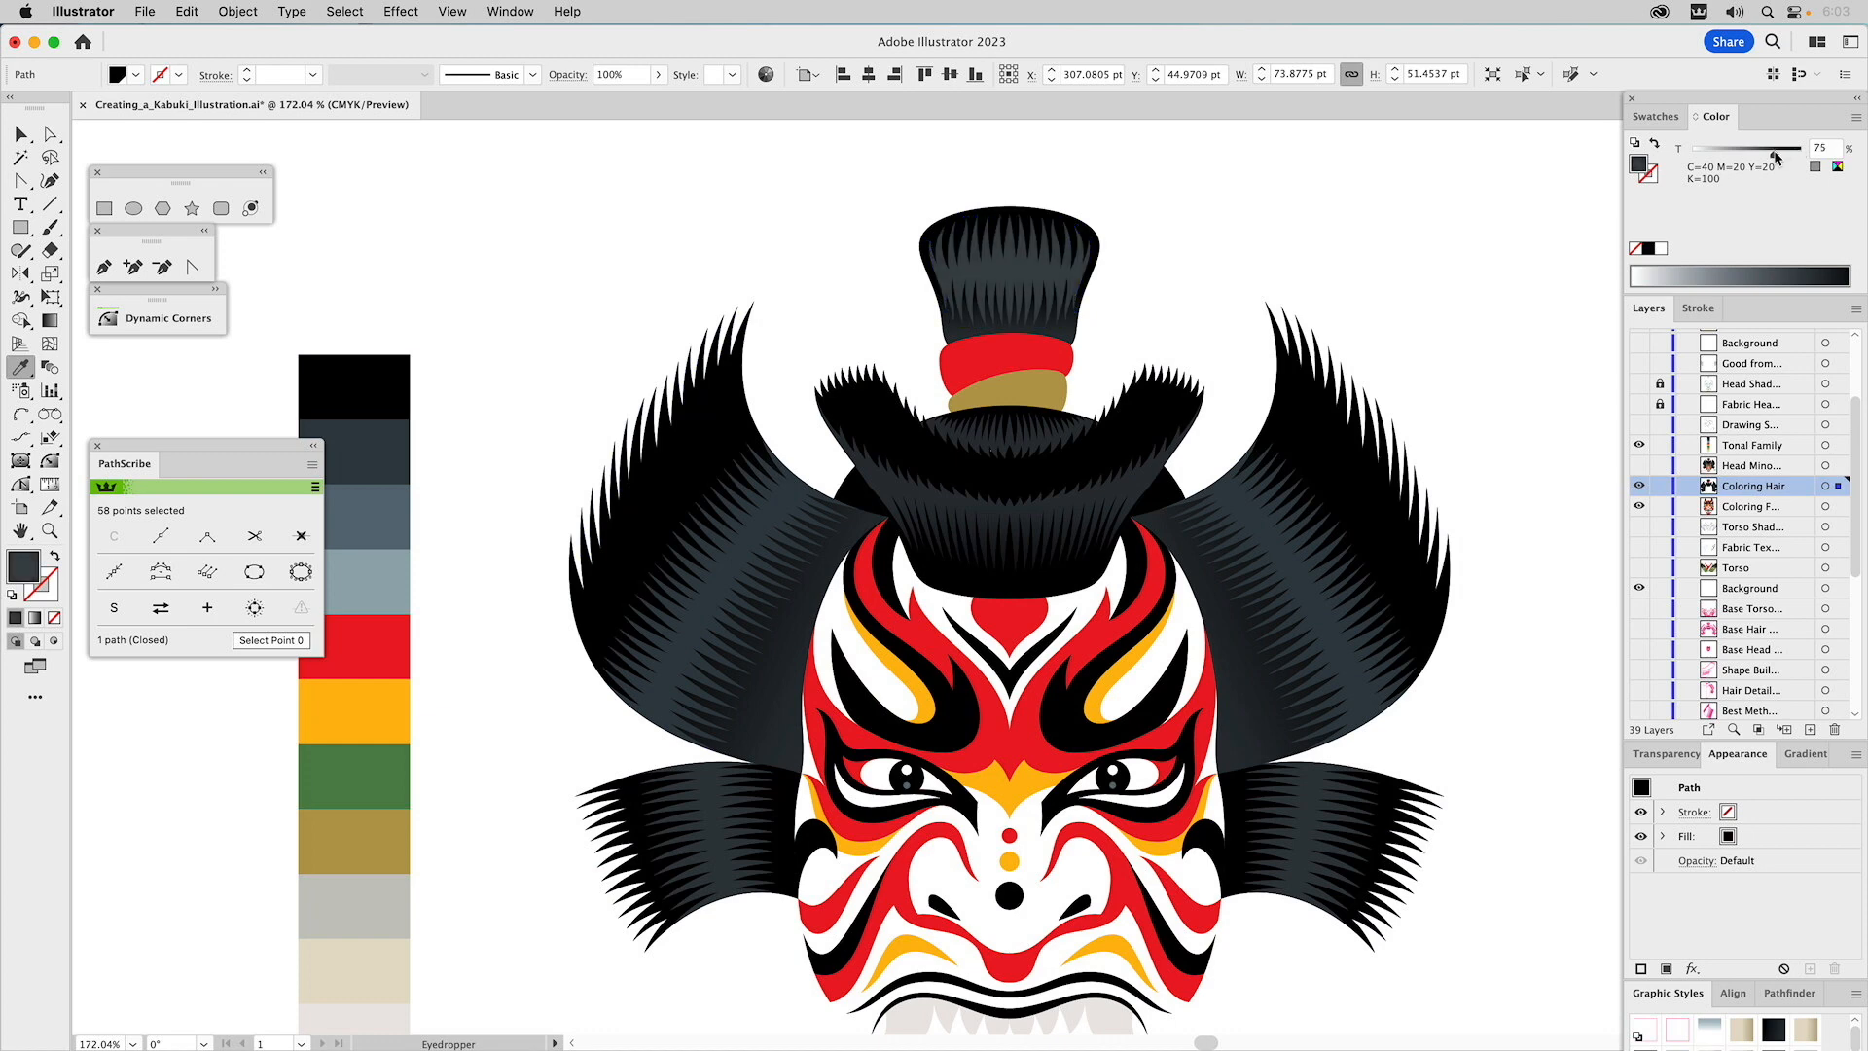
drag(1777, 154, 1776, 154)
super+click(1520, 222)
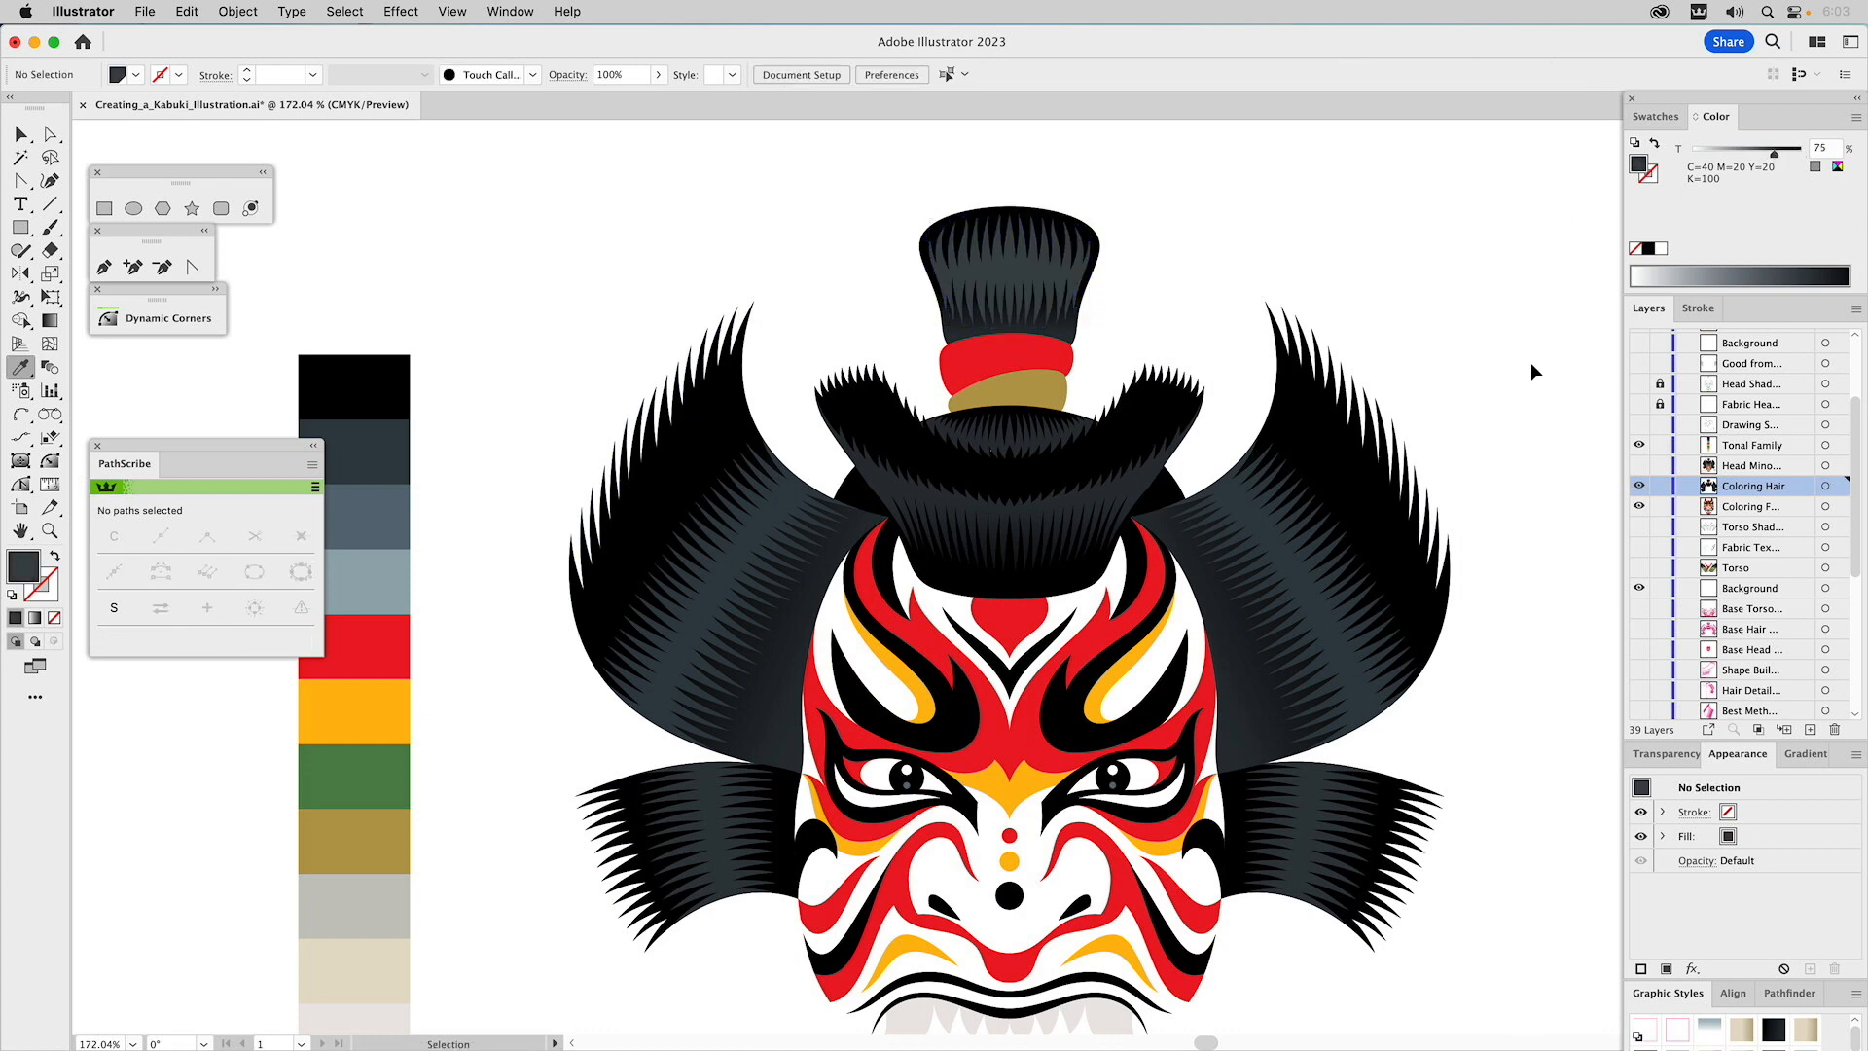
Compare the whole head with the Head Mino... layer on and off, leaving it shown and the Coloring Hair and Coloring F... layers hidden.
drag(1551, 580, 1519, 457)
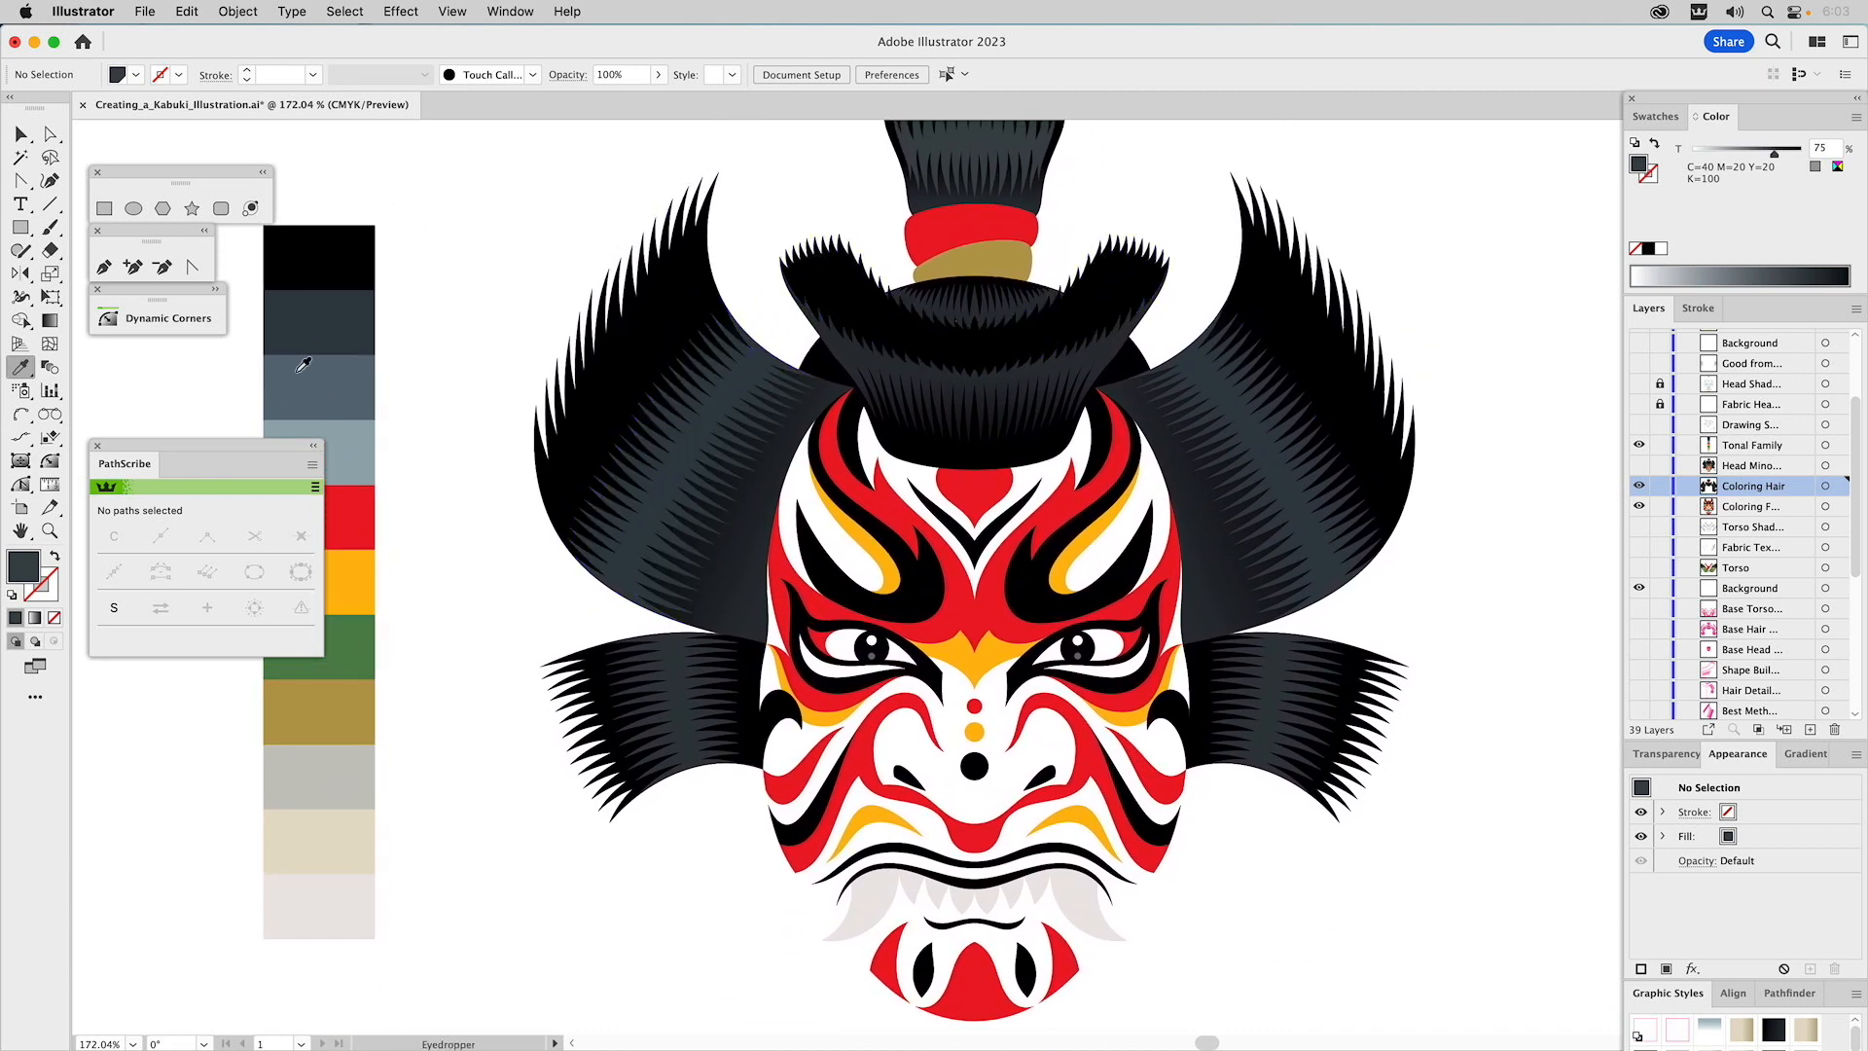
click(50, 530)
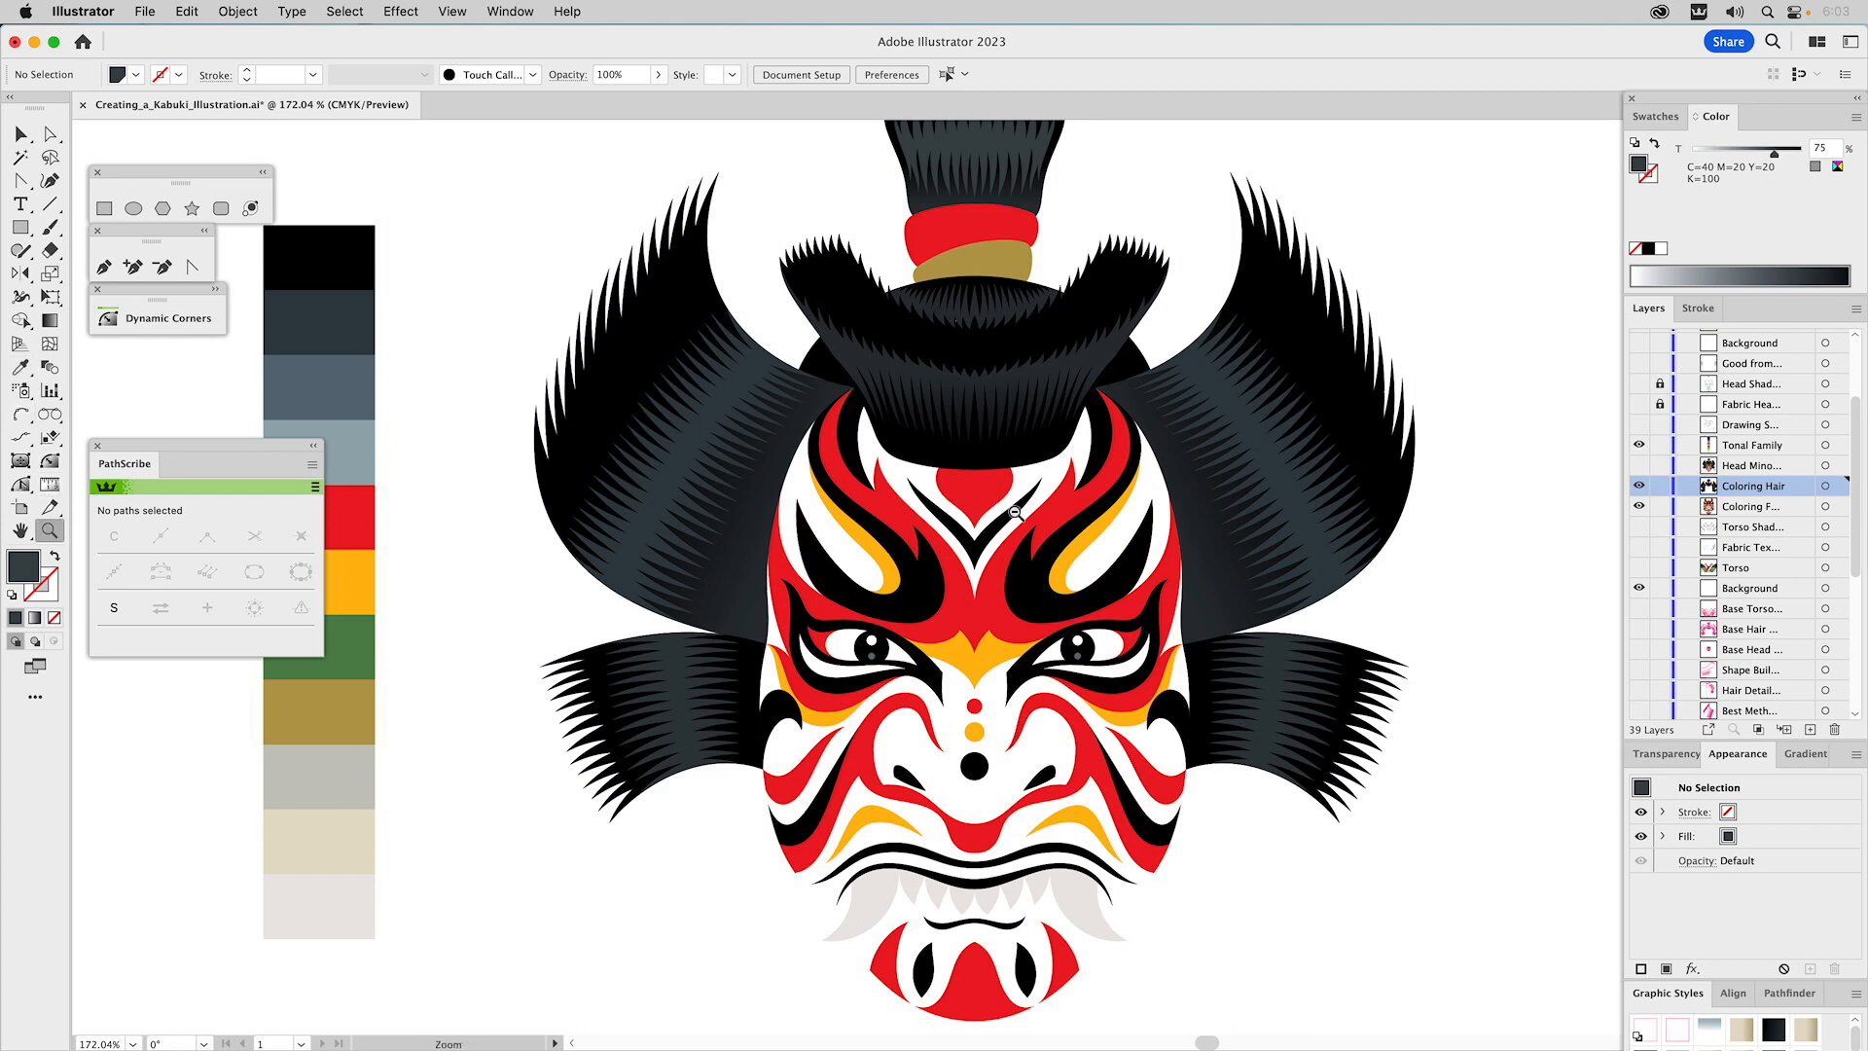
alt+click(1015, 512)
alt+click(1017, 515)
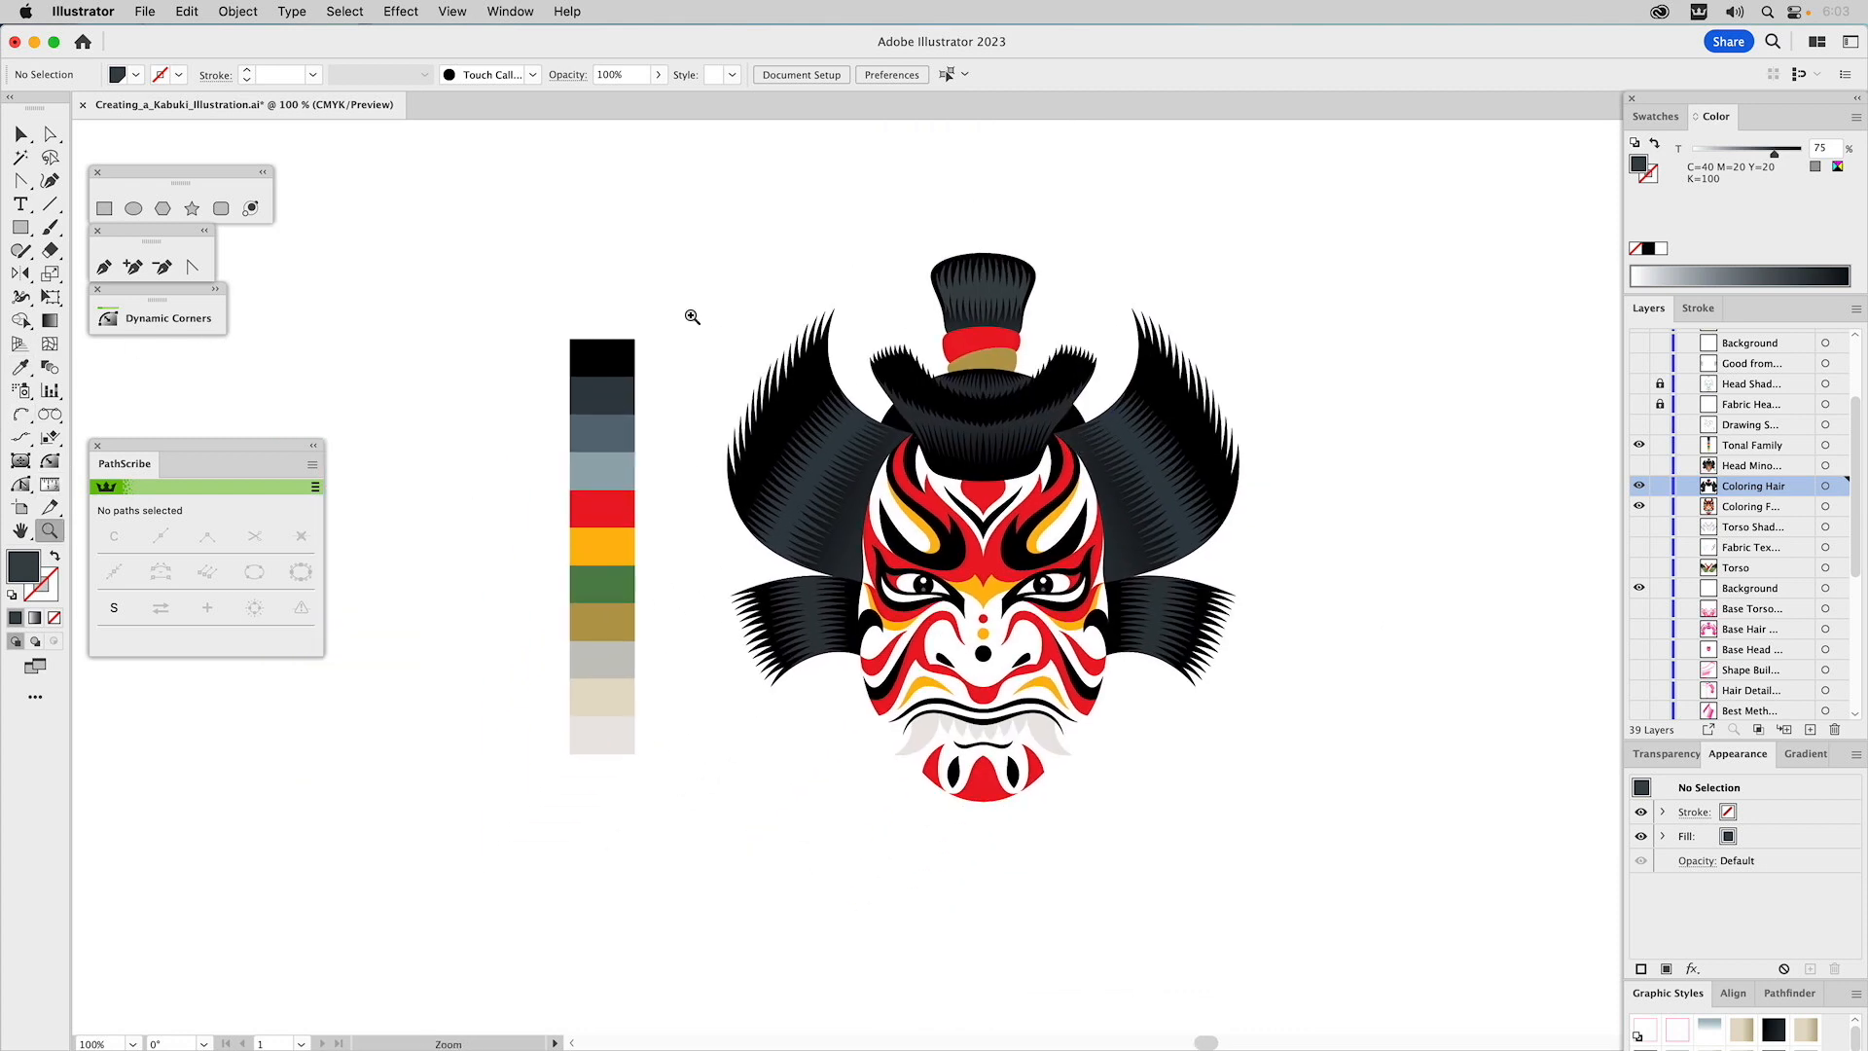
drag(475, 173, 1372, 874)
drag(1376, 904, 1376, 903)
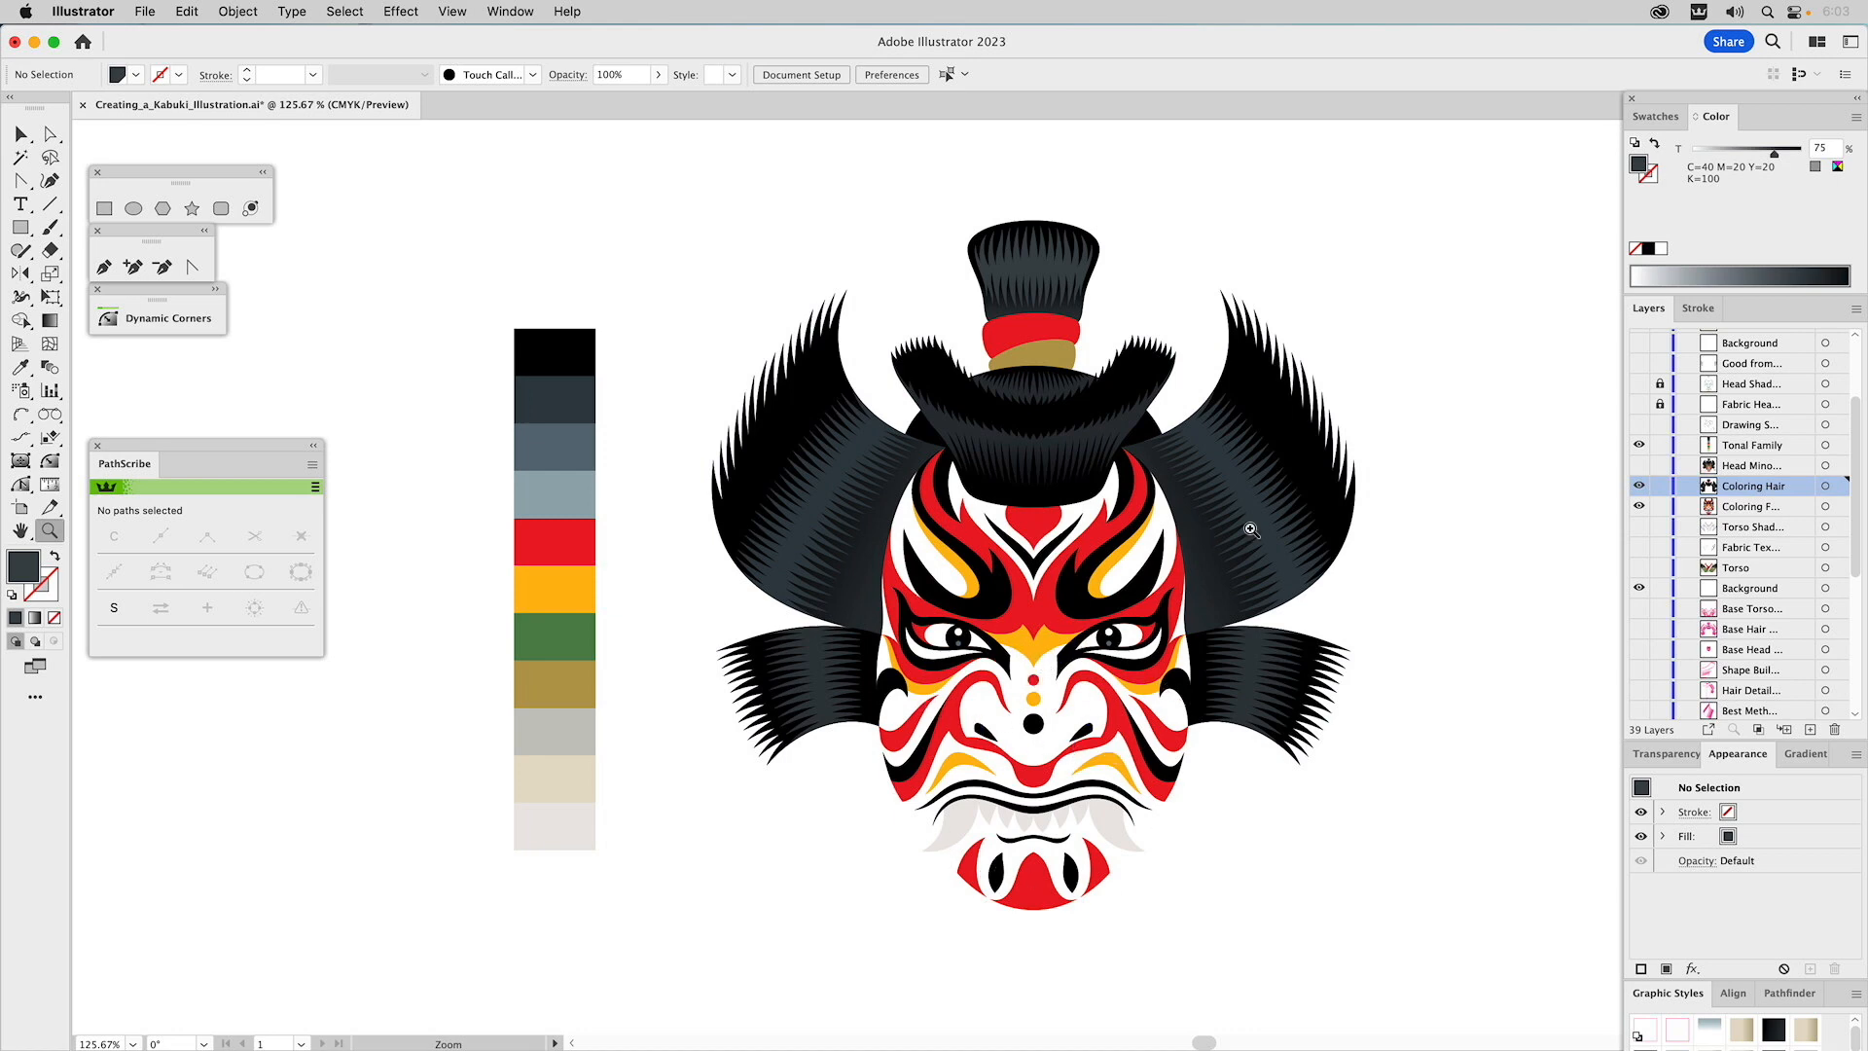
click(1641, 466)
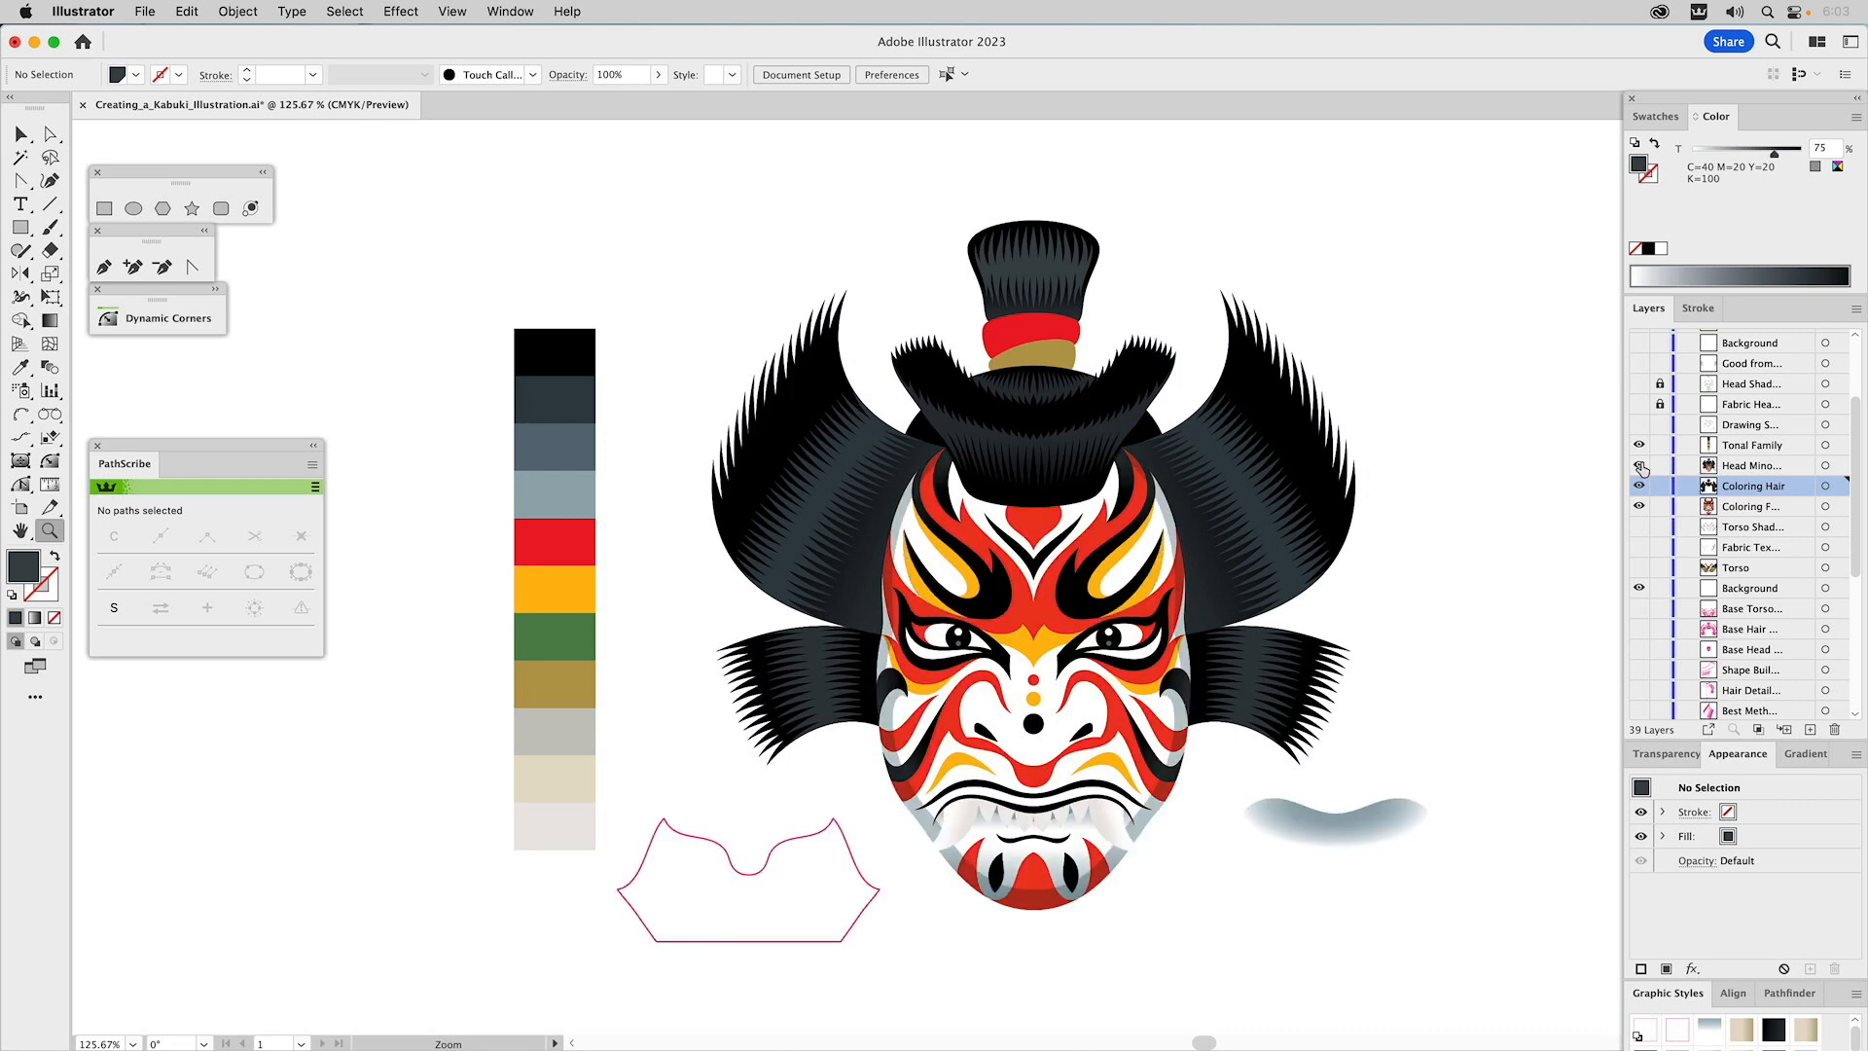
click(1640, 466)
click(1640, 466)
click(1641, 466)
click(1640, 466)
click(1640, 466)
click(1640, 466)
click(1641, 488)
Give the loose outlined shape beside the chin a linear white-to-black gradient fill and remove its stroke.
key(v)
click(844, 837)
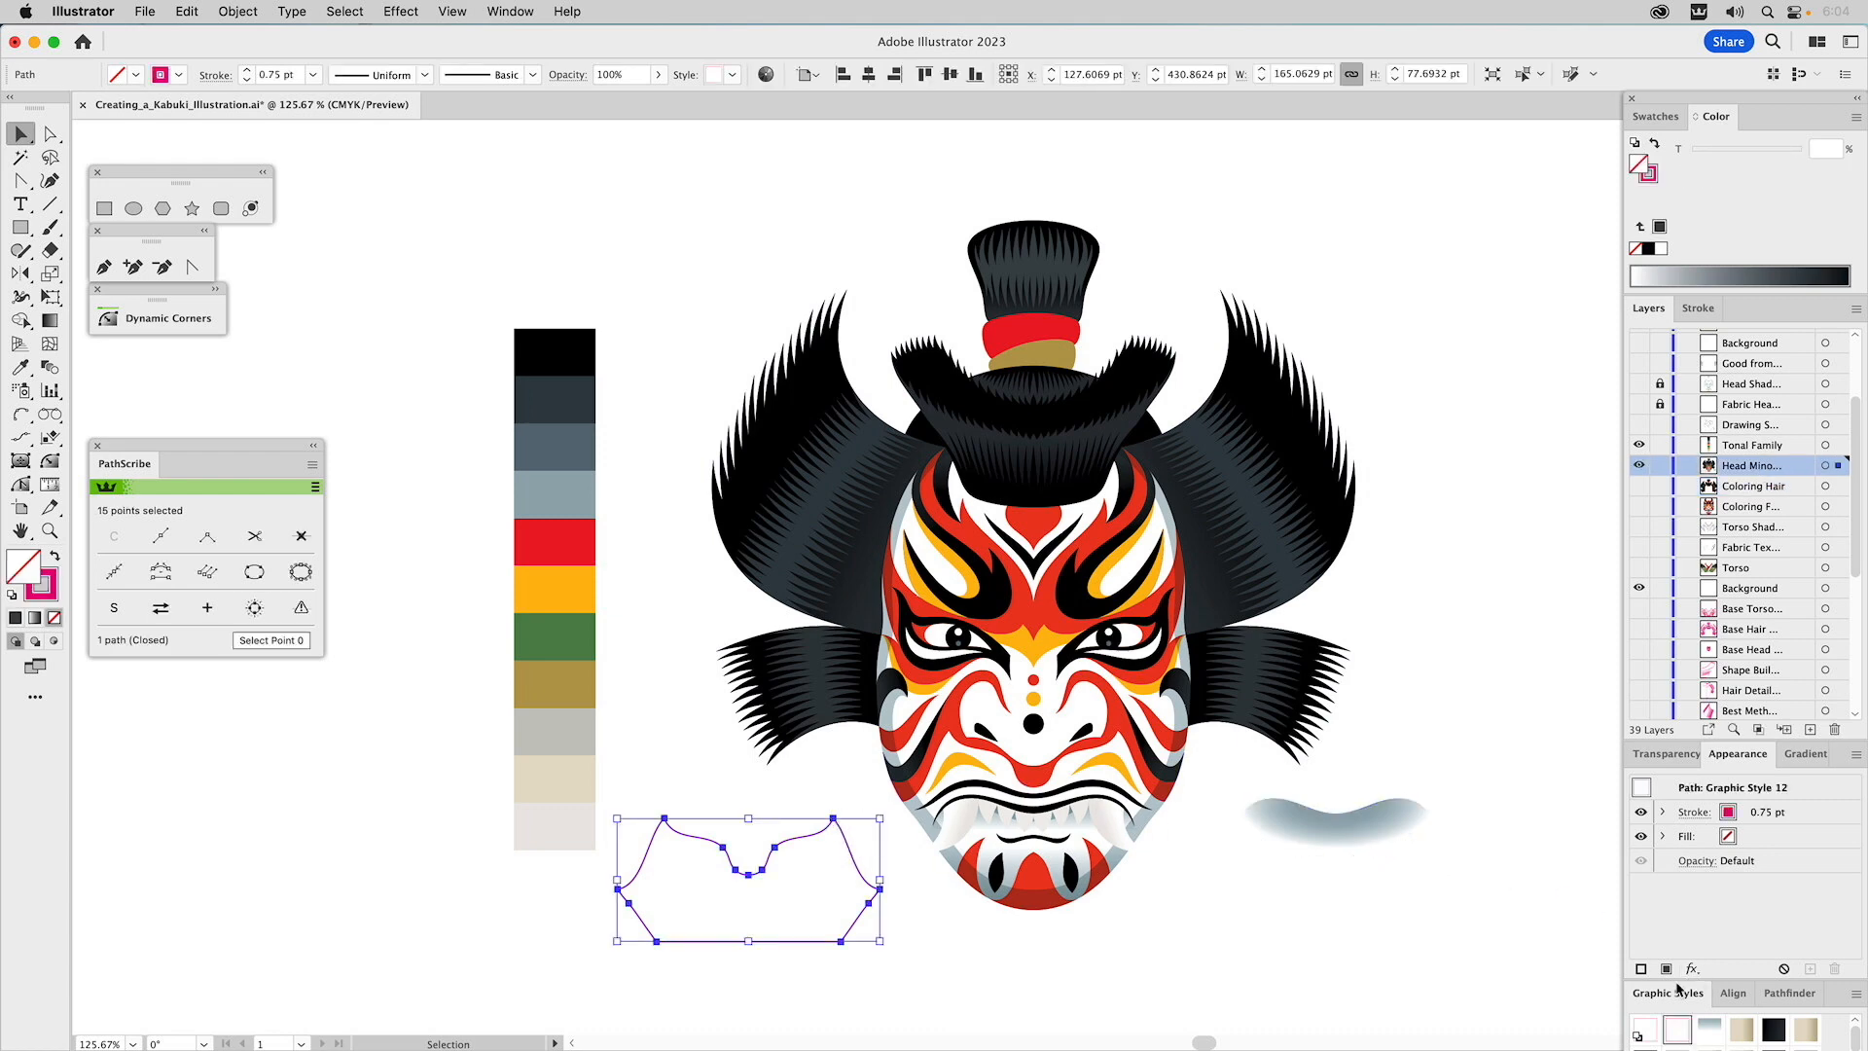
click(1806, 756)
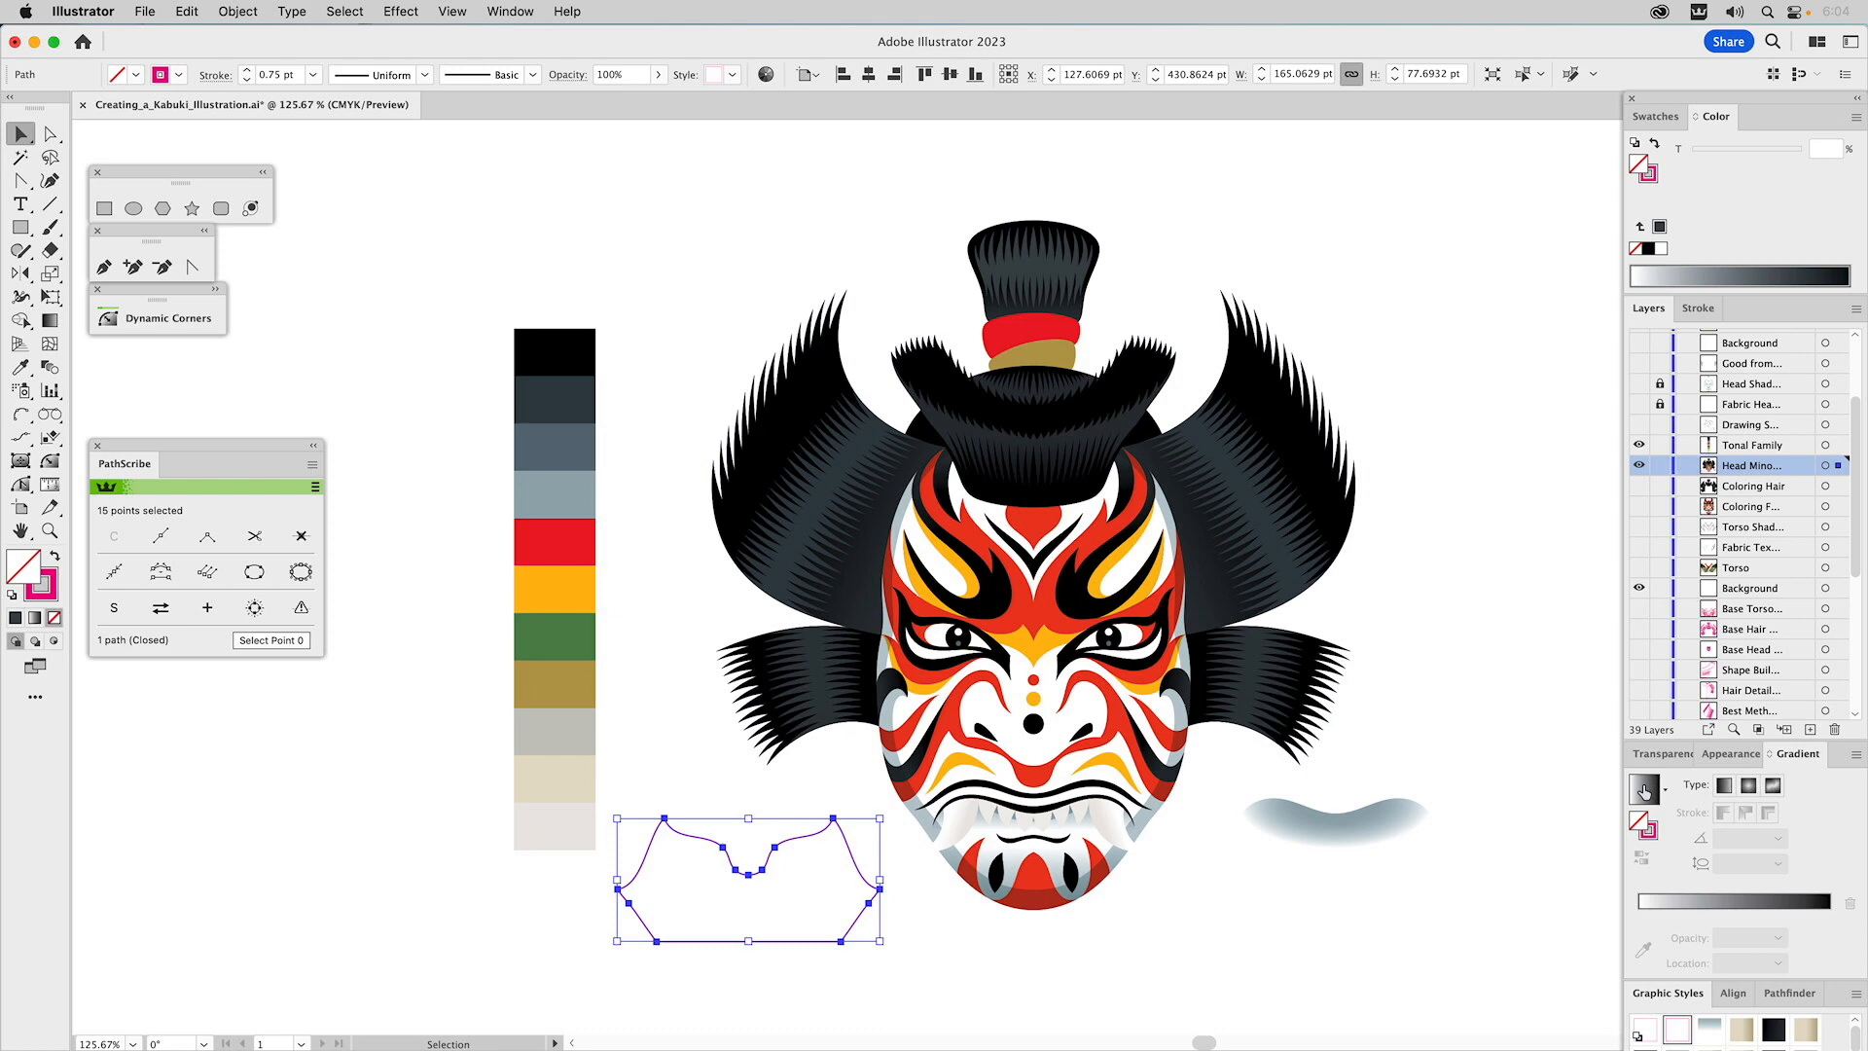
click(1724, 786)
click(1654, 832)
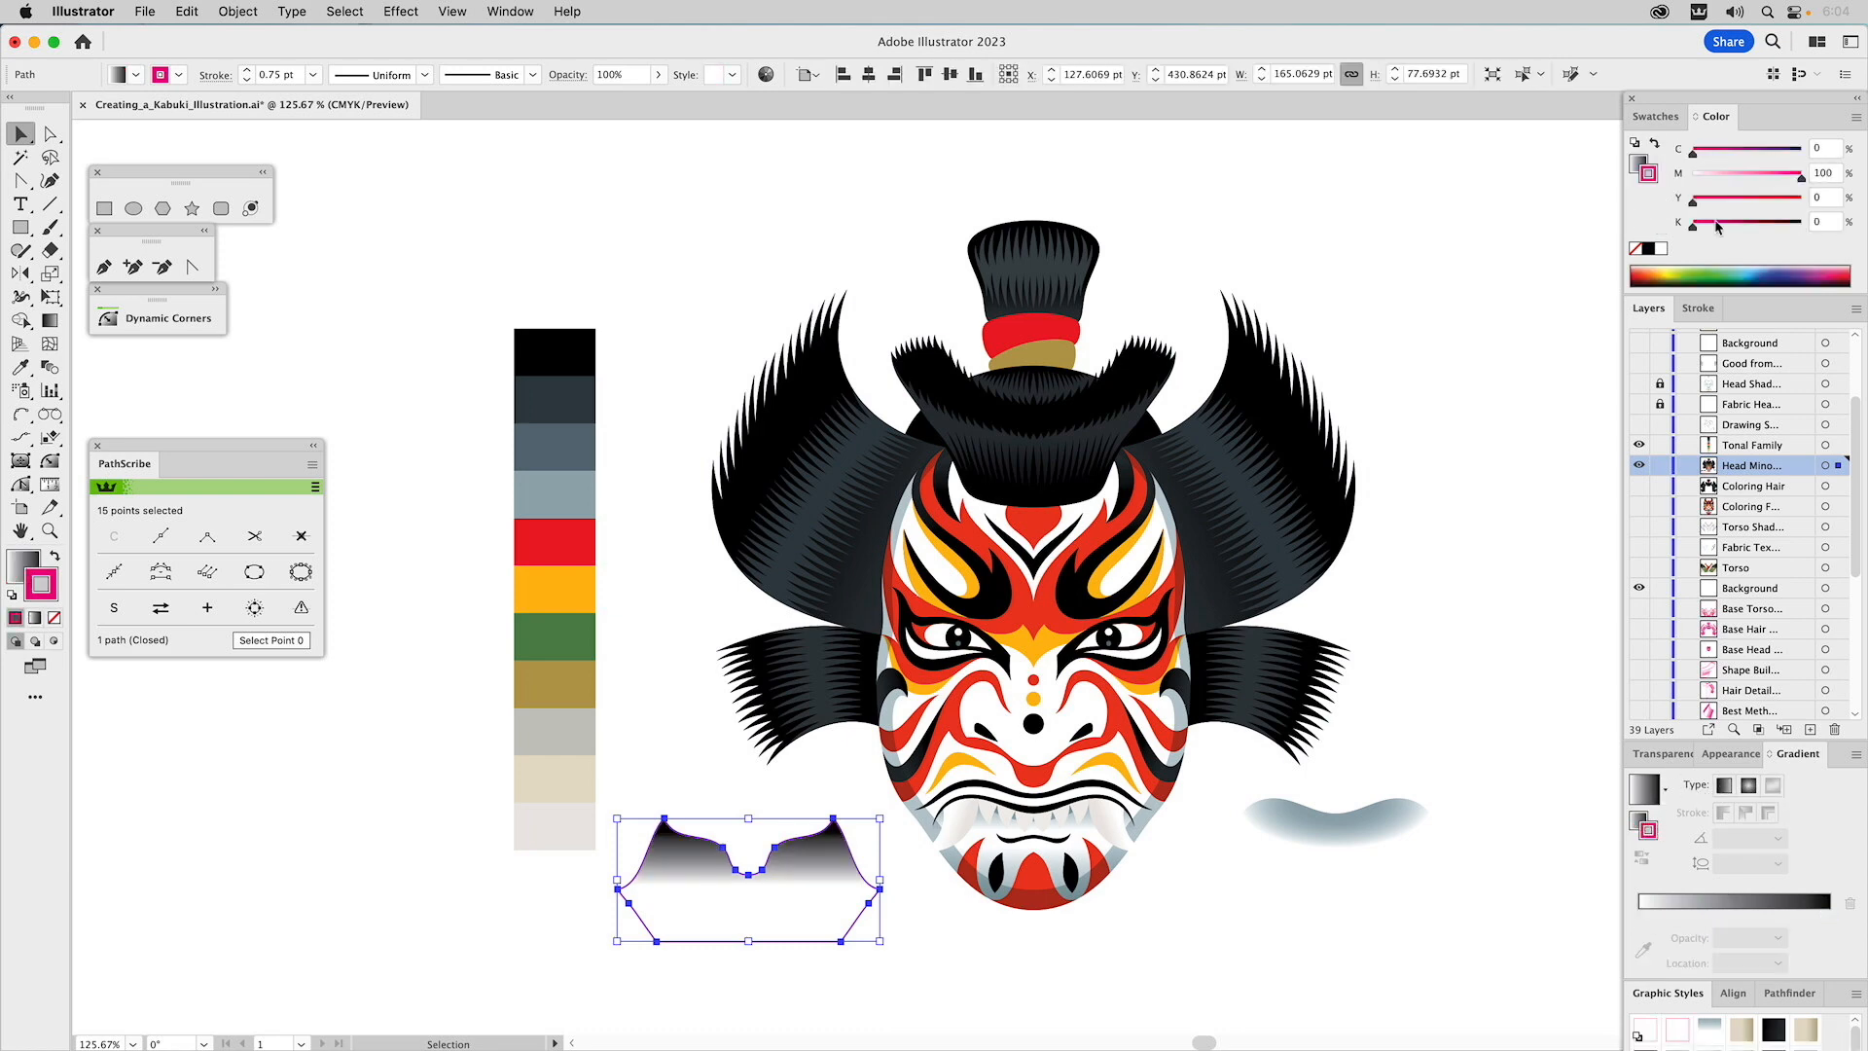
click(1637, 249)
click(1640, 160)
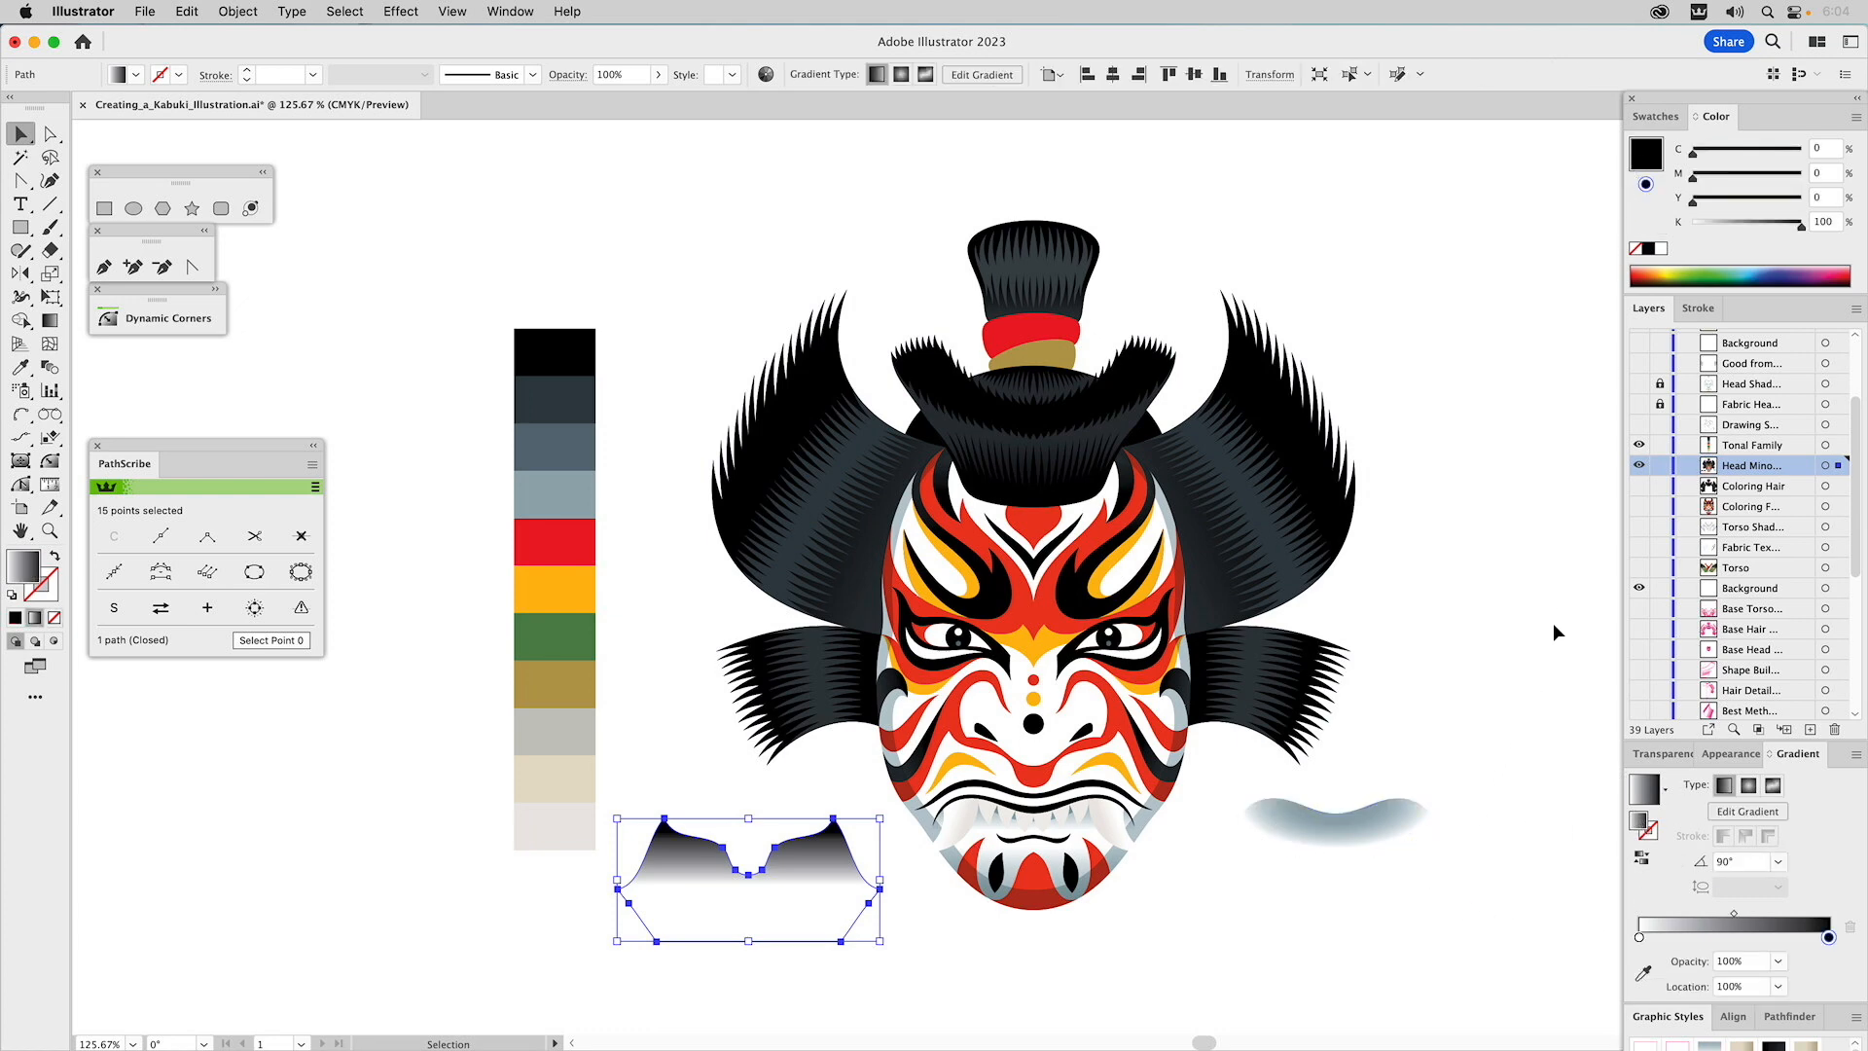
Recolour the gradient's black stop with the palette's light blue-grey and set the white stop's opacity to 0%.
click(1666, 116)
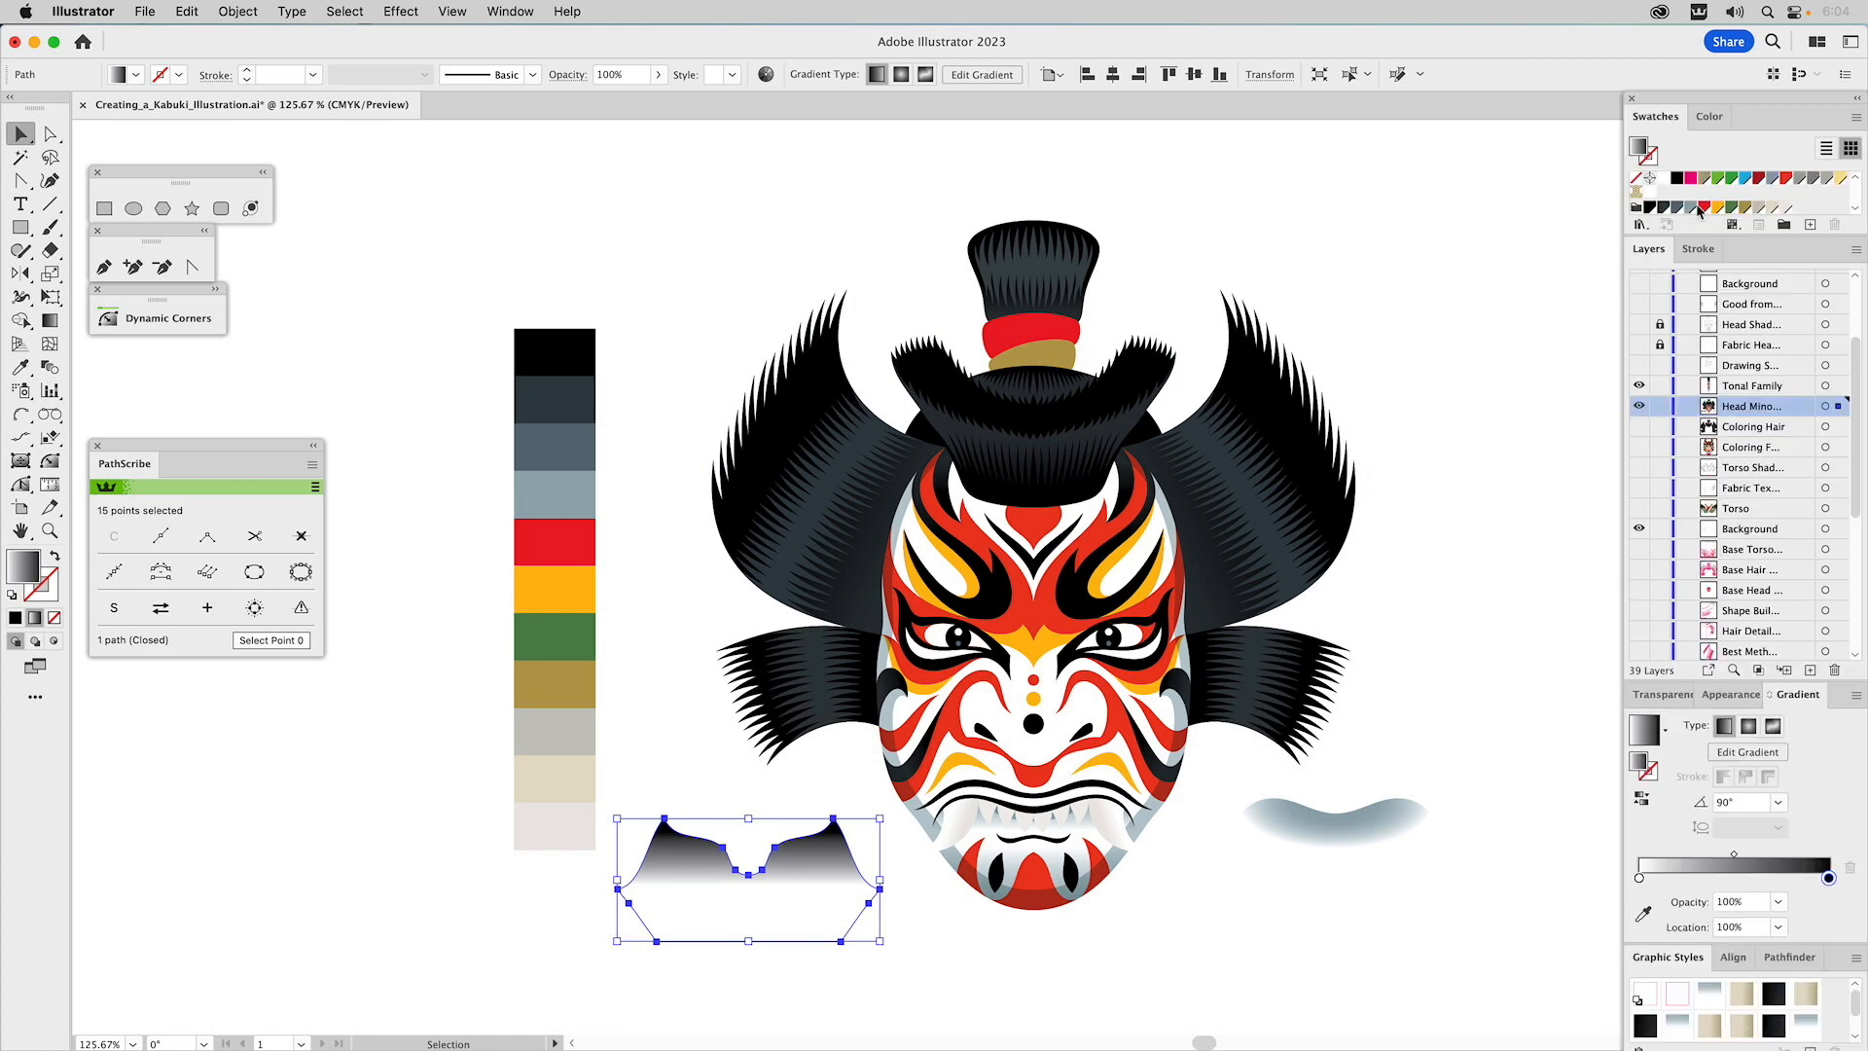
drag(1700, 235, 1695, 285)
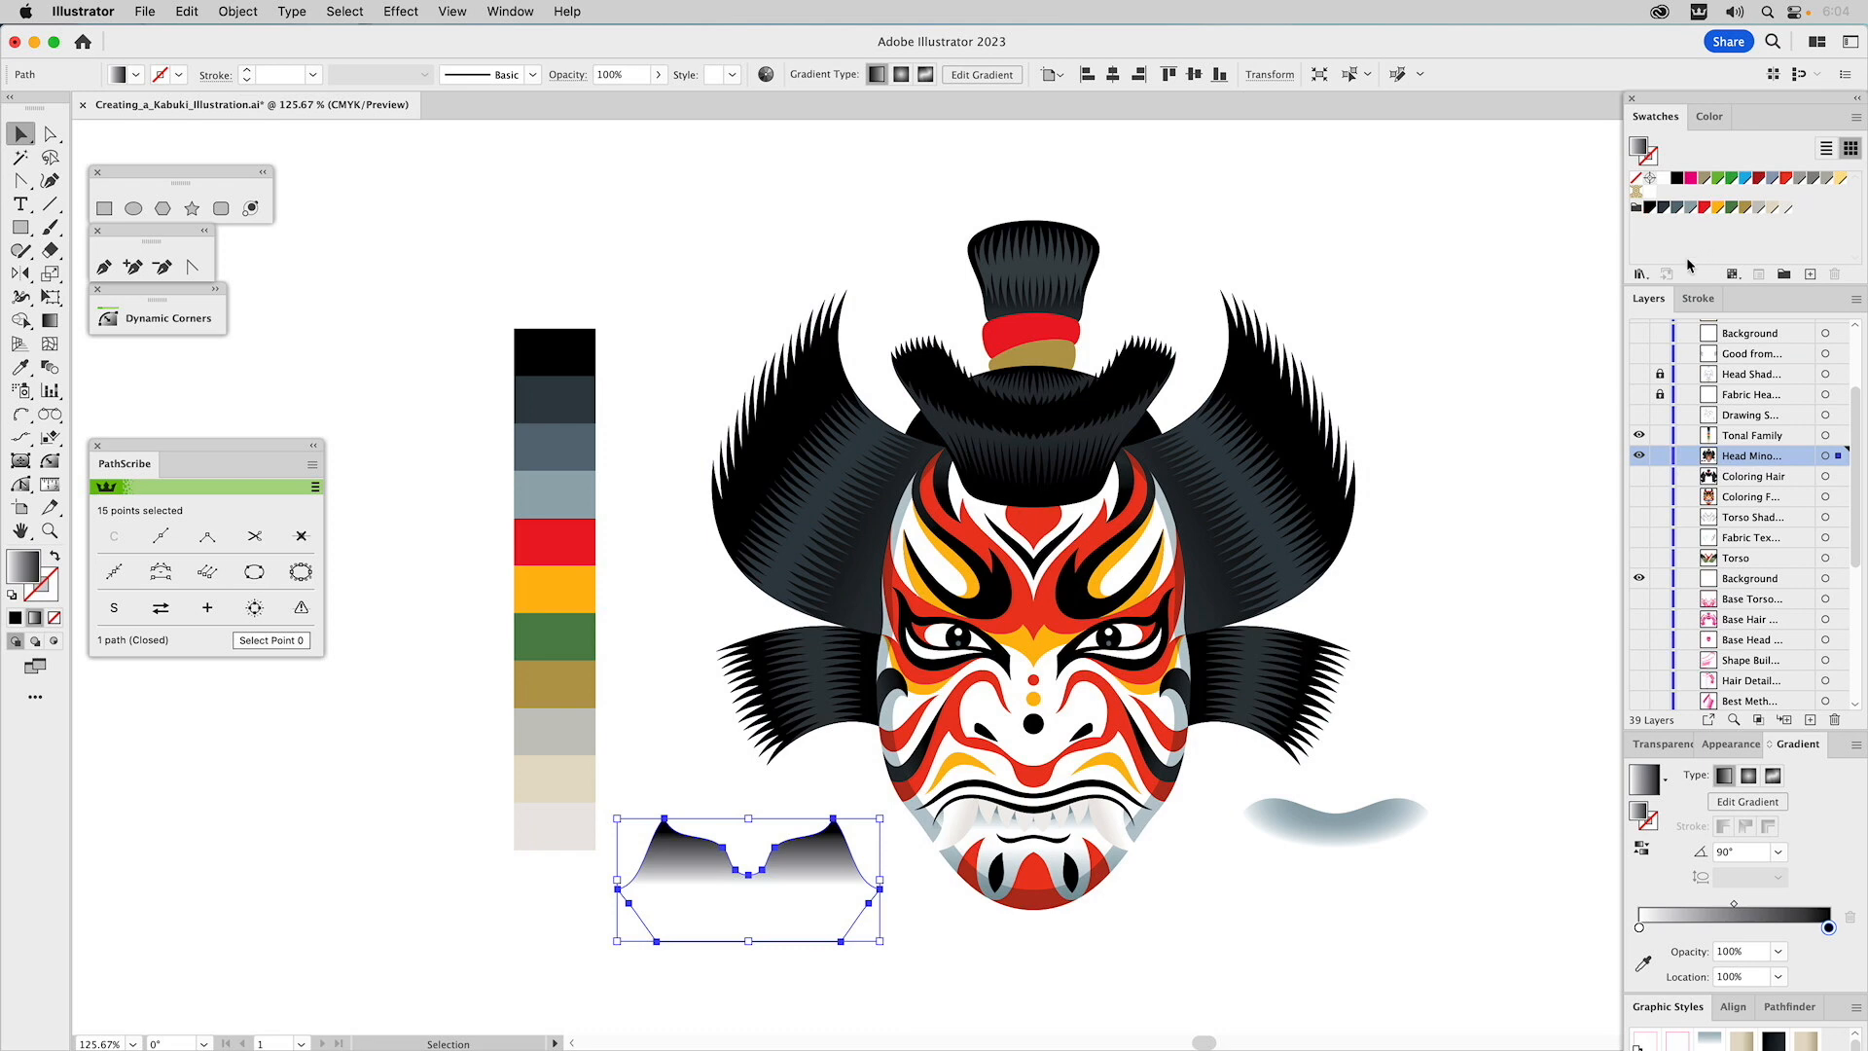
drag(1691, 212, 1831, 934)
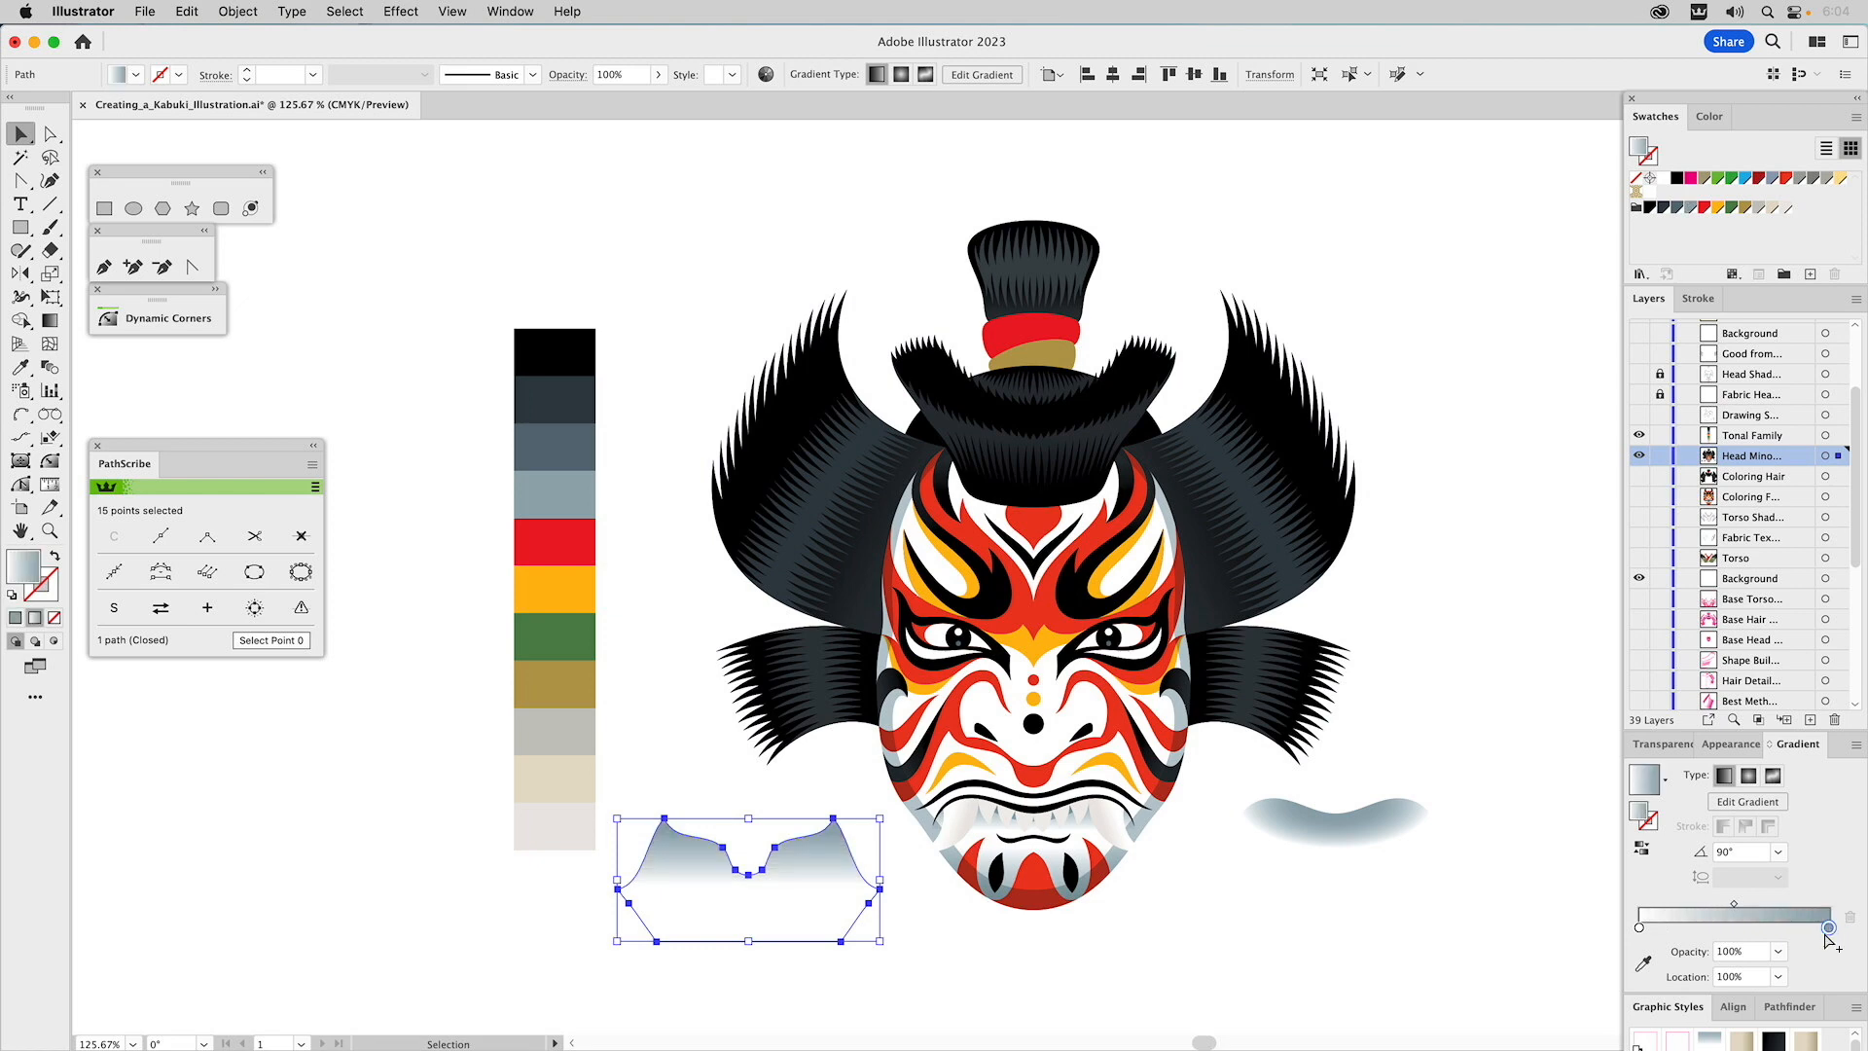
click(1640, 930)
click(1718, 951)
text(0)
key(Return)
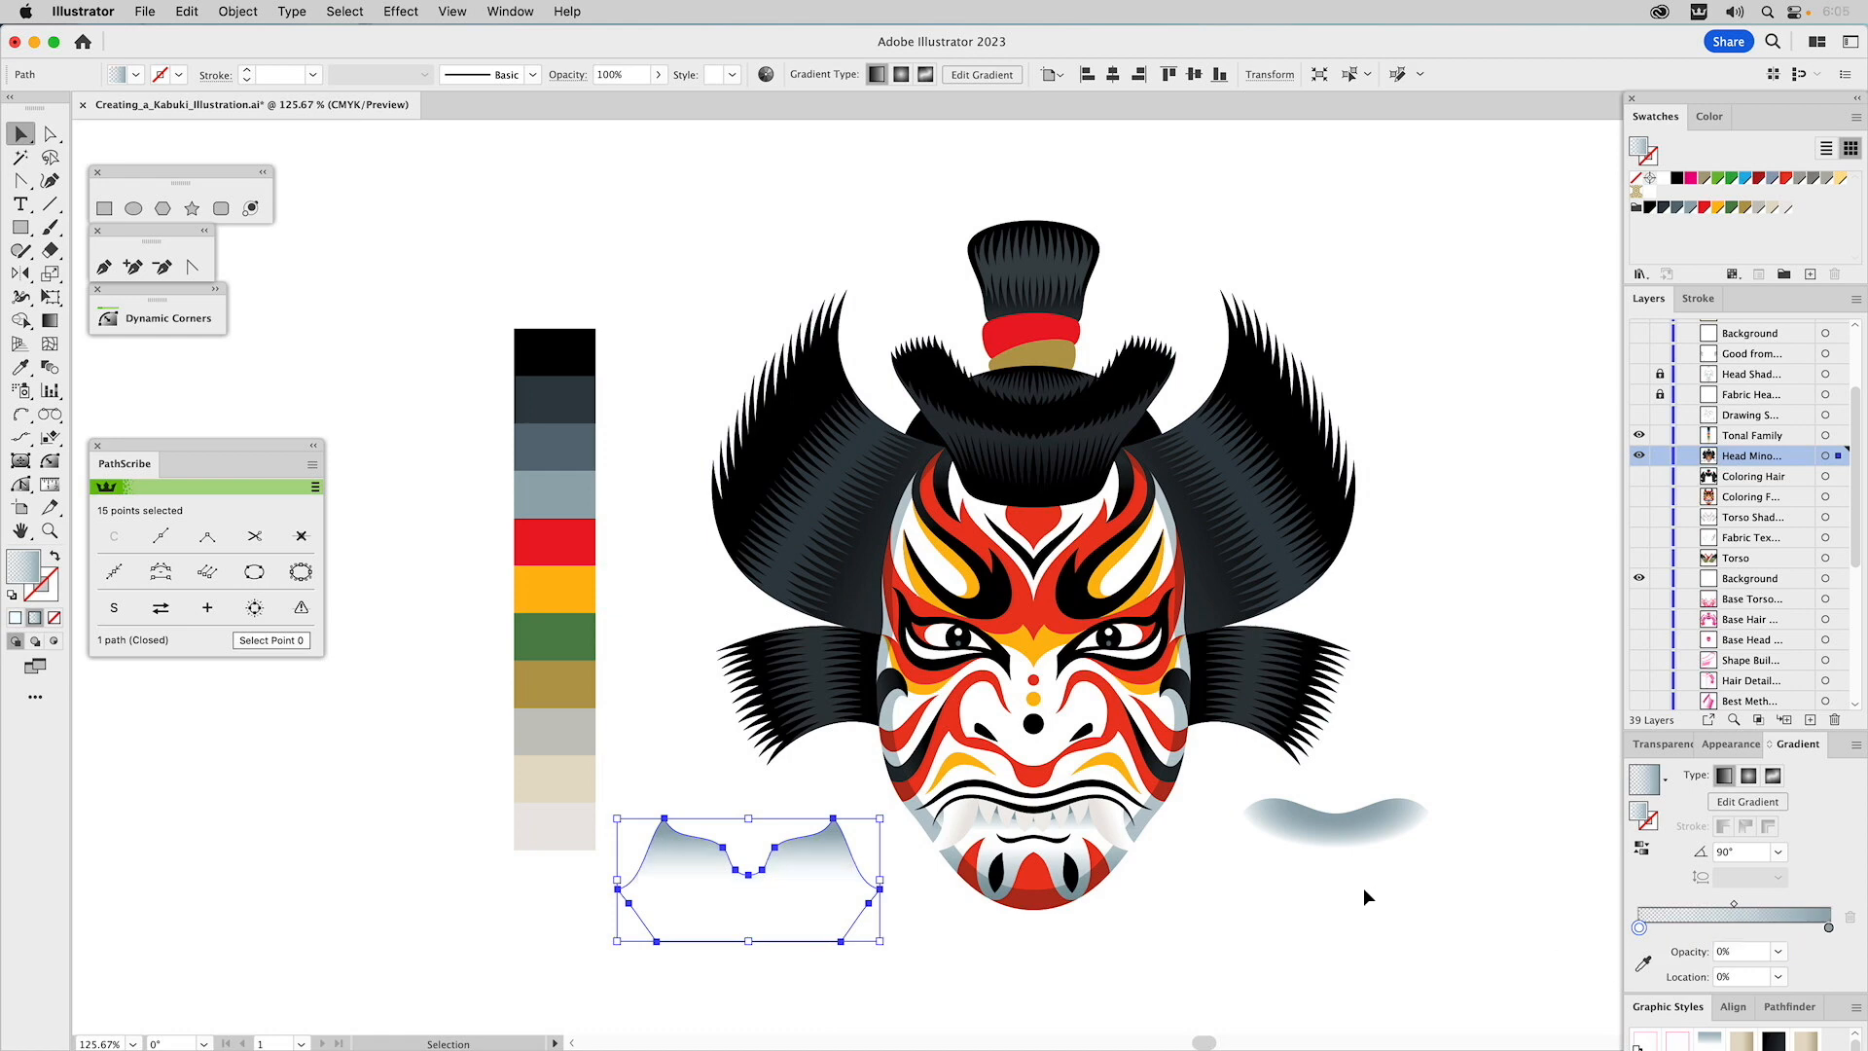
Check the gradient's direction on the loose shape and move the shape onto the face, centred over the mouth area.
click(50, 322)
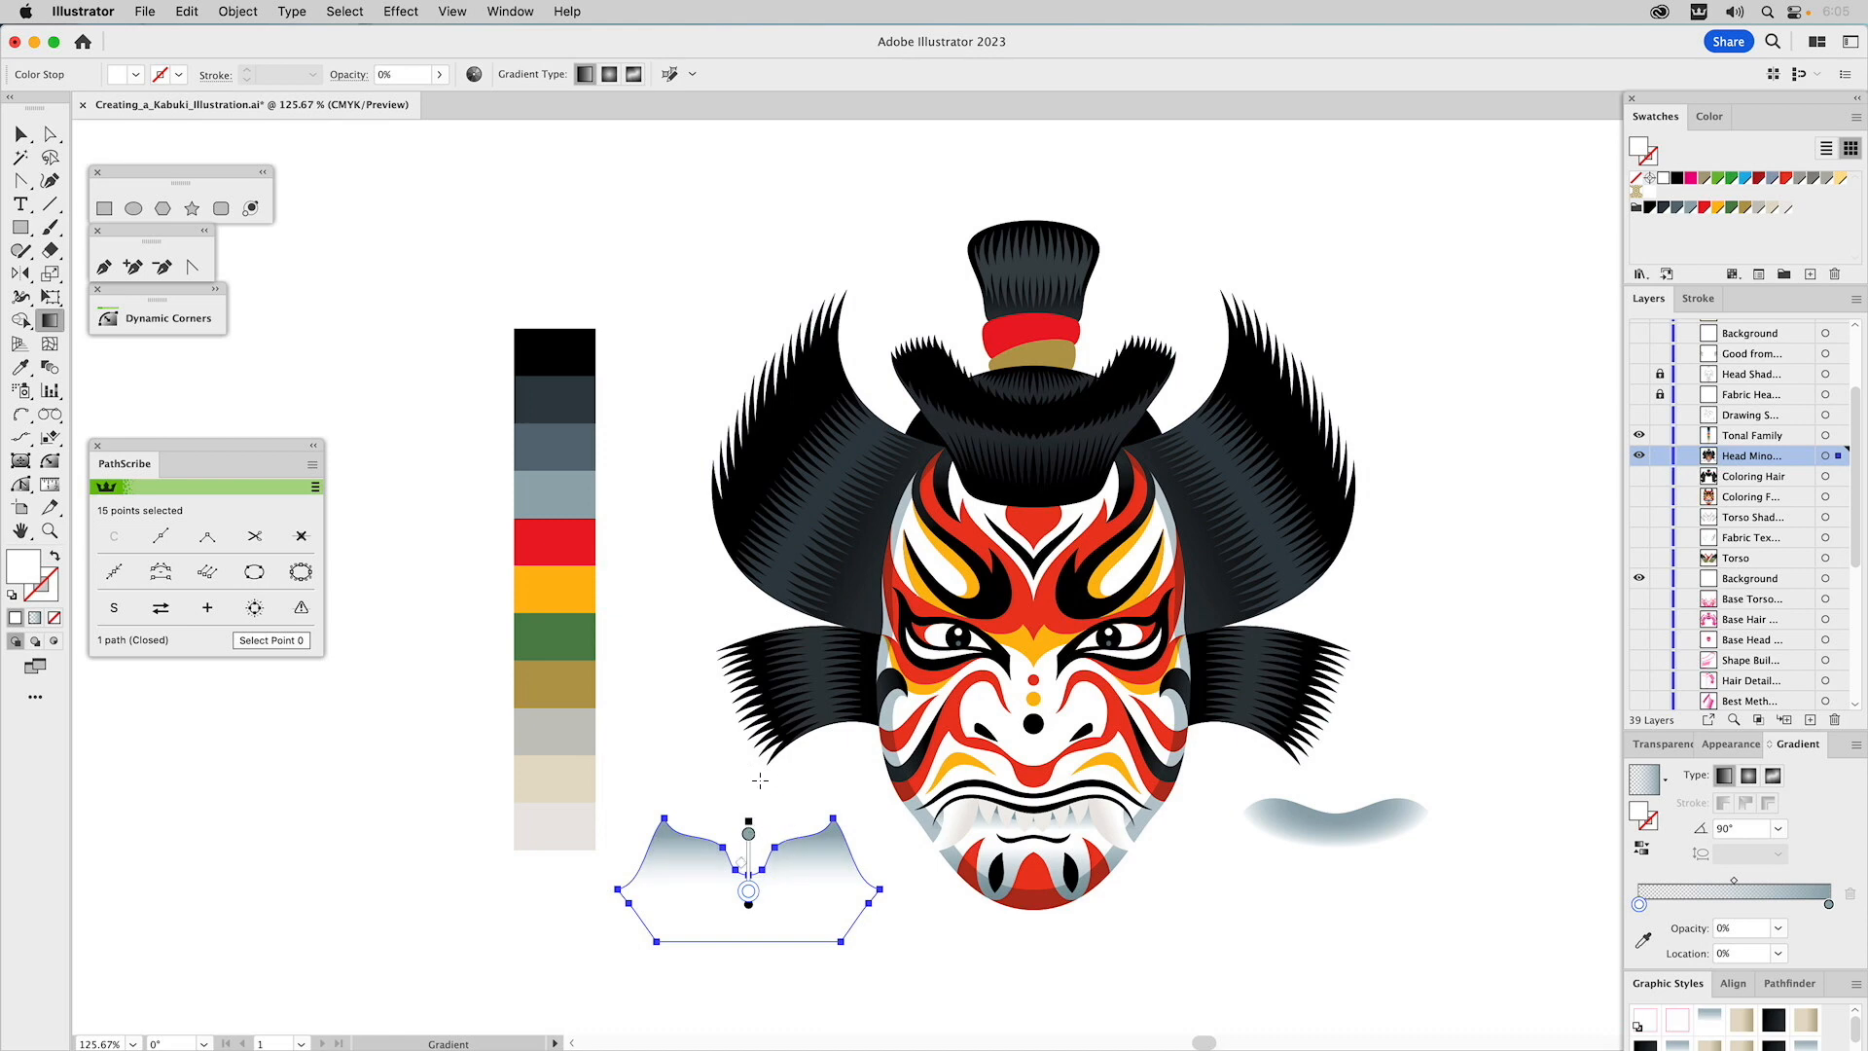
click(691, 758)
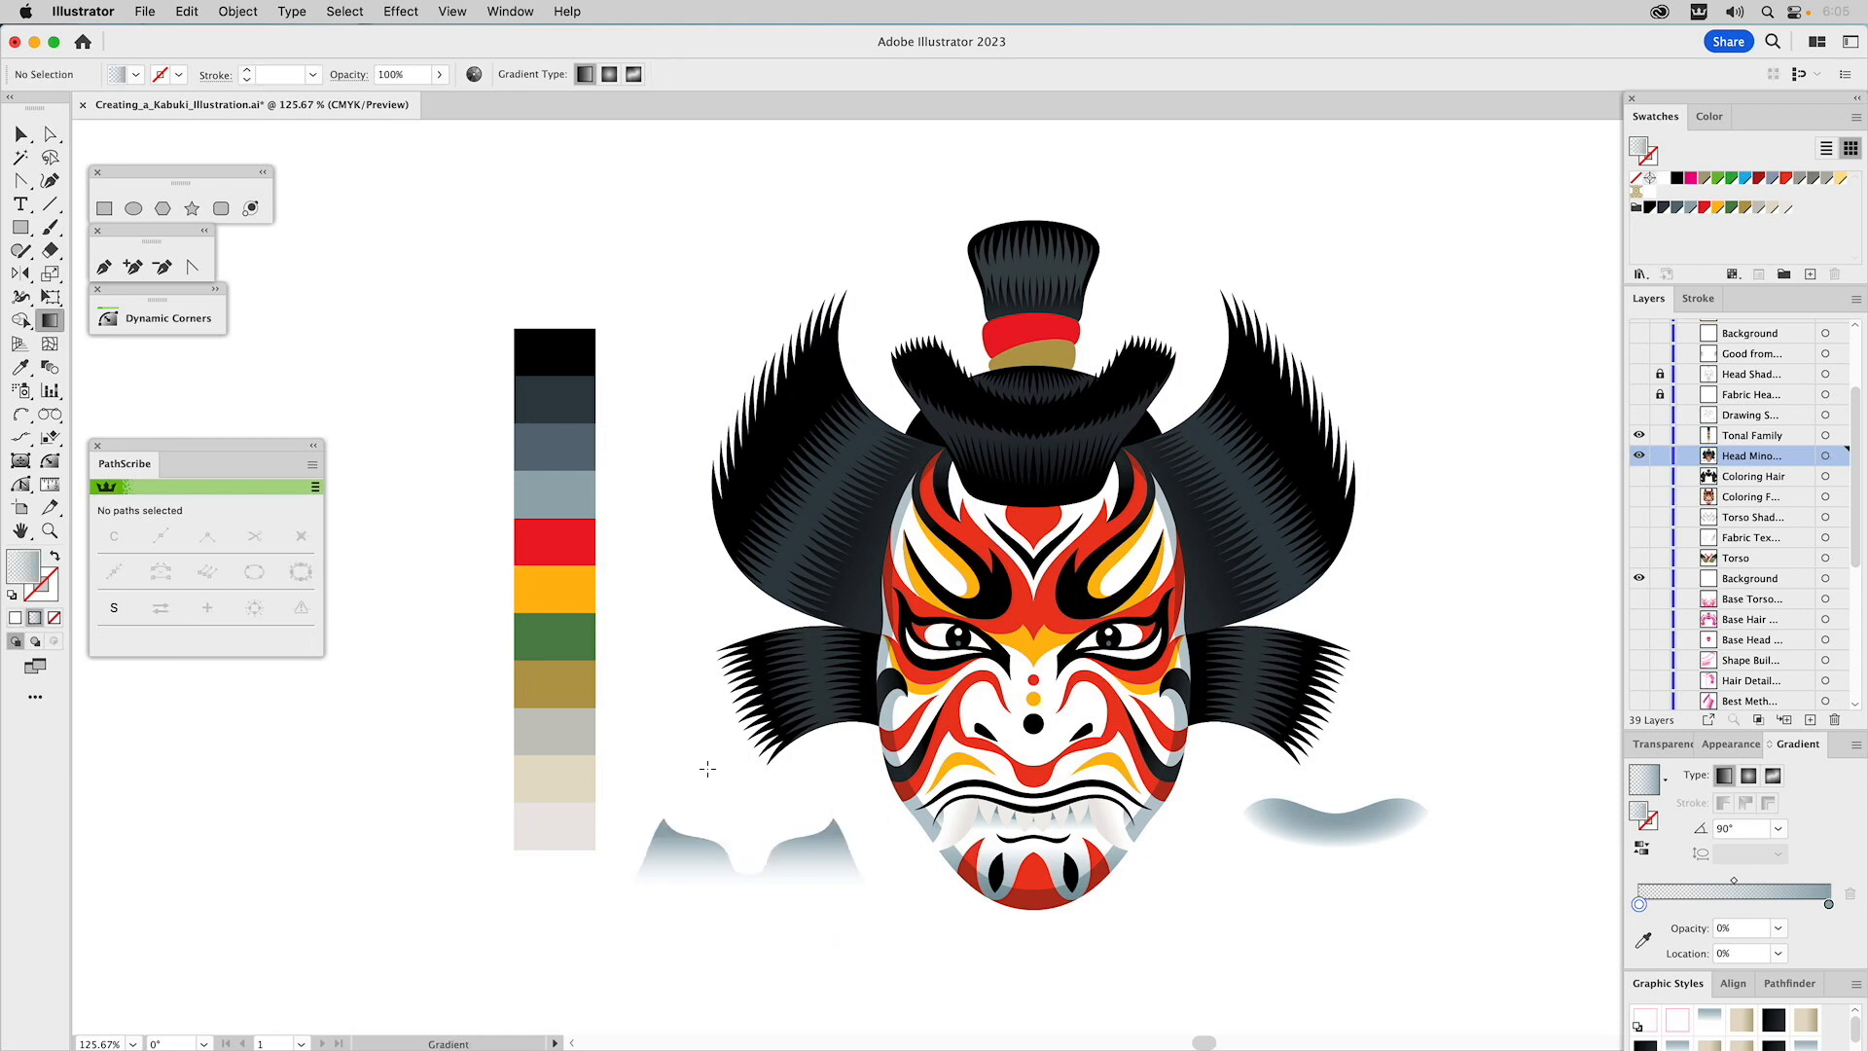
key(v)
click(777, 874)
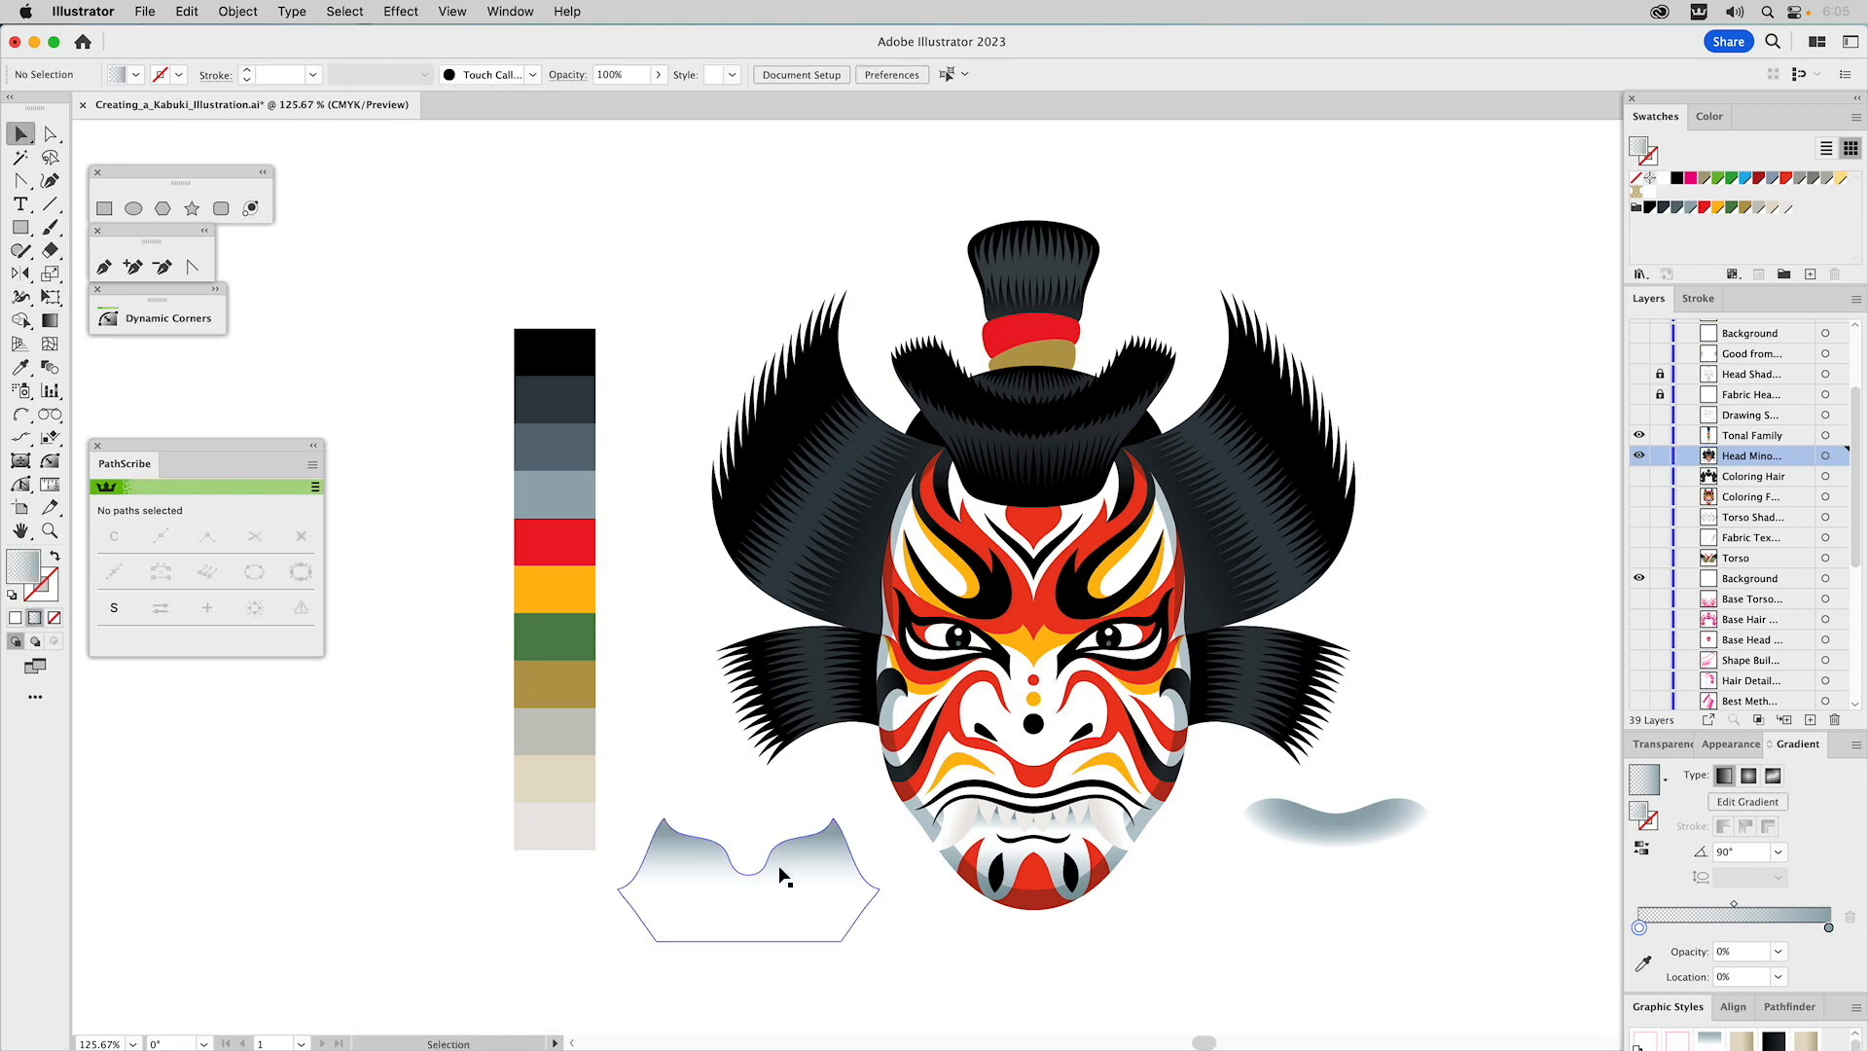
drag(785, 868, 1034, 792)
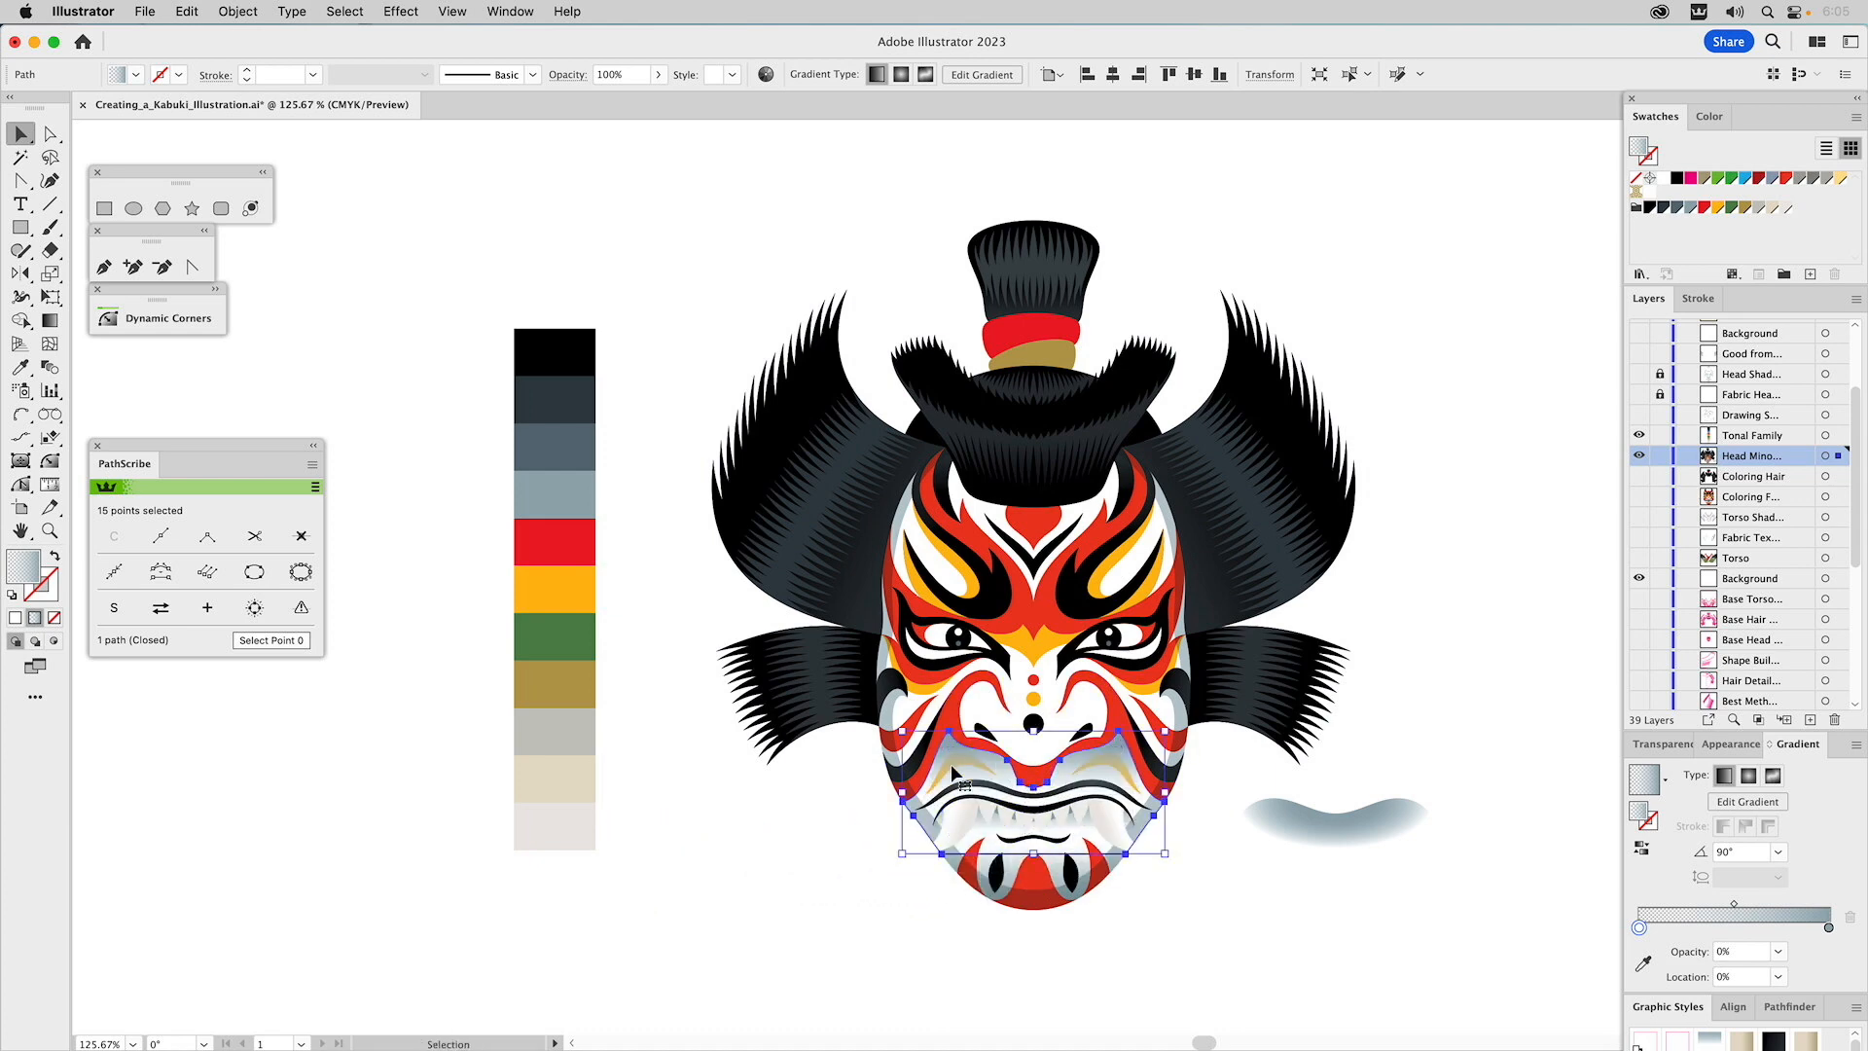
Send the mouth-area gradient shape together with the base face shape to the back, behind the face details.
shift+click(985, 702)
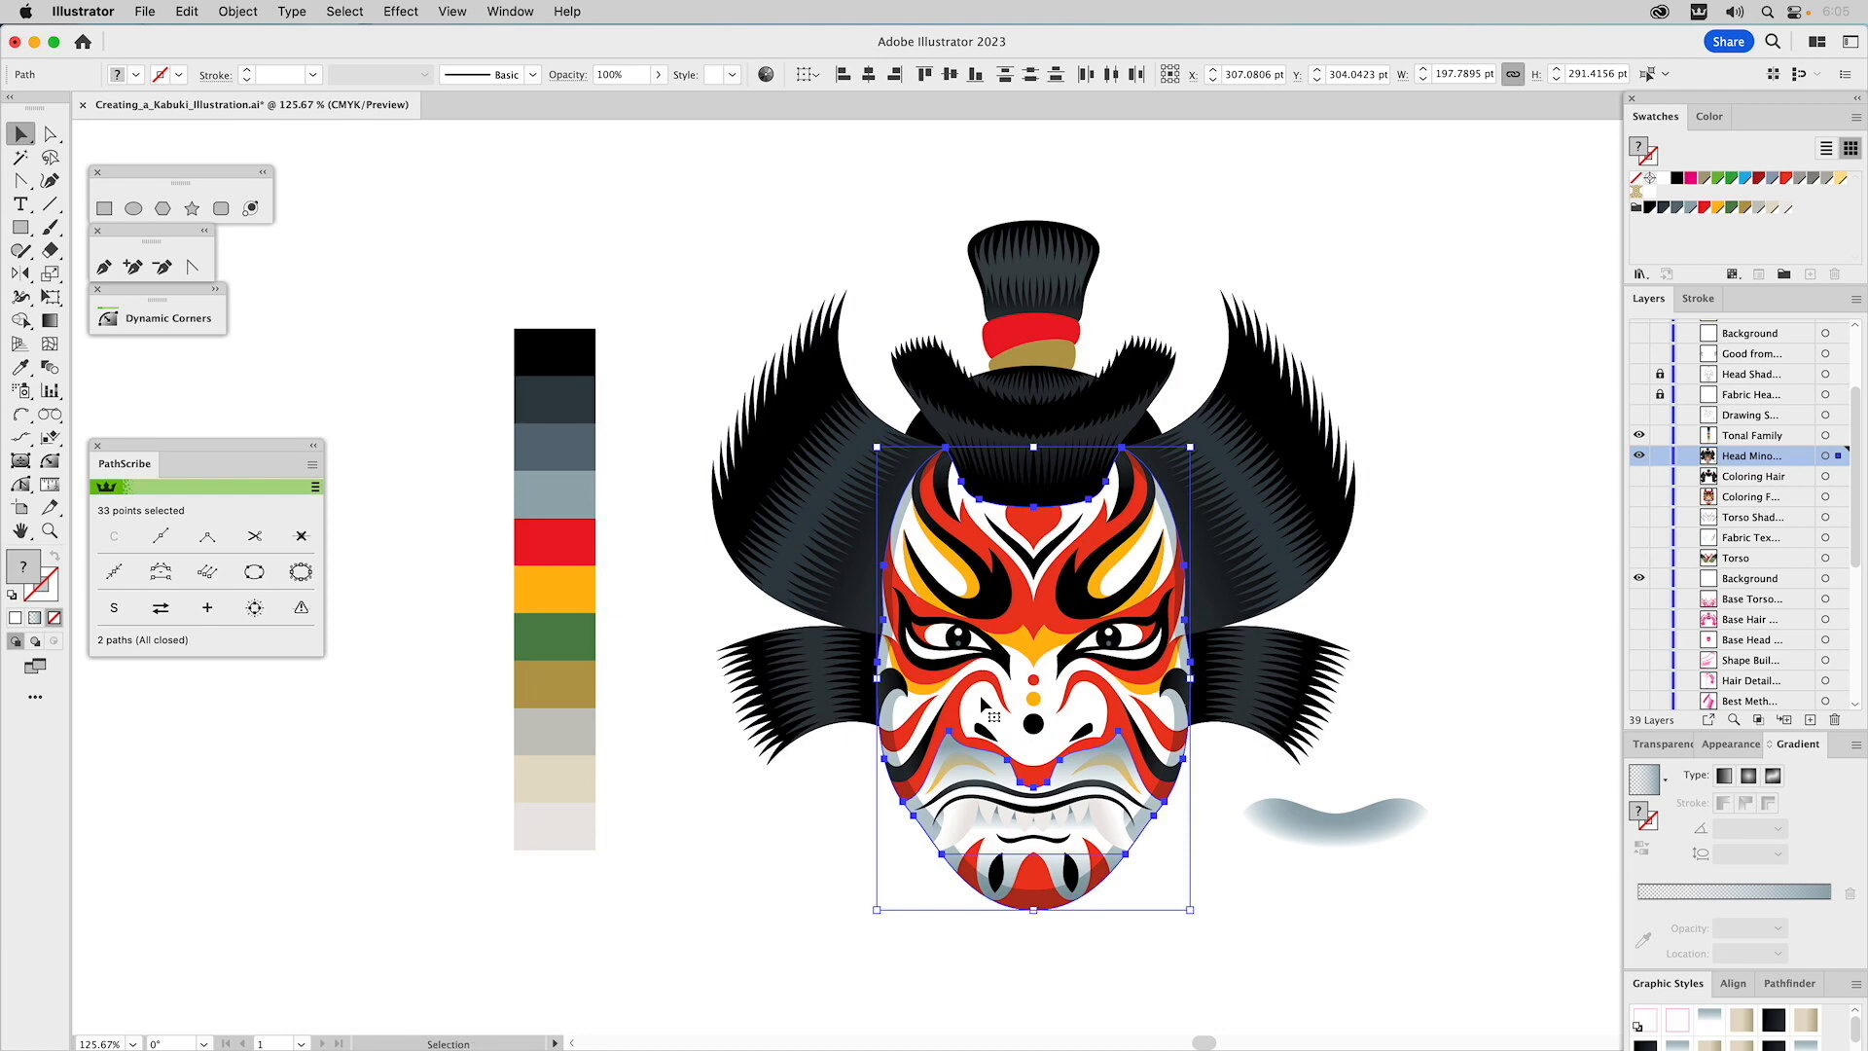
click(253, 11)
mouse_move(268, 48)
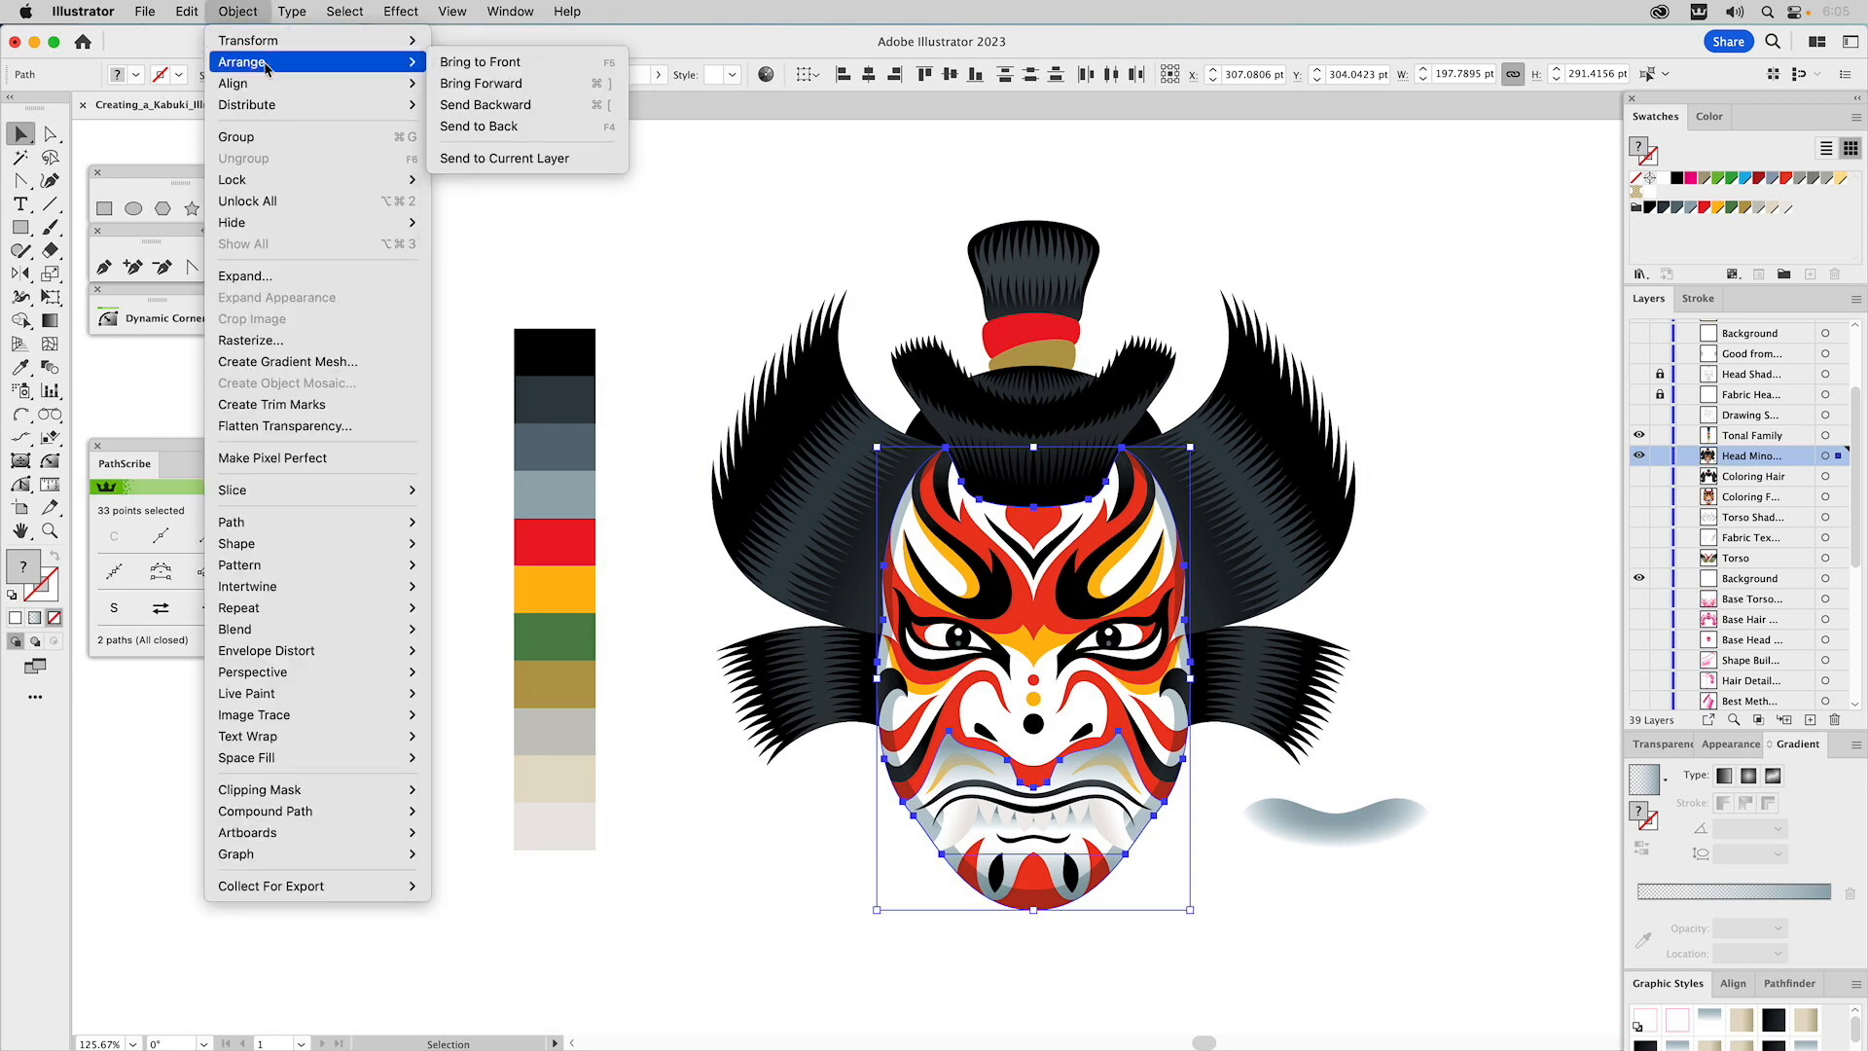
click(603, 129)
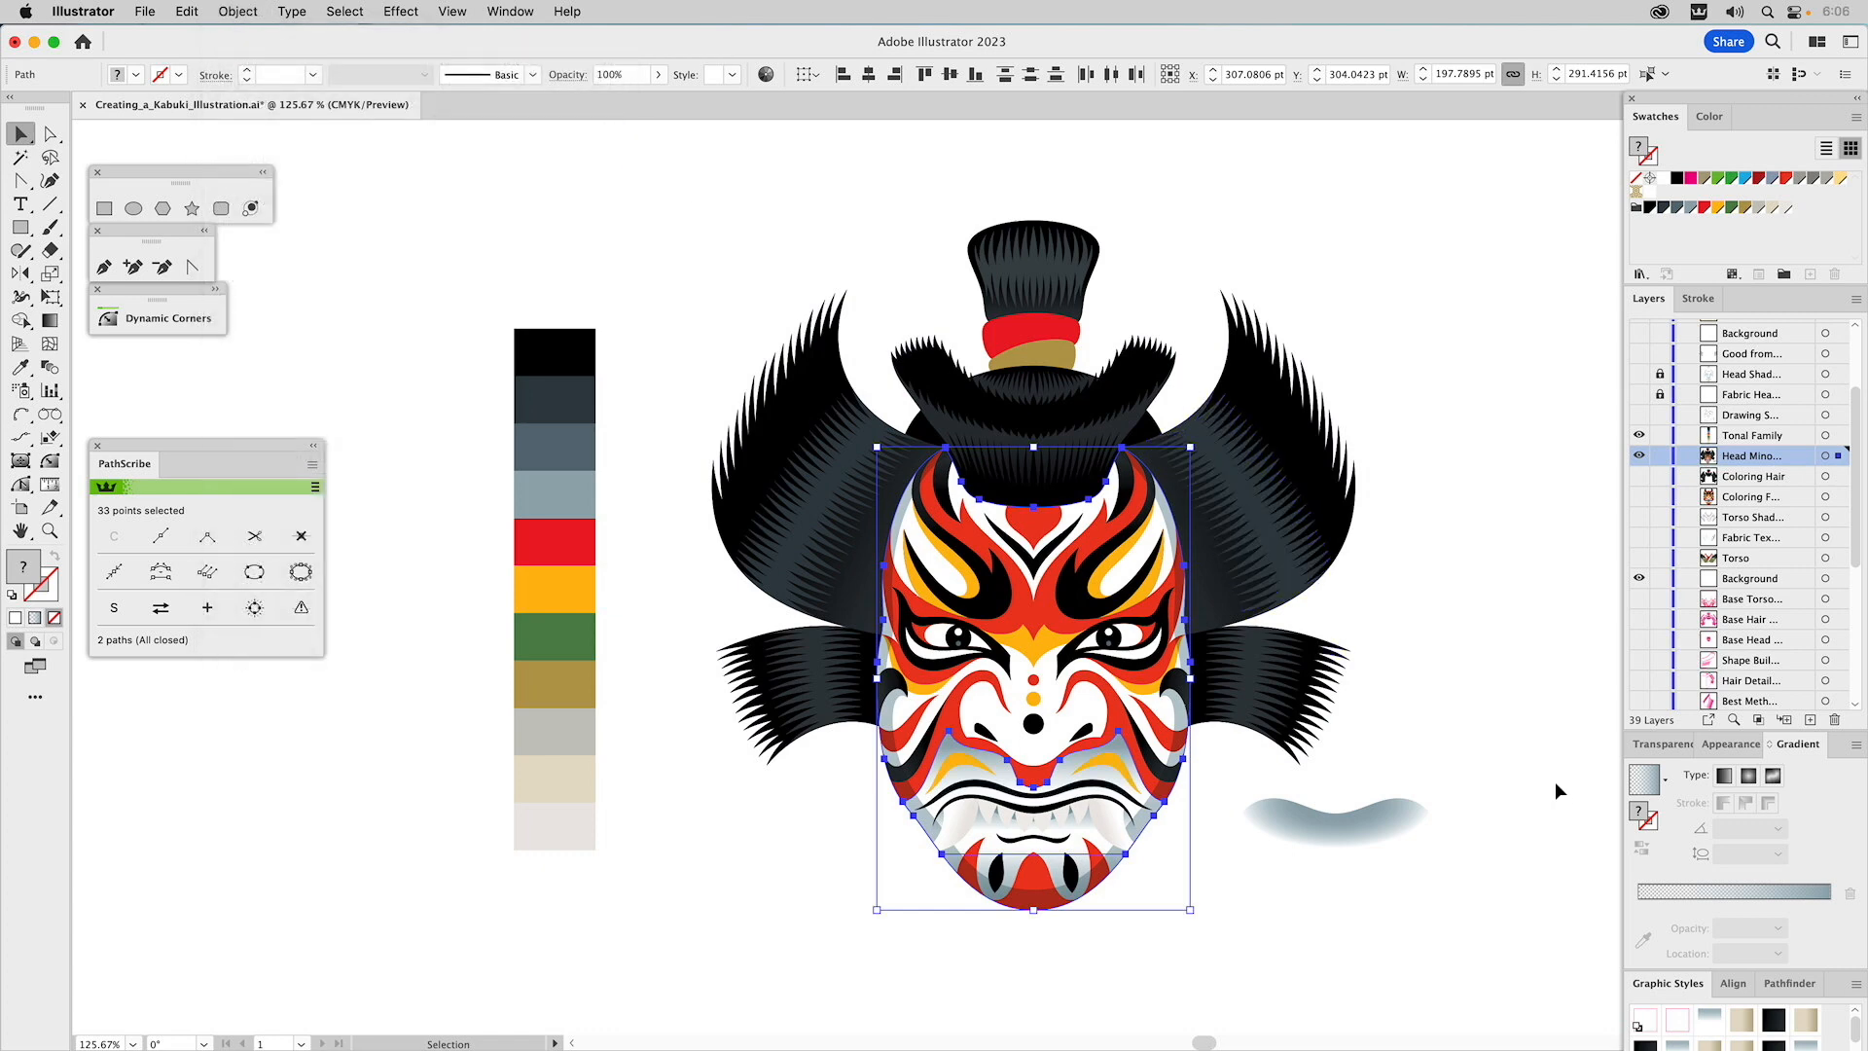
click(1511, 604)
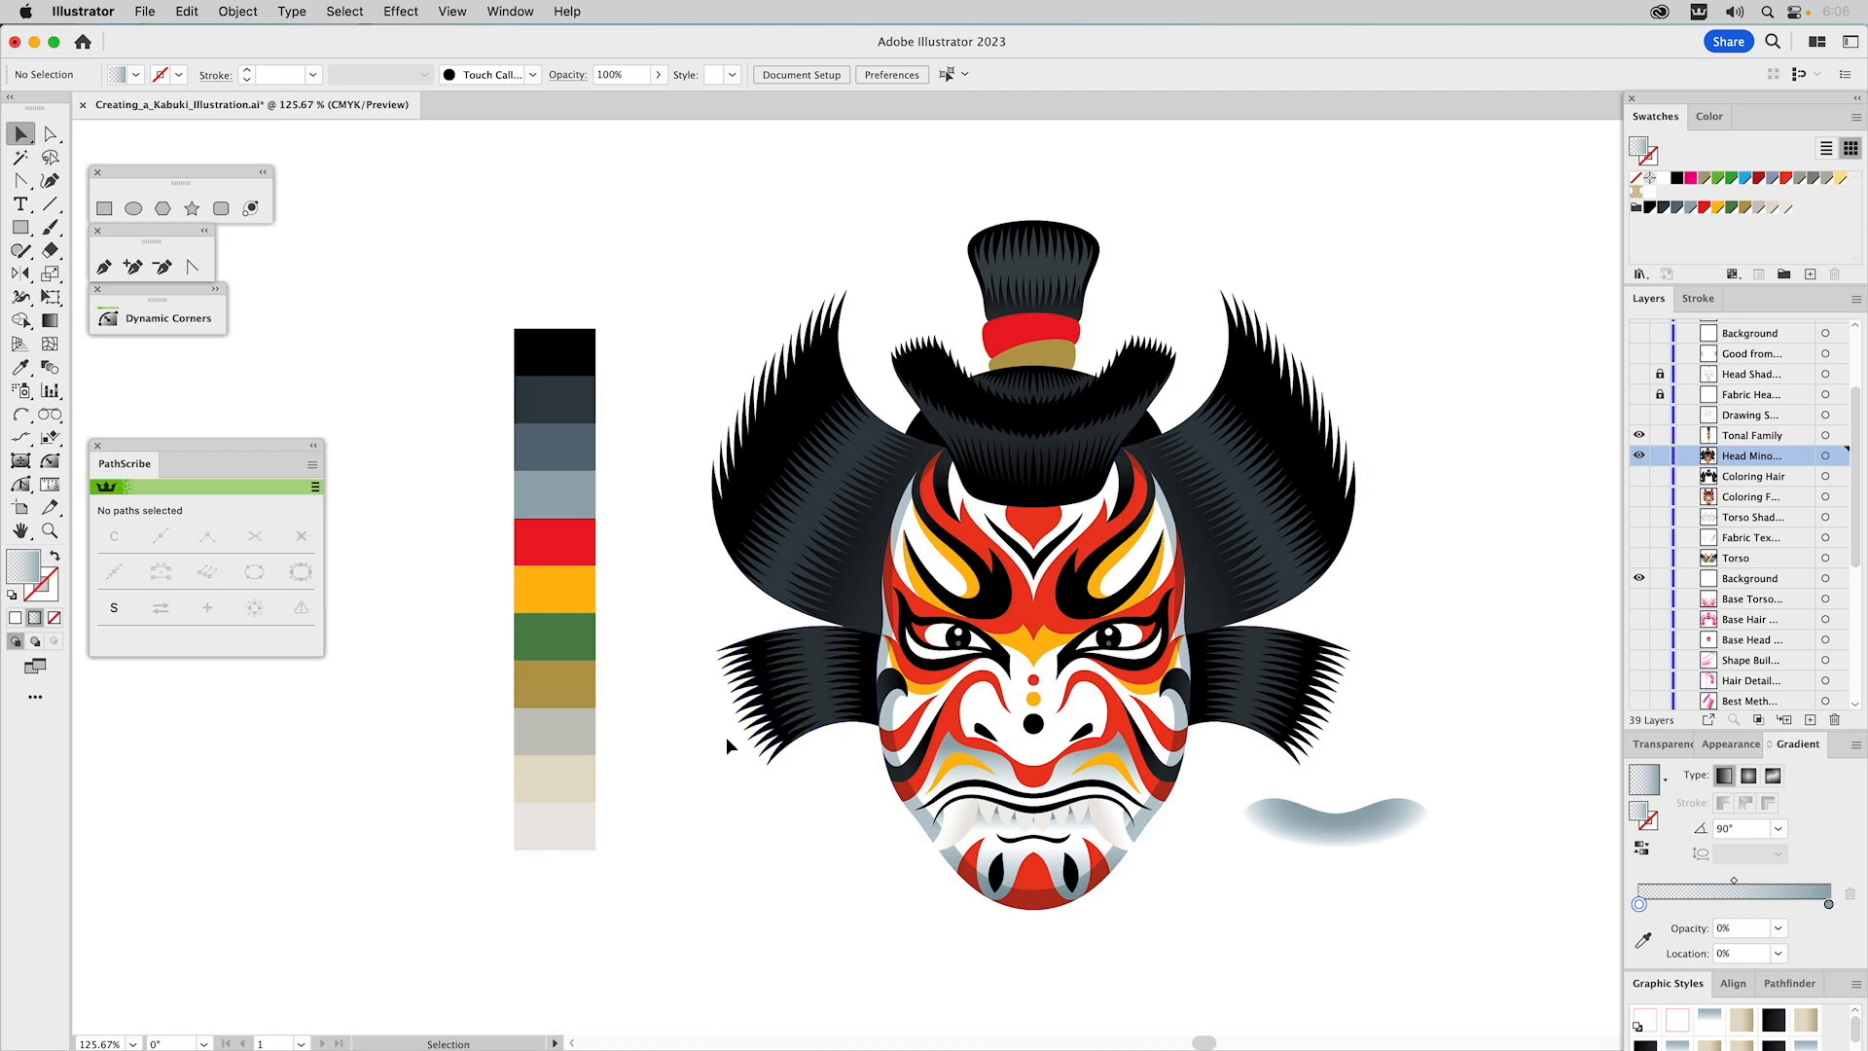
Inspect the blue-grey and white colour stops of the radial gradient on the loose crescent shape beside the face.
click(1368, 820)
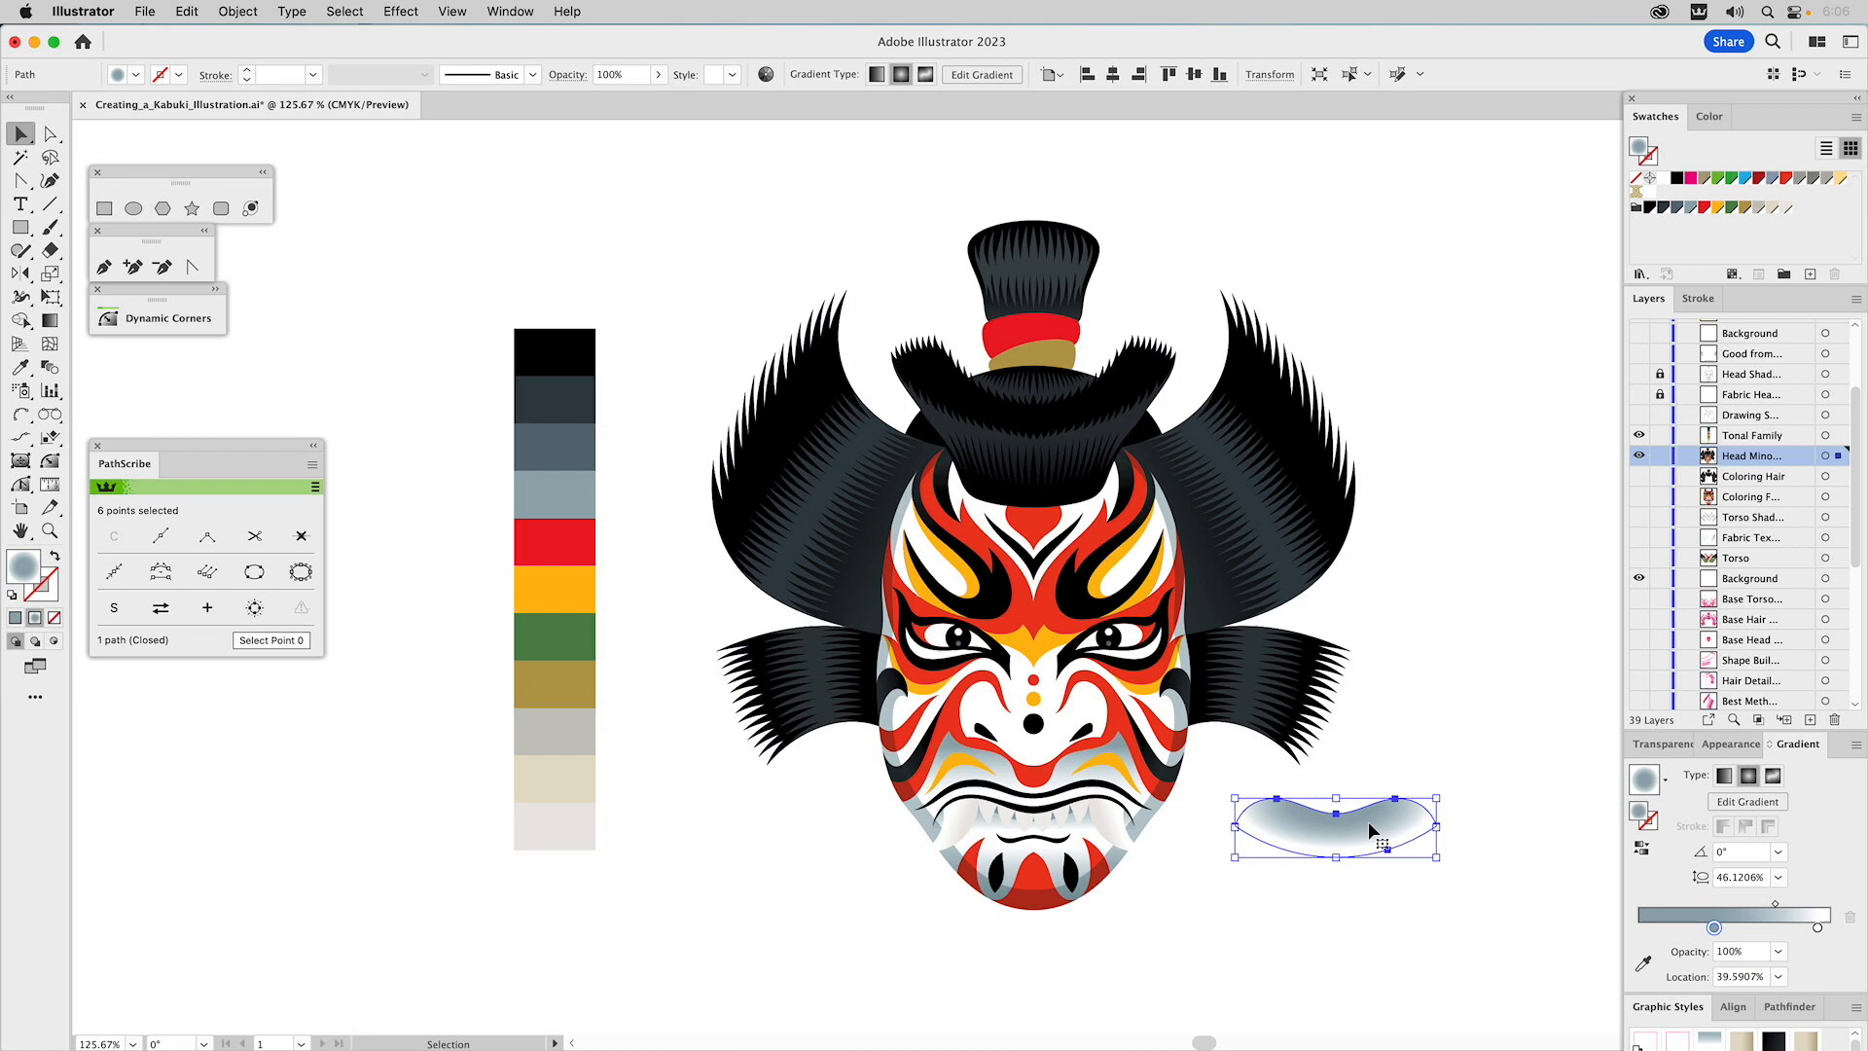
drag(1374, 817, 1023, 807)
click(51, 321)
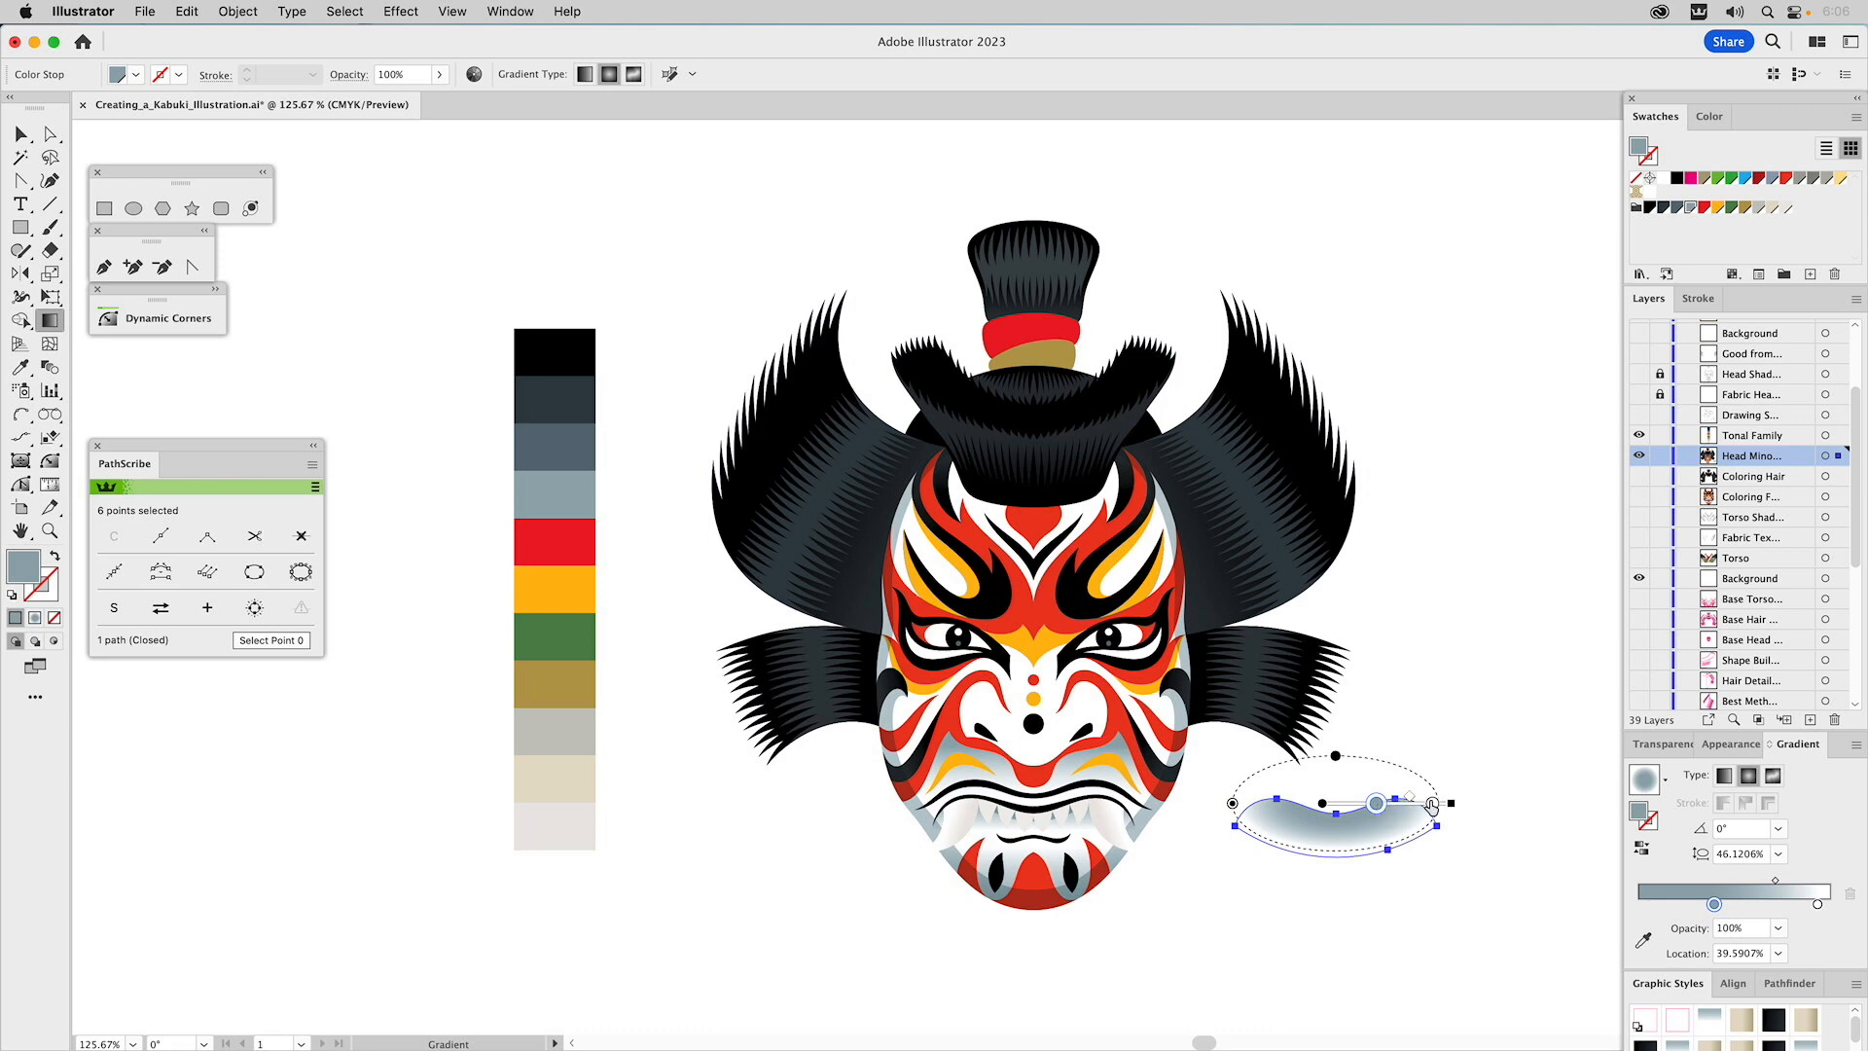
click(1432, 804)
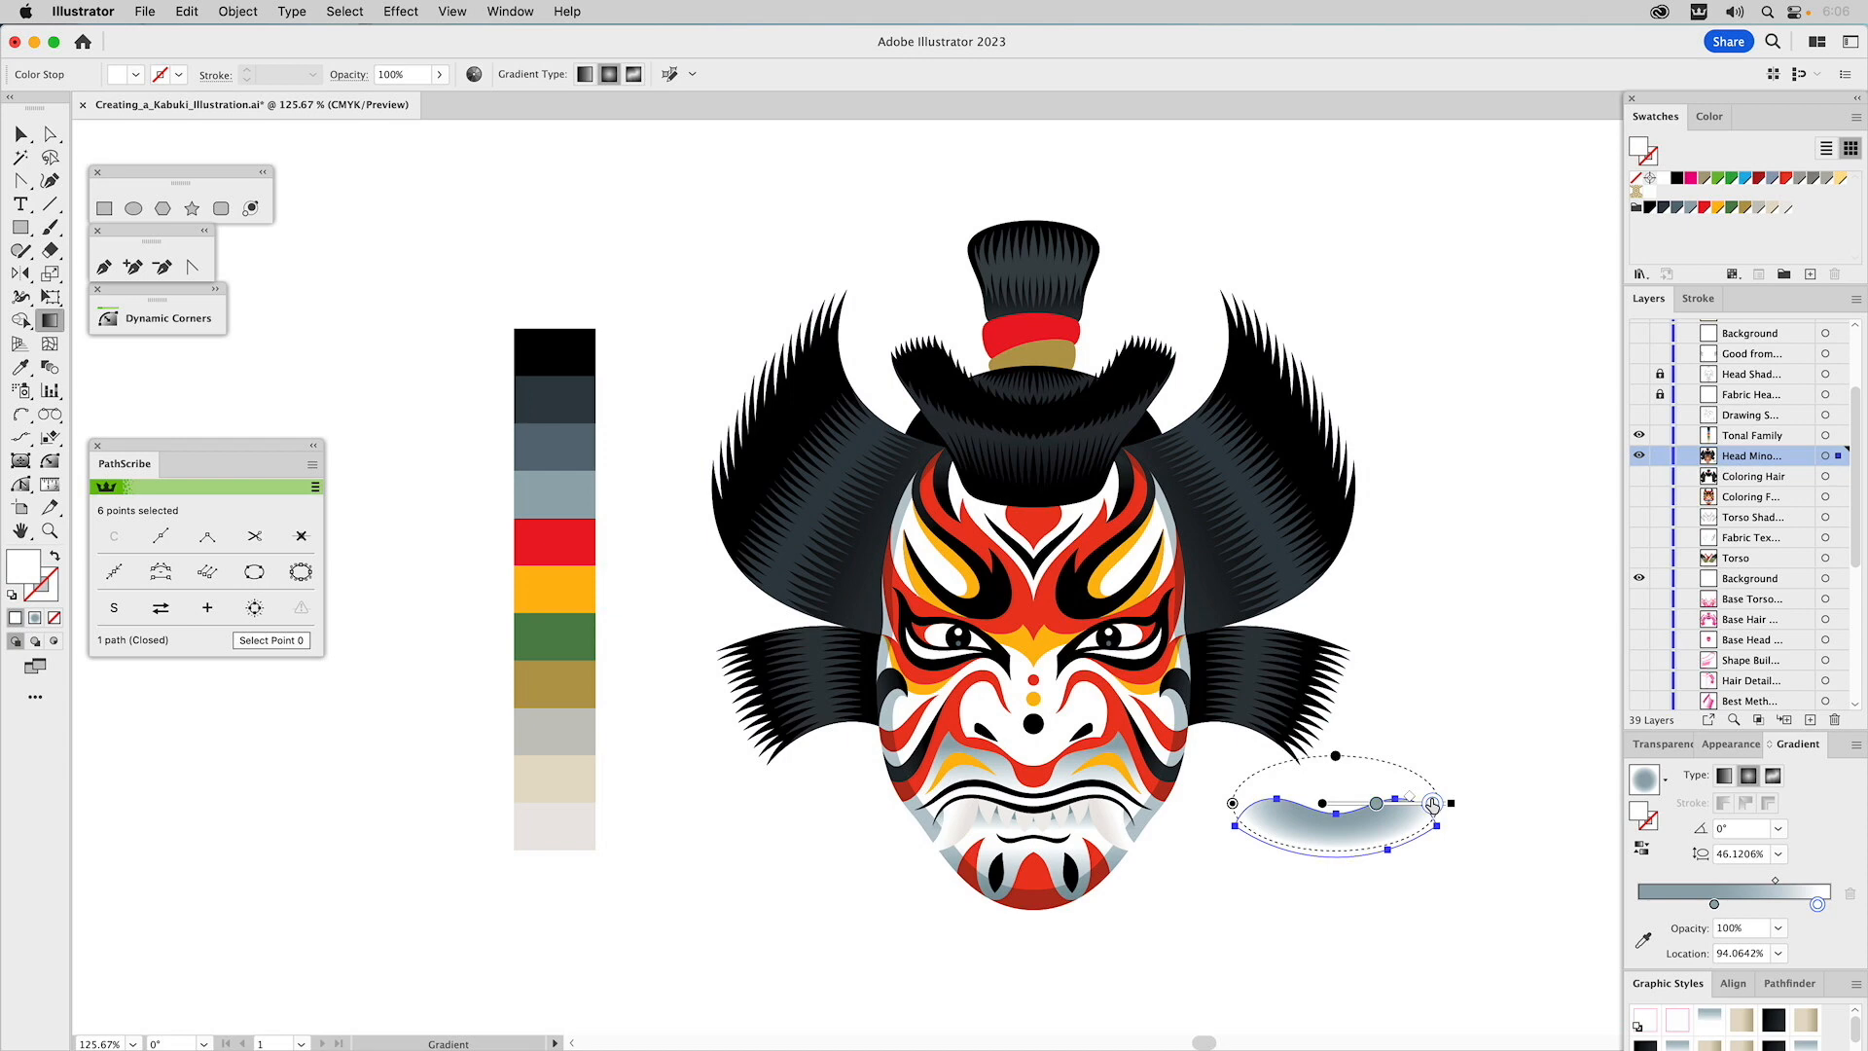
click(1472, 698)
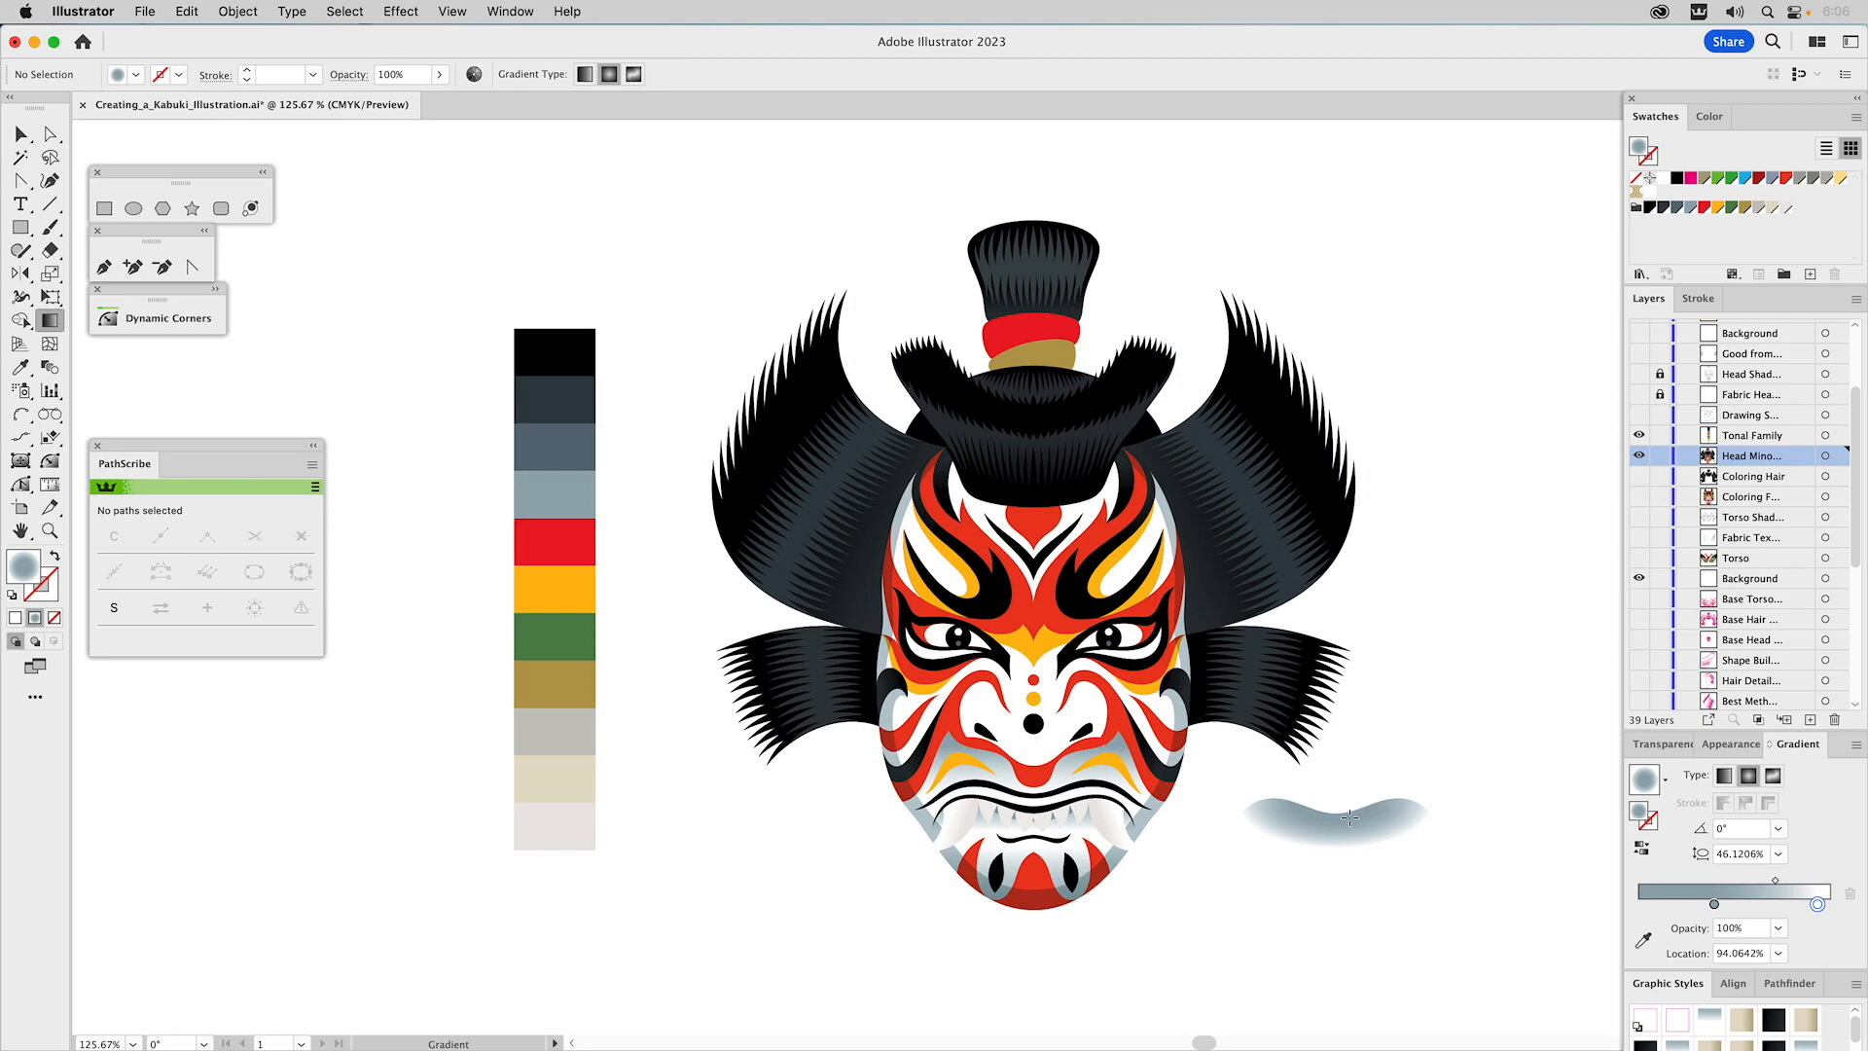
Set the blending mode of the gradient shading shape around the mouth to Multiply.
key(v)
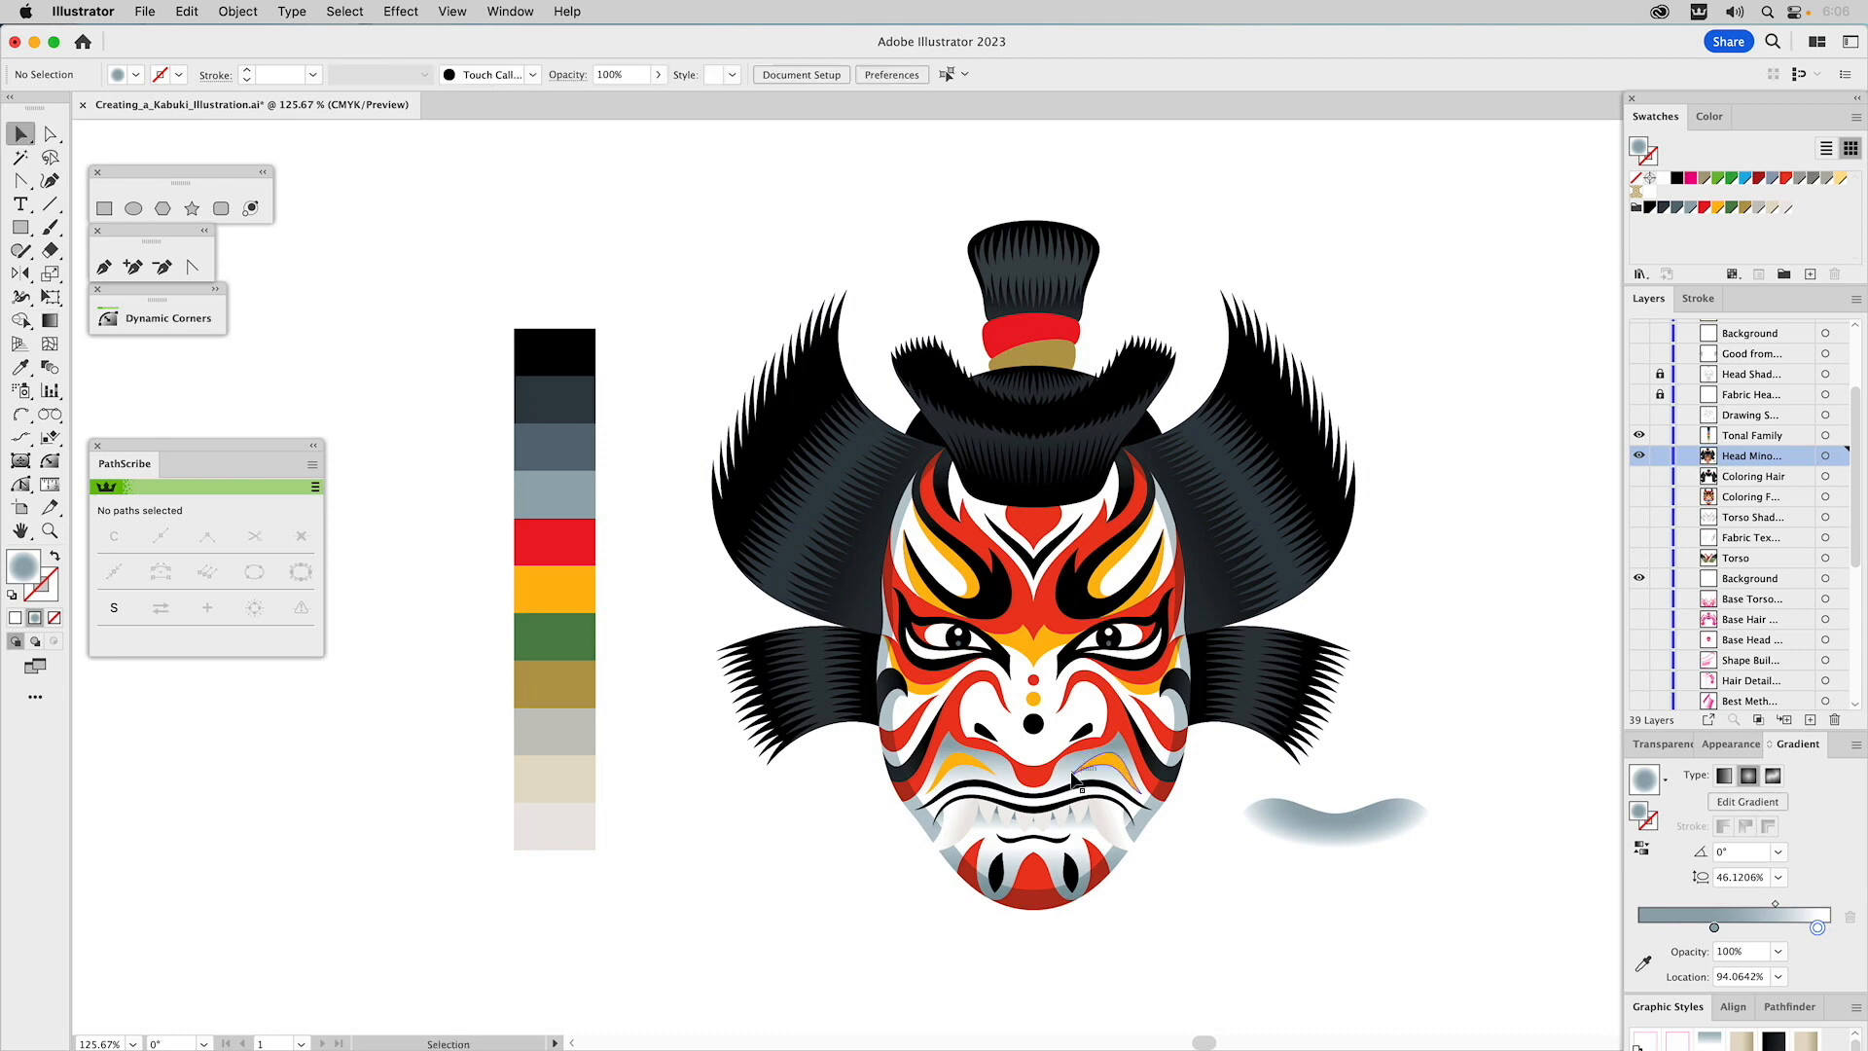
click(1070, 774)
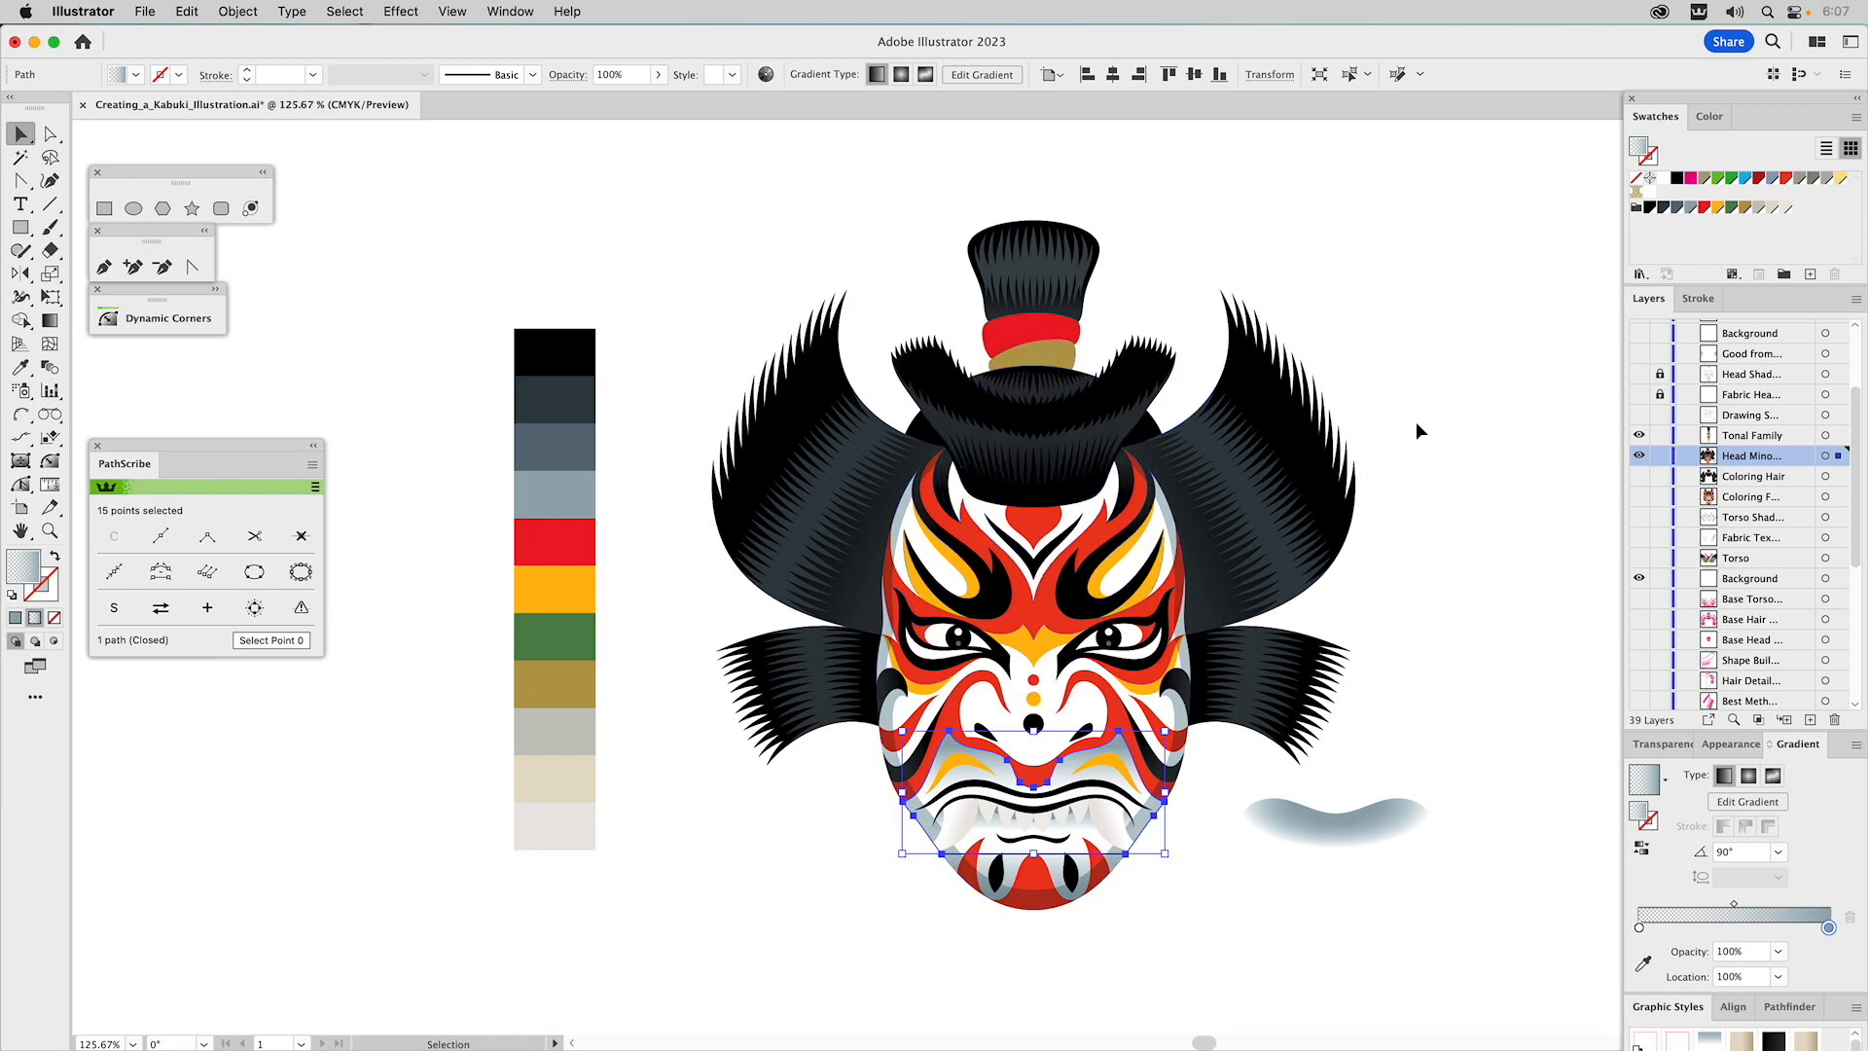
click(1662, 744)
click(1673, 775)
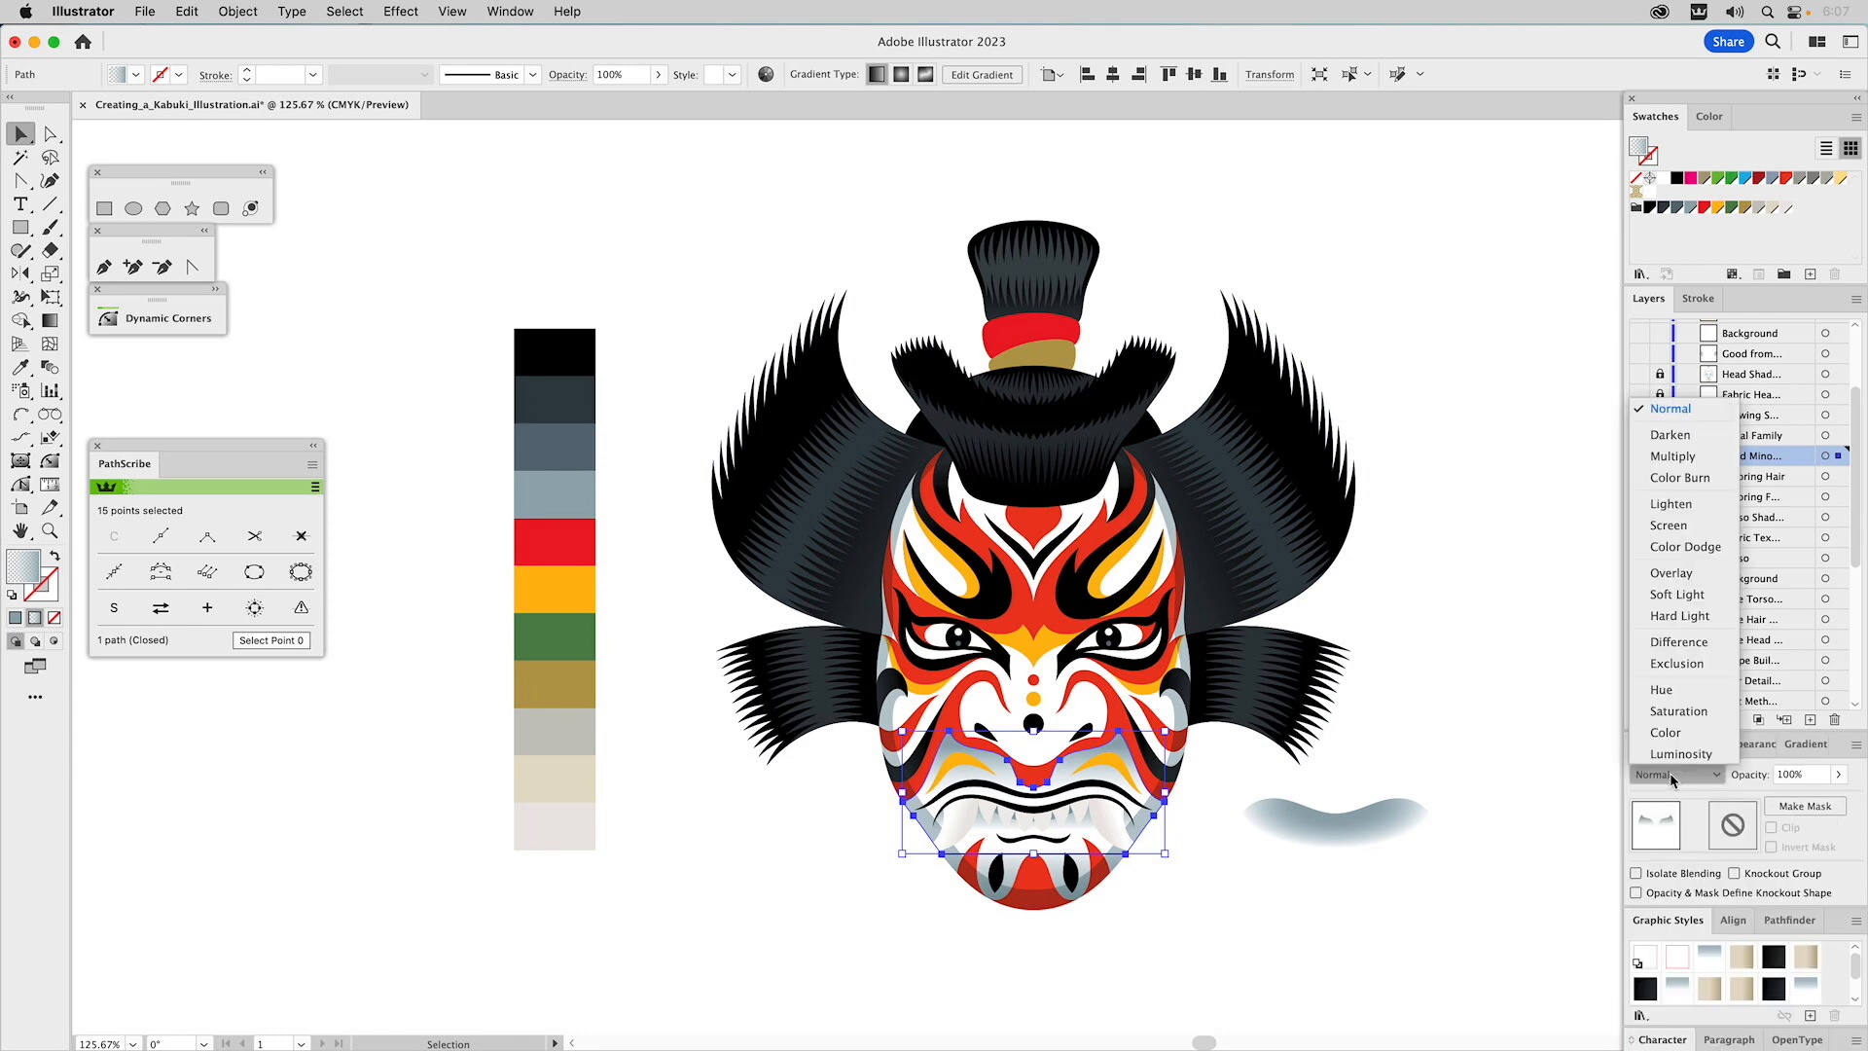
click(1689, 455)
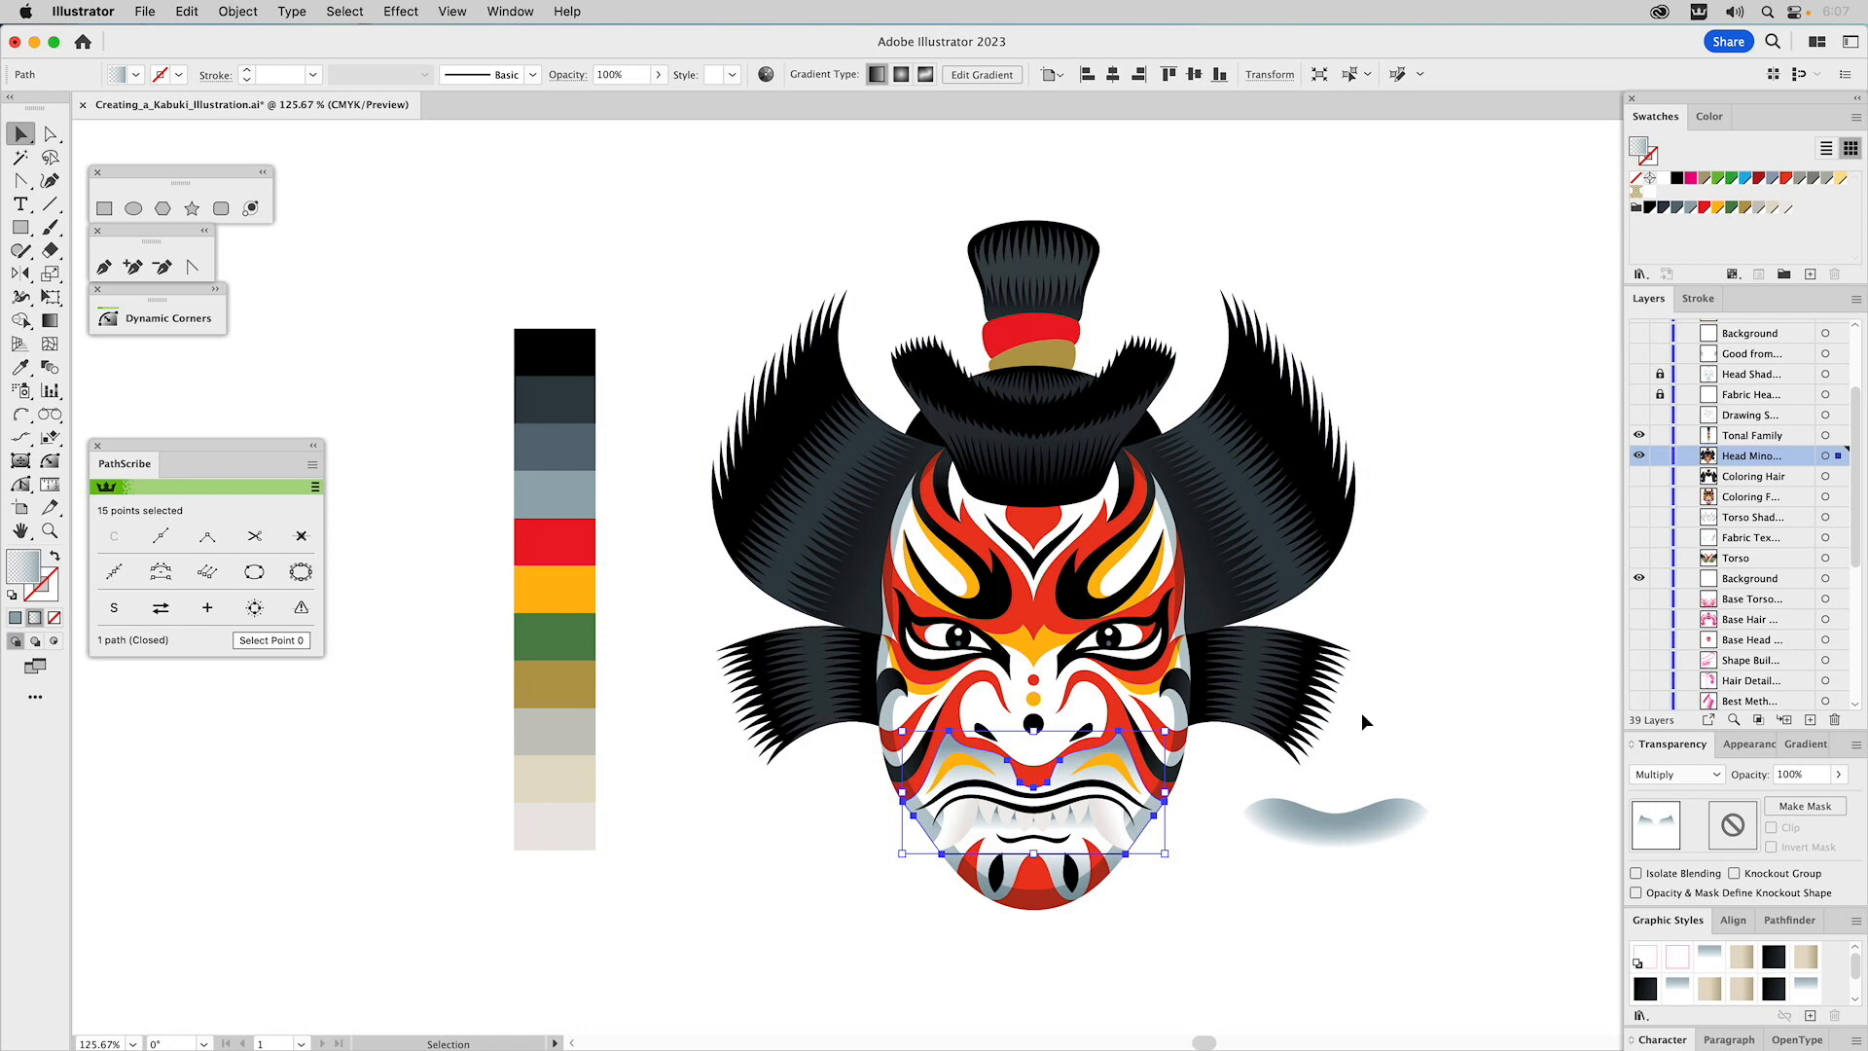
Move the loose crescent shape onto the teeth, centred on the mouth, and set it to Multiply at 85% opacity.
click(1352, 822)
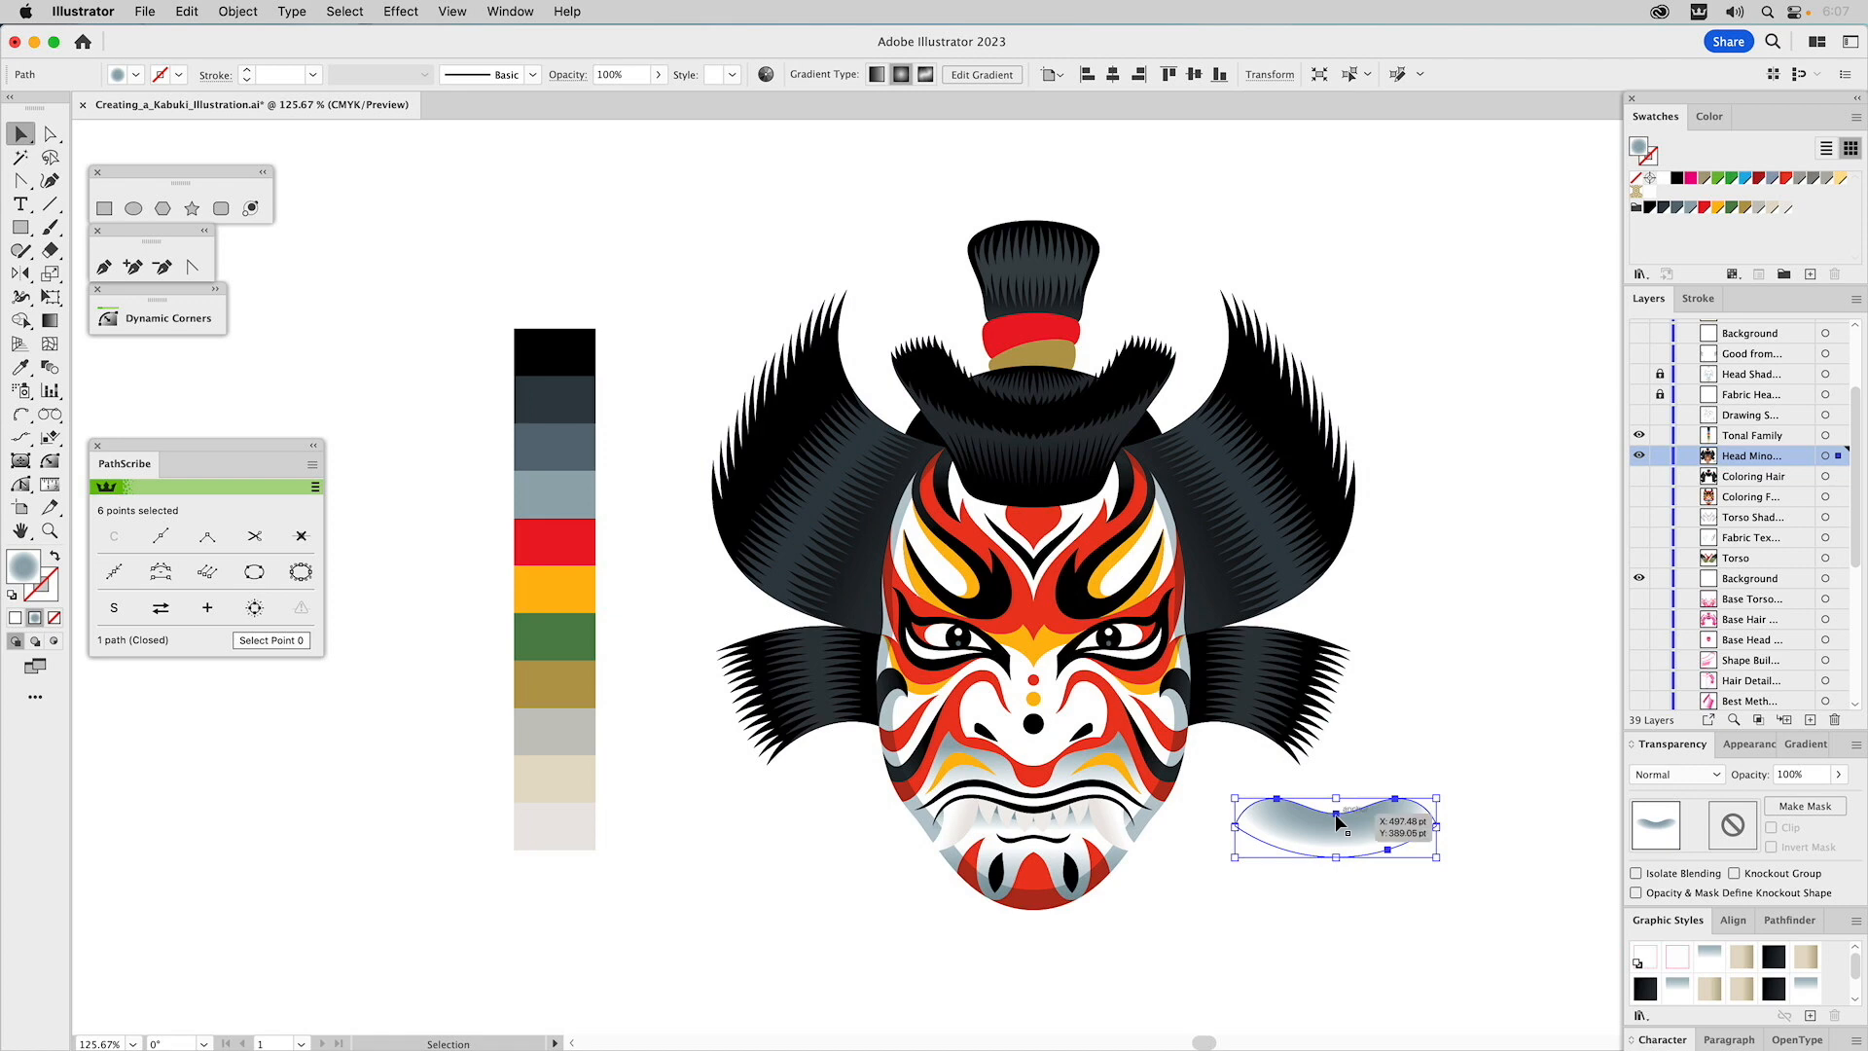
drag(1339, 822, 1037, 822)
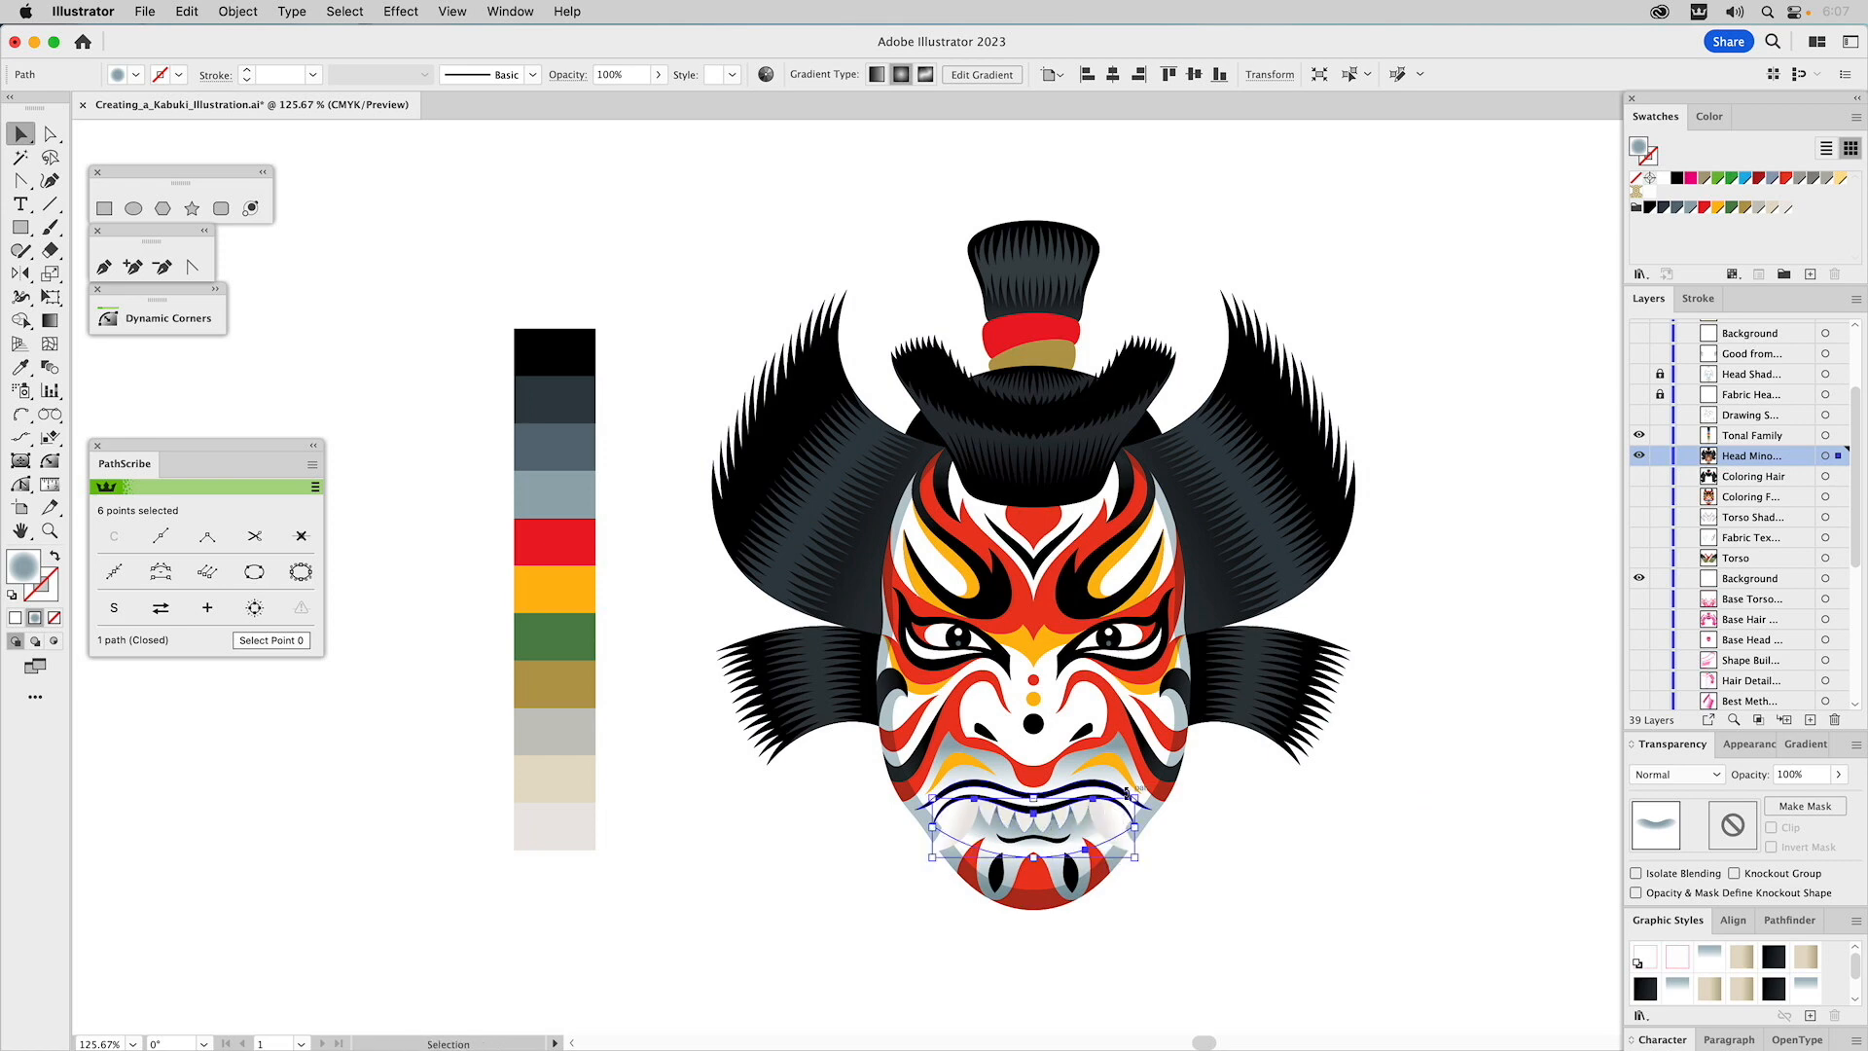
click(1669, 775)
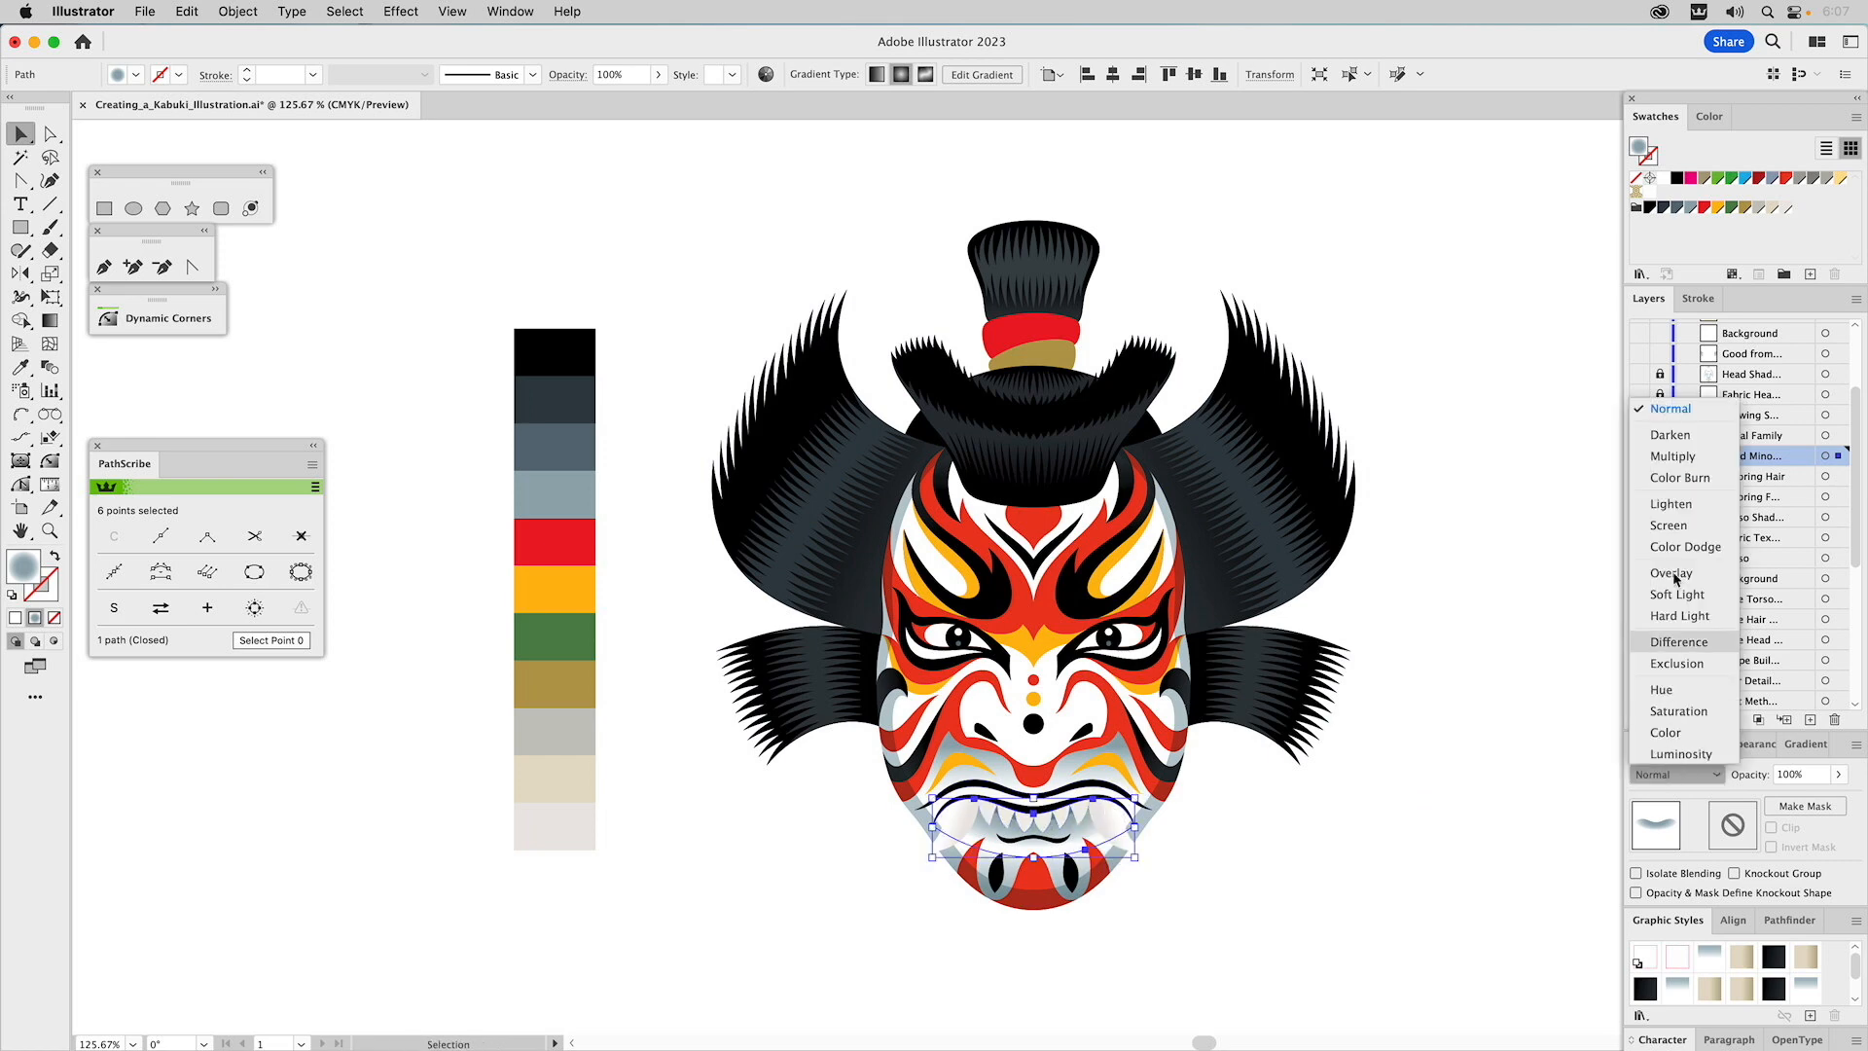
click(1672, 458)
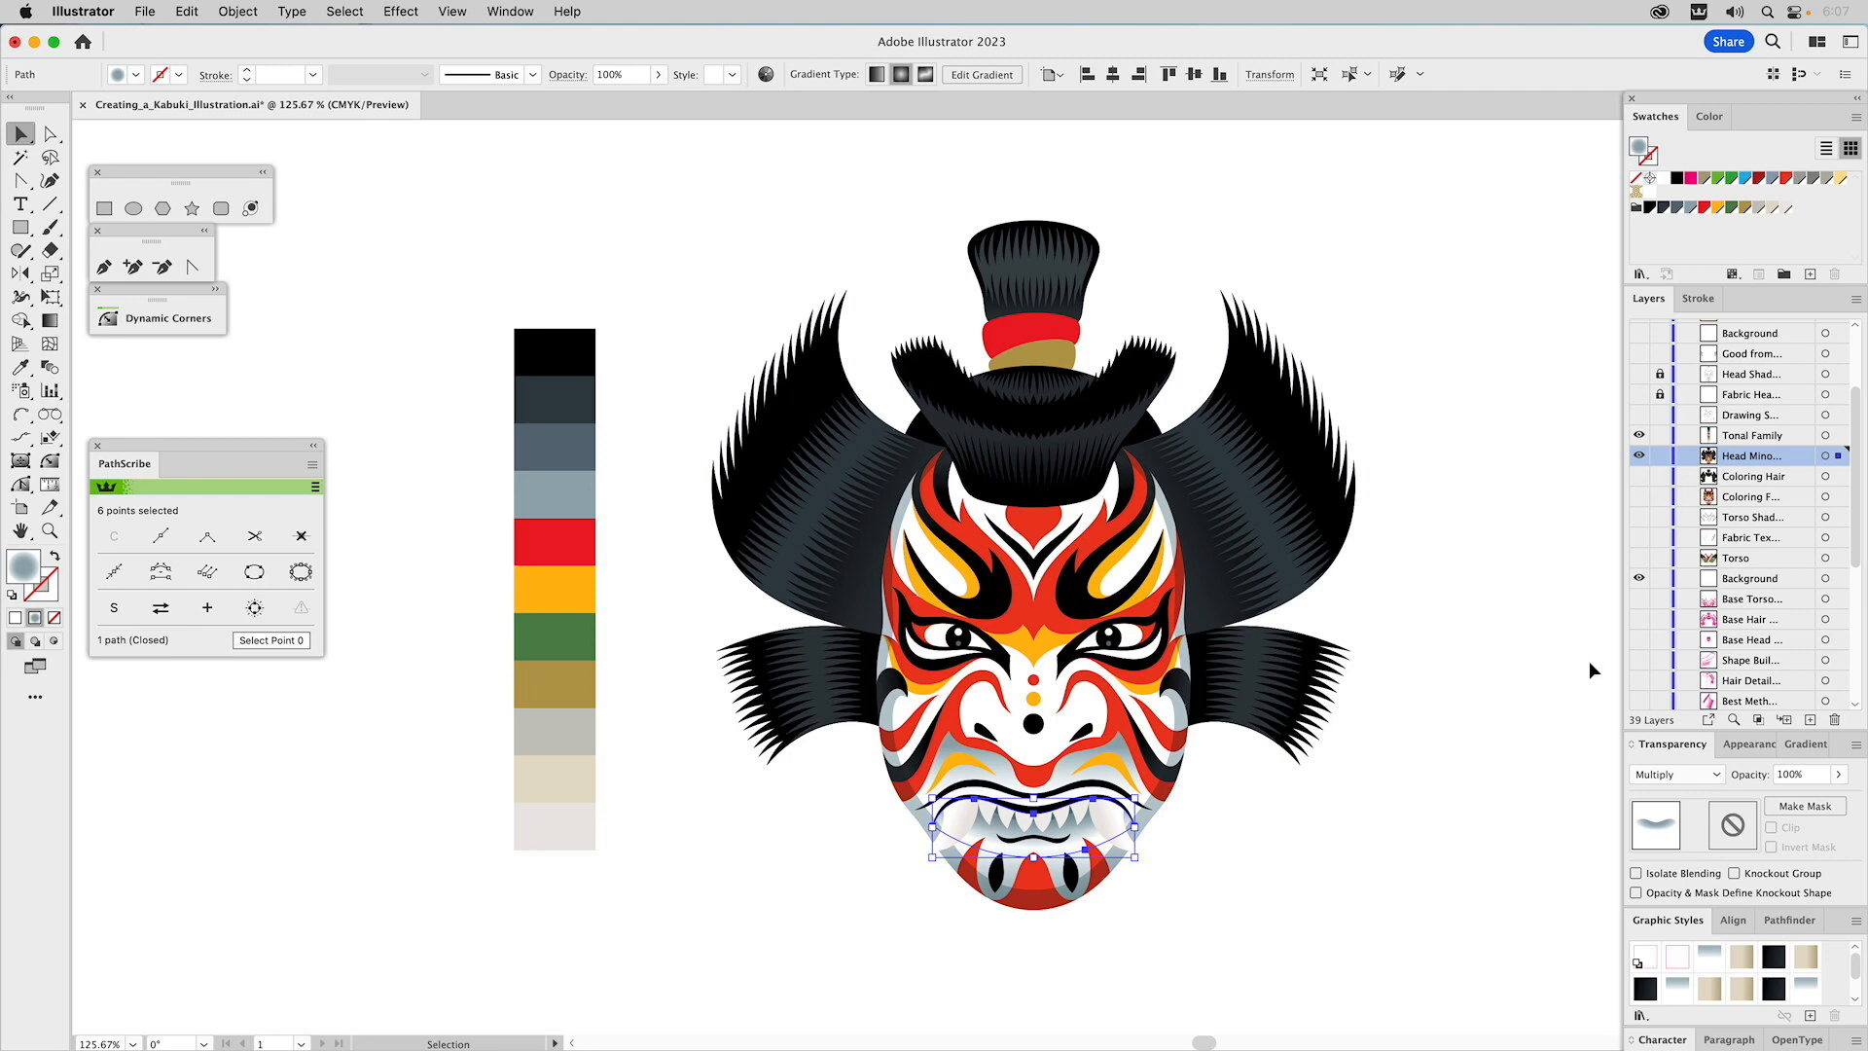
click(1795, 774)
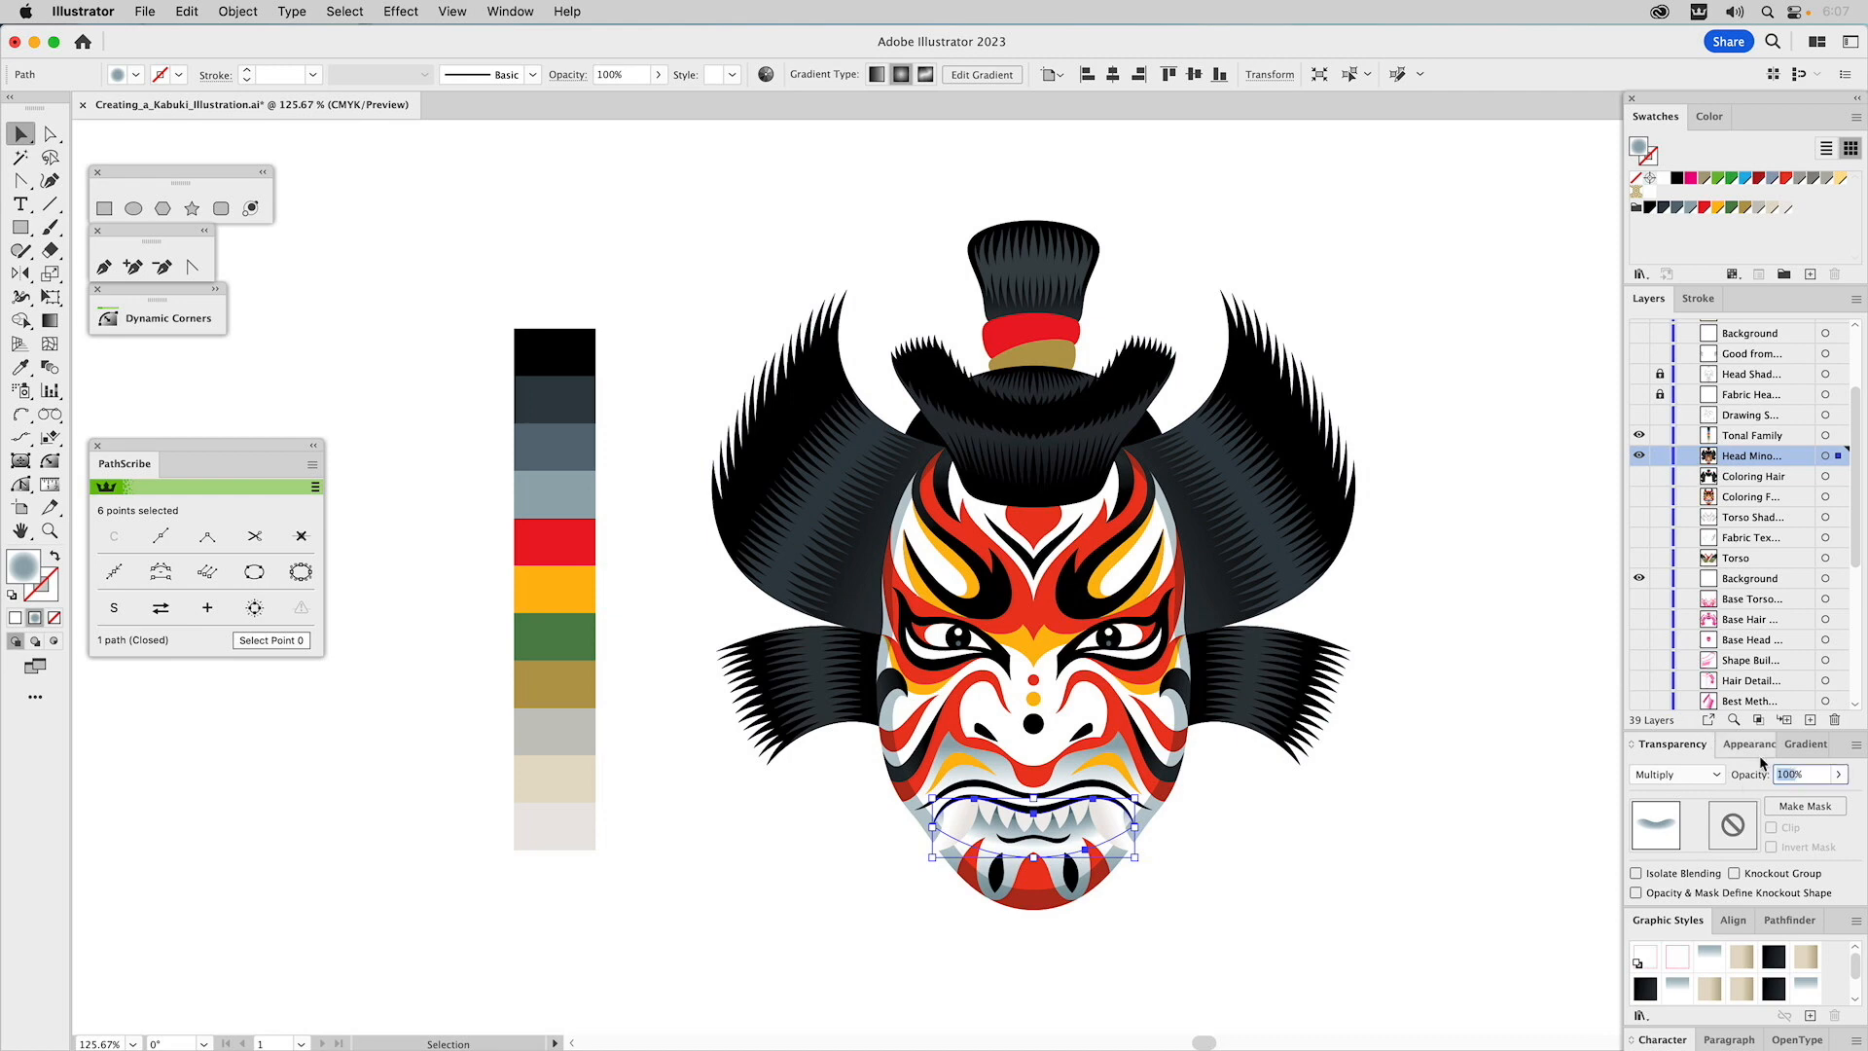
text(85)
key(Return)
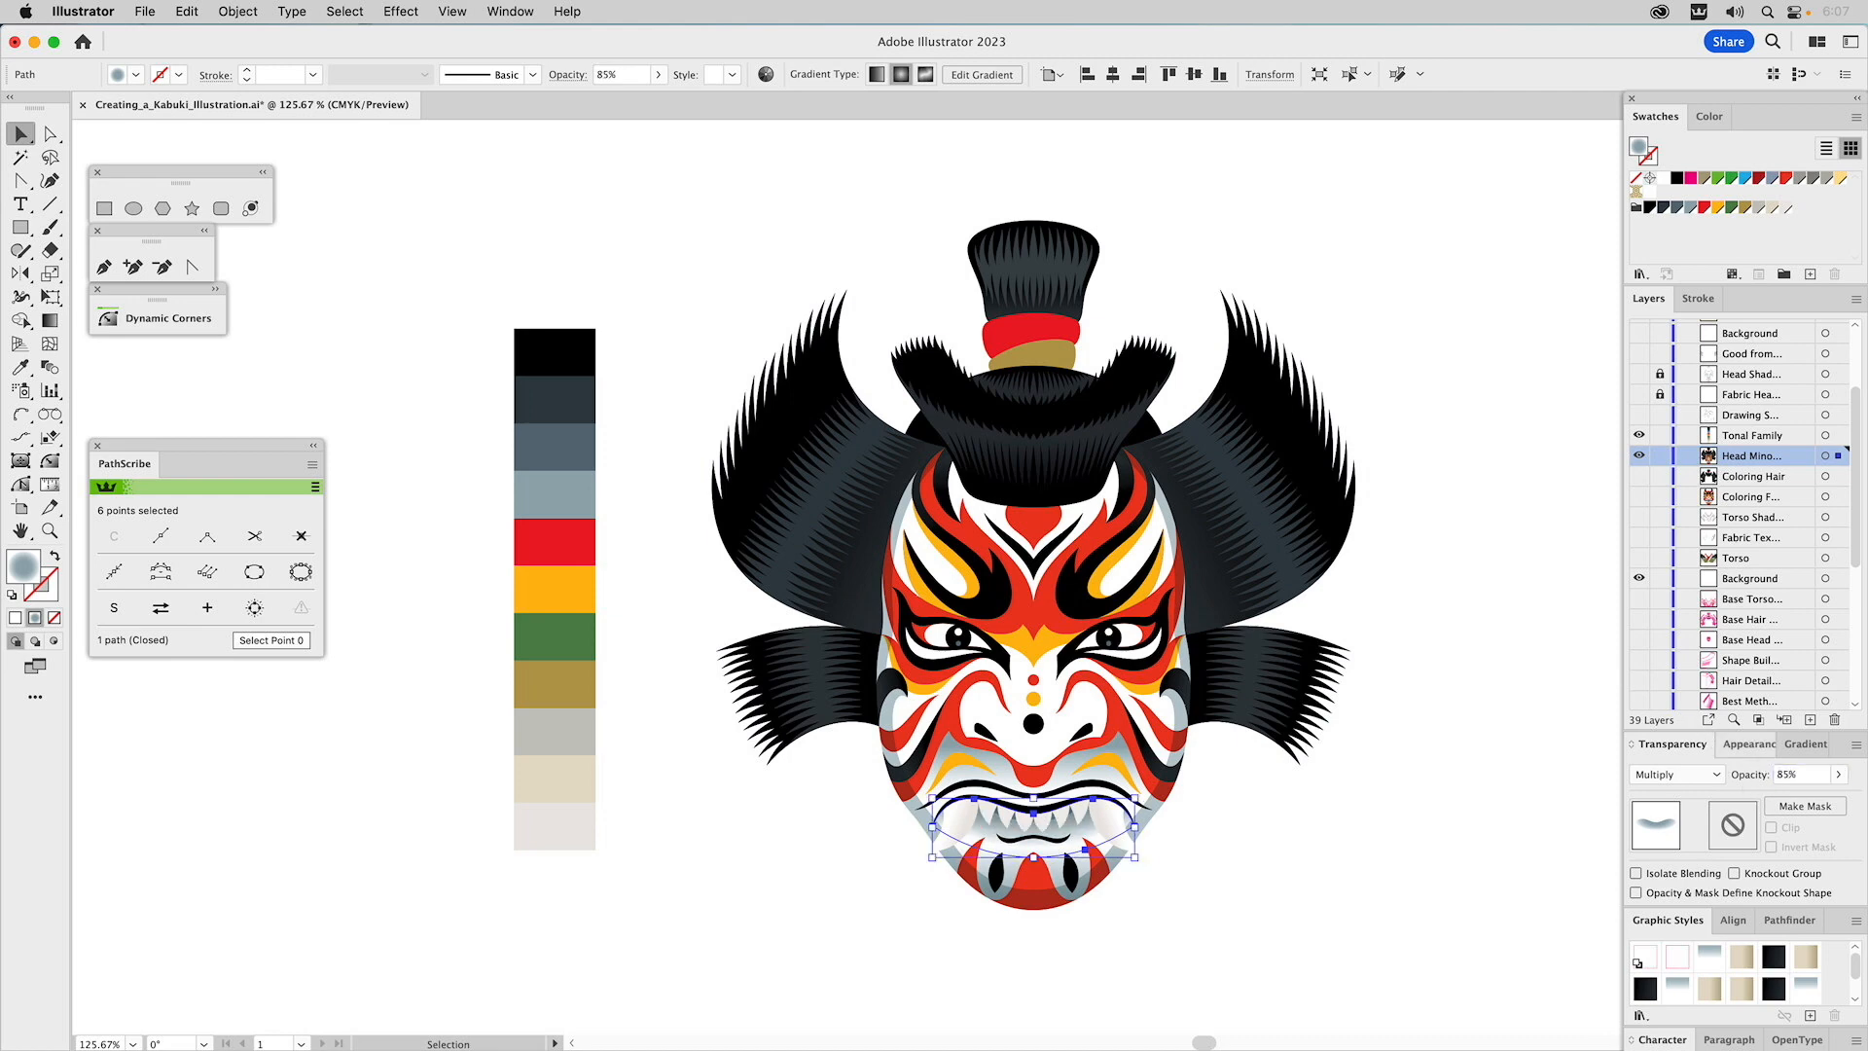
click(1504, 575)
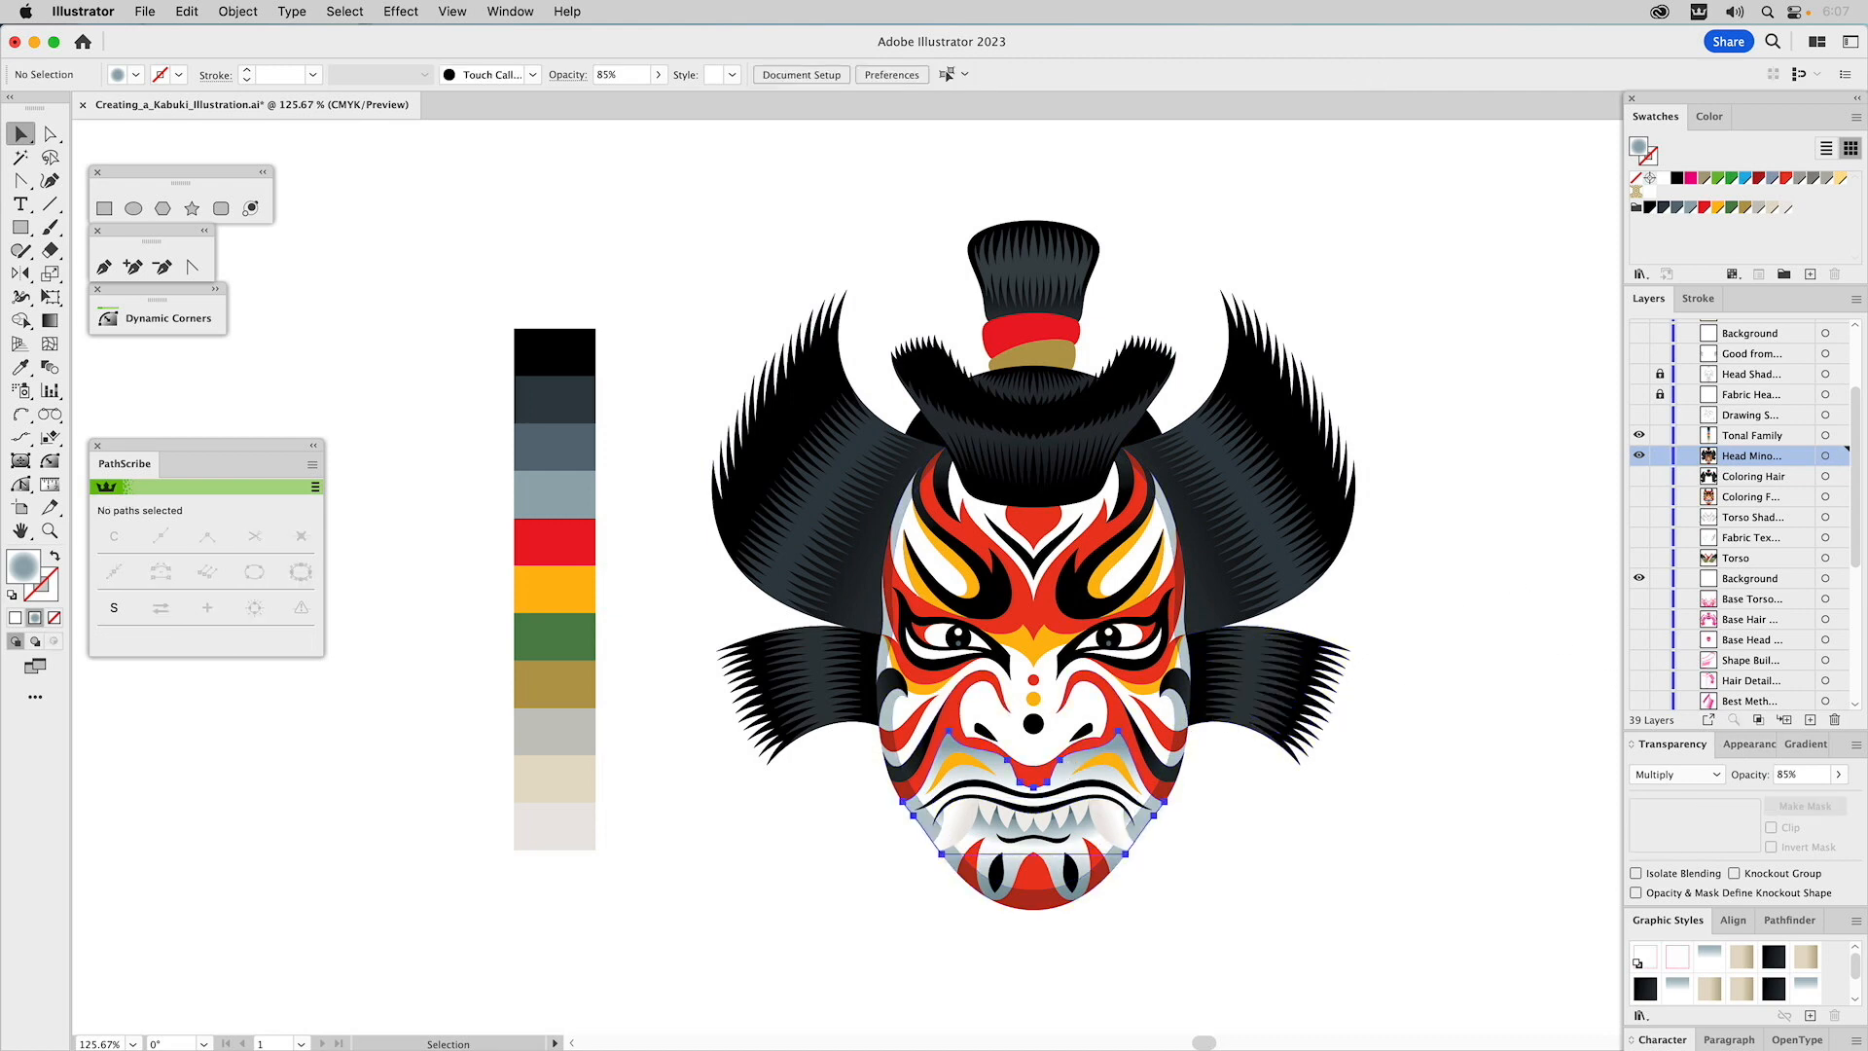
Try 75% opacity on the larger mouth-area shading shape, and set it back to 100%.
click(1073, 771)
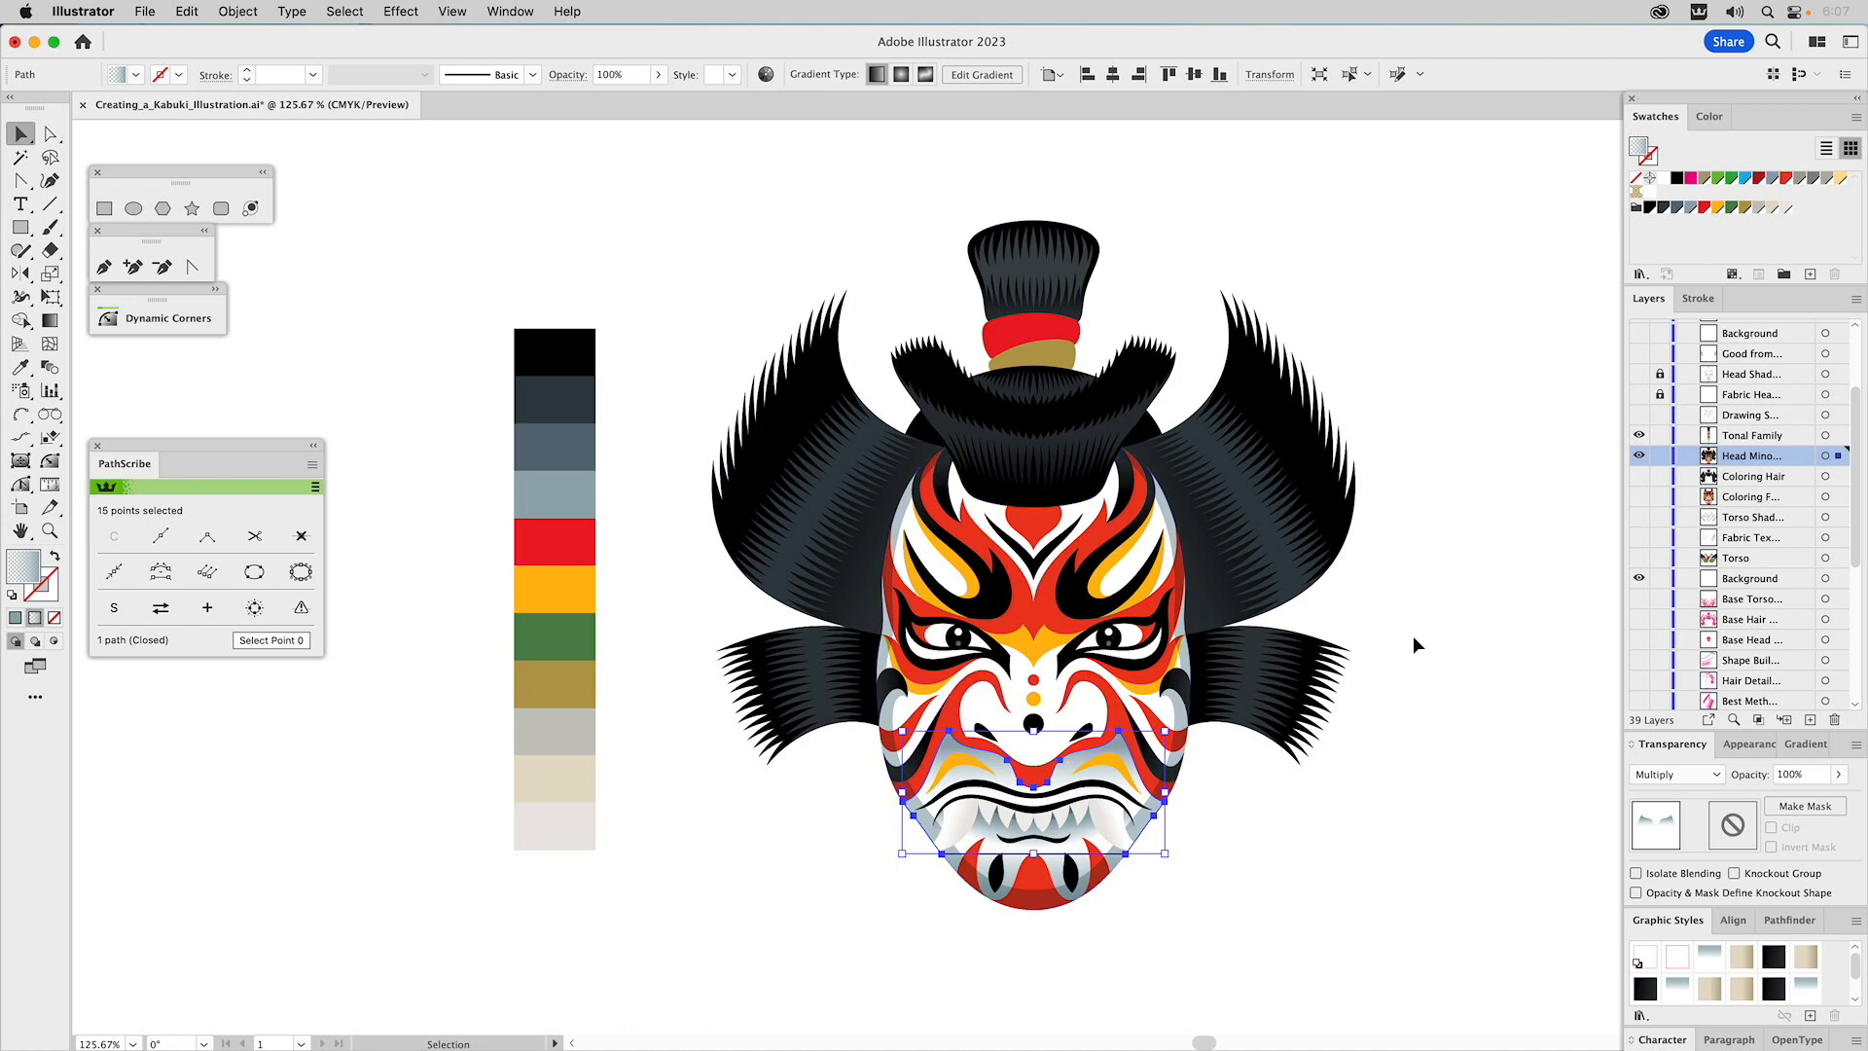
click(1798, 774)
text(75)
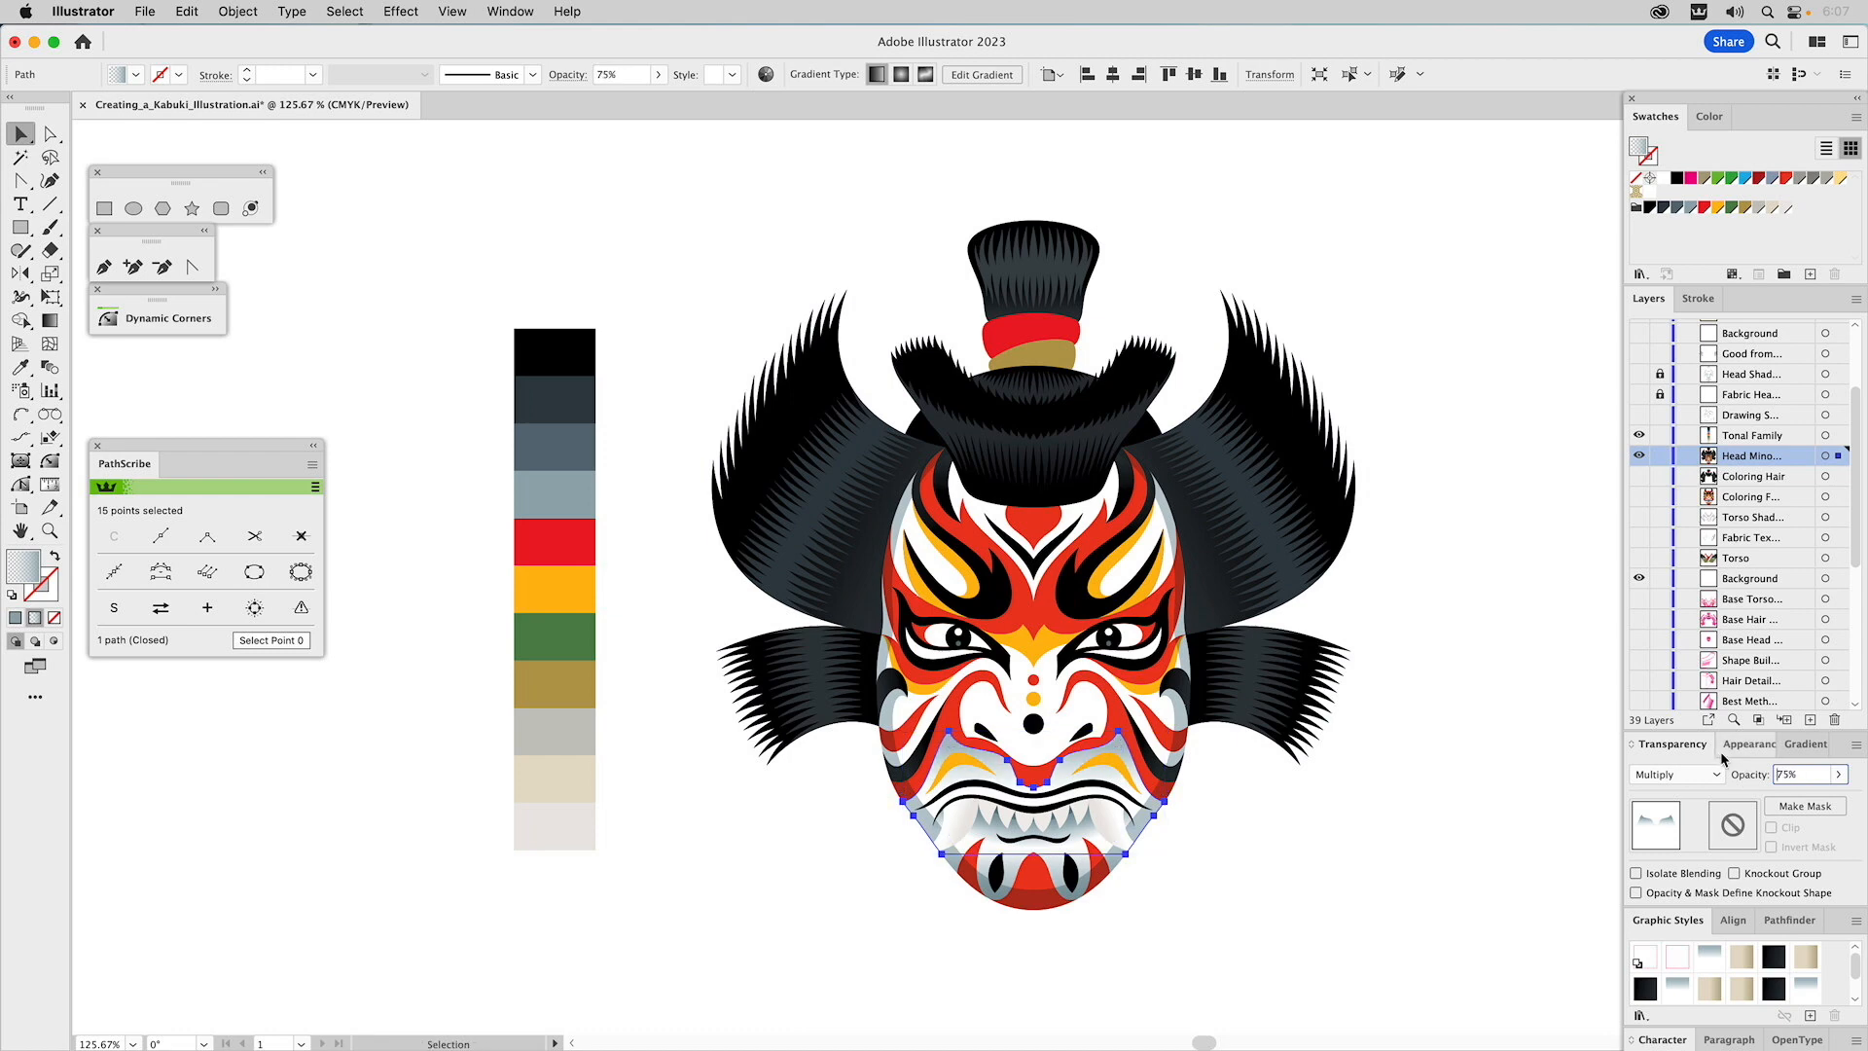
click(1839, 775)
drag(1820, 800, 1862, 807)
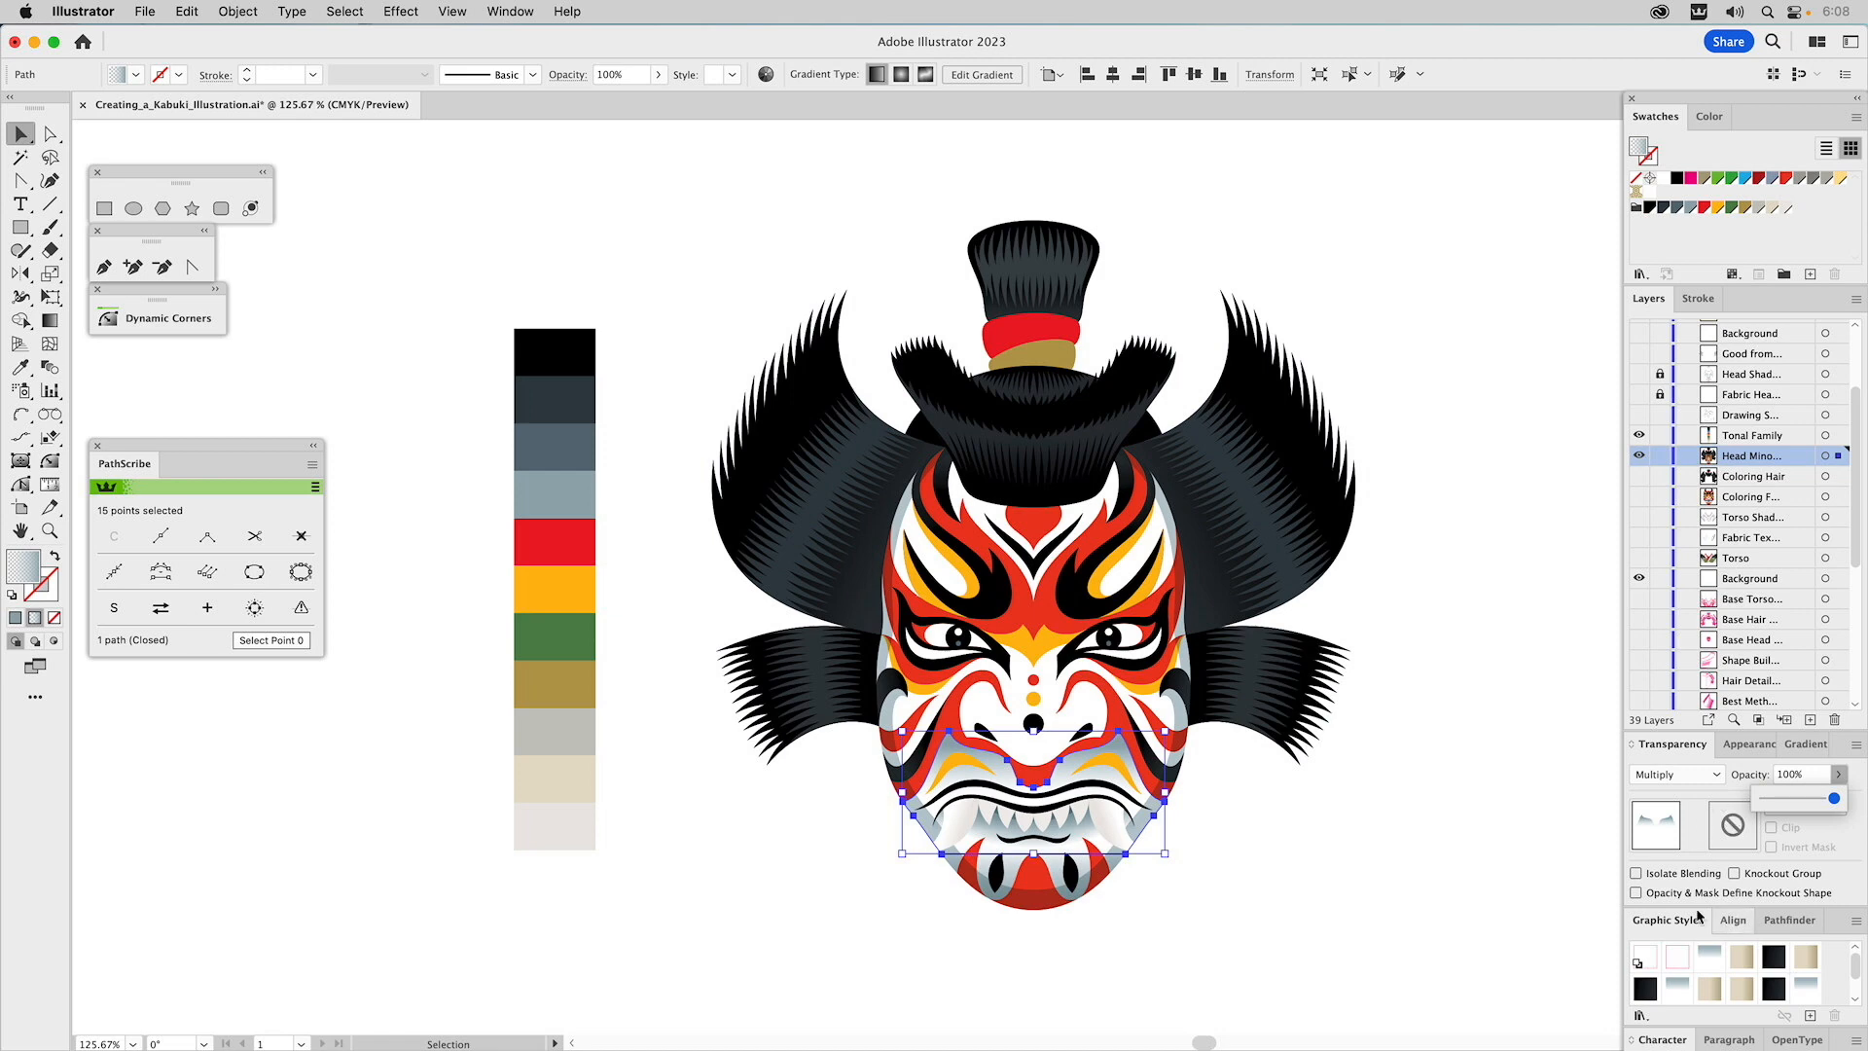
Set the tint of the blue-grey stop in the mouth-area shape's gradient to 75%.
click(1806, 744)
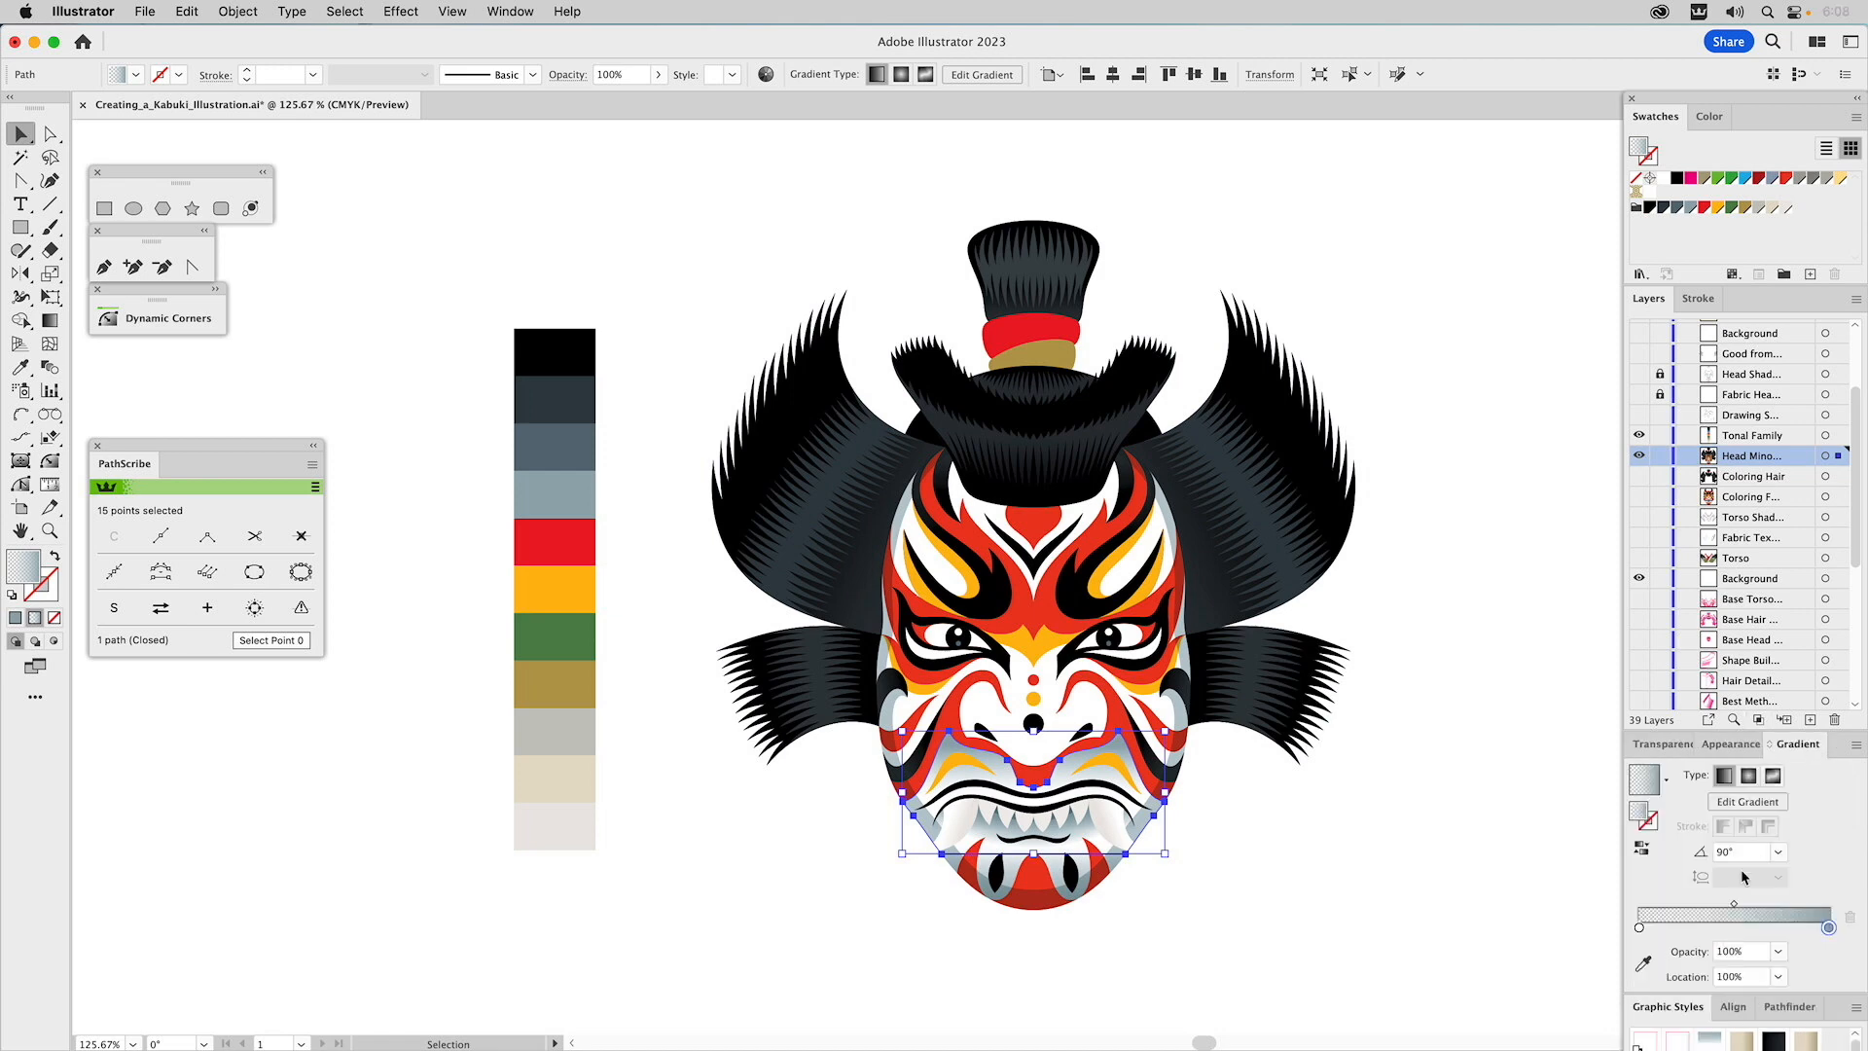
click(1830, 927)
click(1709, 116)
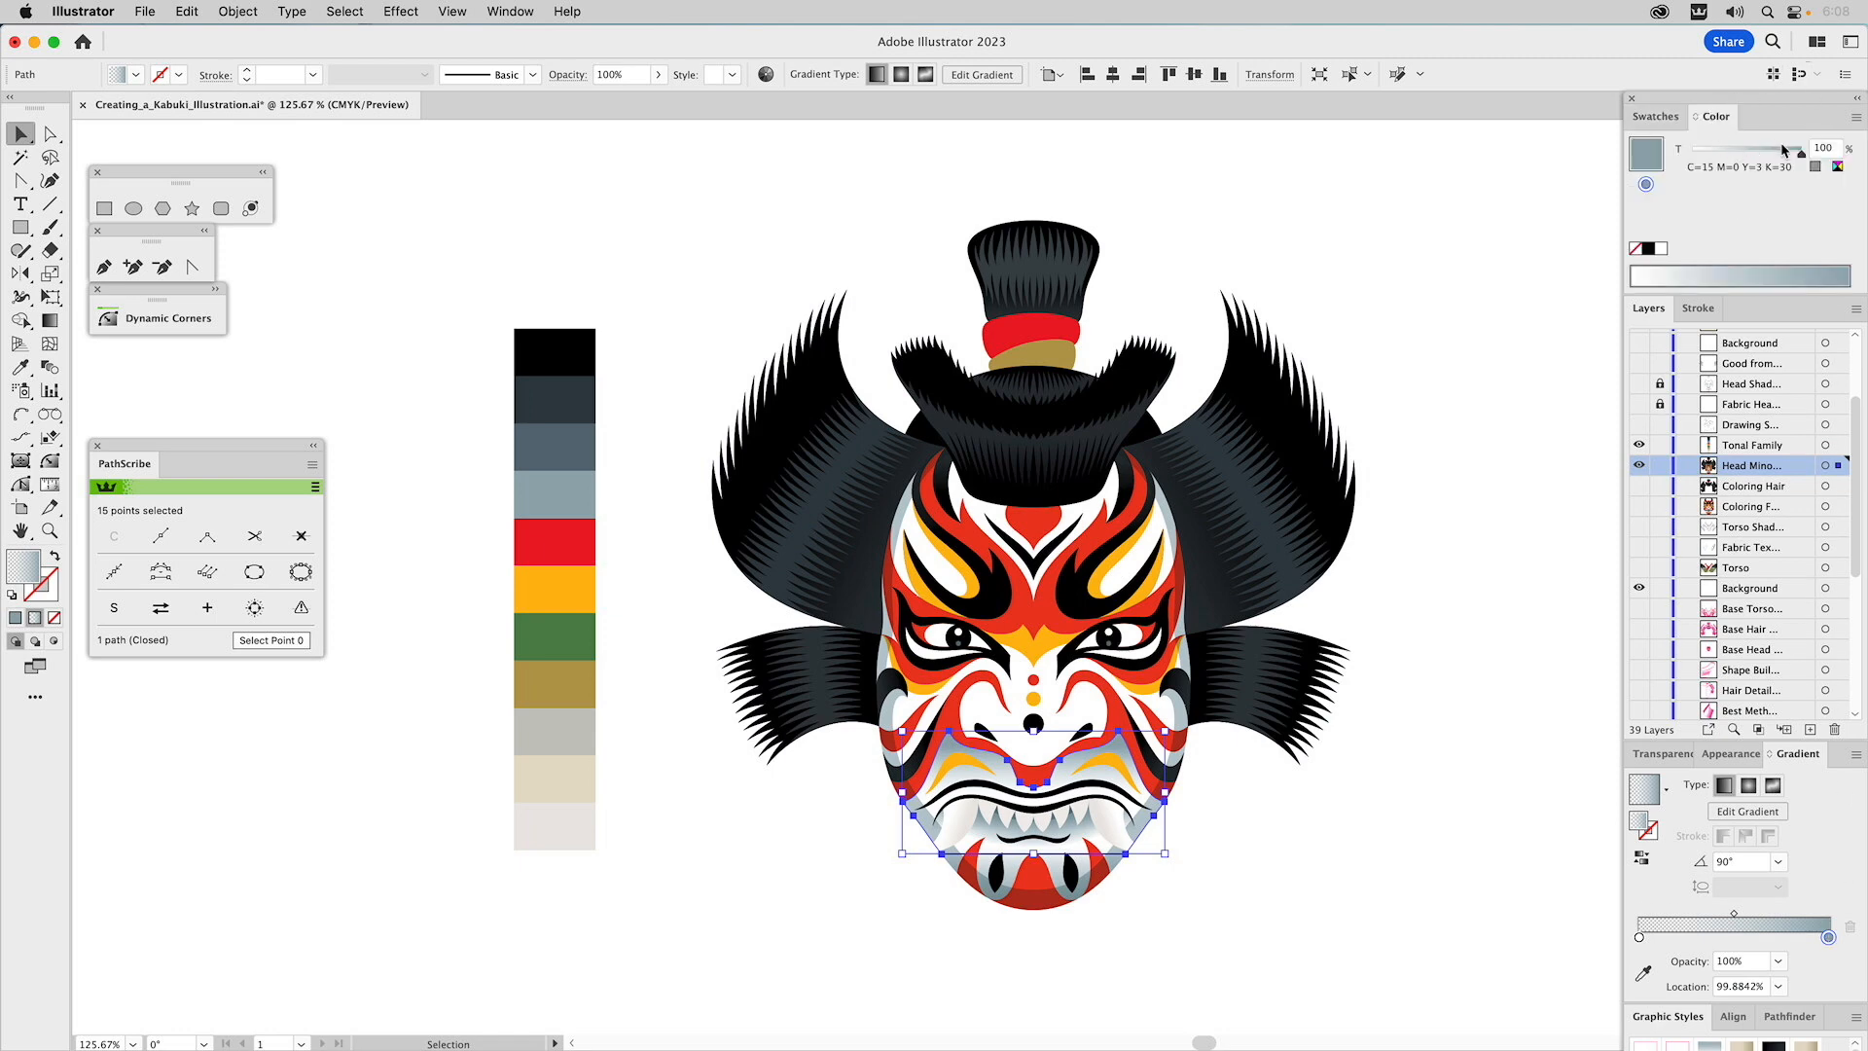
drag(1796, 155, 1773, 157)
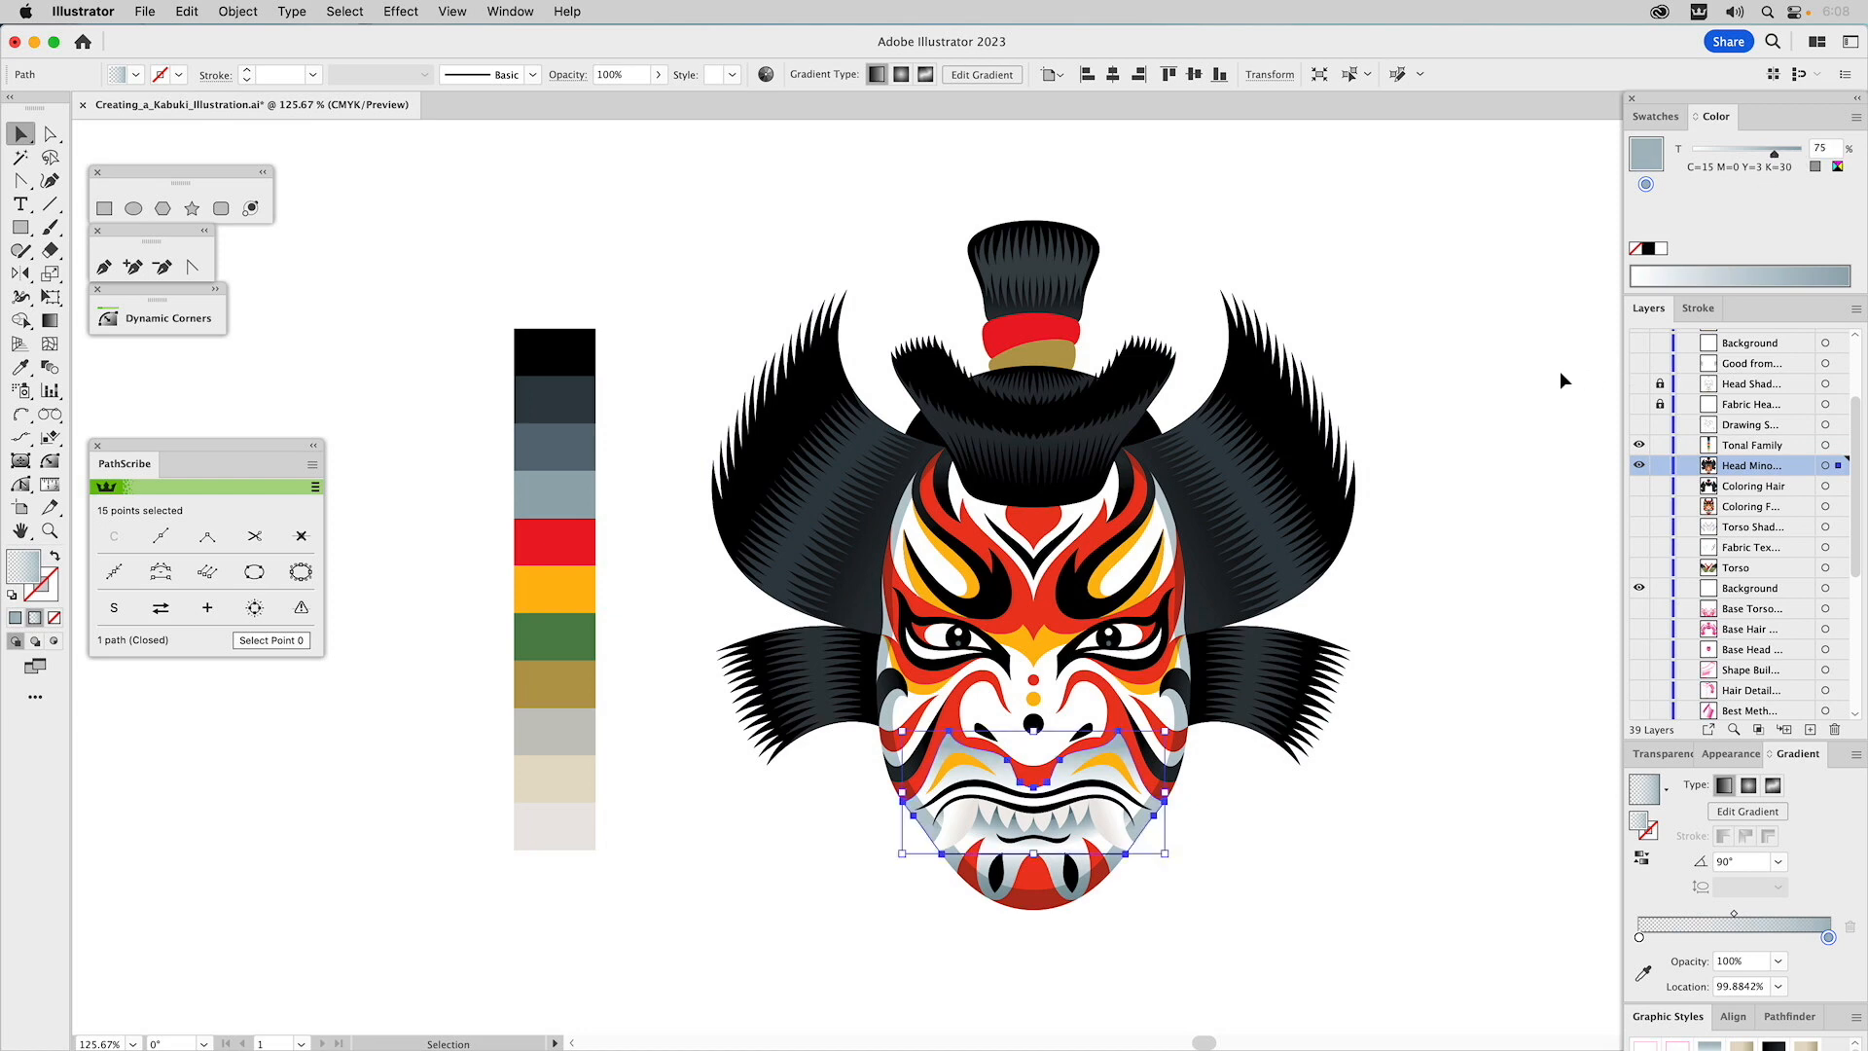
click(1505, 368)
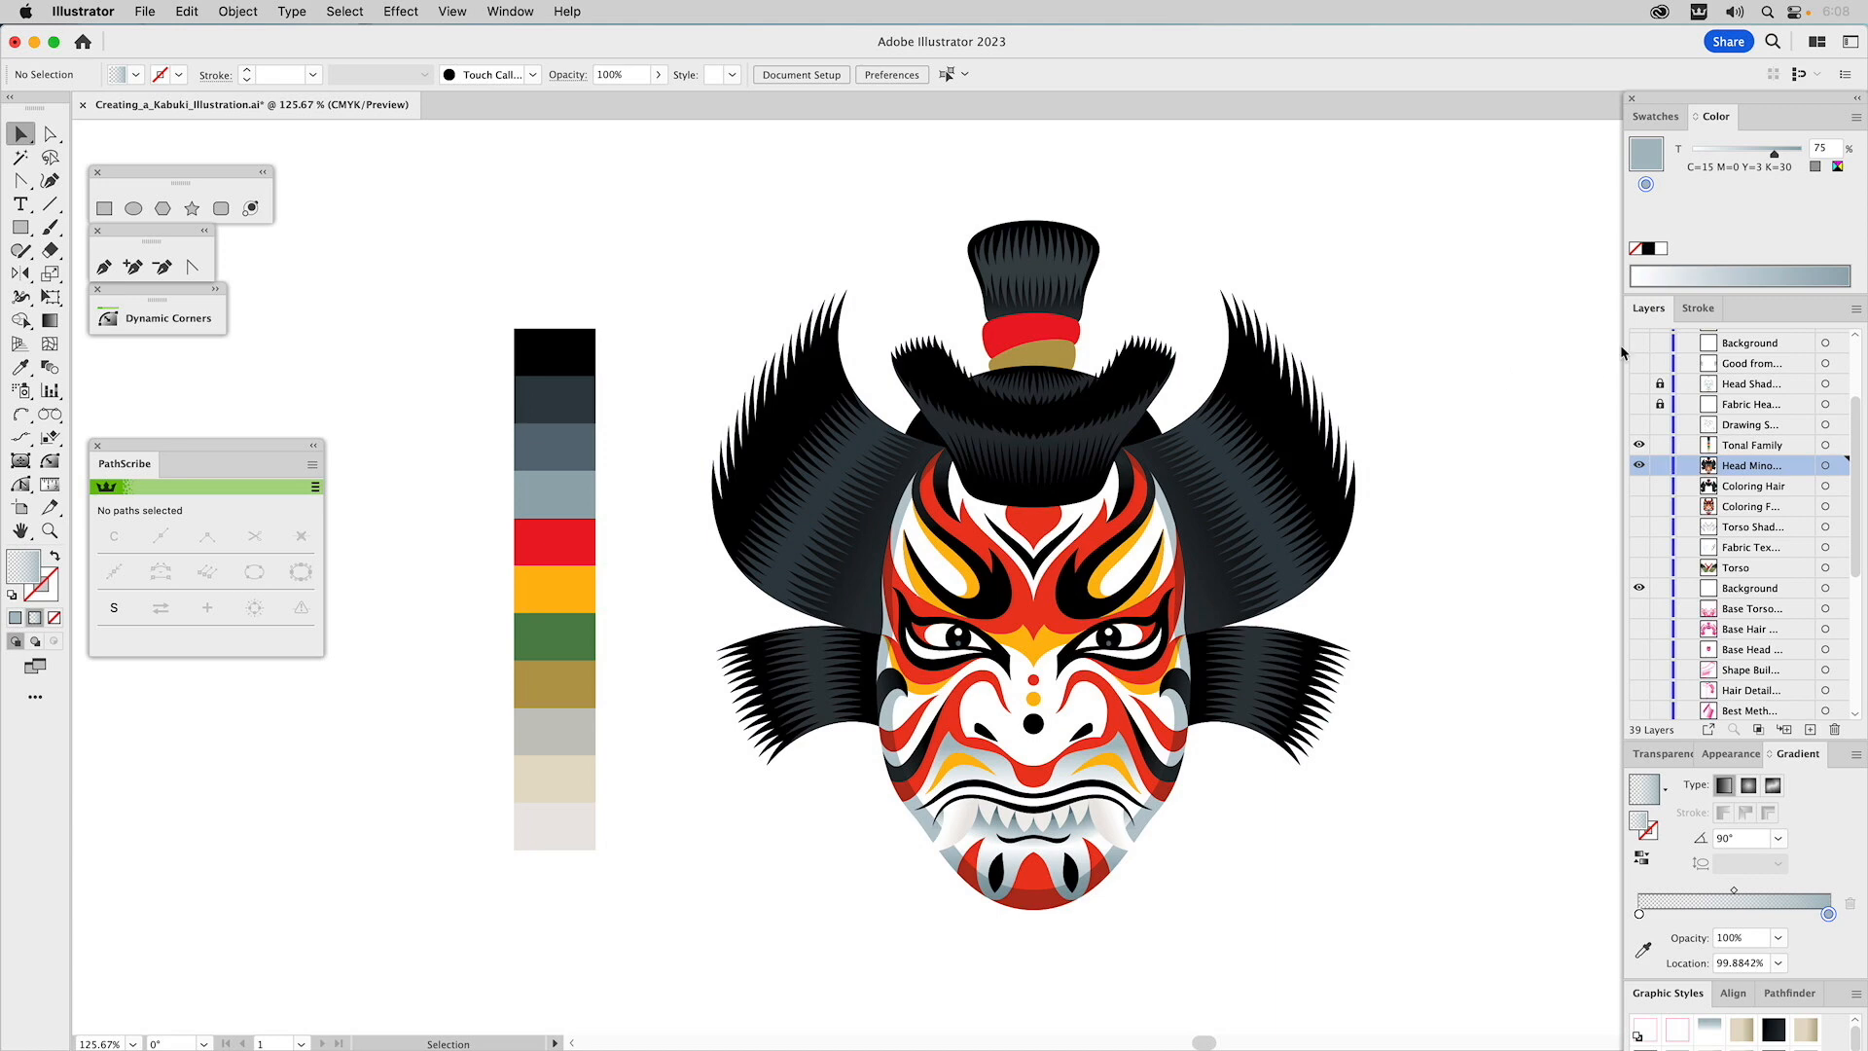
Show the Torso and Fabric Tex... layers together with the finished head.
click(1638, 464)
click(1640, 569)
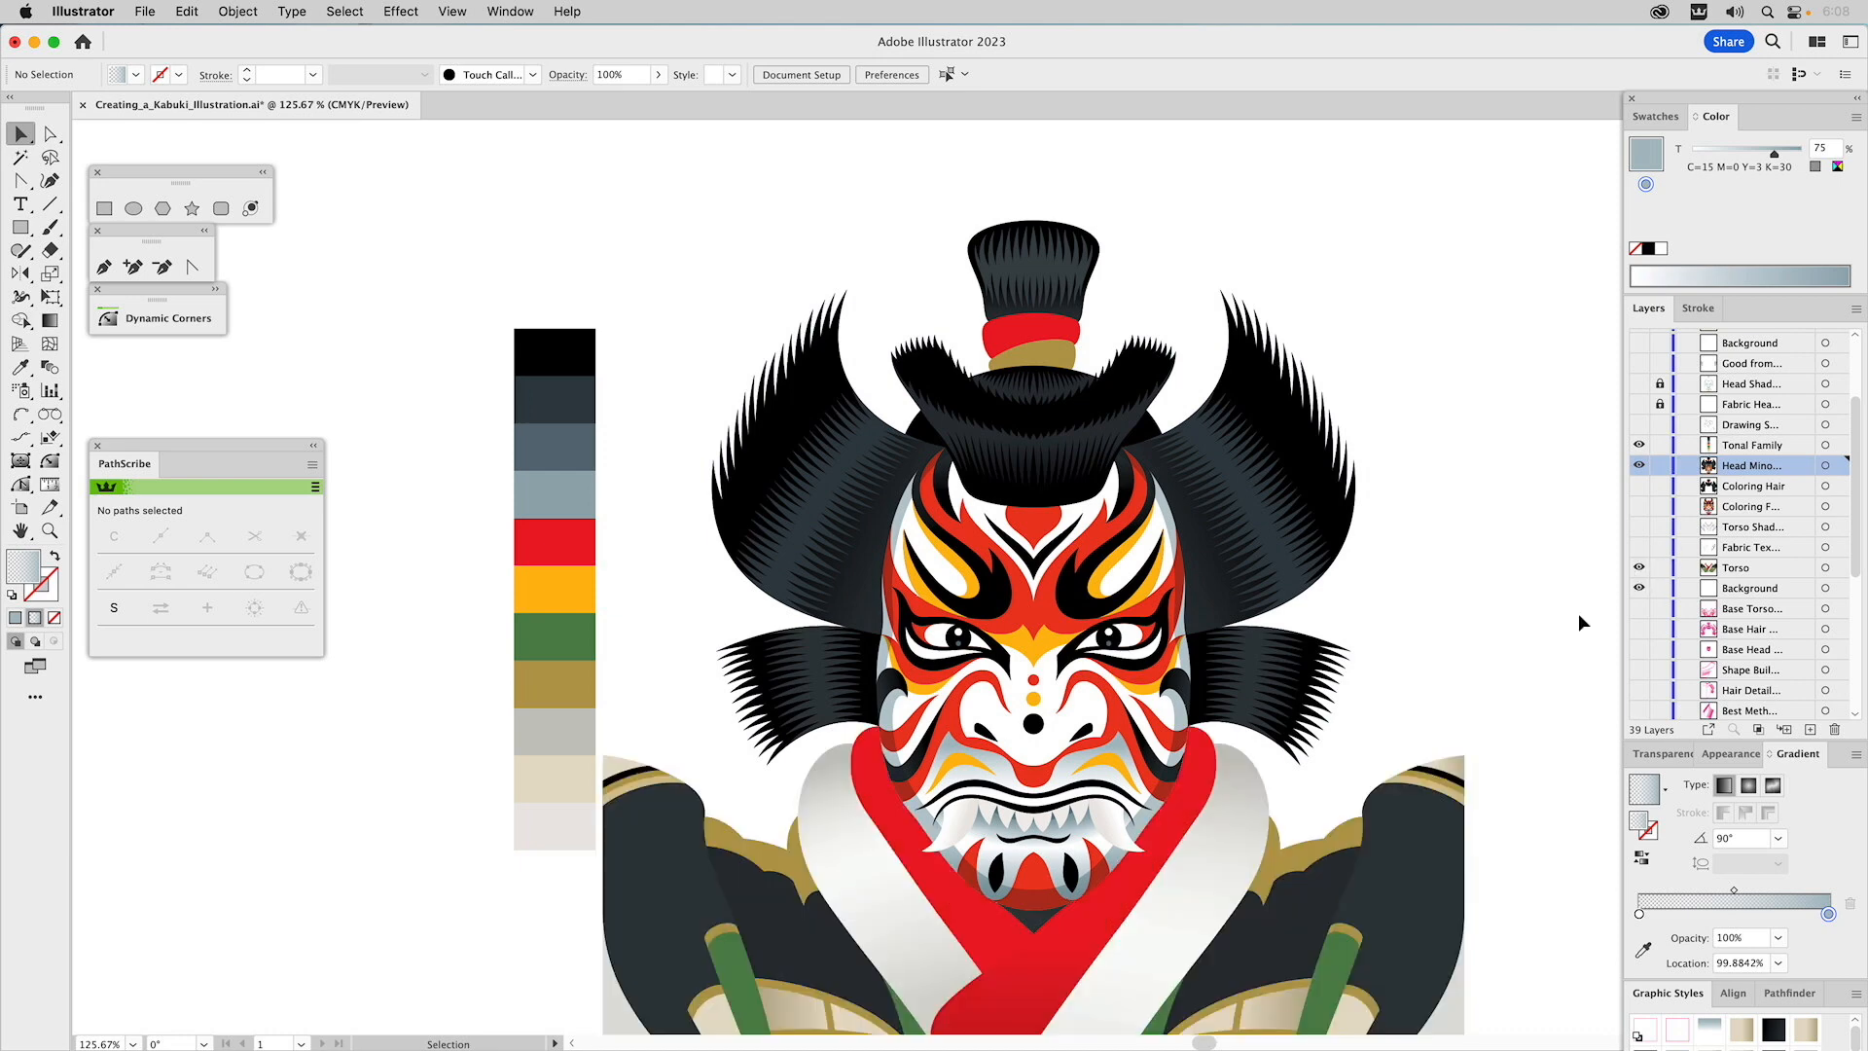
scroll(1514, 661, down, 2)
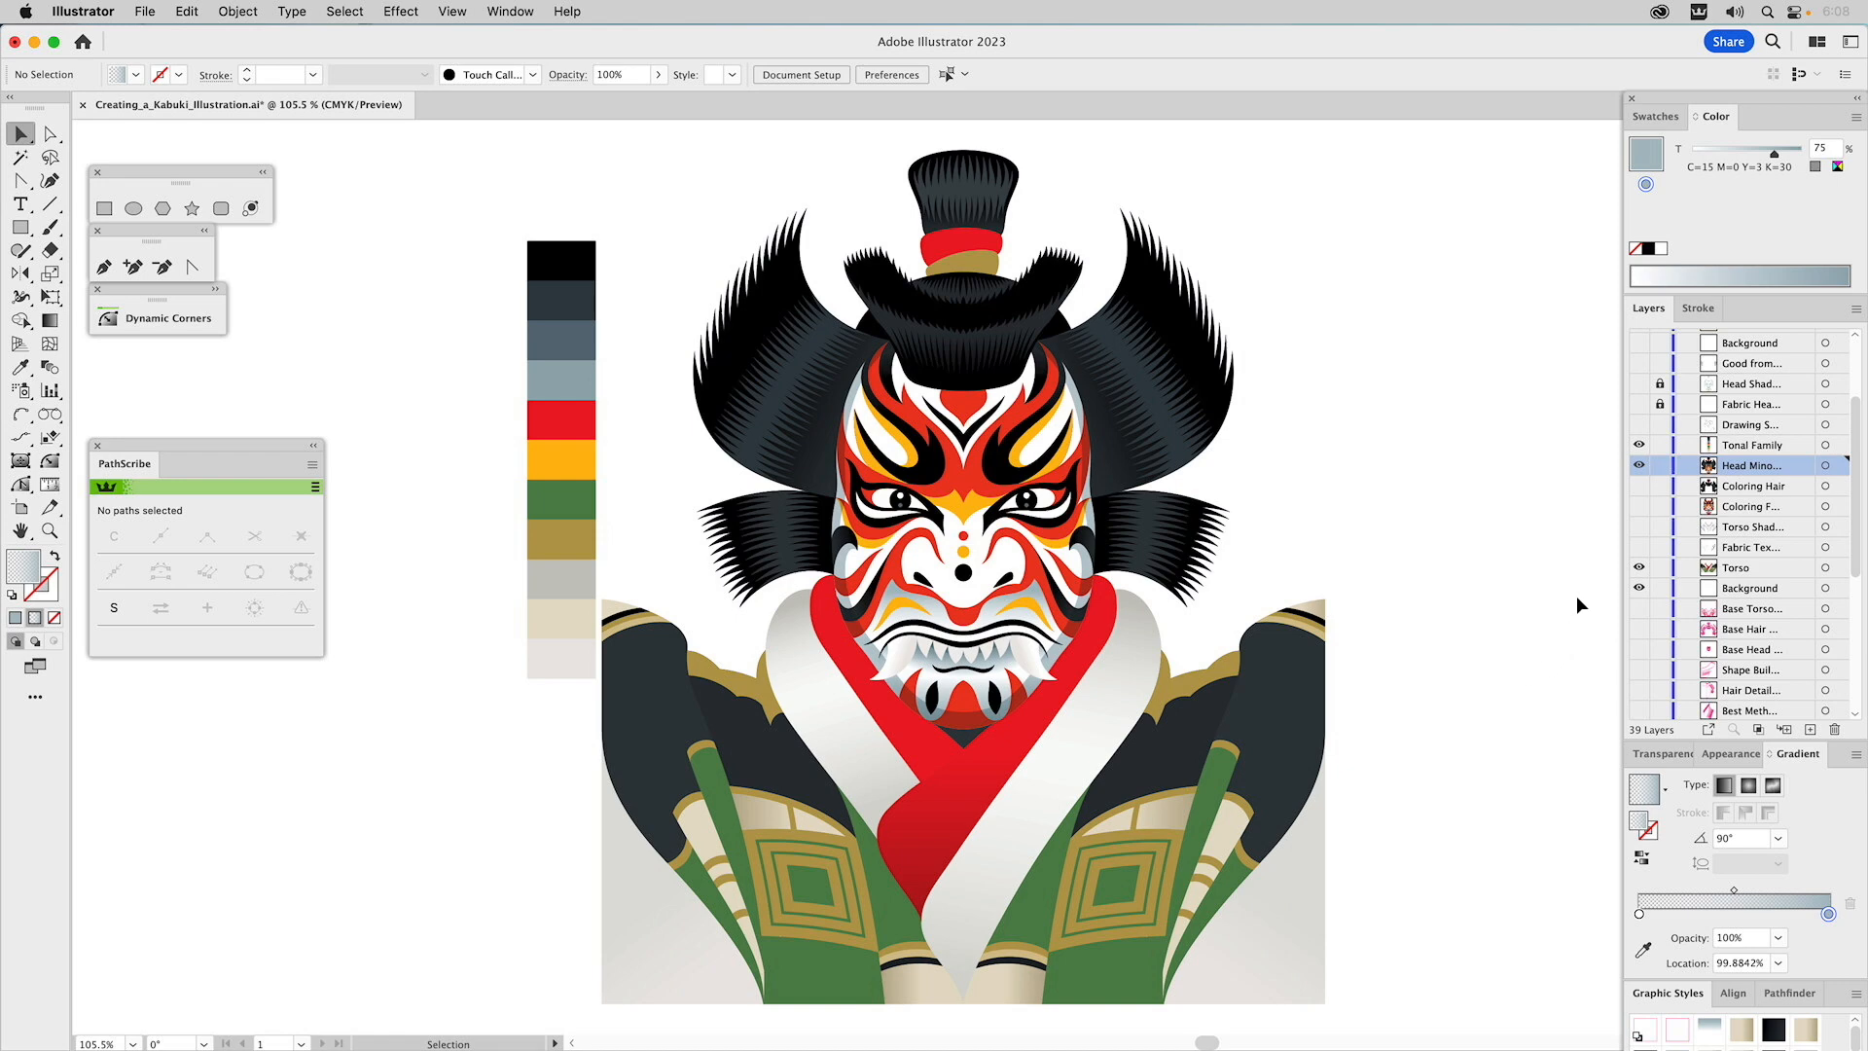
click(1639, 548)
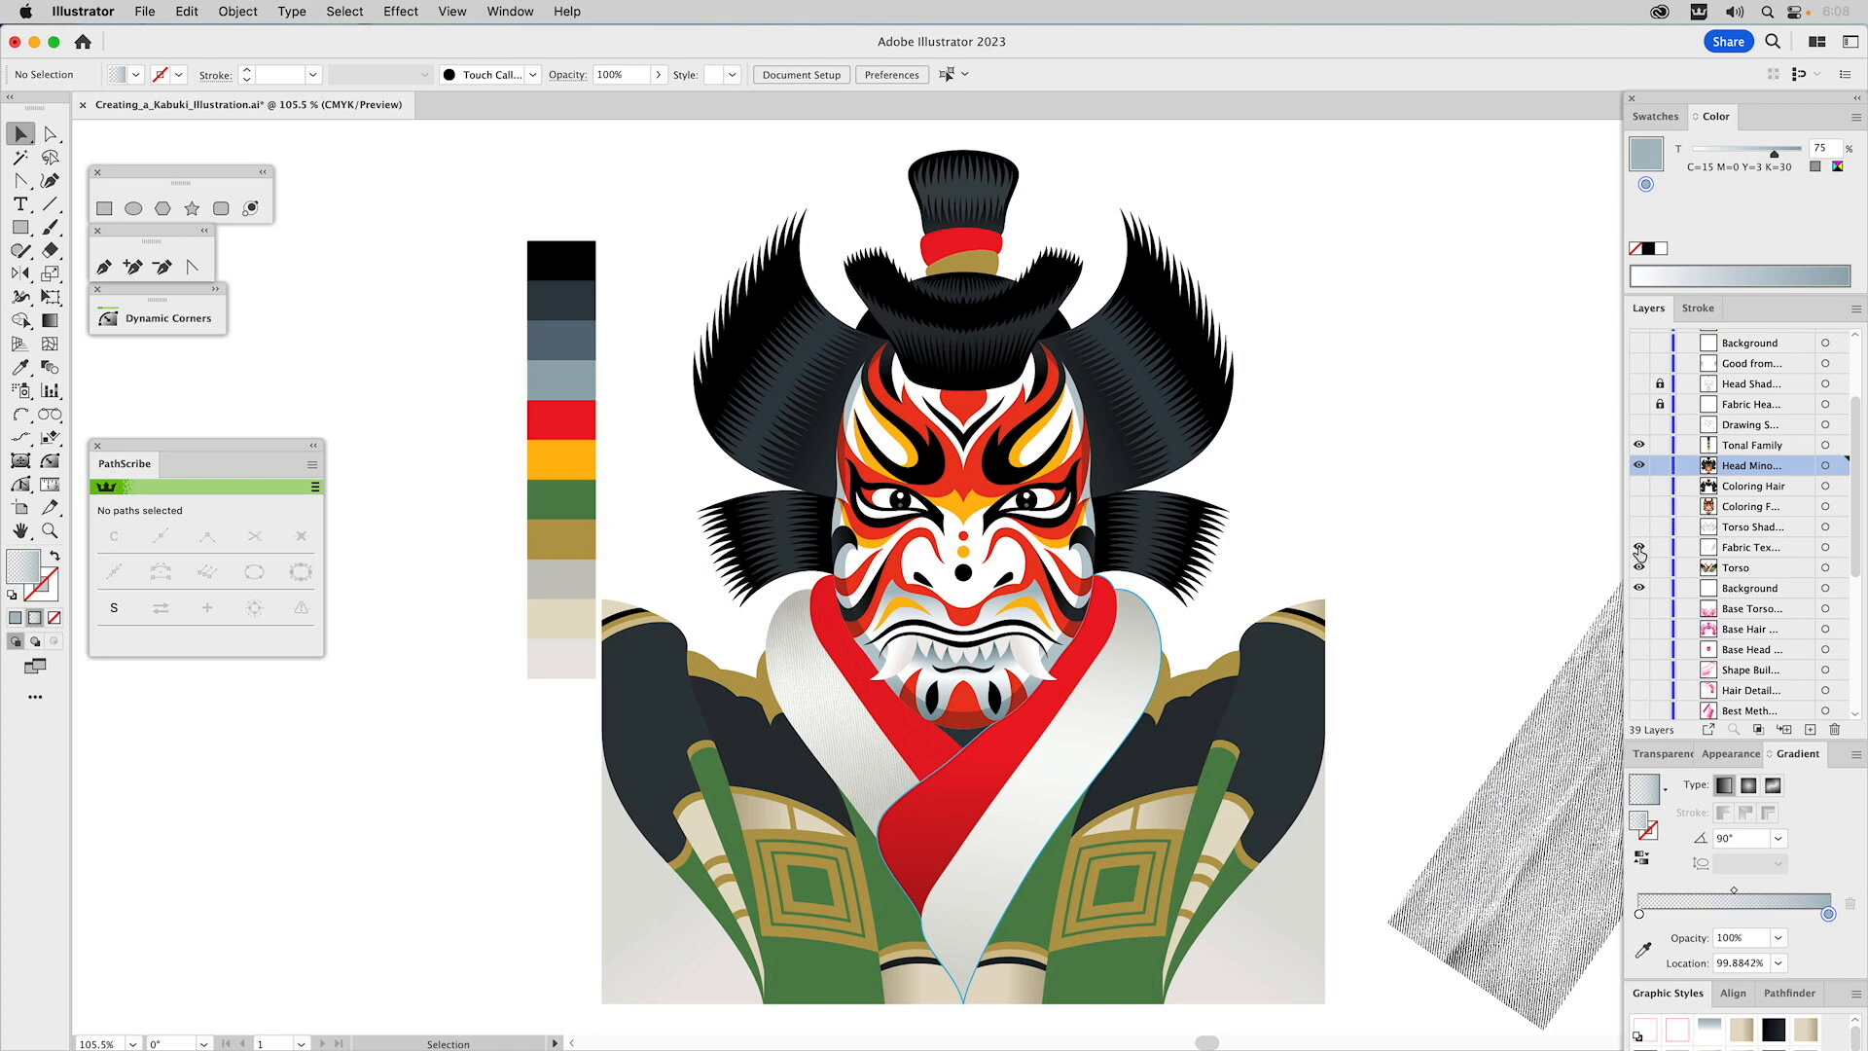
Move the loose fabric texture image over the blue-outlined front collar so it covers the whole outline, and leave the texture selected.
scroll(1444, 439, right, 5)
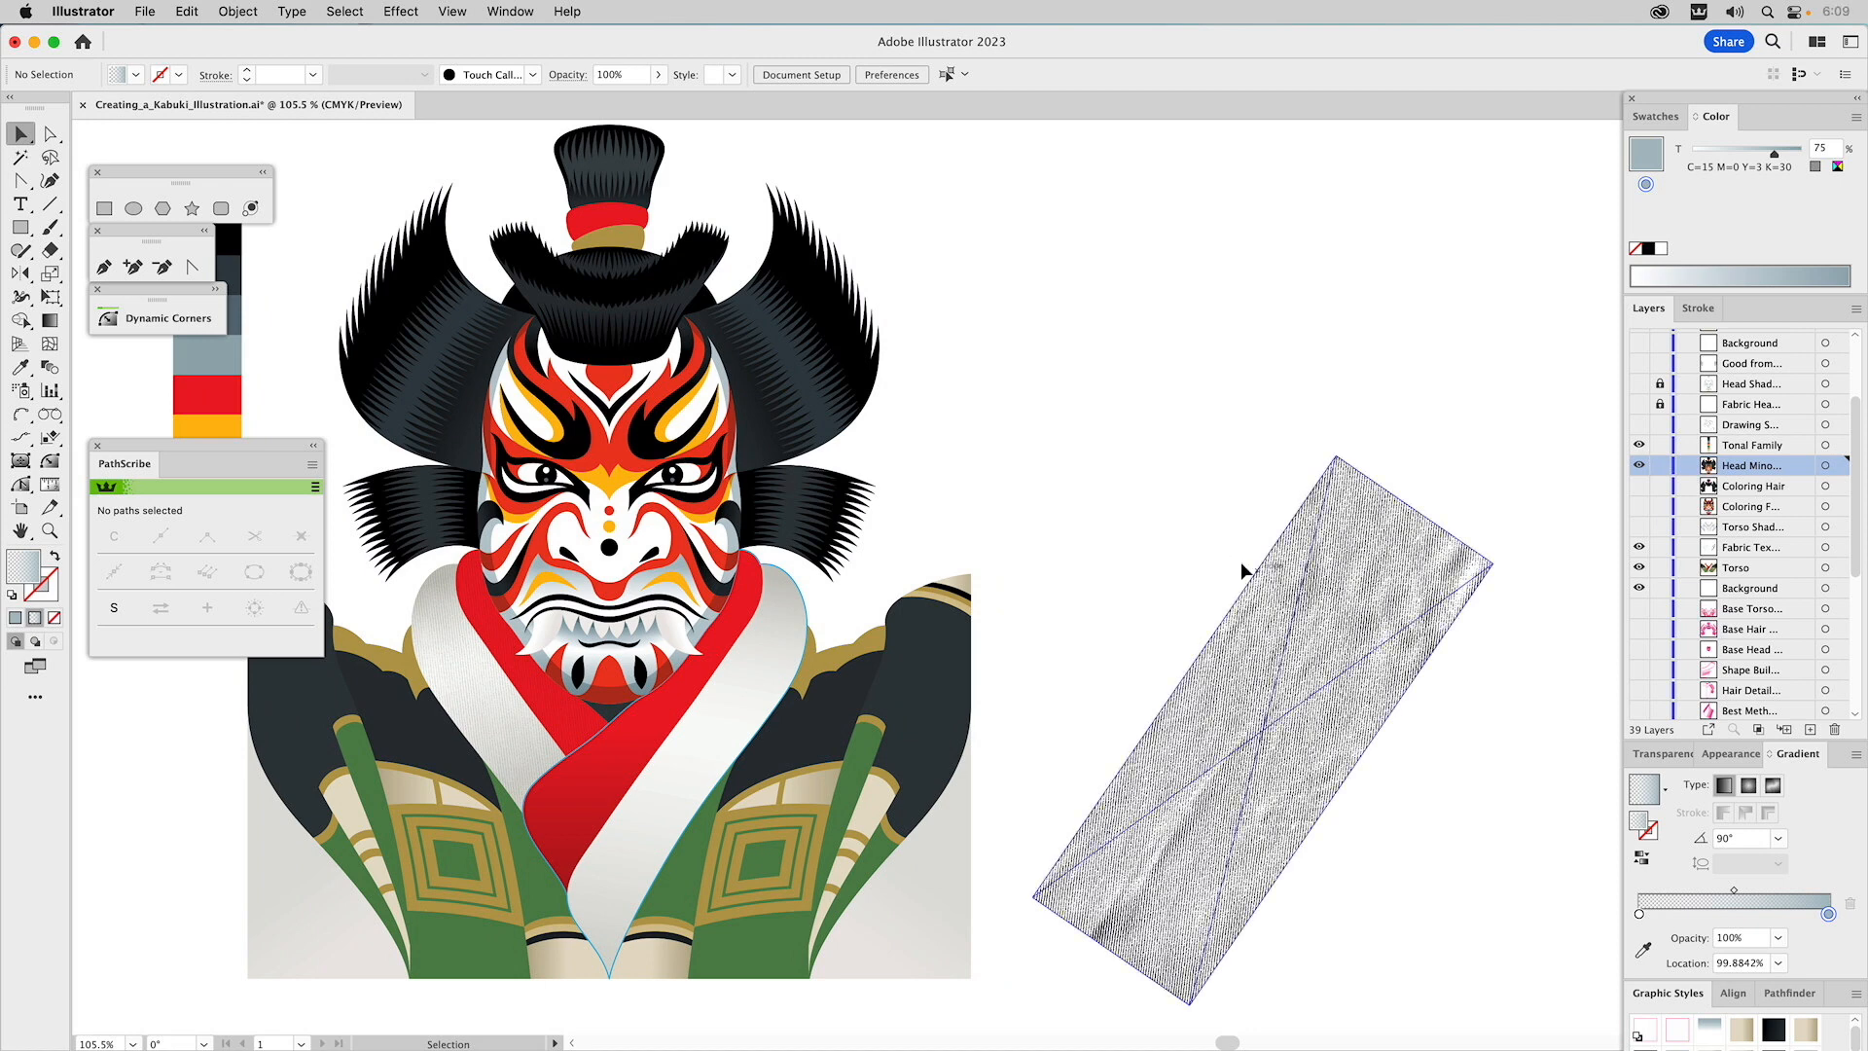
key(z)
drag(1012, 451, 1551, 971)
scroll(1289, 758, down, 2)
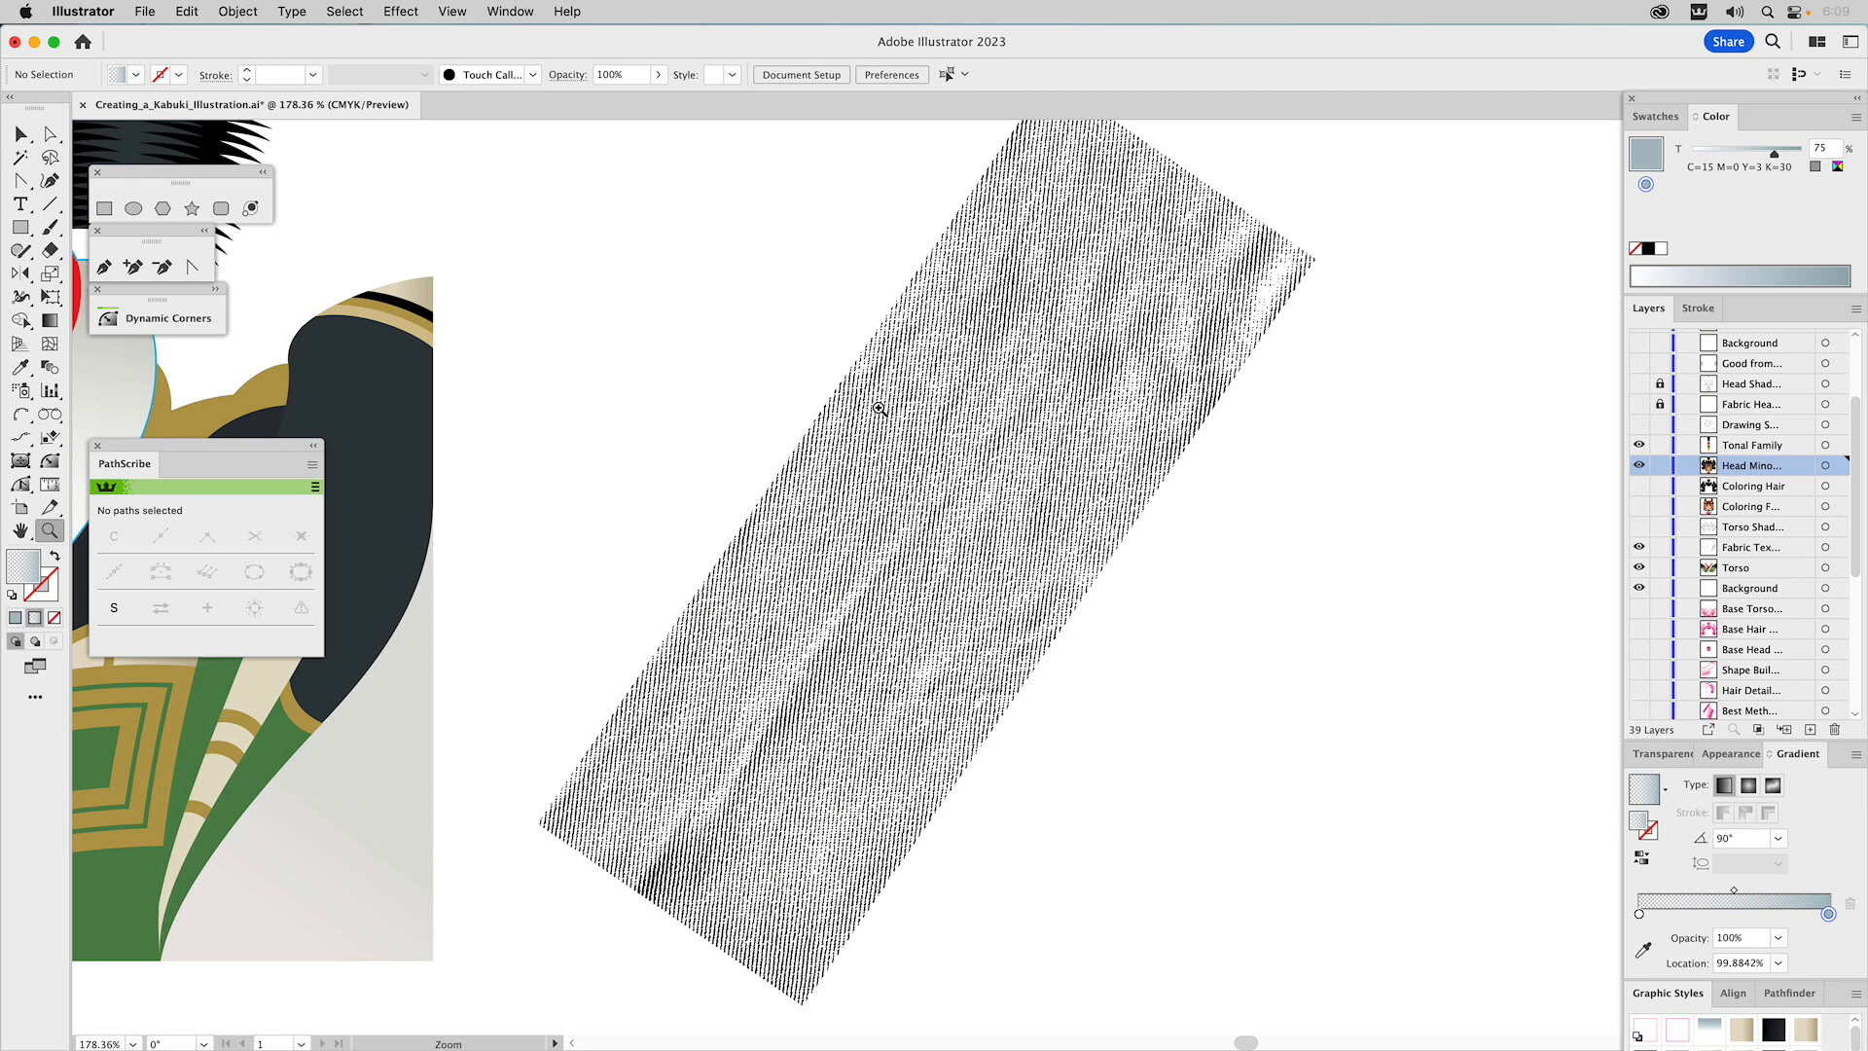
alt+click(700, 458)
drag(797, 494, 1122, 463)
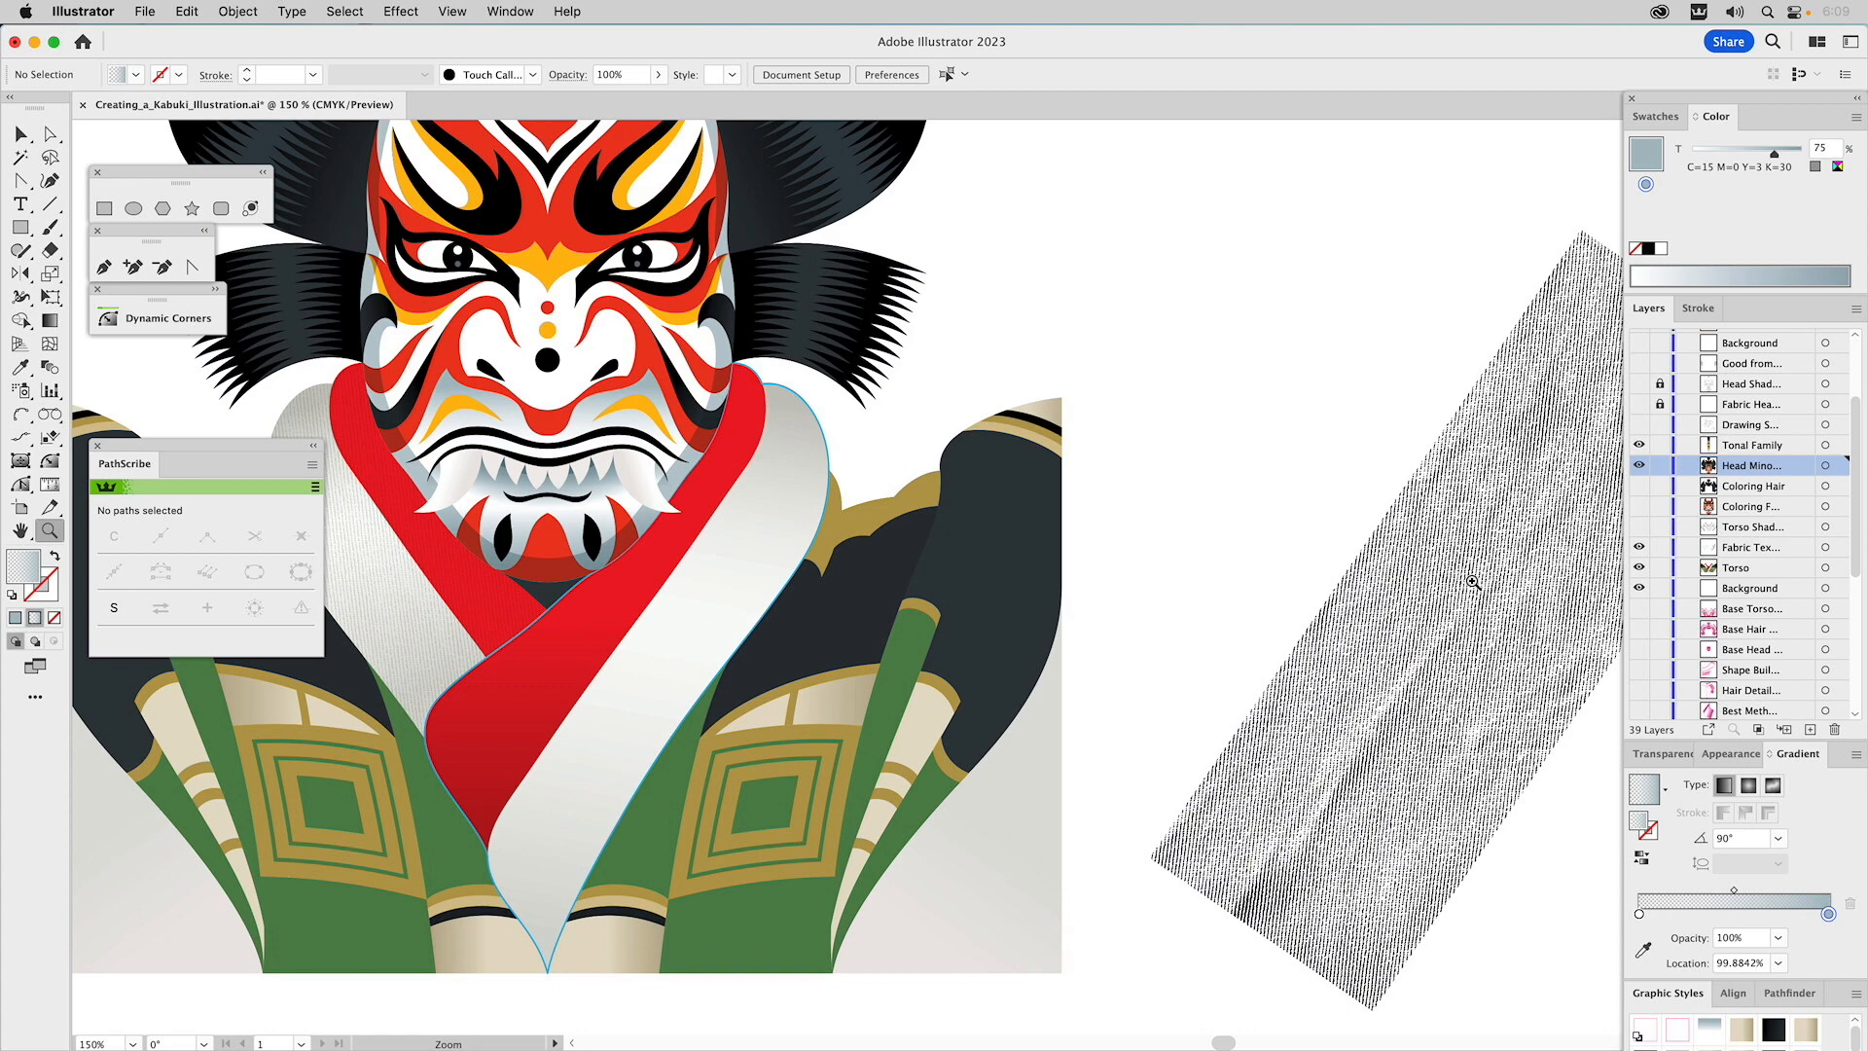
key(v)
drag(1531, 597, 688, 644)
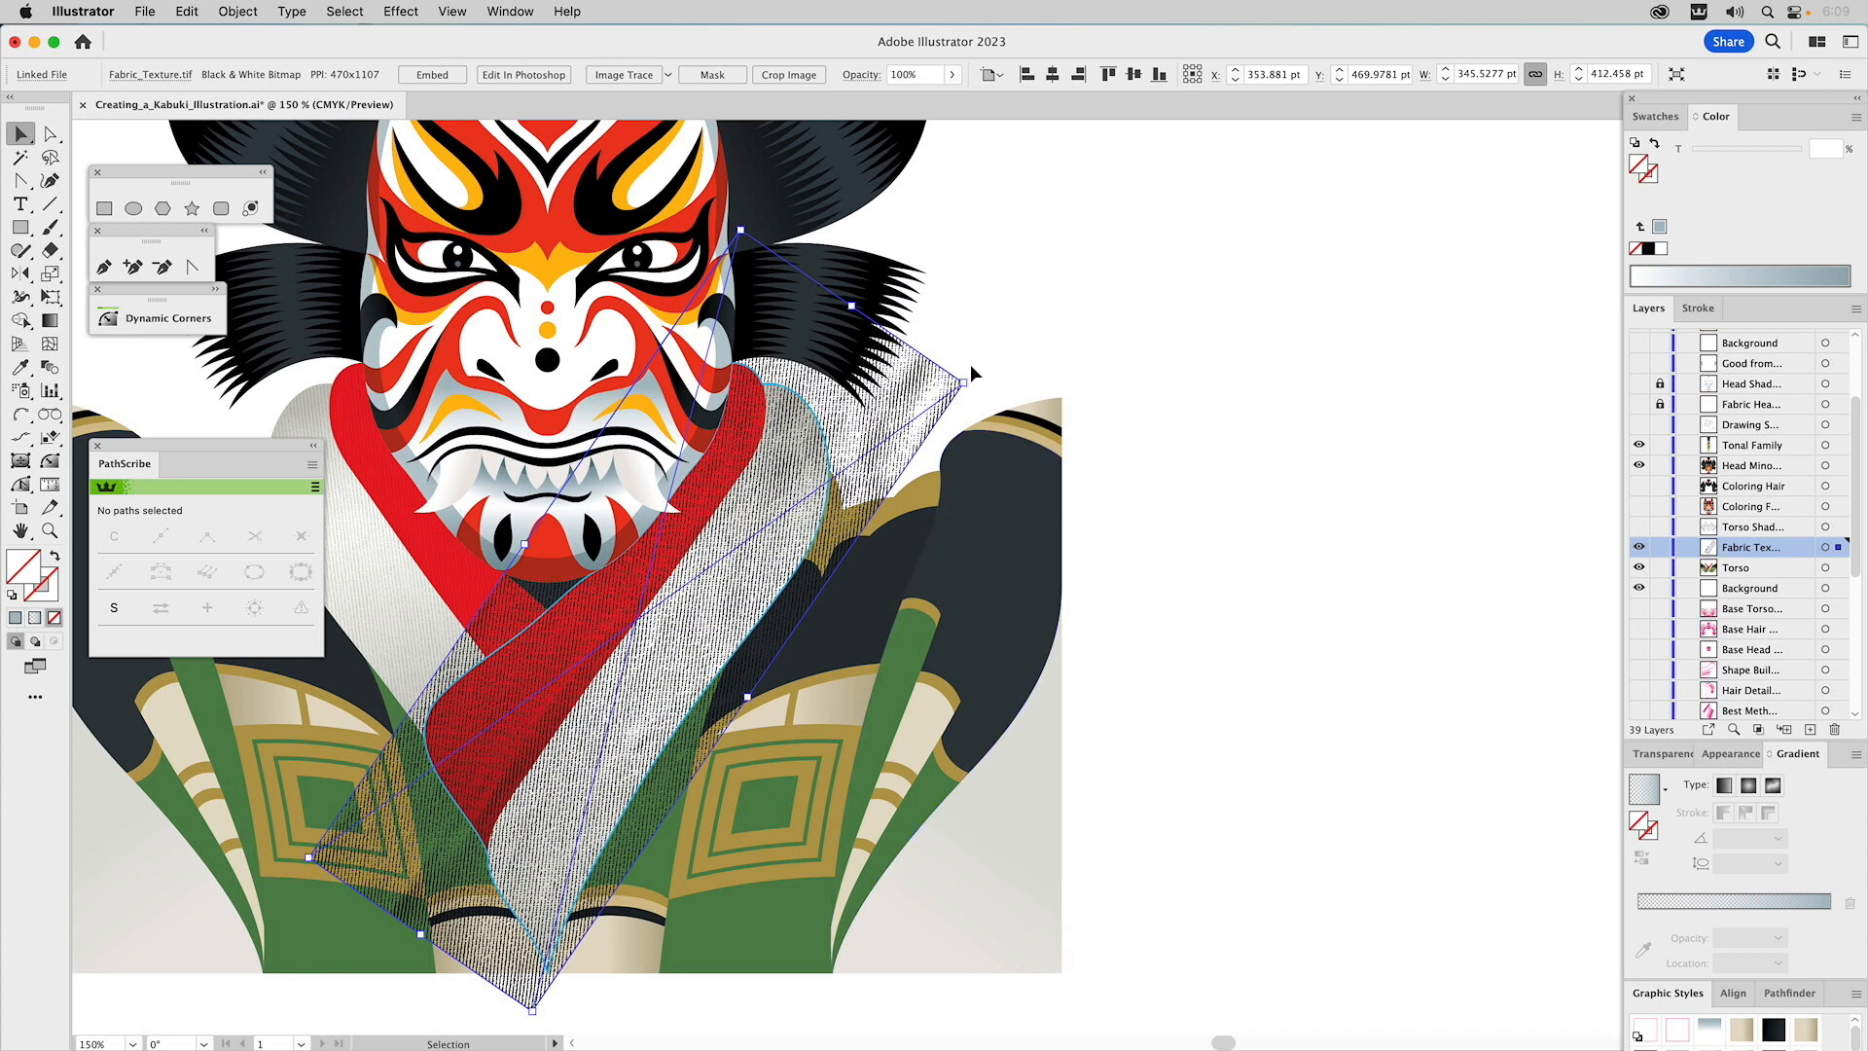
click(796, 395)
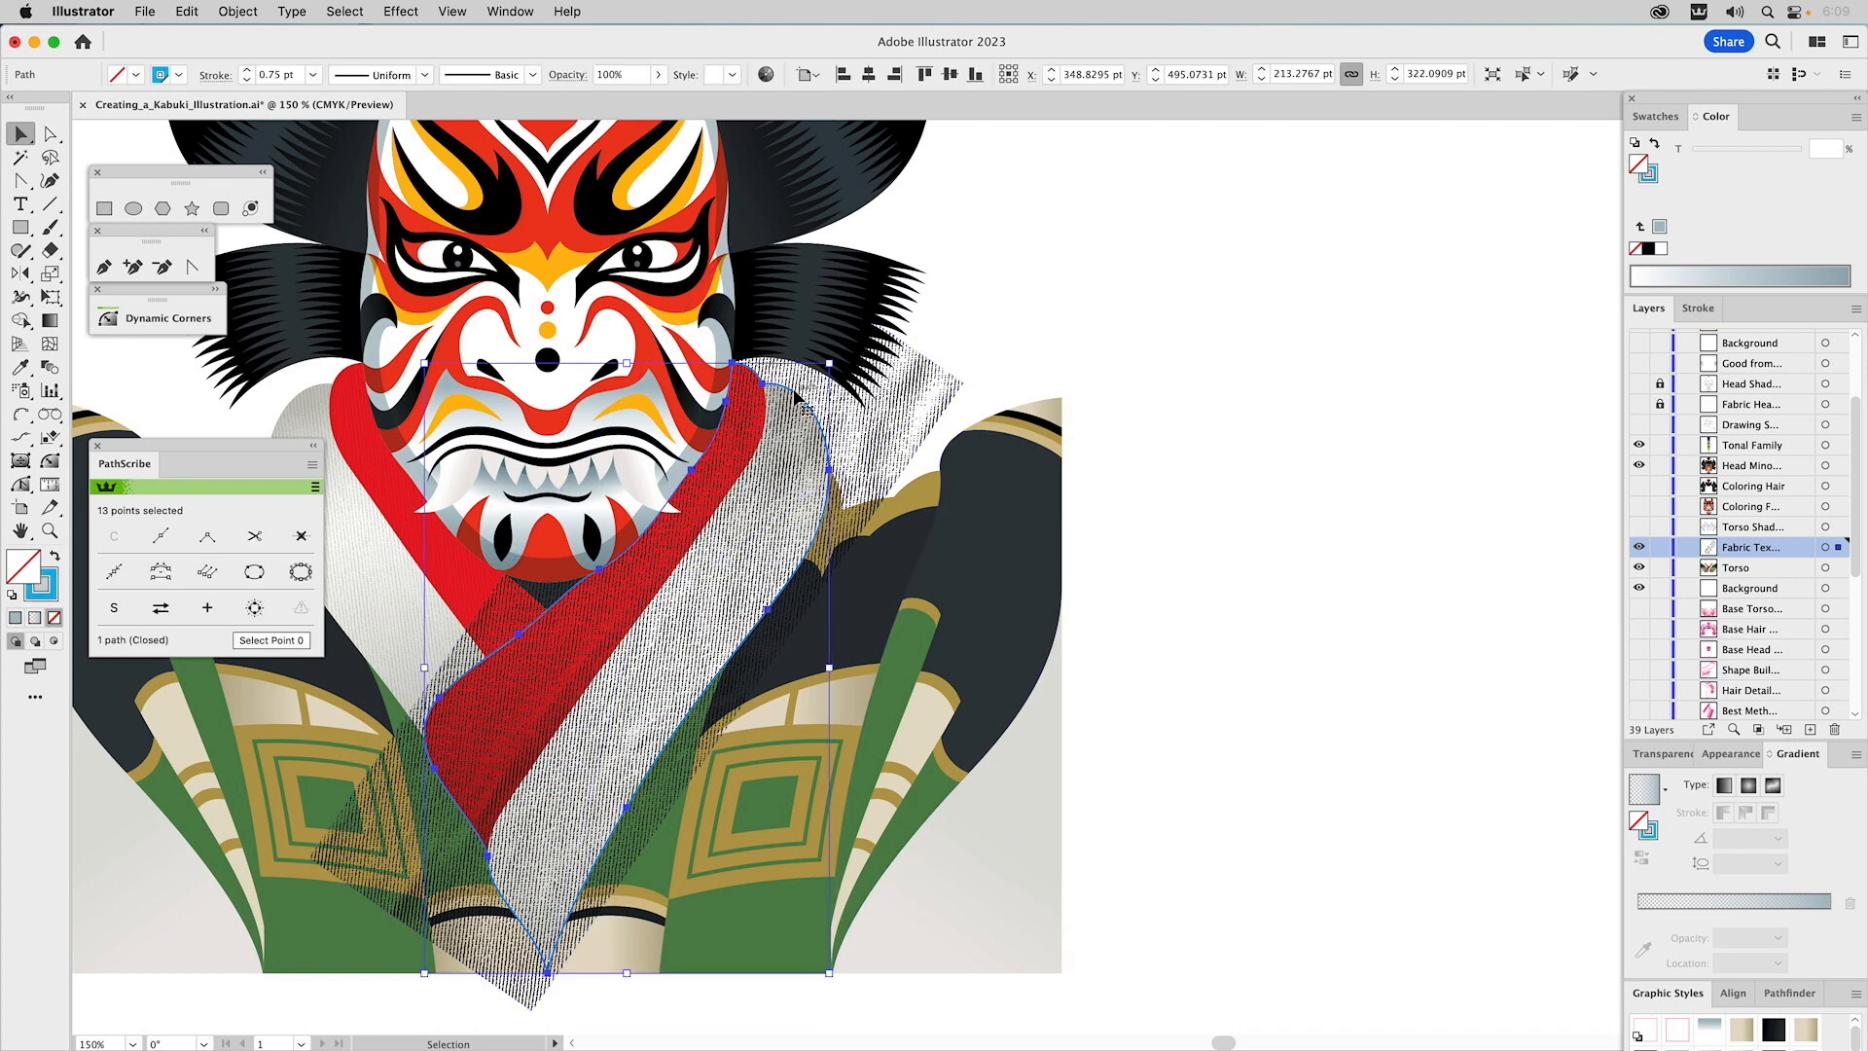
click(879, 431)
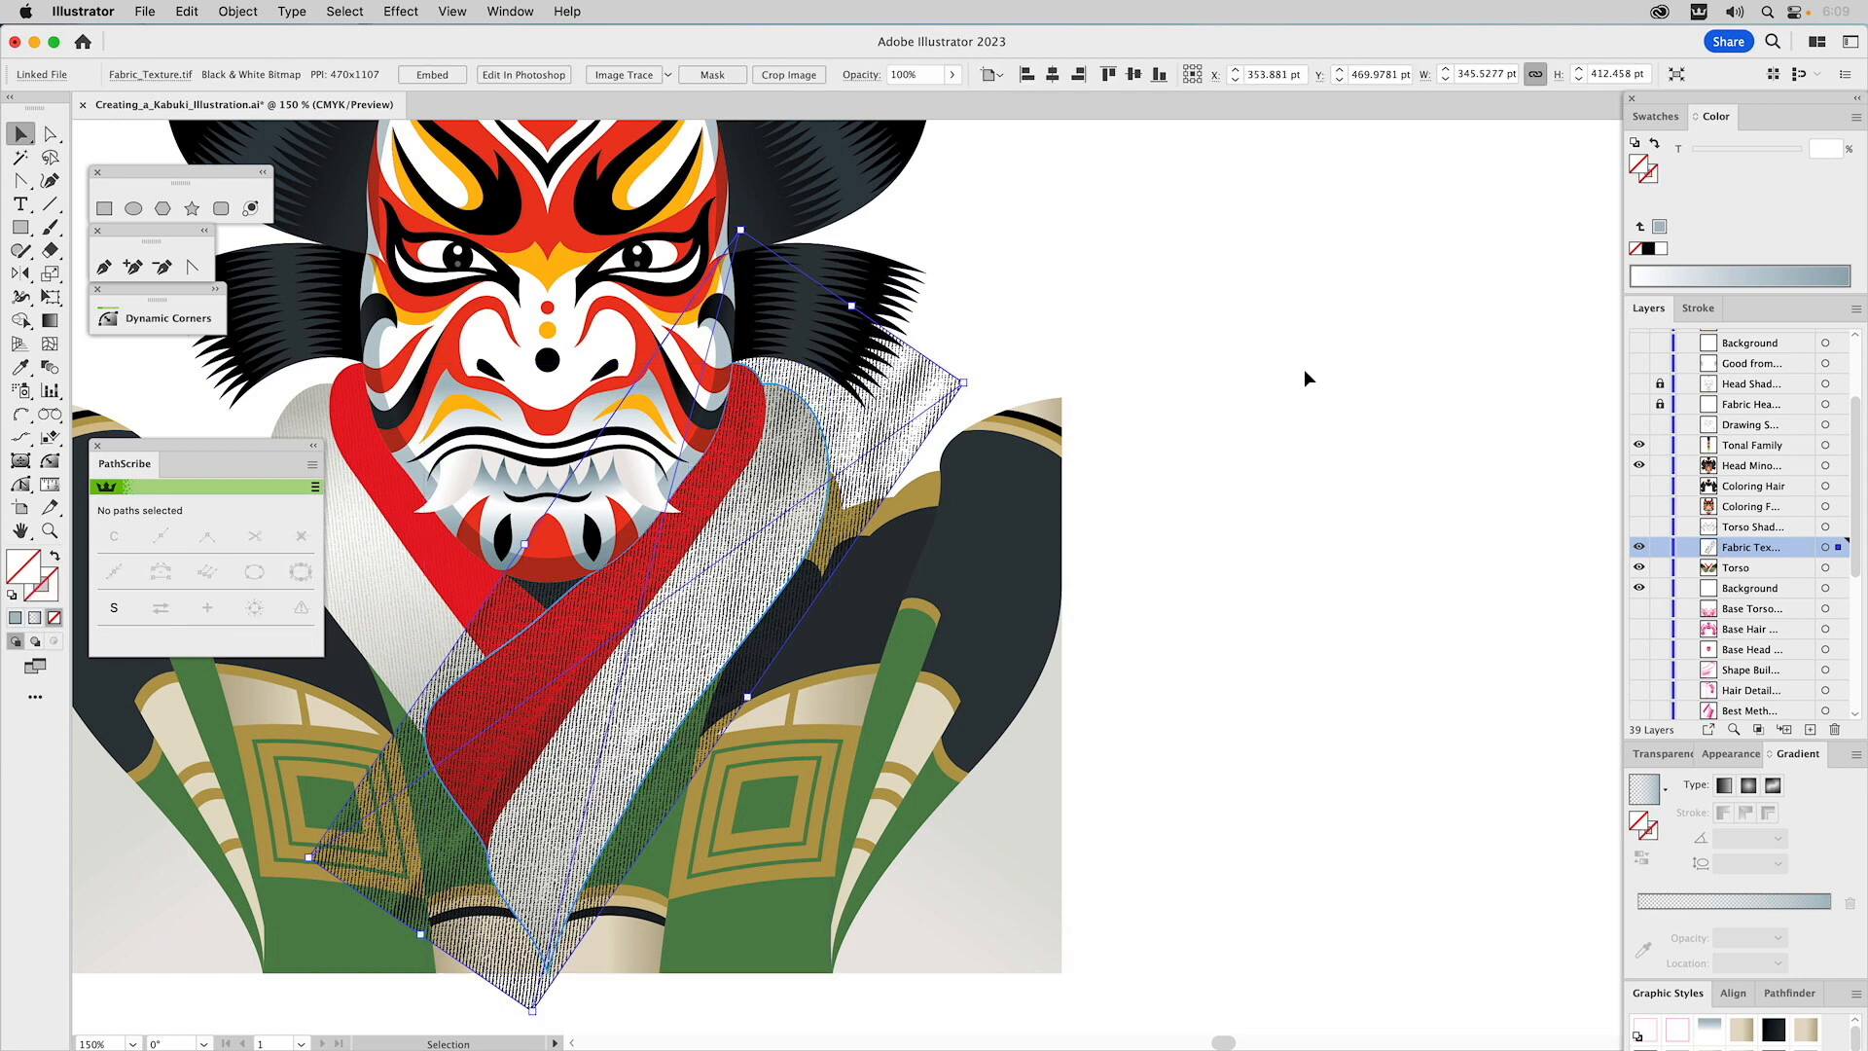
Colour the selected fabric texture image with the light grey swatch and set its blending mode to Multiply.
click(1659, 116)
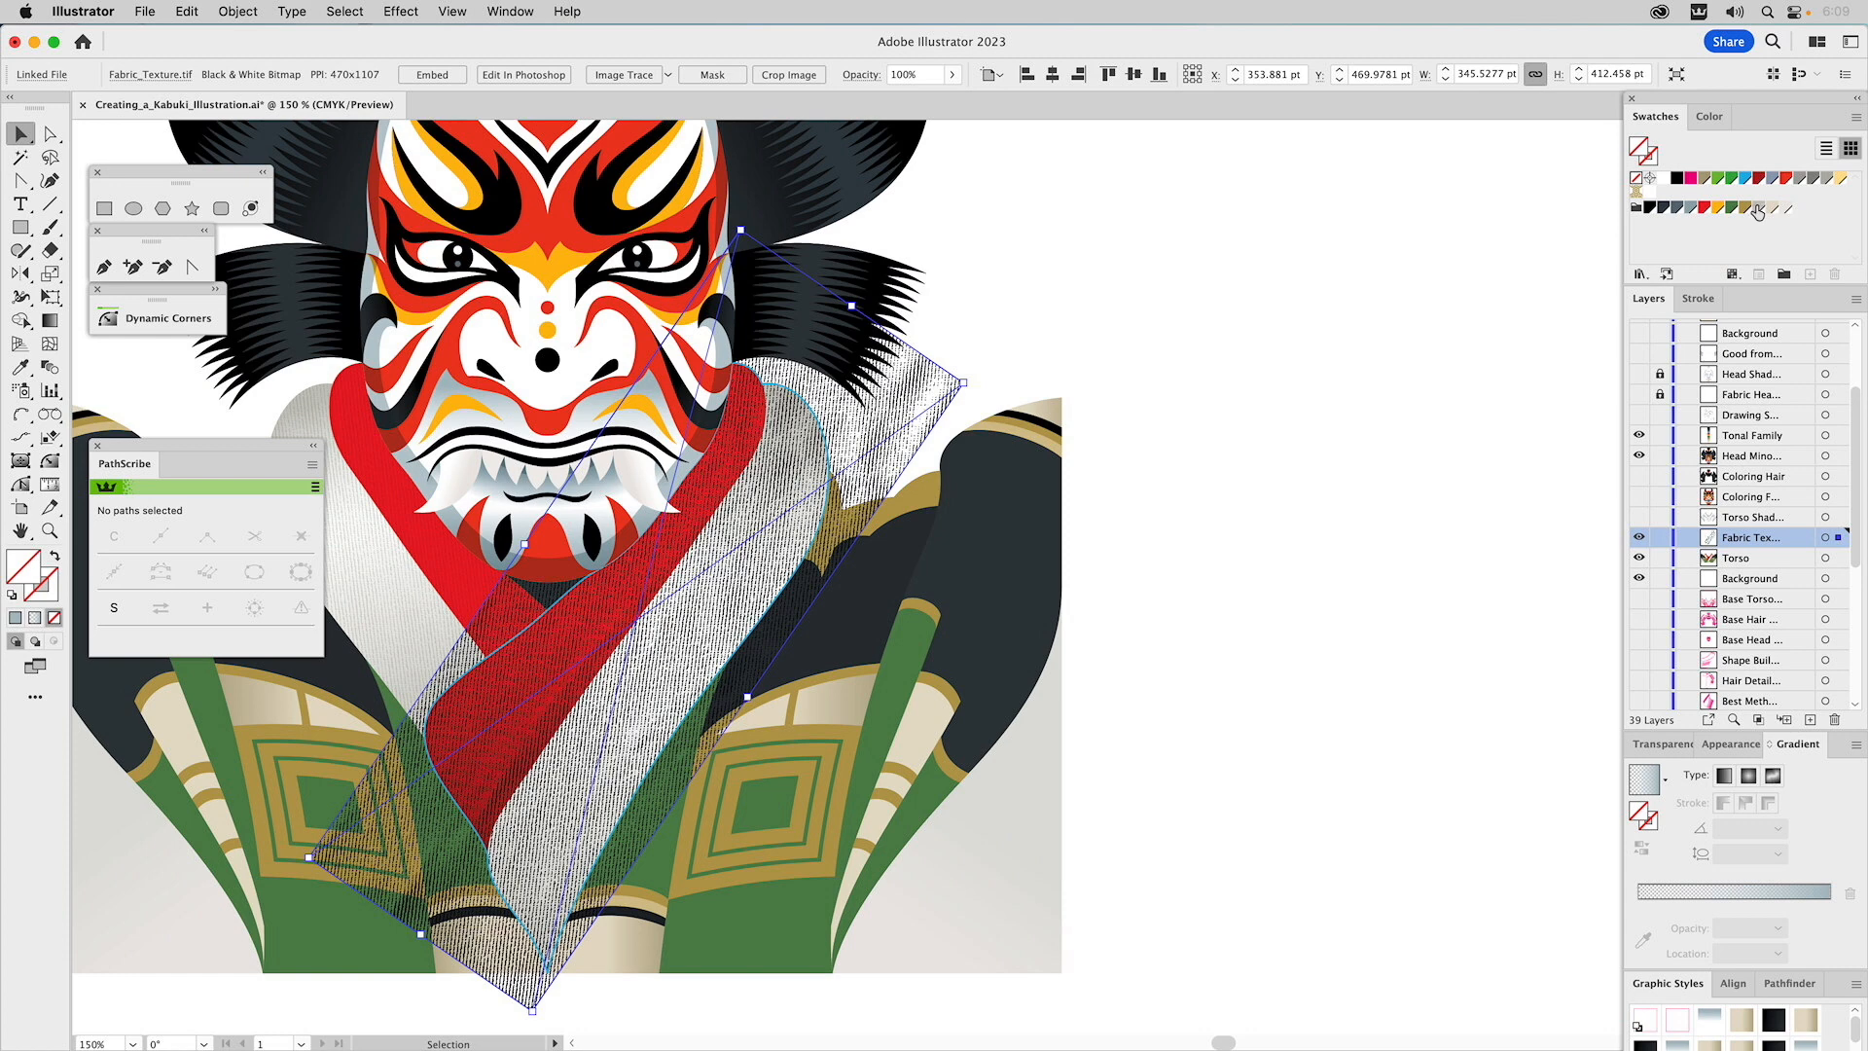
click(1758, 210)
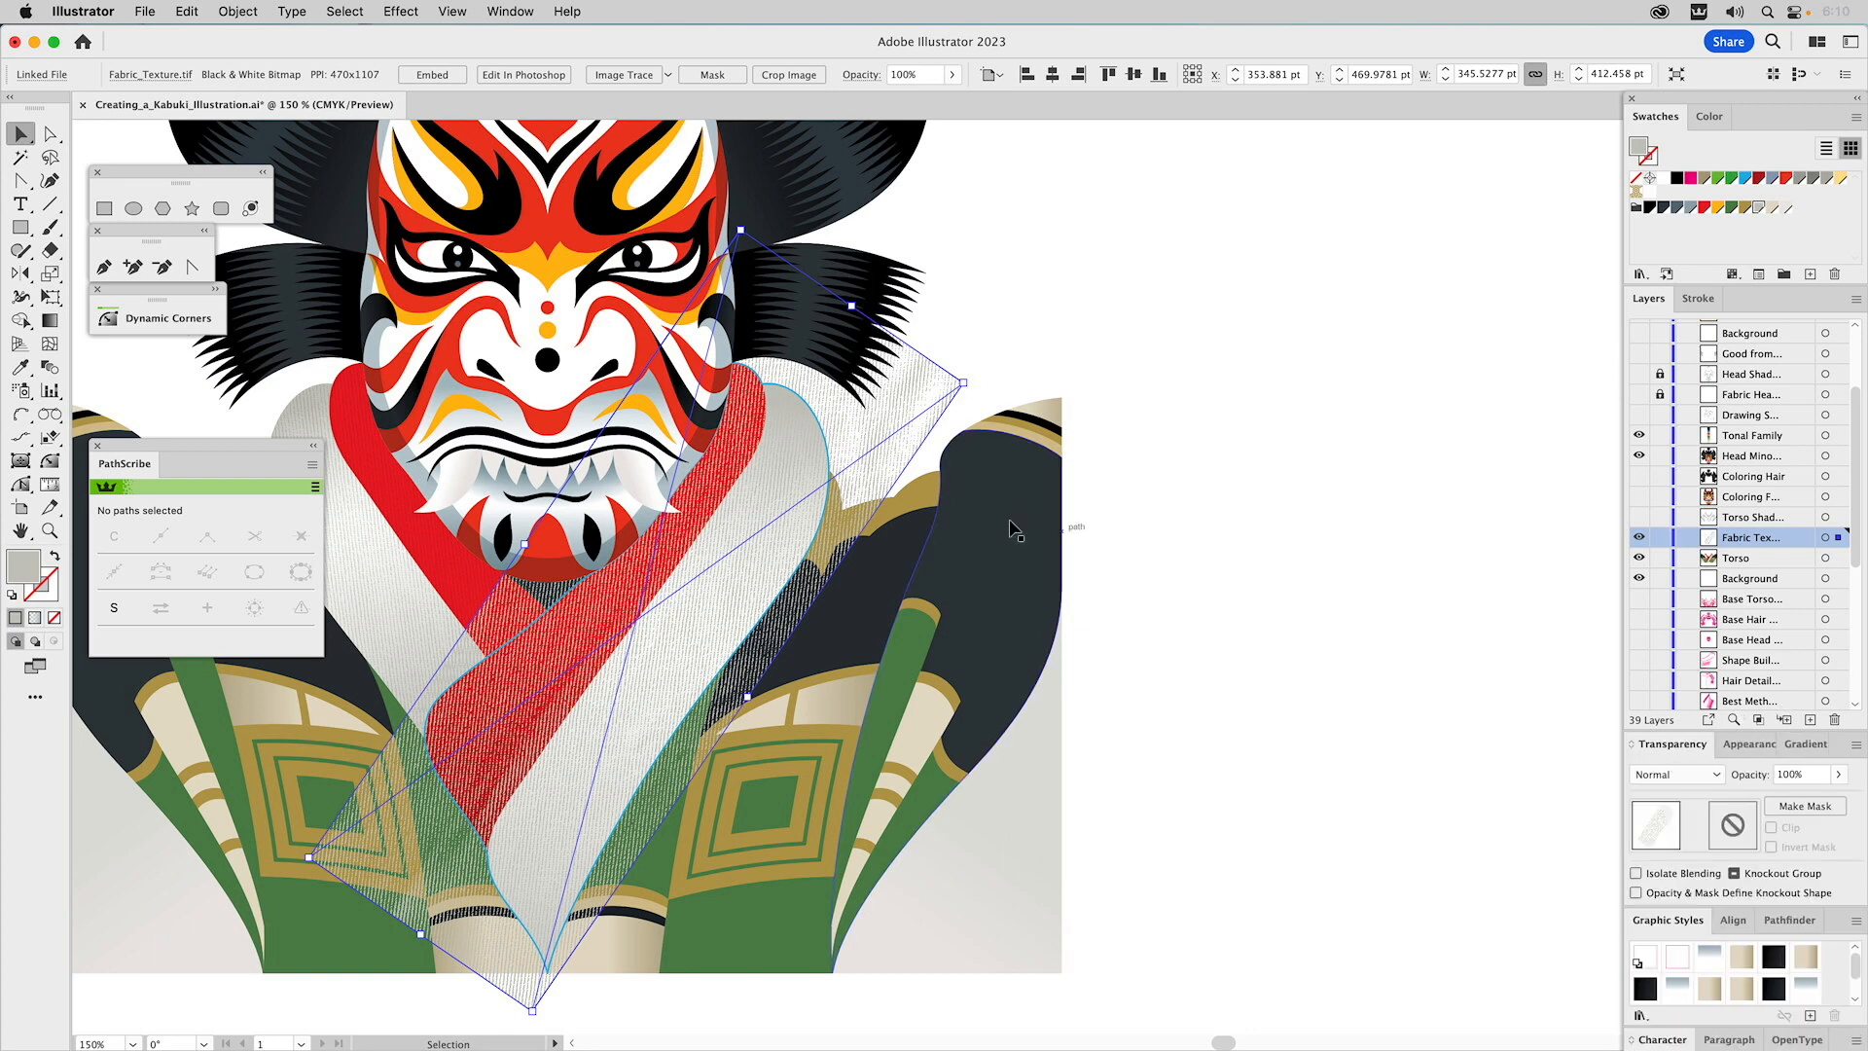
click(1676, 778)
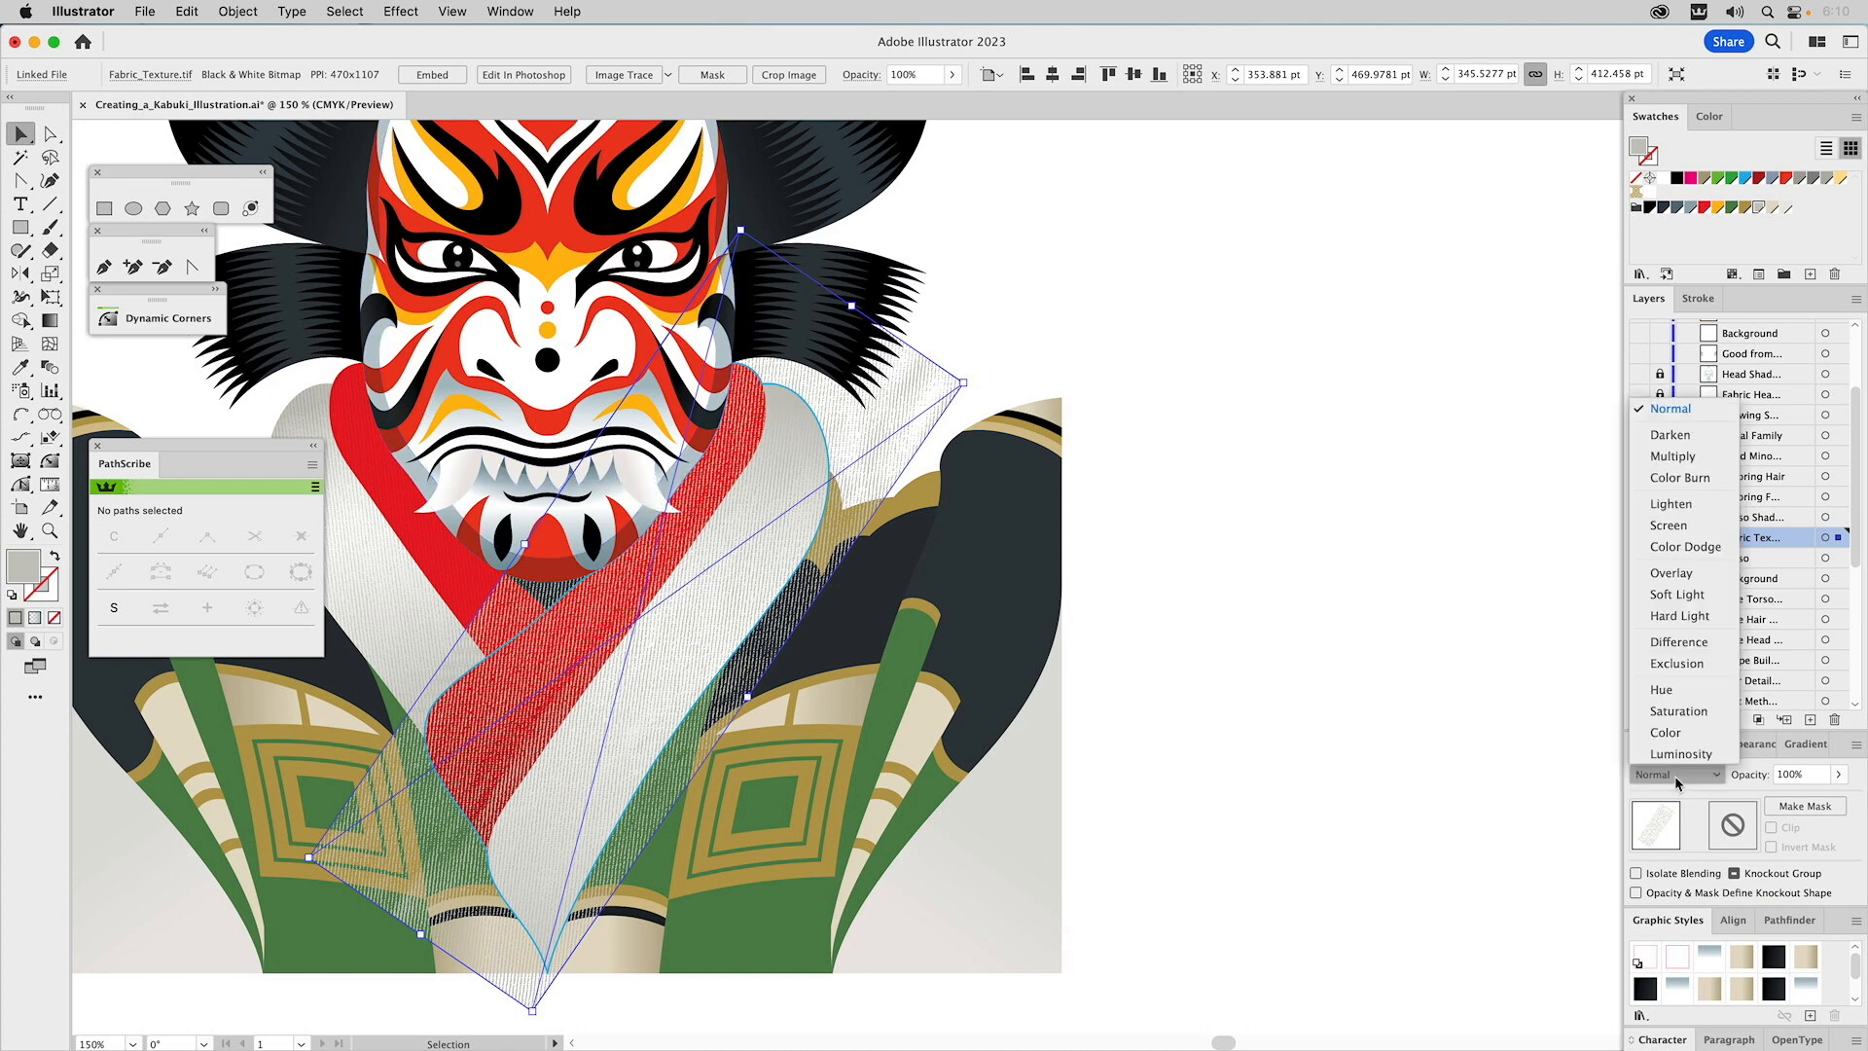
click(1670, 457)
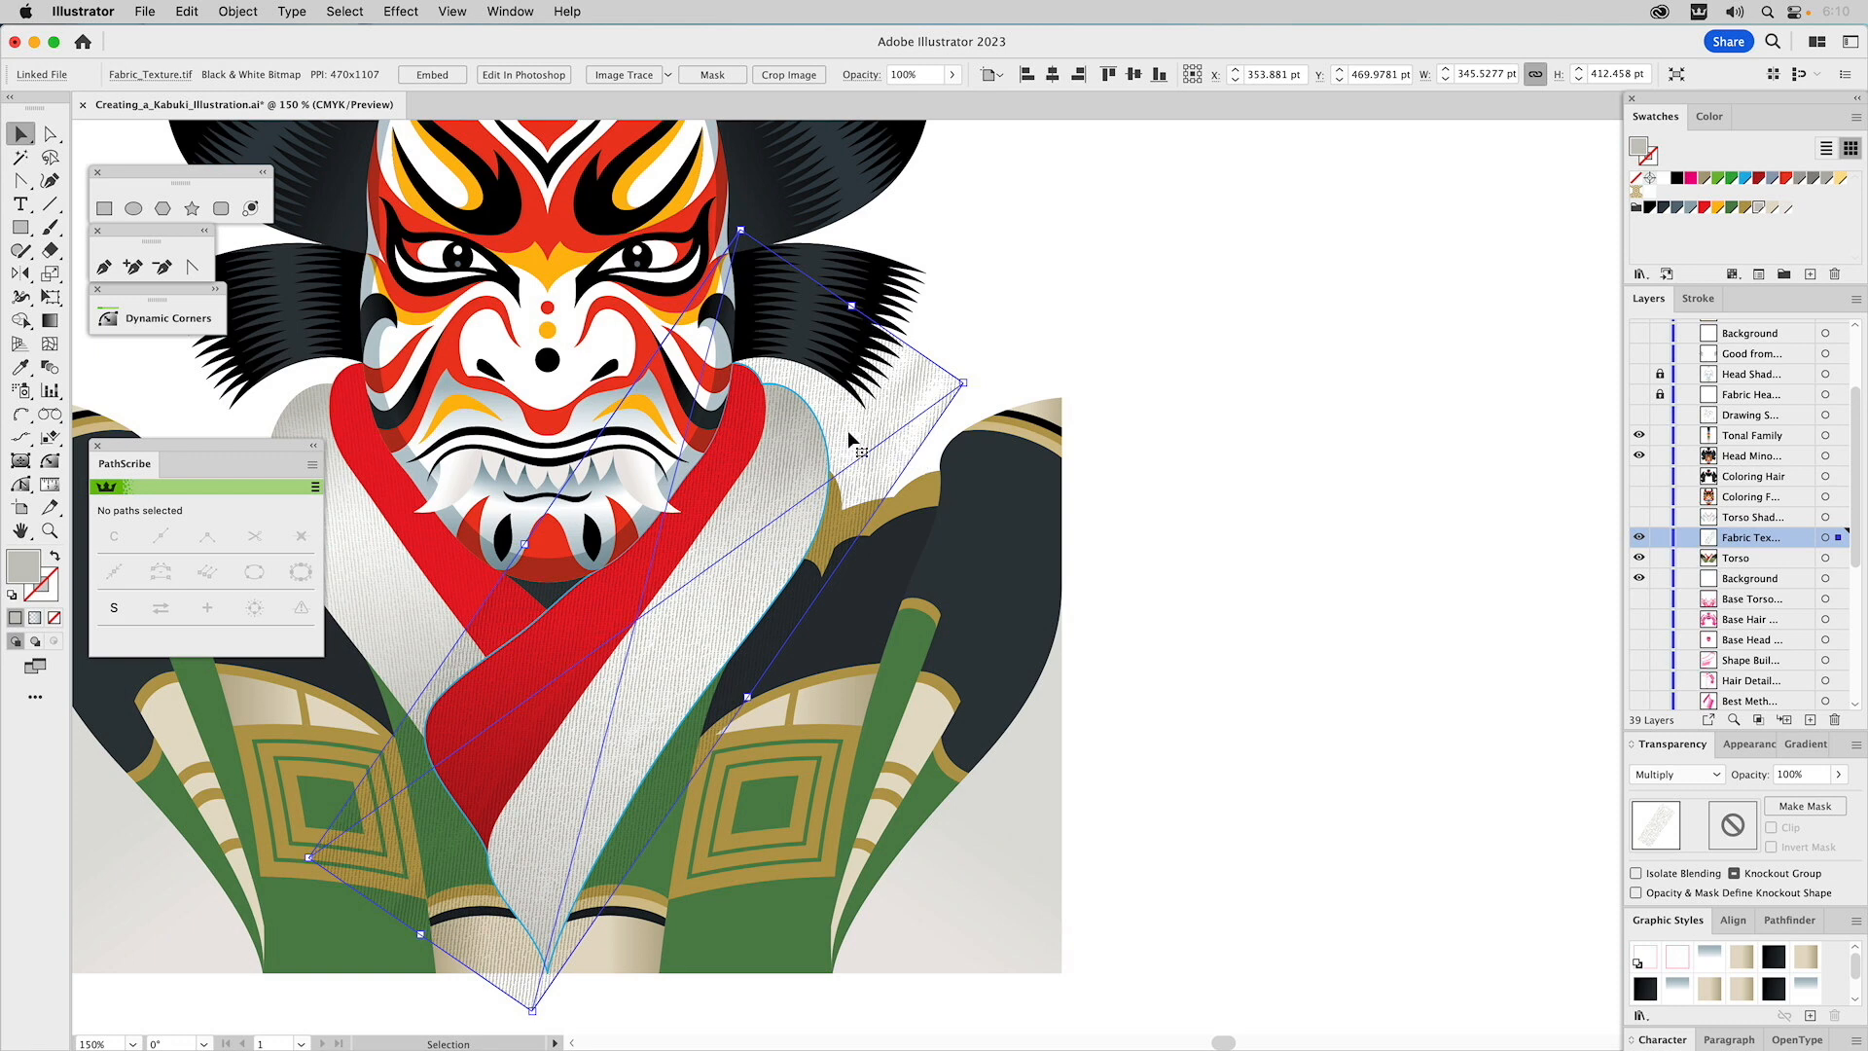
Set the fabric texture's opacity to 45%.
click(1797, 775)
text(45)
key(Return)
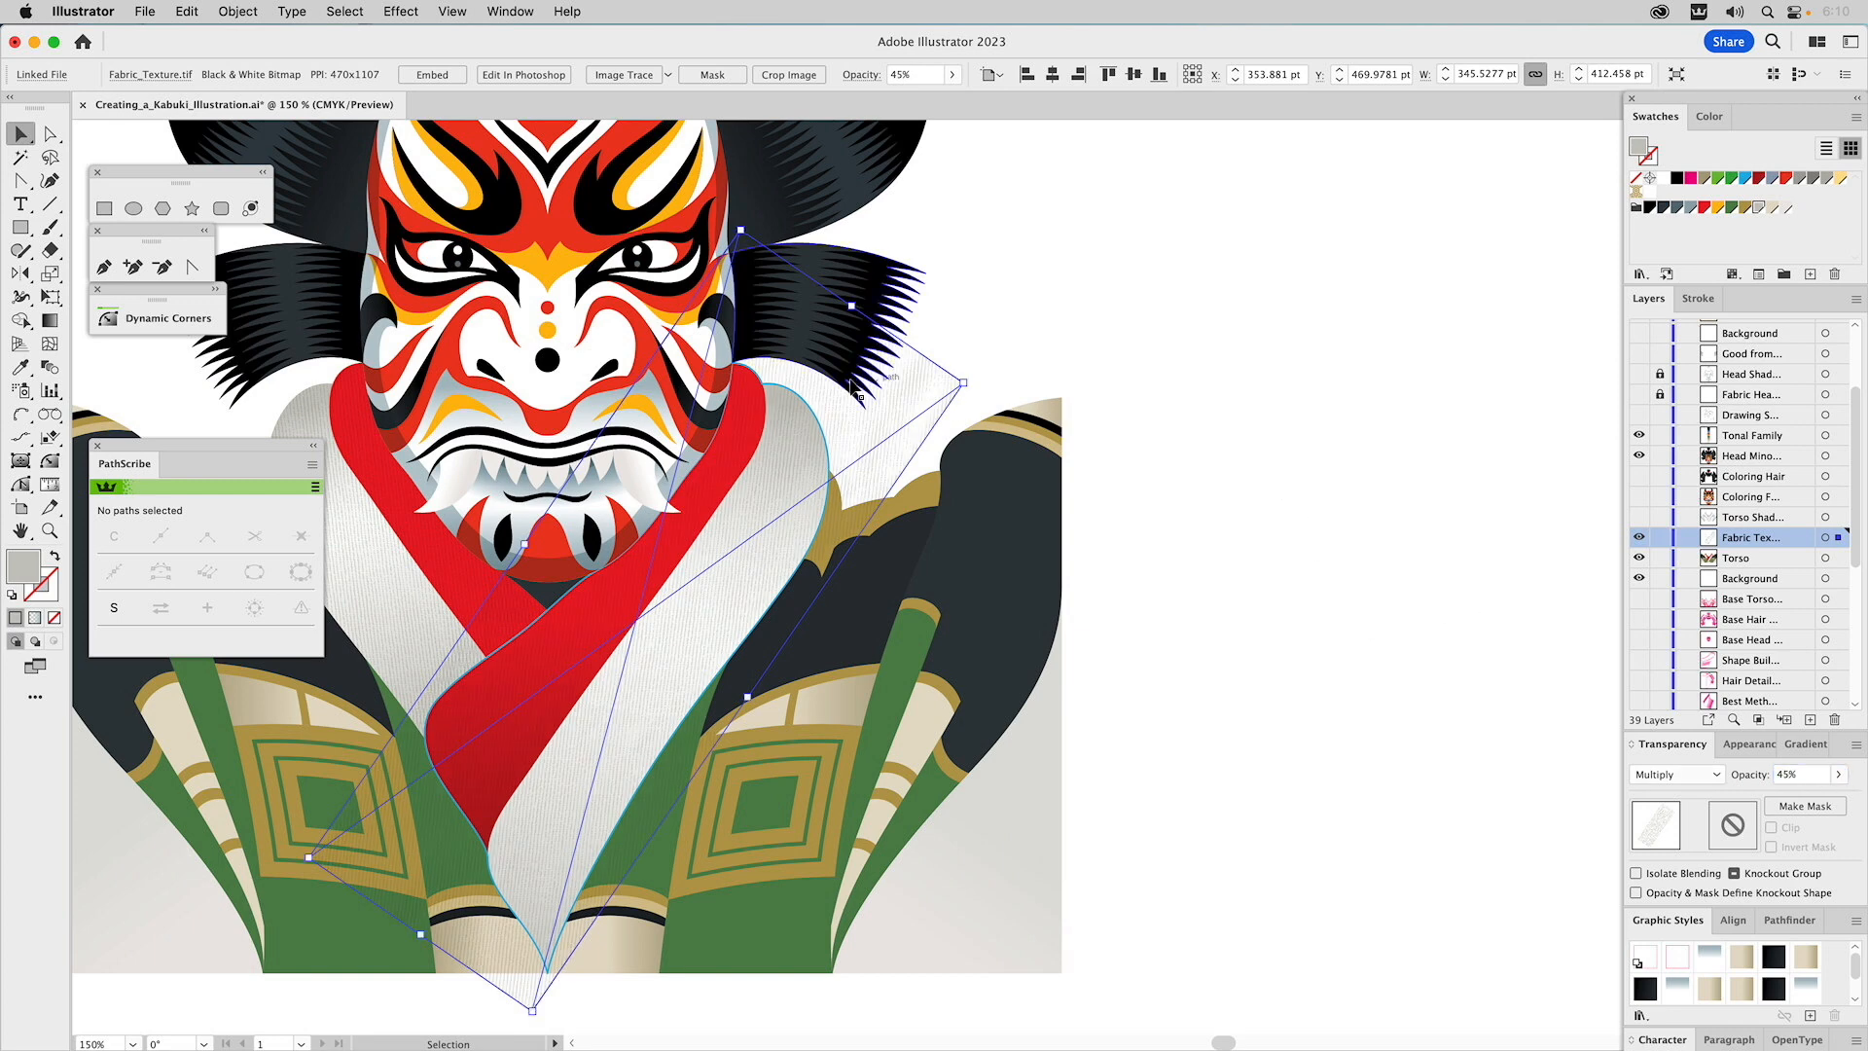
Add the front collar outline to the selection and make a clipping mask that confines the fabric texture to it.
shift+click(809, 407)
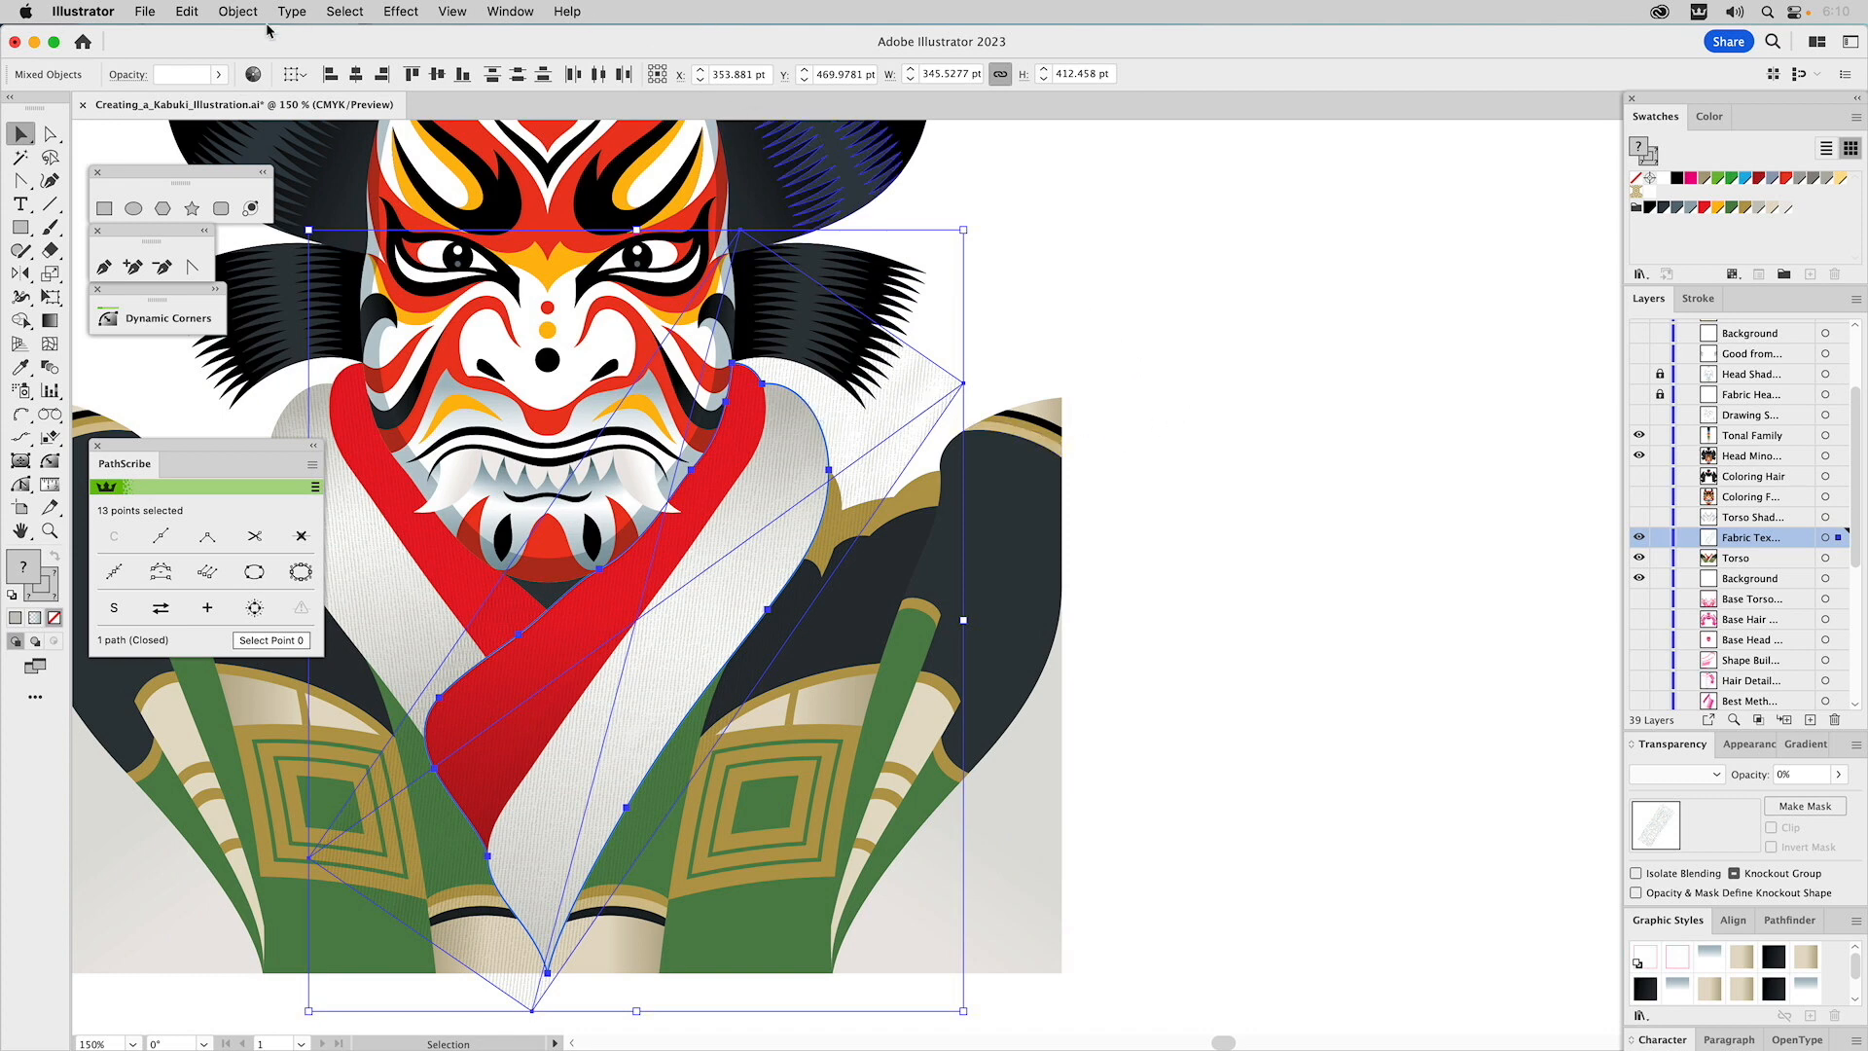
click(238, 11)
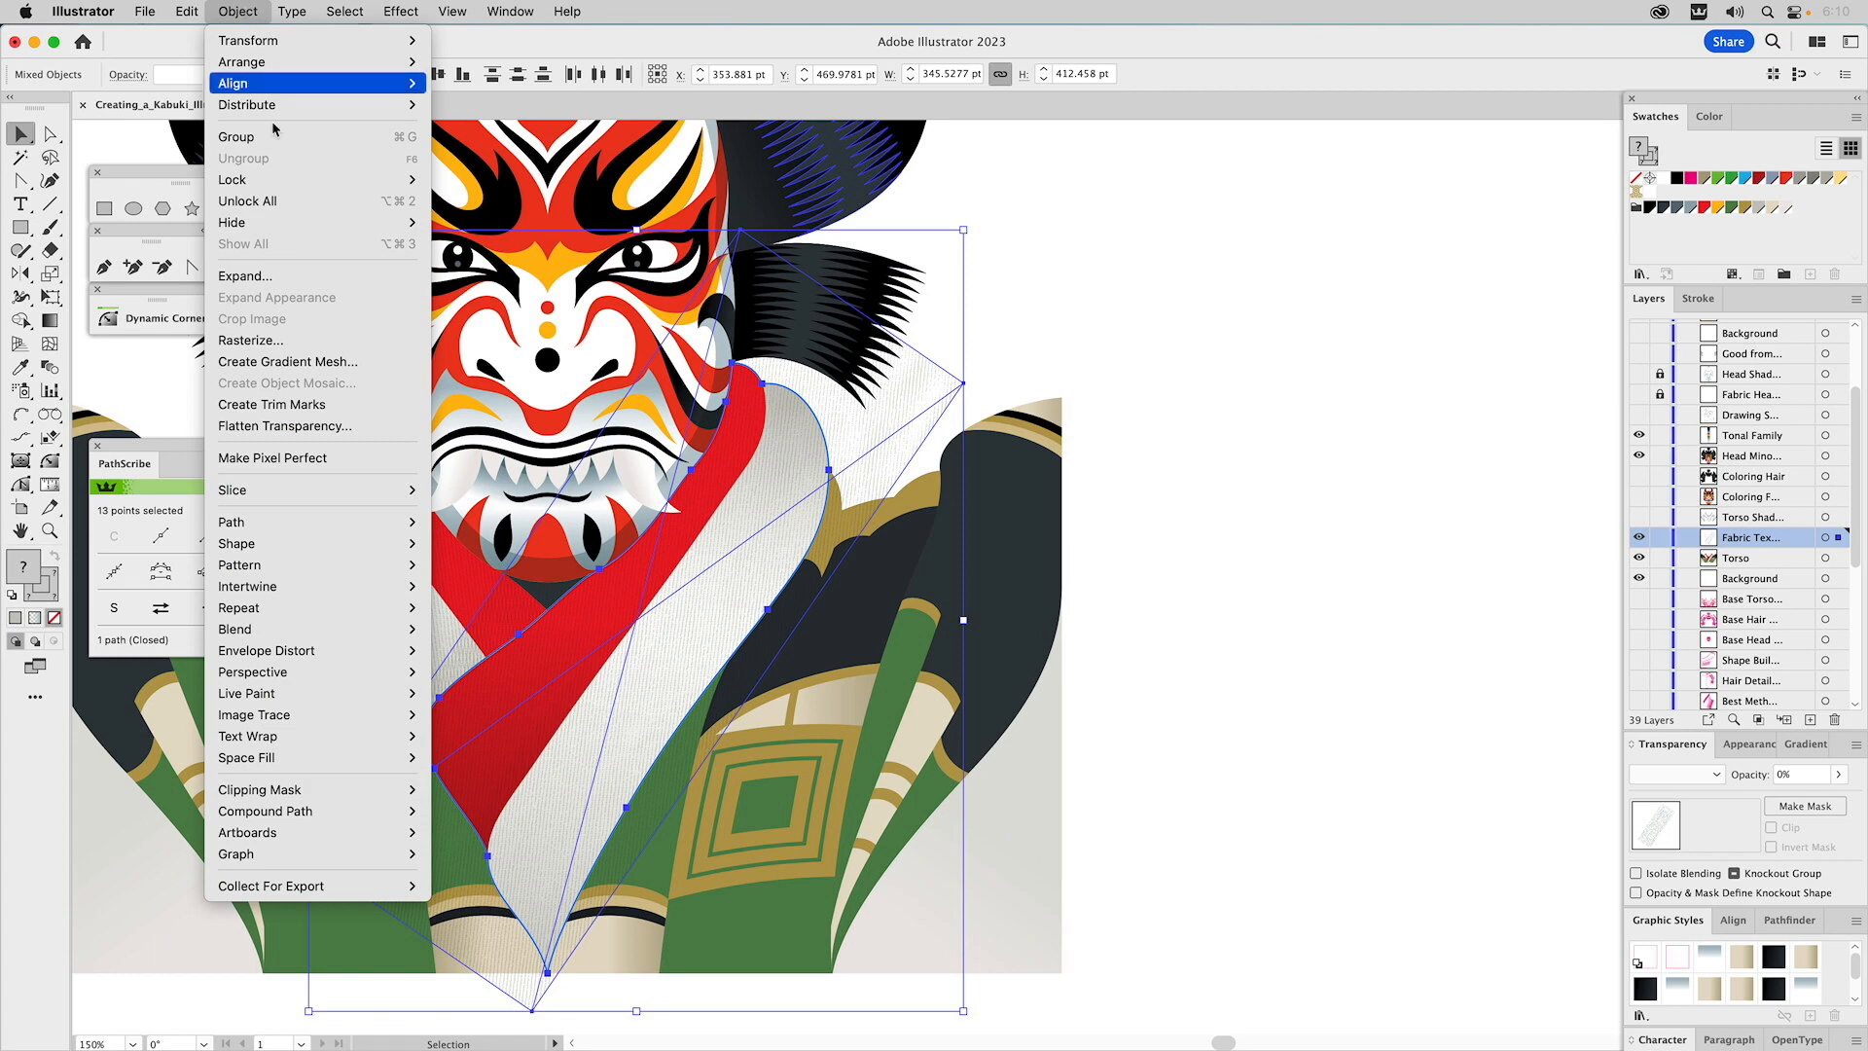
mouse_move(339, 791)
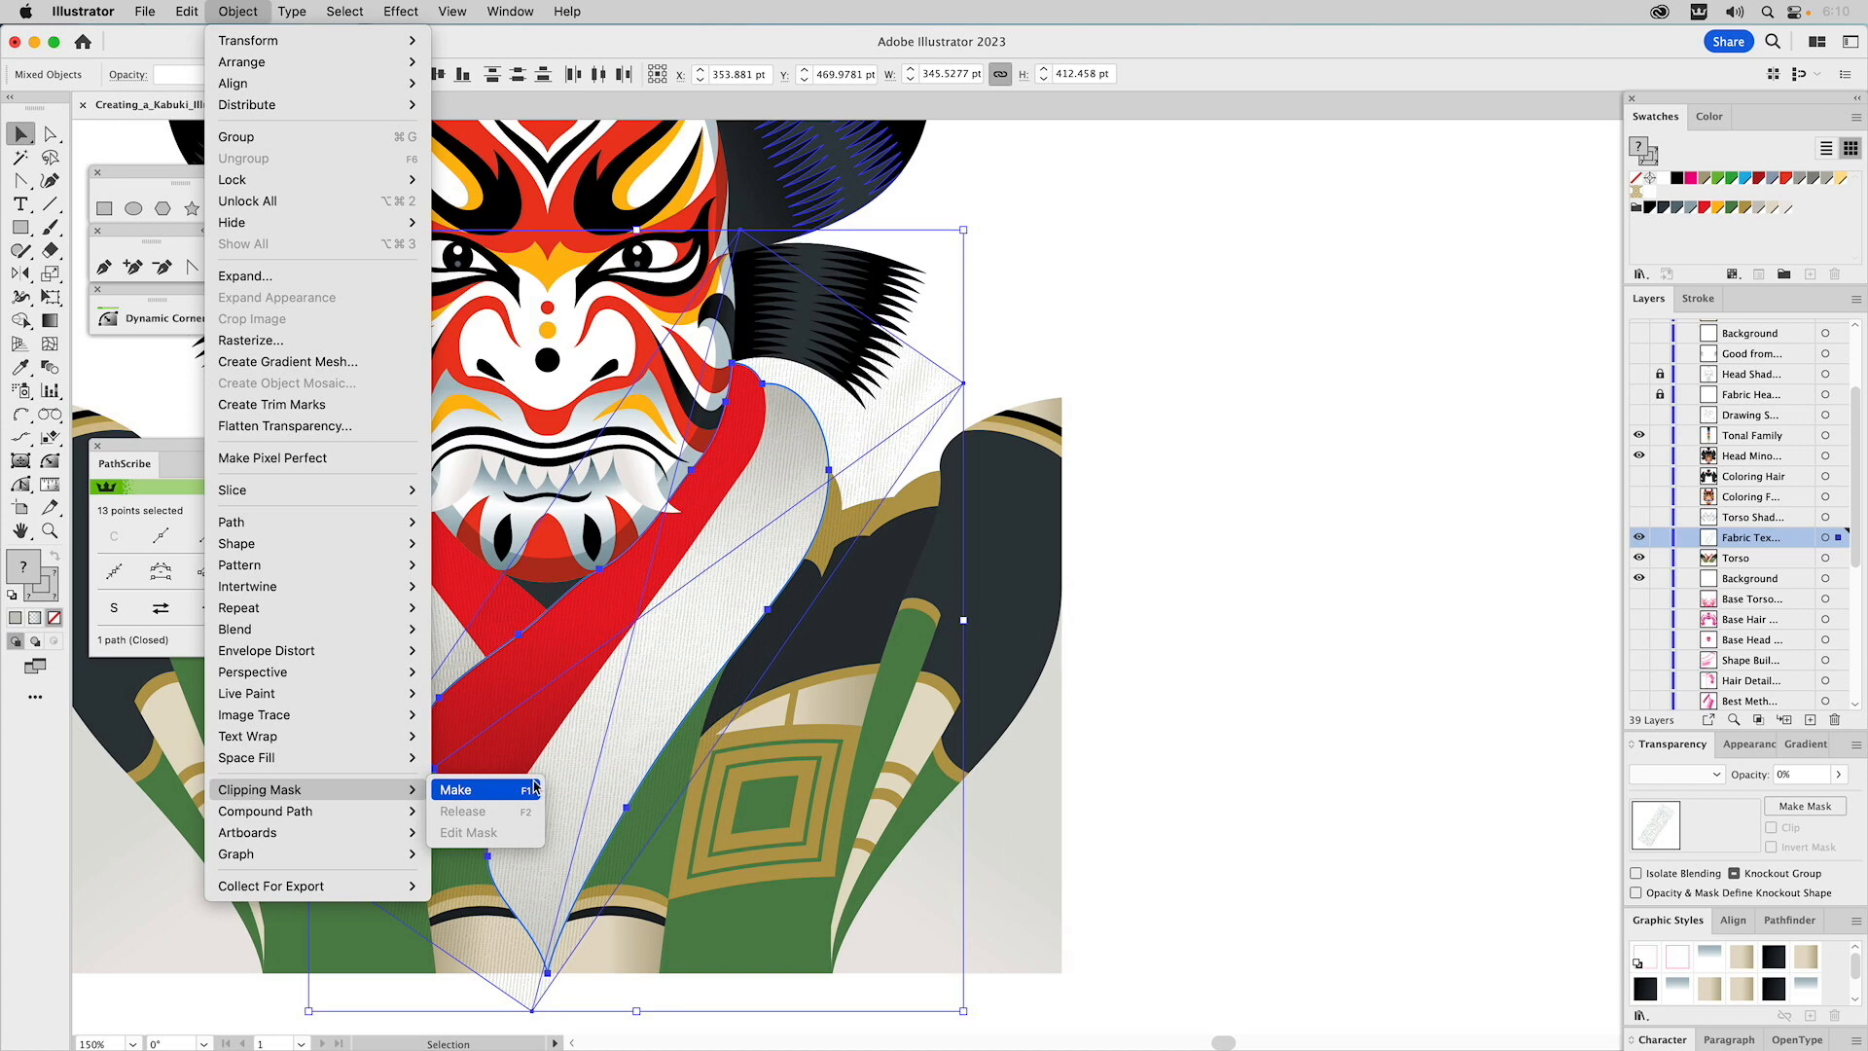
click(513, 791)
click(1238, 426)
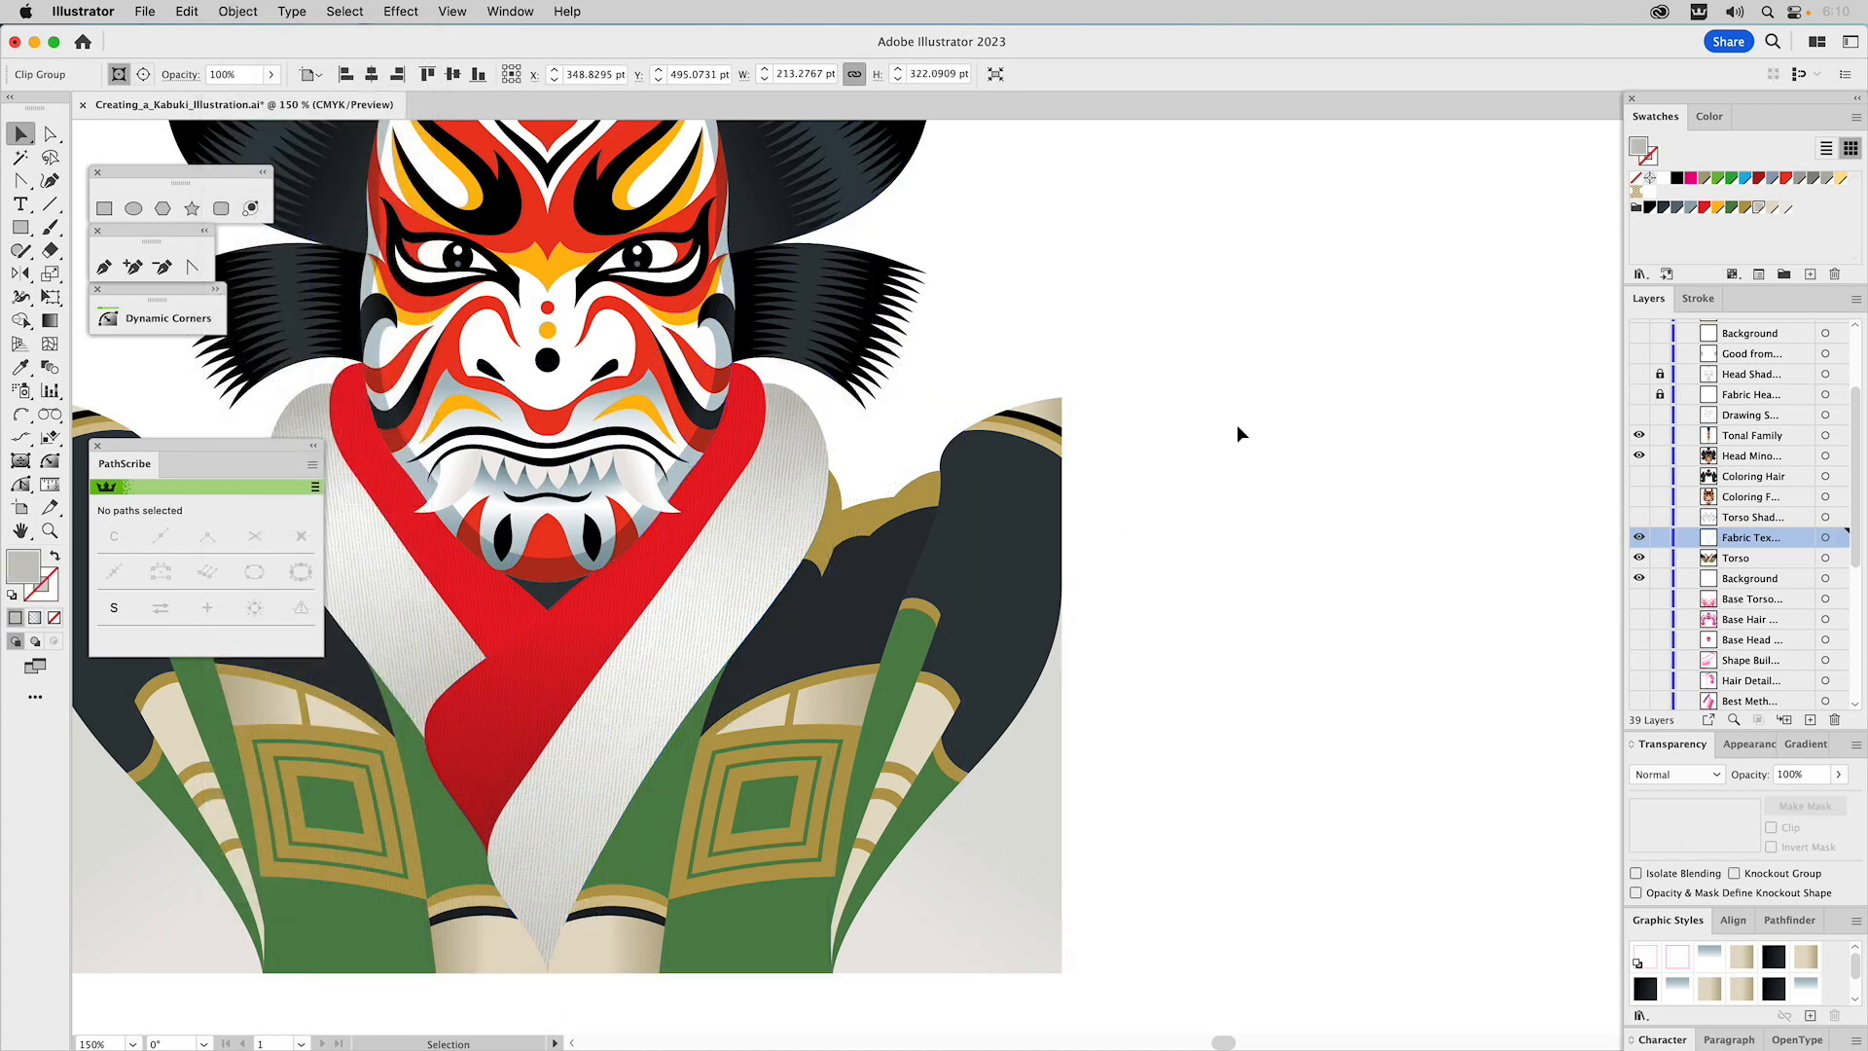
drag(994, 450, 1288, 437)
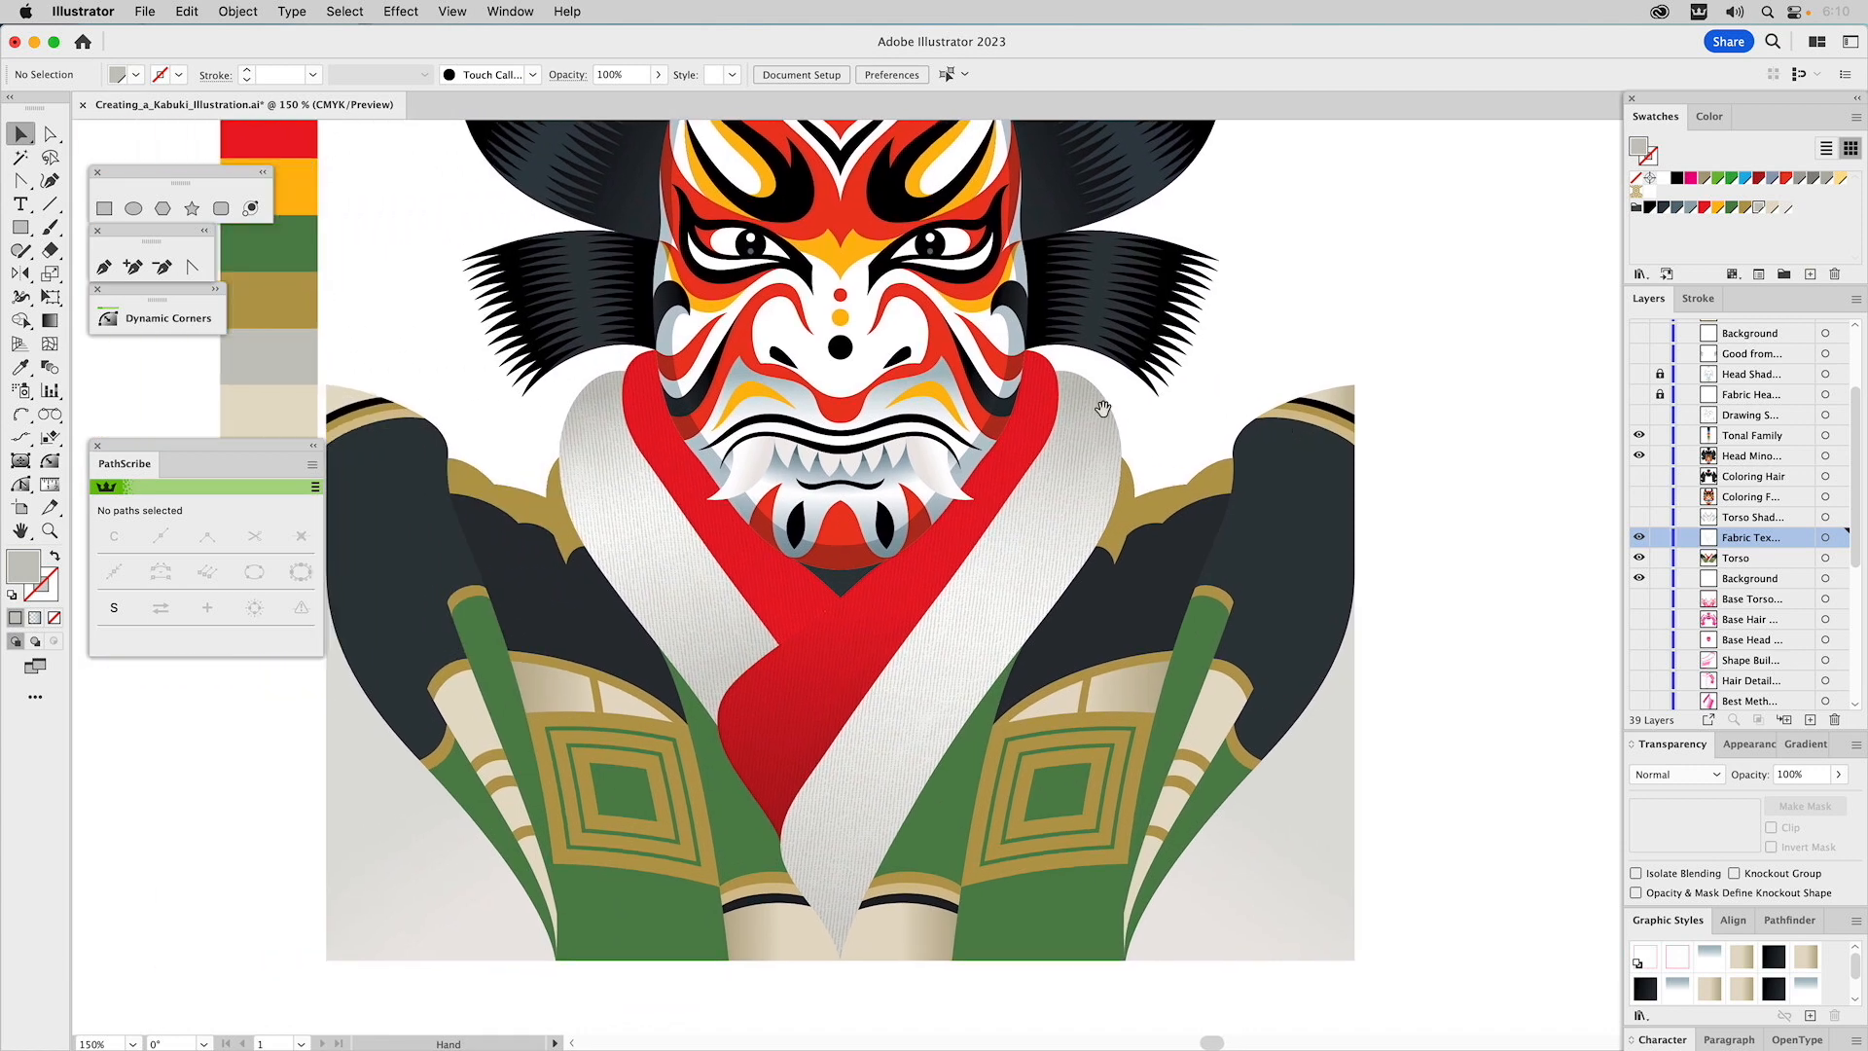
key(z)
drag(761, 303, 1314, 797)
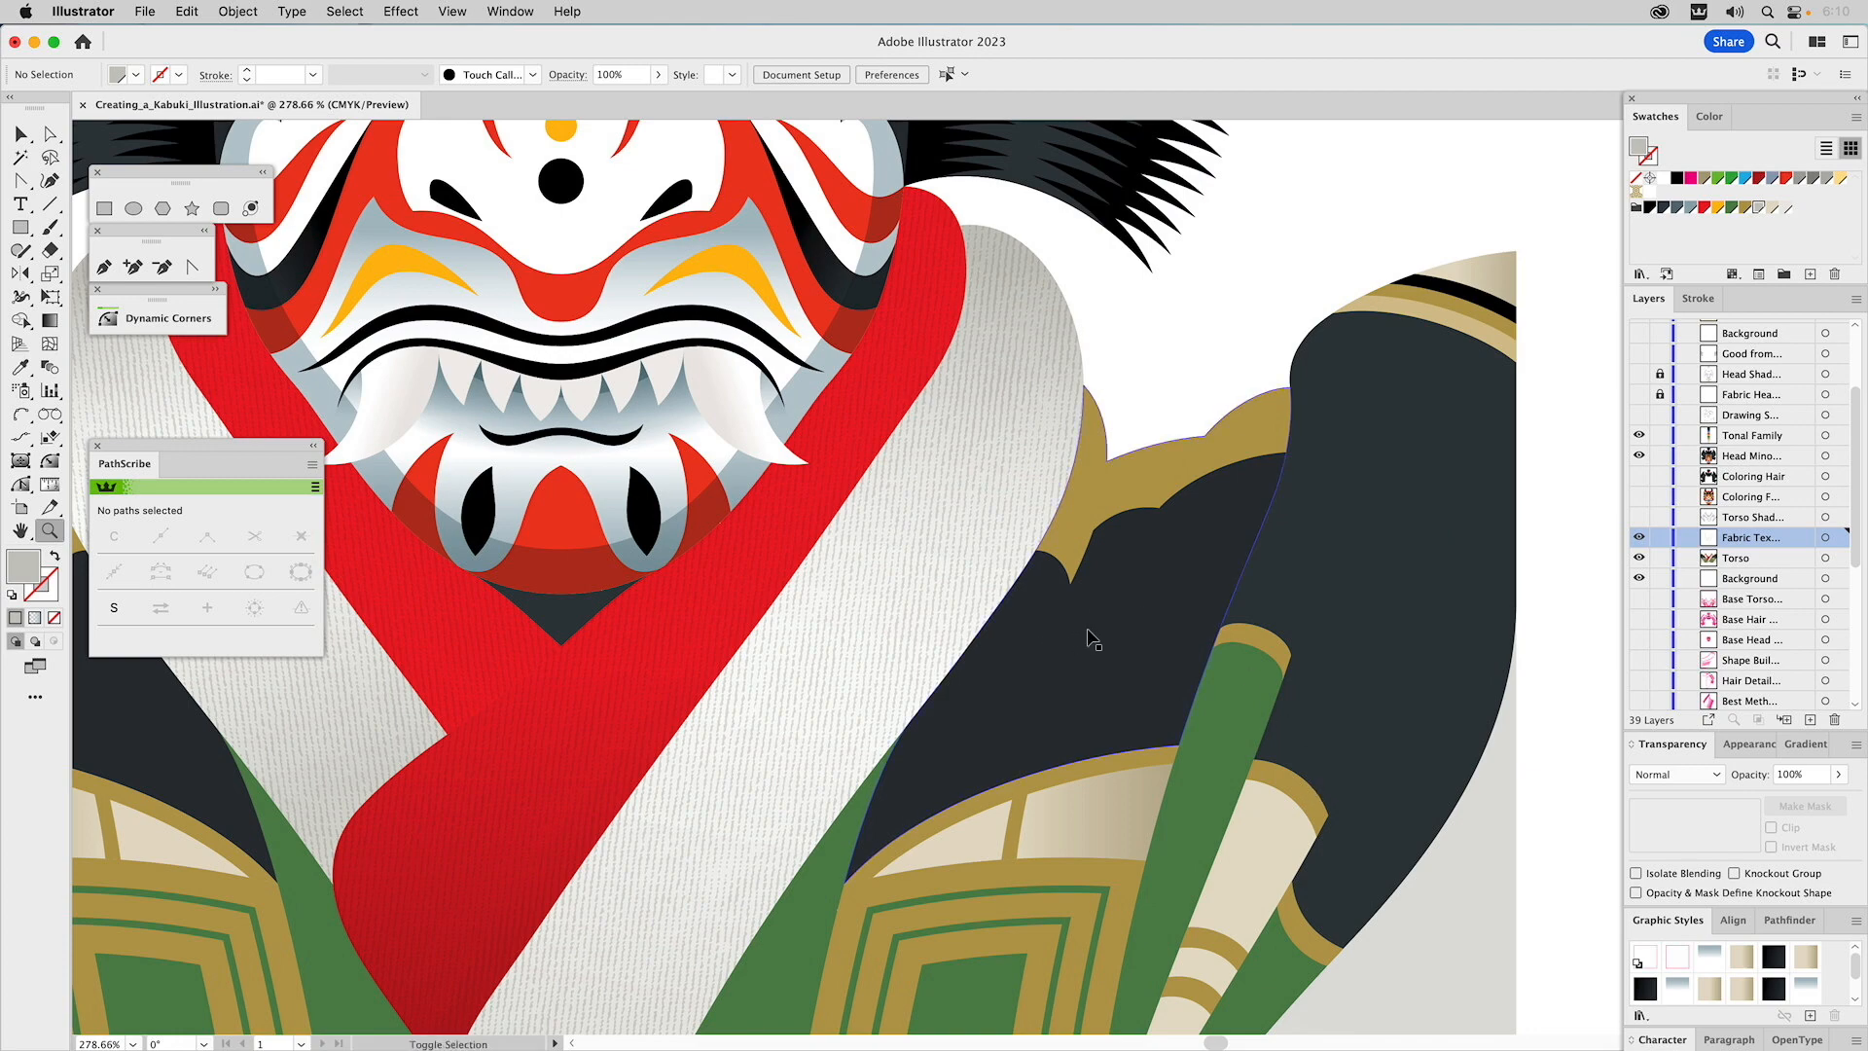
key(super+0)
key(v)
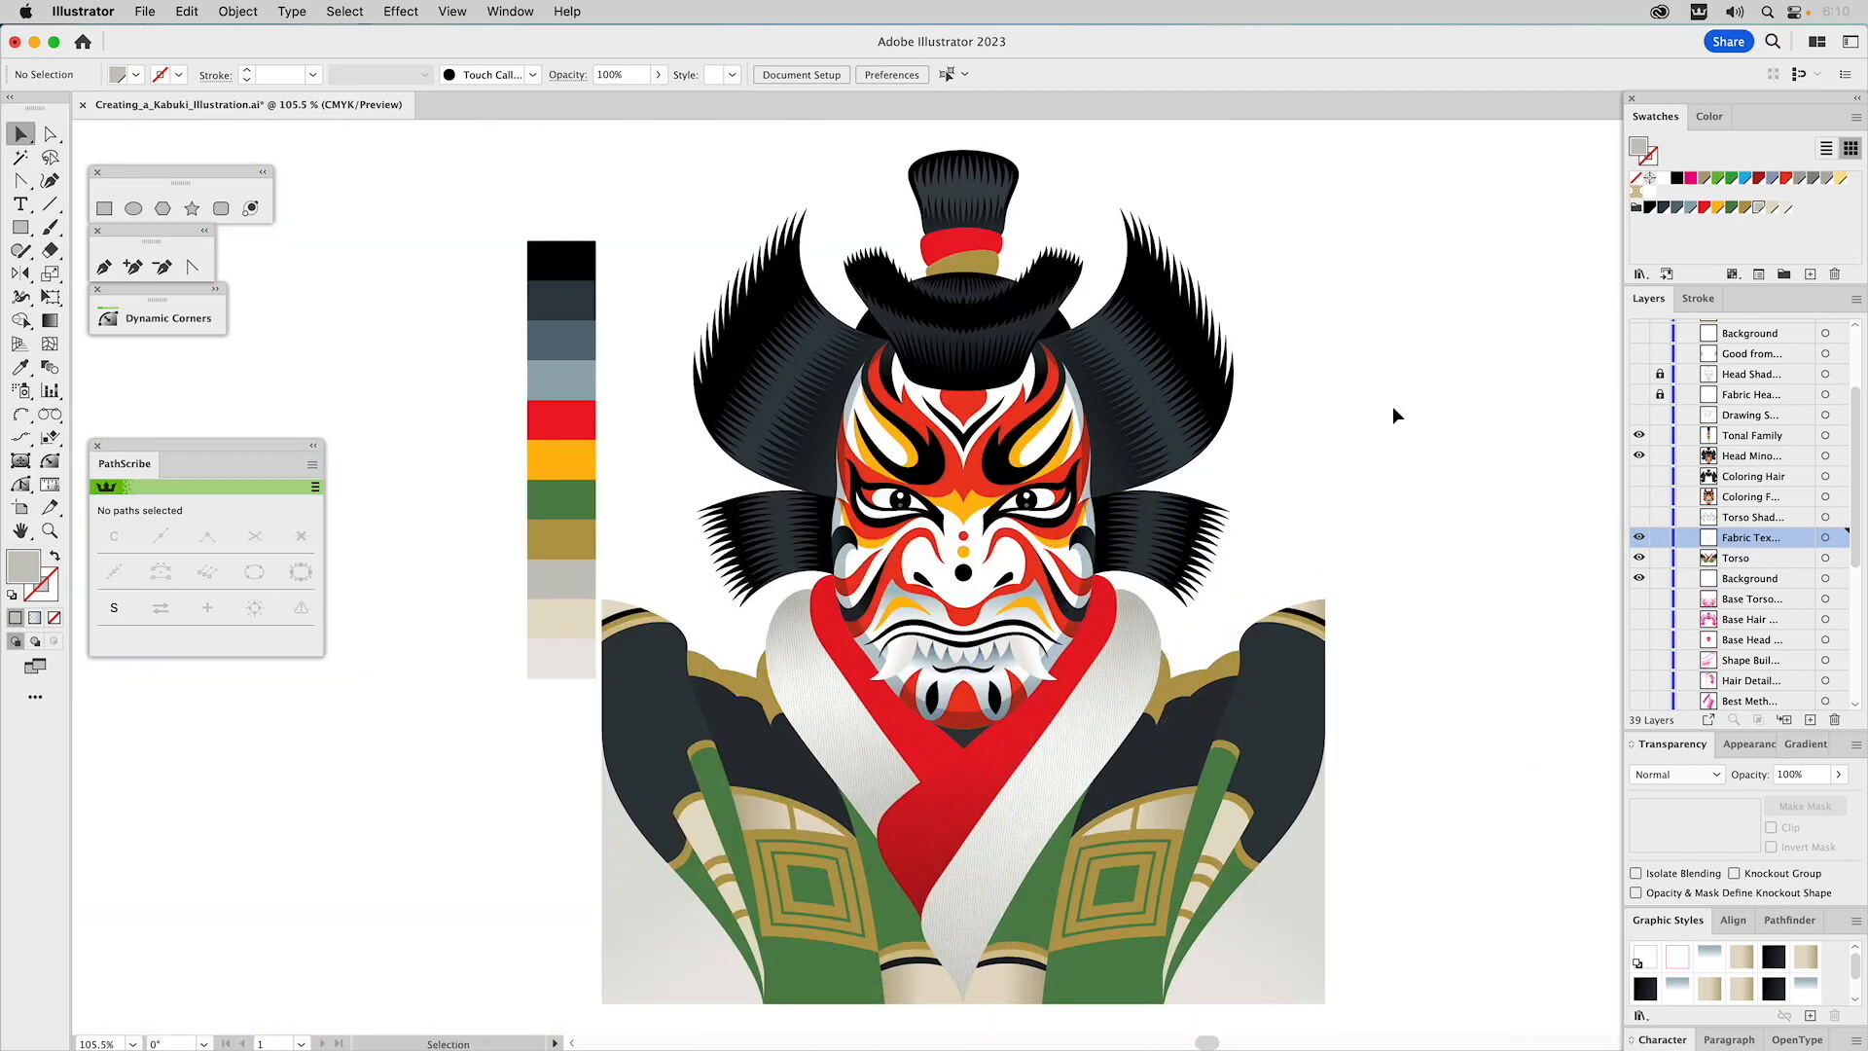
Lock the Fabric Tex... layer and show the Torso Shad... layer, comparing the torso with and without its shading.
click(1661, 538)
click(1641, 519)
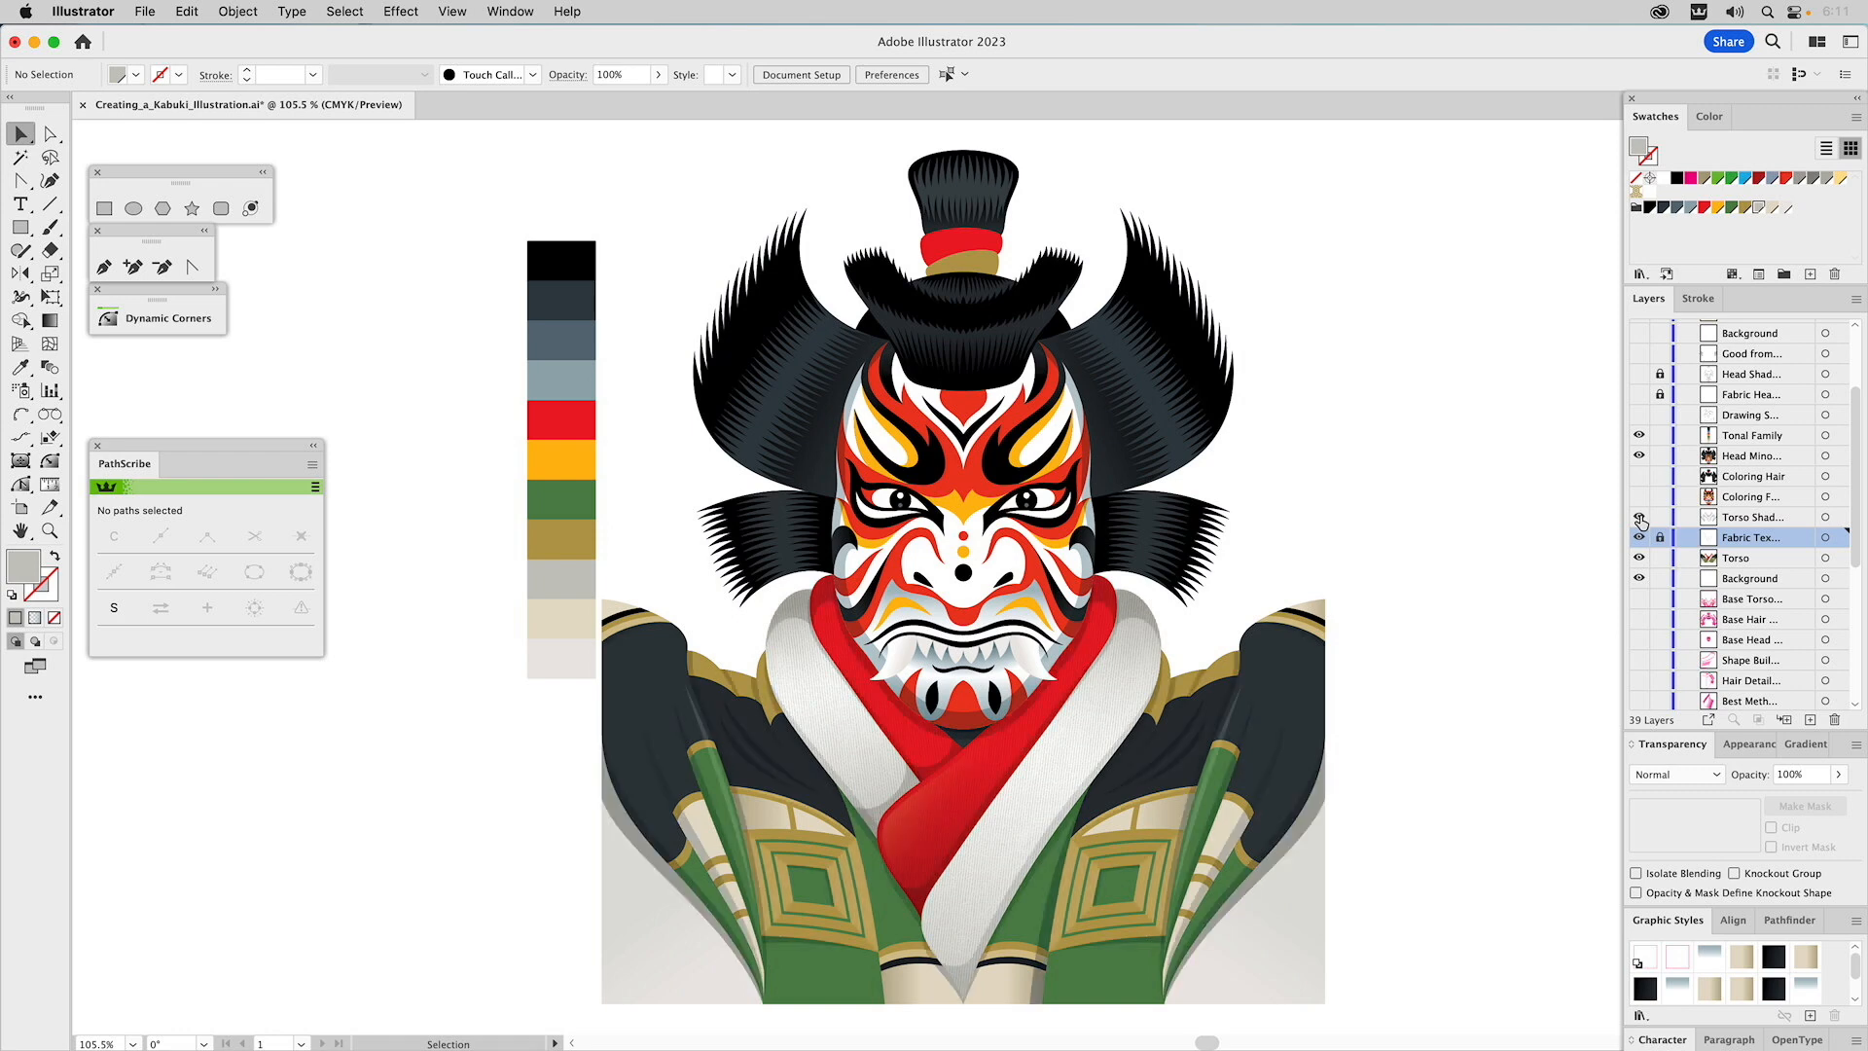
click(1640, 518)
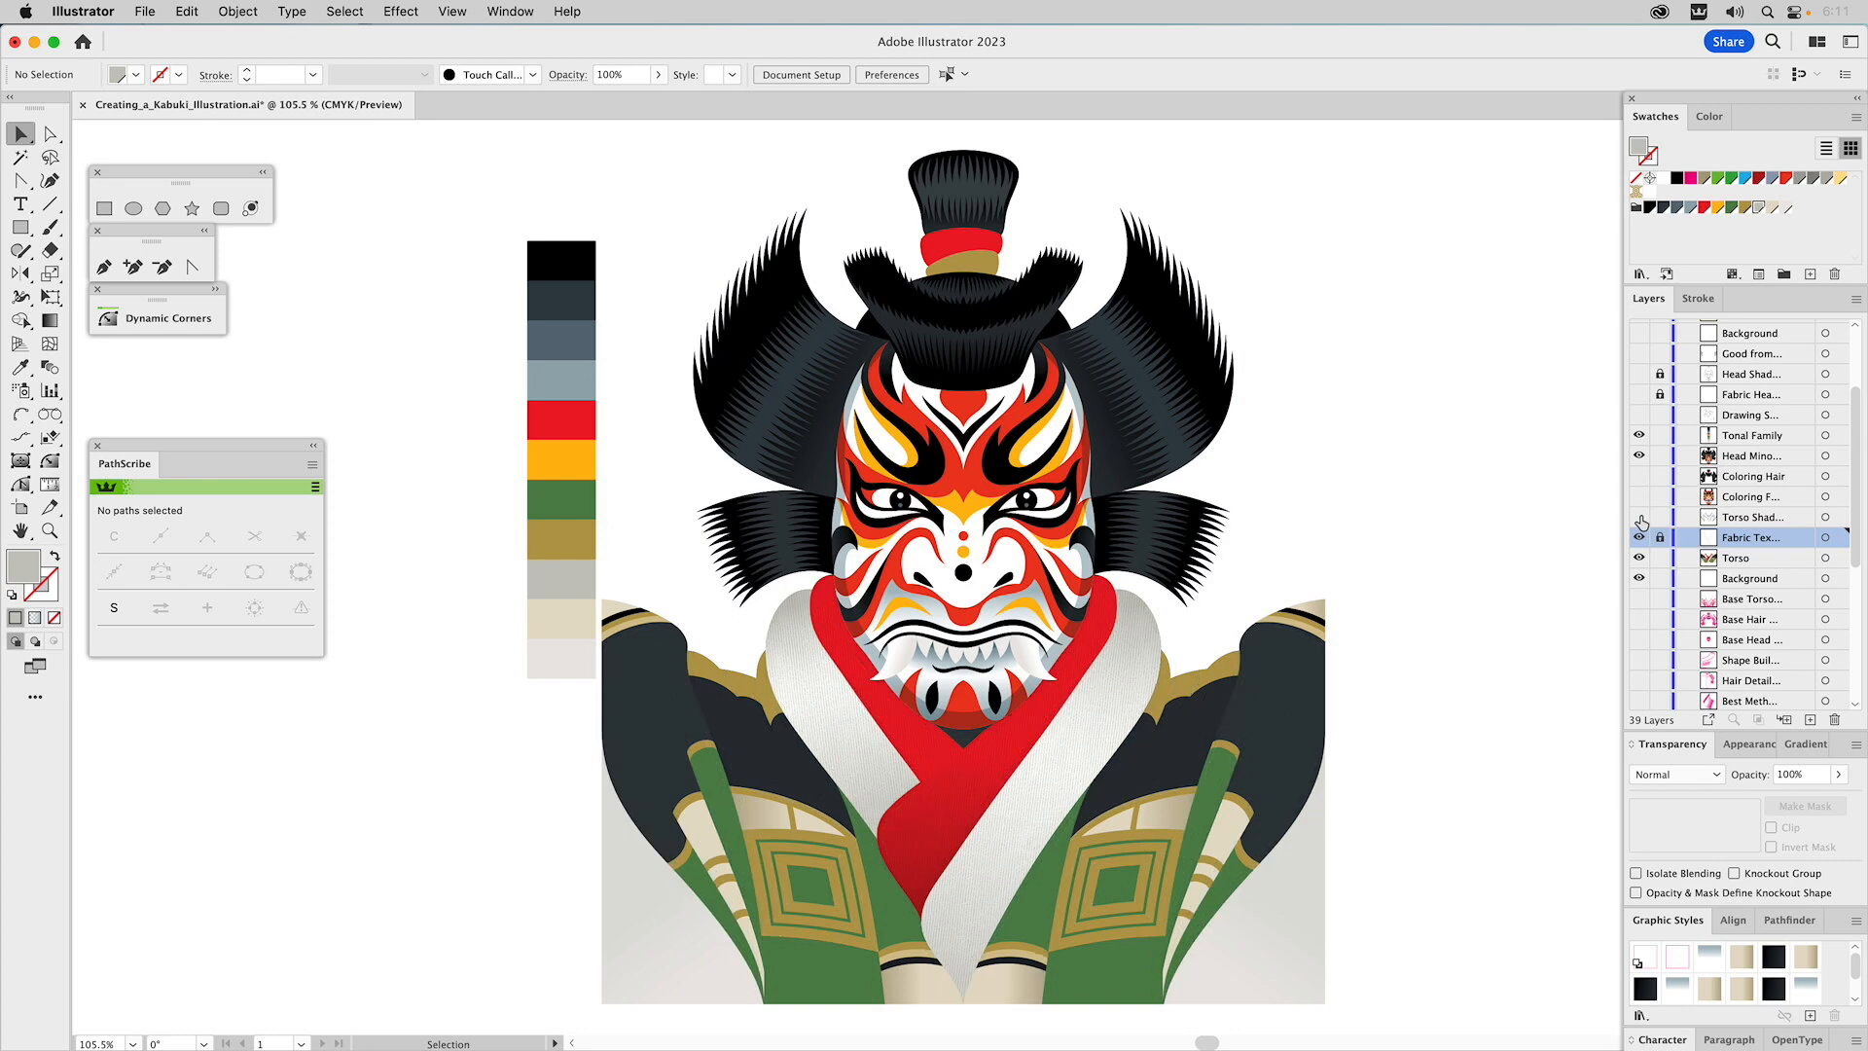
click(1640, 519)
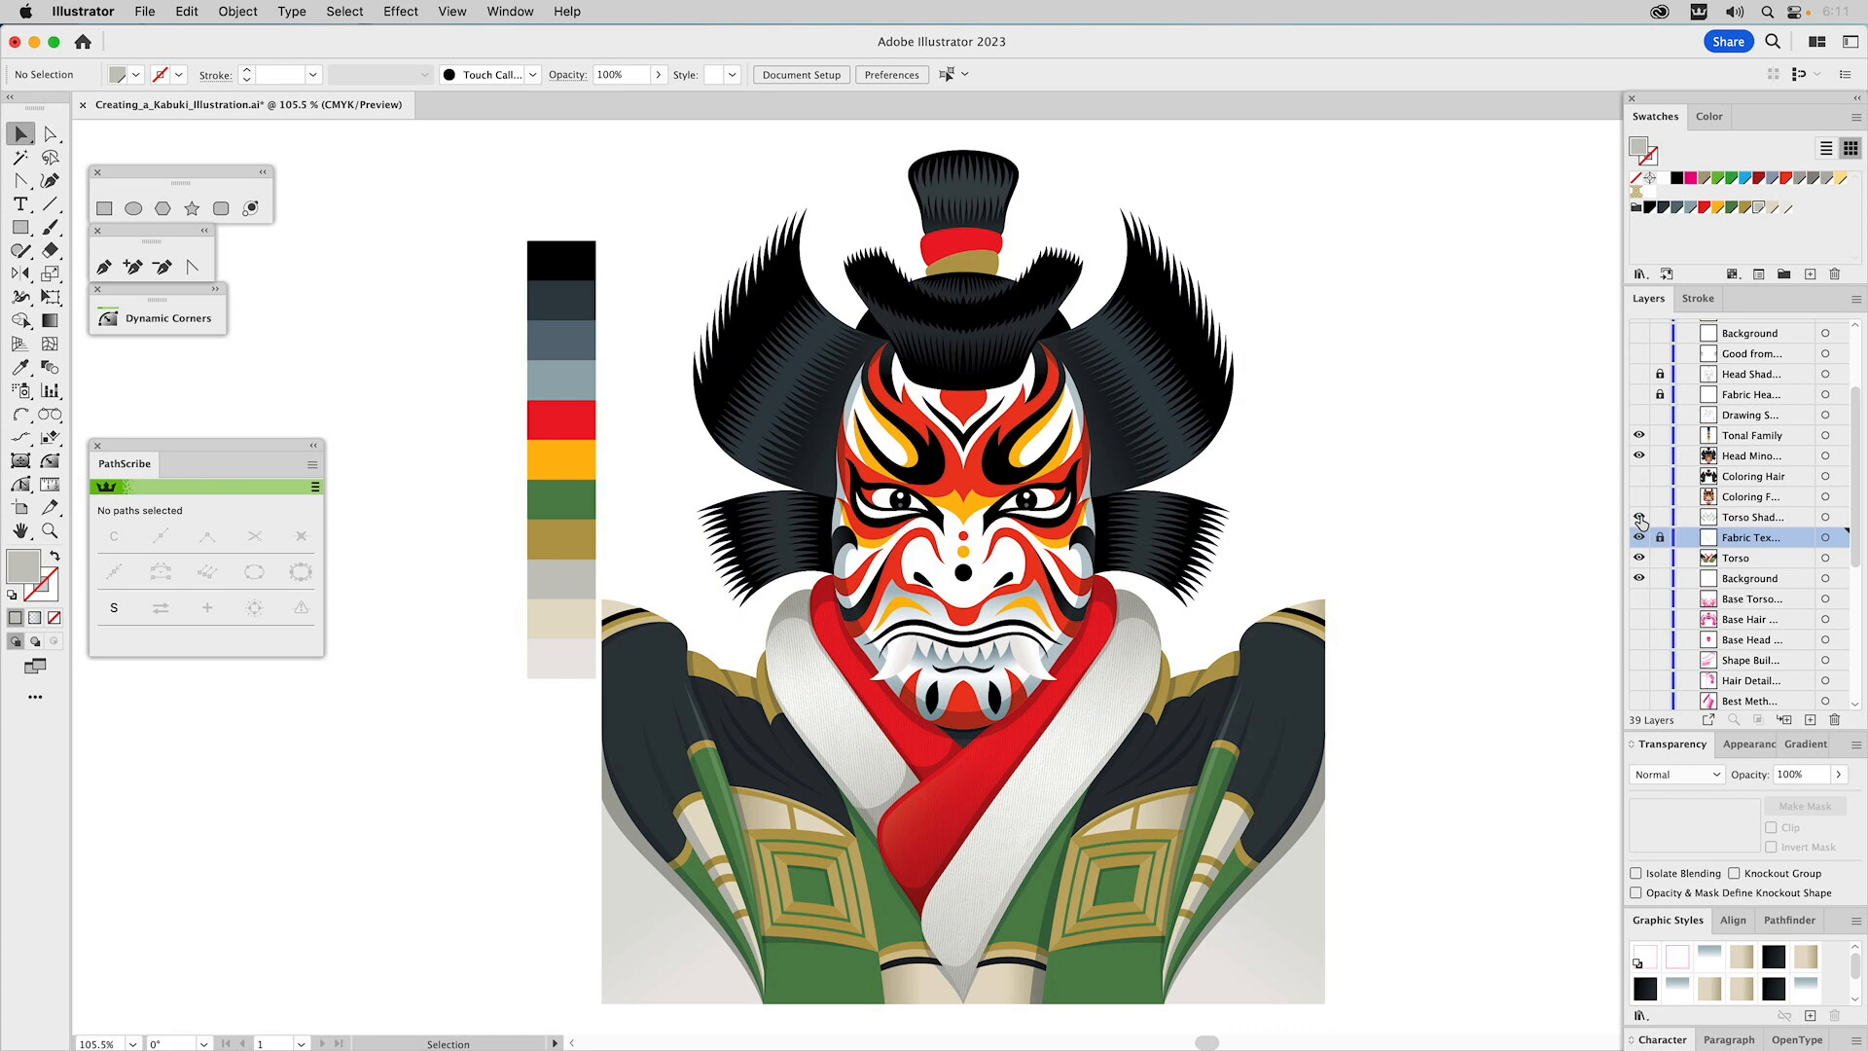
click(1640, 518)
click(1640, 518)
Select the shading shape beside the square emblem on the torso to inspect its opacity, and deselect it.
click(858, 880)
drag(858, 879, 918, 844)
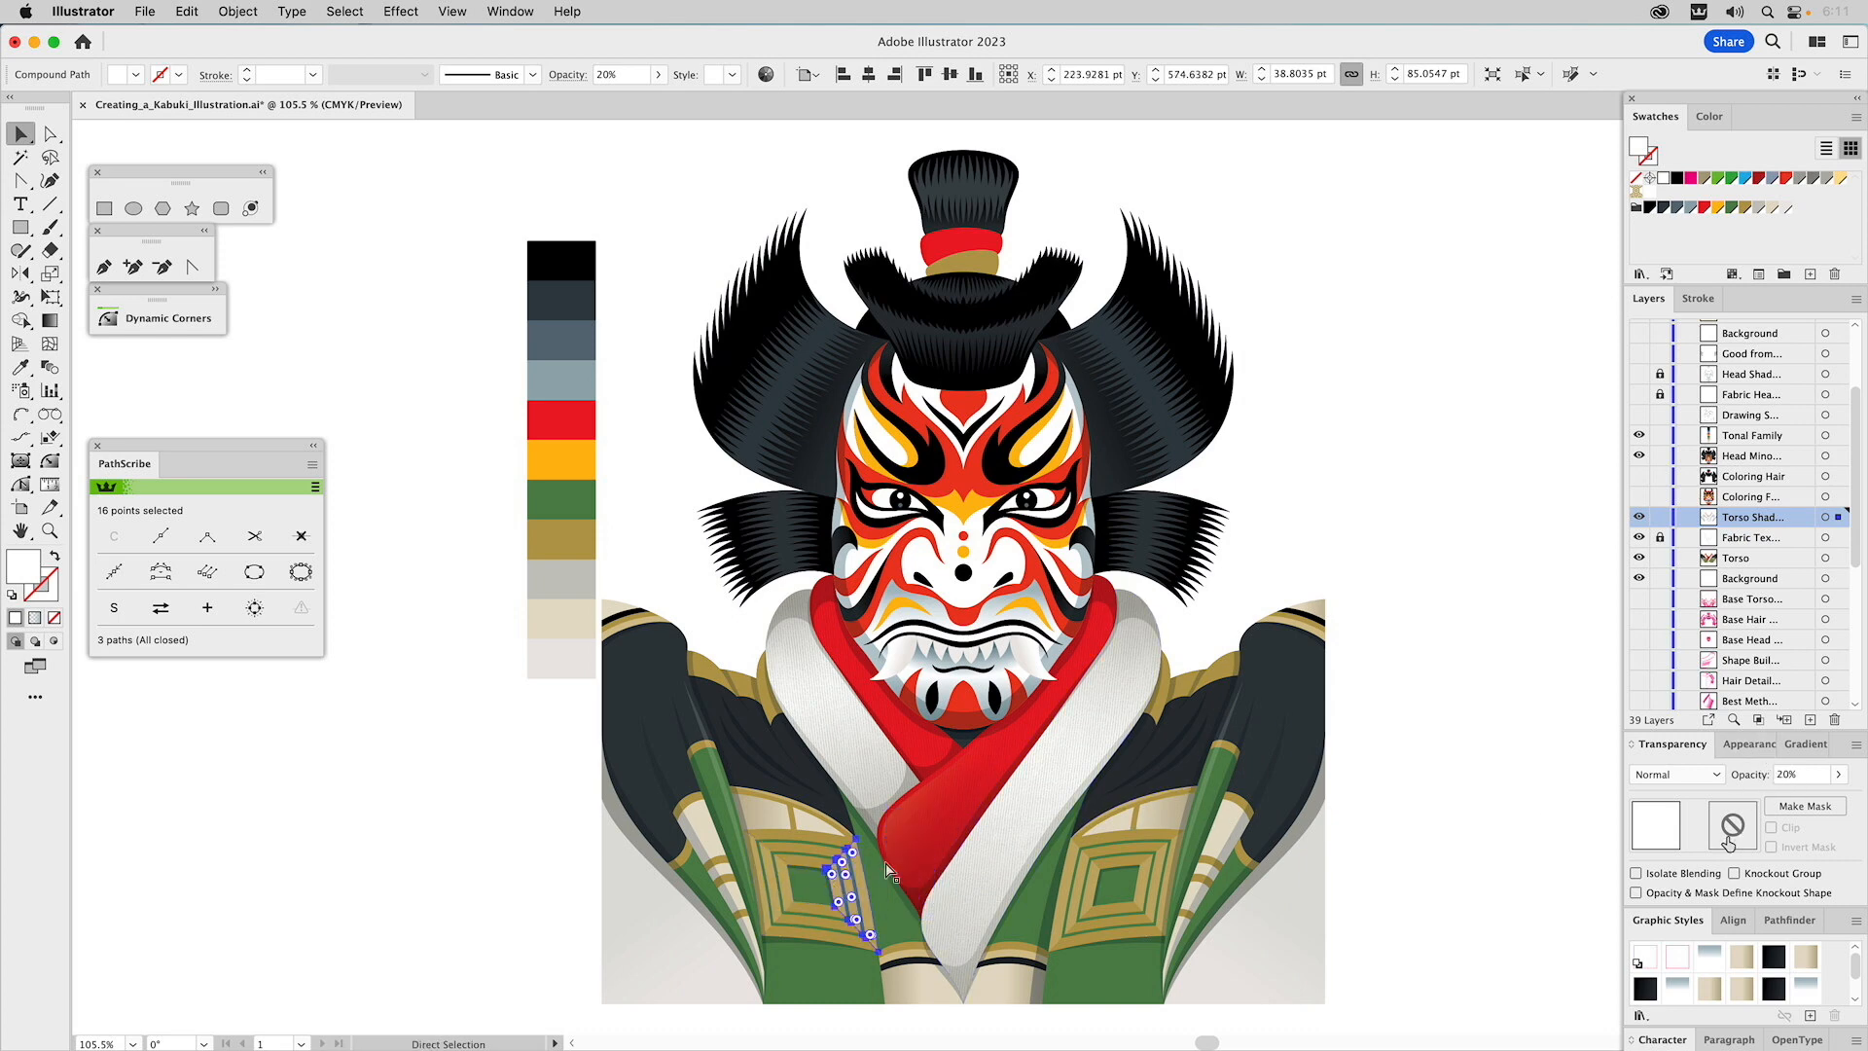
click(1484, 874)
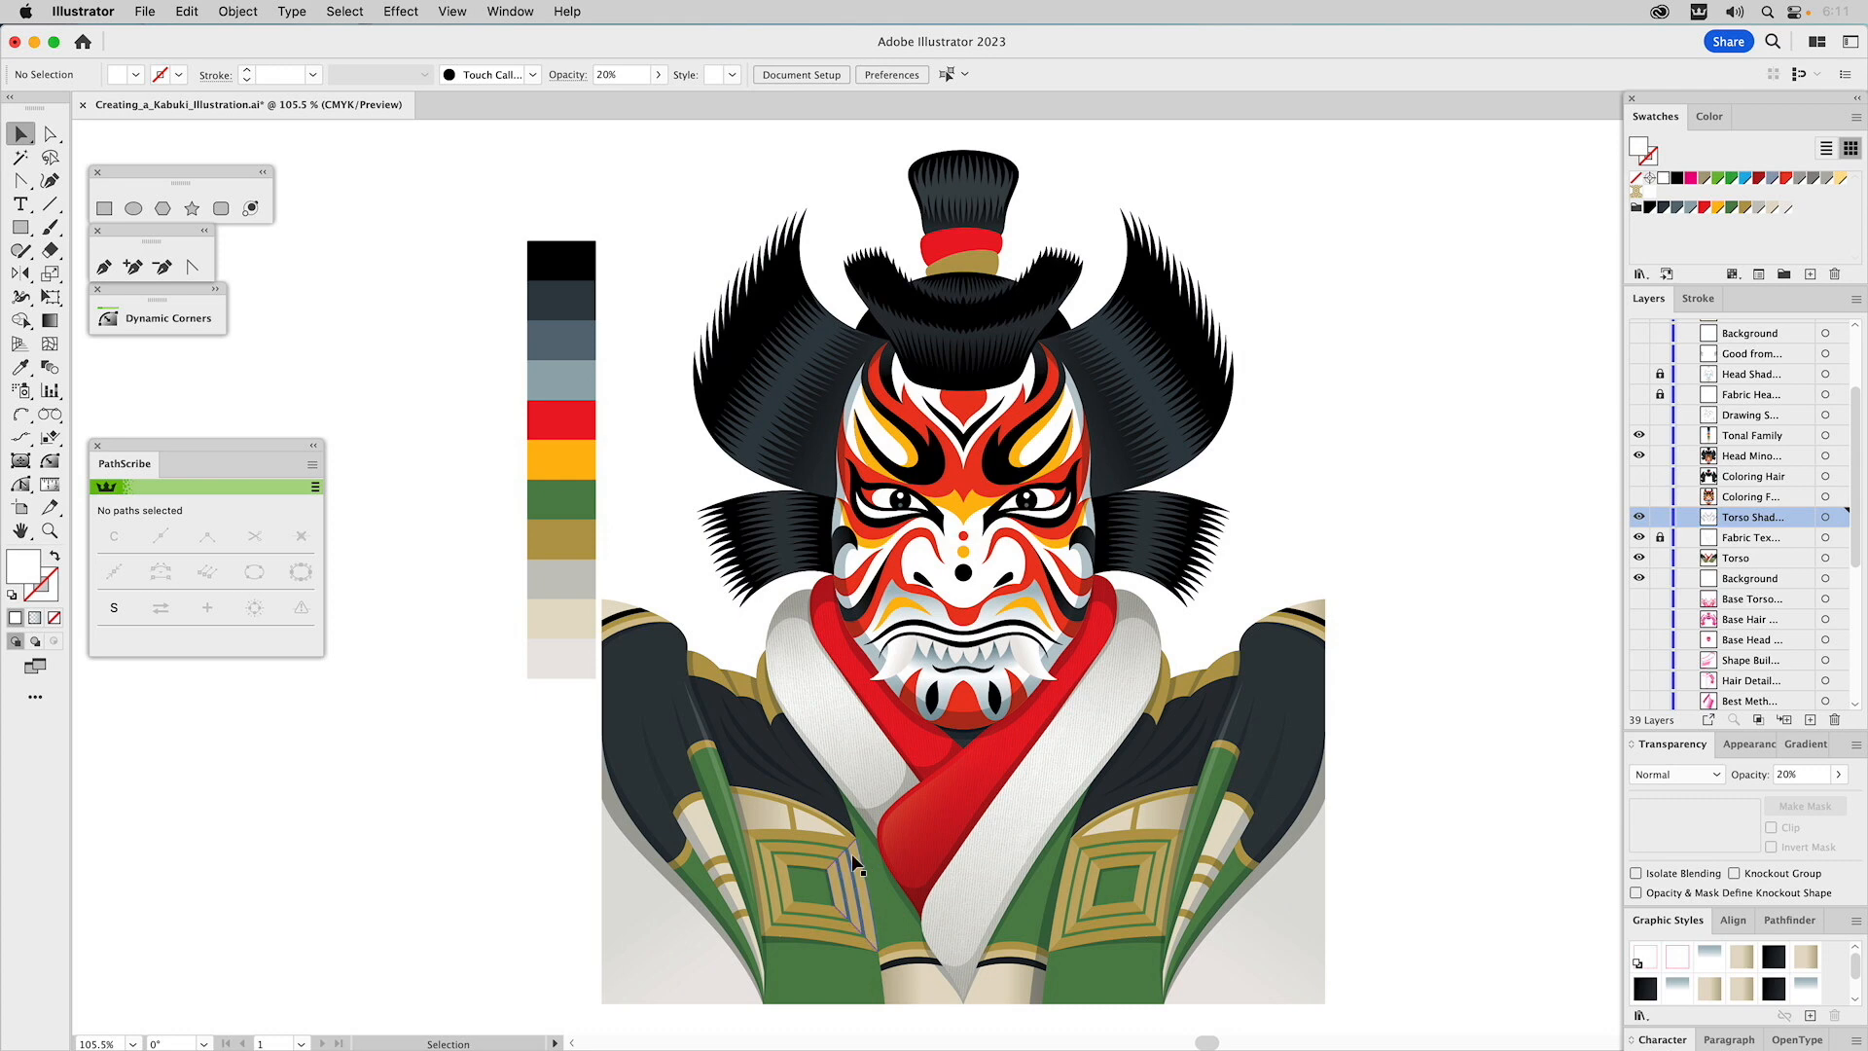
Hide the Tonal Family layer and compare the artwork with the Drawing S... layer shown and hidden again.
click(1640, 437)
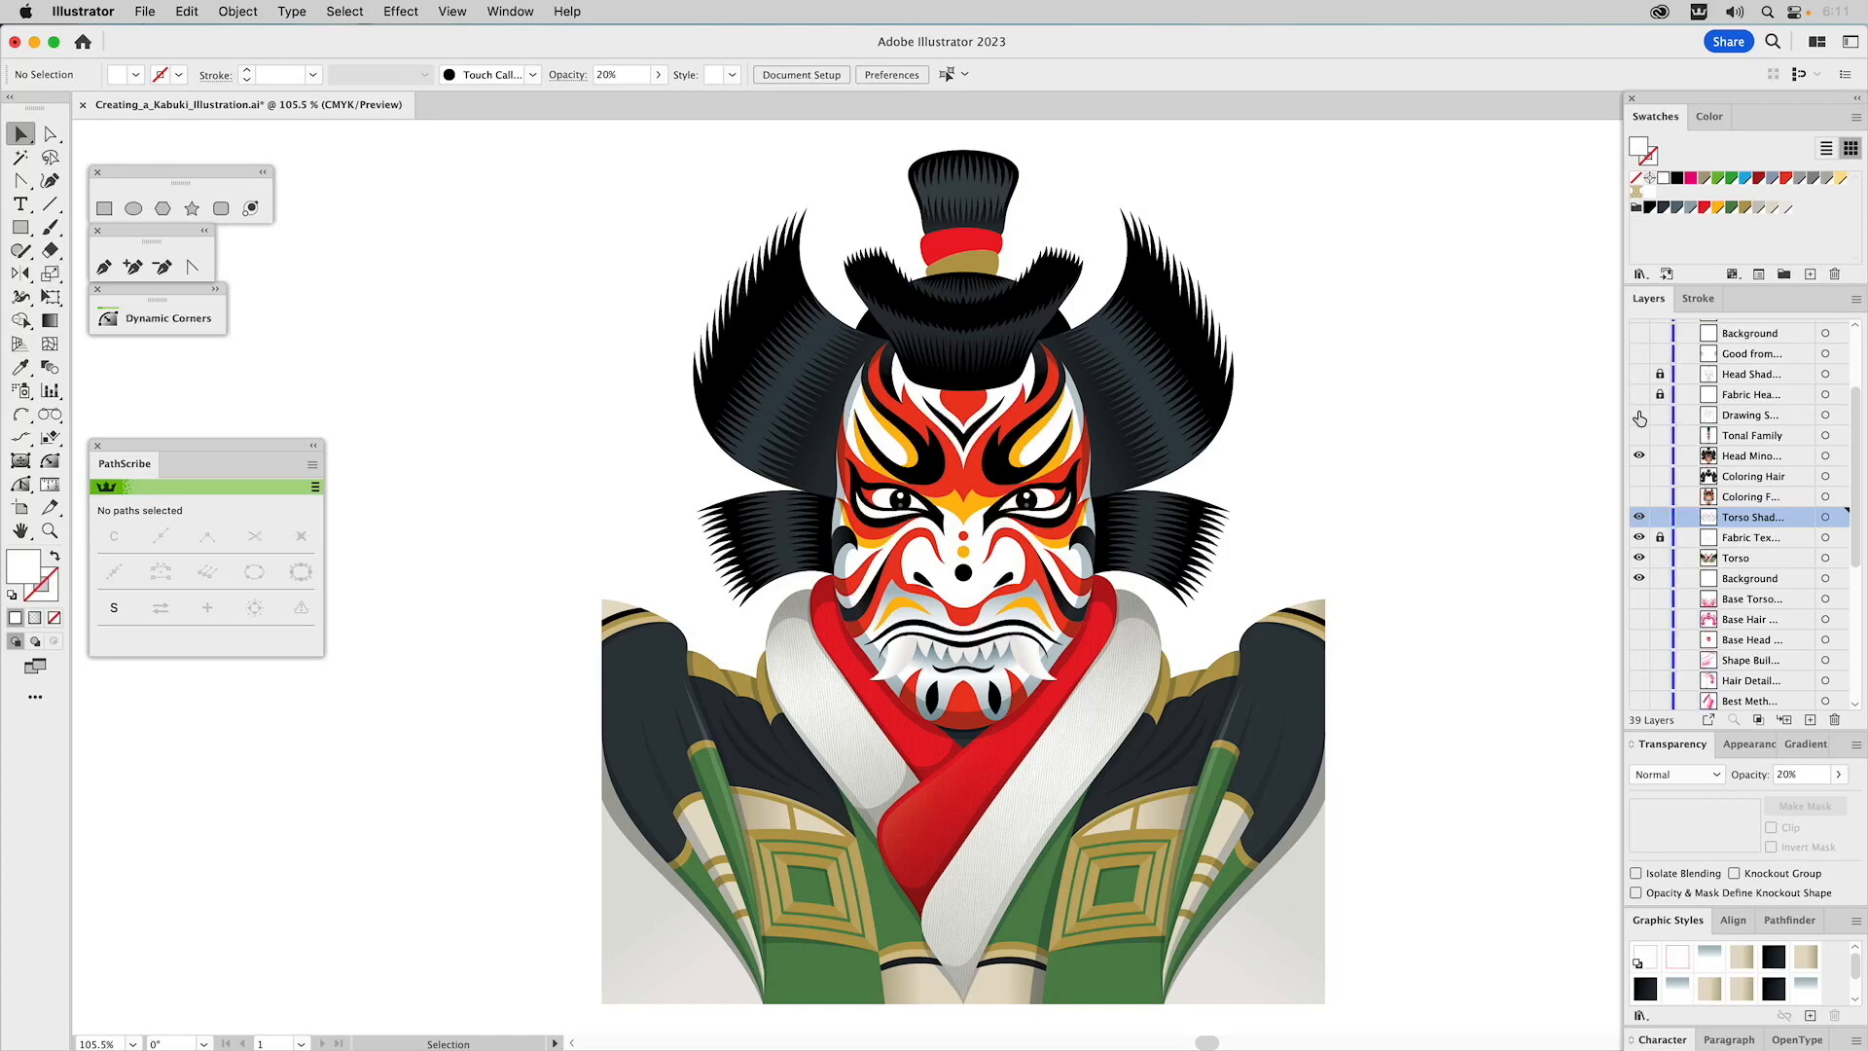
click(1640, 416)
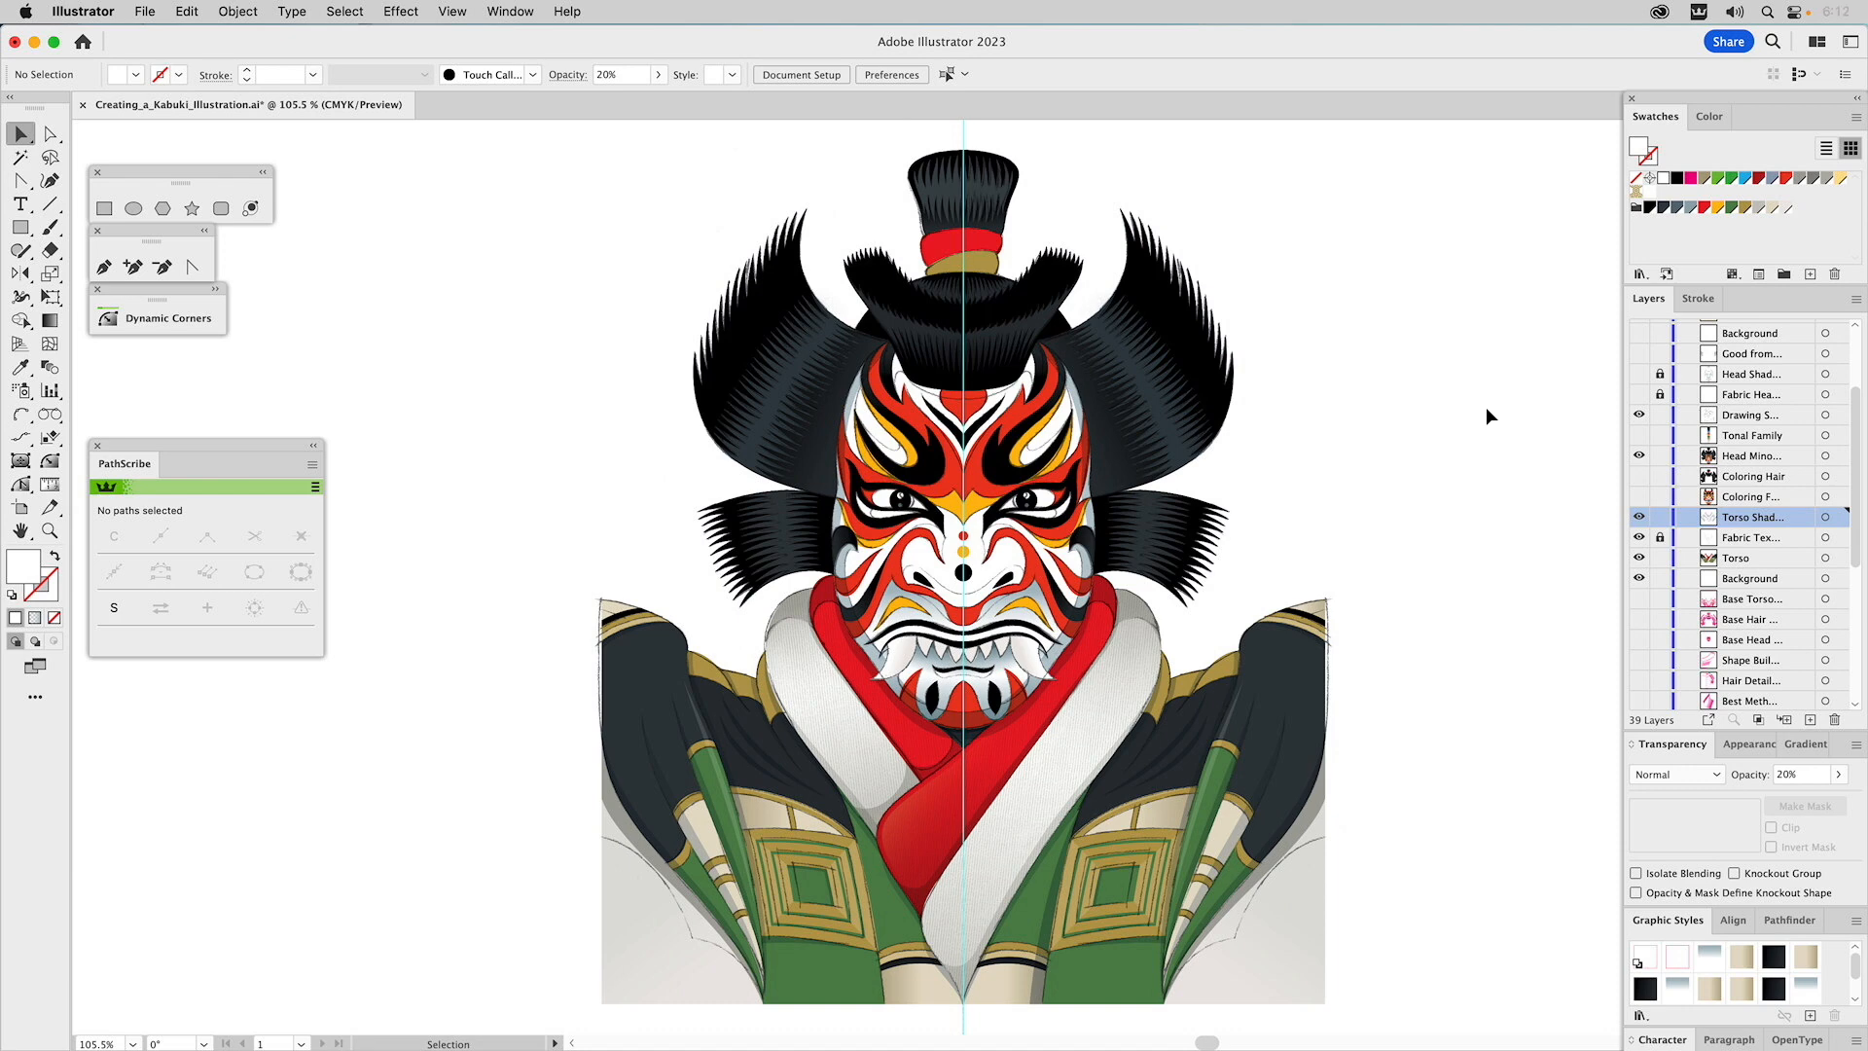
click(1640, 417)
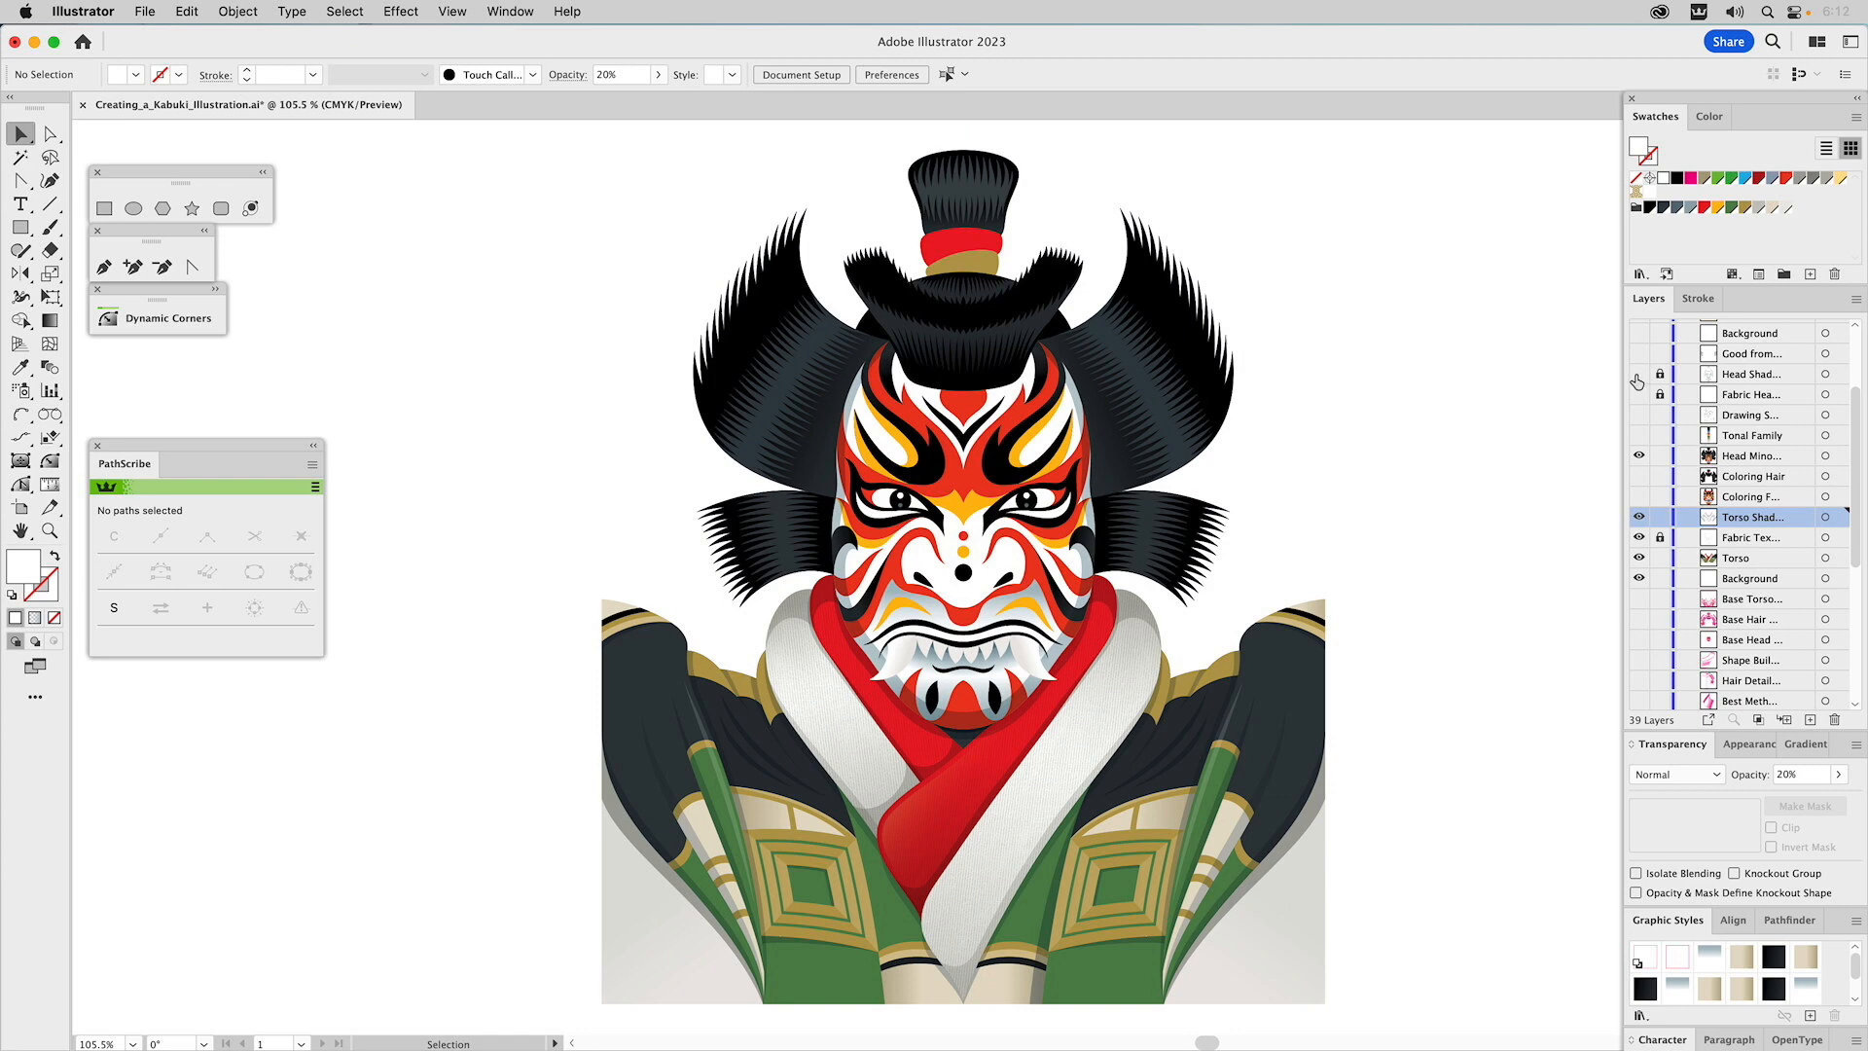
Show the Head Shad... layer, comparing the head with and without its shading, and leave the layer on.
click(1637, 376)
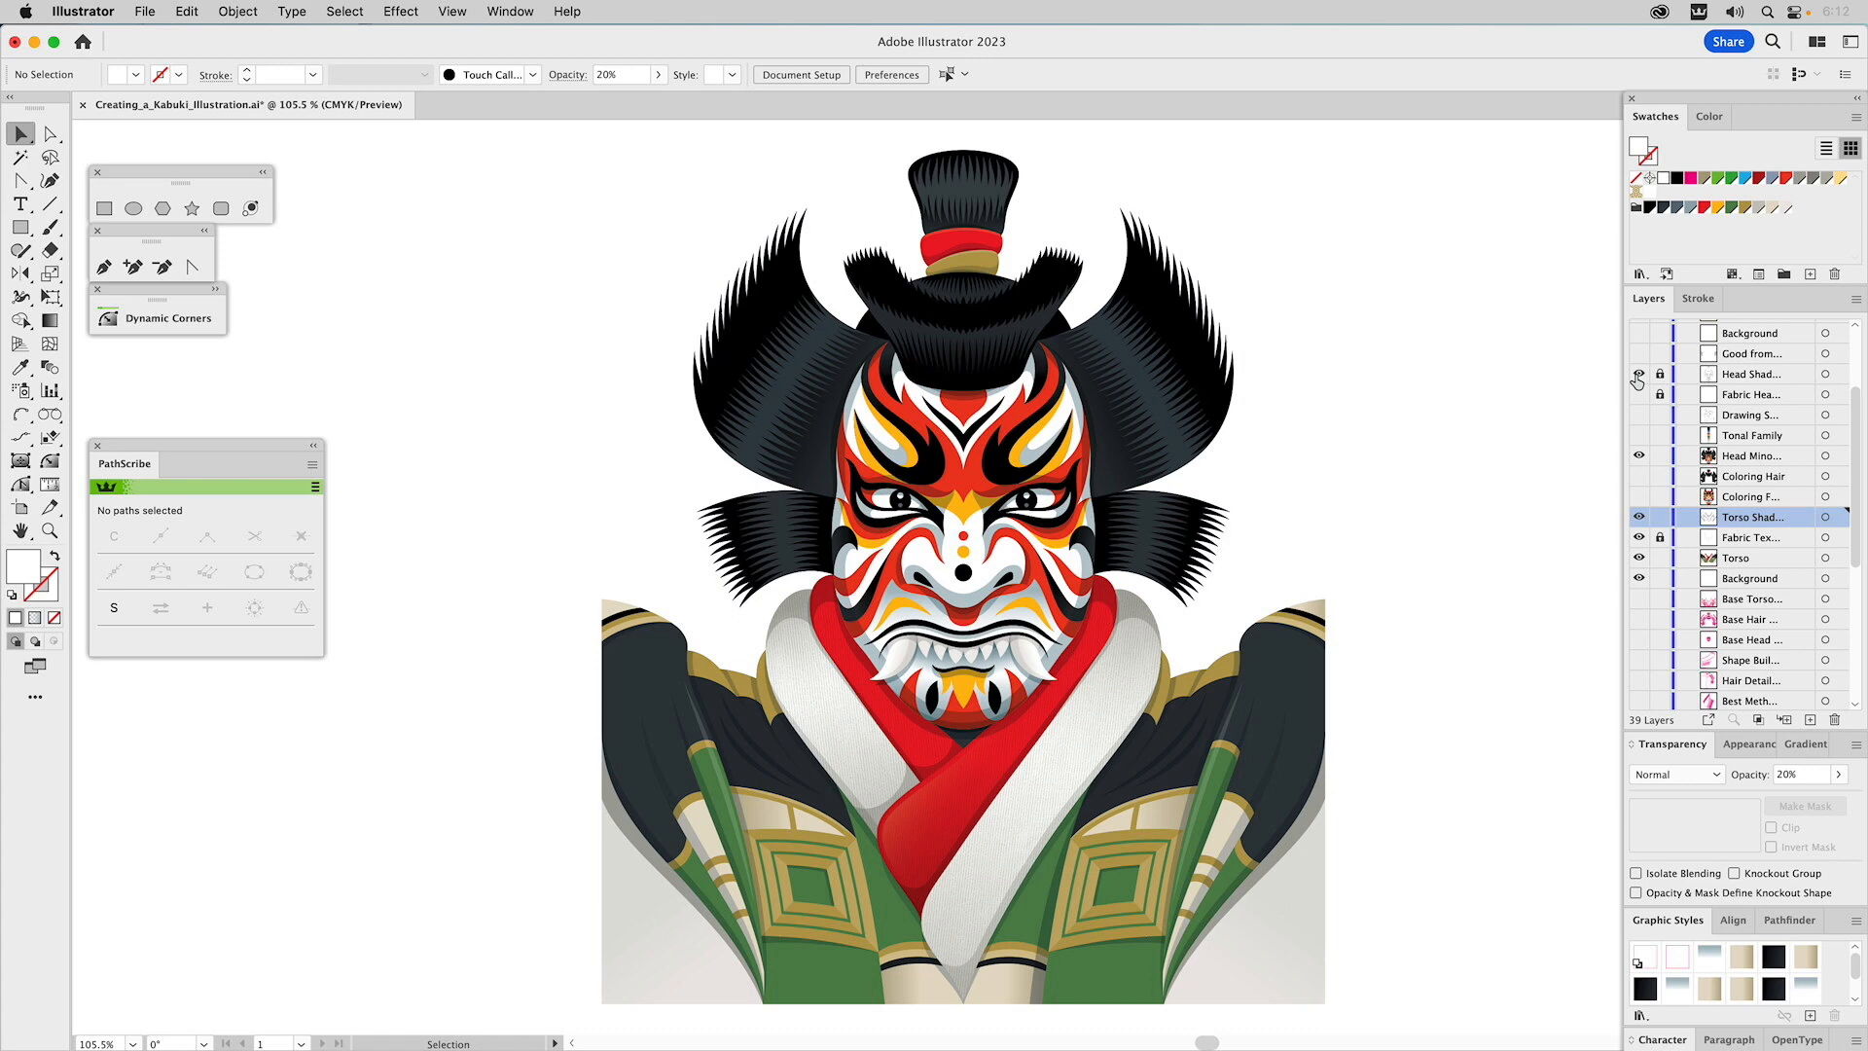
click(1637, 377)
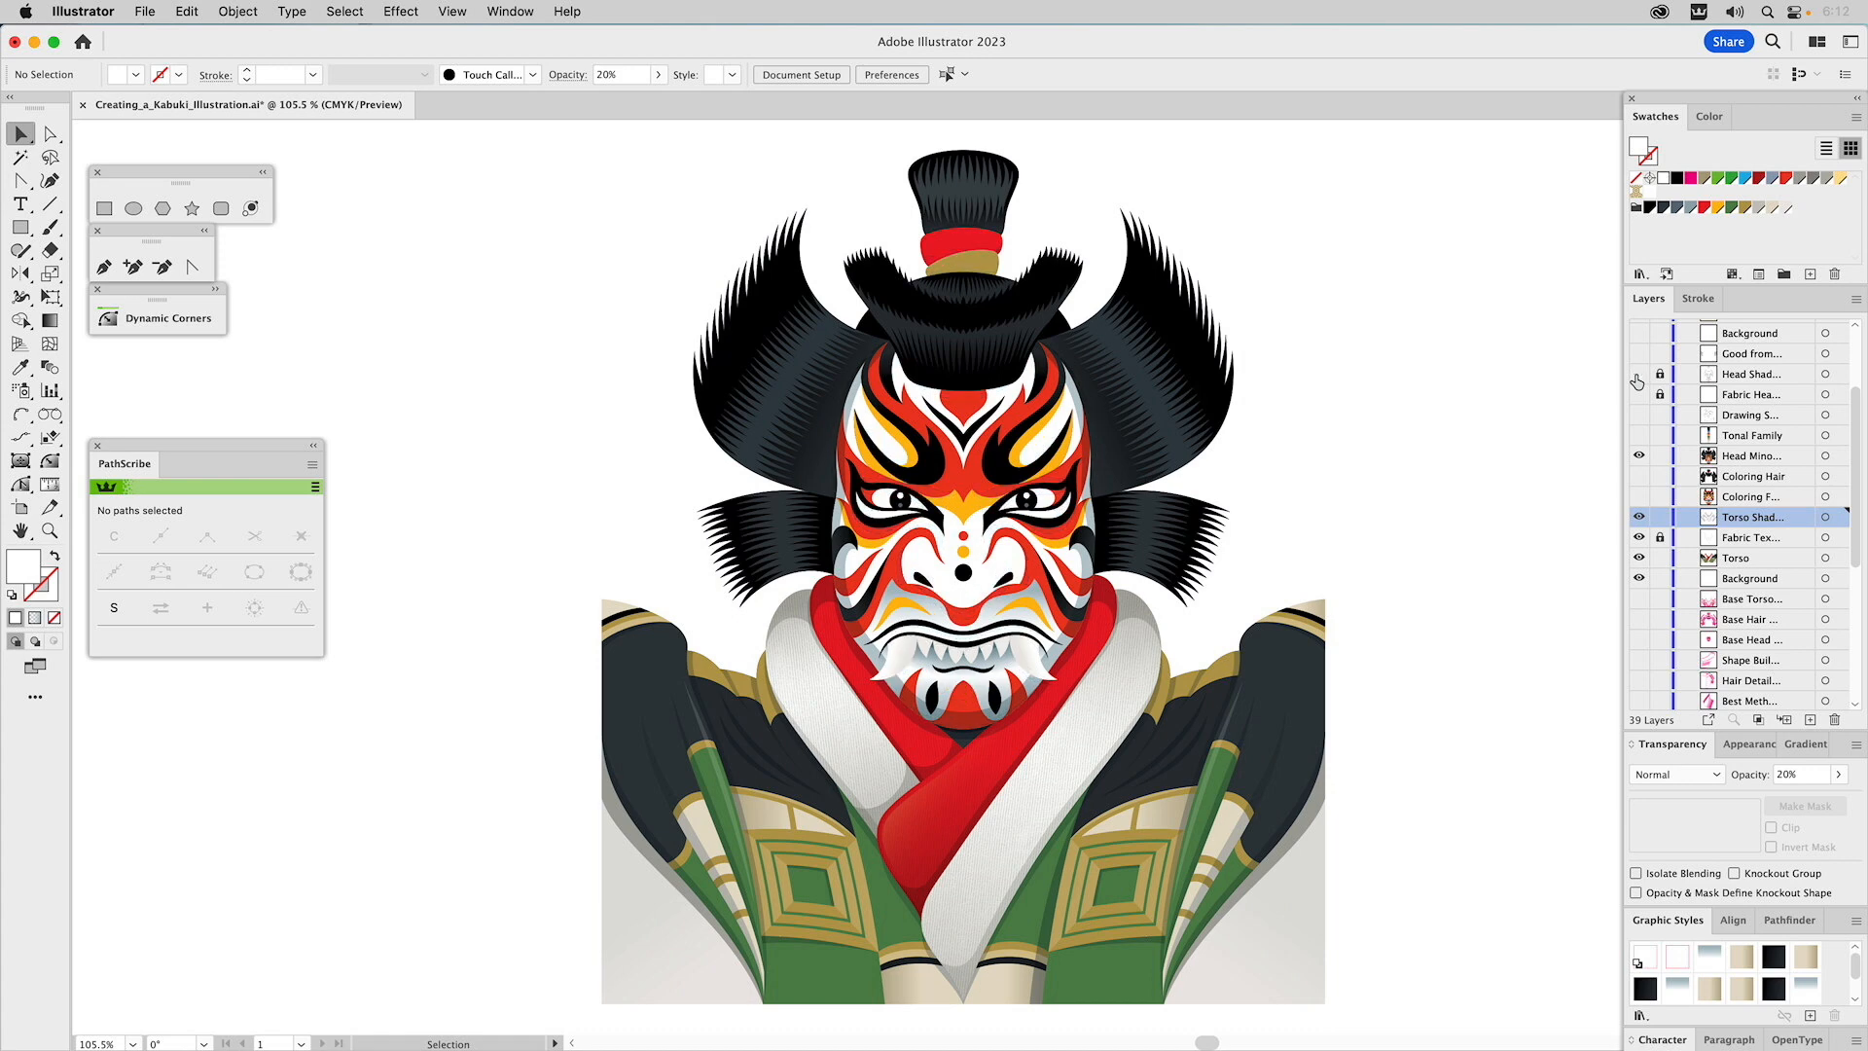
click(1638, 377)
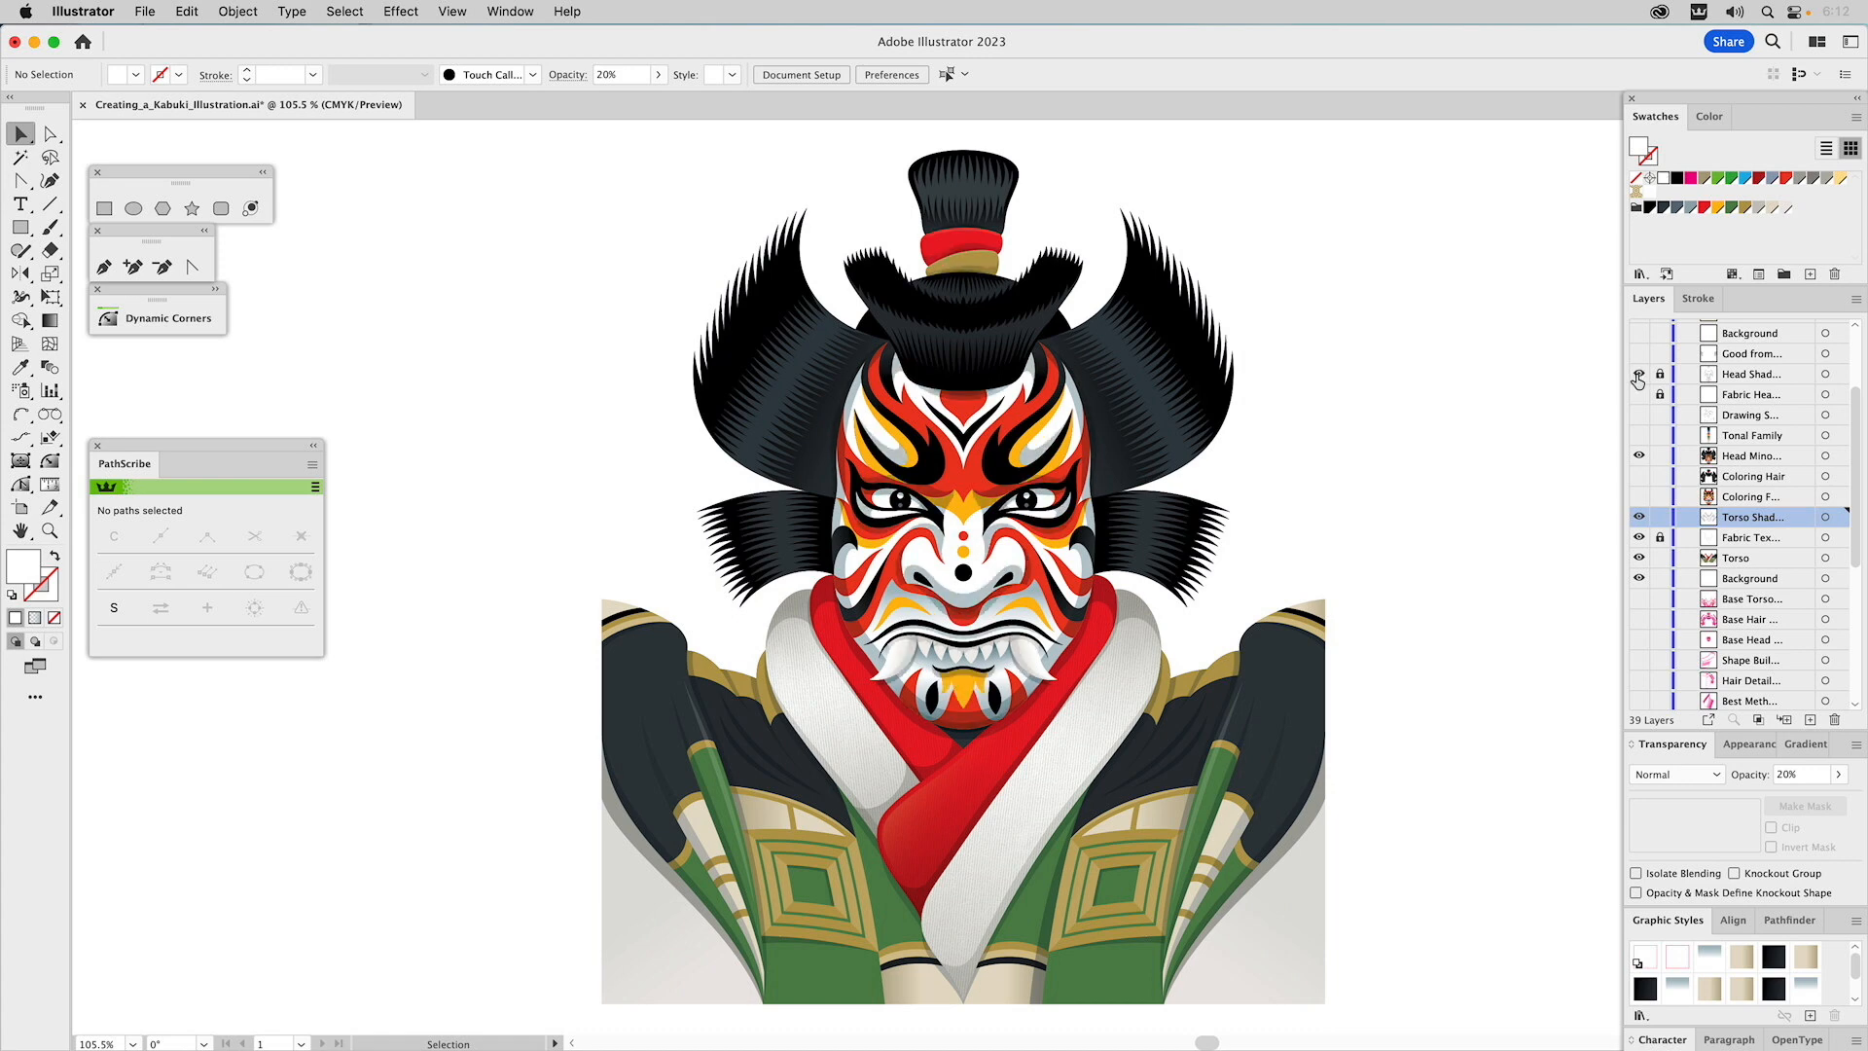
click(1638, 377)
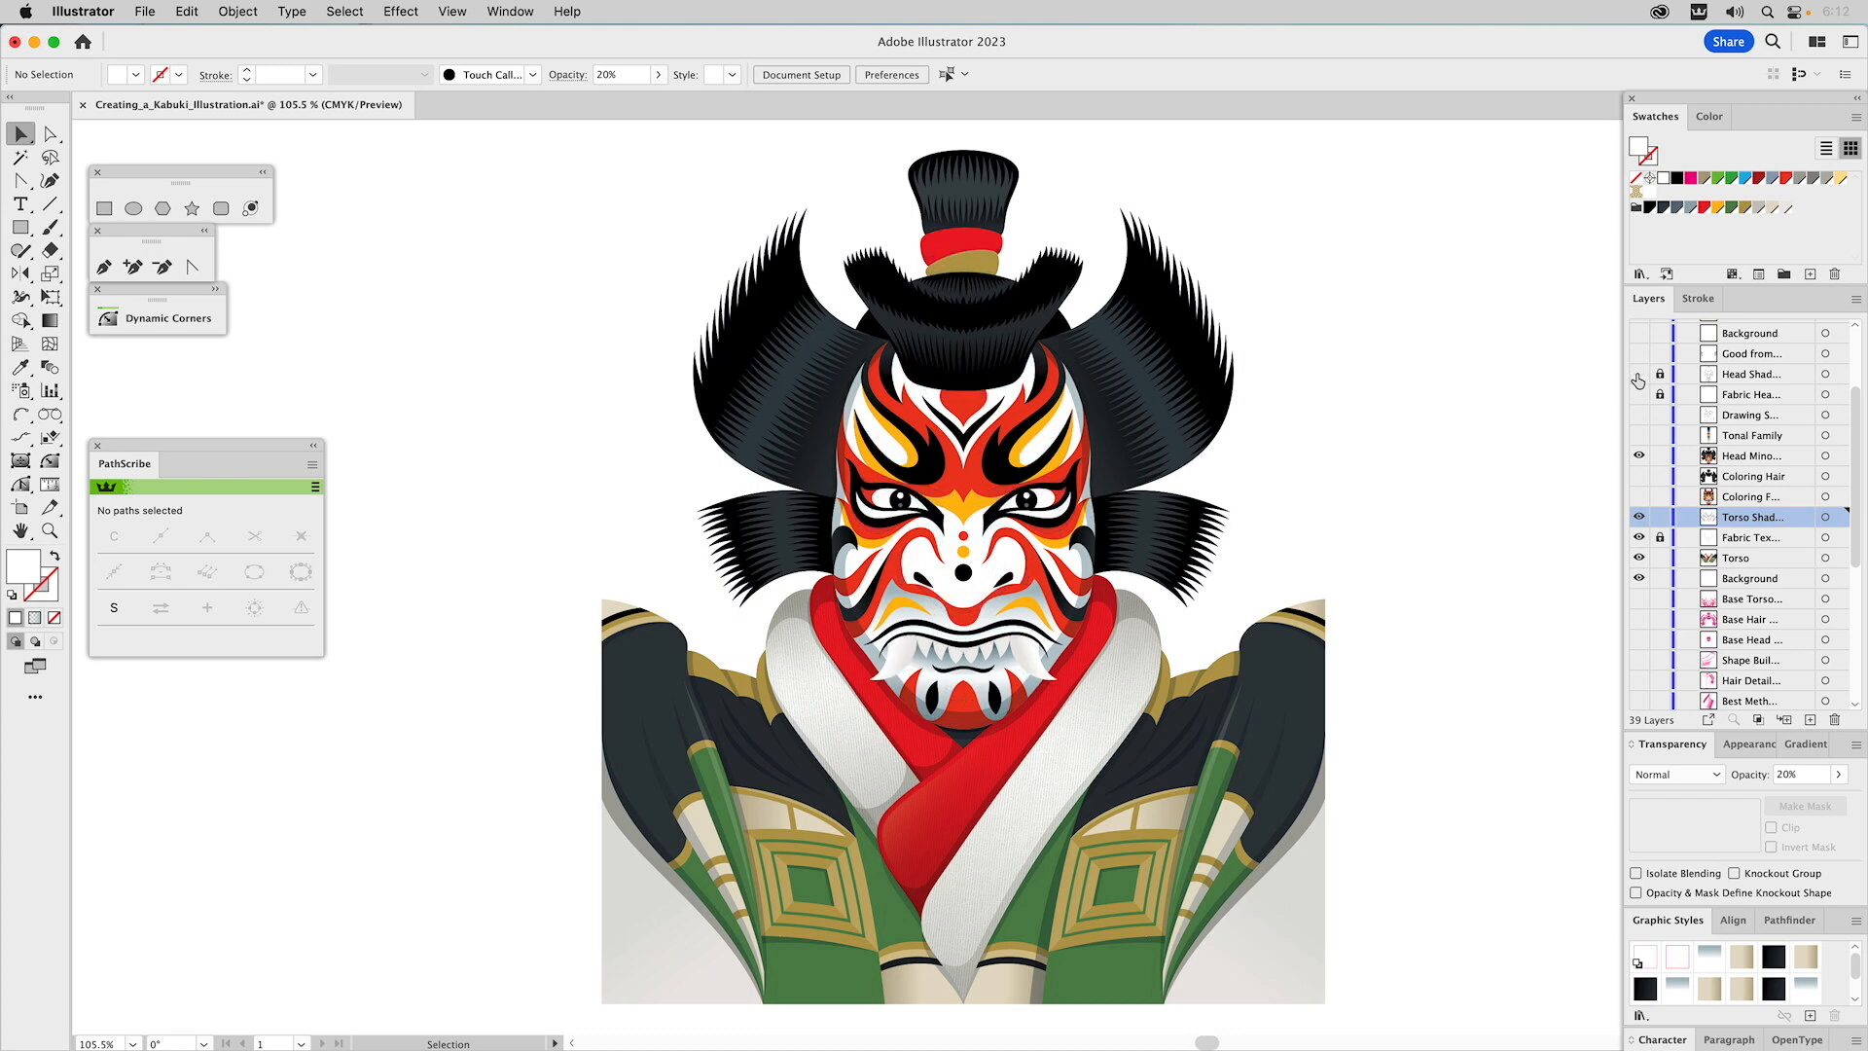
click(1638, 376)
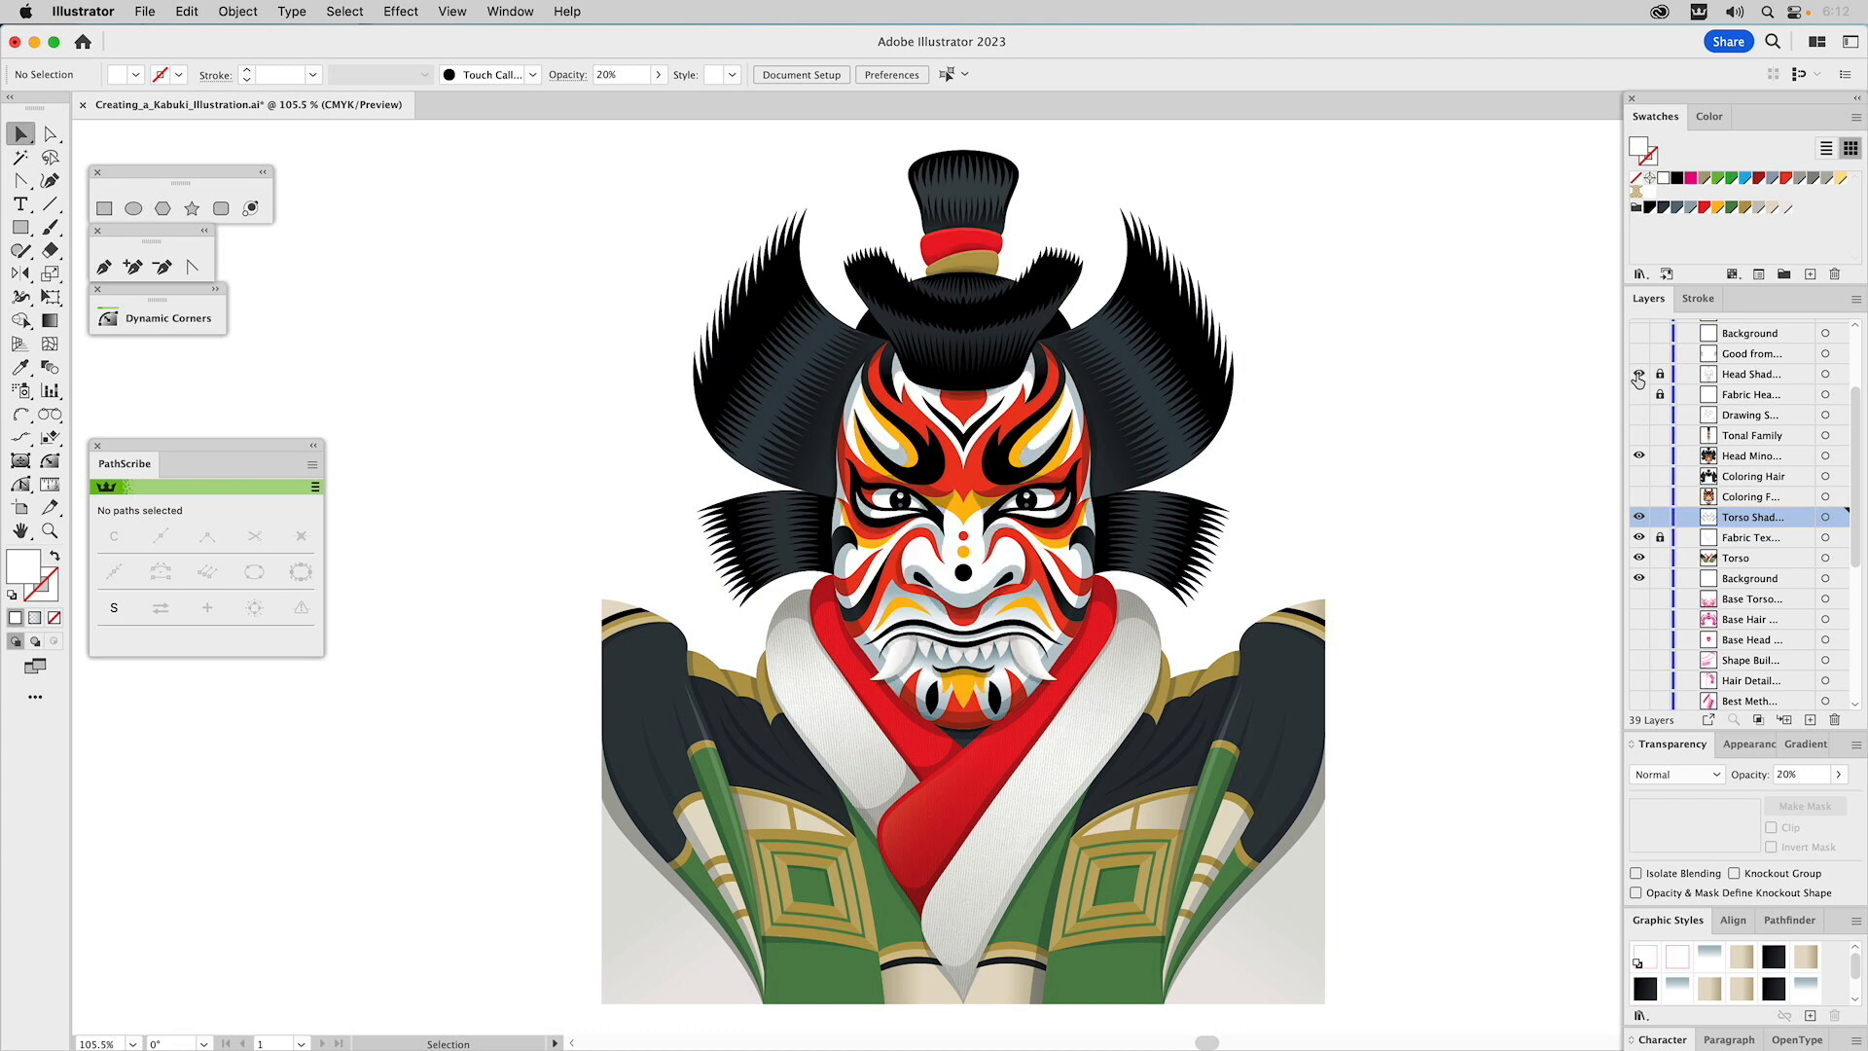
click(1638, 376)
click(1638, 376)
click(1640, 375)
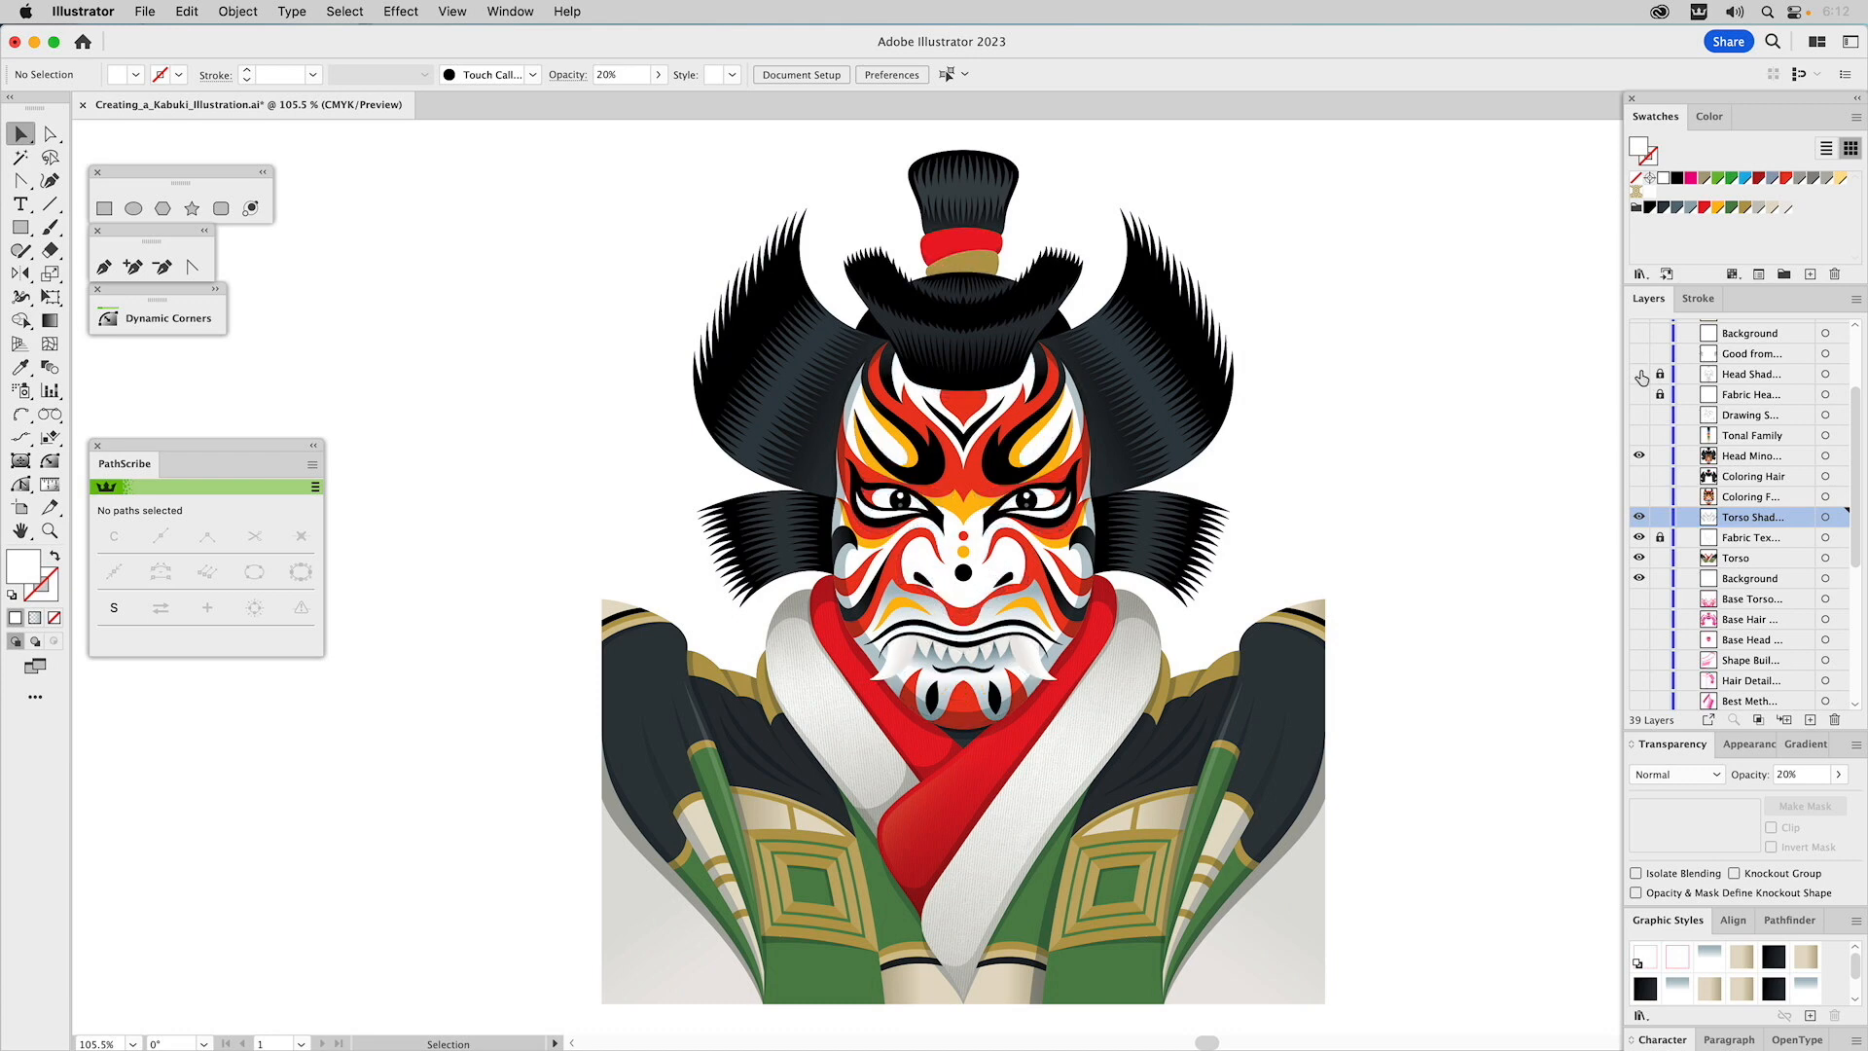
click(1640, 376)
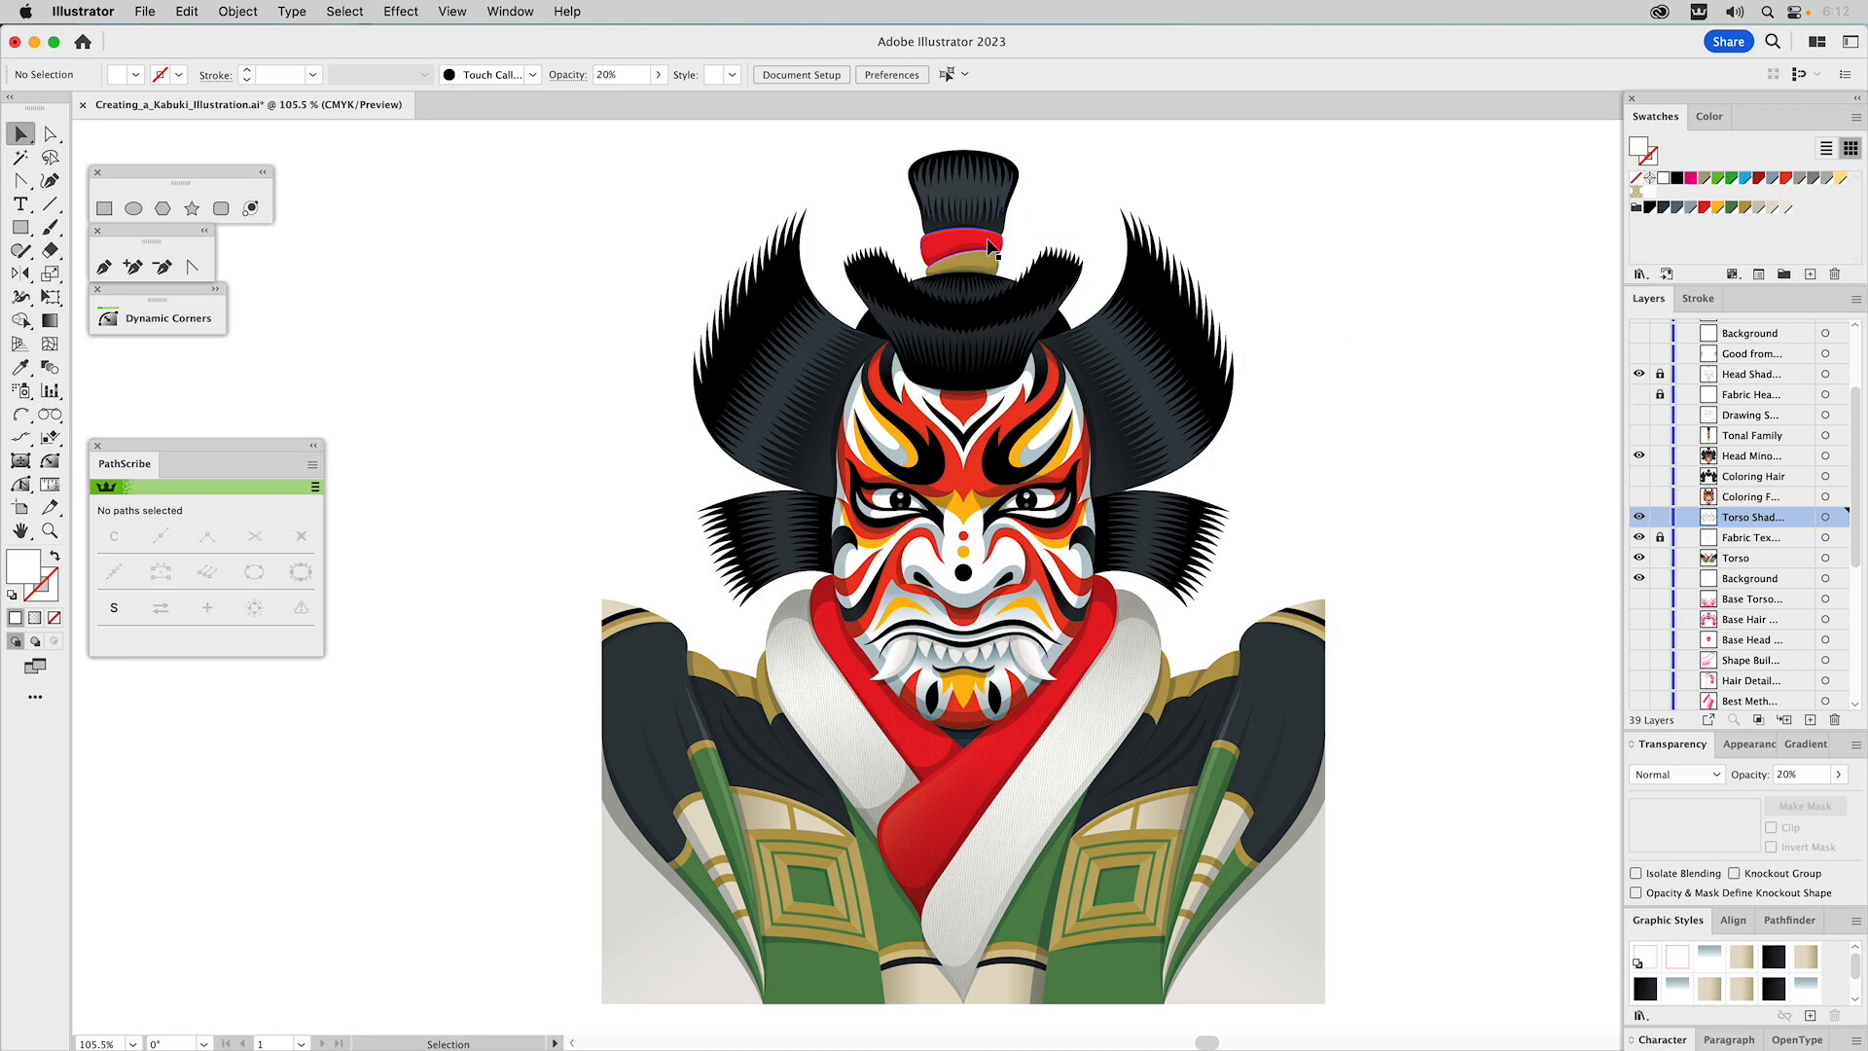
Show the Fabric Hea... layer and inspect the fabric texture on the topknot's red and gold bands.
key(z)
drag(858, 178, 1087, 319)
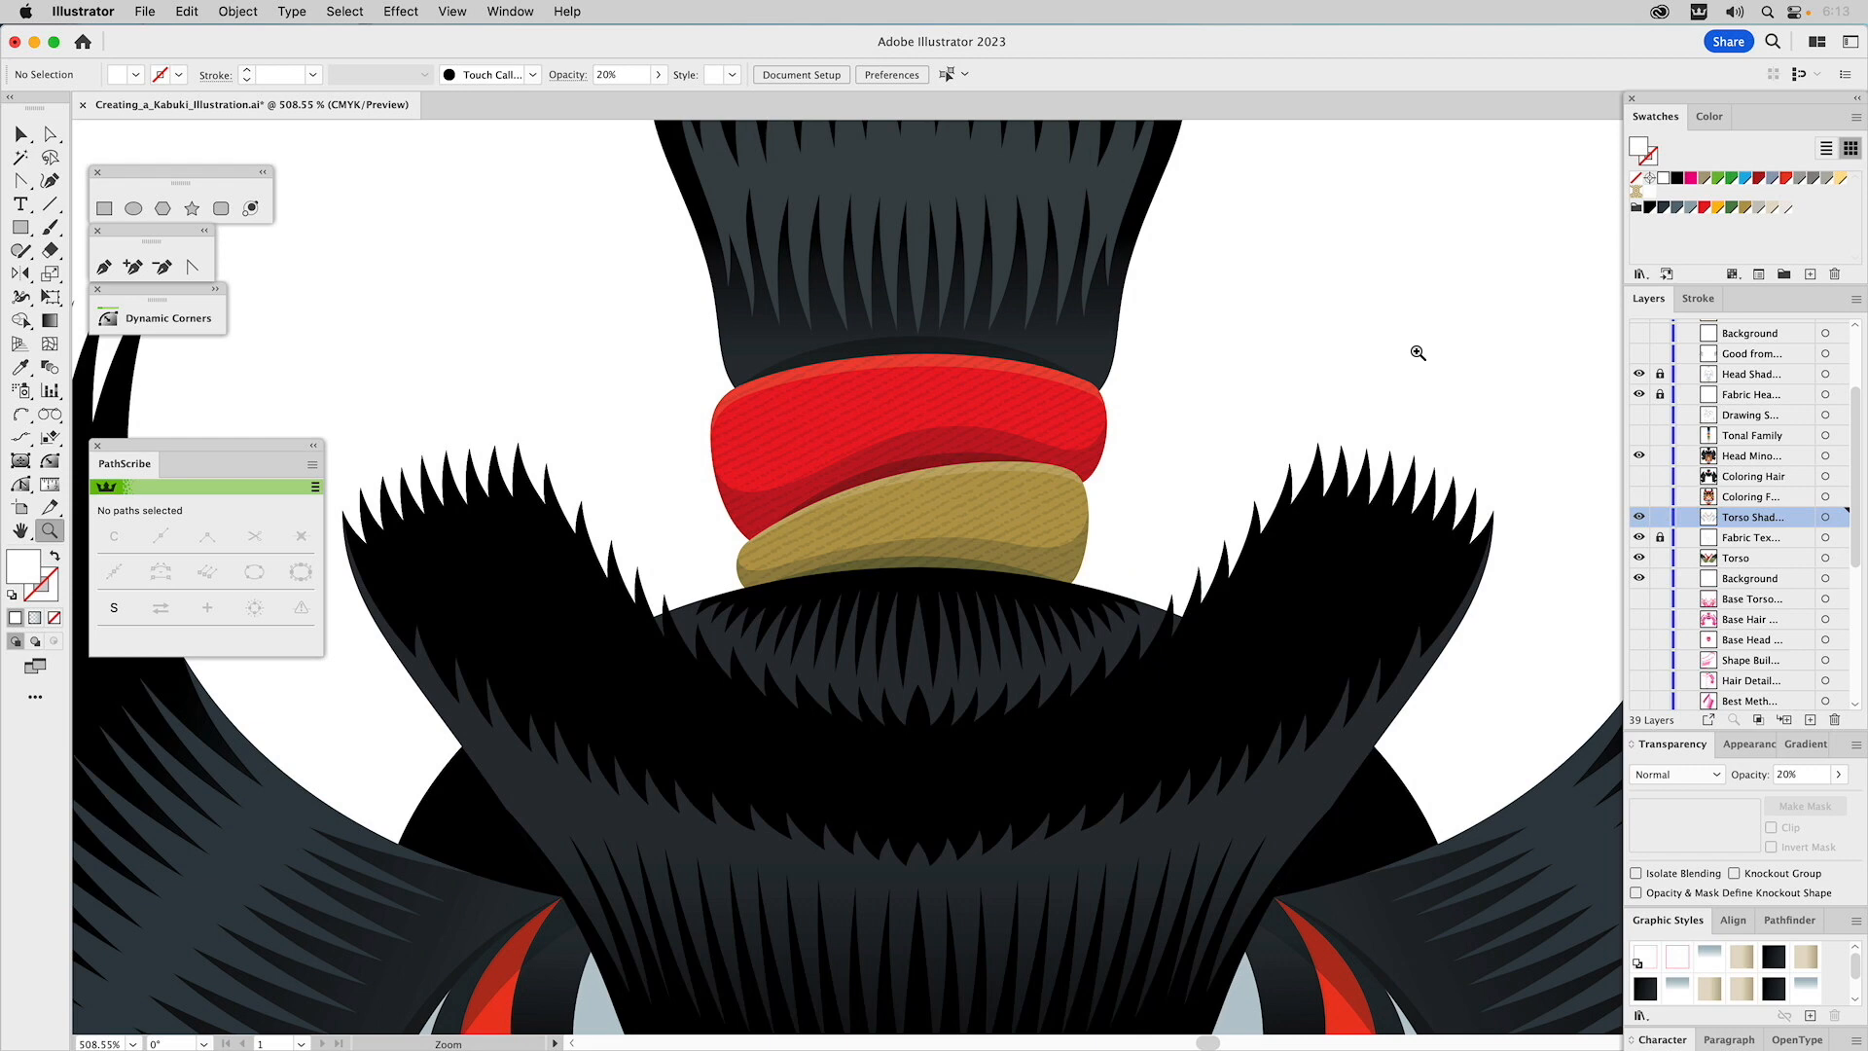
key(super+0)
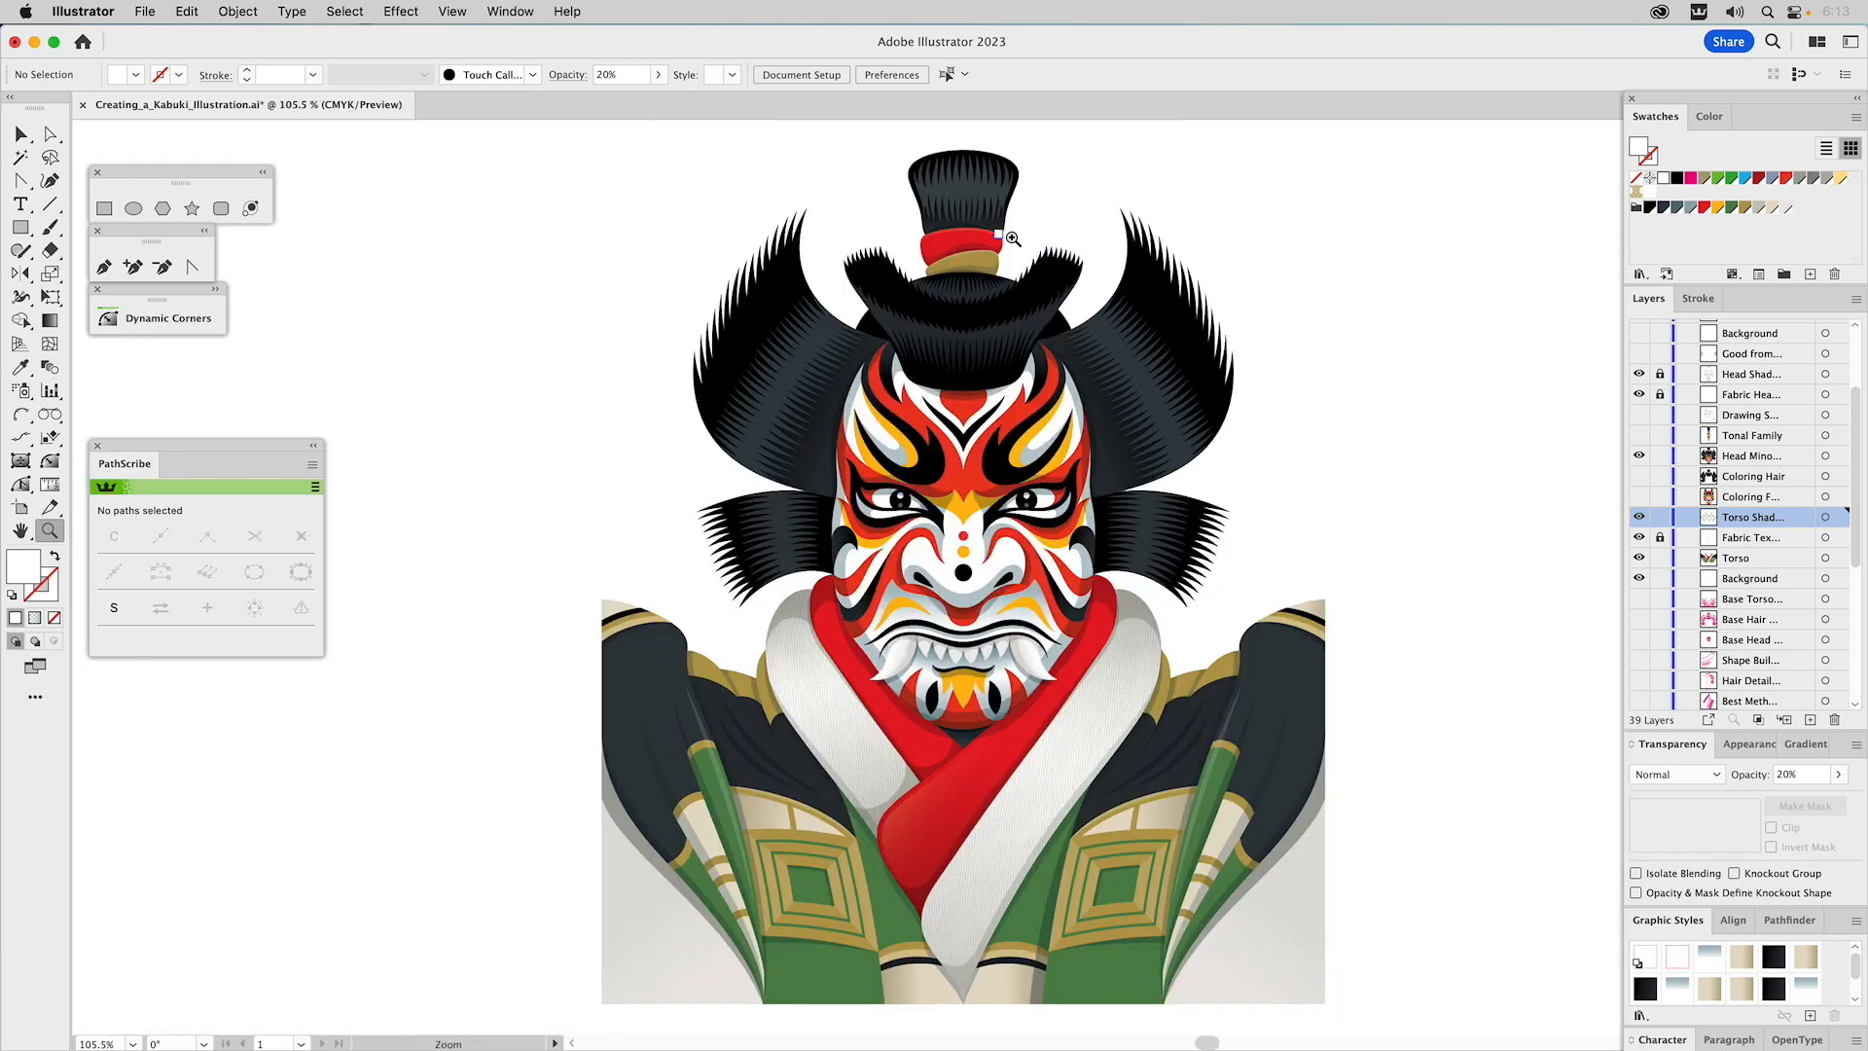
Show the Good from... layer to examine the ears it adds to the head, and hide it again.
scroll(1731, 387, up, 2)
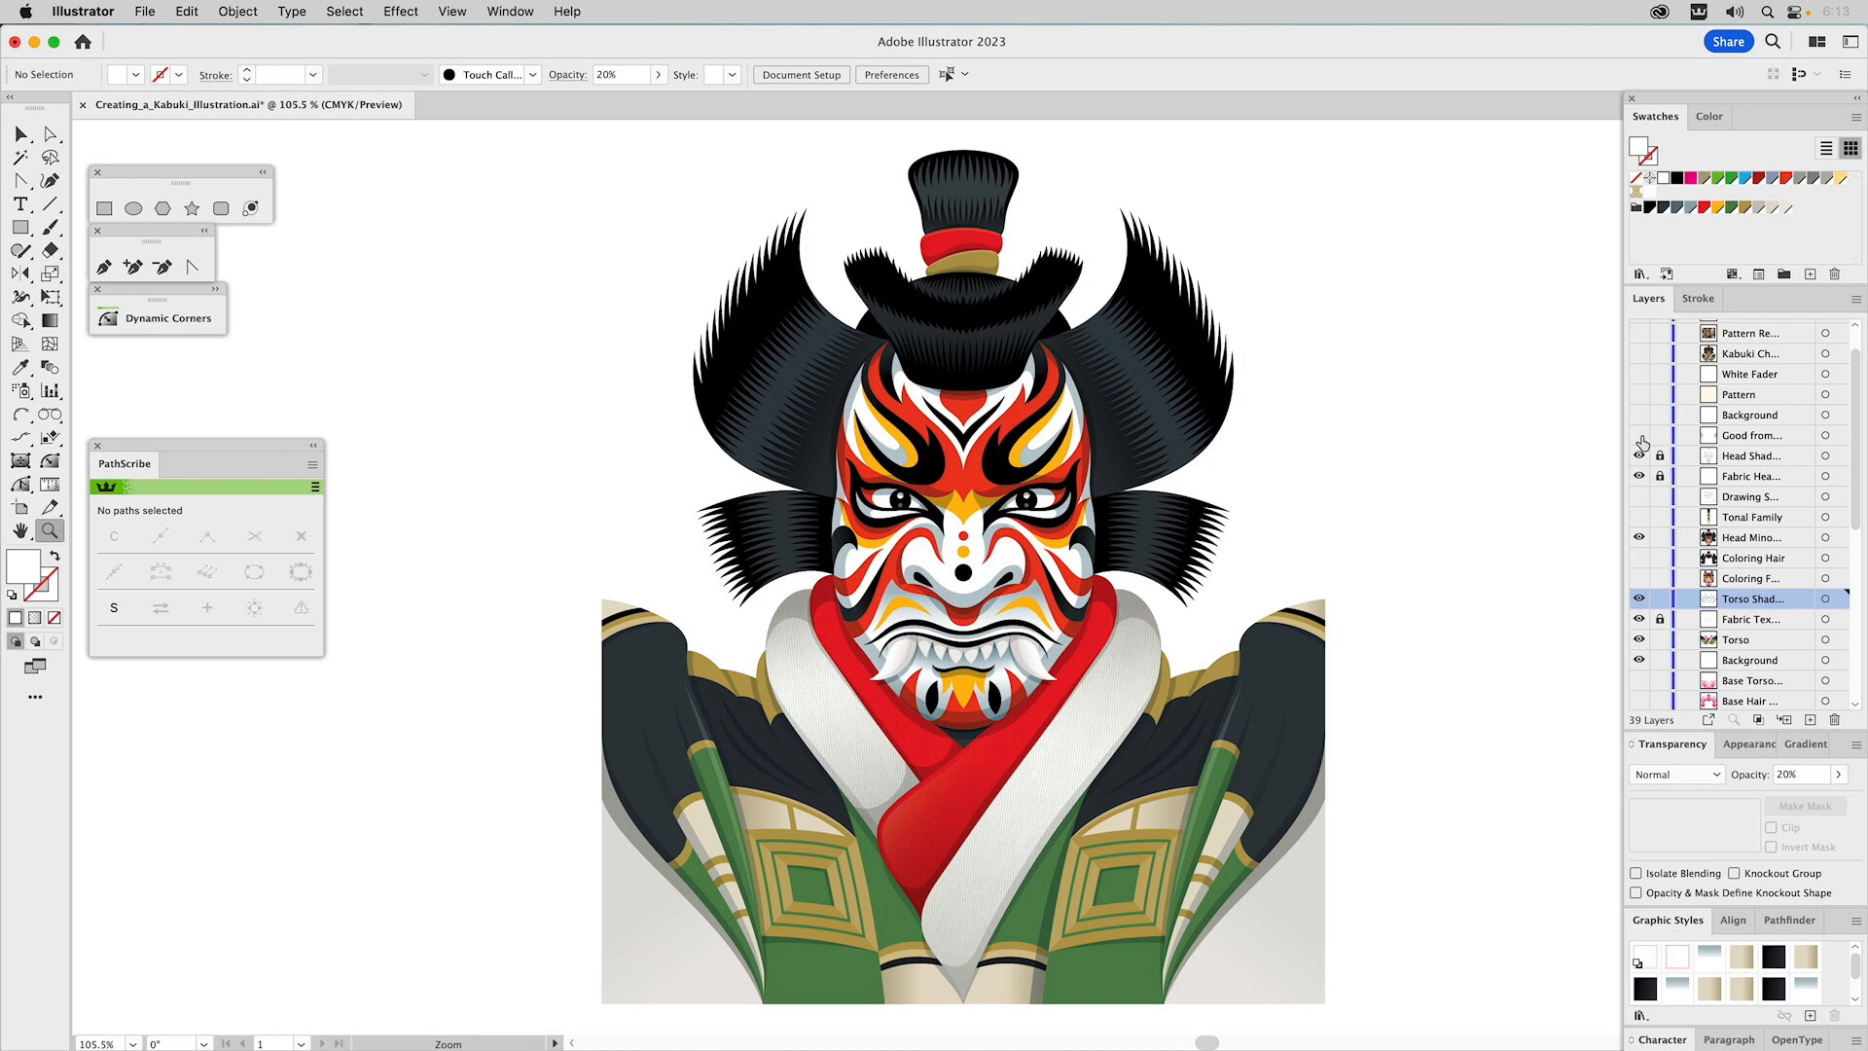
click(1640, 436)
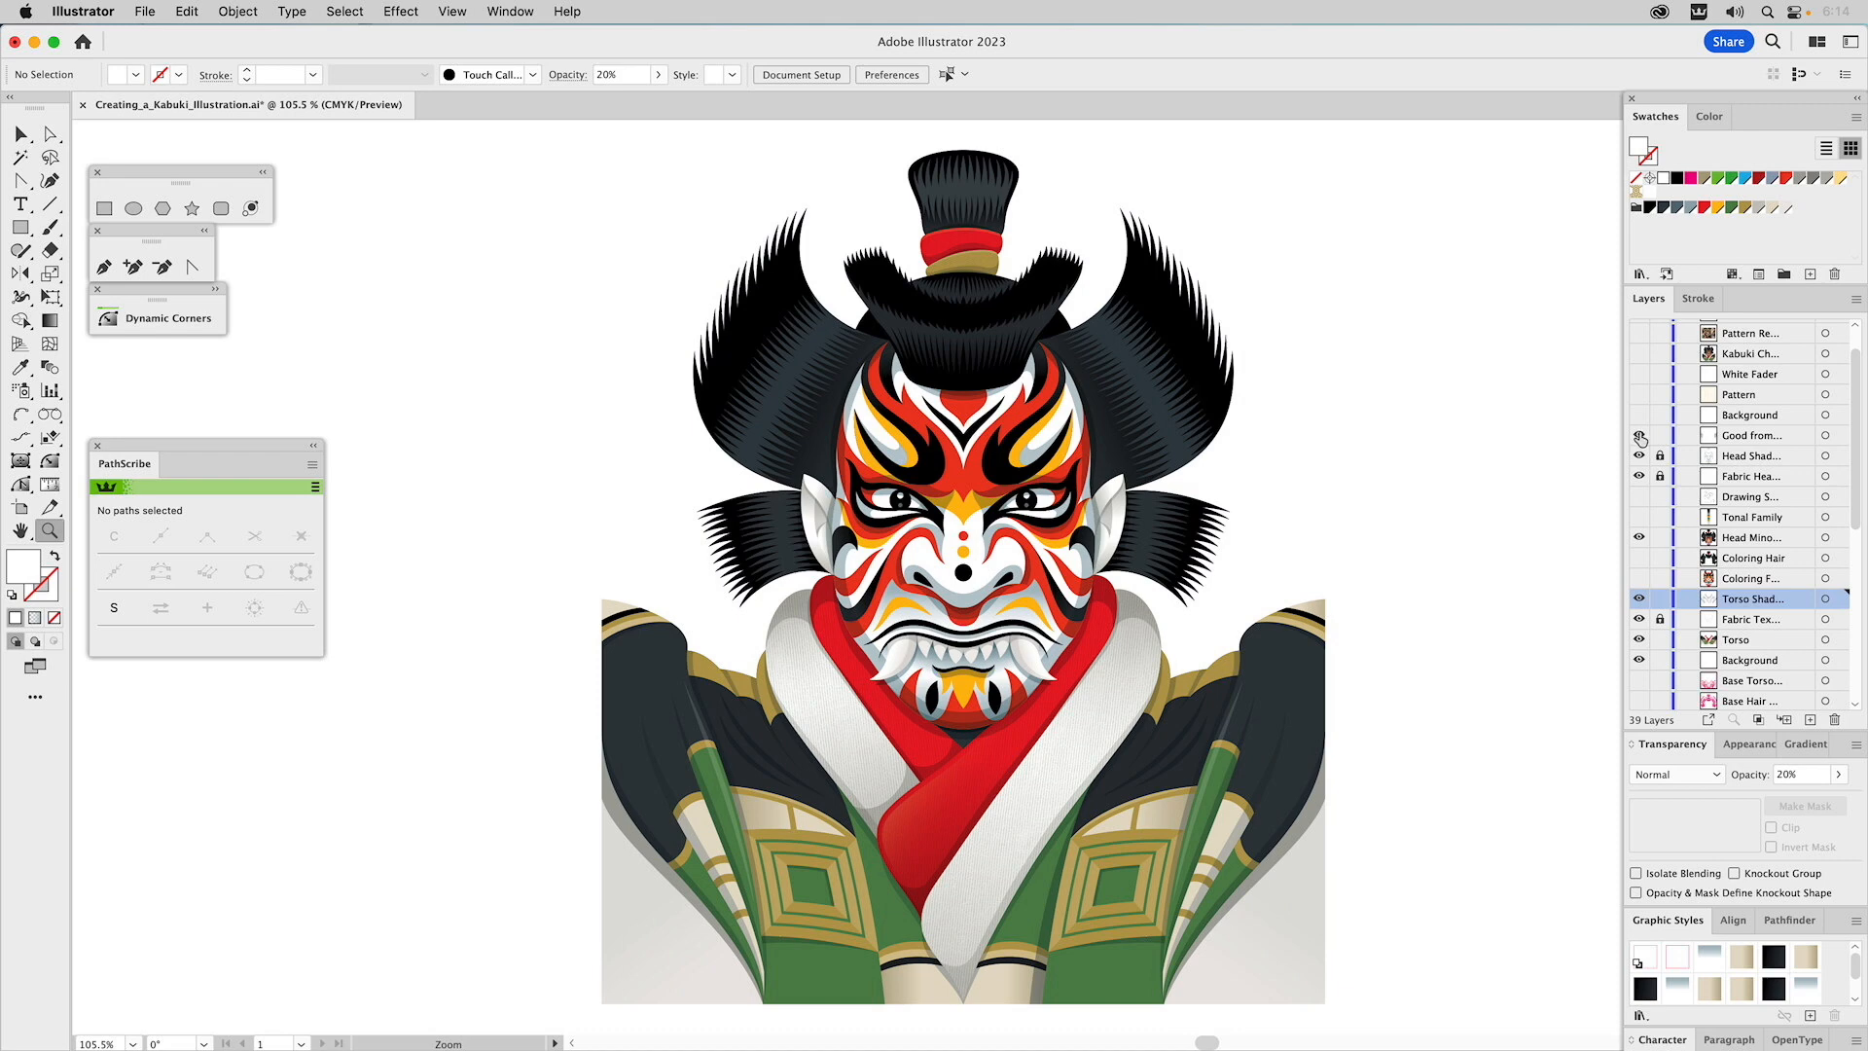
click(1640, 437)
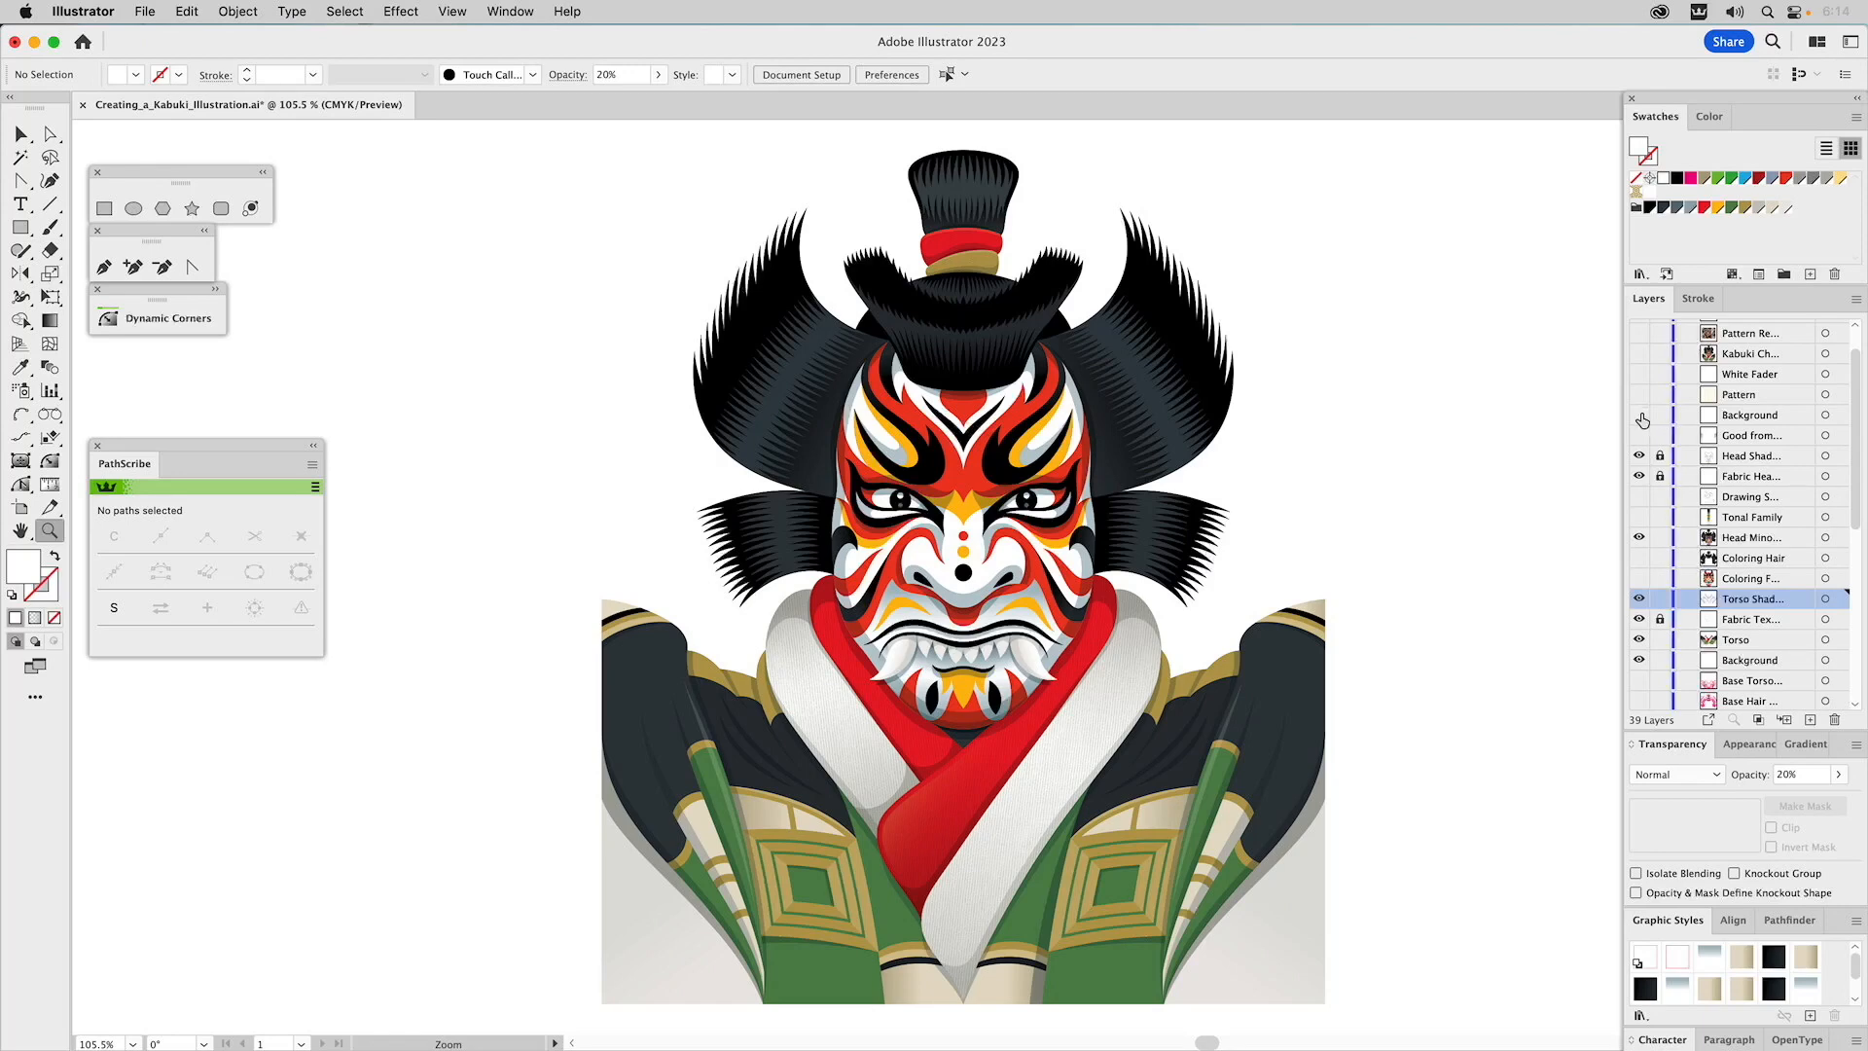
Show the upper Background and Kabuki Ch... layers, and hide the head, torso, shading and texture layers below them.
click(1640, 416)
click(1638, 353)
drag(1641, 455, 1642, 662)
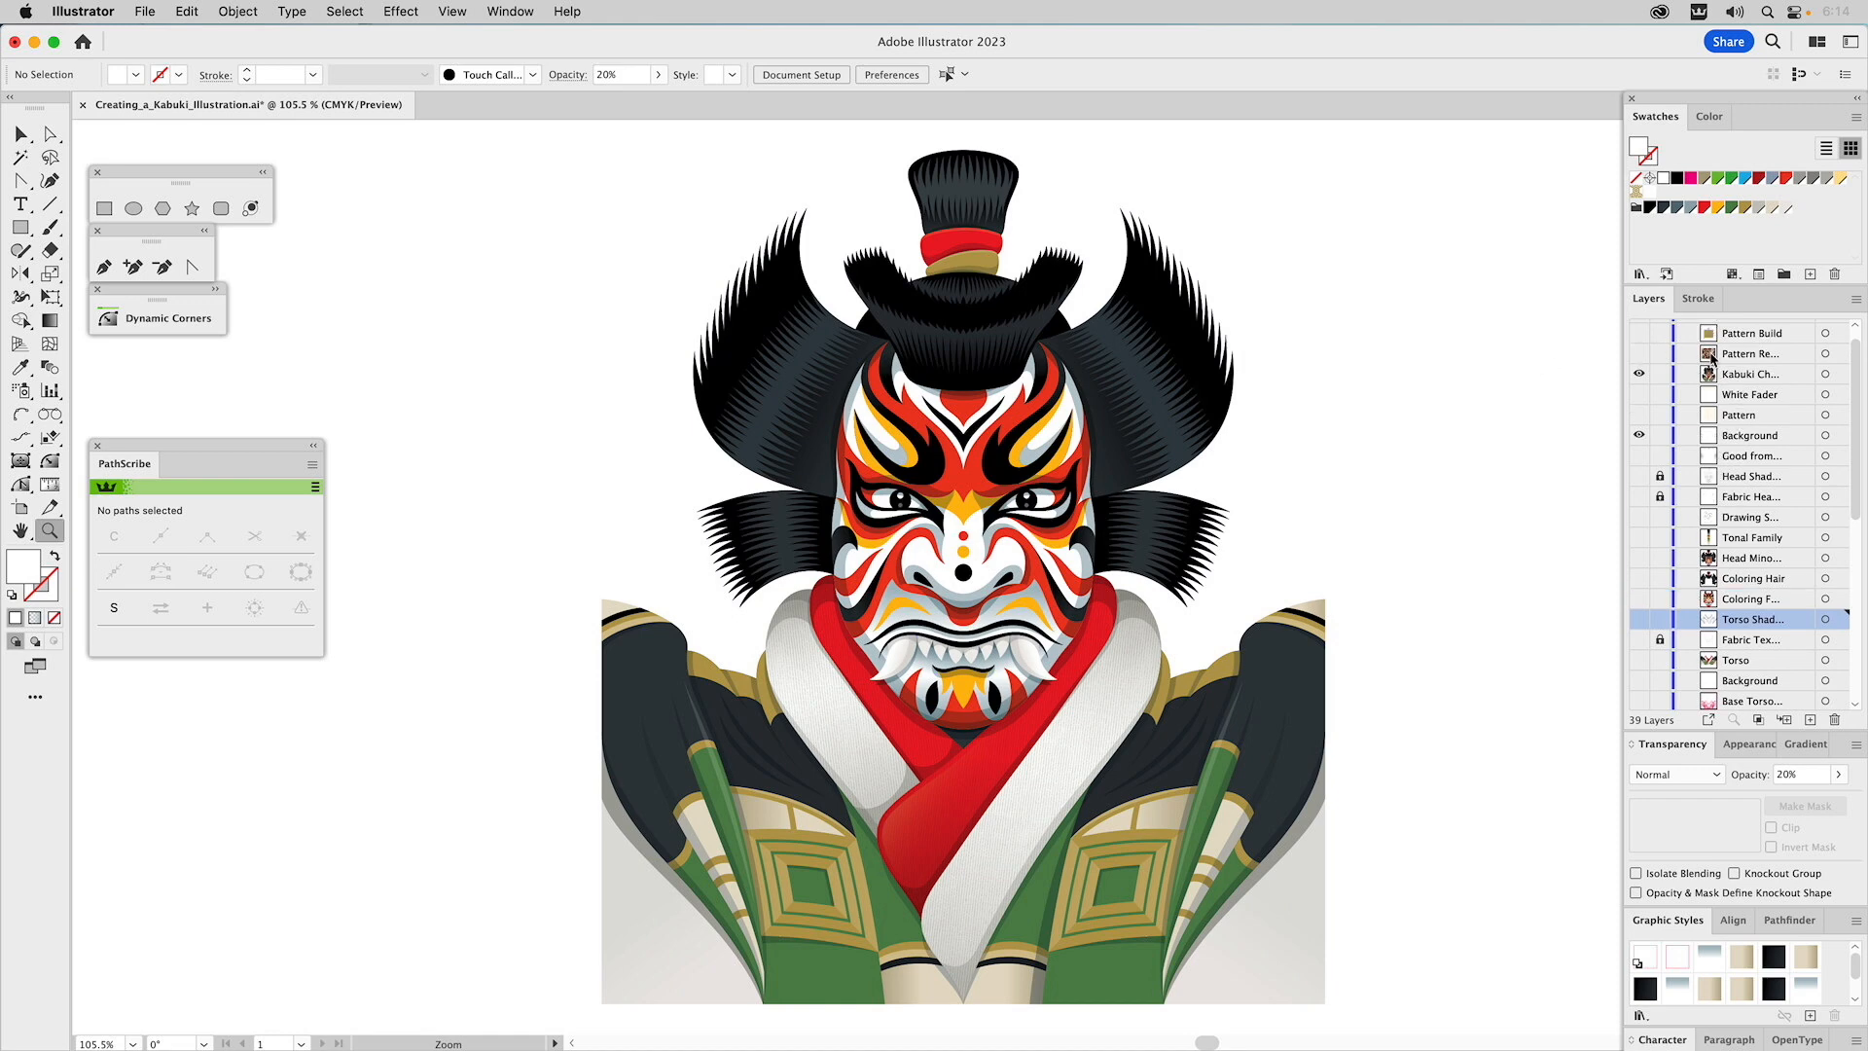
Show the Pattern Re... layer with the reference photos of the kabuki costume.
scroll(1714, 356, up, 2)
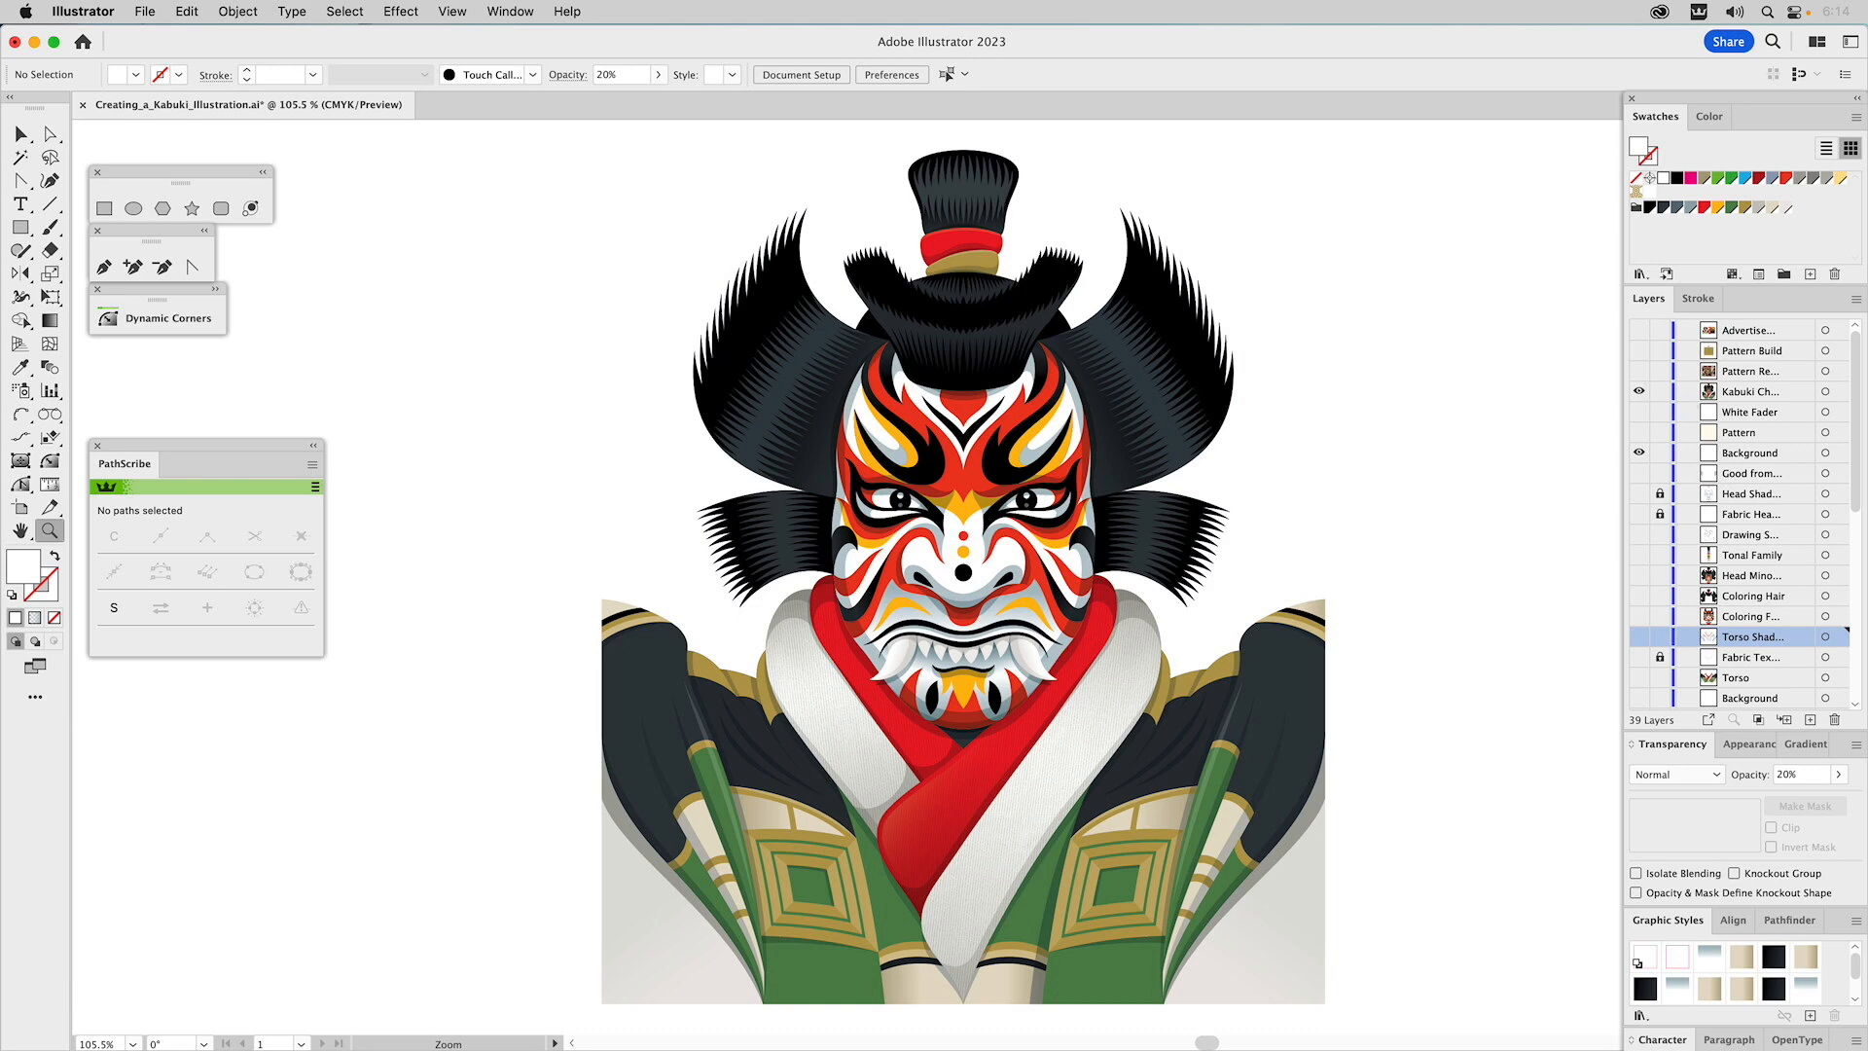
click(1639, 372)
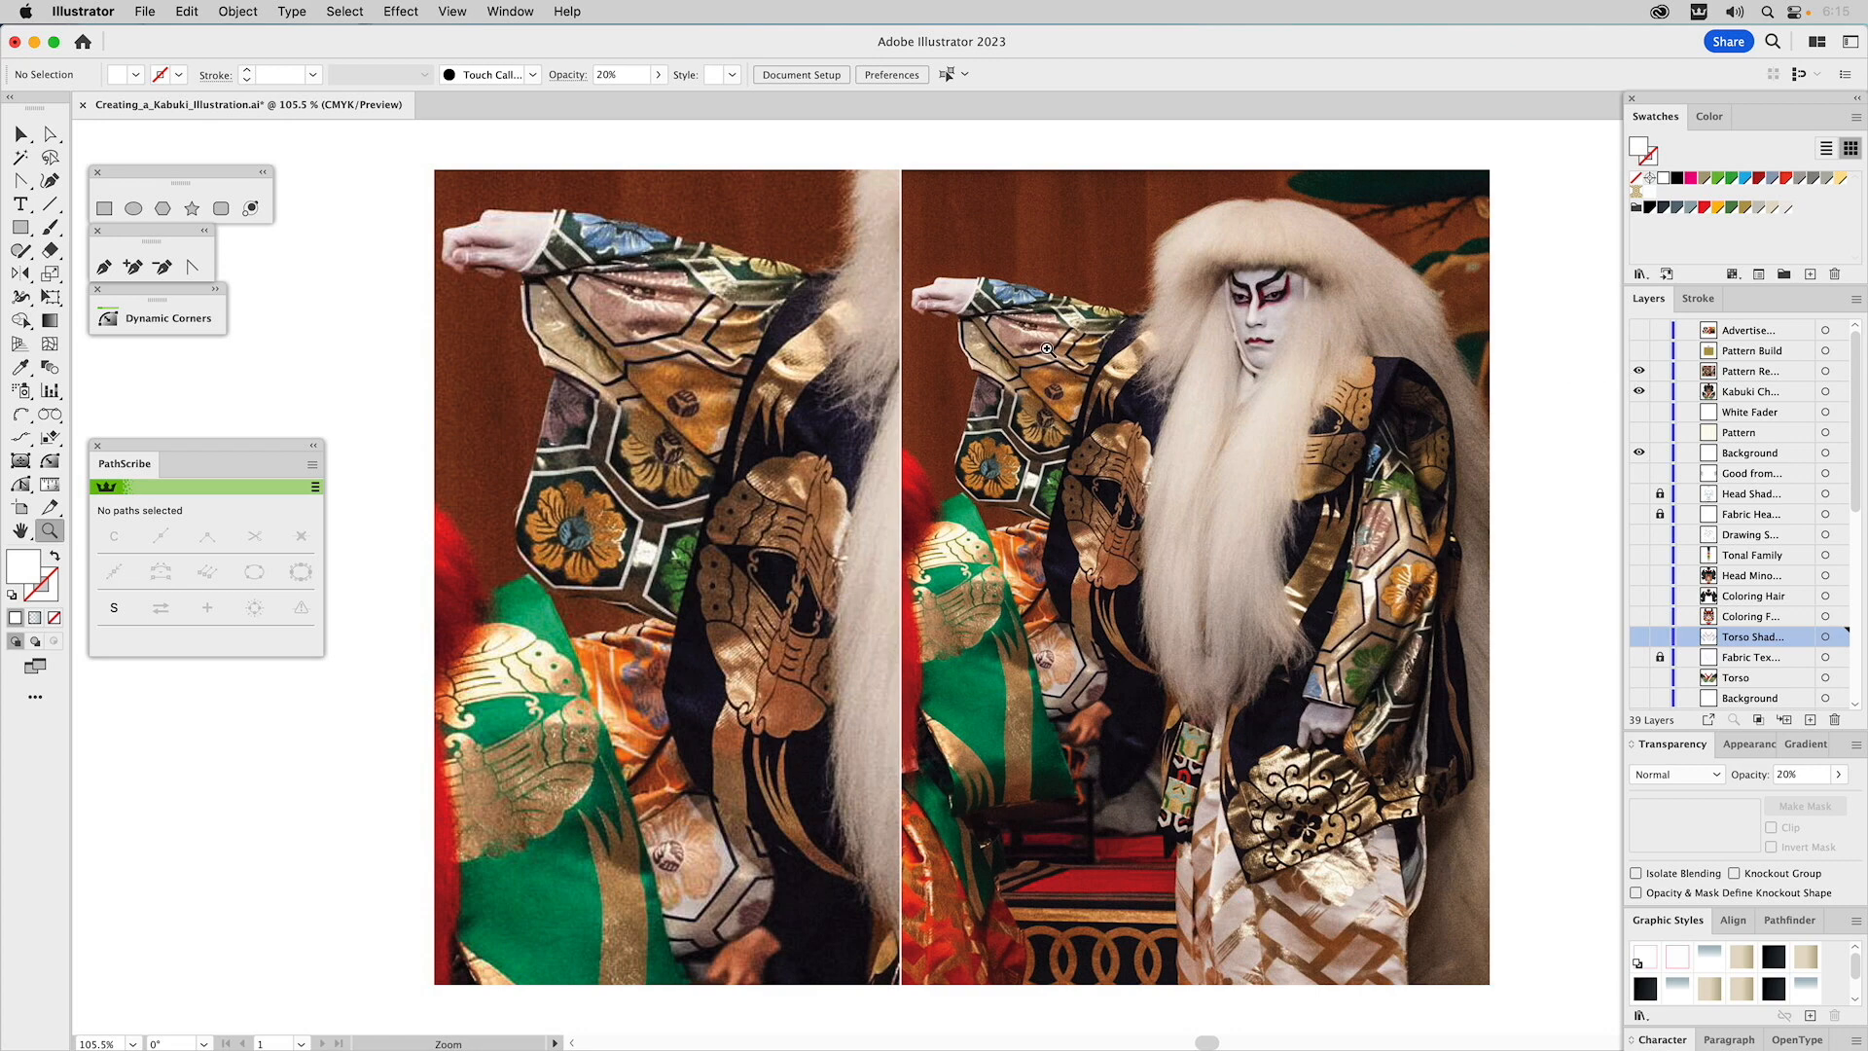
Hide the Pattern Re... and Kabuki Ch... layers and show the Pattern Build layer.
key(v)
click(1640, 393)
click(1640, 392)
click(1639, 374)
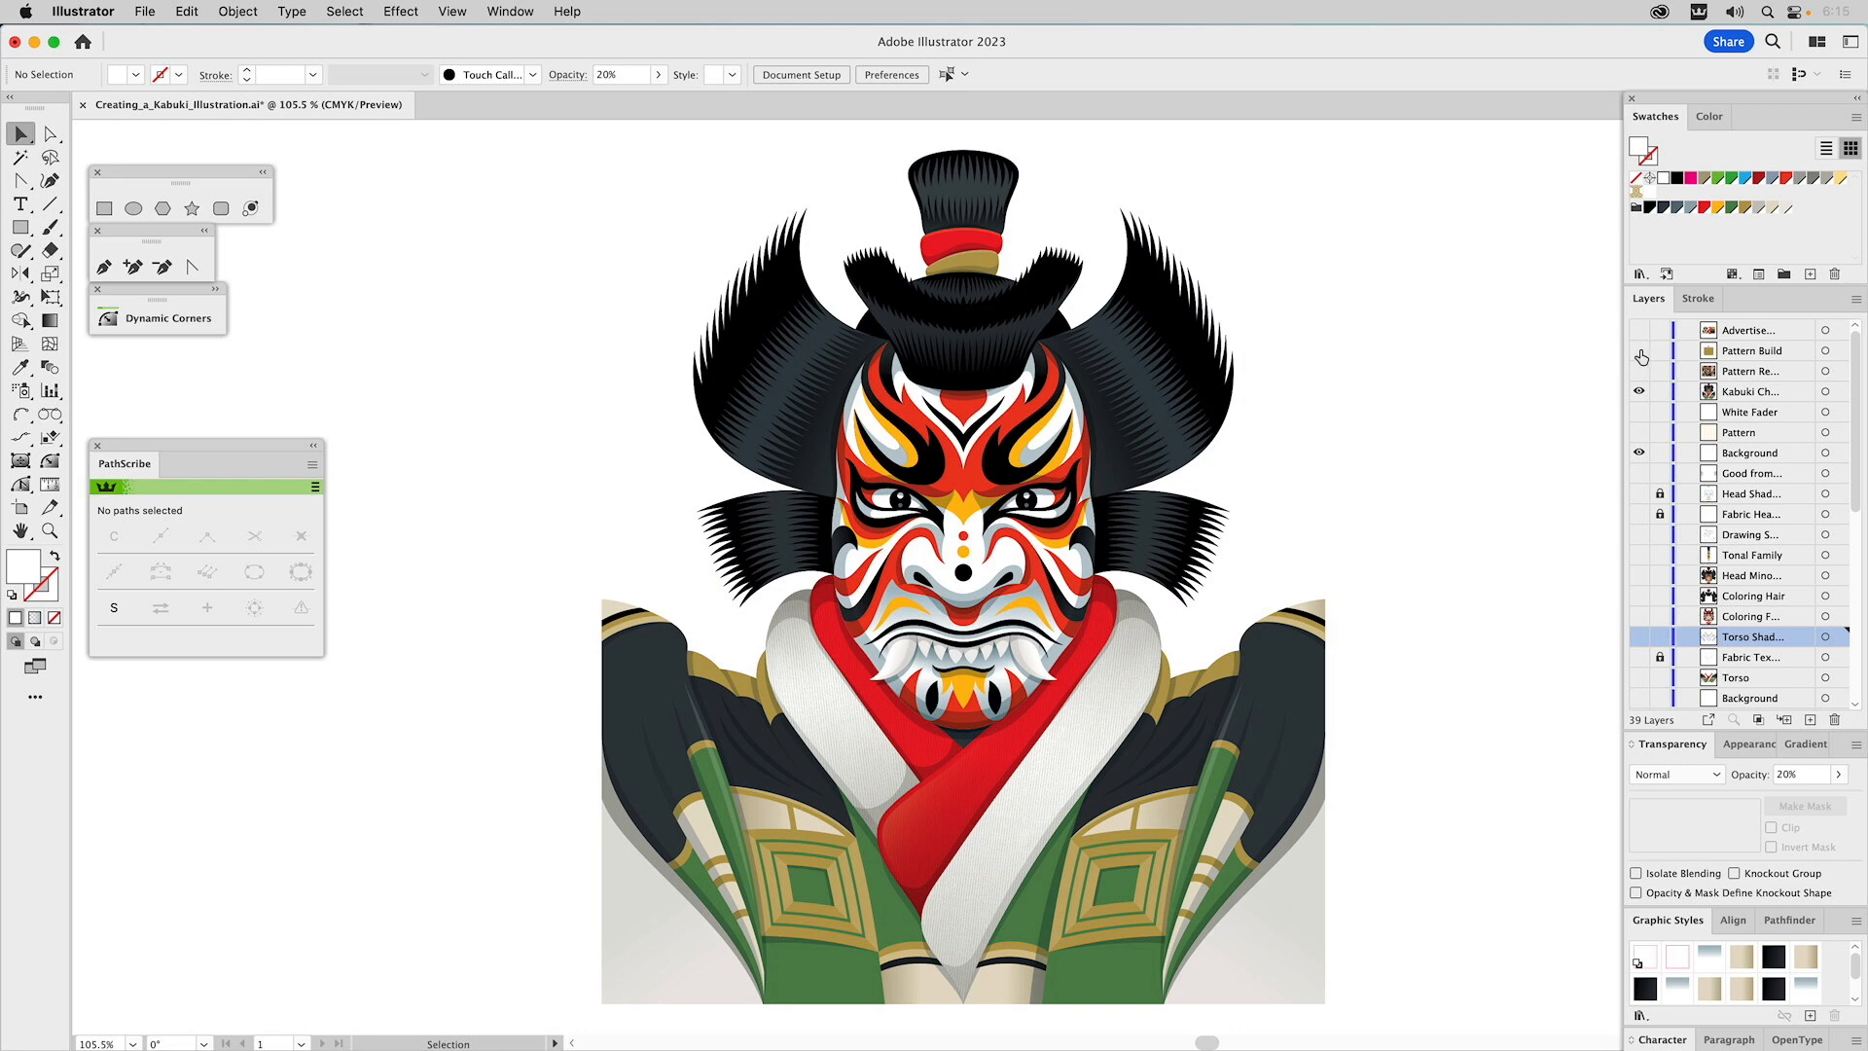
click(1639, 390)
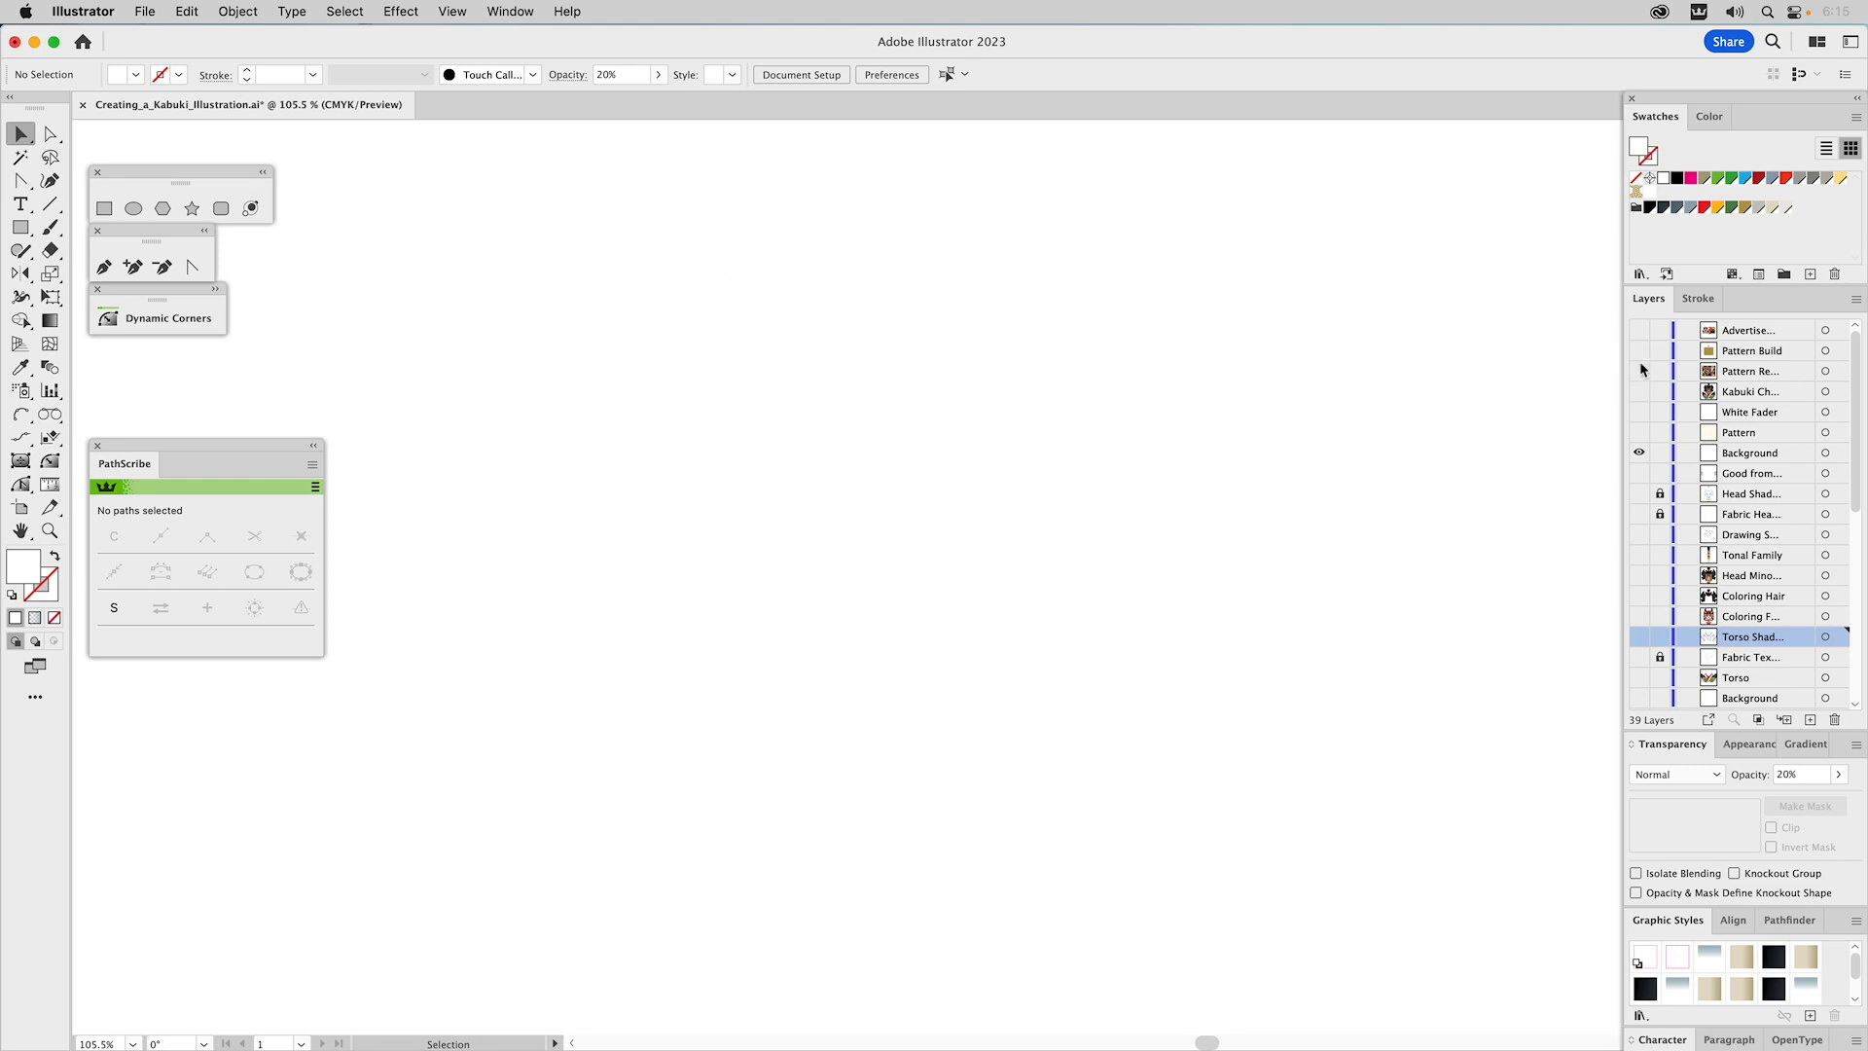
click(1639, 351)
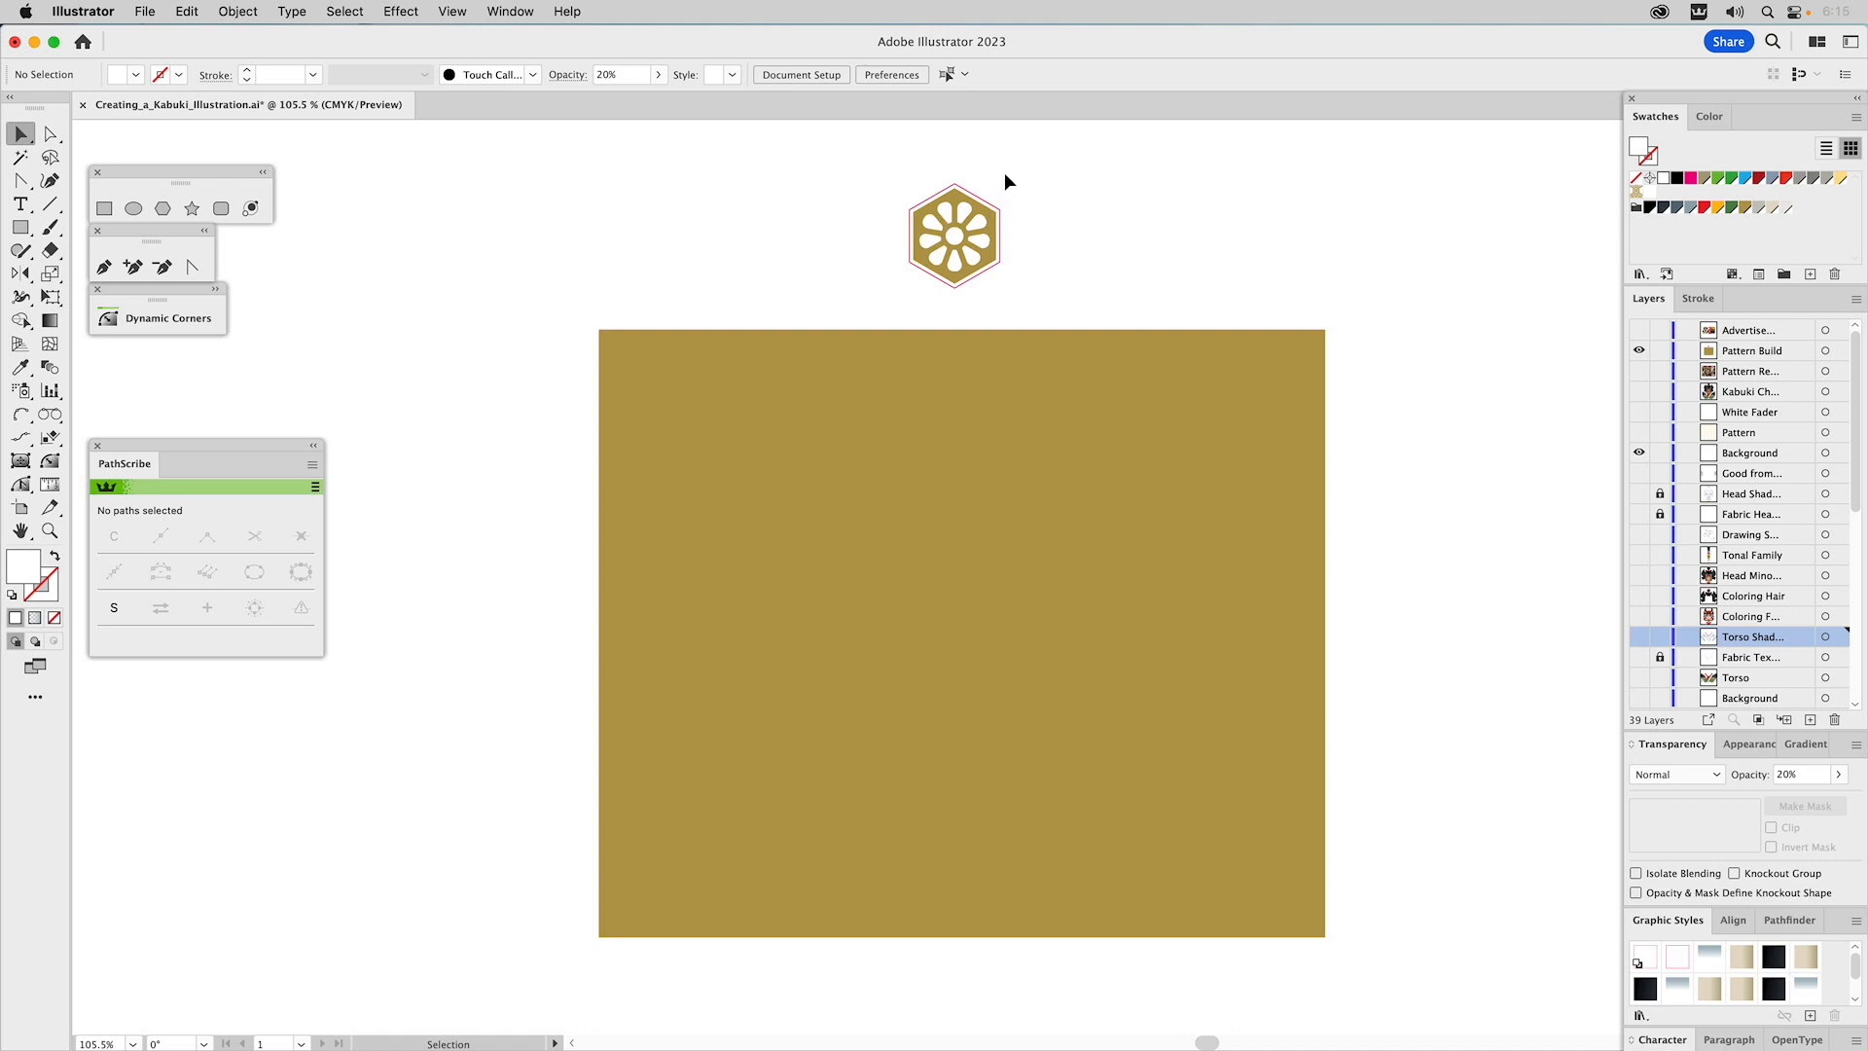
Examine the pink hexagonal outline around the gold flower motif above the gold rectangle.
drag(1002, 175, 1050, 236)
click(1002, 212)
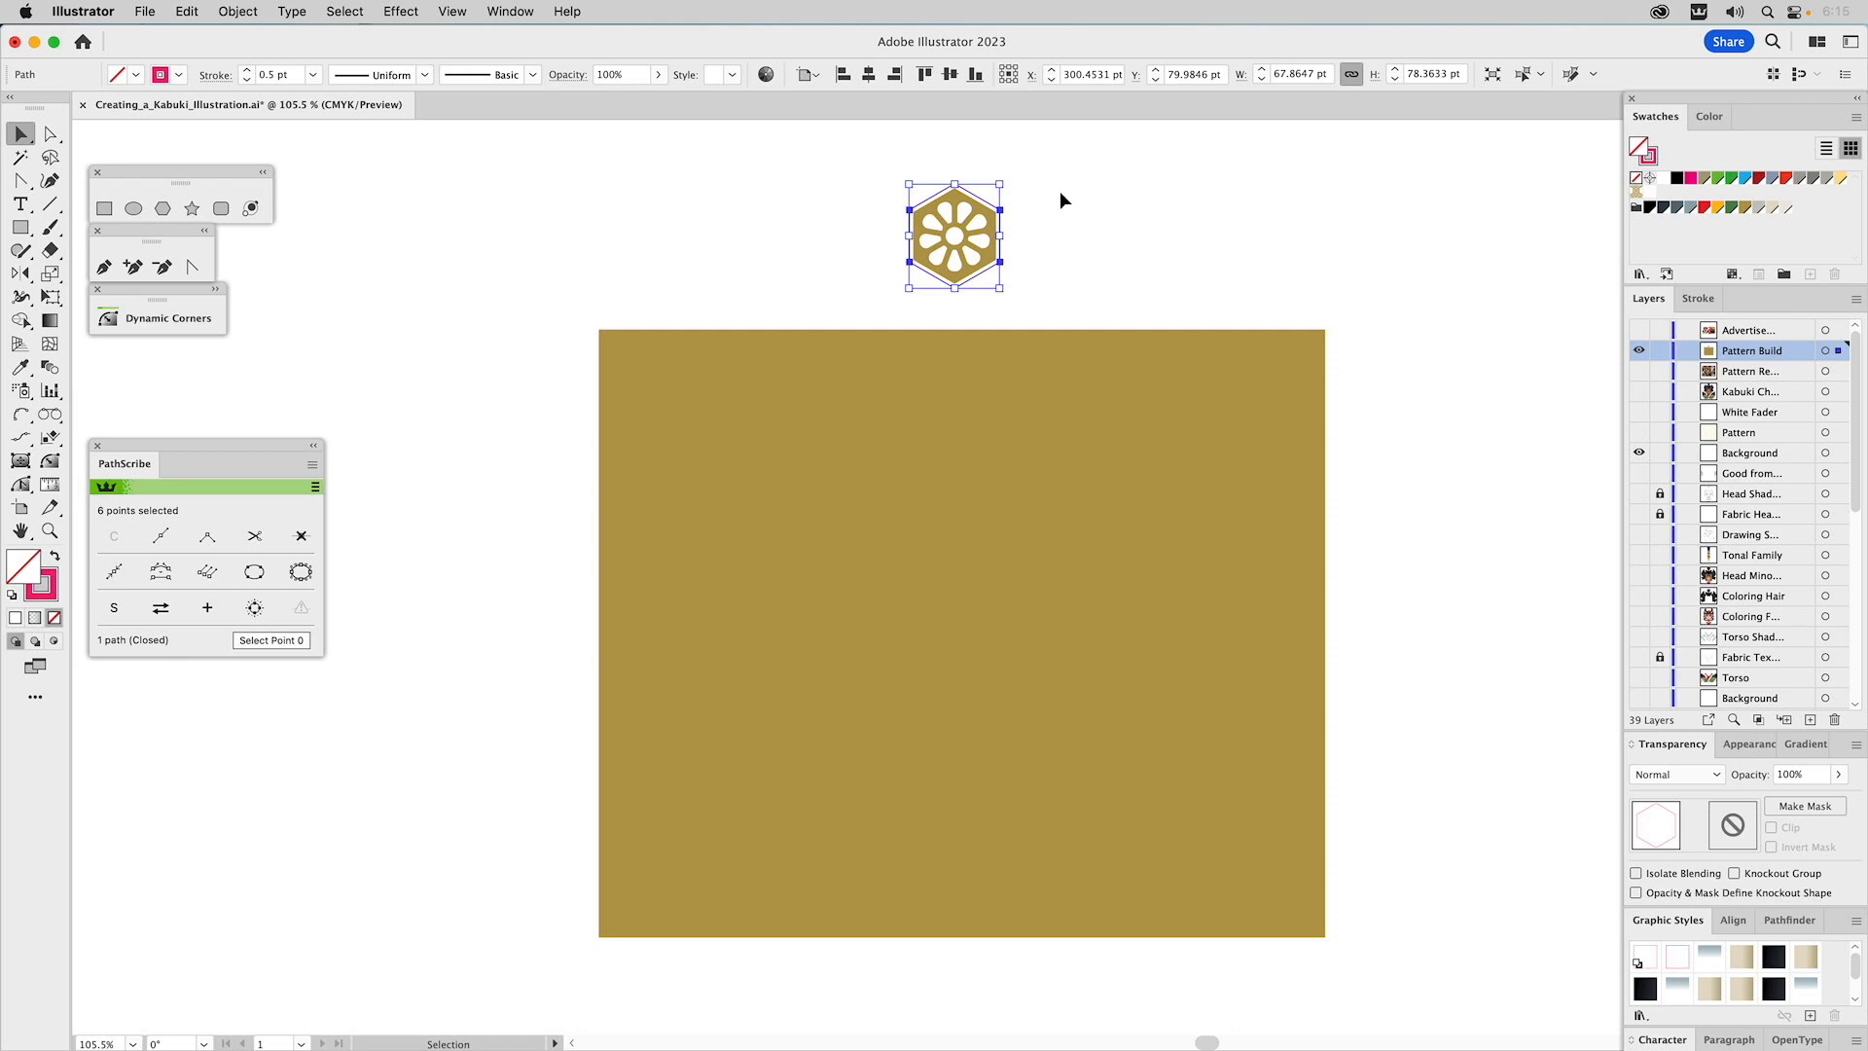
click(1043, 201)
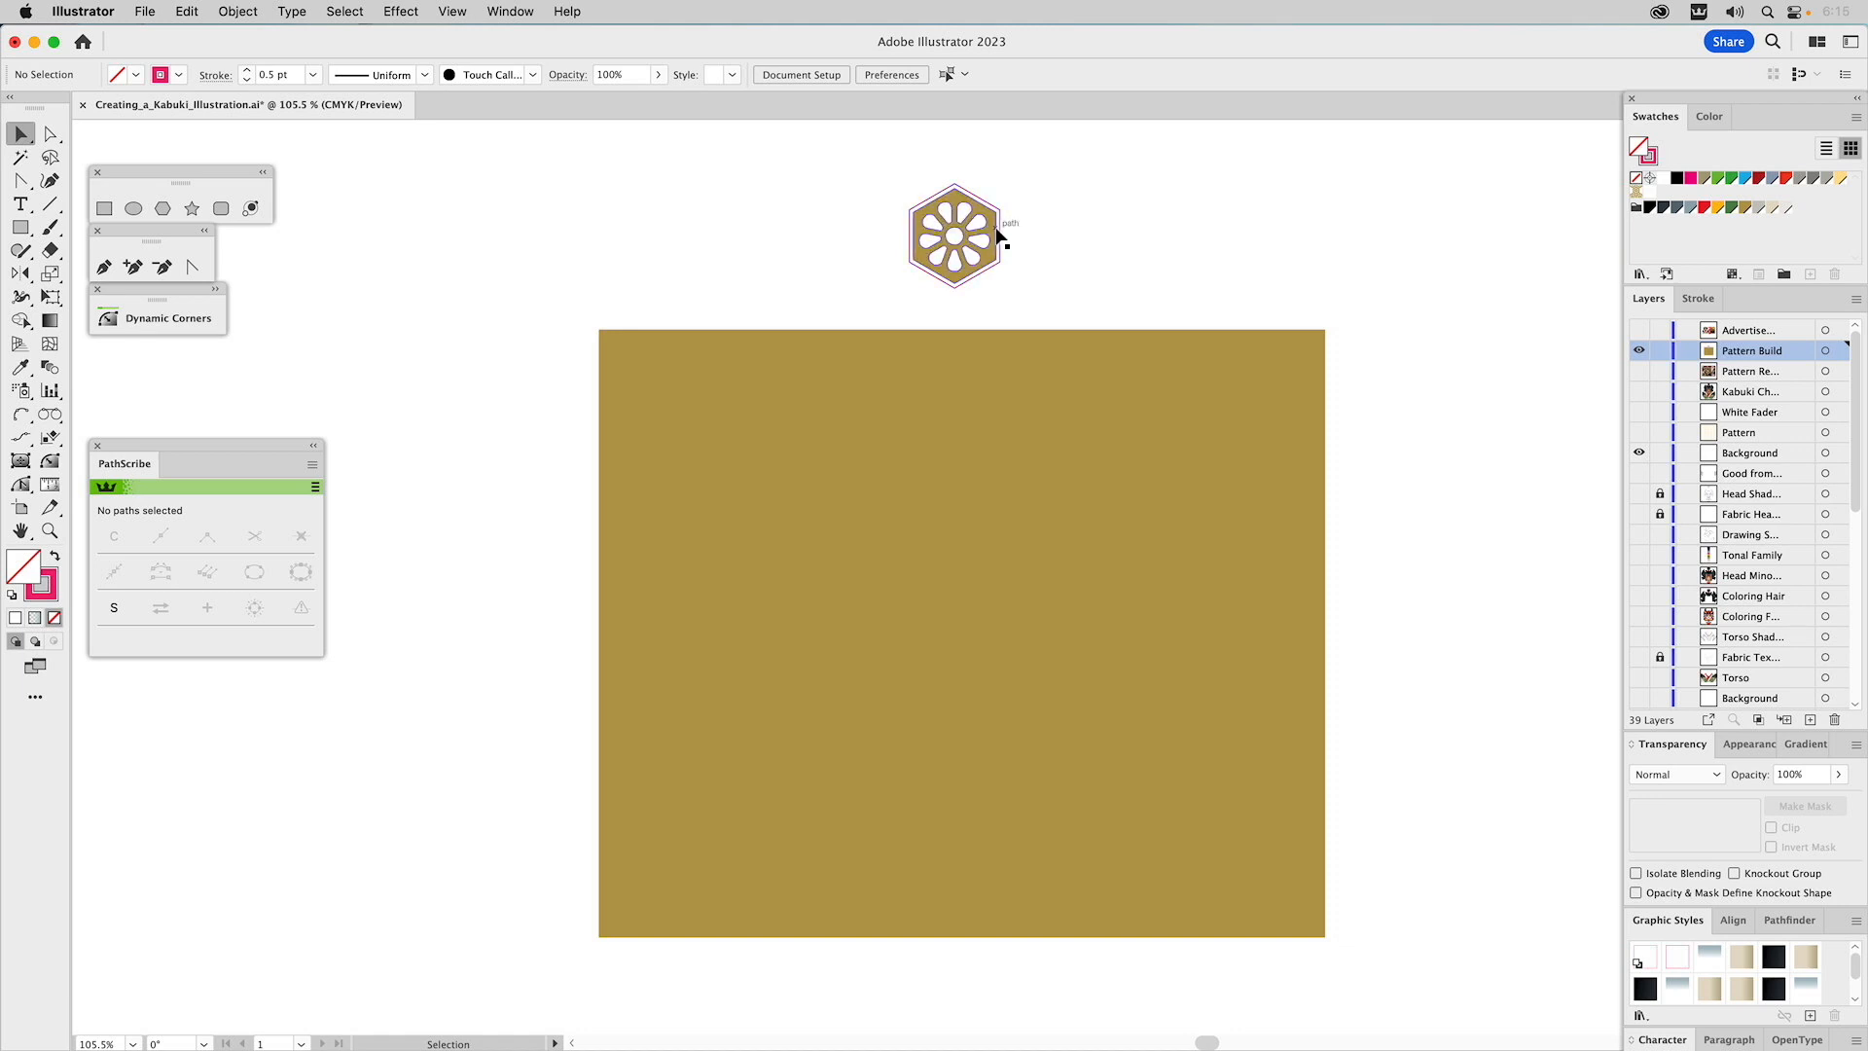
click(1001, 228)
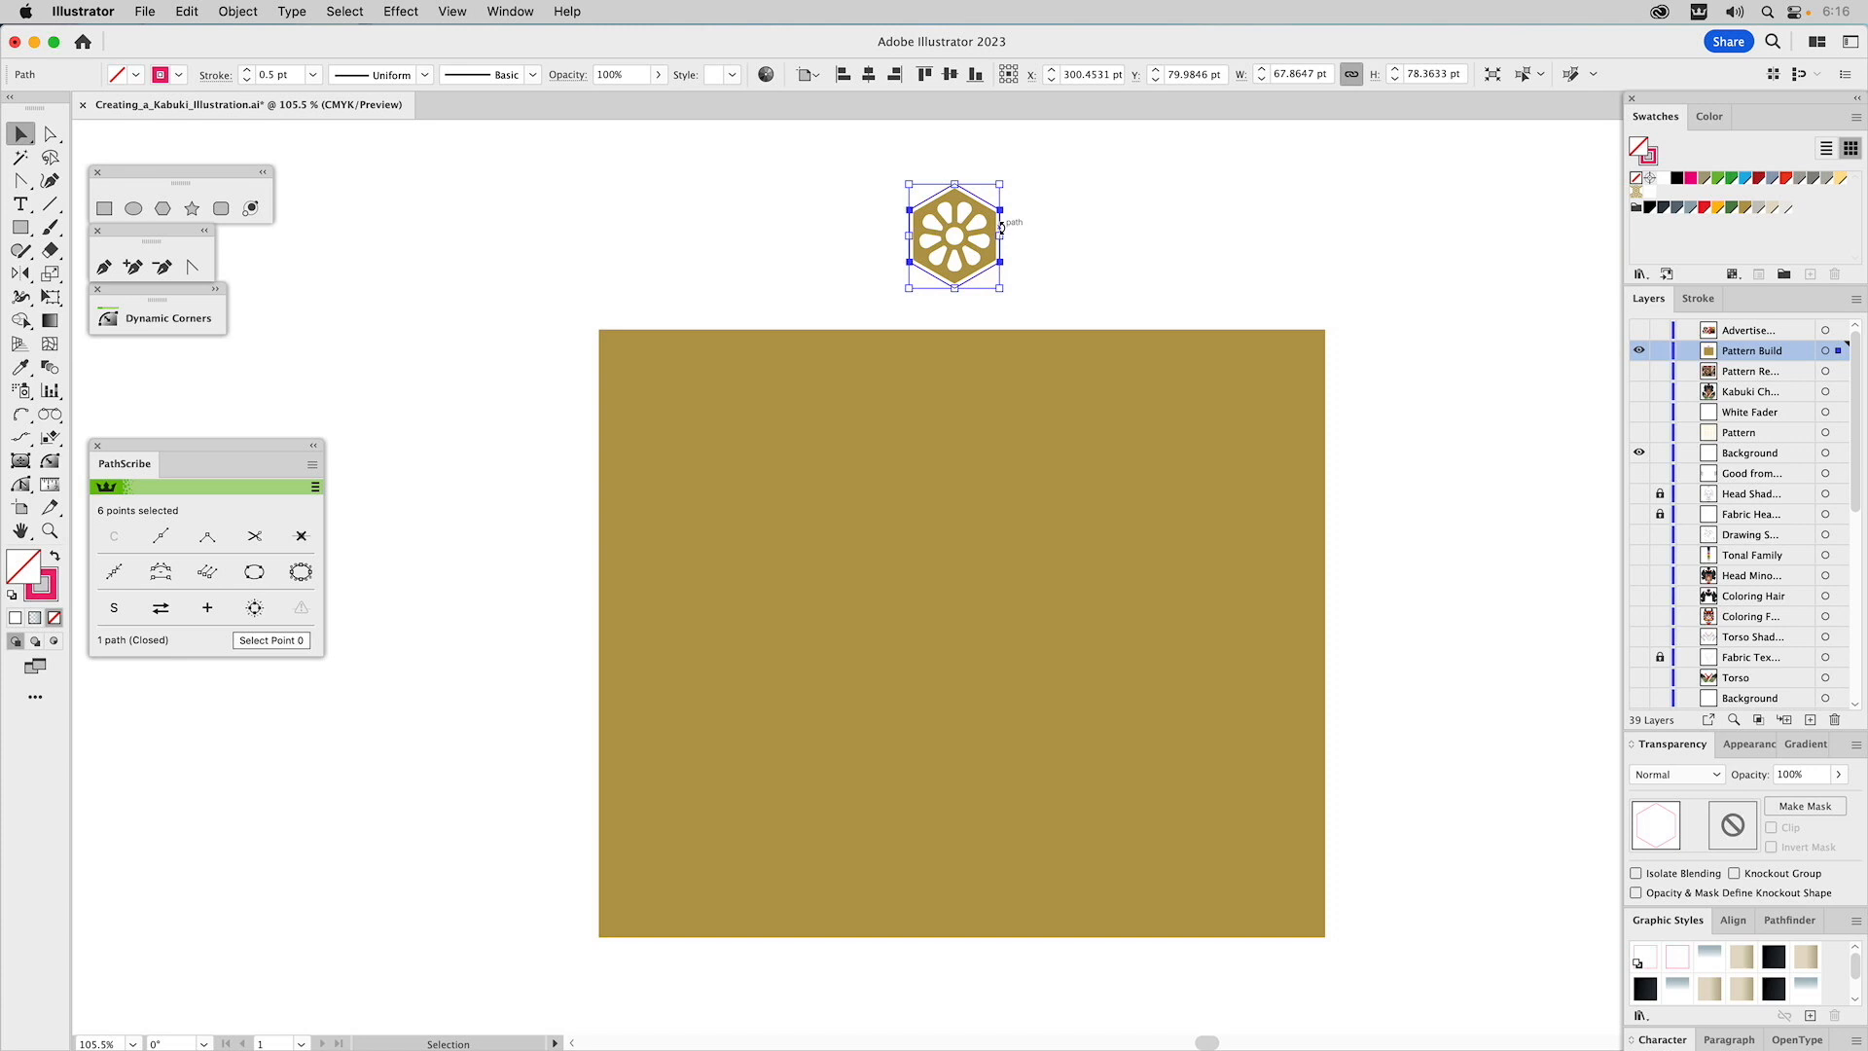
click(1037, 236)
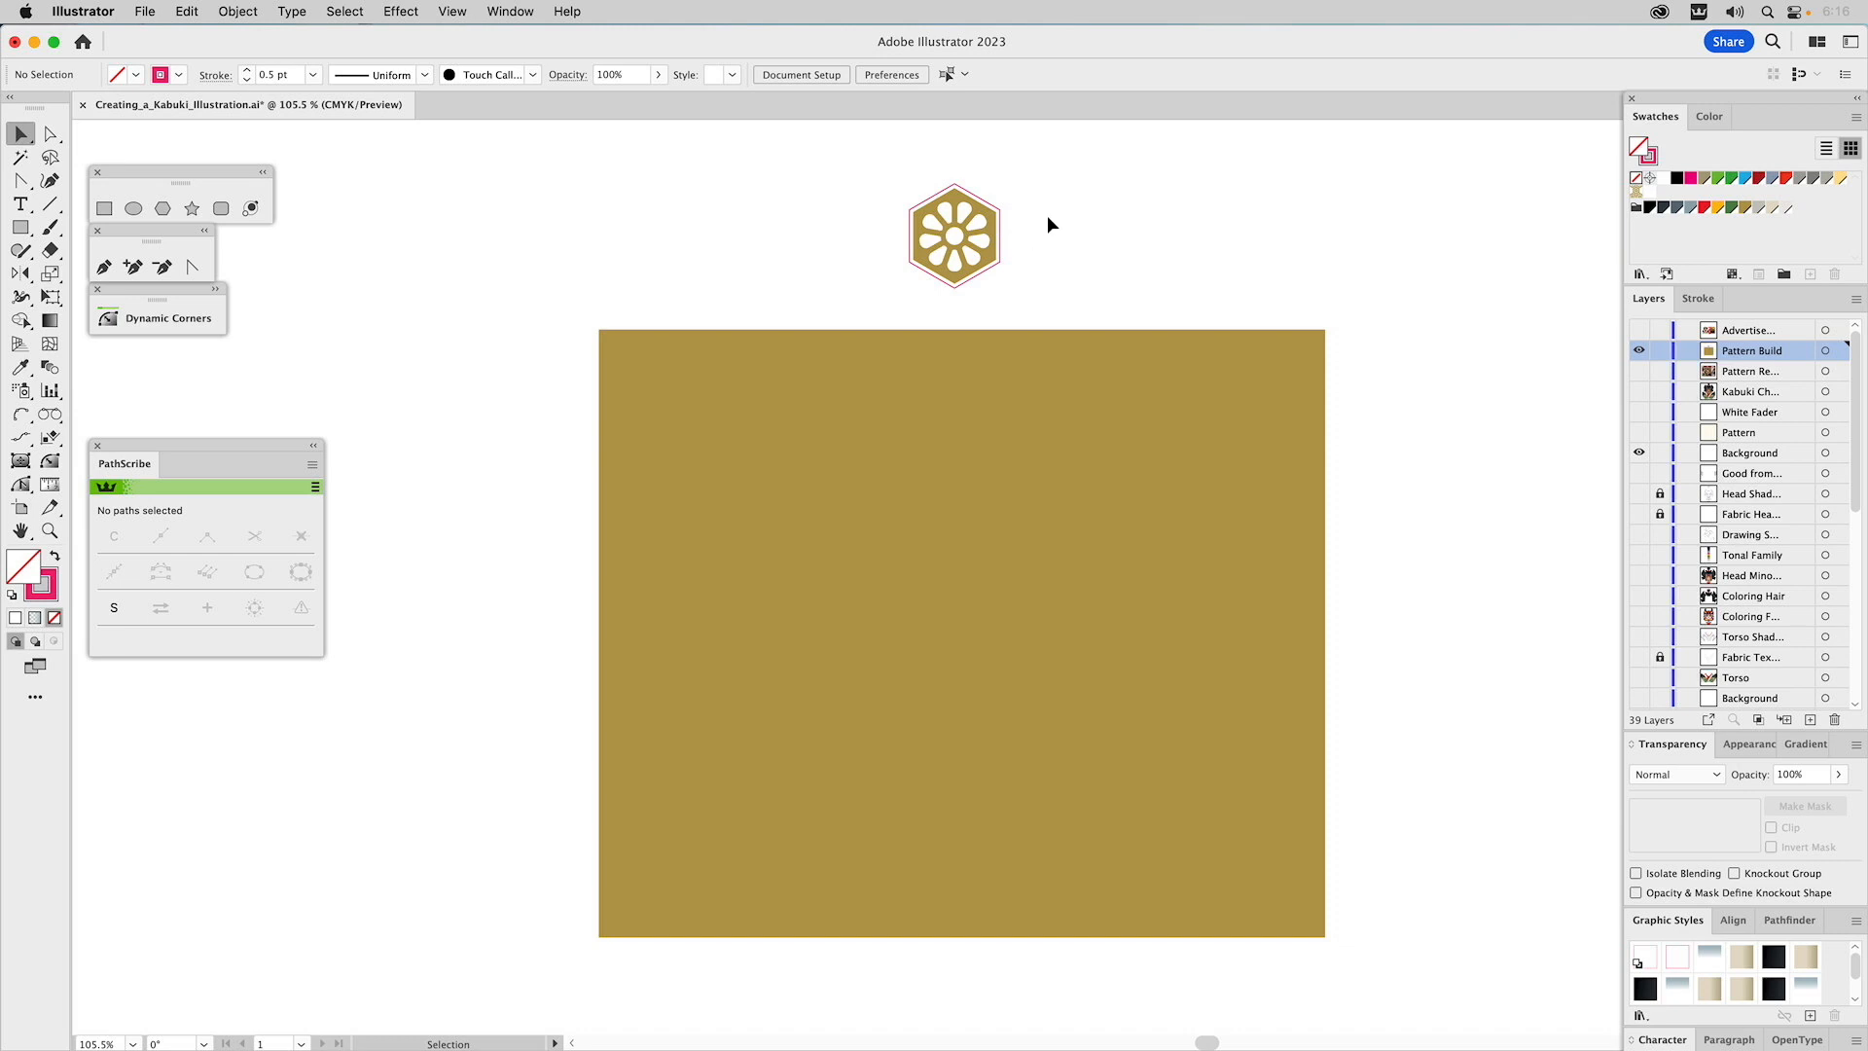
Create a pattern swatch from the gold flower motif together with its pink hexagonal outline.
drag(993, 173, 880, 309)
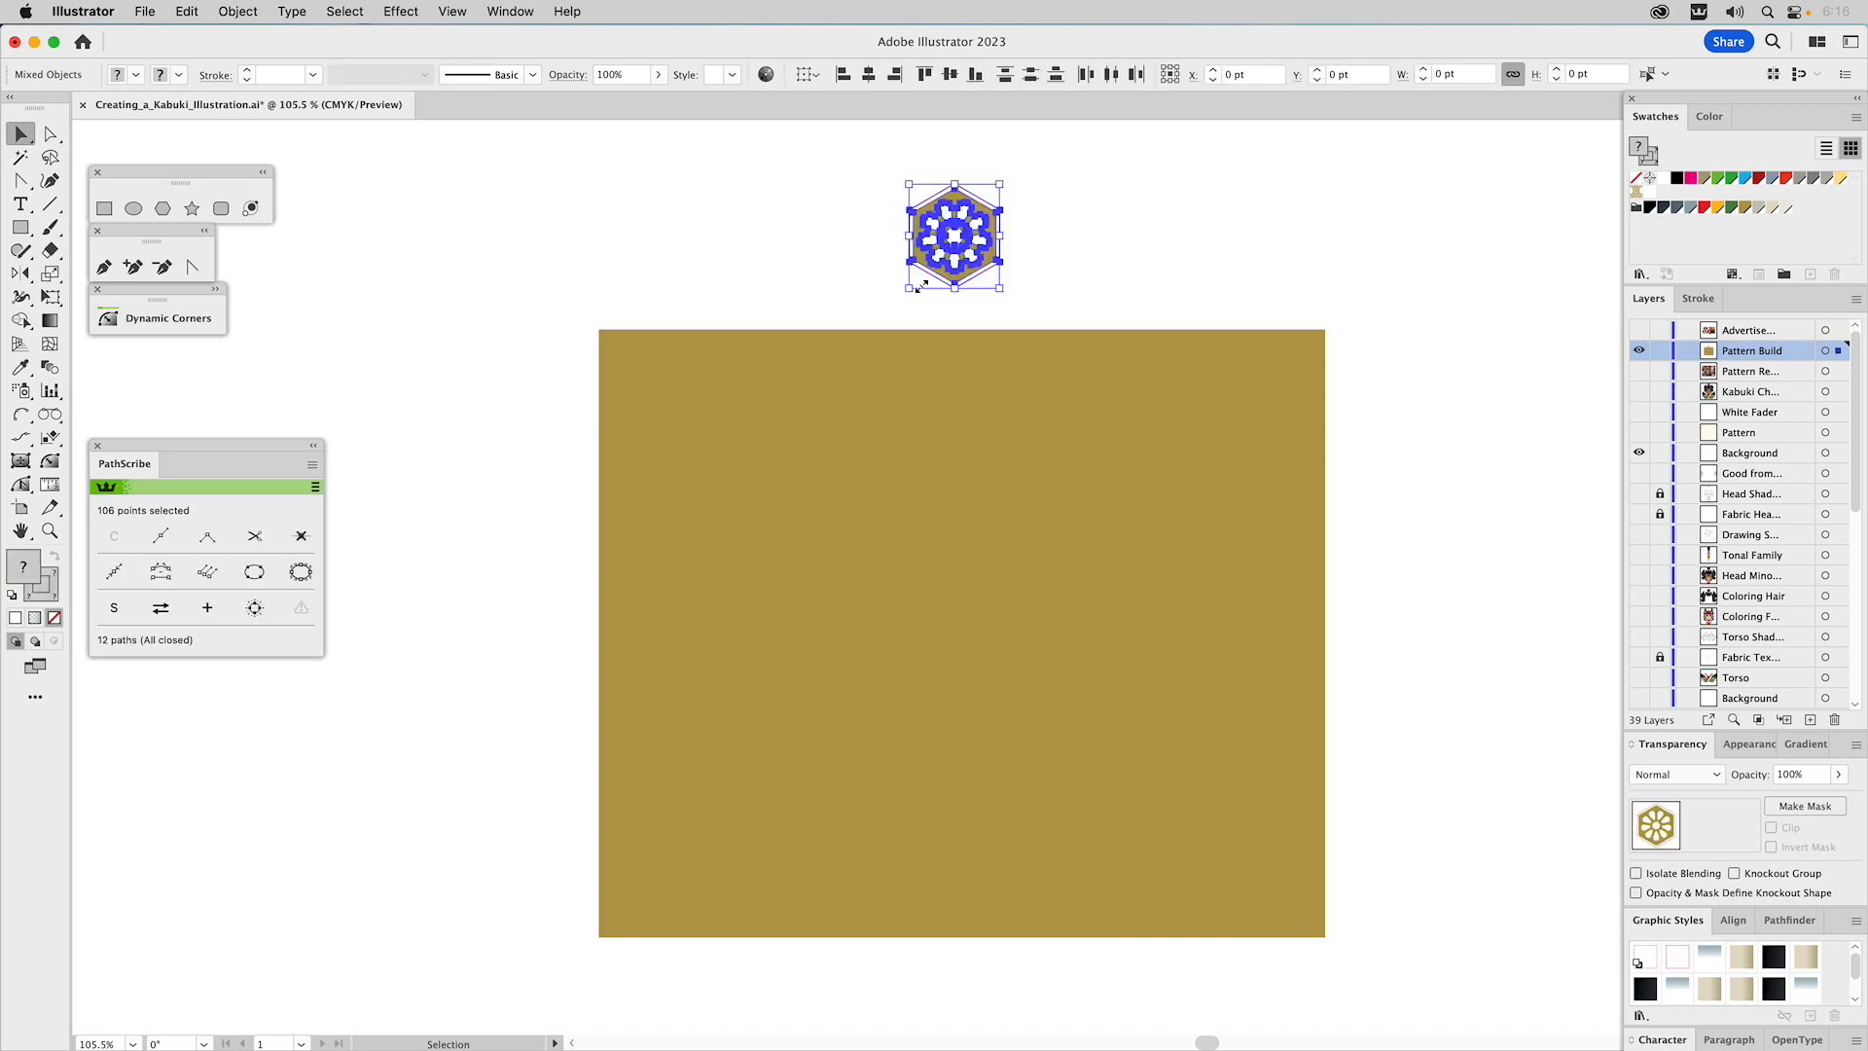
drag(958, 199, 1749, 240)
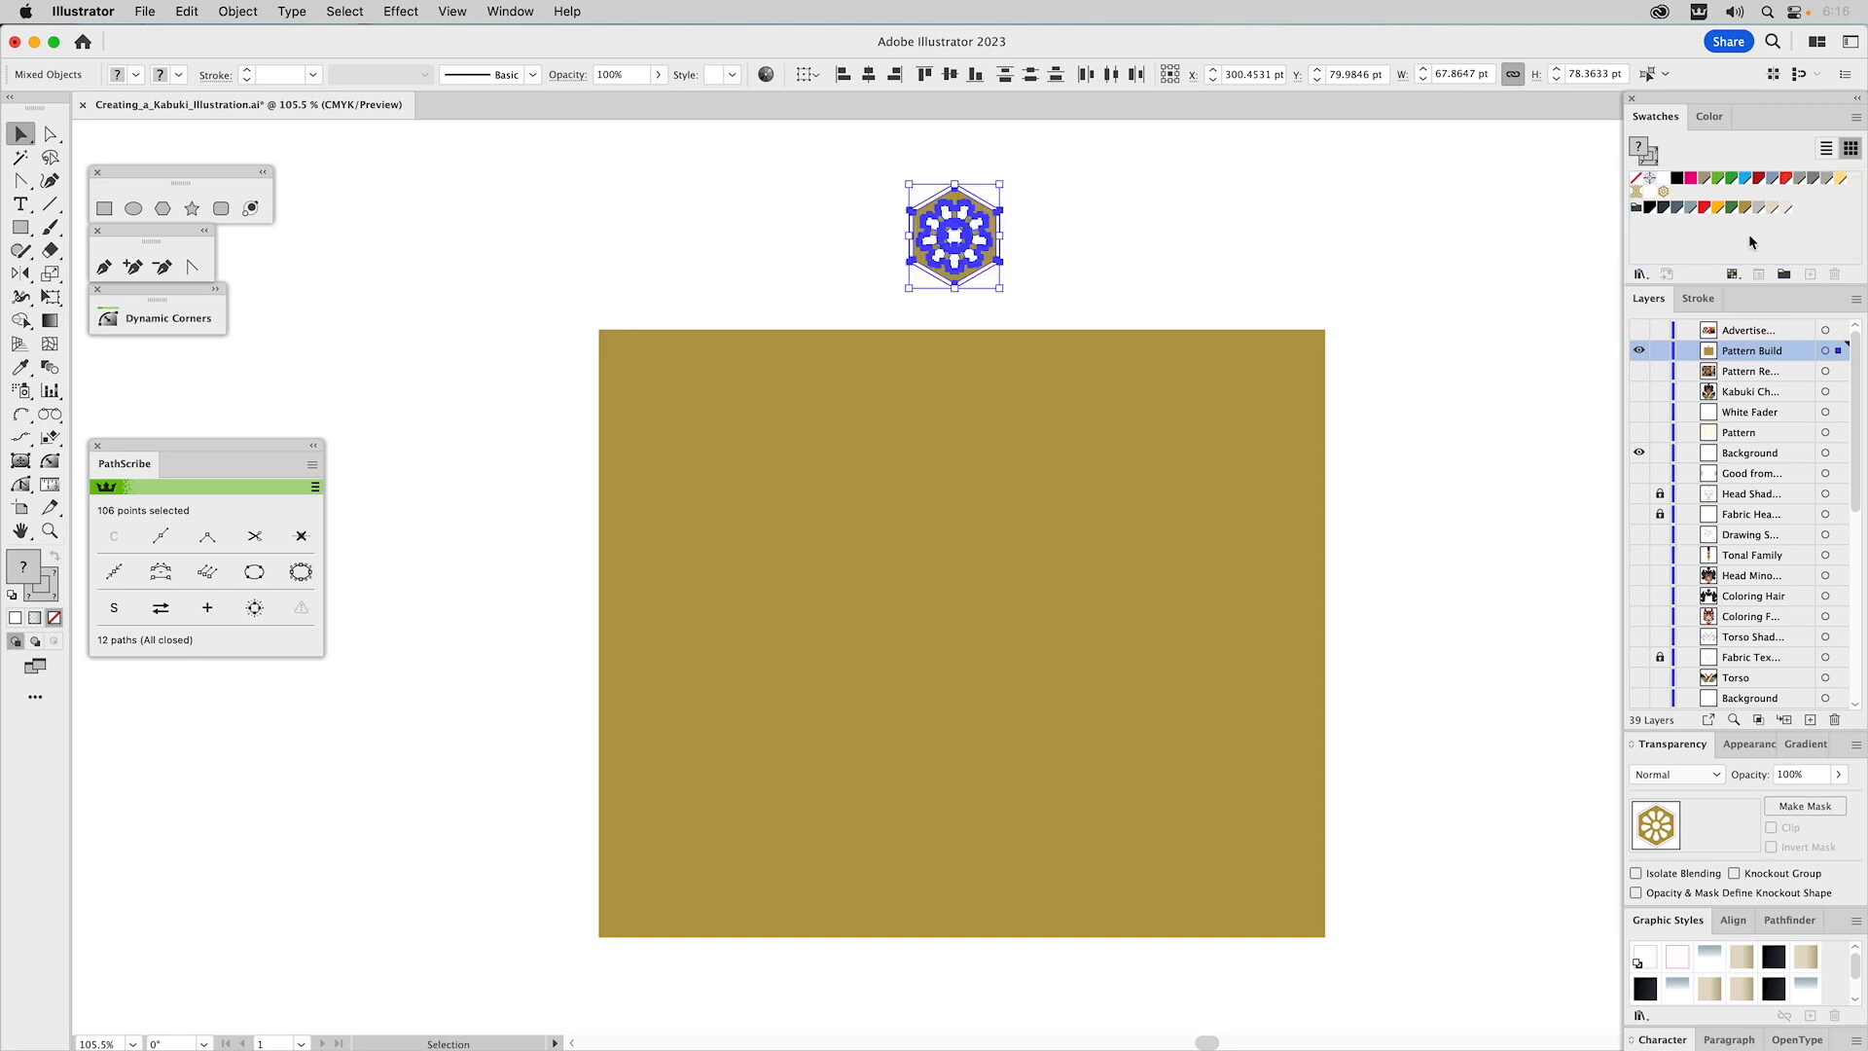
click(1066, 210)
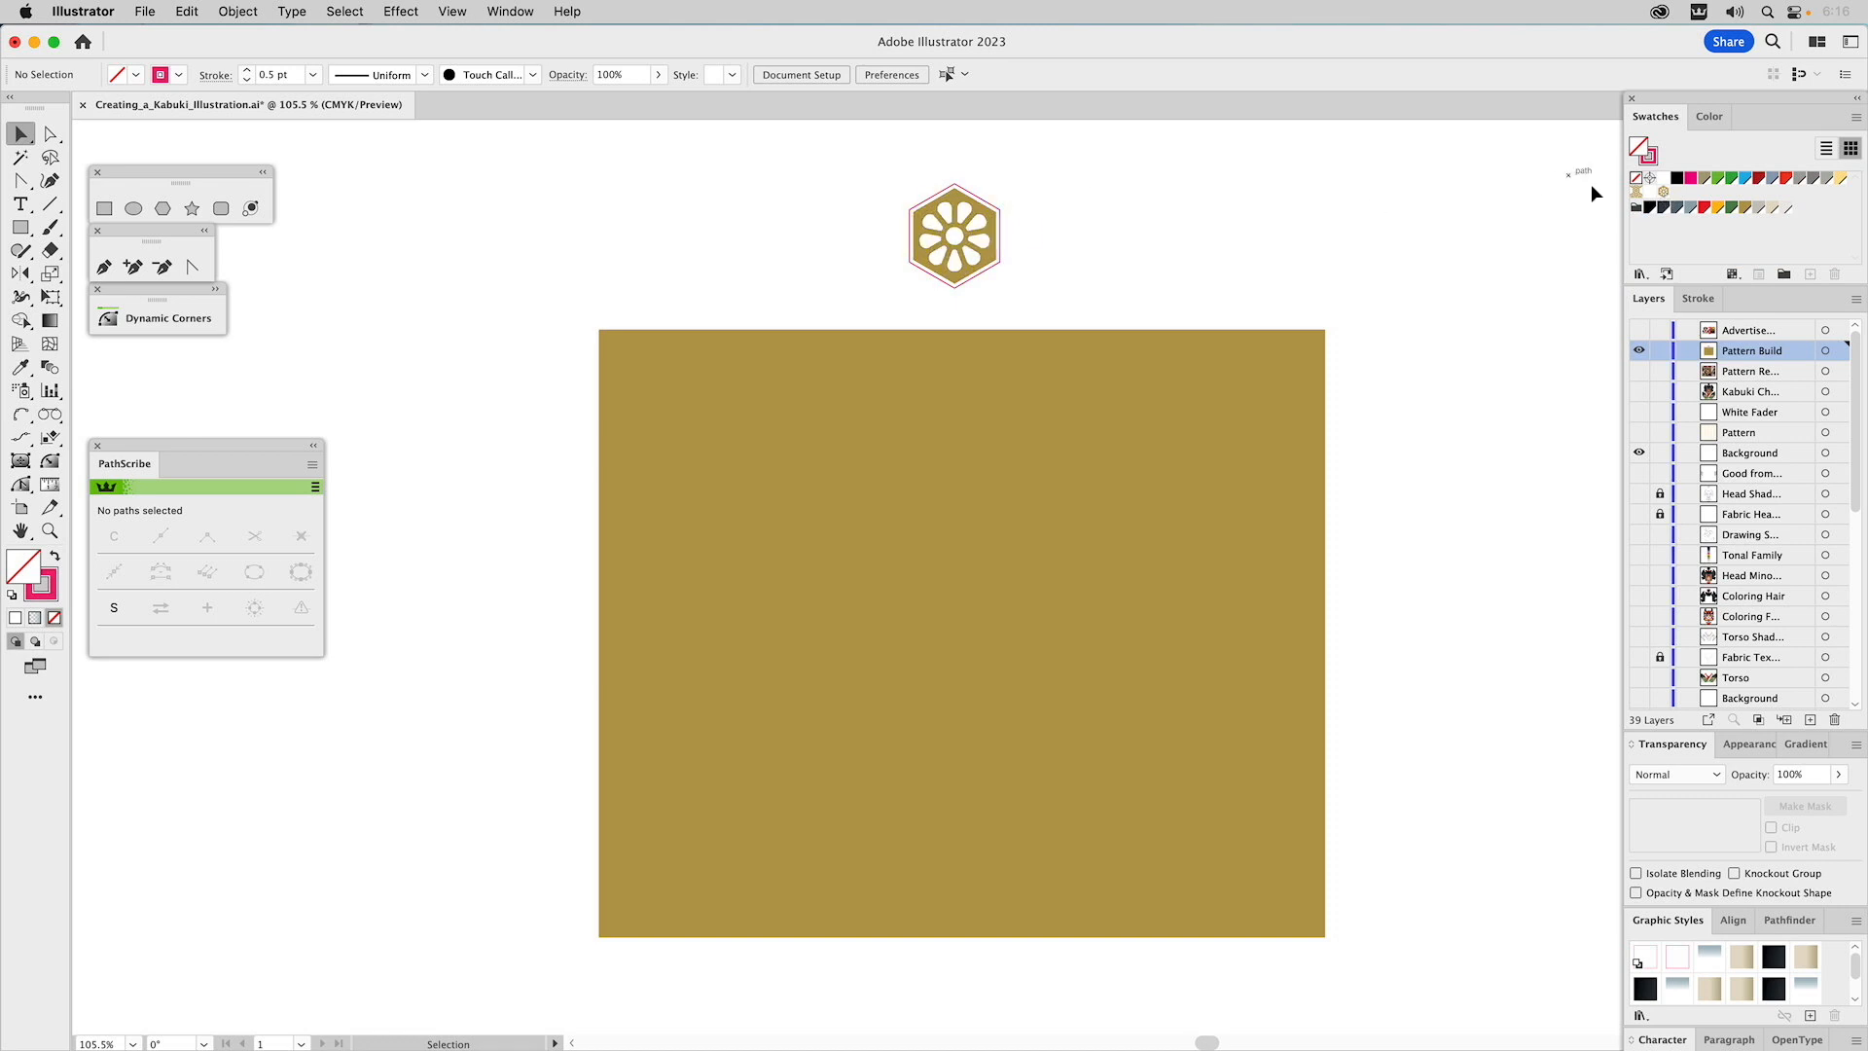
Open the new flower pattern swatch for editing and name it Beta Pattern.
double_click(1664, 193)
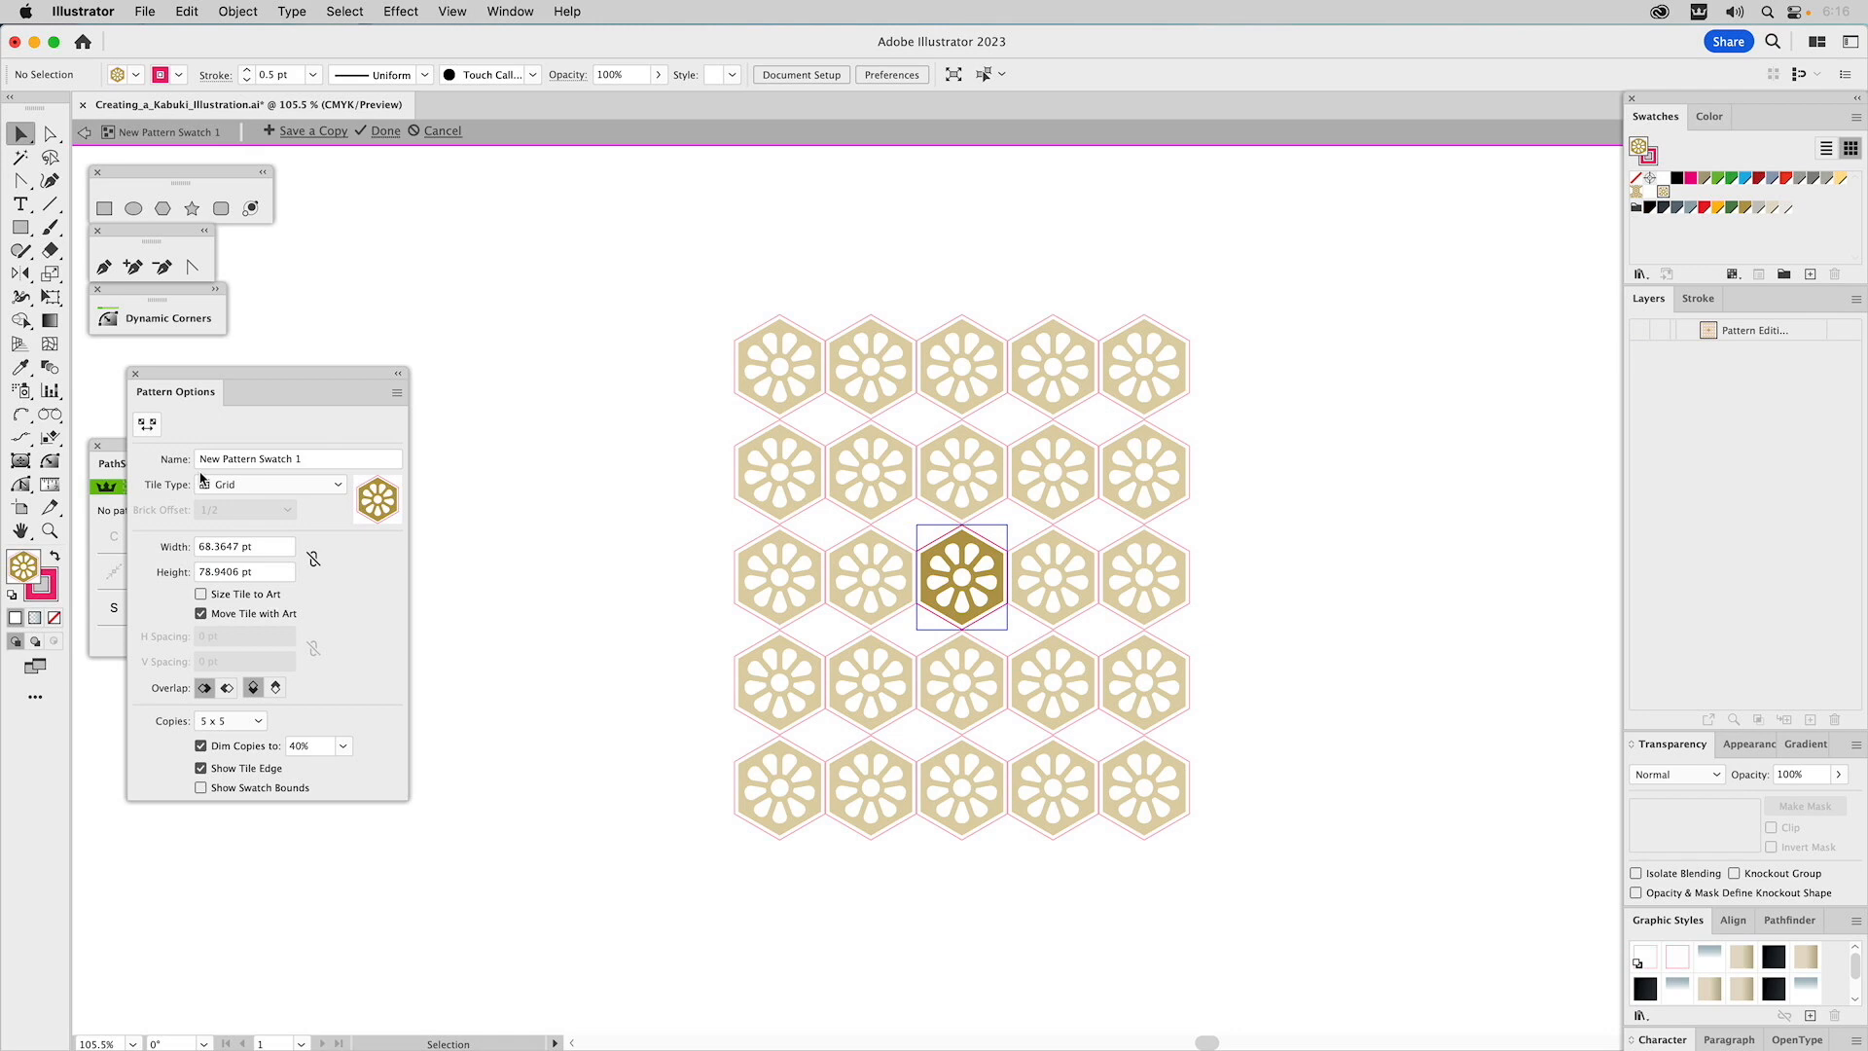
click(307, 457)
drag(307, 457, 217, 448)
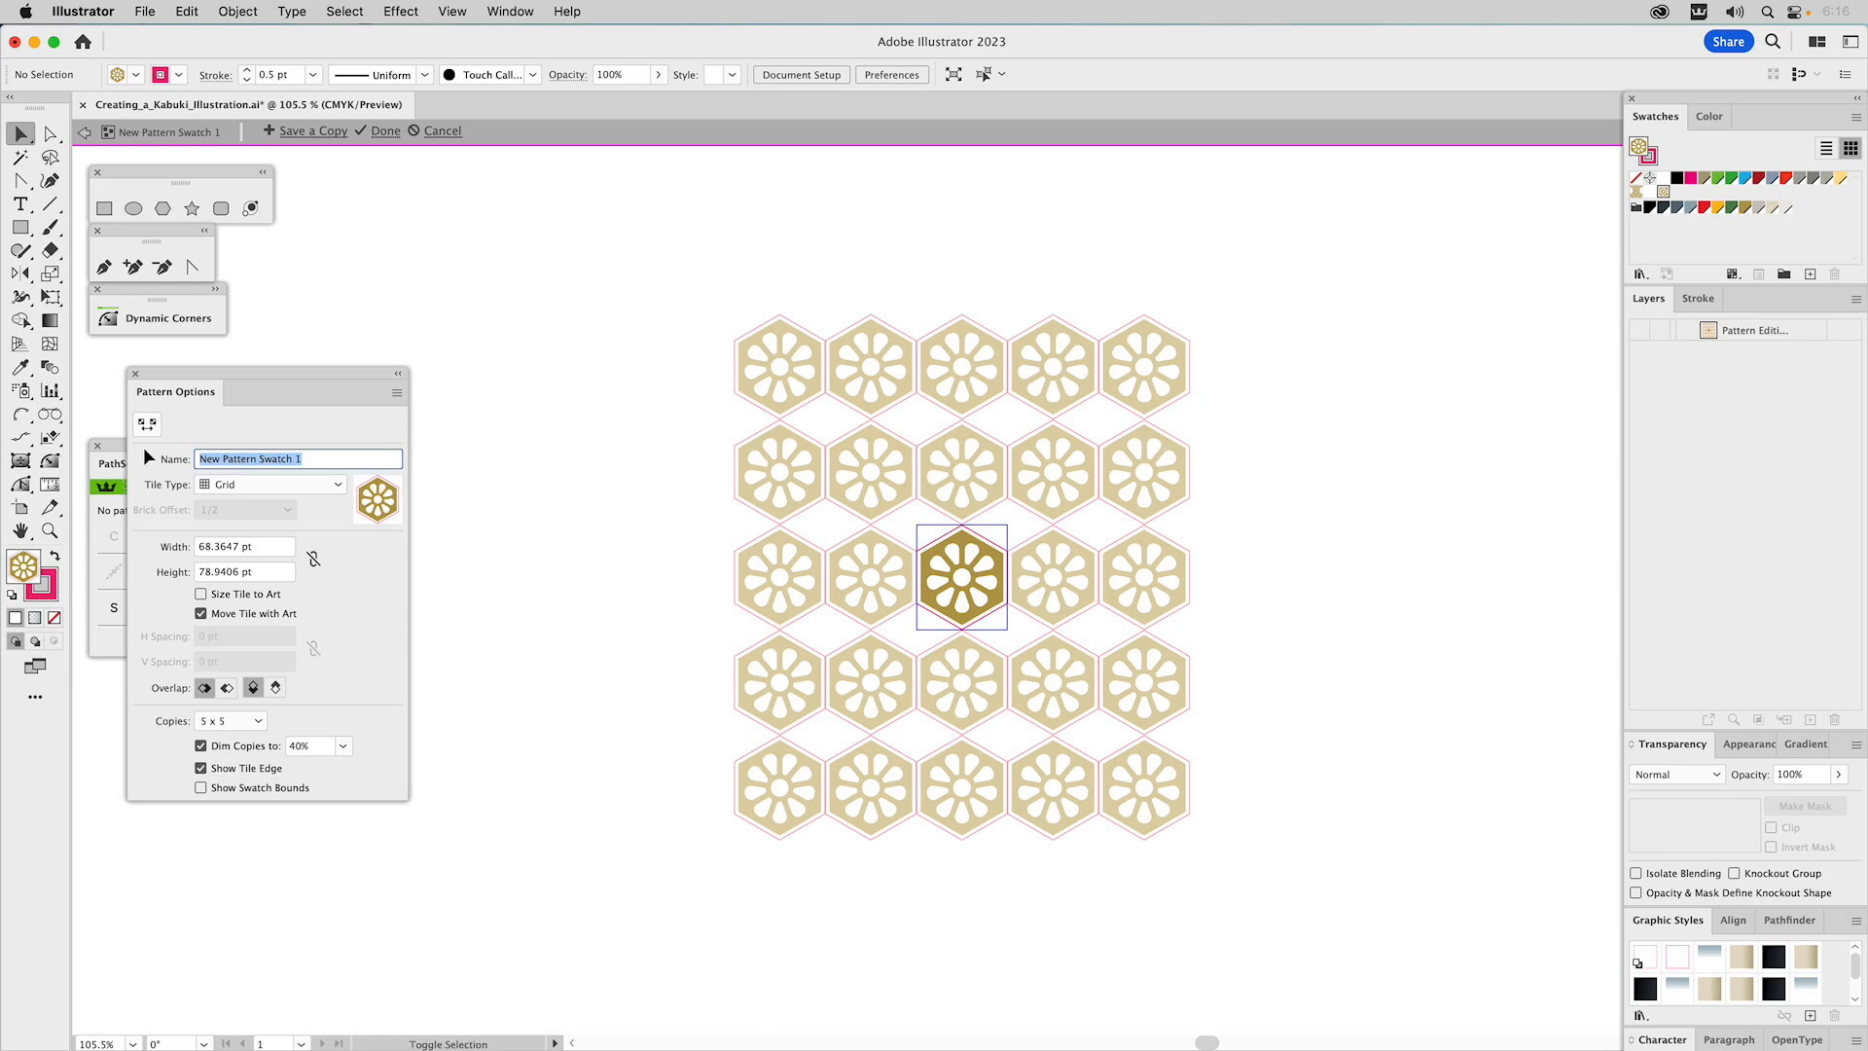
text(Beta Pattern)
key(Return)
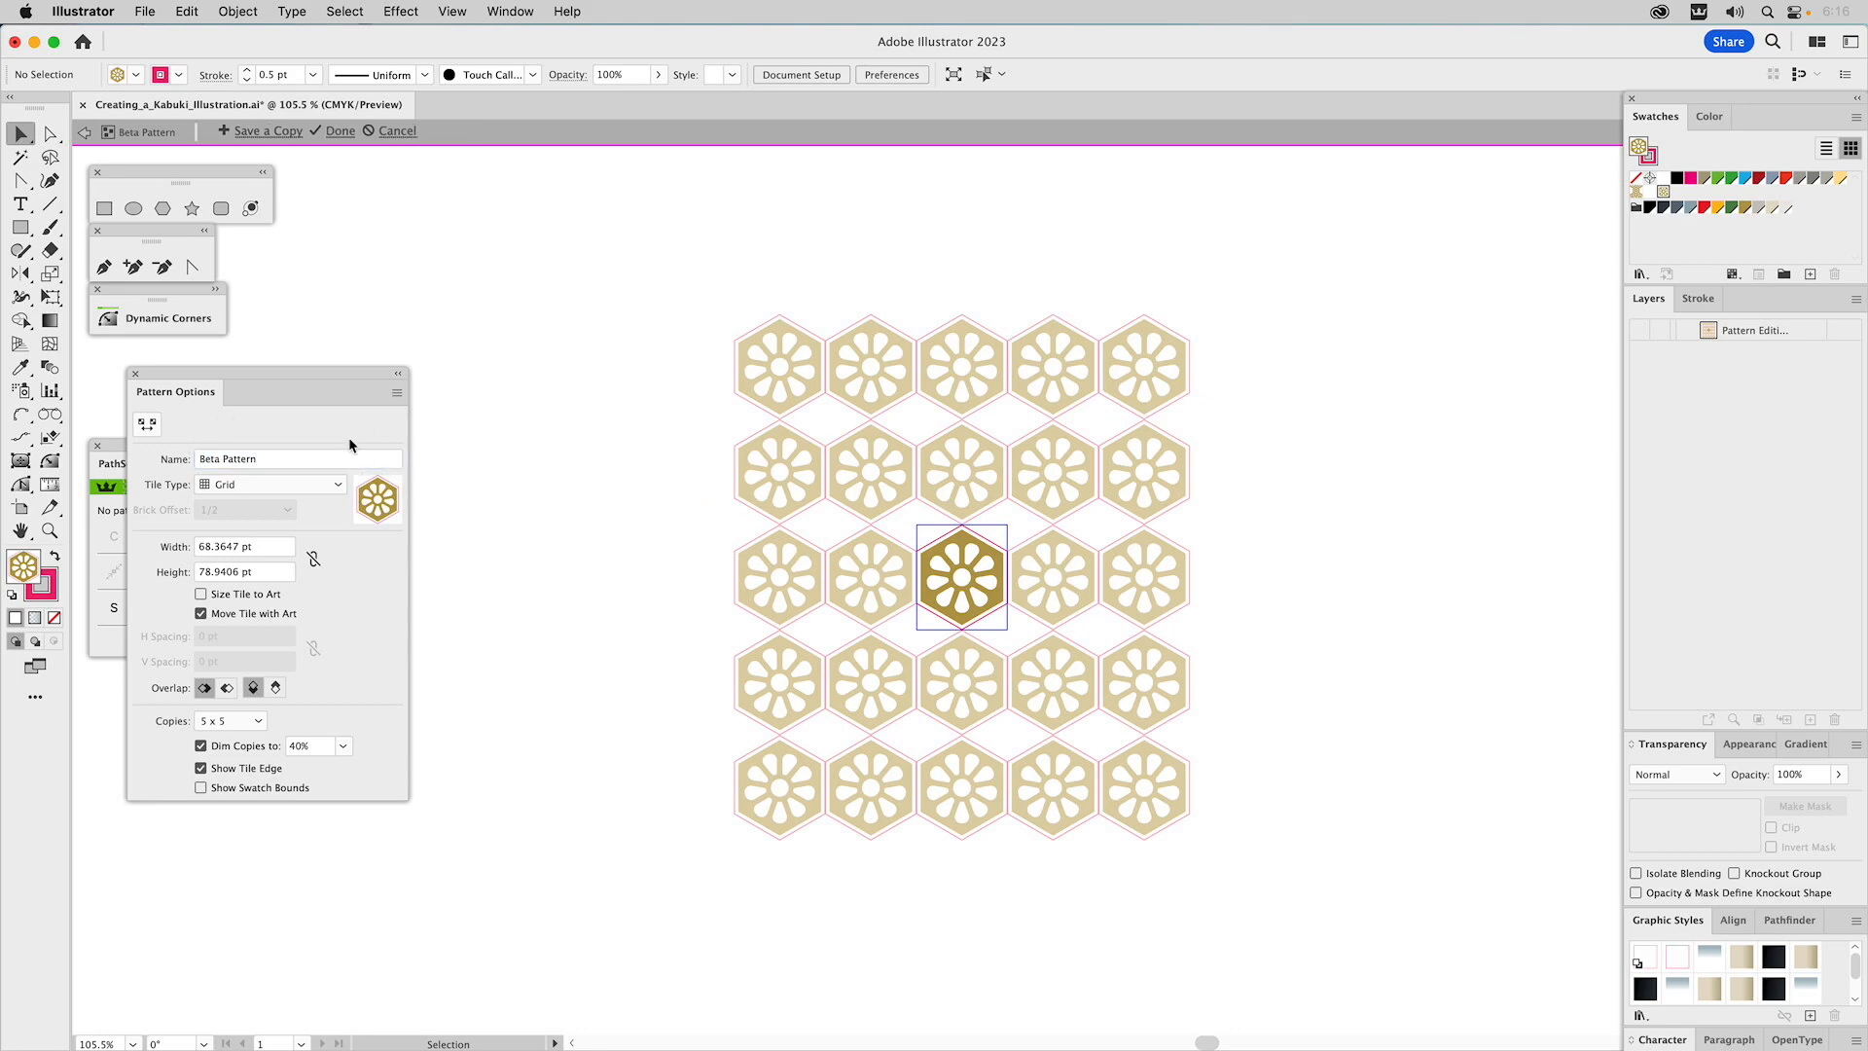
Set the tile type of the Beta Pattern to Brick by Row.
click(149, 426)
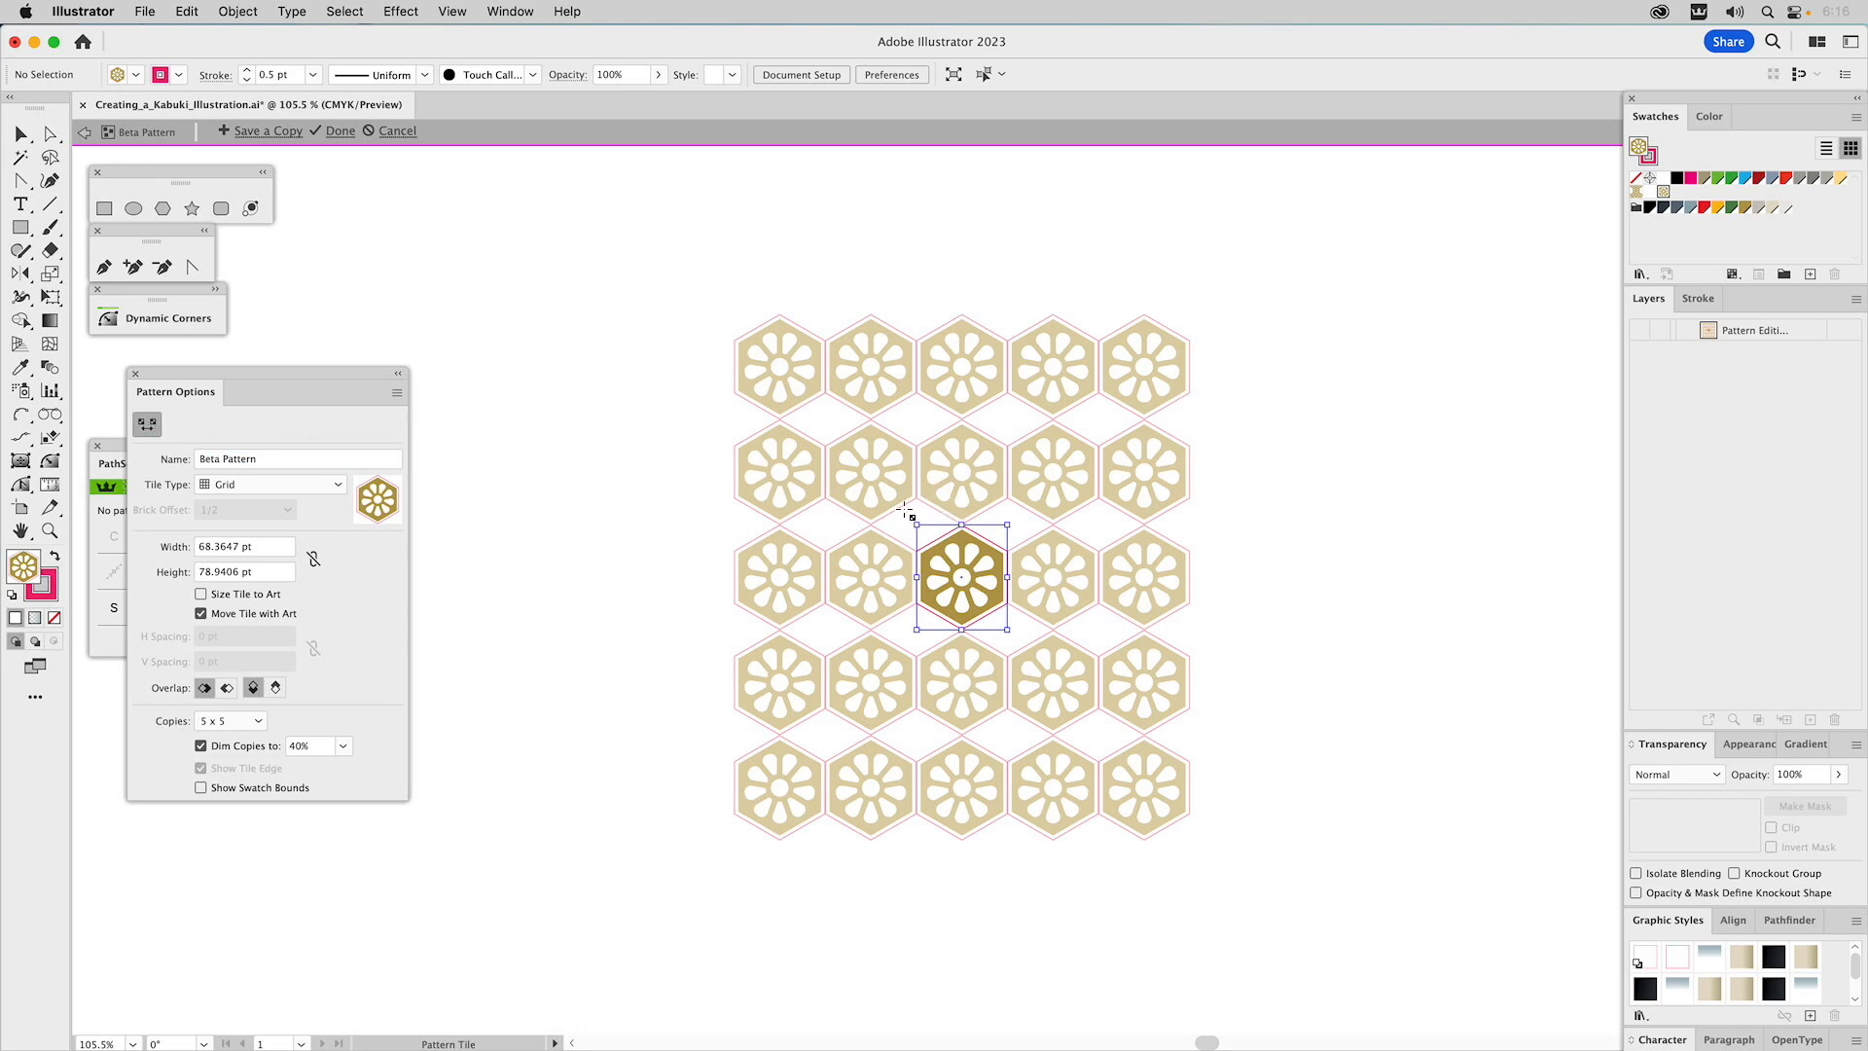
key(z)
drag(838, 450, 1097, 692)
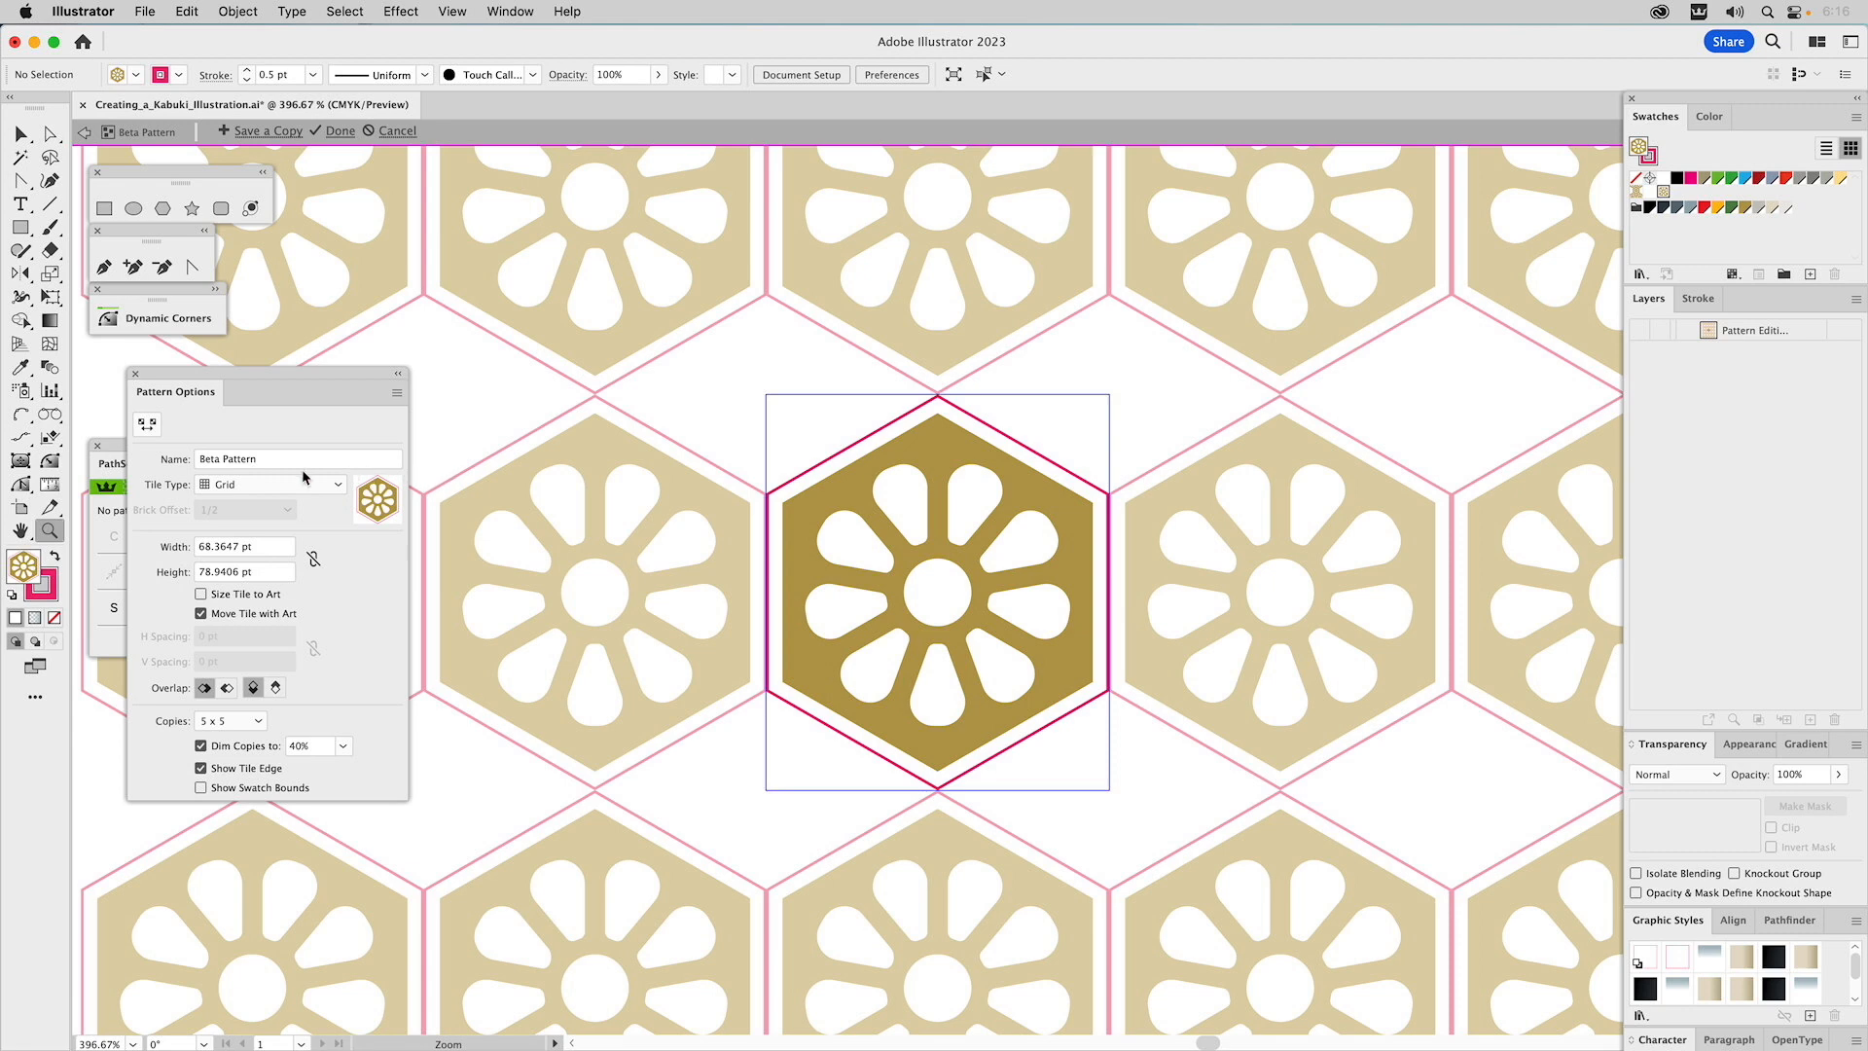
click(250, 485)
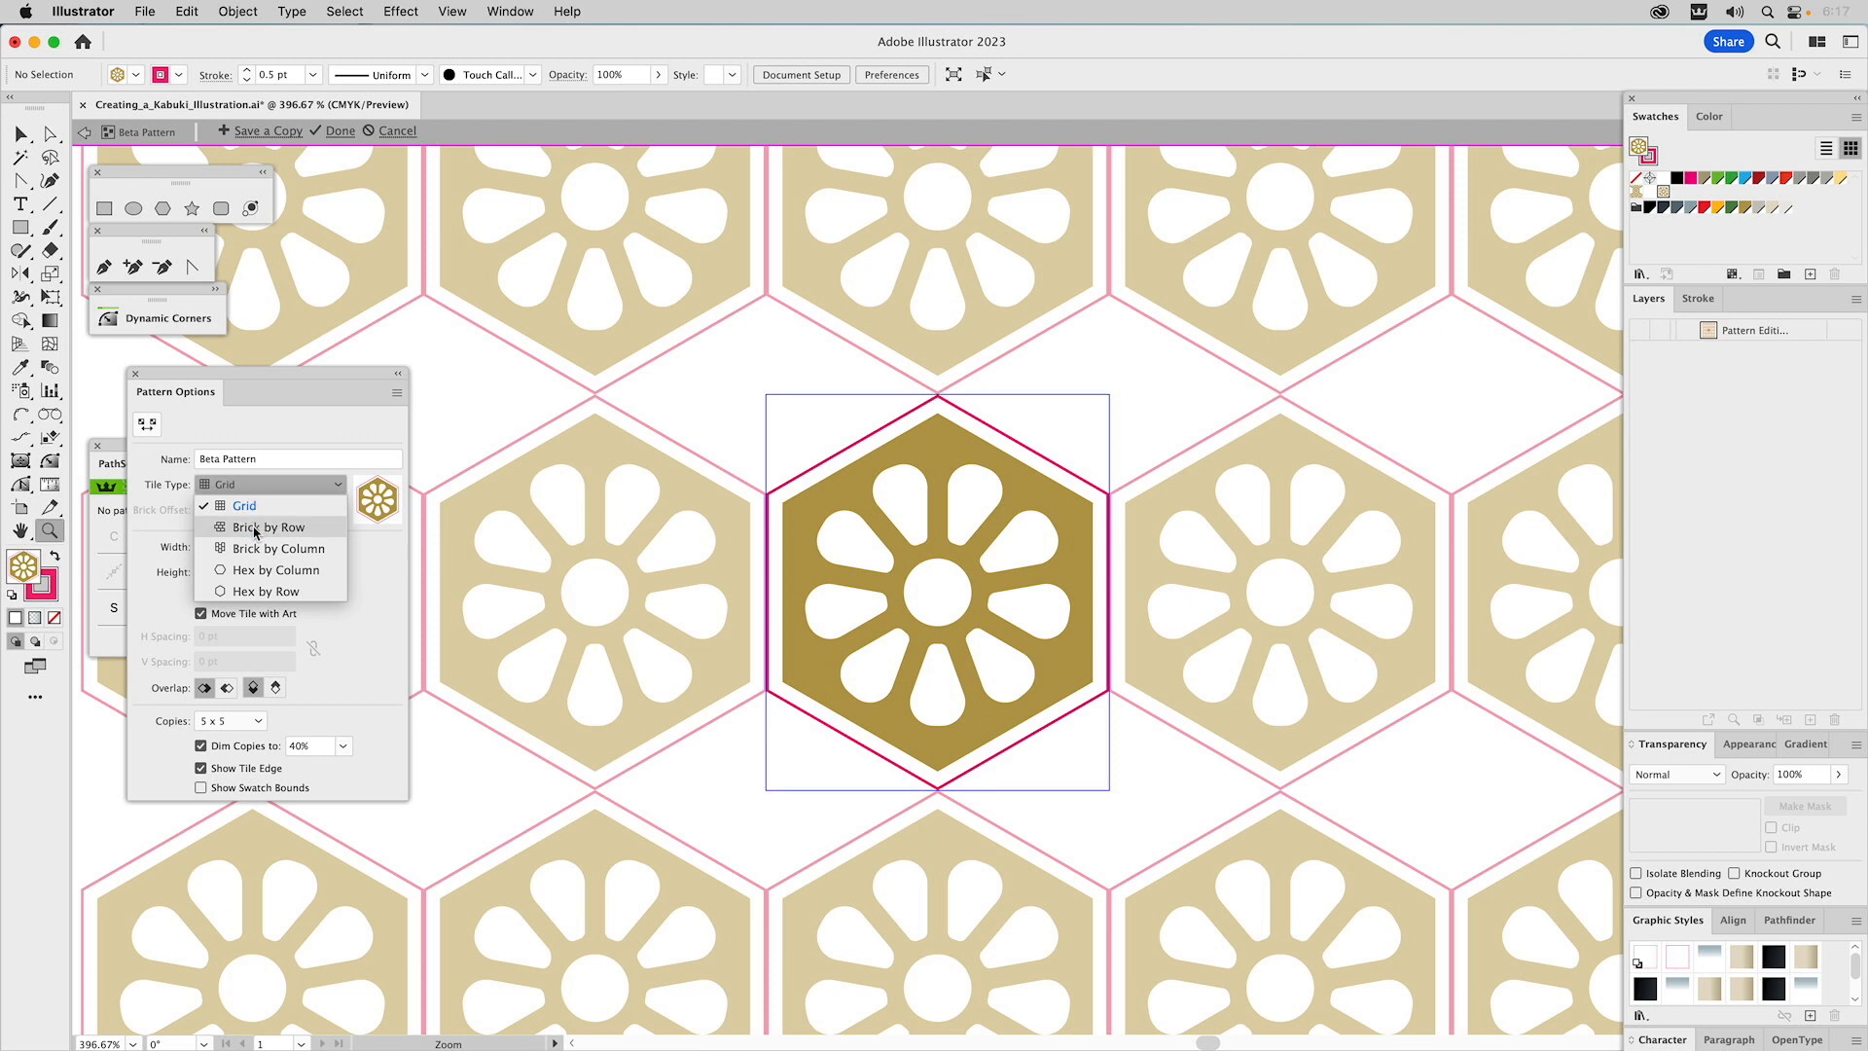
click(255, 529)
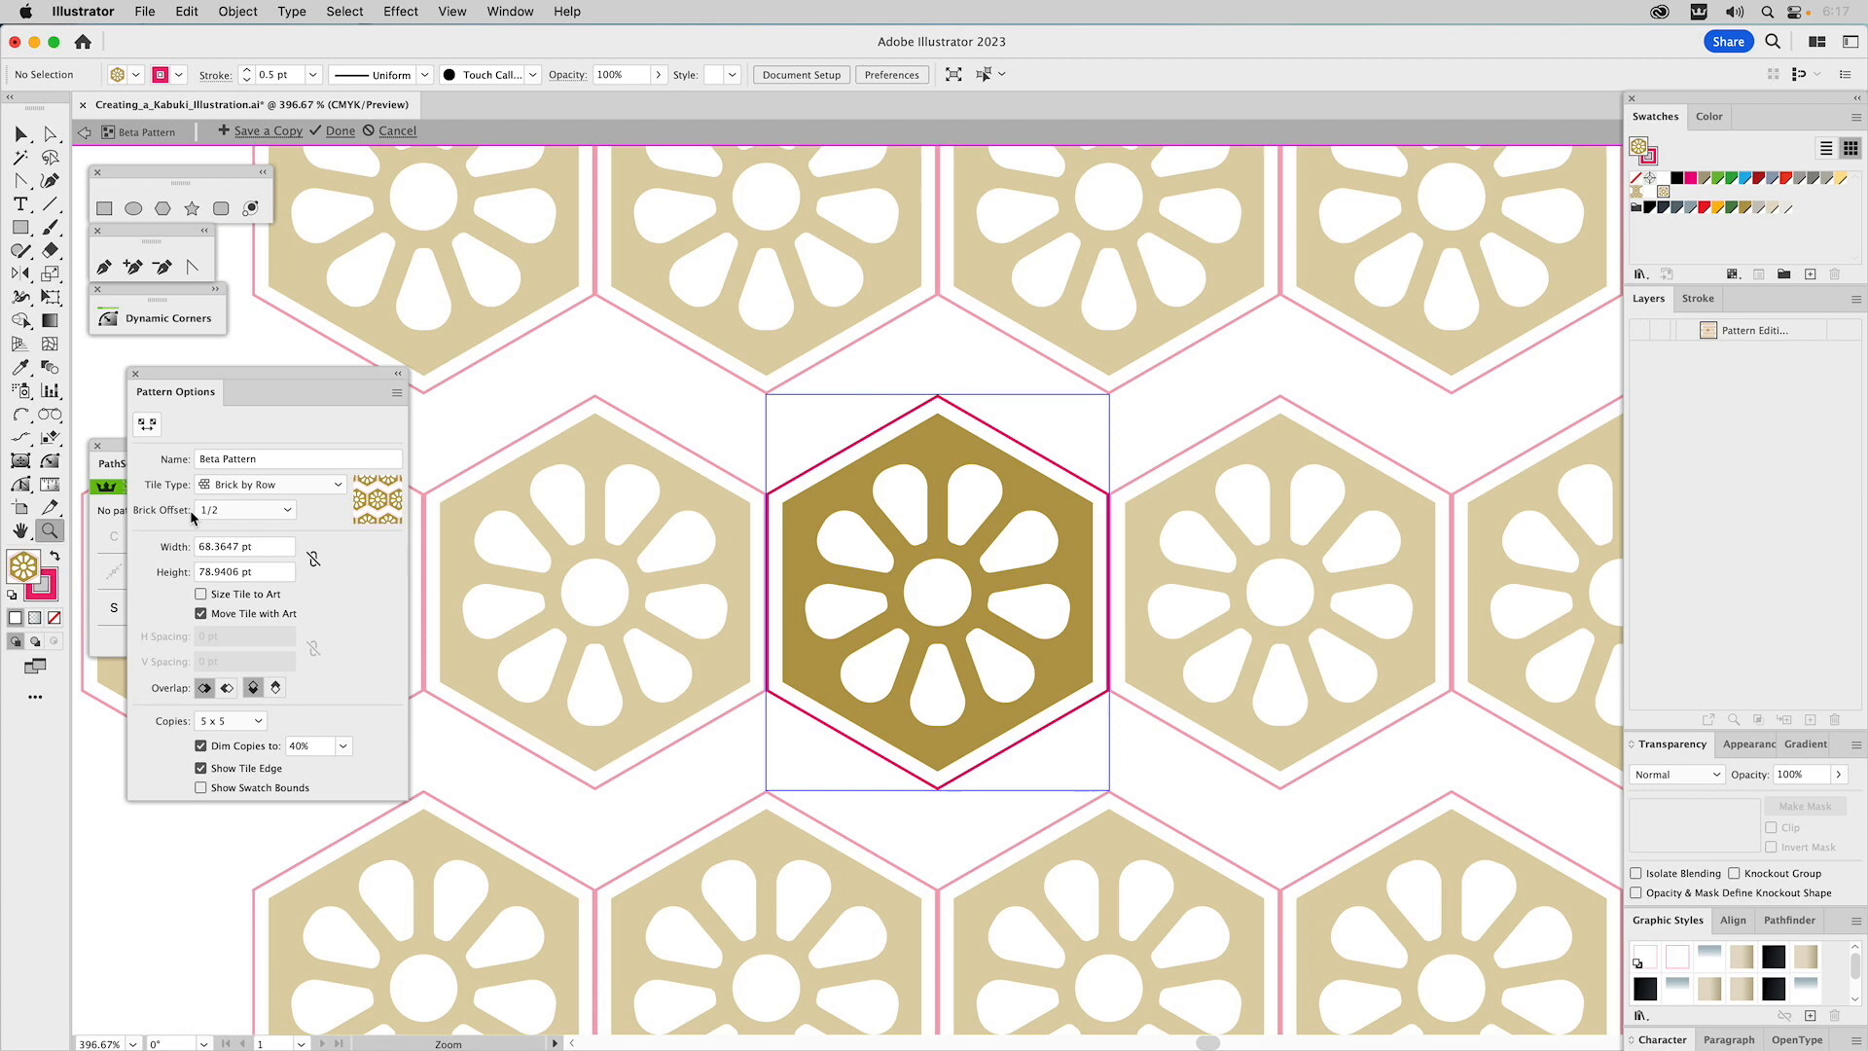
Try a brick offset of 1/4 for the pattern rows, and set it back to 1/2.
click(233, 511)
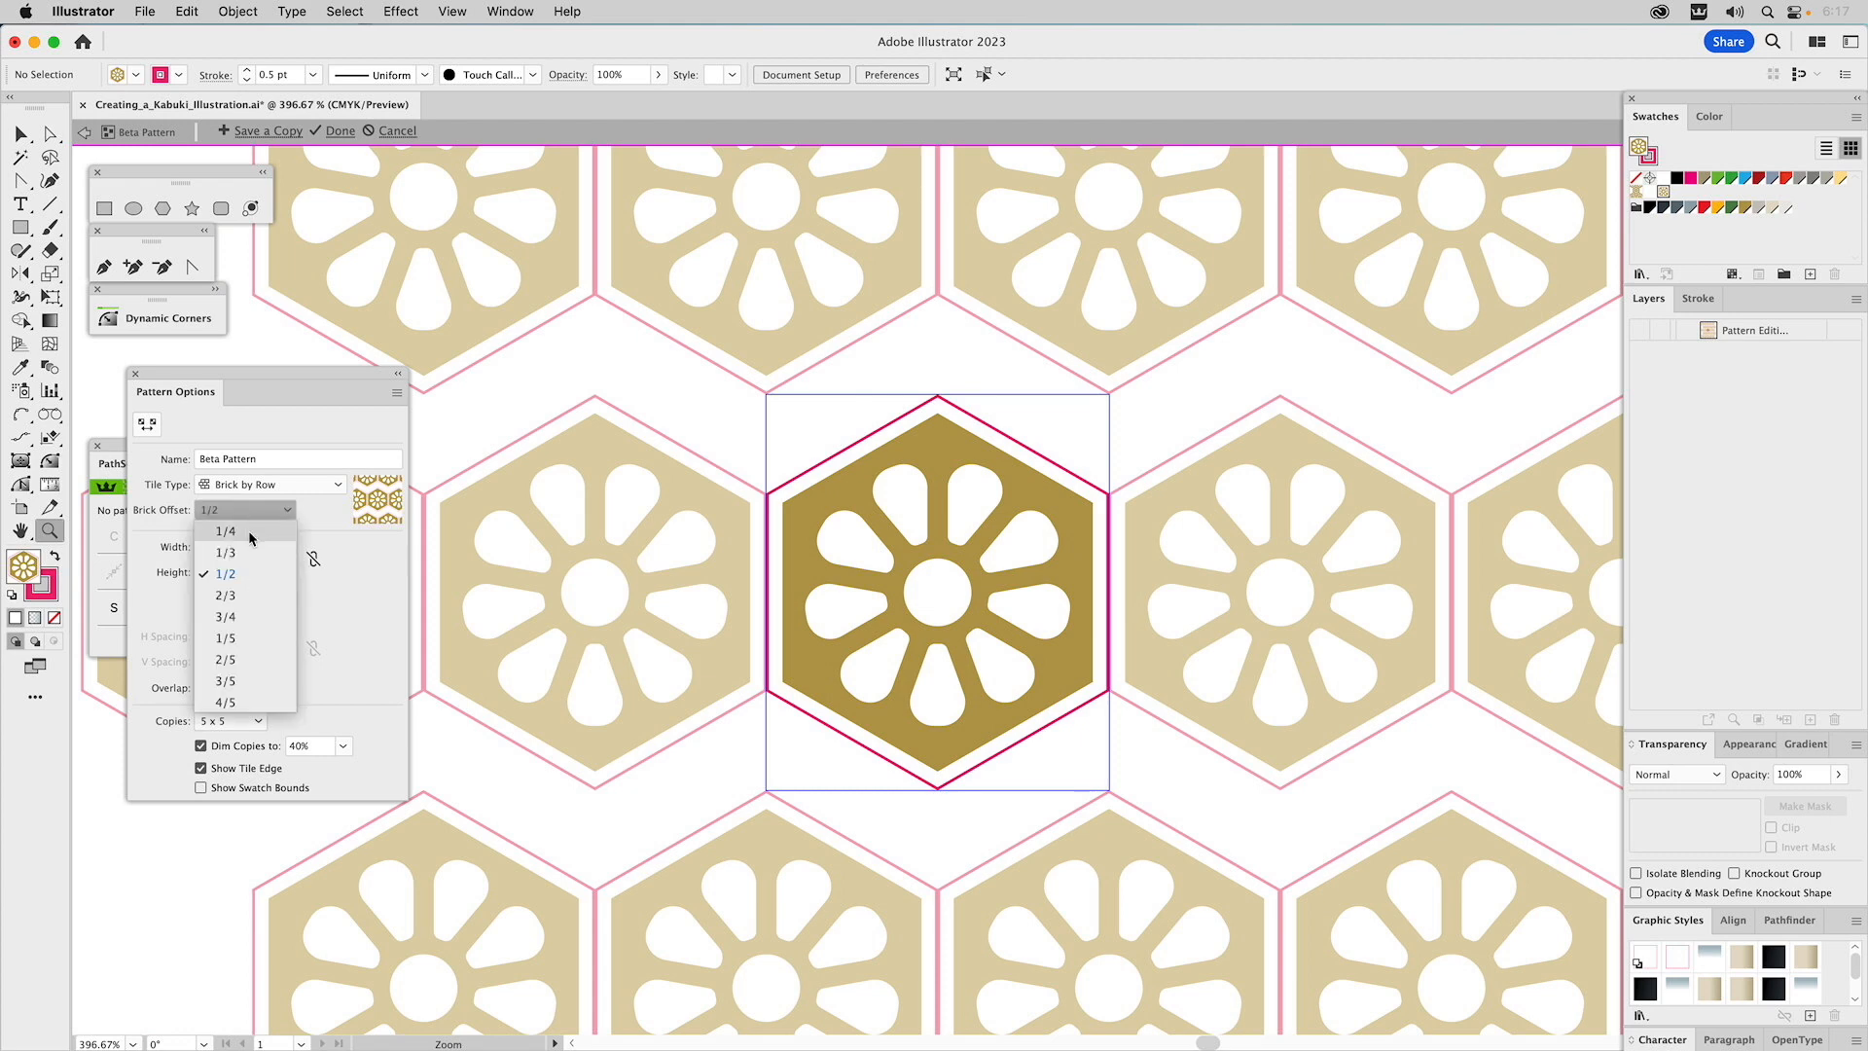
click(250, 533)
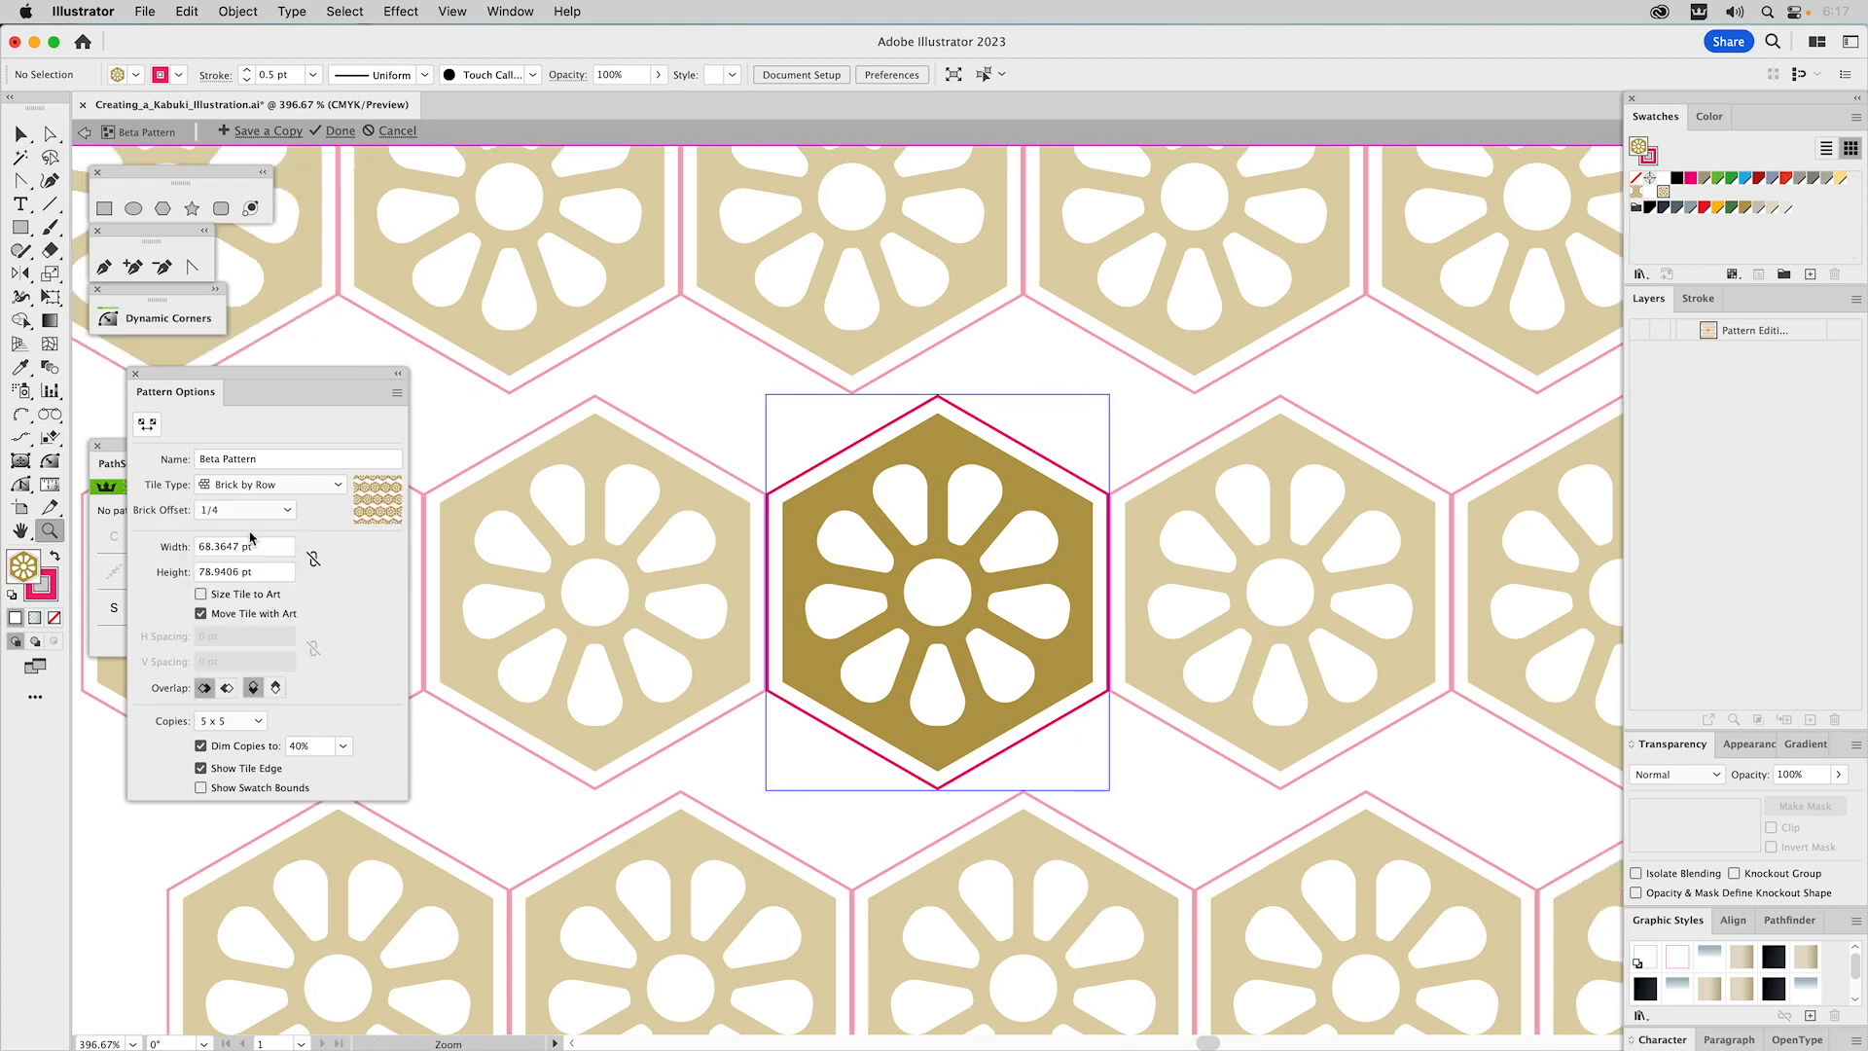
click(259, 508)
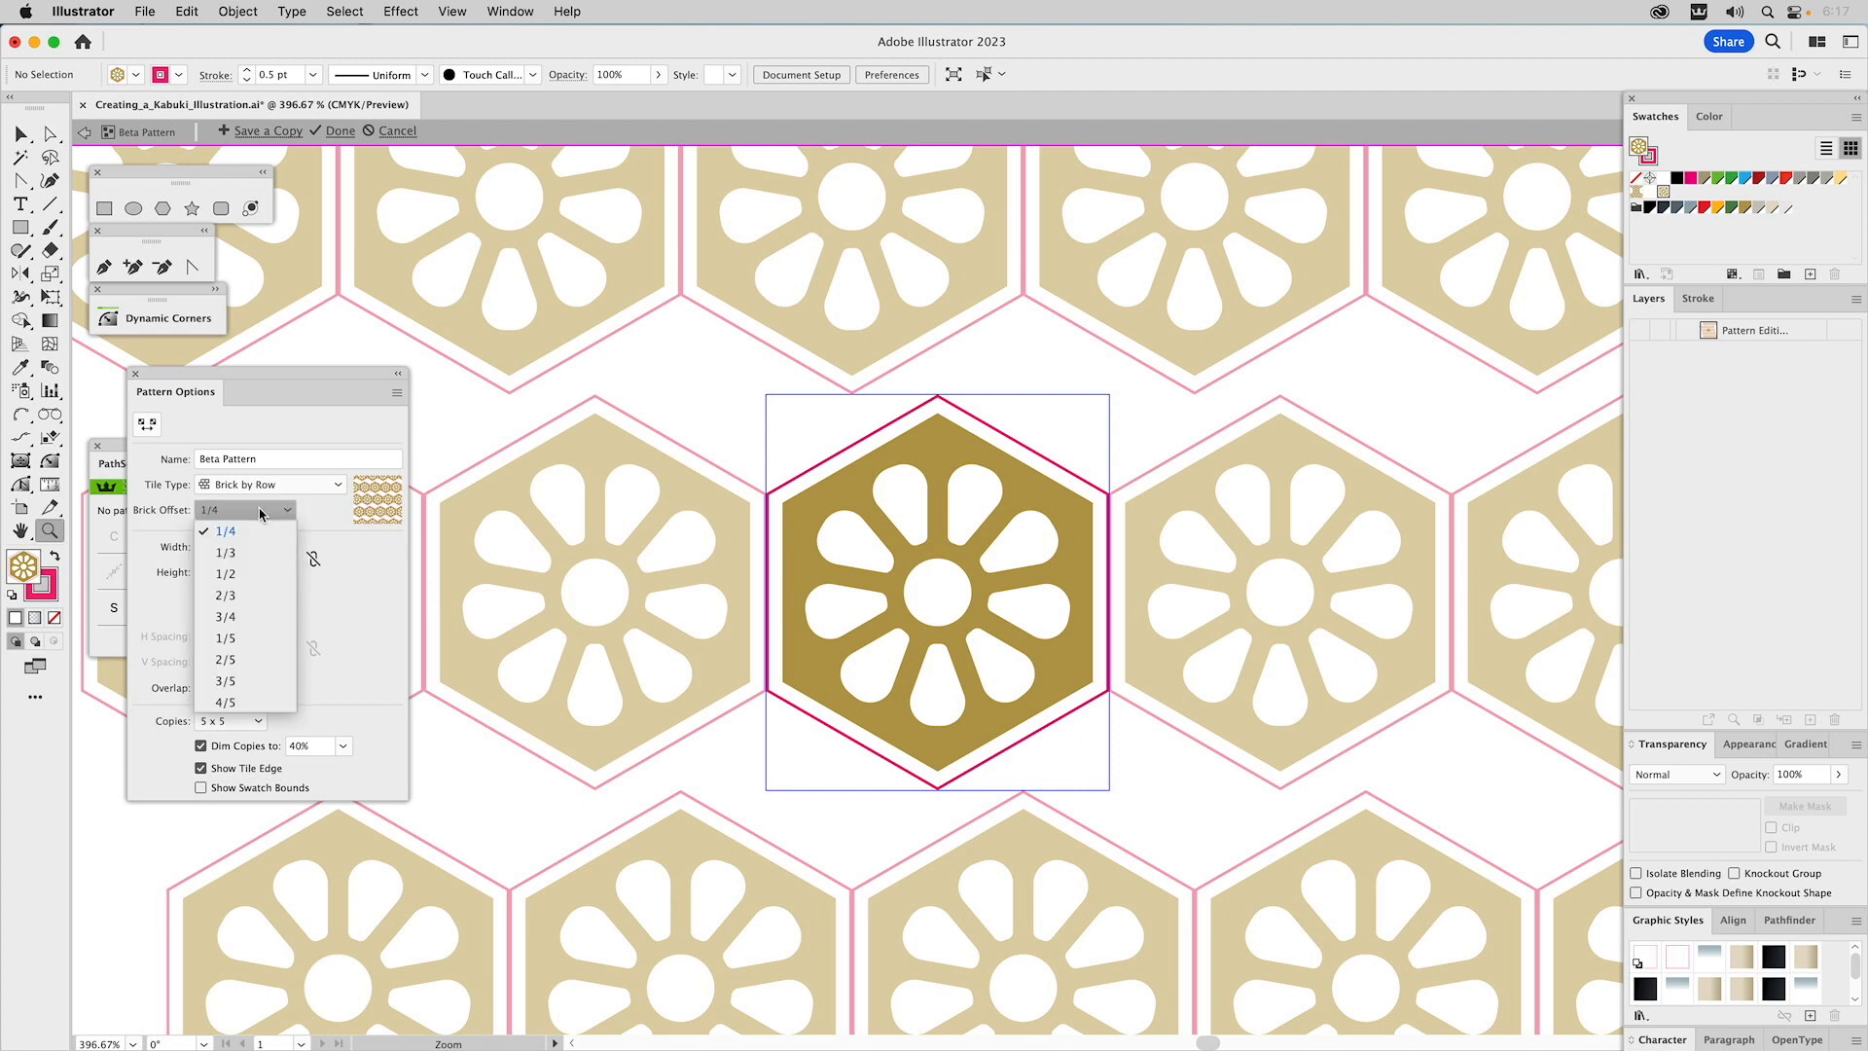
click(244, 573)
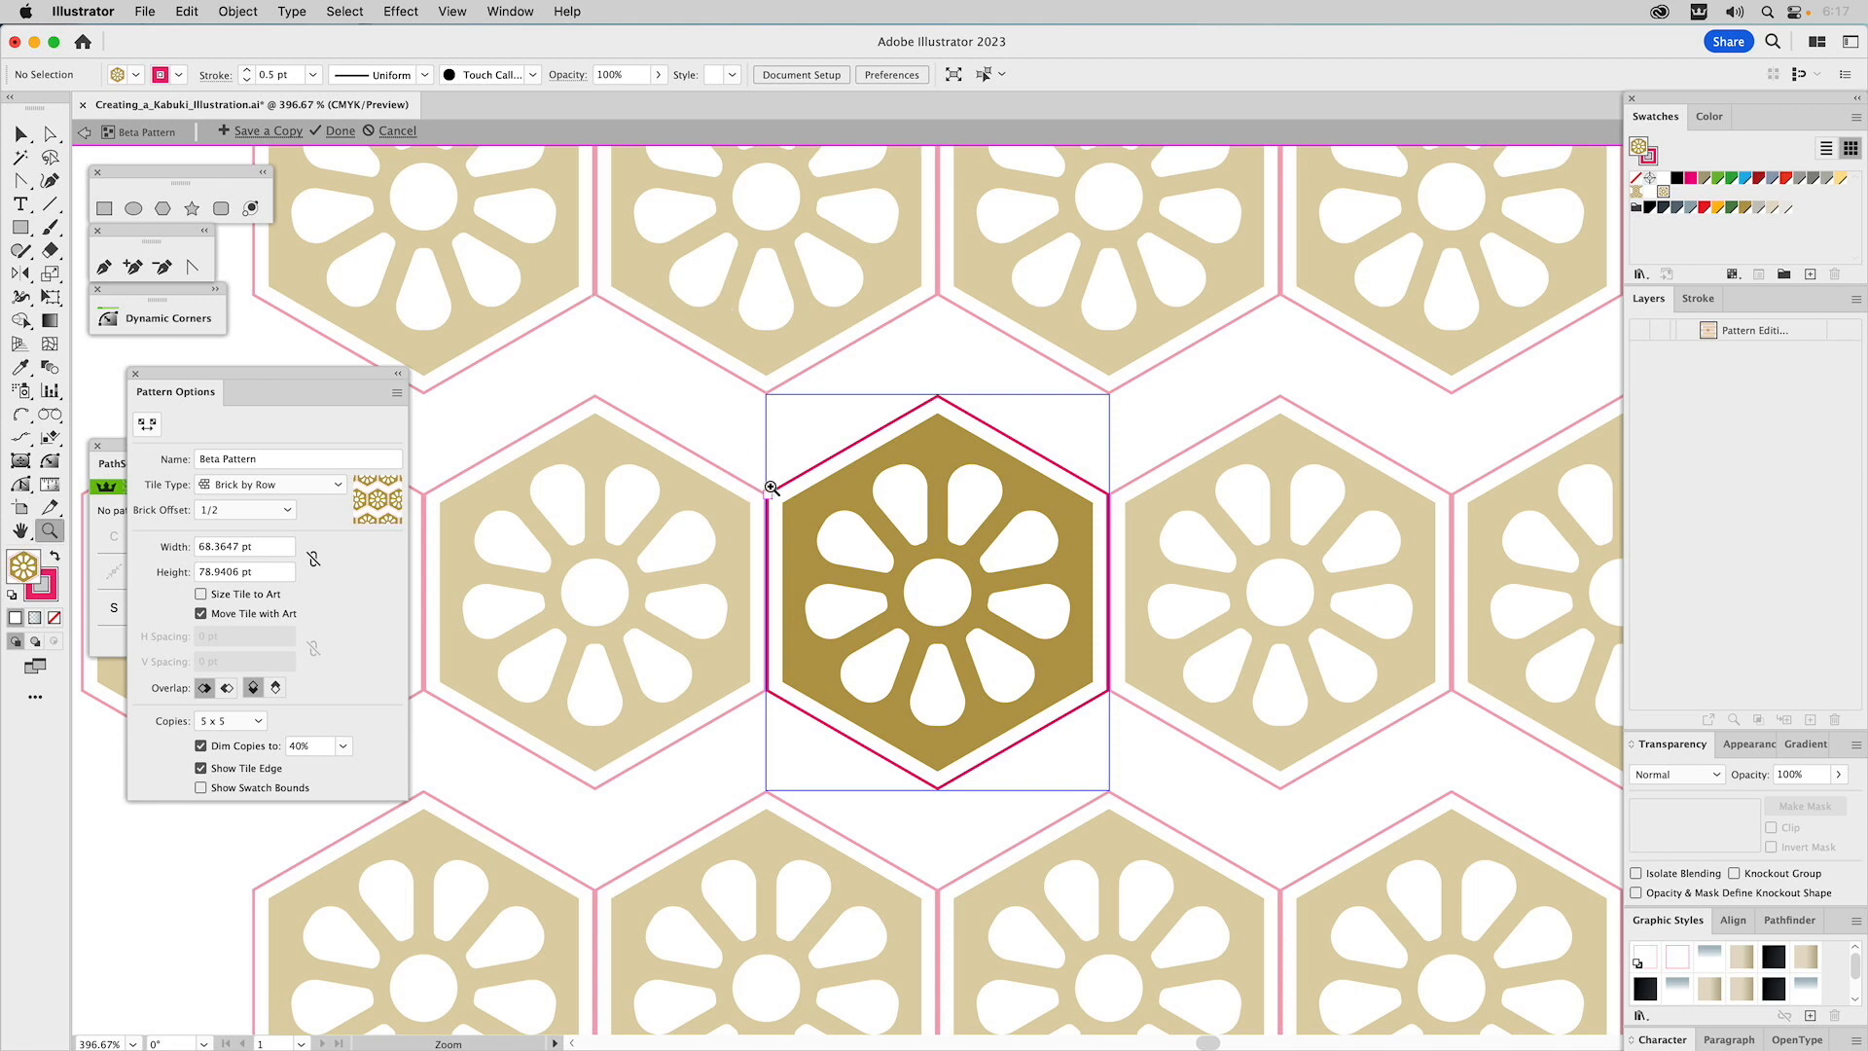
Shorten the pattern tile to a height of 59.0611 pt, lowering its top edge to the hexagonal outline's upper side corners.
click(147, 426)
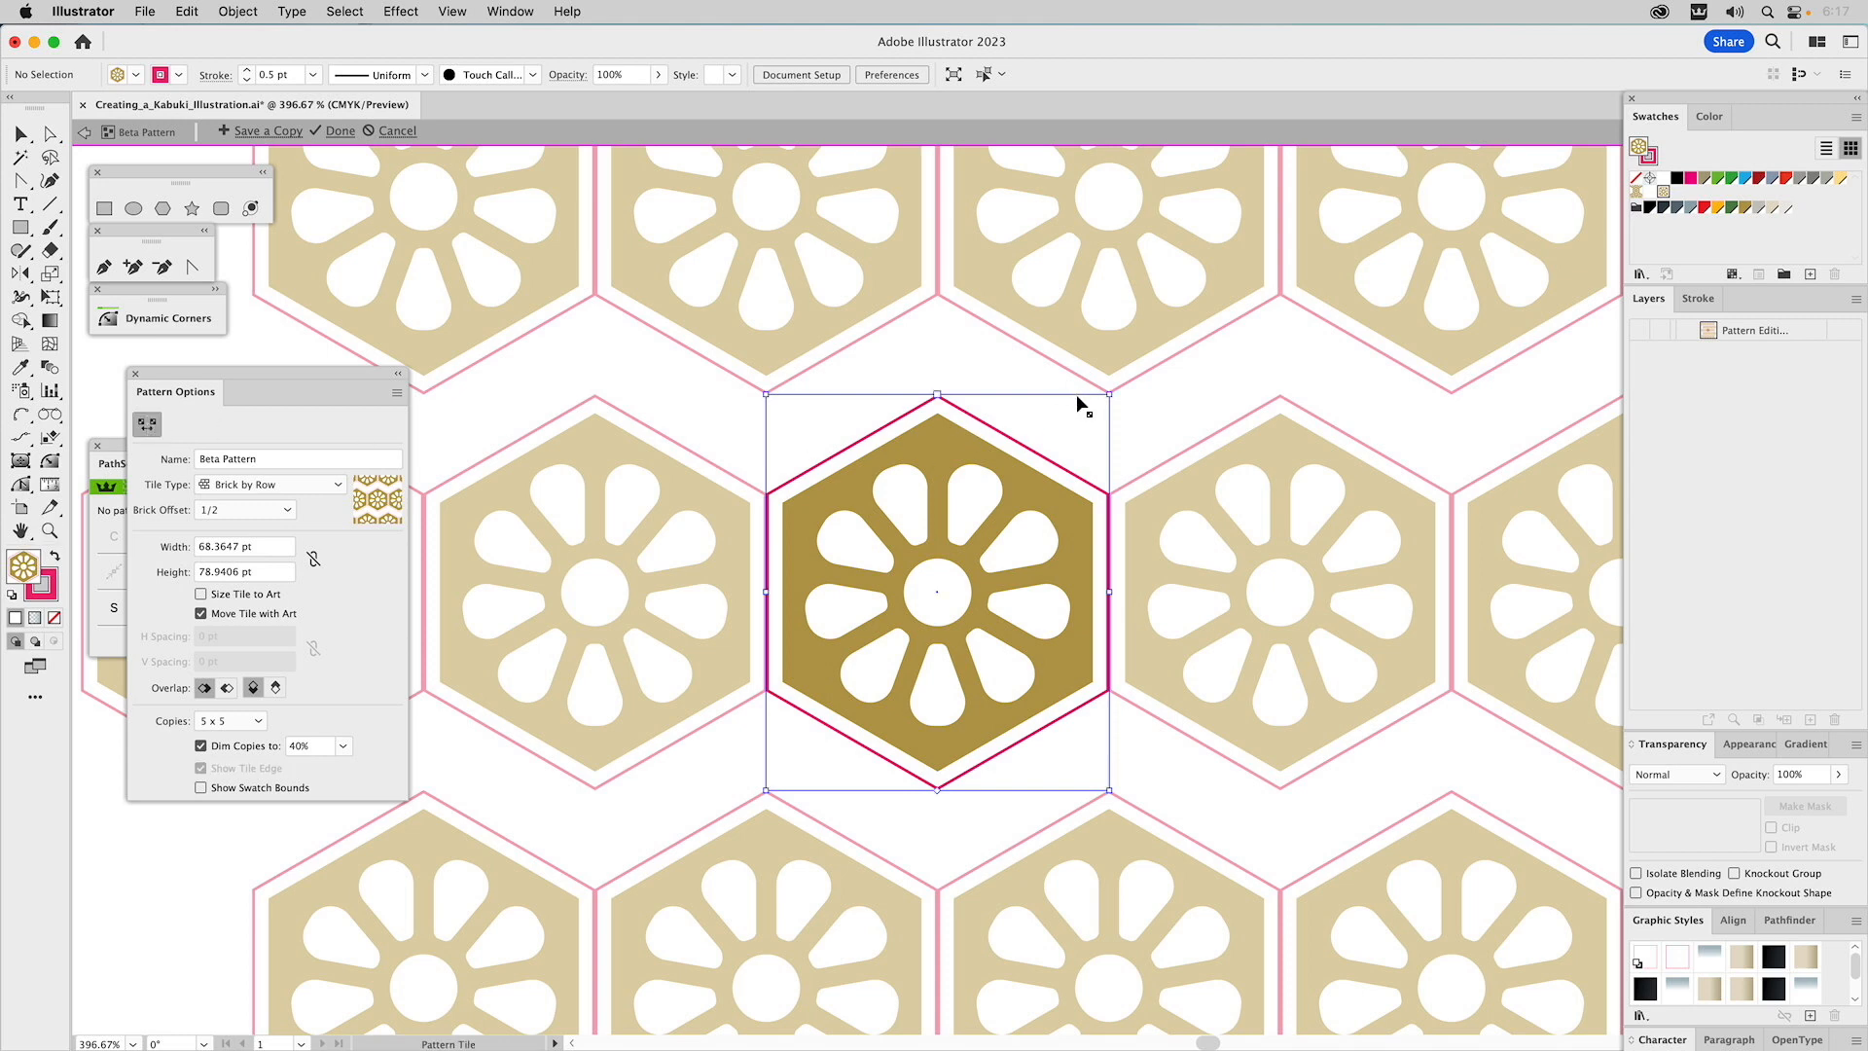
drag(1077, 393, 1110, 475)
key(super+z)
drag(1097, 407, 1110, 494)
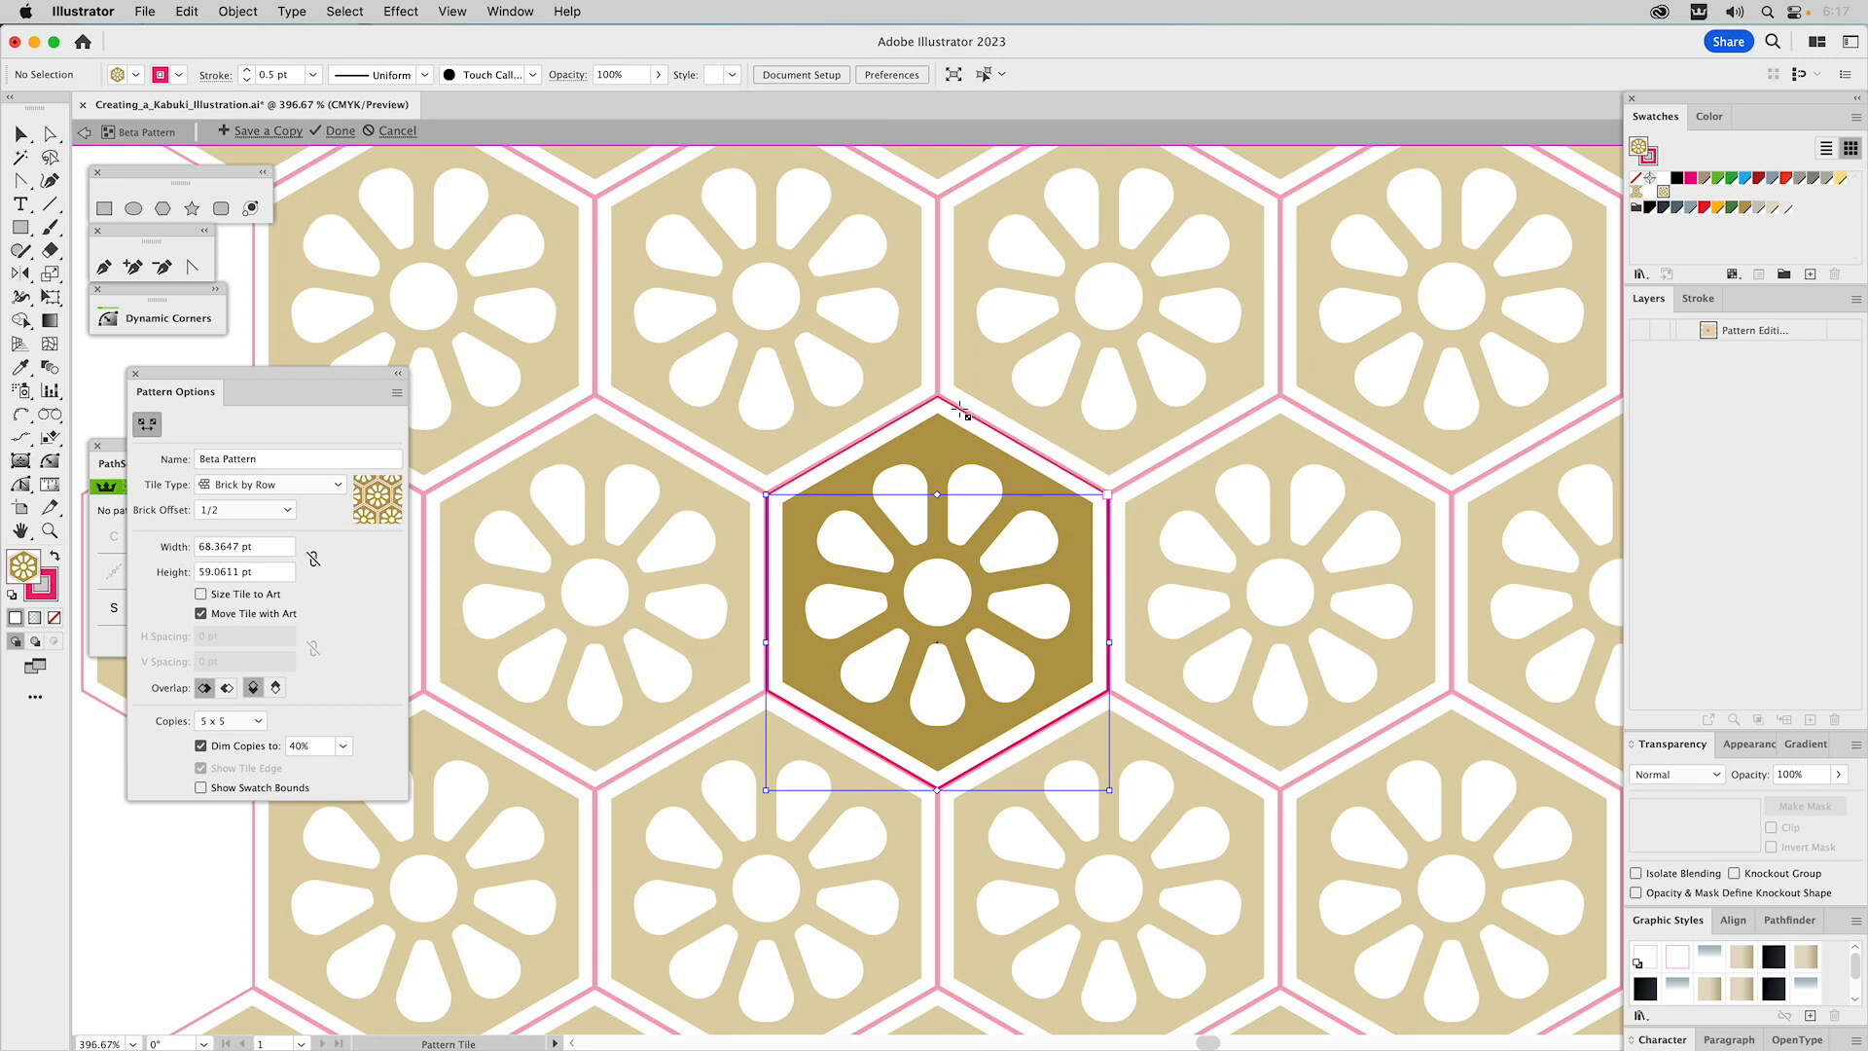
key(v)
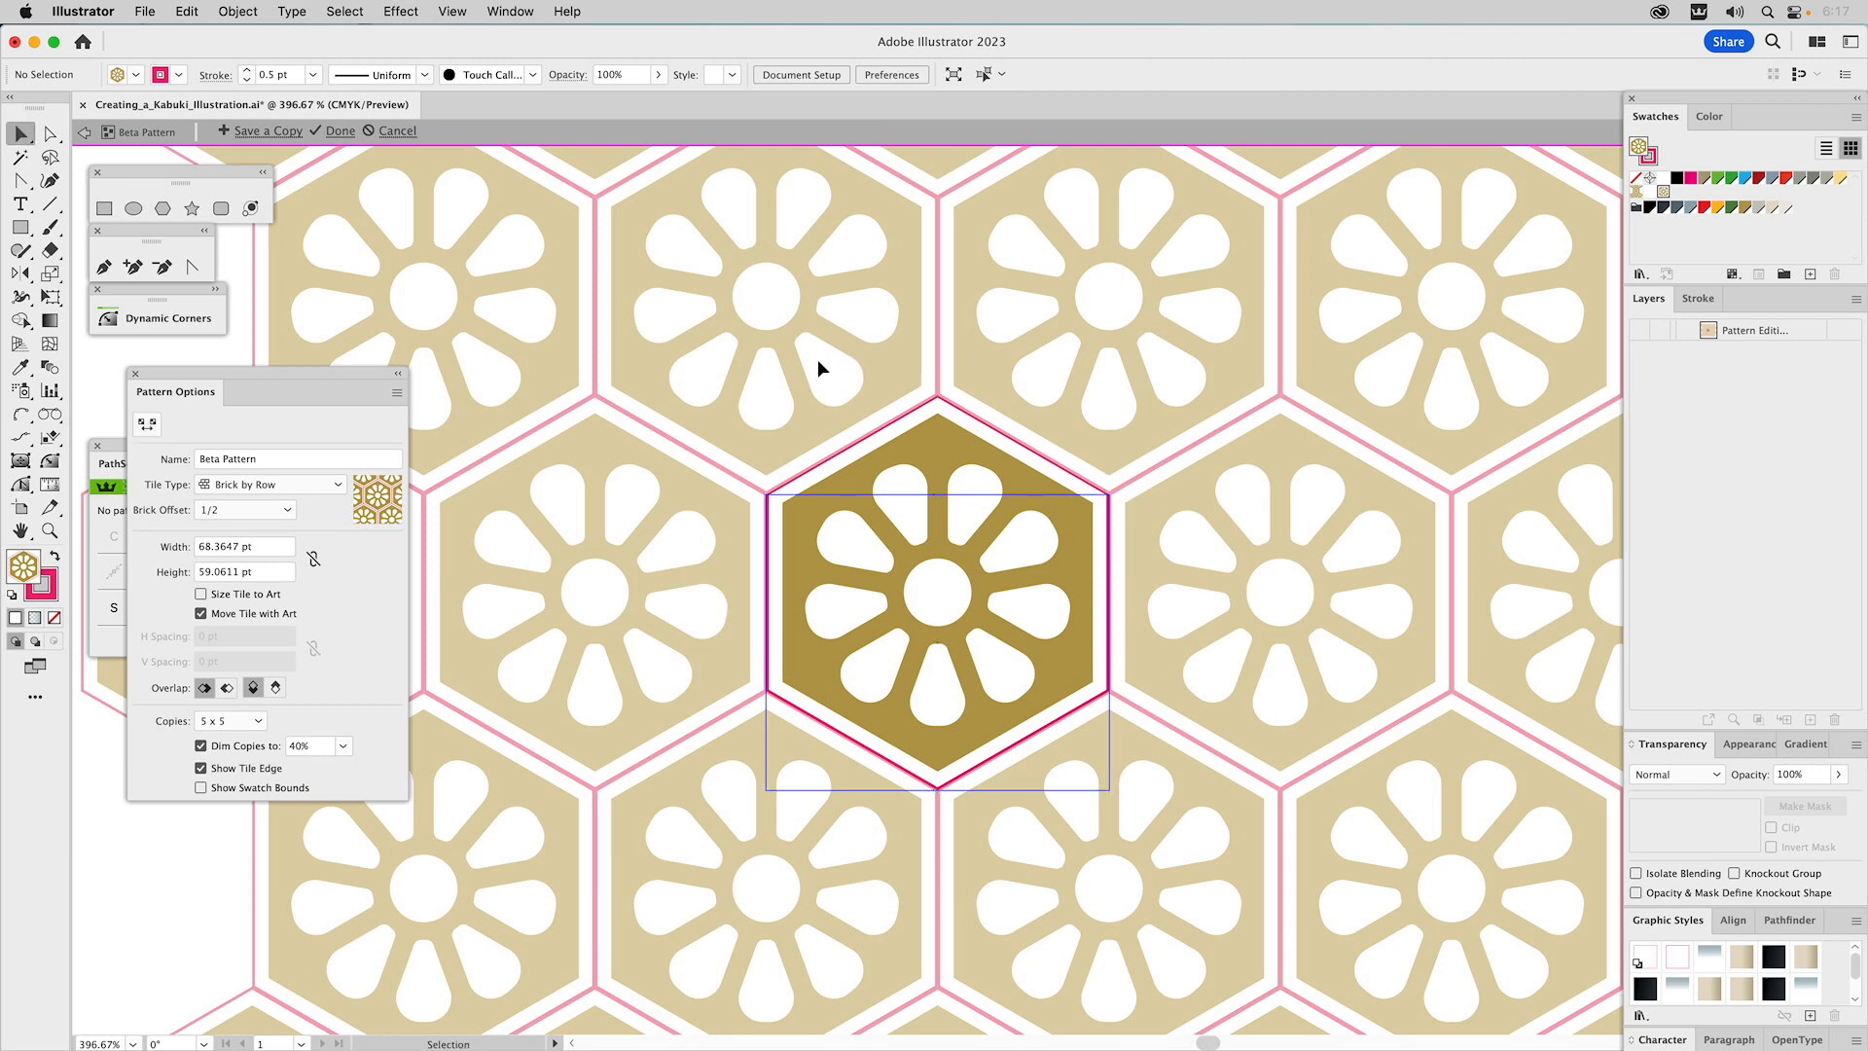
Delete the pink hexagonal outline from the pattern tile and finish editing the pattern.
click(960, 409)
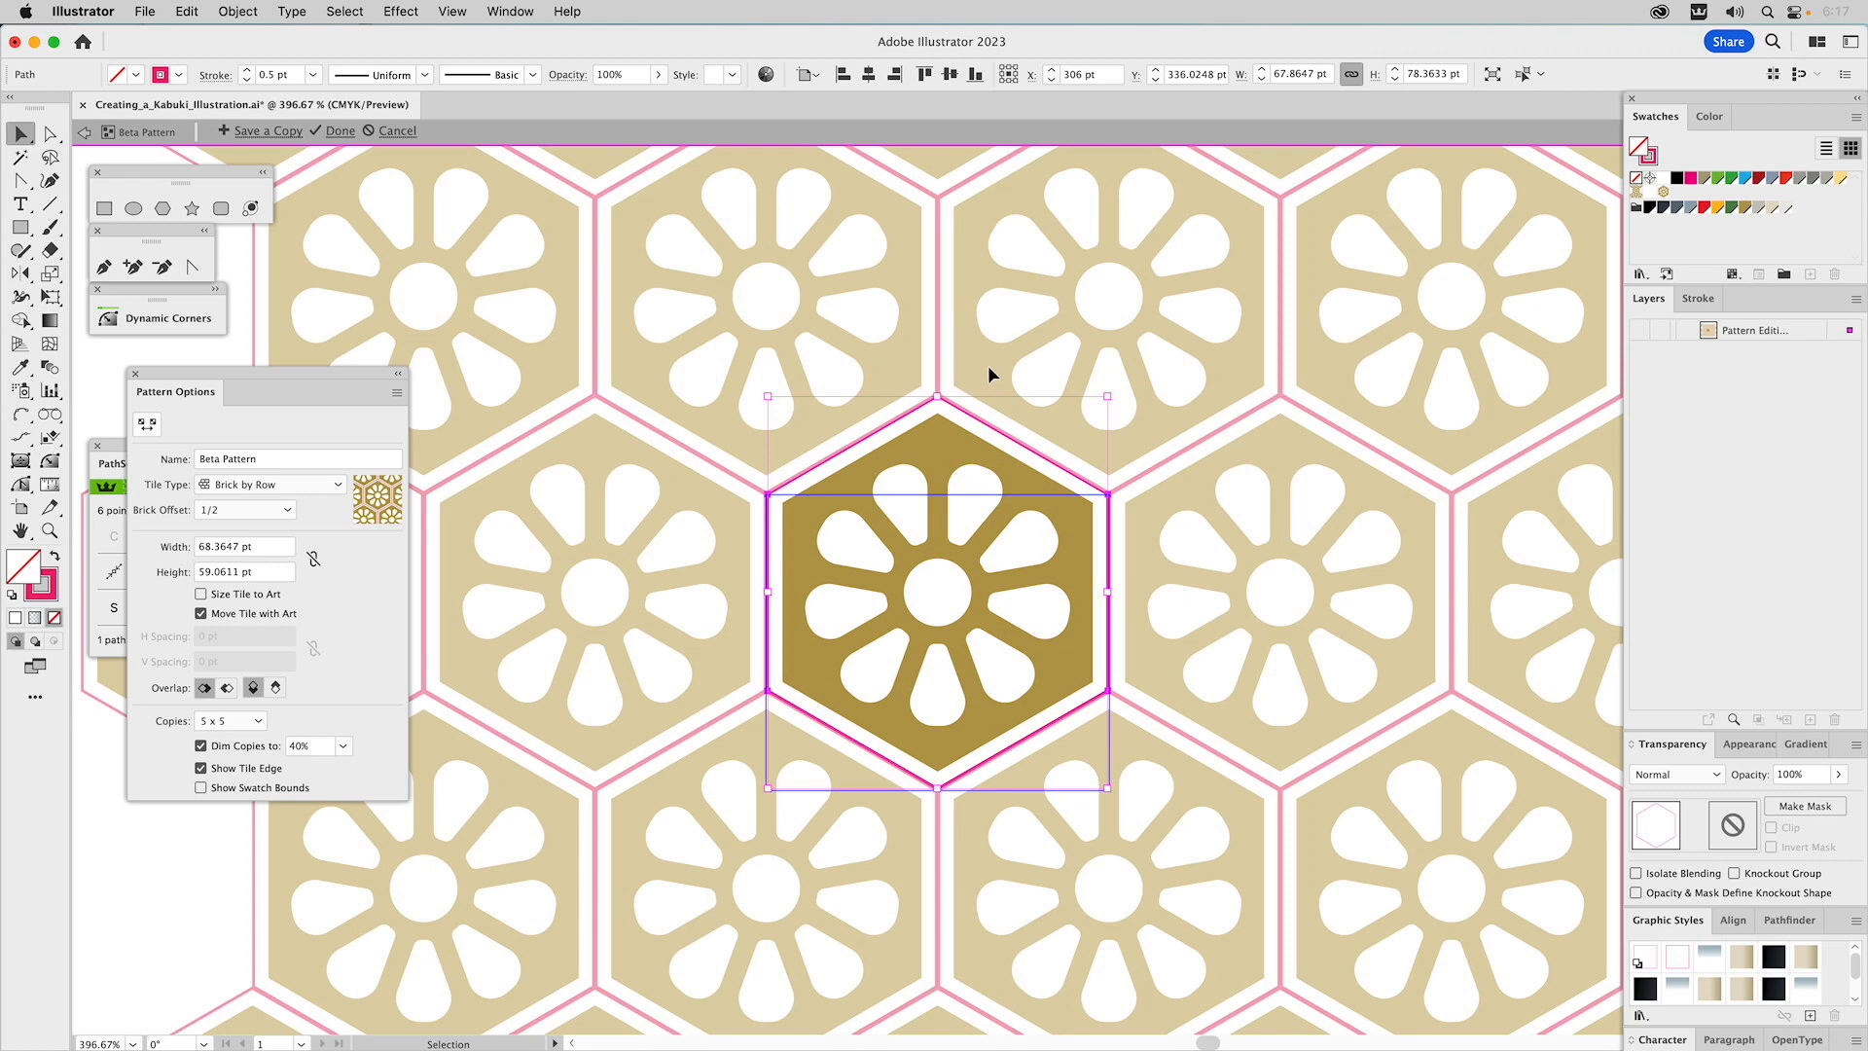
key(Delete)
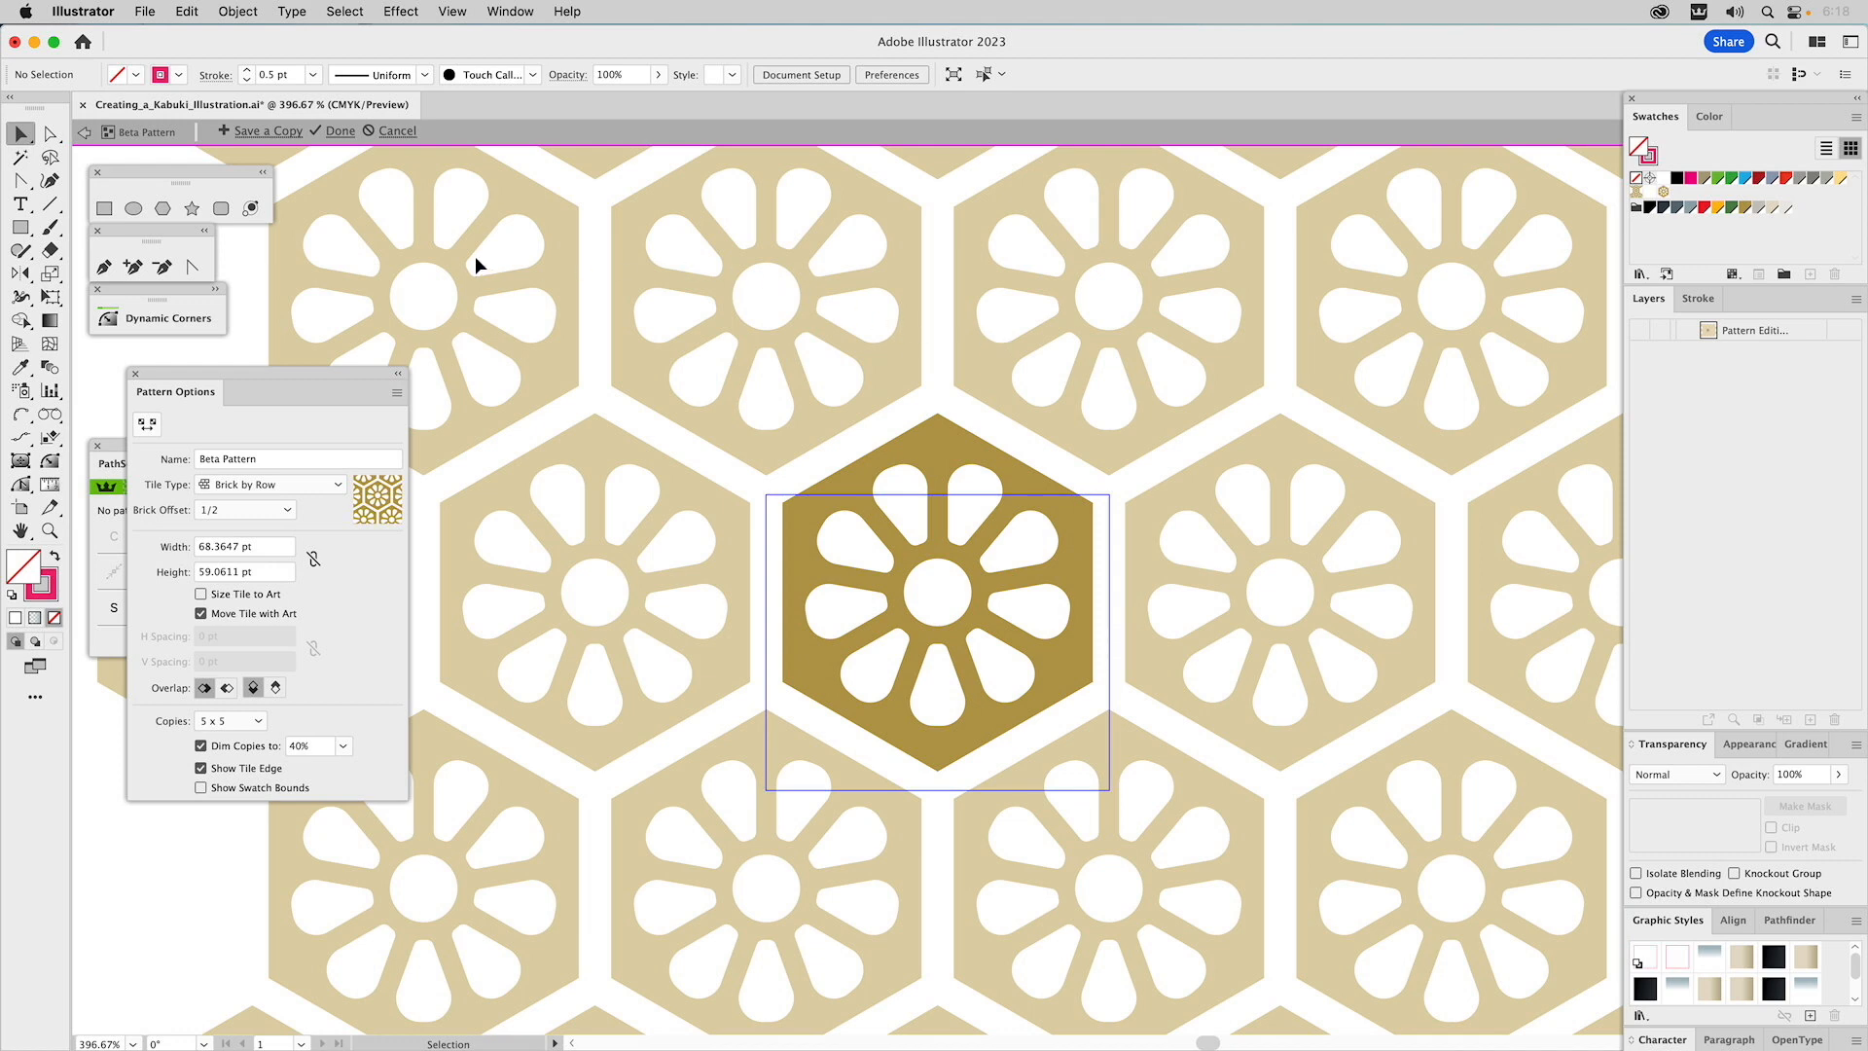
key(Escape)
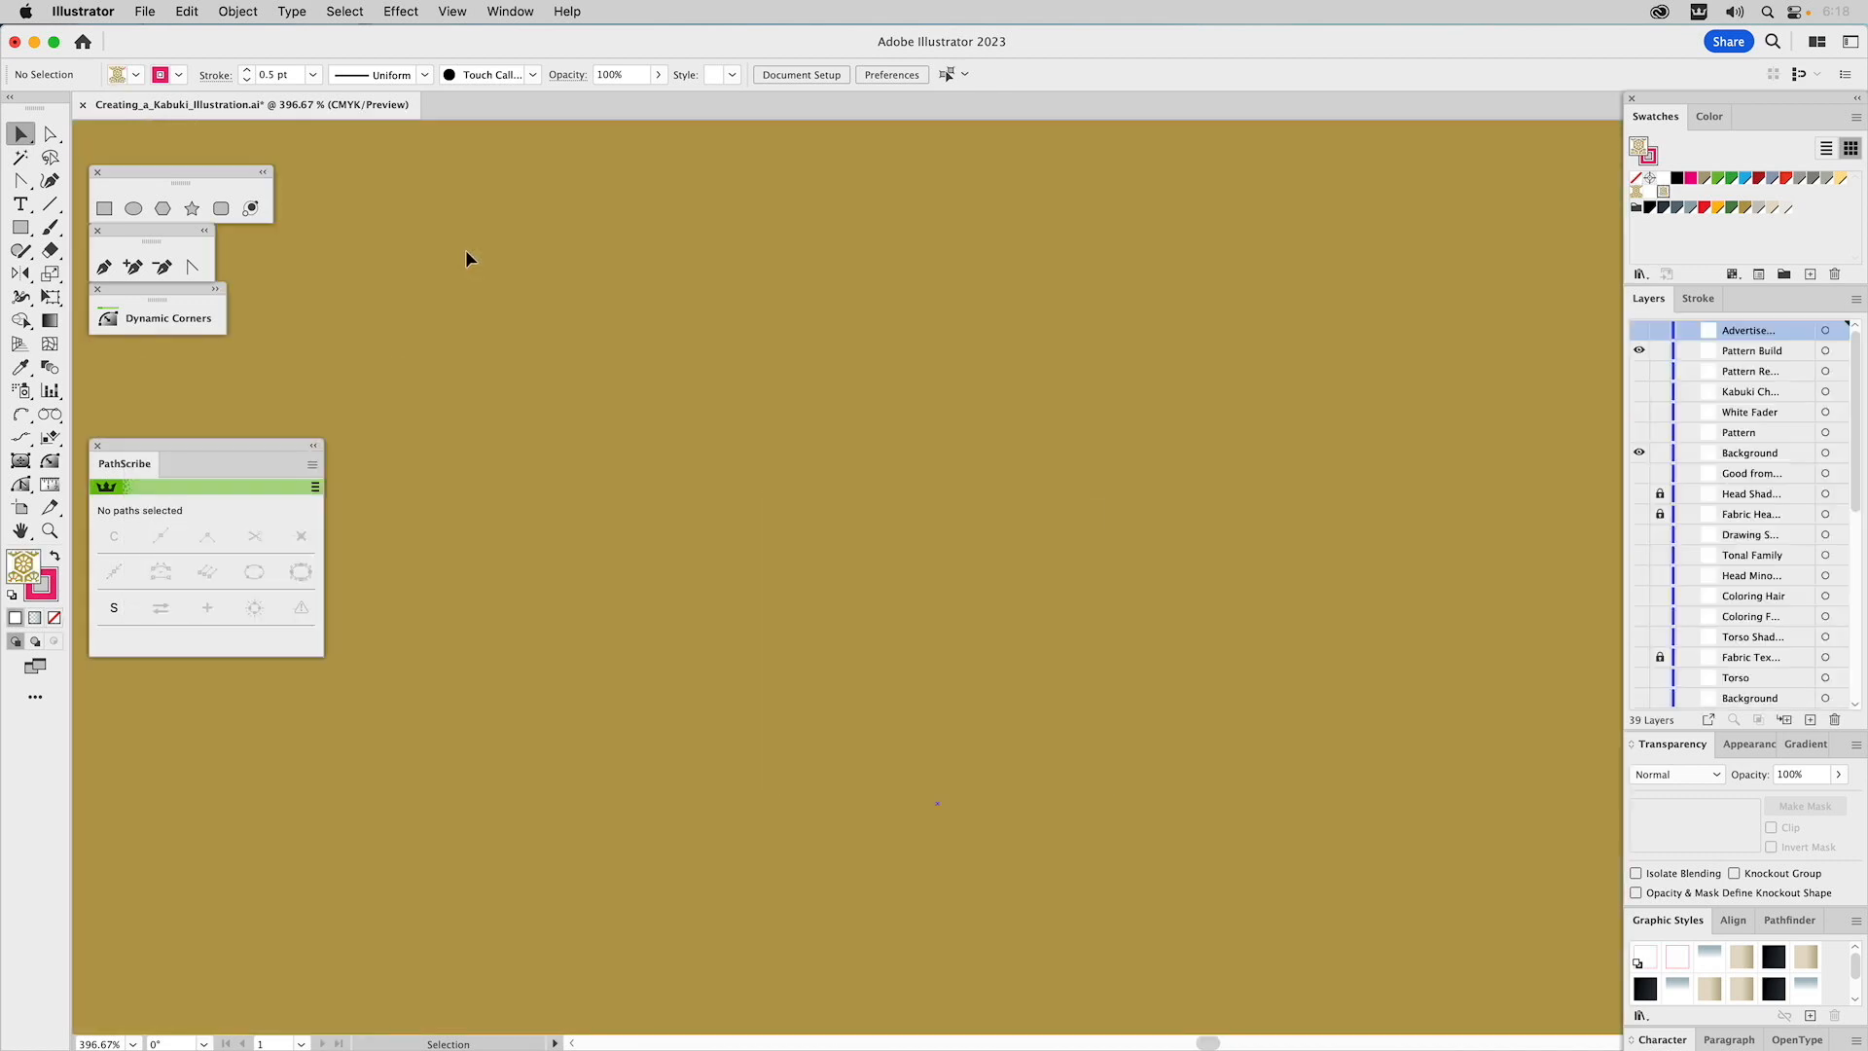
Hide the Pattern Build layer and show the Kabuki Ch... layer with the warrior.
key(super+0)
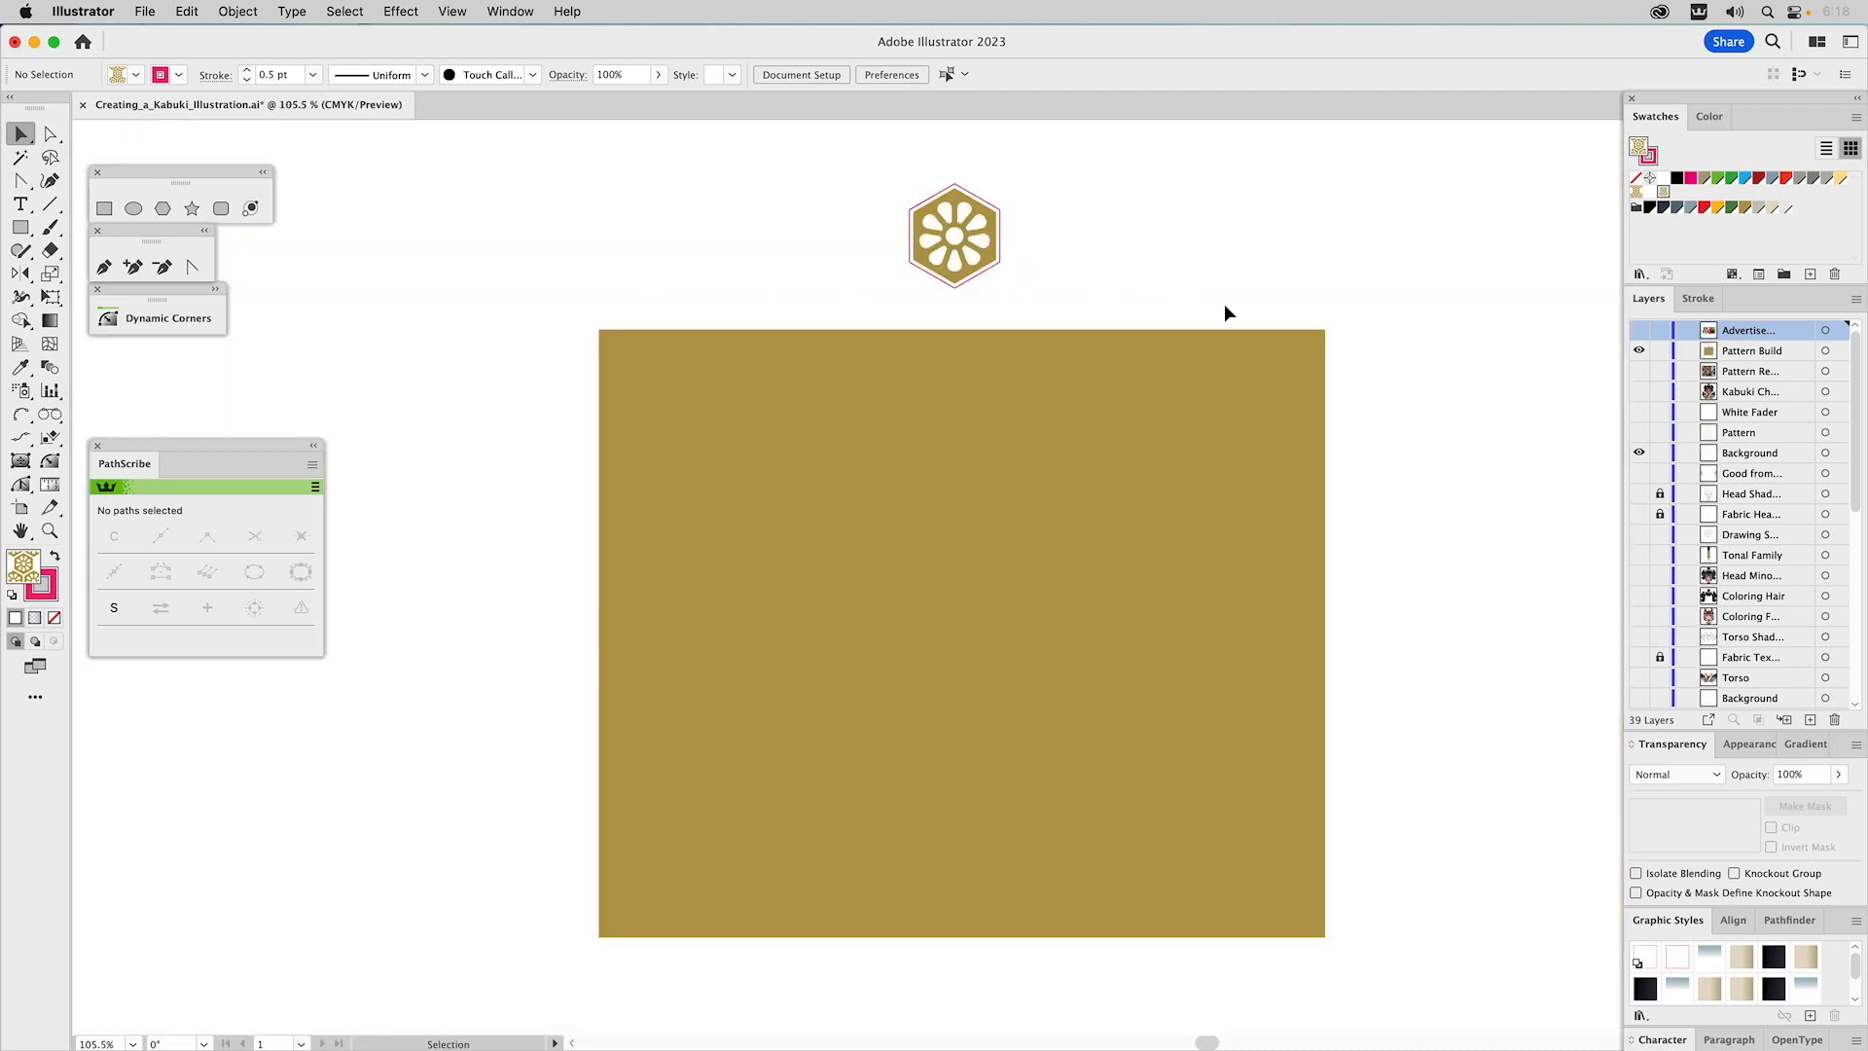
click(1638, 350)
click(1639, 392)
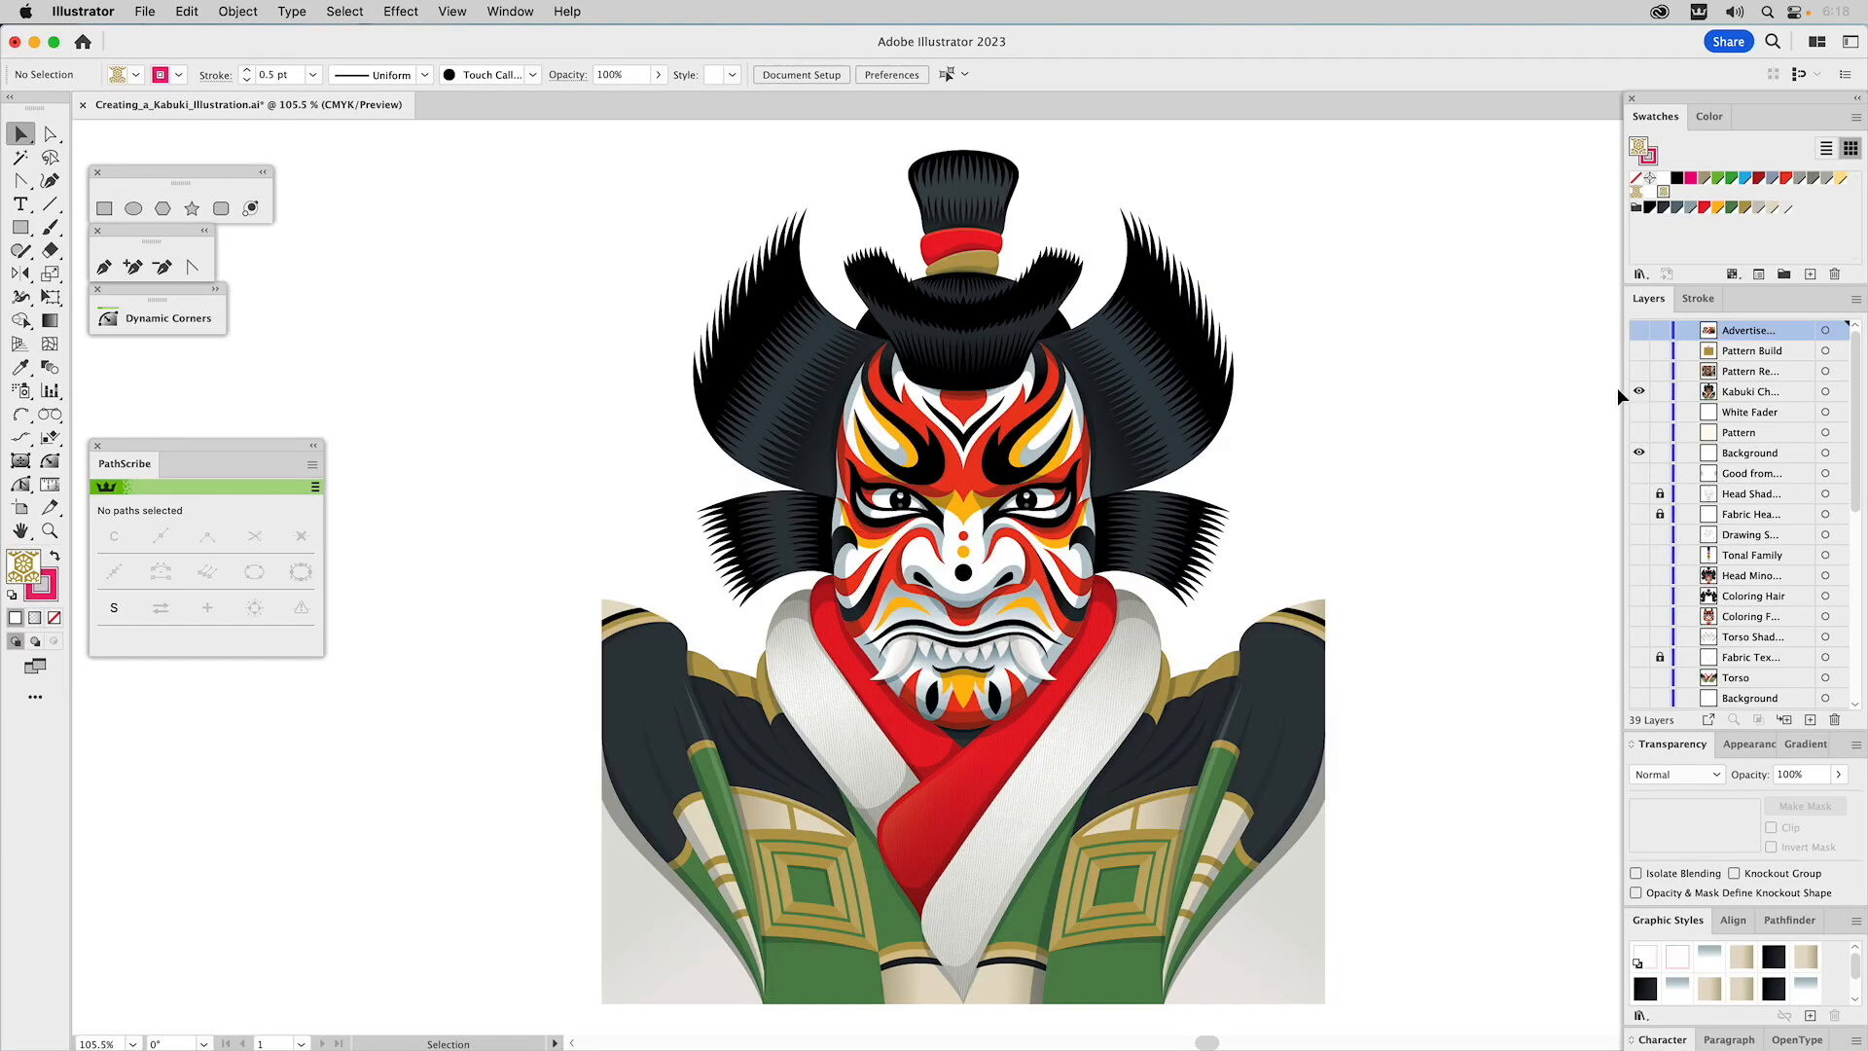
Duplicate the gradient fill of the light grey shape at the artwork's lower-left corner and set the upper copy to the Beta Pattern swatch.
click(640, 887)
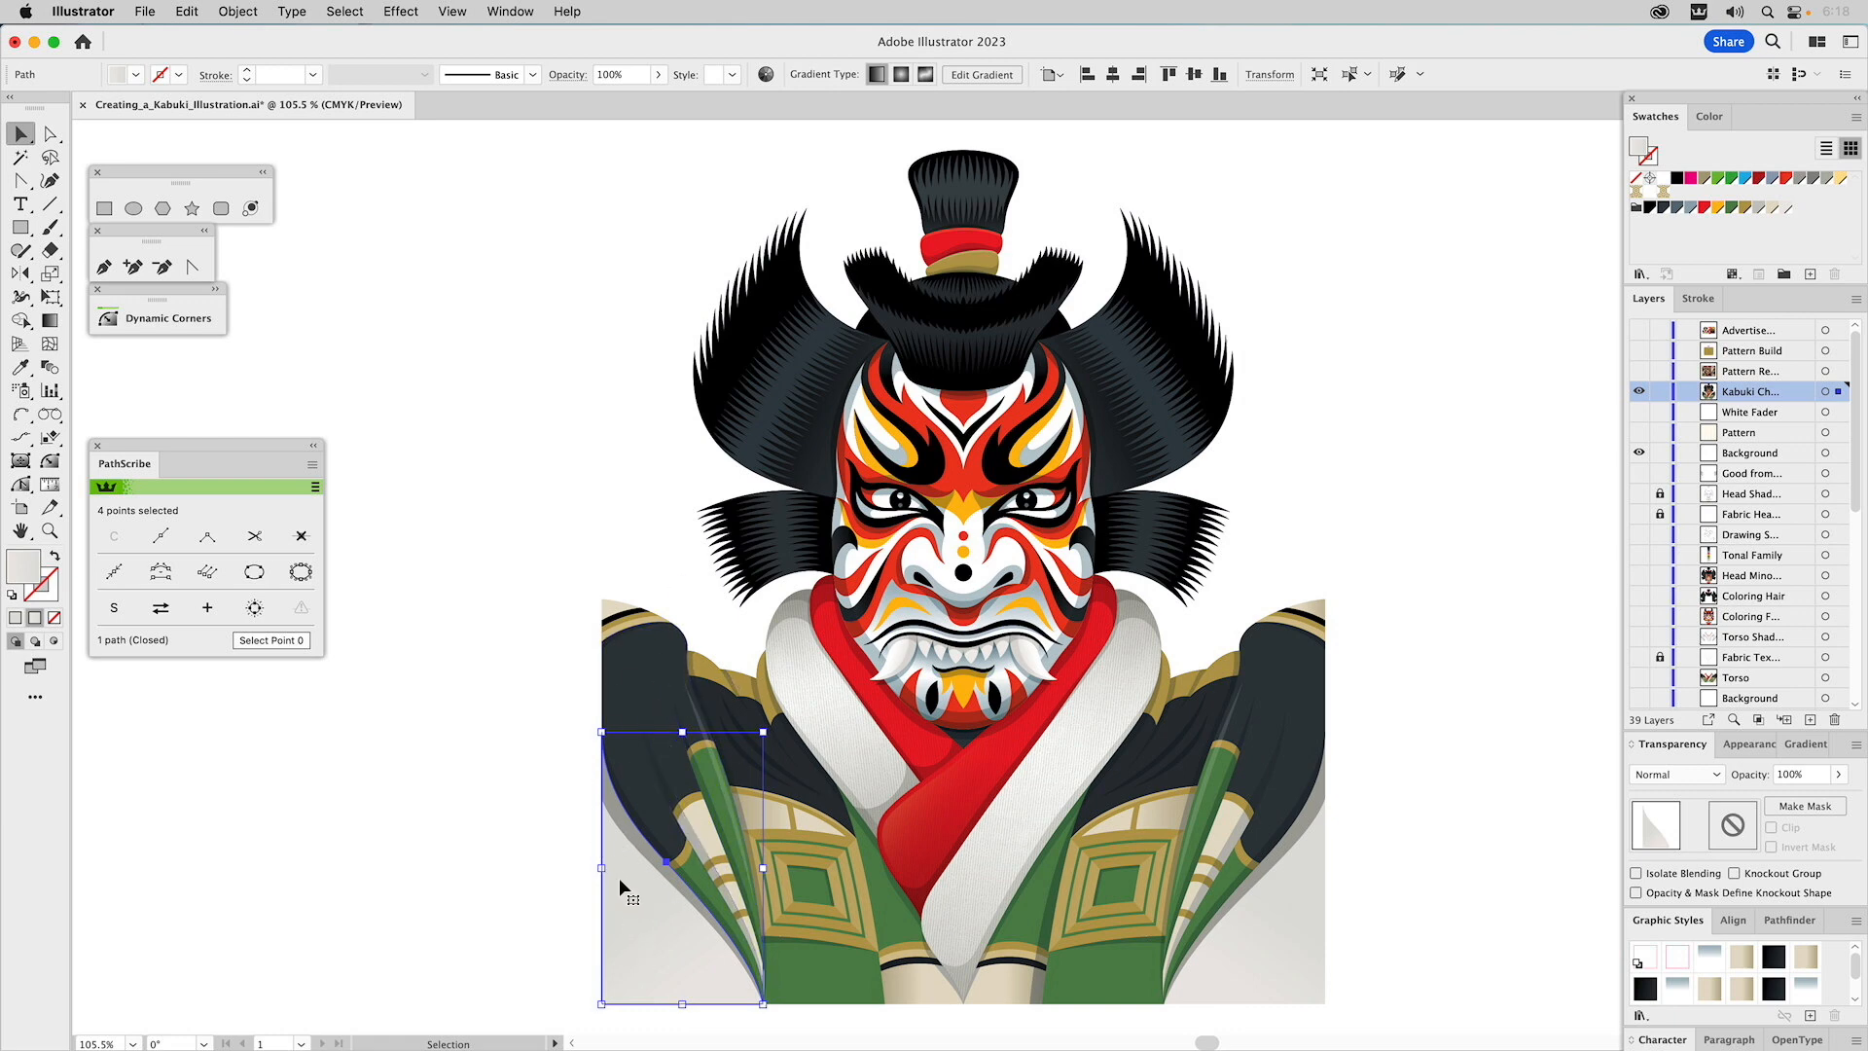
click(1746, 749)
drag(1748, 751, 1348, 260)
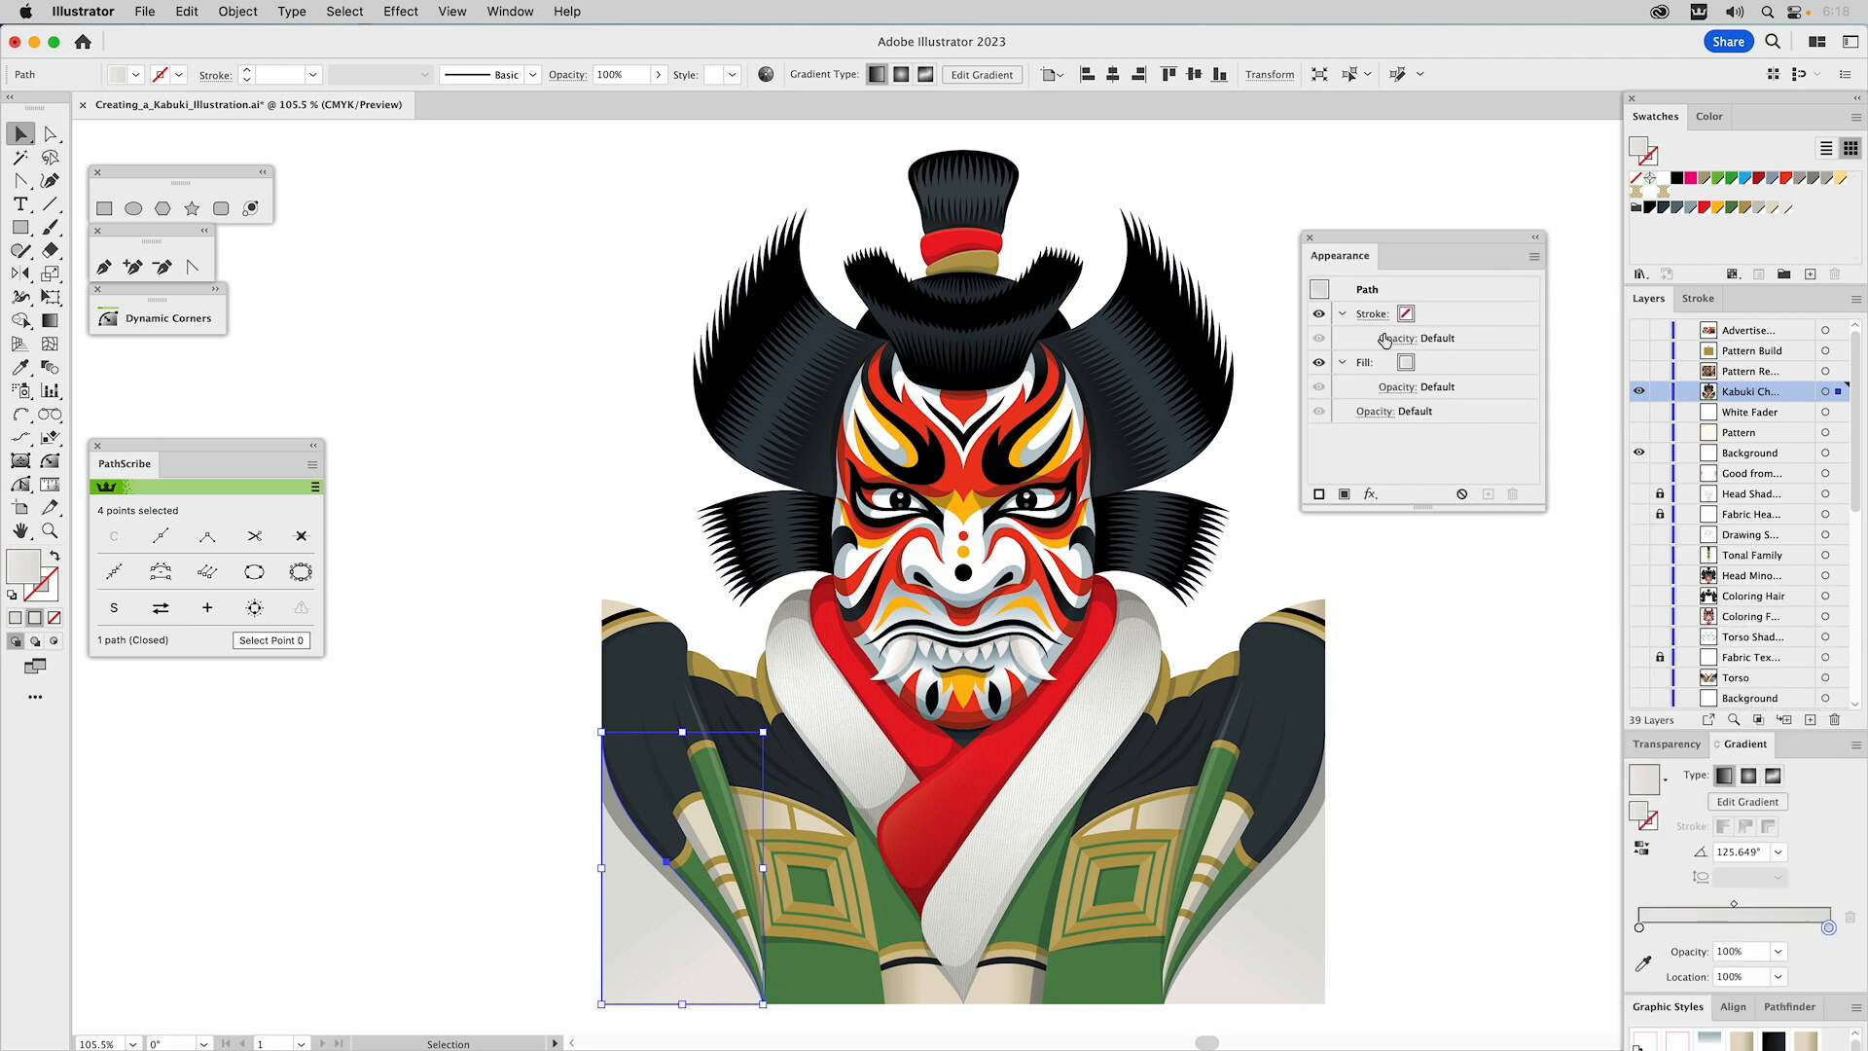
click(1442, 366)
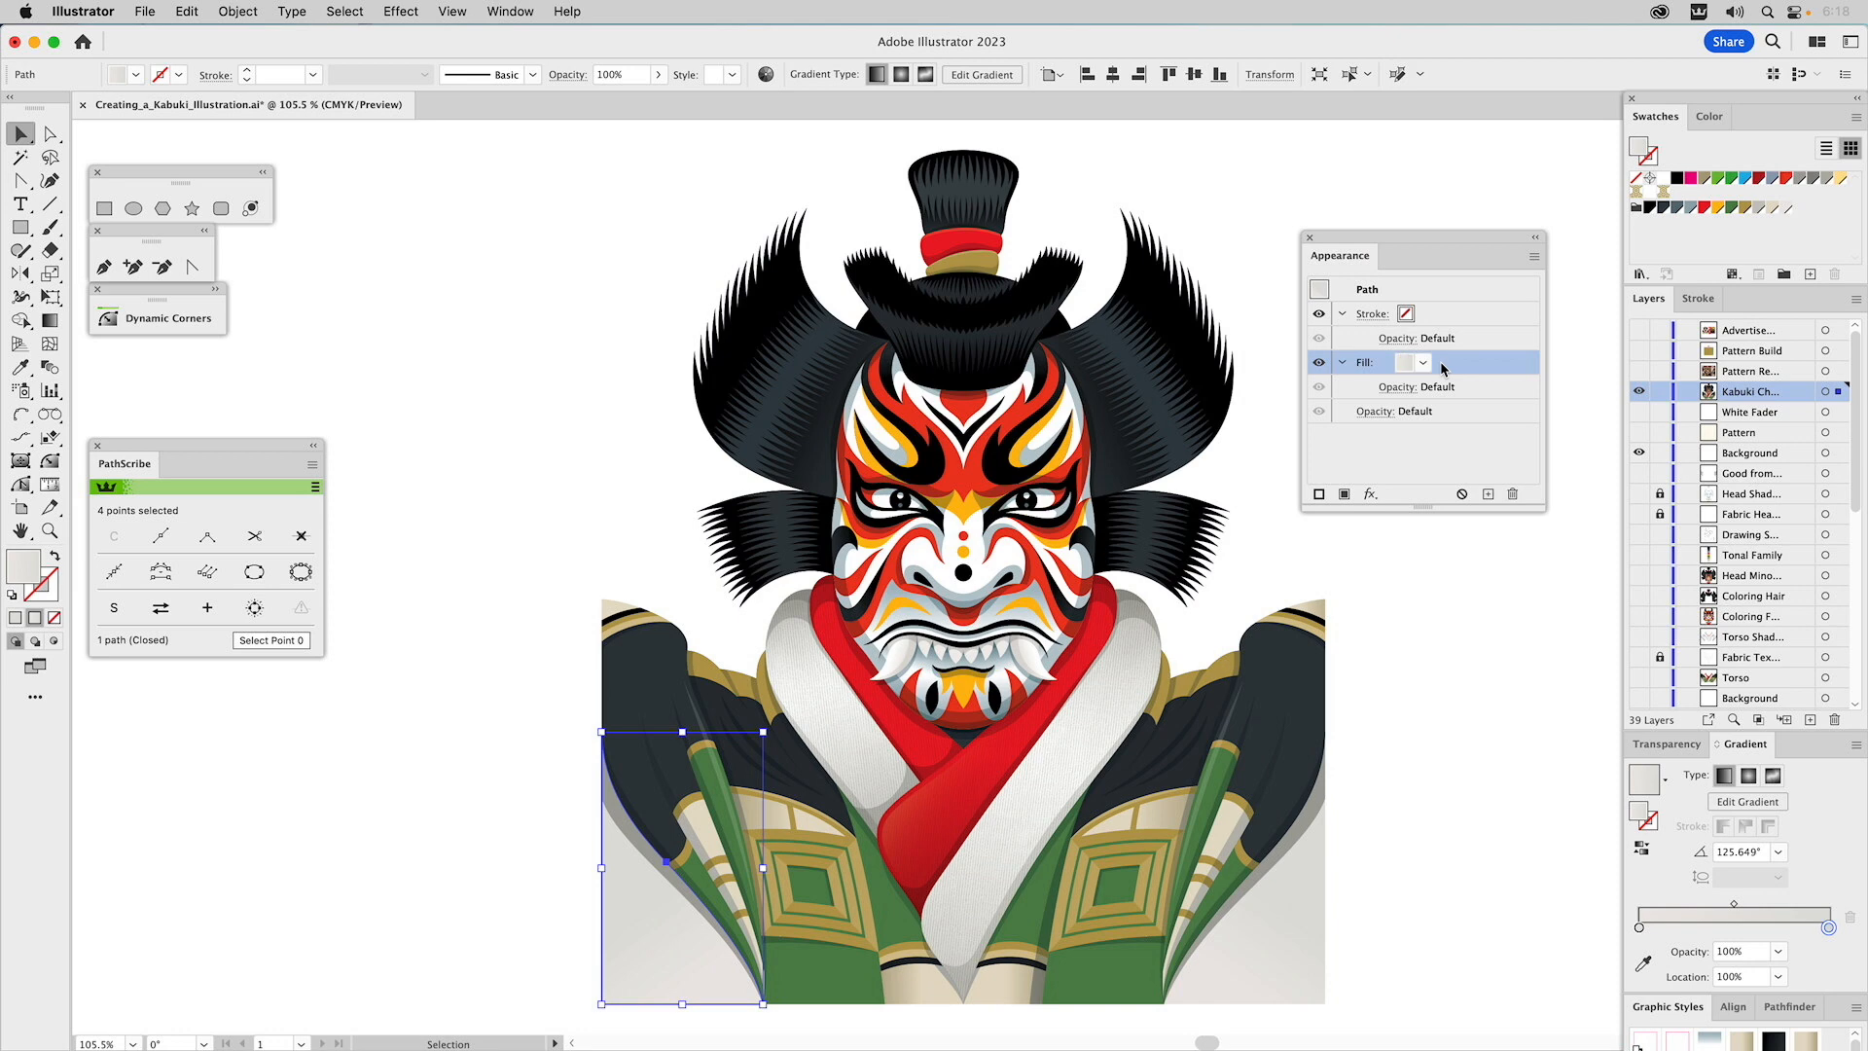
click(1534, 257)
click(1580, 261)
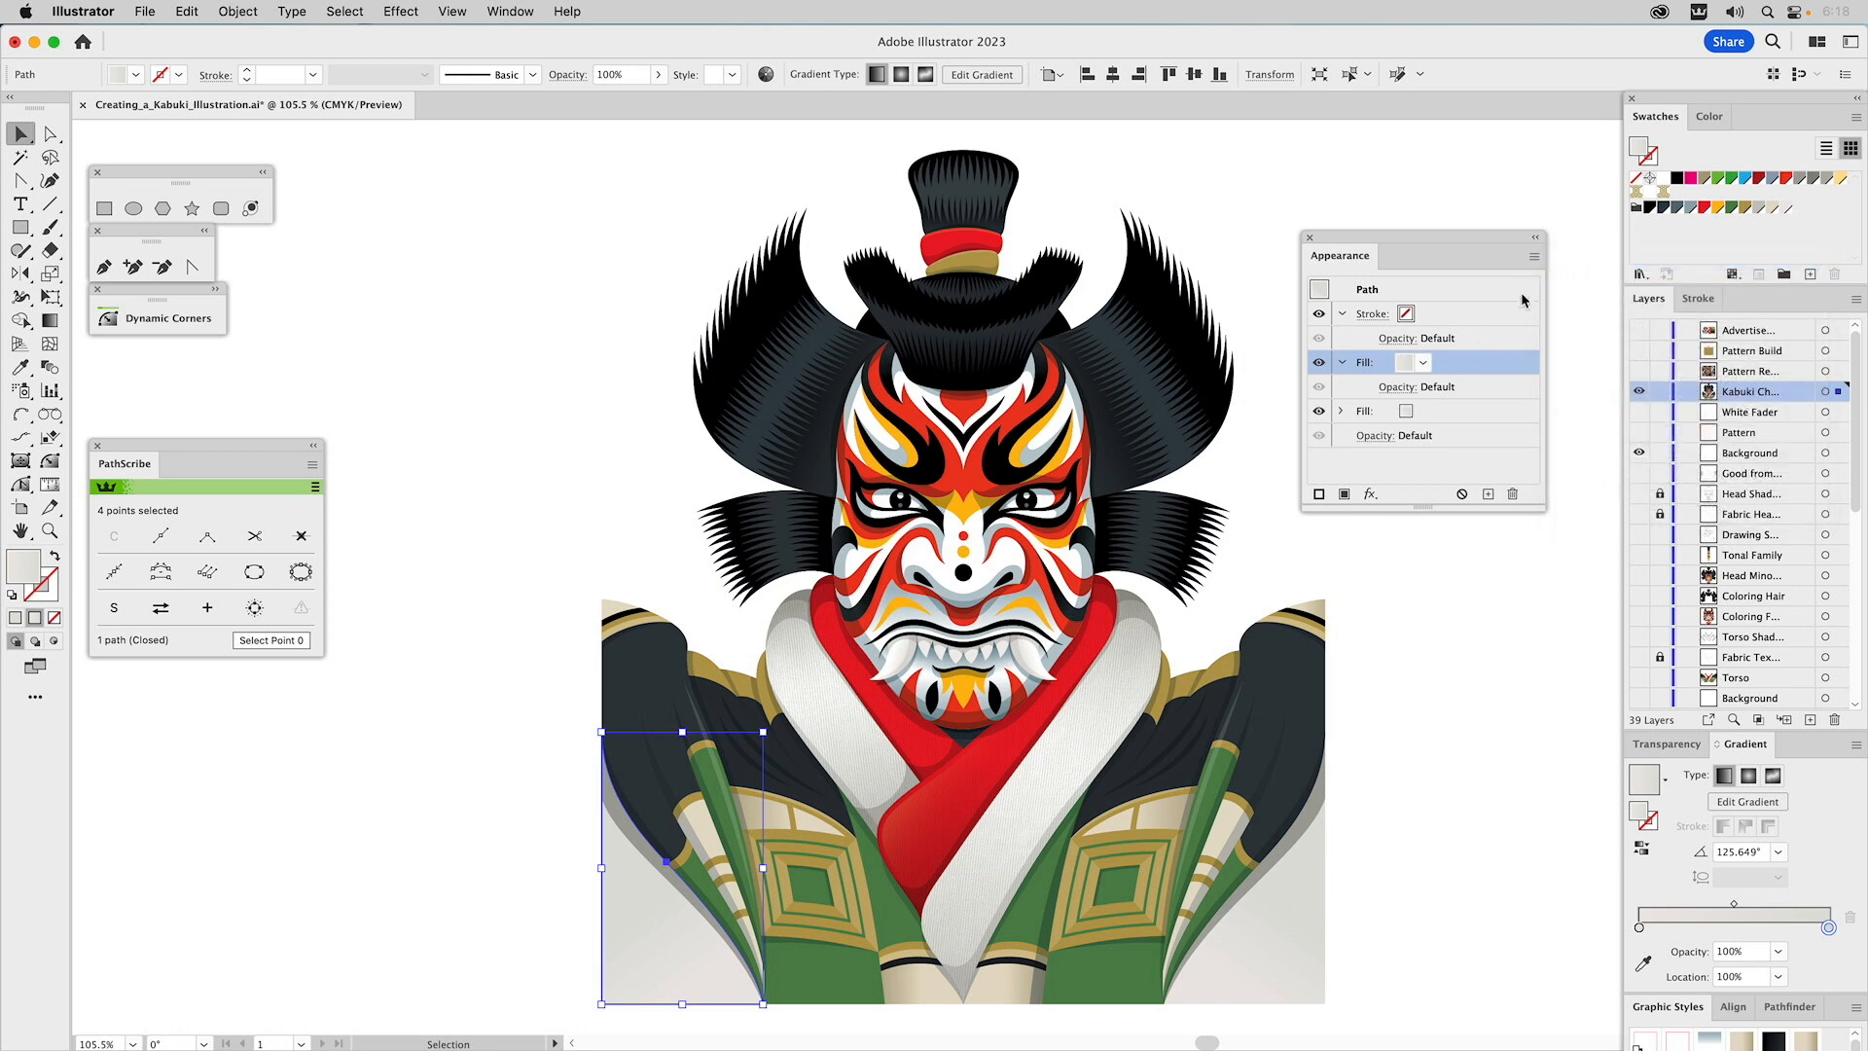
click(1424, 363)
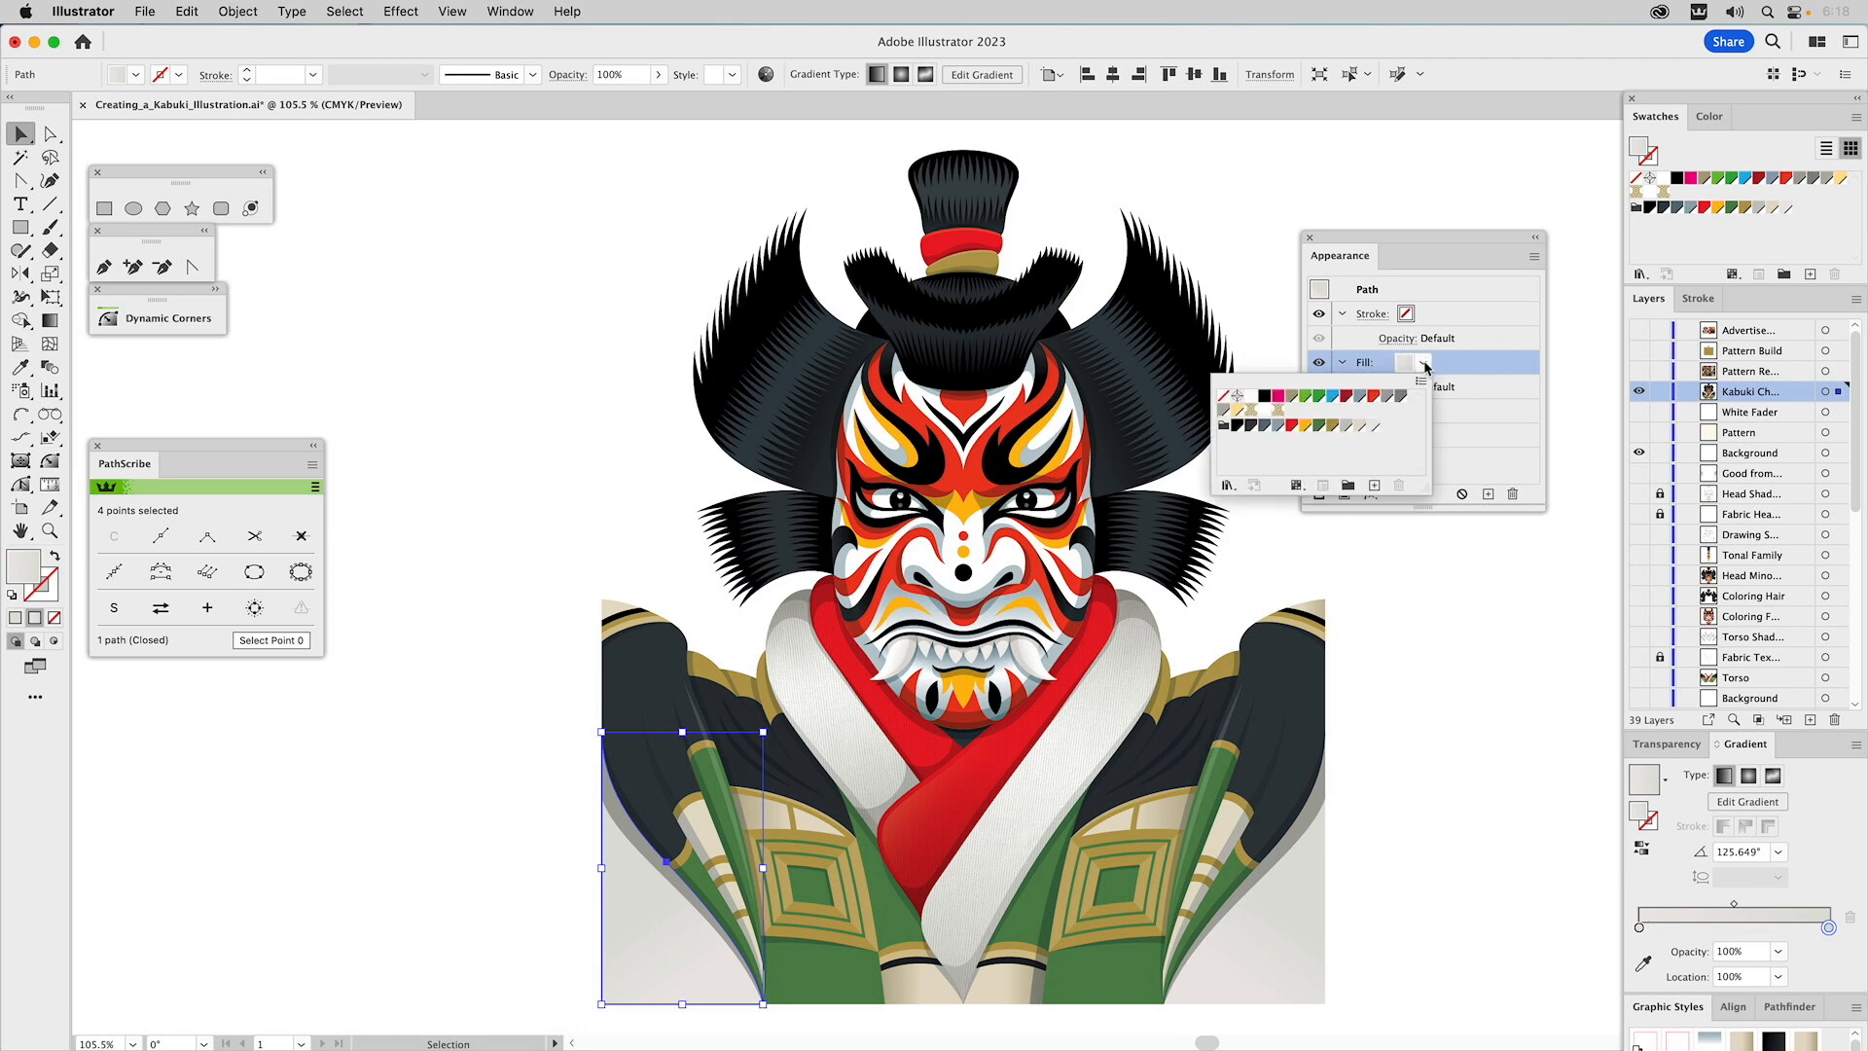
click(1279, 411)
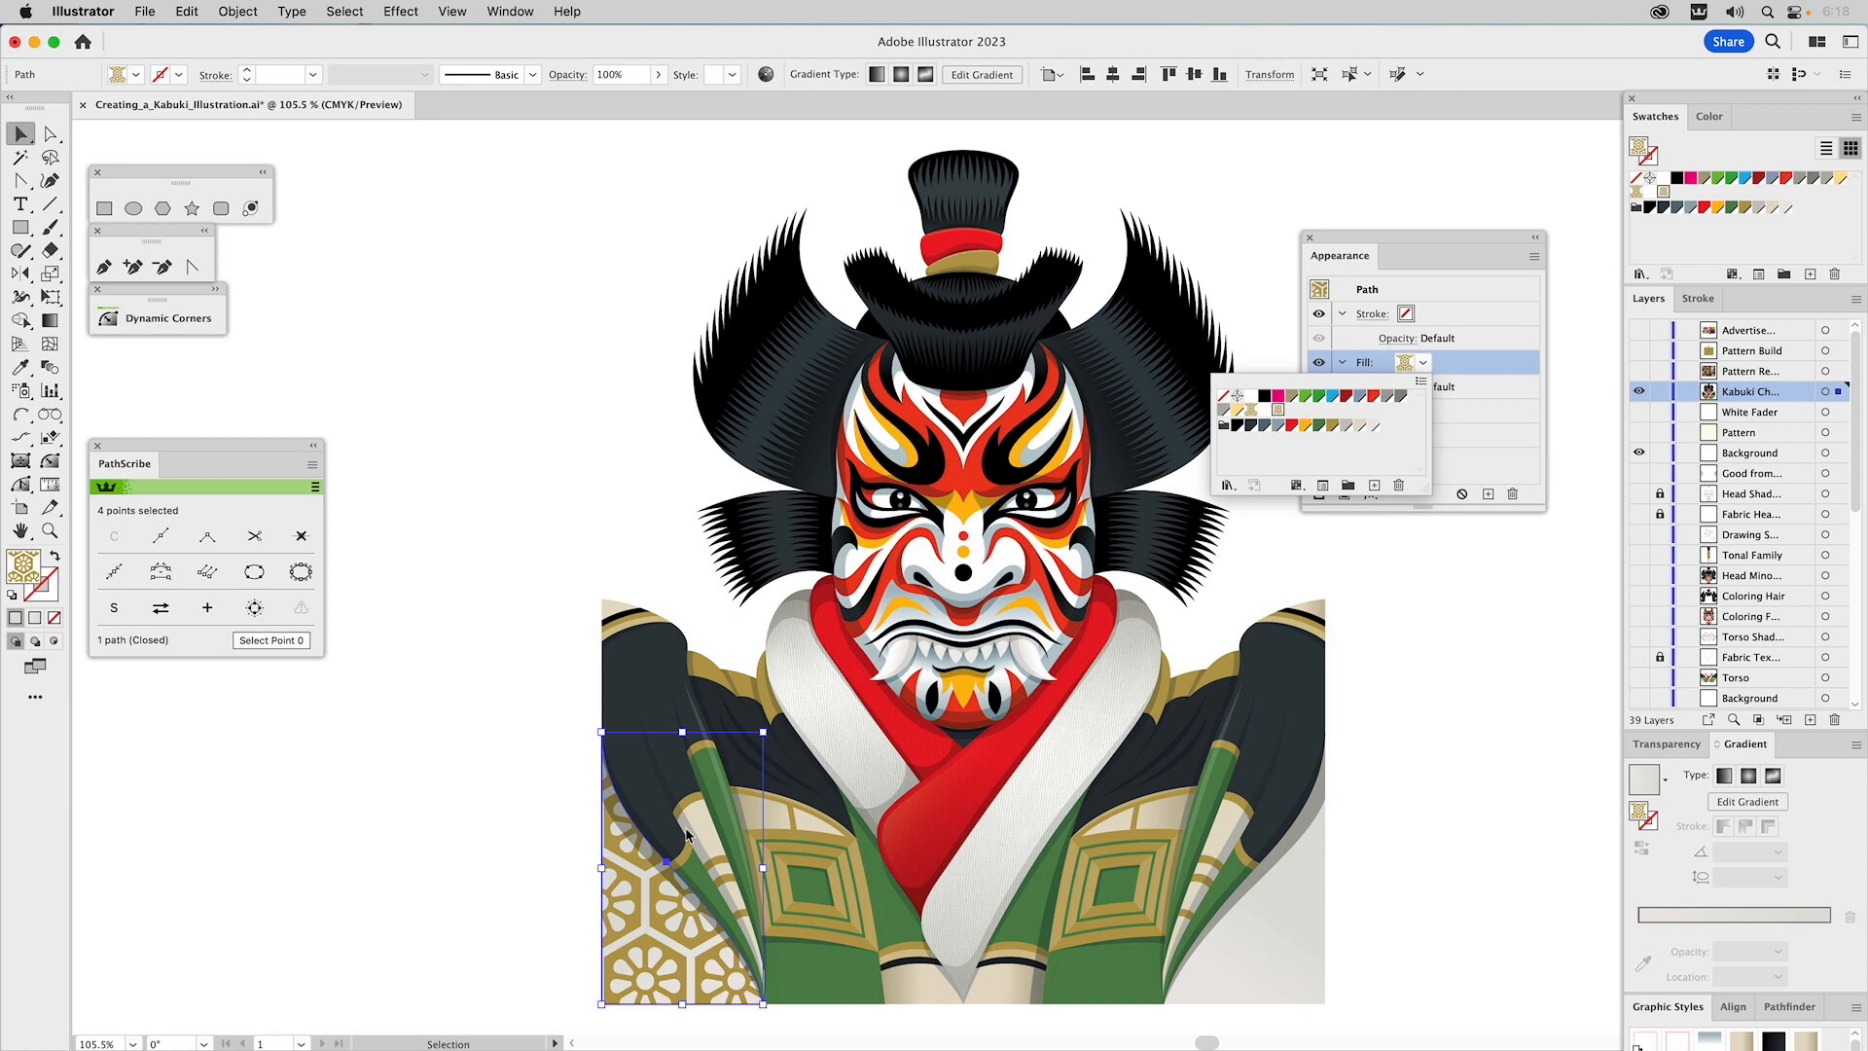
Try the Multiply blend mode on the pattern fill of the artwork's lower-left shape and return it to Normal.
click(1438, 570)
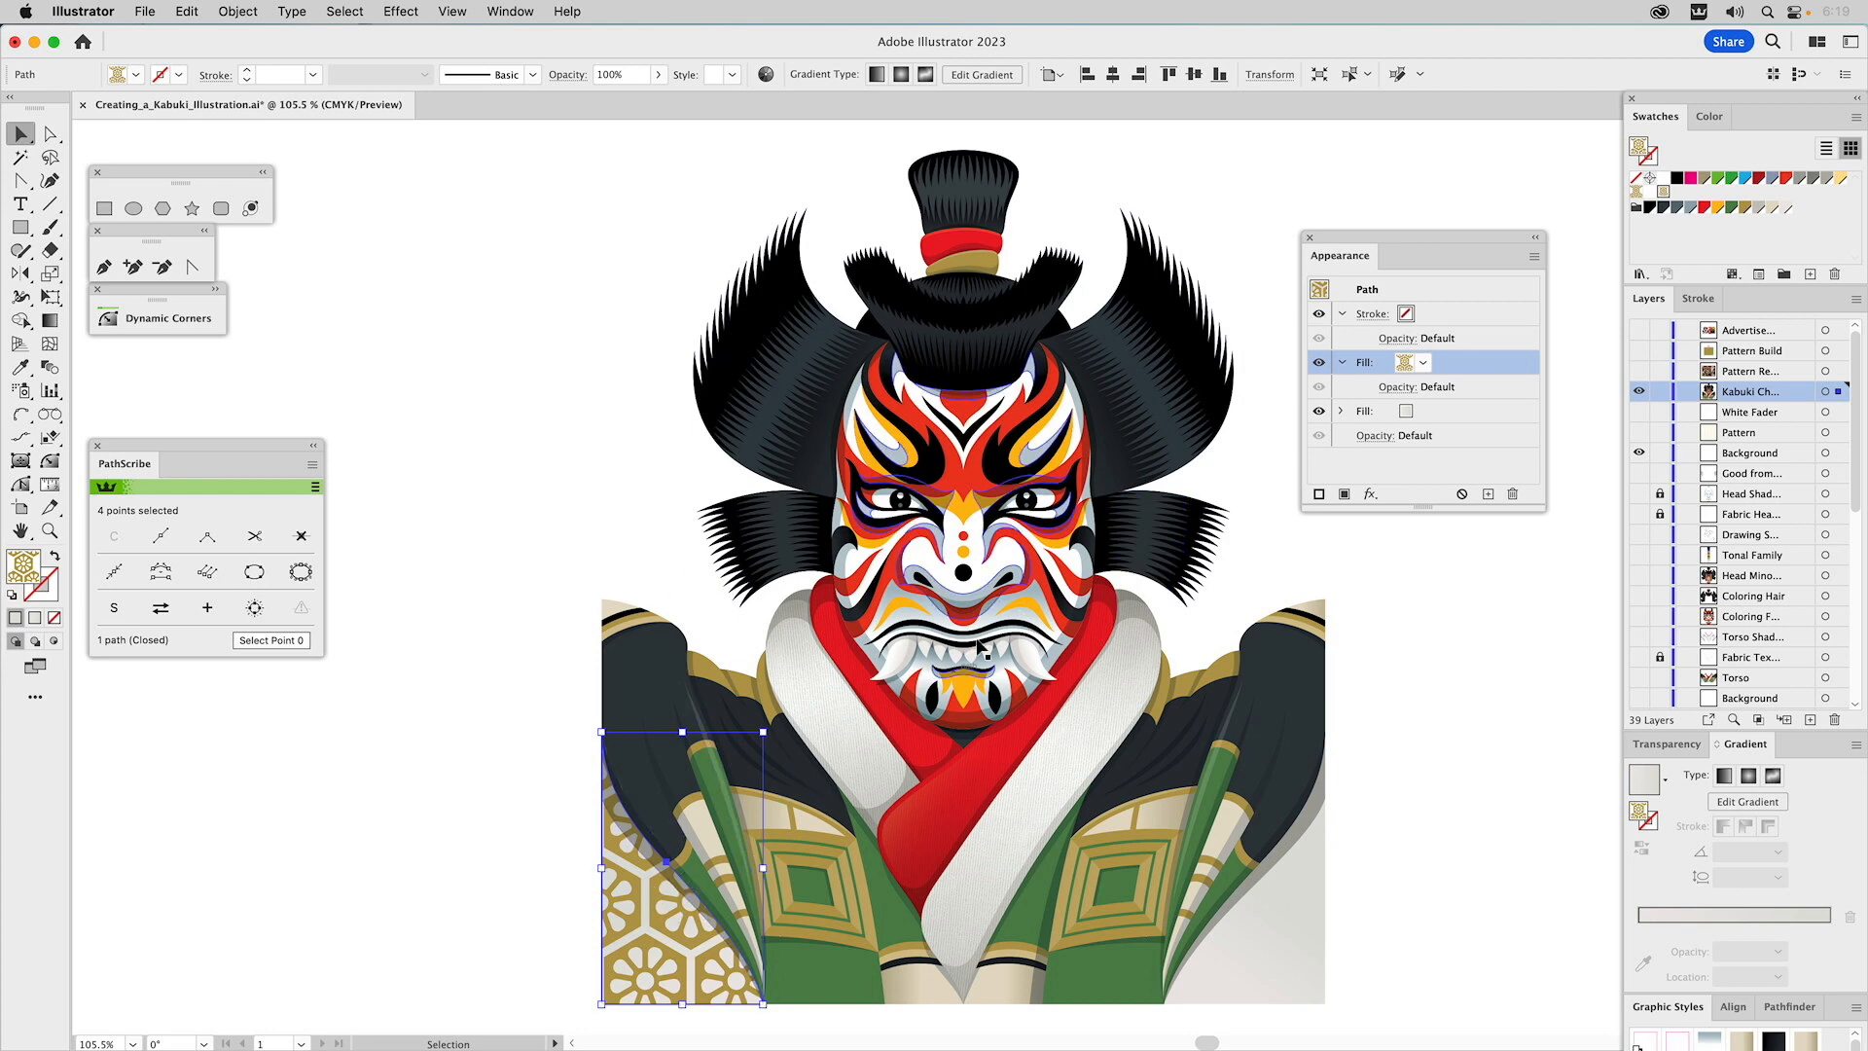
click(1398, 387)
click(1251, 425)
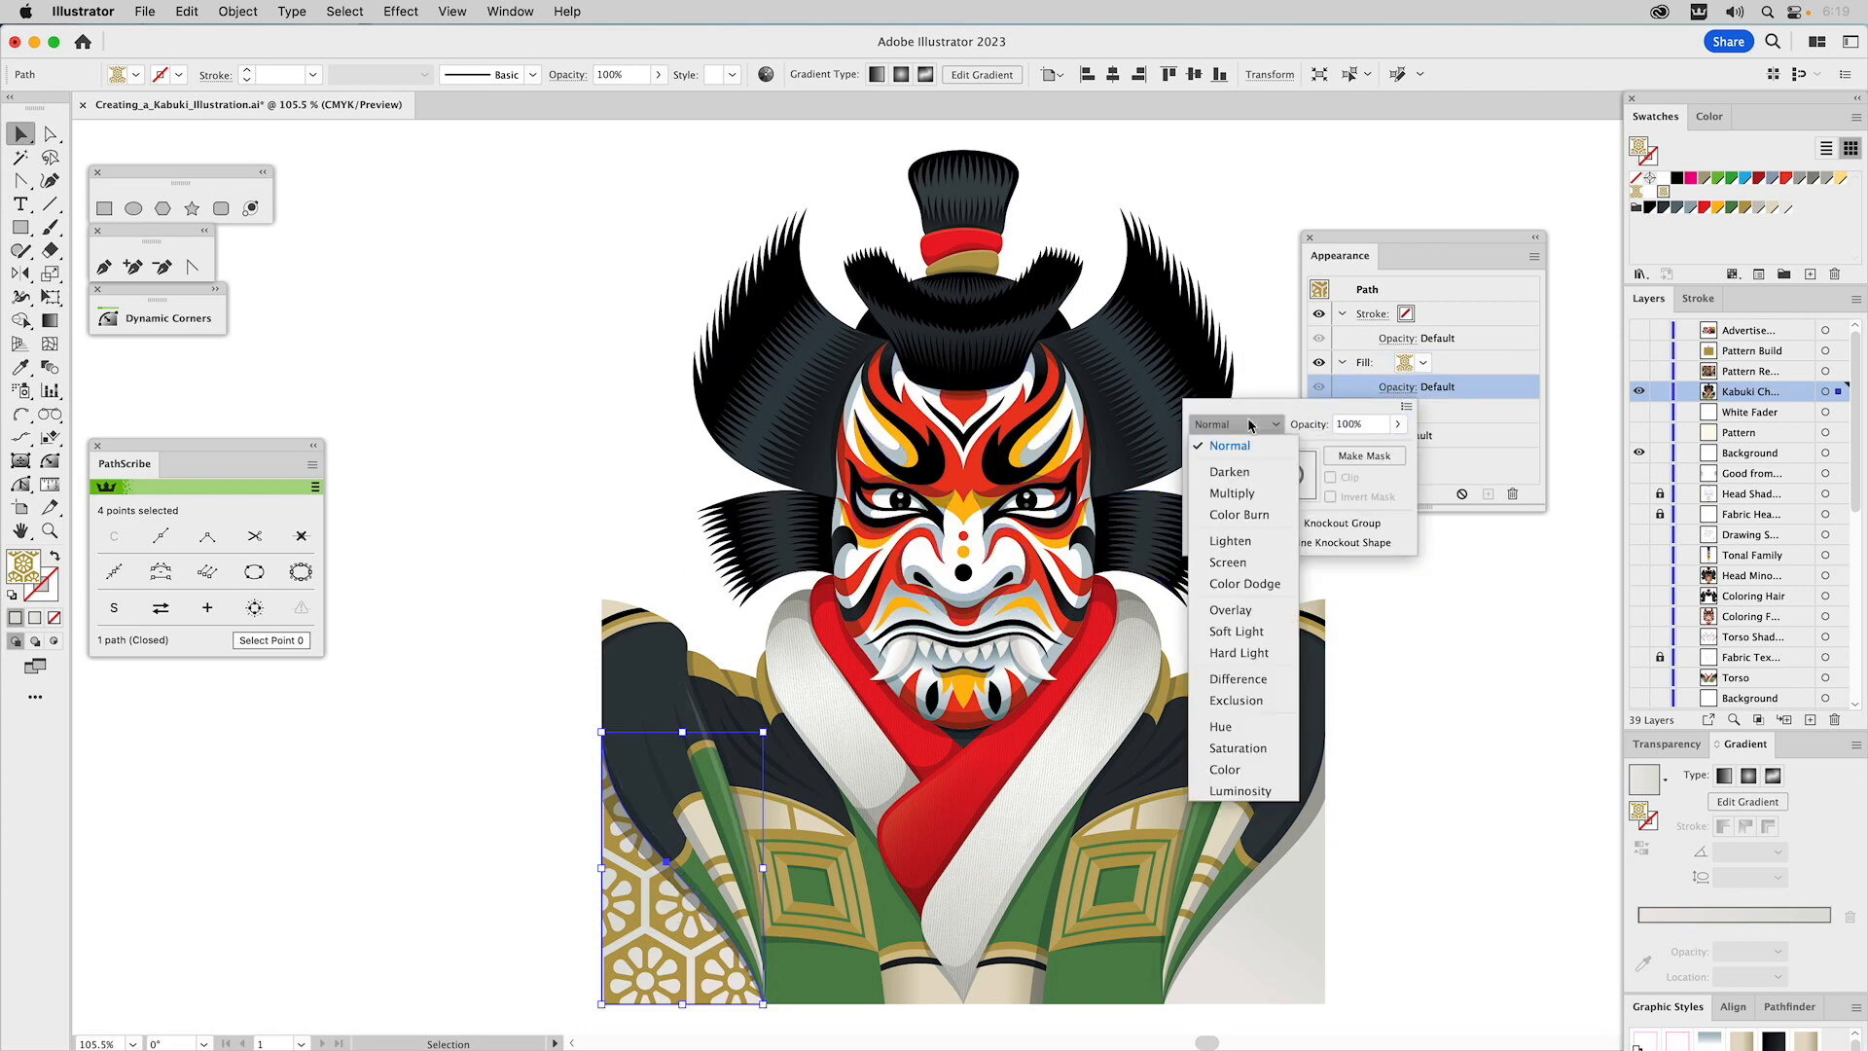
click(1239, 493)
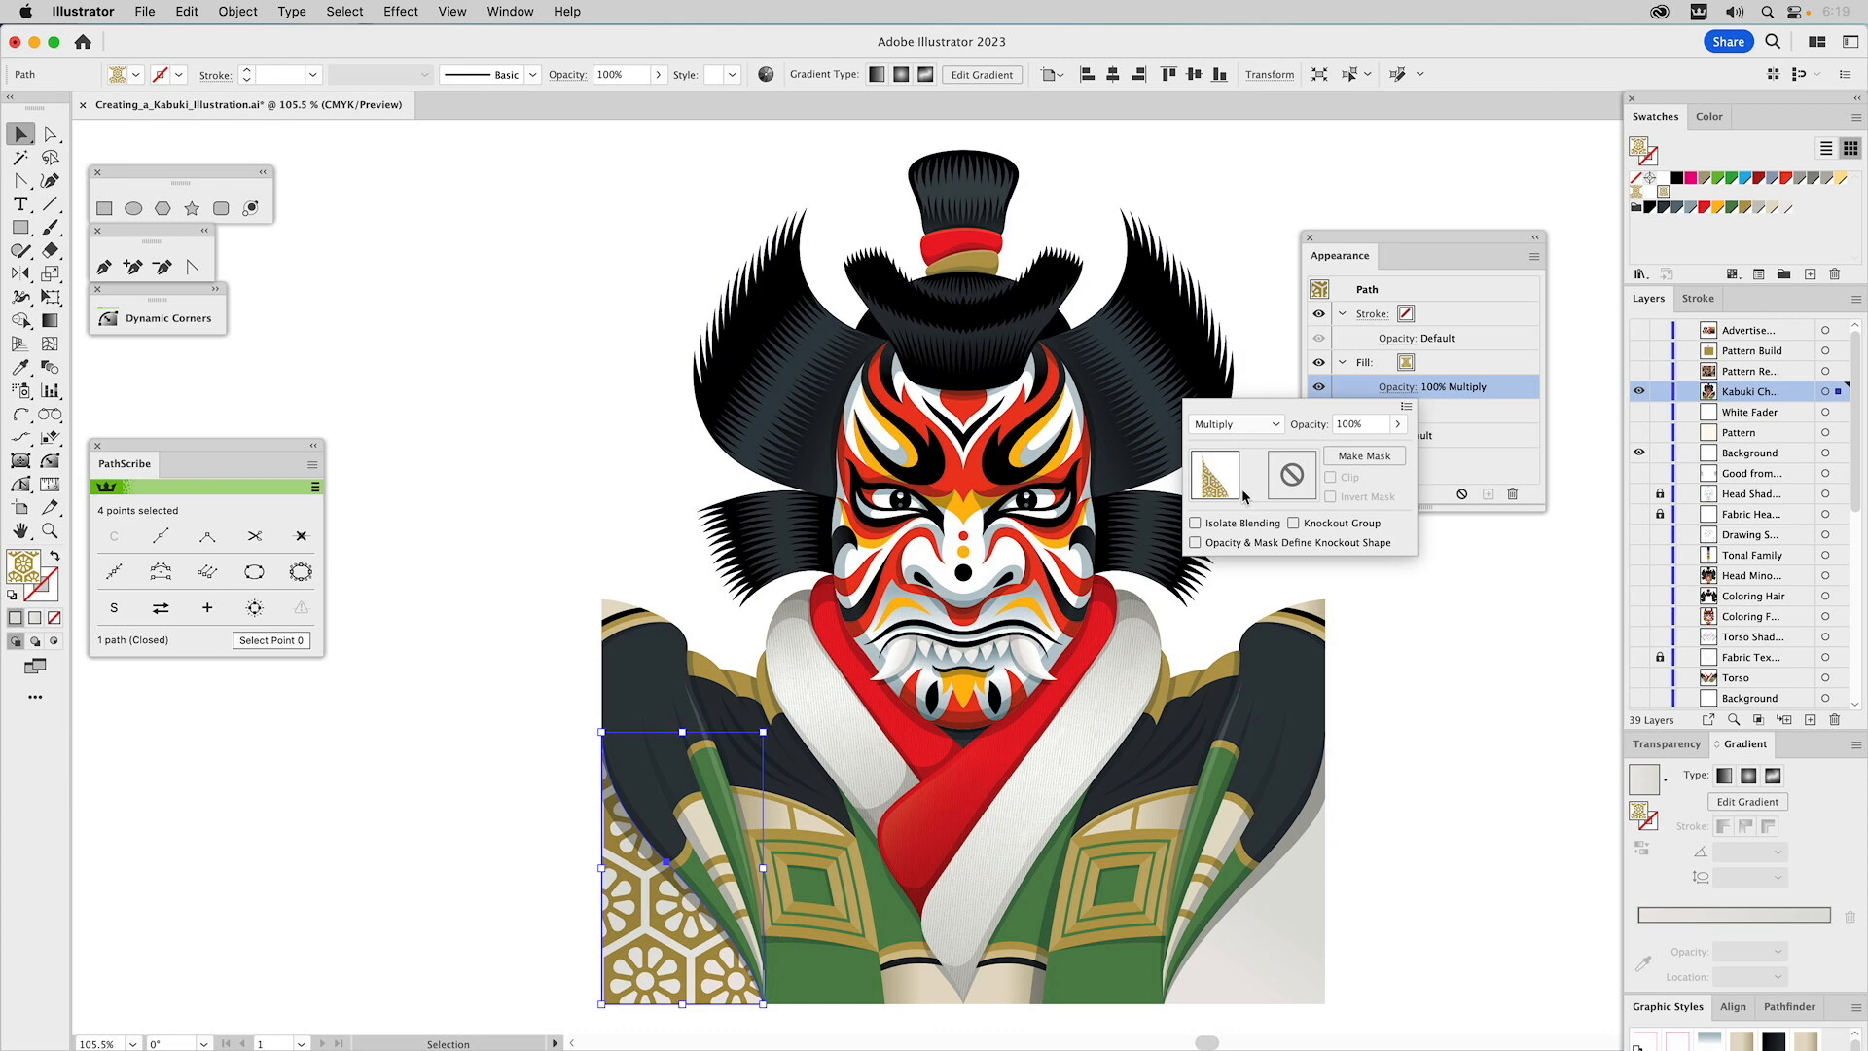
click(1235, 425)
click(1233, 429)
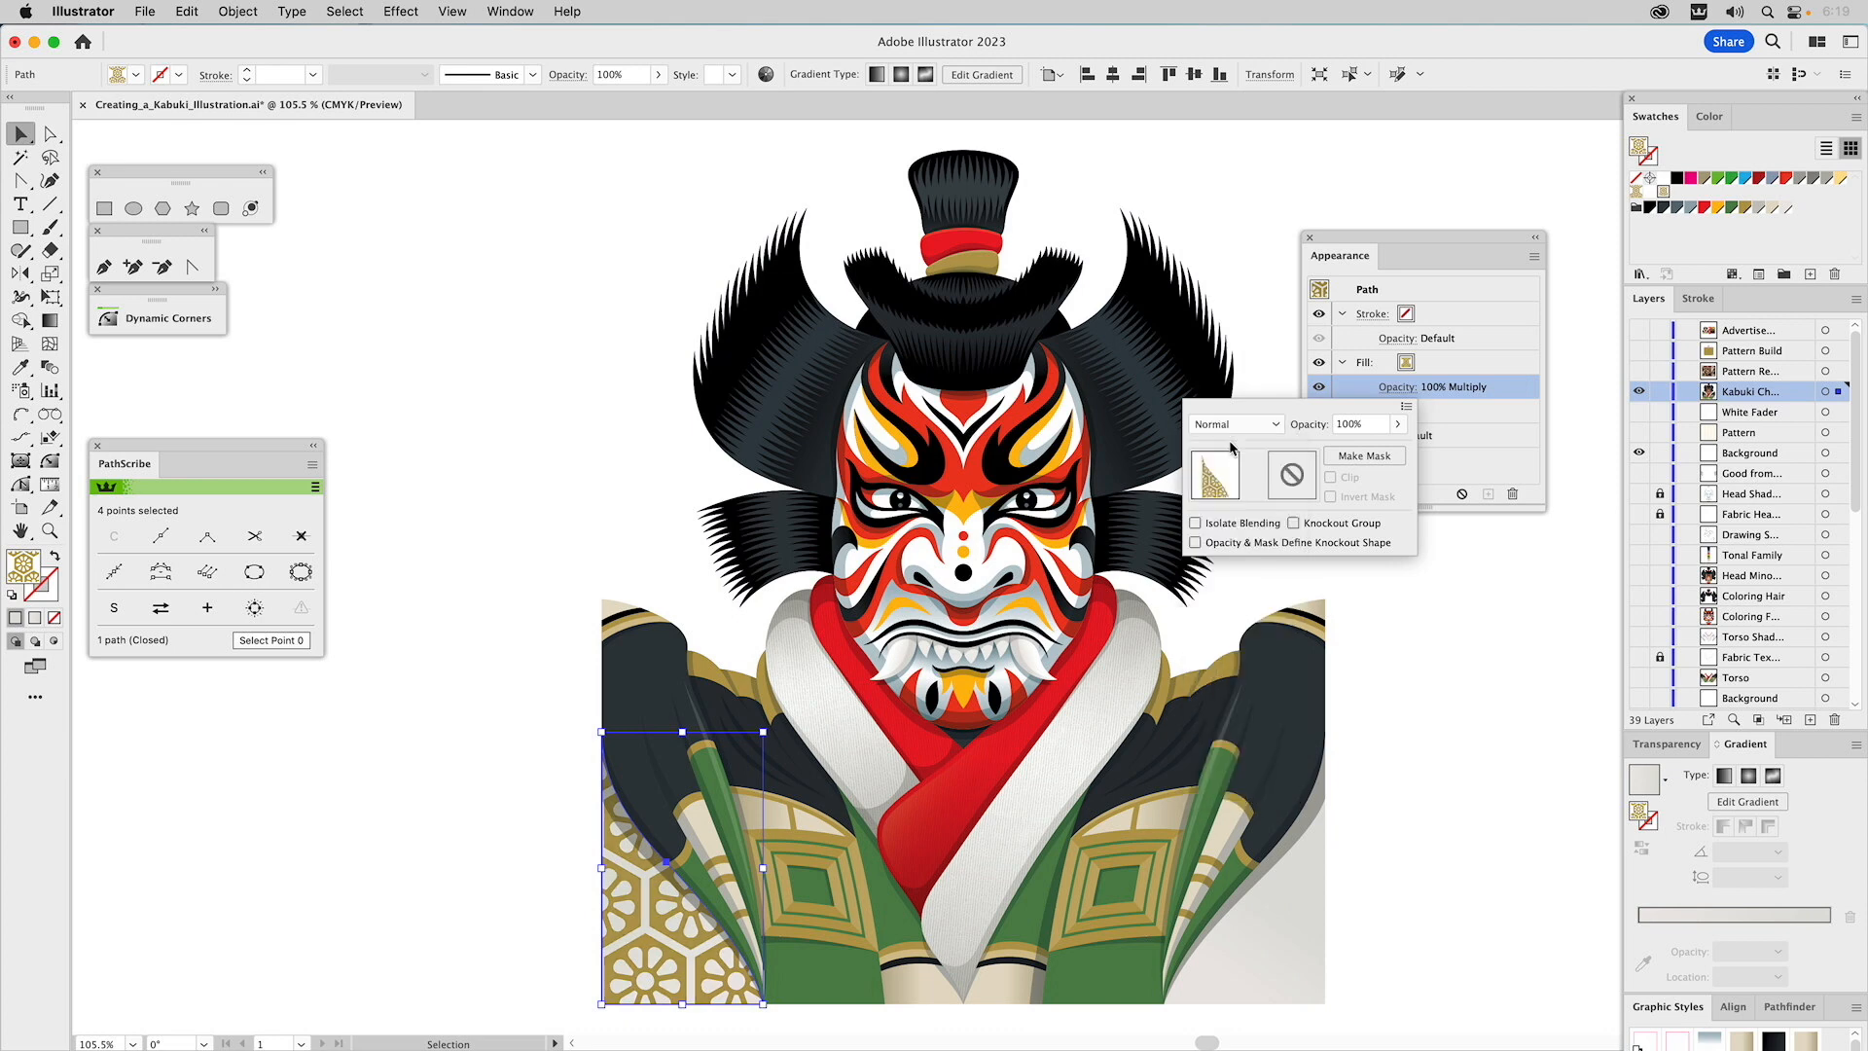
click(1432, 241)
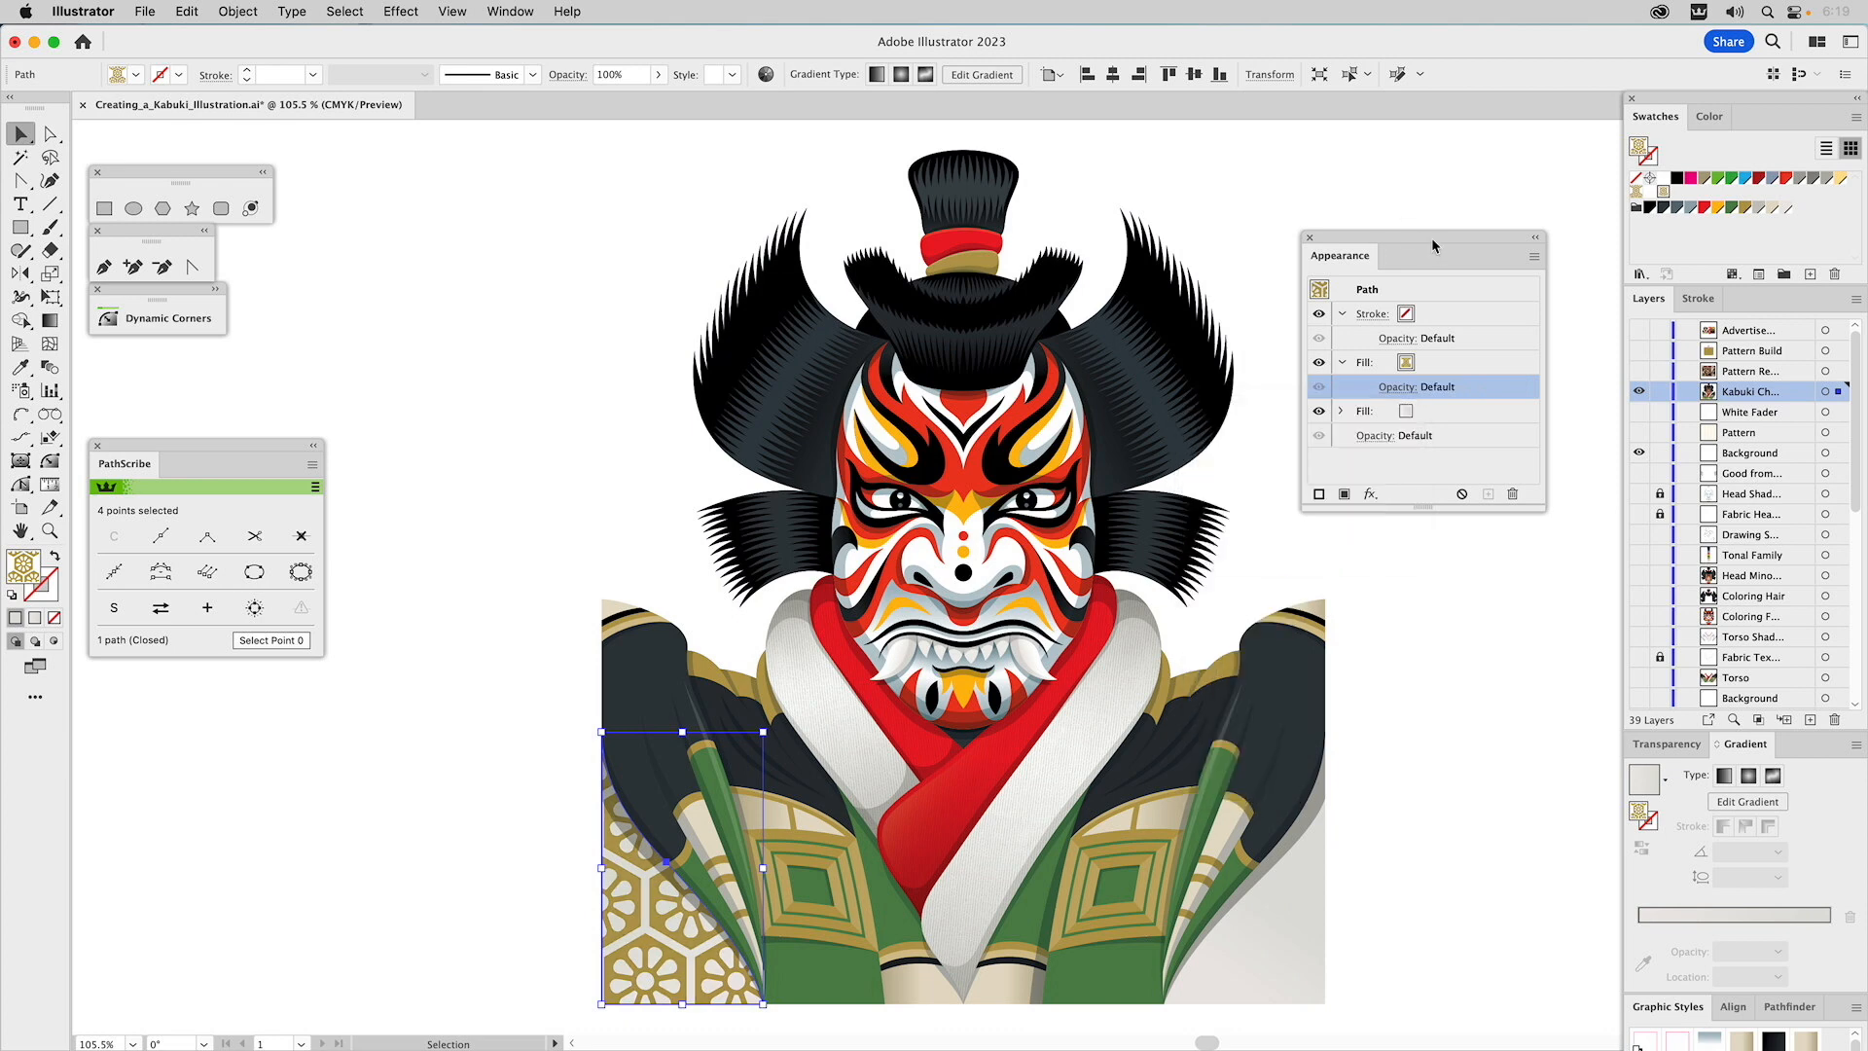
Scale the lower-left shape's pattern uniformly to 70%, transforming only the pattern and not the object.
double_click(53, 278)
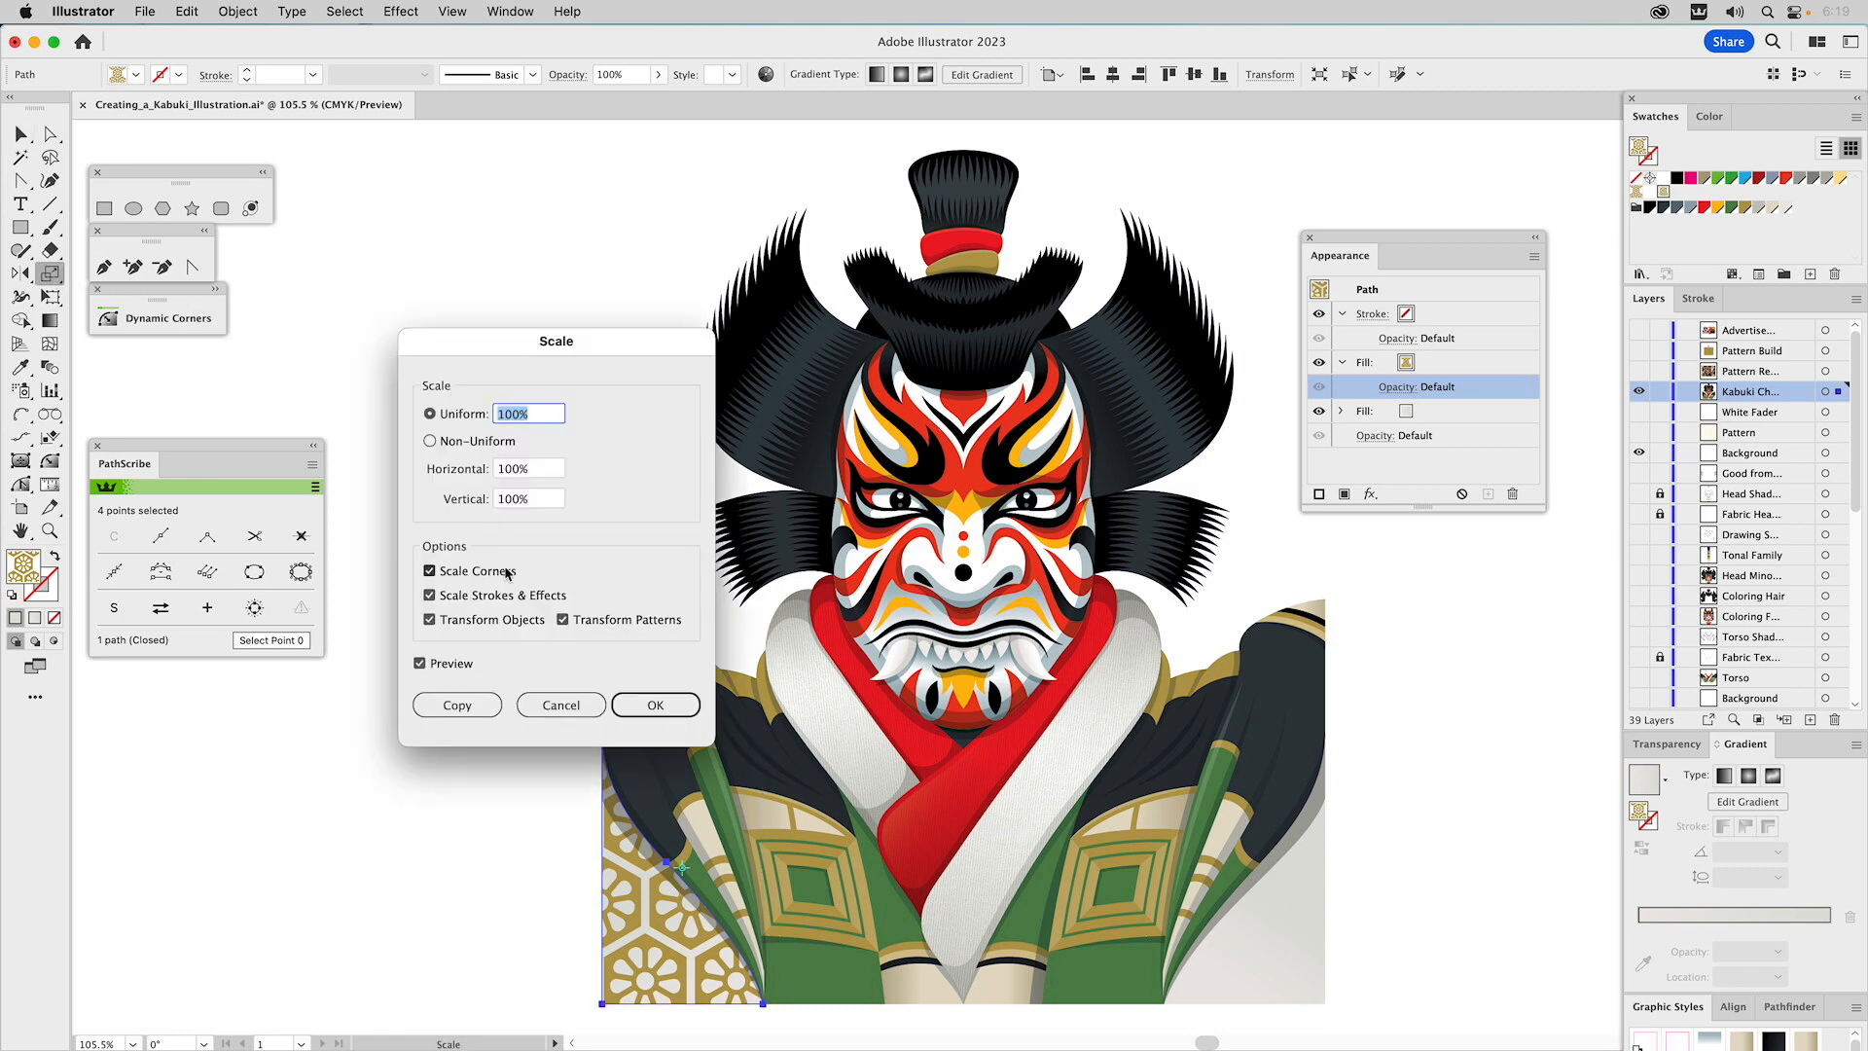
click(465, 624)
drag(618, 342, 488, 571)
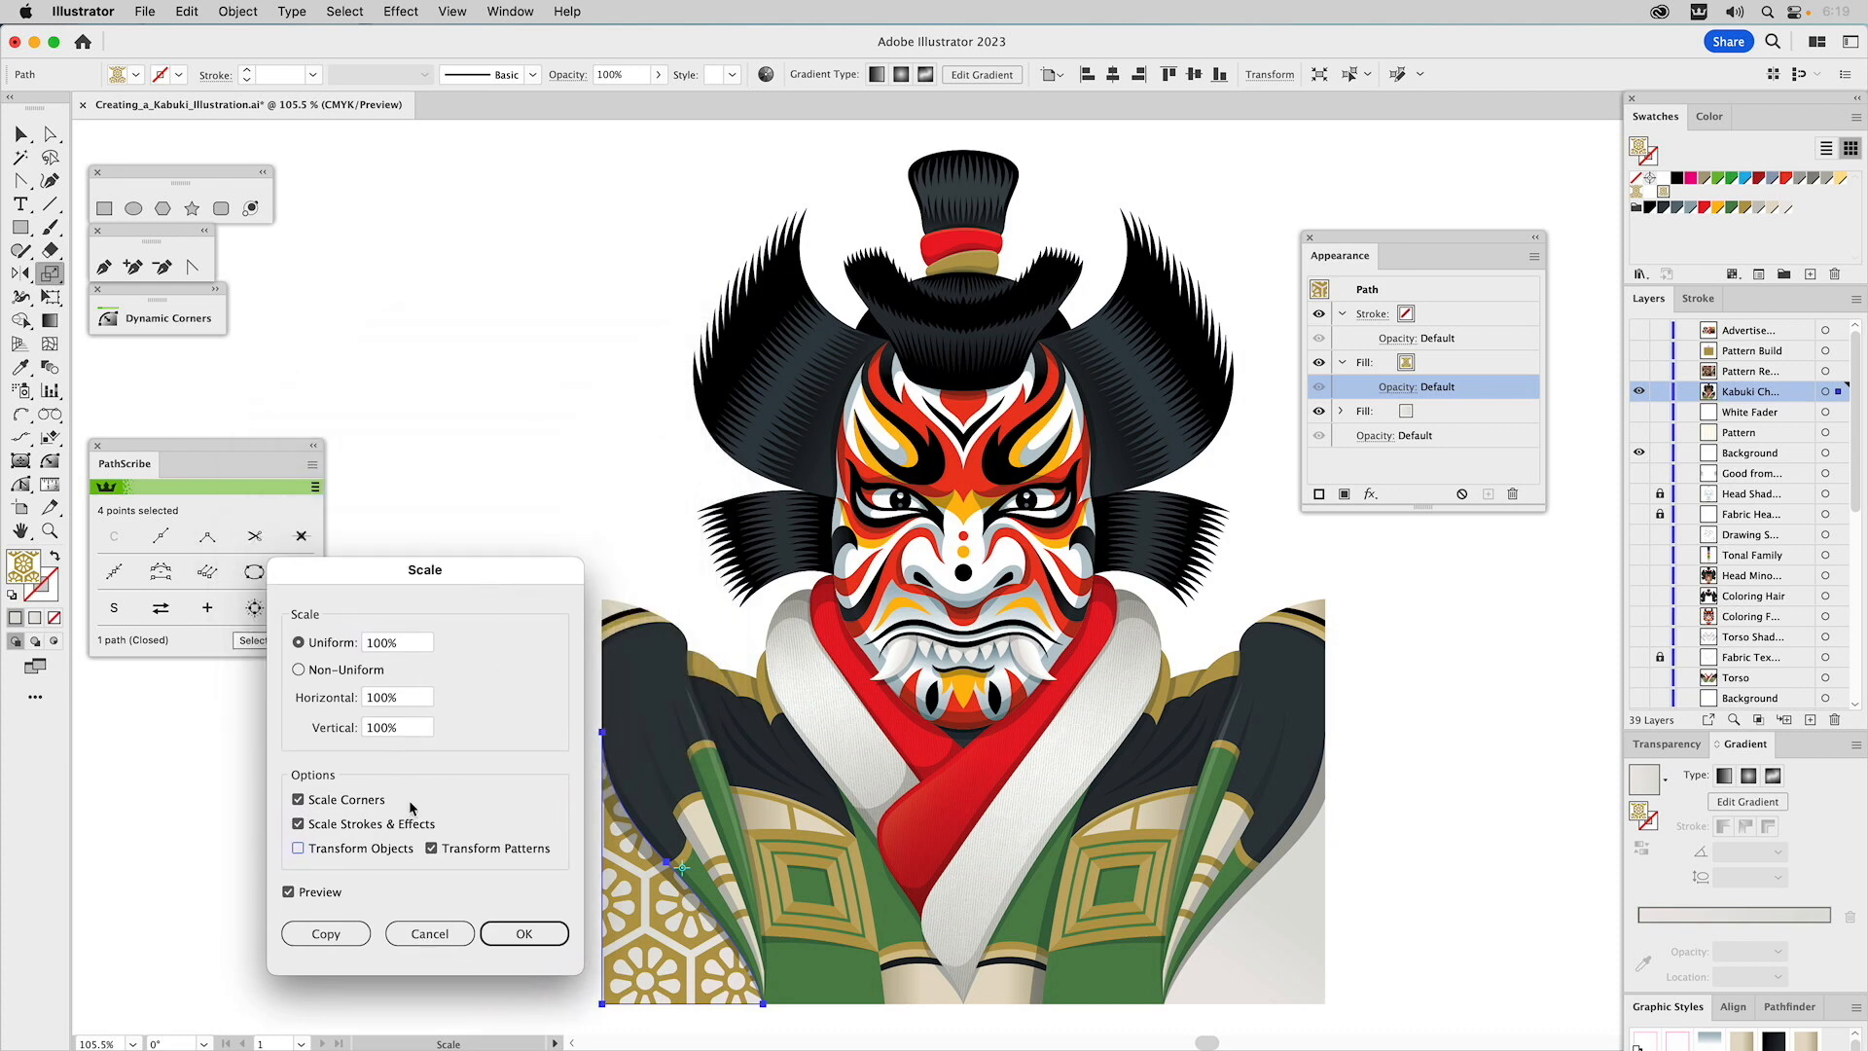
click(389, 643)
text(70)
click(318, 893)
click(318, 893)
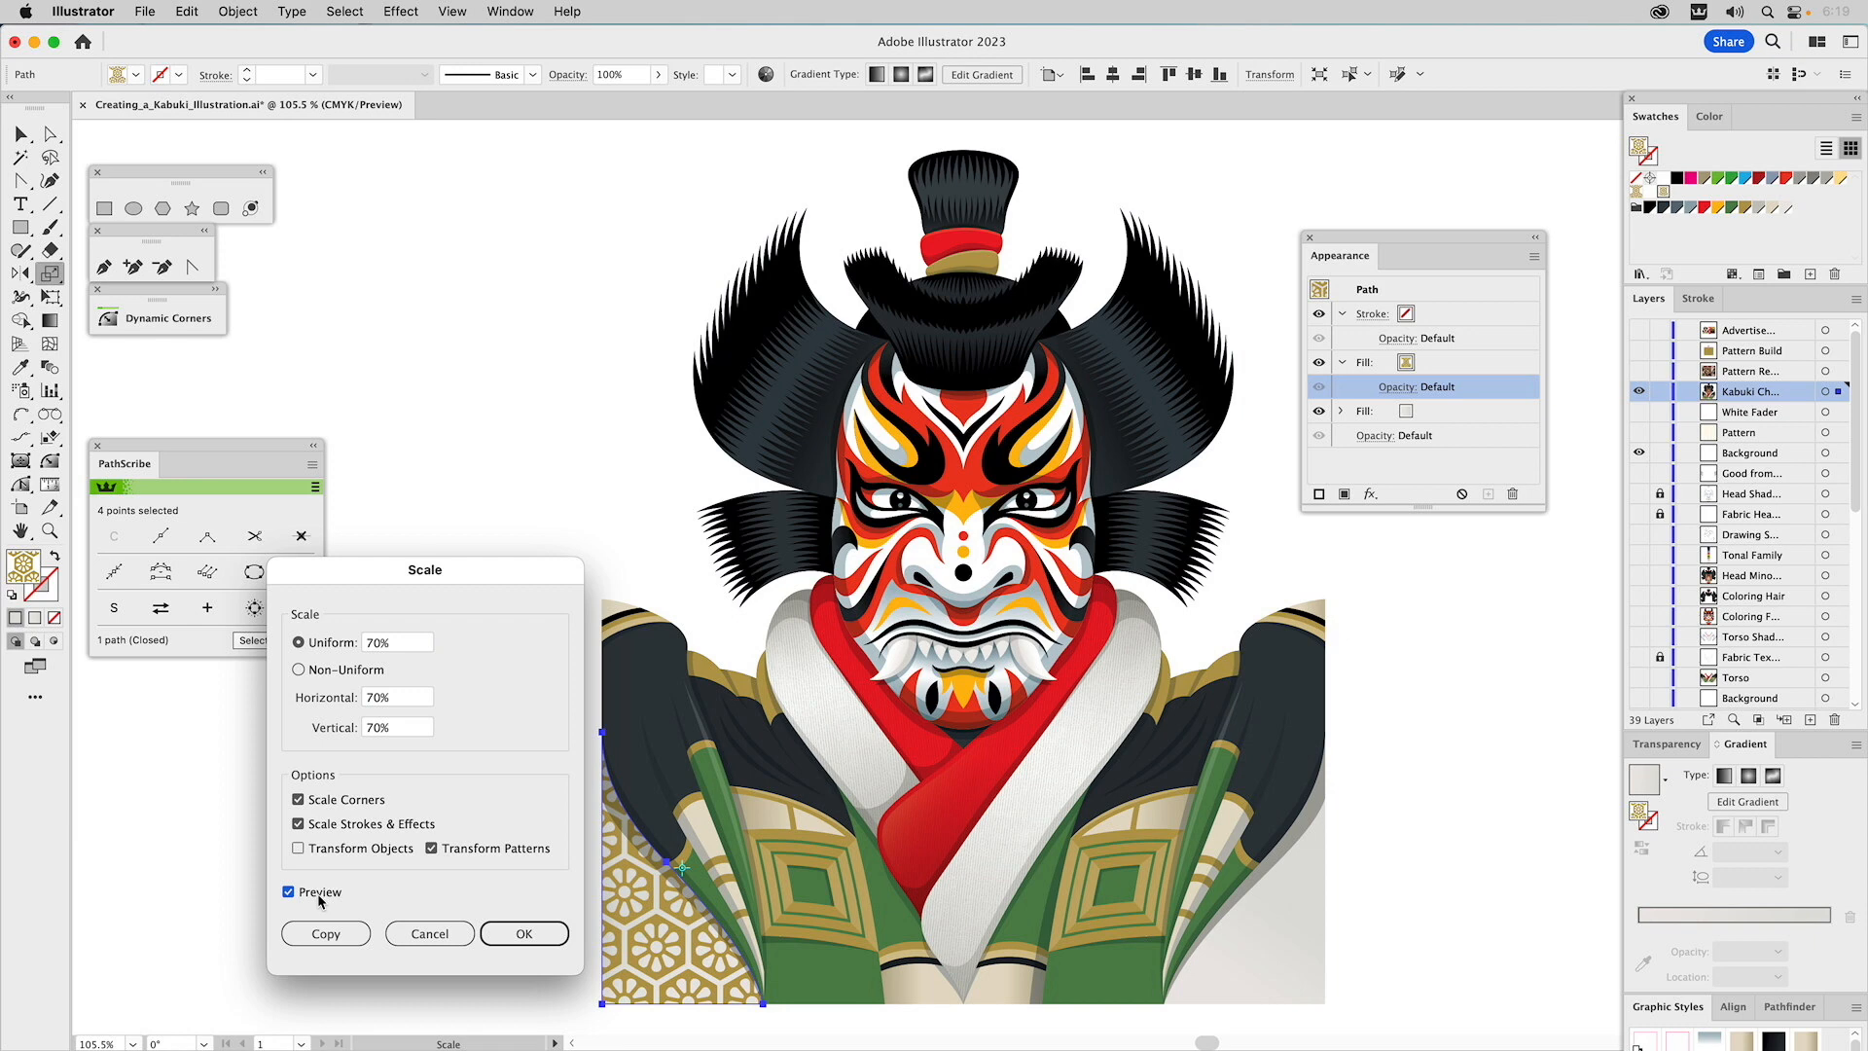
click(319, 893)
click(320, 893)
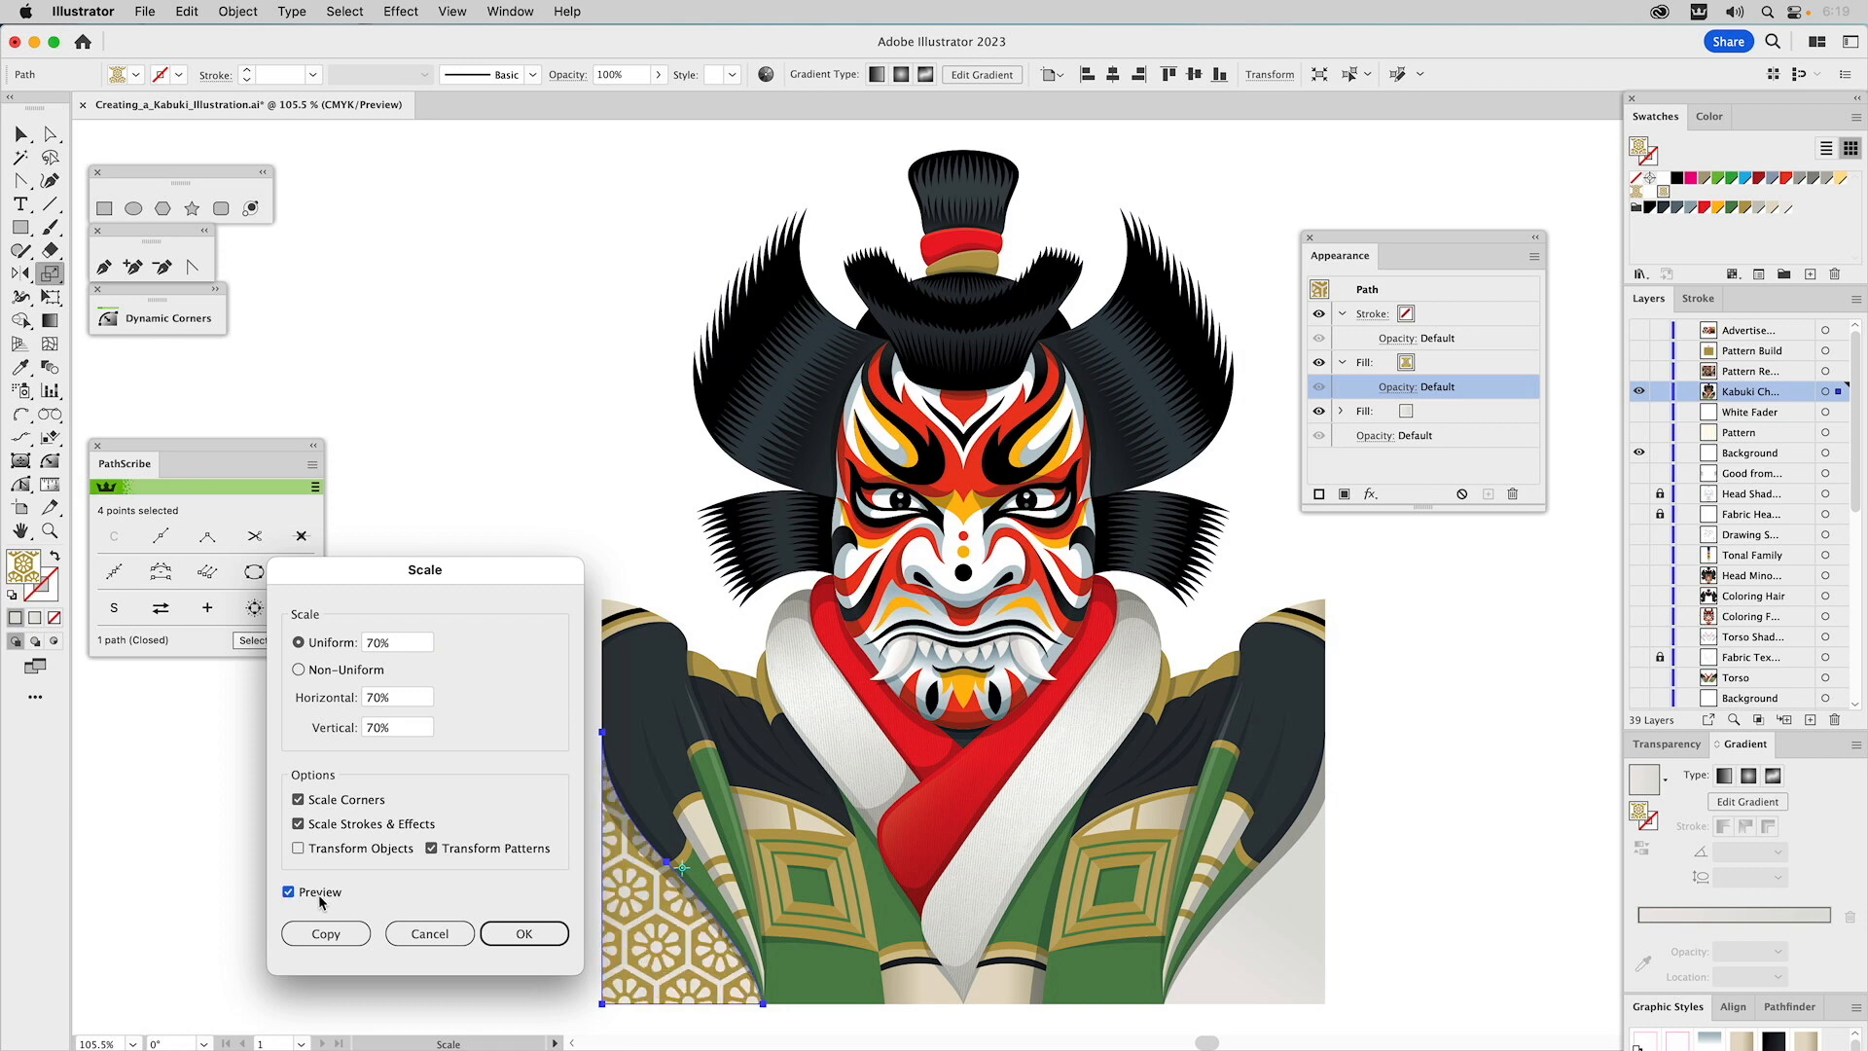
click(519, 934)
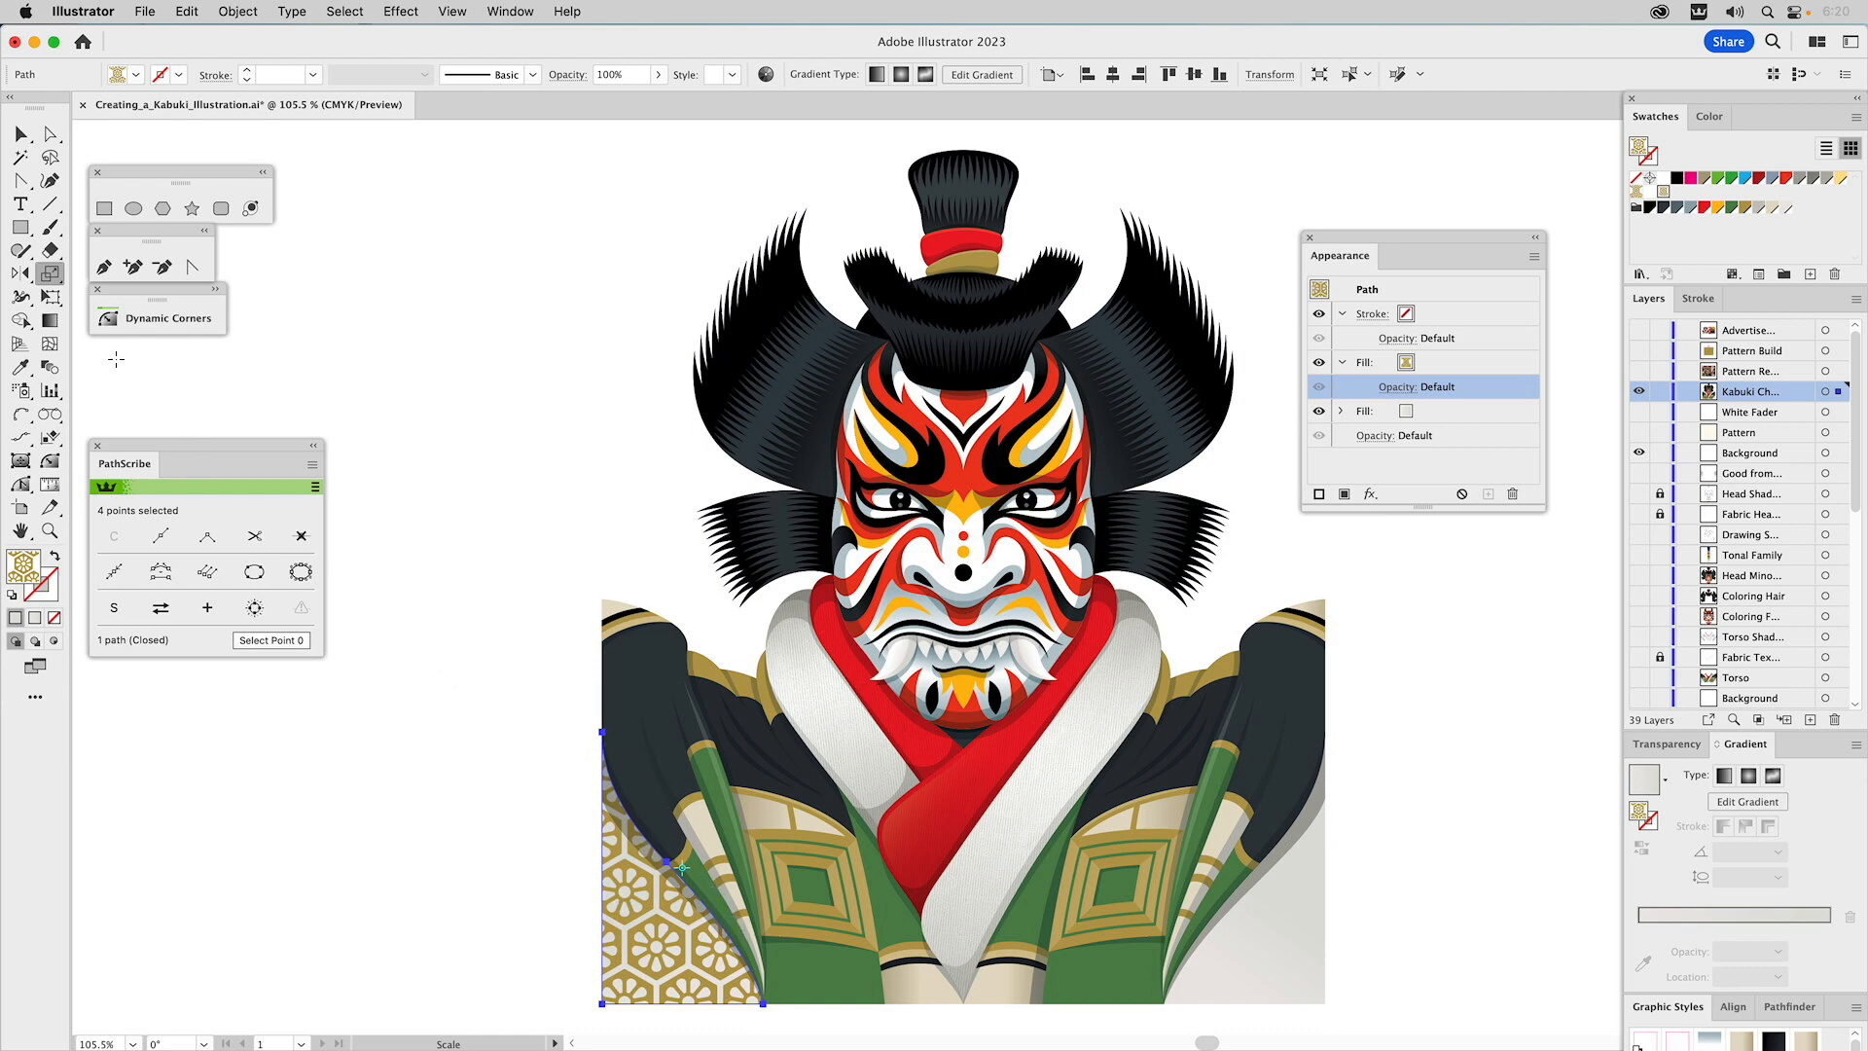
Rotate the lower-left shape's pattern by 26°, transforming only the pattern and not the object, and deselect the shape.
click(20, 274)
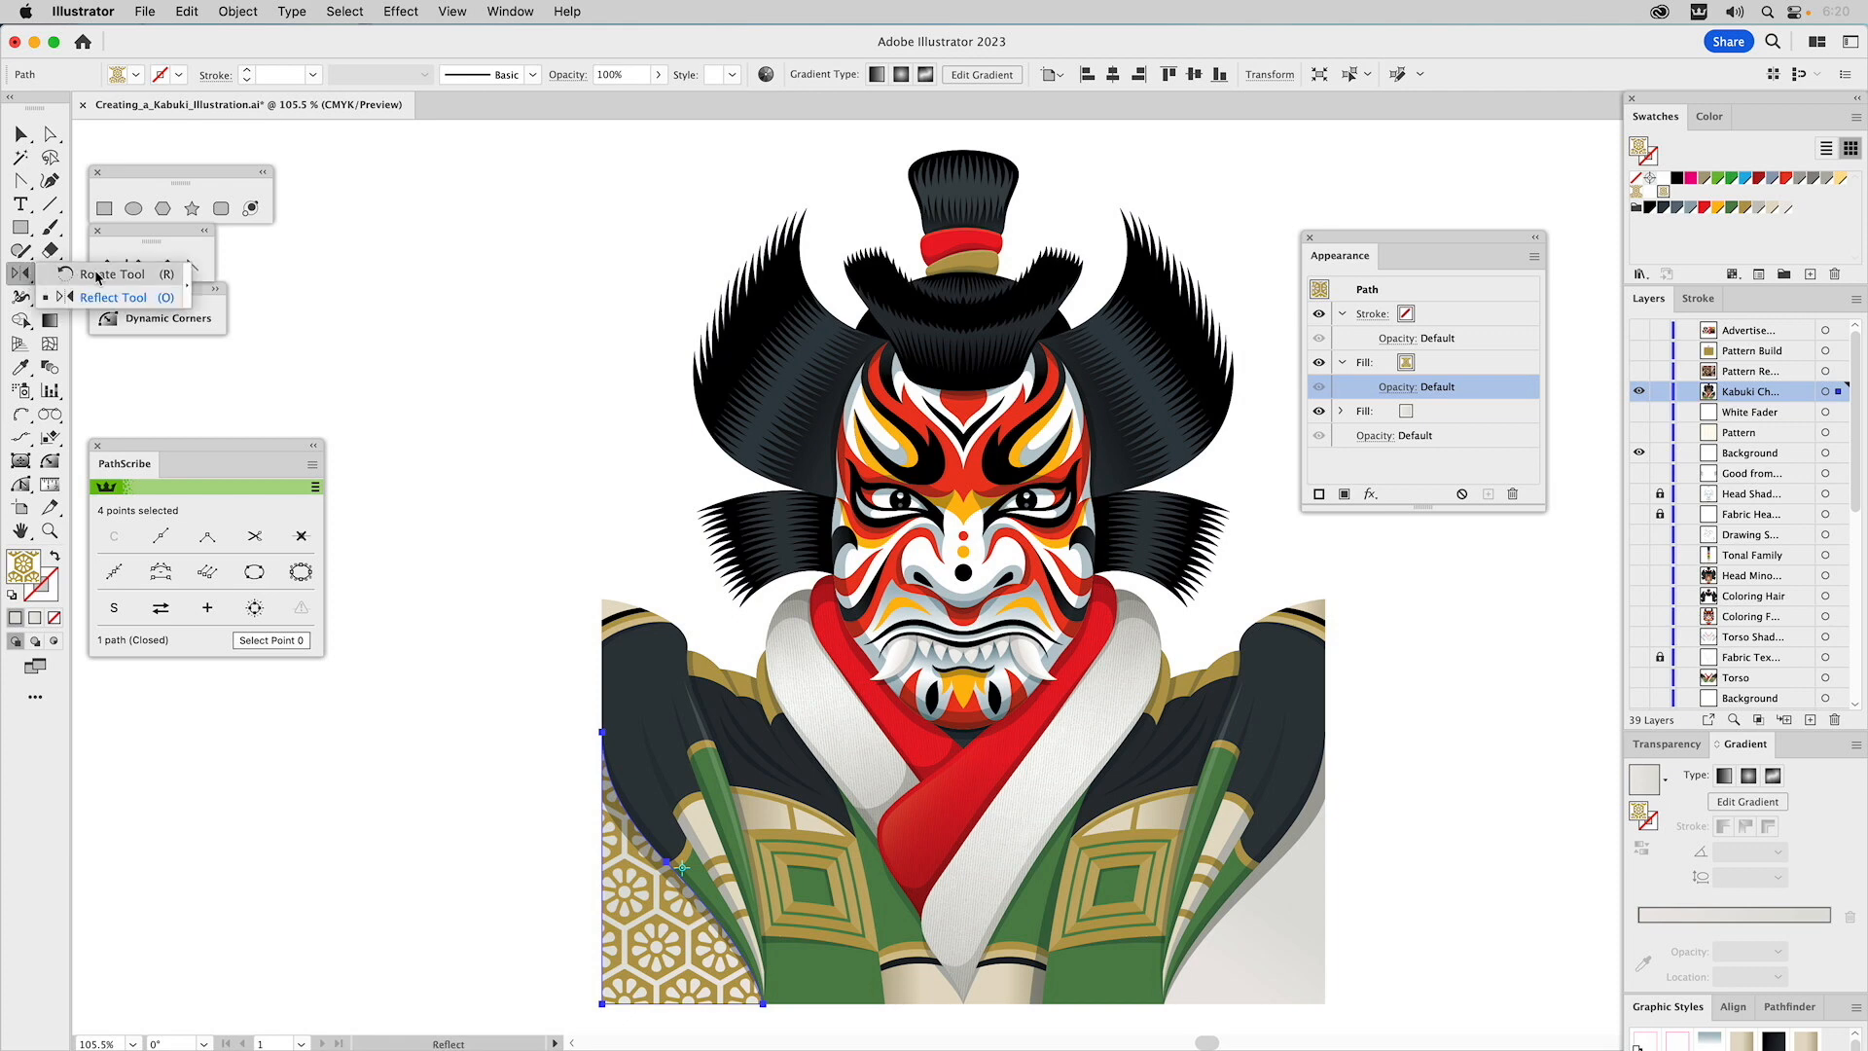
click(96, 277)
double_click(25, 282)
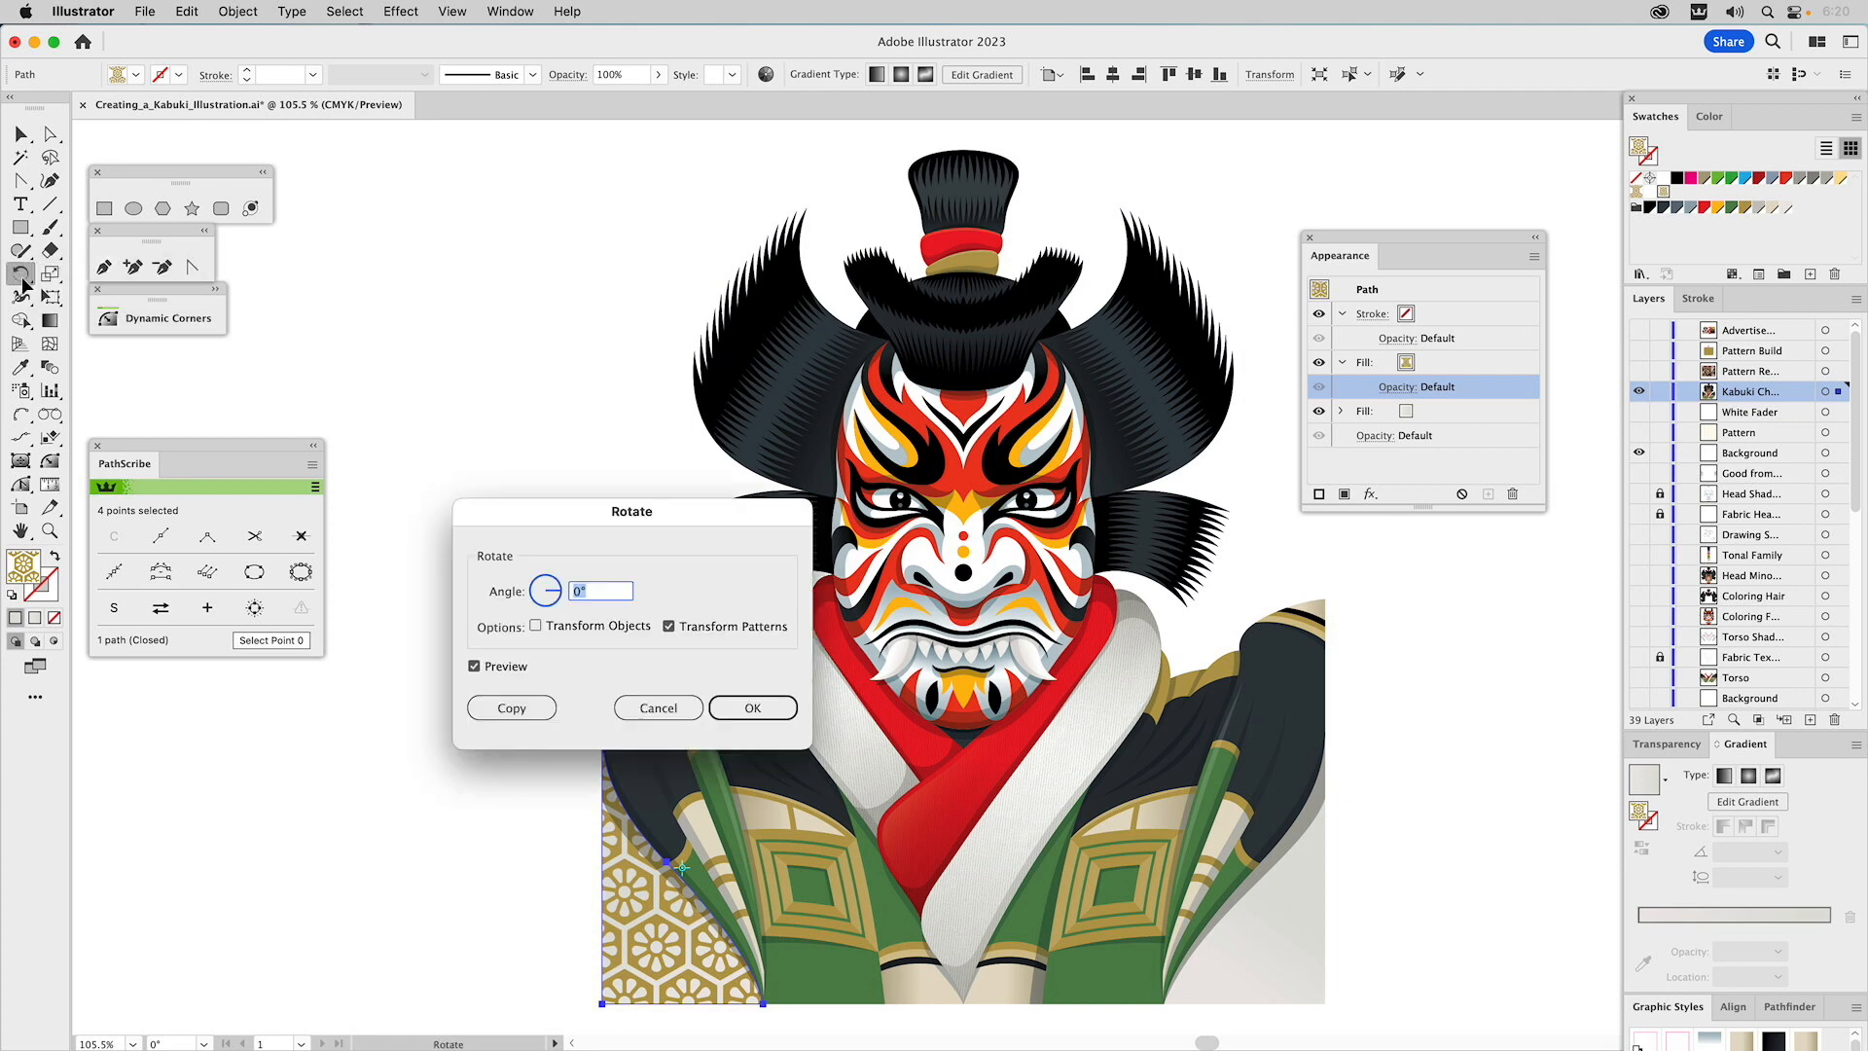
click(581, 626)
click(597, 626)
drag(706, 524, 1052, 665)
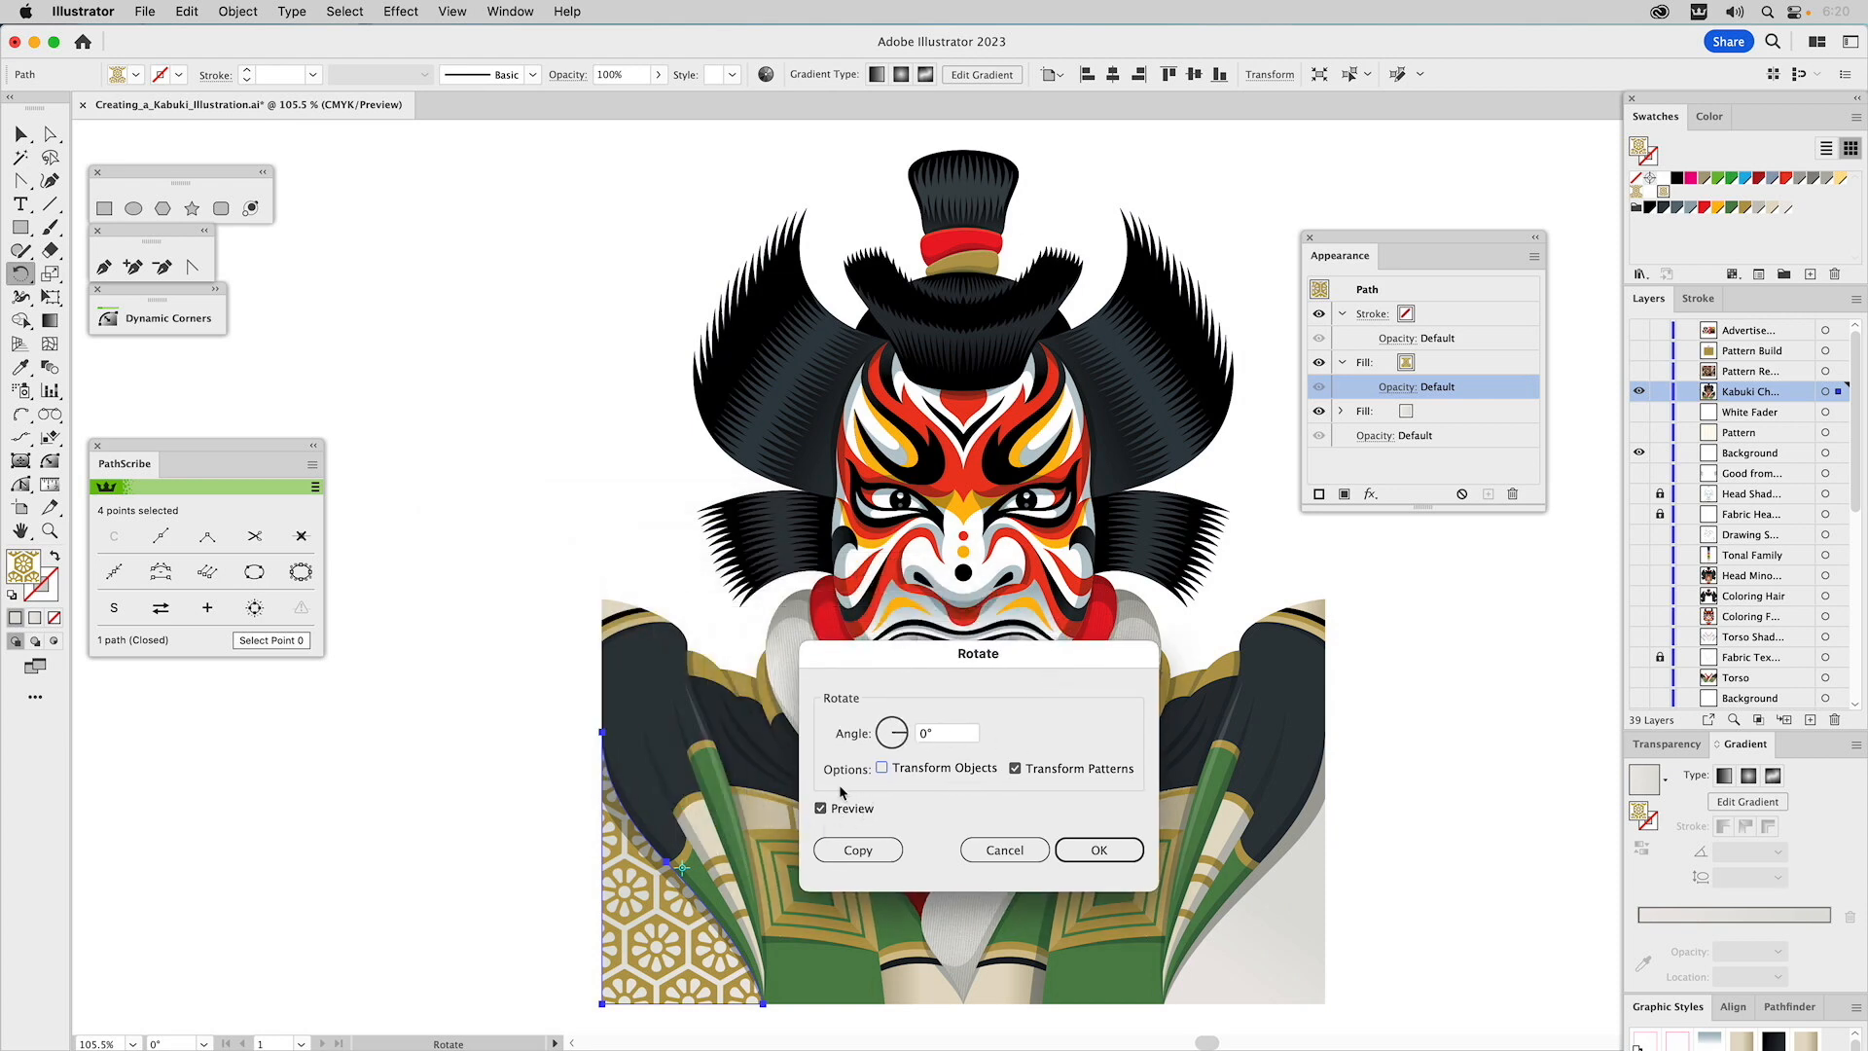
click(904, 729)
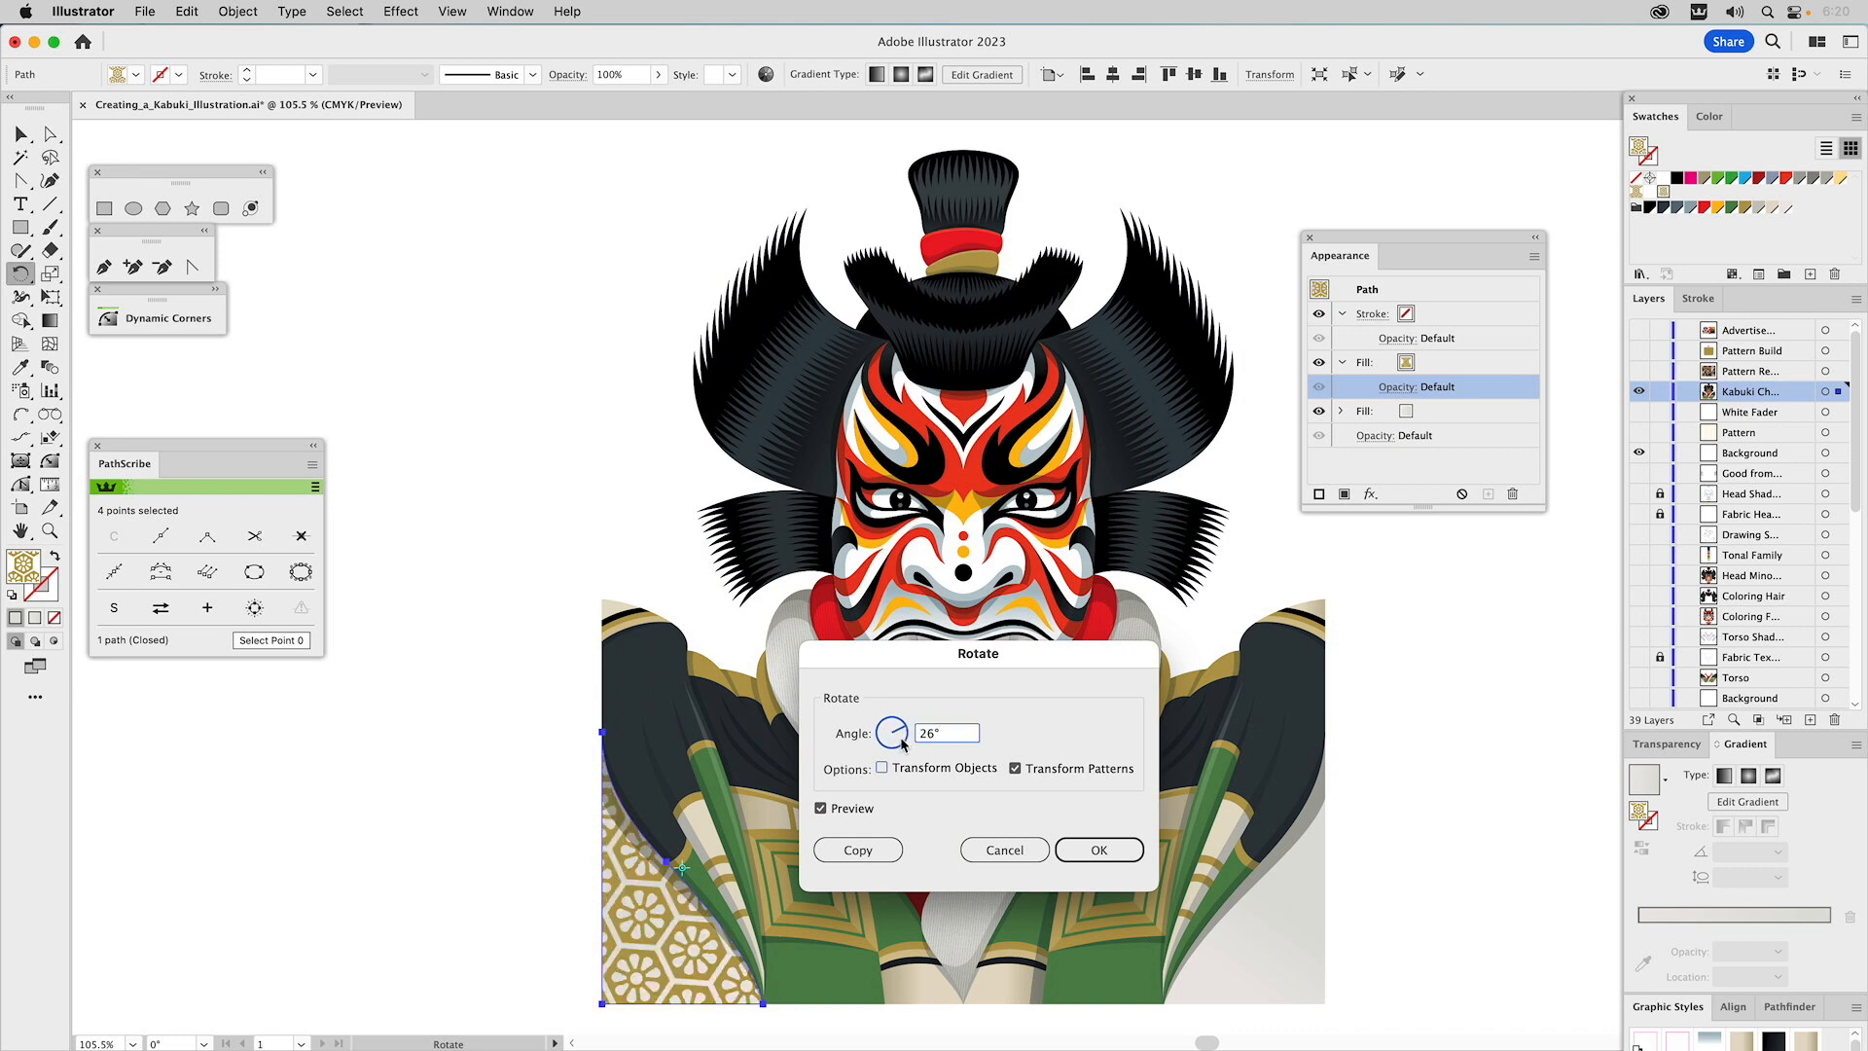
click(1098, 849)
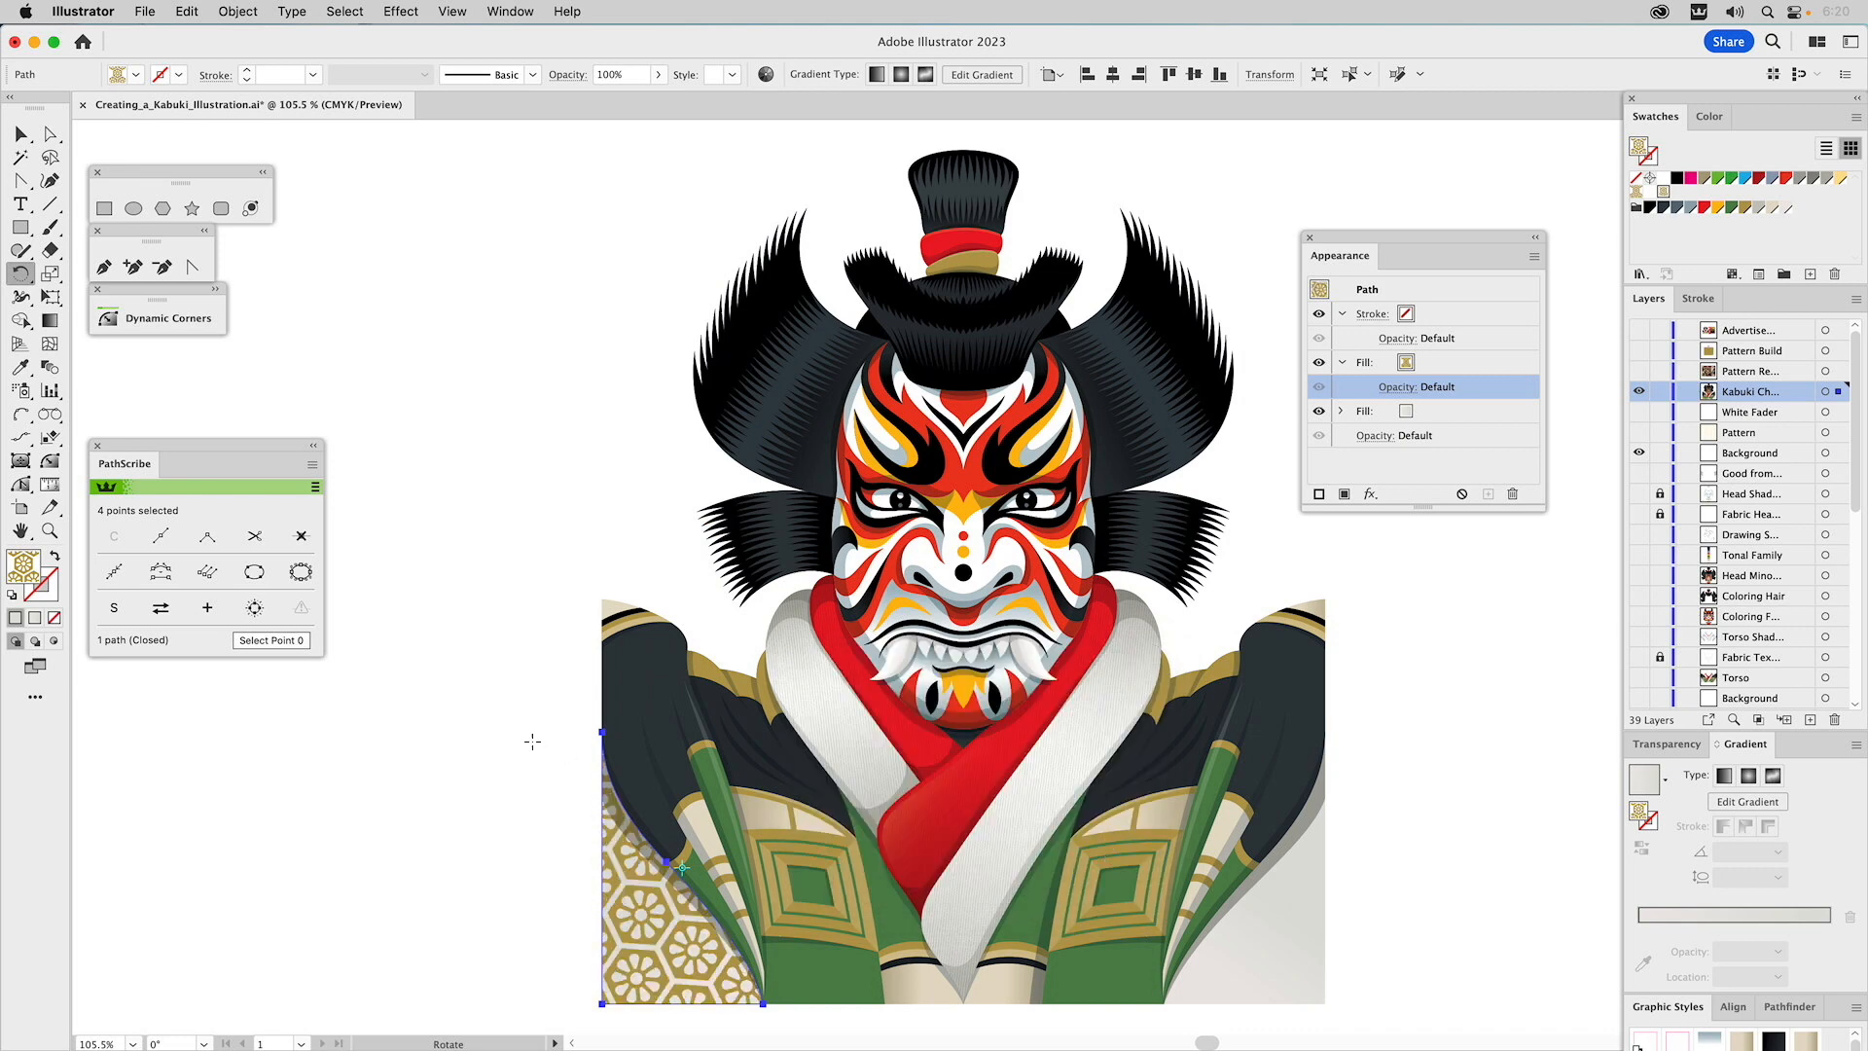
key(v)
click(492, 723)
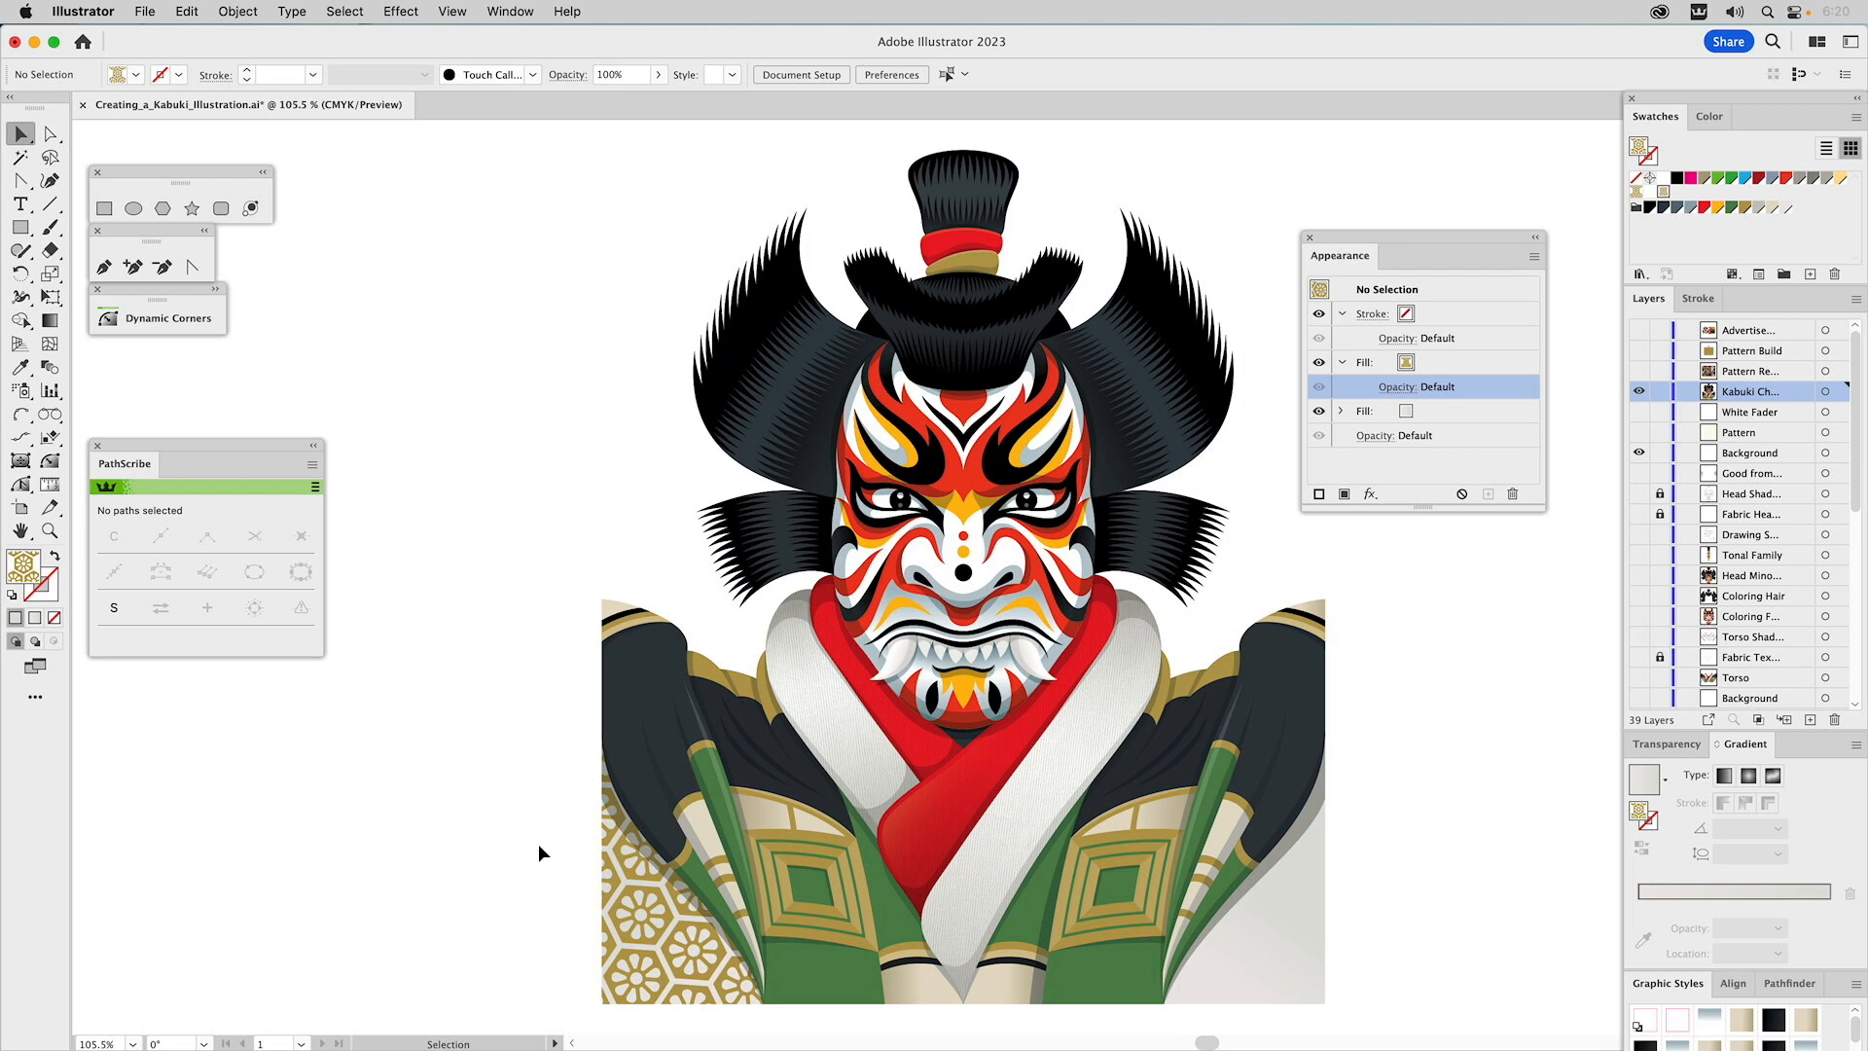
Delete the artwork's lower-left patterned shape and show the hidden 70% Multiply pattern fill on the matching lower-right shape.
click(615, 921)
key(Delete)
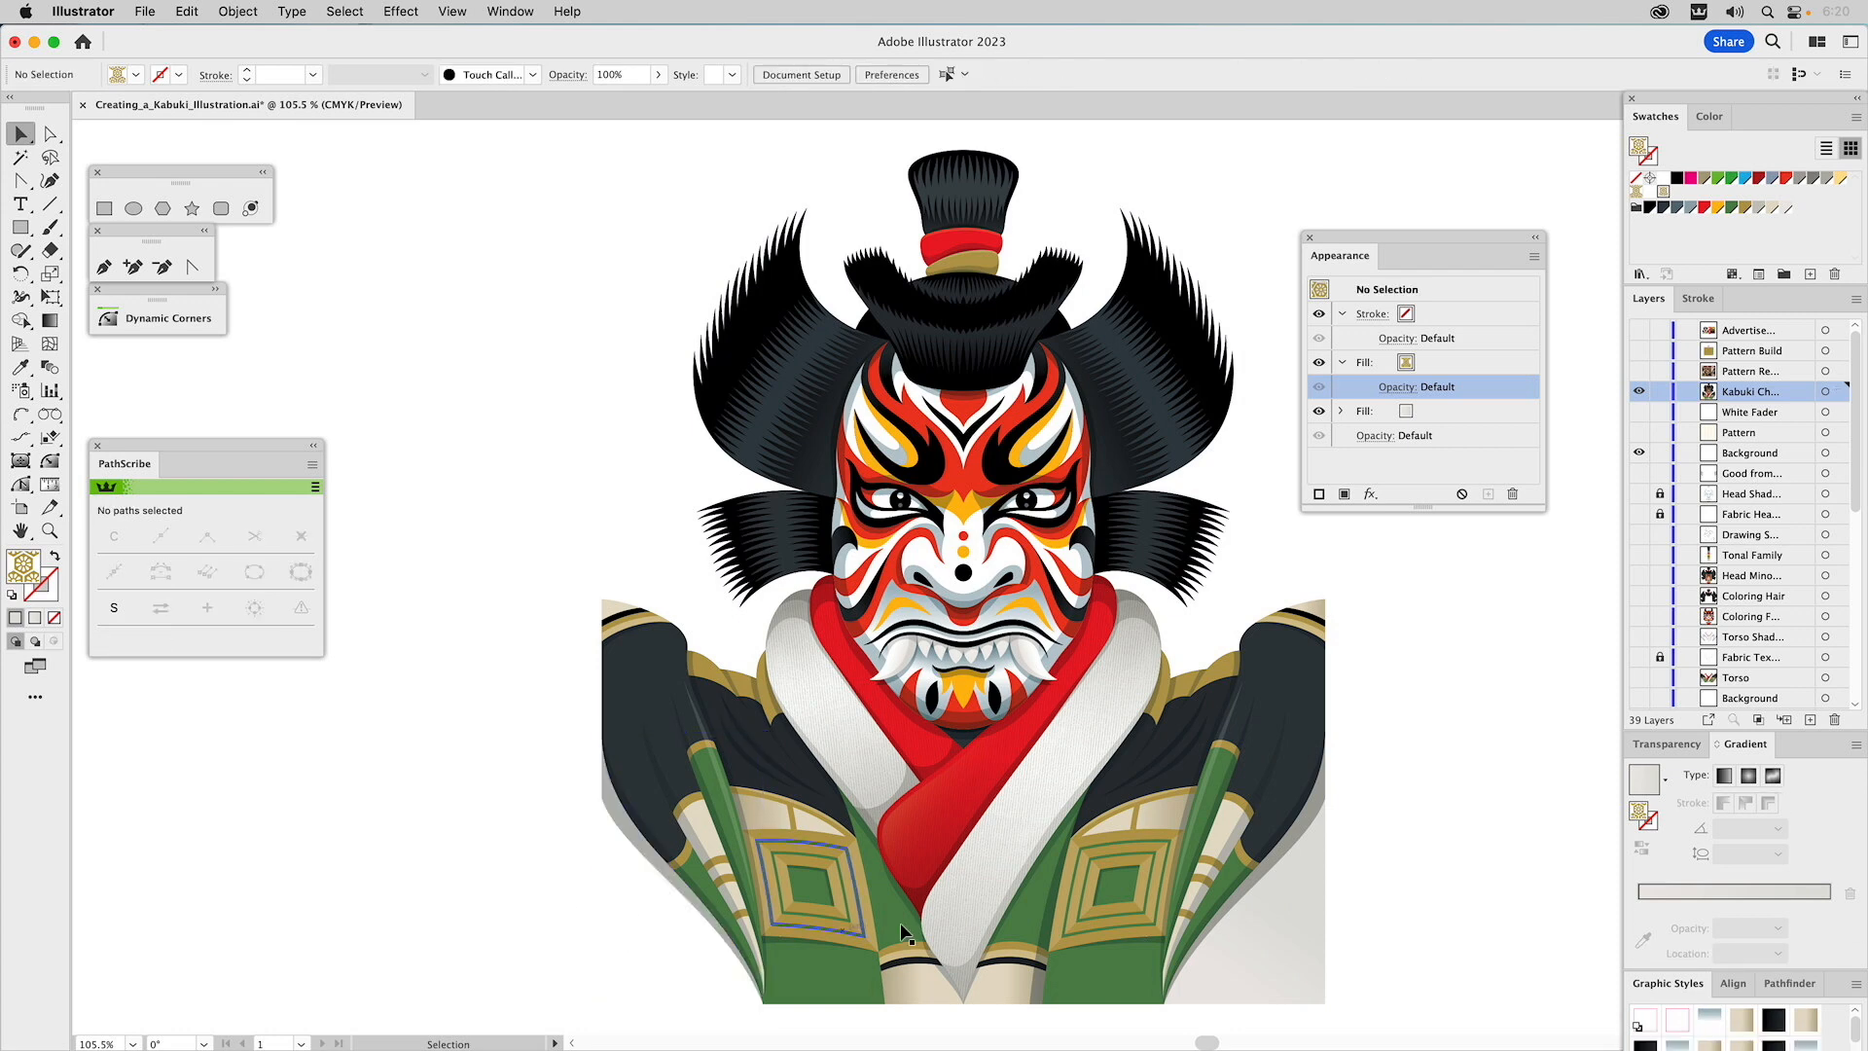
click(1295, 954)
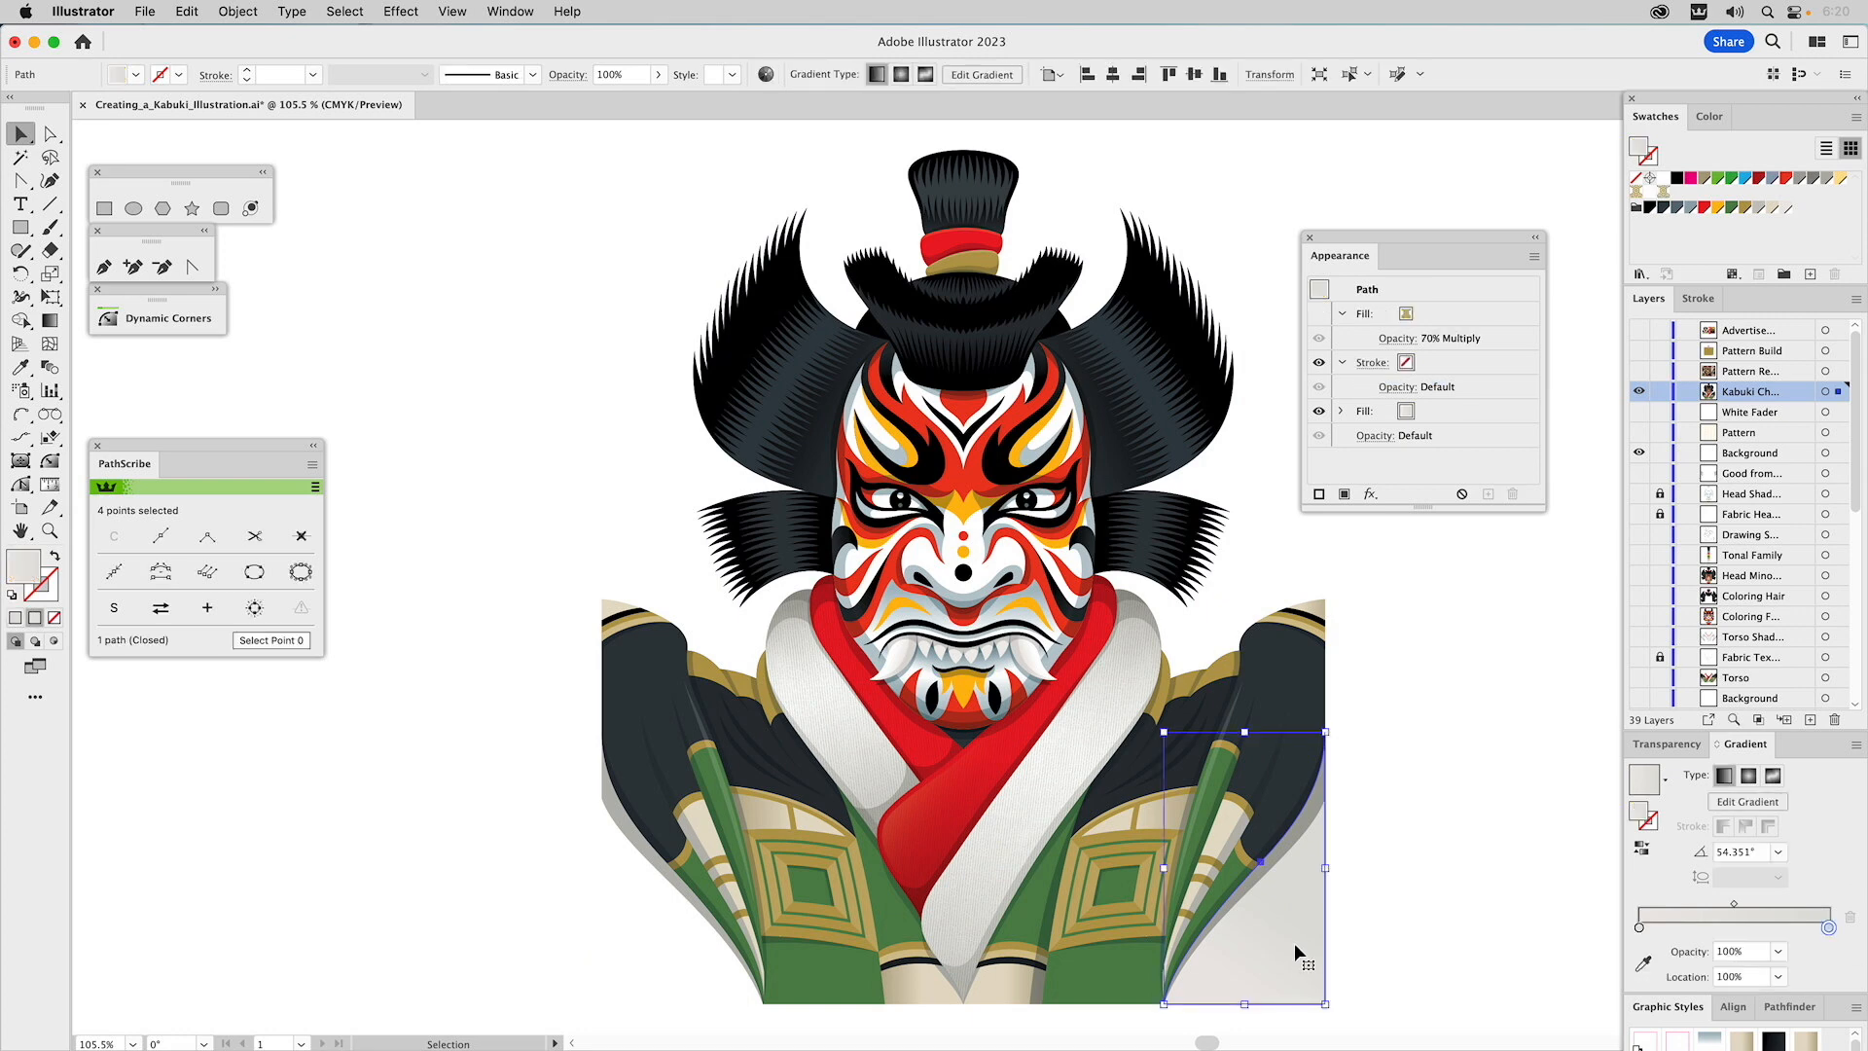
click(1321, 320)
click(1321, 316)
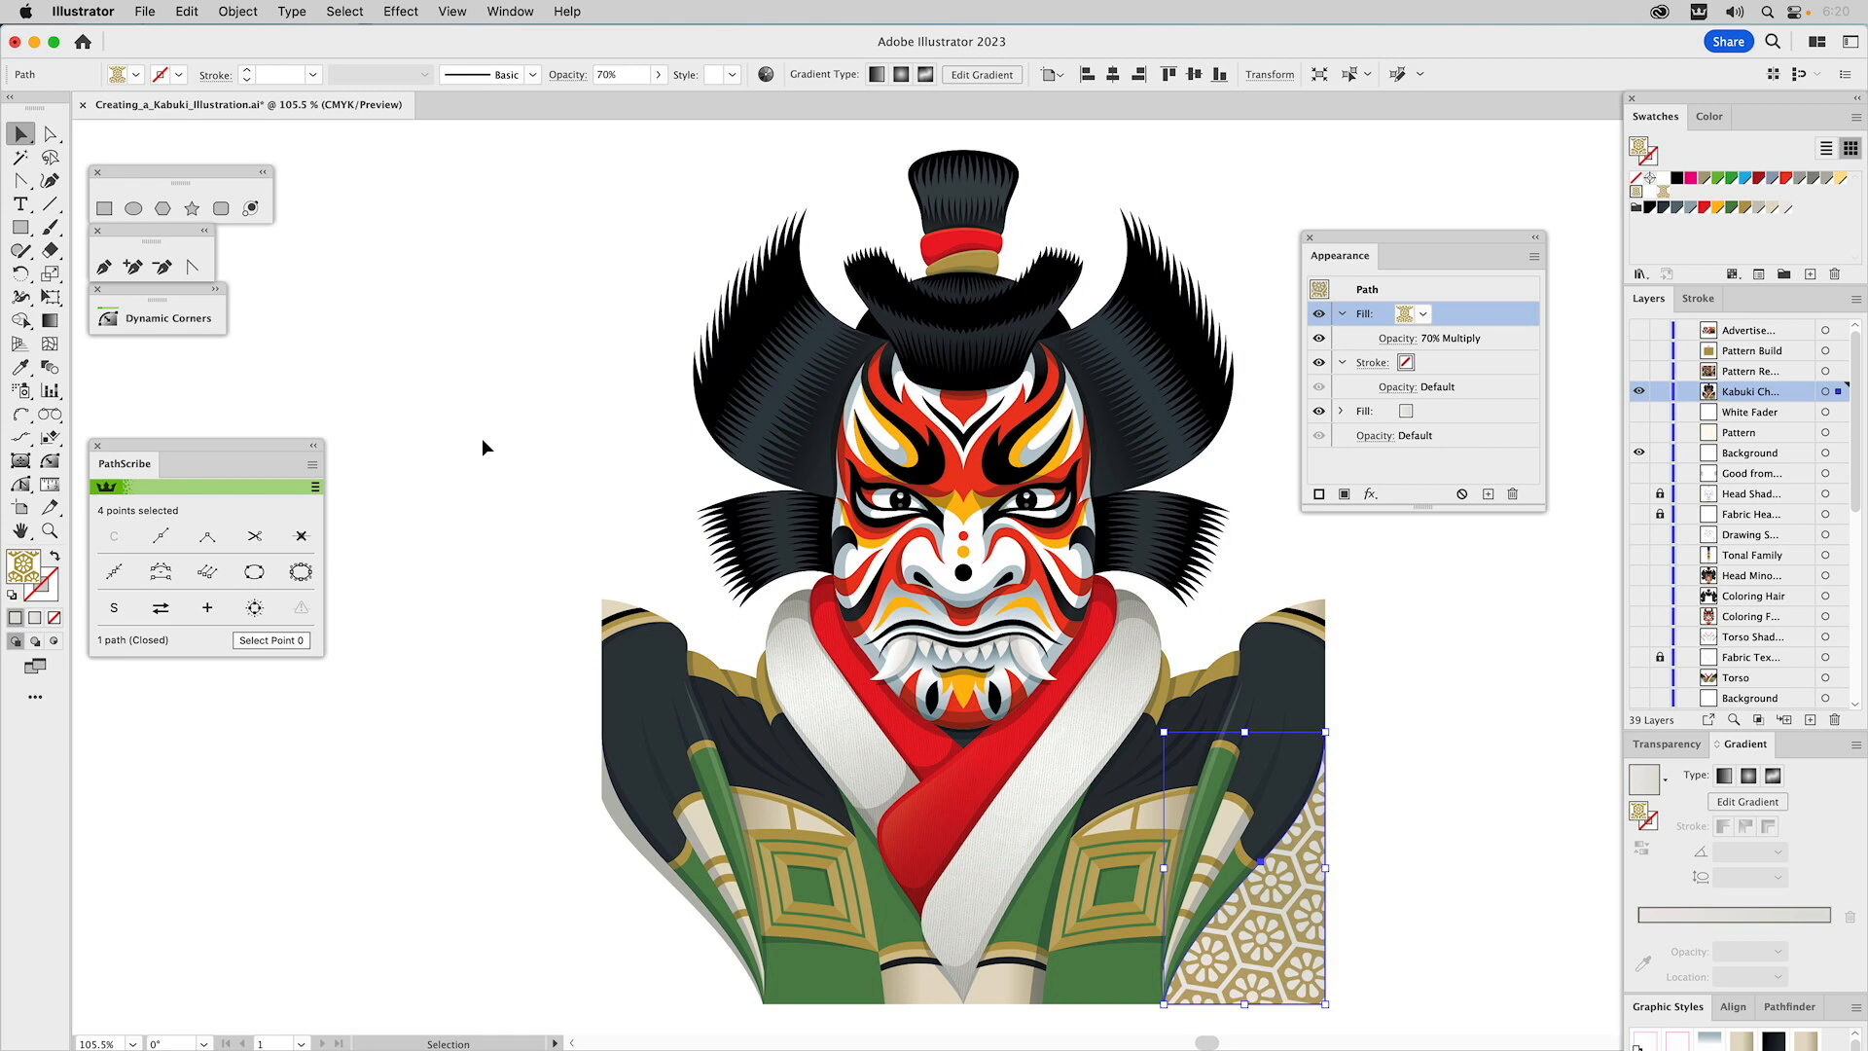
Reflect a copy of the lower-right patterned shape across the vertical axis through the middle of the face.
click(22, 276)
drag(22, 275, 78, 298)
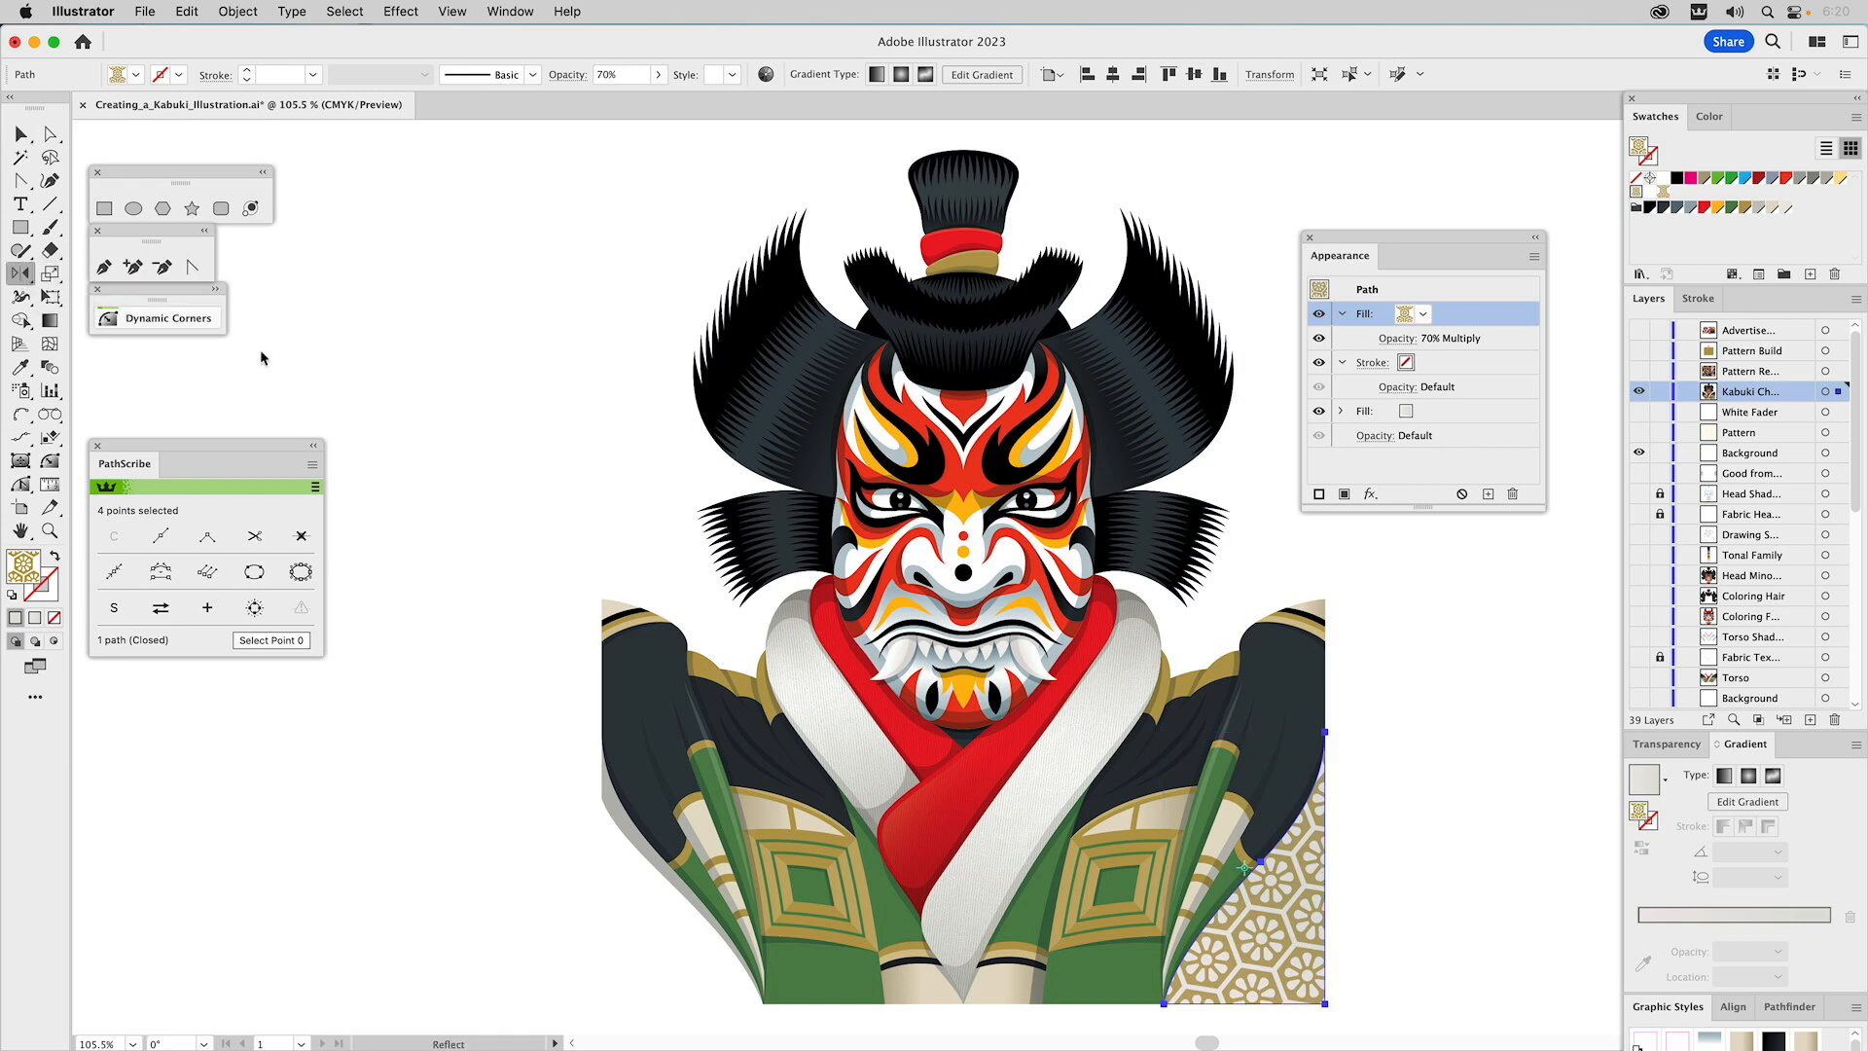
click(963, 593)
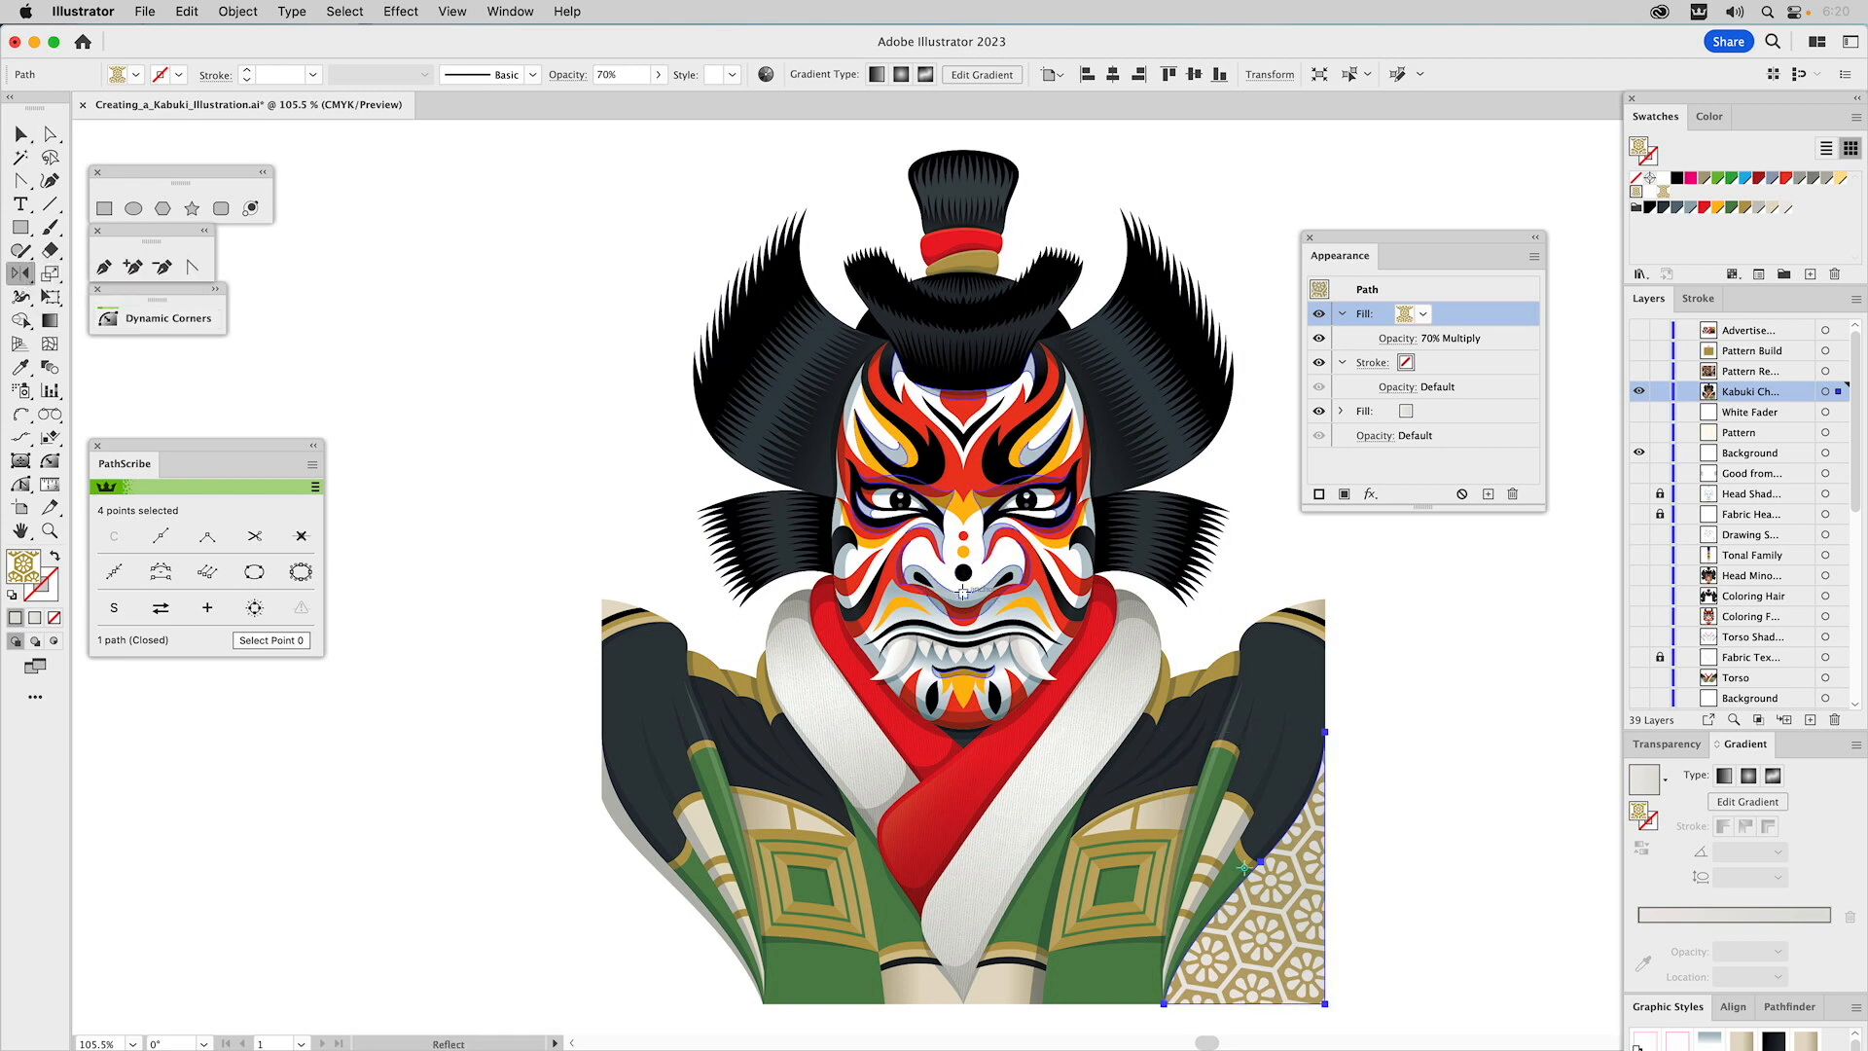
alt+shift+click(964, 689)
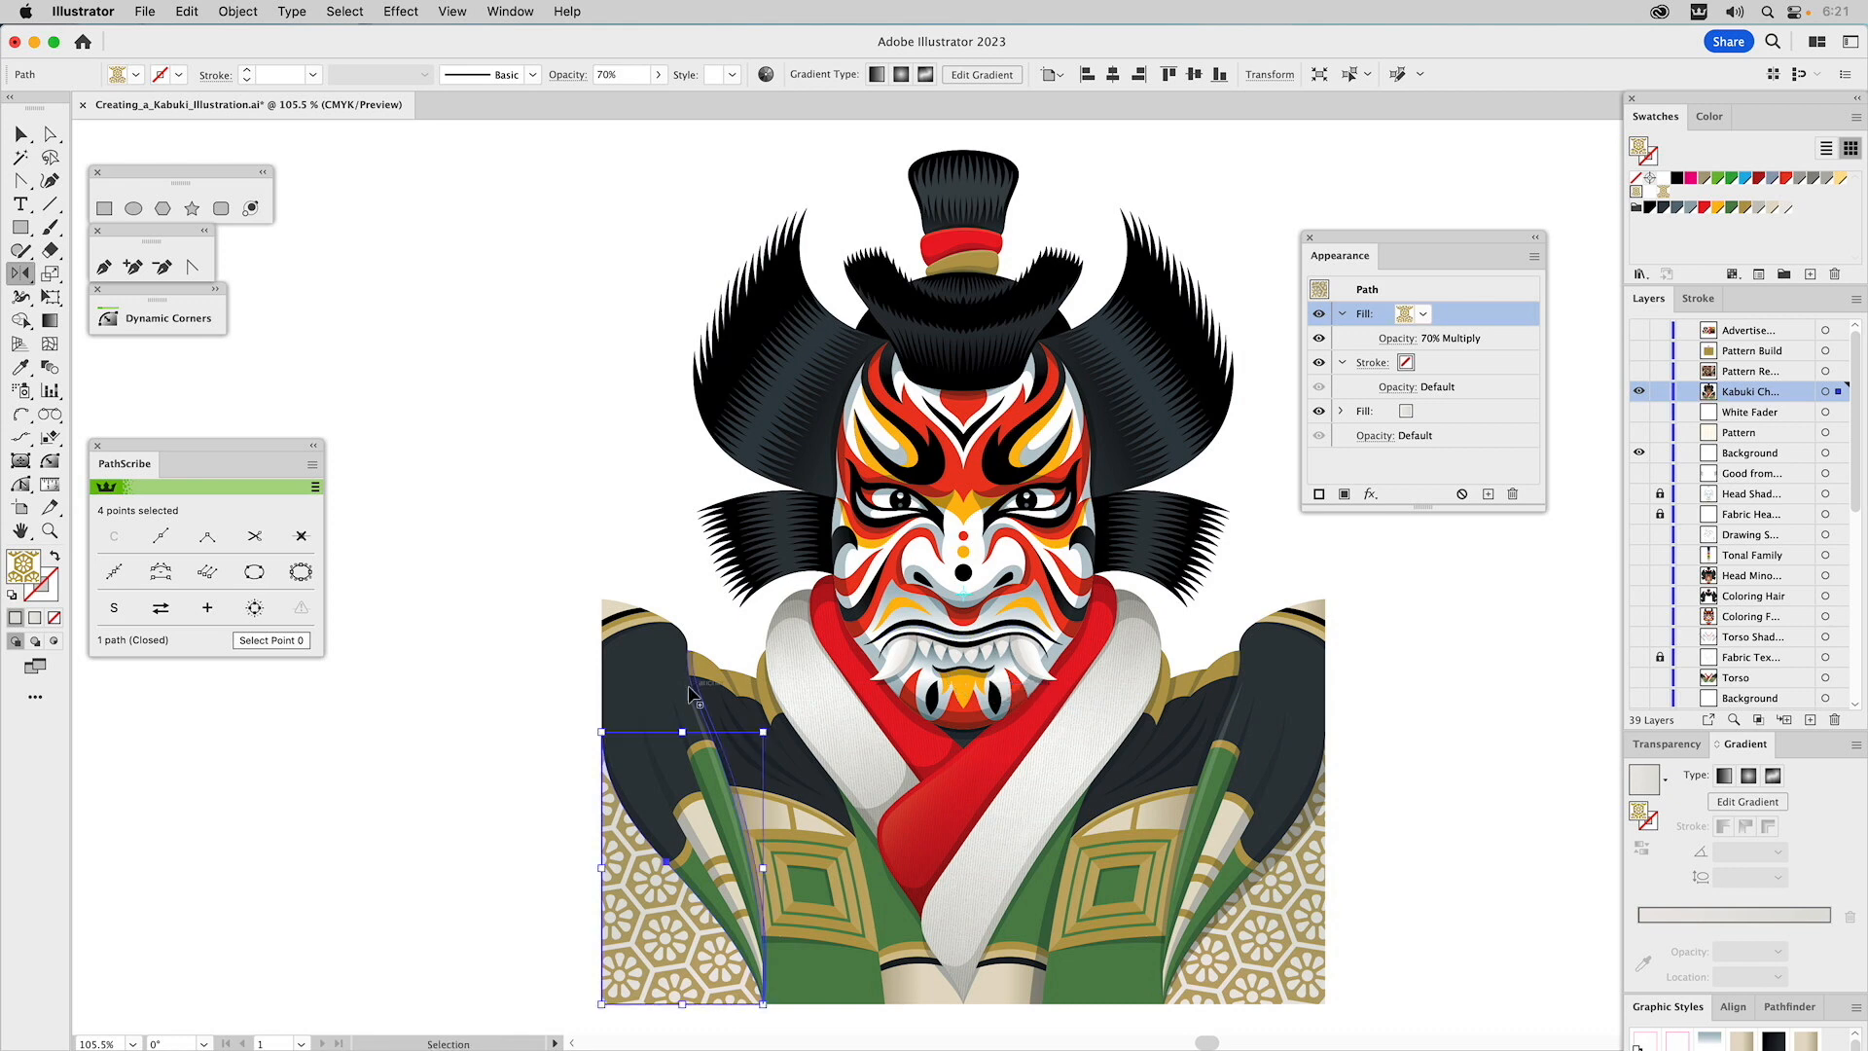
Delete the mirrored patterned shape and undo the deletion.
key(Delete)
key(v)
click(623, 767)
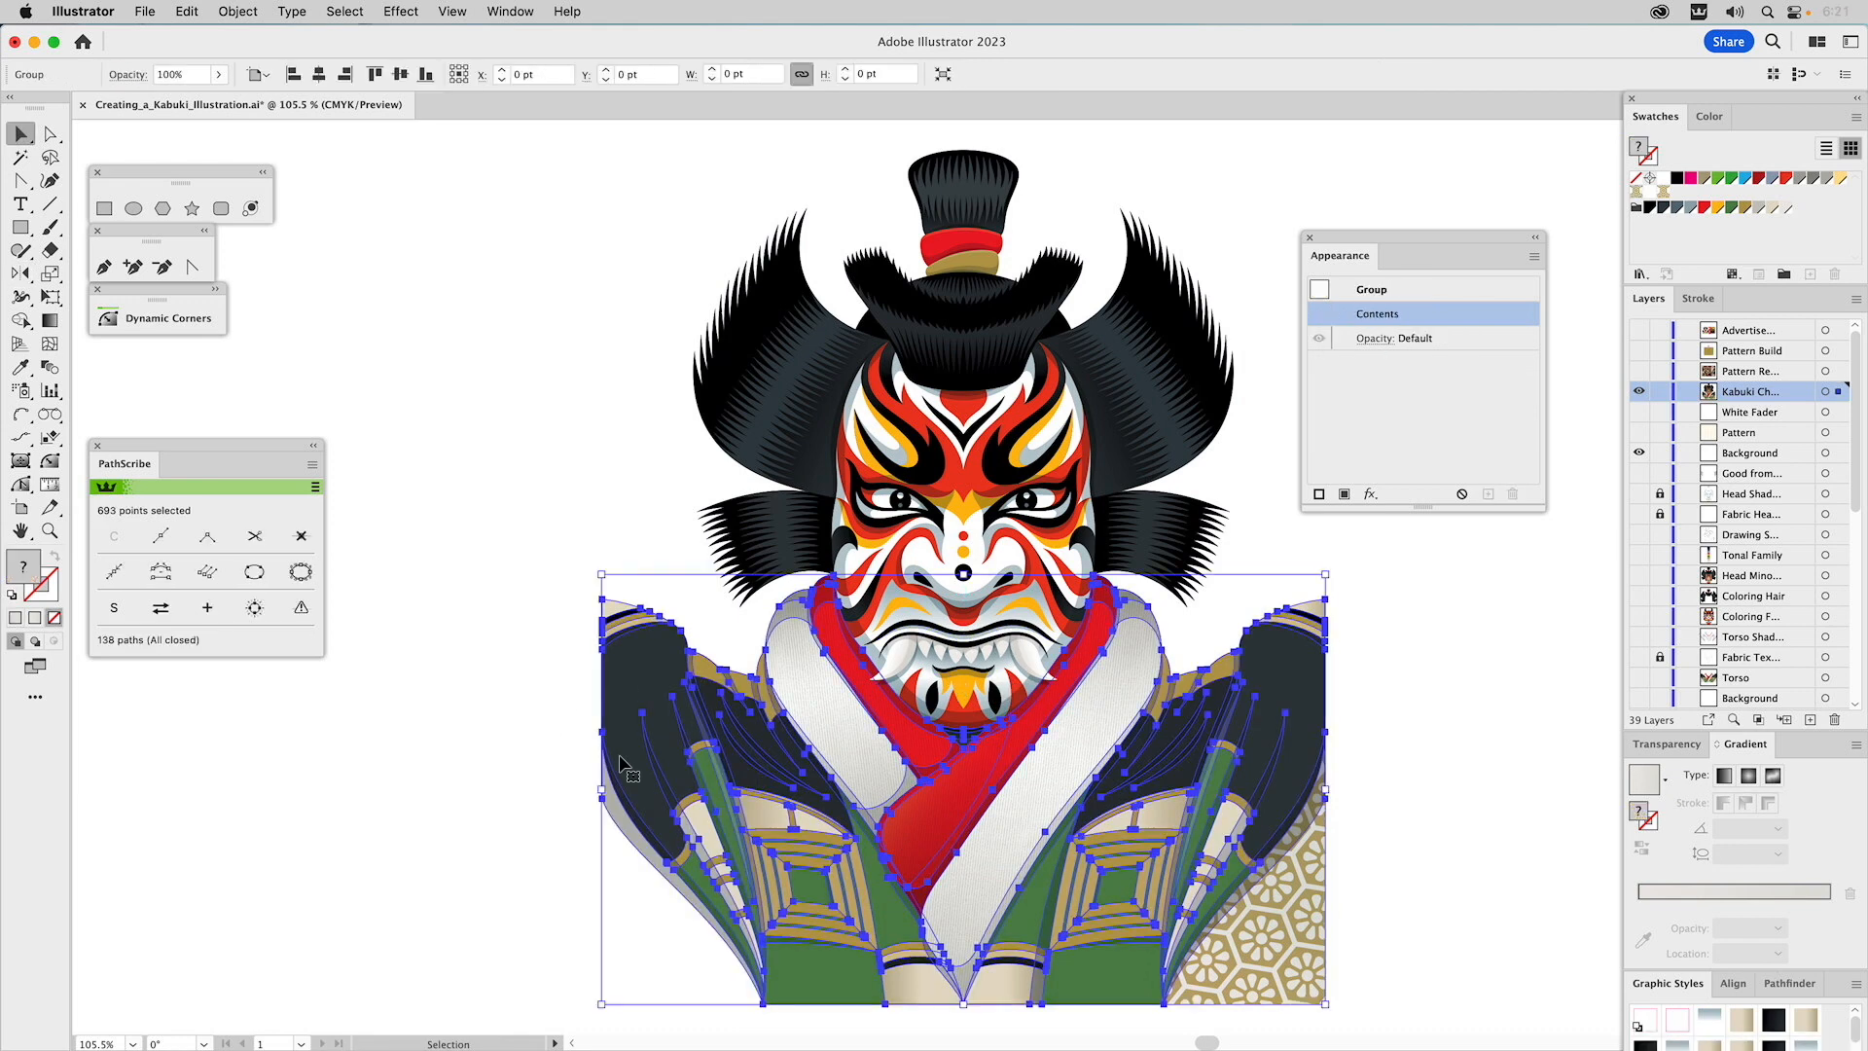
key(super+z)
Dock the Appearance panel alongside Transparency and Gradient, and show the Pattern layer.
click(487, 725)
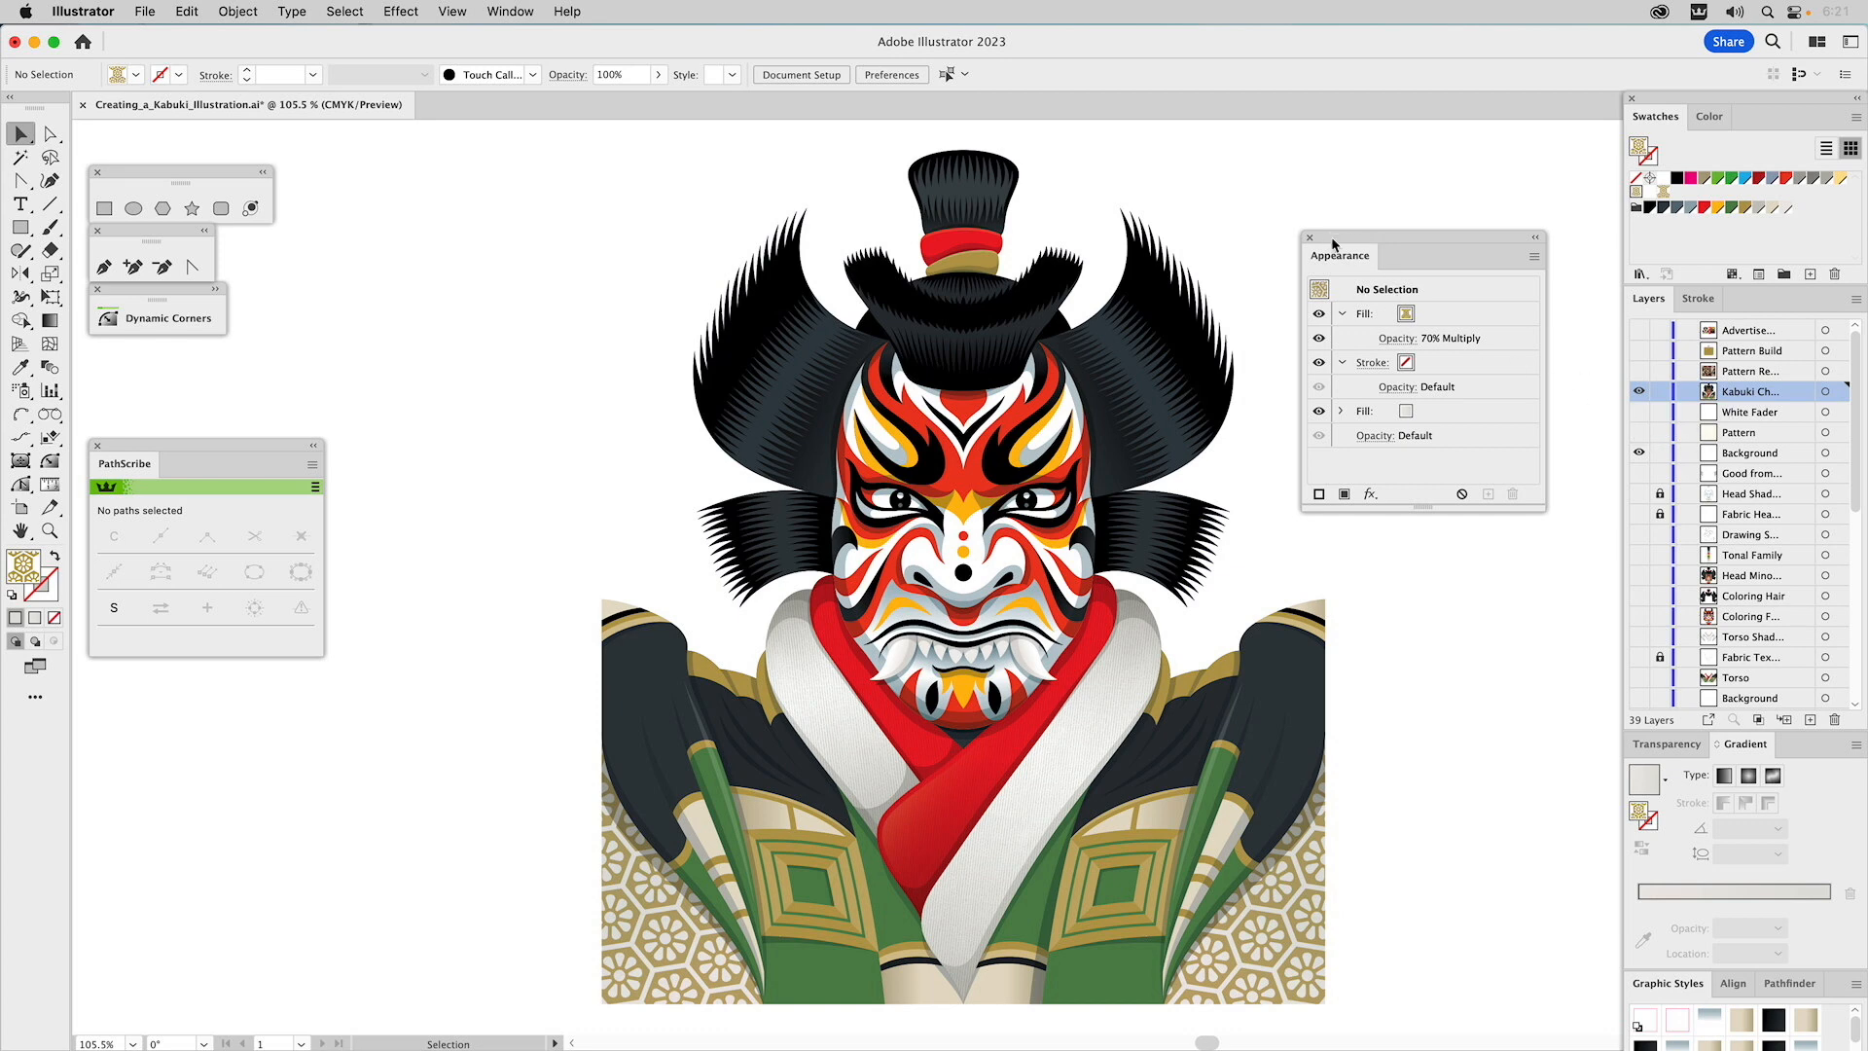
drag(1335, 257, 1815, 747)
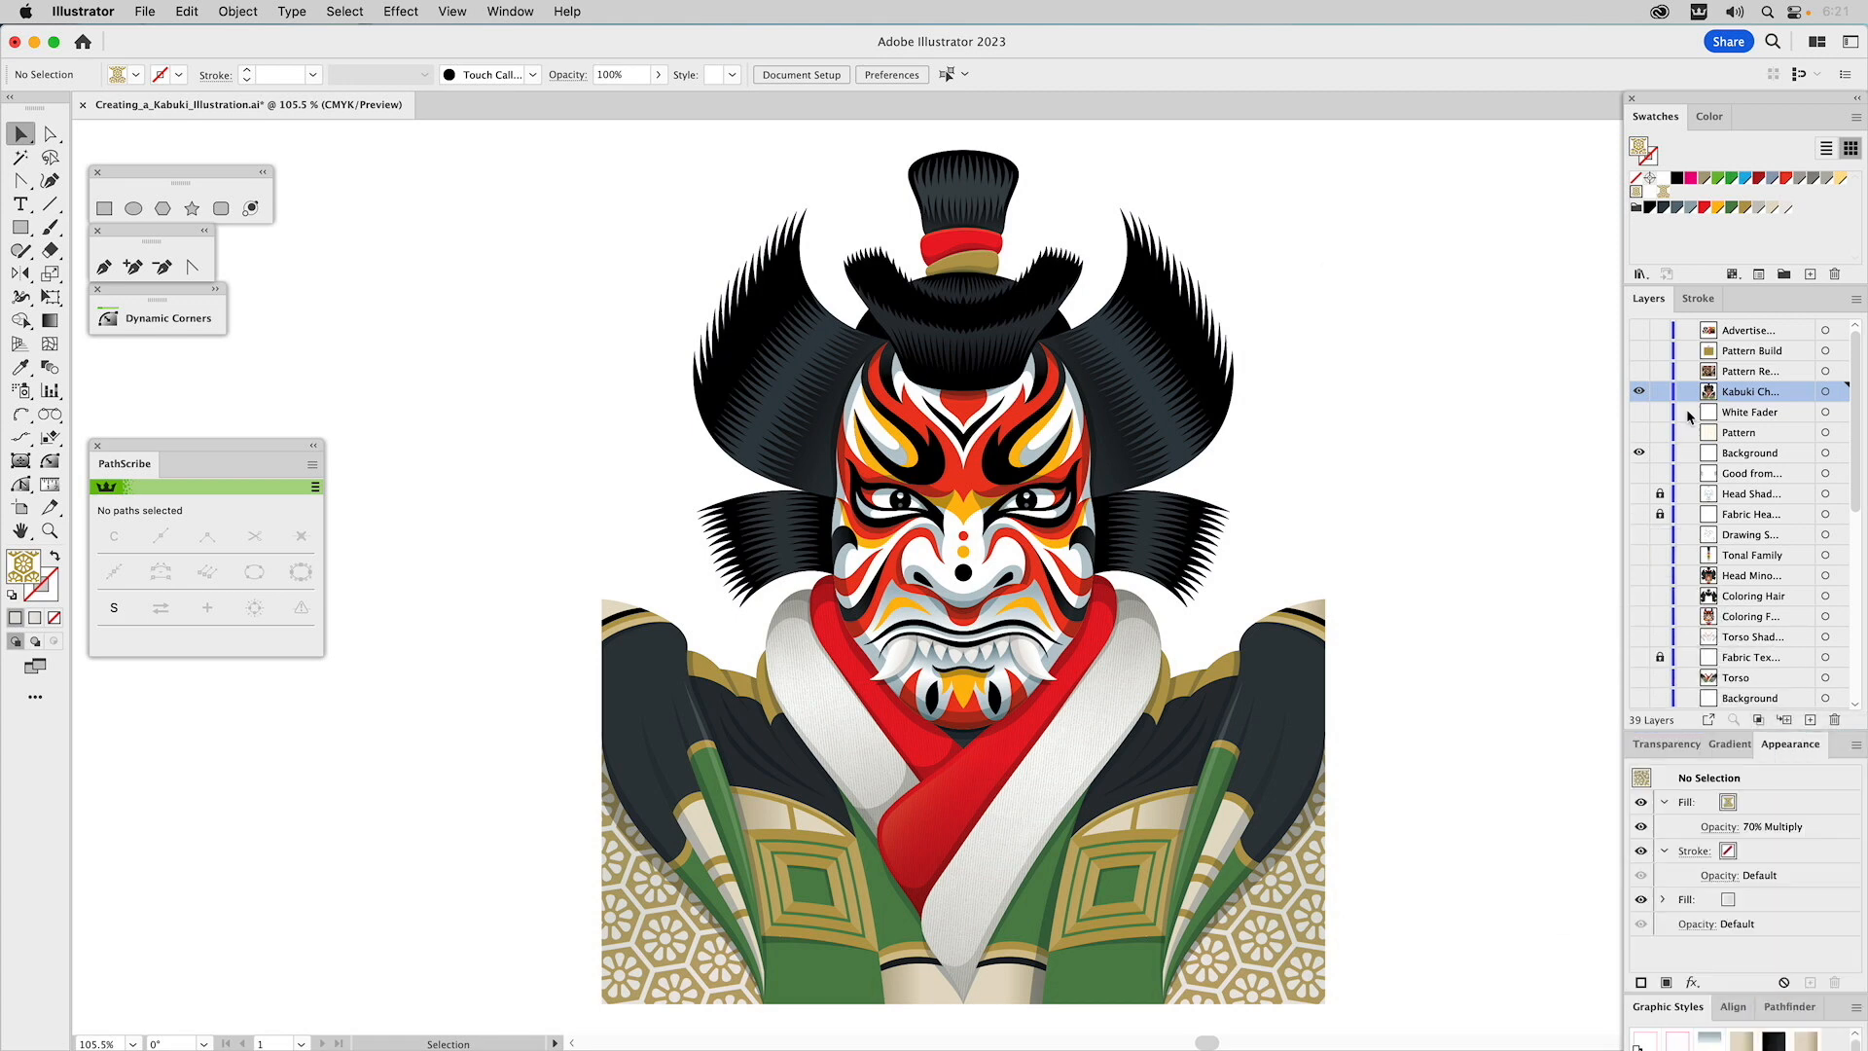
click(1640, 432)
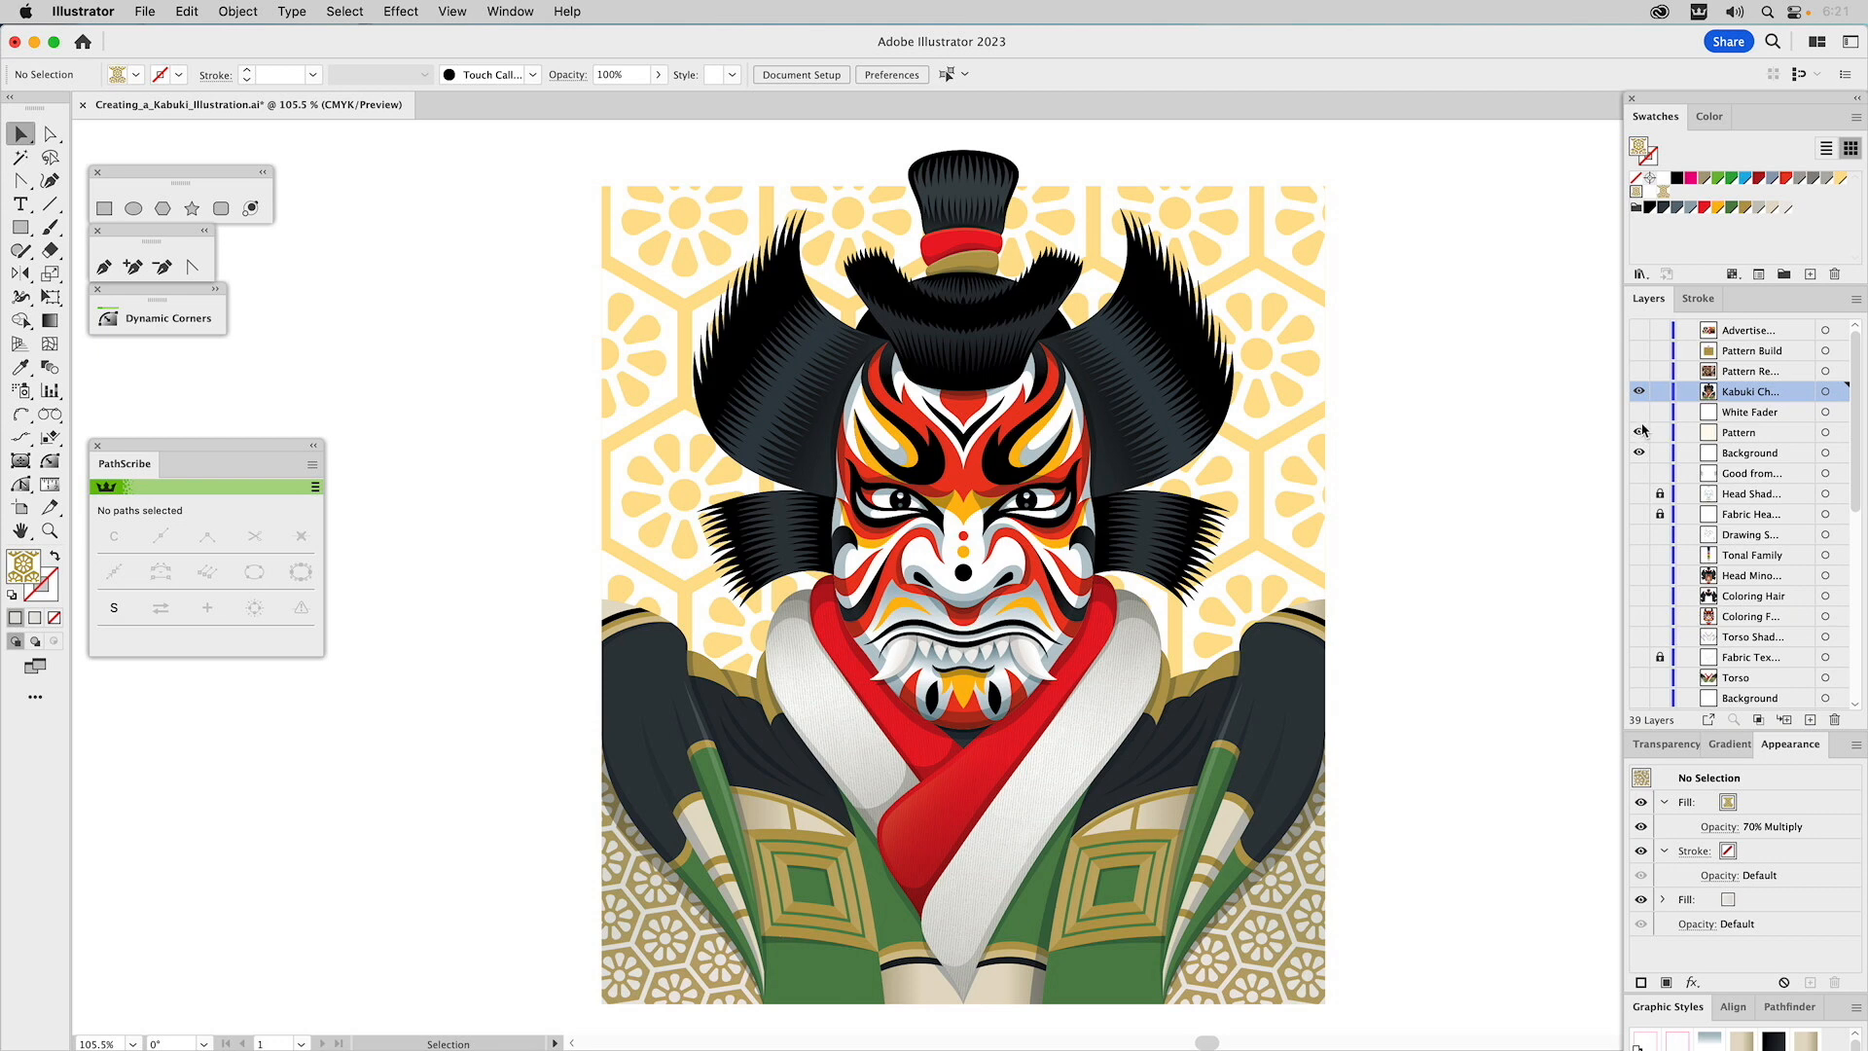
Select the background pattern rectangle and hide and reshow its white fill to examine how the pattern is built.
click(1306, 306)
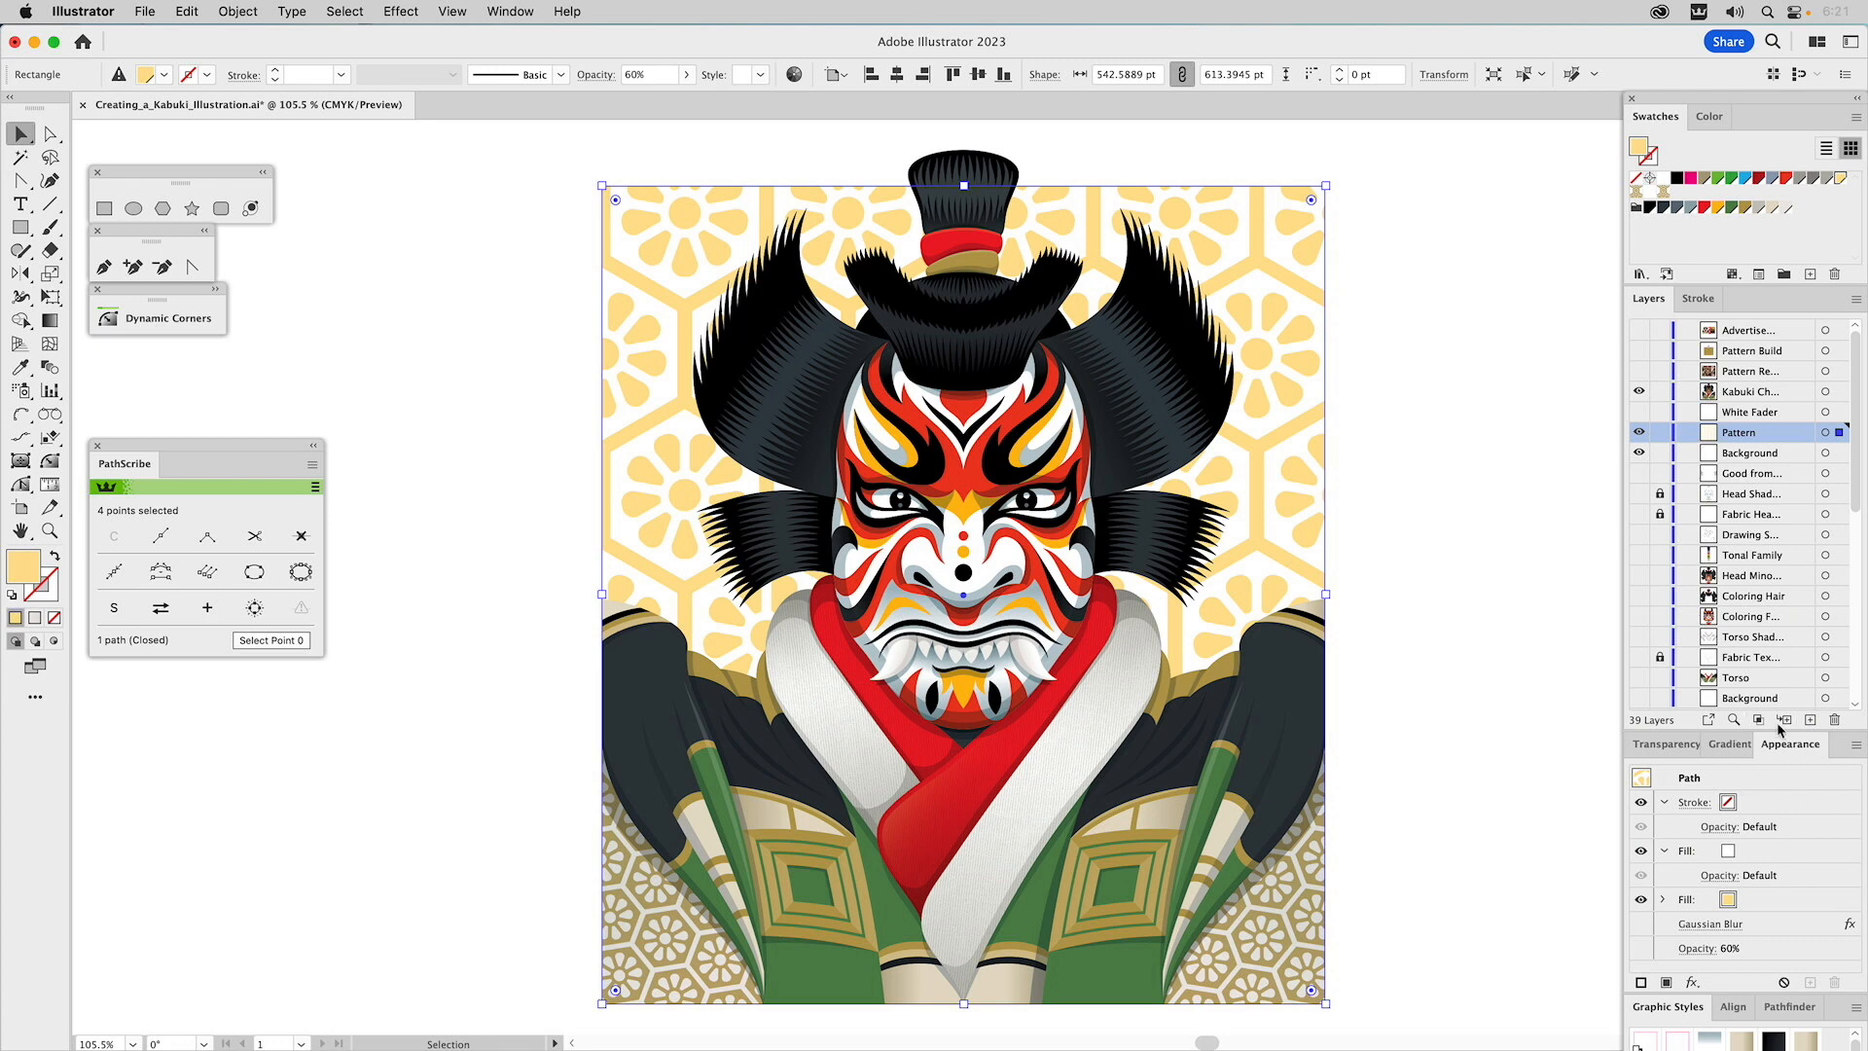
click(1641, 852)
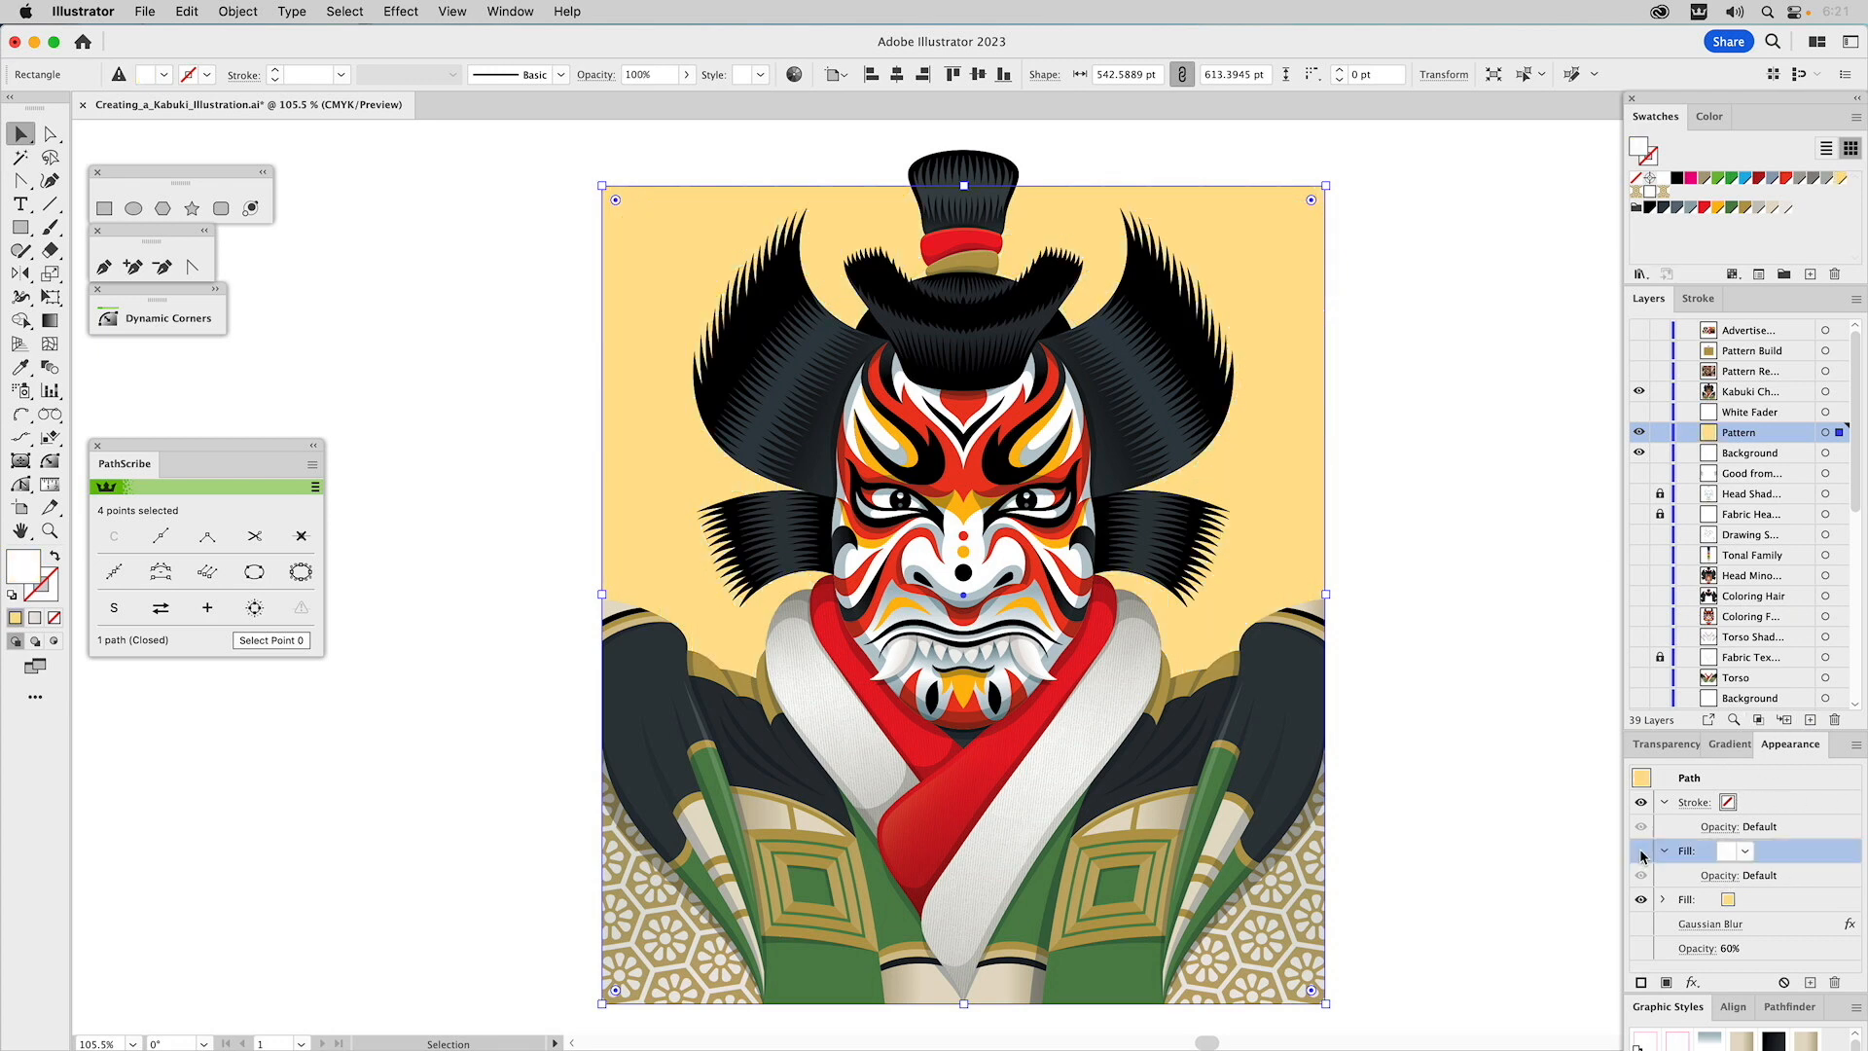
click(1641, 852)
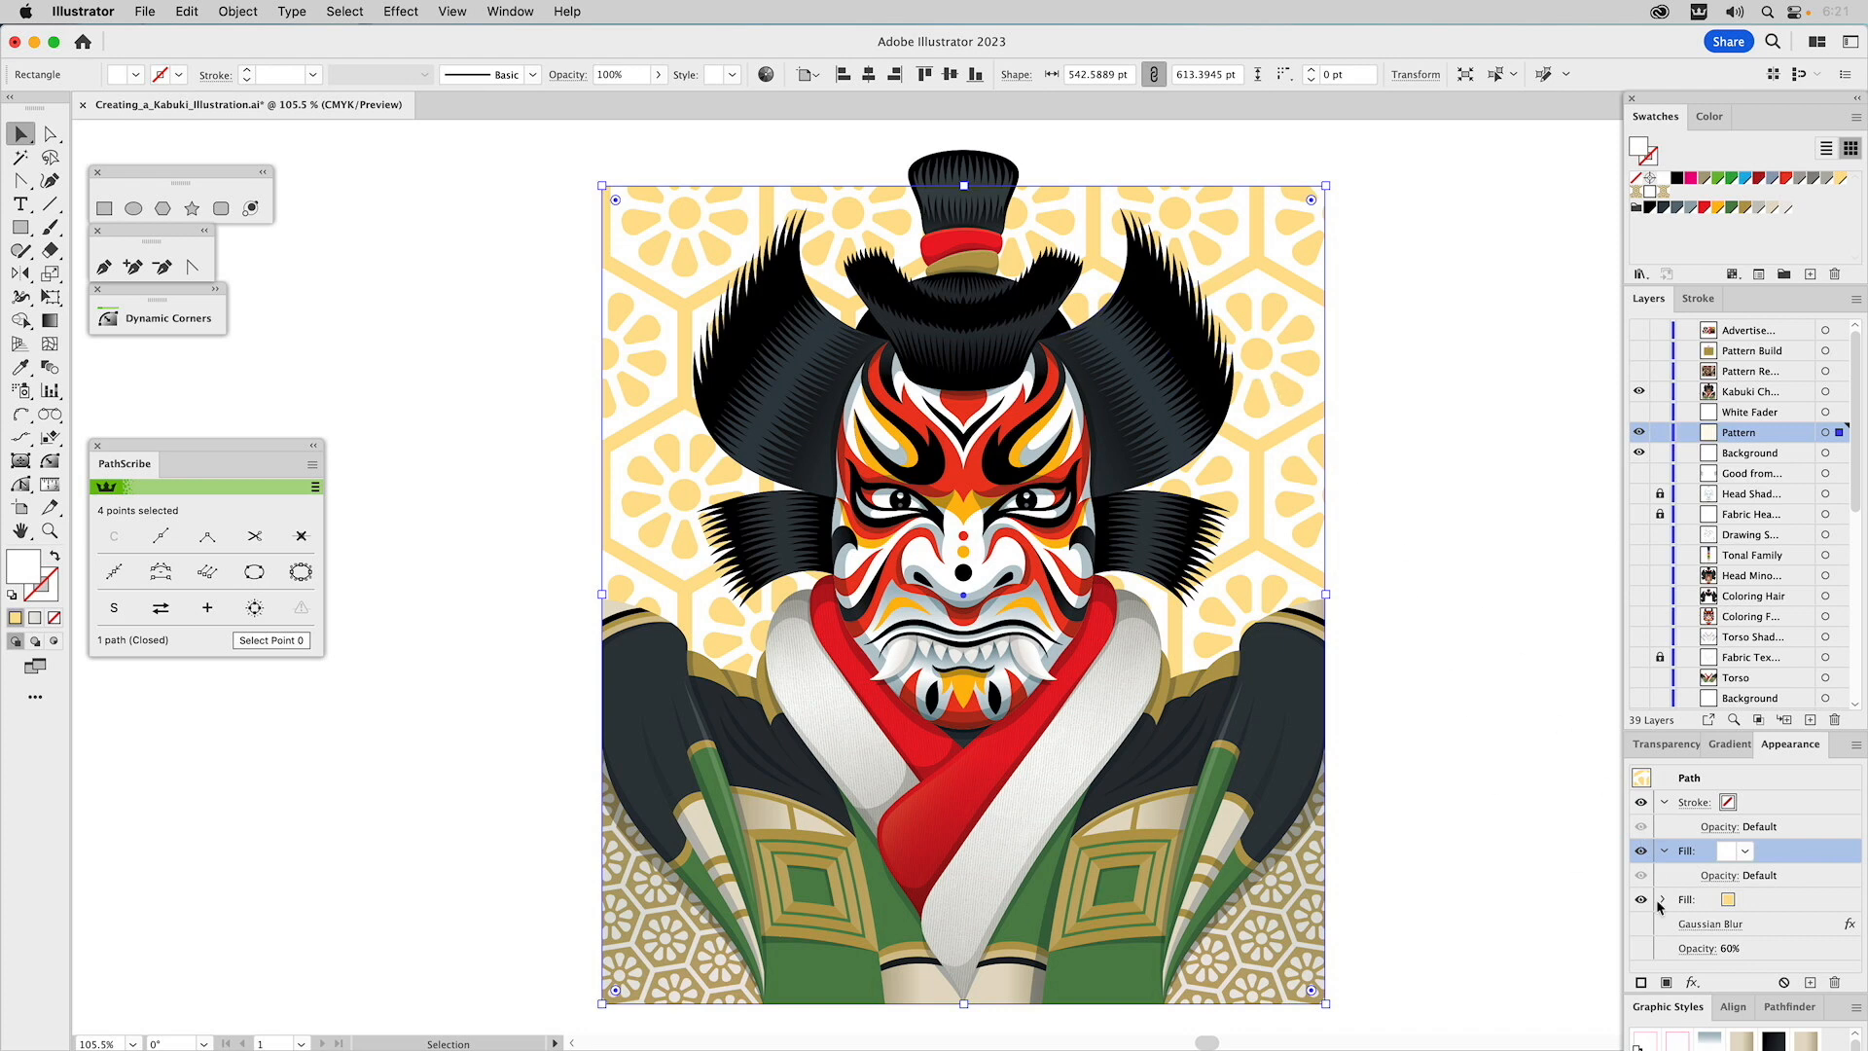
Turn on the Gaussian Blur effect and the 60% opacity for the background pattern rectangle, and deselect it.
click(1642, 924)
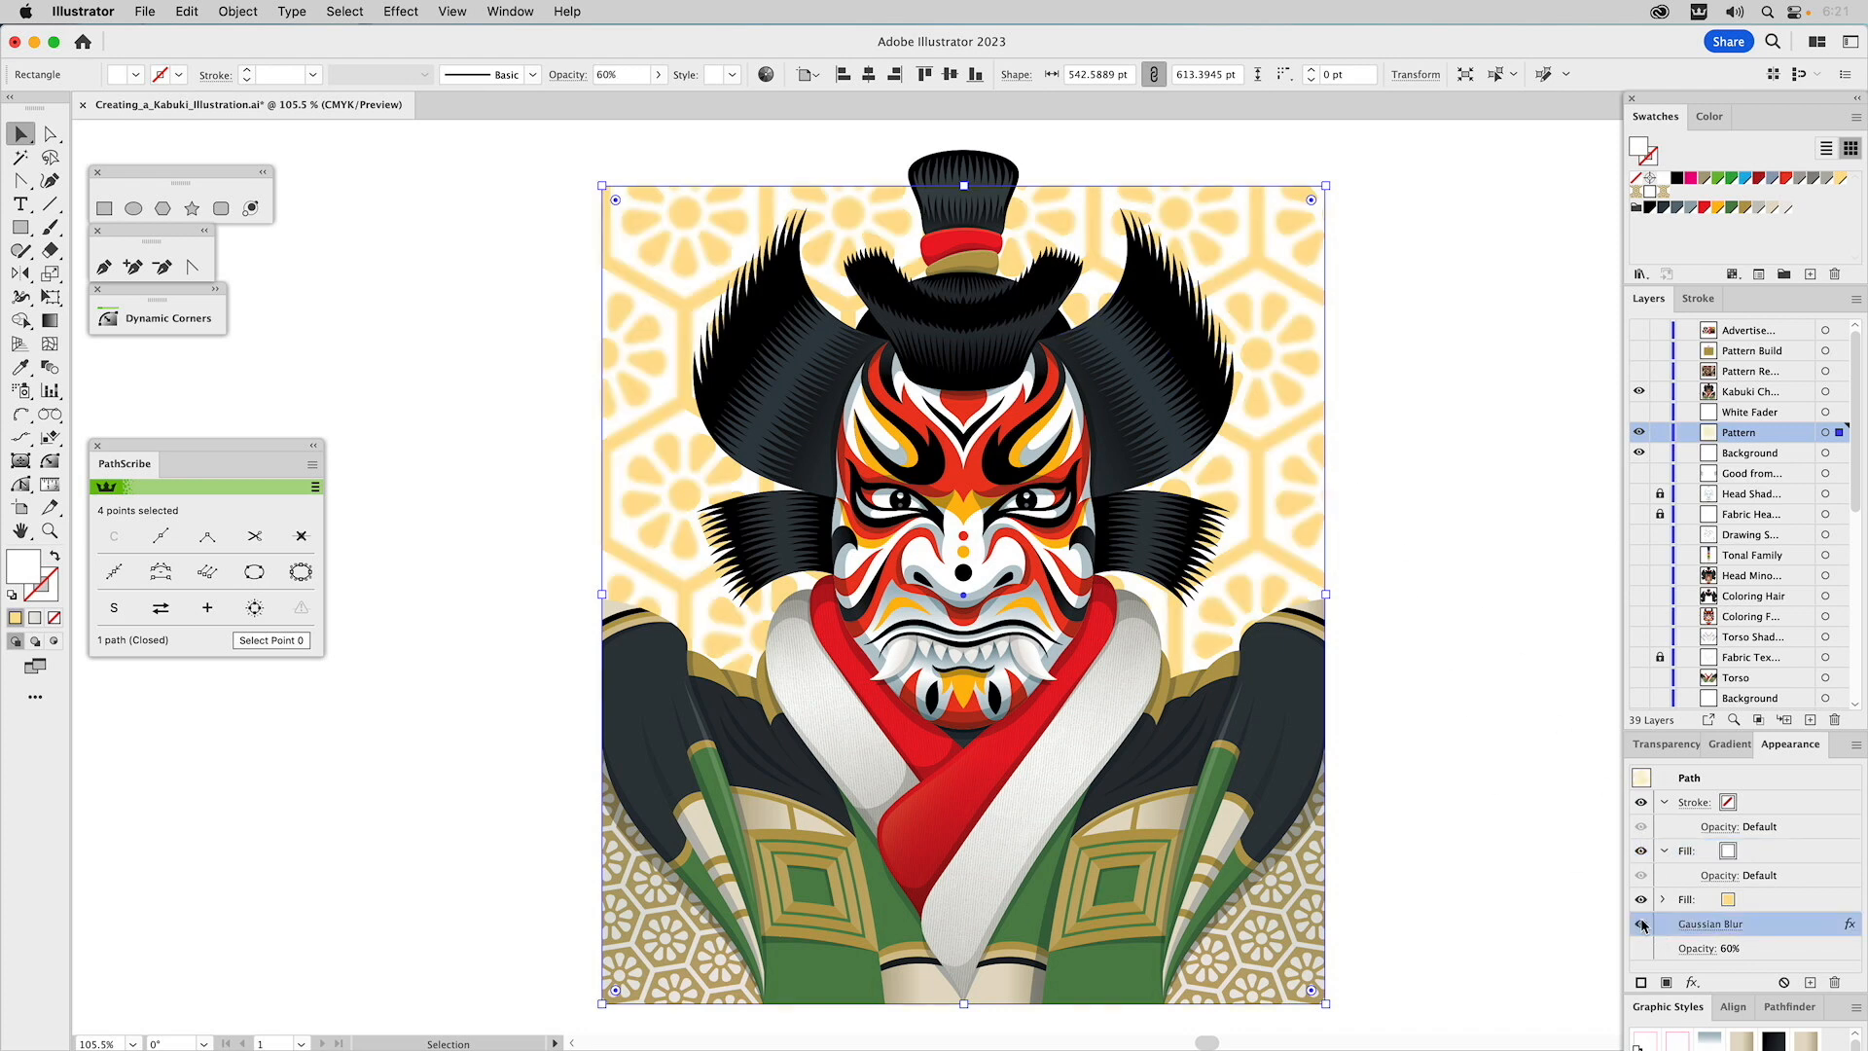
click(1640, 924)
click(1641, 924)
click(1640, 948)
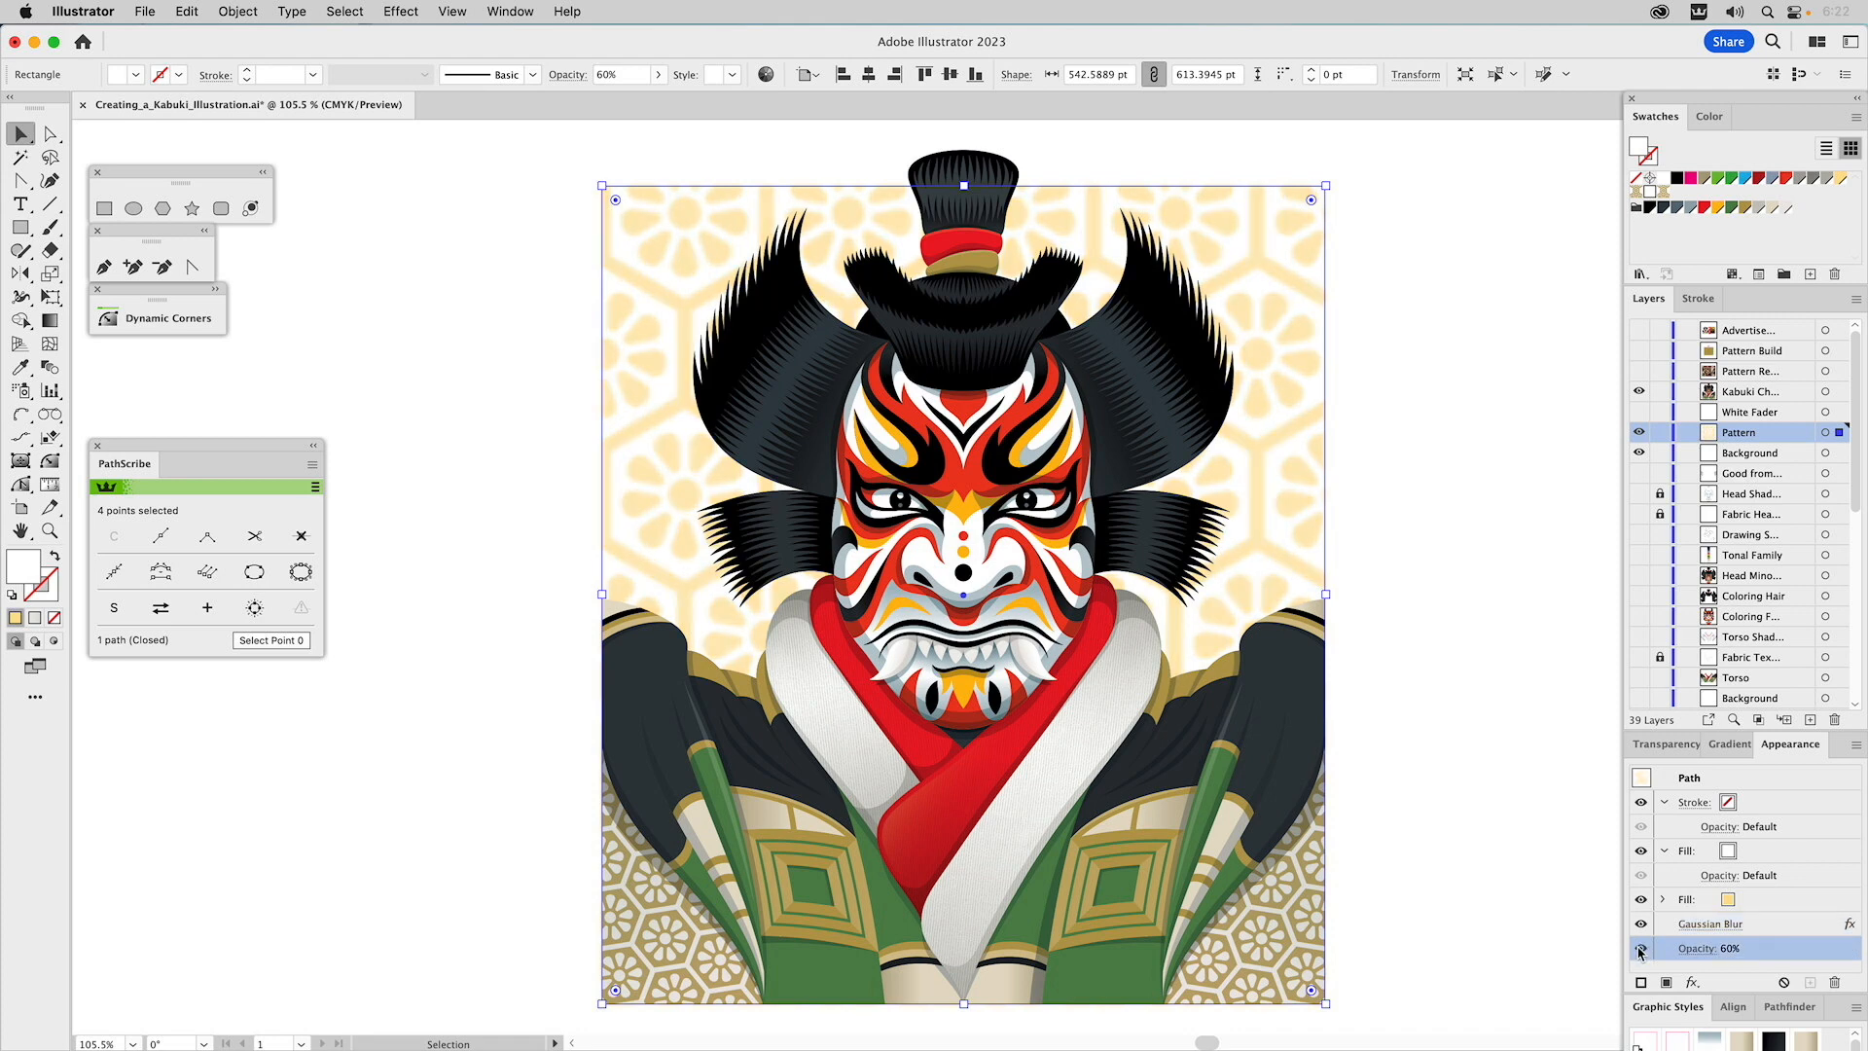
click(1487, 578)
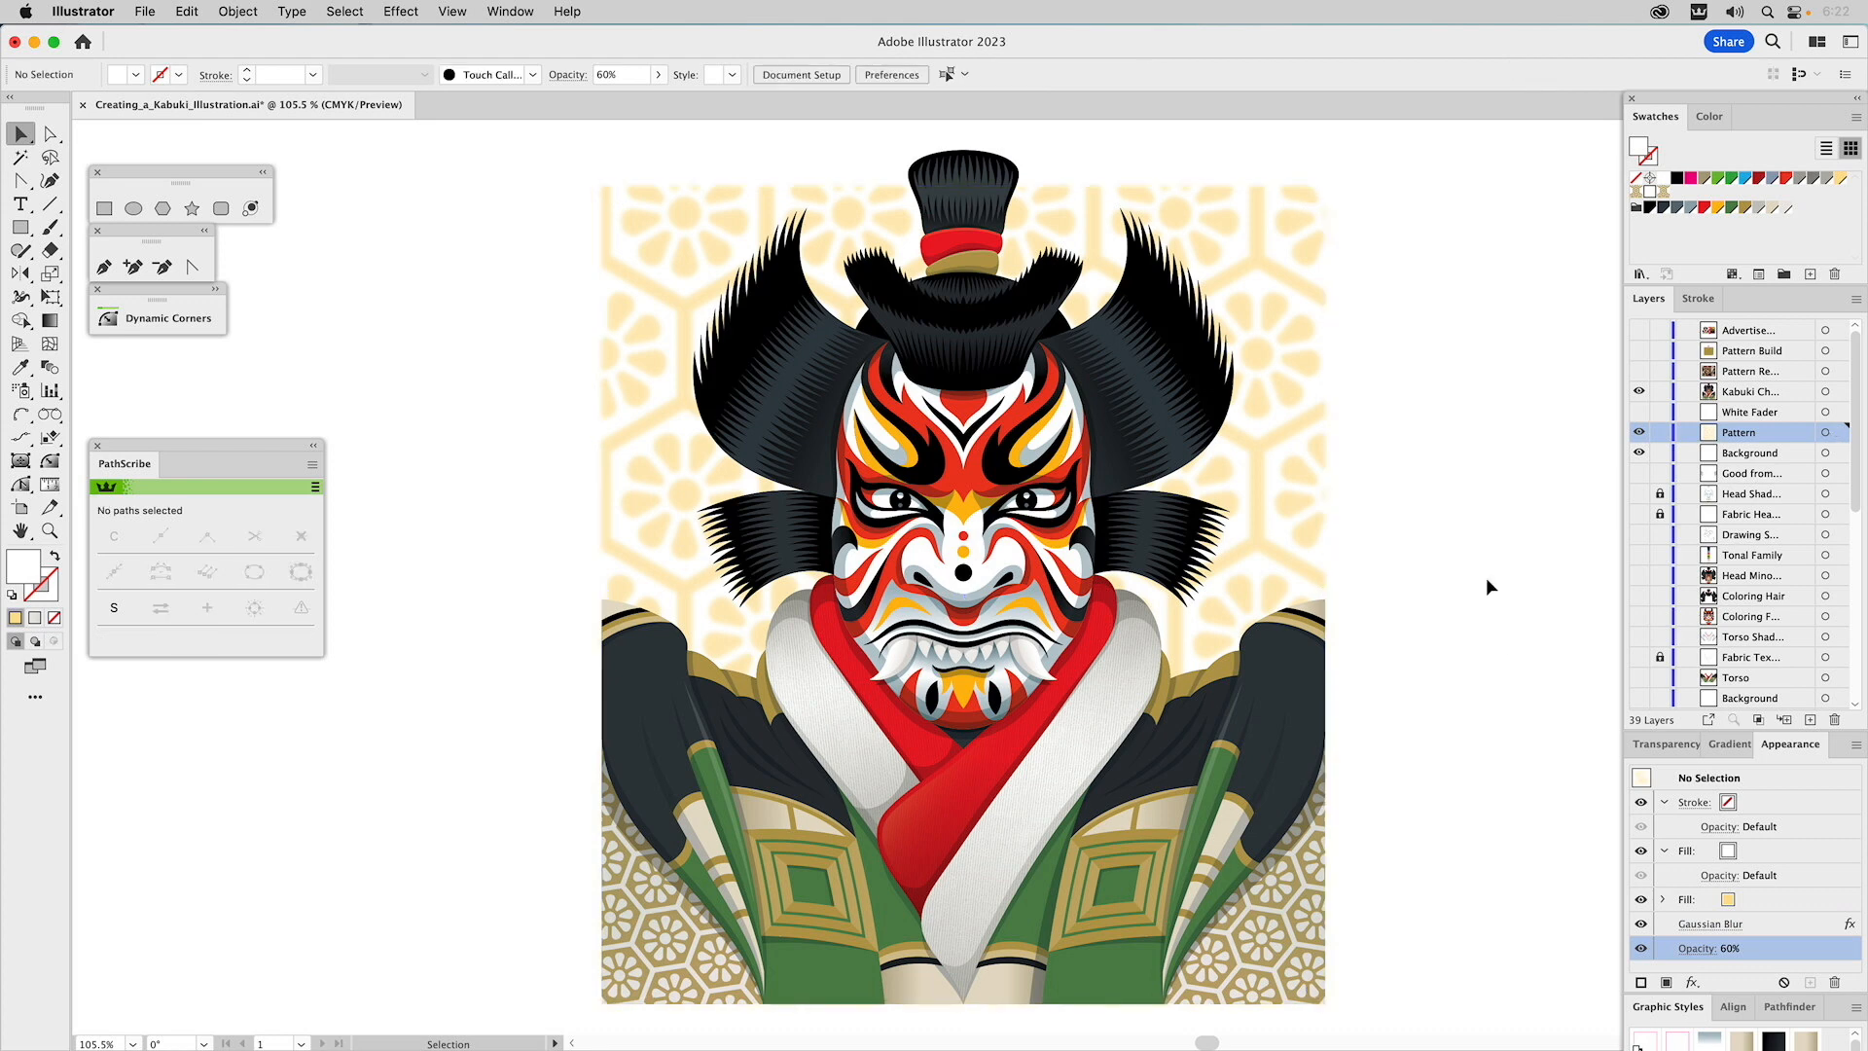
Show the White Fader layer, and switch the view to only the Advertise... layer with the finished theatre advertisement.
click(1639, 412)
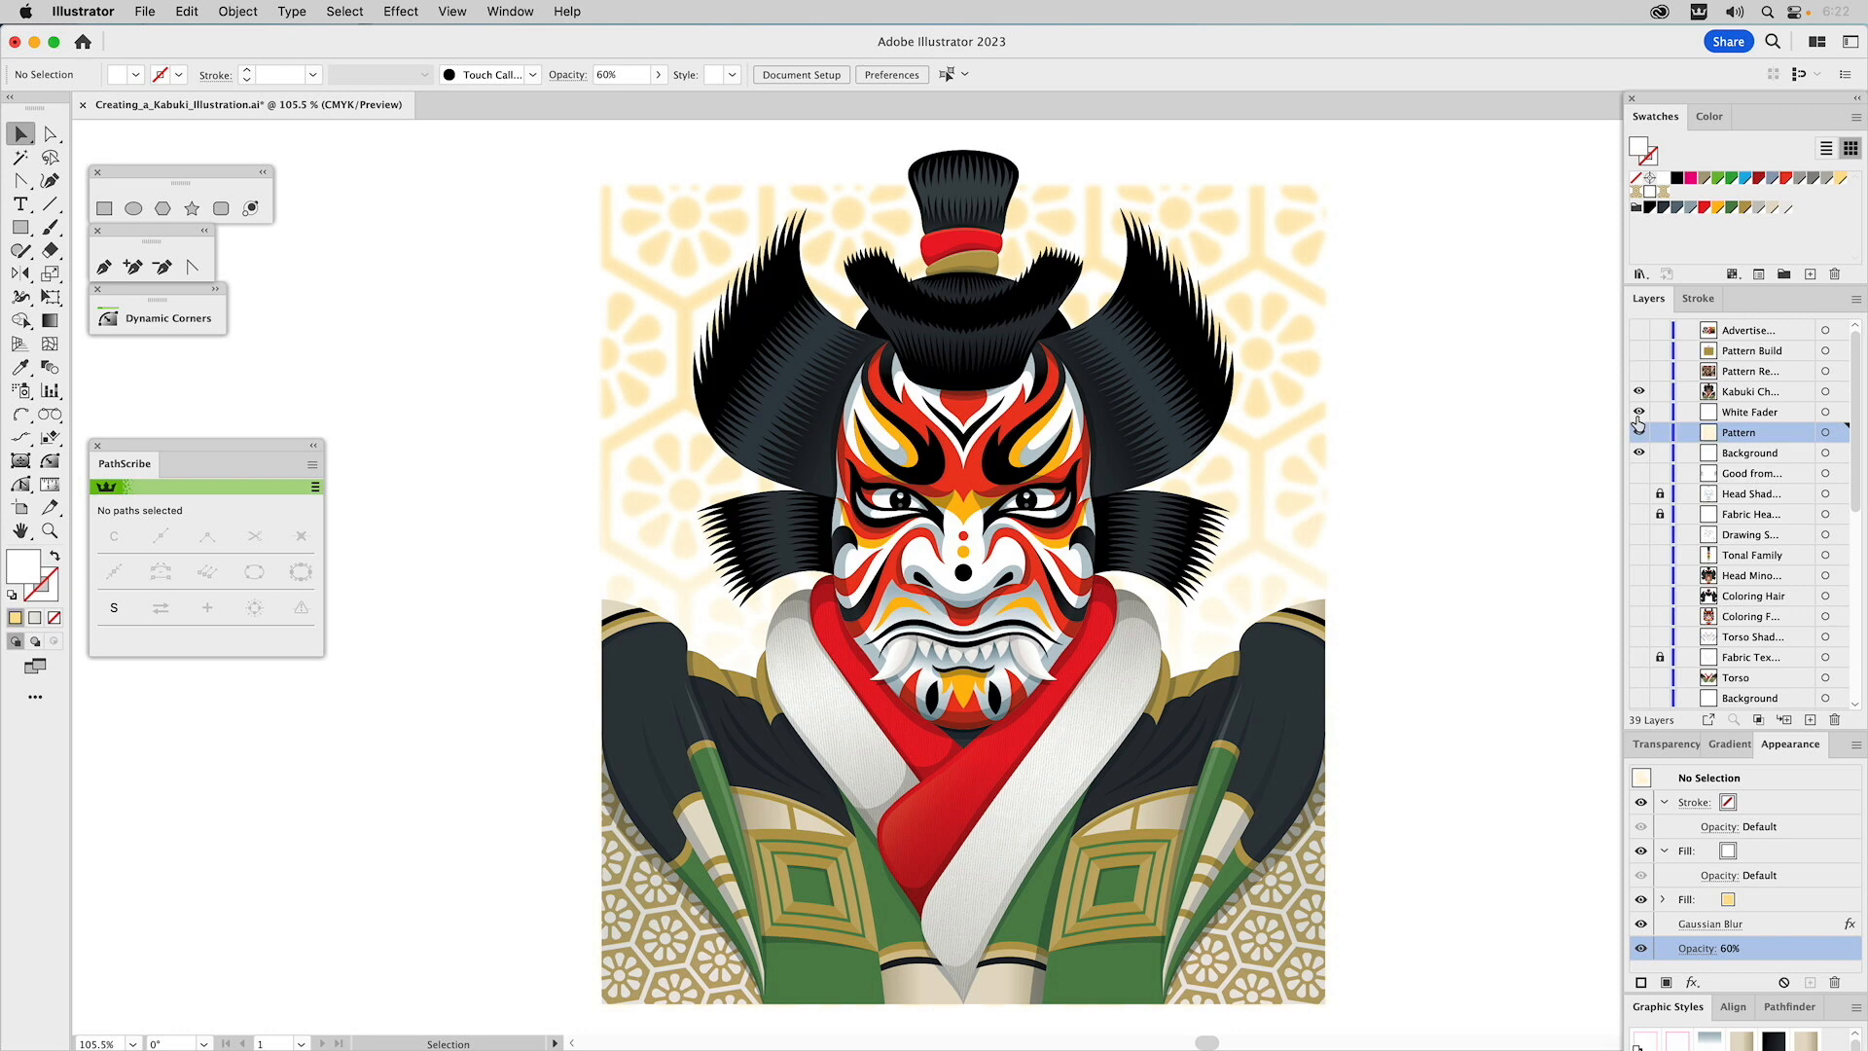
alt+click(1639, 331)
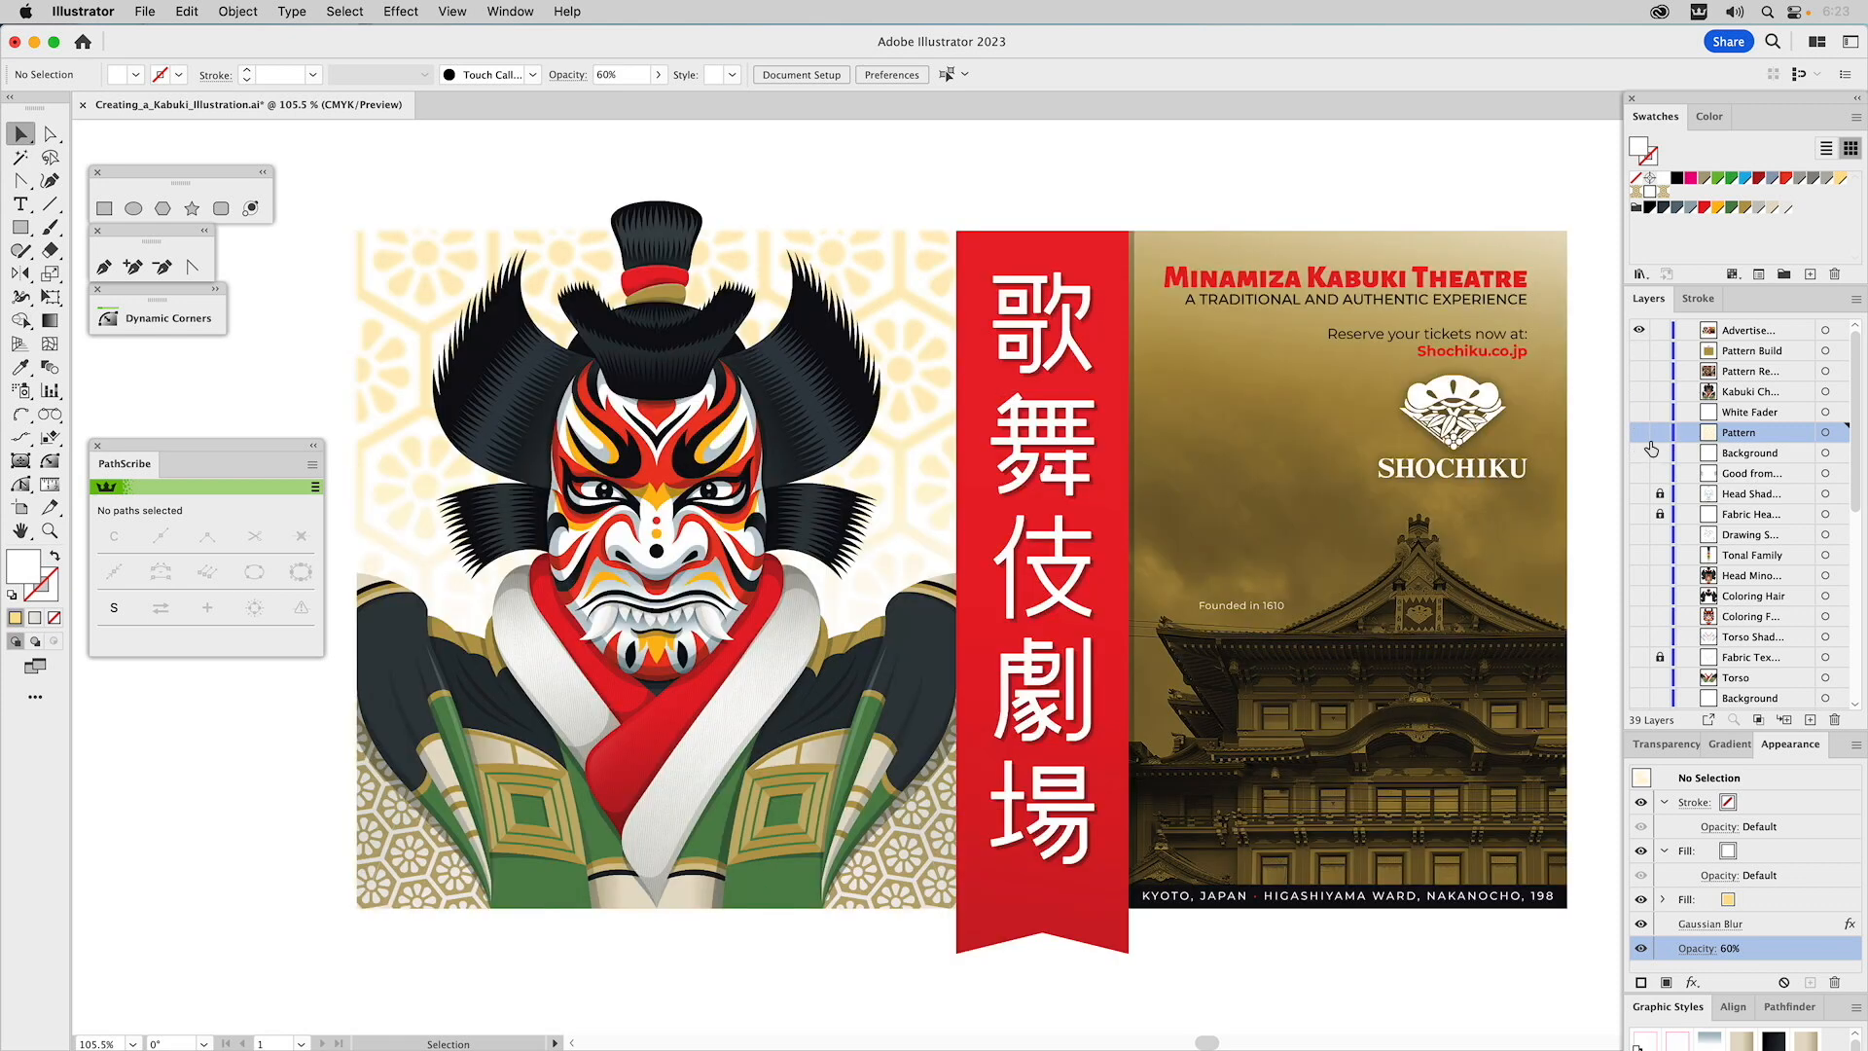